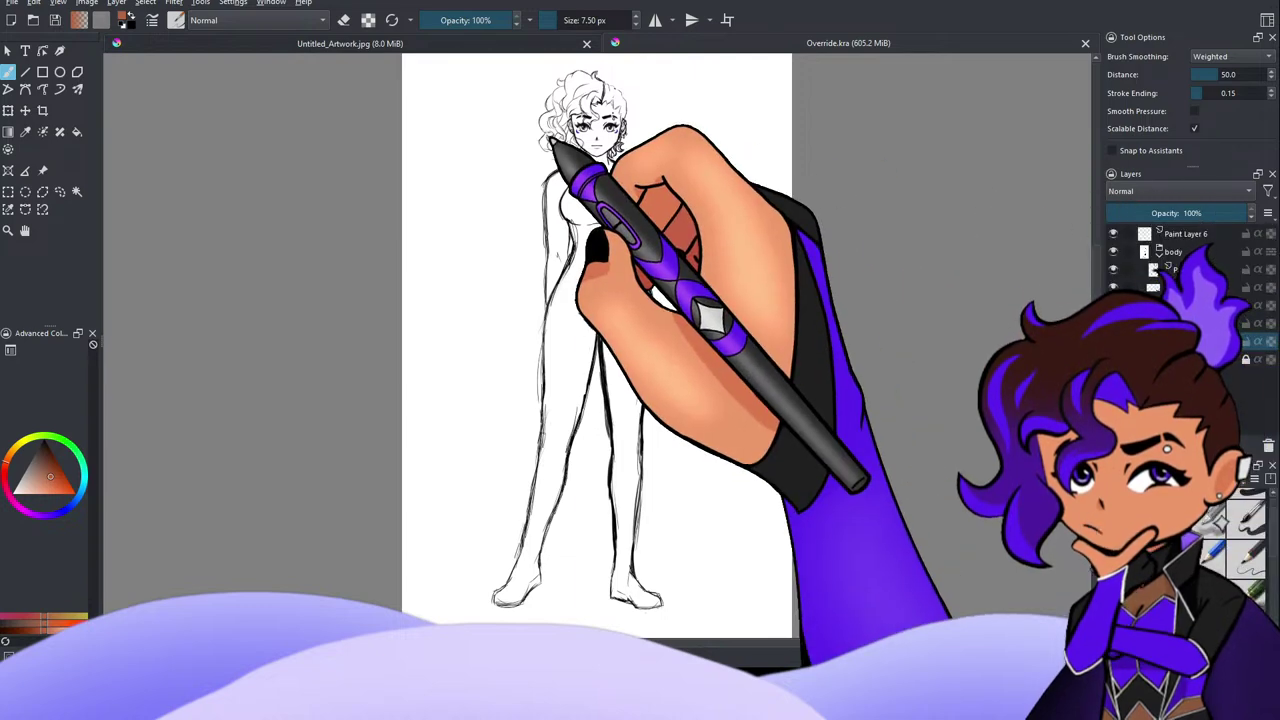
# Step: Examine the character line sketch in Override.kra, from the whole figure to the head and shoulders
pyautogui.press('1')
pyautogui.scroll(-10, 612, 412)
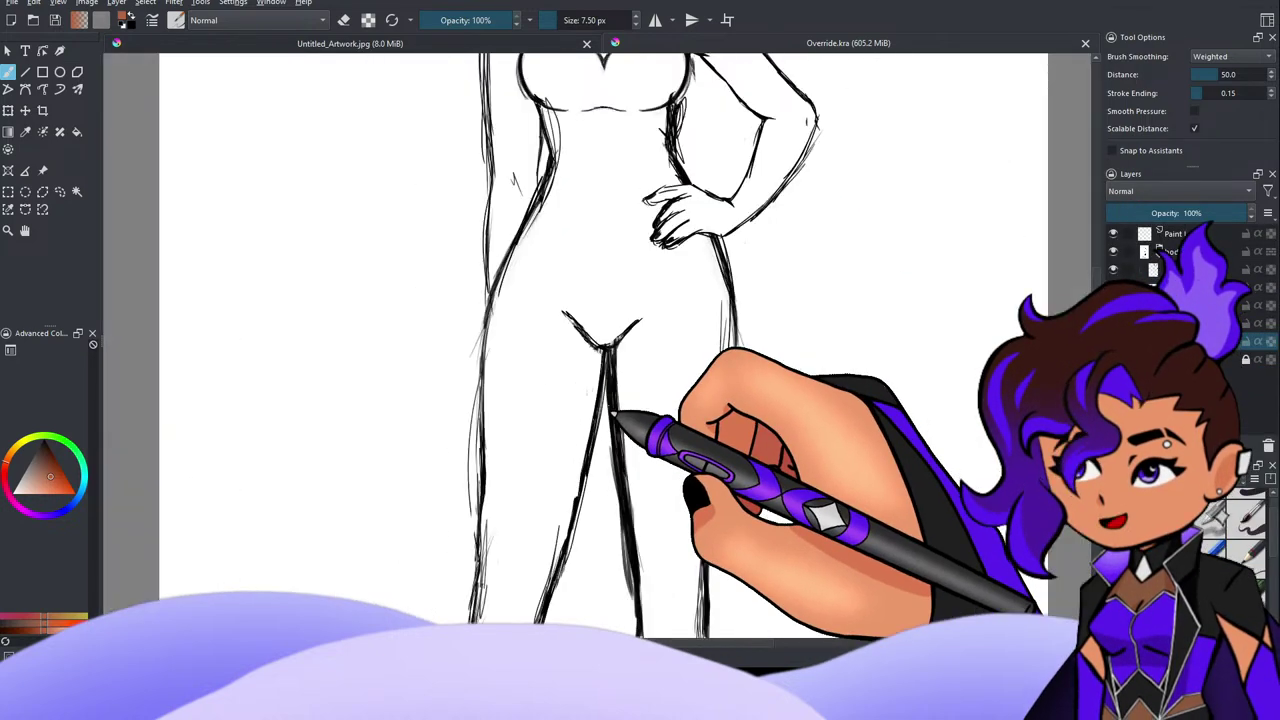
pyautogui.scroll(6, 600, 340)
pyautogui.scroll(-6, 620, 438)
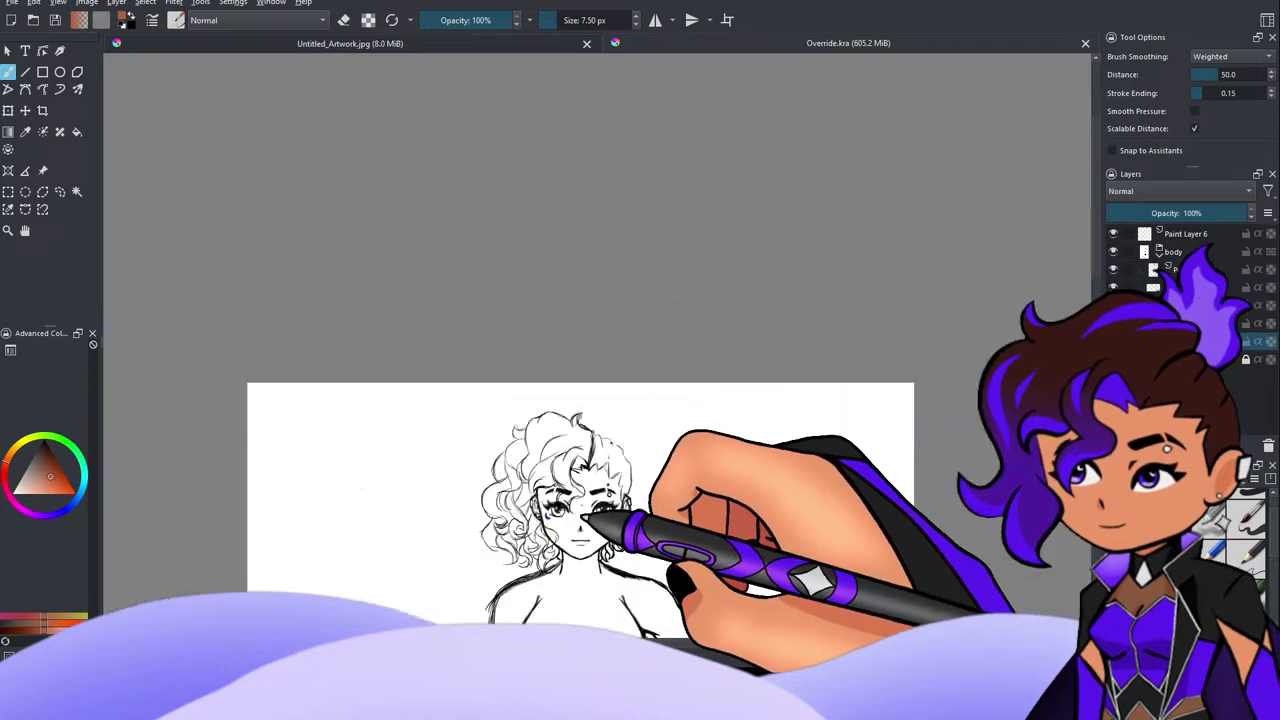
pyautogui.scroll(2, 514, 371)
pyautogui.scroll(5, 651, 457)
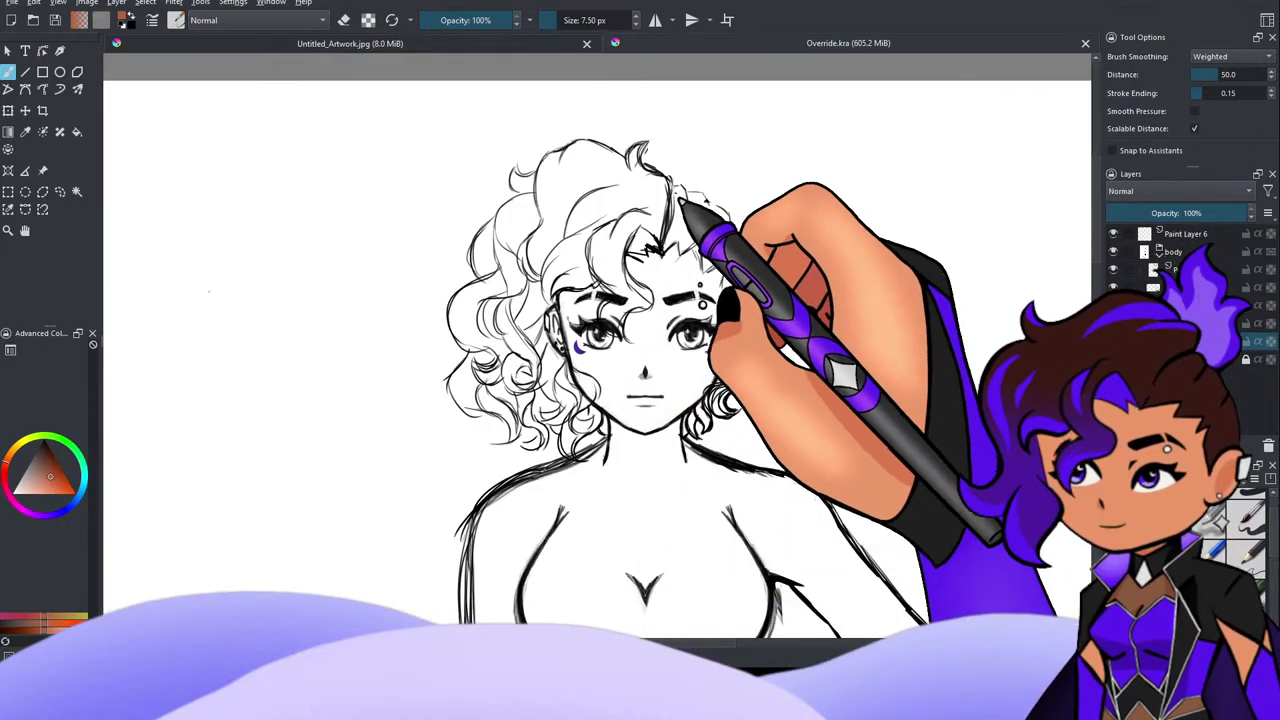
pyautogui.scroll(-3, 600, 380)
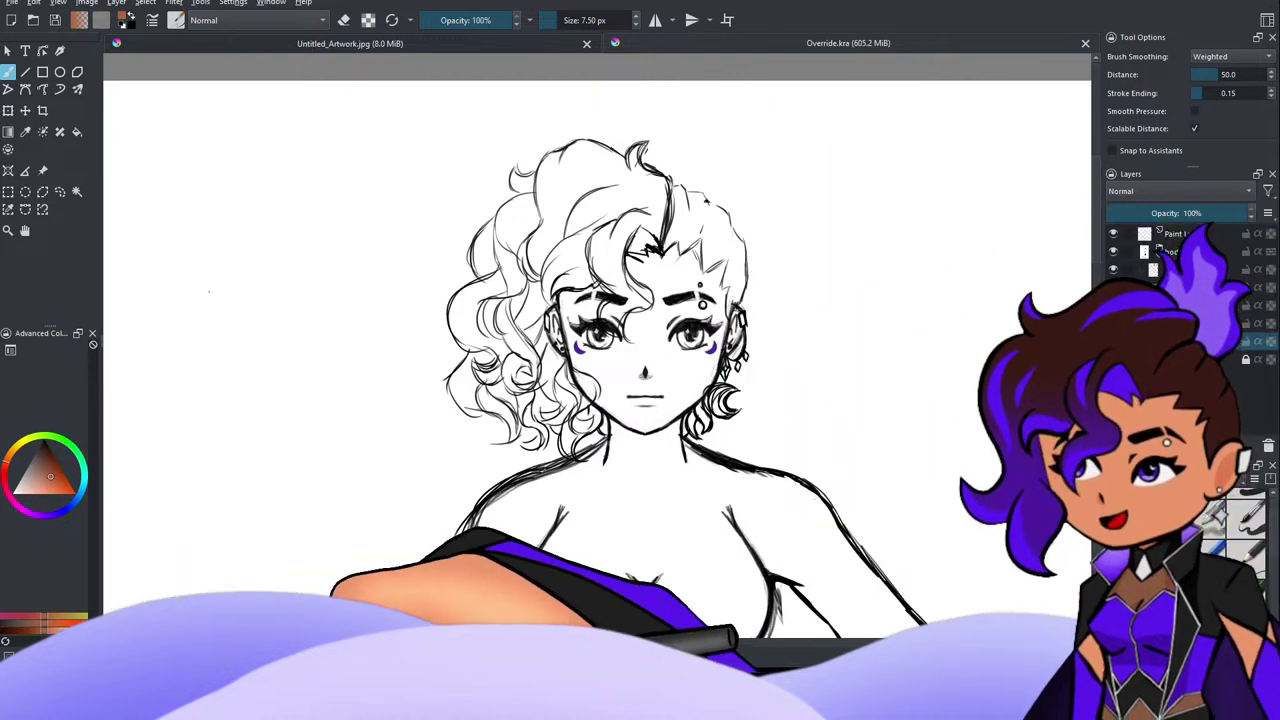
pyautogui.scroll(3, 600, 380)
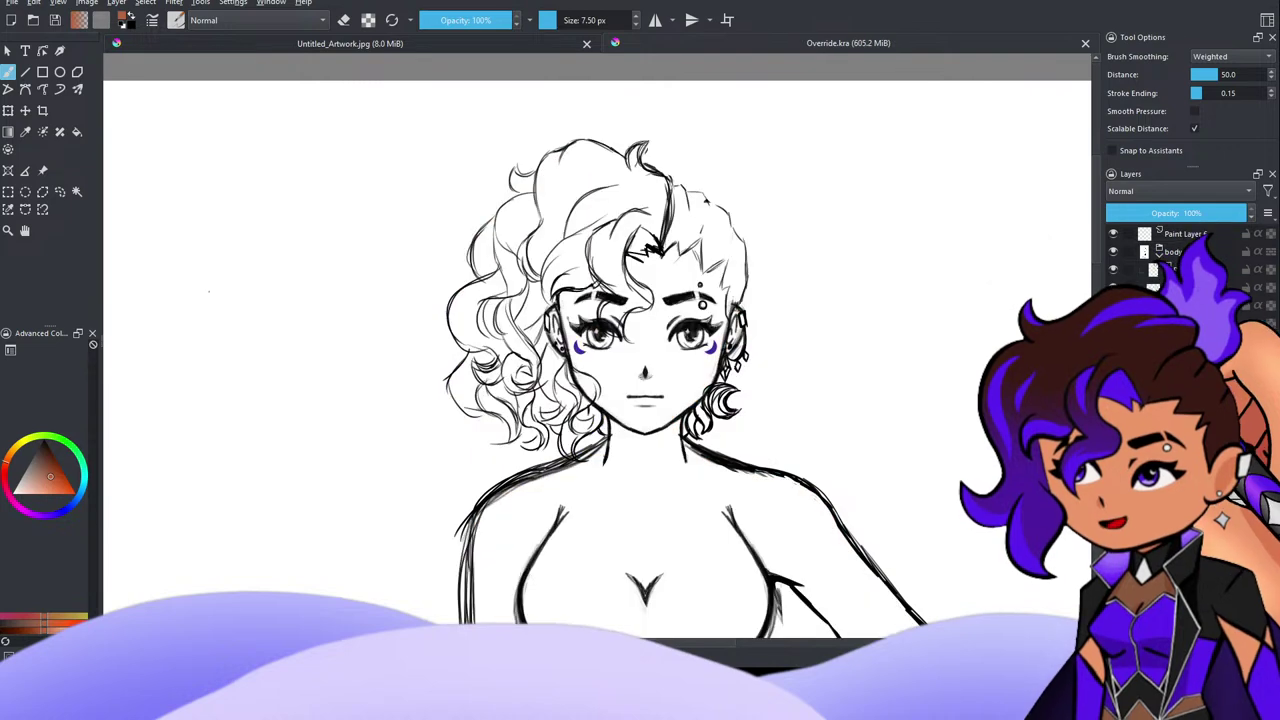
# Step: Hide the body line sketch layers, reveal the coloured artwork beneath, and examine the outfit from close up to full figure
pyautogui.press('Delete')
pyautogui.click(1113, 270)
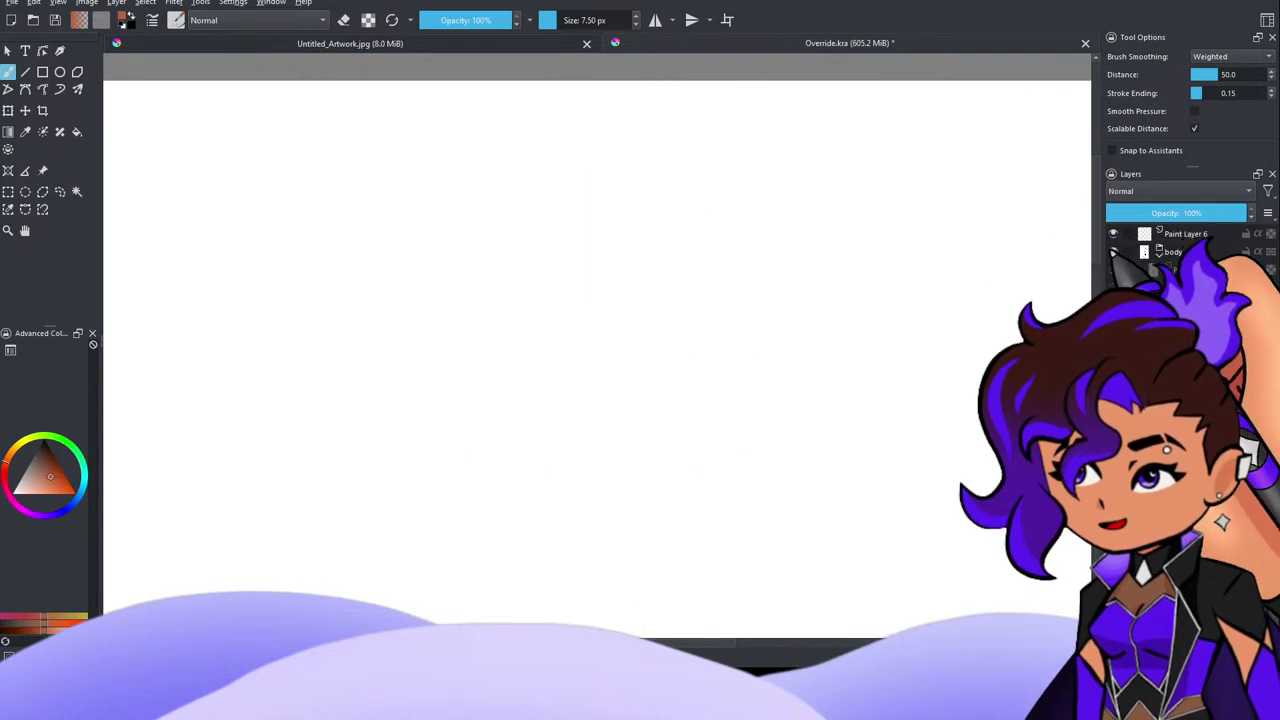
pyautogui.click(1113, 251)
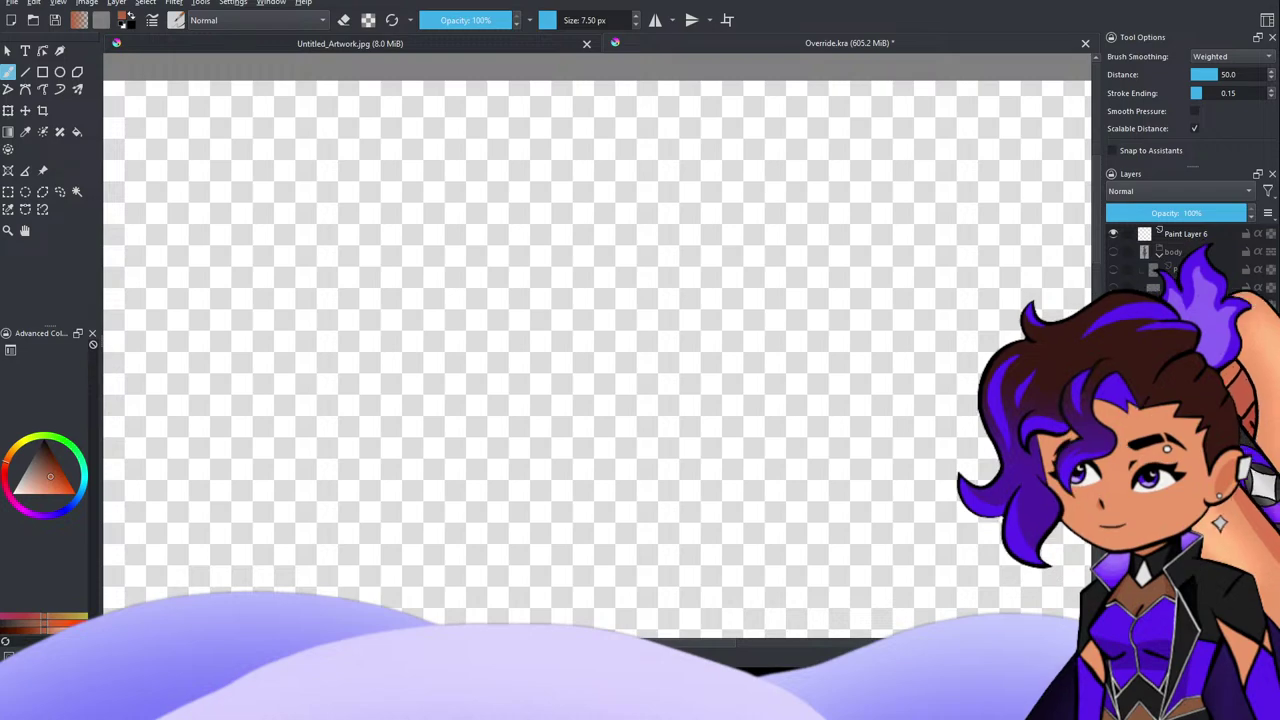
pyautogui.click(1113, 251)
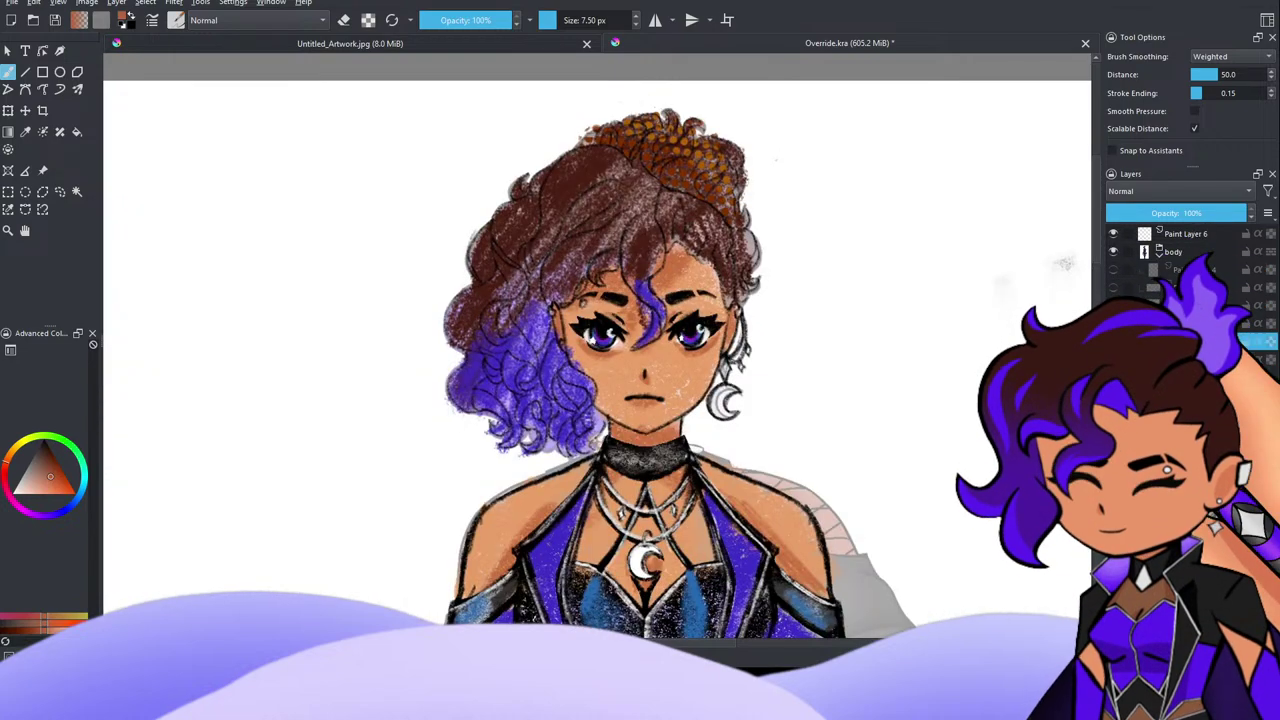
pyautogui.scroll(-6, 797, 356)
pyautogui.scroll(4, 822, 398)
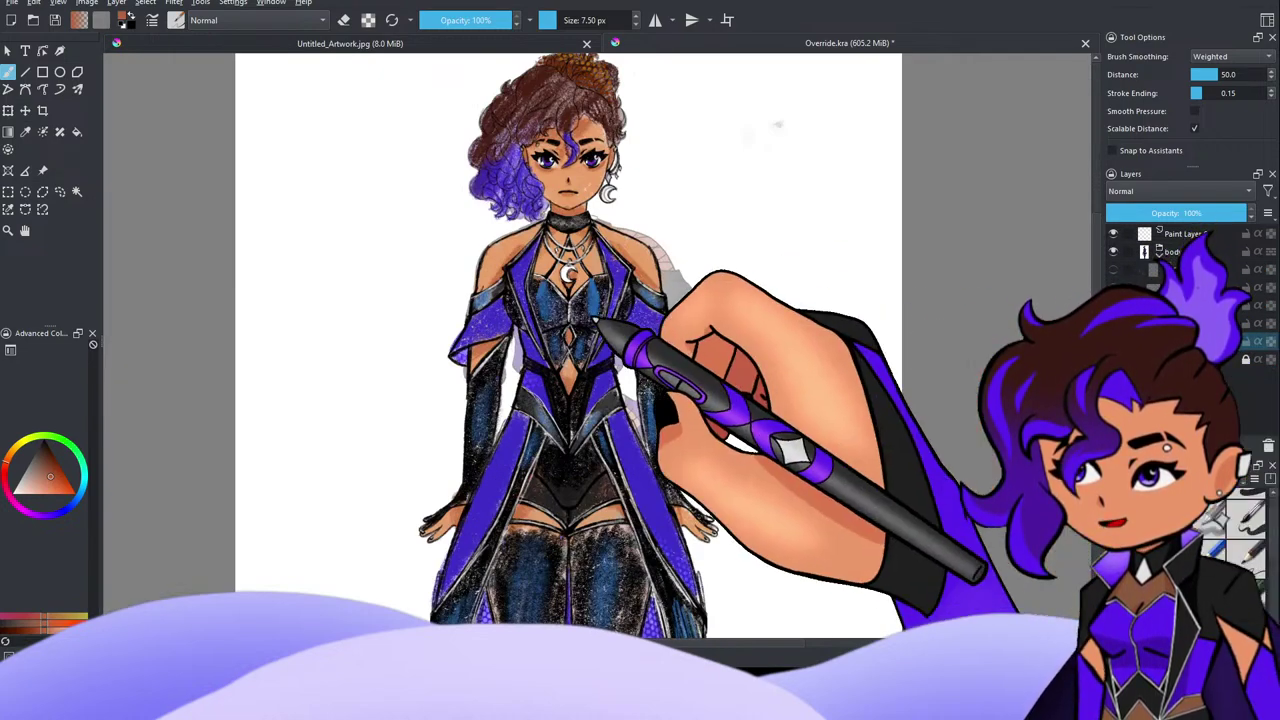
pyautogui.scroll(-4, 778, 125)
pyautogui.scroll(4, 785, 180)
pyautogui.scroll(-3, 792, 230)
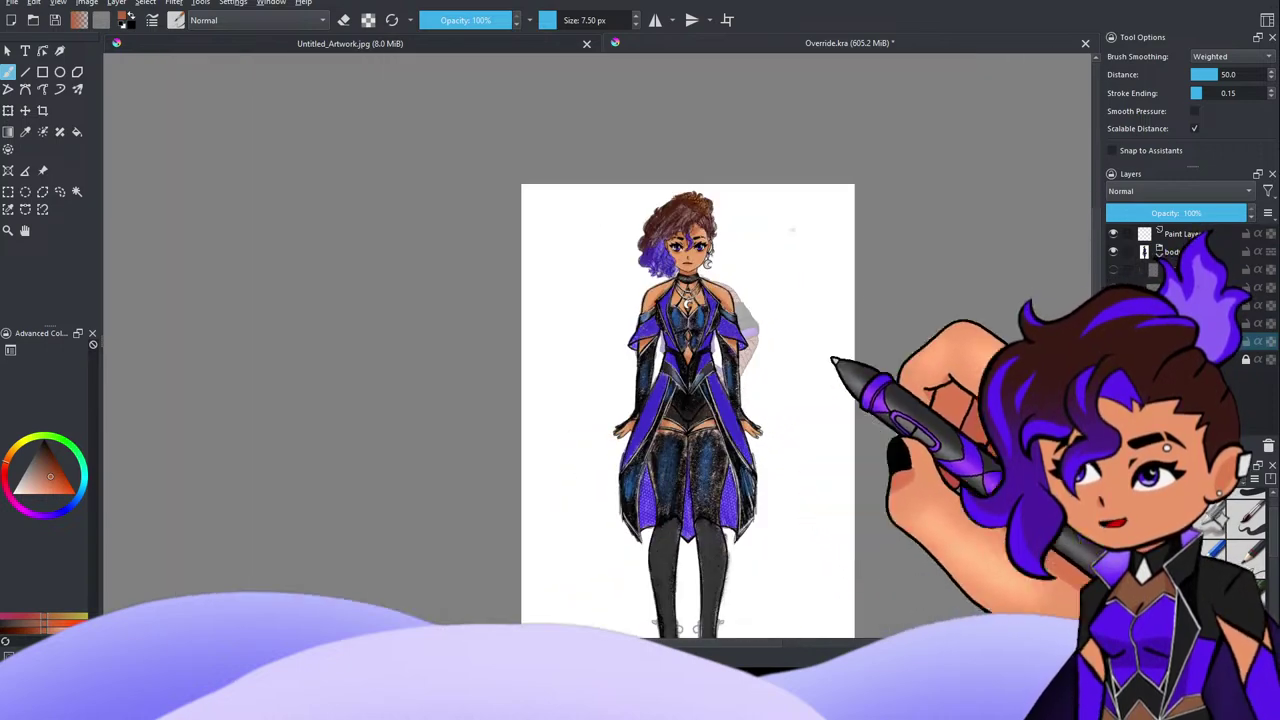
# Step: Hide the coloured artwork and make the body line sketch layers visible again
pyautogui.press('Delete')
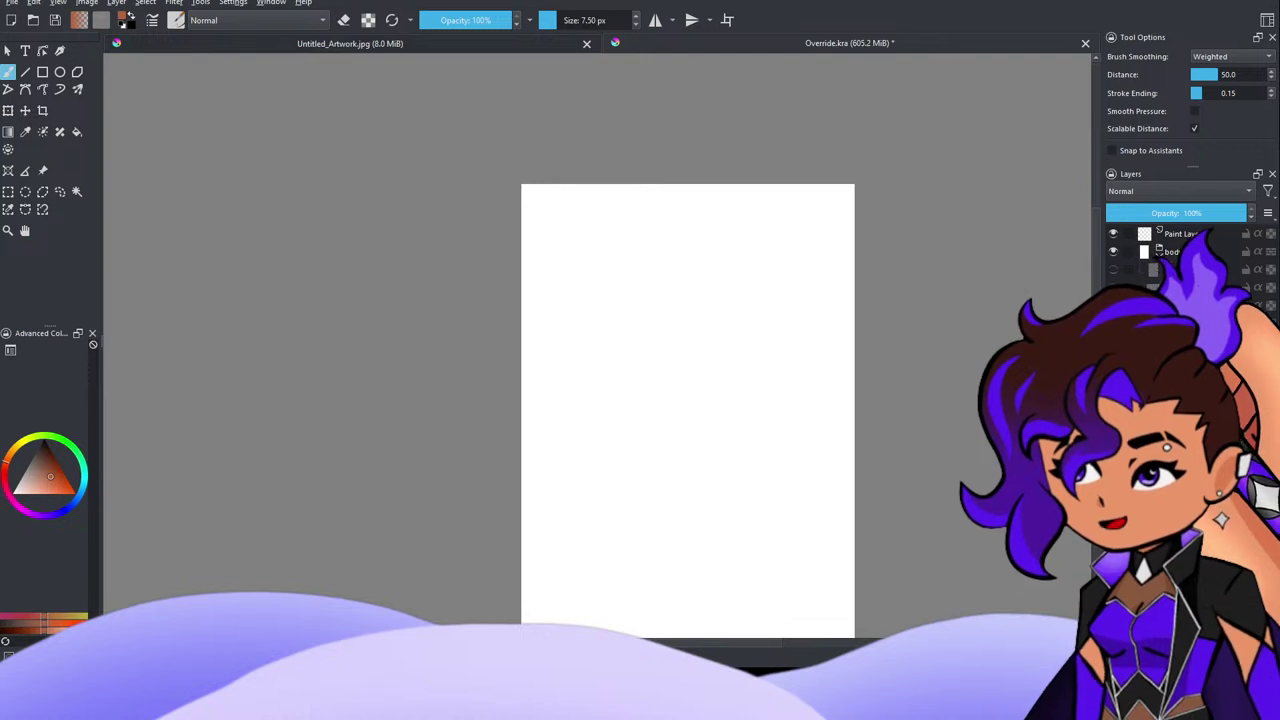
pyautogui.click(1114, 287)
pyautogui.click(1113, 270)
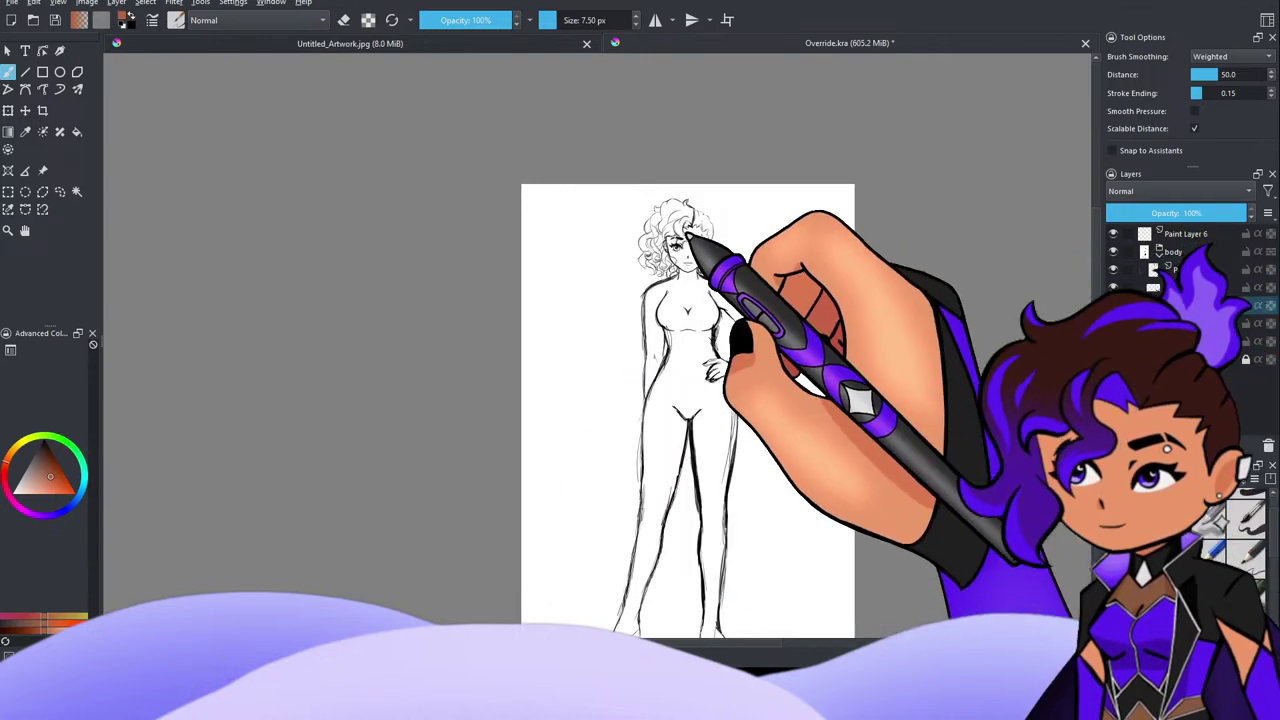
# Step: Examine the facial details of the line sketch, including the eyes, piercings, mouth and curls
pyautogui.scroll(5, 688, 228)
pyautogui.scroll(3, 697, 232)
pyautogui.scroll(-3, 766, 374)
pyautogui.scroll(4, 800, 460)
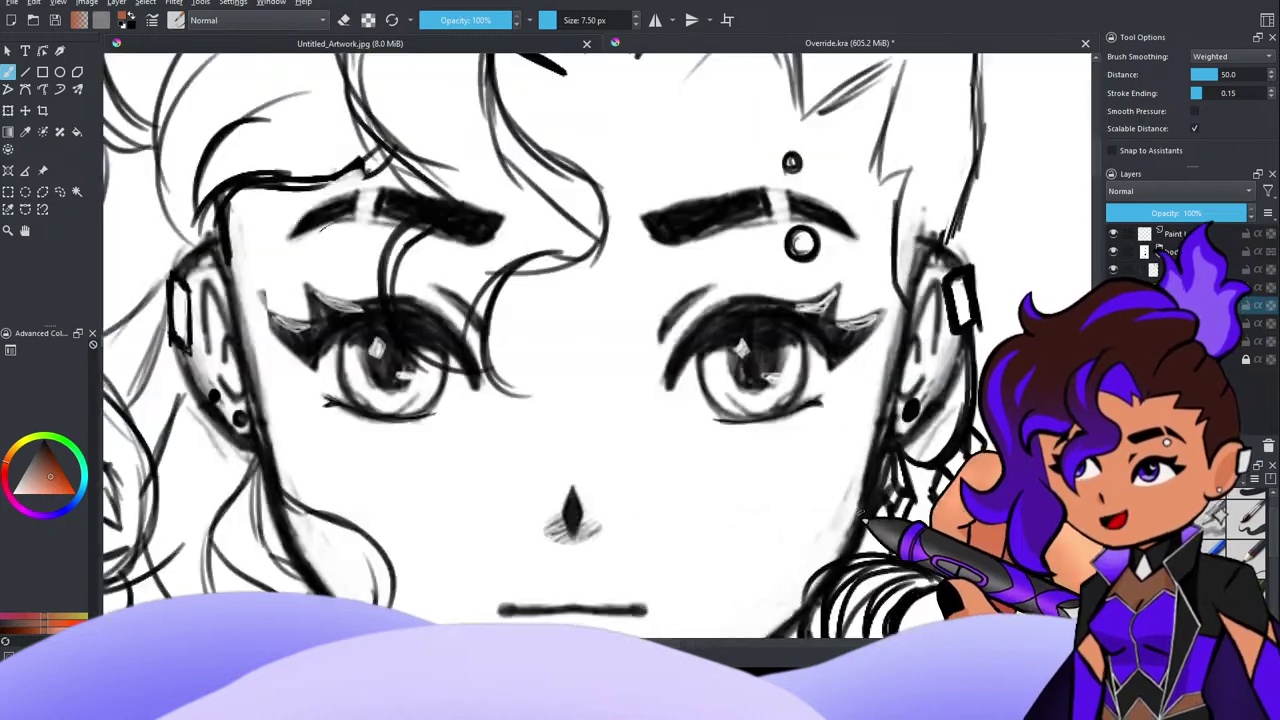
pyautogui.scroll(-1, 771, 446)
pyautogui.scroll(-4, 762, 450)
pyautogui.scroll(6, 728, 503)
pyautogui.scroll(-3, 686, 374)
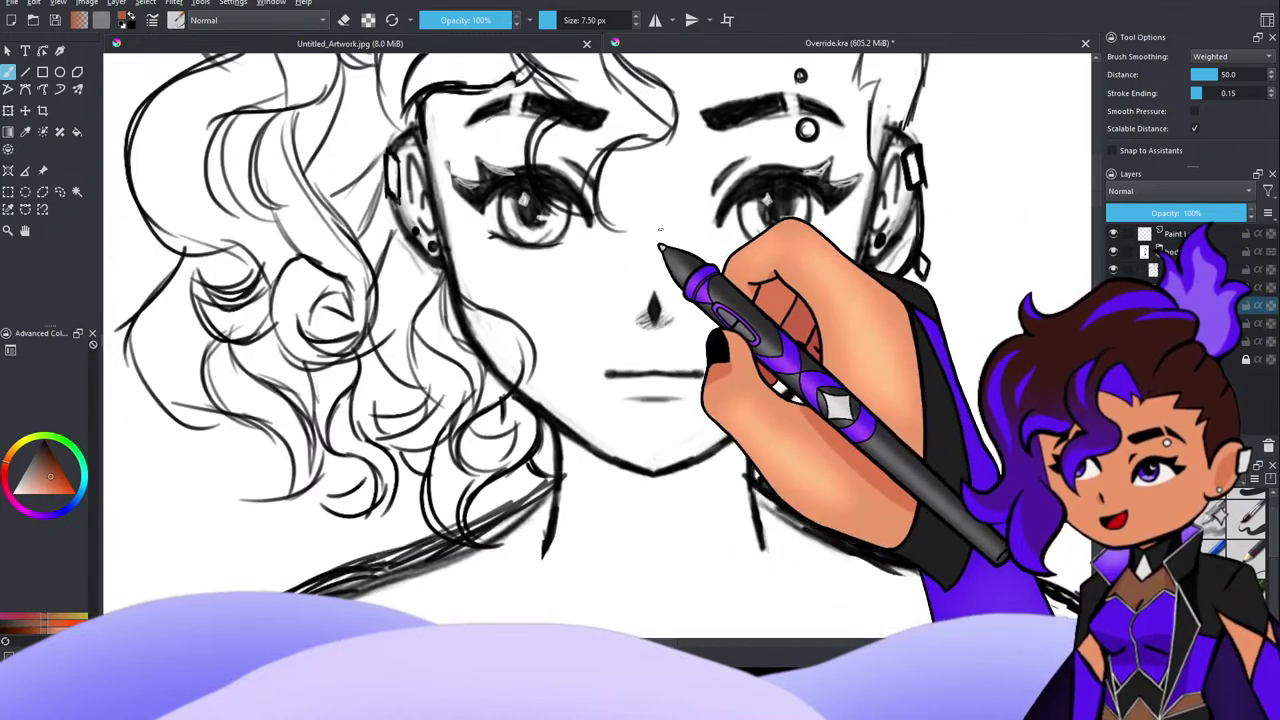
# Step: Compare the line sketch as a whole figure with its upper body seen at closer range
pyautogui.scroll(-8, 600, 340)
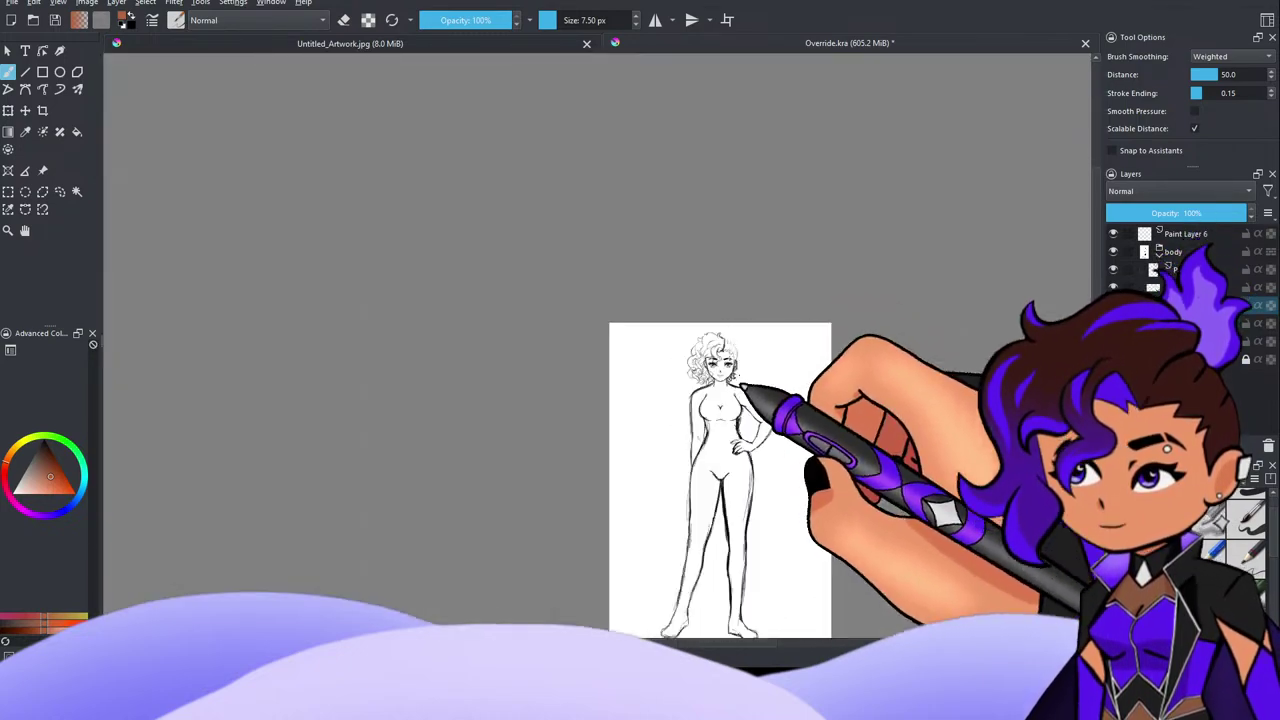
pyautogui.scroll(3, 680, 340)
pyautogui.scroll(-3, 755, 450)
pyautogui.scroll(2, 820, 318)
pyautogui.scroll(-1, 726, 366)
pyautogui.scroll(3, 680, 428)
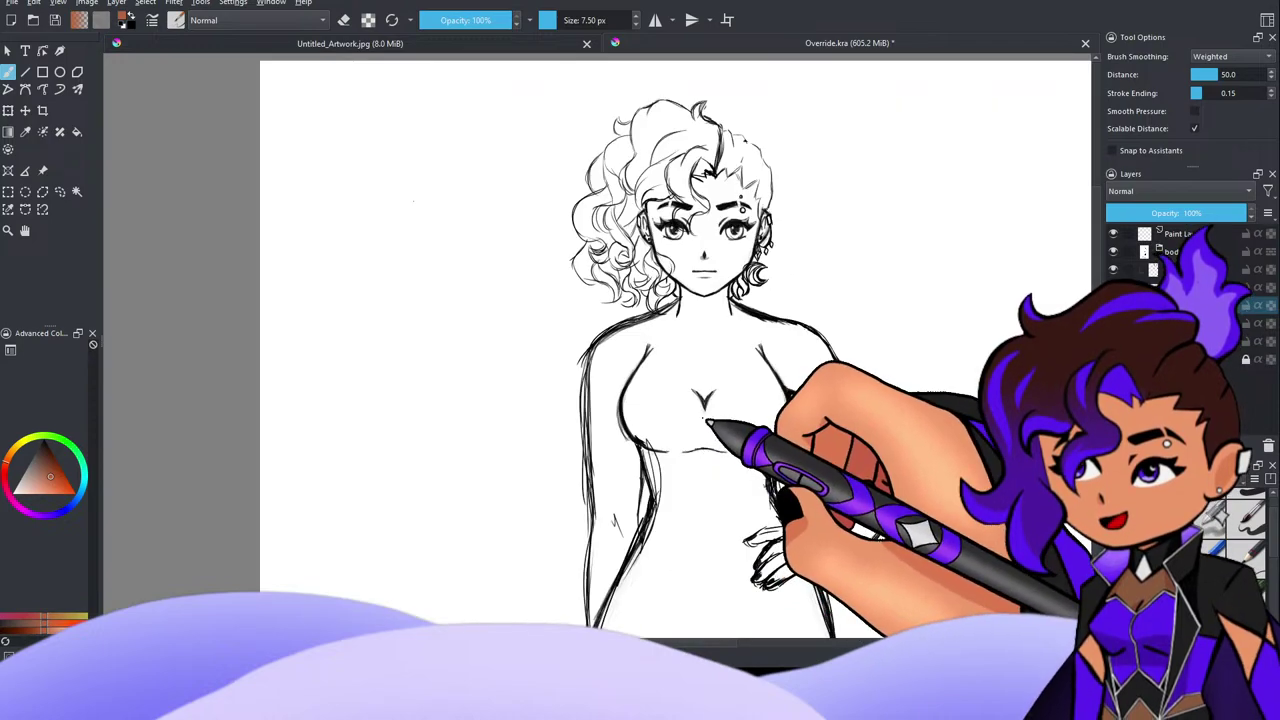
pyautogui.scroll(-2, 793, 362)
pyautogui.scroll(3, 922, 362)
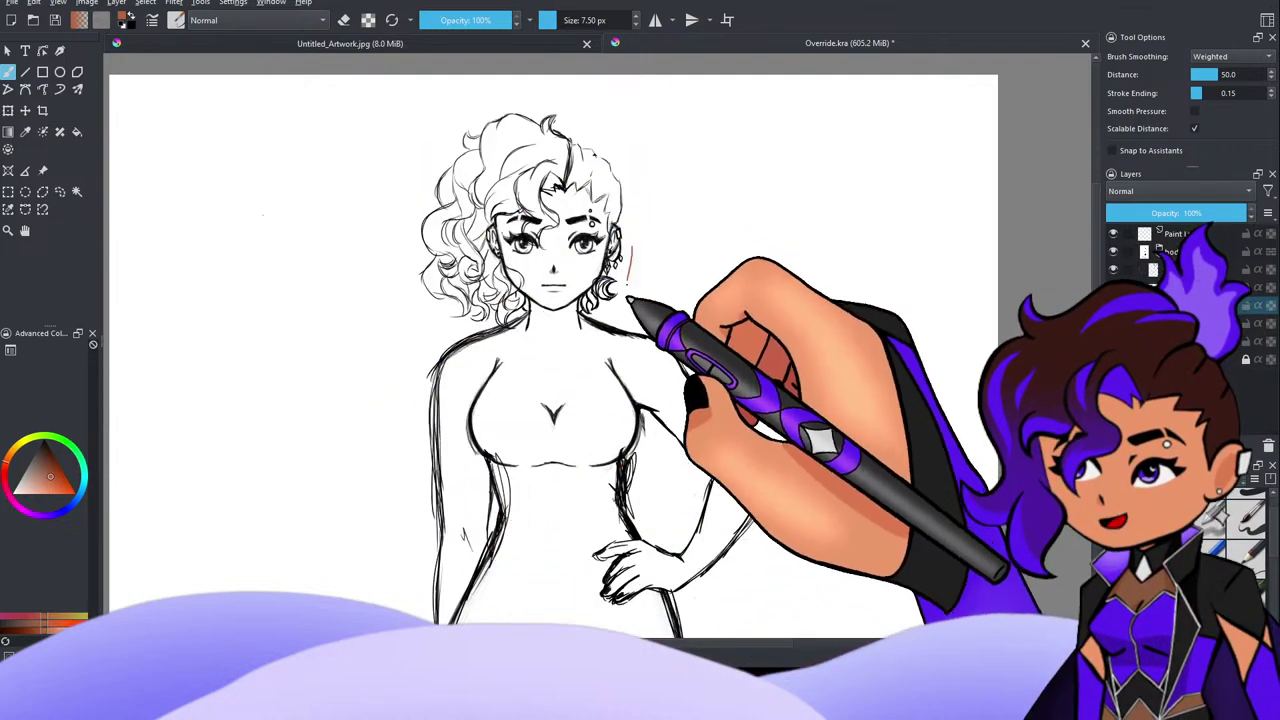
# Step: Try a loose orange-brown zigzag stroke beside the character's head and shoulder, and undo it
pyautogui.moveTo(628, 297); pyautogui.dragTo(773, 345)
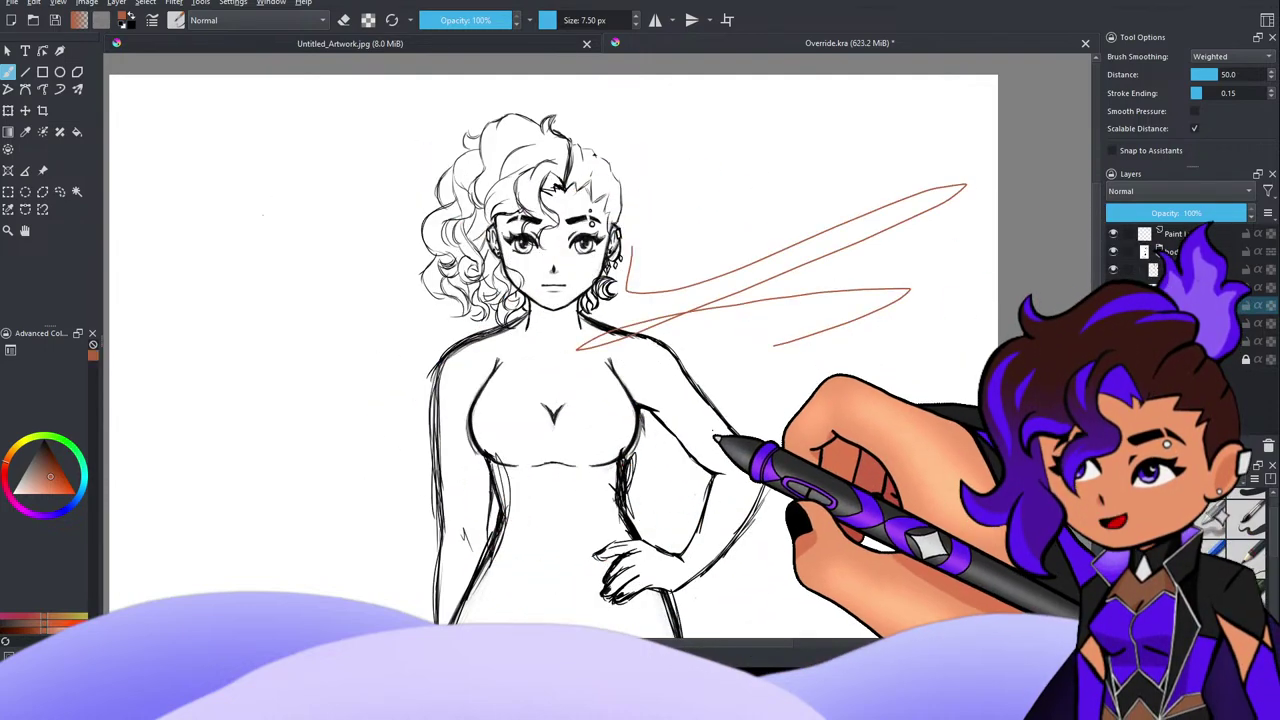
pyautogui.hotkey('ctrl', 'z')
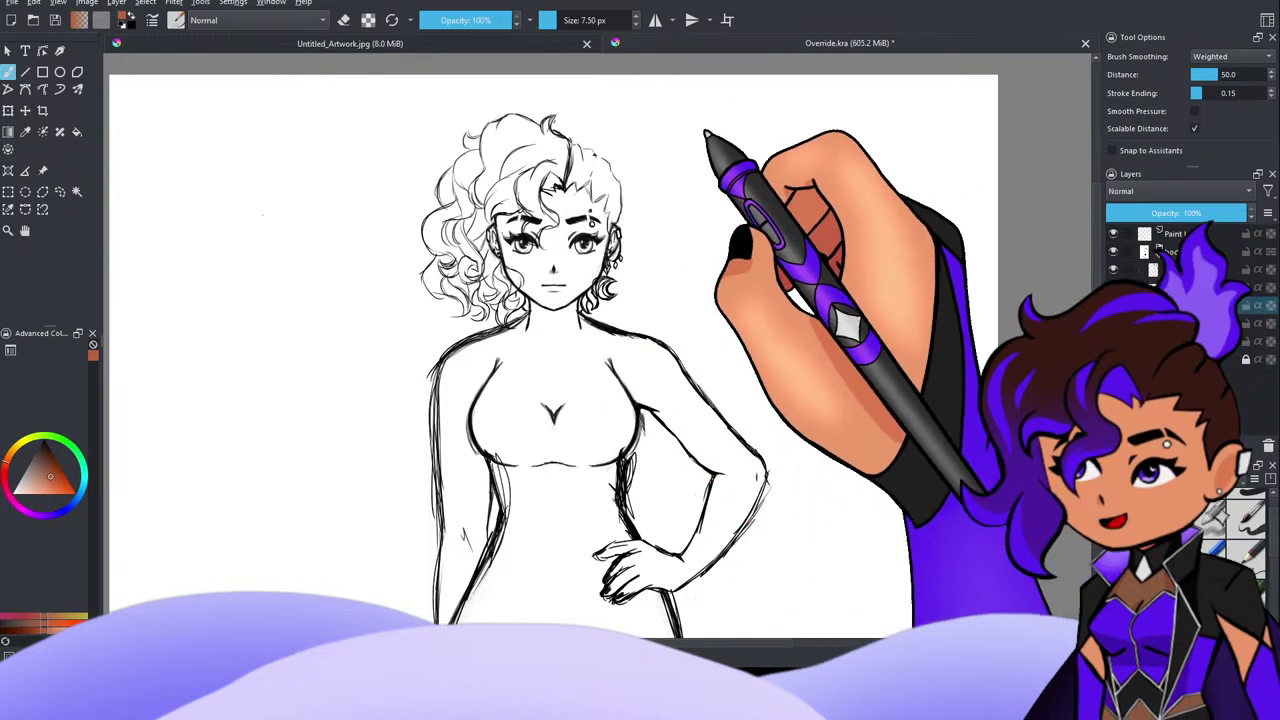
# Step: Switch to Untitled_Artwork.jpg and examine its portrait sketch both close up and as a whole
pyautogui.click(548, 45)
pyautogui.scroll(-3, 742, 293)
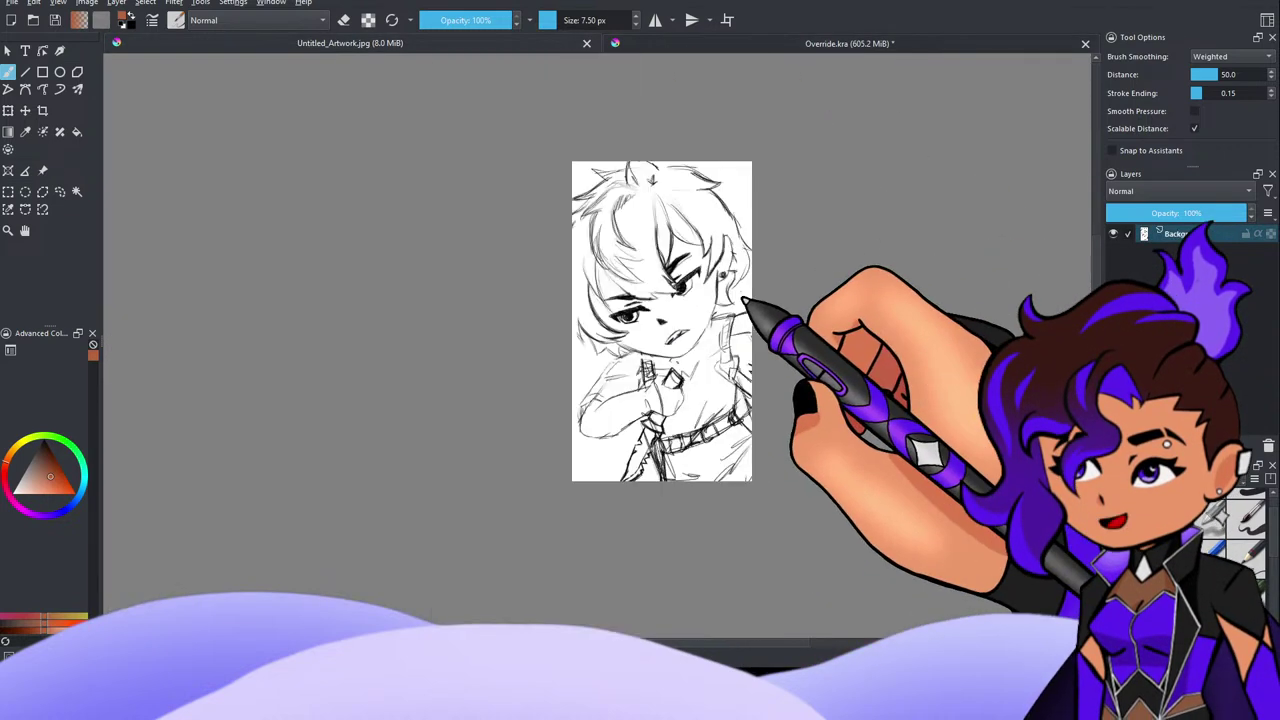
pyautogui.scroll(4, 766, 348)
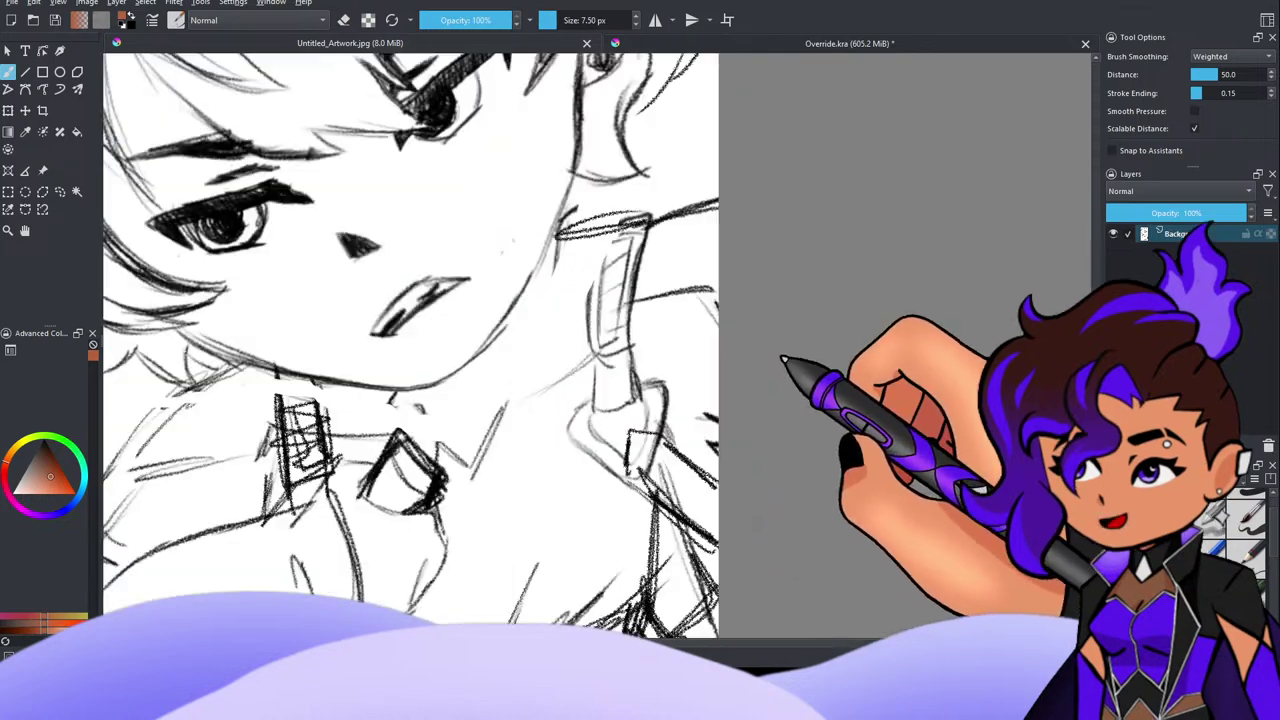
pyautogui.scroll(-2, 782, 356)
pyautogui.press('-')
pyautogui.press('-')
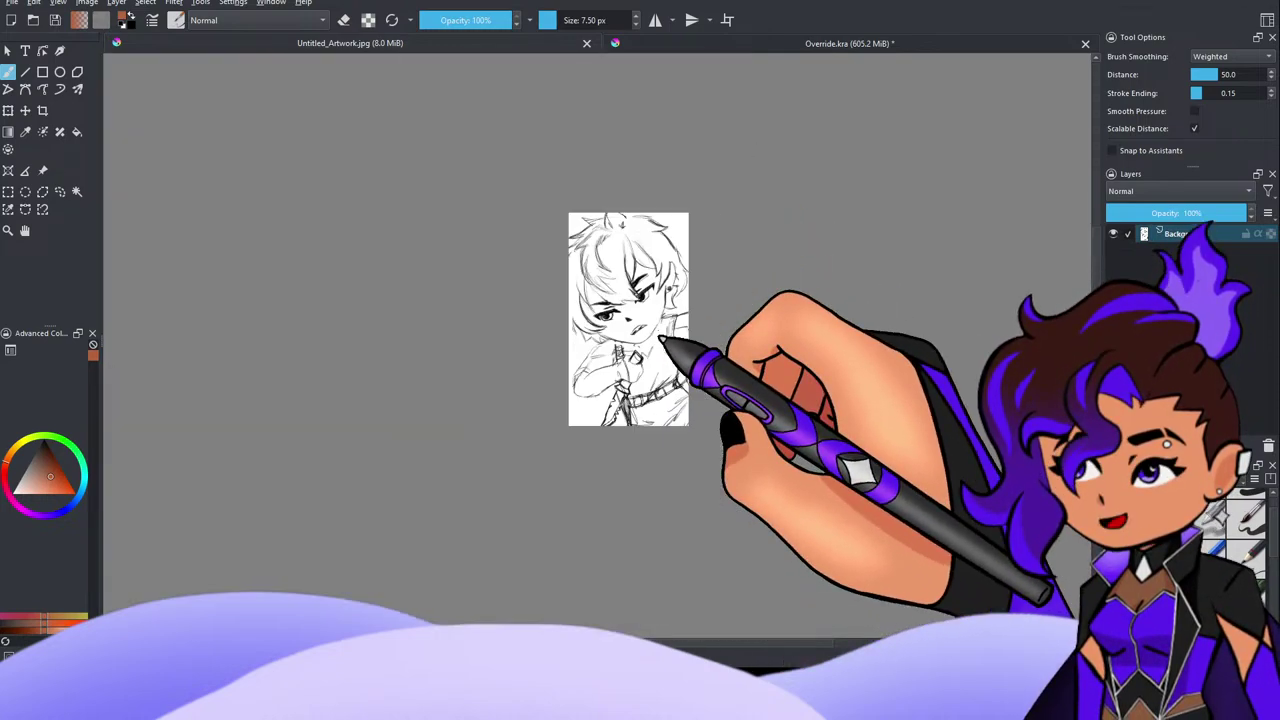
pyautogui.press('+')
# Step: Return to Override.kra and look over the head and torso of the standing figure
pyautogui.click(638, 45)
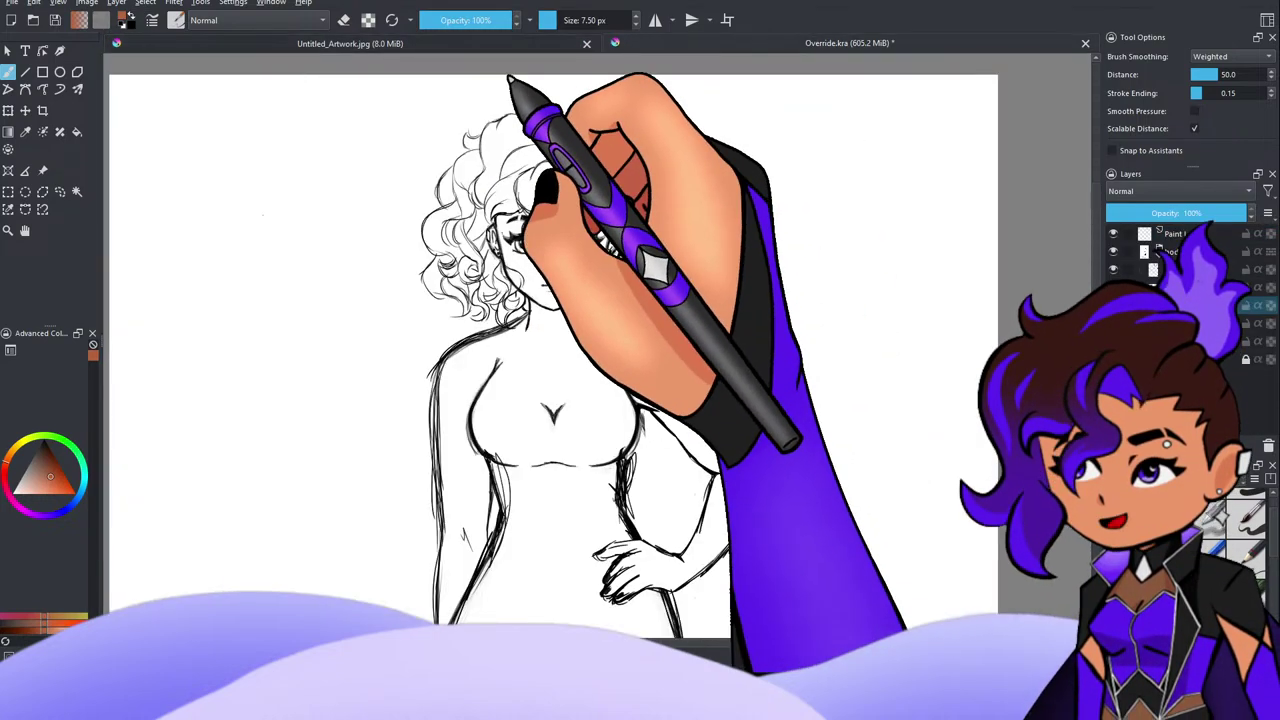
pyautogui.press('+')
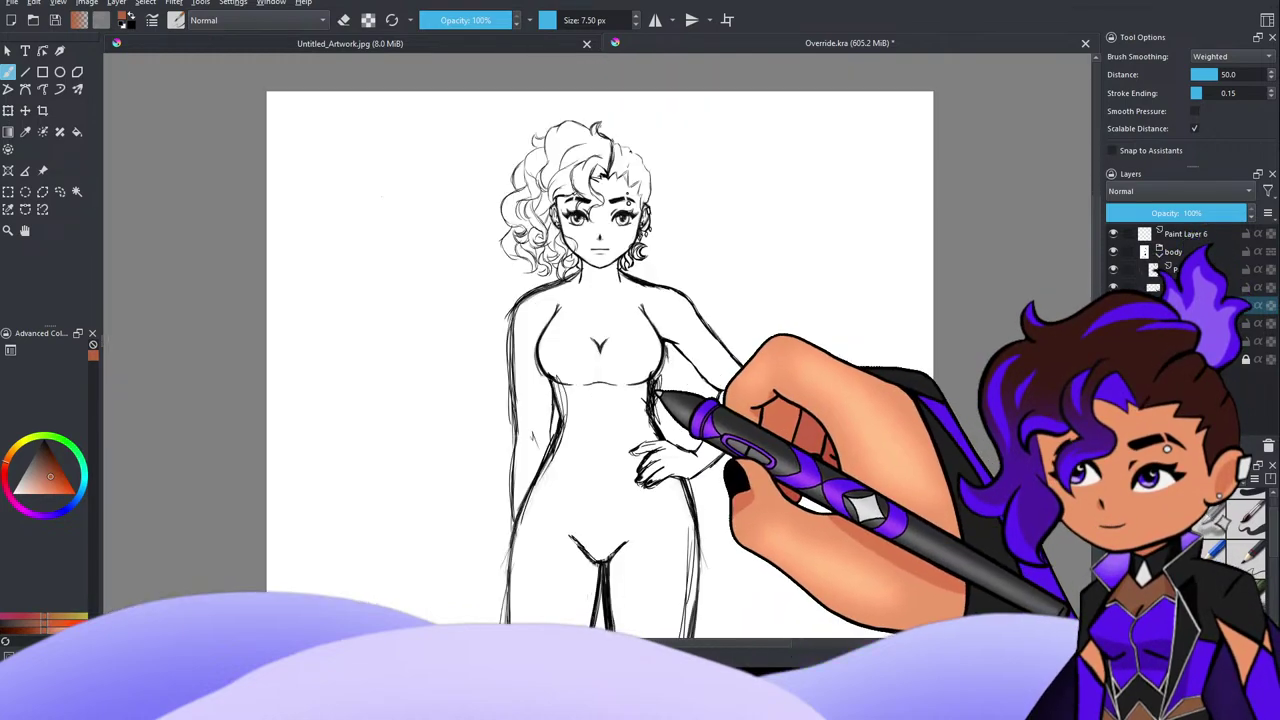
pyautogui.press('+')
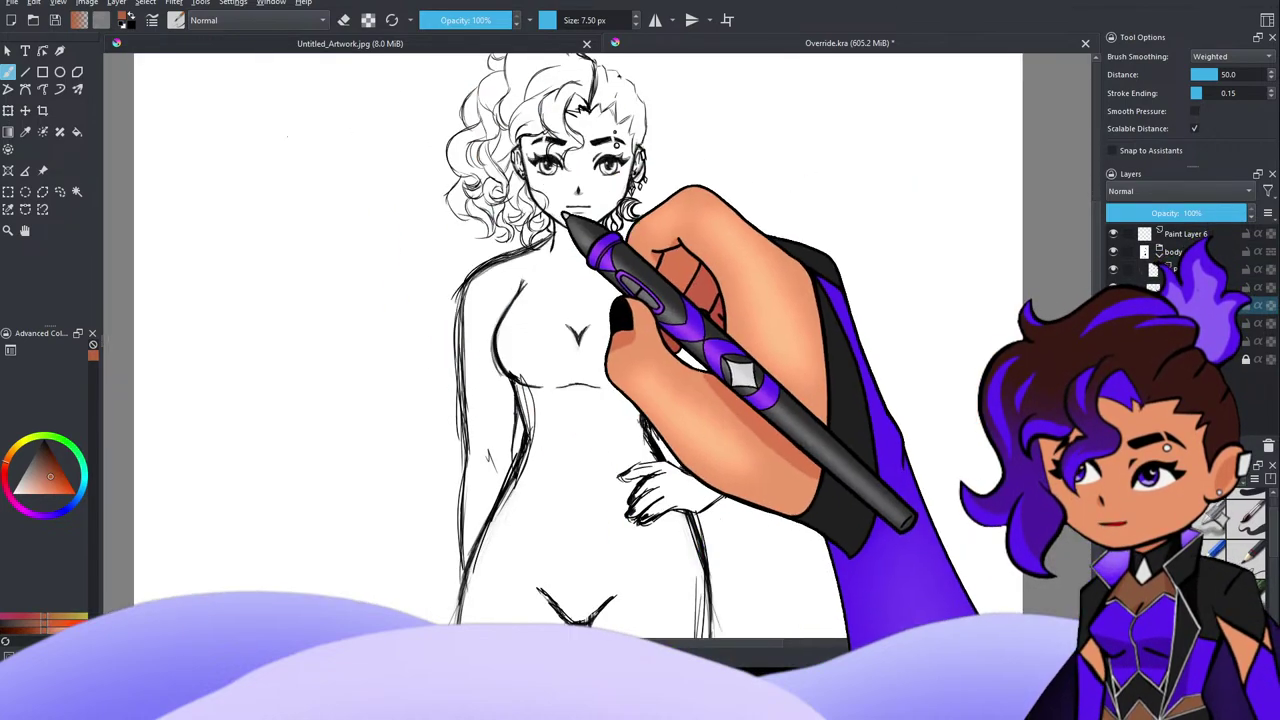
# Step: Go back to the Untitled_Artwork.jpg portrait and inspect its face, hands and belt at larger size
pyautogui.scroll(-3, 576, 234)
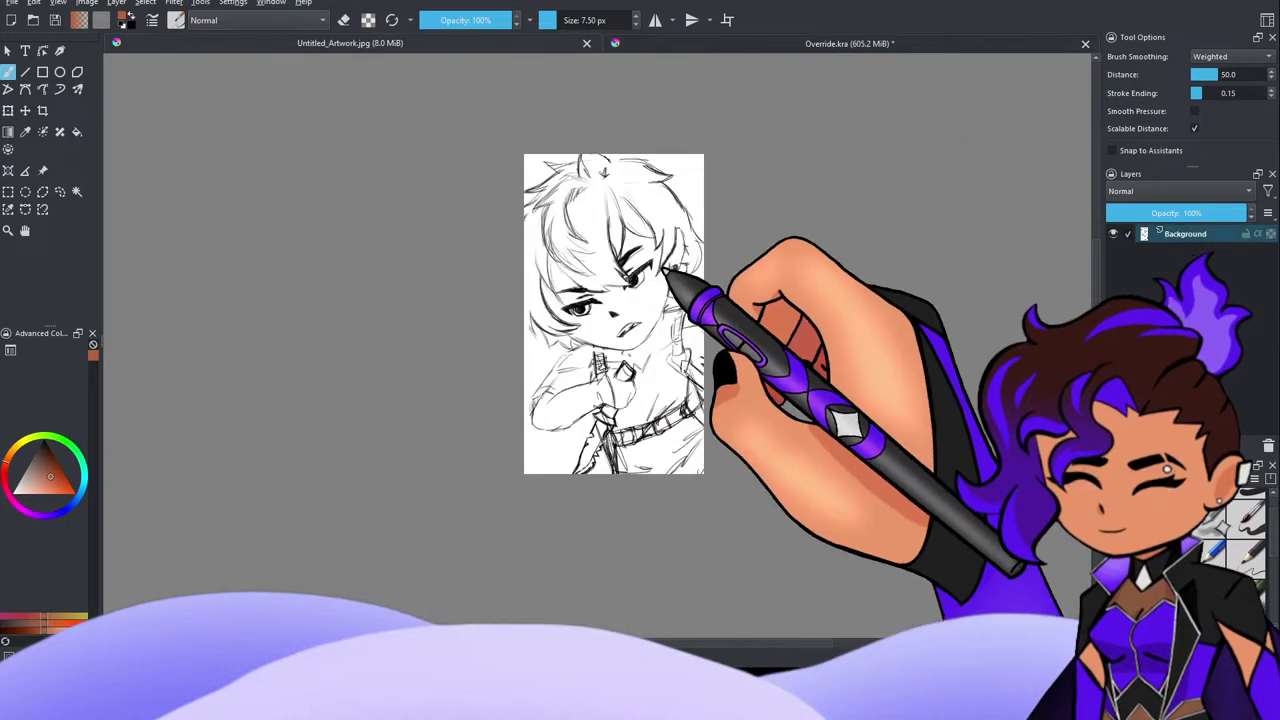
pyautogui.scroll(4, 646, 332)
pyautogui.scroll(2, 645, 332)
pyautogui.scroll(-1, 692, 306)
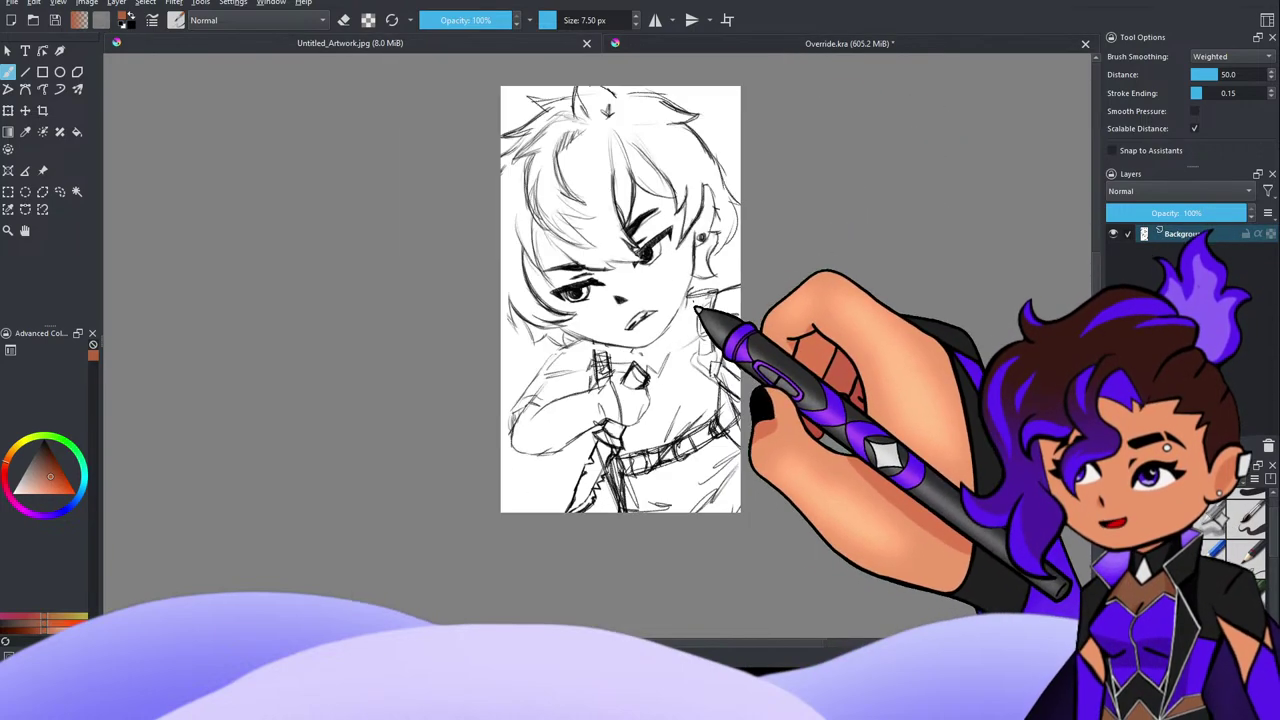
pyautogui.scroll(1, 700, 292)
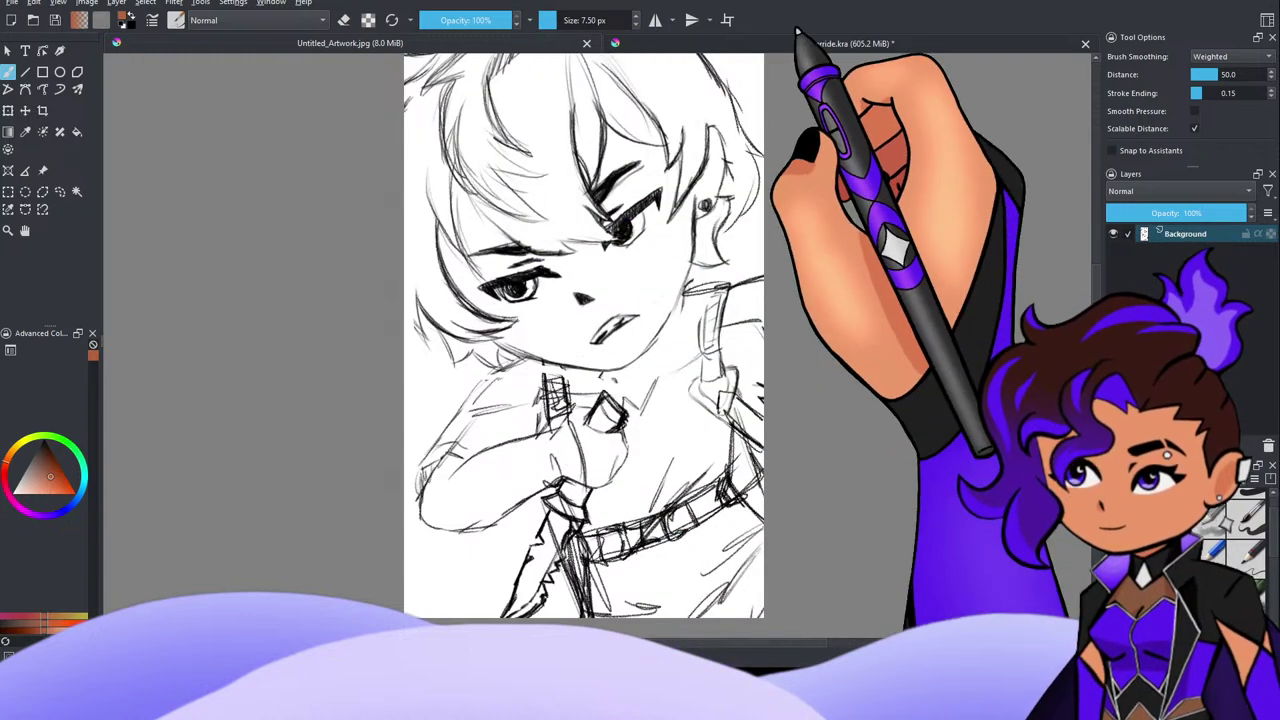
# Step: Switch to Override.kra and rotate the canvas view counterclockwise while viewing the figure at different zoom levels
pyautogui.click(800, 43)
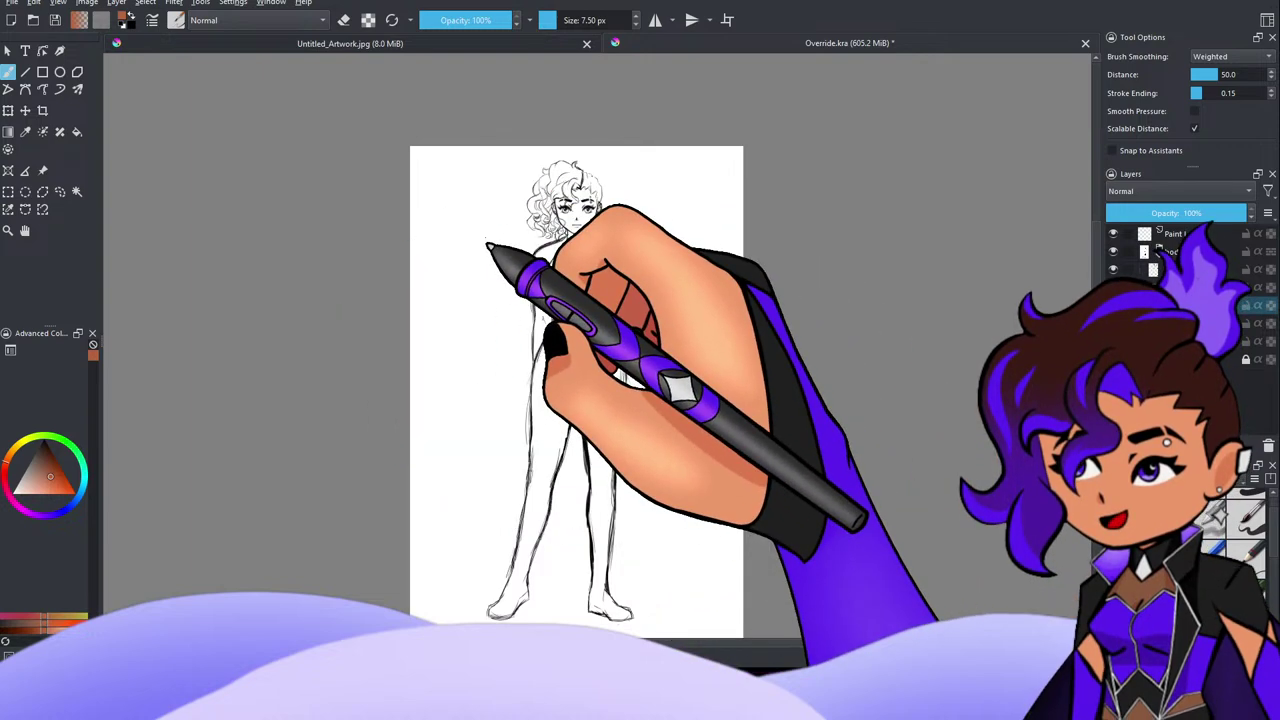
pyautogui.press('3')
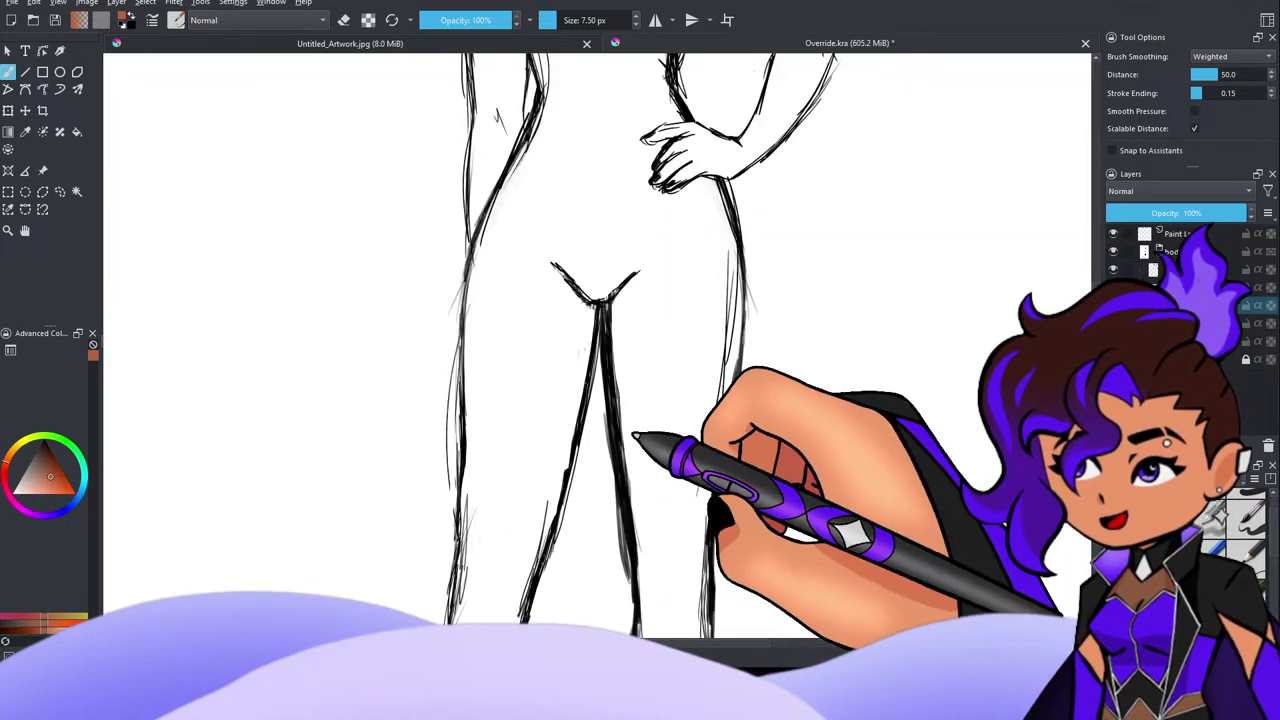
pyautogui.scroll(-5, 590, 340)
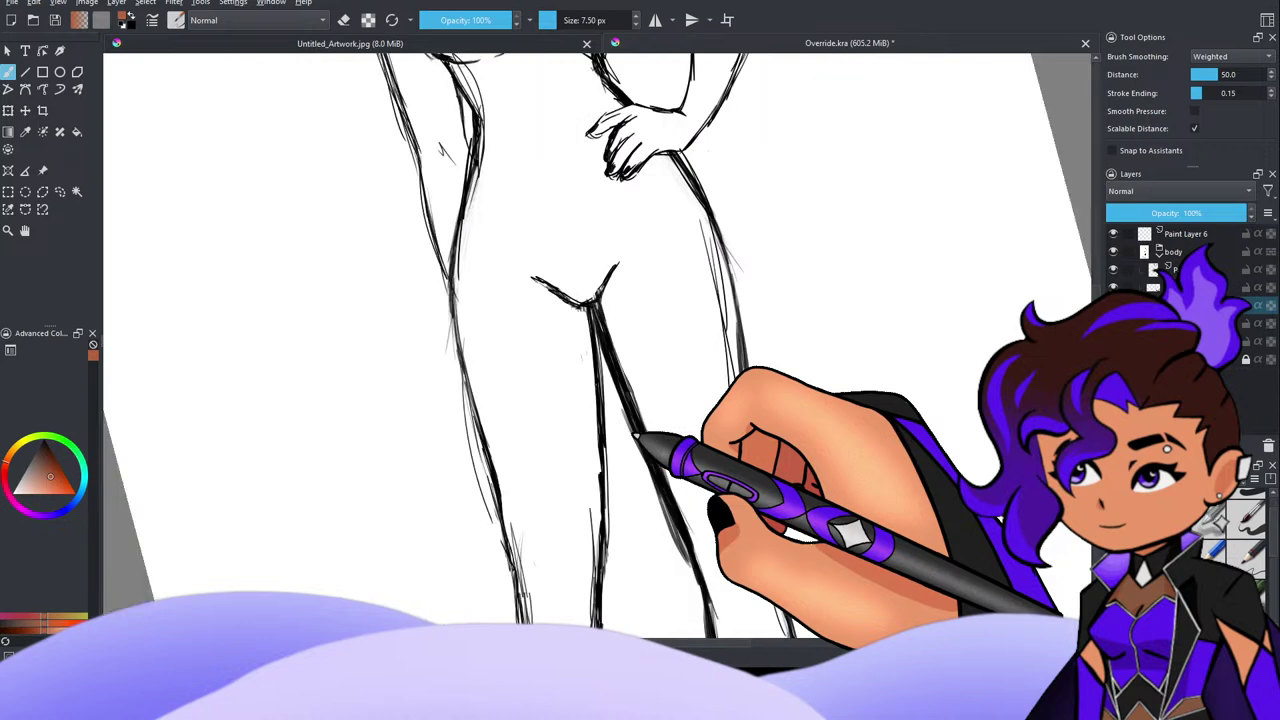
pyautogui.press('4')
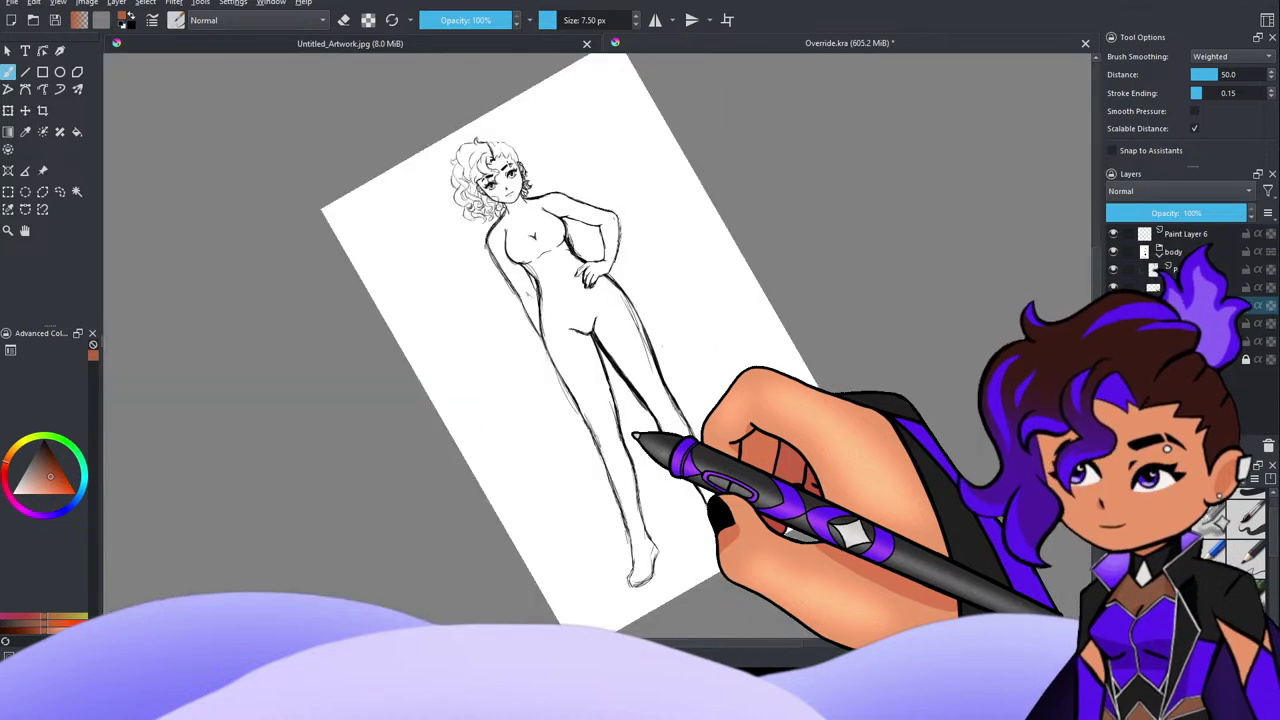
pyautogui.press('3')
pyautogui.press('5')
pyautogui.press('4')
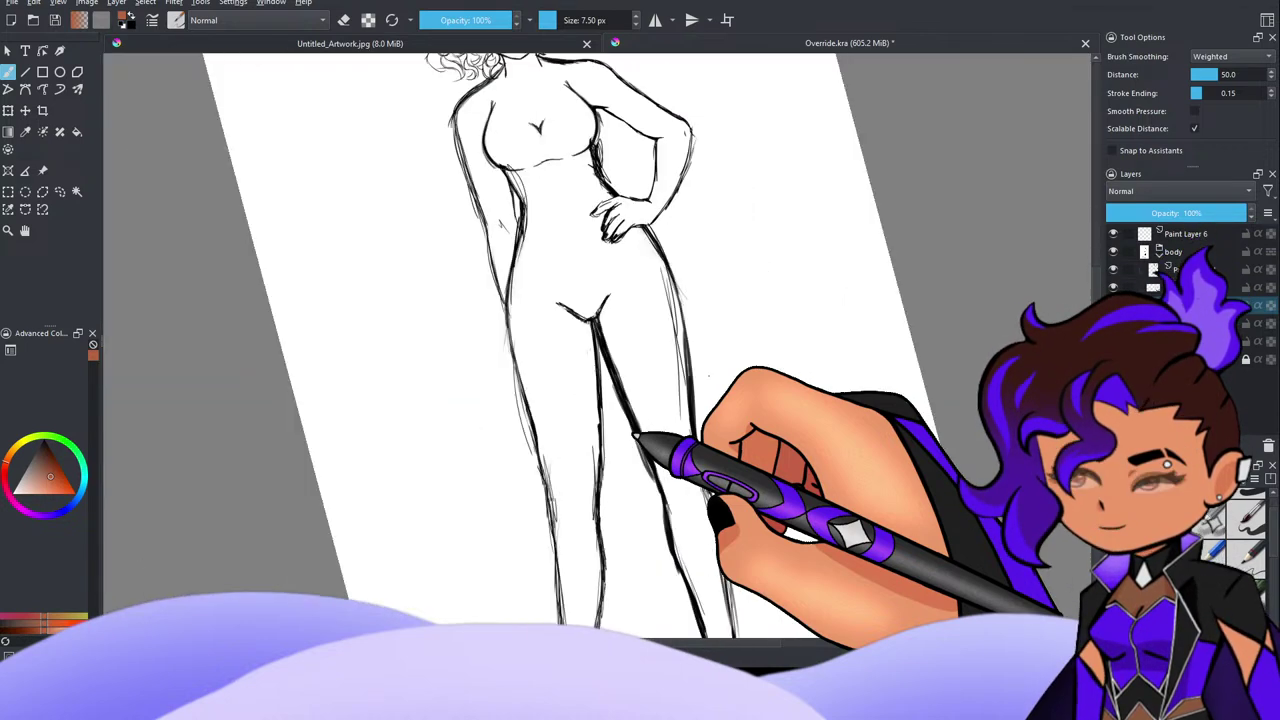
# Step: Straighten the canvas view, fit the whole page in it, and zoom in on the figure's hips and thighs
pyautogui.press('5')
pyautogui.press('3')
pyautogui.press('2')
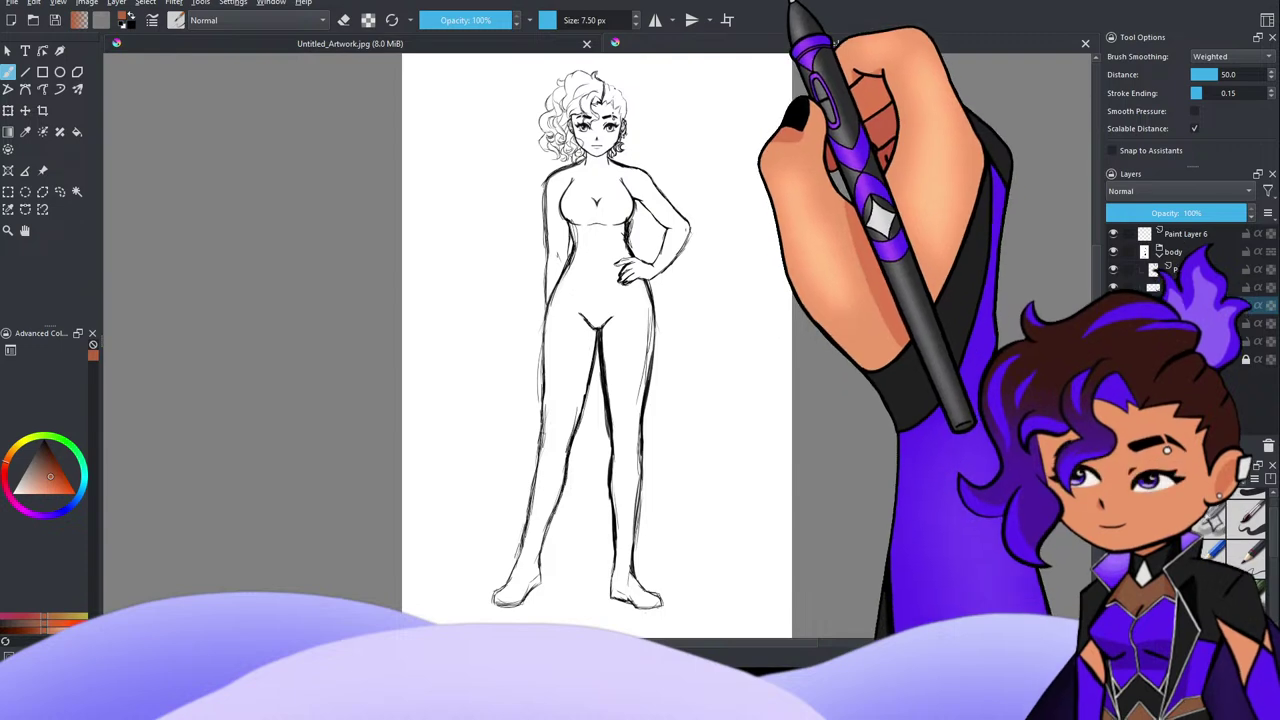
pyautogui.press('1')
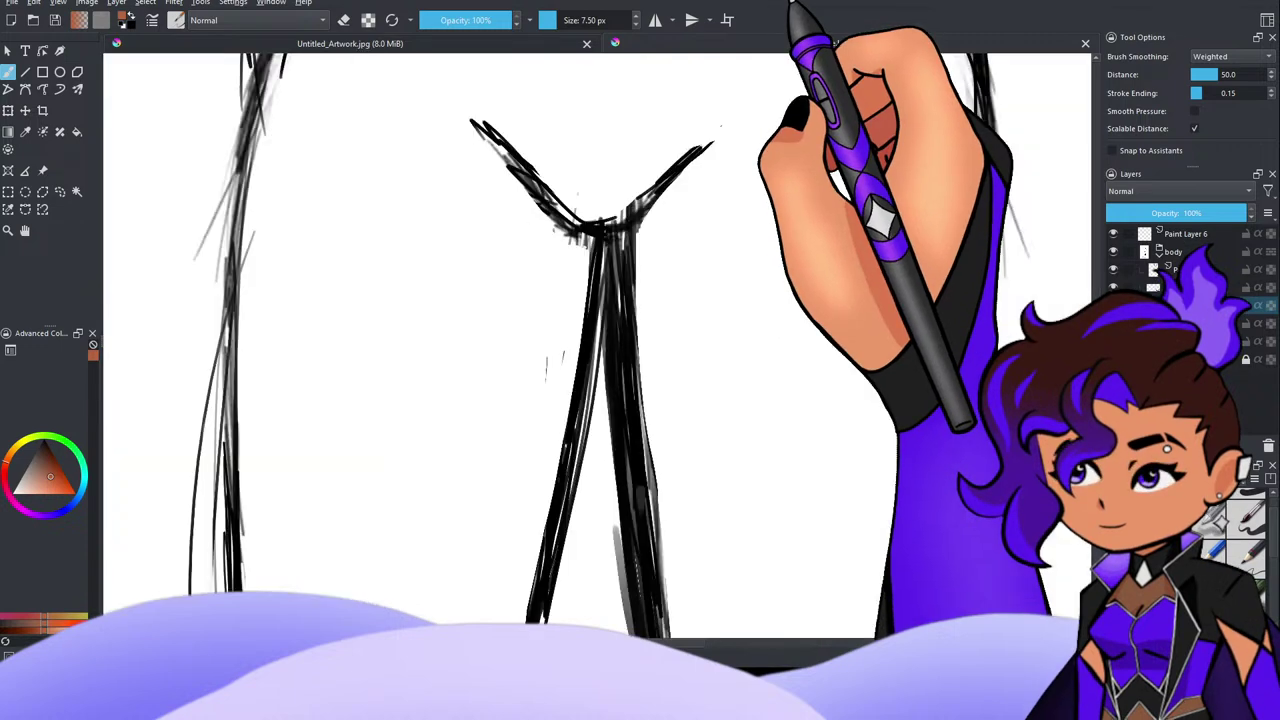
# Step: Tilt the canvas view counterclockwise in increments while changing the figure's zoom level, and reset the rotation to upright
pyautogui.press('2')
pyautogui.press('1')
pyautogui.press('4')
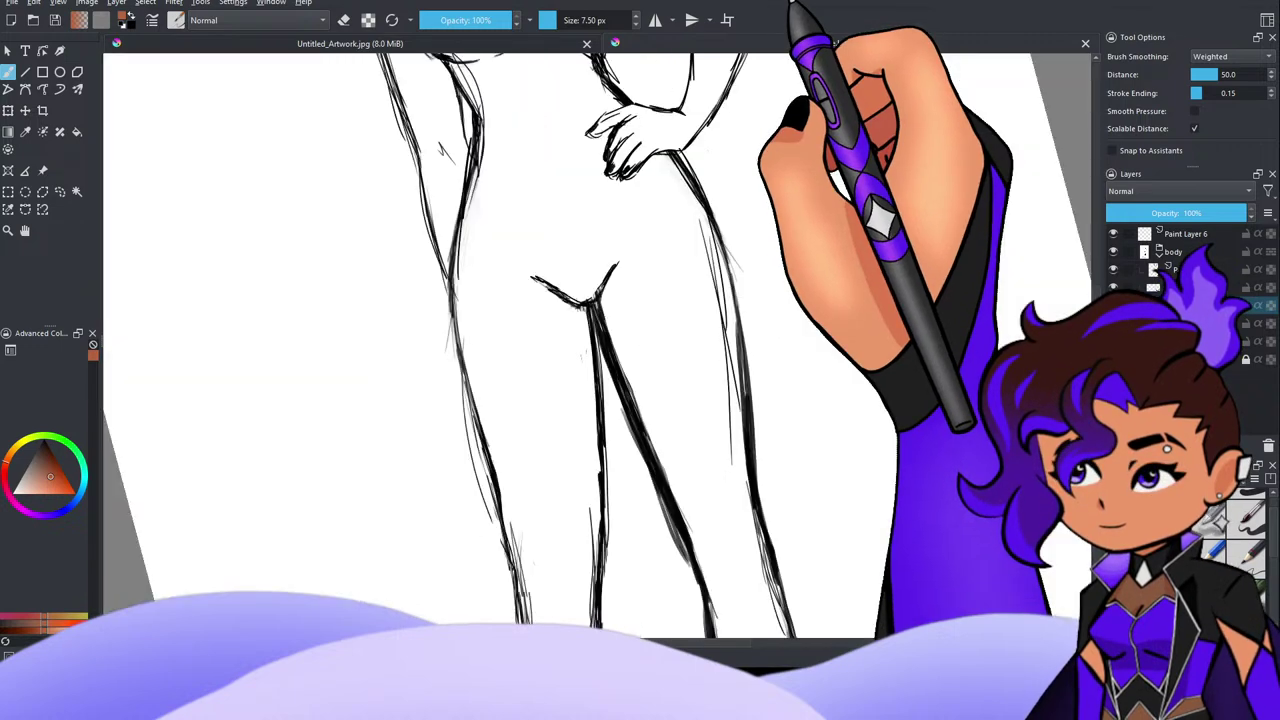
pyautogui.hotkey('ctrl', '-')
pyautogui.press('4')
pyautogui.press('1')
pyautogui.press('3')
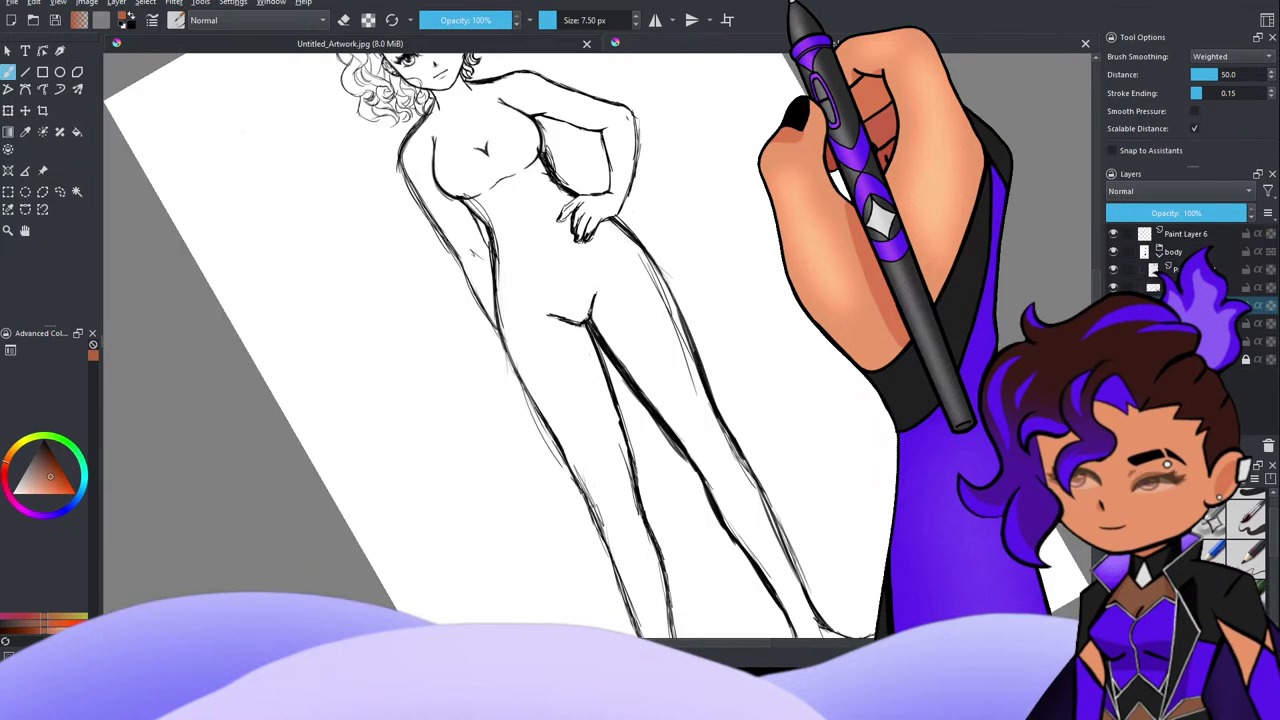
pyautogui.press('5')
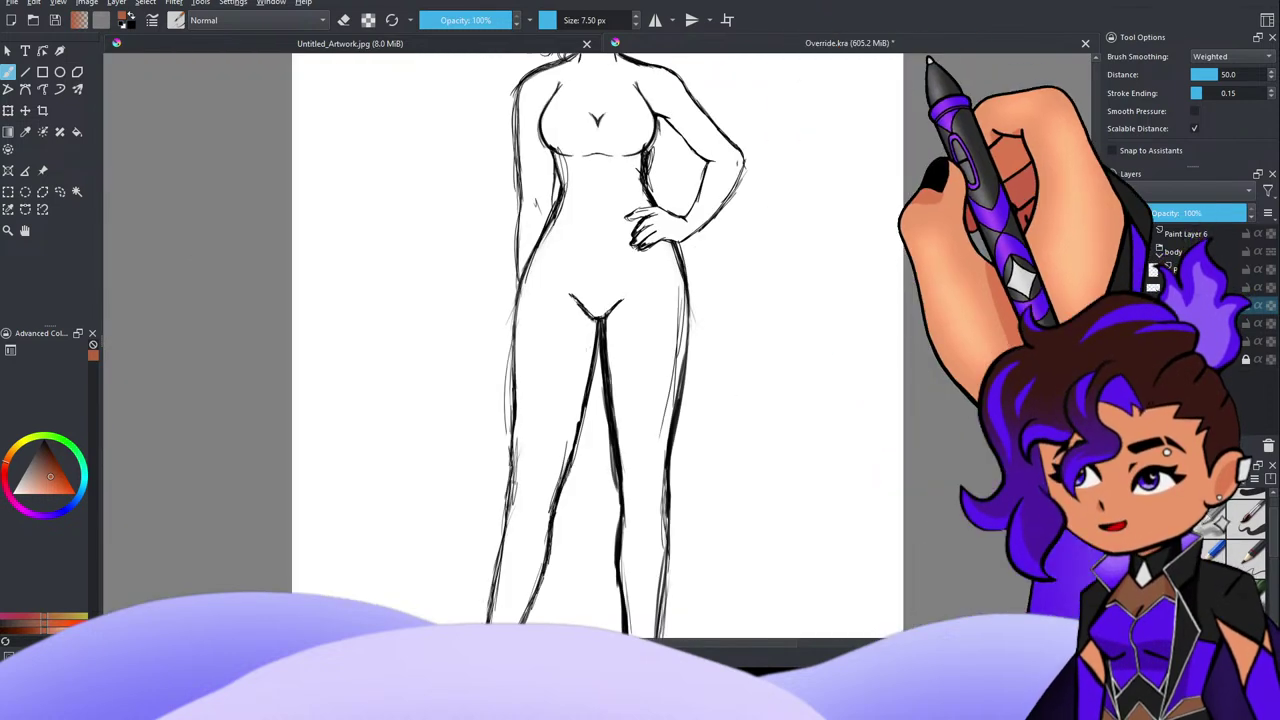
# Step: View the whole standing figure in Override.kra, and examine its face, curly hair and shoulders at different zoom levels
pyautogui.scroll(-4, 907, 300)
pyautogui.scroll(2, 925, 270)
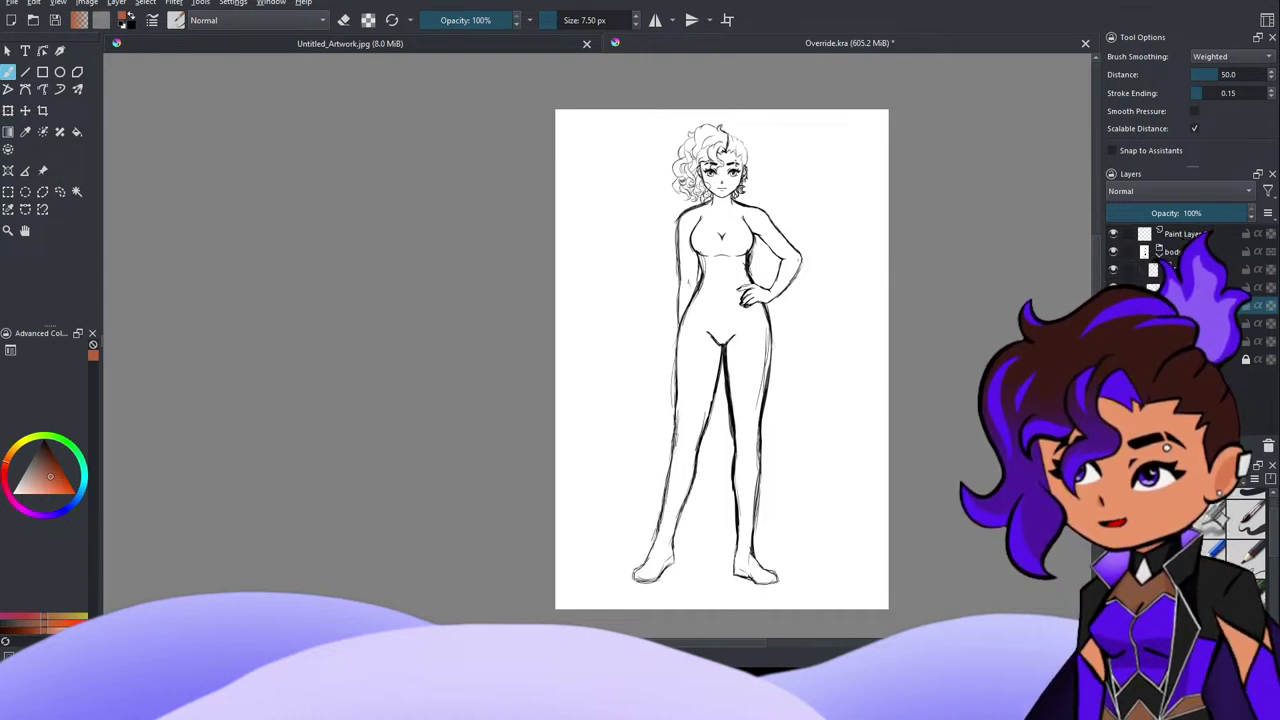
pyautogui.scroll(-2, 700, 307)
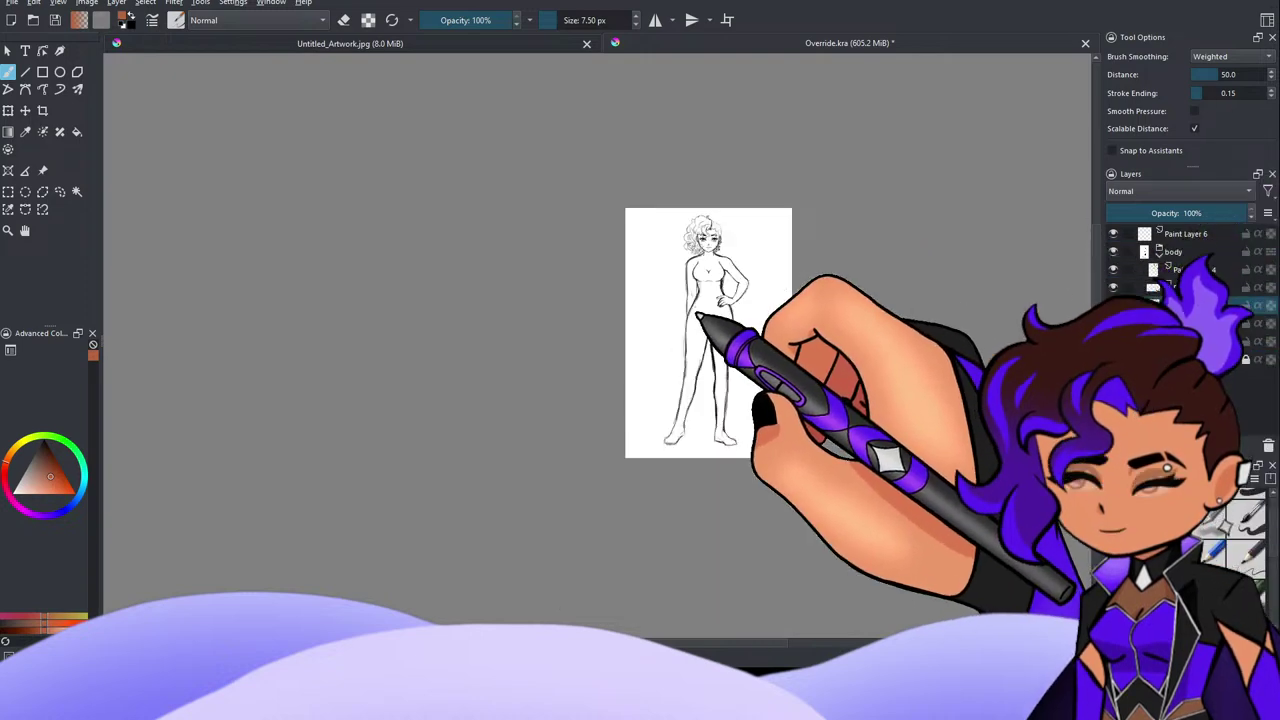
pyautogui.scroll(2, 742, 269)
pyautogui.scroll(6, 670, 188)
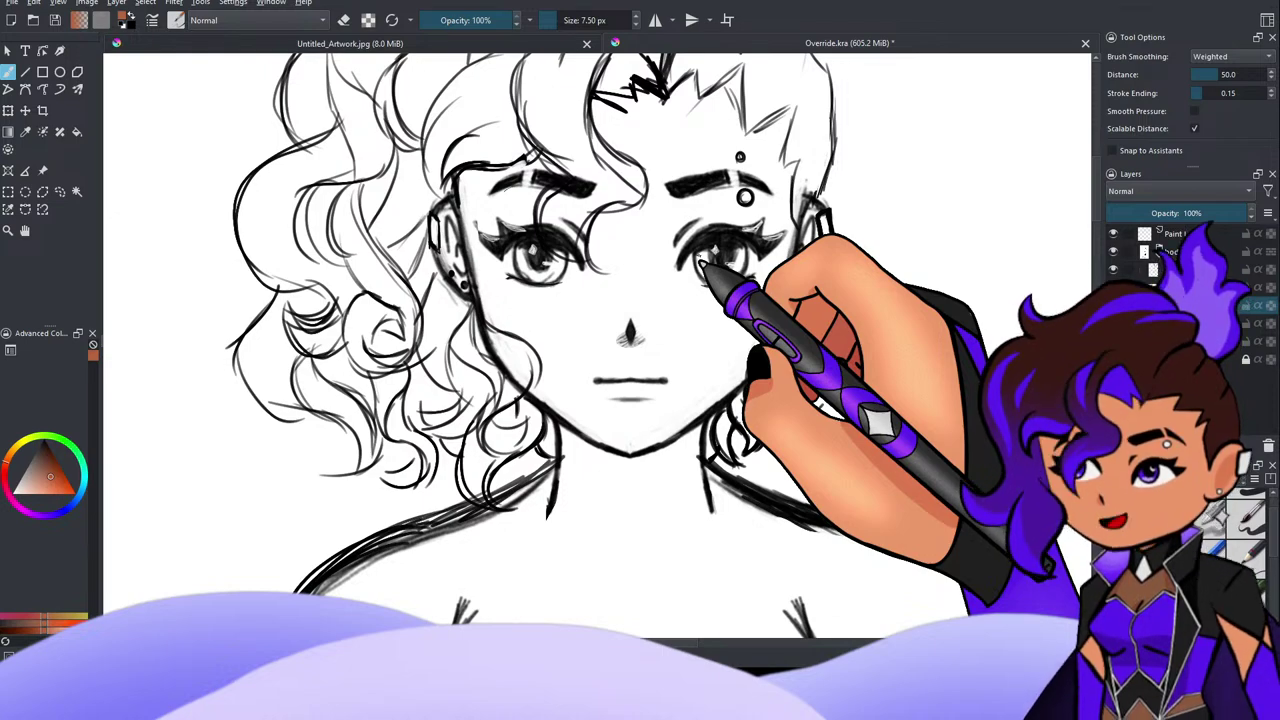
pyautogui.scroll(-4, 700, 265)
pyautogui.scroll(4, 720, 290)
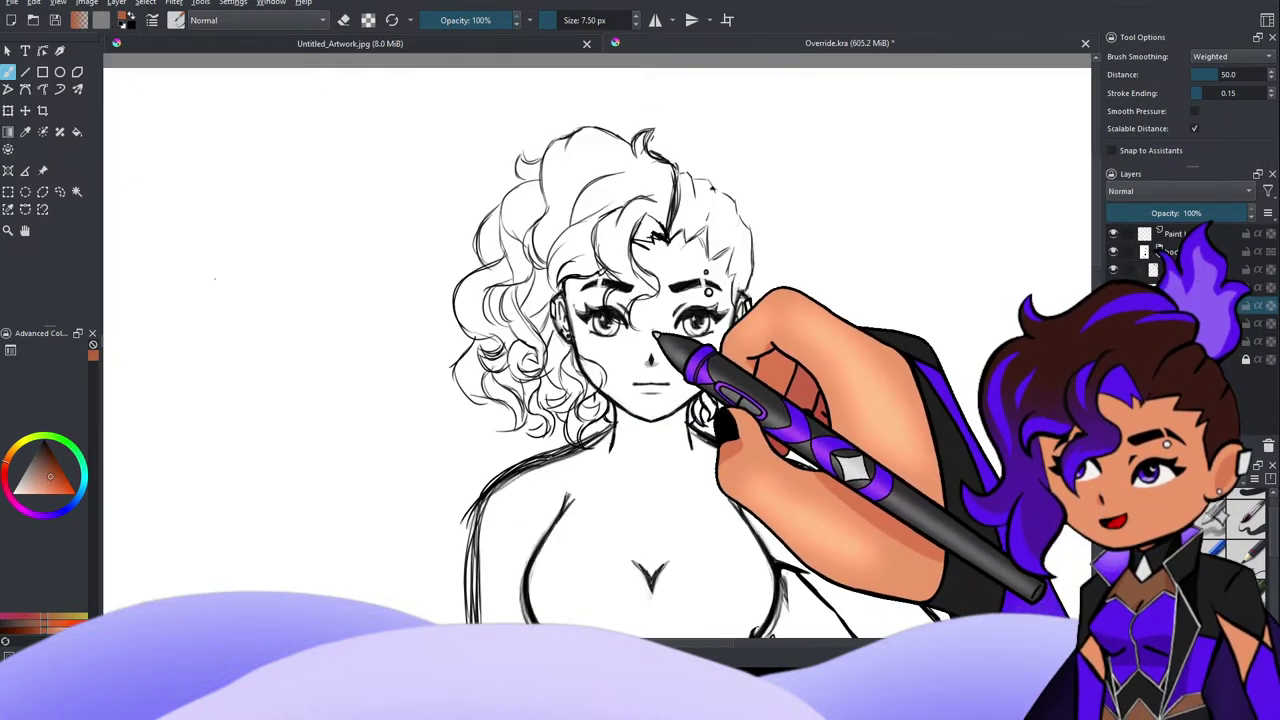
pyautogui.scroll(-2, 650, 323)
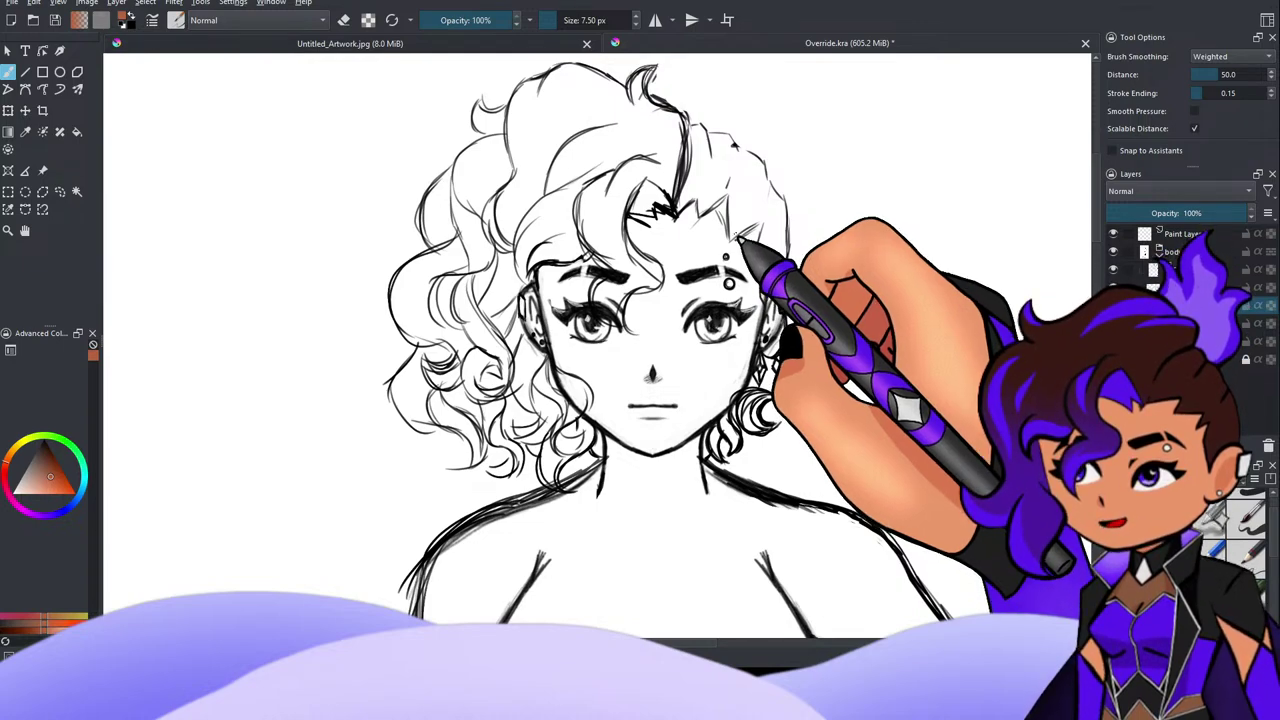
pyautogui.scroll(-5, 686, 314)
pyautogui.scroll(4, 668, 305)
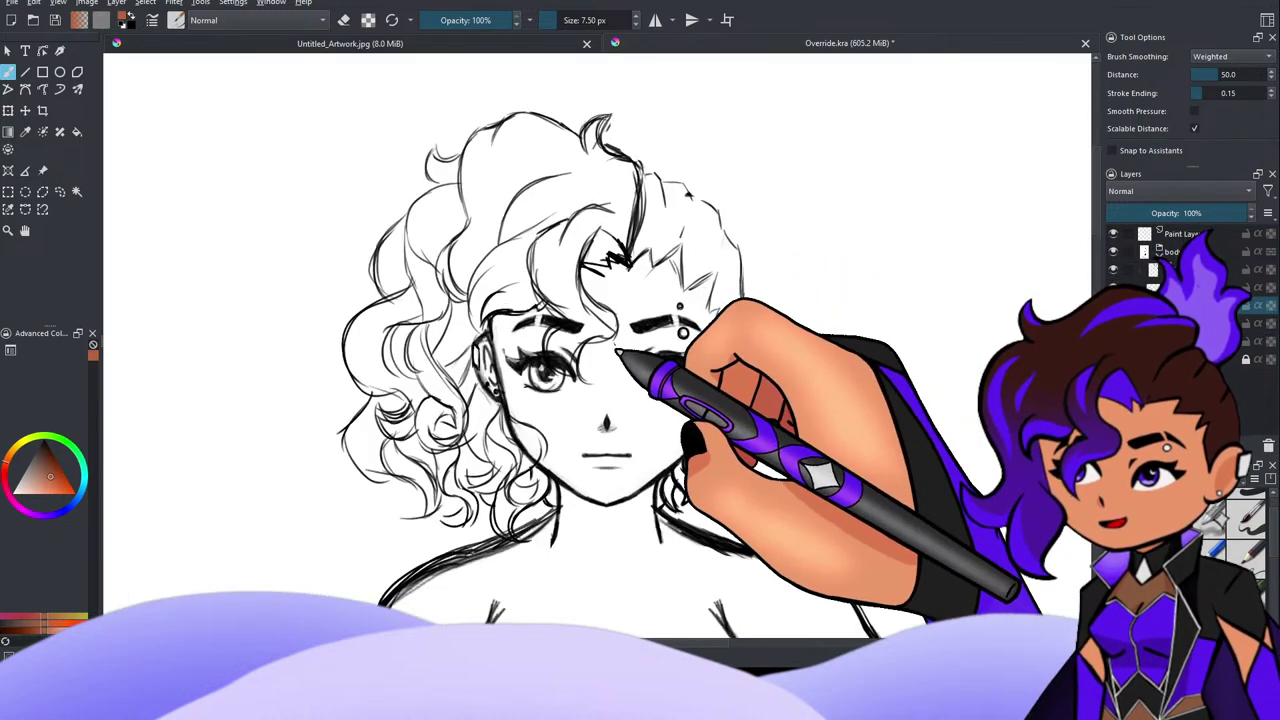
pyautogui.scroll(3, 634, 340)
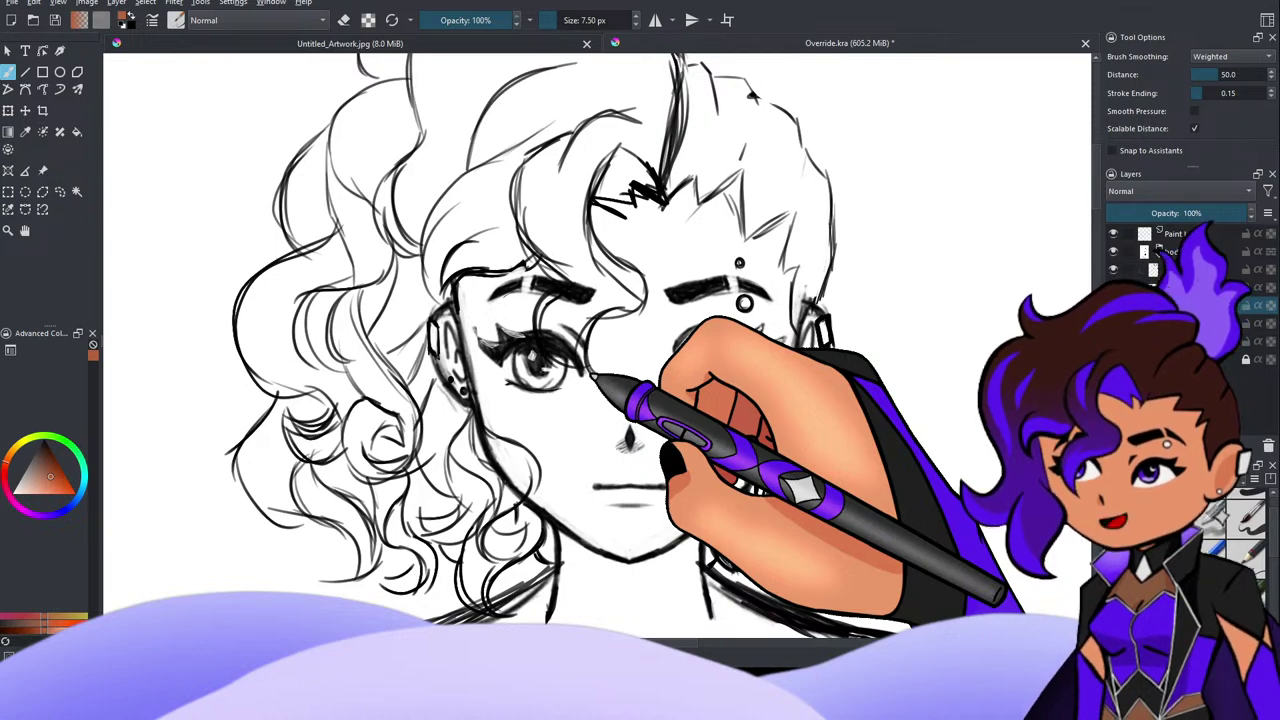
pyautogui.scroll(-3, 536, 434)
pyautogui.scroll(1, 540, 428)
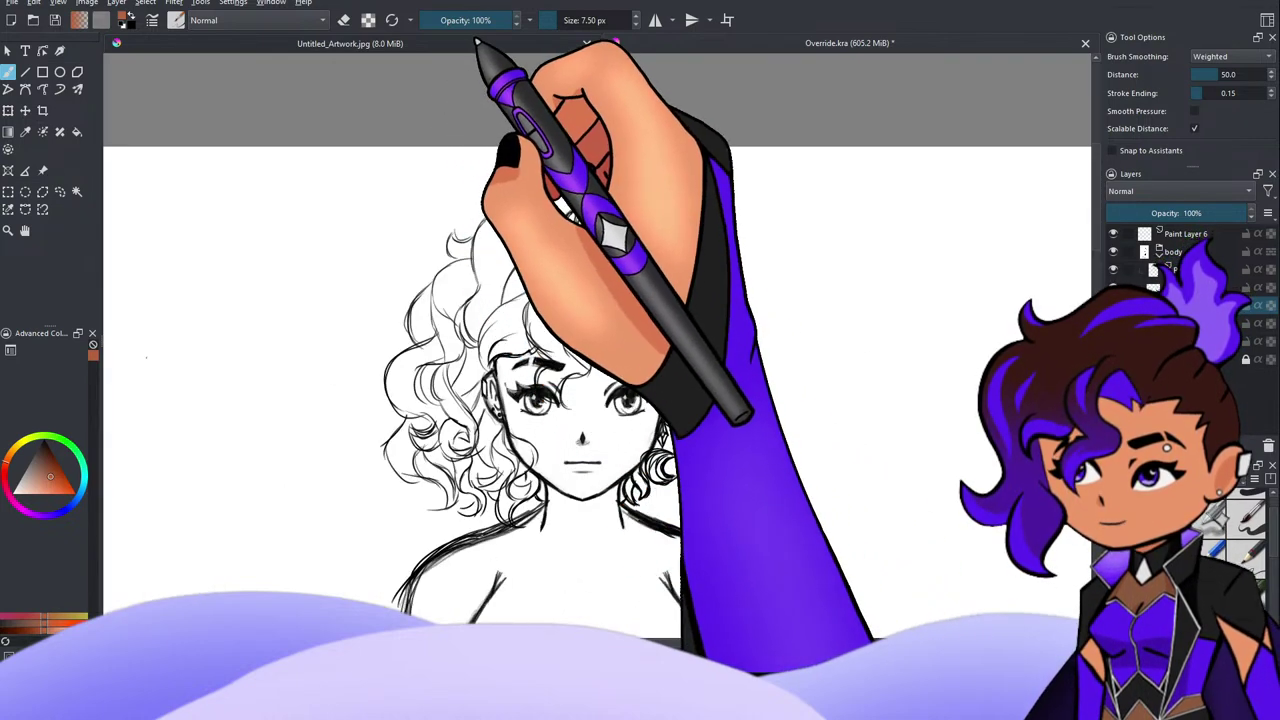
# Step: In Untitled_Artwork.jpg, add a paint layer above the sketch, lower the Background layer's opacity to 60%, and make the new layer active
pyautogui.click(543, 45)
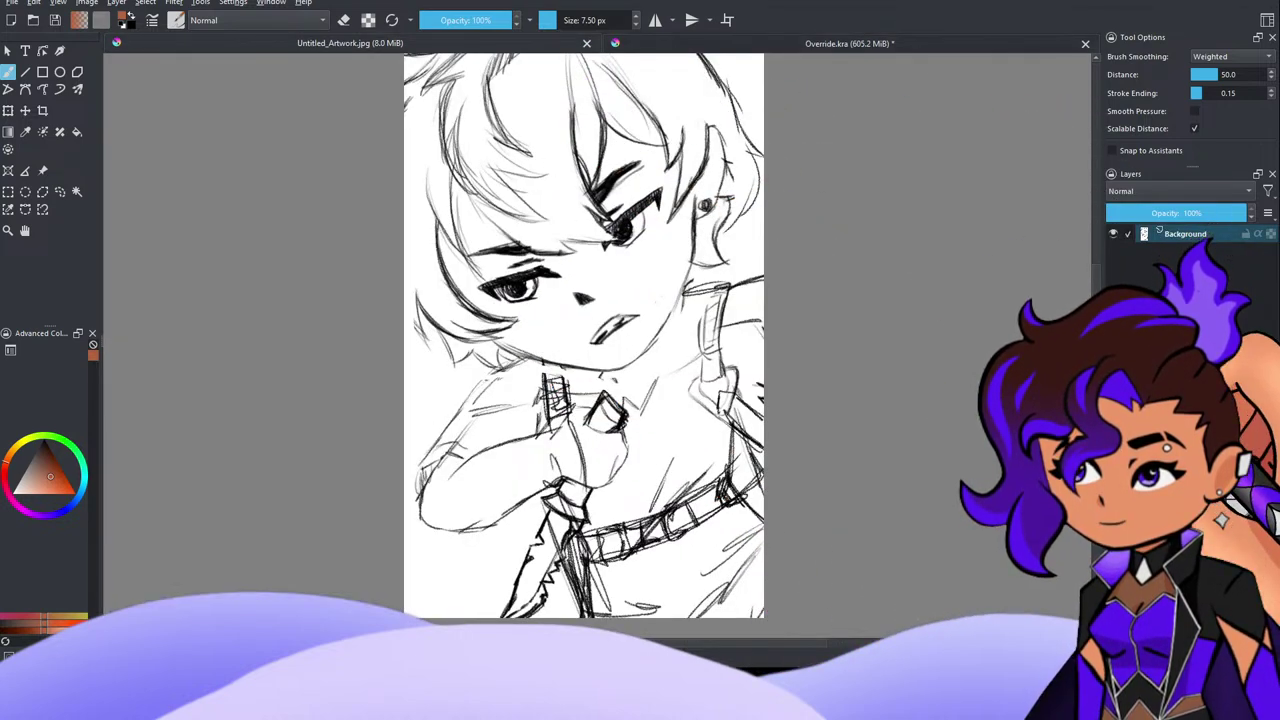
pyautogui.press('Insert')
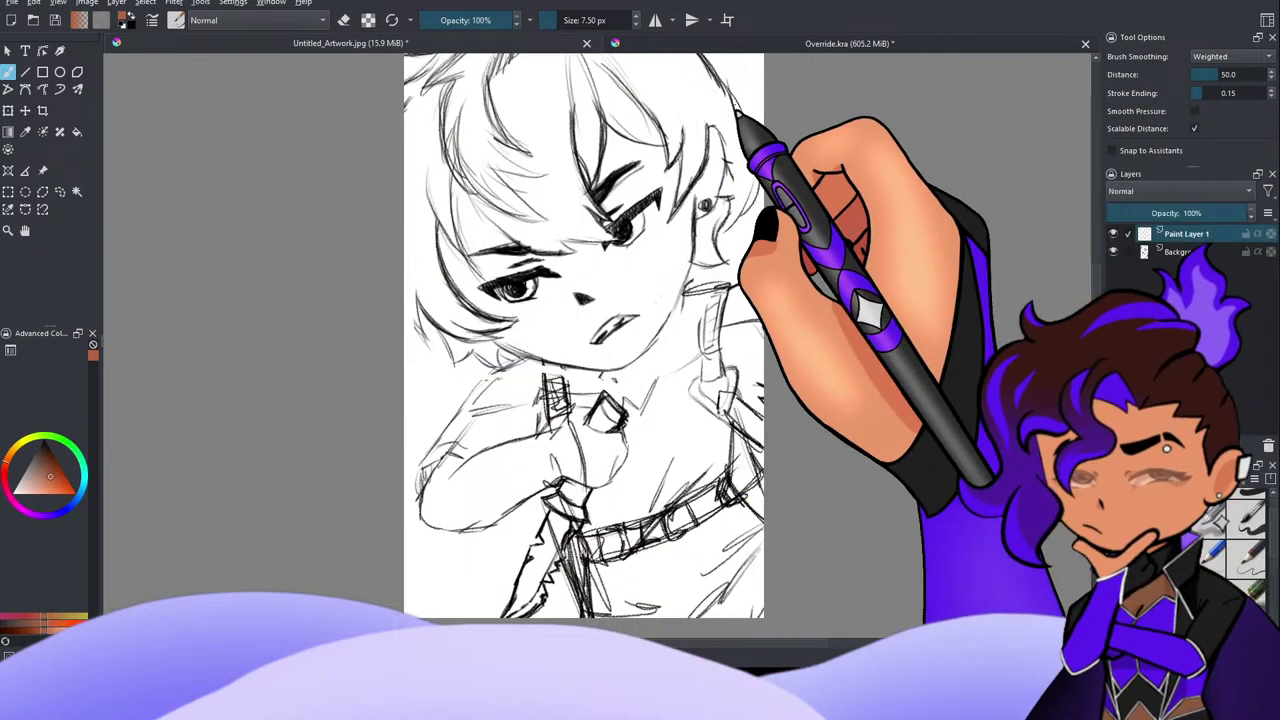
pyautogui.click(1195, 251)
pyautogui.moveTo(1207, 214); pyautogui.dragTo(1177, 214)
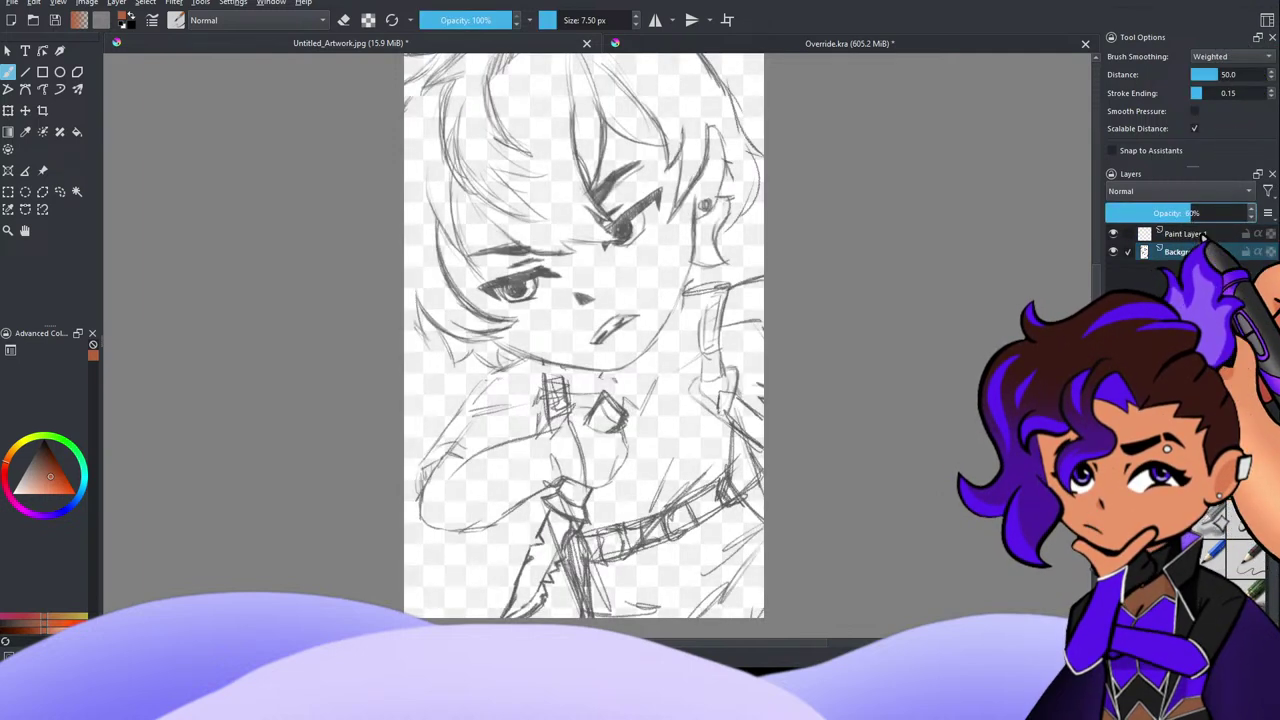
pyautogui.click(1206, 234)
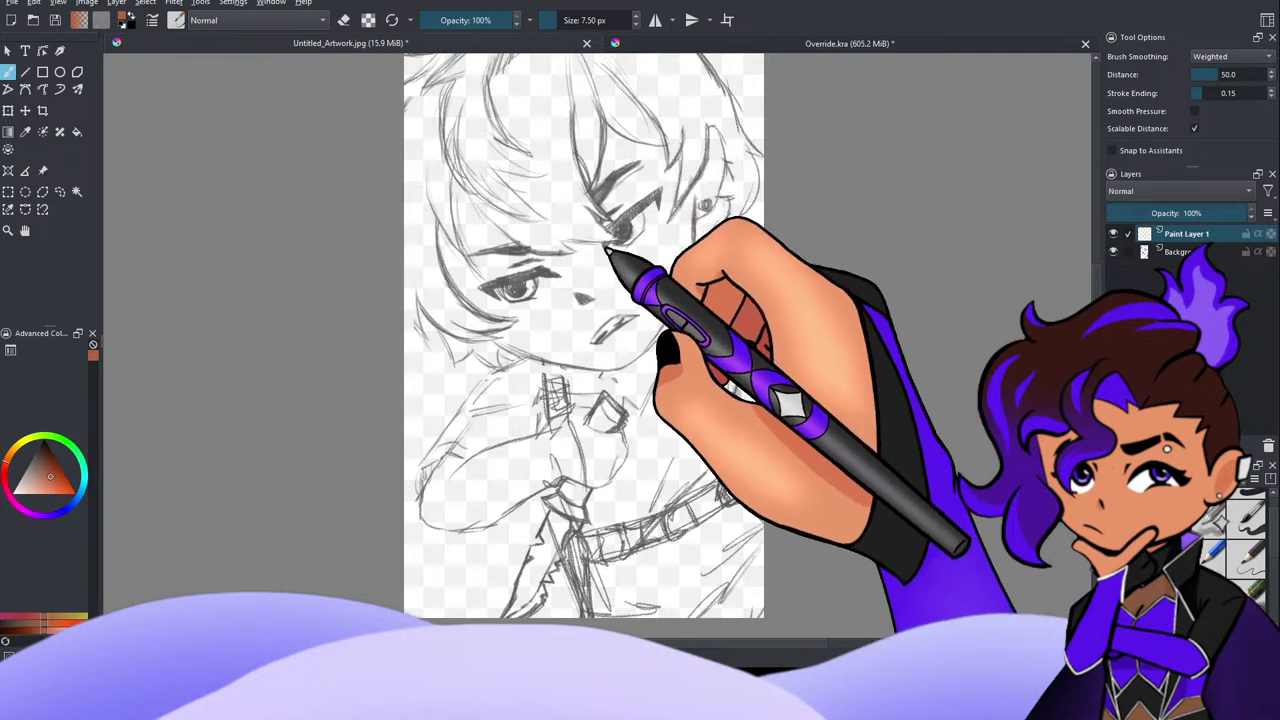
# Step: Paint two small orange test marks on Paint Layer 1 over the dark triangle beside the eye's inner corner
pyautogui.click(604, 245)
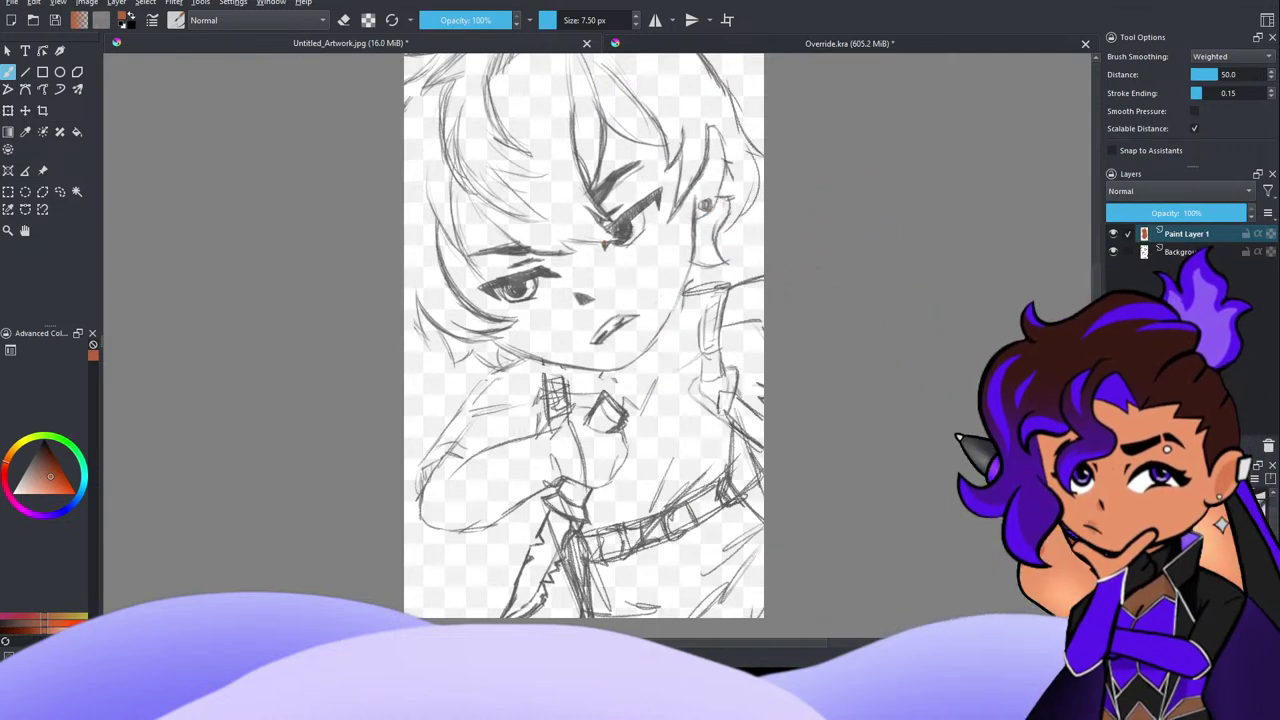
pyautogui.scroll(2, 922, 373)
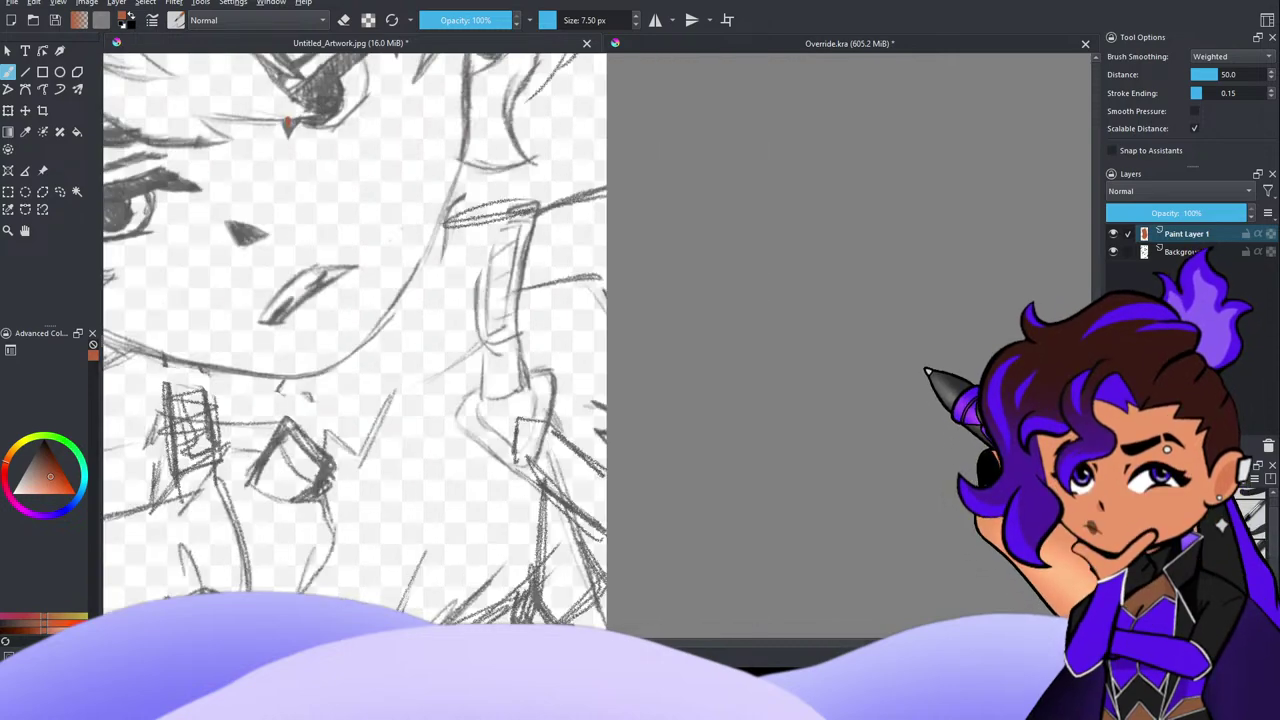
pyautogui.scroll(-2, 891, 423)
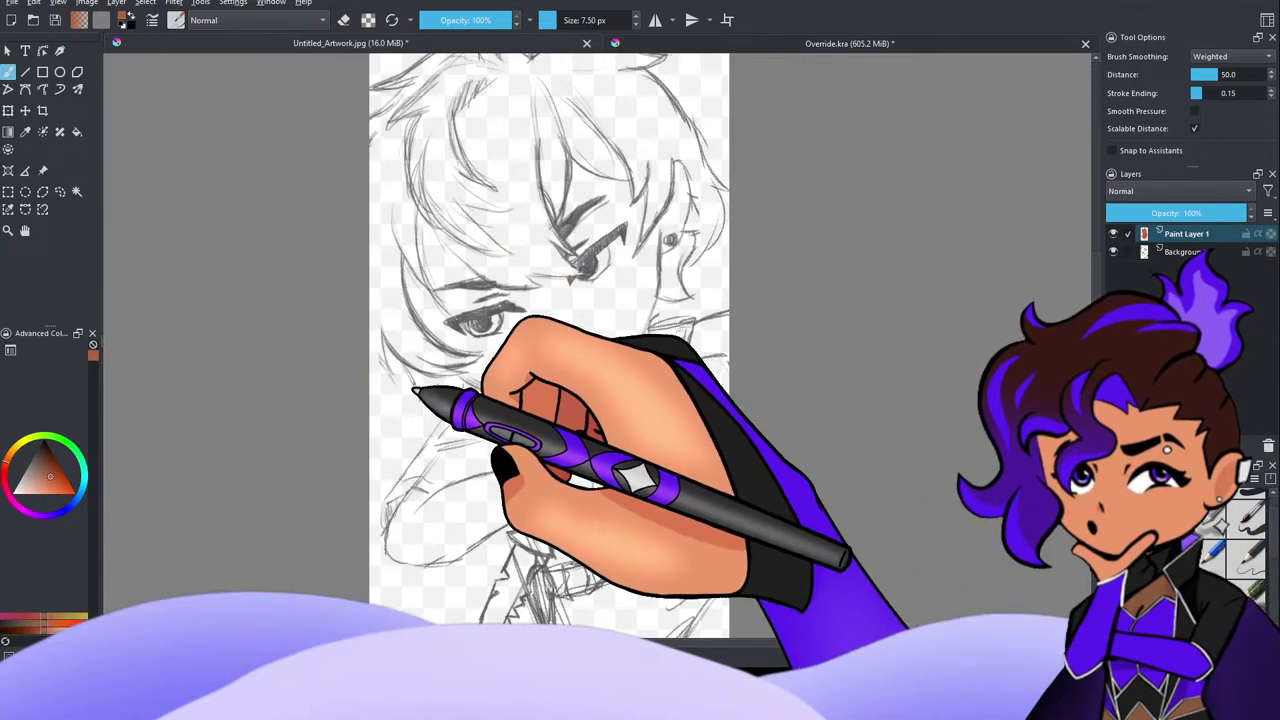
pyautogui.scroll(2, 386, 371)
pyautogui.scroll(6, 770, 180)
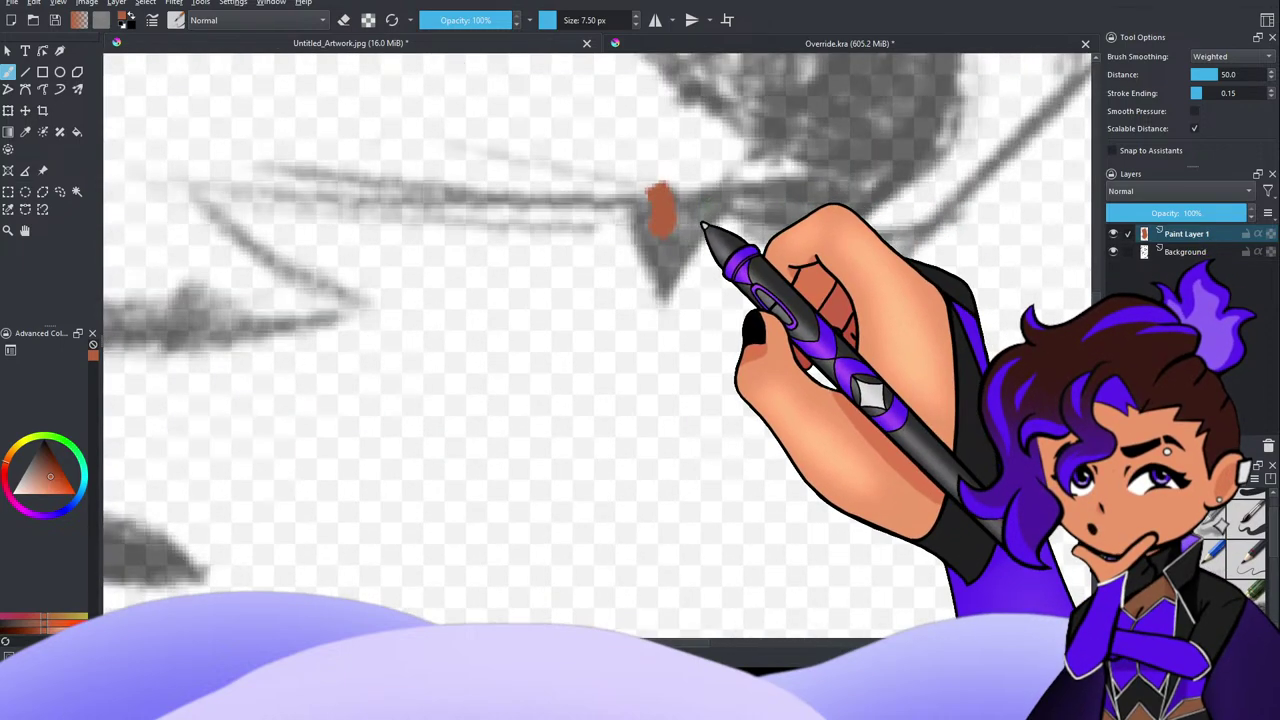
pyautogui.moveTo(701, 204); pyautogui.dragTo(701, 222)
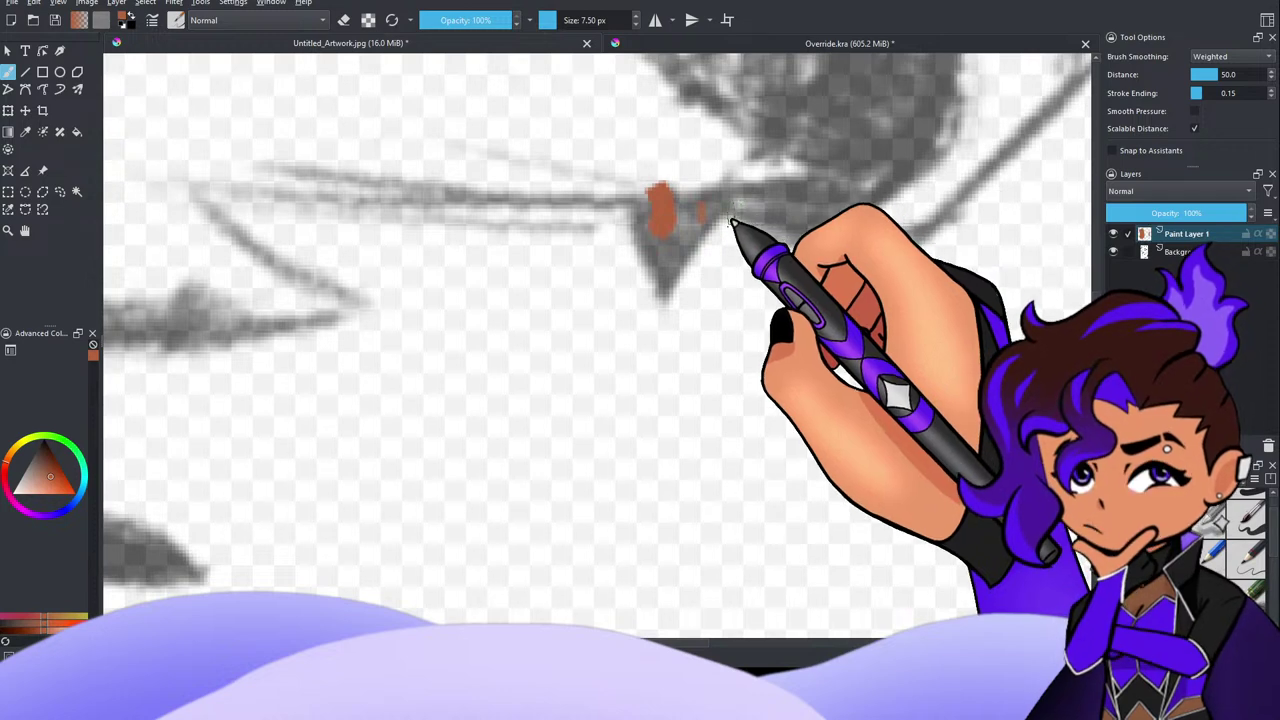
# Step: Paint two short orange test strokes in the empty cheek area below the eye
pyautogui.moveTo(724, 406); pyautogui.dragTo(728, 422)
pyautogui.moveTo(752, 390); pyautogui.dragTo(771, 392)
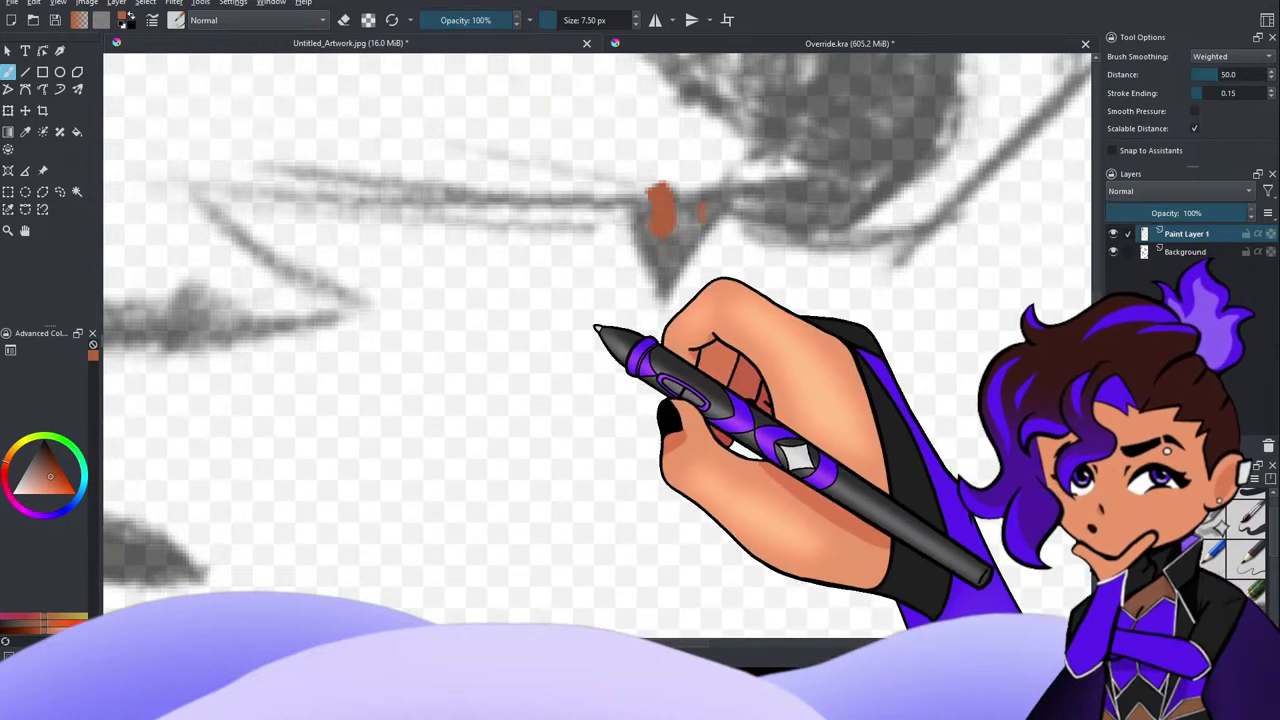
pyautogui.moveTo(723, 407); pyautogui.dragTo(729, 423)
pyautogui.moveTo(753, 390); pyautogui.dragTo(770, 392)
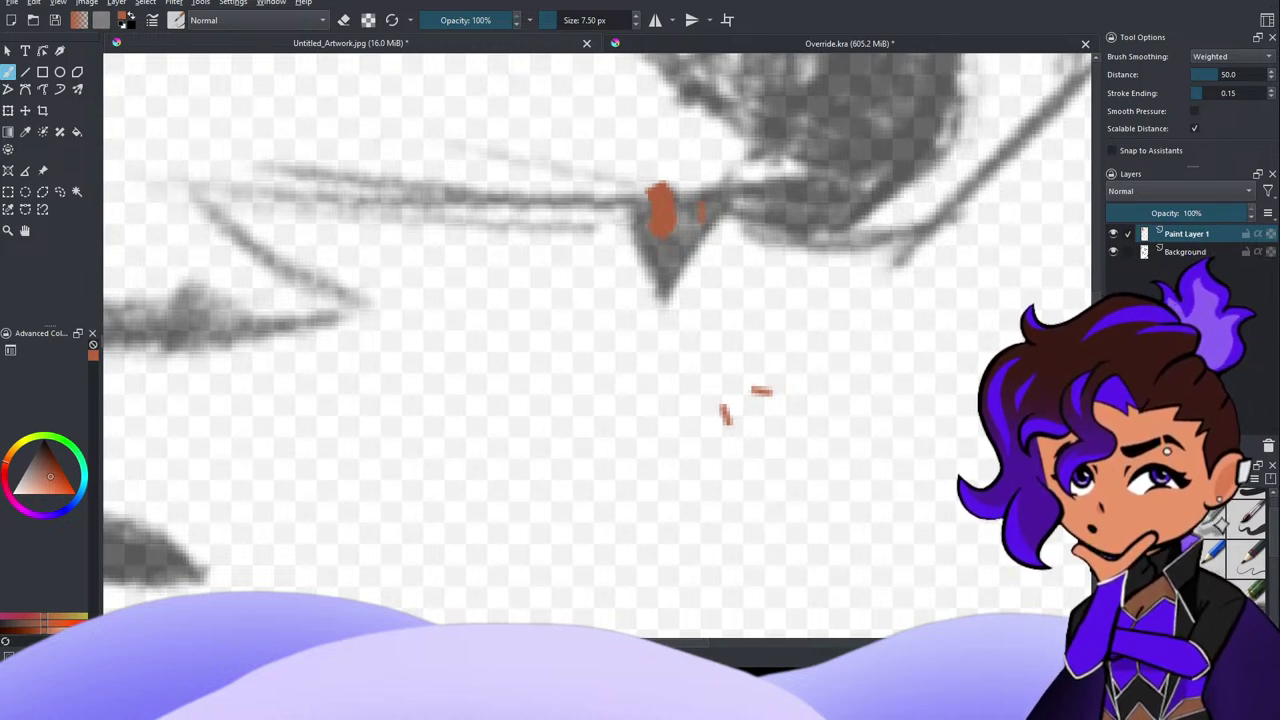
# Step: Undo the two short orange strokes on the cheek, and redo them
pyautogui.click(876, 12)
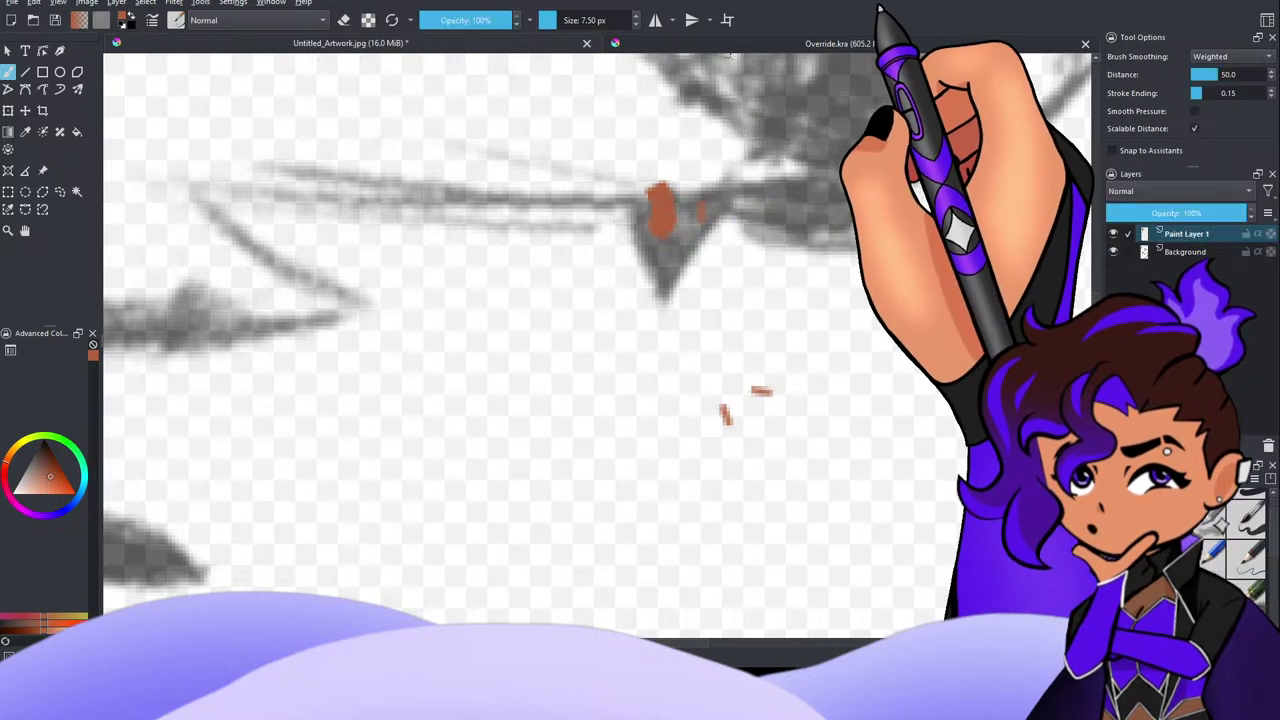
pyautogui.hotkey('ctrl', 'z')
pyautogui.hotkey('ctrl', 'z')
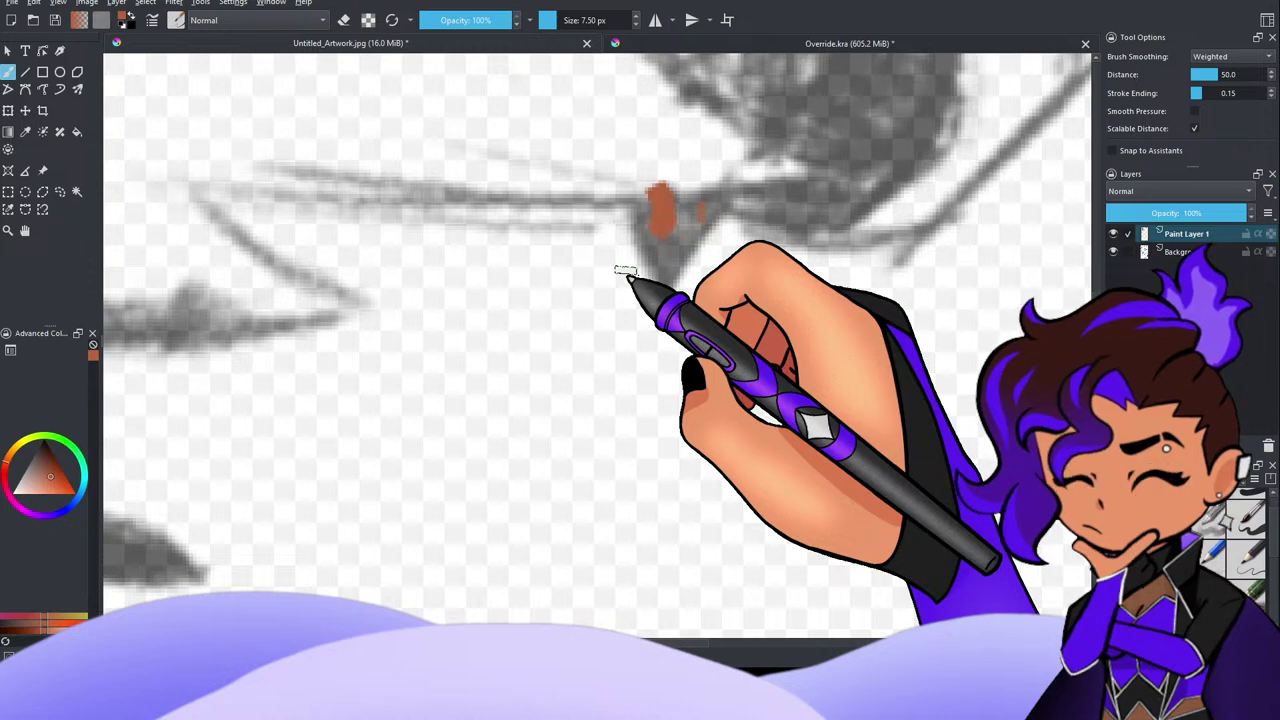
pyautogui.hotkey('ctrl', 'shift', 'z')
pyautogui.hotkey('ctrl', 'shift', 'z')
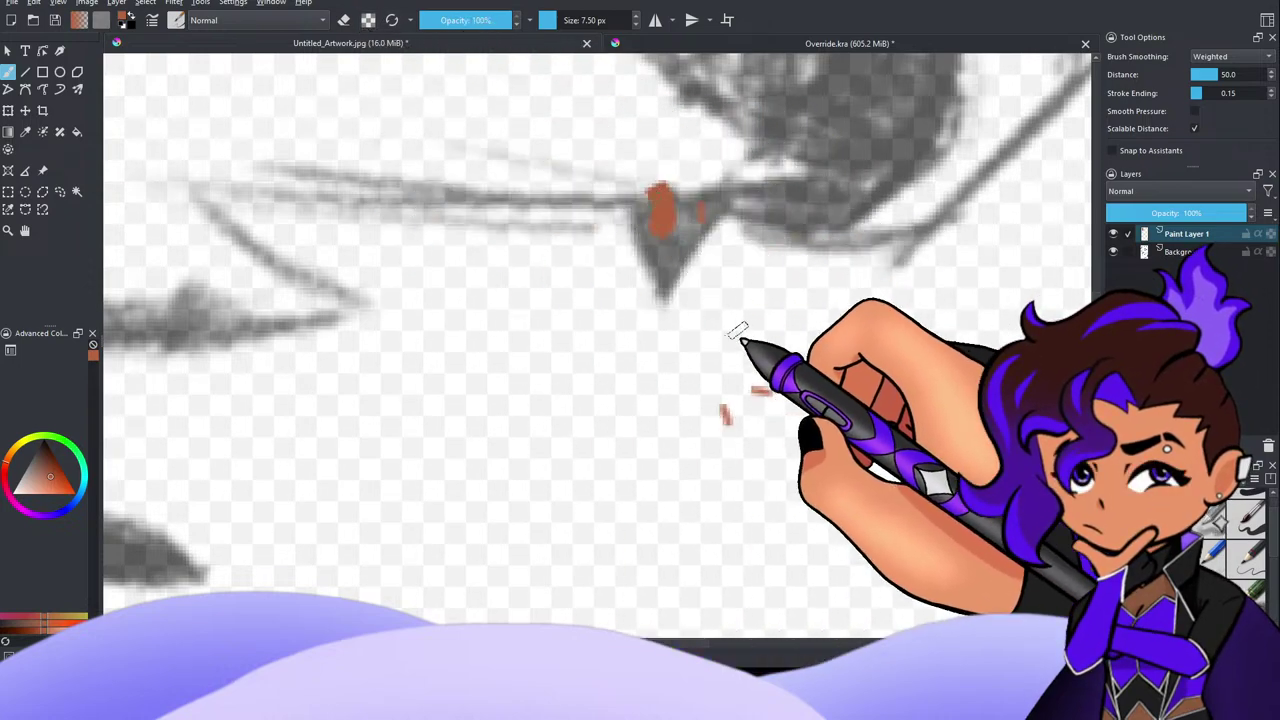
# Step: Erase all orange test marks from the cheek and the eye corner, and return the brush to painting mode
pyautogui.click(344, 20)
pyautogui.moveTo(774, 387); pyautogui.dragTo(728, 416)
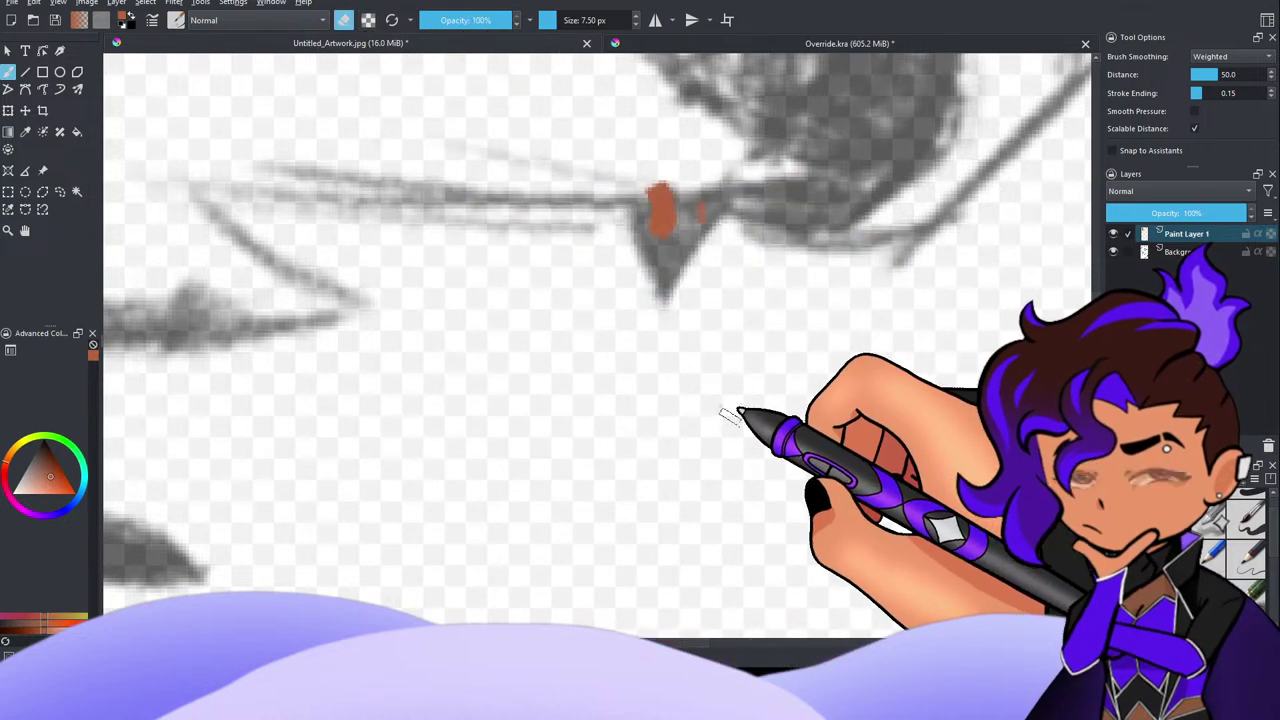
pyautogui.moveTo(652, 192); pyautogui.dragTo(666, 230)
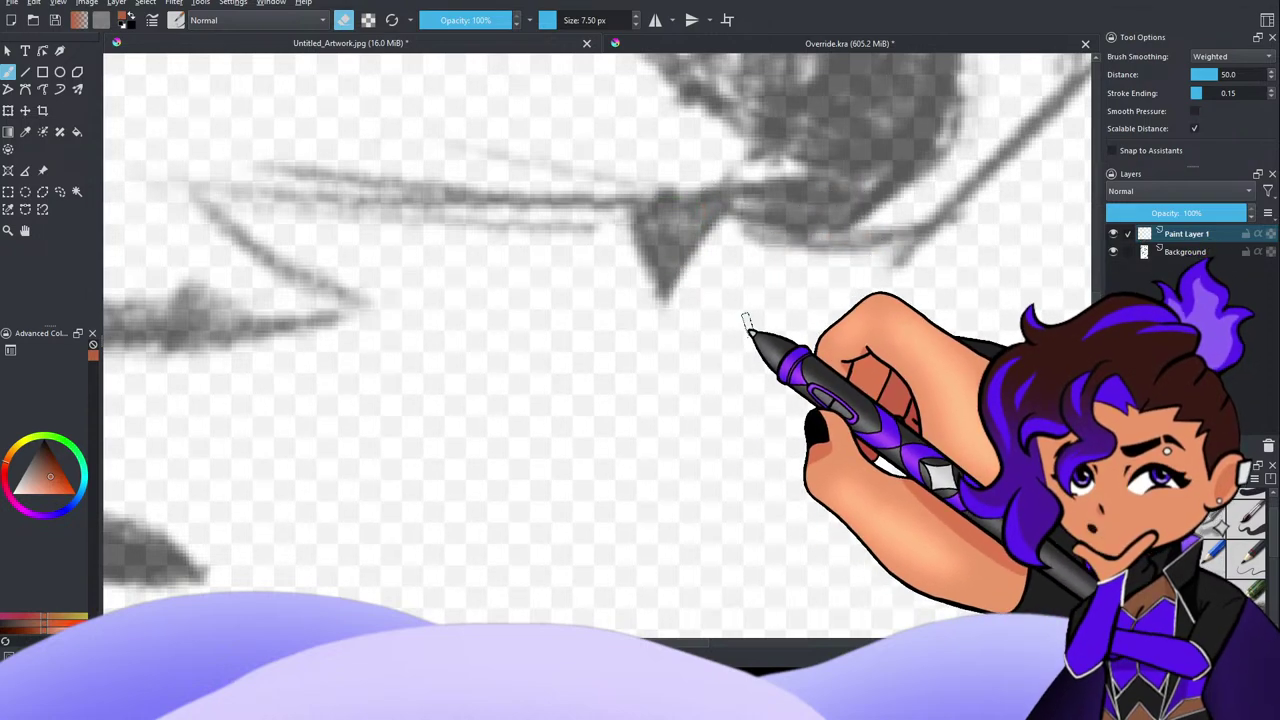
pyautogui.click(346, 22)
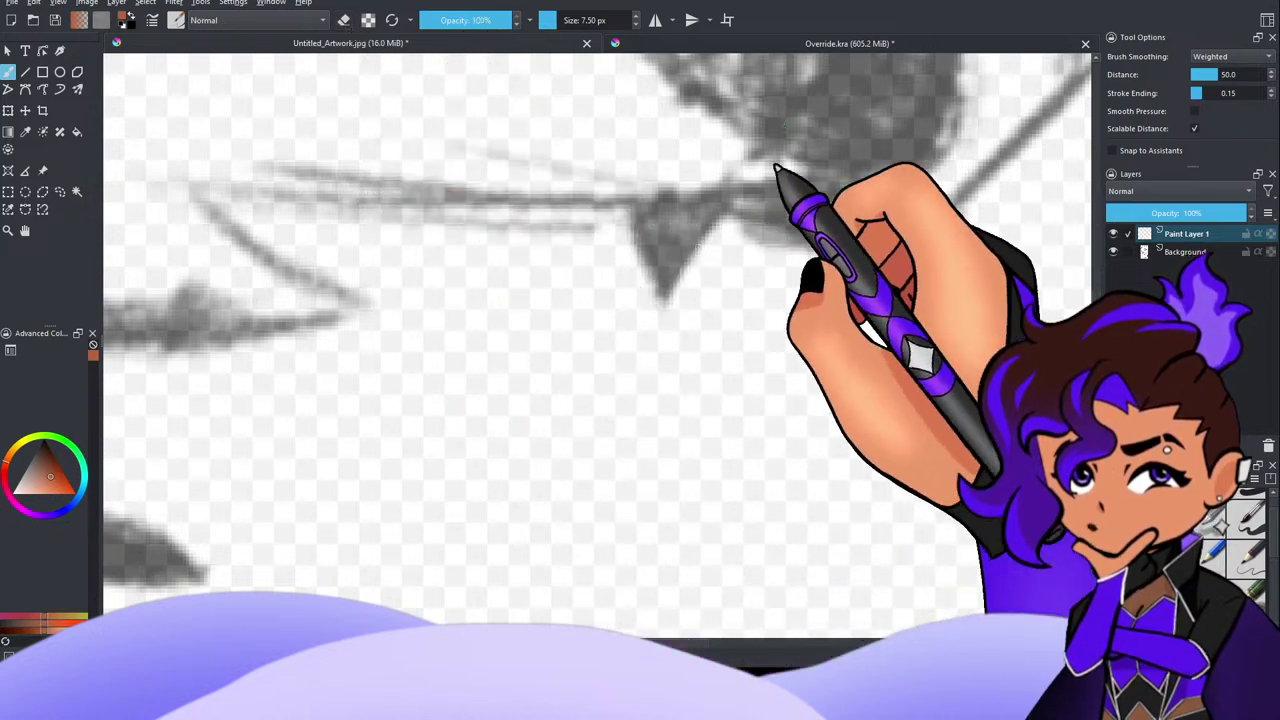
# Step: Try a curved black stroke from the eye's inner corner up along the lash line, and undo it
pyautogui.scroll(-1, 680, 262)
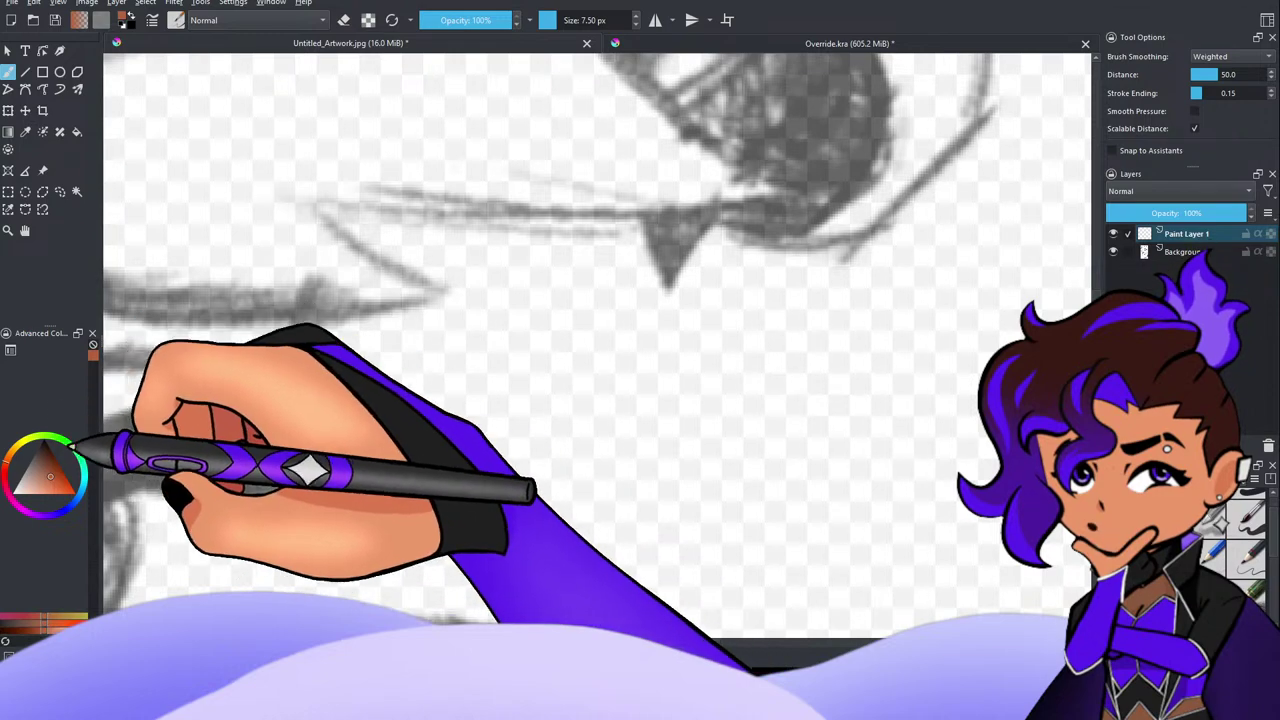
pyautogui.scroll(-3, 620, 342)
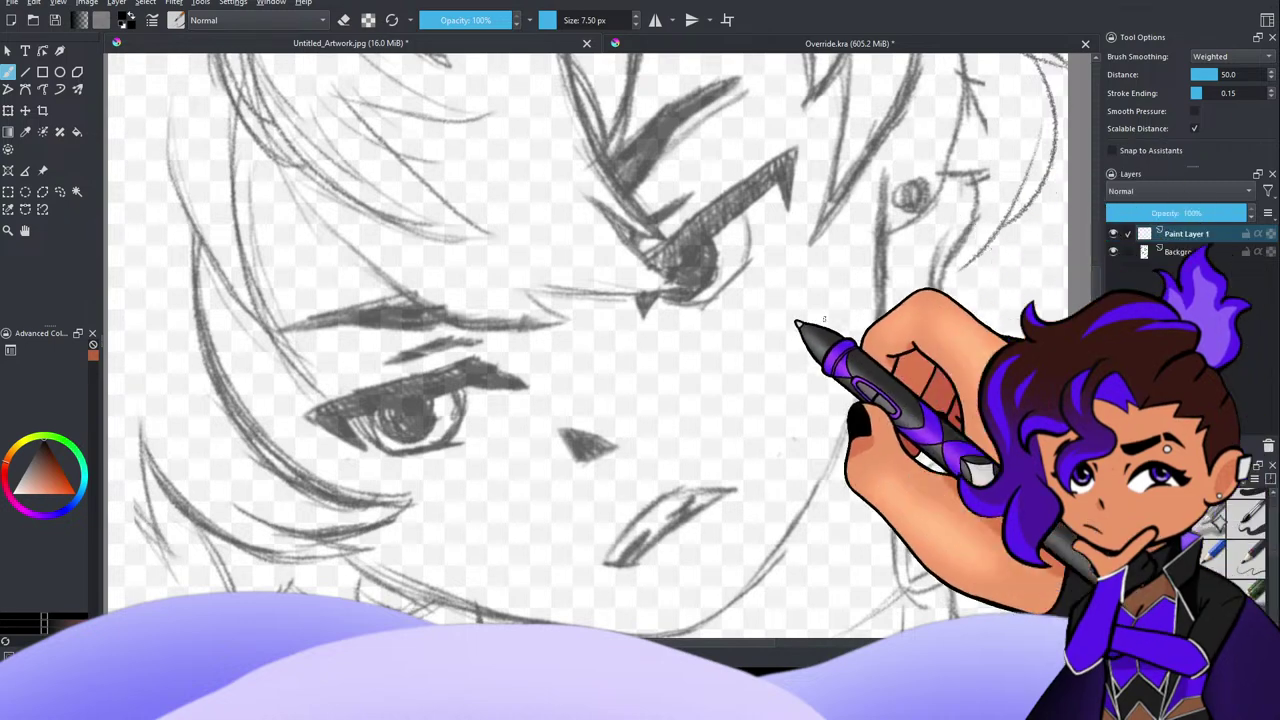
pyautogui.scroll(-4, 697, 325)
pyautogui.scroll(4, 677, 300)
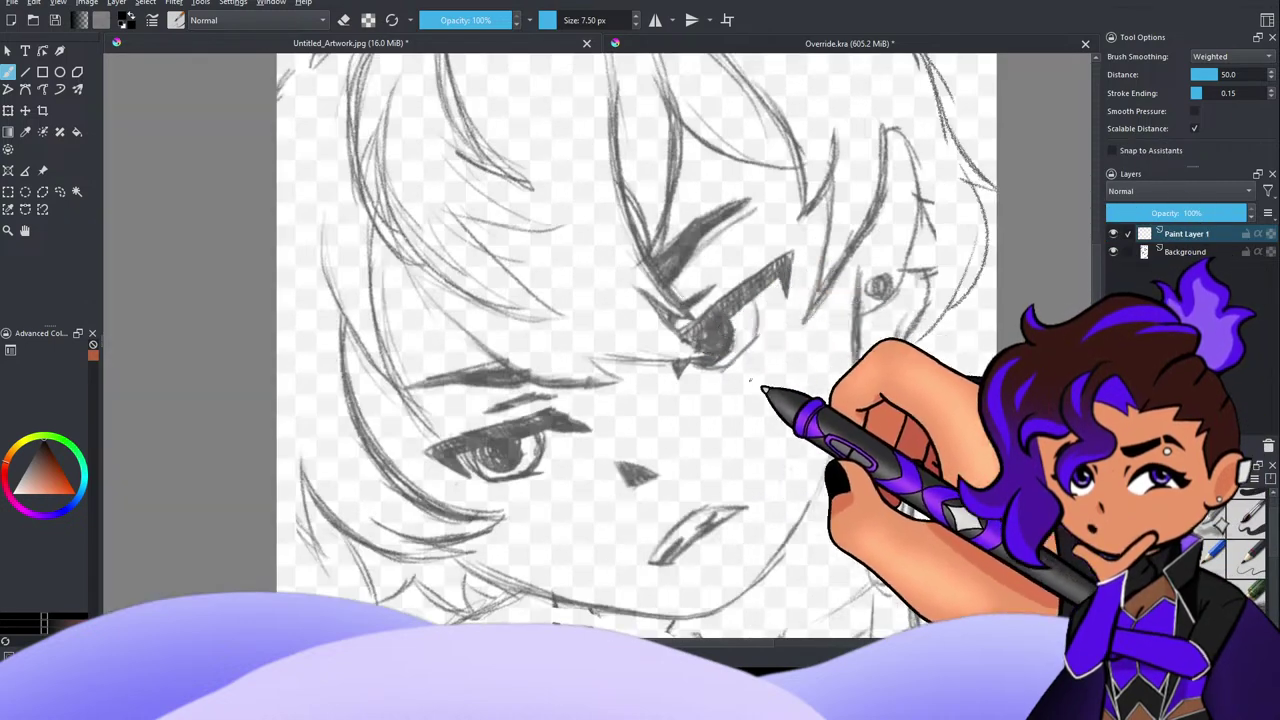
pyautogui.scroll(2, 757, 300)
pyautogui.scroll(-5, 758, 298)
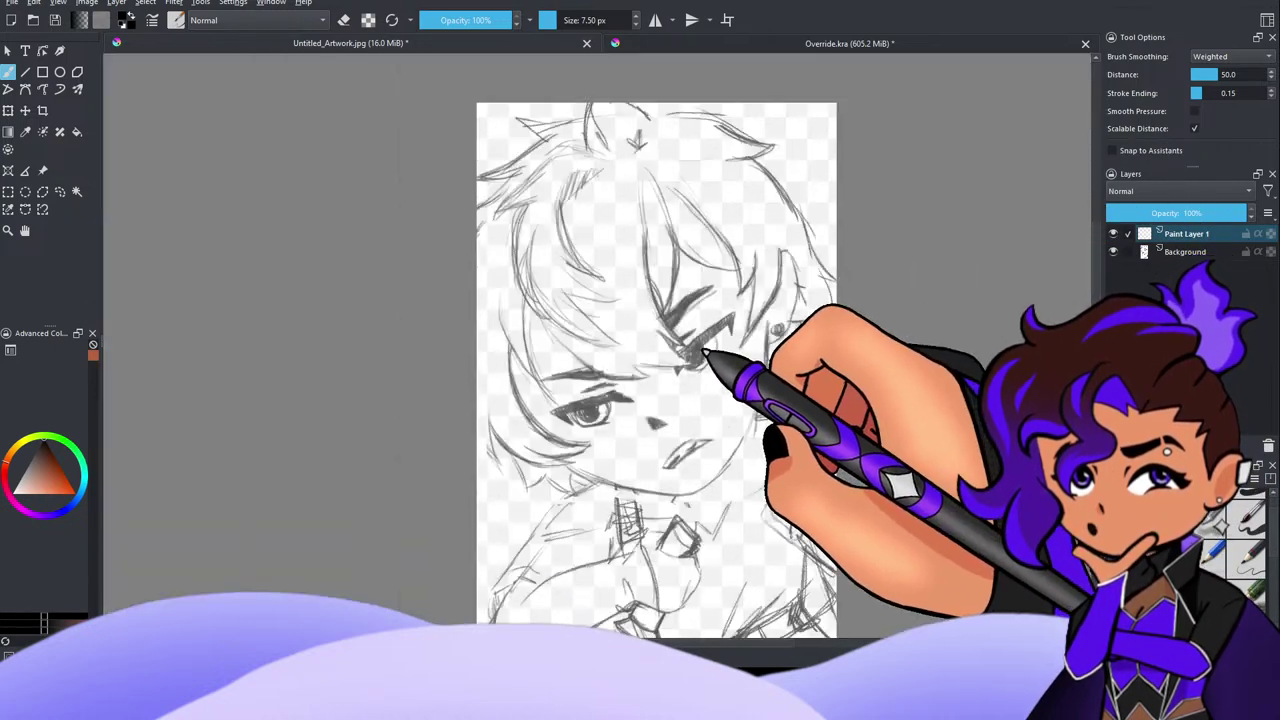
pyautogui.scroll(2, 678, 362)
pyautogui.scroll(3, 690, 355)
pyautogui.scroll(3, 862, 270)
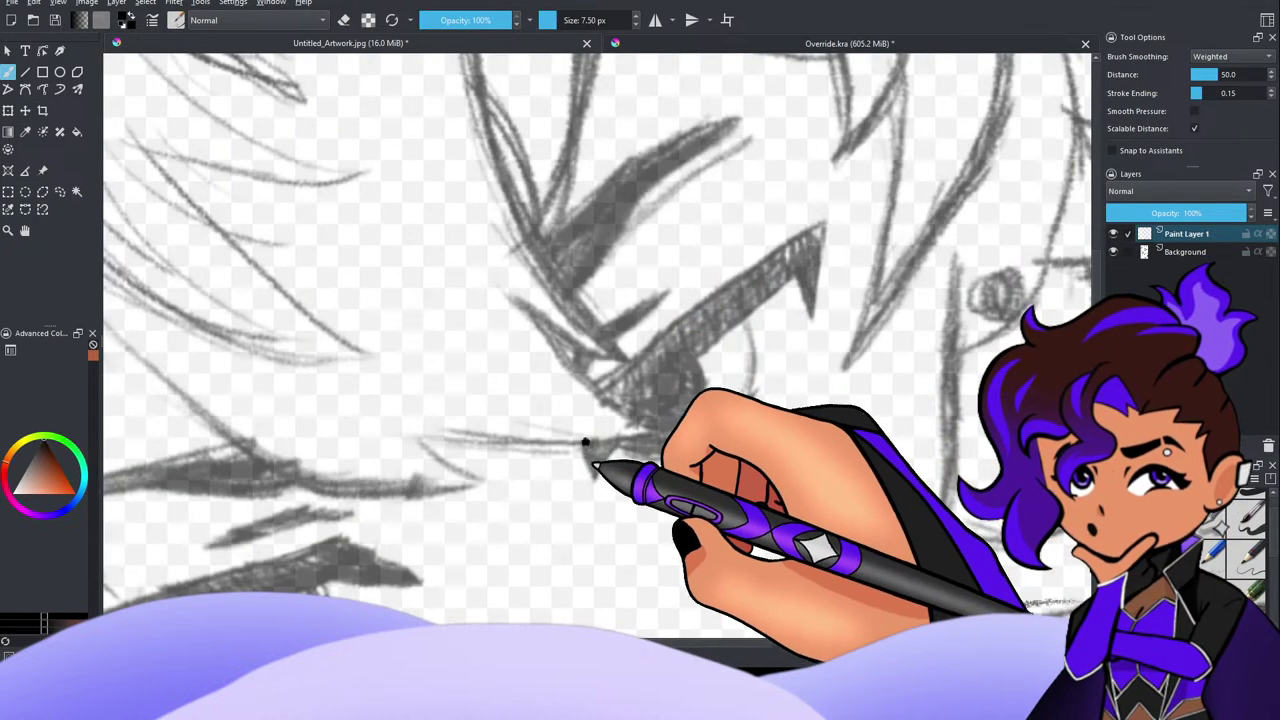
pyautogui.moveTo(586, 443)
pyautogui.mouseDown()
pyautogui.moveTo(630, 436)
pyautogui.moveTo(733, 320)
pyautogui.mouseUp()
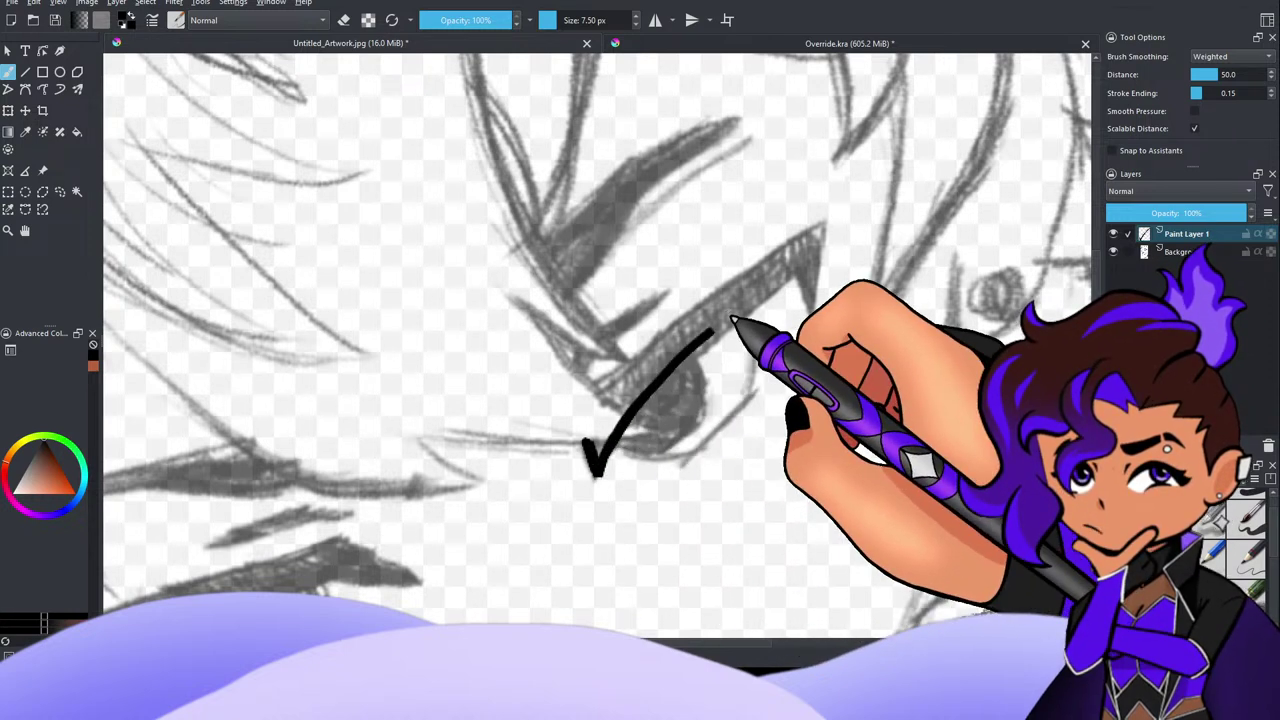
pyautogui.hotkey('ctrl', 'z')
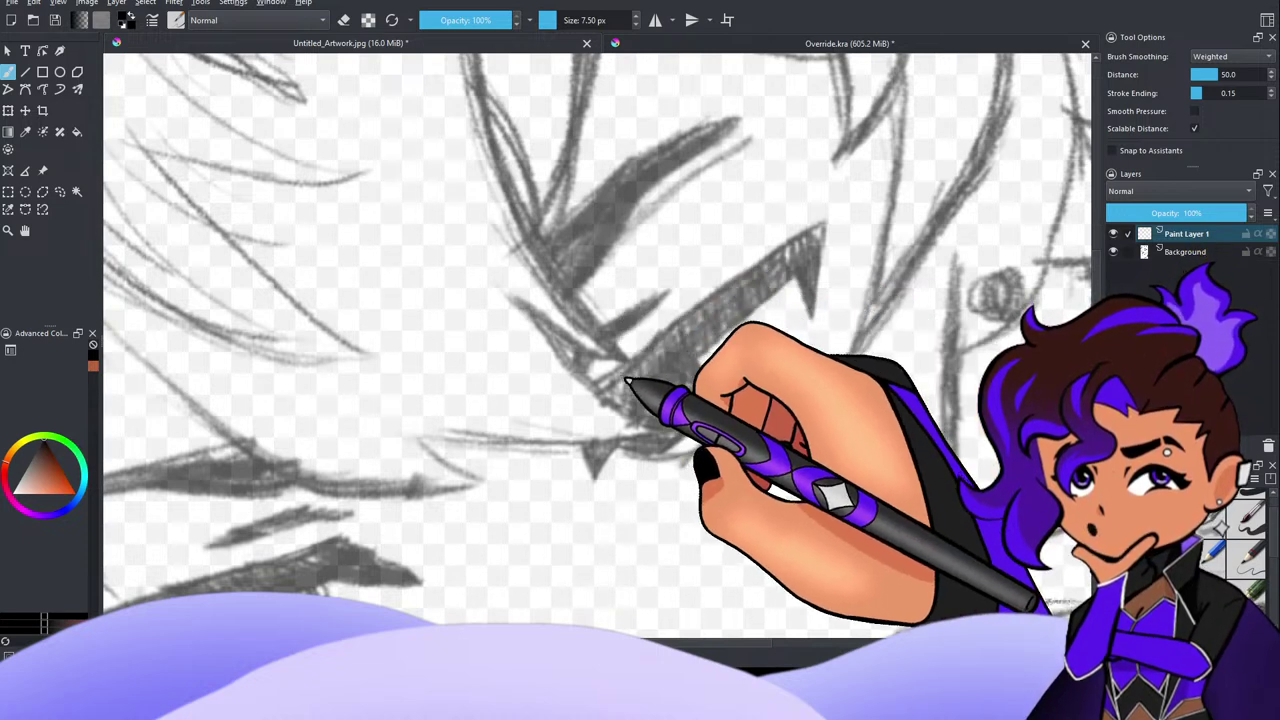
# Step: Try inking the right-hand eye's upper lash and inner-corner triangle in black with the 7.50 px brush, and undo the strokes
pyautogui.moveTo(655, 335); pyautogui.dragTo(710, 352)
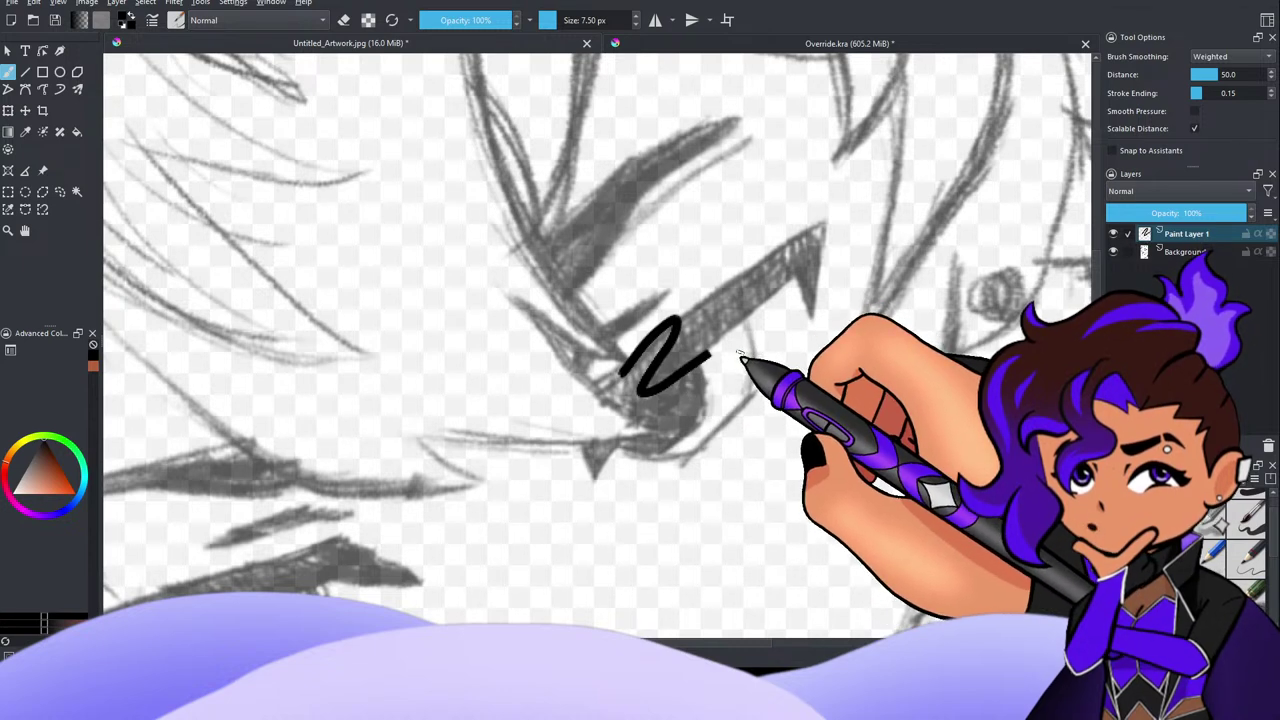
pyautogui.hotkey('ctrl', 'z')
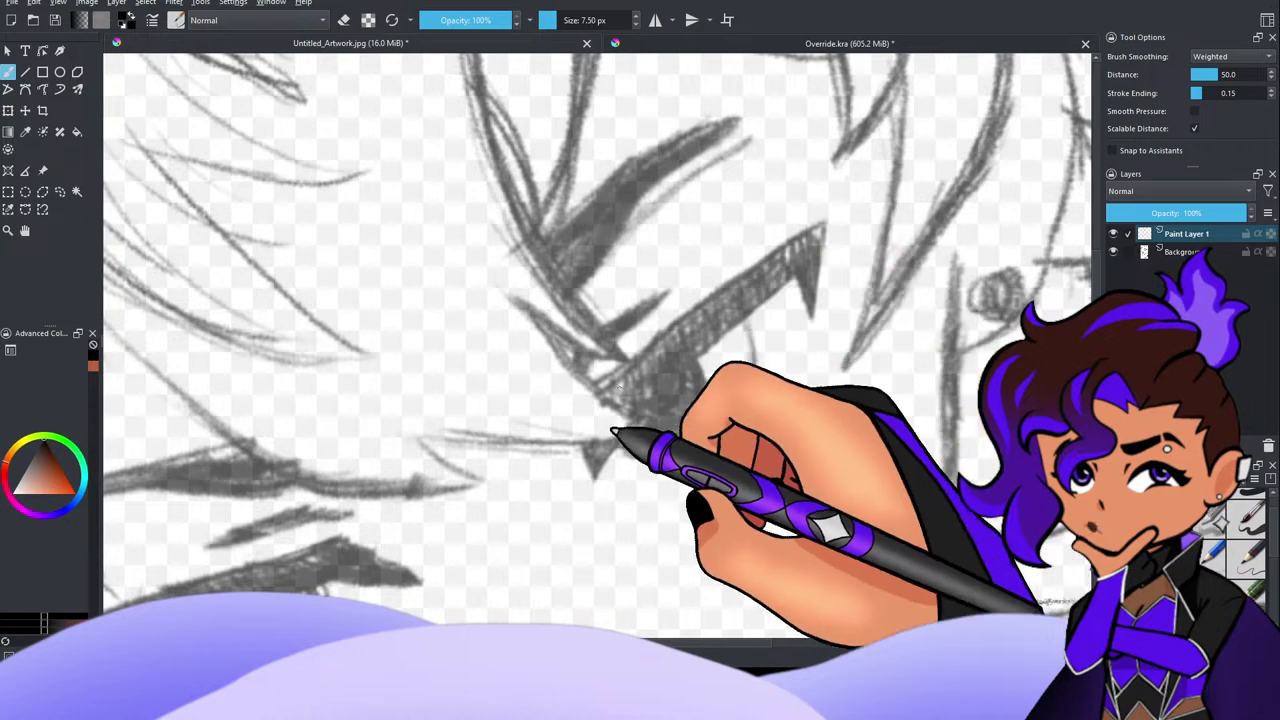
pyautogui.moveTo(598, 482)
pyautogui.mouseDown()
pyautogui.moveTo(590, 457)
pyautogui.moveTo(613, 449)
pyautogui.moveTo(610, 463)
pyautogui.mouseUp()
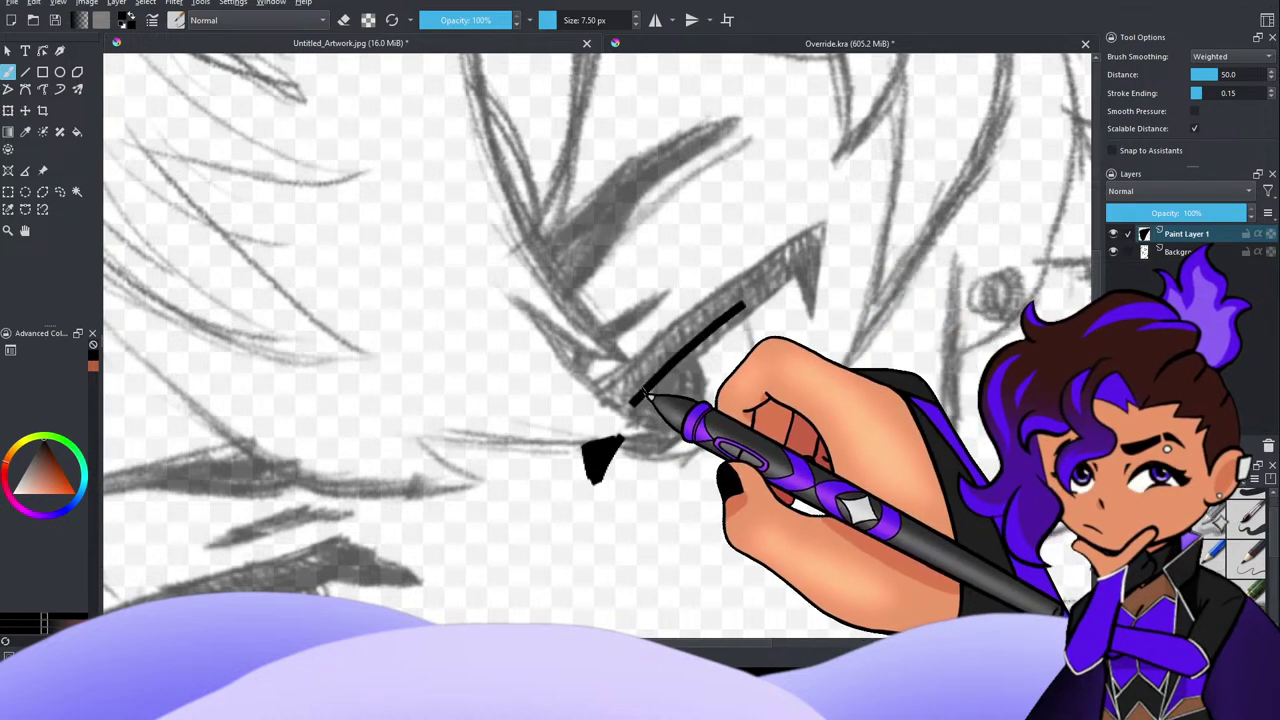
pyautogui.moveTo(630, 404); pyautogui.dragTo(797, 270)
pyautogui.moveTo(741, 311)
pyautogui.mouseDown()
pyautogui.moveTo(672, 372)
pyautogui.moveTo(791, 272)
pyautogui.moveTo(800, 246)
pyautogui.moveTo(700, 312)
pyautogui.mouseUp()
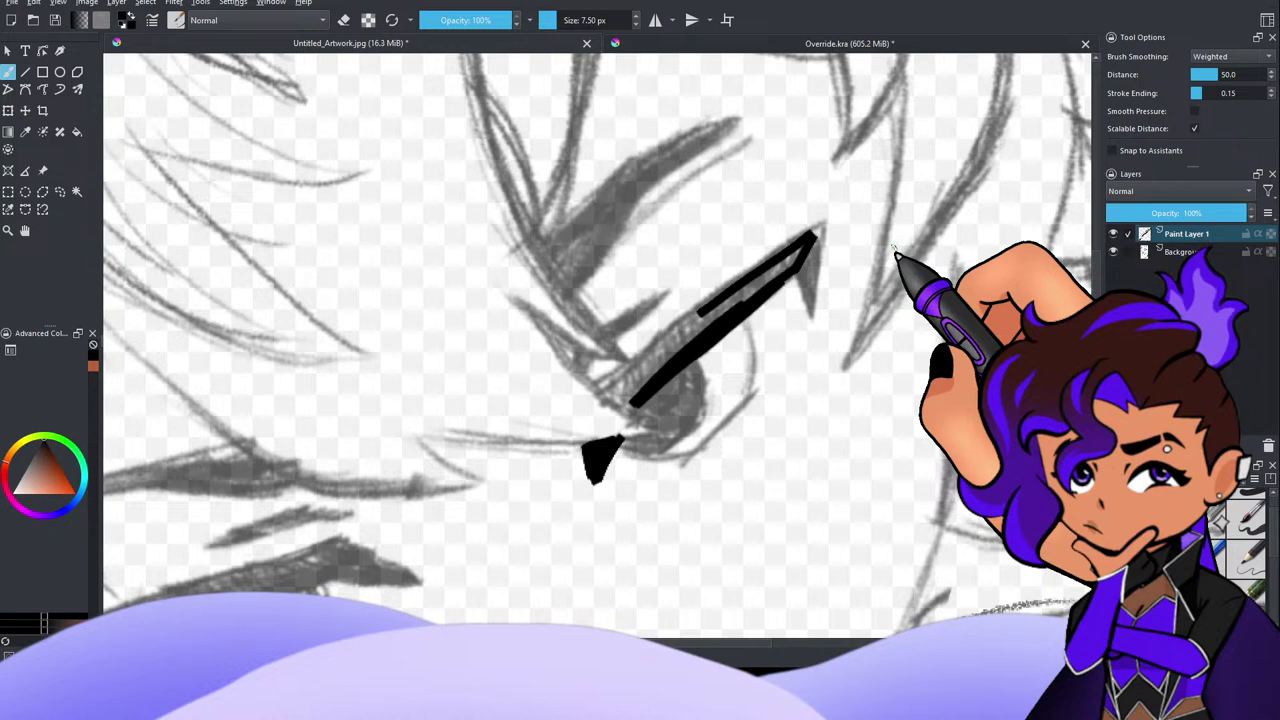
pyautogui.hotkey('ctrl', 'z')
pyautogui.hotkey('ctrl', 'z')
pyautogui.hotkey('ctrl', 'z')
pyautogui.hotkey('ctrl', 'z')
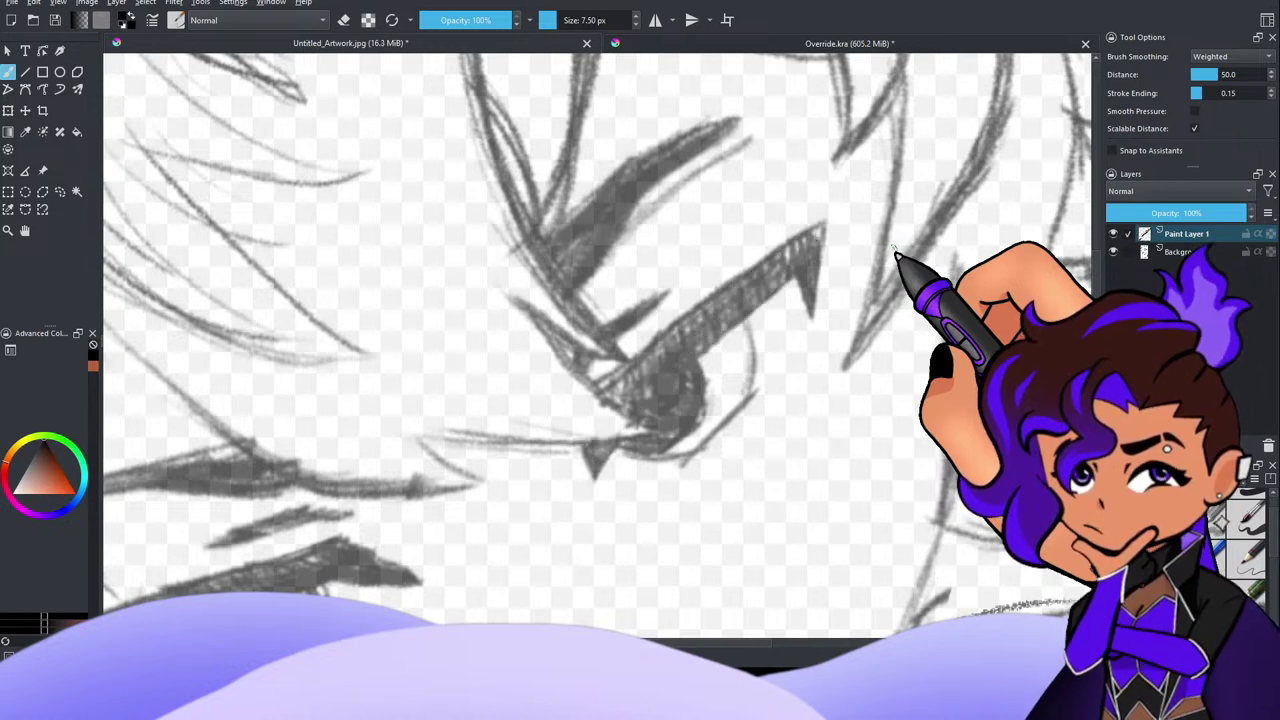
# Step: Reduce the brush size to 4.54 px for inking the right-hand eye
pyautogui.scroll(-6, 894, 250)
pyautogui.scroll(3, 880, 262)
pyautogui.scroll(-3, 880, 270)
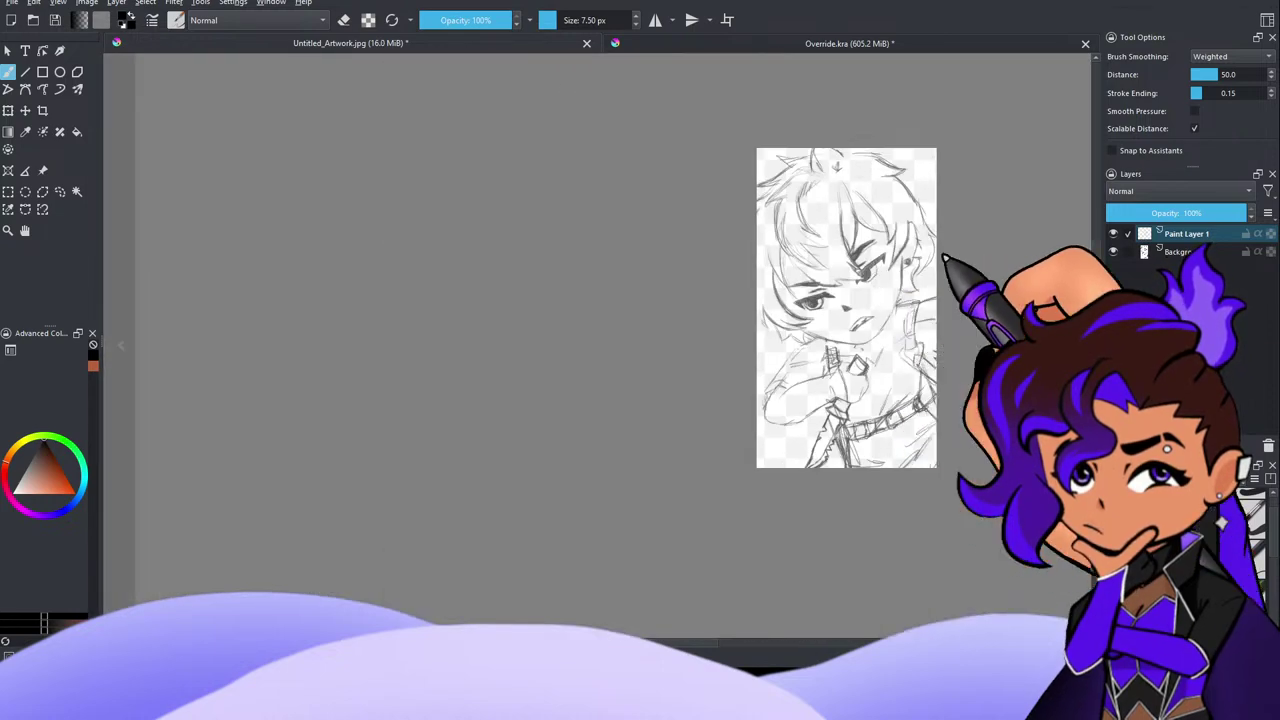
pyautogui.scroll(3, 945, 258)
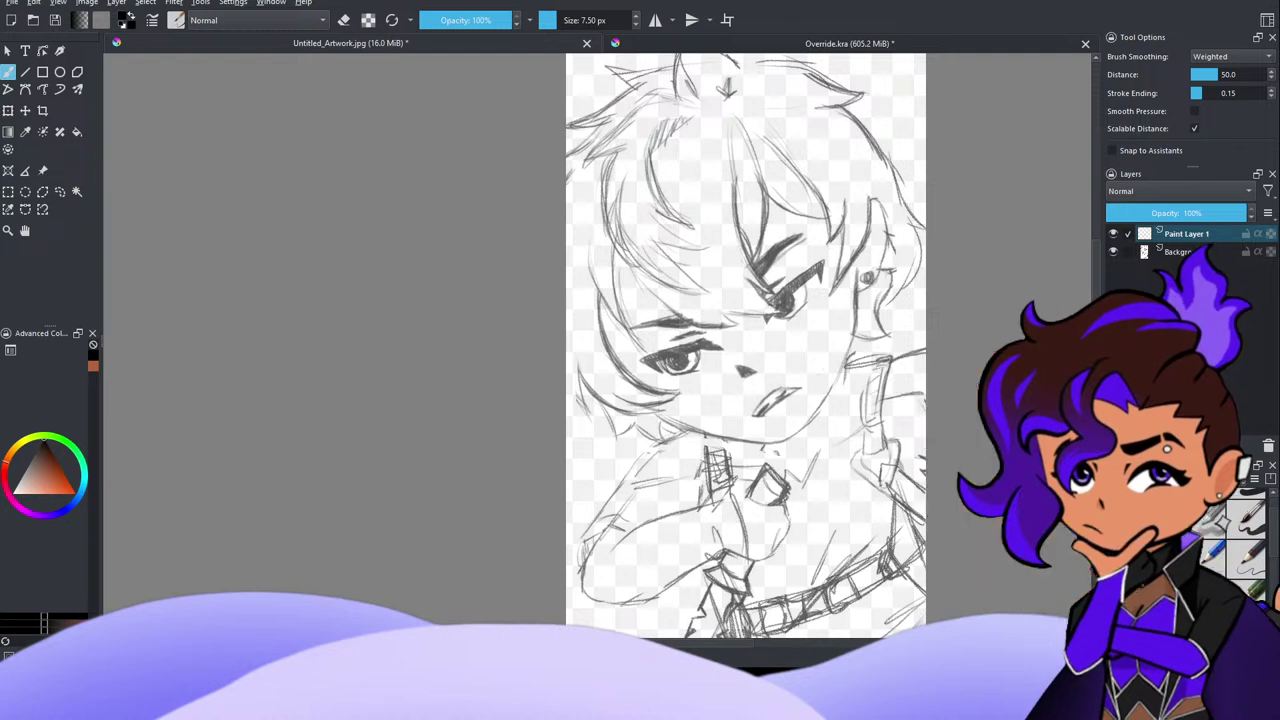
pyautogui.moveTo(557, 20); pyautogui.dragTo(543, 20)
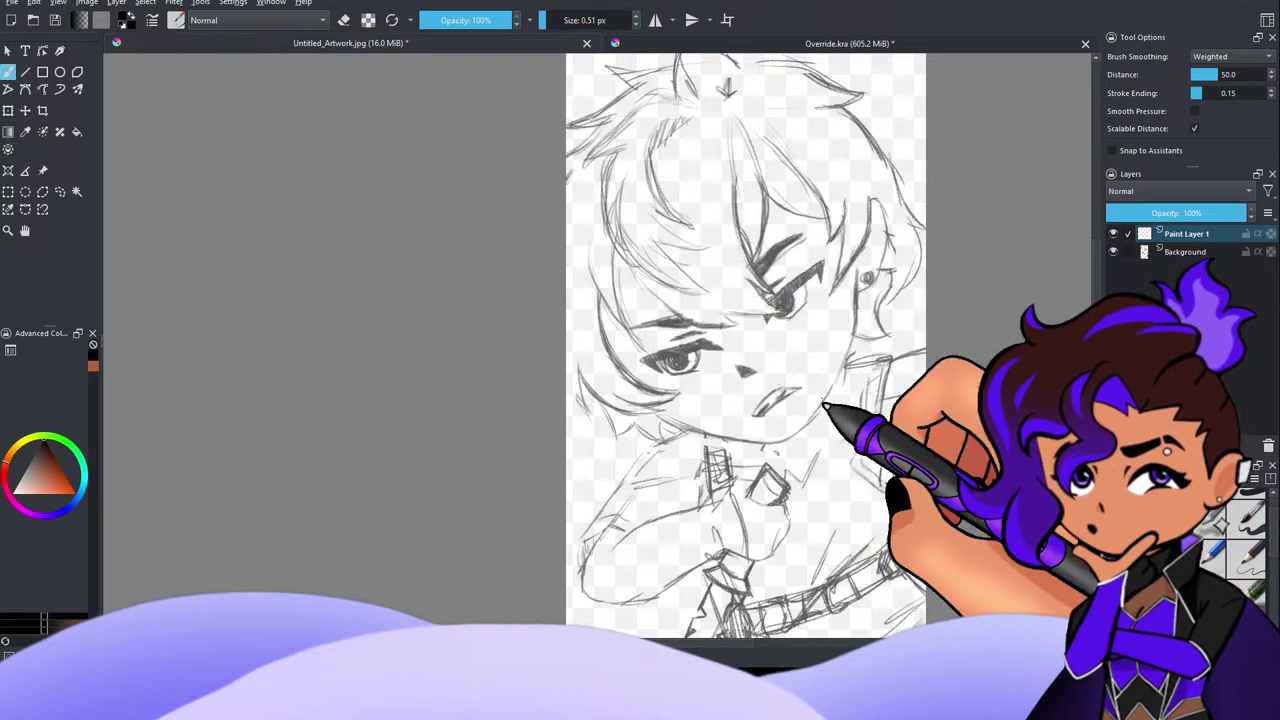
pyautogui.scroll(5, 771, 280)
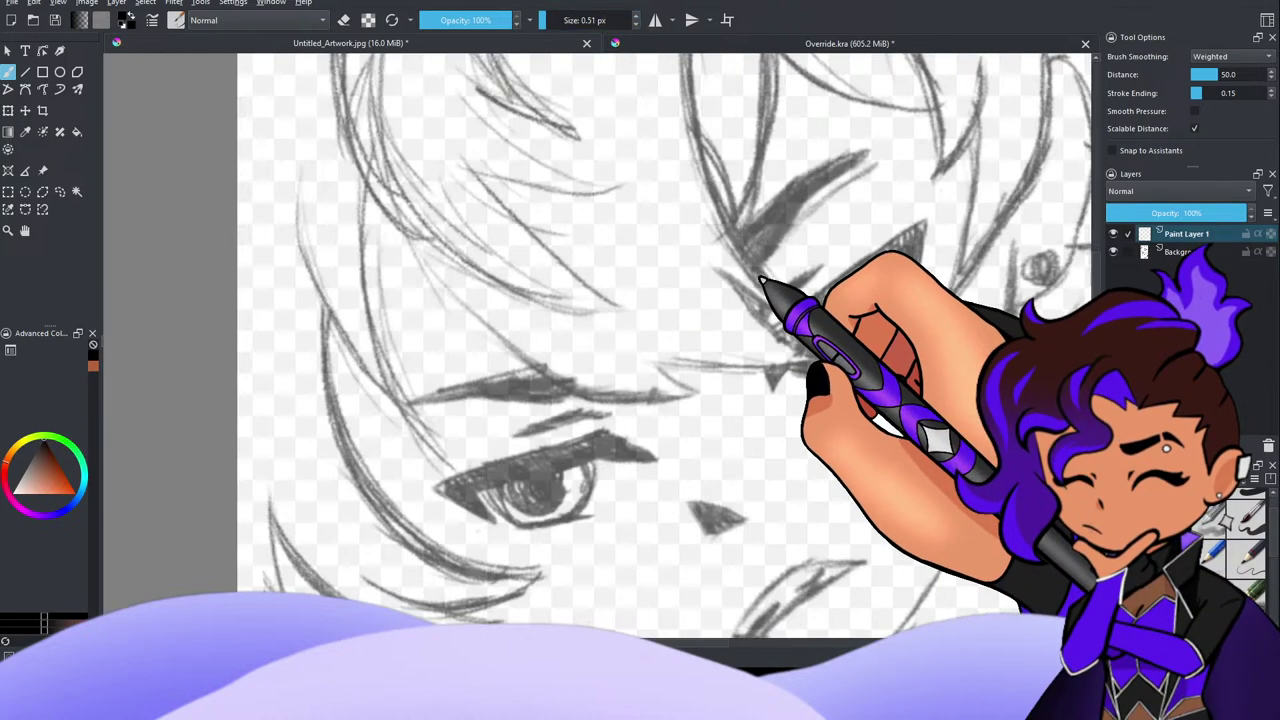
pyautogui.scroll(-4, 860, 309)
pyautogui.scroll(2, 939, 294)
pyautogui.scroll(2, 917, 293)
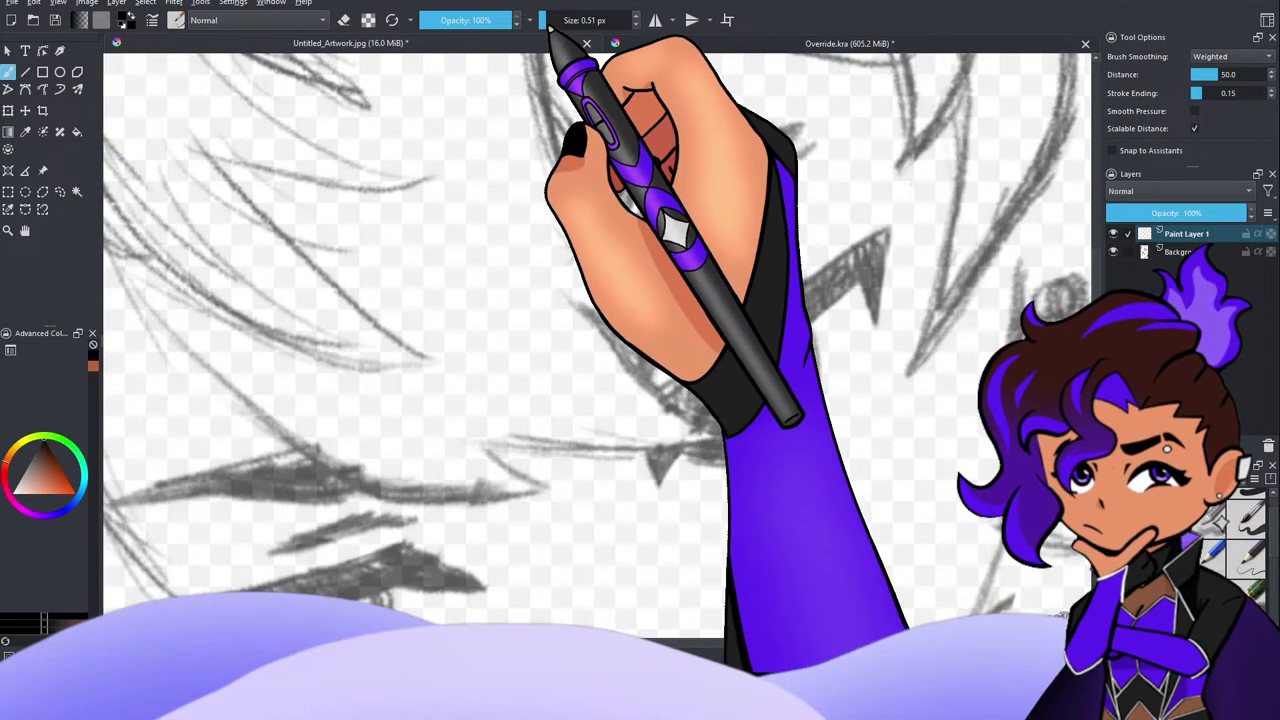
pyautogui.moveTo(549, 27); pyautogui.dragTo(553, 27)
# Step: Ink the right-hand eye's upper lash in black, outlining both long edges and the outer wing and filling most of its inside
pyautogui.moveTo(717, 379); pyautogui.dragTo(807, 305)
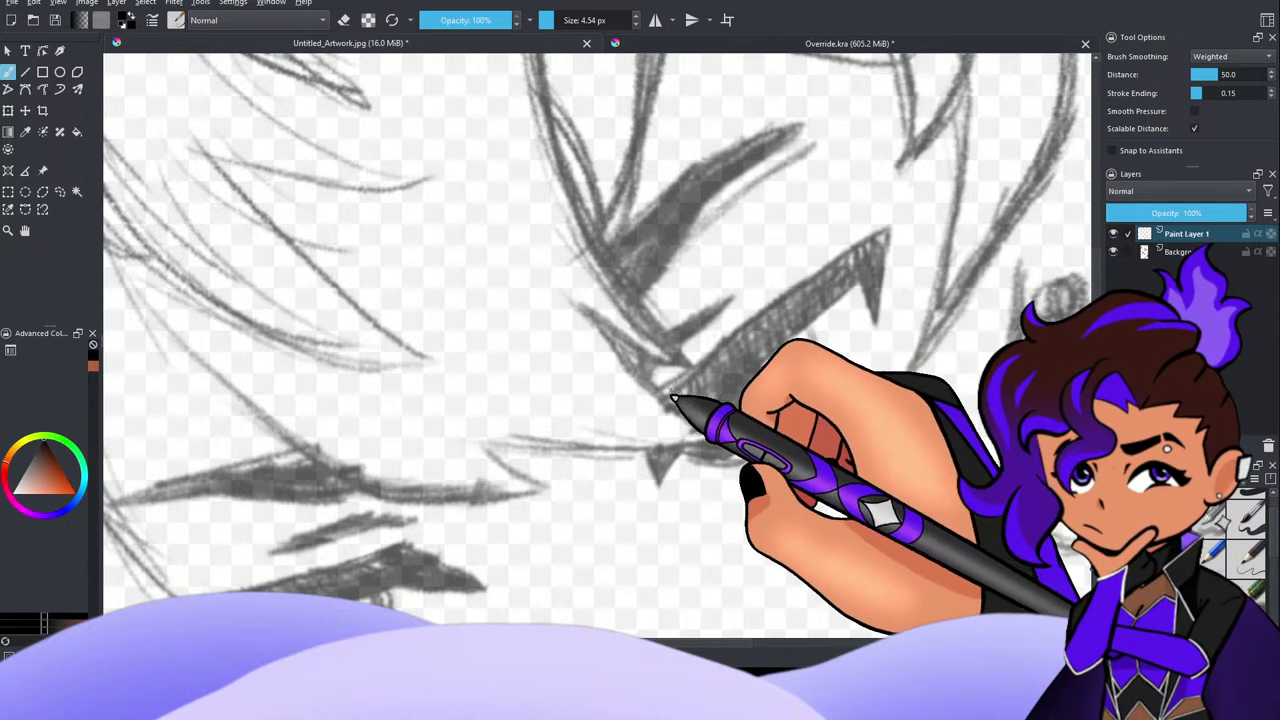
pyautogui.moveTo(665, 392); pyautogui.dragTo(770, 318)
pyautogui.moveTo(653, 408); pyautogui.dragTo(885, 232)
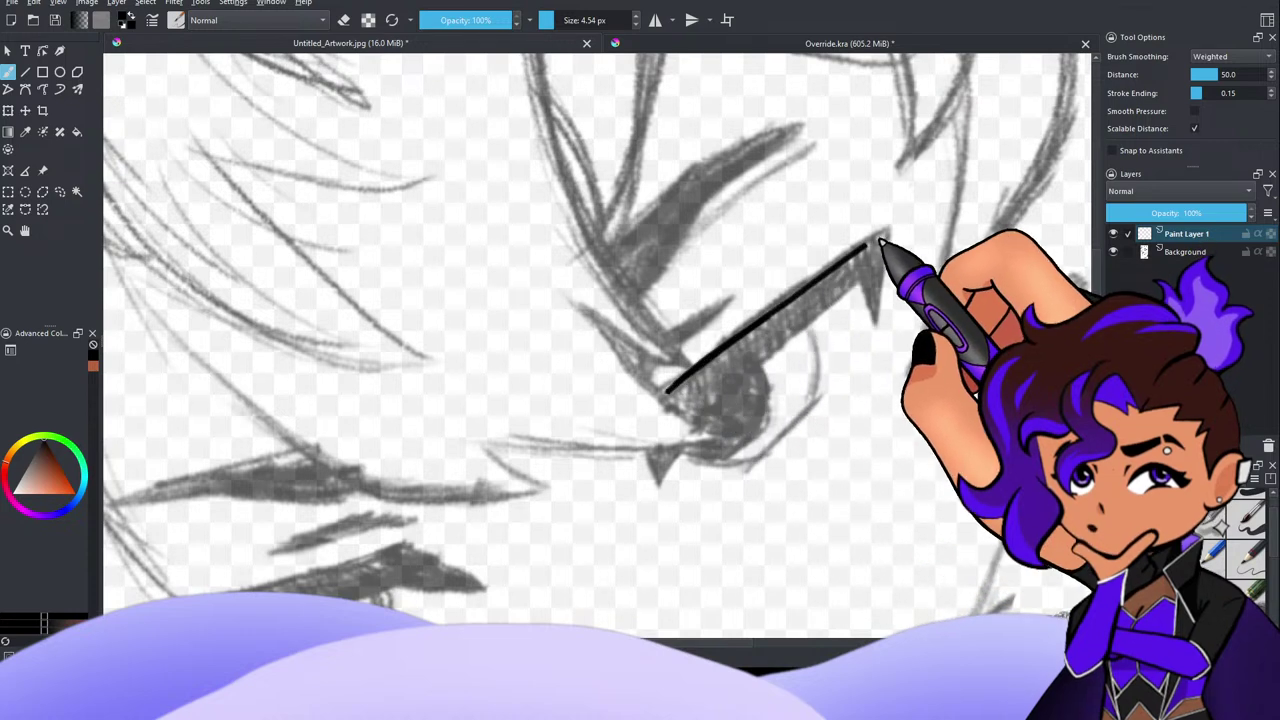
pyautogui.moveTo(746, 331)
pyautogui.mouseDown()
pyautogui.moveTo(666, 398)
pyautogui.moveTo(886, 241)
pyautogui.mouseUp()
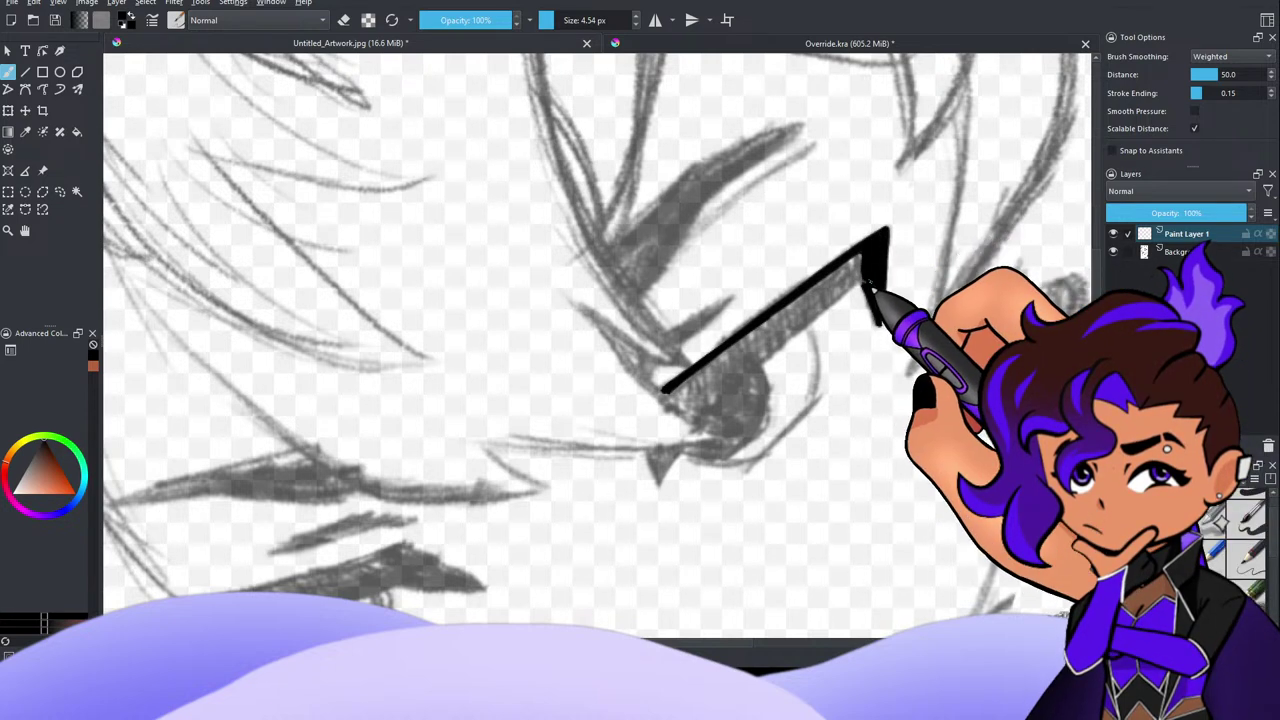
pyautogui.moveTo(866, 285); pyautogui.dragTo(849, 282)
pyautogui.moveTo(700, 416); pyautogui.dragTo(786, 333)
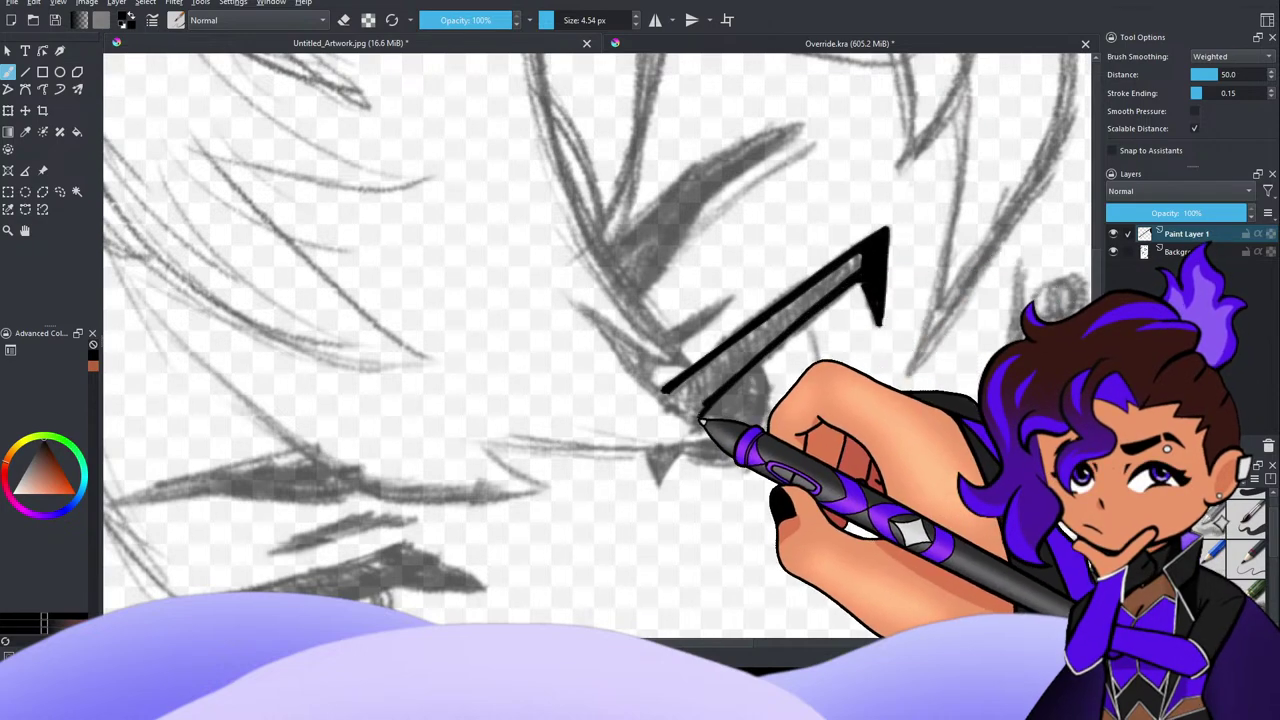
pyautogui.moveTo(699, 415)
pyautogui.mouseDown()
pyautogui.moveTo(862, 278)
pyautogui.moveTo(714, 401)
pyautogui.mouseUp()
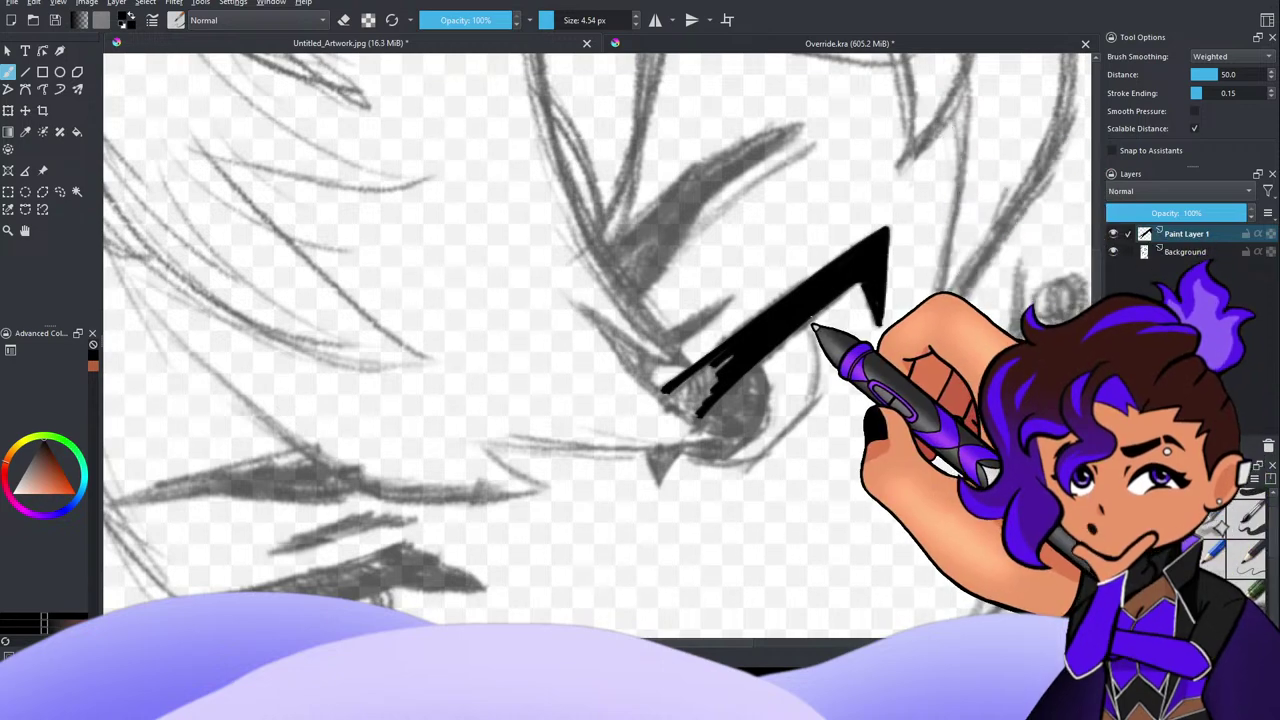
# Step: Examine the inked upper lash up close and against the whole sketch to judge its line thickness
pyautogui.scroll(-4, 812, 326)
pyautogui.scroll(5, 812, 330)
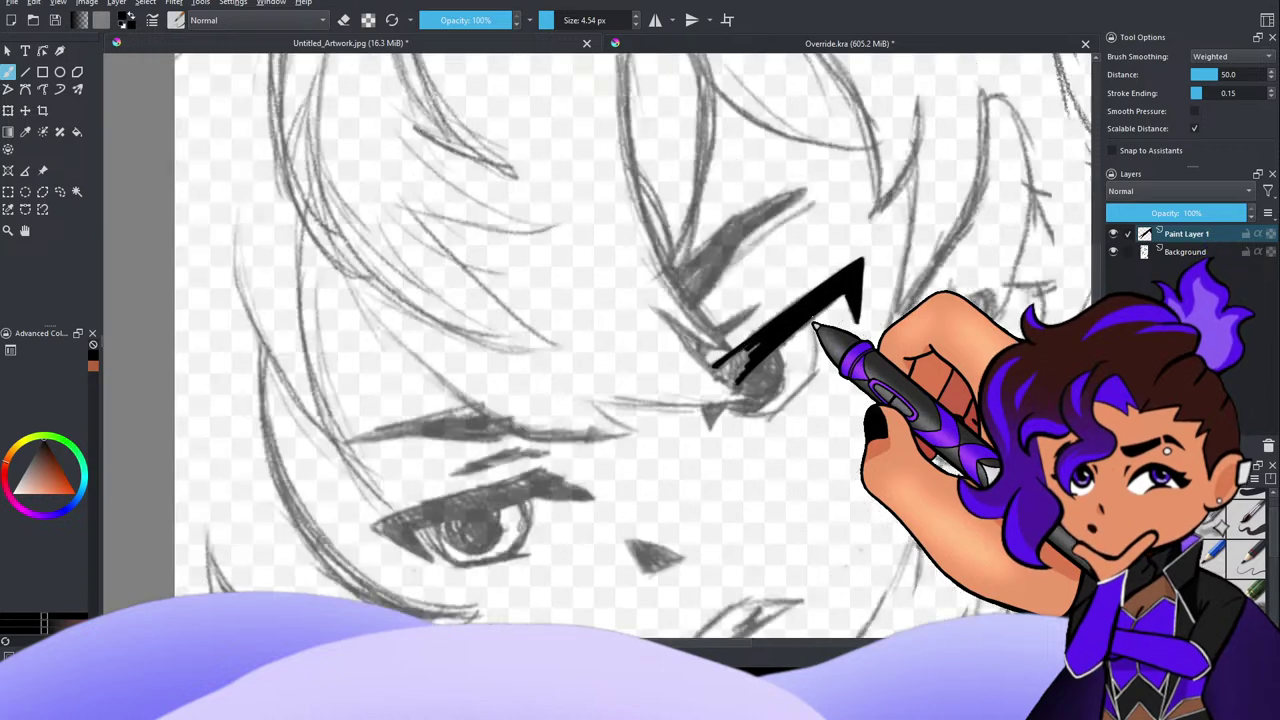
pyautogui.scroll(-3, 788, 332)
pyautogui.scroll(-4, 783, 340)
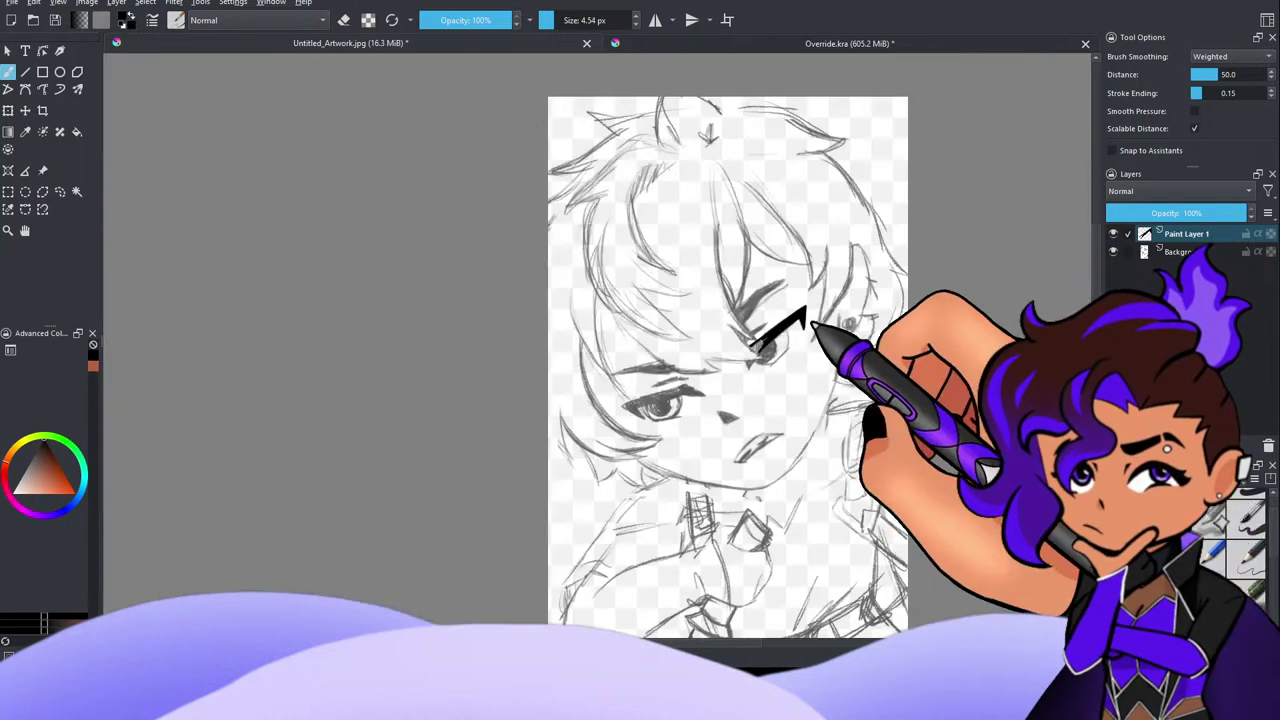
pyautogui.scroll(-3, 790, 345)
pyautogui.scroll(3, 832, 465)
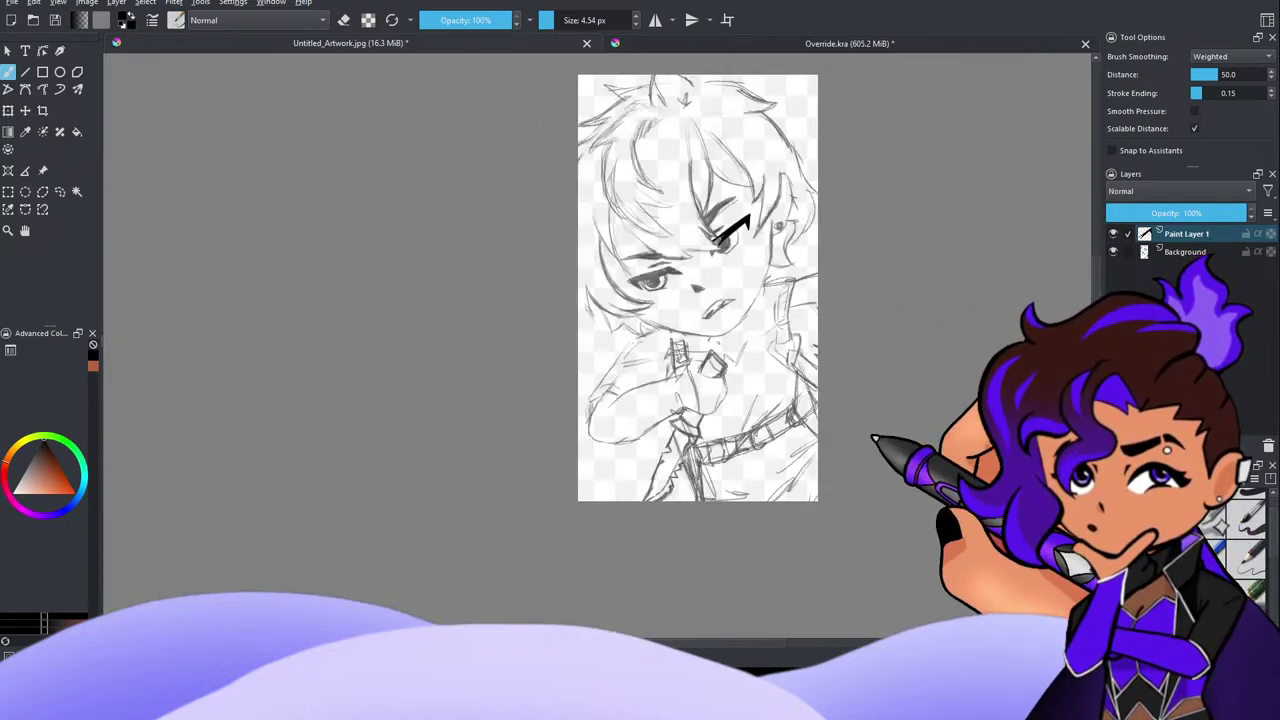
pyautogui.scroll(-3, 880, 430)
pyautogui.scroll(4, 905, 330)
pyautogui.scroll(-3, 870, 330)
pyautogui.scroll(4, 830, 340)
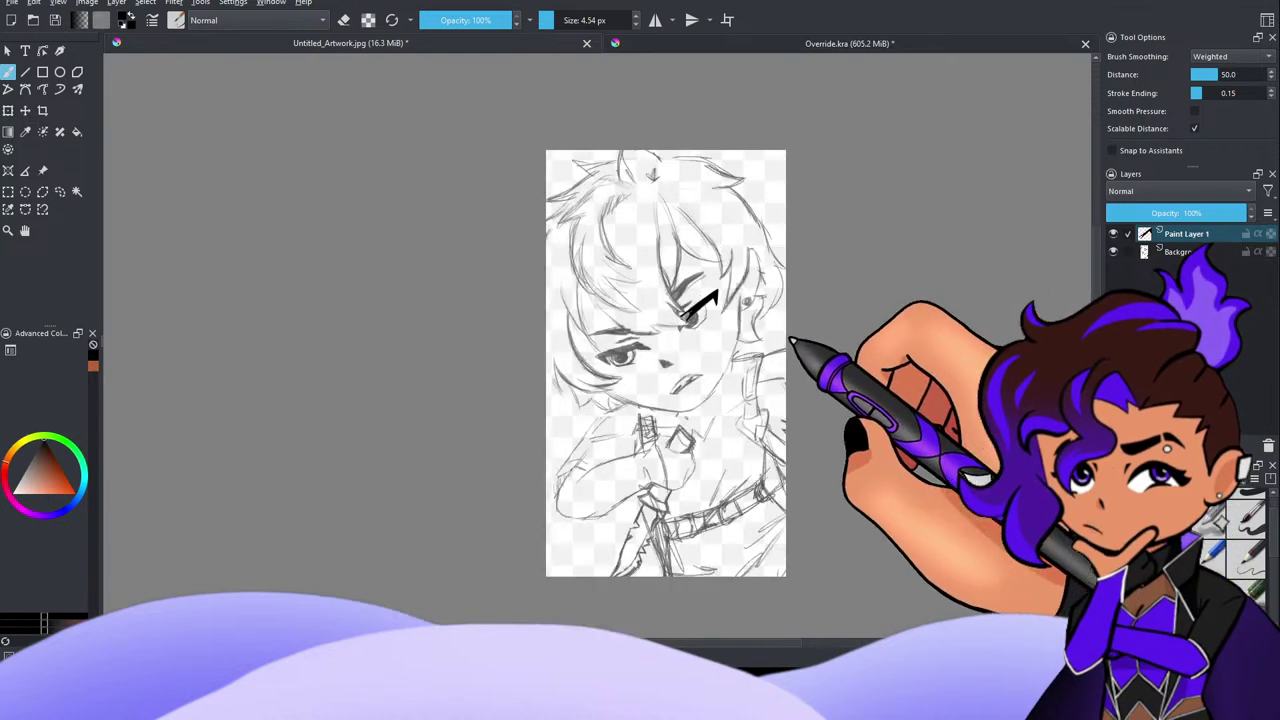
pyautogui.scroll(-2, 749, 337)
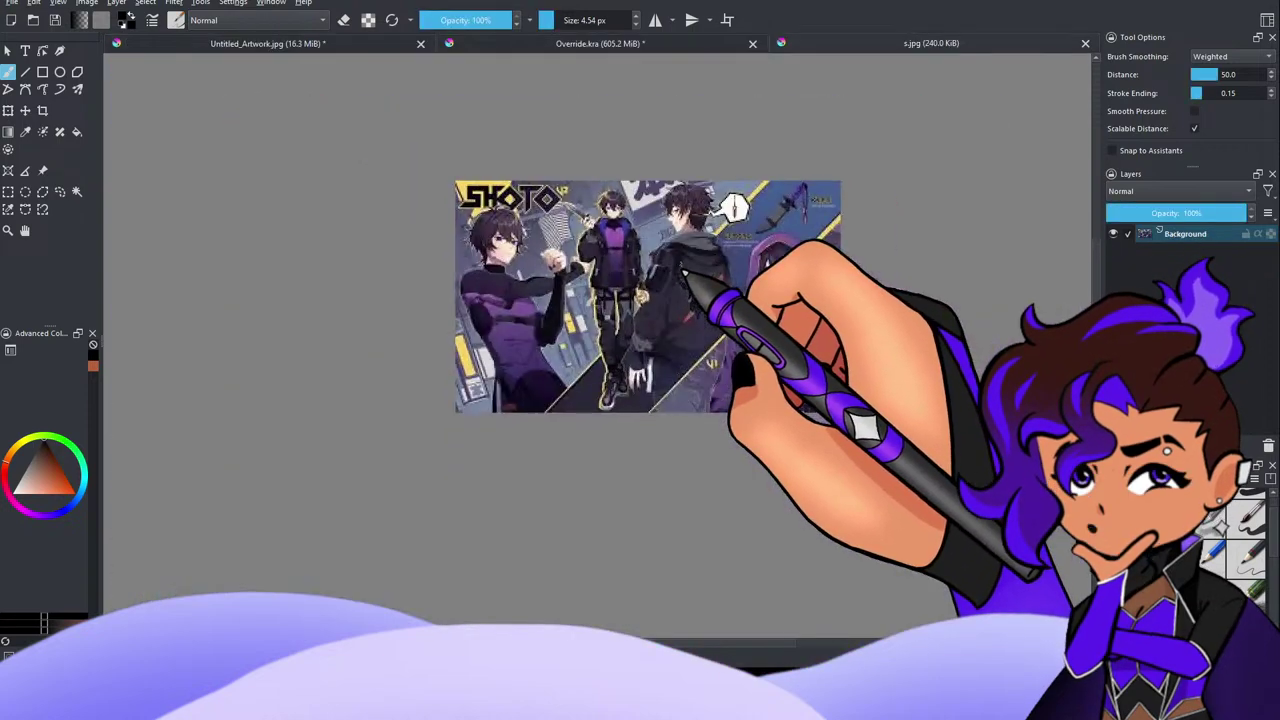
# Step: Examine the character poses on the Shoto reference sheet s.jpg, and close that image to return to the sketch
pyautogui.scroll(1, 682, 275)
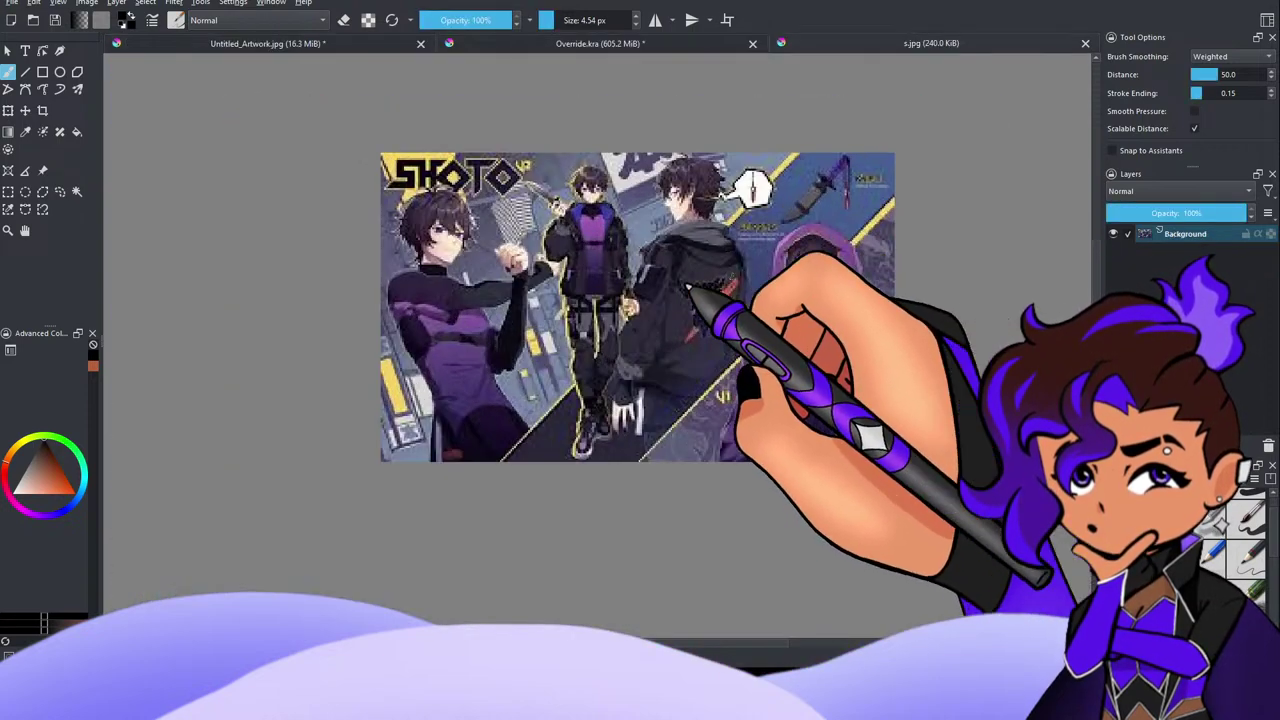
pyautogui.scroll(-1, 690, 290)
pyautogui.scroll(4, 672, 280)
pyautogui.scroll(-6, 670, 270)
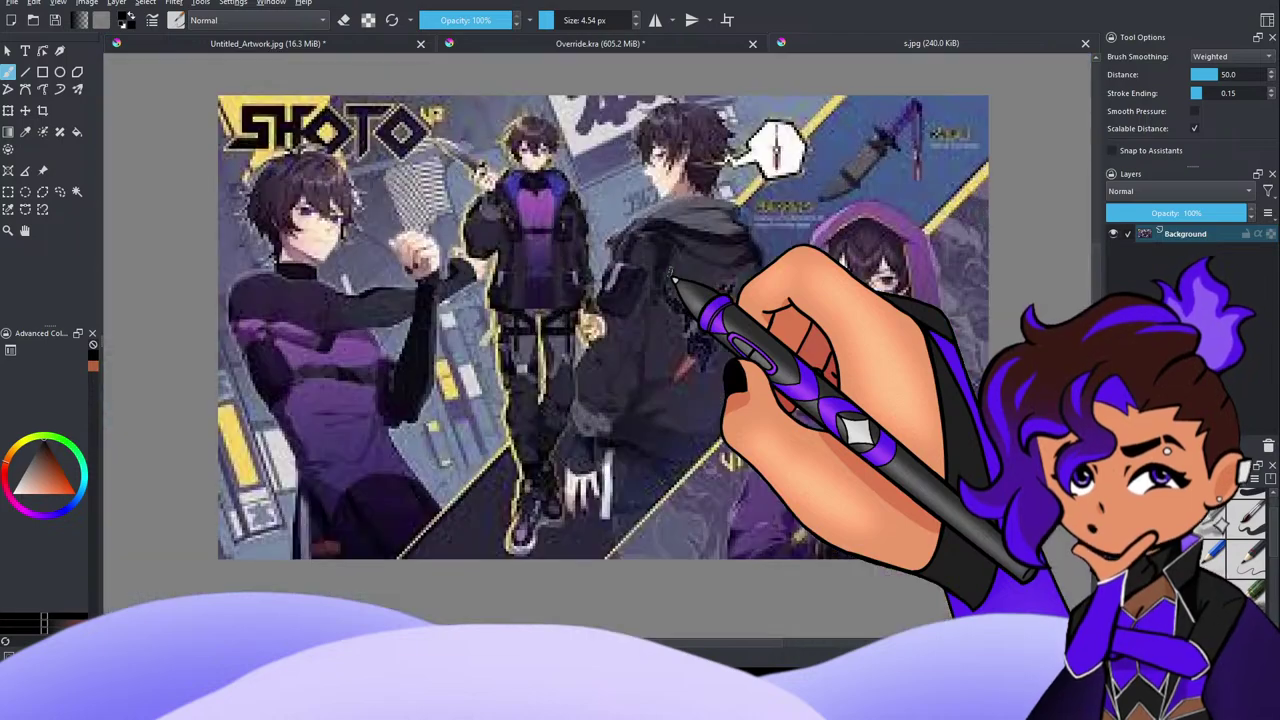
pyautogui.scroll(-2, 586, 214)
pyautogui.scroll(6, 643, 251)
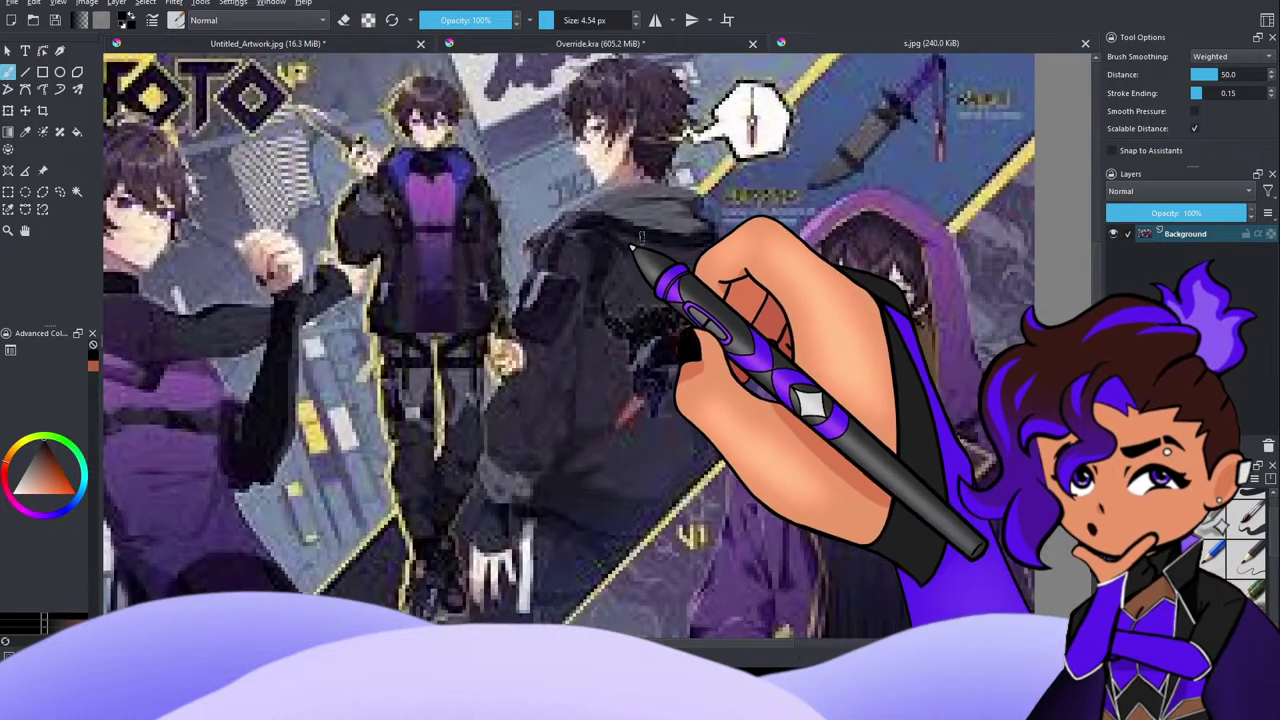
pyautogui.scroll(-5, 470, 202)
pyautogui.scroll(2, 400, 220)
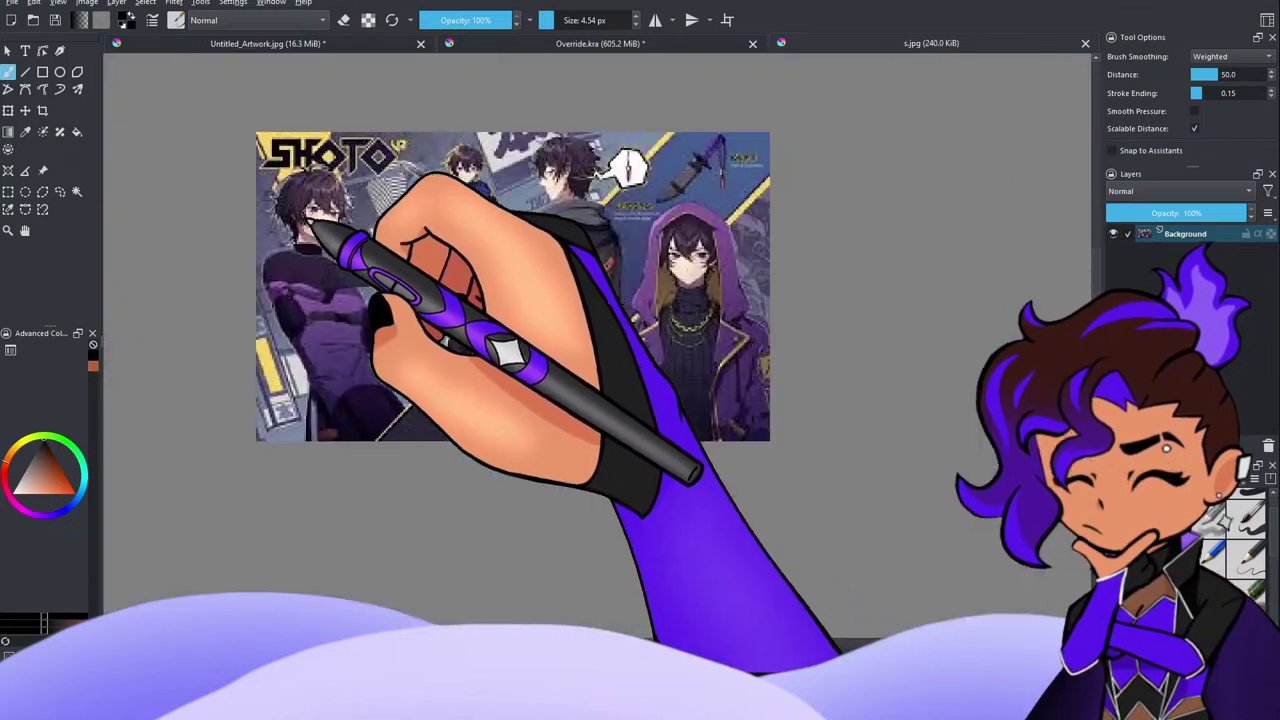
pyautogui.scroll(-1, 364, 171)
pyautogui.moveTo(322, 150)
pyautogui.mouseDown()
pyautogui.moveTo(363, 170)
pyautogui.moveTo(318, 168)
pyautogui.mouseUp()
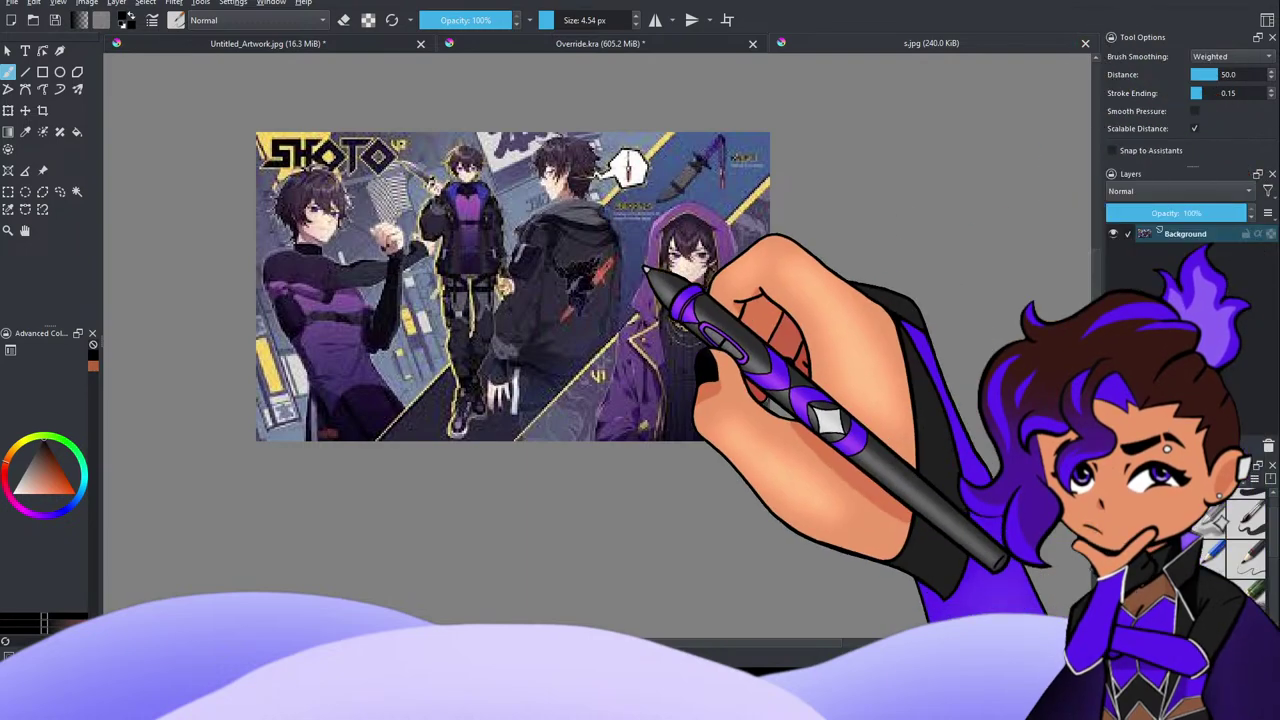
pyautogui.scroll(-1, 532, 245)
pyautogui.scroll(2, 490, 238)
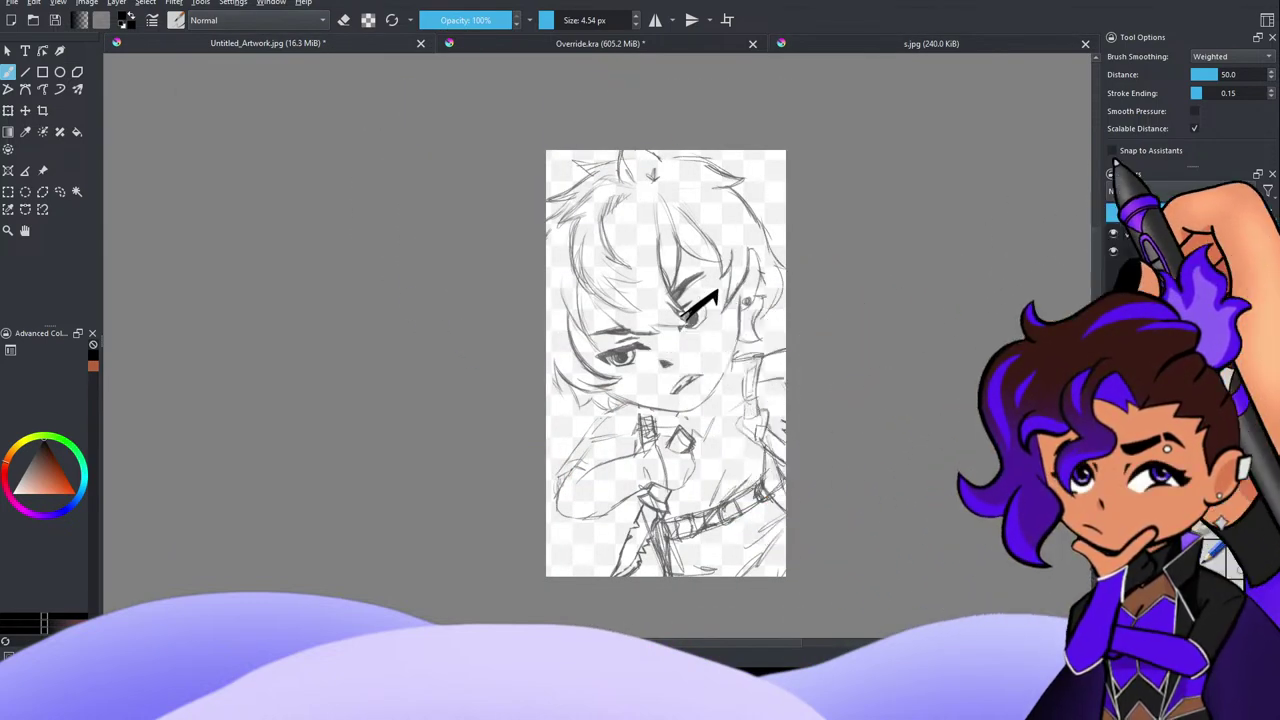
pyautogui.click(1085, 43)
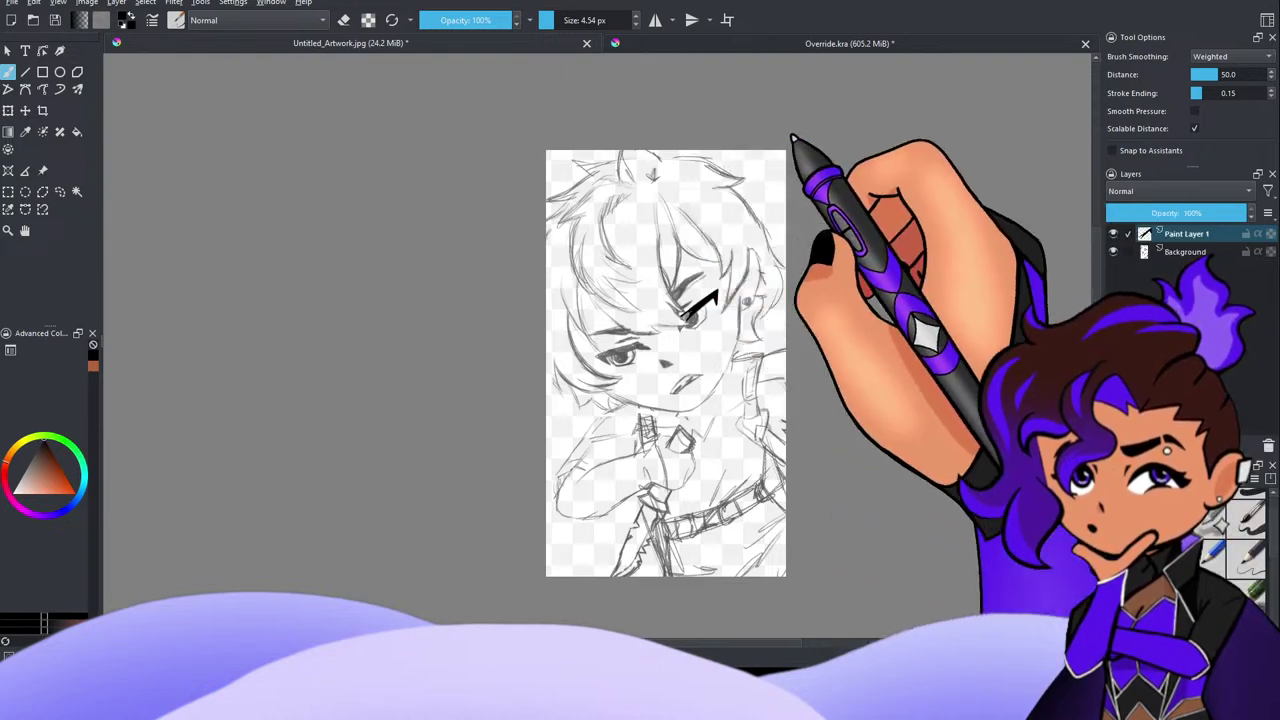
# Step: Close and fill the upper lash's inner end in solid black, and ink the small triangle below the eye's inner corner
pyautogui.scroll(2, 723, 401)
pyautogui.scroll(3, 828, 271)
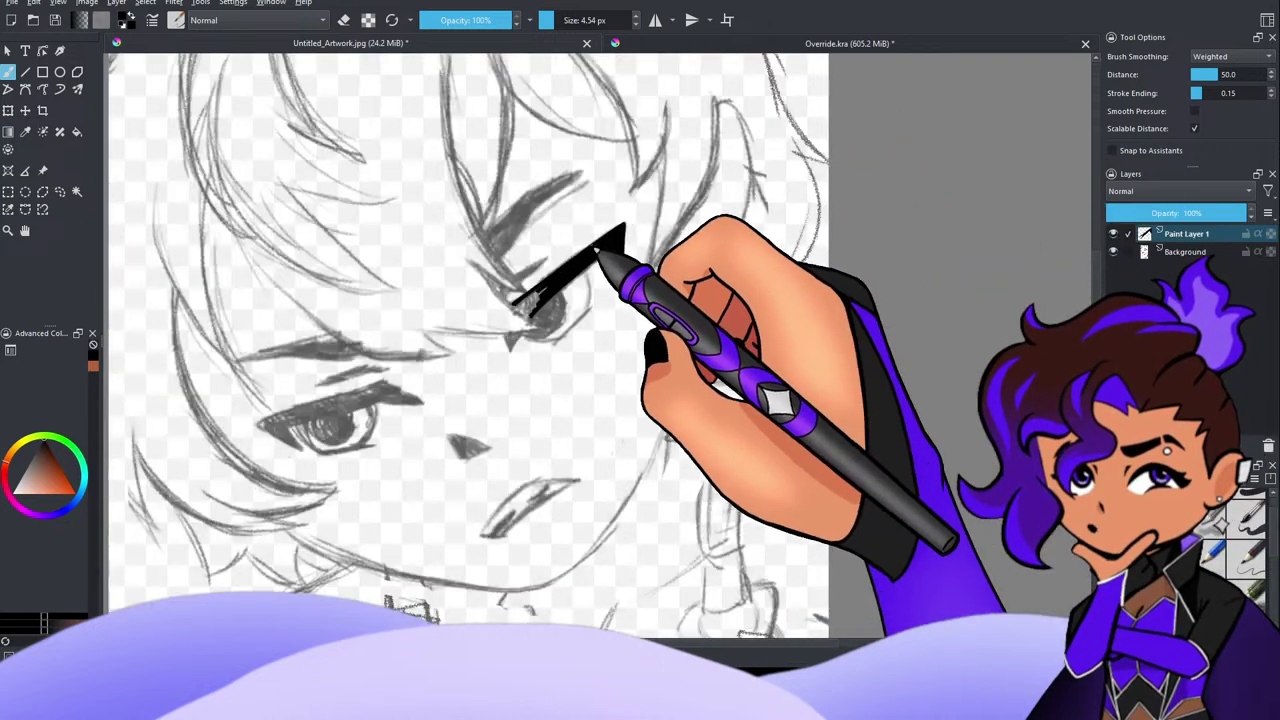
pyautogui.scroll(4, 630, 222)
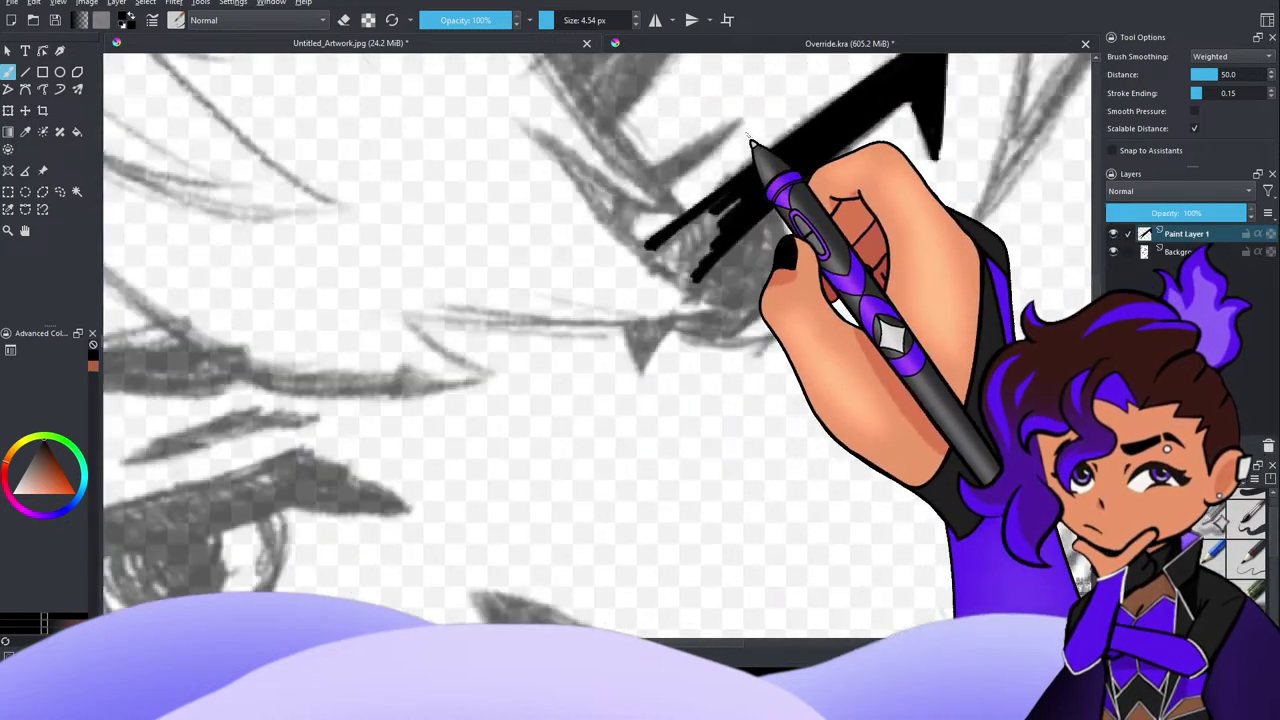
pyautogui.moveTo(588, 300)
pyautogui.mouseDown()
pyautogui.moveTo(662, 360)
pyautogui.moveTo(732, 280)
pyautogui.moveTo(661, 355)
pyautogui.moveTo(704, 309)
pyautogui.moveTo(669, 352)
pyautogui.moveTo(692, 302)
pyautogui.mouseUp()
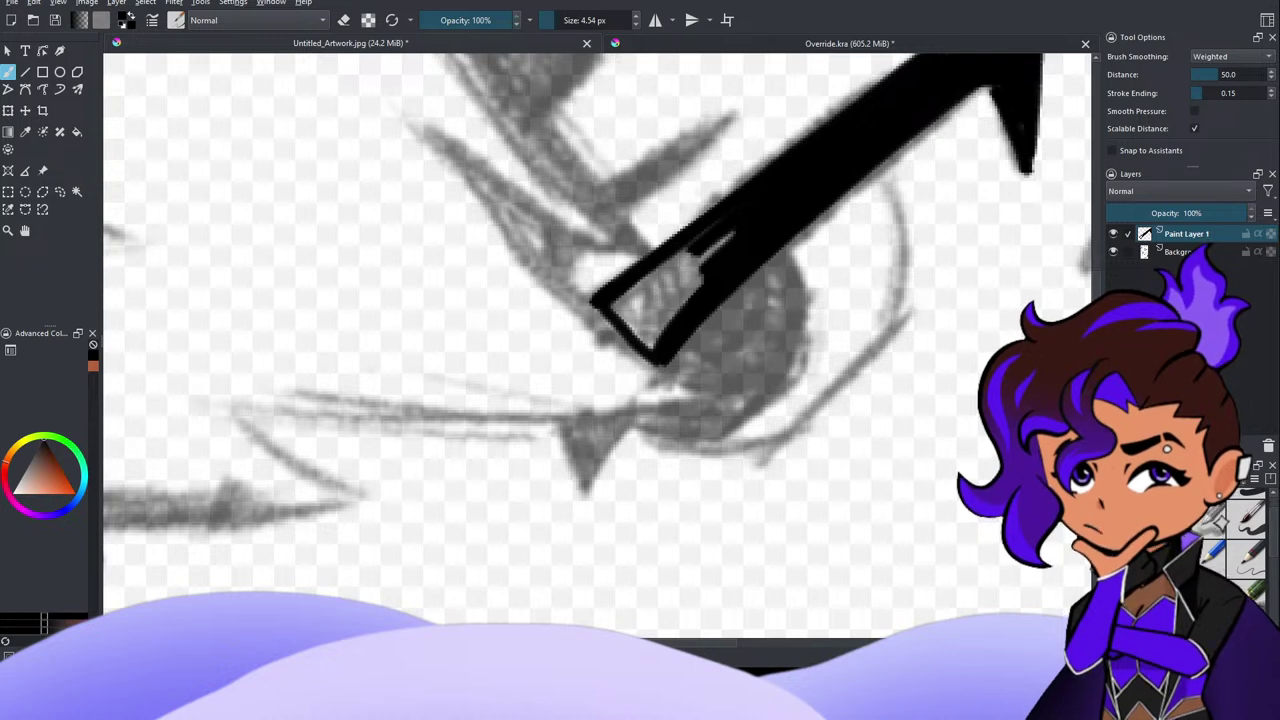
pyautogui.moveTo(616, 301); pyautogui.dragTo(650, 349)
pyautogui.moveTo(729, 236)
pyautogui.mouseDown()
pyautogui.moveTo(662, 335)
pyautogui.moveTo(716, 253)
pyautogui.moveTo(678, 287)
pyautogui.moveTo(713, 232)
pyautogui.moveTo(650, 294)
pyautogui.moveTo(726, 241)
pyautogui.moveTo(668, 322)
pyautogui.mouseUp()
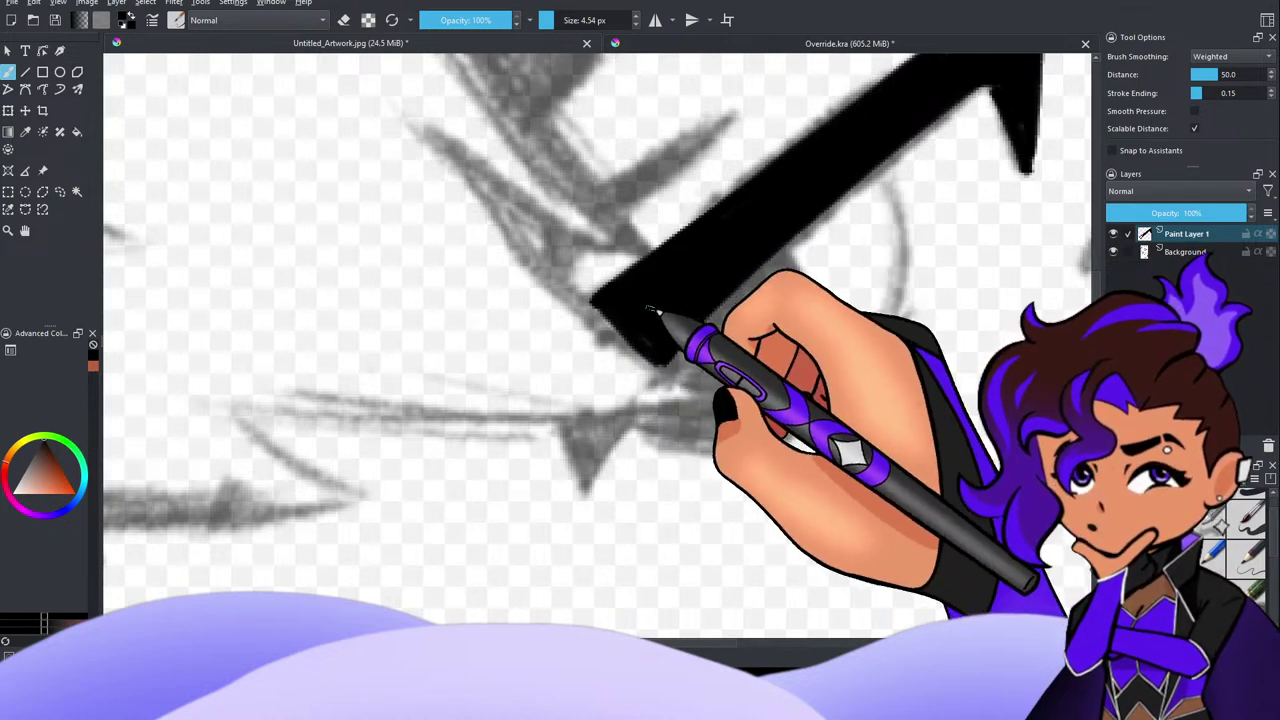
pyautogui.hotkey('ctrl', 'z')
pyautogui.scroll(-3, 702, 270)
pyautogui.scroll(3, 697, 337)
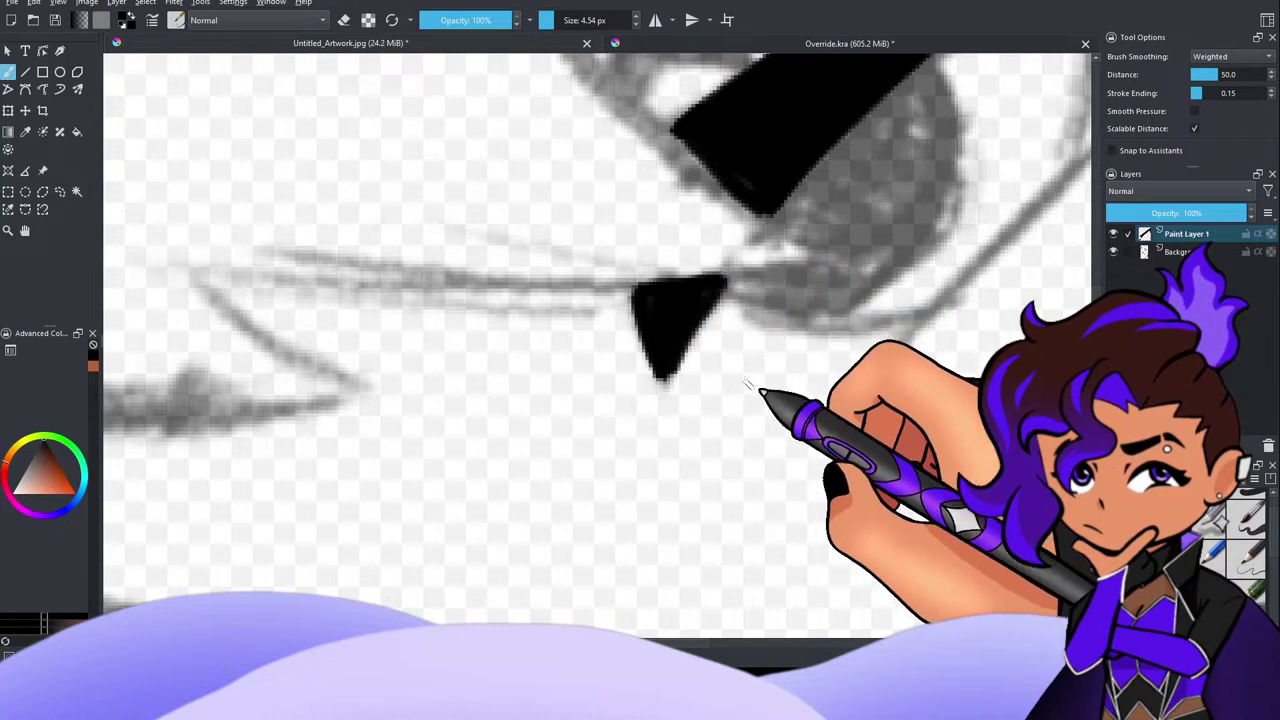
# Step: Examine the filled lash and inner-corner triangle up close and against the rest of the face
pyautogui.scroll(-3, 812, 378)
pyautogui.scroll(-3, 968, 243)
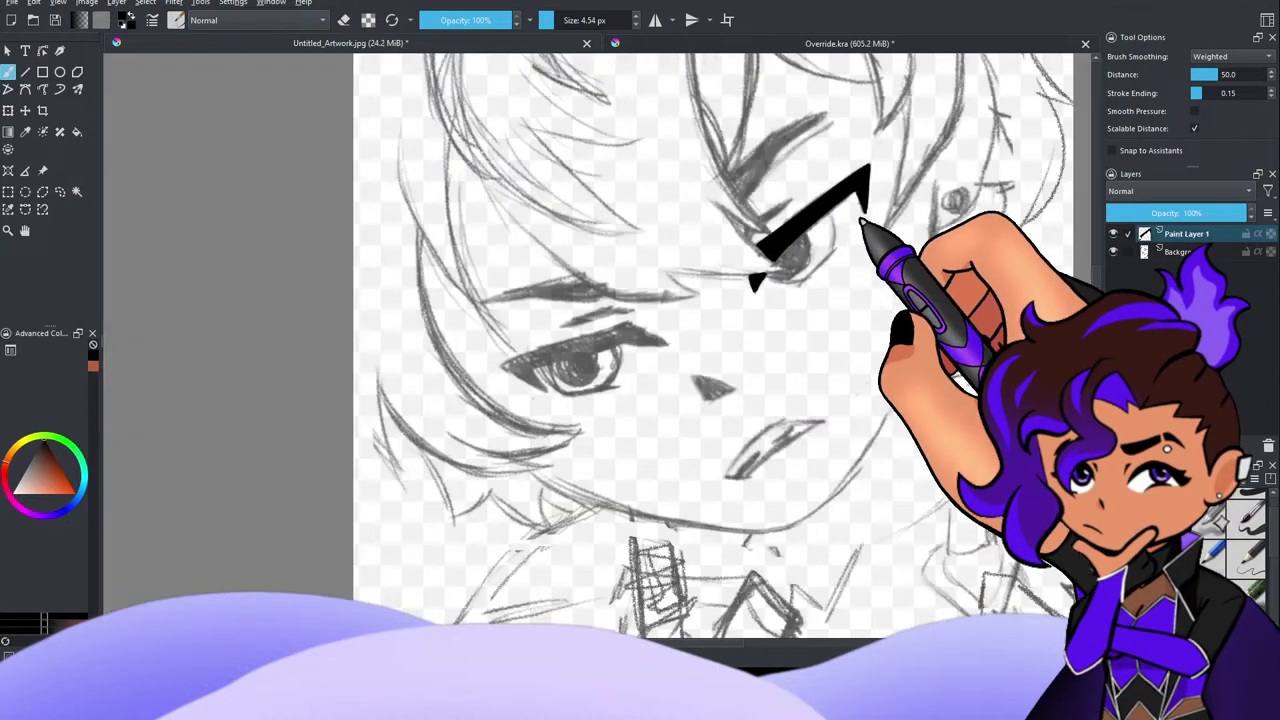
pyautogui.scroll(6, 790, 230)
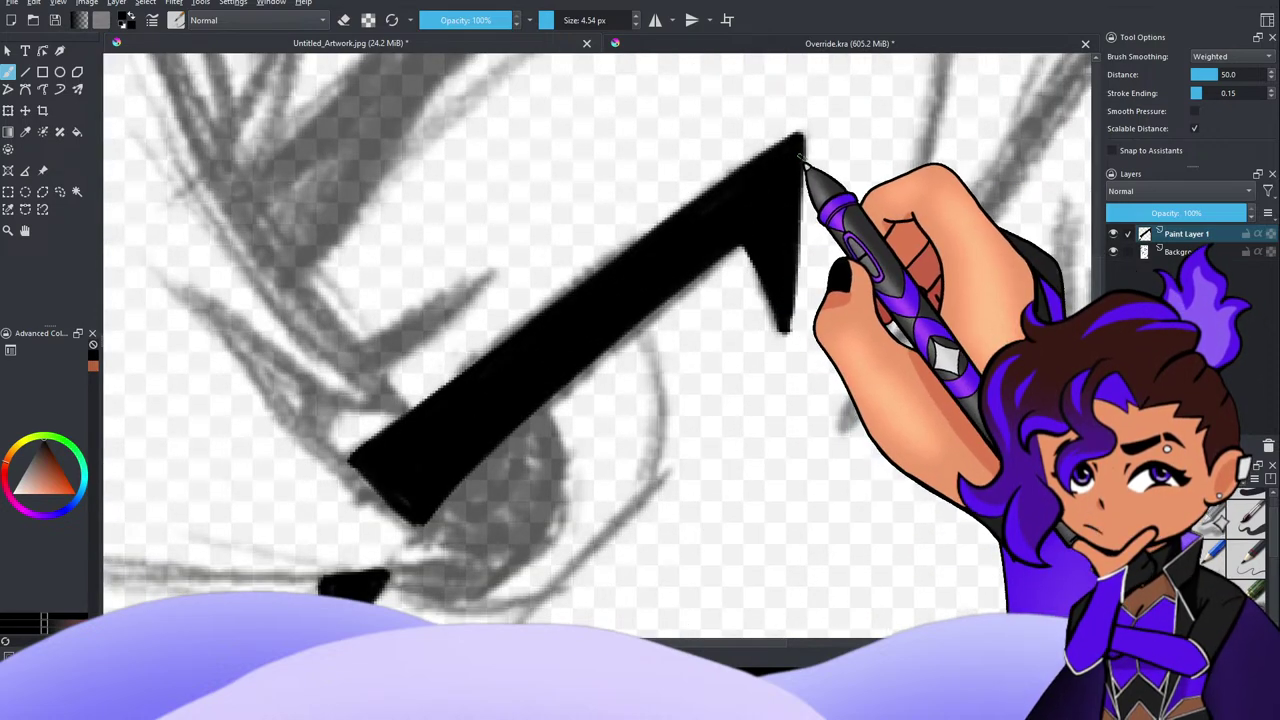
pyautogui.scroll(-3, 686, 290)
pyautogui.scroll(2, 686, 290)
pyautogui.scroll(-6, 686, 290)
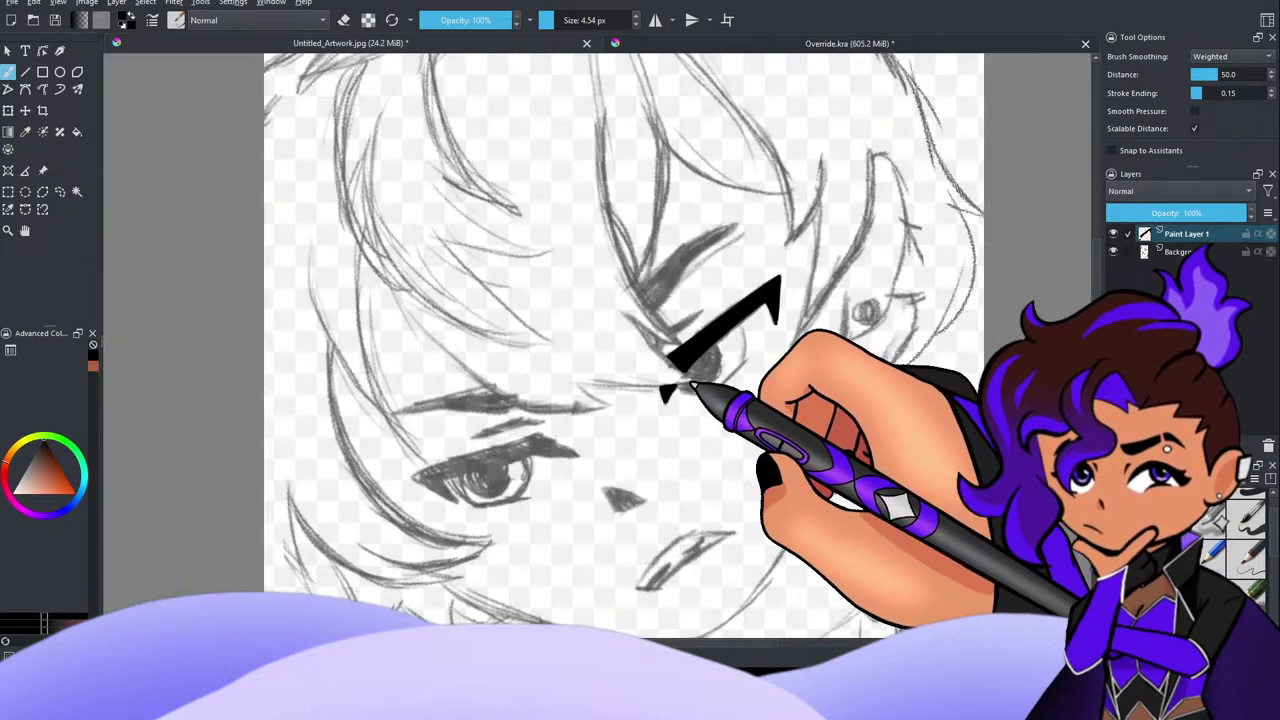
# Step: Ink the slanted outer part of the lower lash line with overlapping, tapered strokes below the right-hand eye
pyautogui.scroll(8, 688, 381)
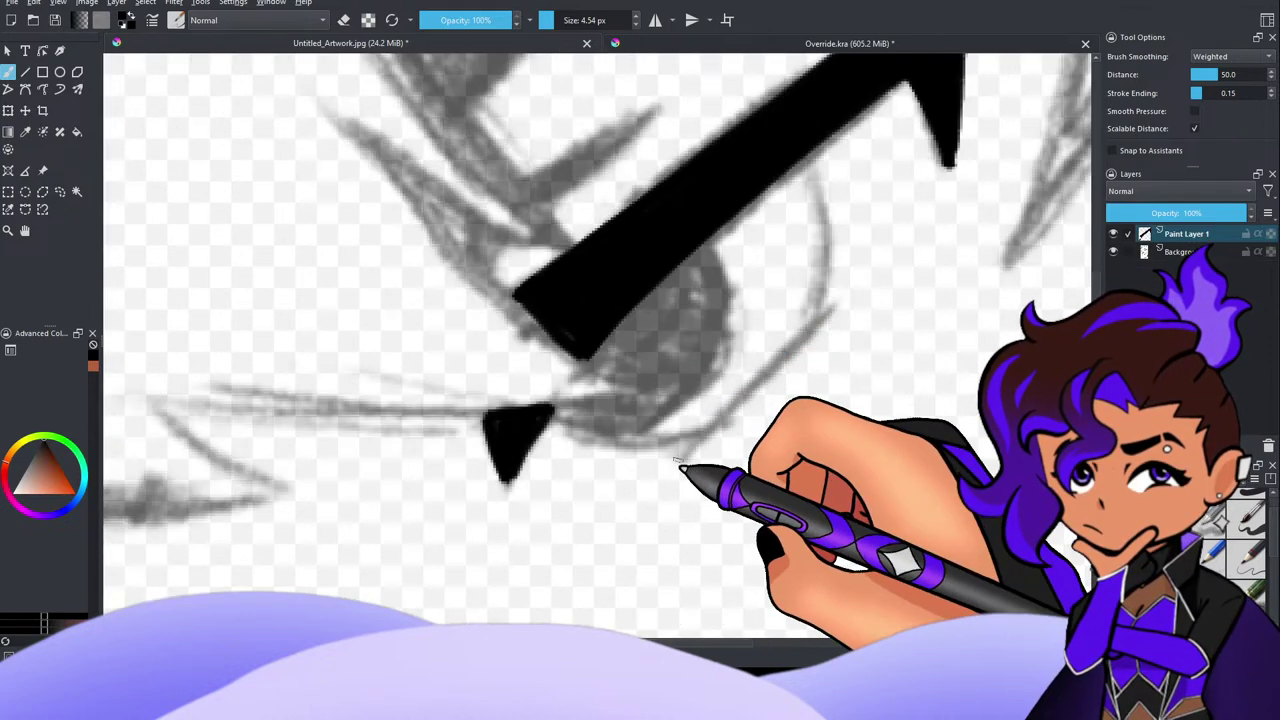
pyautogui.moveTo(680, 465); pyautogui.dragTo(870, 292)
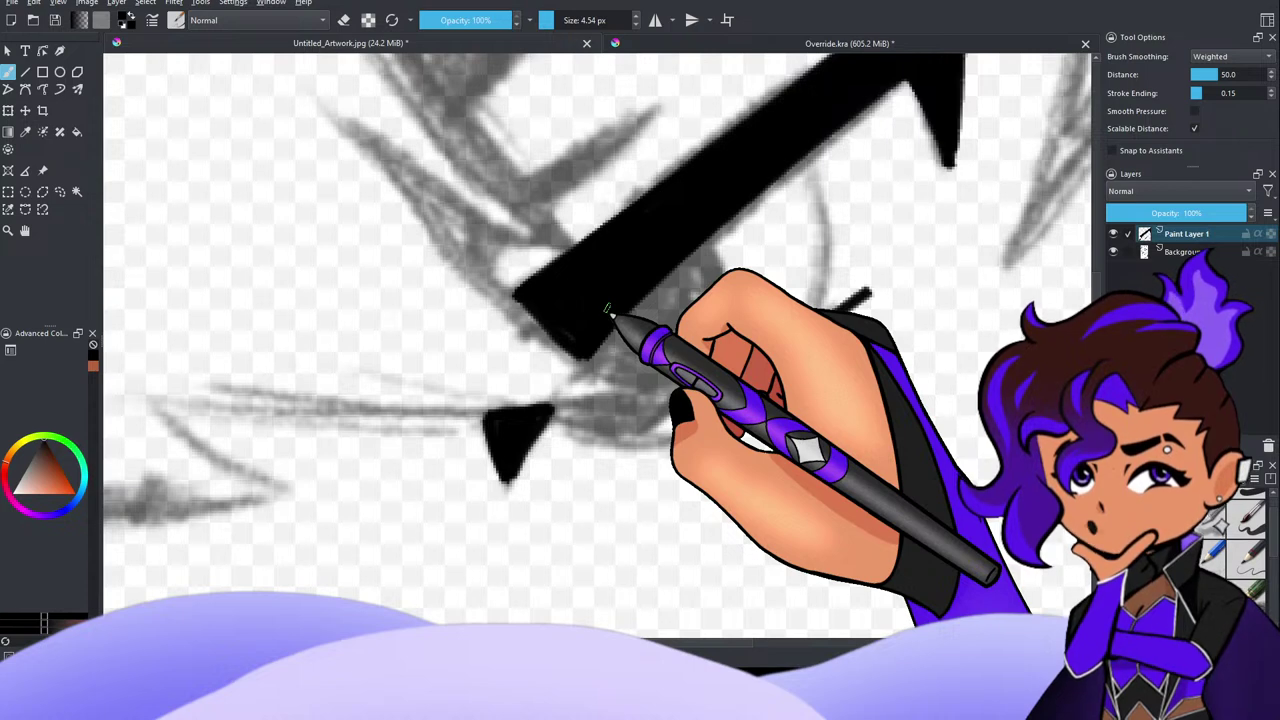
pyautogui.moveTo(680, 465); pyautogui.dragTo(868, 298)
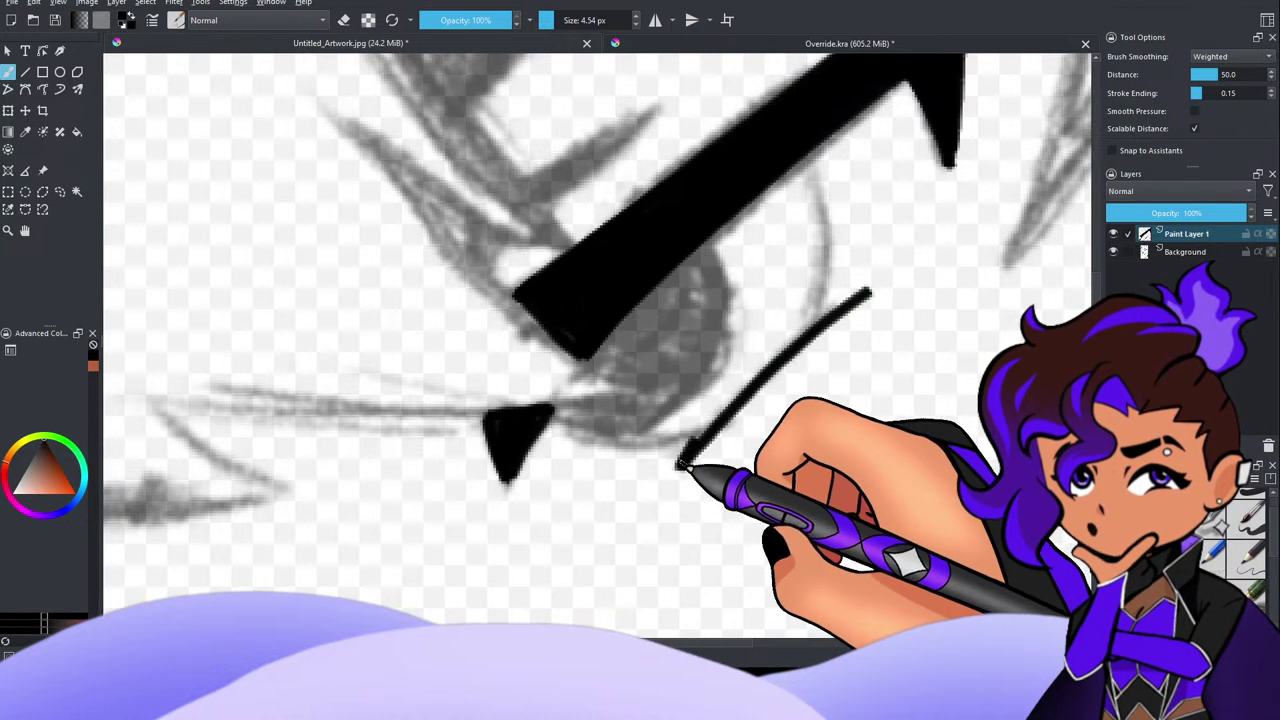
pyautogui.moveTo(680, 462)
pyautogui.mouseDown()
pyautogui.moveTo(778, 345)
pyautogui.moveTo(873, 287)
pyautogui.mouseUp()
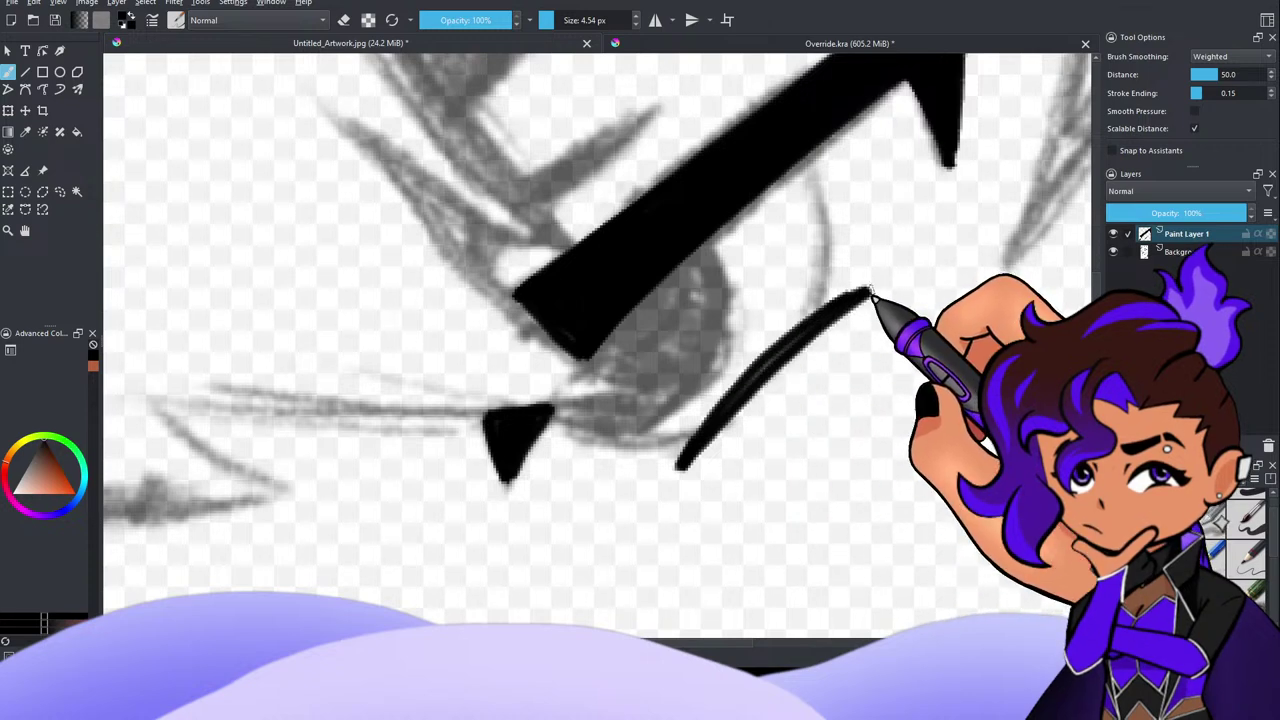
pyautogui.moveTo(682, 464)
pyautogui.mouseDown()
pyautogui.moveTo(840, 310)
pyautogui.moveTo(798, 336)
pyautogui.moveTo(869, 288)
pyautogui.mouseUp()
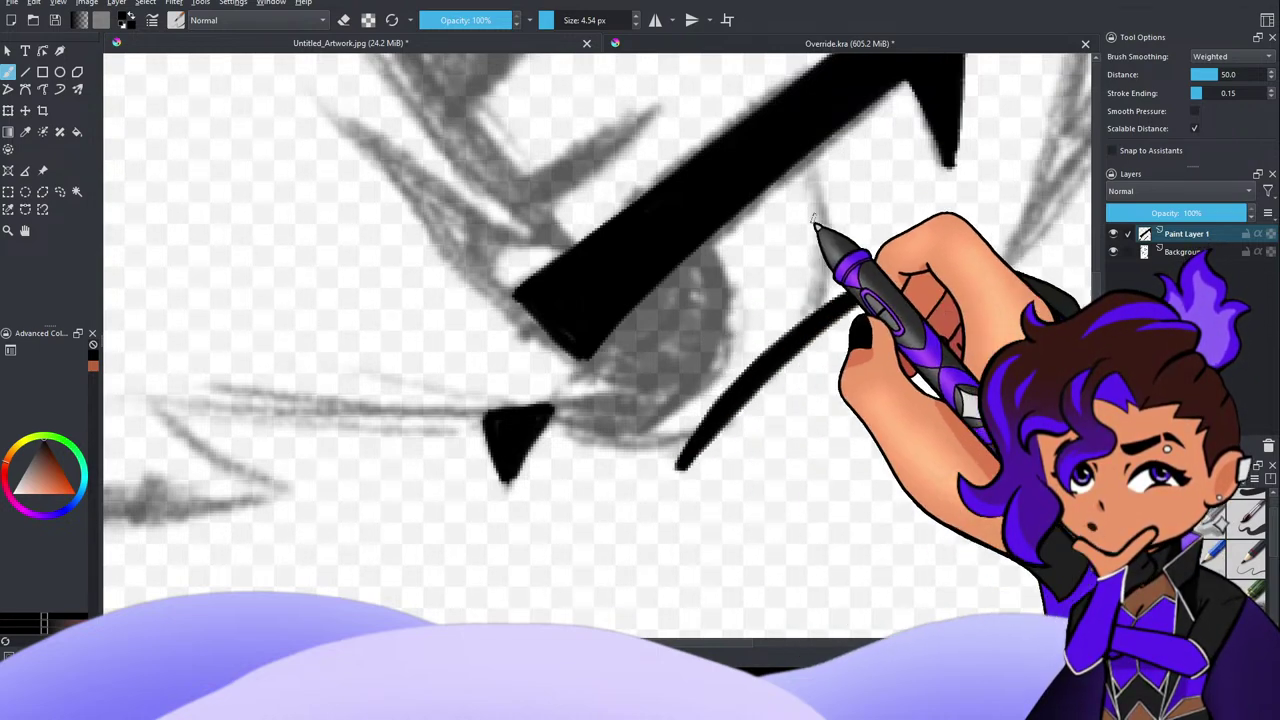
# Step: Outline the iris beneath the upper lash and fill it solid black, leaving a small highlight notch at its upper outer edge
pyautogui.moveTo(703, 244)
pyautogui.mouseDown()
pyautogui.moveTo(728, 277)
pyautogui.moveTo(693, 242)
pyautogui.moveTo(683, 287)
pyautogui.moveTo(726, 272)
pyautogui.moveTo(729, 312)
pyautogui.mouseUp()
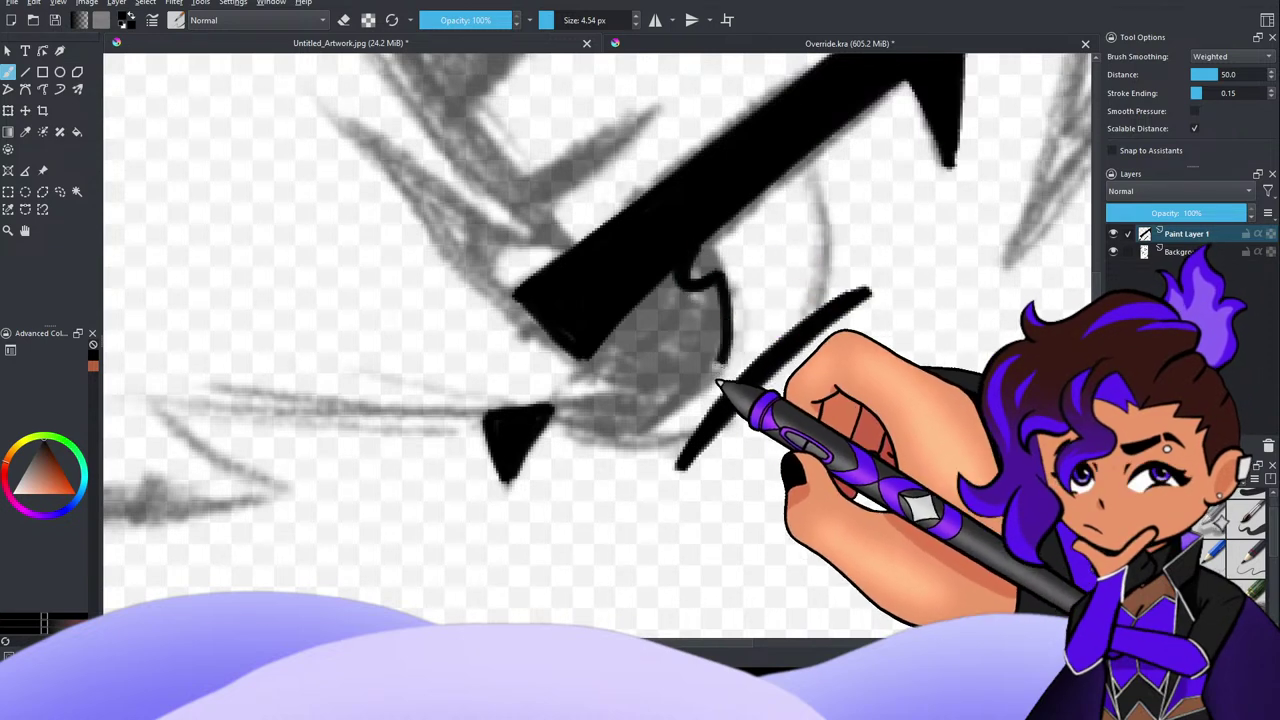
pyautogui.moveTo(718, 382); pyautogui.dragTo(670, 410)
pyautogui.moveTo(558, 412); pyautogui.dragTo(627, 426)
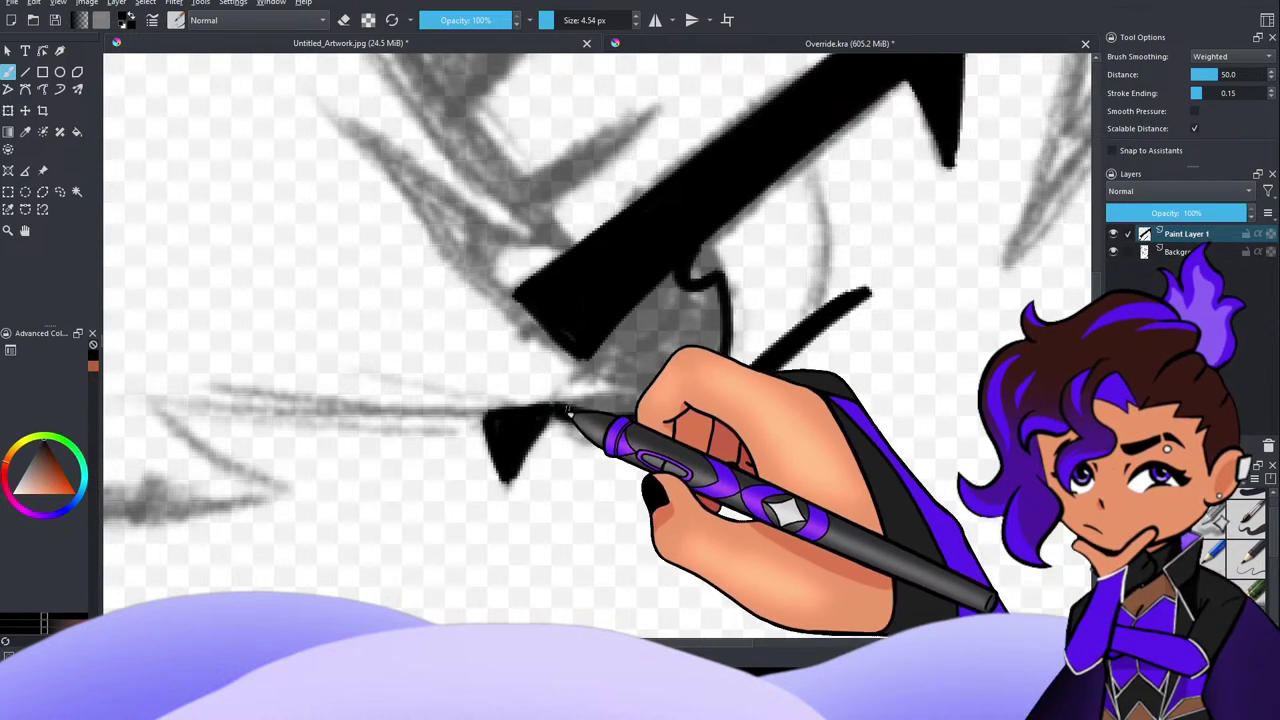
pyautogui.moveTo(598, 407); pyautogui.dragTo(636, 382)
pyautogui.moveTo(581, 351); pyautogui.dragTo(656, 389)
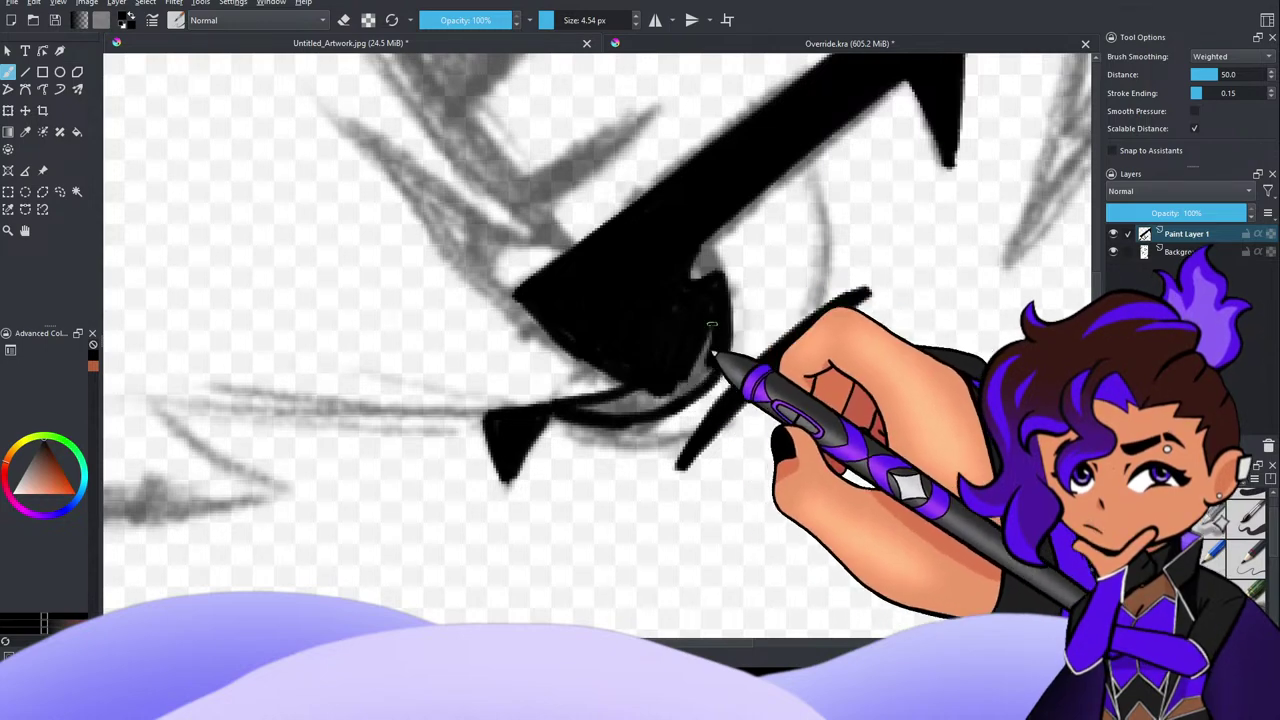
pyautogui.moveTo(713, 346)
pyautogui.mouseDown()
pyautogui.moveTo(691, 388)
pyautogui.moveTo(710, 304)
pyautogui.moveTo(662, 336)
pyautogui.moveTo(703, 304)
pyautogui.moveTo(708, 334)
pyautogui.moveTo(653, 405)
pyautogui.moveTo(665, 400)
pyautogui.moveTo(604, 401)
pyautogui.moveTo(659, 378)
pyautogui.moveTo(603, 413)
pyautogui.moveTo(711, 346)
pyautogui.mouseUp()
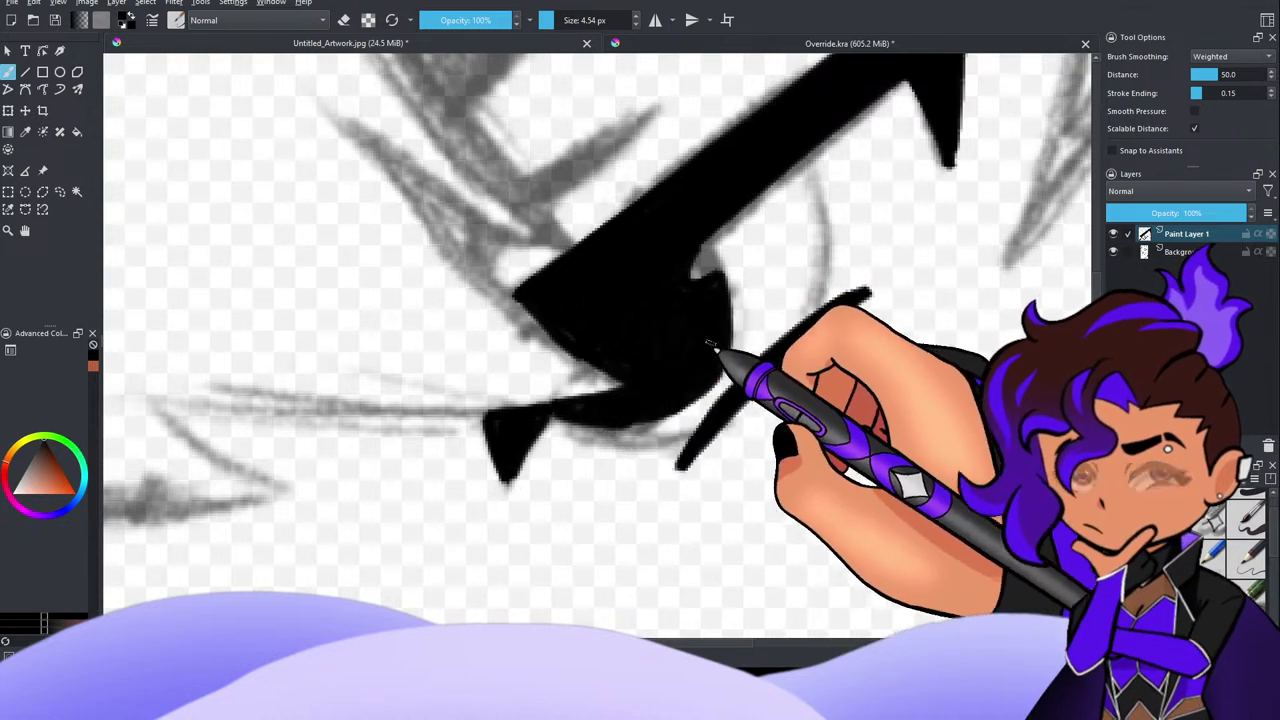
# Step: Ink the curved lower lid from the inner-corner triangle to the lower lash, and the eye's outer curve up to the upper lash
pyautogui.scroll(-6, 717, 330)
pyautogui.scroll(6, 719, 330)
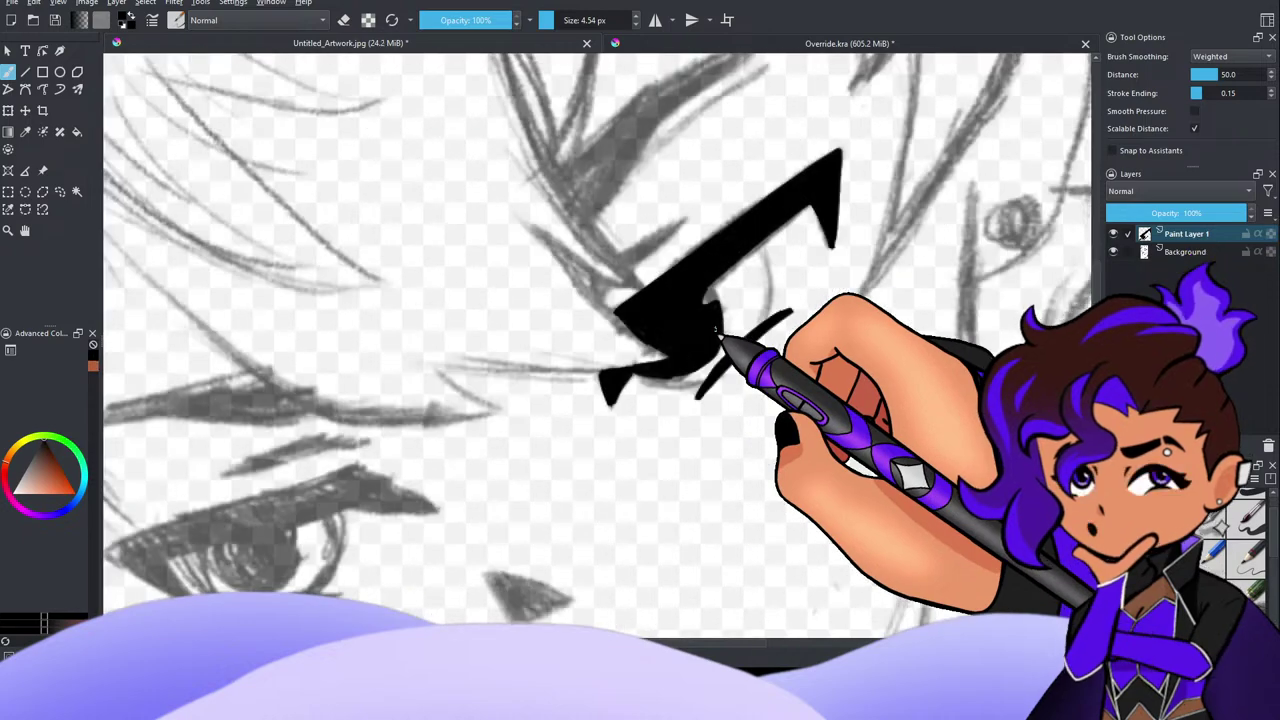
pyautogui.moveTo(565, 438); pyautogui.dragTo(645, 458)
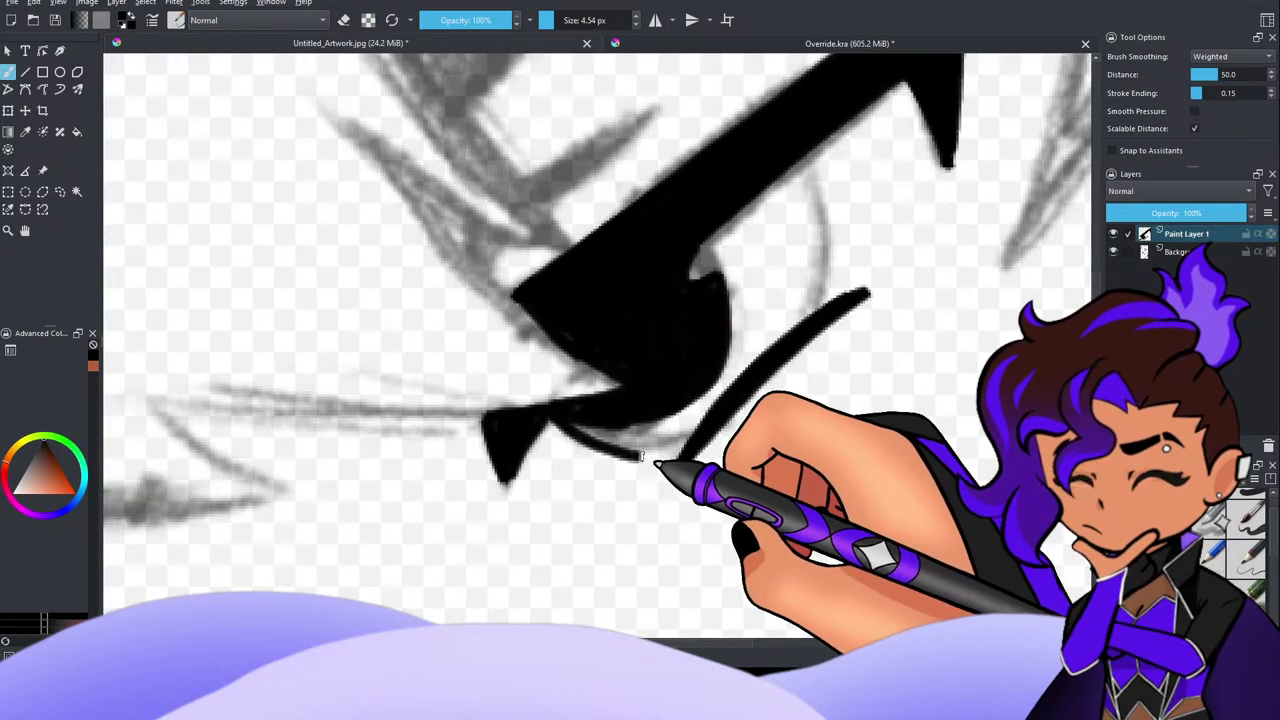
pyautogui.moveTo(805, 338)
pyautogui.mouseDown()
pyautogui.moveTo(829, 277)
pyautogui.moveTo(790, 172)
pyautogui.mouseUp()
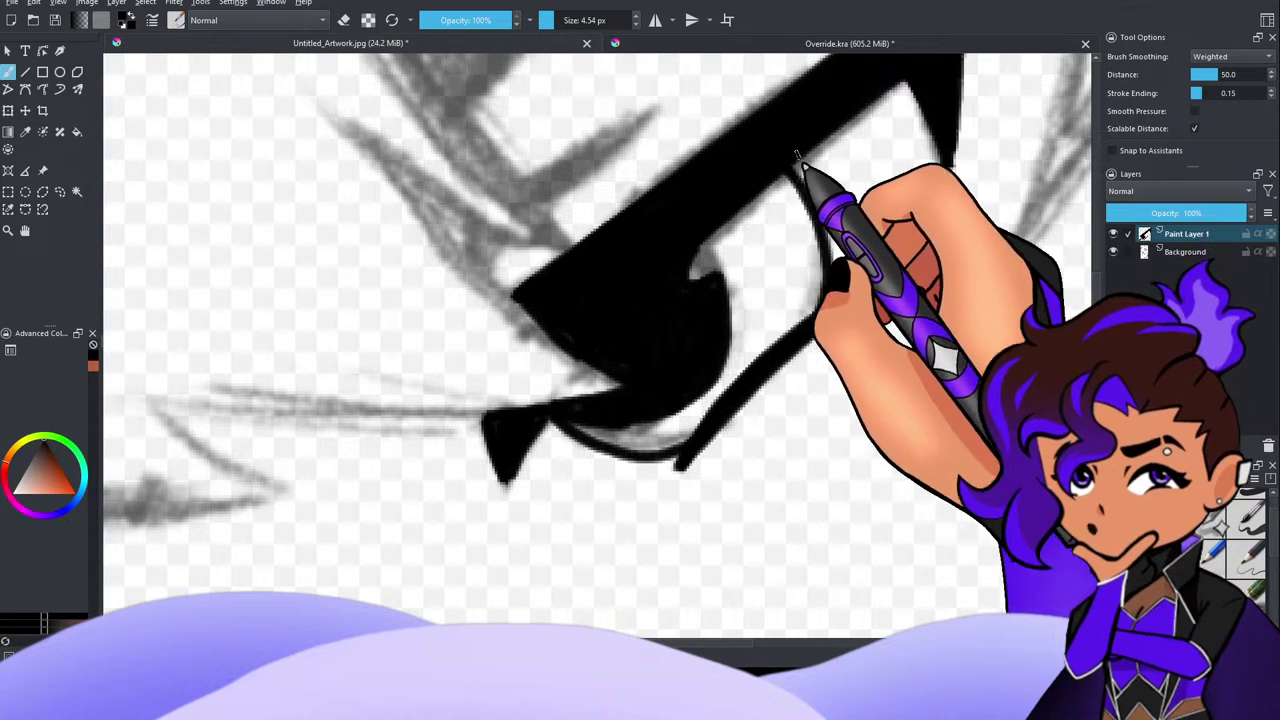
pyautogui.moveTo(555, 421)
pyautogui.mouseDown()
pyautogui.moveTo(647, 463)
pyautogui.moveTo(683, 456)
pyautogui.mouseUp()
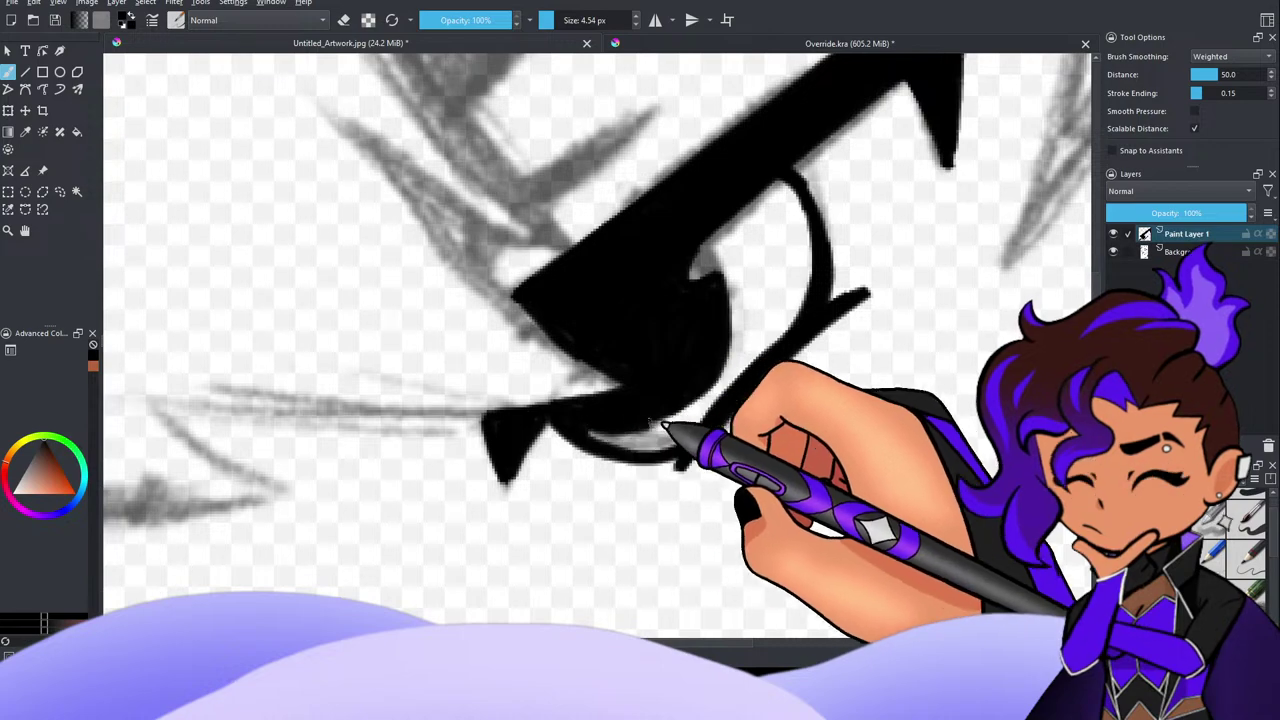
# Step: Outline the tapered eyebrow above the right-hand eye over the sketch and fill it solid black
pyautogui.scroll(-6, 775, 232)
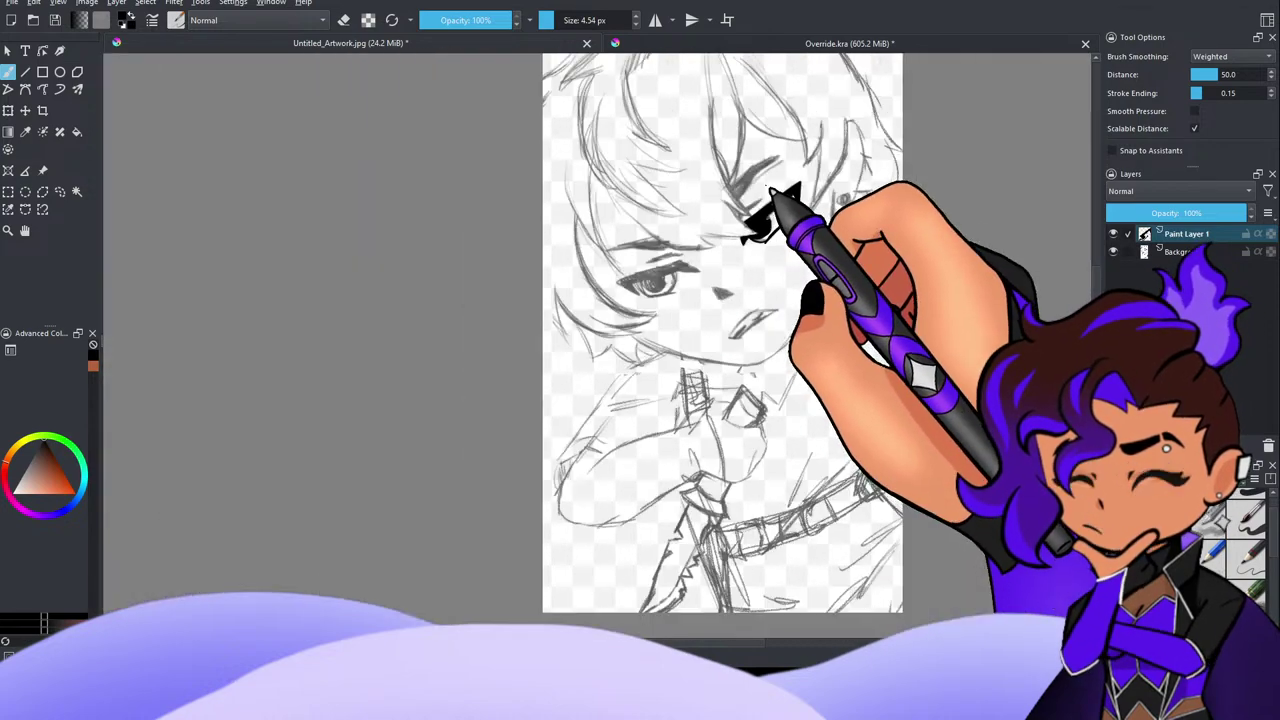
pyautogui.scroll(3, 788, 195)
pyautogui.scroll(-1, 714, 189)
pyautogui.scroll(2, 655, 186)
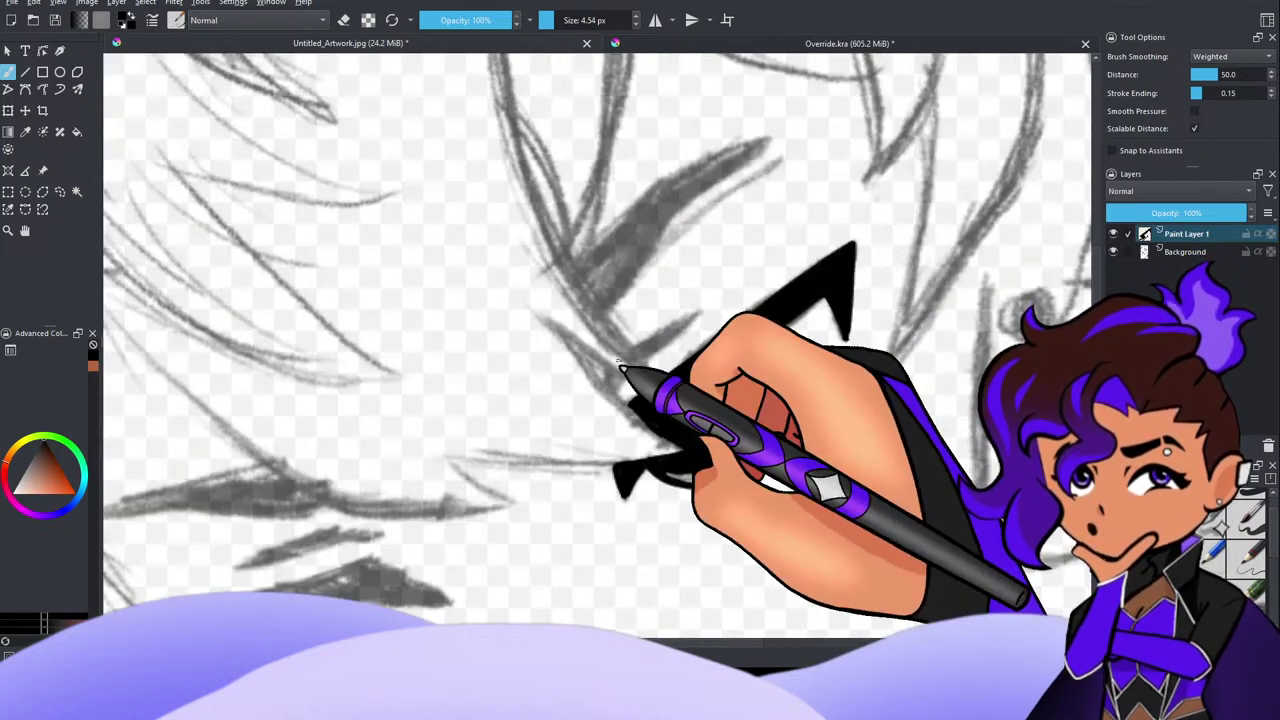
pyautogui.scroll(1, 627, 362)
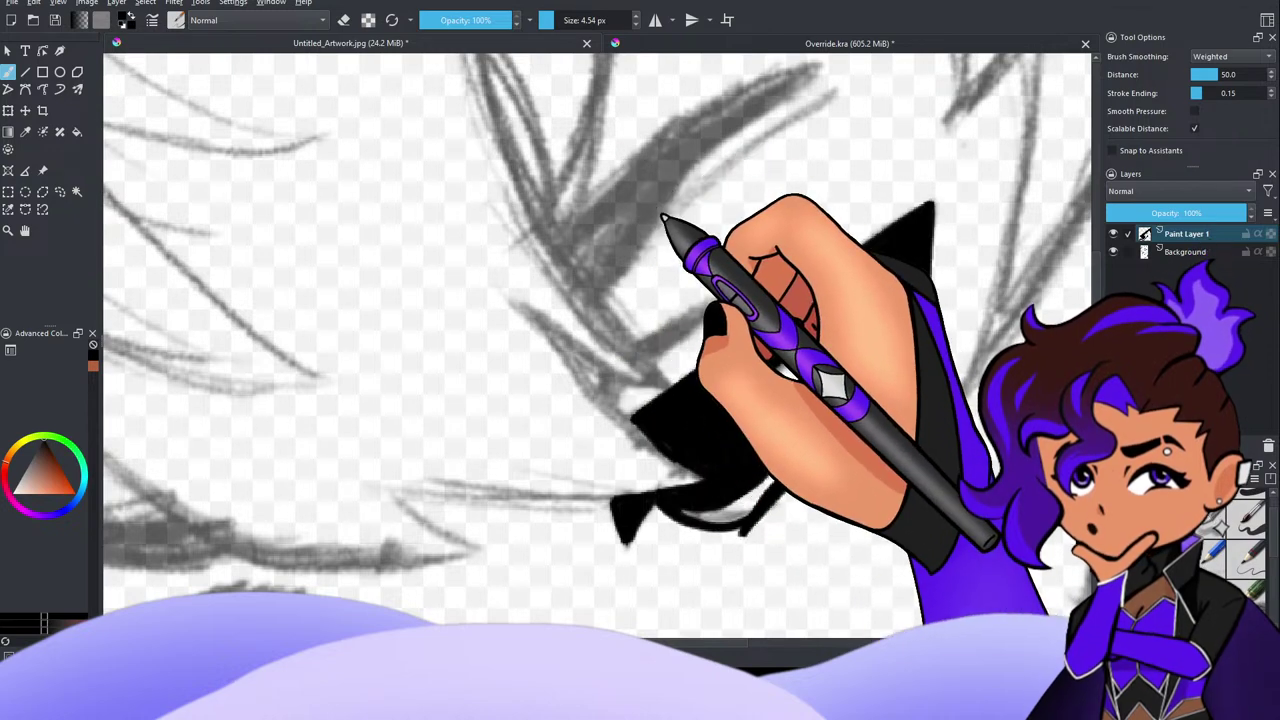
pyautogui.scroll(-4, 674, 220)
pyautogui.scroll(3, 695, 160)
pyautogui.scroll(2, 629, 114)
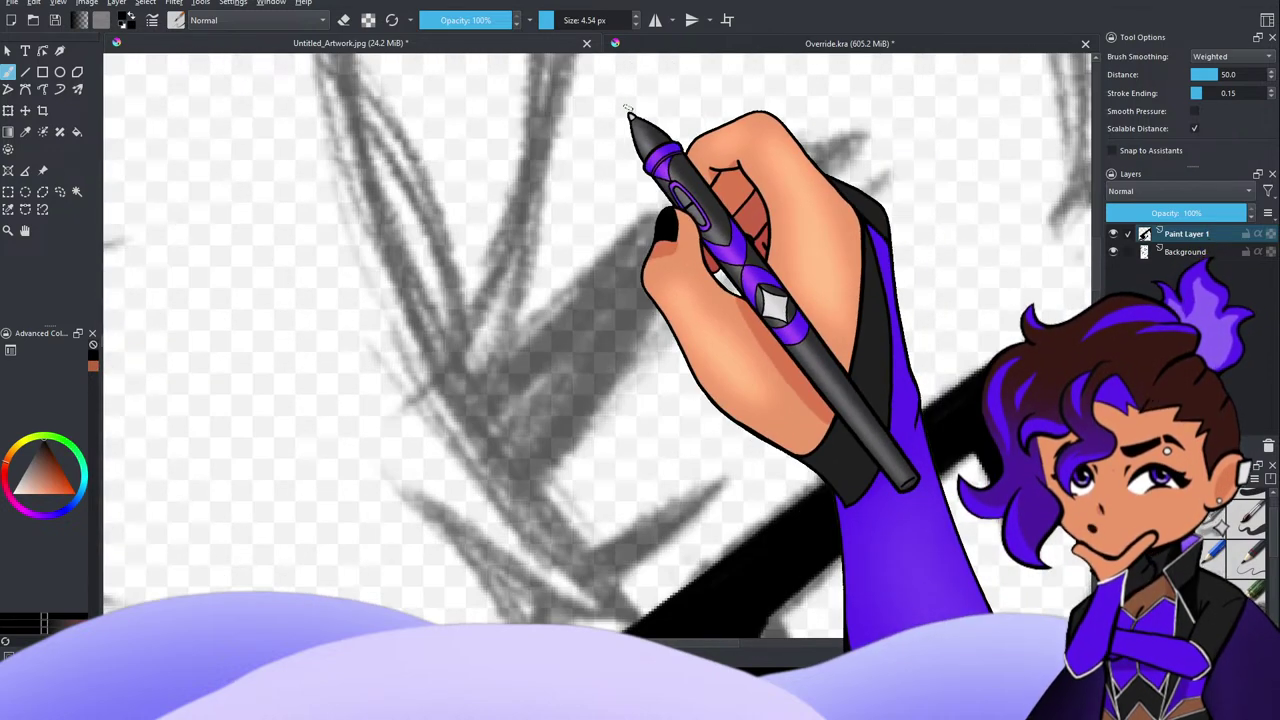
pyautogui.scroll(-3, 600, 134)
pyautogui.scroll(3, 580, 145)
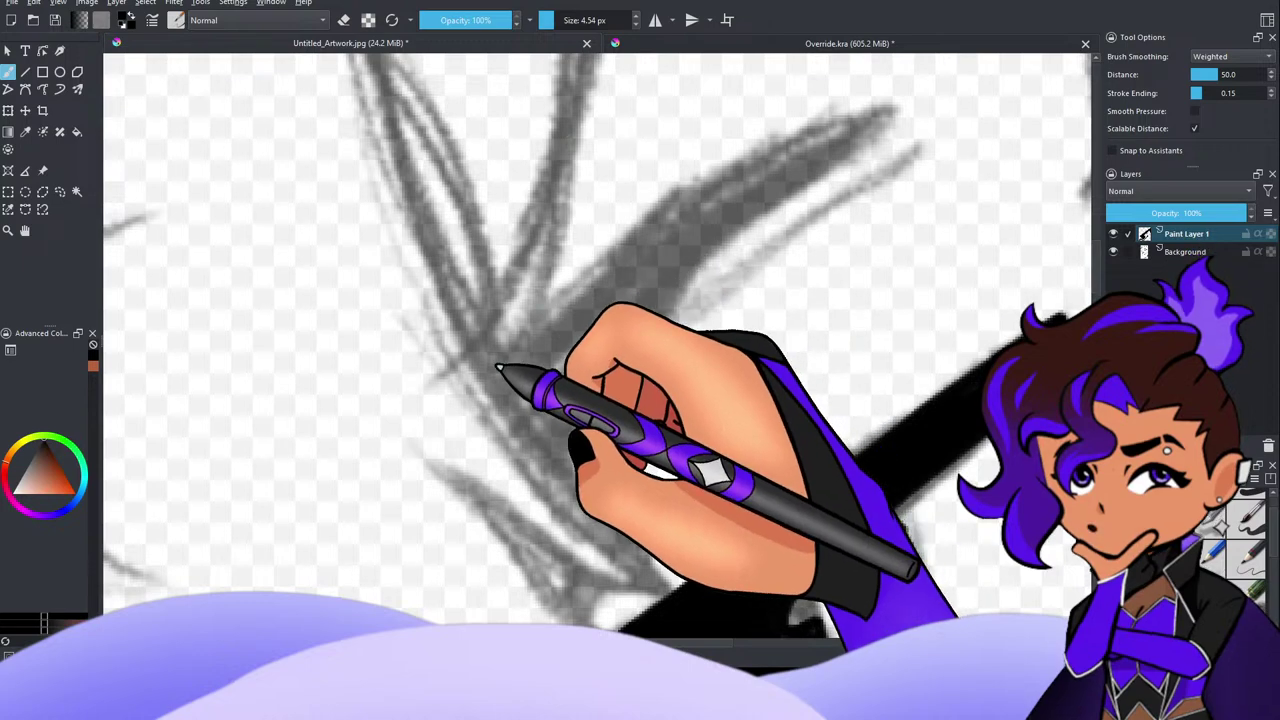
pyautogui.moveTo(492, 360)
pyautogui.mouseDown()
pyautogui.moveTo(568, 463)
pyautogui.moveTo(585, 400)
pyautogui.moveTo(894, 143)
pyautogui.moveTo(916, 110)
pyautogui.mouseUp()
pyautogui.moveTo(520, 356)
pyautogui.mouseDown()
pyautogui.moveTo(738, 174)
pyautogui.moveTo(870, 134)
pyautogui.moveTo(788, 163)
pyautogui.moveTo(744, 162)
pyautogui.moveTo(922, 113)
pyautogui.mouseUp()
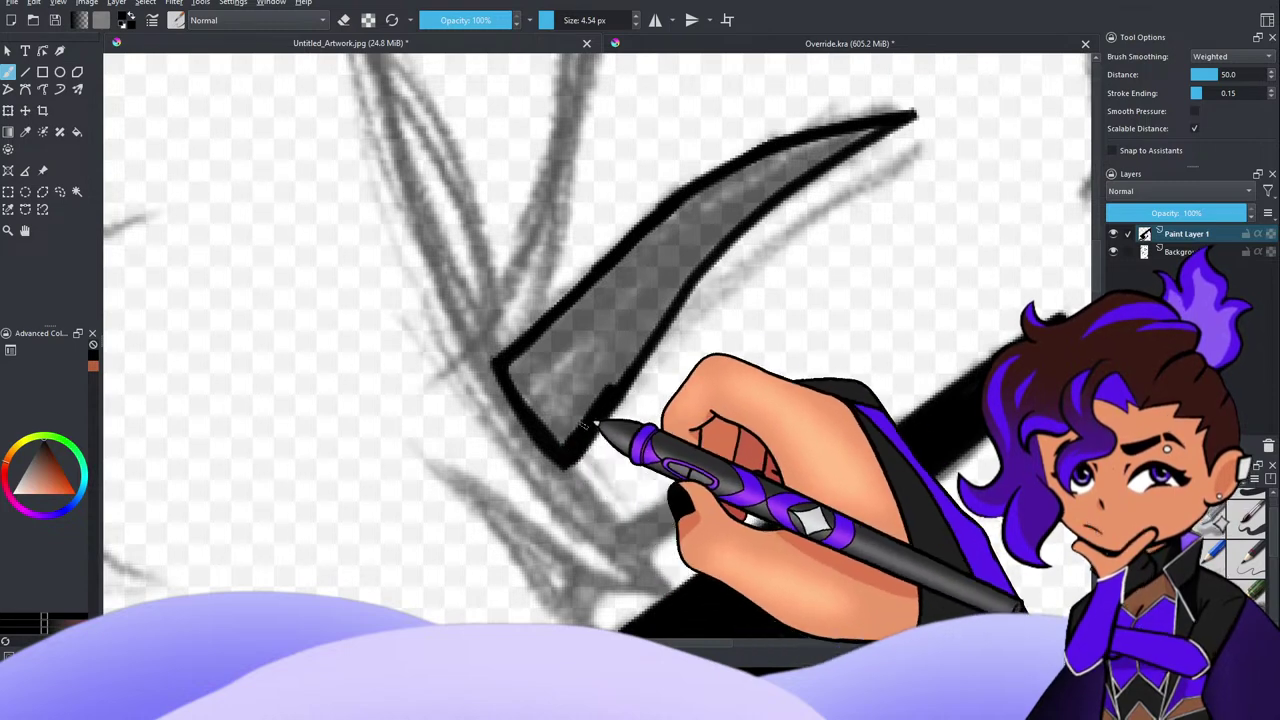
pyautogui.moveTo(714, 243)
pyautogui.mouseDown()
pyautogui.moveTo(876, 127)
pyautogui.moveTo(689, 258)
pyautogui.moveTo(743, 207)
pyautogui.moveTo(865, 130)
pyautogui.moveTo(579, 335)
pyautogui.moveTo(819, 141)
pyautogui.moveTo(603, 312)
pyautogui.moveTo(830, 150)
pyautogui.moveTo(598, 316)
pyautogui.moveTo(727, 238)
pyautogui.moveTo(661, 277)
pyautogui.moveTo(648, 265)
pyautogui.moveTo(586, 368)
pyautogui.moveTo(640, 270)
pyautogui.moveTo(694, 215)
pyautogui.moveTo(685, 208)
pyautogui.moveTo(704, 214)
pyautogui.moveTo(775, 176)
pyautogui.moveTo(642, 312)
pyautogui.mouseUp()
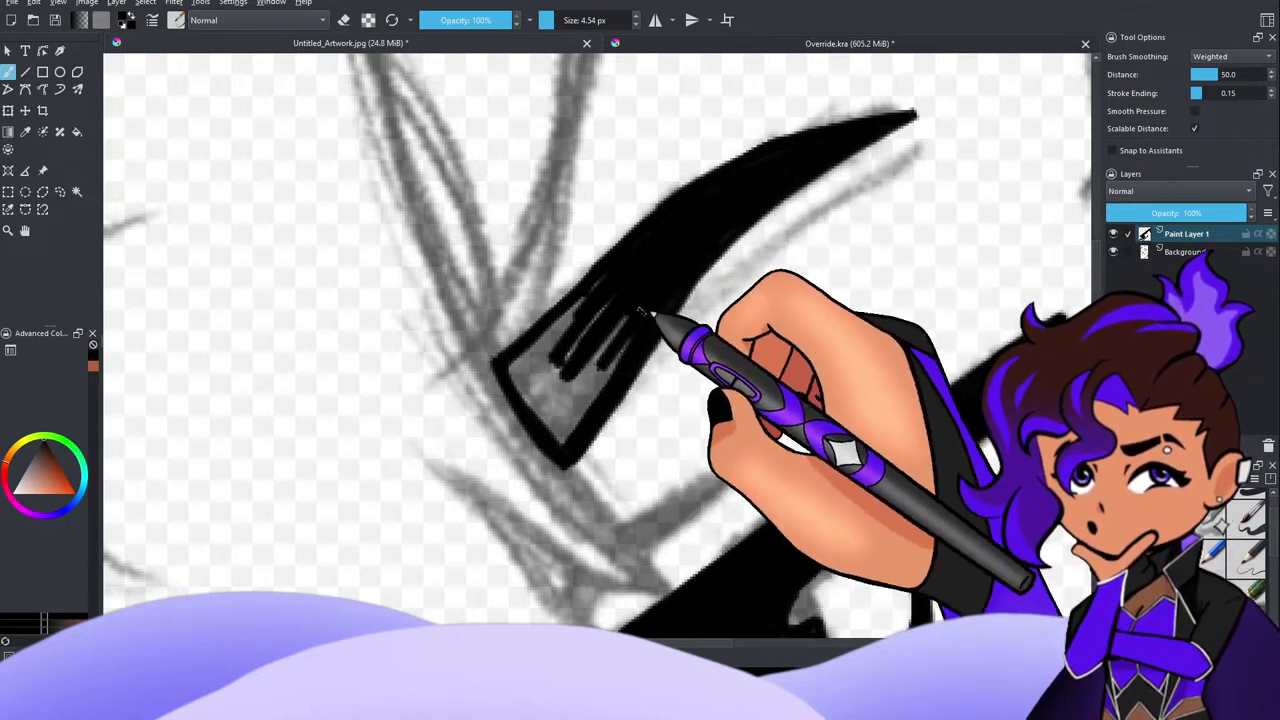
pyautogui.moveTo(562, 373)
pyautogui.mouseDown()
pyautogui.moveTo(562, 420)
pyautogui.moveTo(628, 334)
pyautogui.moveTo(632, 360)
pyautogui.moveTo(594, 388)
pyautogui.moveTo(584, 324)
pyautogui.moveTo(598, 304)
pyautogui.moveTo(582, 310)
pyautogui.moveTo(564, 334)
pyautogui.moveTo(551, 429)
pyautogui.moveTo(514, 375)
pyautogui.moveTo(553, 440)
pyautogui.moveTo(536, 402)
pyautogui.moveTo(546, 338)
pyautogui.mouseUp()
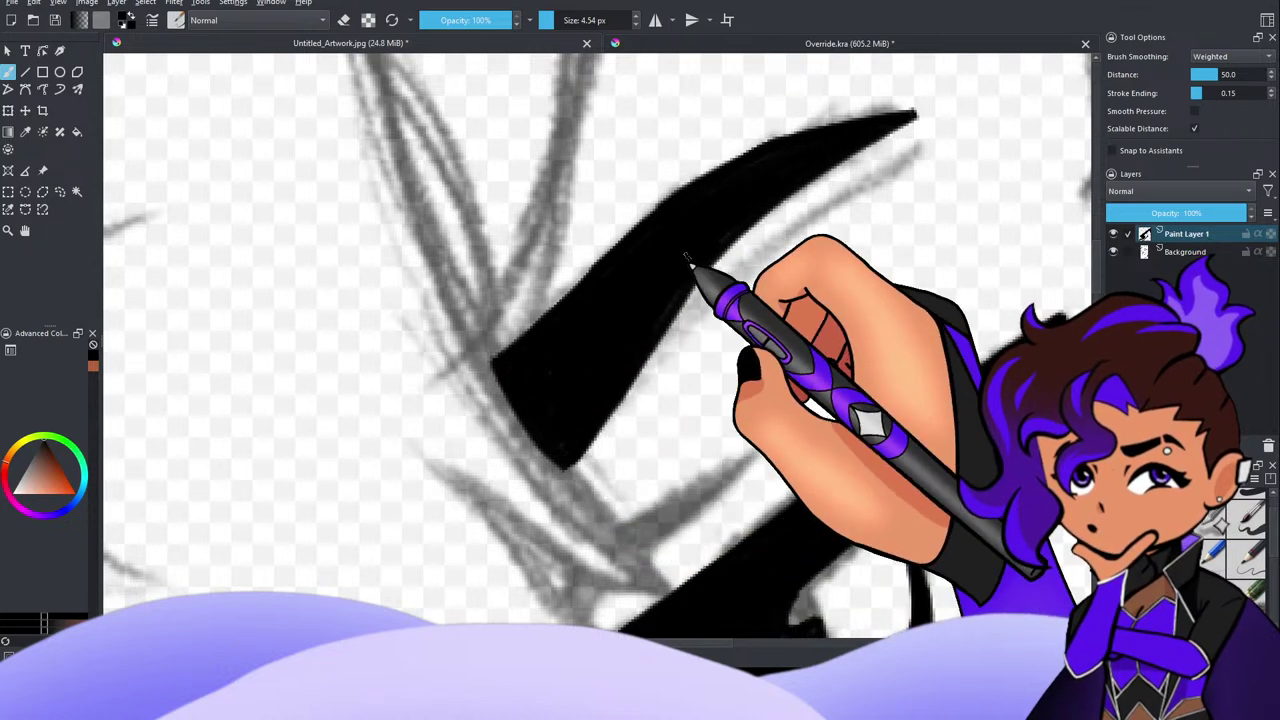
# Step: Switch the brush to eraser mode and trim the inked eyebrow's upper edge into a cleaner curve
pyautogui.click(344, 20)
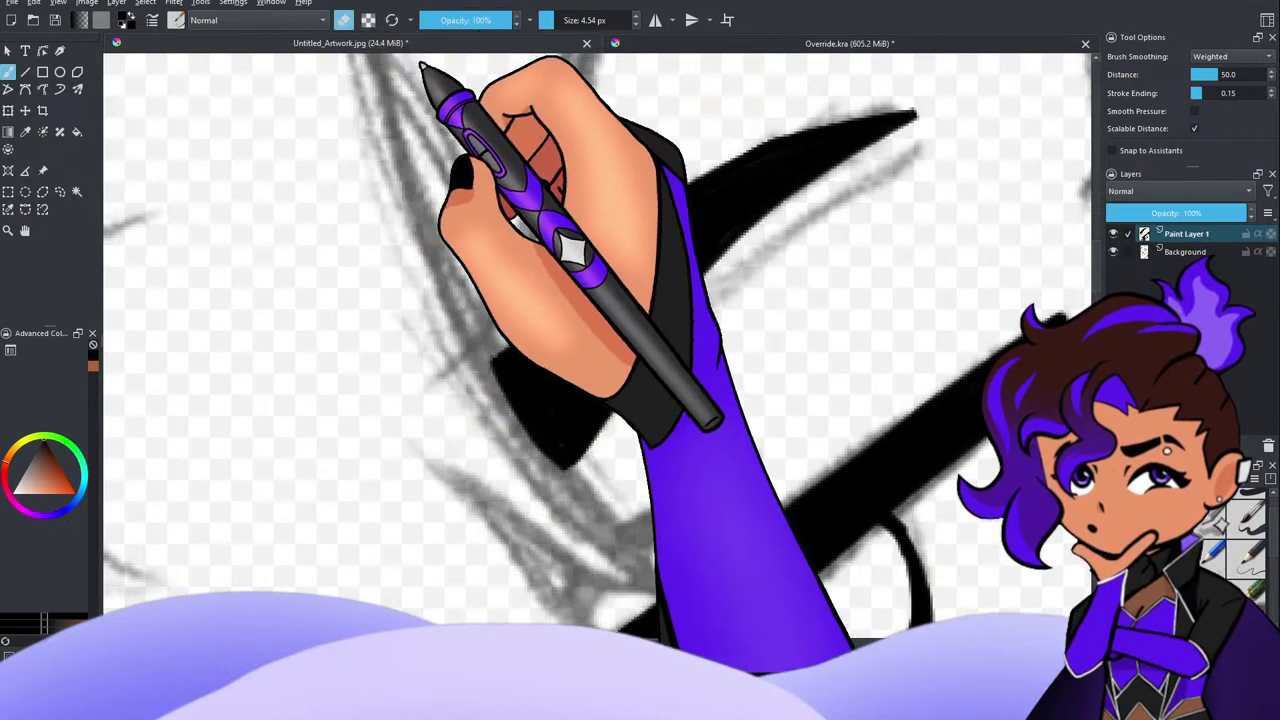
pyautogui.moveTo(490, 362)
pyautogui.mouseDown()
pyautogui.moveTo(675, 178)
pyautogui.moveTo(927, 104)
pyautogui.mouseUp()
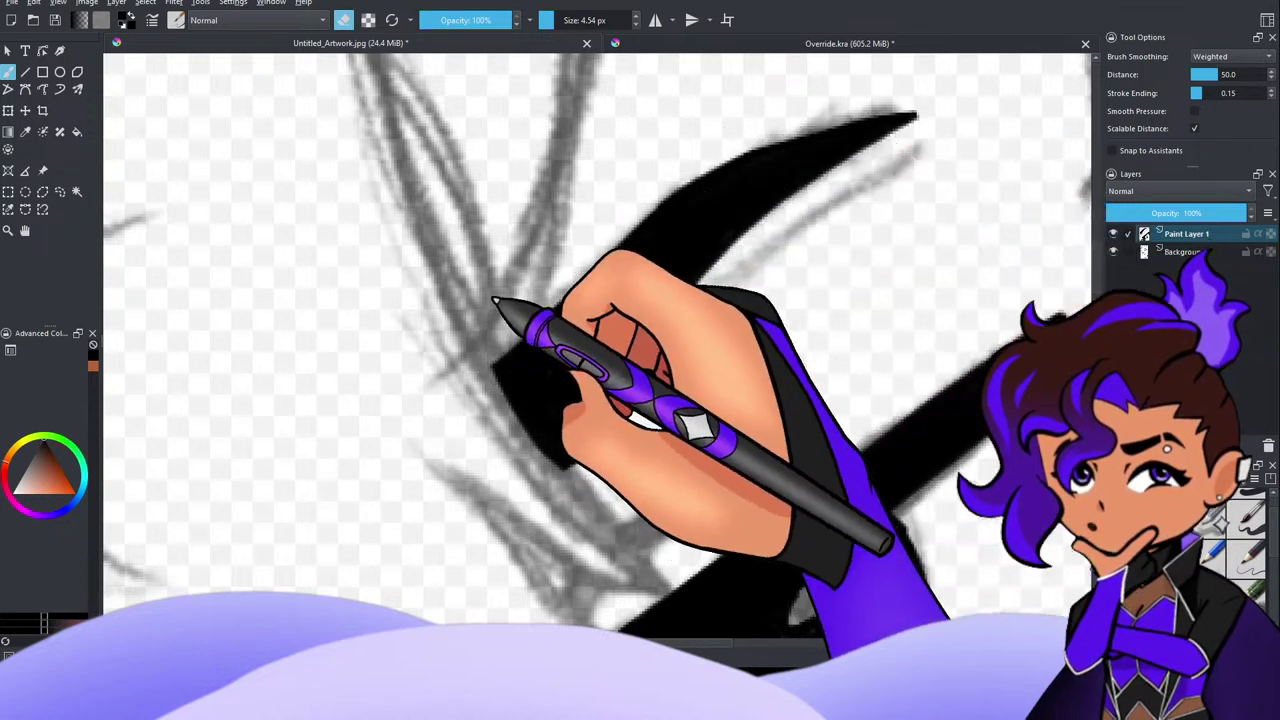
pyautogui.scroll(-6, 675, 193)
pyautogui.scroll(2, 618, 218)
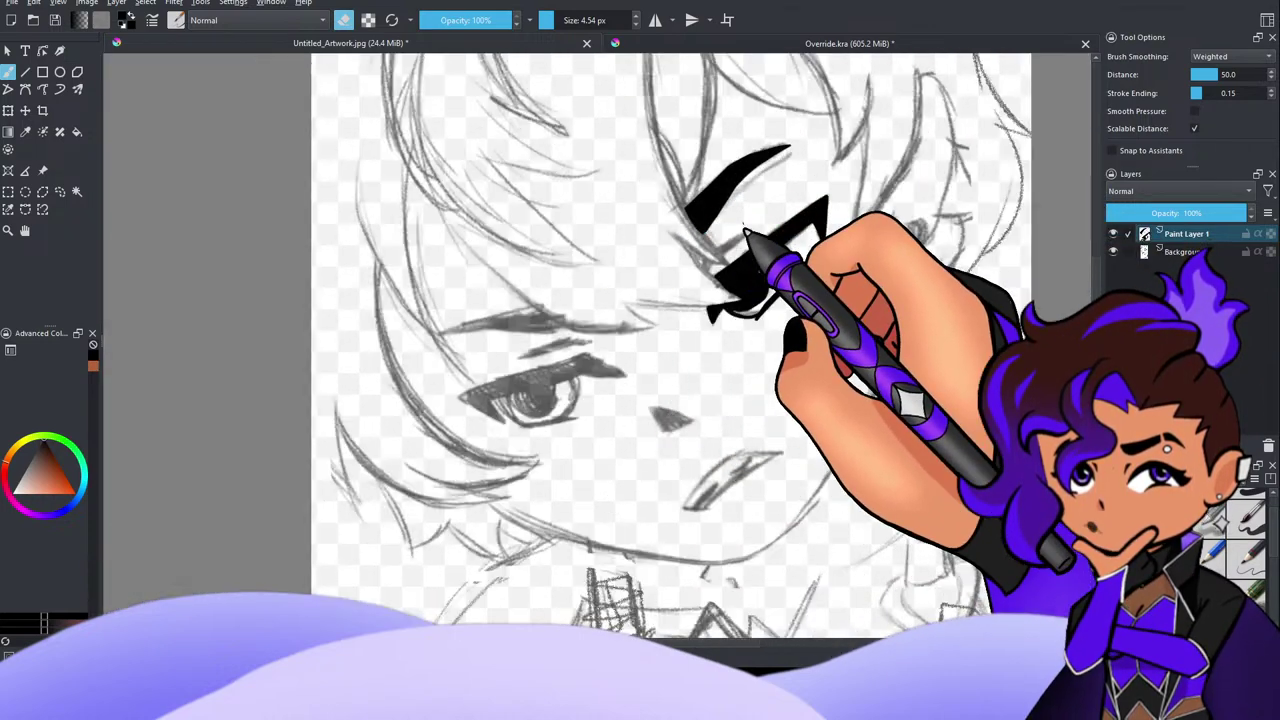
pyautogui.scroll(-2, 744, 233)
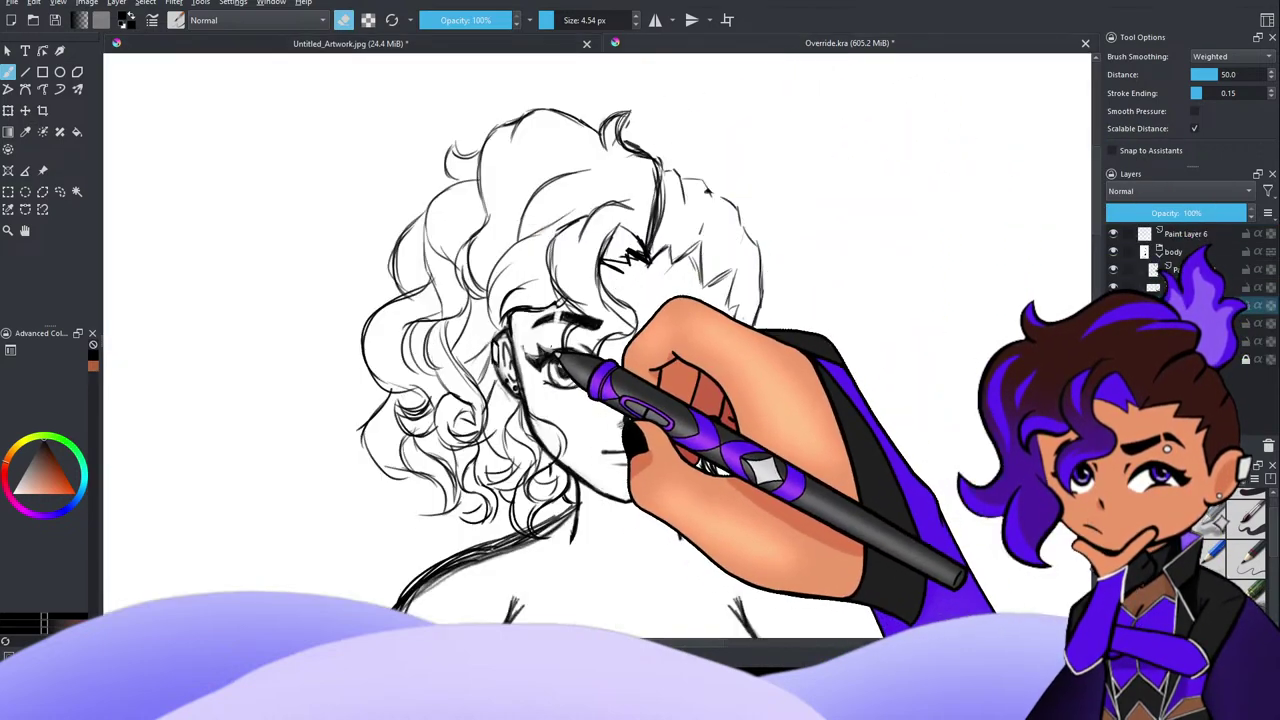
# Step: Examine the full-body line drawing in Override.kra, and return to the character sketch
pyautogui.press('-')
pyautogui.press('-')
pyautogui.press('-')
pyautogui.press('-')
pyautogui.scroll(-2, 543, 434)
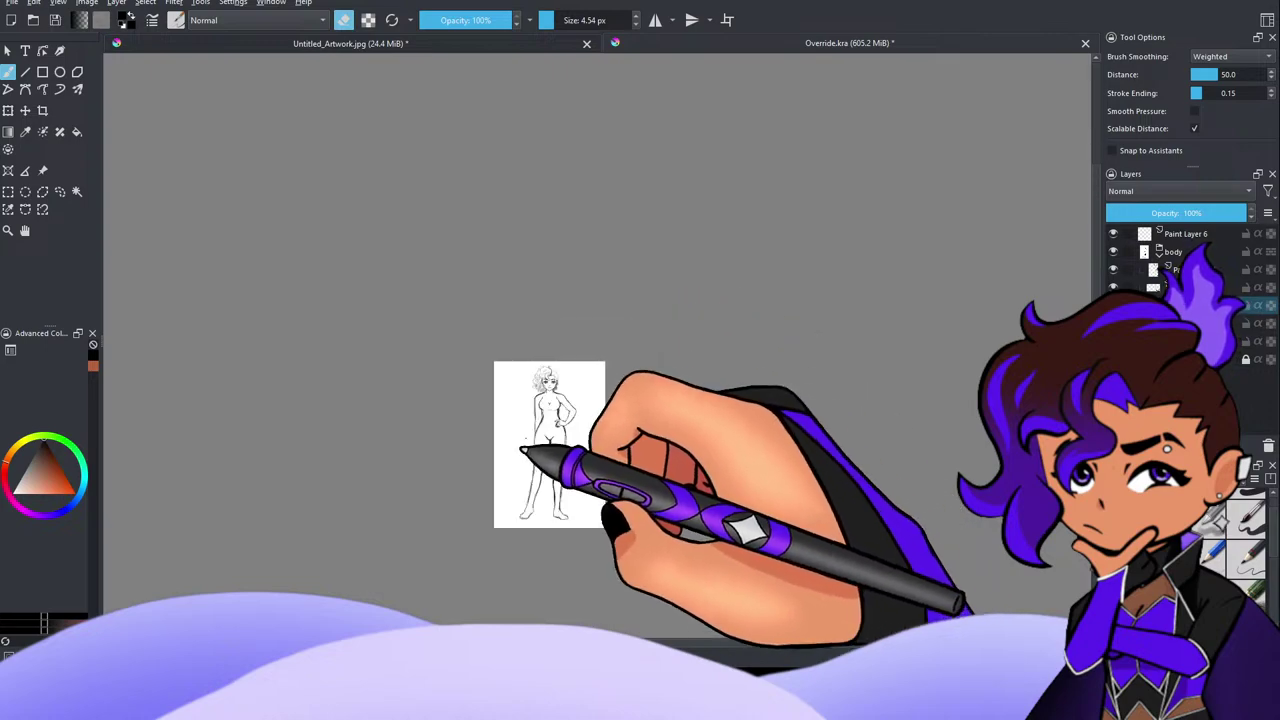
pyautogui.scroll(3, 516, 449)
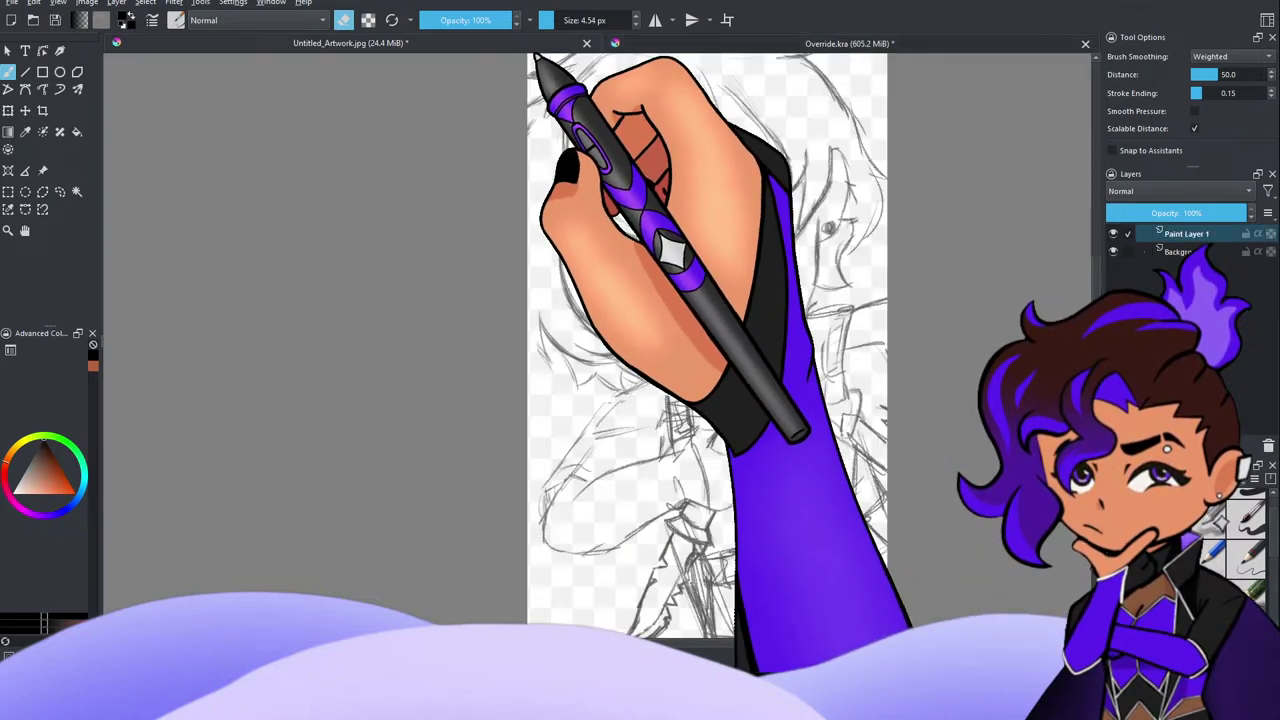
# Step: Examine the inked eye and eyebrow up close and against the whole character sketch
pyautogui.press('-')
pyautogui.press('-')
pyautogui.press('+')
pyautogui.press('+')
pyautogui.press('+')
pyautogui.scroll(-1, 830, 295)
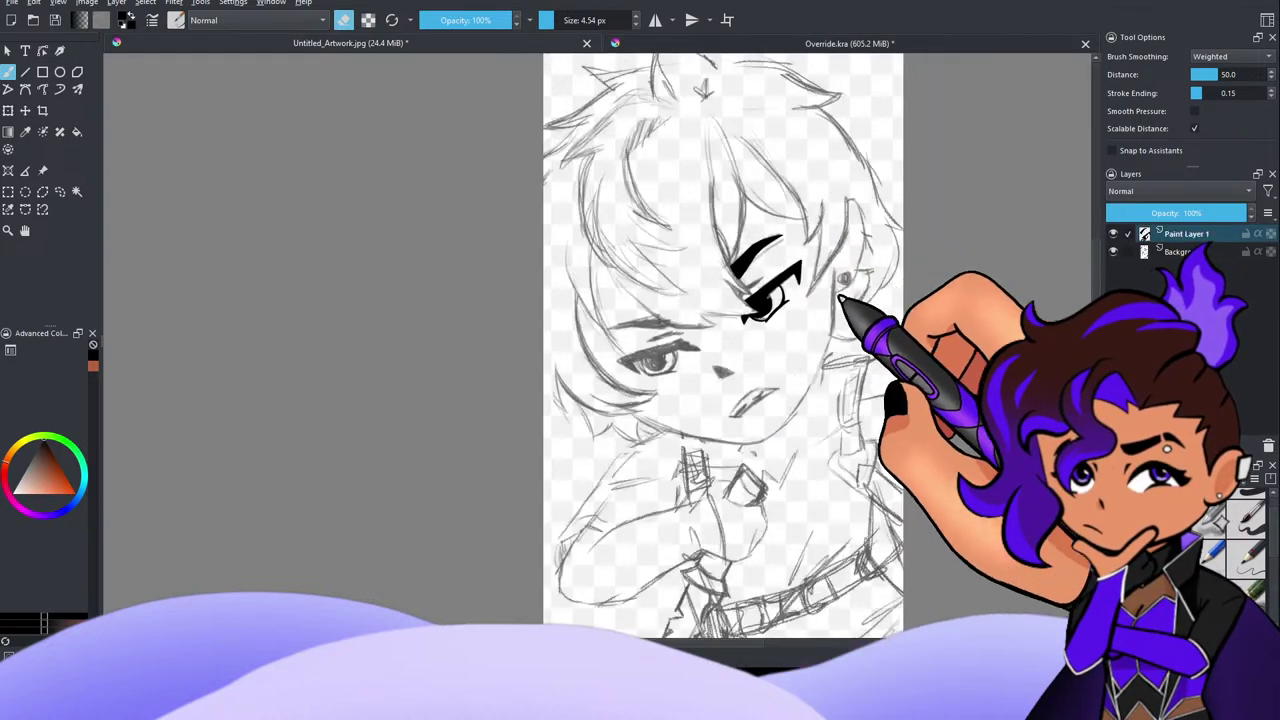
pyautogui.scroll(3, 830, 320)
pyautogui.scroll(-2, 746, 338)
pyautogui.scroll(2, 683, 349)
pyautogui.press('-')
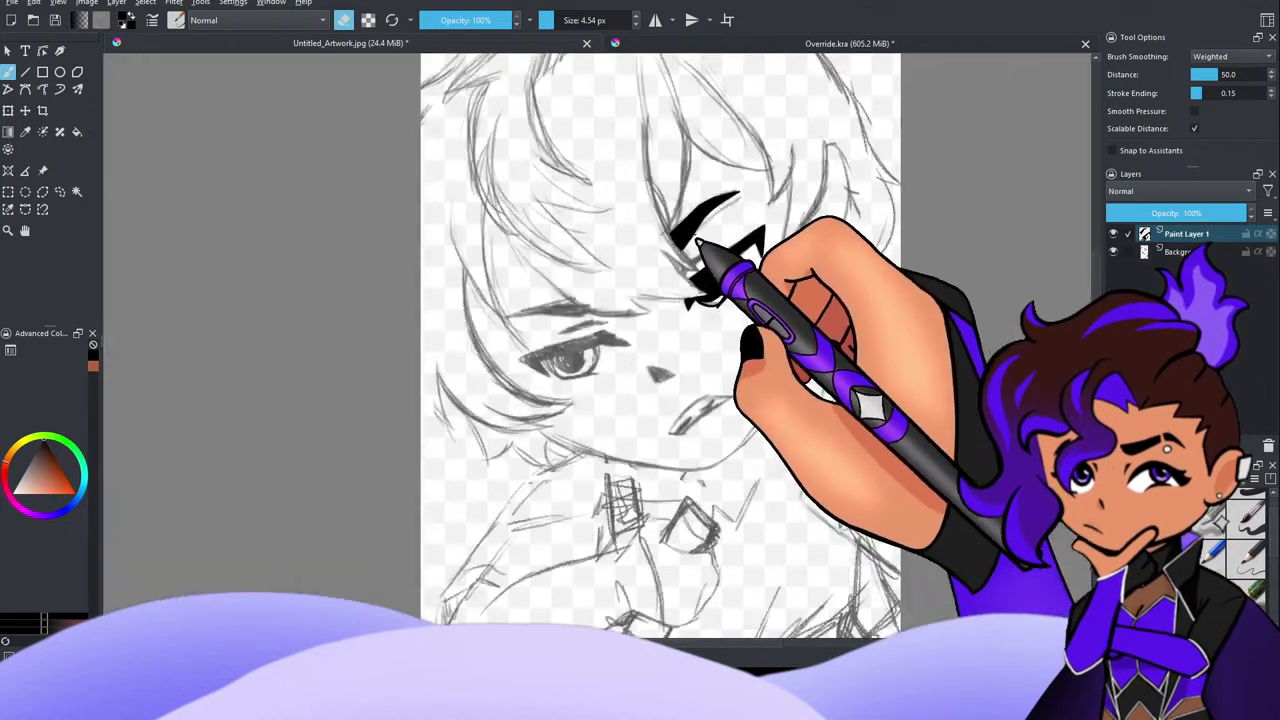
pyautogui.press('+')
pyautogui.press('+')
pyautogui.press('+')
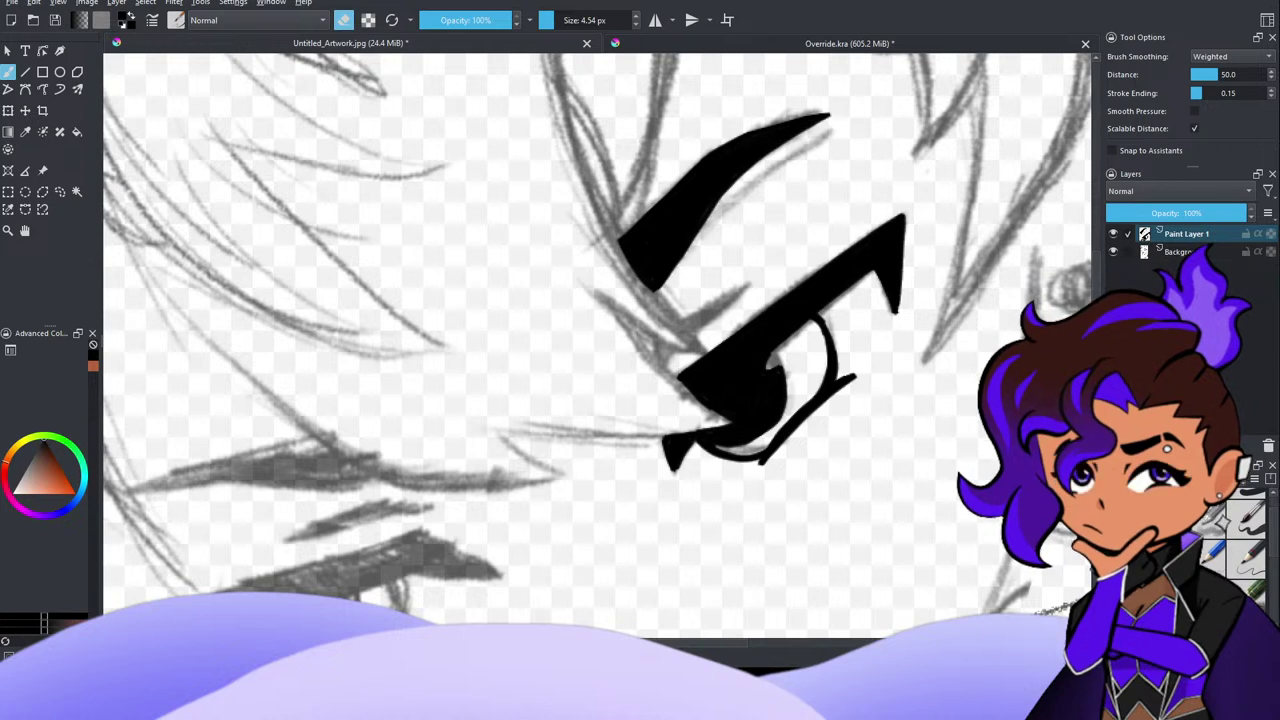
# Step: Browse the brush presets tagged Sketch, and switch the preset filter to All to look through the full collection
pyautogui.hotkey('alt', 'Tab')
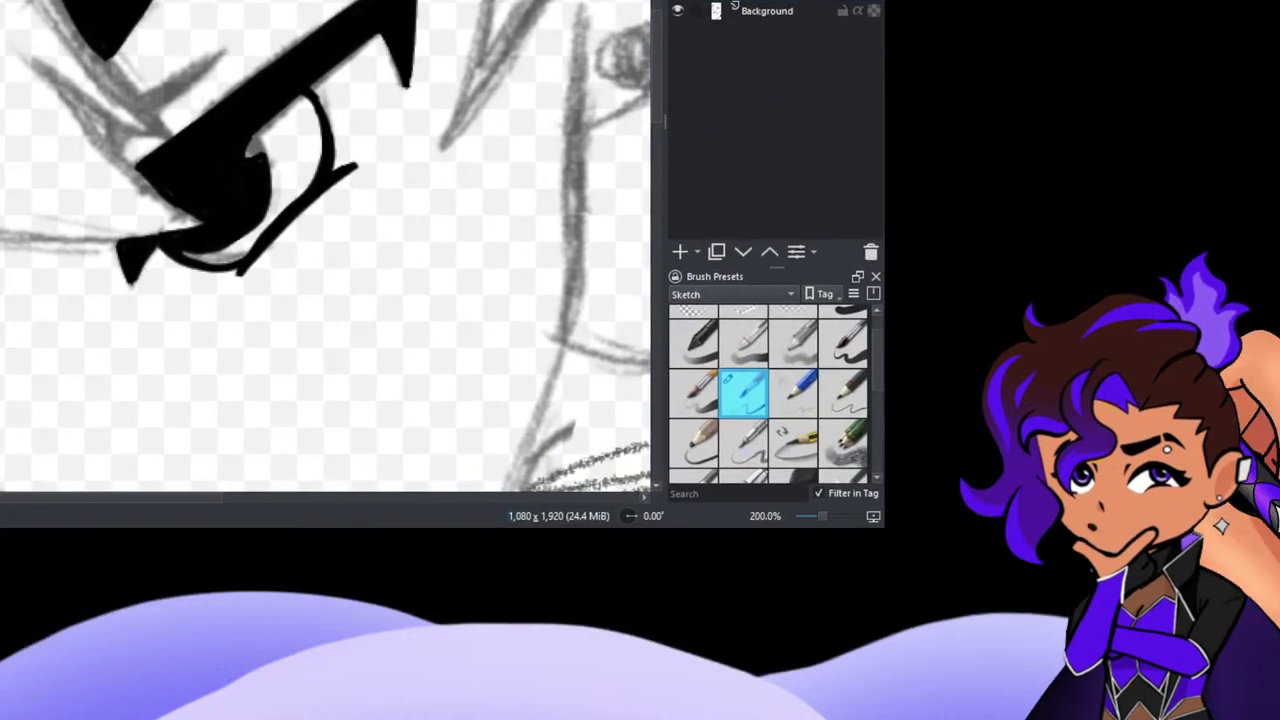
pyautogui.scroll(-3, 768, 394)
pyautogui.scroll(3, 768, 394)
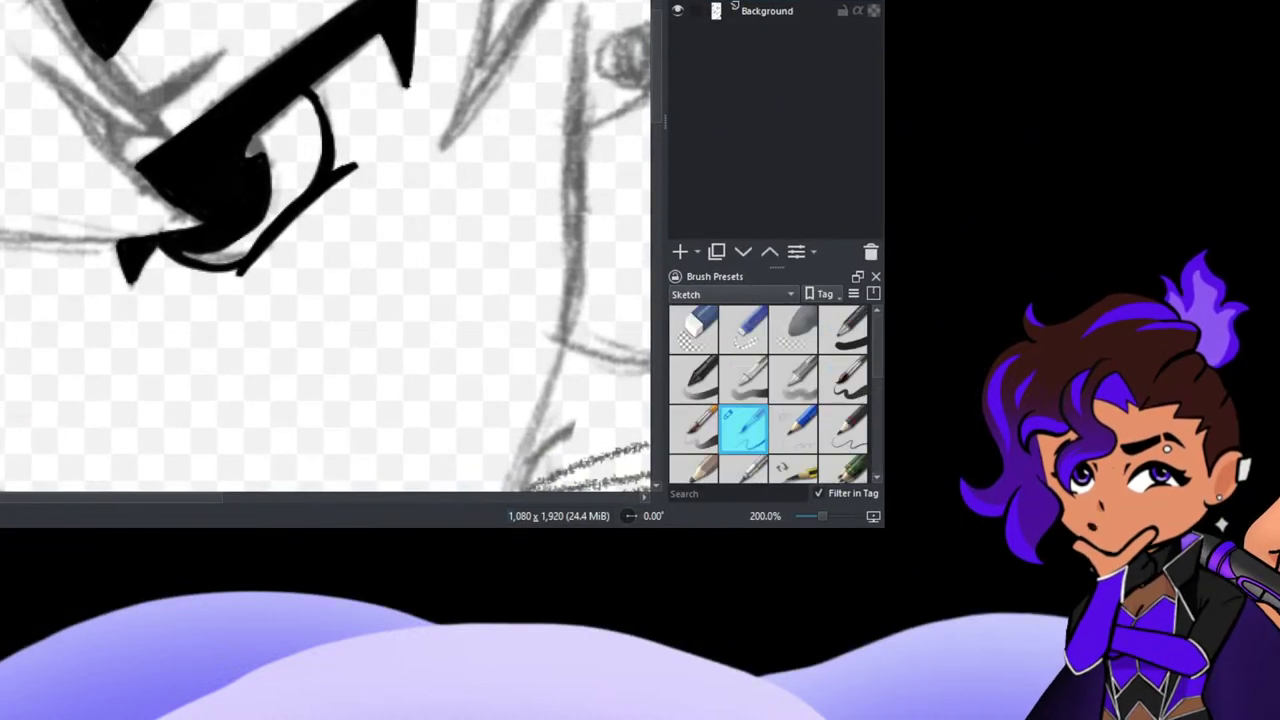
pyautogui.scroll(-2, 768, 394)
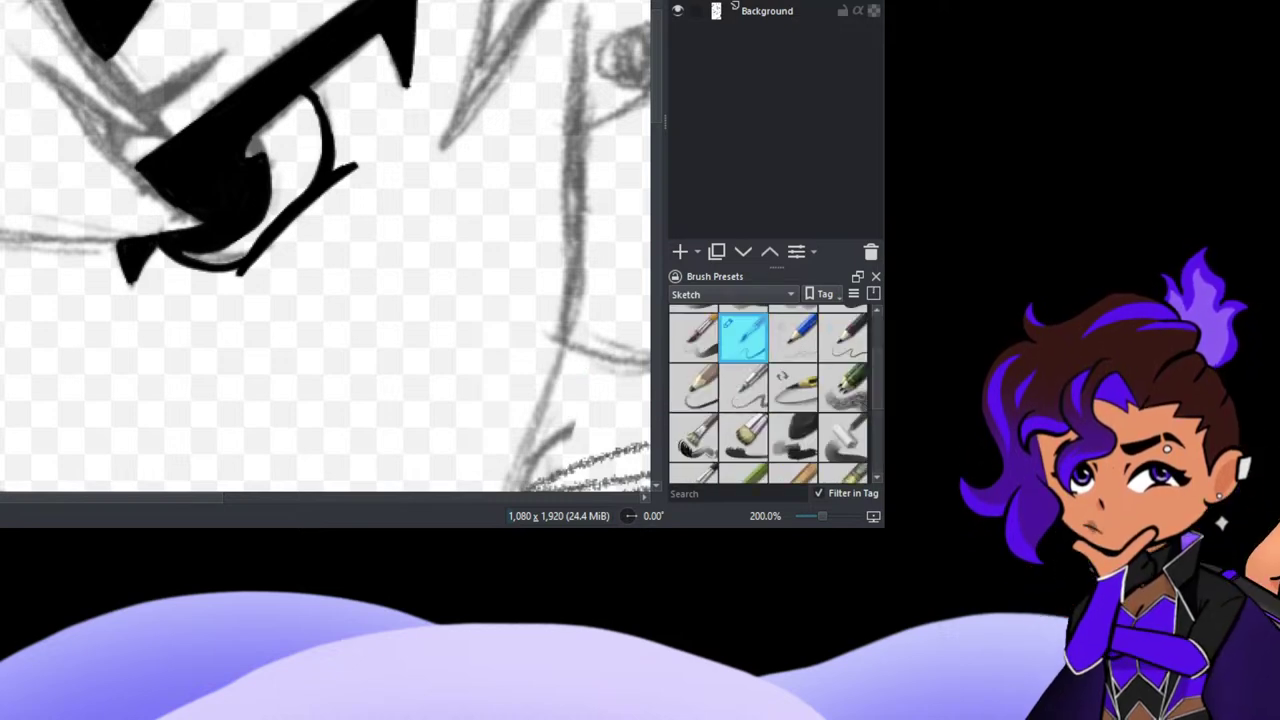
pyautogui.scroll(2, 768, 394)
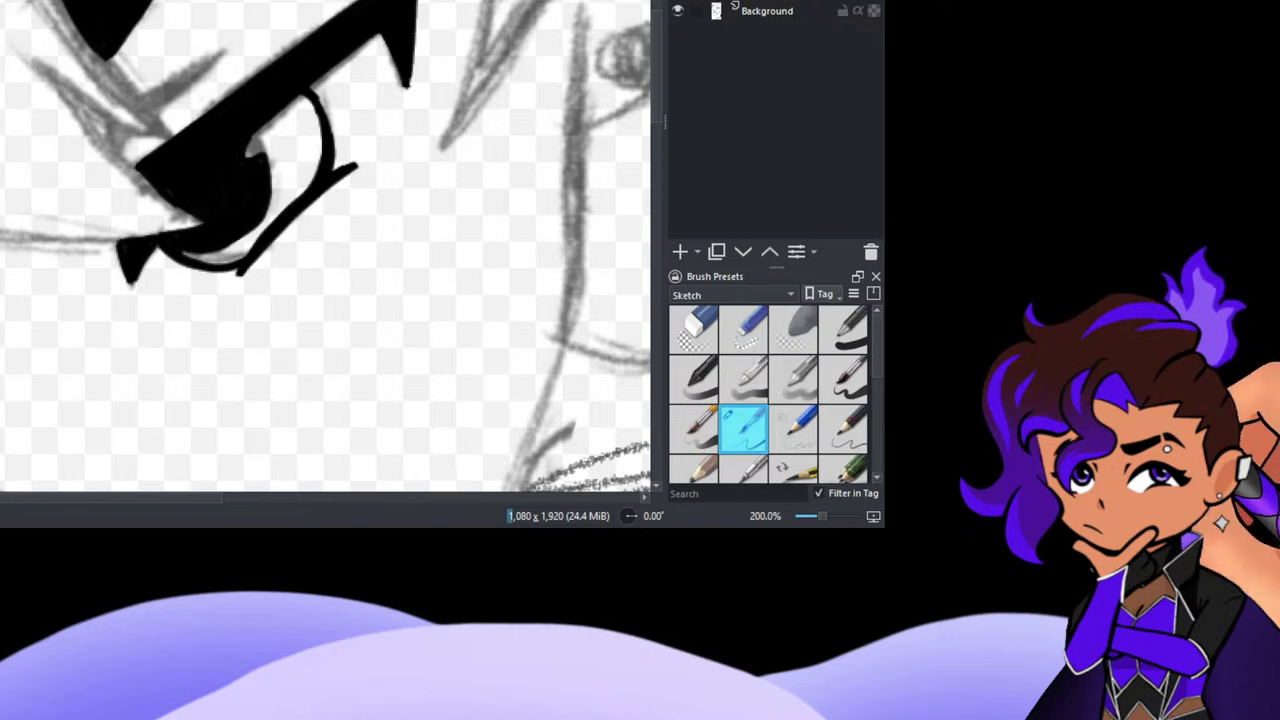
pyautogui.click(733, 294)
pyautogui.scroll(-12, 768, 394)
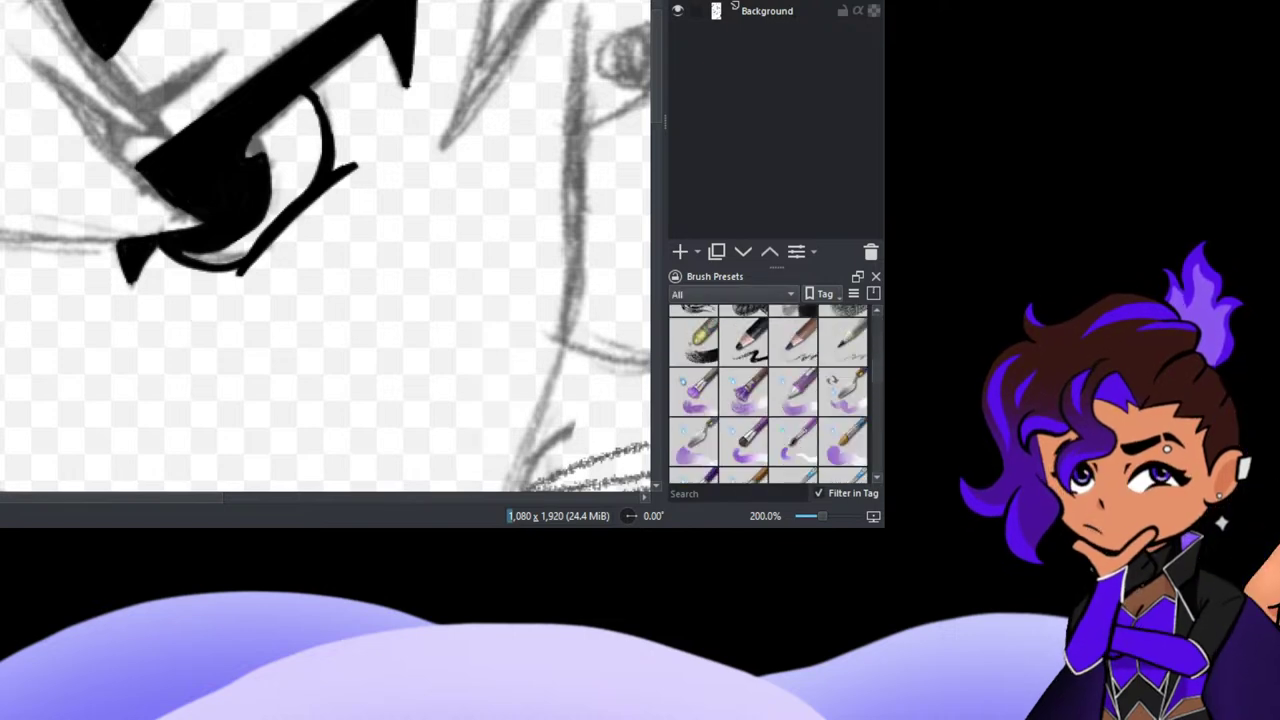
# Step: Try a scattered-dot brush preset from the full collection over the inked eye, and undo the test strokes
pyautogui.scroll(-2, 768, 394)
pyautogui.scroll(4, 768, 394)
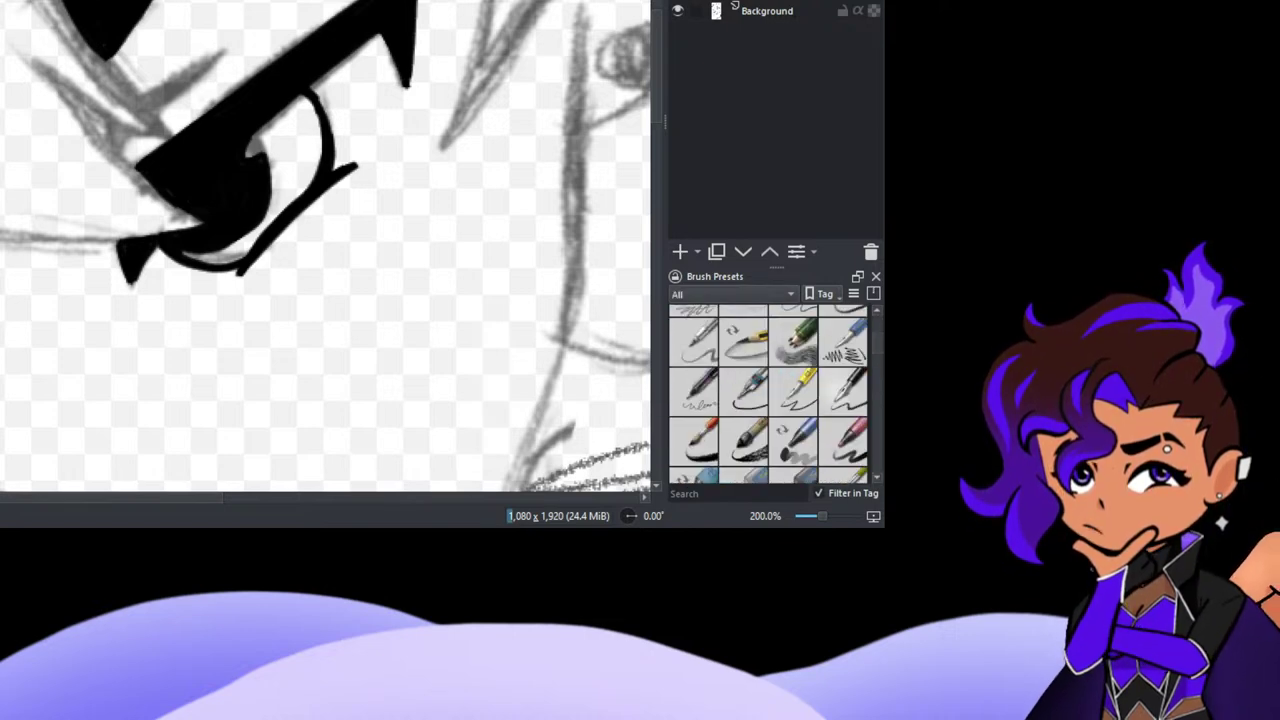
pyautogui.scroll(-6, 768, 394)
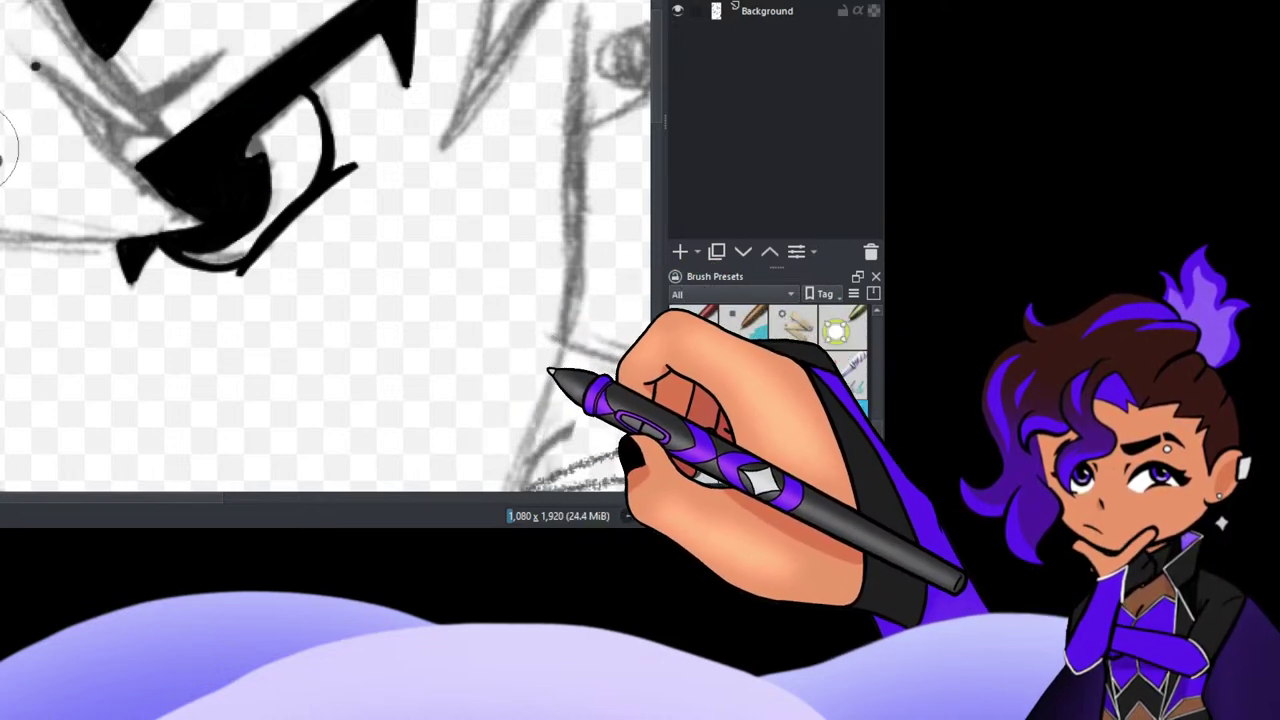
pyautogui.moveTo(10, 130)
pyautogui.mouseDown()
pyautogui.moveTo(100, 170)
pyautogui.moveTo(200, 177)
pyautogui.moveTo(175, 140)
pyautogui.moveTo(275, 285)
pyautogui.mouseUp()
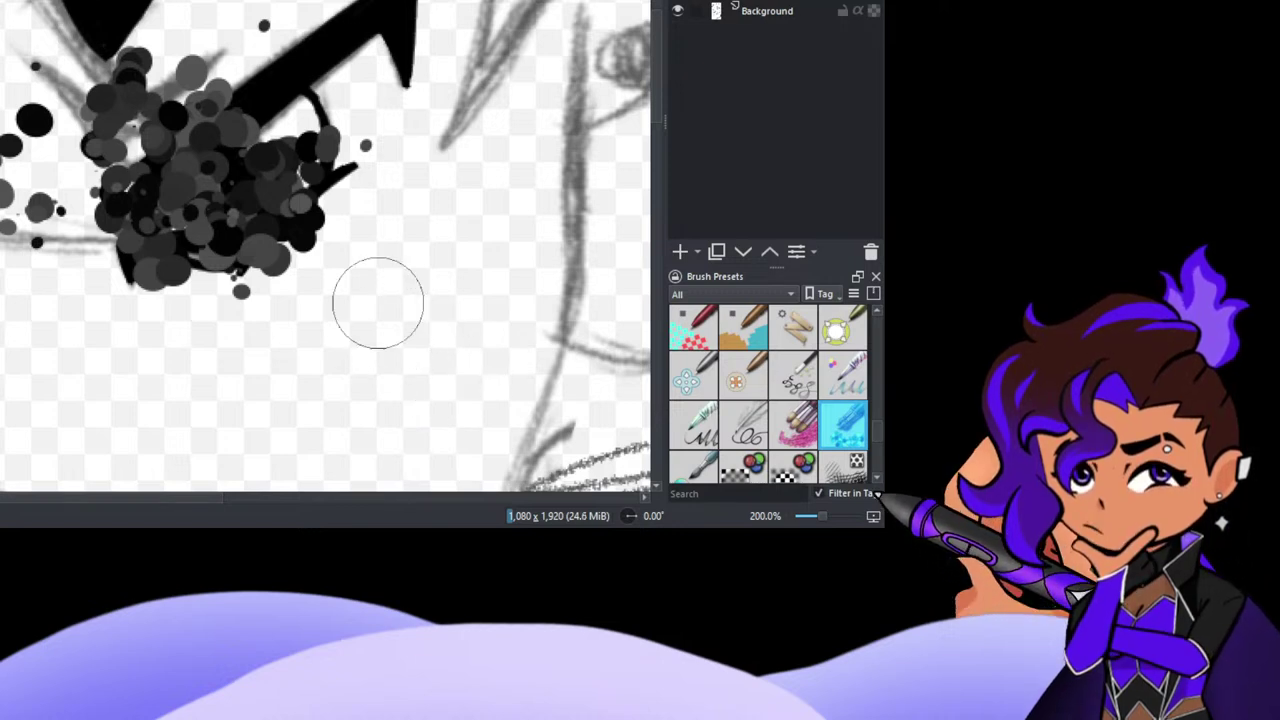
pyautogui.hotkey('ctrl', 'z')
pyautogui.hotkey('ctrl', 'z')
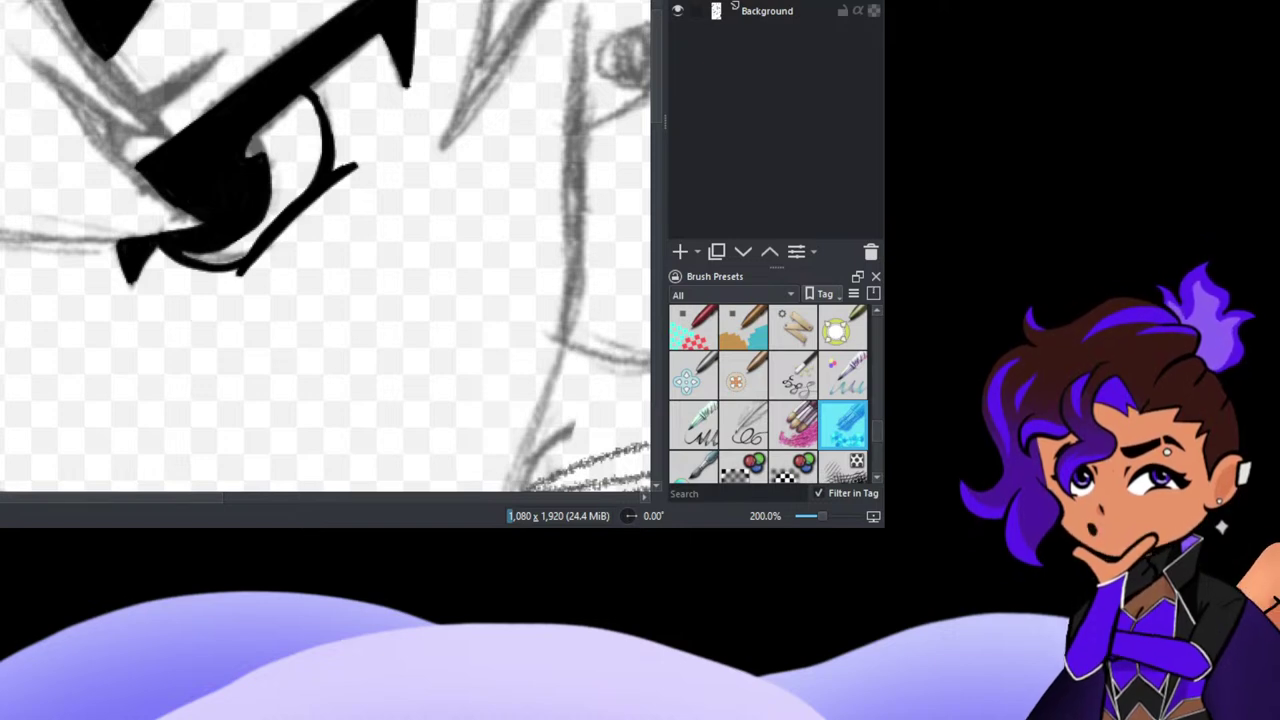
# Step: Filter the brush presets by the Sketch tag, test a dotted stroke across the inked eye, and undo it
pyautogui.click(733, 294)
pyautogui.moveTo(165, 104); pyautogui.dragTo(432, 212)
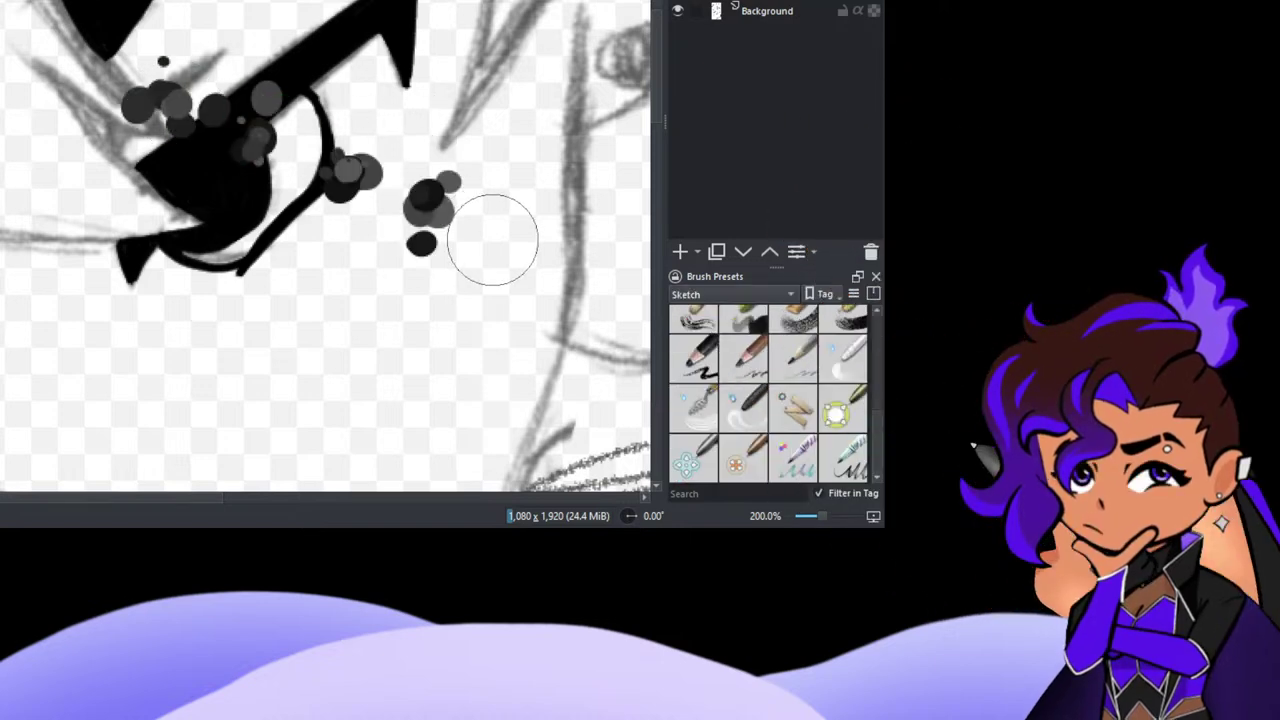
pyautogui.hotkey('ctrl', 'z')
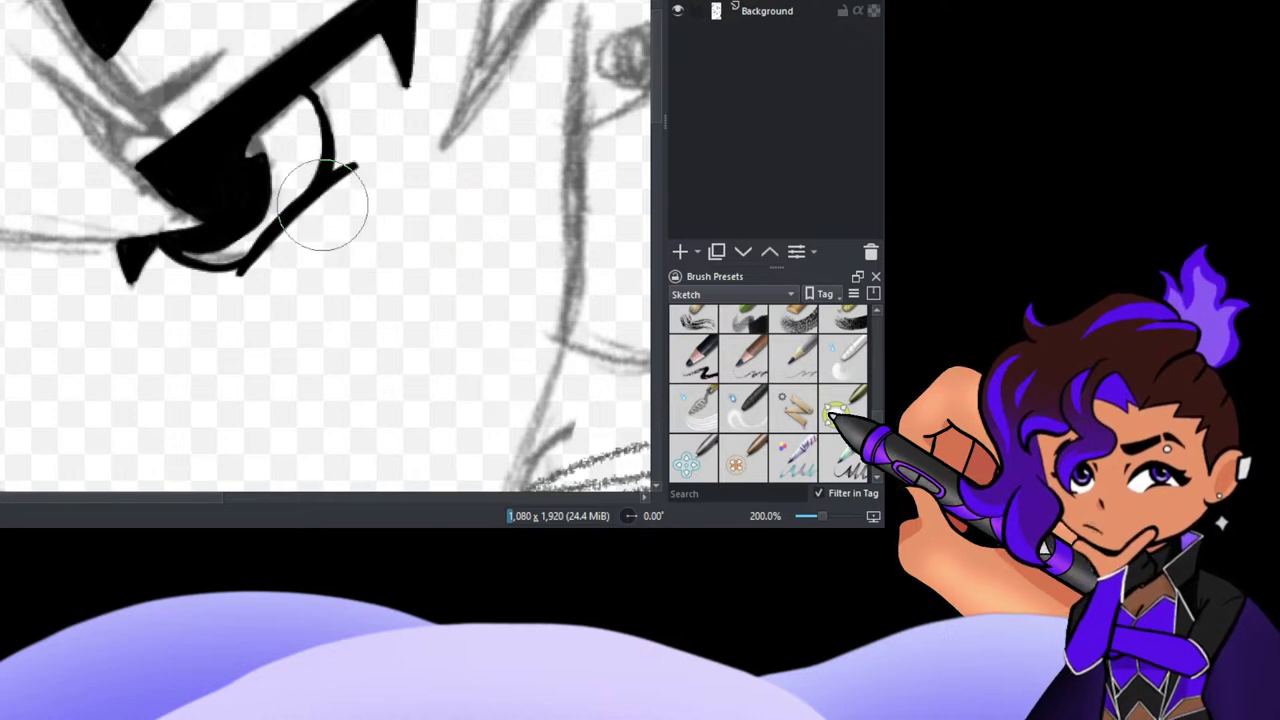
# Step: Switch to Override.kra to try a different brush preset, and return to the character sketch with the 4.54 px brush in eraser mode
pyautogui.hotkey('ctrl', 'Tab')
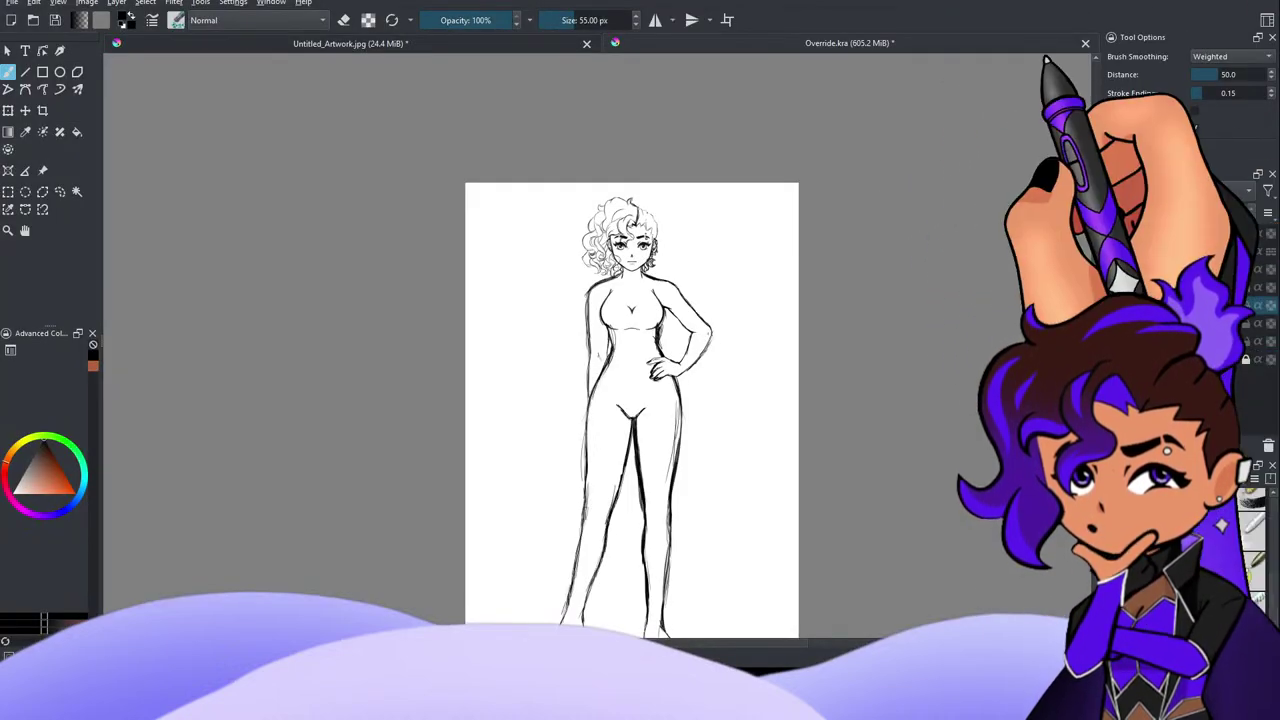
pyautogui.hotkey('alt', 'Tab')
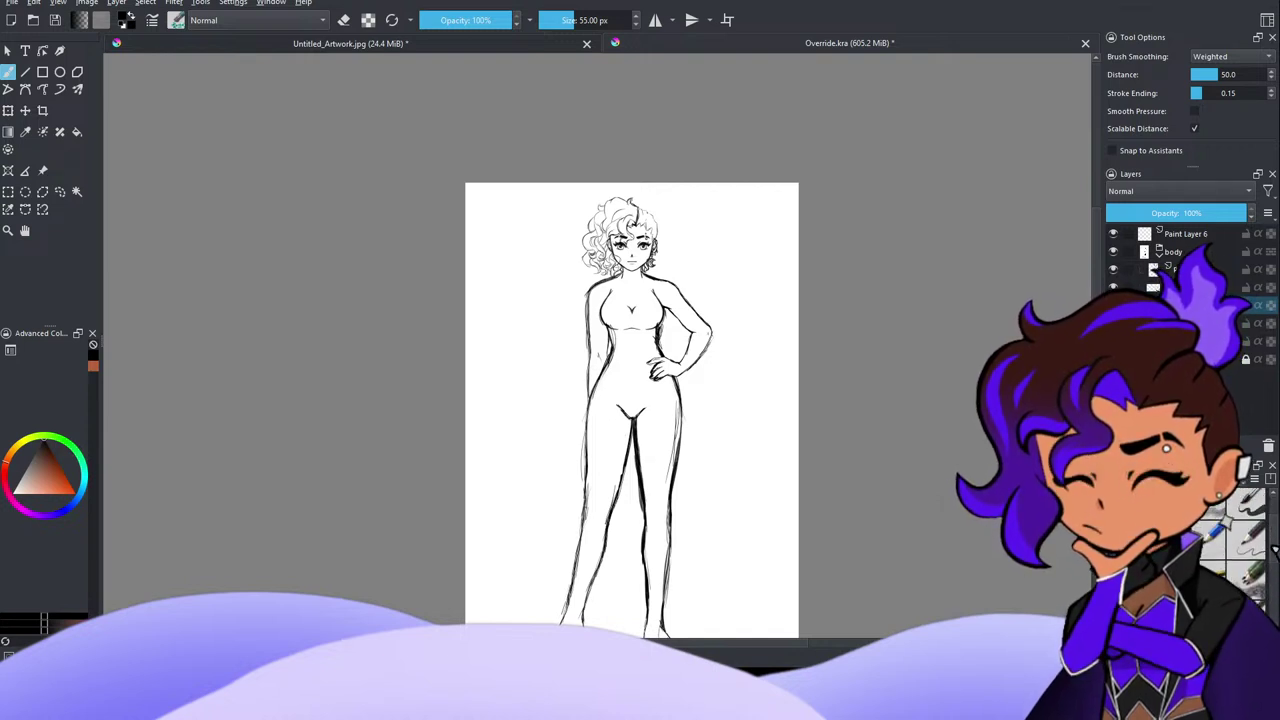
pyautogui.click(1242, 580)
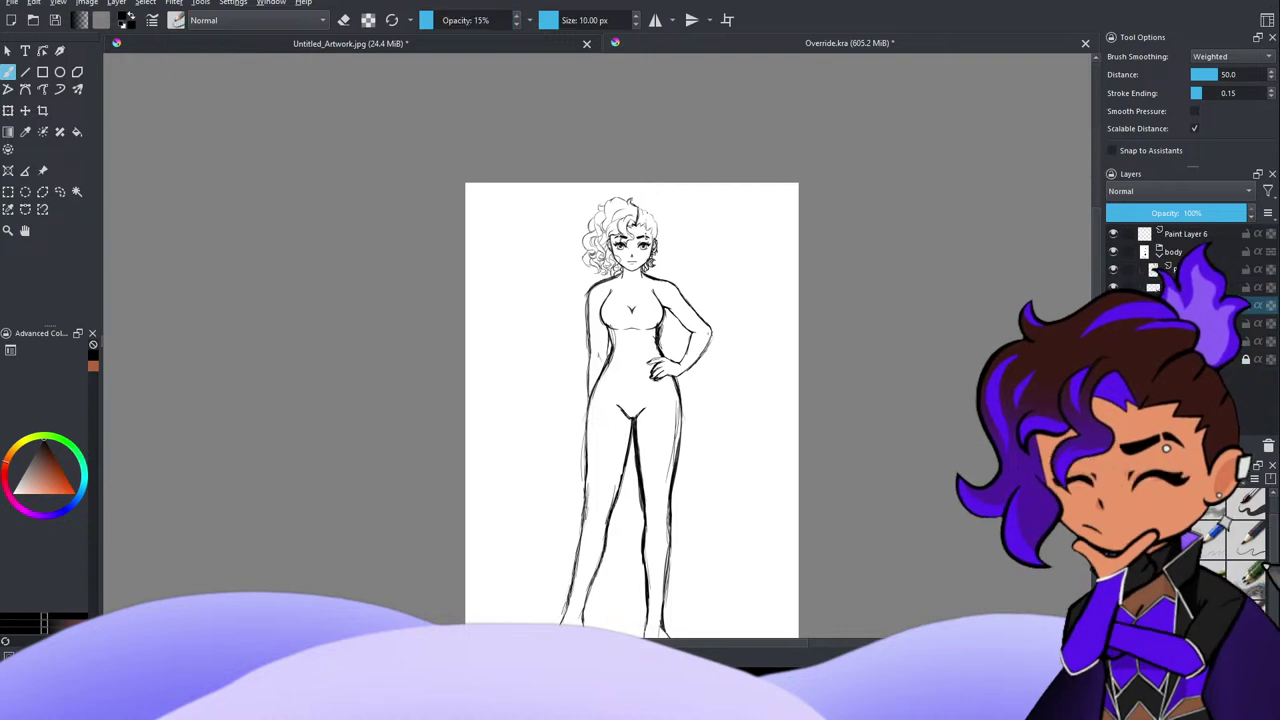
pyautogui.press('e')
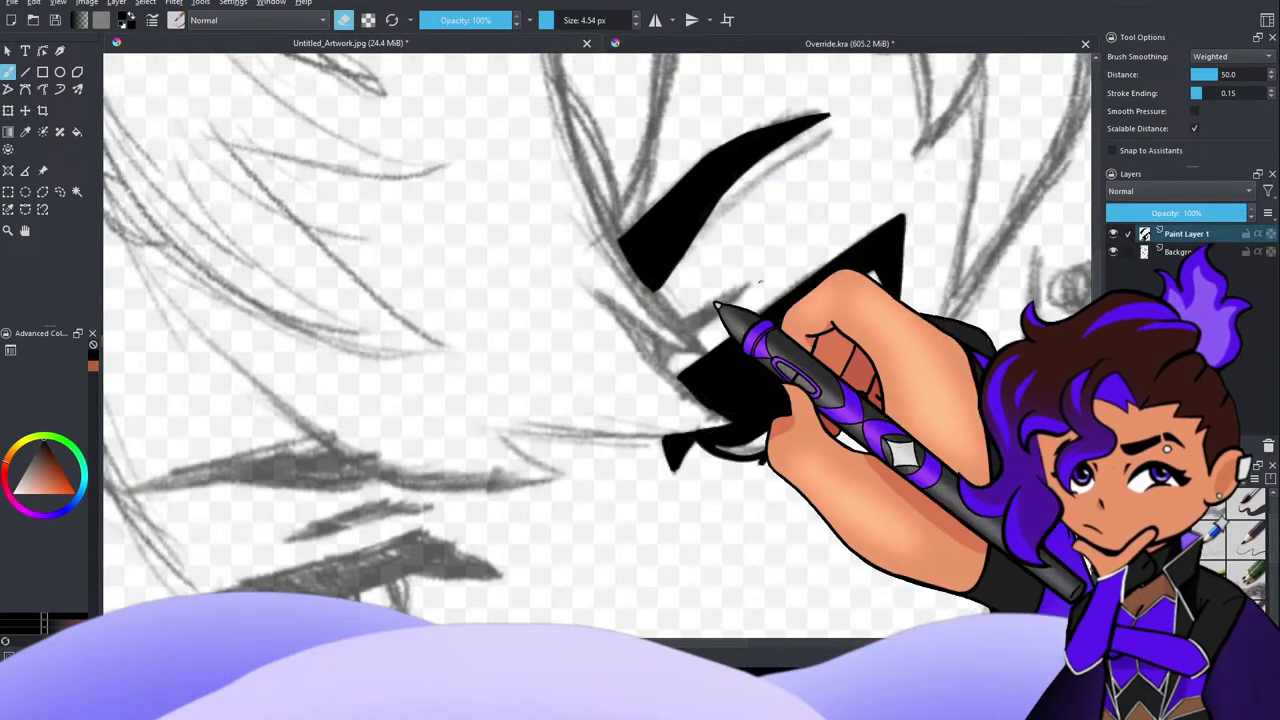
# Step: Examine the inked eye and eyebrow at several magnifications, comparing them with the uninked parts of the face
pyautogui.scroll(-2, 892, 387)
pyautogui.scroll(2, 850, 381)
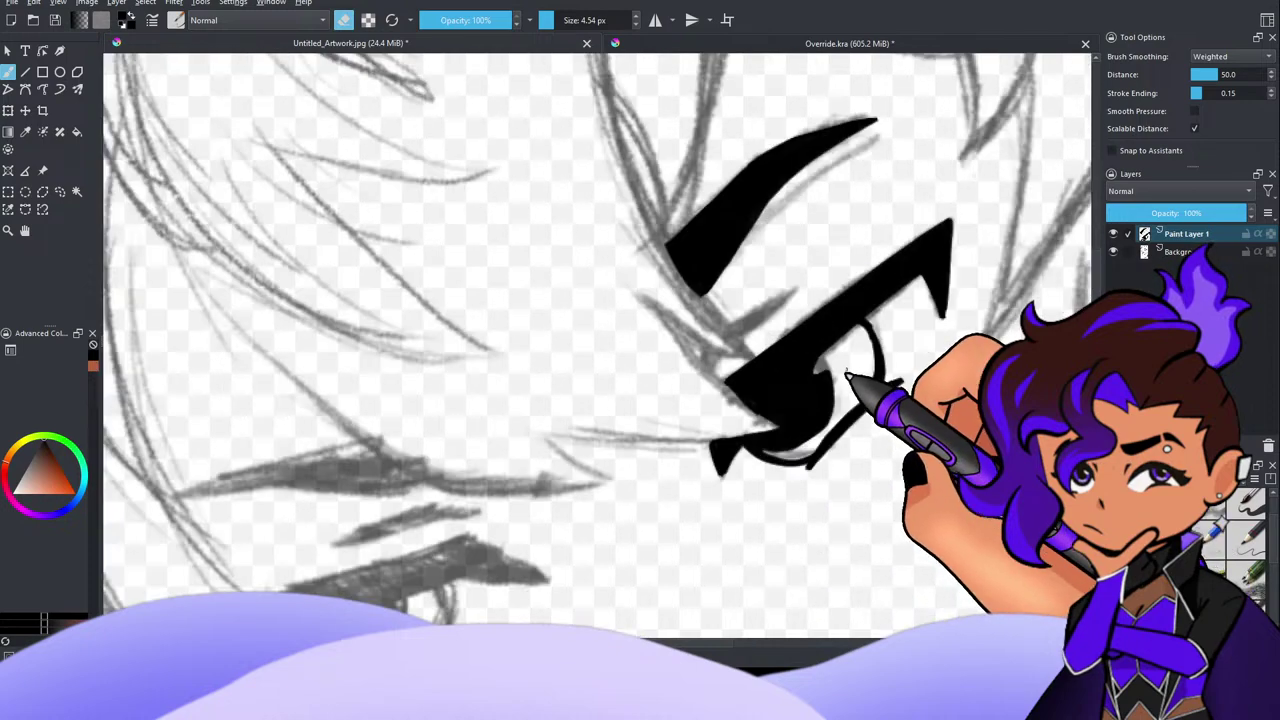
pyautogui.scroll(-5, 768, 336)
pyautogui.scroll(1, 882, 384)
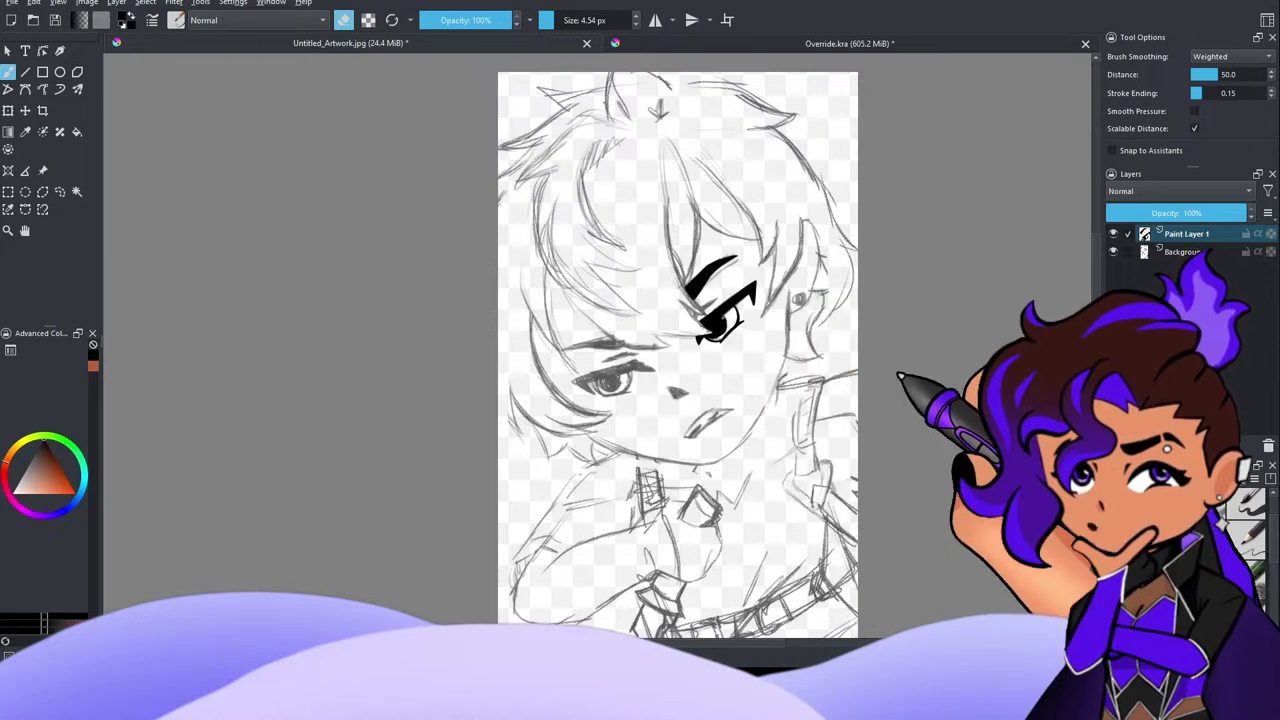
pyautogui.scroll(-2, 645, 370)
pyautogui.scroll(4, 698, 328)
pyautogui.scroll(-3, 696, 371)
pyautogui.scroll(3, 689, 418)
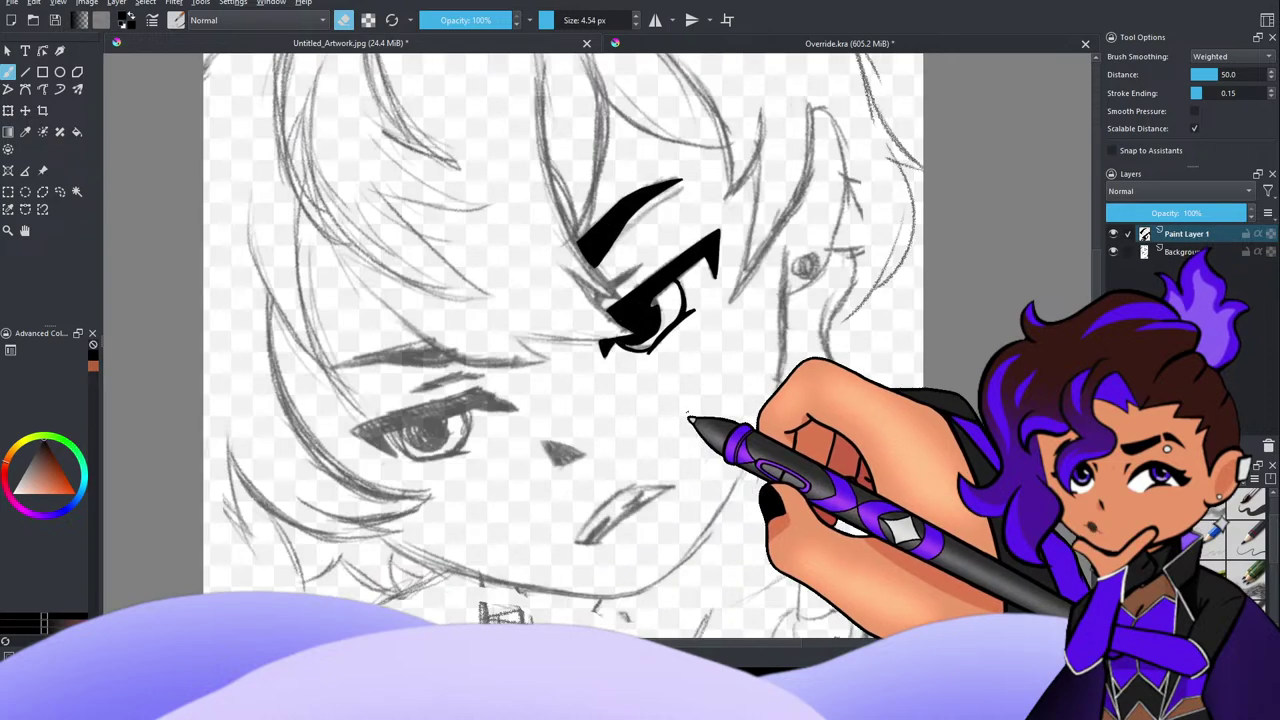
pyautogui.scroll(2, 689, 418)
pyautogui.scroll(-4, 694, 263)
pyautogui.scroll(4, 711, 151)
pyautogui.scroll(-3, 711, 300)
pyautogui.scroll(2, 697, 323)
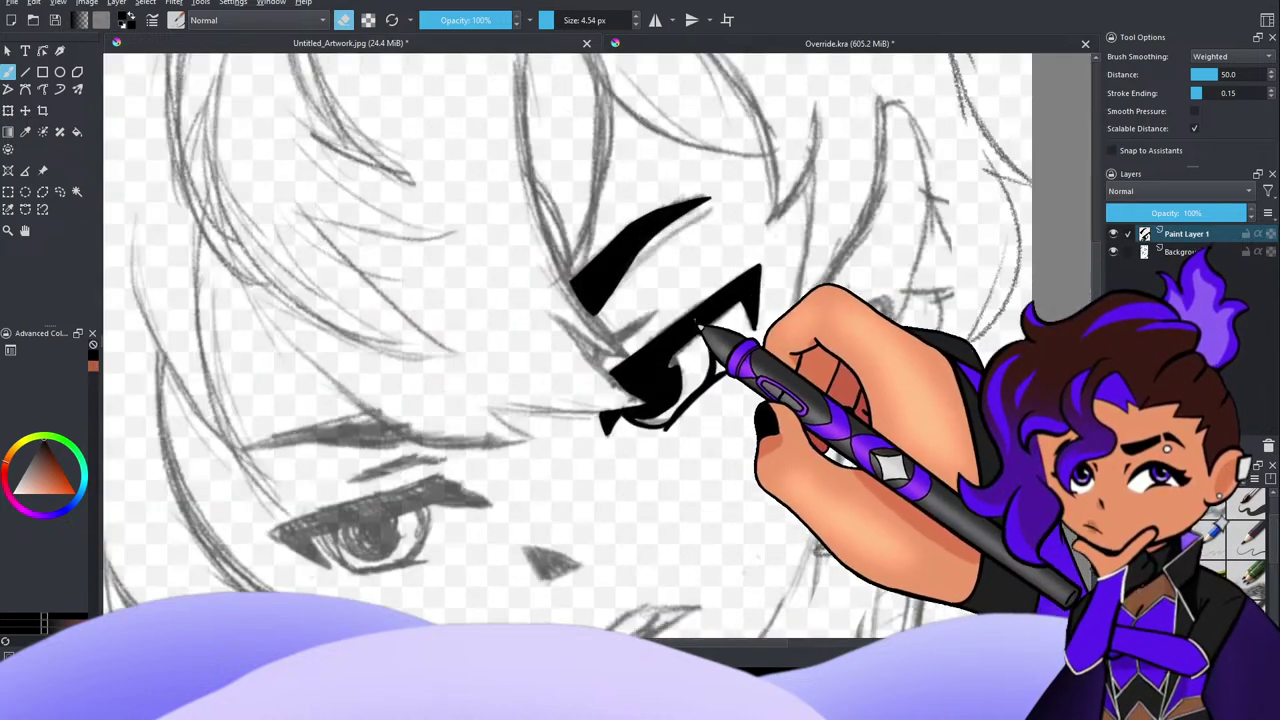
# Step: Ink the eyelid crease above the eye's inner corner as a thickening curved line, following the sketch
pyautogui.scroll(1, 696, 322)
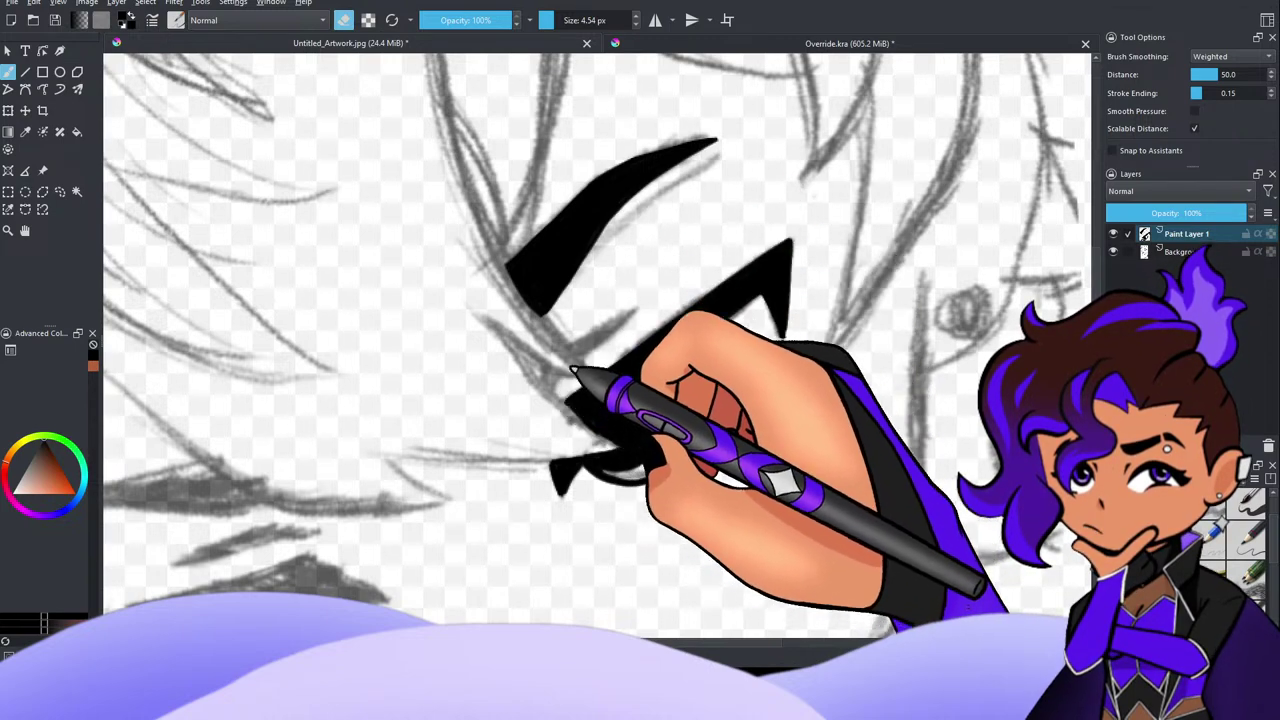
pyautogui.moveTo(553, 403); pyautogui.dragTo(614, 350)
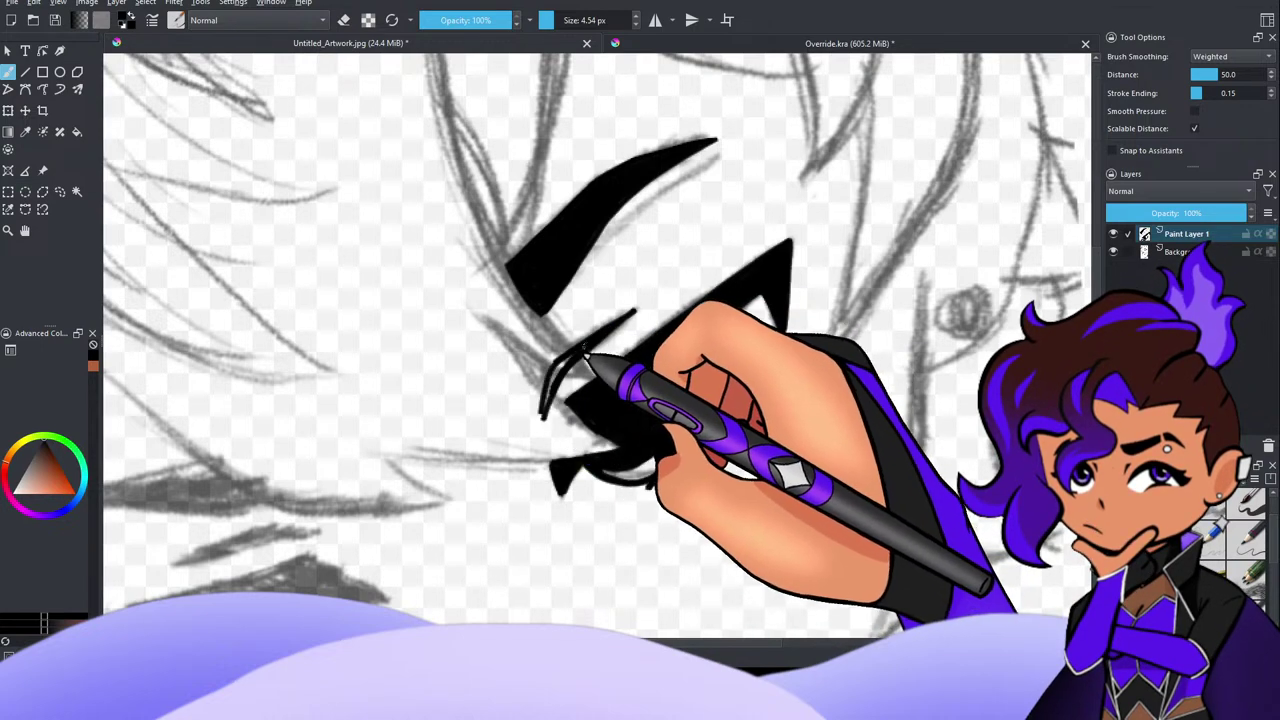
pyautogui.moveTo(550, 390); pyautogui.dragTo(543, 422)
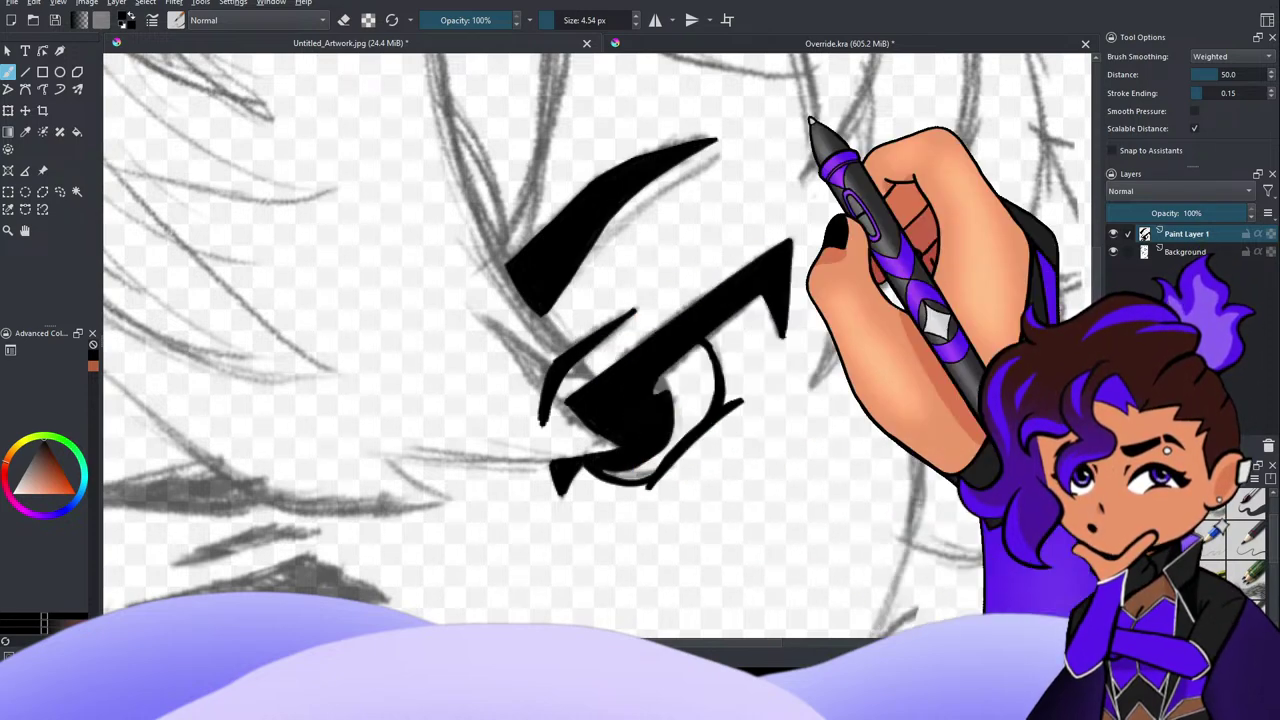
# Step: Extend the lower end of the inked eyelid crease, and taper its tip to a point using eraser mode
pyautogui.scroll(-6, 716, 325)
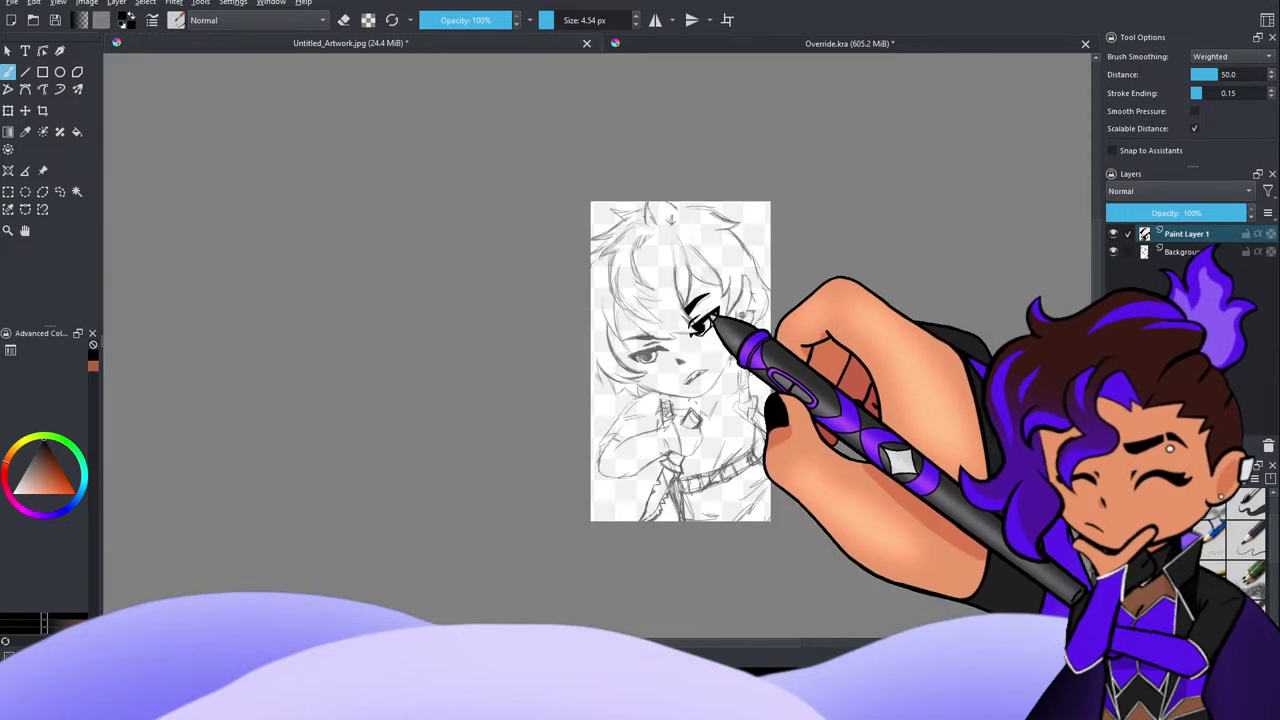
pyautogui.scroll(6, 690, 309)
pyautogui.scroll(3, 637, 425)
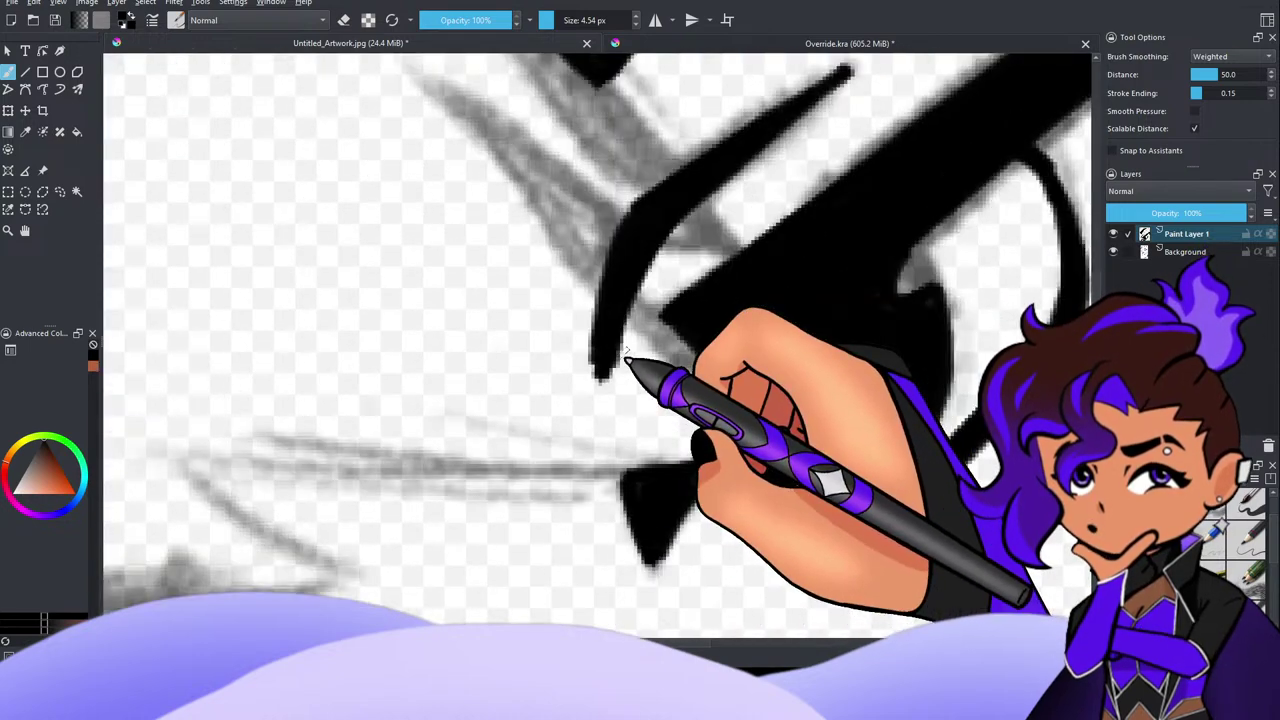
pyautogui.moveTo(598, 349)
pyautogui.mouseDown()
pyautogui.moveTo(599, 400)
pyautogui.moveTo(608, 371)
pyautogui.mouseUp()
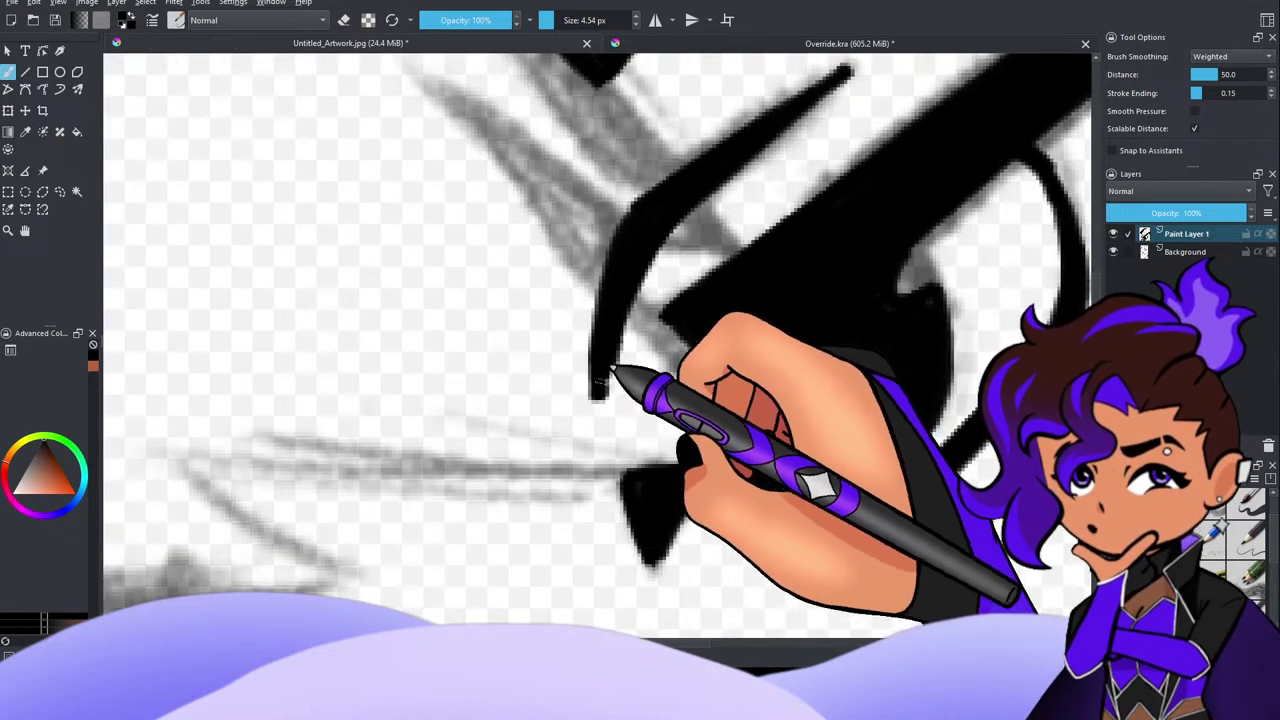
pyautogui.click(343, 20)
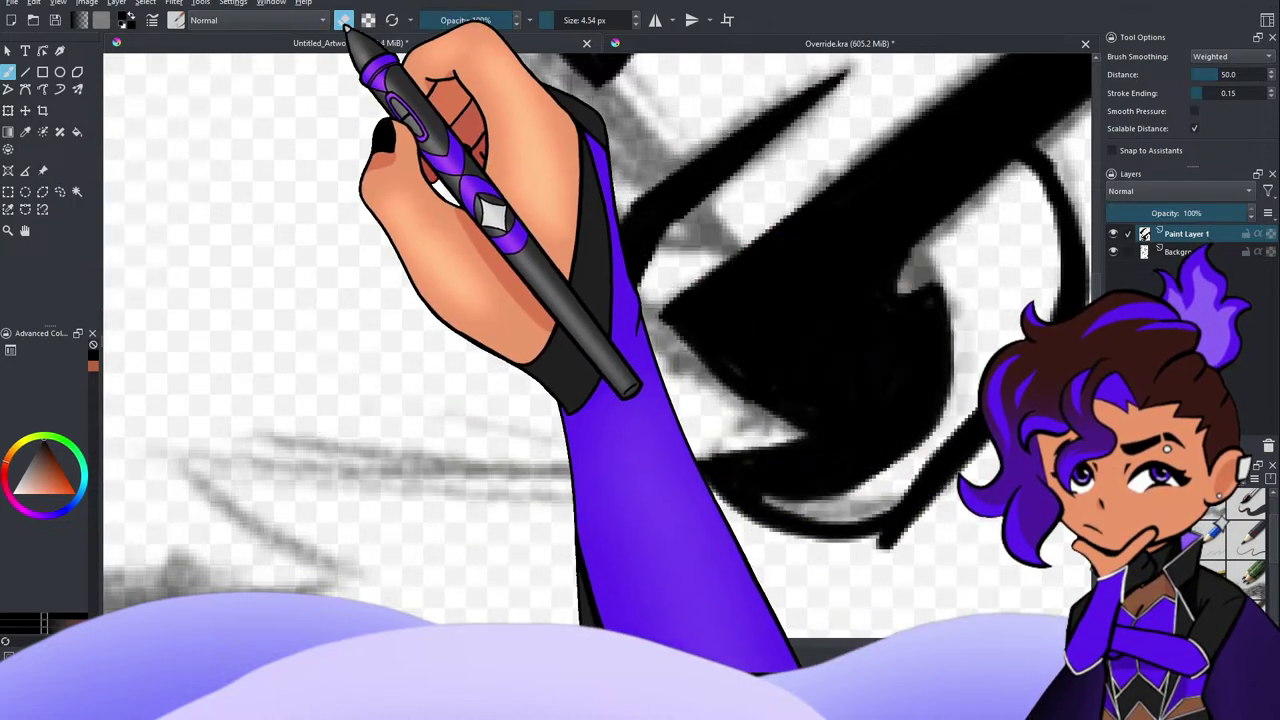
pyautogui.click(344, 24)
pyautogui.click(344, 24)
pyautogui.click(344, 24)
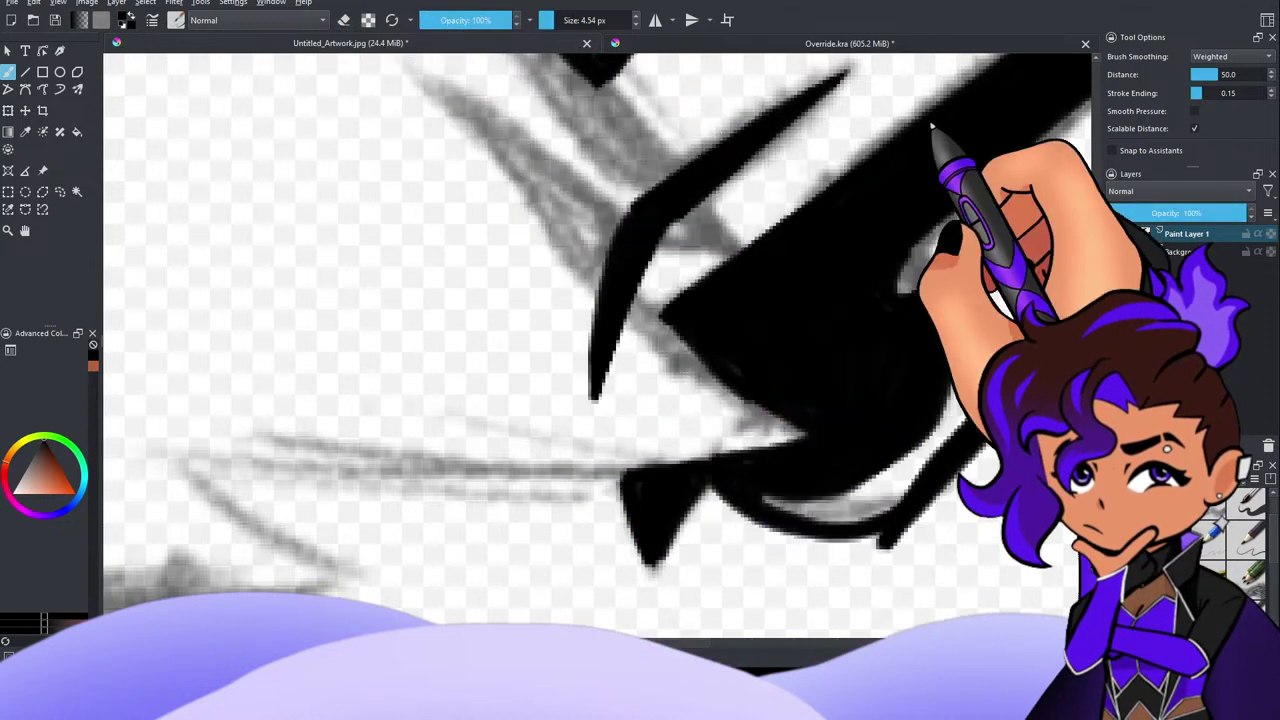
# Step: Try erasing strokes across the eyelid crease and the black iris with eraser mode on, and undo them
pyautogui.press('e')
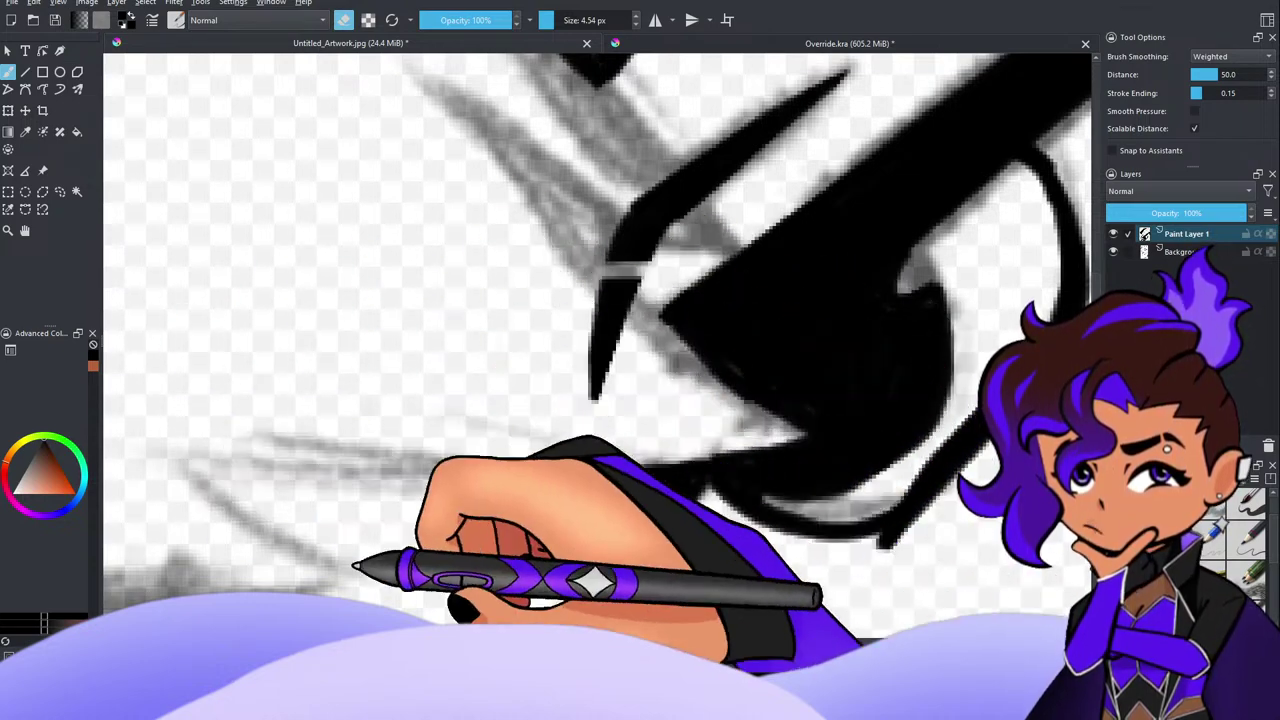
pyautogui.moveTo(716, 276); pyautogui.dragTo(756, 298)
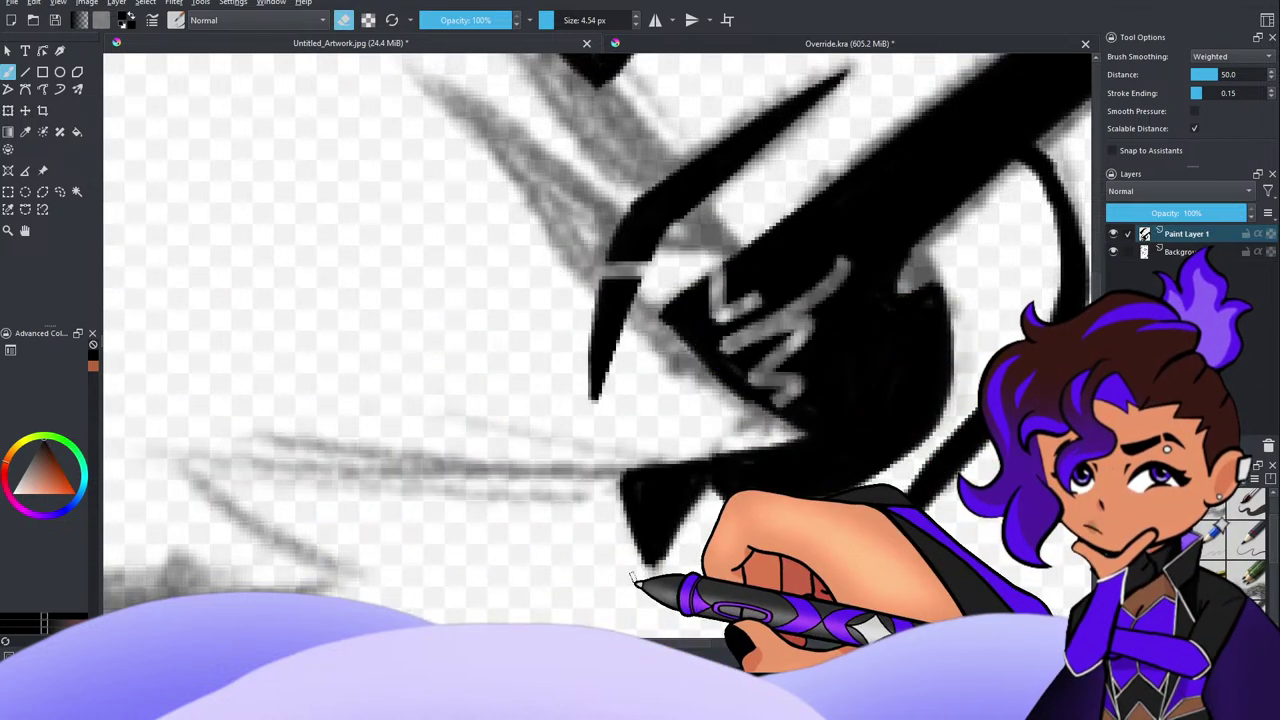
pyautogui.hotkey('ctrl', 'z')
pyautogui.hotkey('ctrl', 'z')
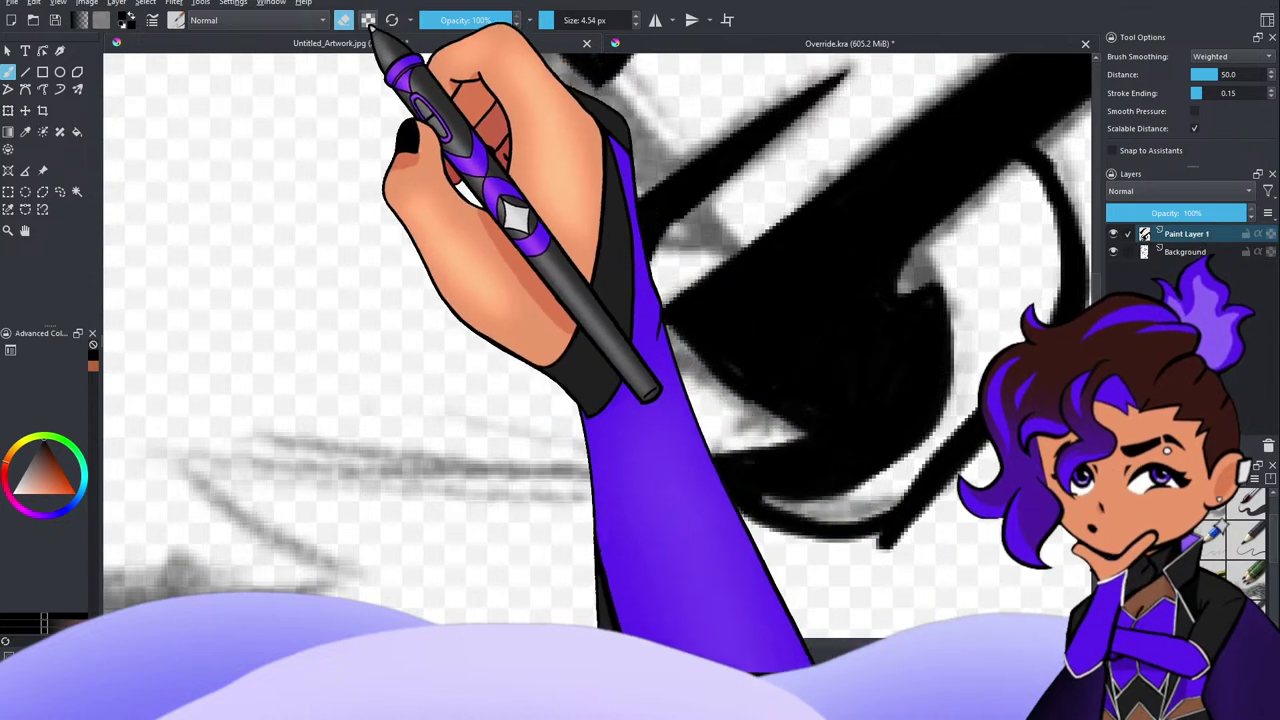
# Step: Switch the brush back to painting and ink over the black inner edge of the eye
pyautogui.click(343, 20)
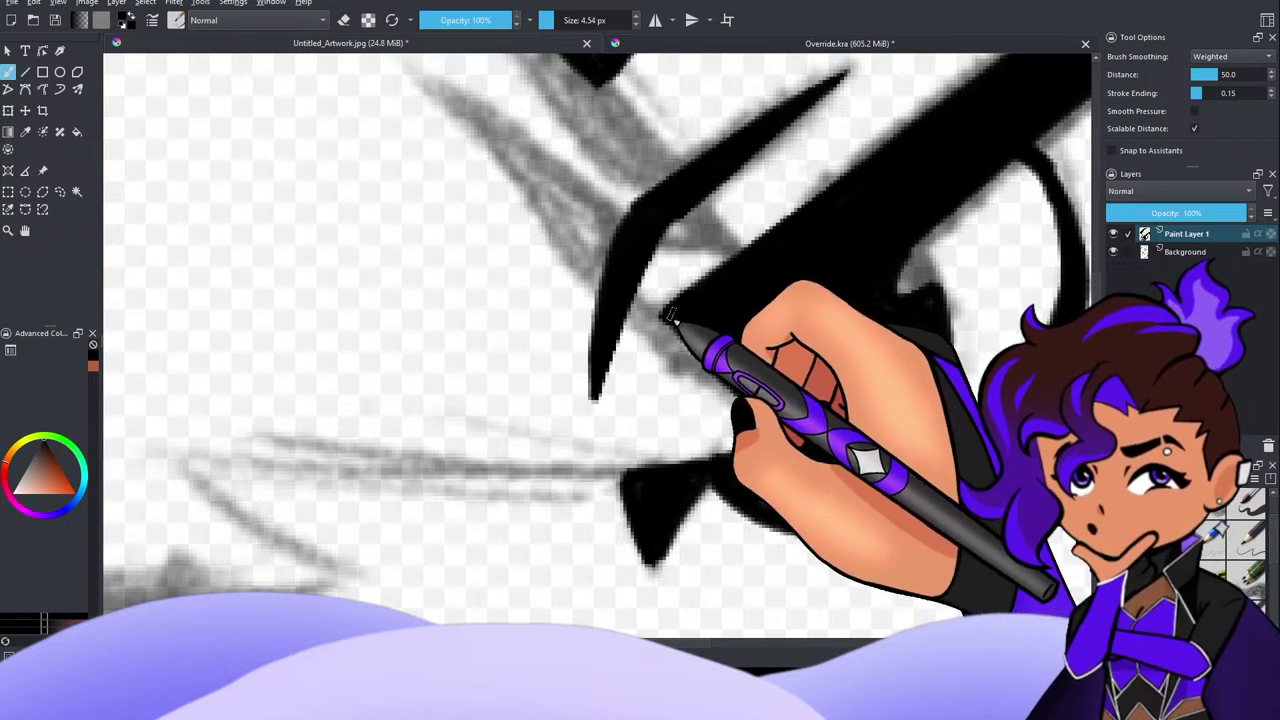
pyautogui.moveTo(668, 318)
pyautogui.mouseDown()
pyautogui.moveTo(795, 402)
pyautogui.moveTo(780, 415)
pyautogui.mouseUp()
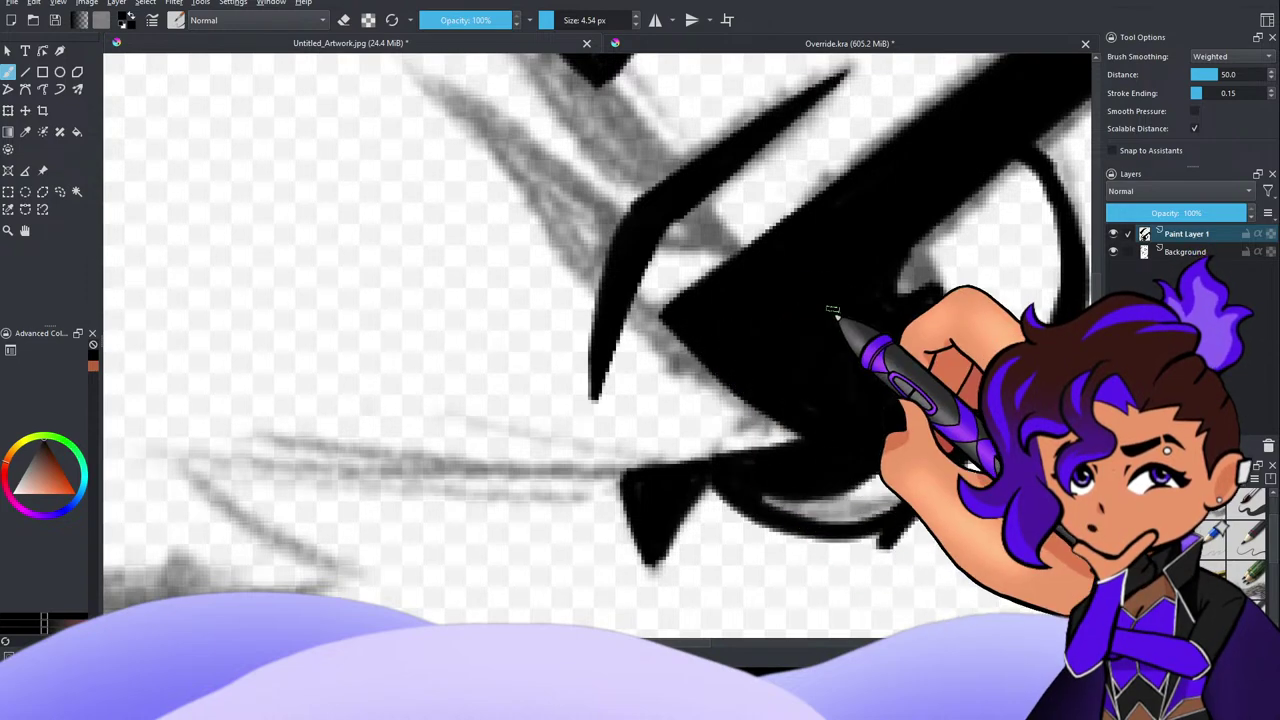
# Step: Try erasing a small patch inside the black eye area, undo it, and return the brush to painting
pyautogui.click(343, 20)
pyautogui.moveTo(765, 294)
pyautogui.mouseDown()
pyautogui.moveTo(772, 312)
pyautogui.moveTo(805, 314)
pyautogui.mouseUp()
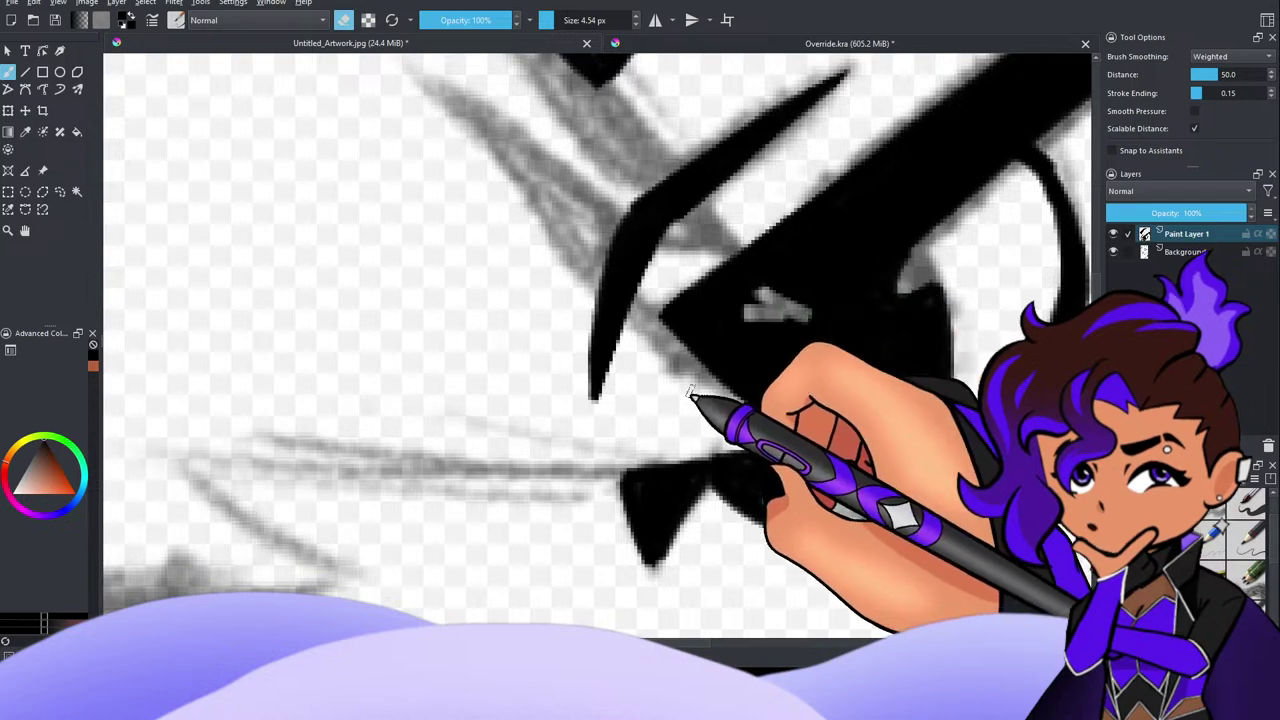
pyautogui.hotkey('ctrl', 'z')
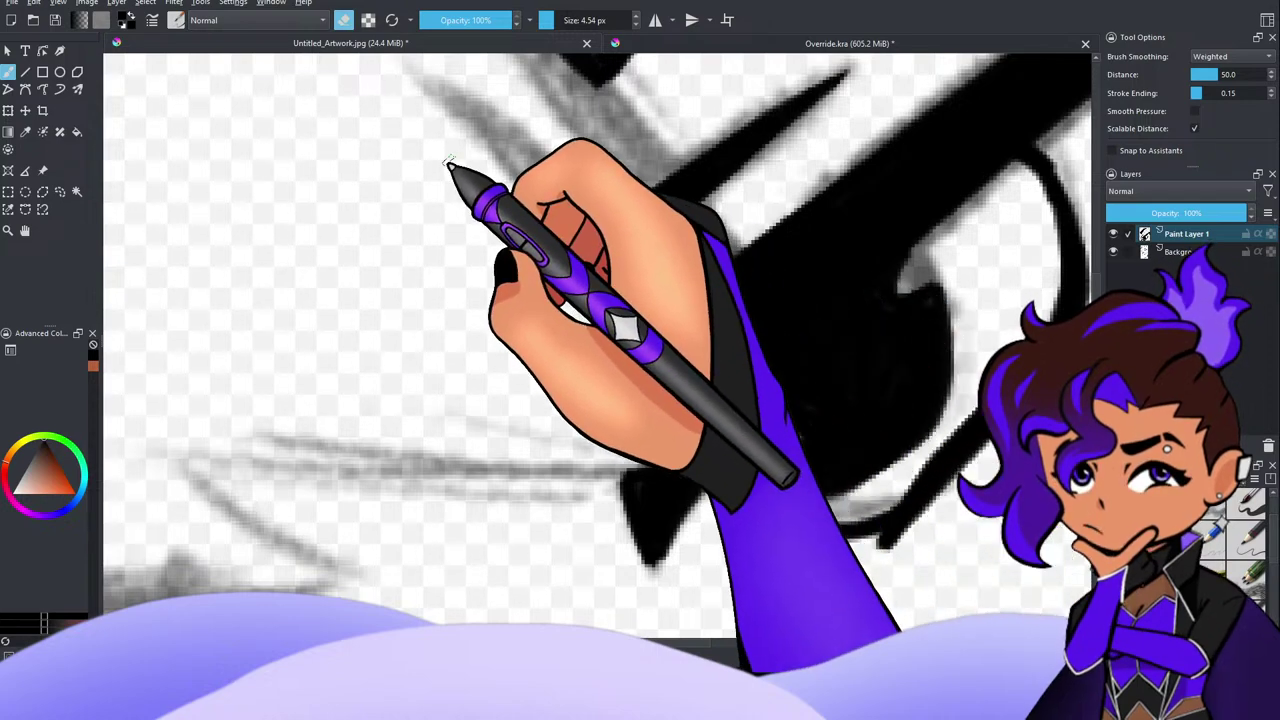
pyautogui.click(343, 20)
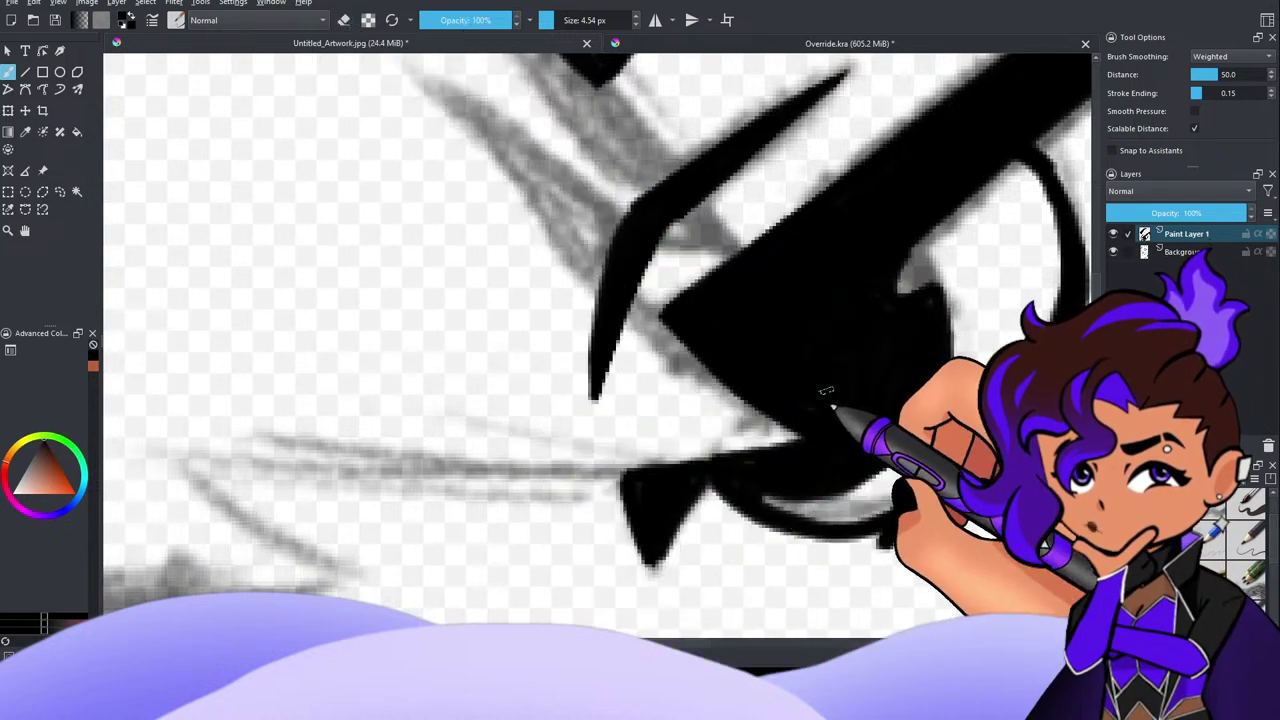
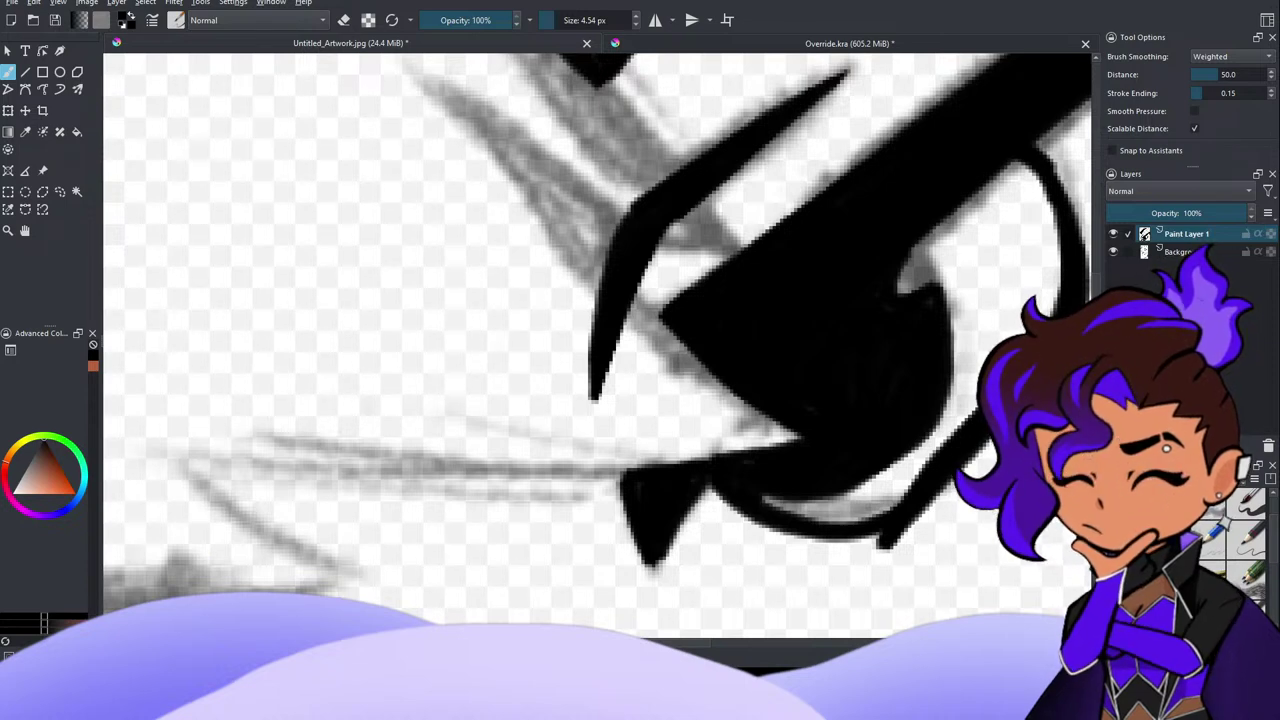
# Step: Examine the inked eye with its eyelid crease against the whole character sketch
pyautogui.scroll(-9, 929, 250)
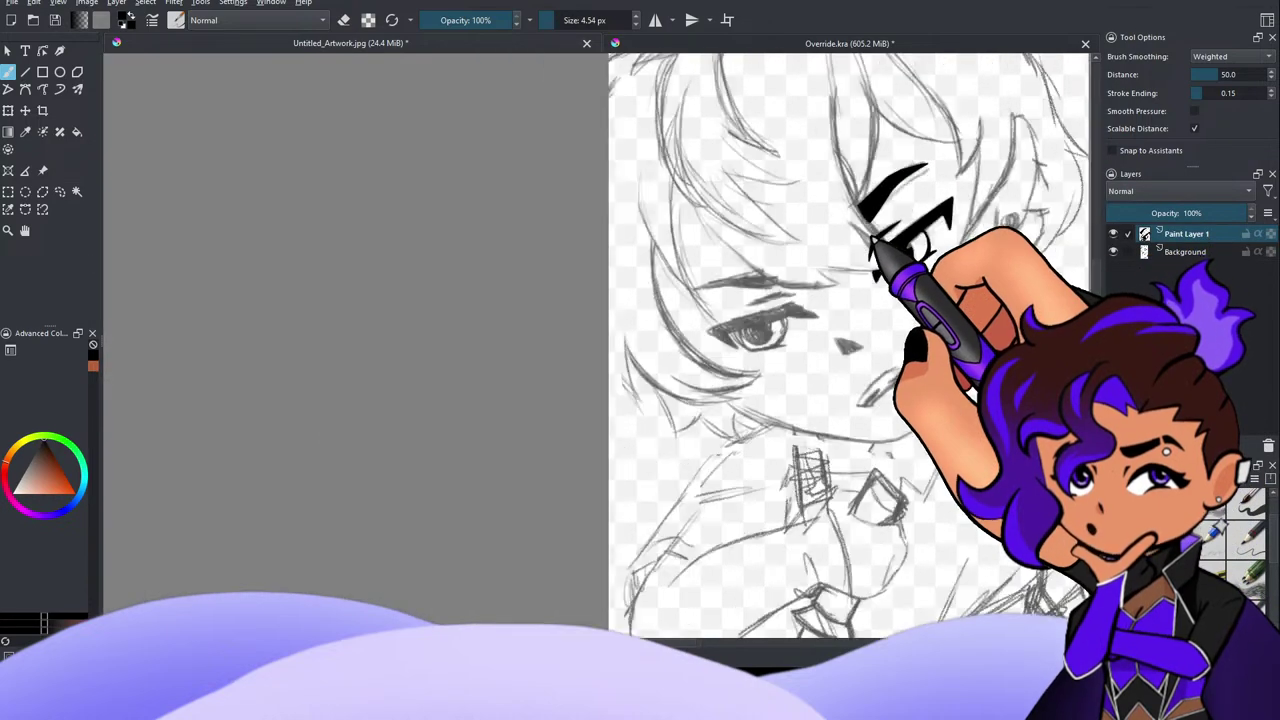
pyautogui.scroll(4, 891, 194)
pyautogui.scroll(1, 823, 243)
pyautogui.scroll(-2, 821, 245)
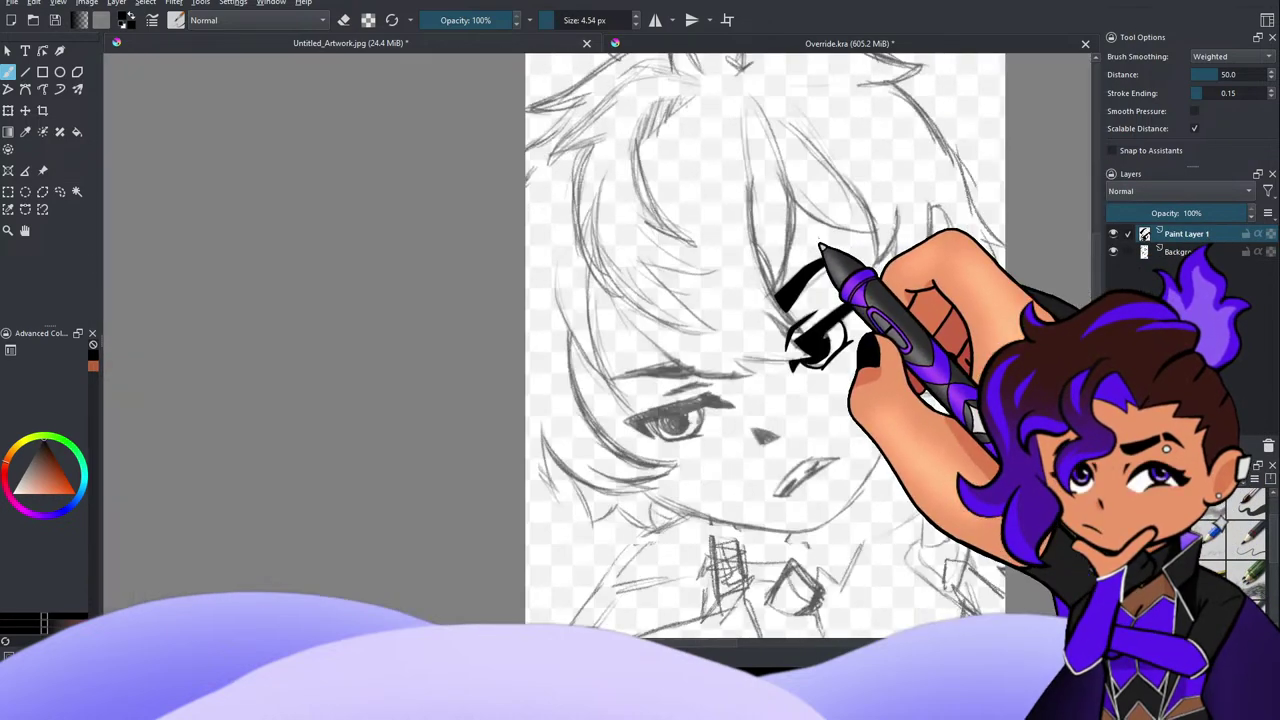
pyautogui.scroll(5, 819, 244)
pyautogui.scroll(-5, 889, 229)
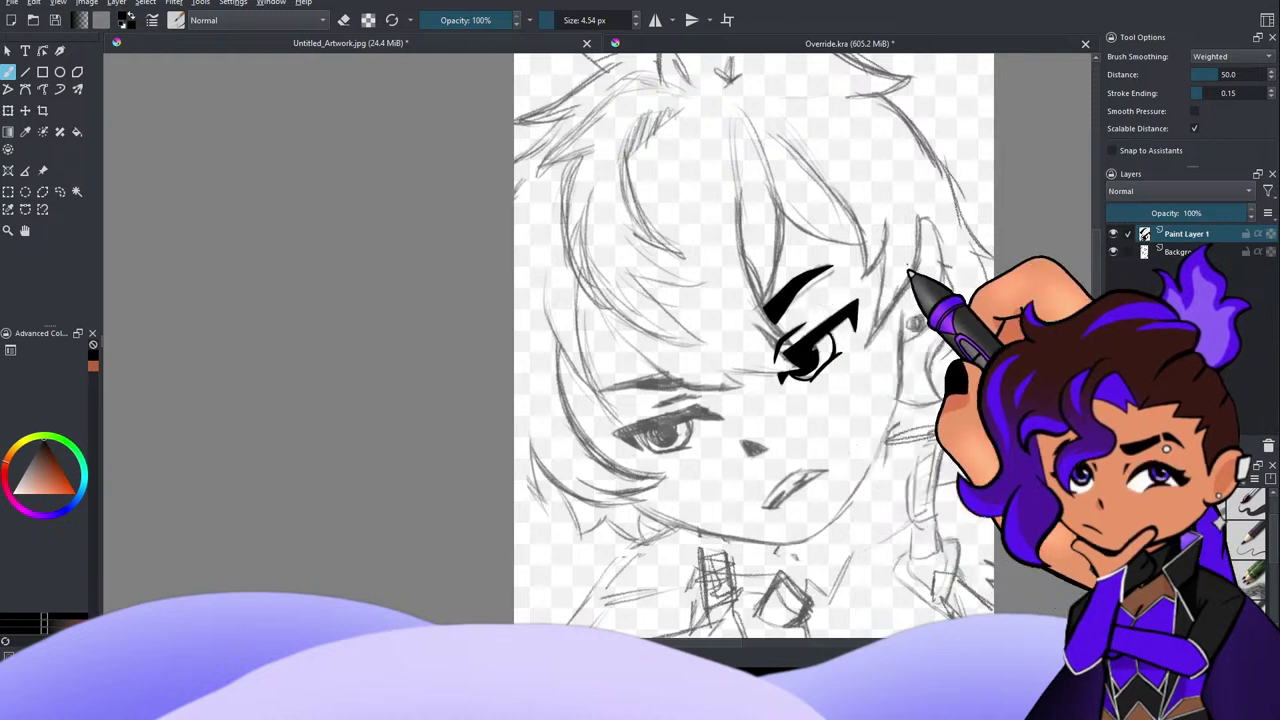
pyautogui.scroll(4, 909, 286)
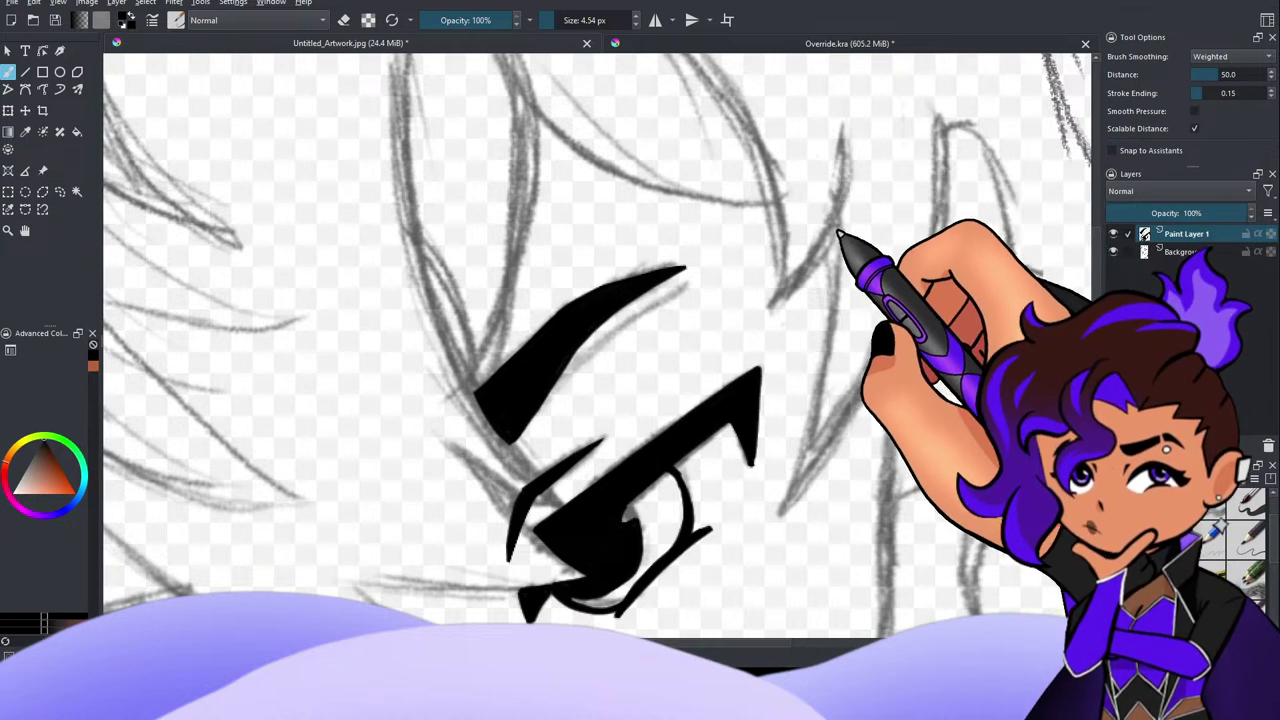
# Step: Try inking the edge of the hair strand beside the outer corner of the eye and undo the stroke
pyautogui.moveTo(835, 222); pyautogui.dragTo(815, 385)
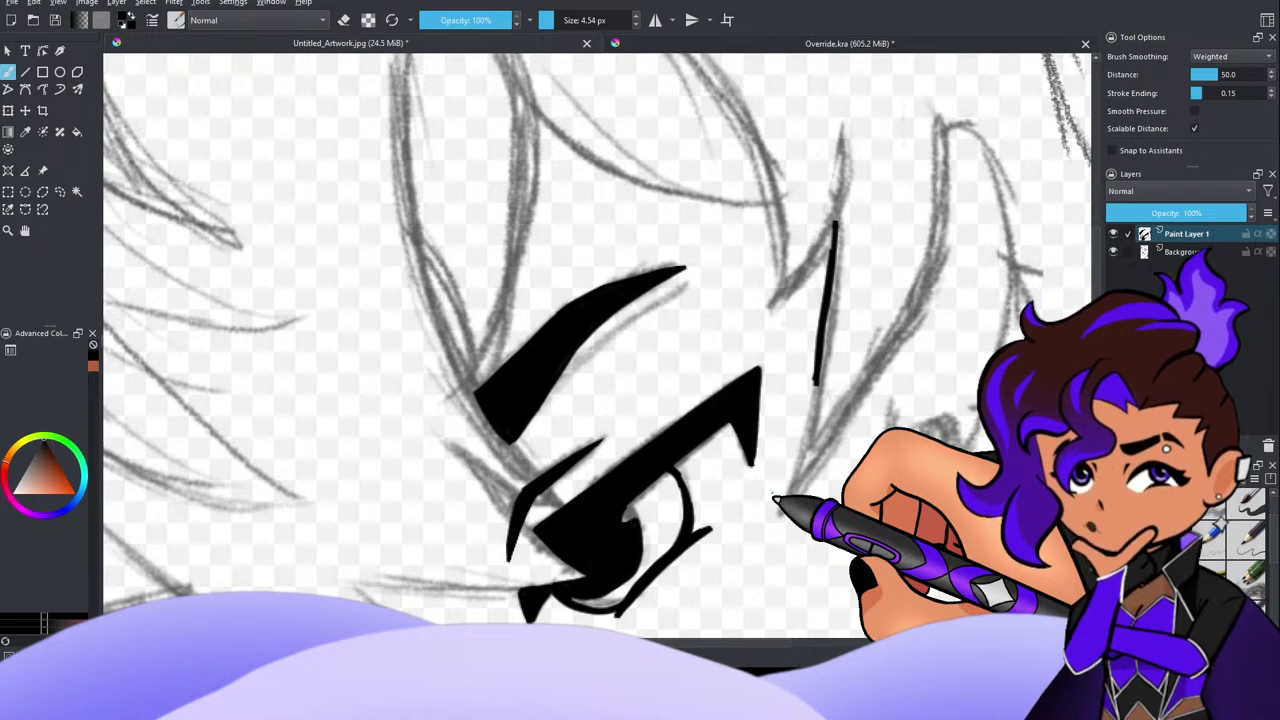
pyautogui.hotkey('ctrl', 'z')
pyautogui.hotkey('ctrl', 'z')
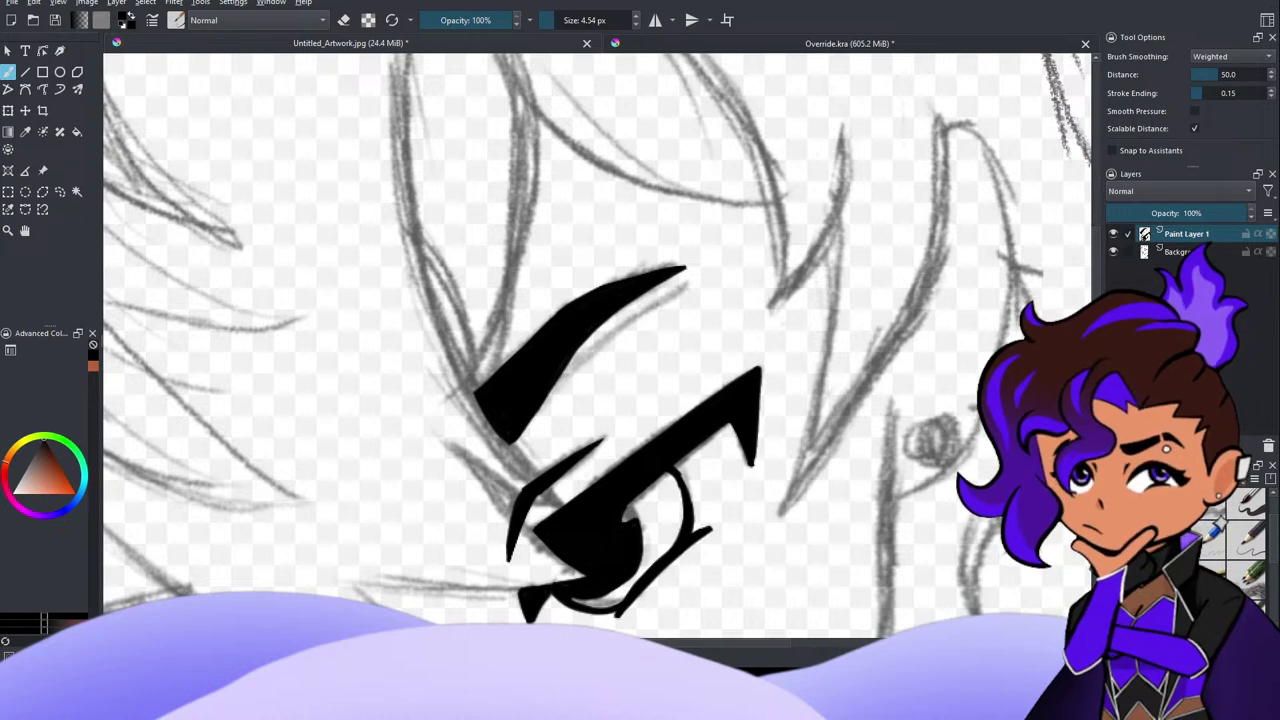
# Step: Ink the long inner edge of the hair strand beside the eye, tapering it down to the strand's tip
pyautogui.scroll(-4, 901, 157)
pyautogui.scroll(2, 932, 141)
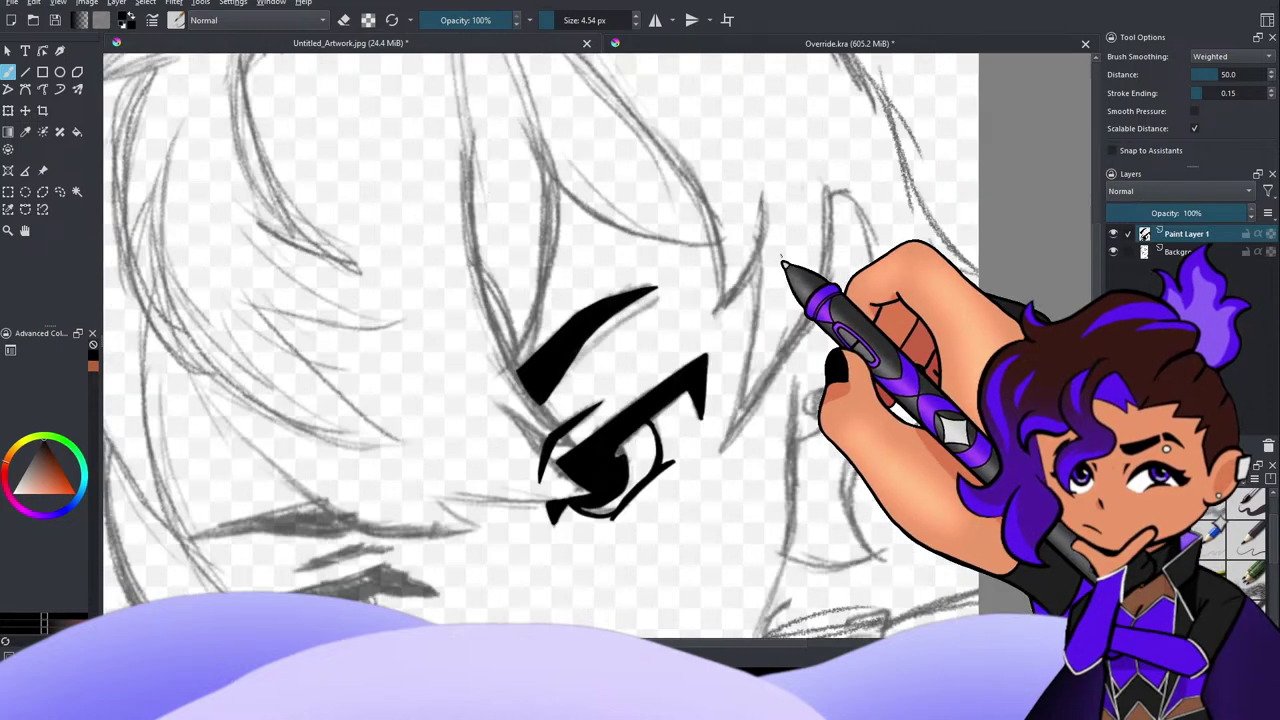
pyautogui.moveTo(757, 261); pyautogui.dragTo(757, 308)
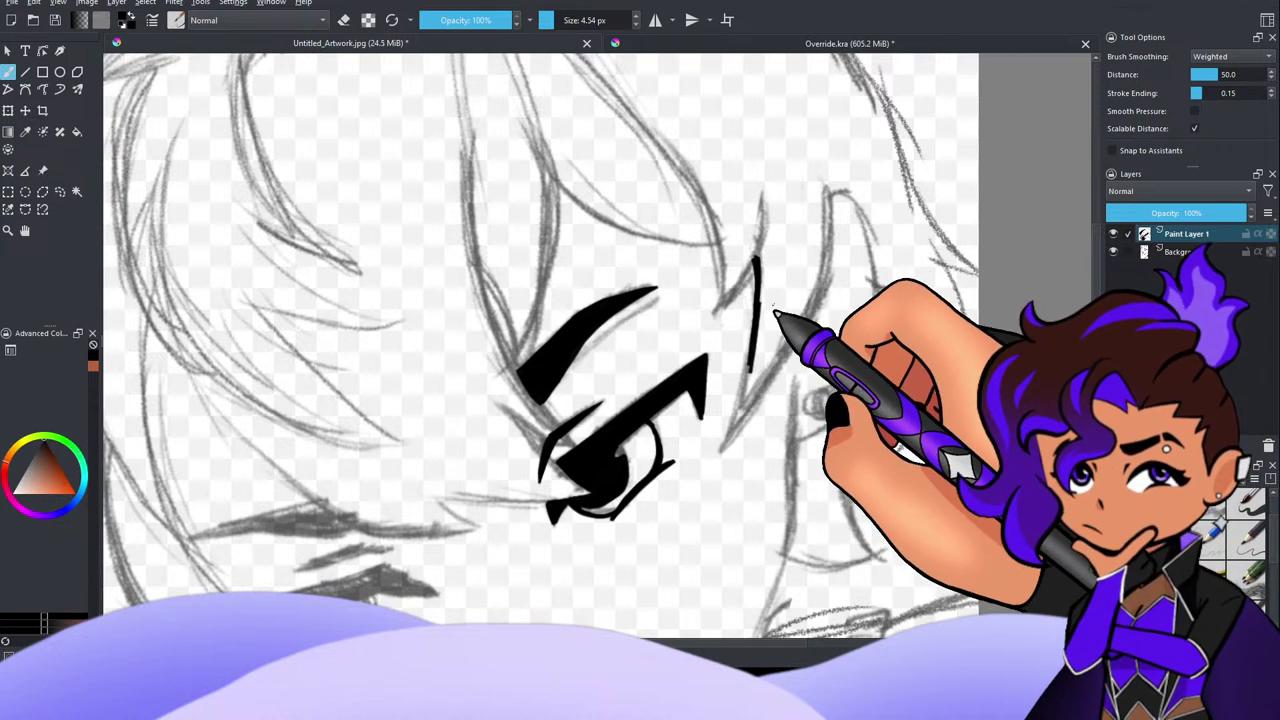
pyautogui.scroll(1, 872, 290)
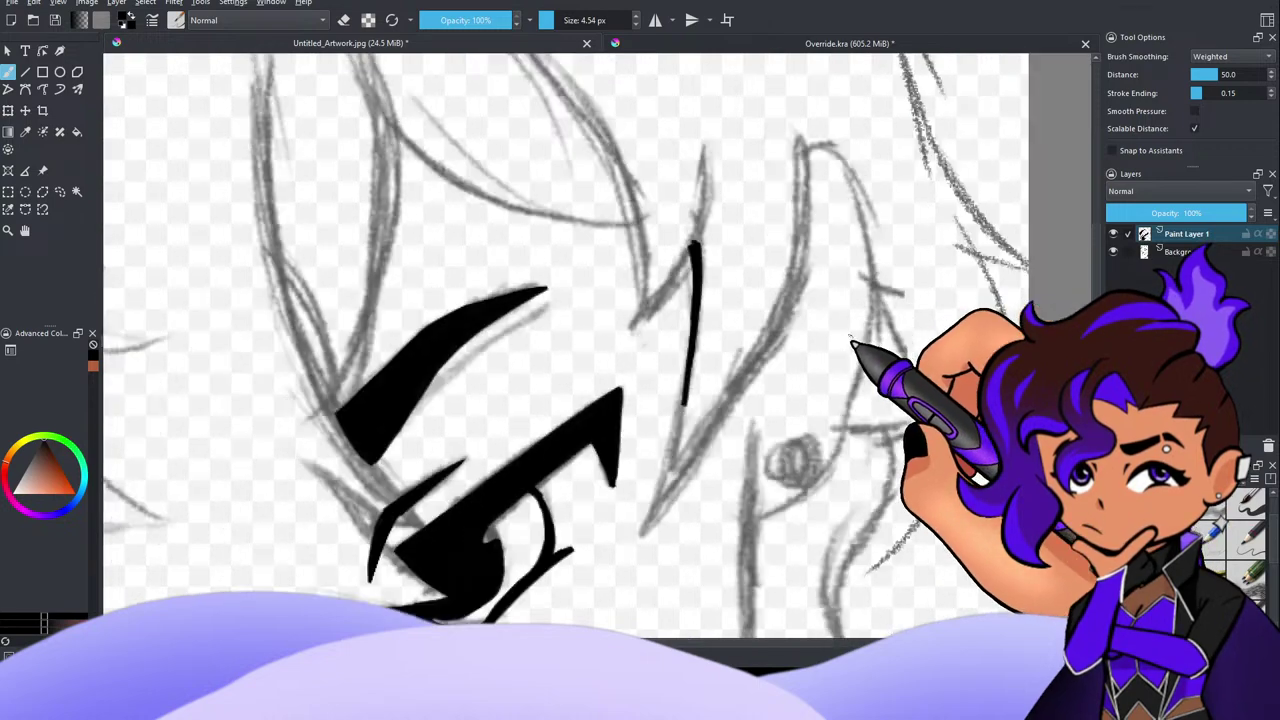
pyautogui.scroll(-1, 885, 298)
pyautogui.scroll(3, 778, 404)
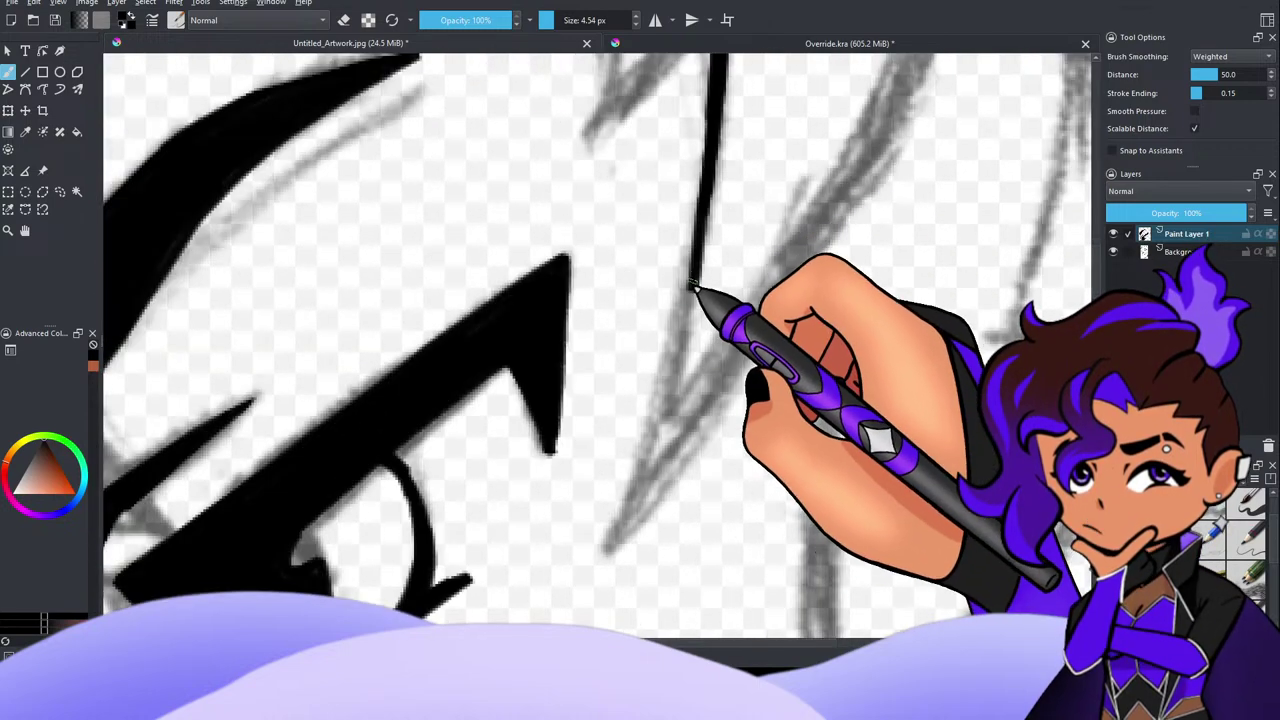
pyautogui.moveTo(697, 285)
pyautogui.mouseDown()
pyautogui.moveTo(674, 414)
pyautogui.moveTo(618, 537)
pyautogui.mouseUp()
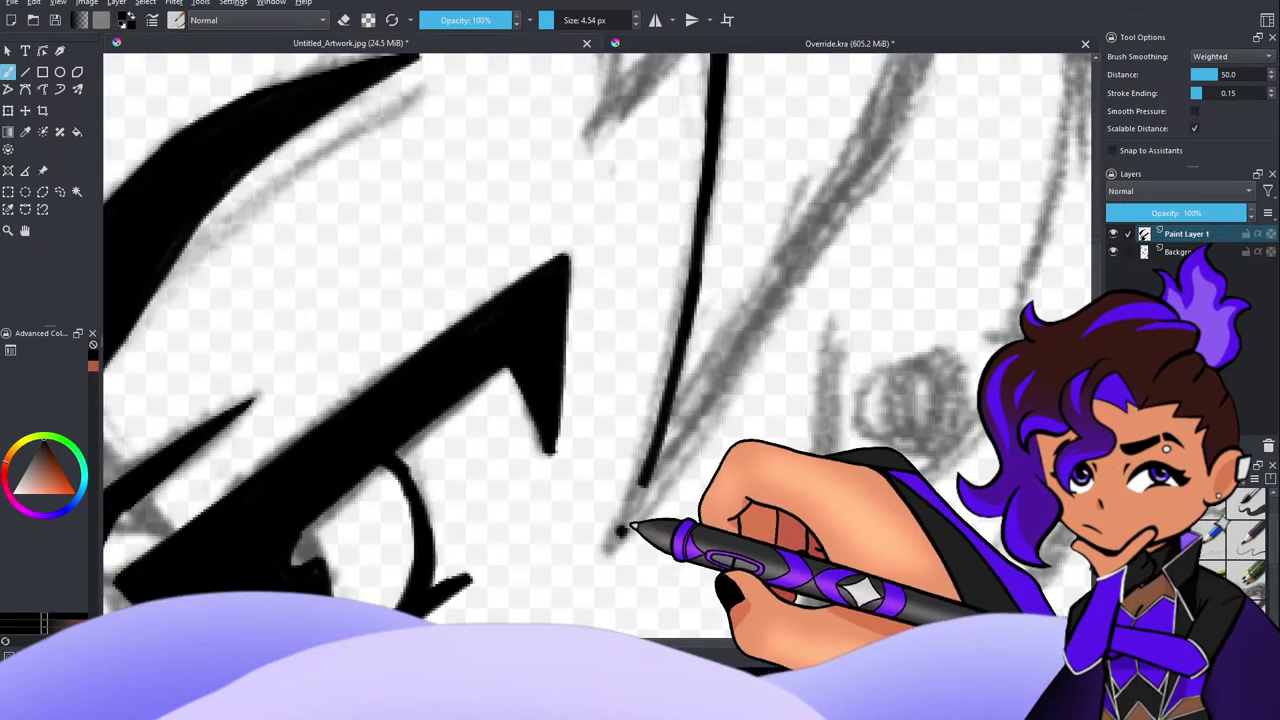
pyautogui.moveTo(665, 436)
pyautogui.mouseDown()
pyautogui.moveTo(703, 240)
pyautogui.moveTo(716, 95)
pyautogui.mouseUp()
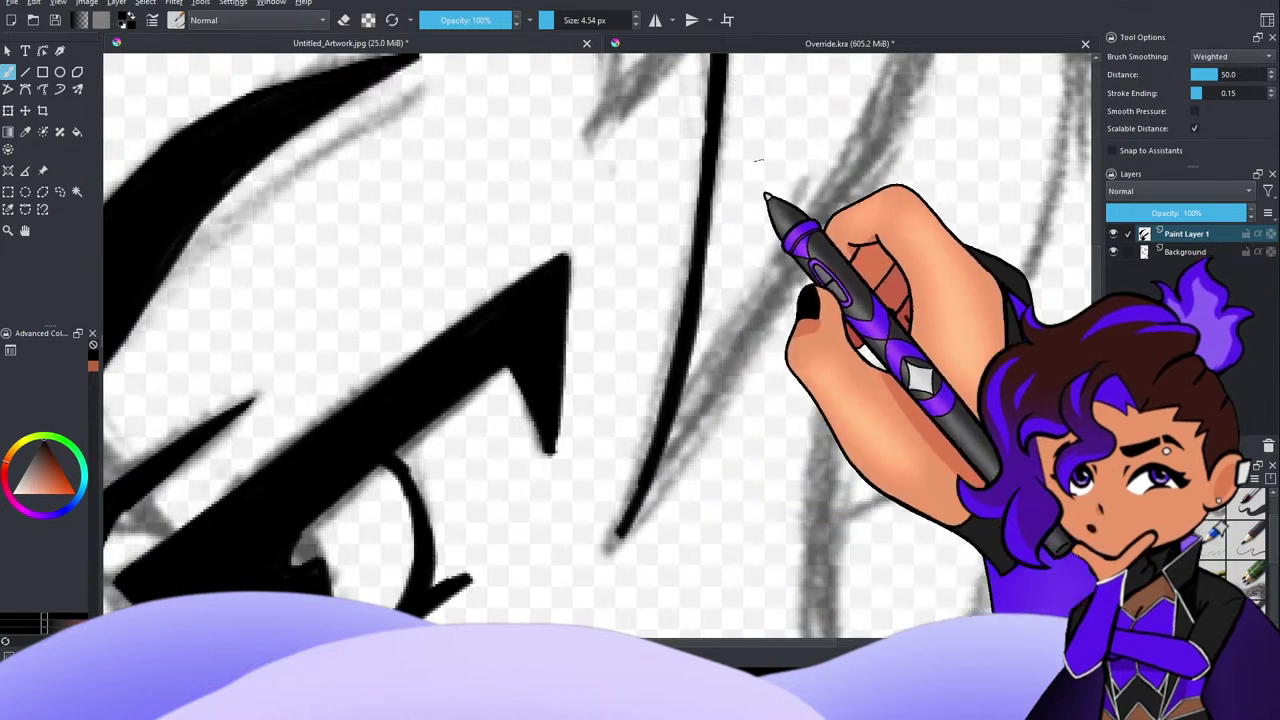
pyautogui.moveTo(636, 516); pyautogui.dragTo(612, 544)
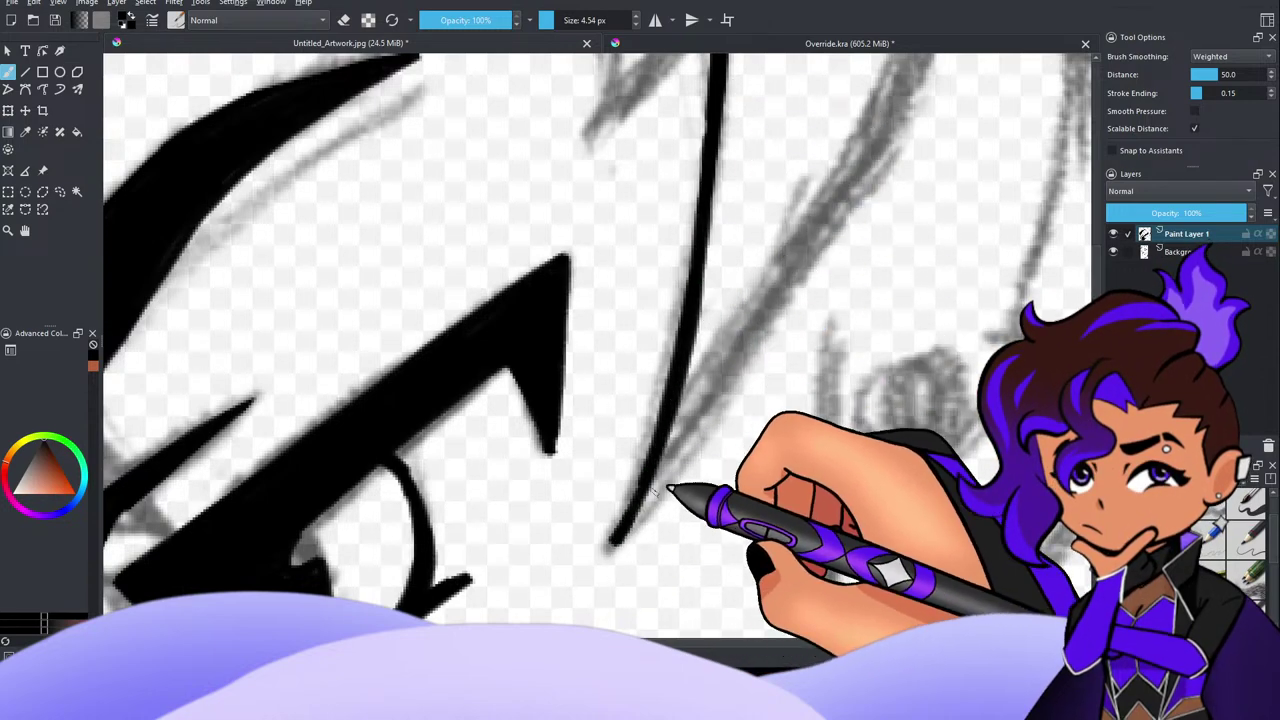
# Step: Ink the outer edge of the same hair strand from its tip up to the top of the ear
pyautogui.scroll(-5, 722, 420)
pyautogui.scroll(2, 776, 395)
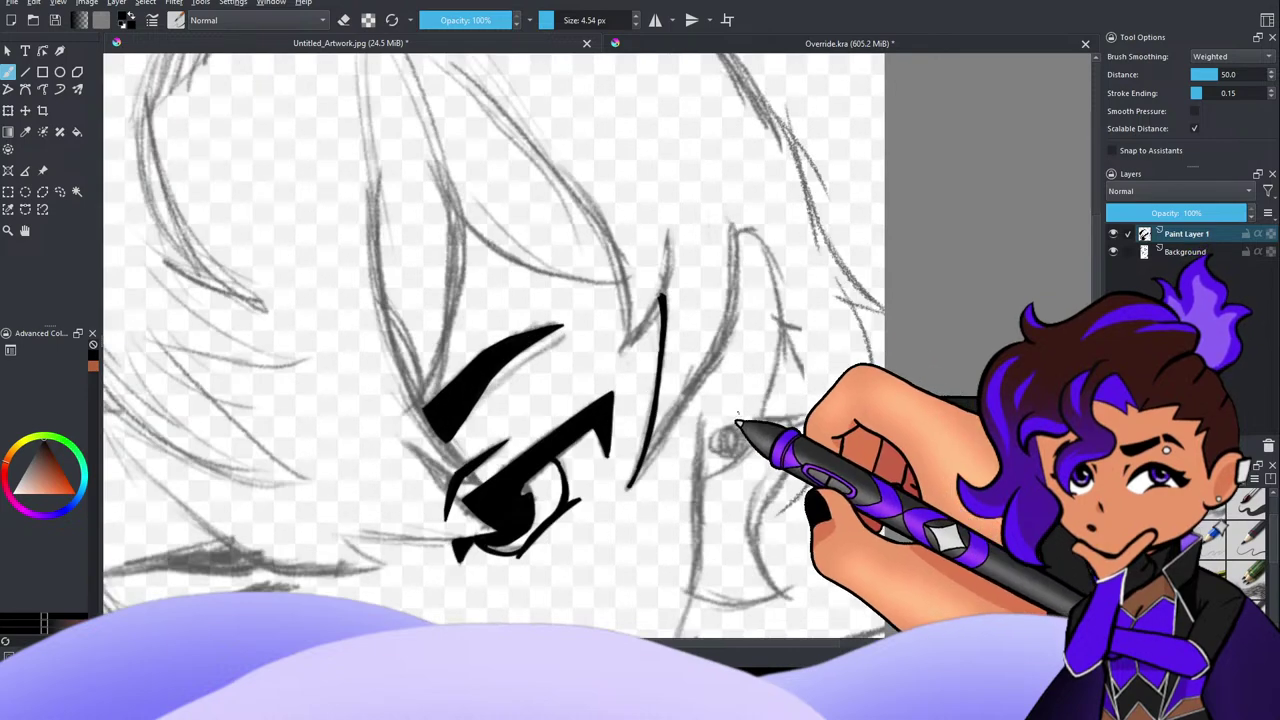
pyautogui.scroll(3, 737, 422)
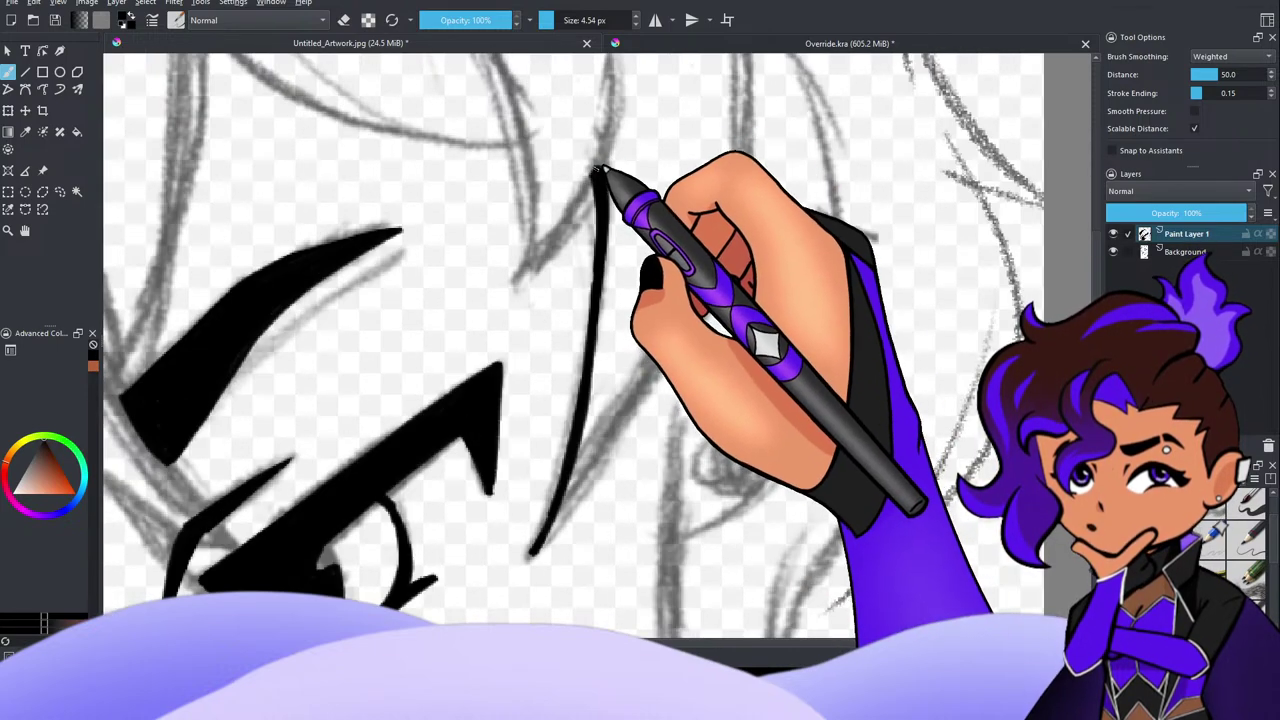
pyautogui.moveTo(533, 553)
pyautogui.mouseDown()
pyautogui.moveTo(577, 509)
pyautogui.moveTo(714, 271)
pyautogui.moveTo(752, 101)
pyautogui.mouseUp()
pyautogui.scroll(-4, 789, 182)
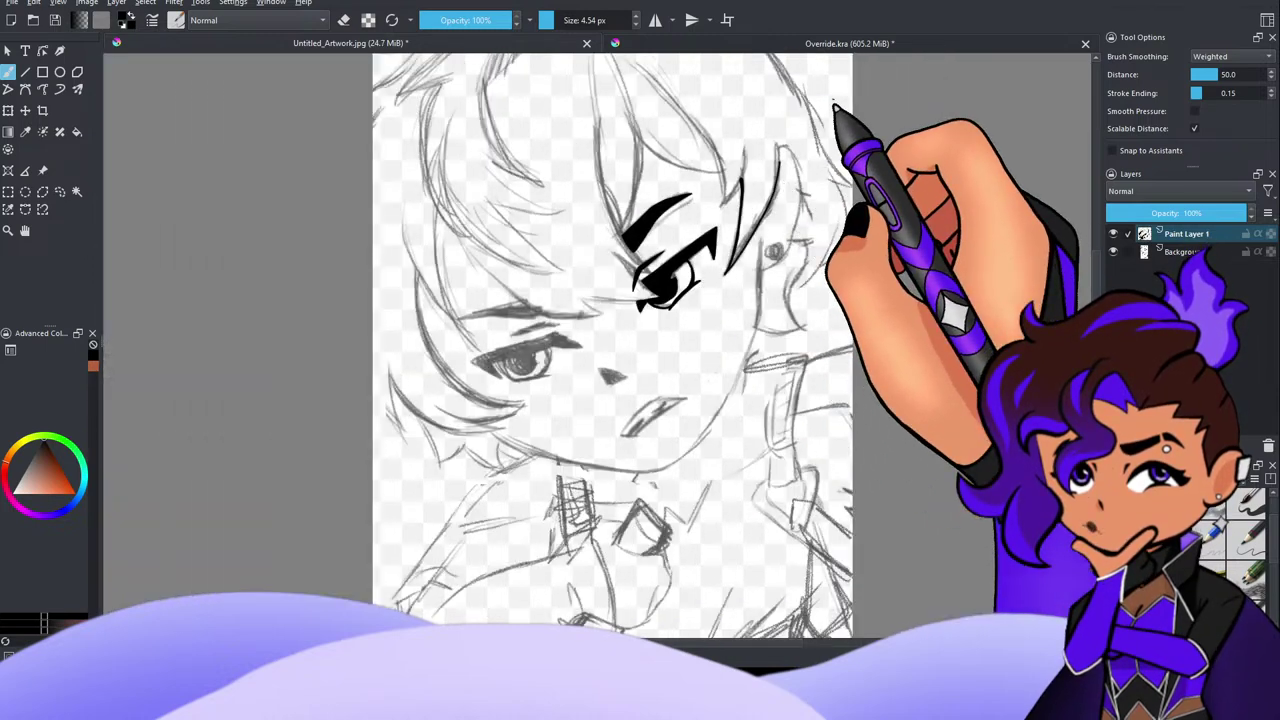
pyautogui.scroll(2, 831, 97)
pyautogui.scroll(2, 748, 228)
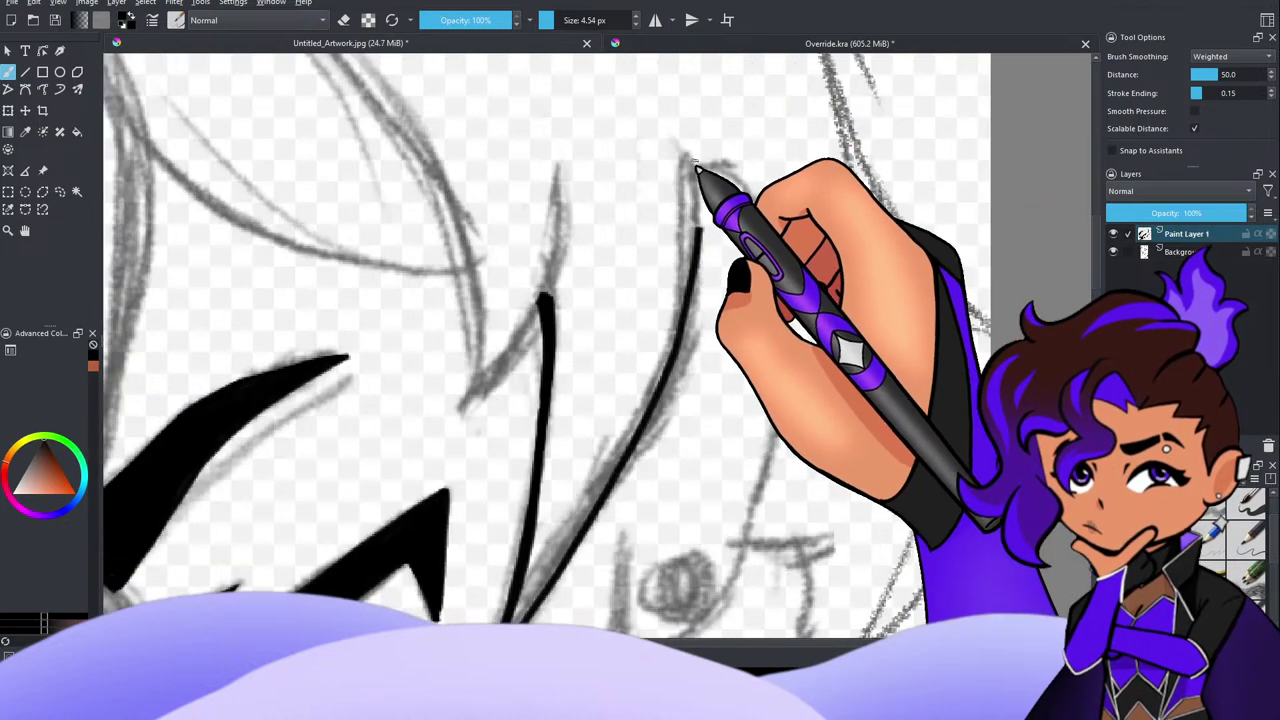
pyautogui.moveTo(692, 160); pyautogui.dragTo(703, 245)
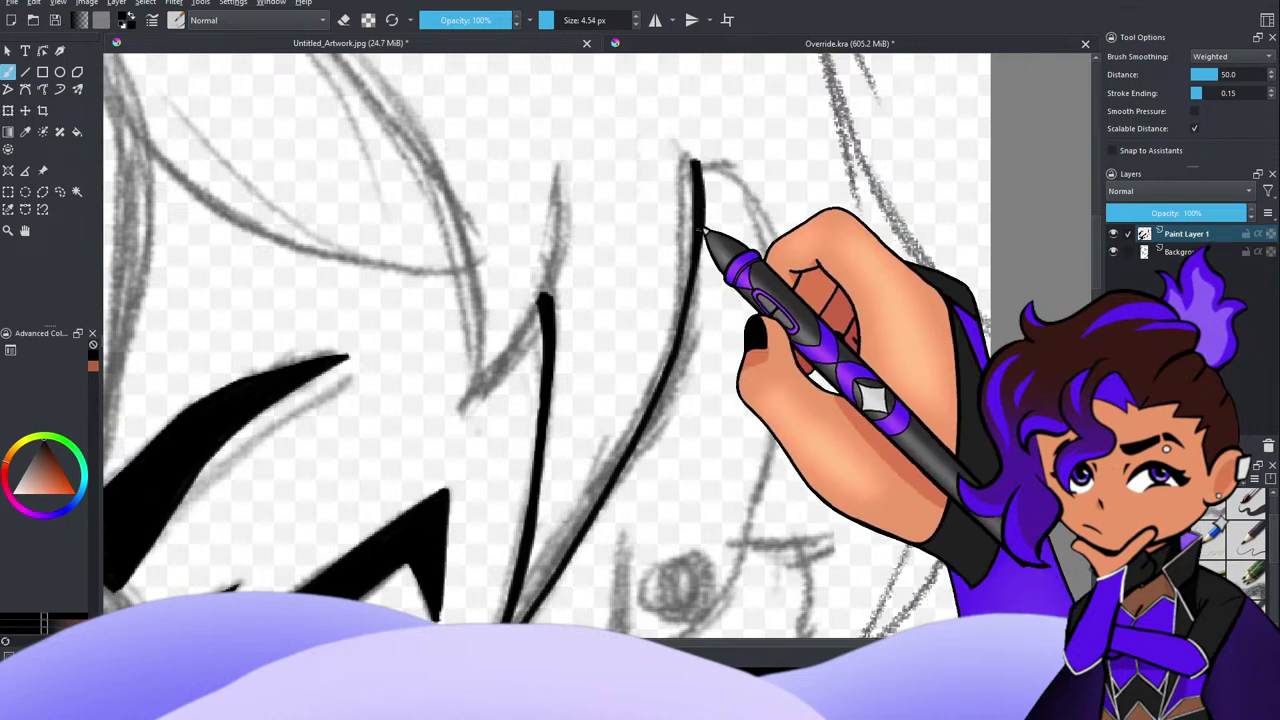
# Step: Ink the short neighbouring hair line that crosses the top of the strand and ends in a slanted point
pyautogui.moveTo(560, 176)
pyautogui.mouseDown()
pyautogui.moveTo(553, 284)
pyautogui.moveTo(499, 371)
pyautogui.mouseUp()
pyautogui.moveTo(563, 176)
pyautogui.mouseDown()
pyautogui.moveTo(544, 306)
pyautogui.moveTo(494, 368)
pyautogui.mouseUp()
pyautogui.moveTo(543, 302); pyautogui.dragTo(474, 397)
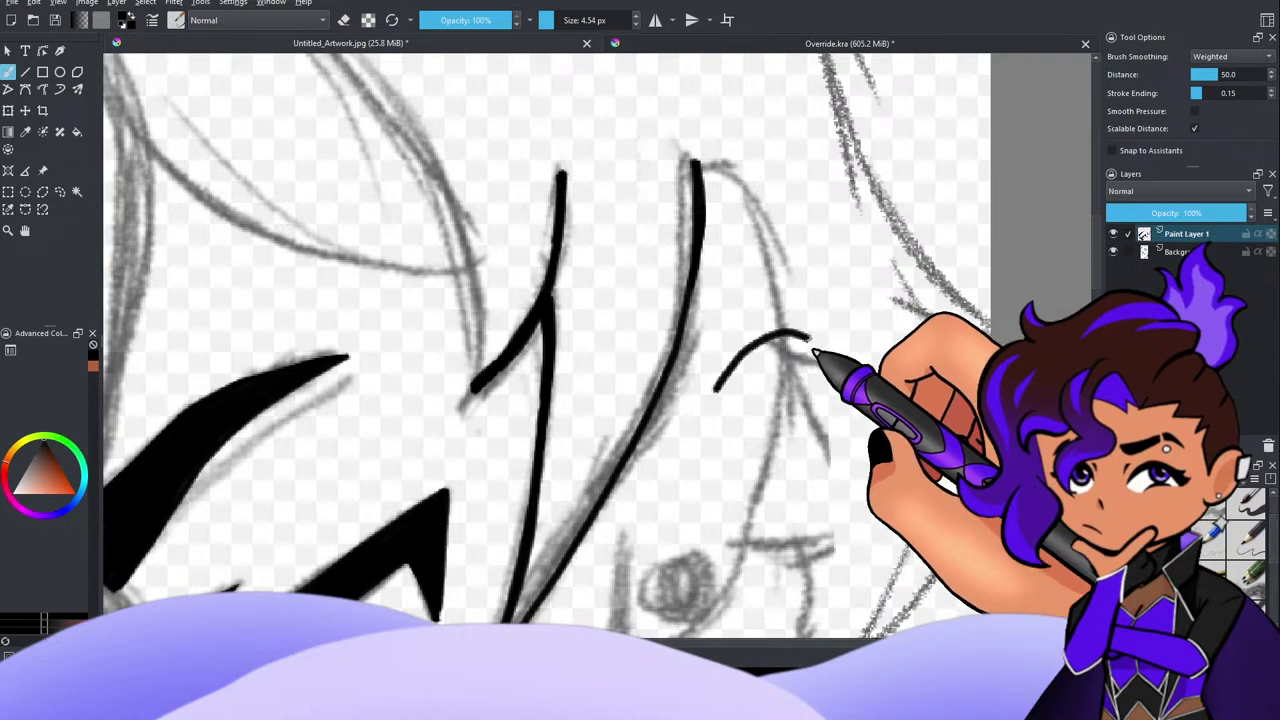
# Step: Turn on Smooth Pressure for the Weighted brush smoothing, comparing test scribbles over the ear before and after and undoing them
pyautogui.moveTo(784, 386)
pyautogui.mouseDown()
pyautogui.moveTo(779, 456)
pyautogui.moveTo(879, 395)
pyautogui.moveTo(793, 475)
pyautogui.moveTo(899, 416)
pyautogui.moveTo(789, 472)
pyautogui.moveTo(903, 388)
pyautogui.moveTo(701, 474)
pyautogui.moveTo(822, 398)
pyautogui.mouseUp()
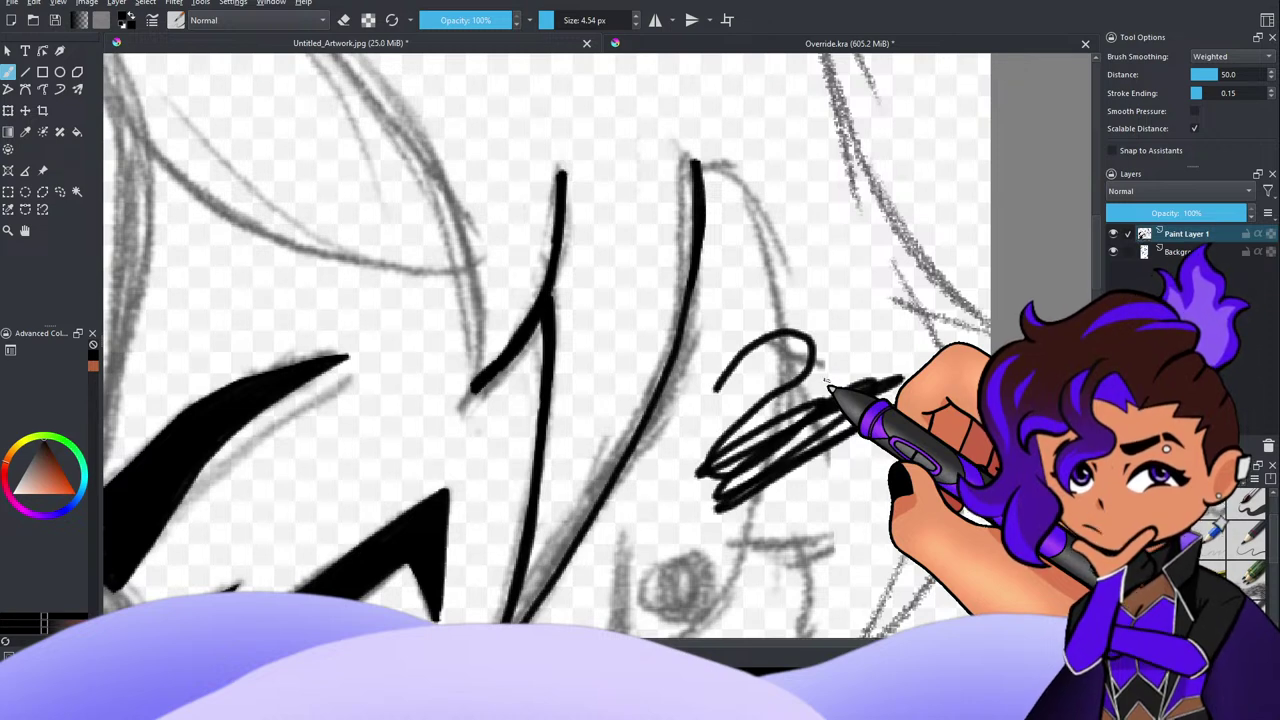
pyautogui.hotkey('ctrl', 'z')
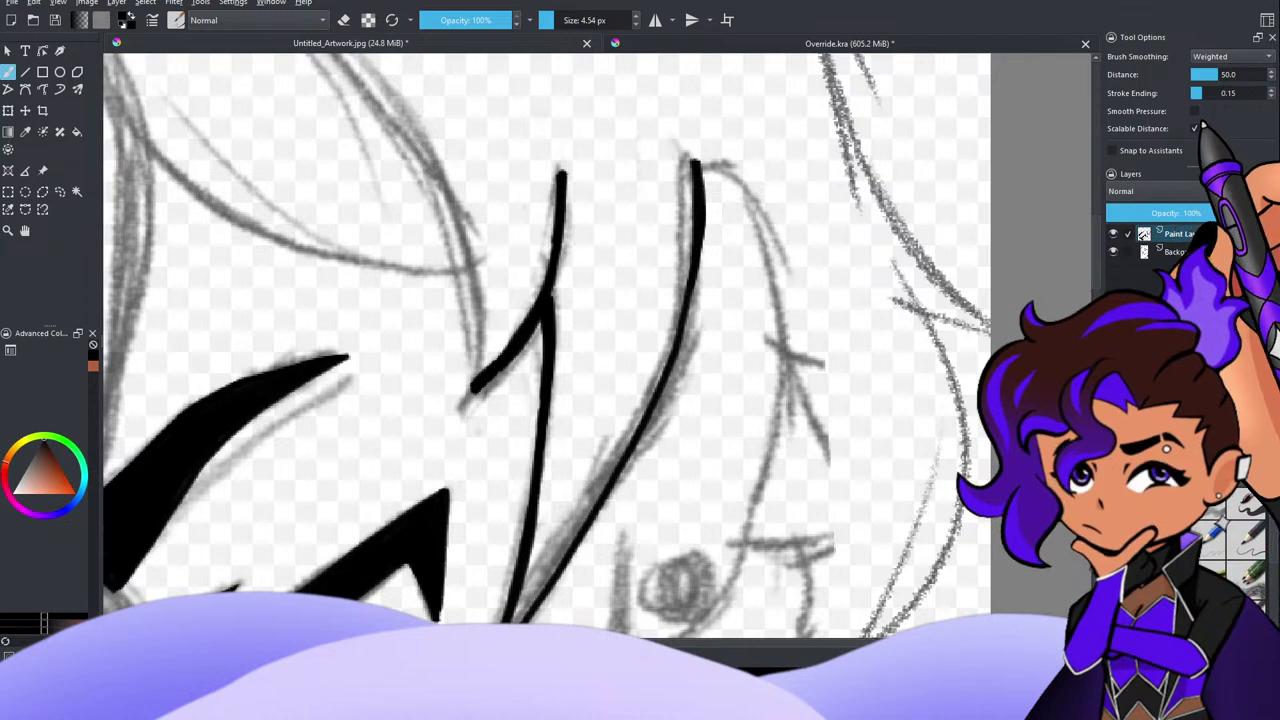
pyautogui.click(1194, 111)
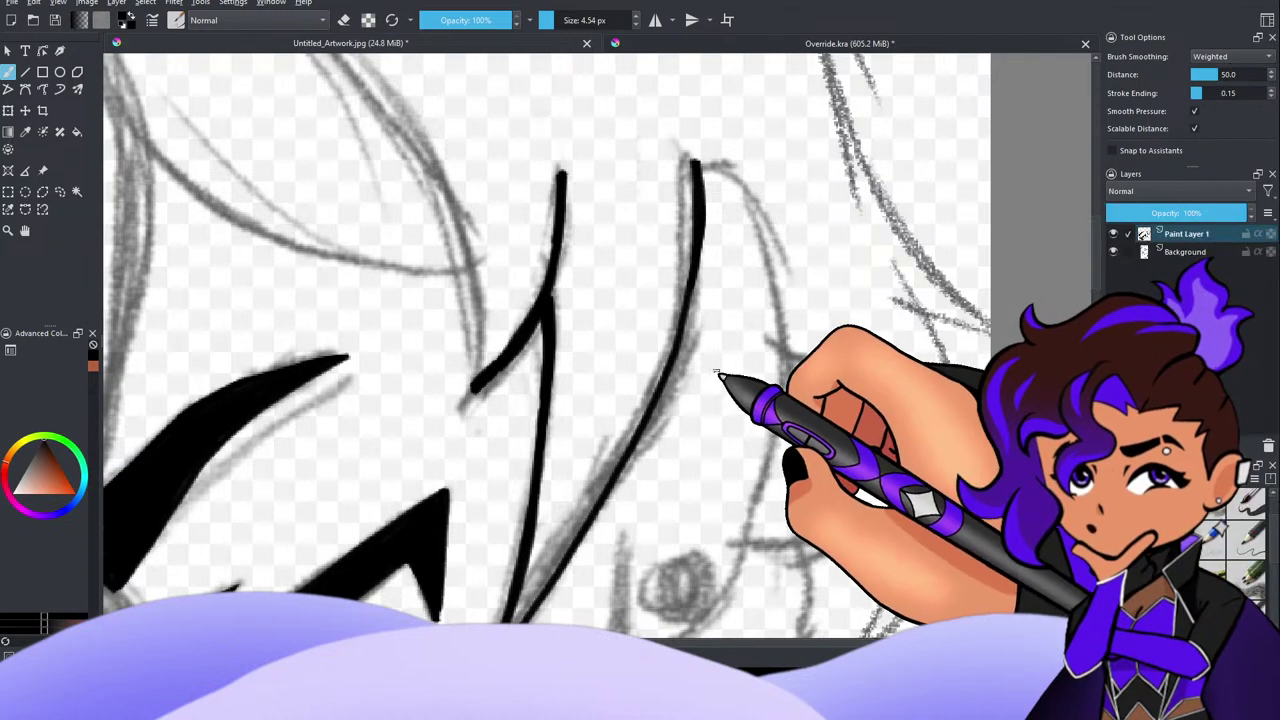
pyautogui.moveTo(713, 372)
pyautogui.mouseDown()
pyautogui.moveTo(816, 306)
pyautogui.moveTo(773, 408)
pyautogui.moveTo(898, 358)
pyautogui.moveTo(763, 453)
pyautogui.moveTo(866, 410)
pyautogui.moveTo(796, 498)
pyautogui.moveTo(880, 512)
pyautogui.mouseUp()
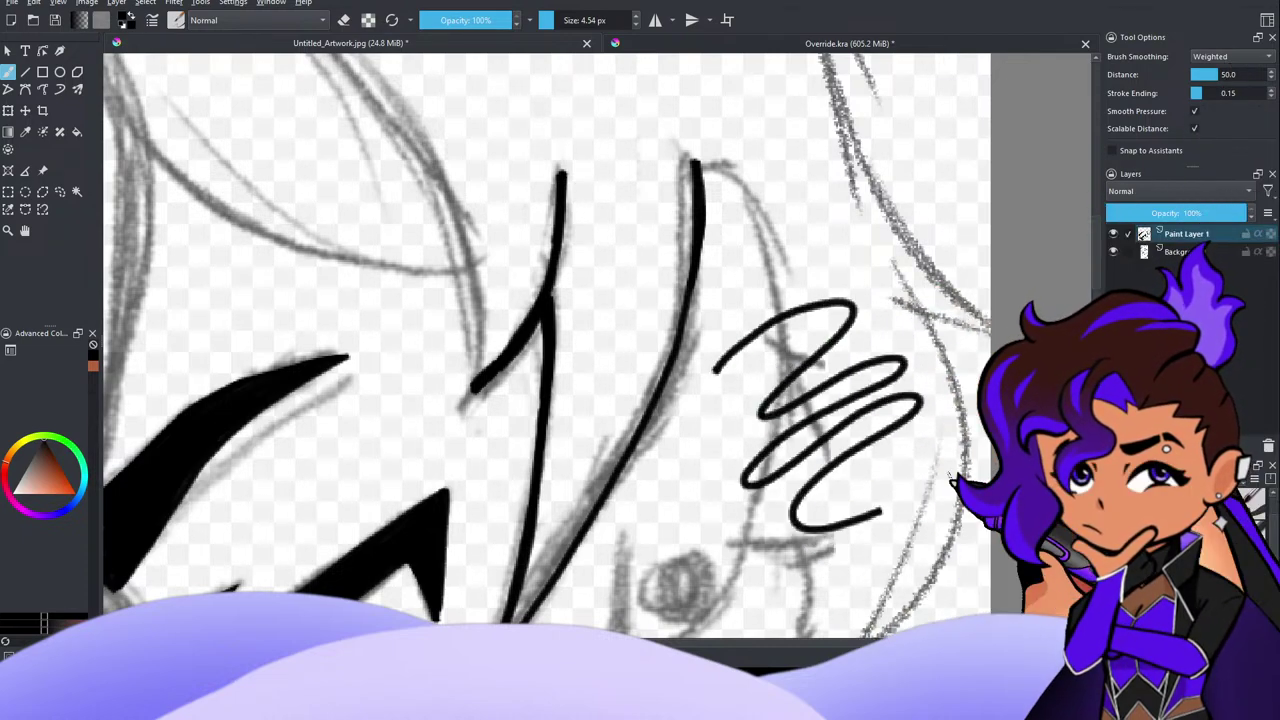
pyautogui.hotkey('ctrl', 'z')
# Step: Switch the brush smoothing to Basic and back to Weighted
pyautogui.click(1222, 57)
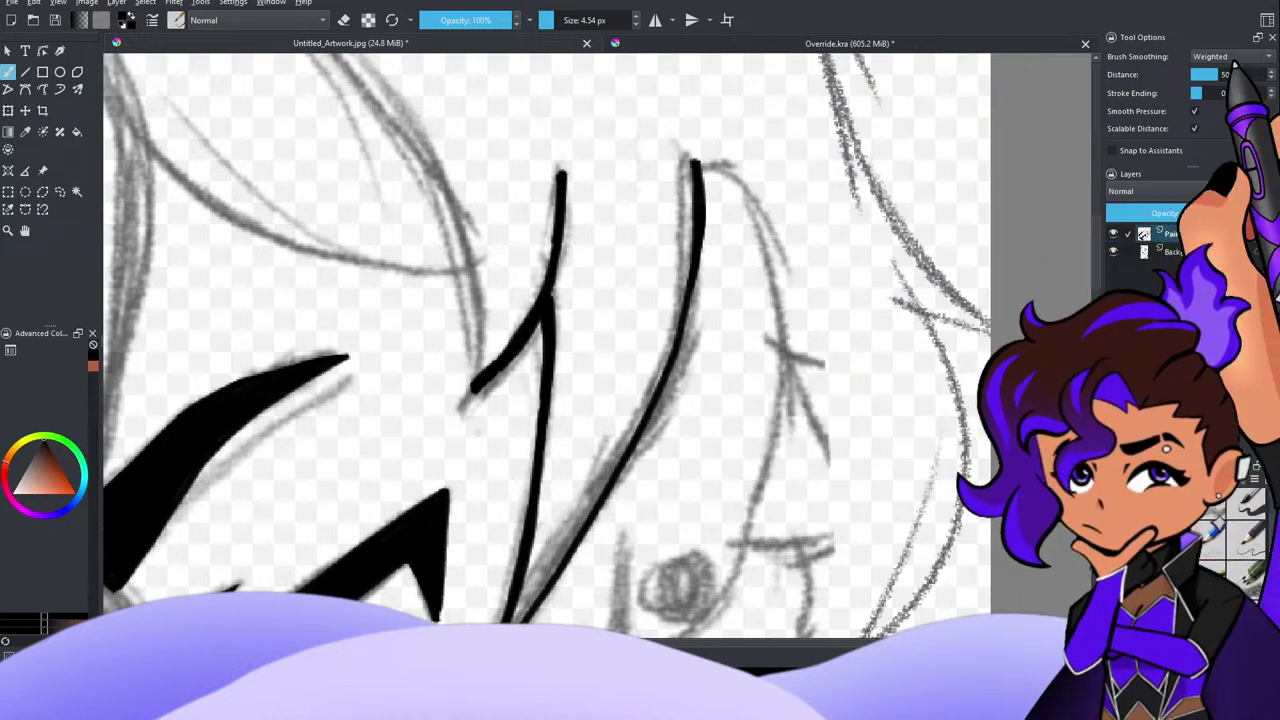
pyautogui.click(1220, 68)
pyautogui.click(1230, 56)
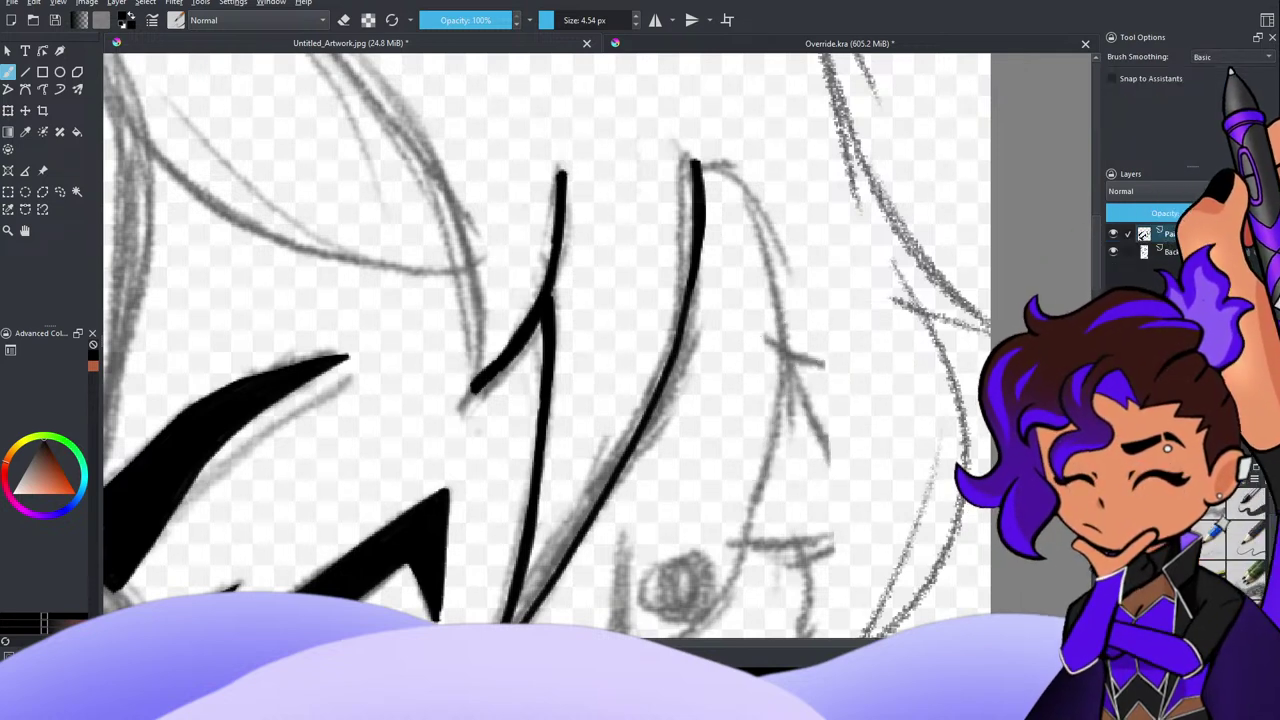
pyautogui.click(1229, 80)
# Step: Test the Weighted smoothing with scribbles over the ear and undo them
pyautogui.moveTo(733, 360)
pyautogui.mouseDown()
pyautogui.moveTo(757, 466)
pyautogui.moveTo(829, 494)
pyautogui.mouseUp()
pyautogui.hotkey('ctrl', 'z')
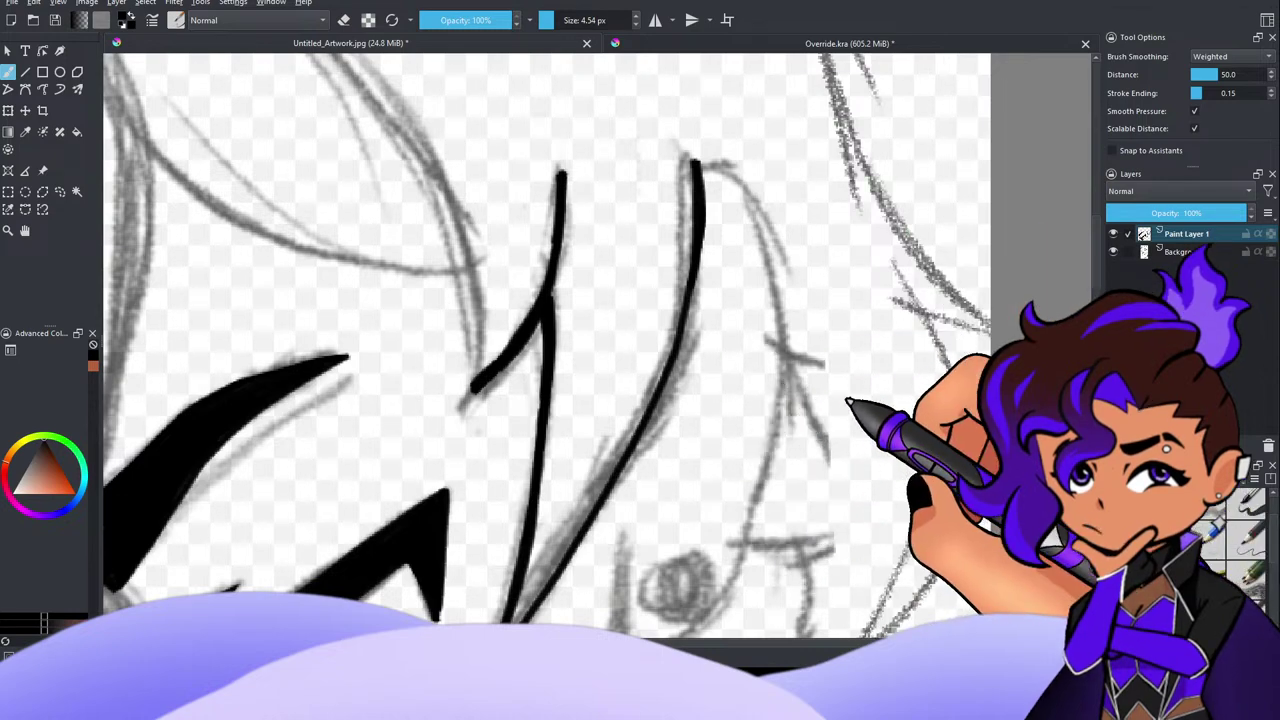
pyautogui.moveTo(836, 383)
pyautogui.mouseDown()
pyautogui.moveTo(892, 356)
pyautogui.moveTo(767, 464)
pyautogui.mouseUp()
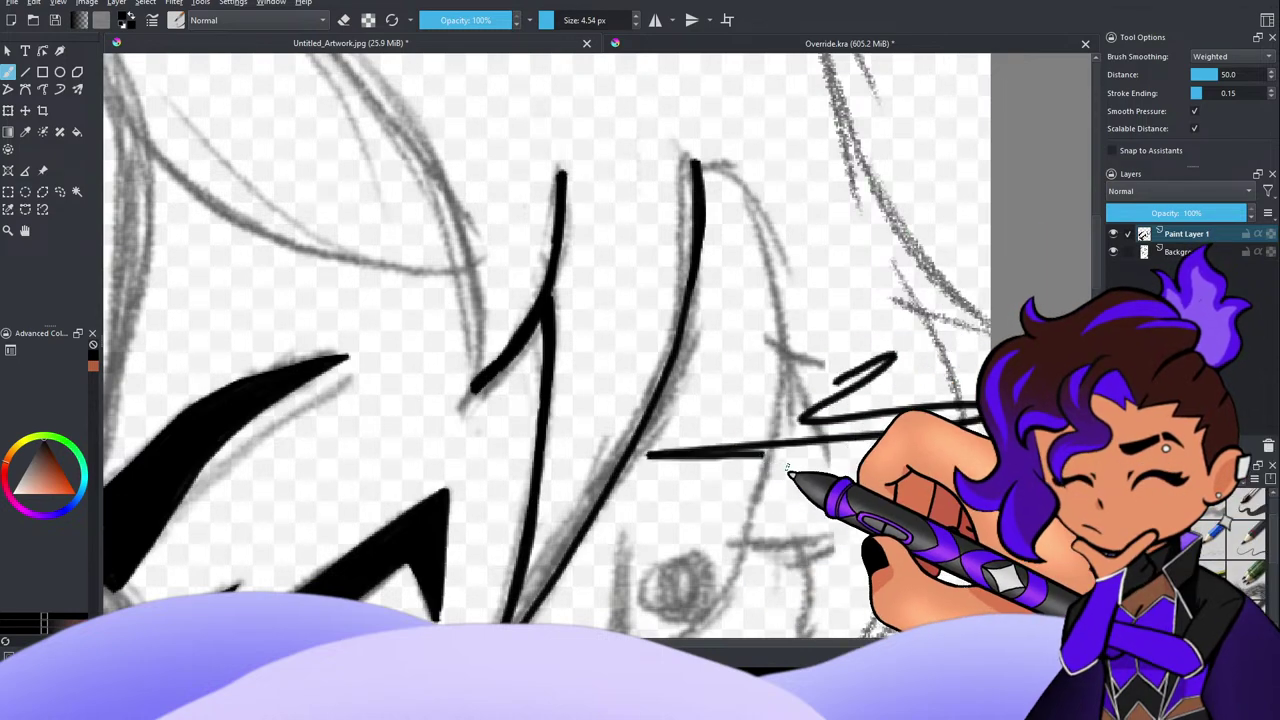
pyautogui.hotkey('ctrl', 'z')
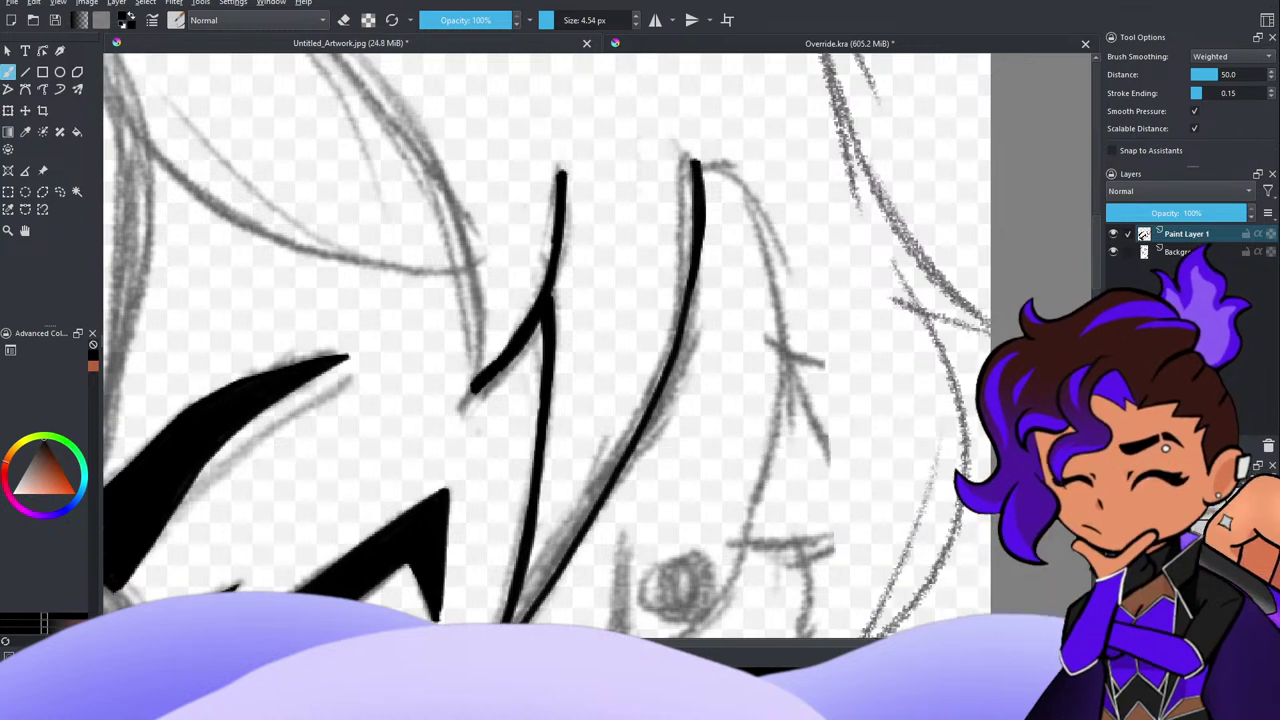
# Step: Try a thick scribble over the ear with the 40 px brush preset and undo it
pyautogui.moveTo(763, 380)
pyautogui.mouseDown()
pyautogui.moveTo(886, 337)
pyautogui.moveTo(829, 423)
pyautogui.moveTo(880, 429)
pyautogui.moveTo(930, 550)
pyautogui.mouseUp()
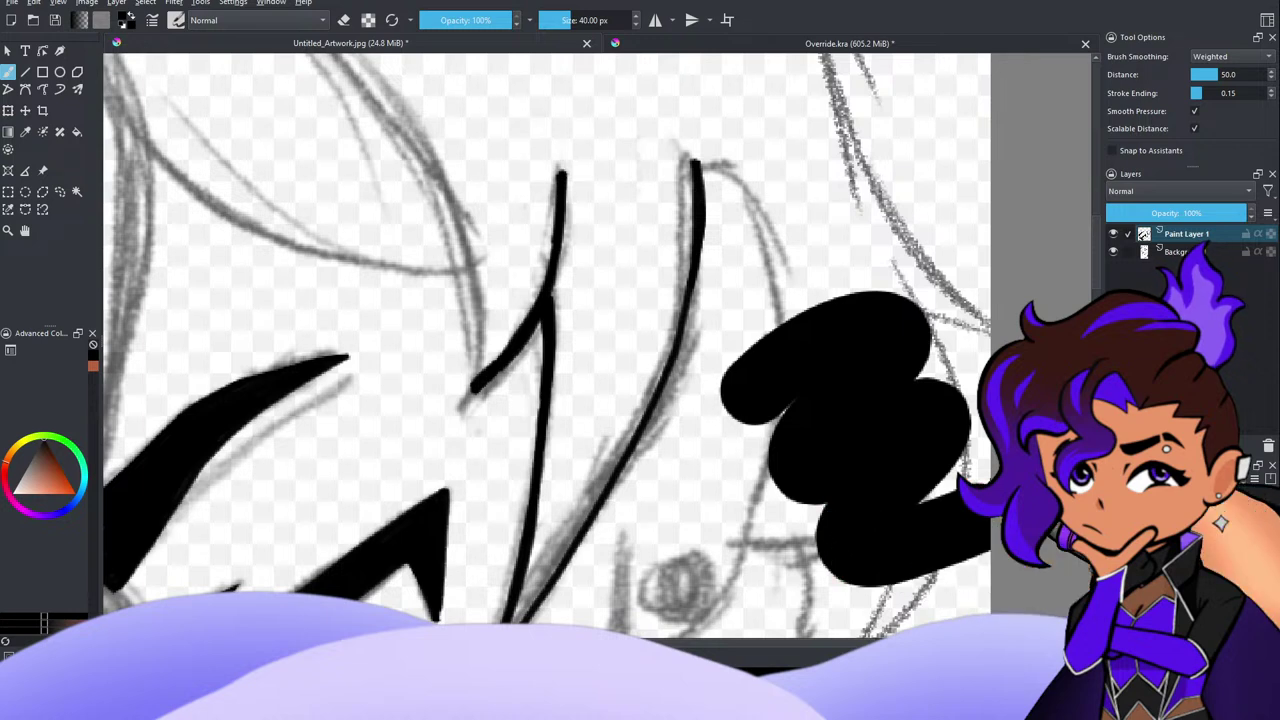
pyautogui.hotkey('ctrl', 'z')
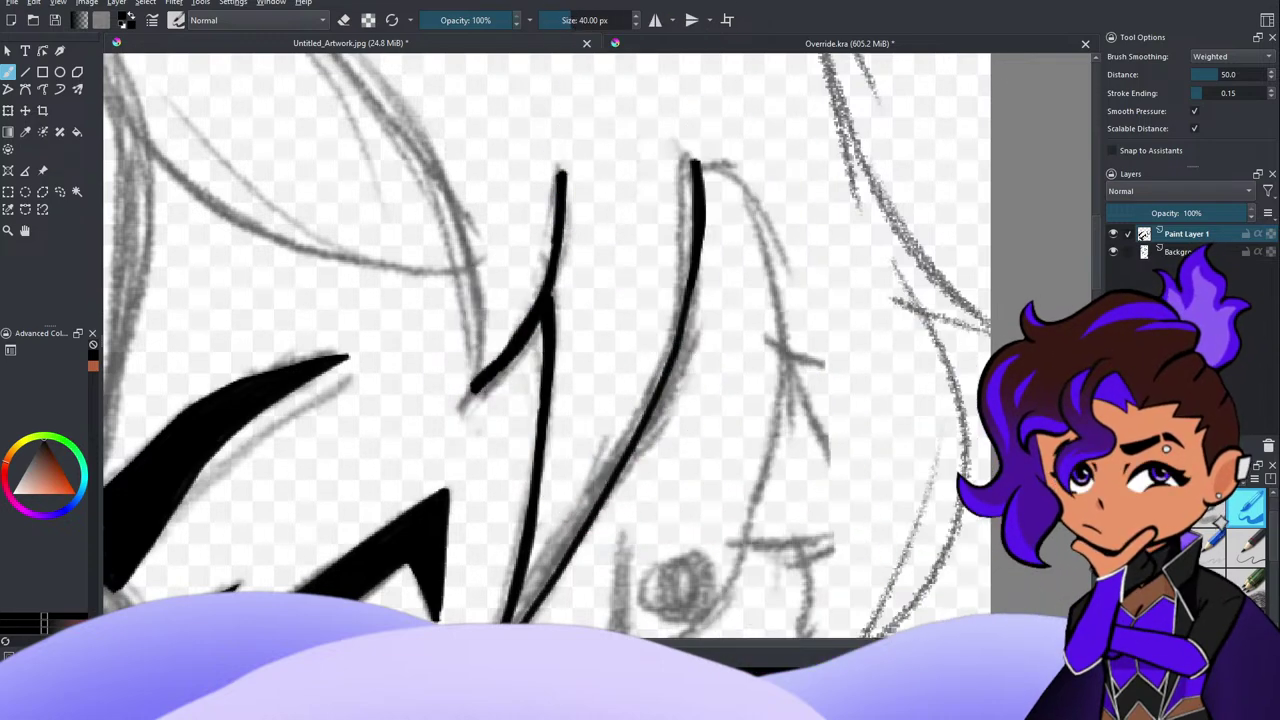
pyautogui.hotkey('ctrl', 'z')
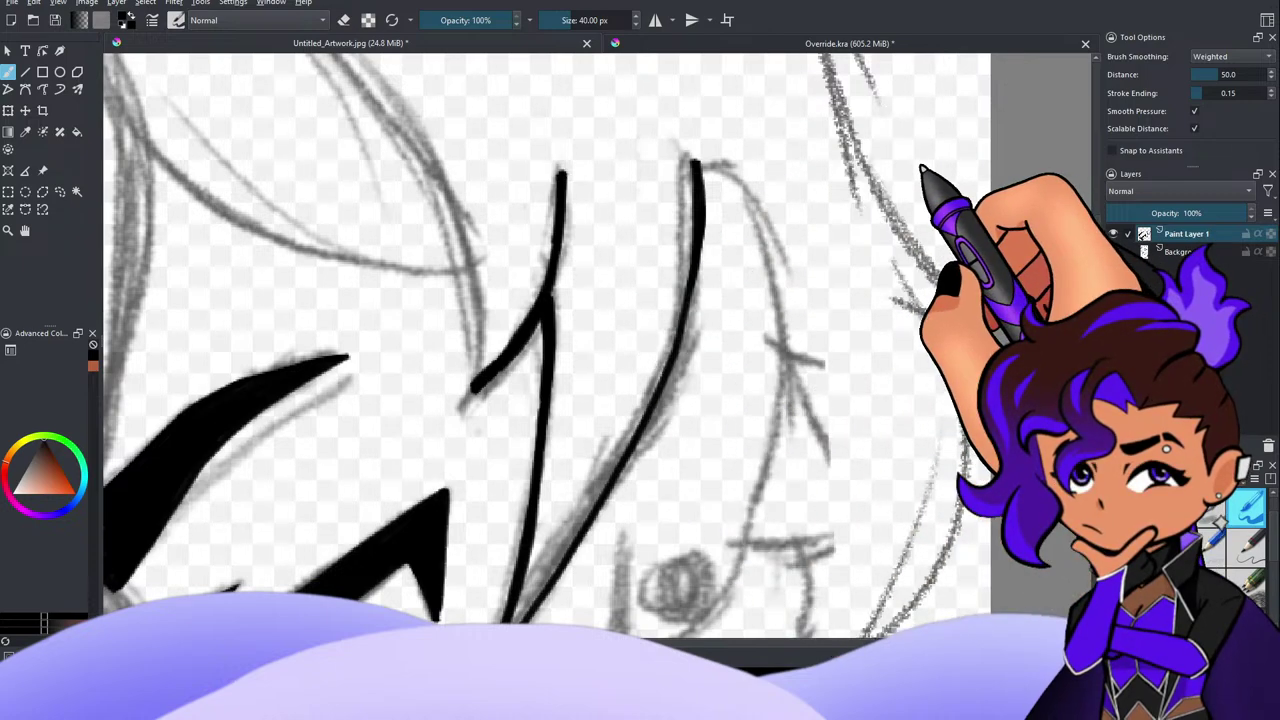
# Step: Erase the inked hair strand lines beside the eye with eraser mode and return the brush to painting
pyautogui.scroll(-5, 800, 402)
pyautogui.scroll(3, 799, 400)
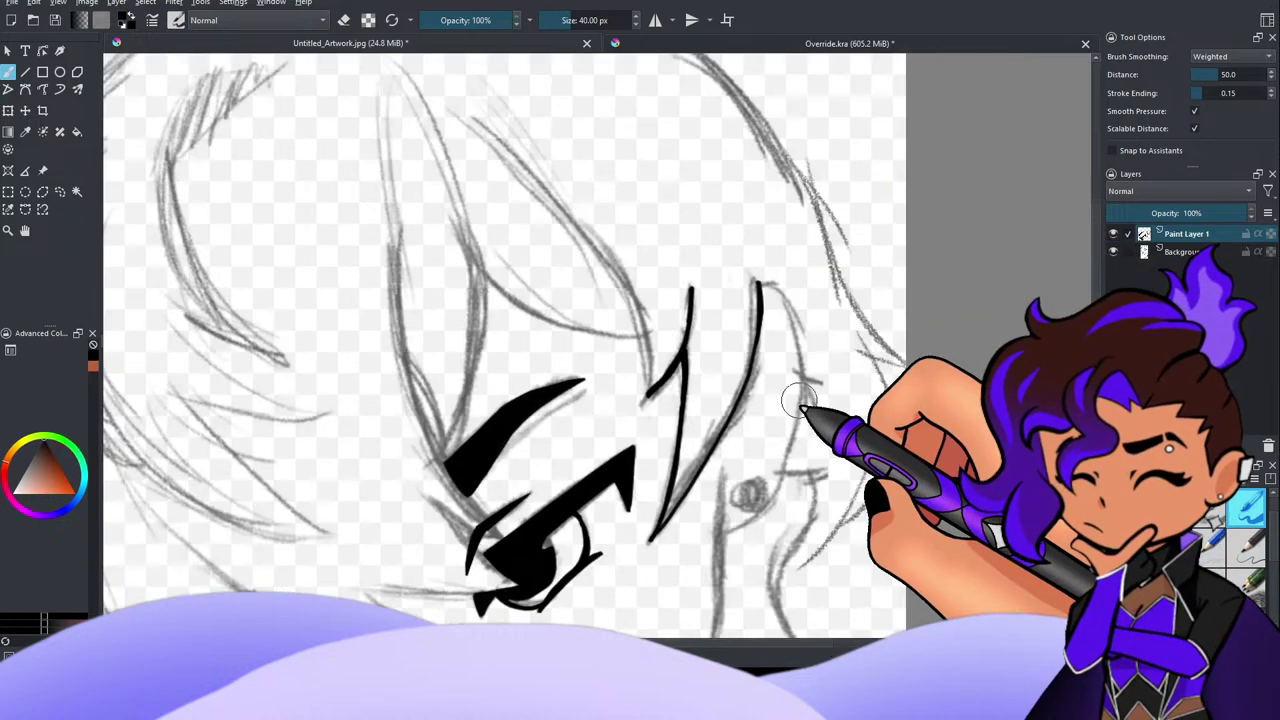
pyautogui.click(346, 22)
pyautogui.moveTo(689, 286)
pyautogui.mouseDown()
pyautogui.moveTo(663, 392)
pyautogui.moveTo(697, 380)
pyautogui.moveTo(677, 486)
pyautogui.moveTo(700, 371)
pyautogui.moveTo(734, 386)
pyautogui.moveTo(751, 368)
pyautogui.mouseUp()
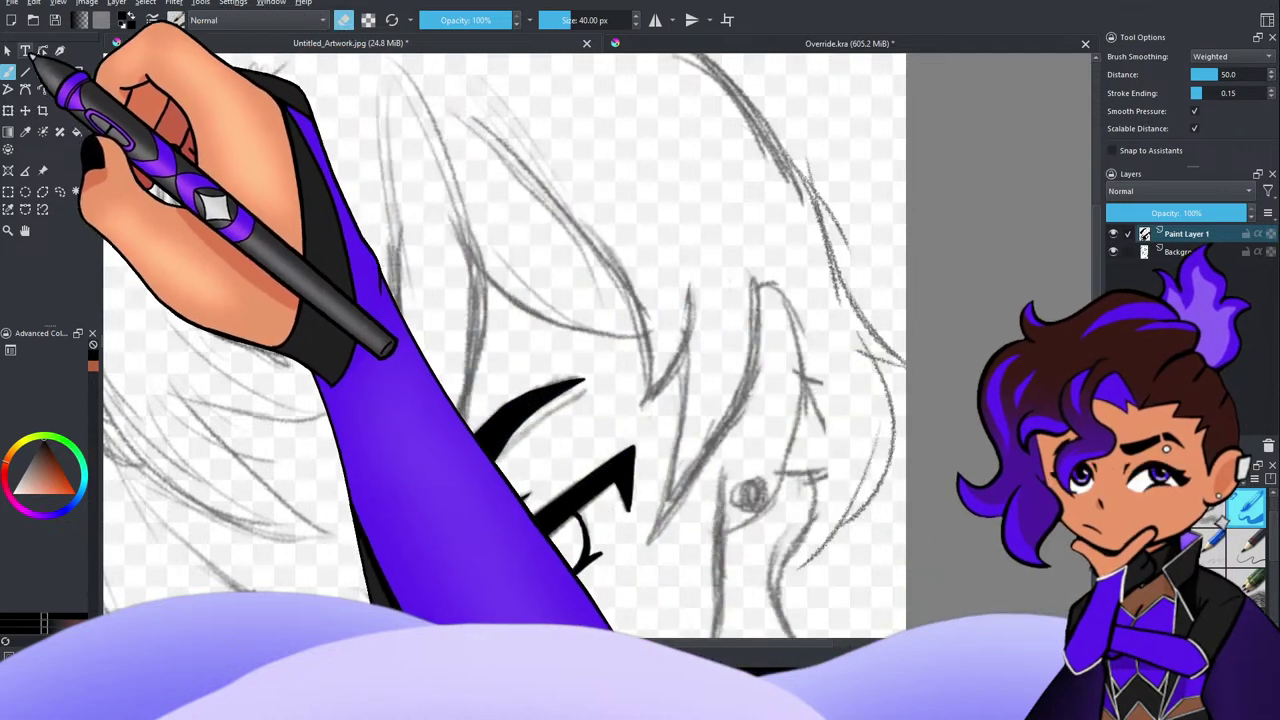
pyautogui.click(344, 20)
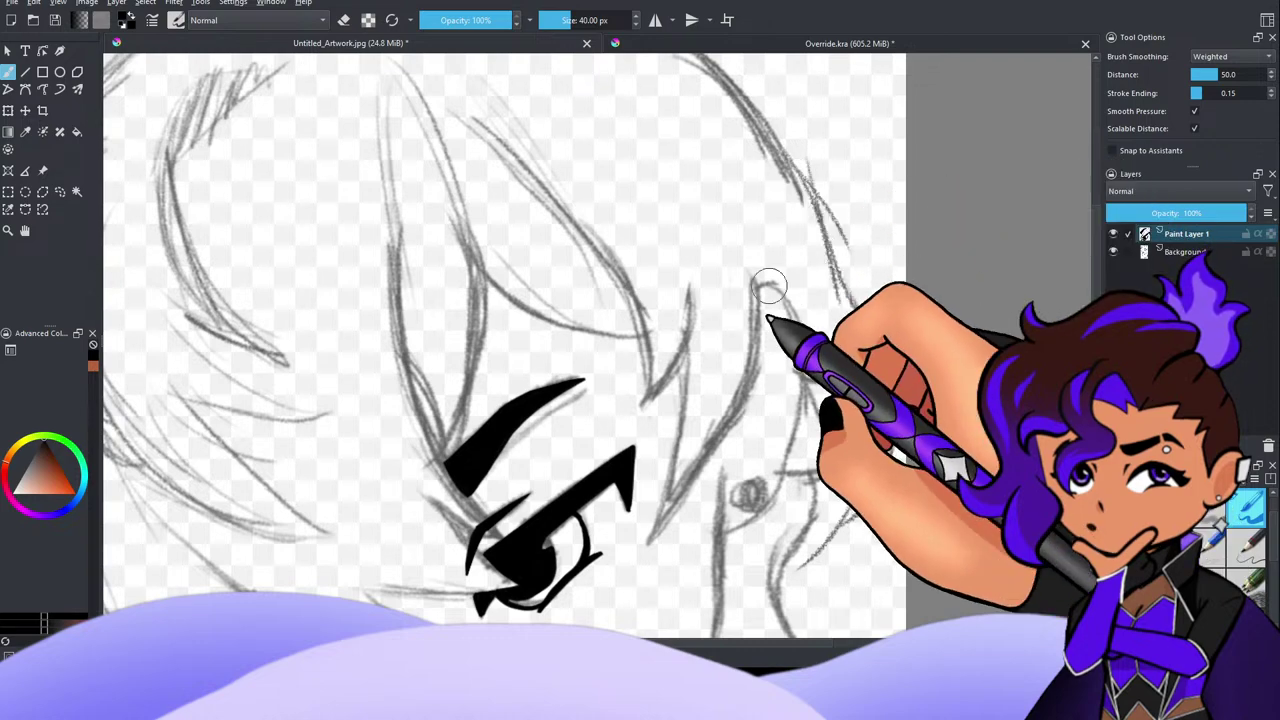
# Step: Try two thick scribbles across the hair and ear, undo them, and switch to the 4.54 px brush preset
pyautogui.moveTo(769, 288); pyautogui.dragTo(852, 330)
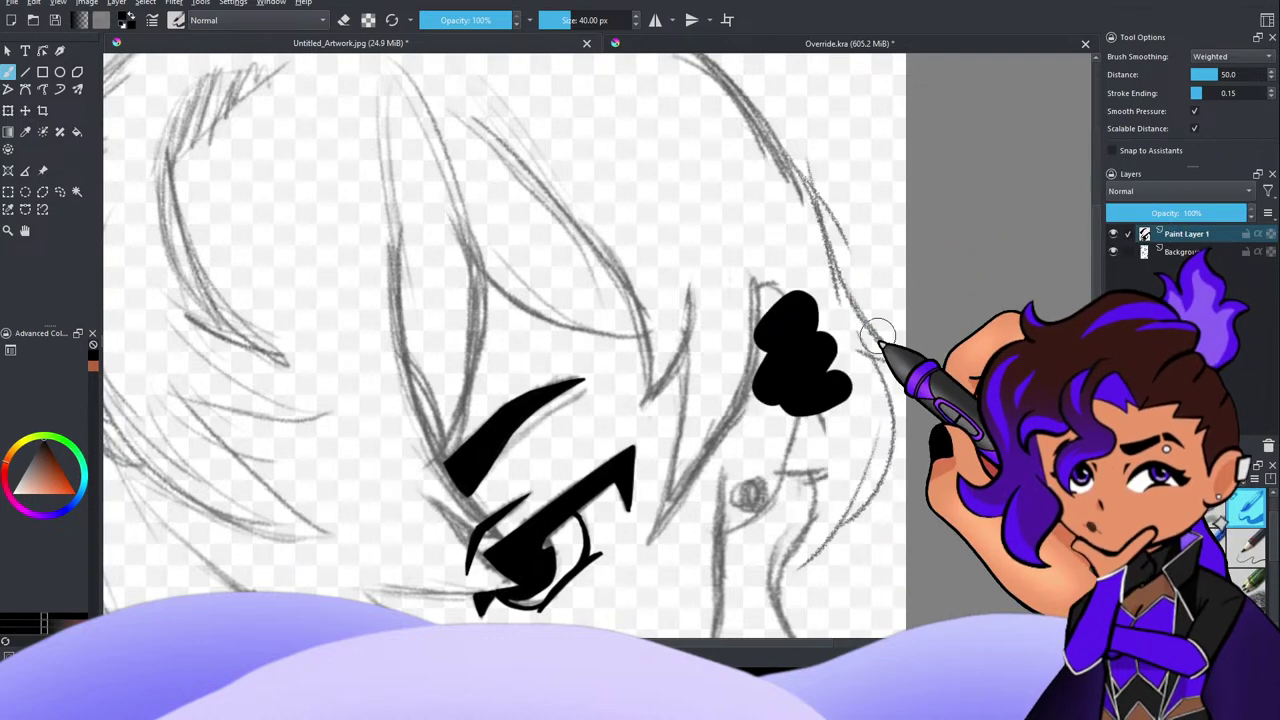
pyautogui.hotkey('ctrl', 'z')
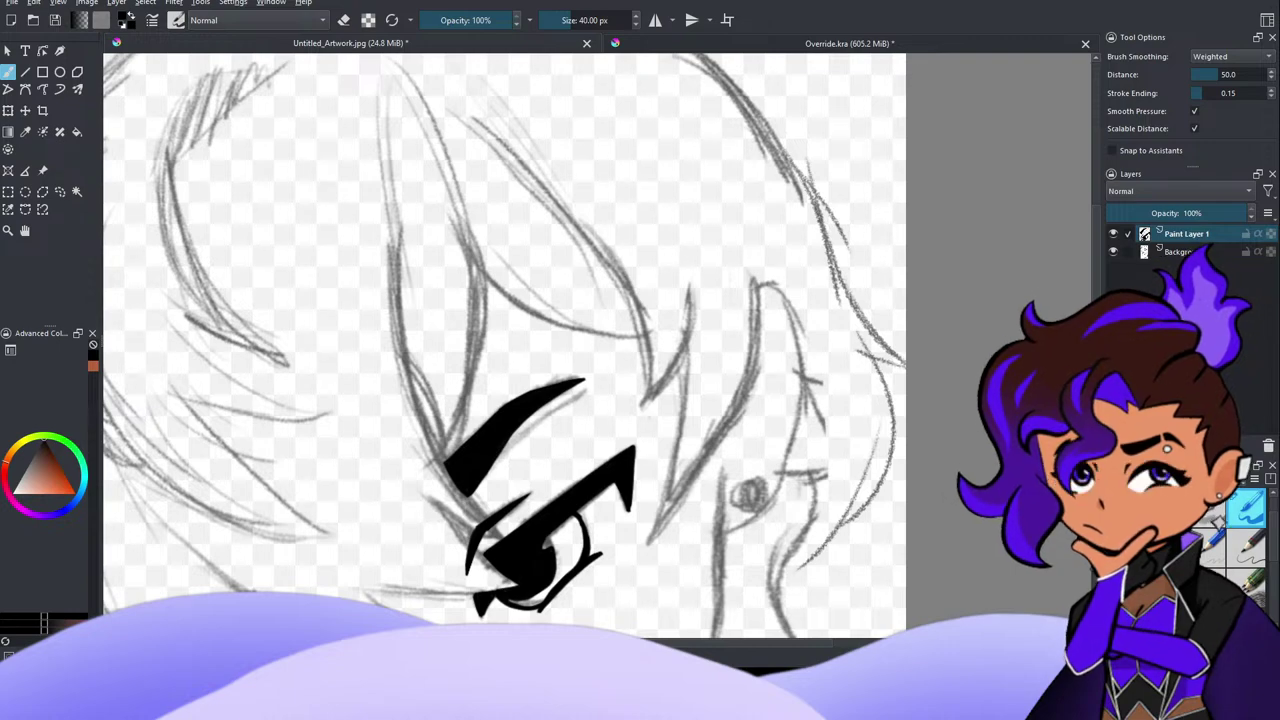
pyautogui.moveTo(620, 440)
pyautogui.mouseDown()
pyautogui.moveTo(688, 373)
pyautogui.moveTo(742, 507)
pyautogui.moveTo(803, 470)
pyautogui.mouseUp()
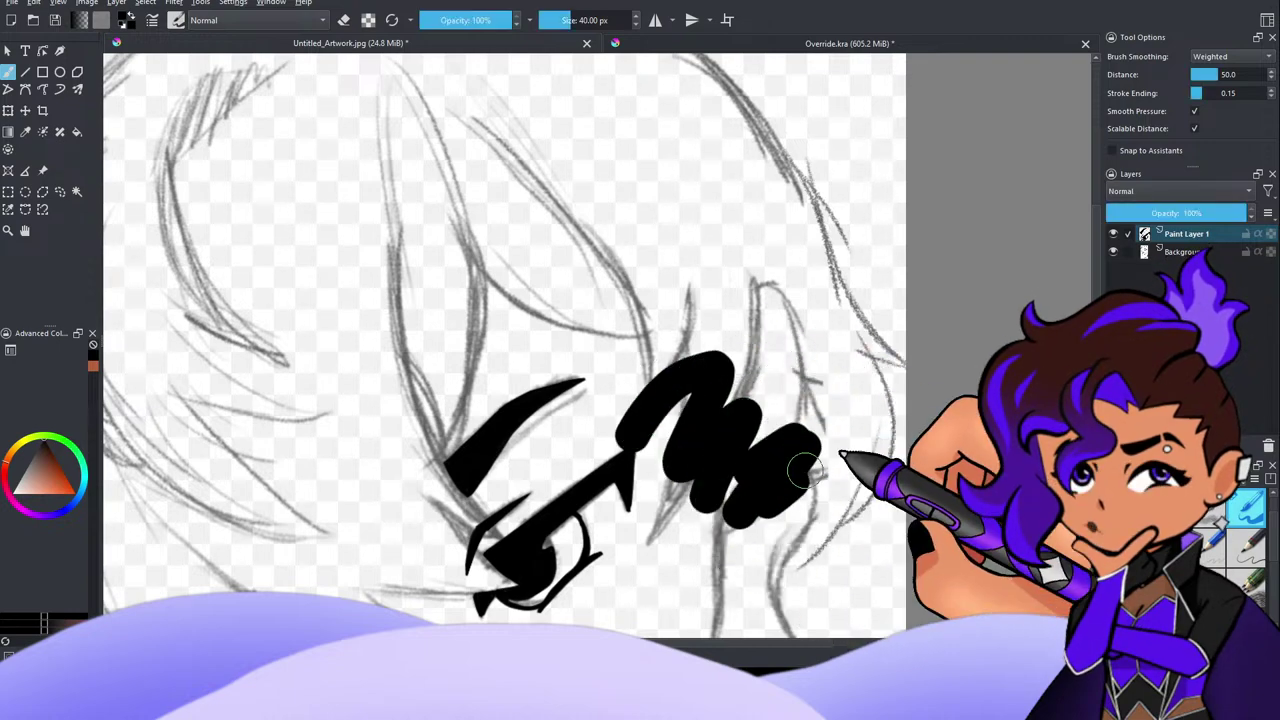
pyautogui.hotkey('ctrl', 'z')
pyautogui.hotkey('ctrl', 'z')
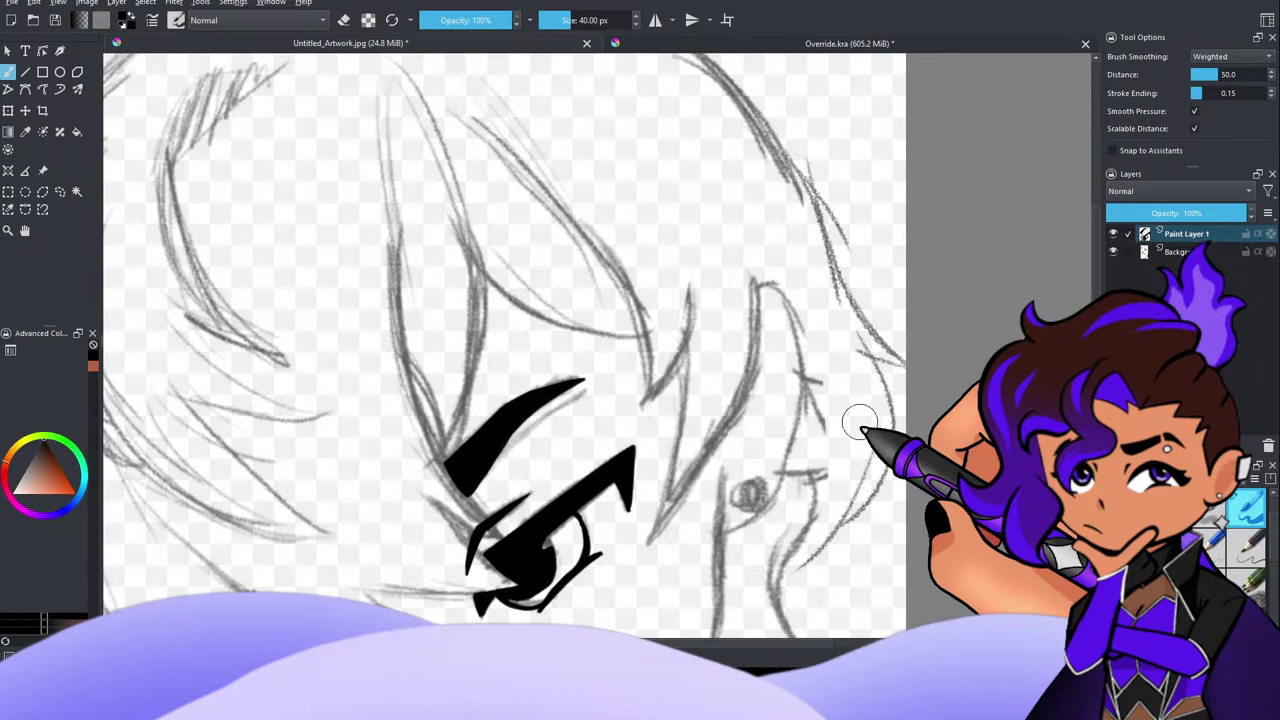
pyautogui.click(1182, 562)
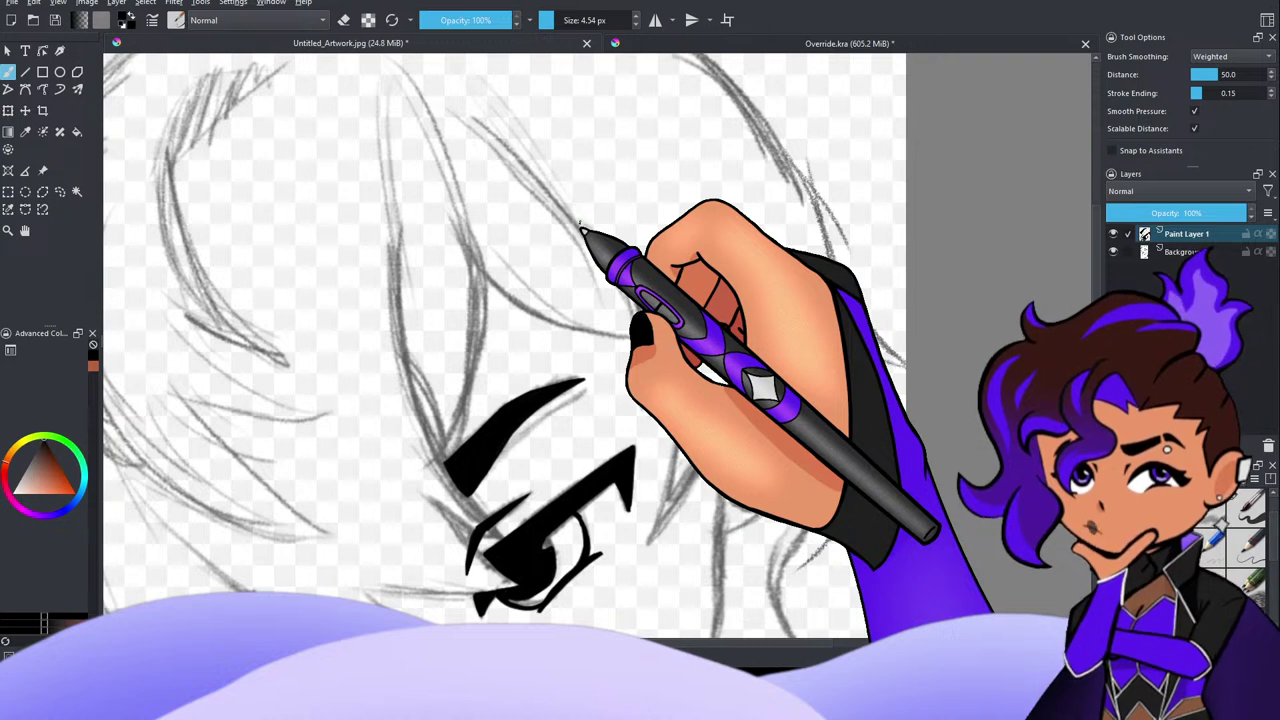
# Step: Try a scribble over the ear and a stroke along the hair strand beside it with the 4.54 px brush, undoing both
pyautogui.moveTo(745, 300)
pyautogui.mouseDown()
pyautogui.moveTo(778, 288)
pyautogui.moveTo(803, 338)
pyautogui.mouseUp()
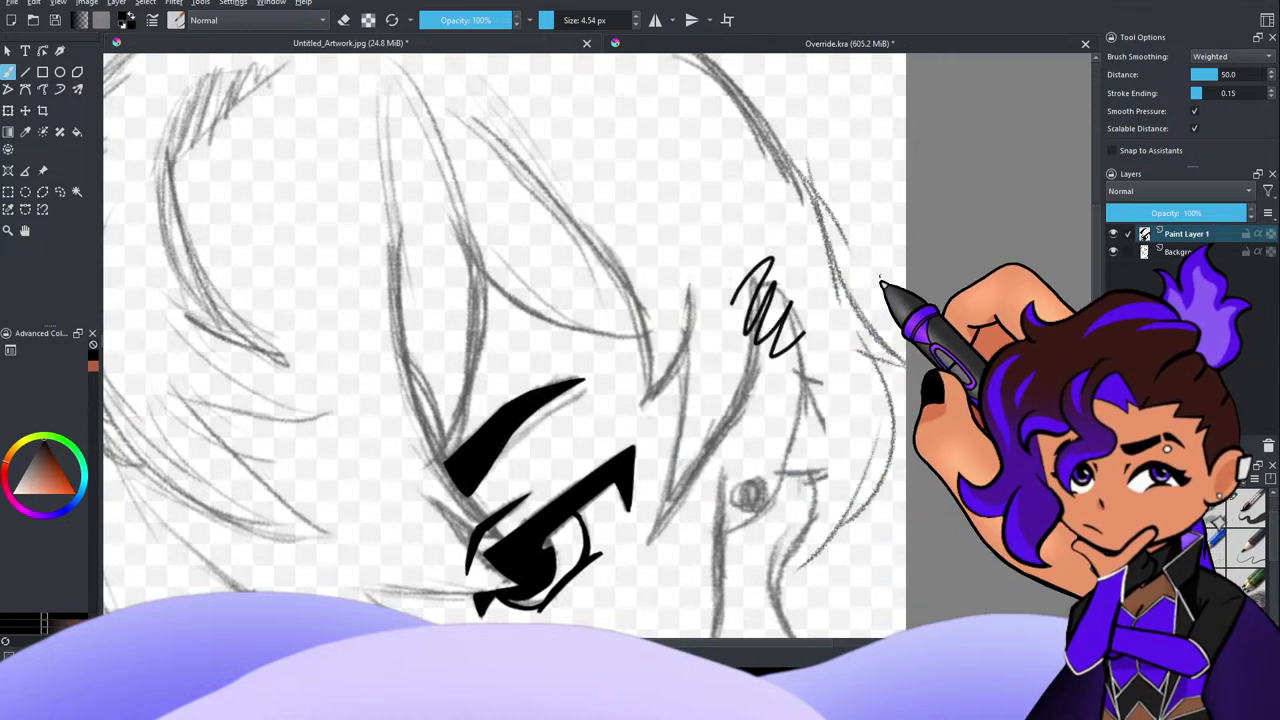
pyautogui.hotkey('ctrl', 'z')
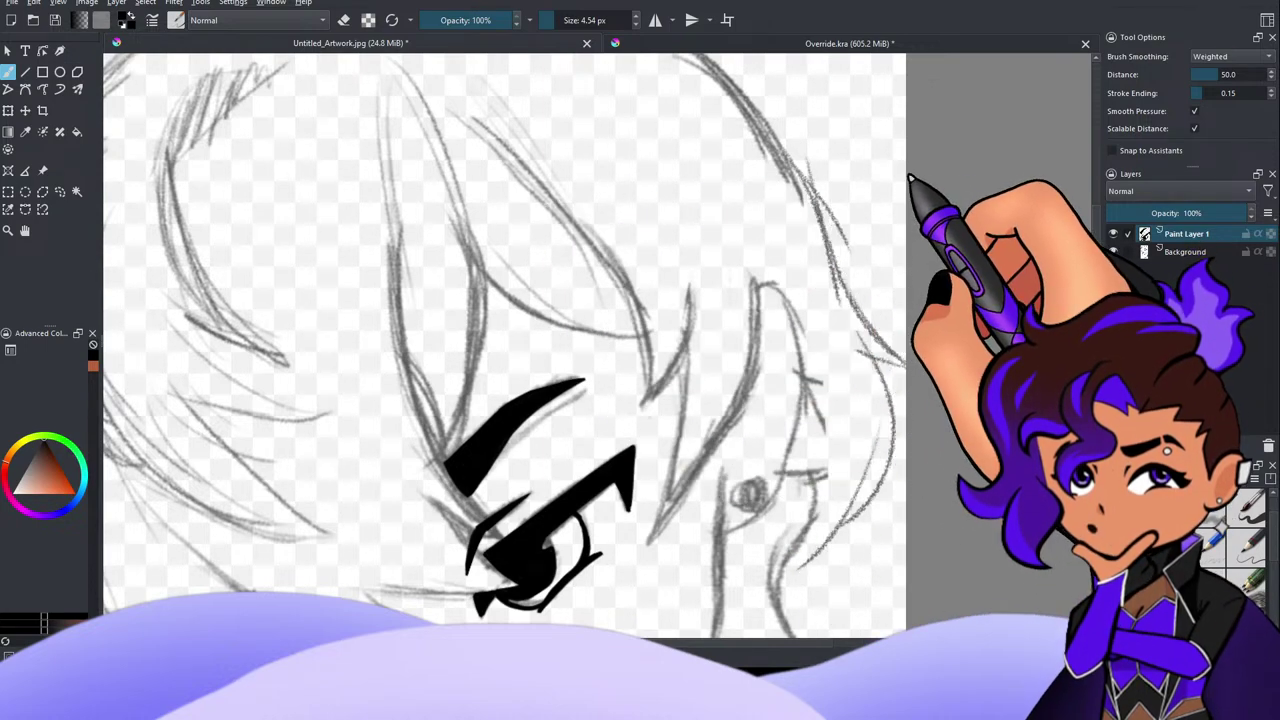
pyautogui.click(909, 171)
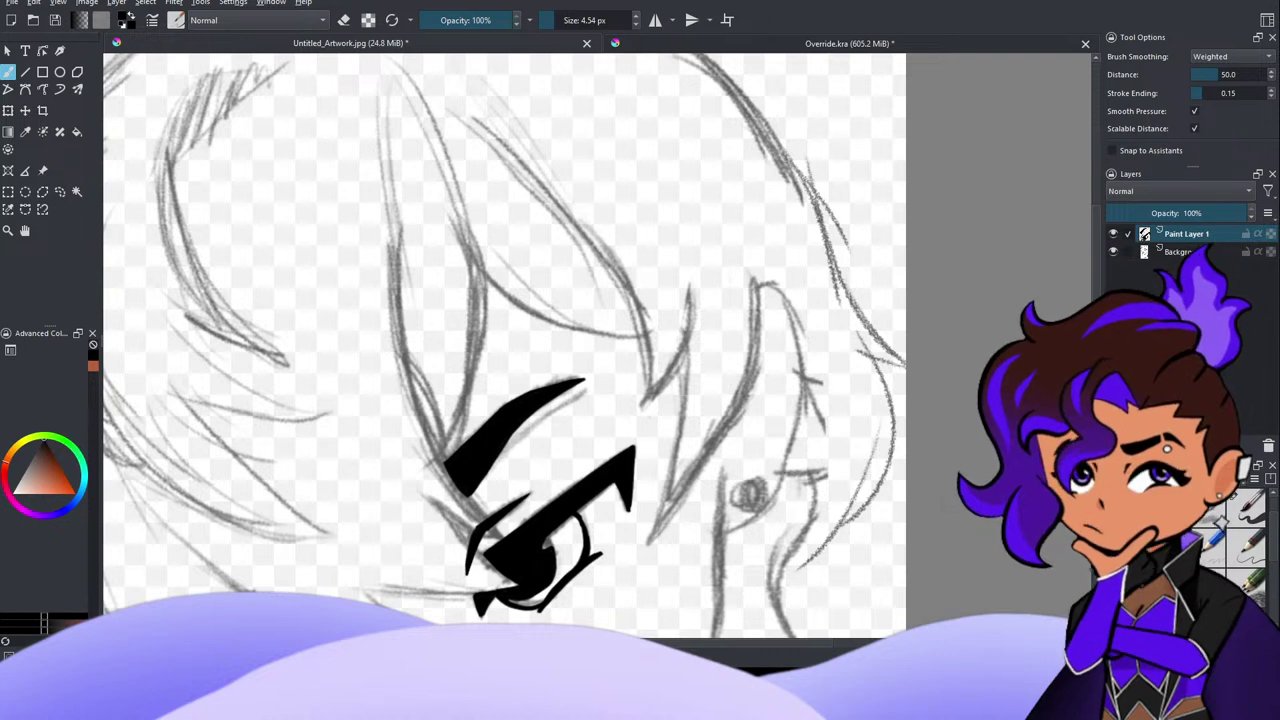
pyautogui.moveTo(757, 283)
pyautogui.mouseDown()
pyautogui.moveTo(758, 356)
pyautogui.moveTo(669, 492)
pyautogui.mouseUp()
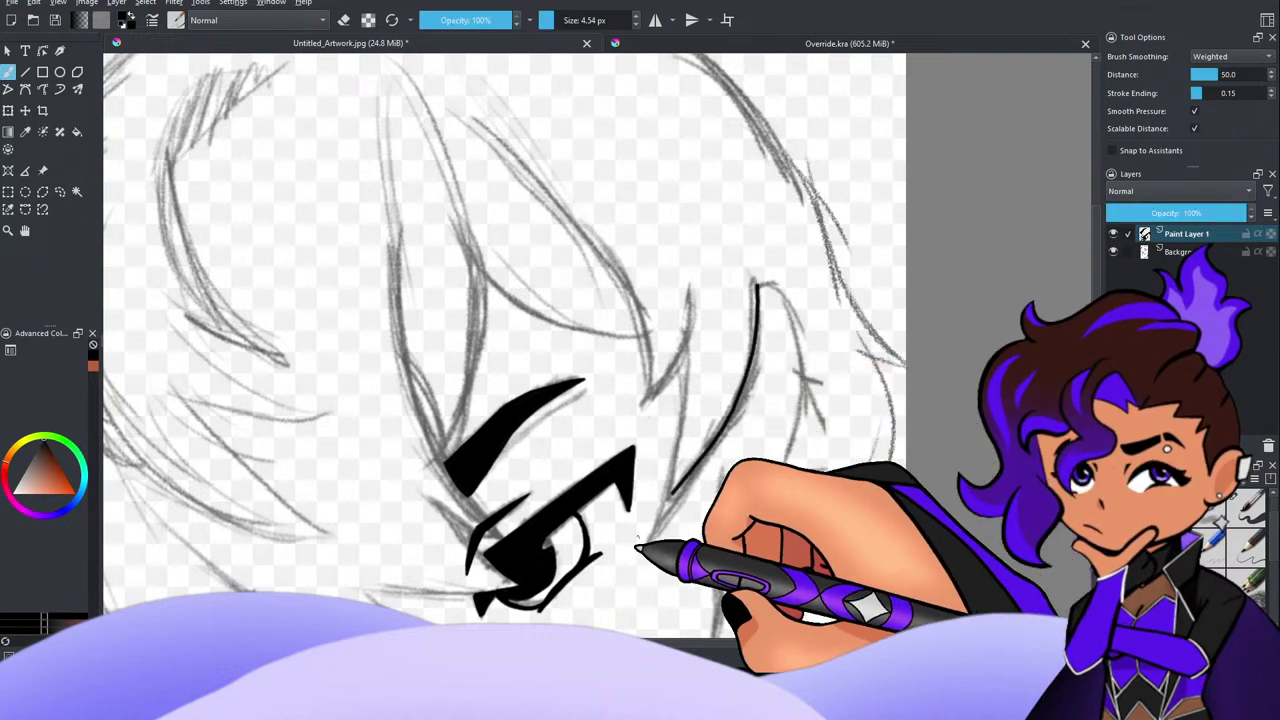
pyautogui.hotkey('ctrl', 'z')
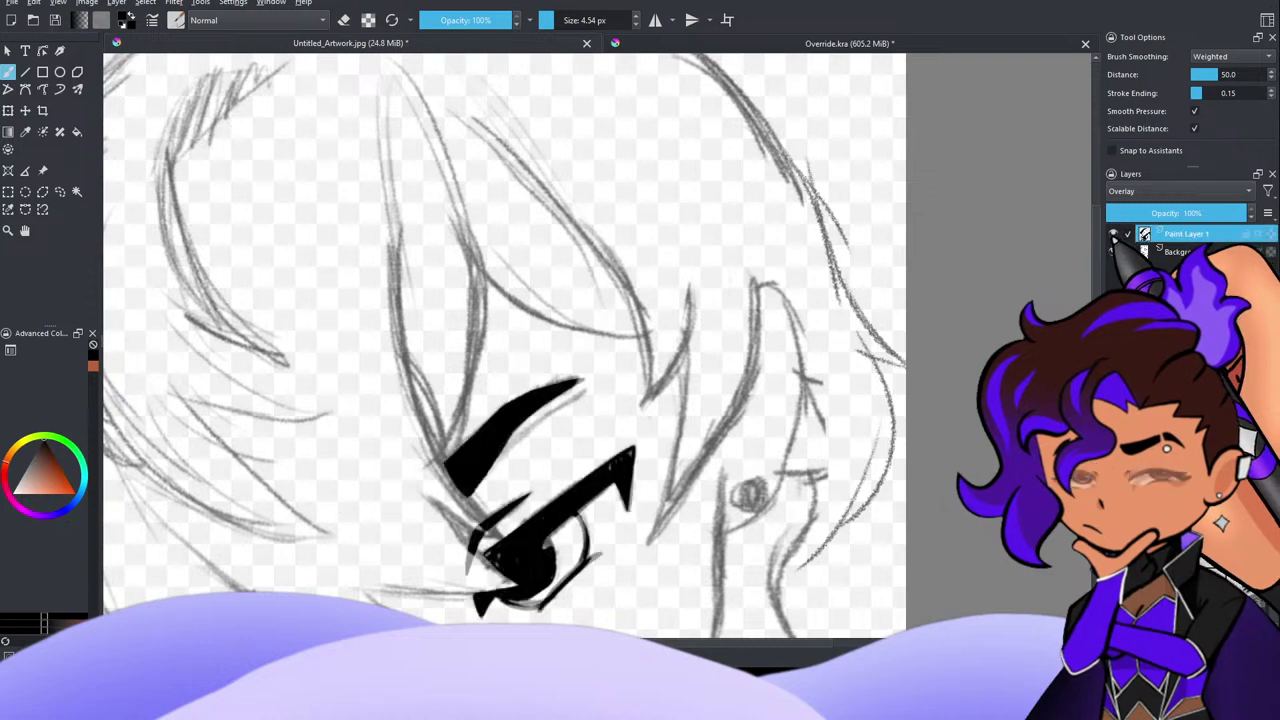
# Step: Try the Overlay blending mode on Paint Layer 1 and return the layer to Normal
pyautogui.moveTo(693, 397)
pyautogui.mouseDown()
pyautogui.moveTo(732, 340)
pyautogui.moveTo(796, 305)
pyautogui.moveTo(781, 348)
pyautogui.moveTo(680, 464)
pyautogui.moveTo(666, 507)
pyautogui.moveTo(831, 374)
pyautogui.moveTo(657, 543)
pyautogui.moveTo(853, 385)
pyautogui.moveTo(697, 524)
pyautogui.moveTo(816, 450)
pyautogui.moveTo(624, 577)
pyautogui.moveTo(827, 425)
pyautogui.moveTo(682, 539)
pyautogui.moveTo(916, 395)
pyautogui.mouseUp()
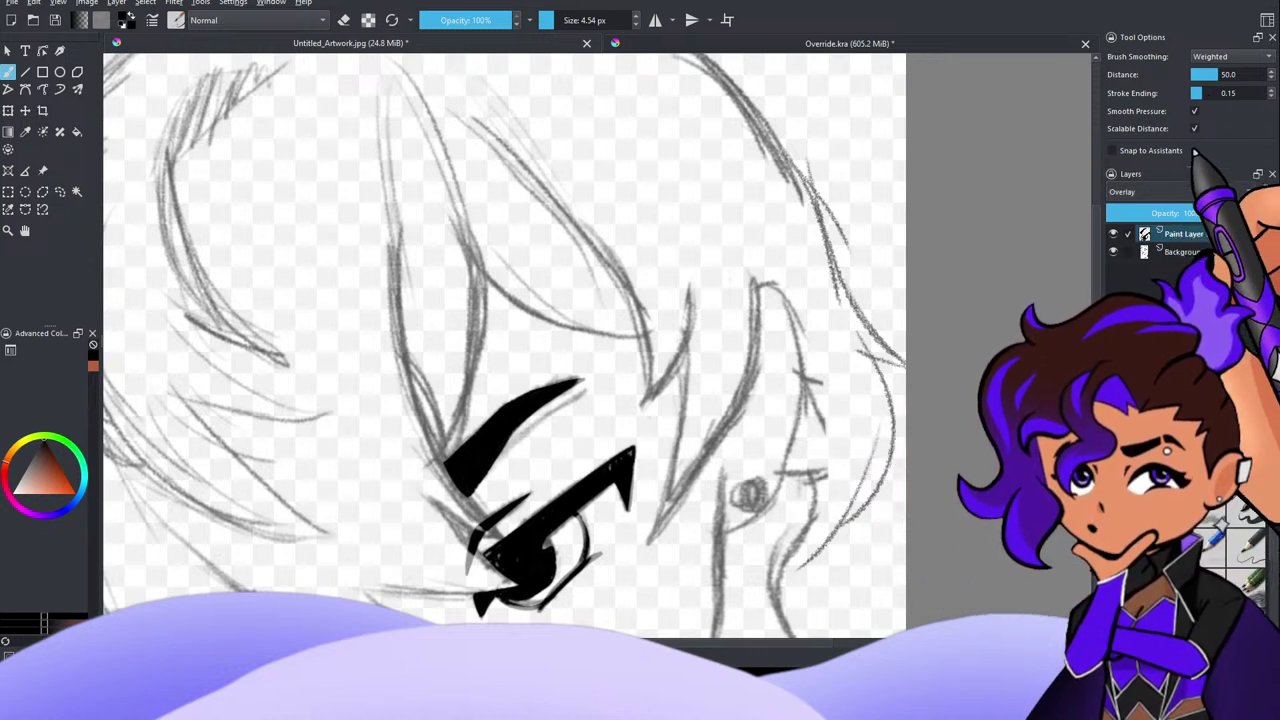
pyautogui.click(1183, 190)
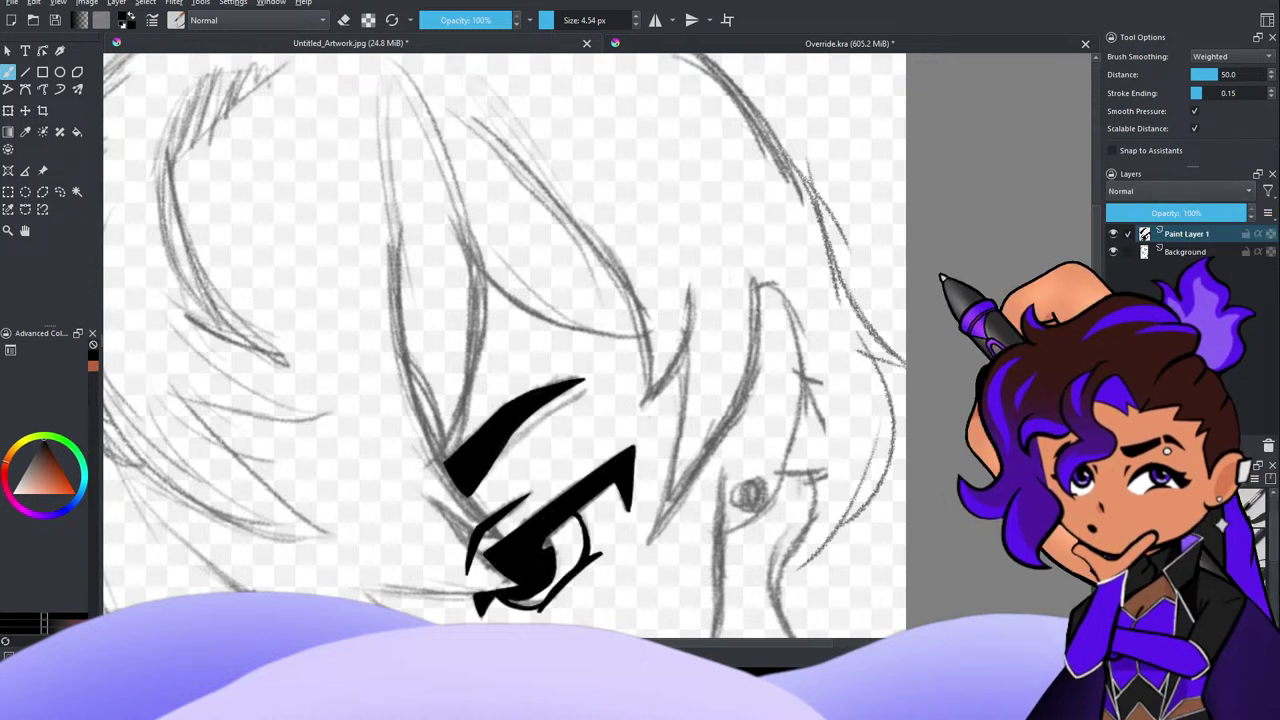
pyautogui.moveTo(727, 396); pyautogui.dragTo(833, 371)
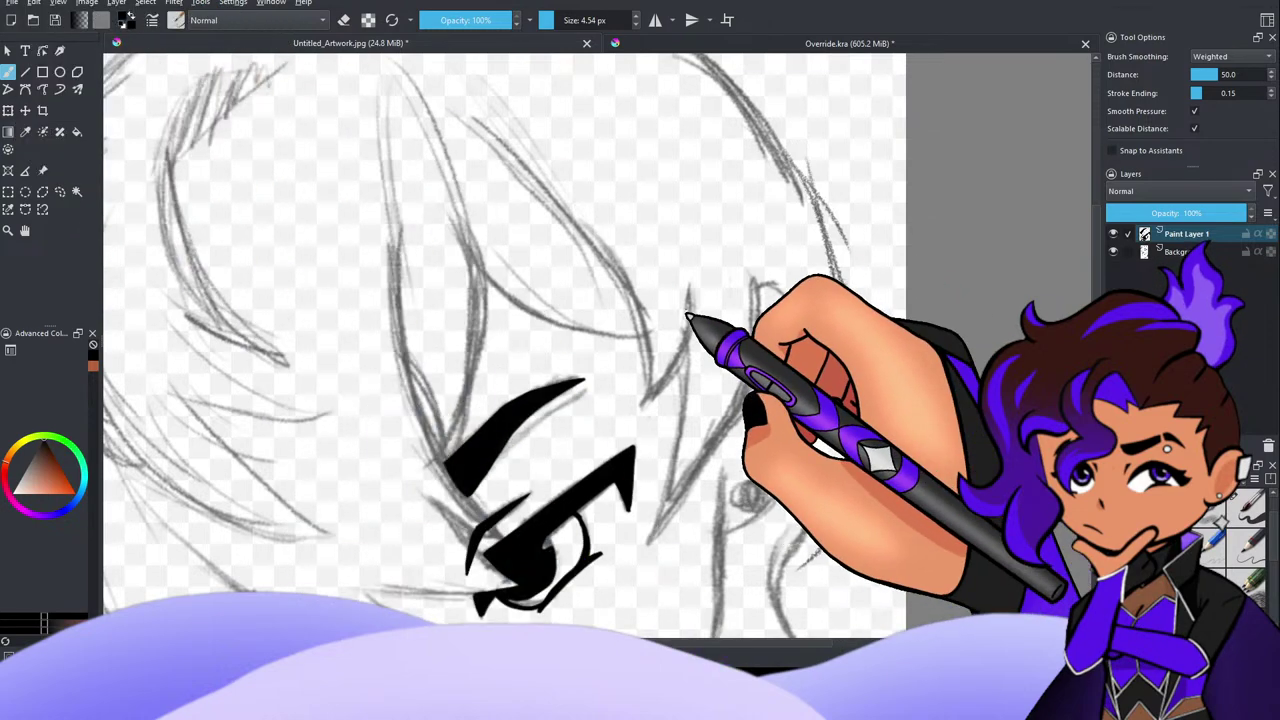
# Step: Examine the sketch at several zoom levels, from the whole head to the hair strands at the crown
pyautogui.scroll(-2, 757, 300)
pyautogui.scroll(1, 764, 293)
pyautogui.scroll(-1, 764, 298)
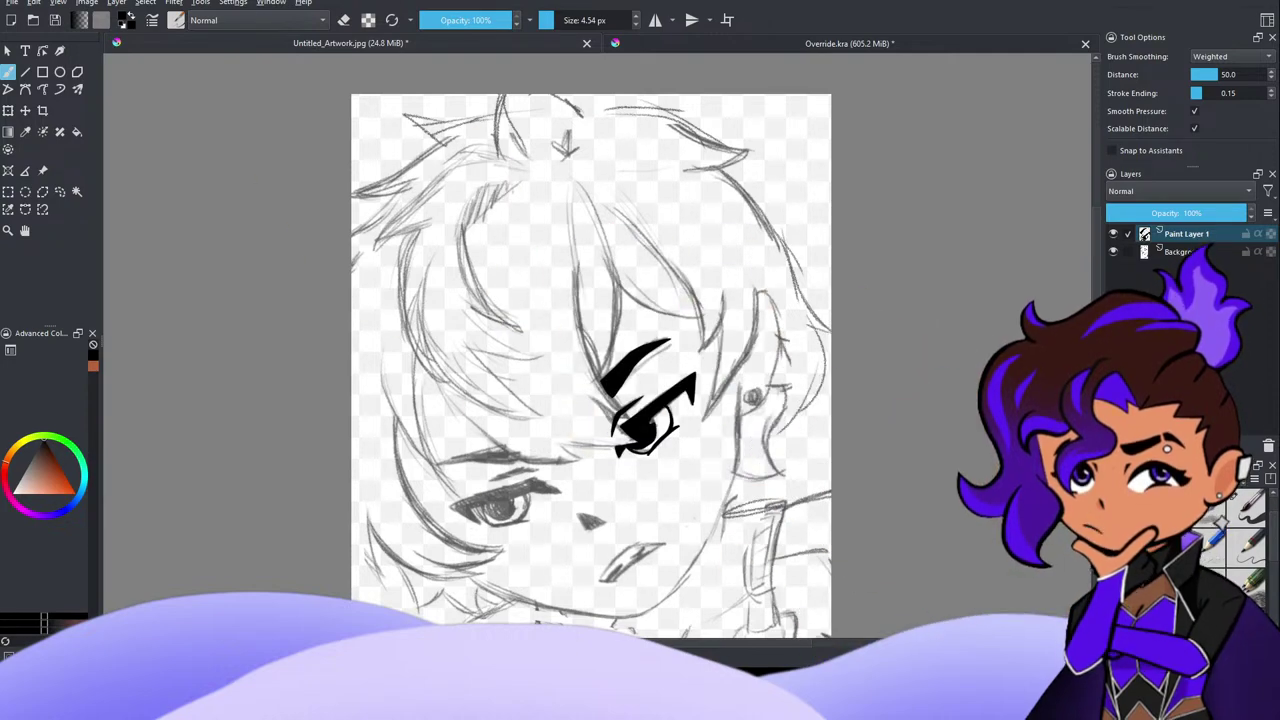
pyautogui.scroll(-2, 585, 198)
pyautogui.scroll(2, 380, 147)
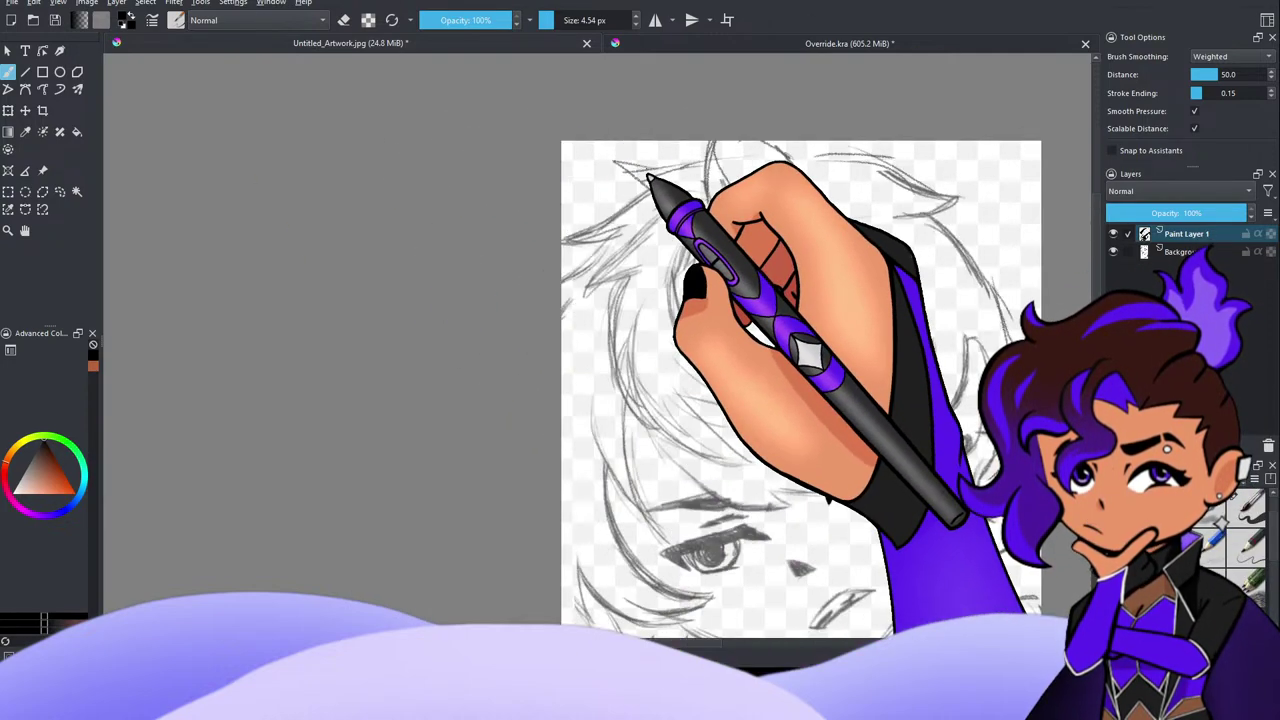
pyautogui.scroll(-2, 646, 163)
pyautogui.scroll(4, 700, 150)
pyautogui.scroll(-3, 726, 148)
pyautogui.scroll(4, 730, 152)
pyautogui.scroll(-2, 734, 156)
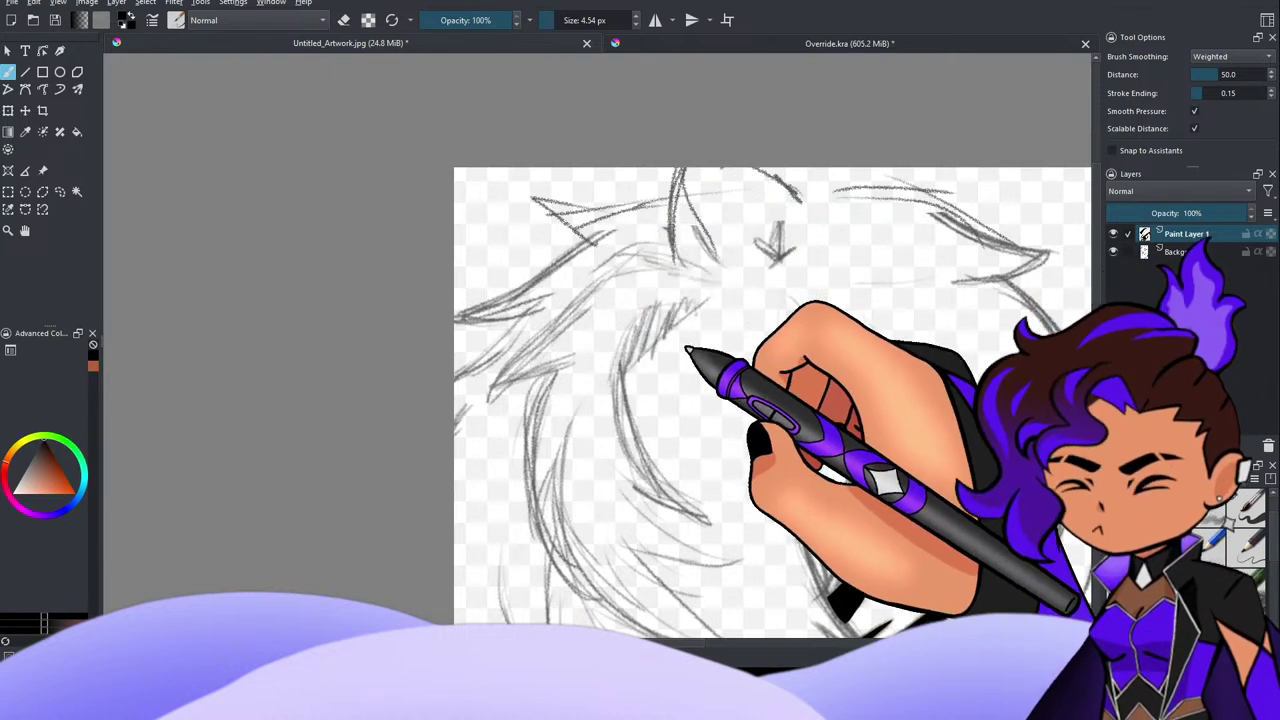
pyautogui.click(714, 354)
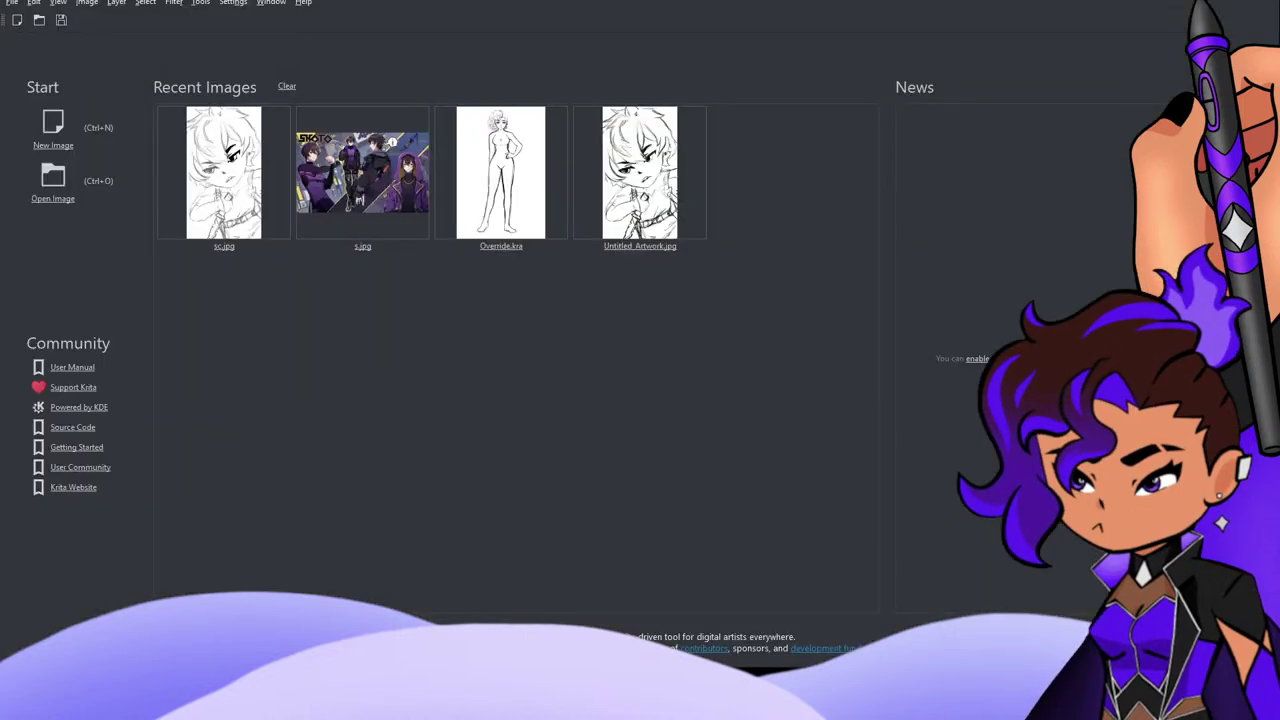
# Step: Open the recent image sc.jpg
pyautogui.click(223, 172)
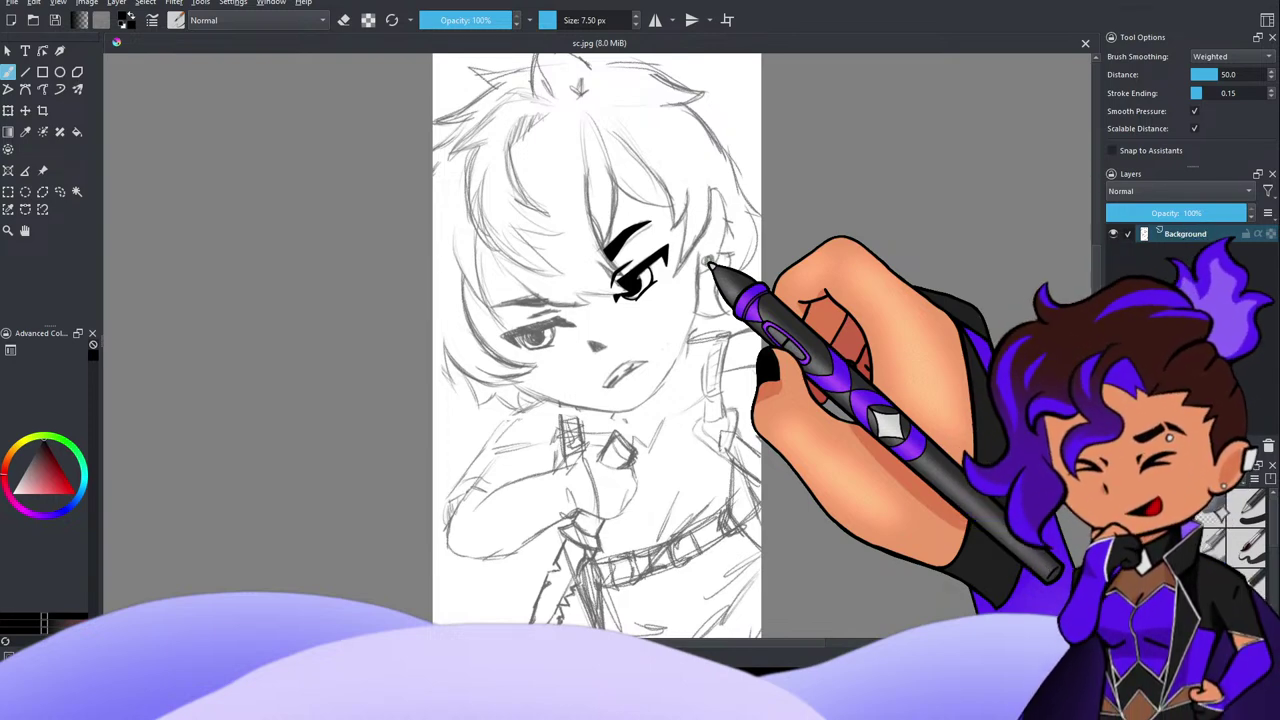
pyautogui.press('1')
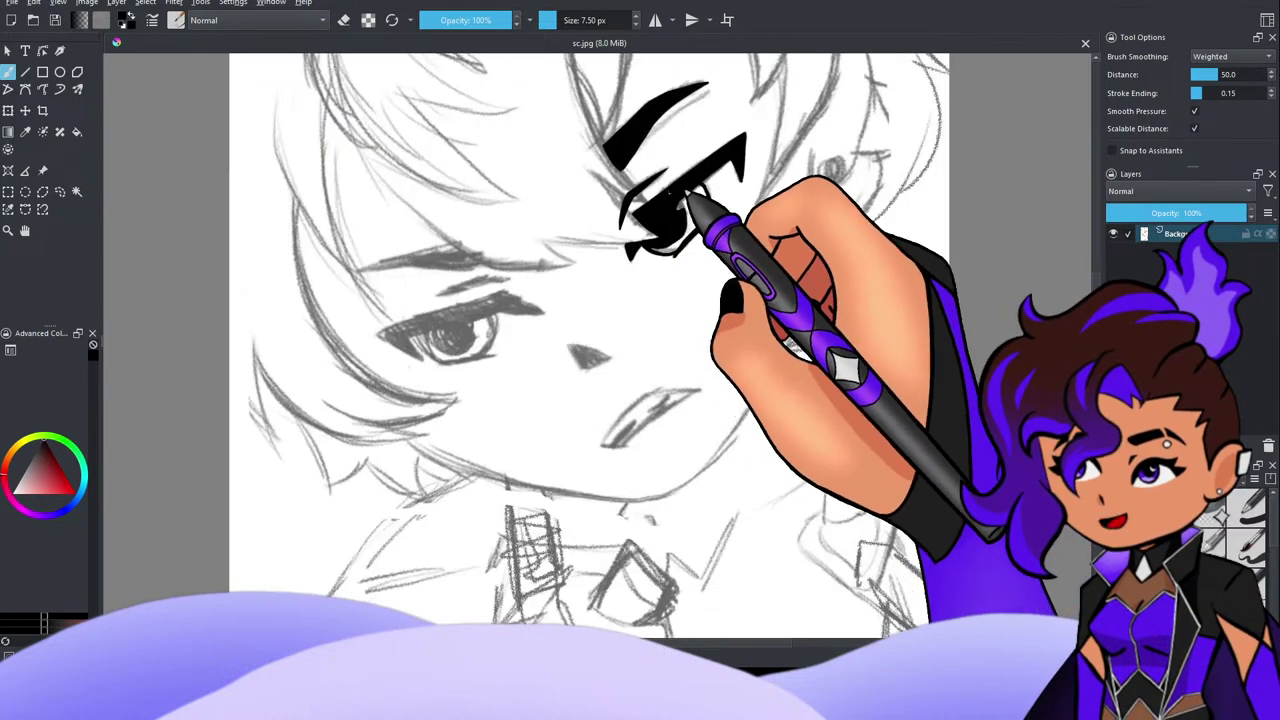
# Step: Try a 7.50 px wavy scribble and a long curved stroke beside the inked eye, and undo both
pyautogui.scroll(3, 754, 144)
pyautogui.moveTo(721, 399)
pyautogui.mouseDown()
pyautogui.moveTo(762, 442)
pyautogui.moveTo(903, 432)
pyautogui.mouseUp()
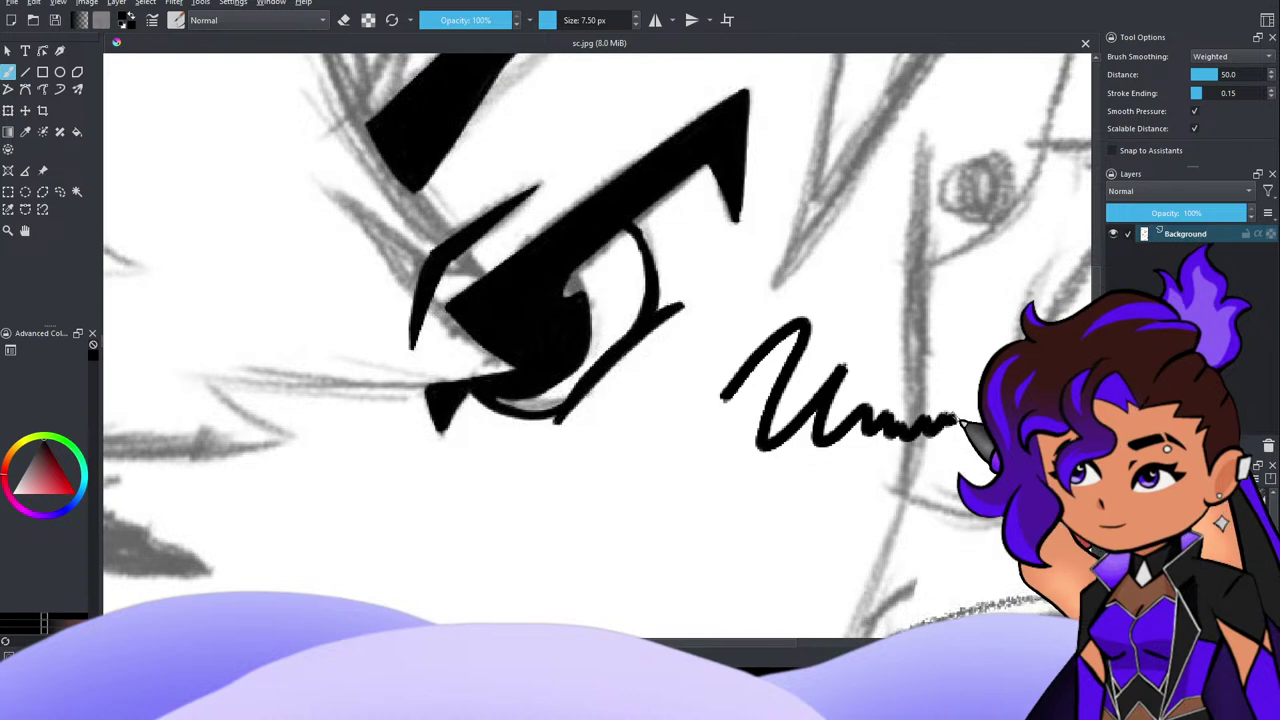
pyautogui.moveTo(988, 345)
pyautogui.mouseDown()
pyautogui.moveTo(828, 407)
pyautogui.moveTo(700, 597)
pyautogui.mouseUp()
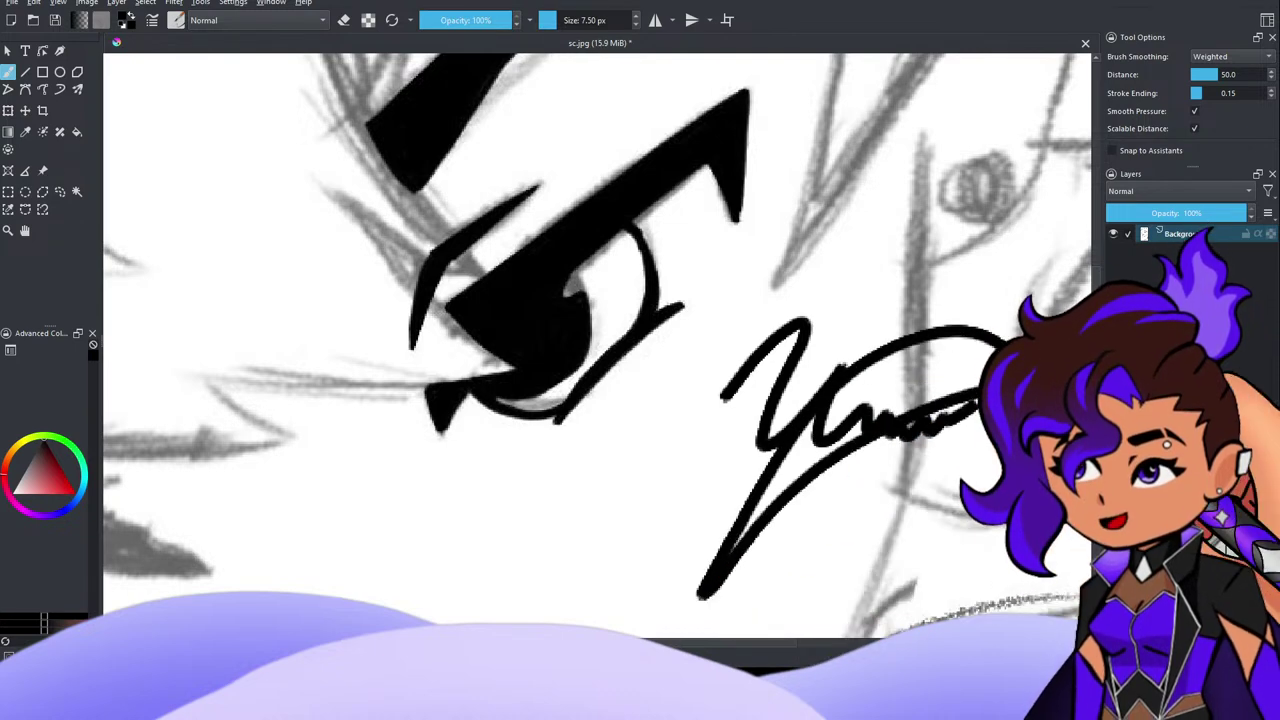
pyautogui.hotkey('ctrl', 'z')
pyautogui.hotkey('ctrl', 'z')
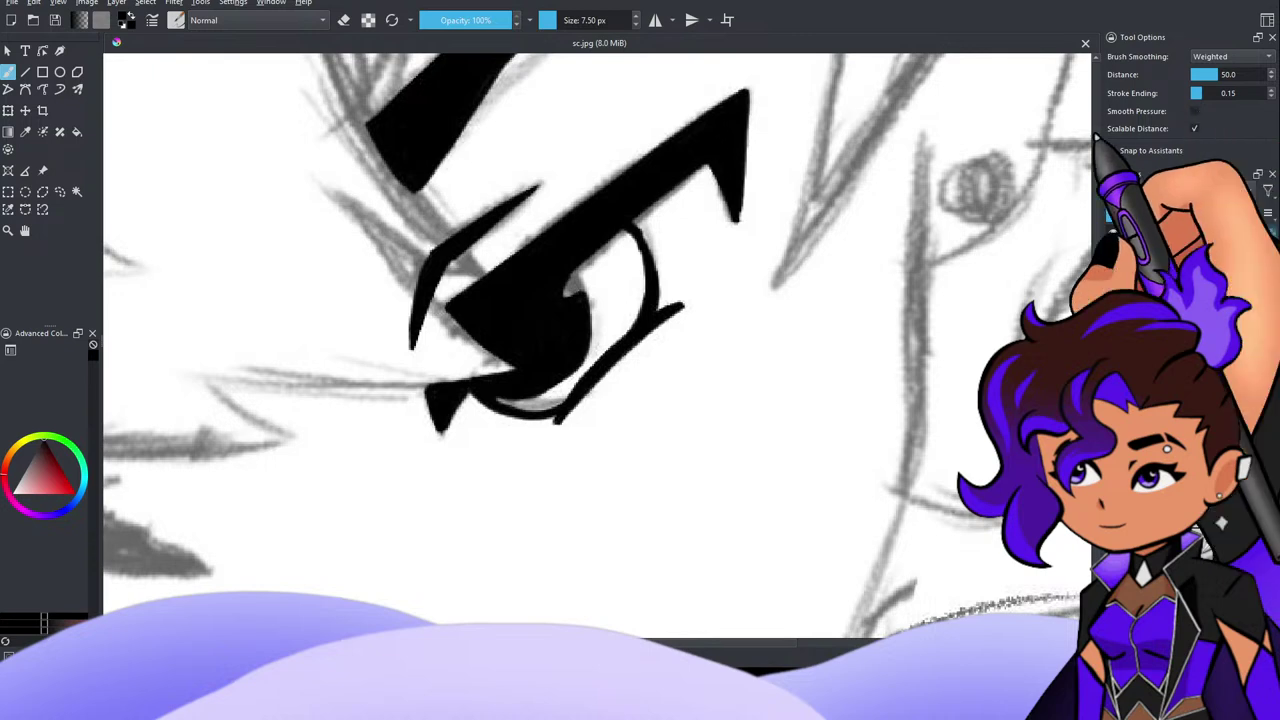
# Step: Test short brush strokes between the eye and the ear with Smooth Pressure turned off, and undo them
pyautogui.moveTo(851, 164); pyautogui.dragTo(953, 178)
pyautogui.moveTo(827, 469); pyautogui.dragTo(810, 495)
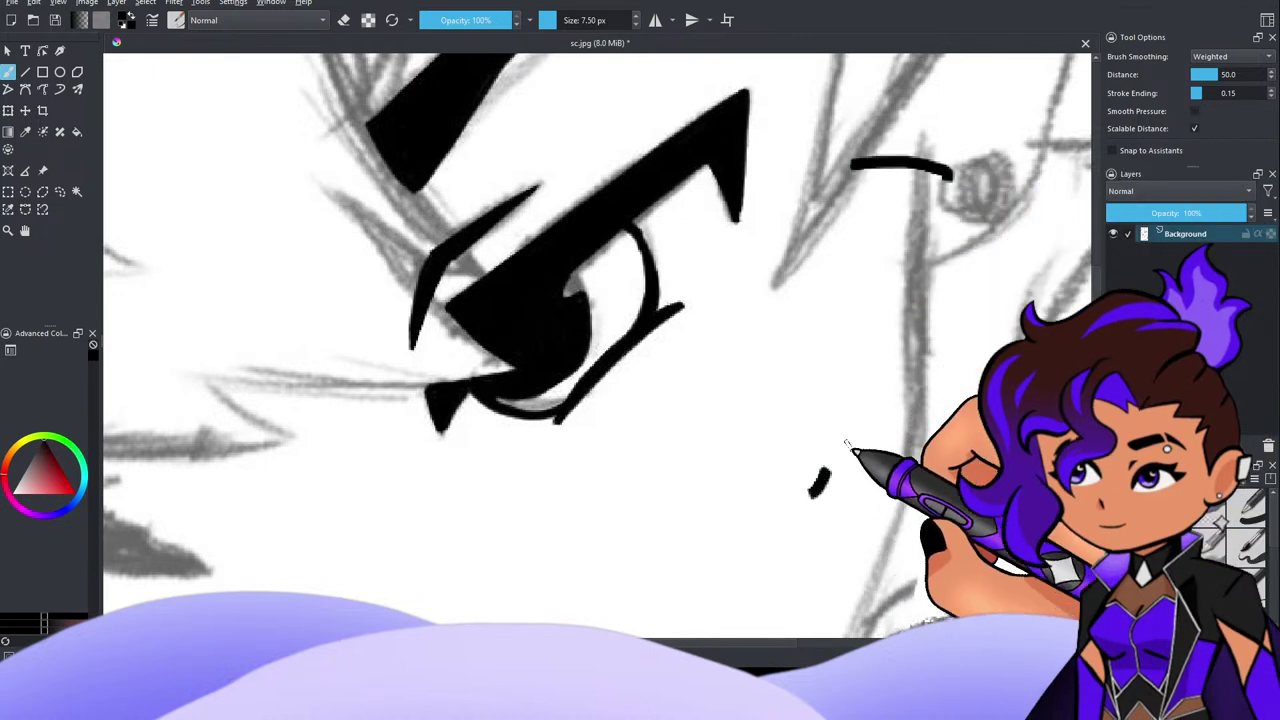
pyautogui.moveTo(872, 465); pyautogui.dragTo(893, 507)
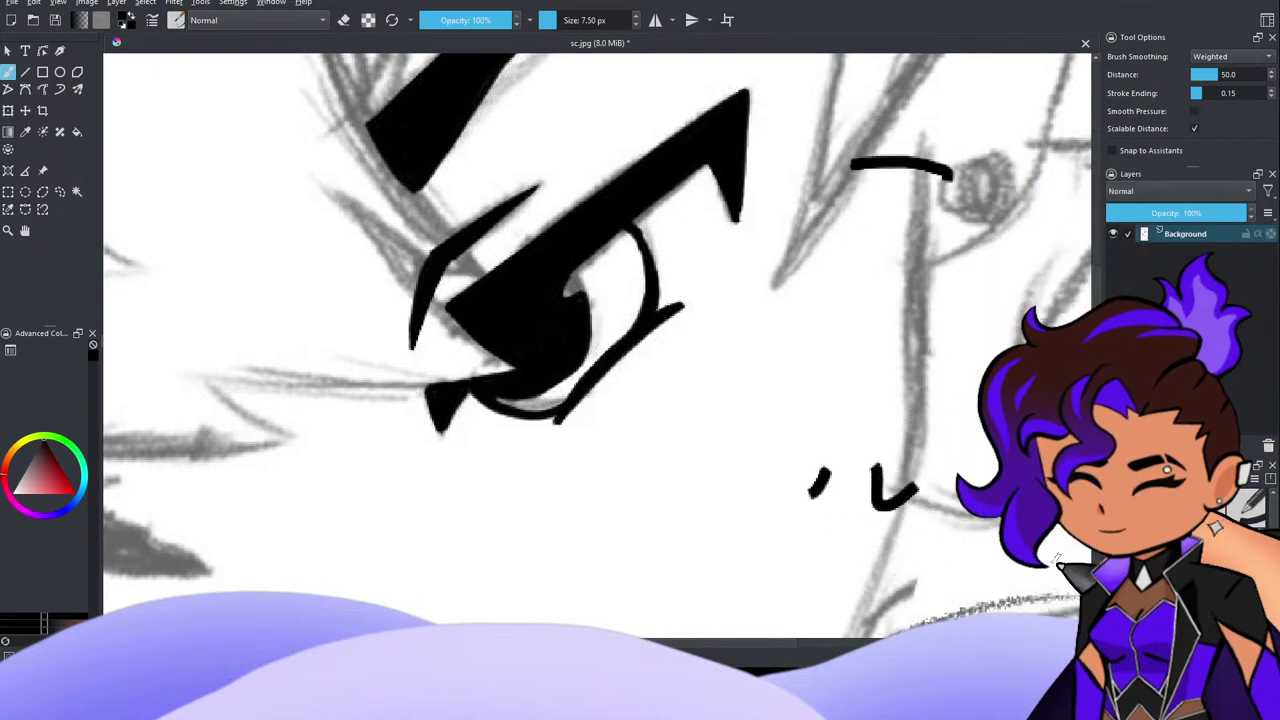
pyautogui.hotkey('ctrl', 'z')
pyautogui.hotkey('ctrl', 'z')
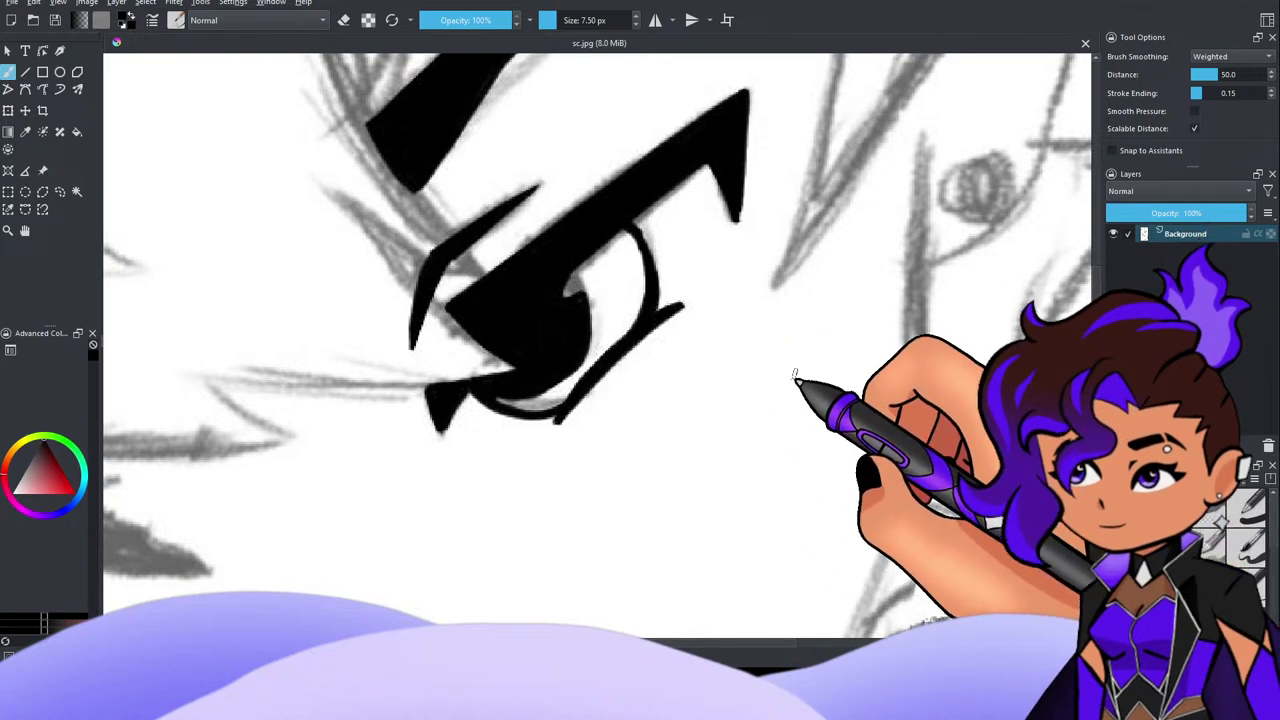
pyautogui.moveTo(706, 372); pyautogui.dragTo(744, 376)
pyautogui.hotkey('ctrl', 'z')
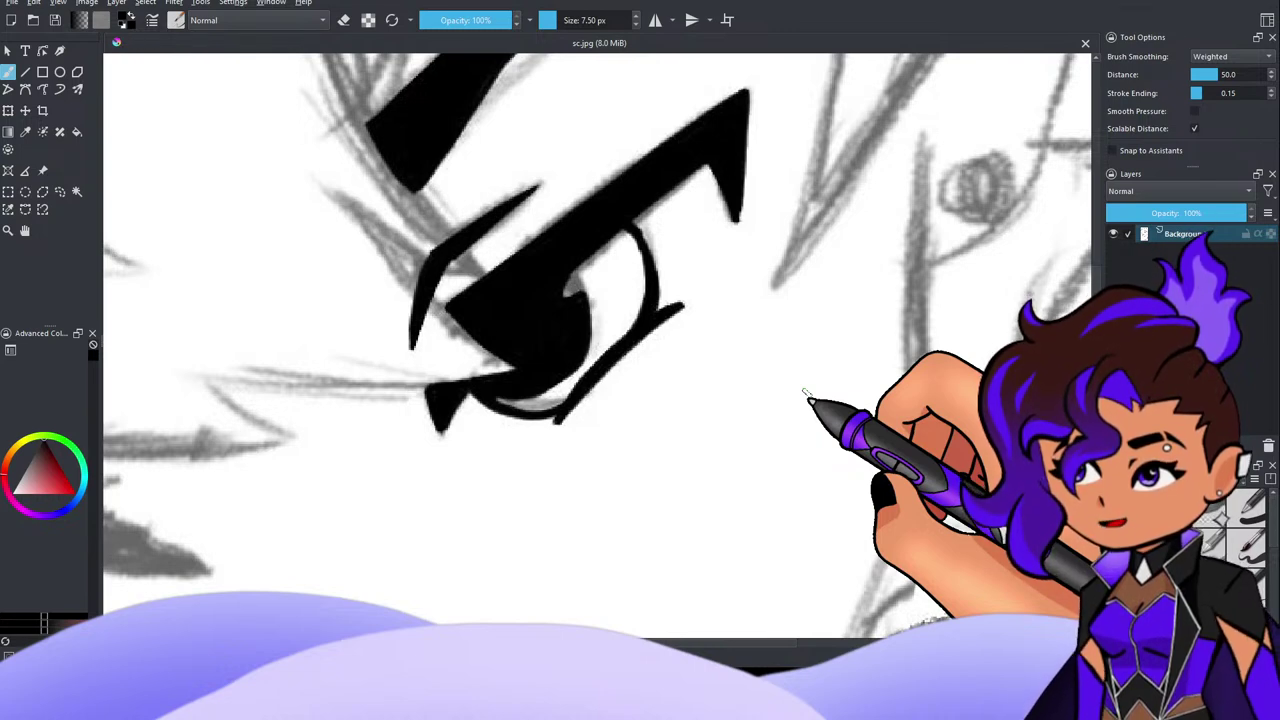
# Step: Examine the inked eye close up and the whole sketch at alternating zoom levels
pyautogui.hotkey('ctrl', '-')
pyautogui.hotkey('ctrl', '-')
pyautogui.hotkey('ctrl', '+')
pyautogui.hotkey('ctrl', '+')
pyautogui.hotkey('ctrl', '-')
pyautogui.hotkey('ctrl', '-')
pyautogui.hotkey('ctrl', '-')
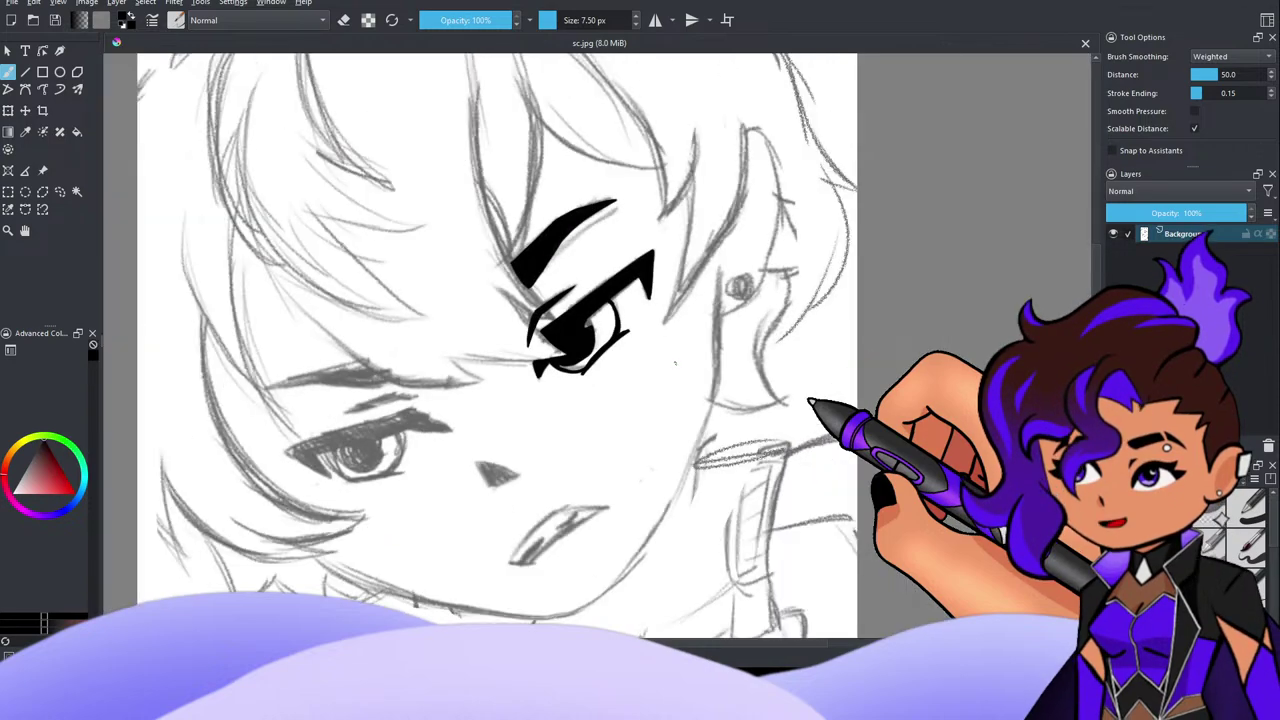
pyautogui.hotkey('ctrl', '+')
pyautogui.hotkey('ctrl', '+')
pyautogui.scroll(-3, 805, 392)
pyautogui.scroll(3, 753, 381)
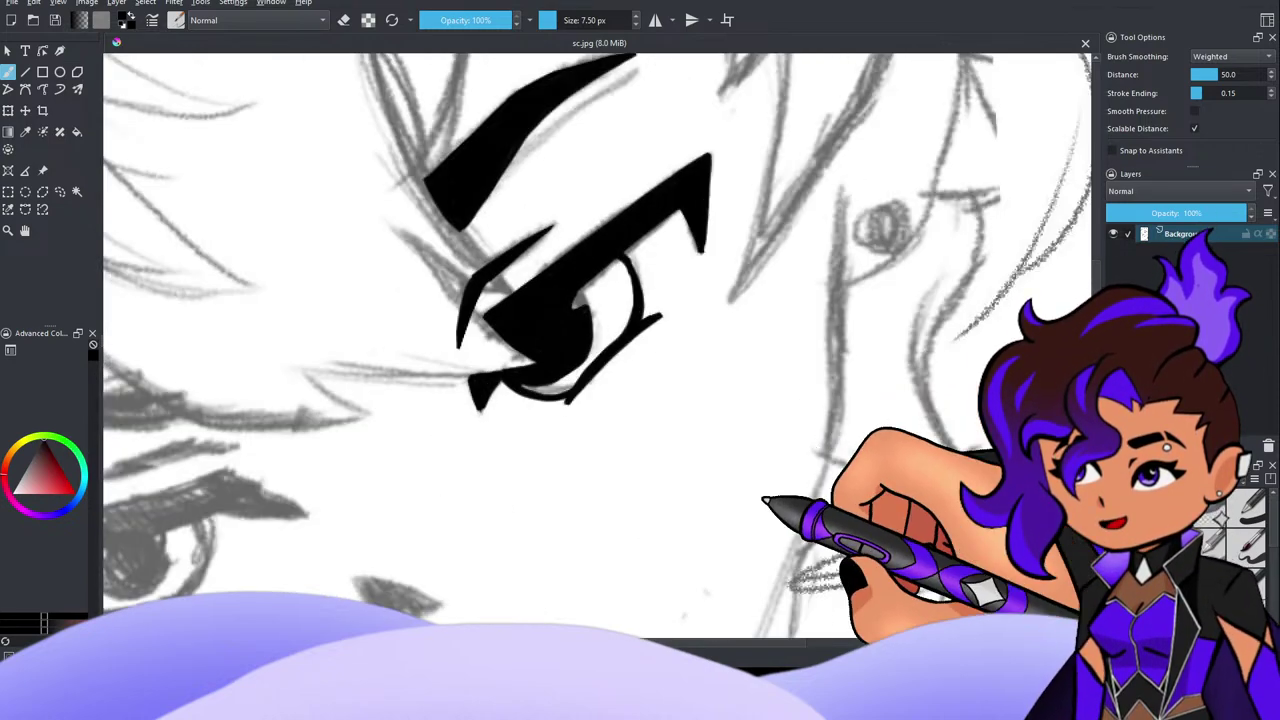
pyautogui.scroll(-3, 716, 340)
pyautogui.scroll(2, 716, 340)
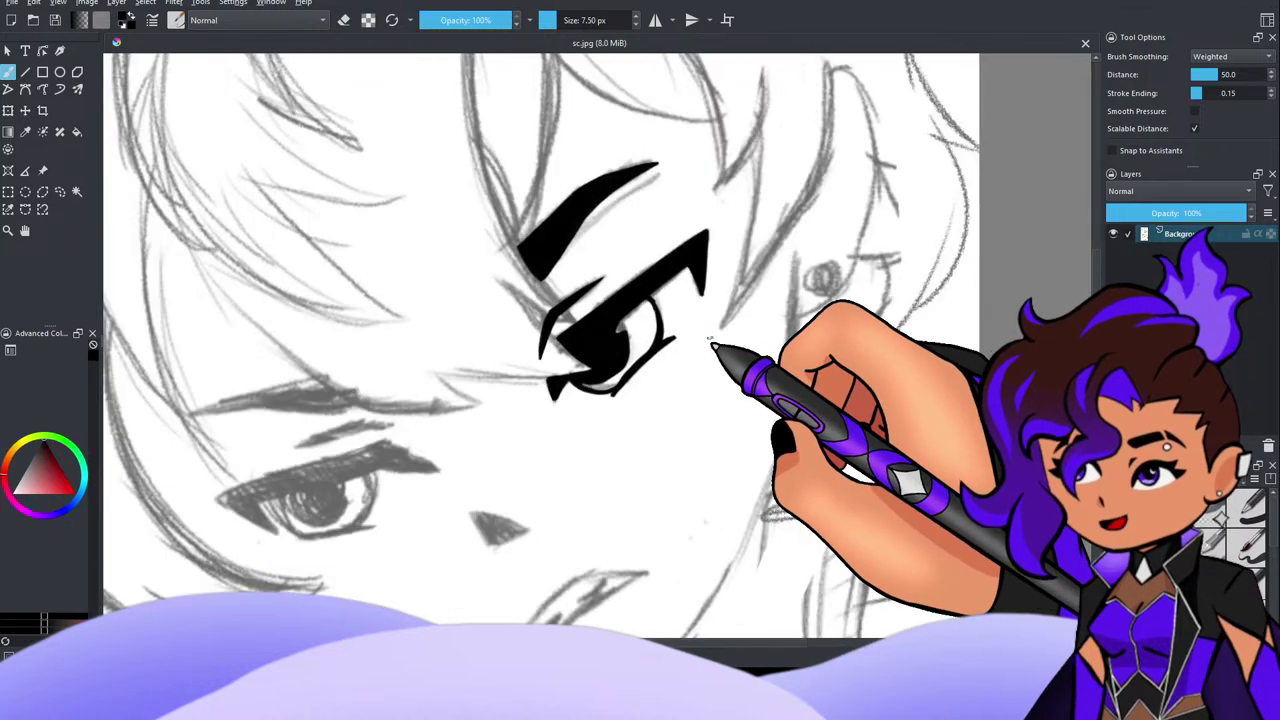
pyautogui.scroll(-2, 840, 414)
pyautogui.scroll(1, 843, 429)
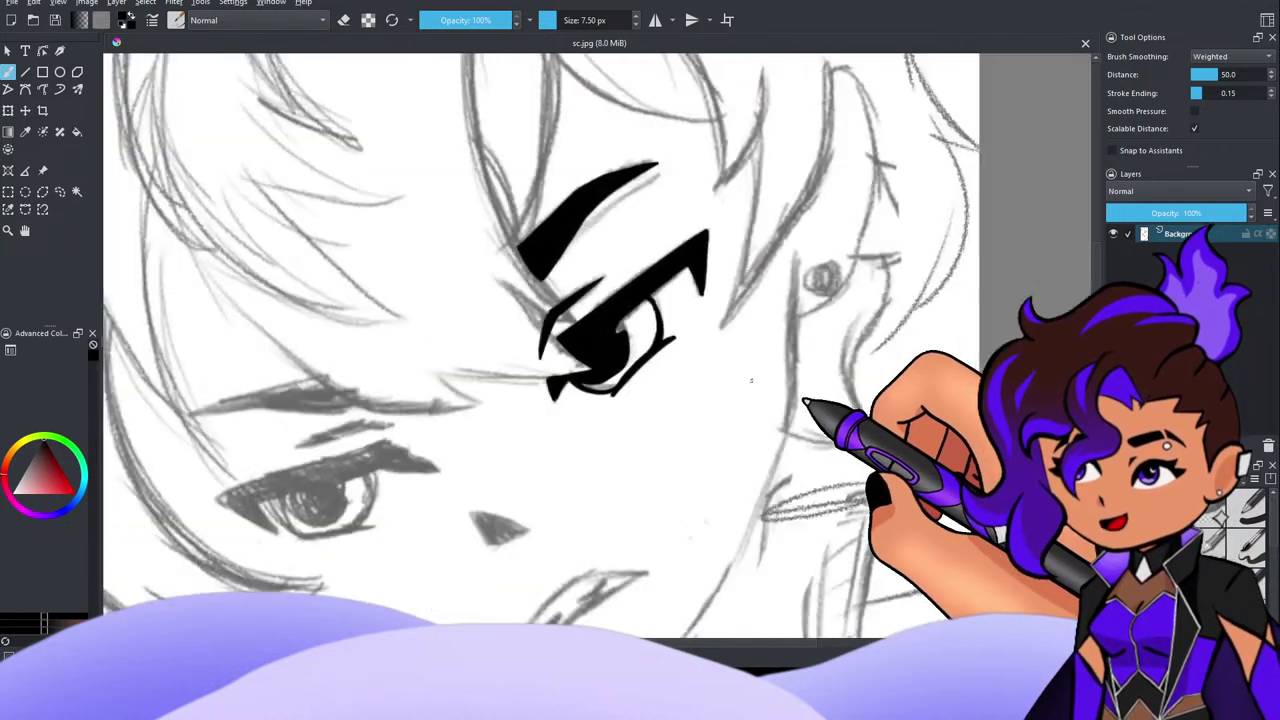
pyautogui.scroll(-1, 843, 440)
pyautogui.scroll(-1, 760, 398)
pyautogui.scroll(3, 749, 391)
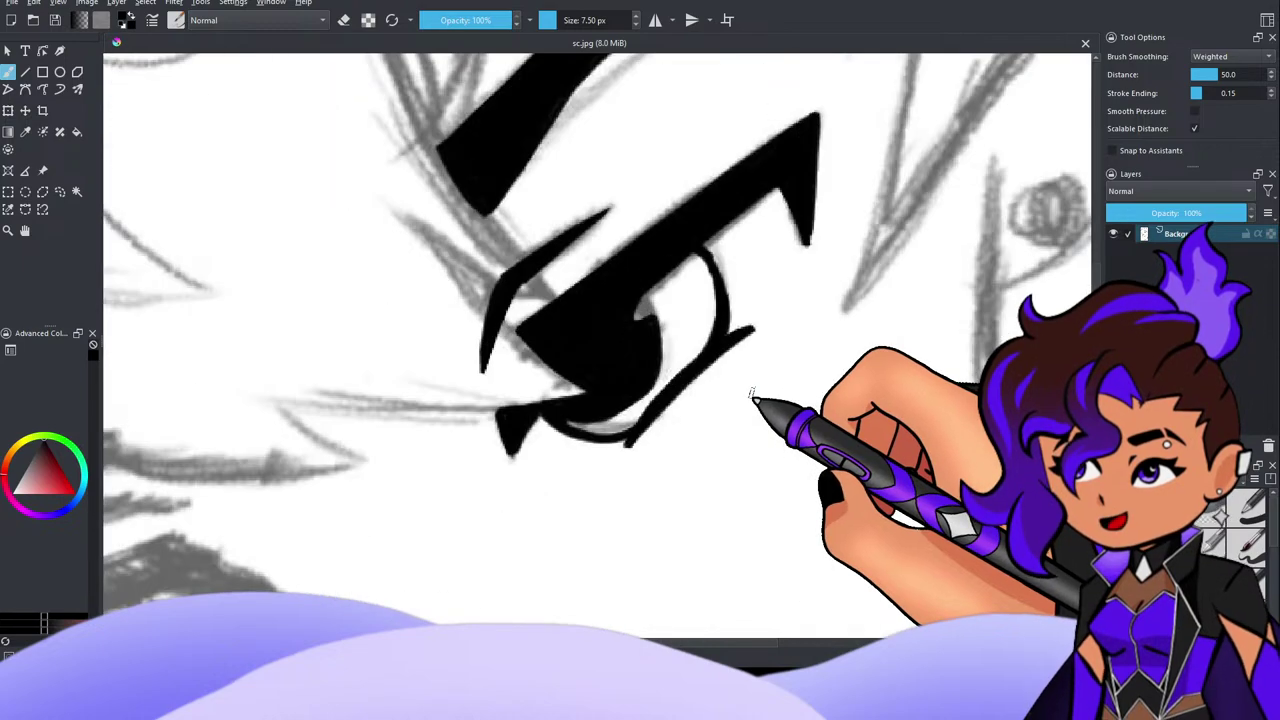
pyautogui.scroll(-3, 749, 391)
pyautogui.scroll(3, 747, 394)
pyautogui.scroll(-5, 747, 394)
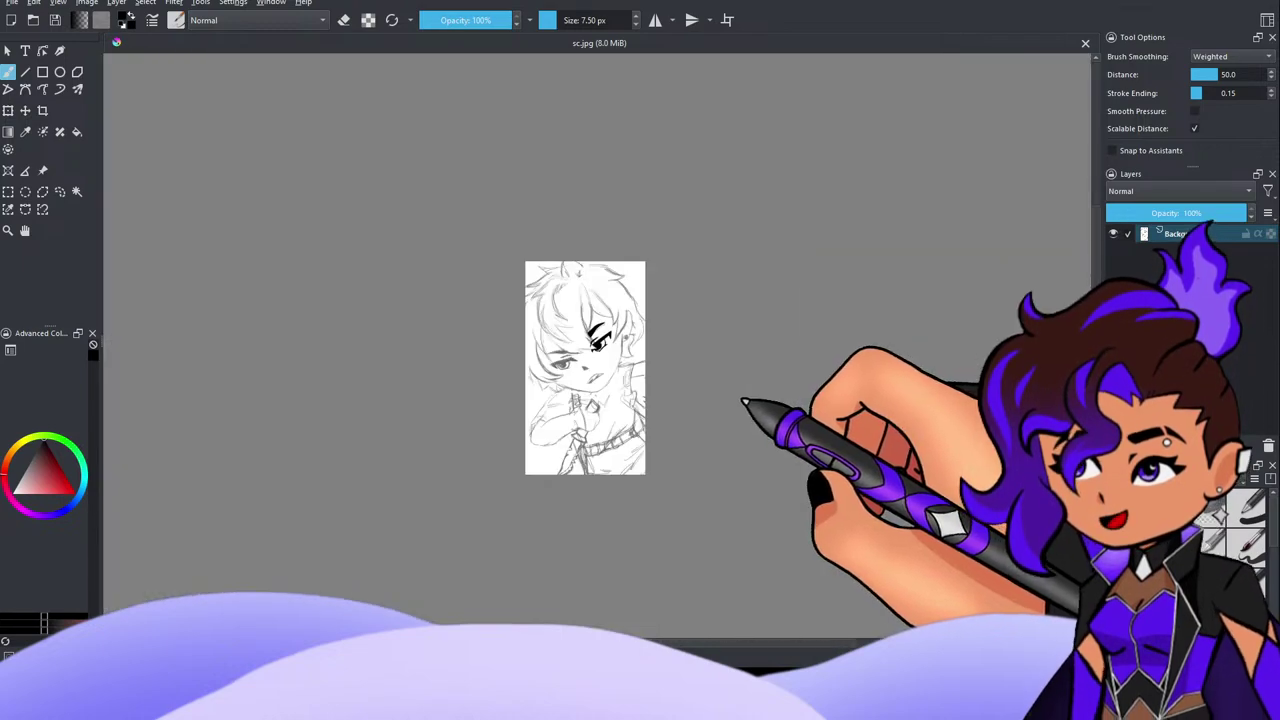
pyautogui.scroll(1, 735, 390)
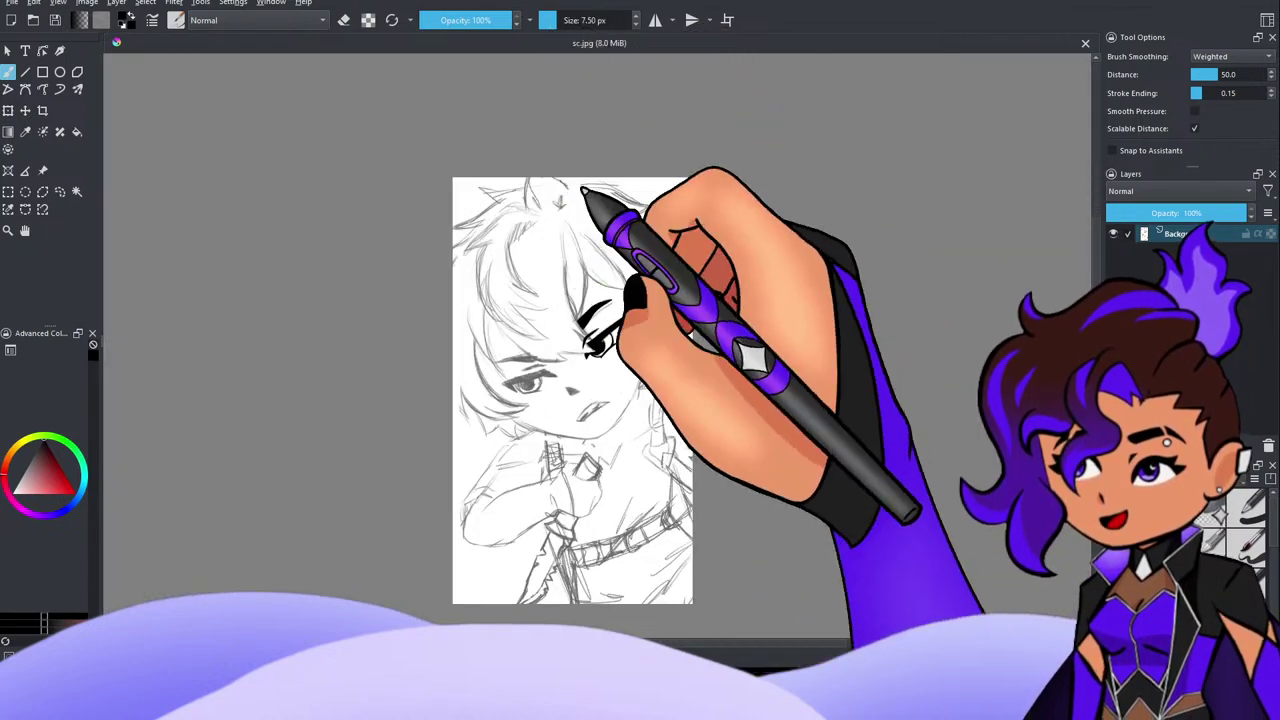
pyautogui.scroll(4, 630, 340)
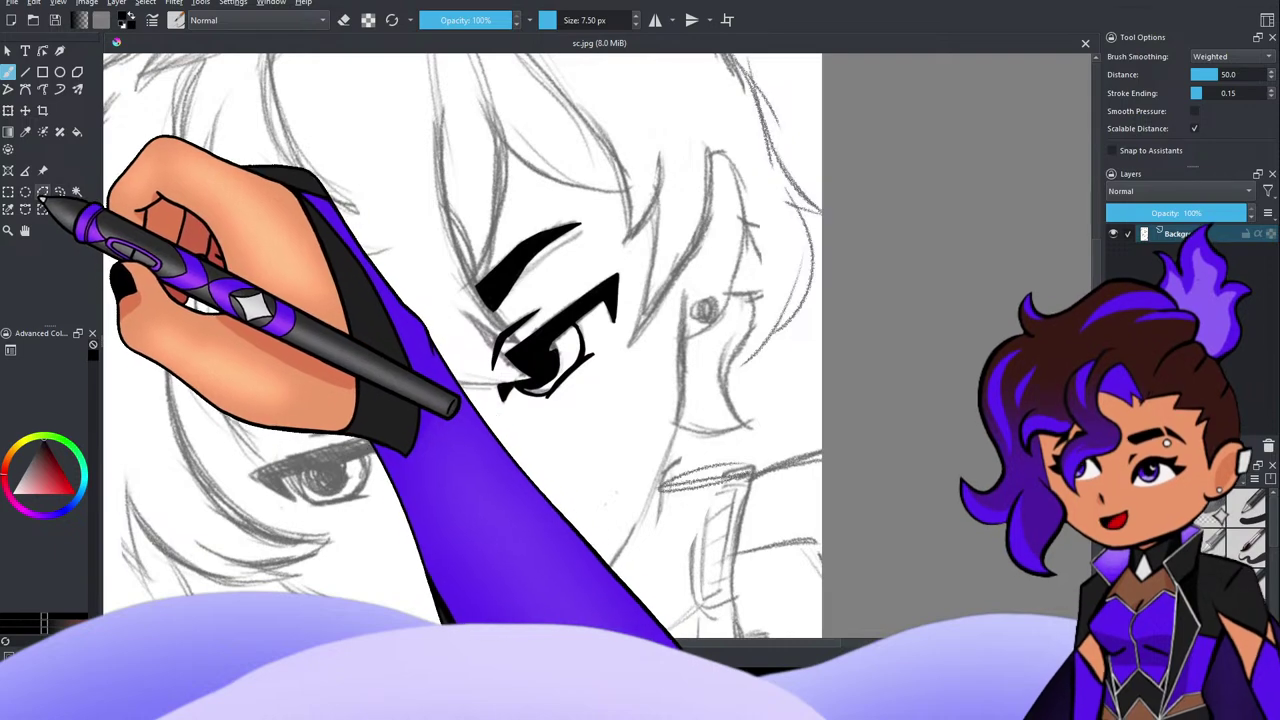
# Step: Make an elliptical selection of 235 × 169 px around the hair strand tips at the inner end of the inked eyebrow
pyautogui.click(25, 191)
pyautogui.moveTo(356, 182); pyautogui.dragTo(513, 295)
pyautogui.moveTo(366, 252); pyautogui.dragTo(371, 120)
pyautogui.moveTo(506, 323); pyautogui.dragTo(506, 375)
pyautogui.scroll(-6, 603, 270)
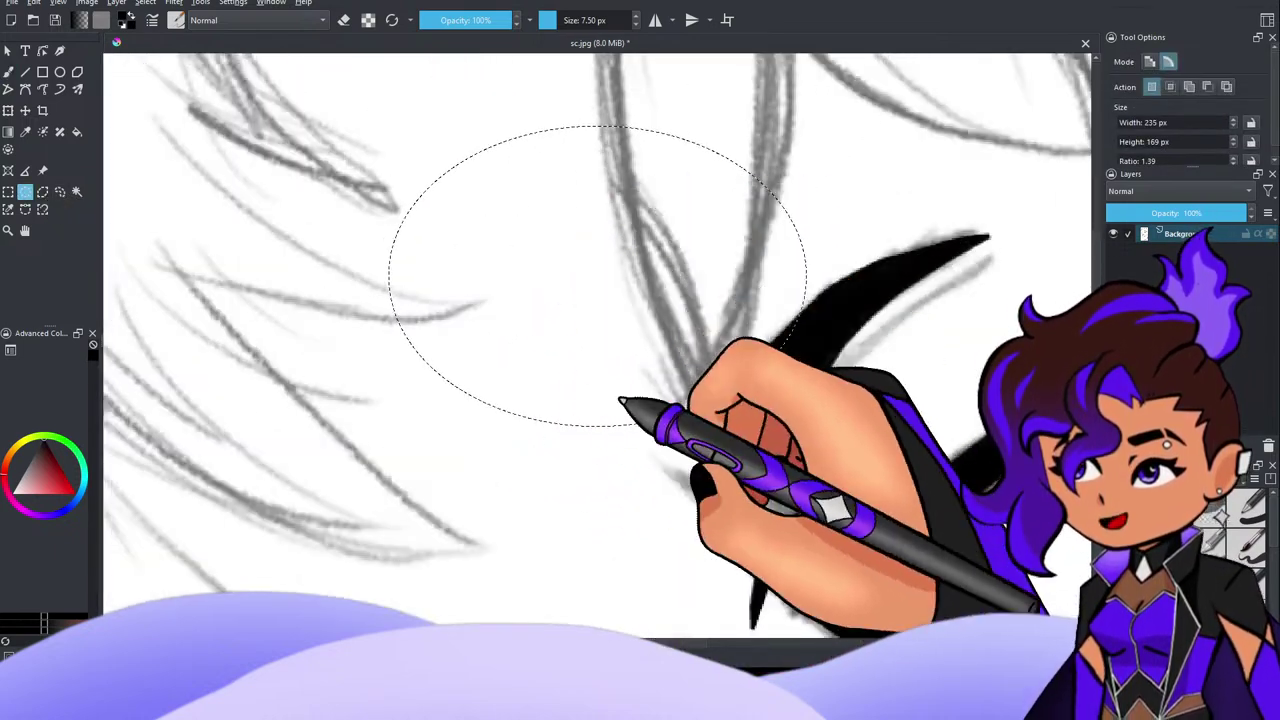
pyautogui.scroll(4, 614, 423)
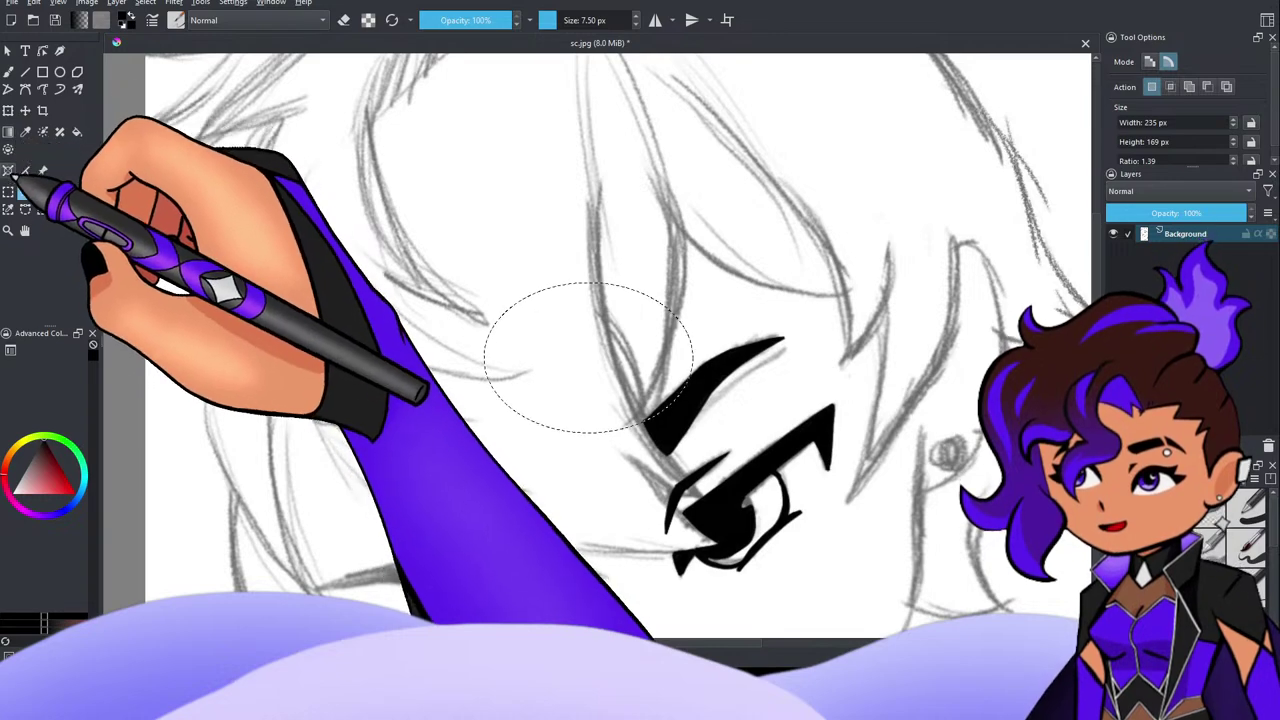
# Step: Move the selected hair area away from the eyebrow with the Transform tool, undo the move, and switch to the Select Shapes tool
pyautogui.click(8, 110)
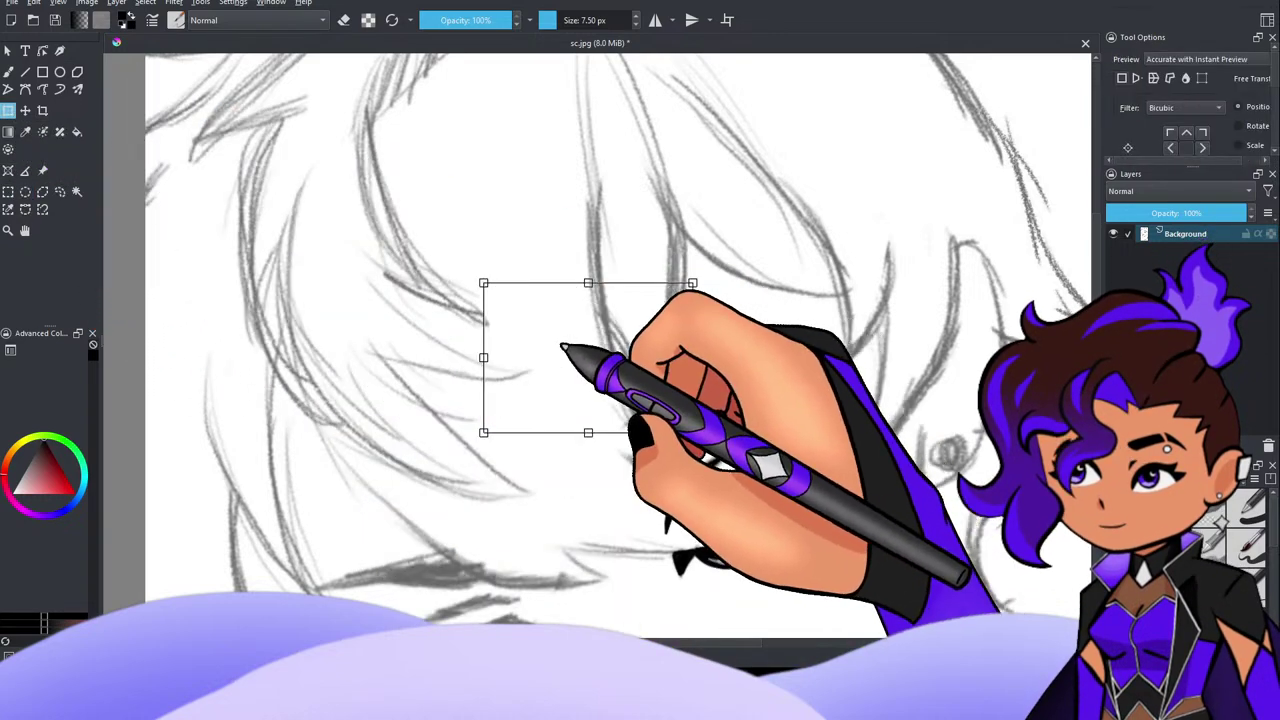
pyautogui.moveTo(580, 357); pyautogui.dragTo(438, 322)
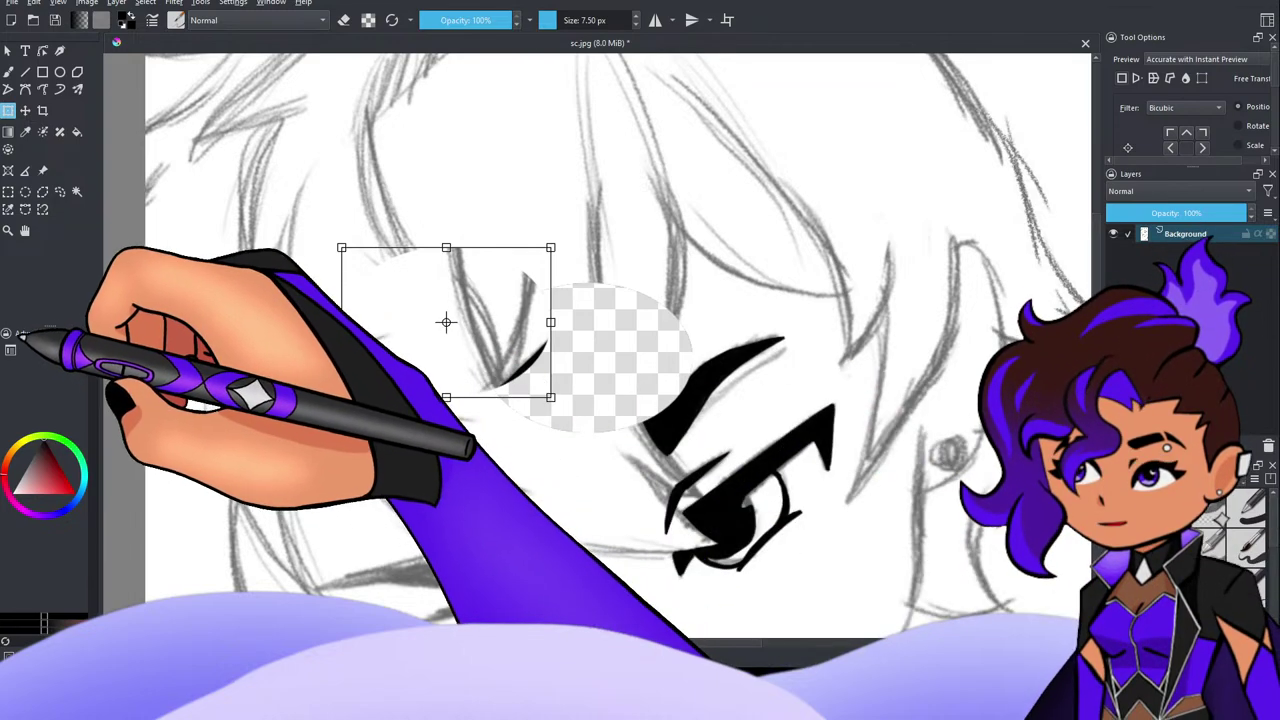
pyautogui.hotkey('ctrl', 'z')
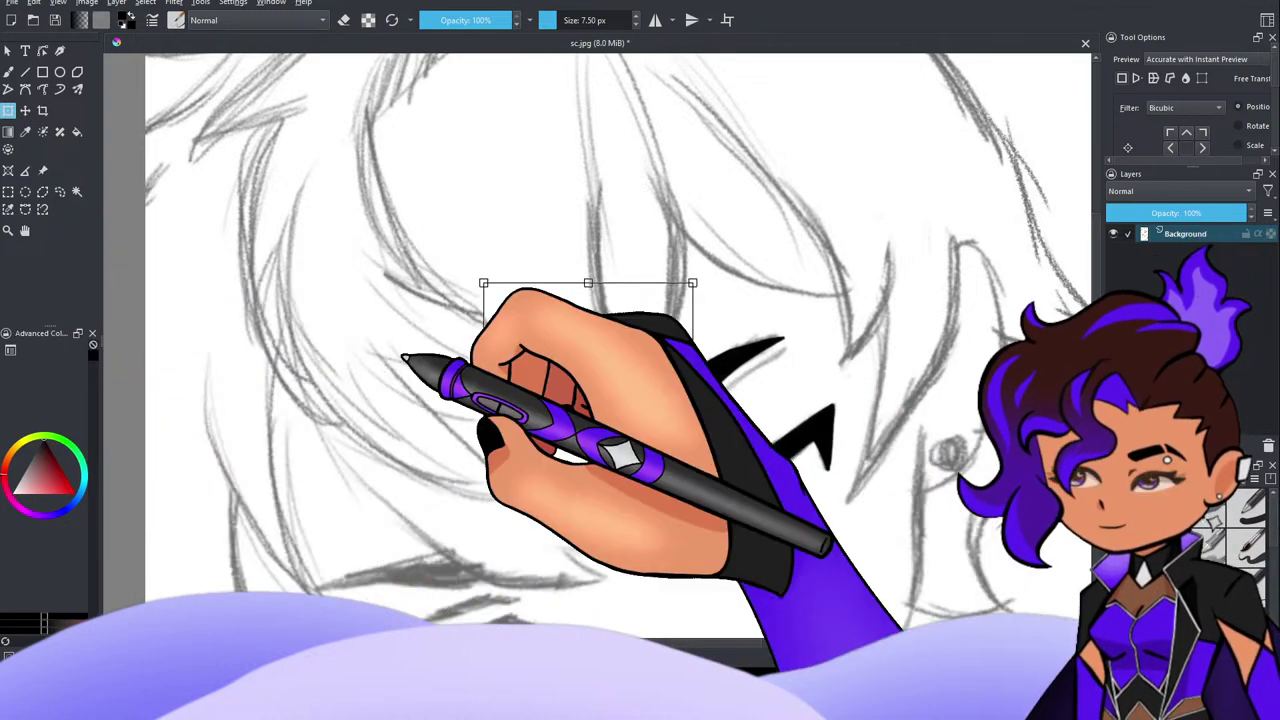
pyautogui.click(8, 50)
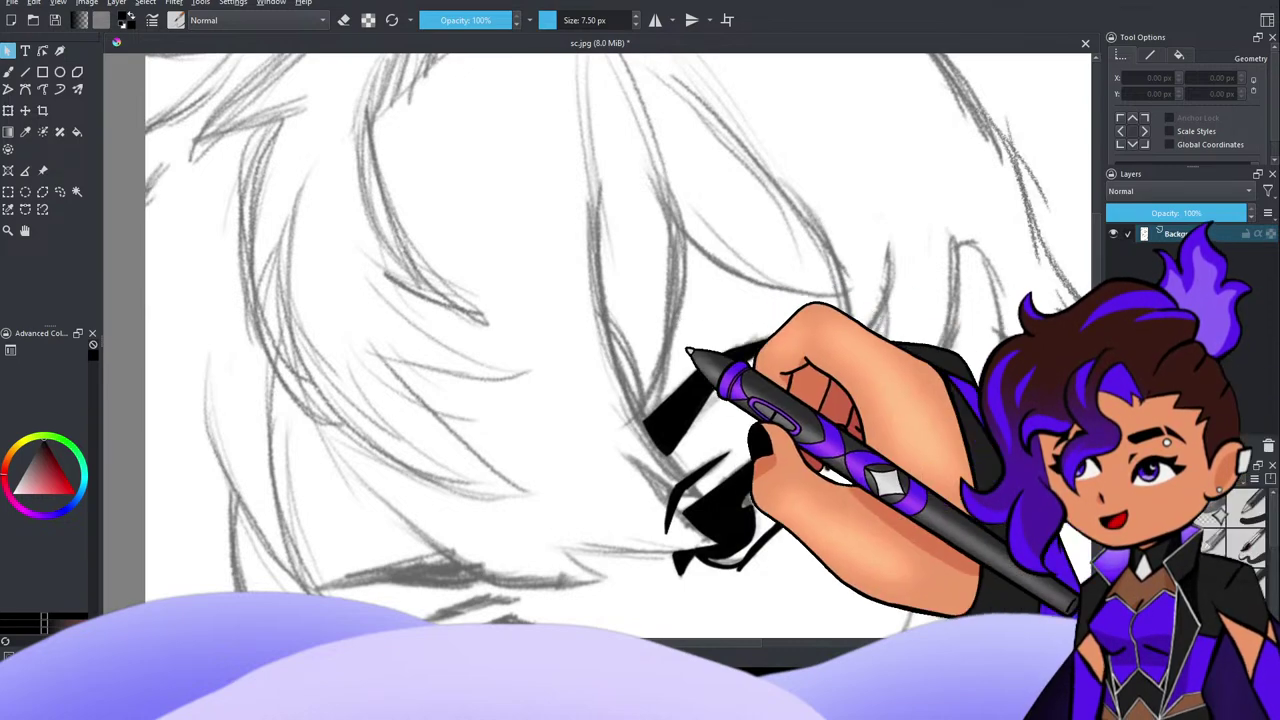
# Step: Examine how the inked eye and eyebrow sit in the whole face by alternating between close-up and full views
pyautogui.scroll(-4, 609, 271)
pyautogui.scroll(5, 606, 309)
pyautogui.scroll(-3, 603, 298)
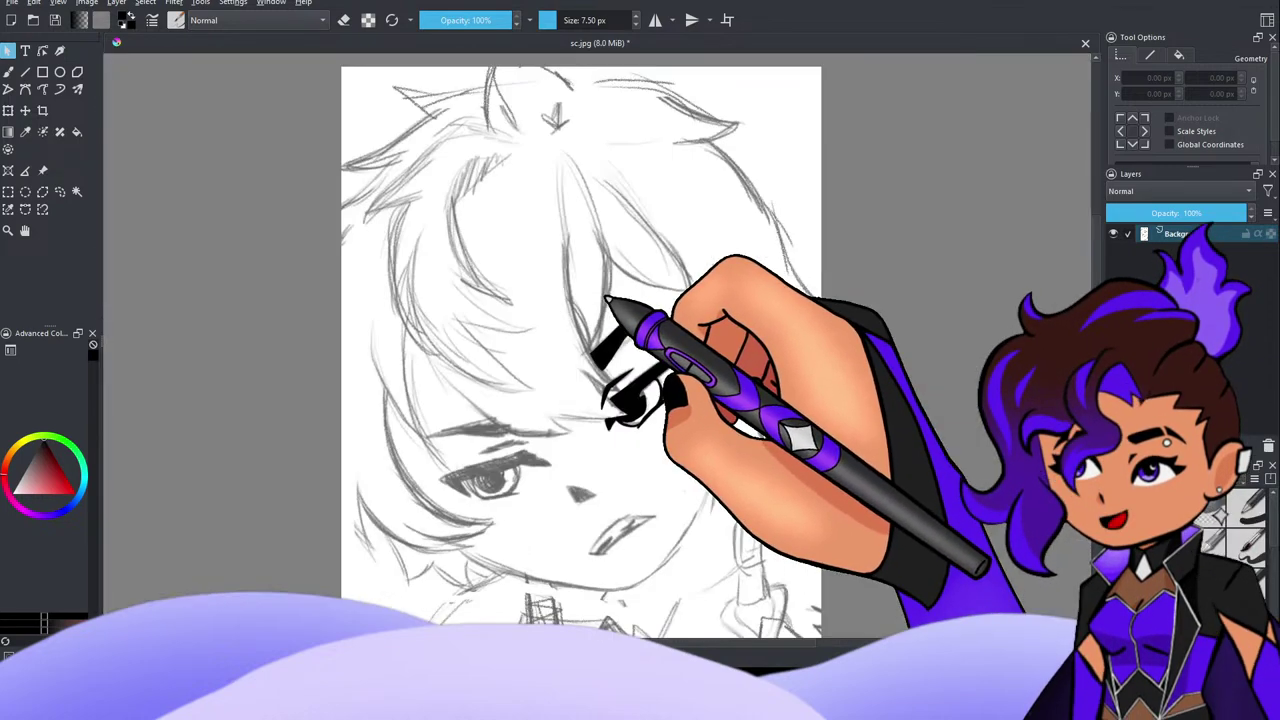
pyautogui.scroll(3, 600, 345)
pyautogui.scroll(-3, 600, 345)
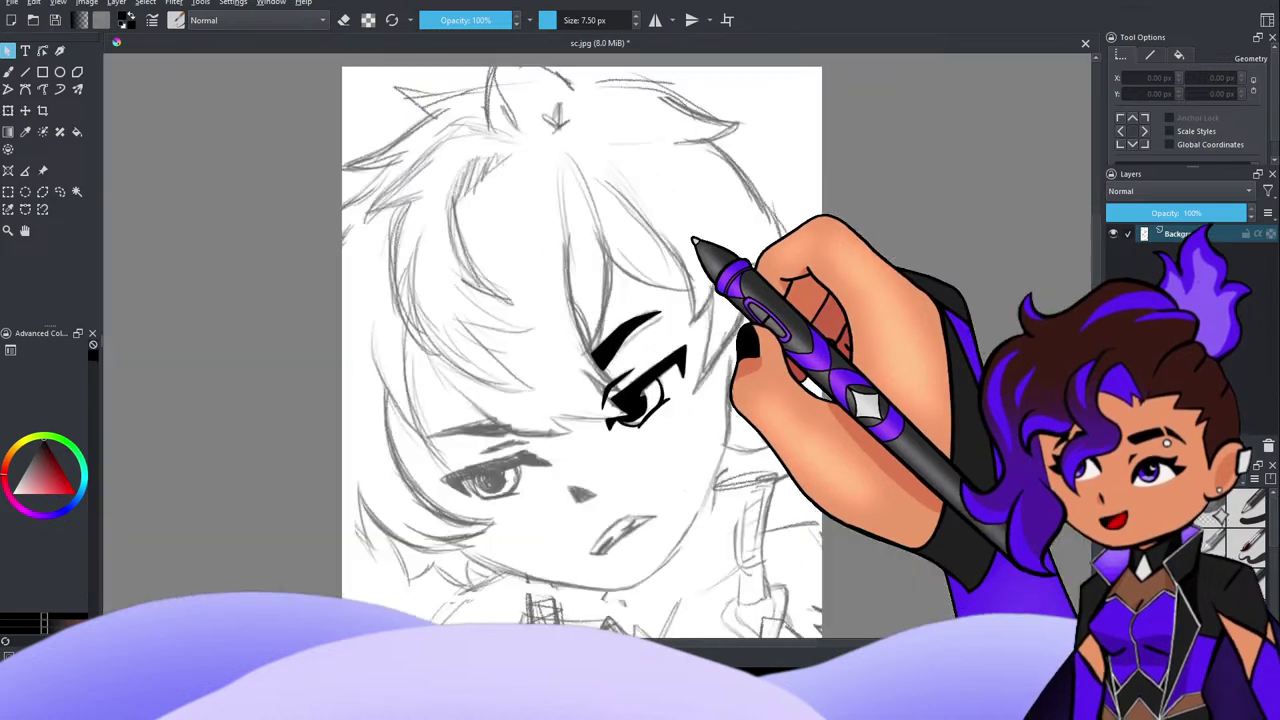
pyautogui.scroll(-2, 688, 232)
pyautogui.scroll(4, 675, 250)
pyautogui.scroll(-2, 655, 218)
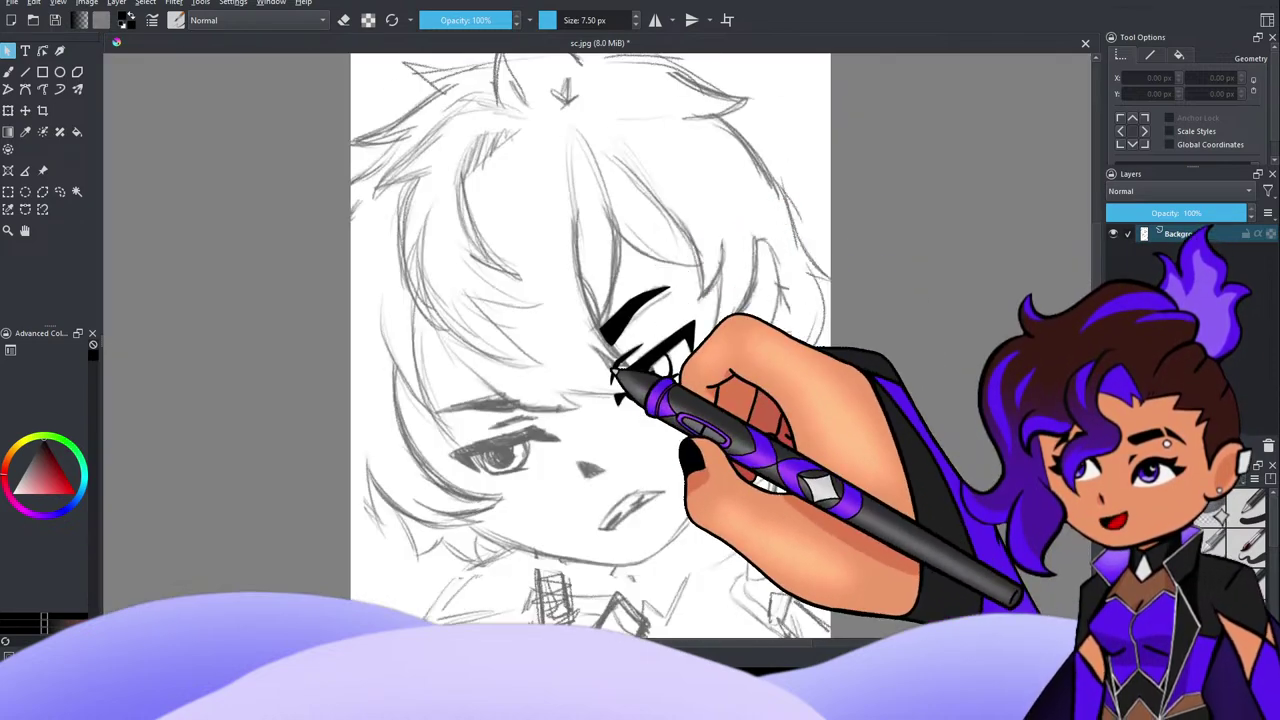
pyautogui.scroll(3, 600, 345)
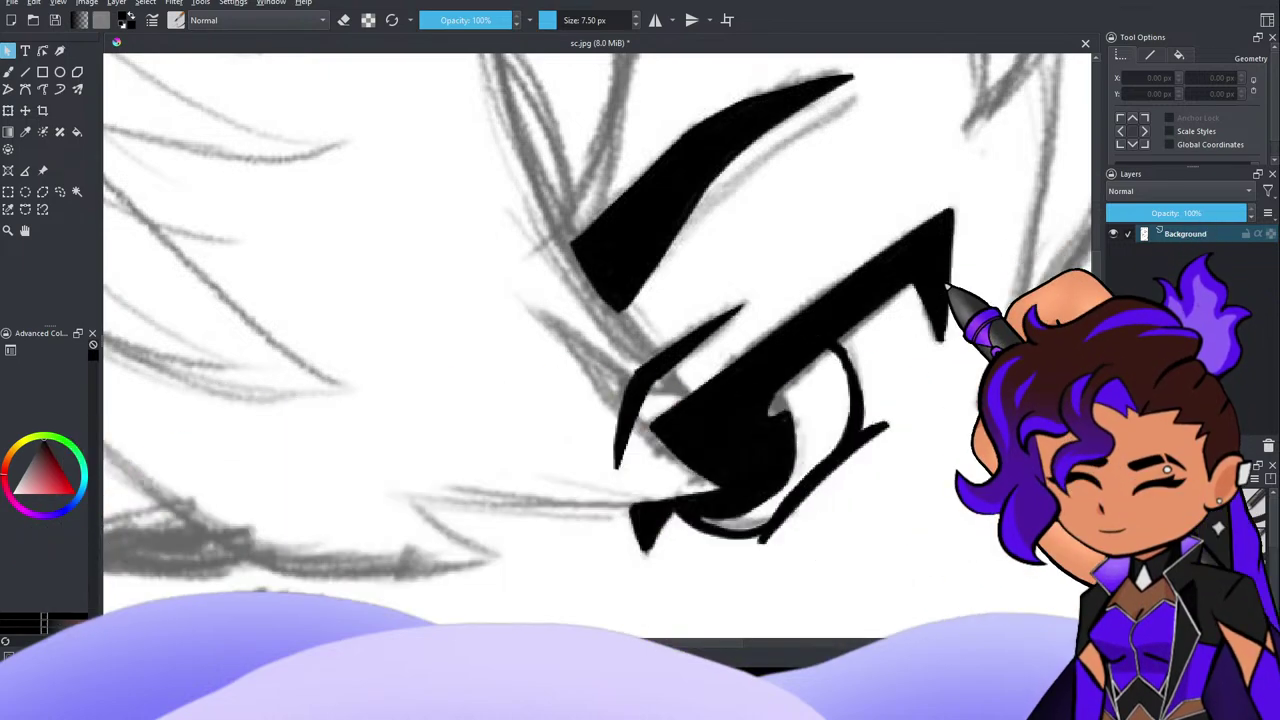
pyautogui.scroll(1, 650, 352)
pyautogui.scroll(-1, 650, 352)
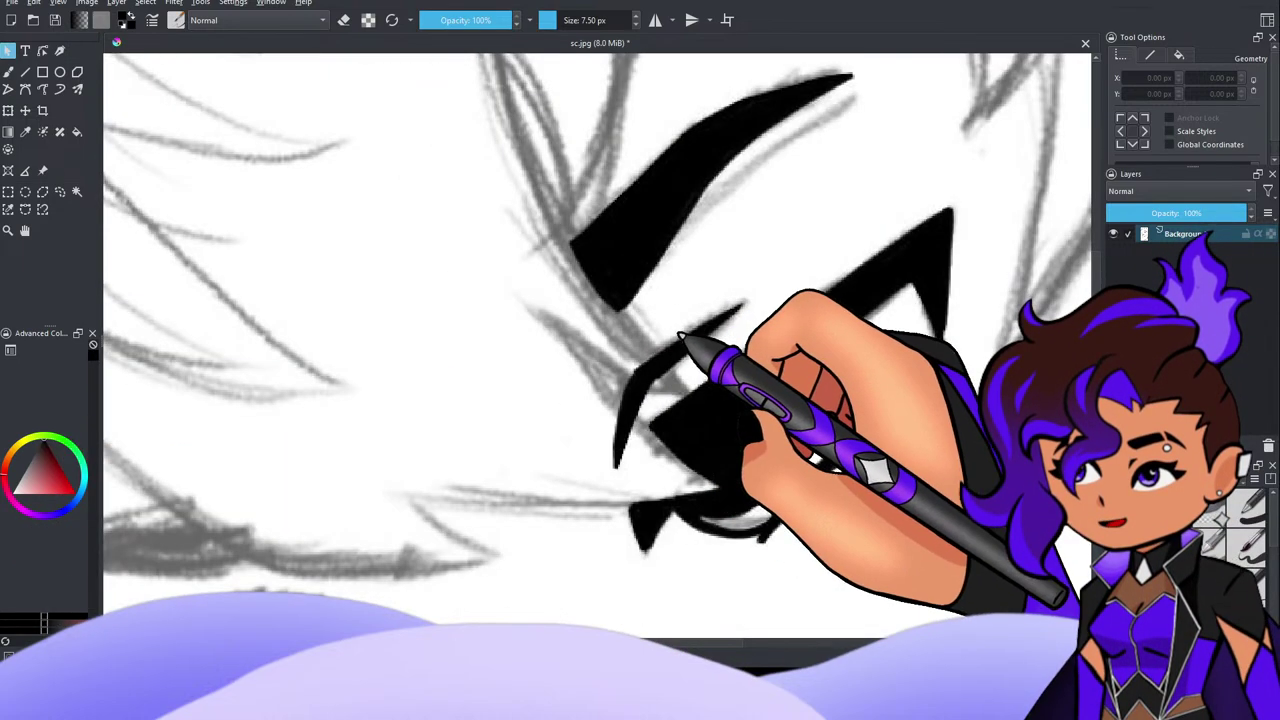
pyautogui.scroll(1, 622, 330)
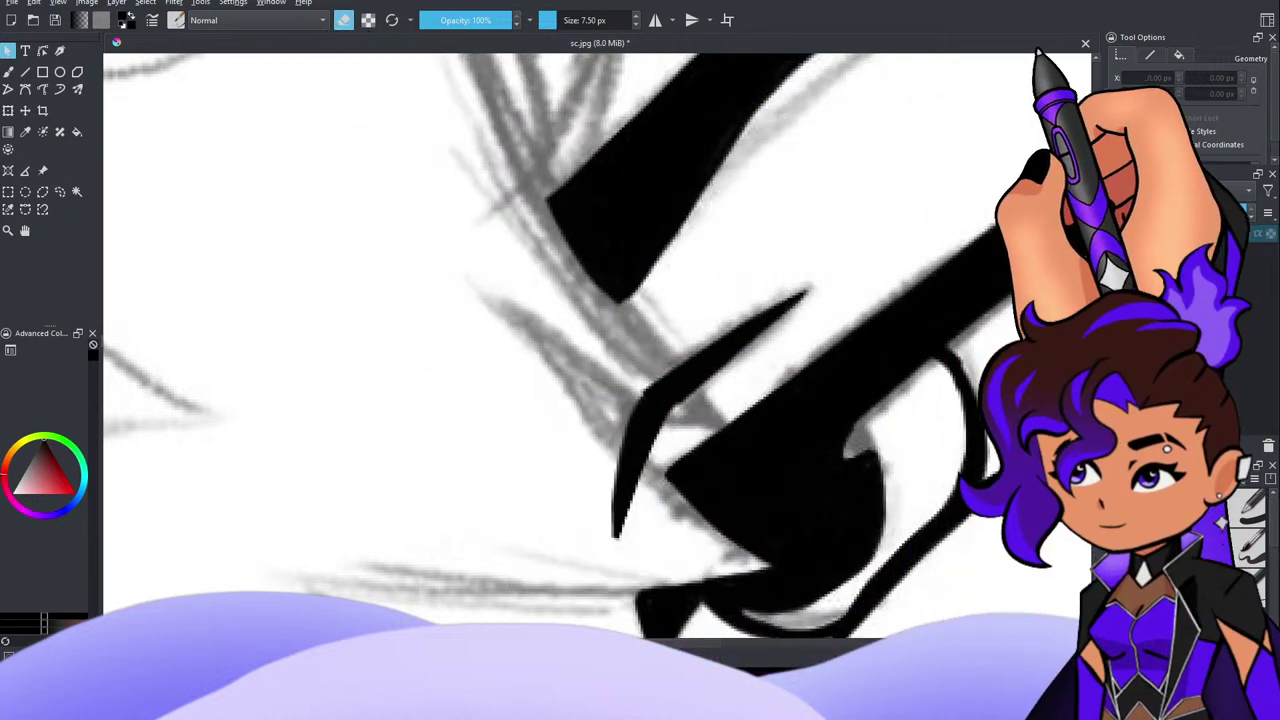
# Step: Hide and show the Background layer of the sketch, and examine the inked eye against the rest of the face
pyautogui.click(1113, 233)
pyautogui.click(1113, 233)
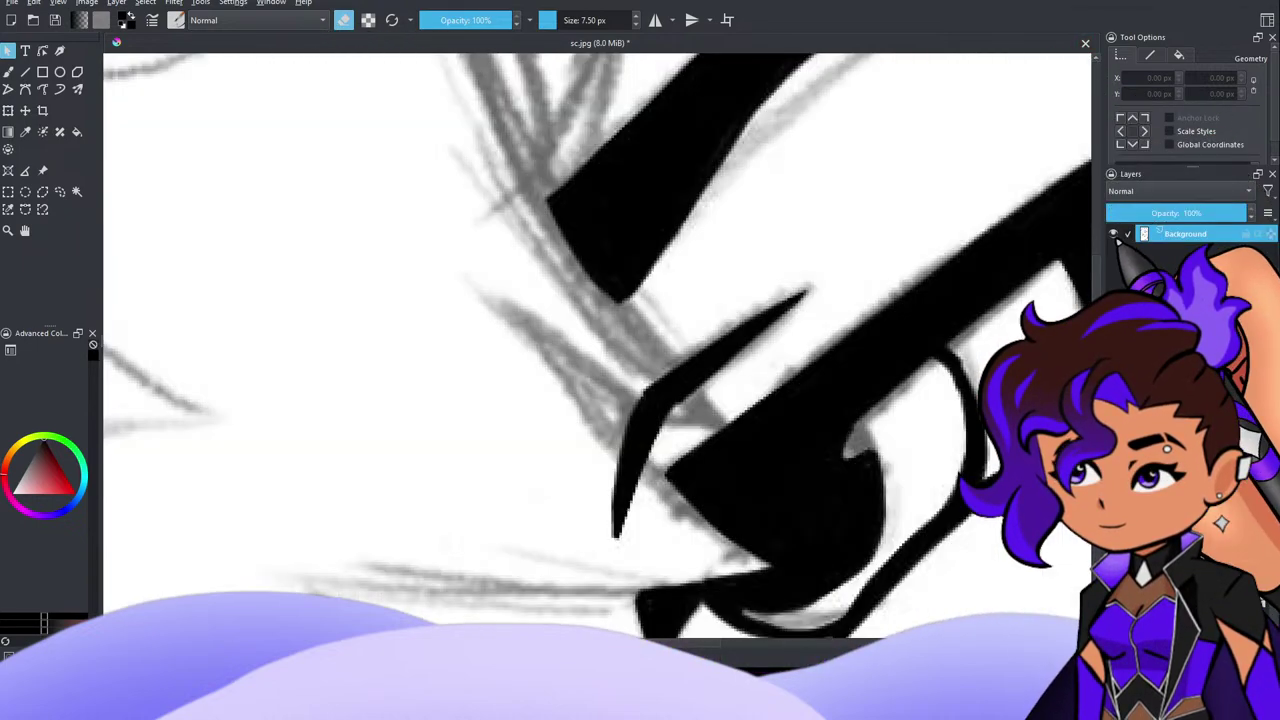
pyautogui.scroll(-3, 760, 246)
pyautogui.scroll(3, 765, 244)
pyautogui.scroll(-4, 766, 240)
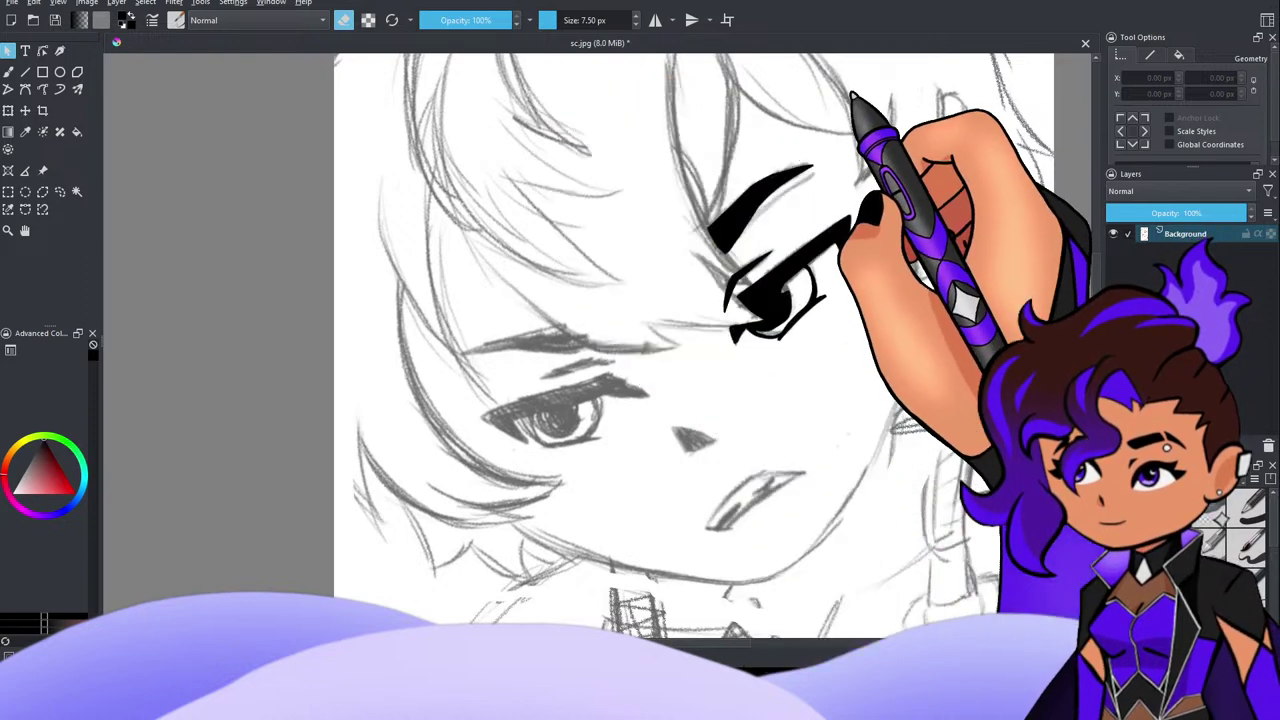
# Step: Close the sc.jpg document and bring up Untitled_Artwork.jpg with its empty Paint Layer 1
pyautogui.click(1085, 43)
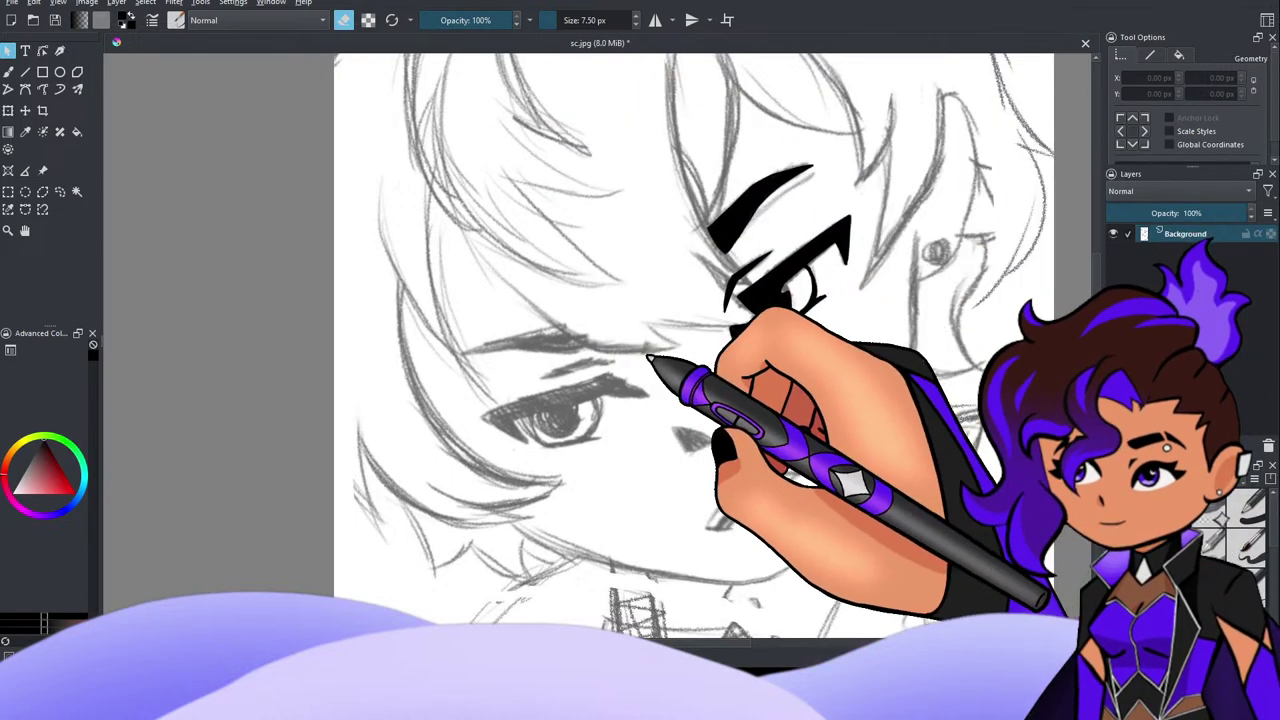
pyautogui.click(651, 363)
pyautogui.click(660, 246)
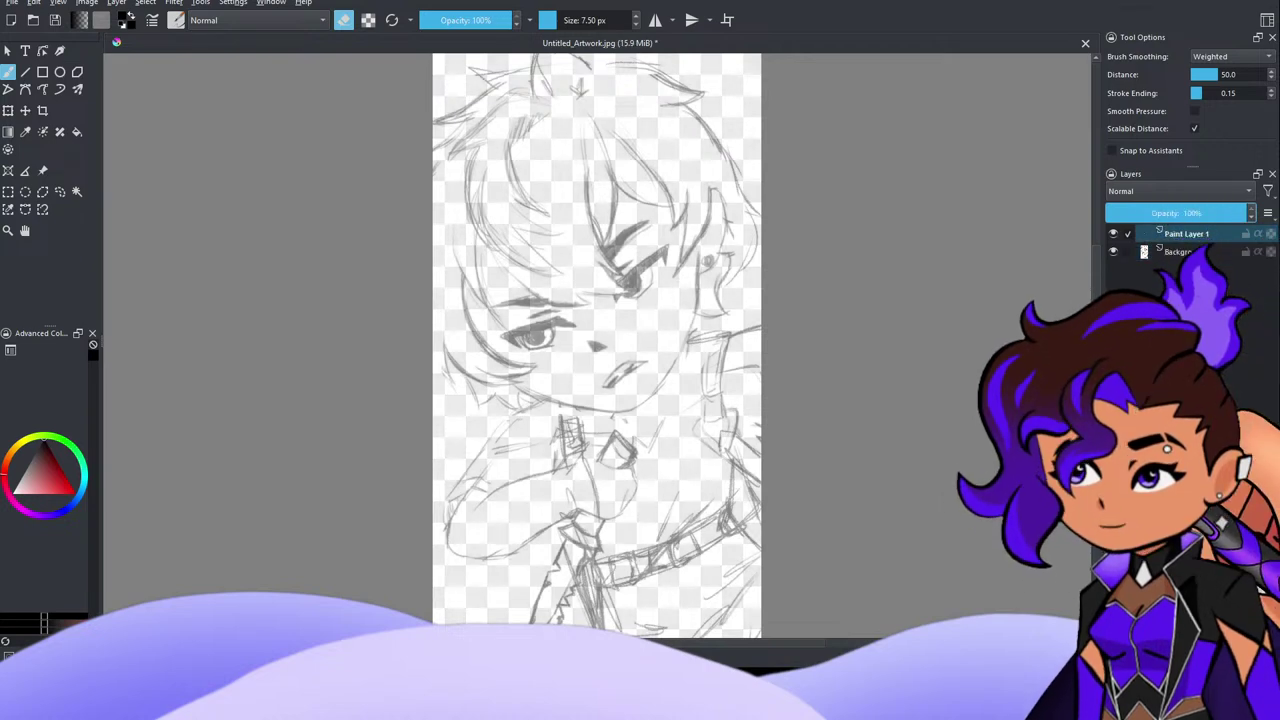
# Step: Outline the upper lash line of the sketched eye on Paint Layer 1 and fill it solid black with the 7.50 px brush
pyautogui.scroll(4, 656, 270)
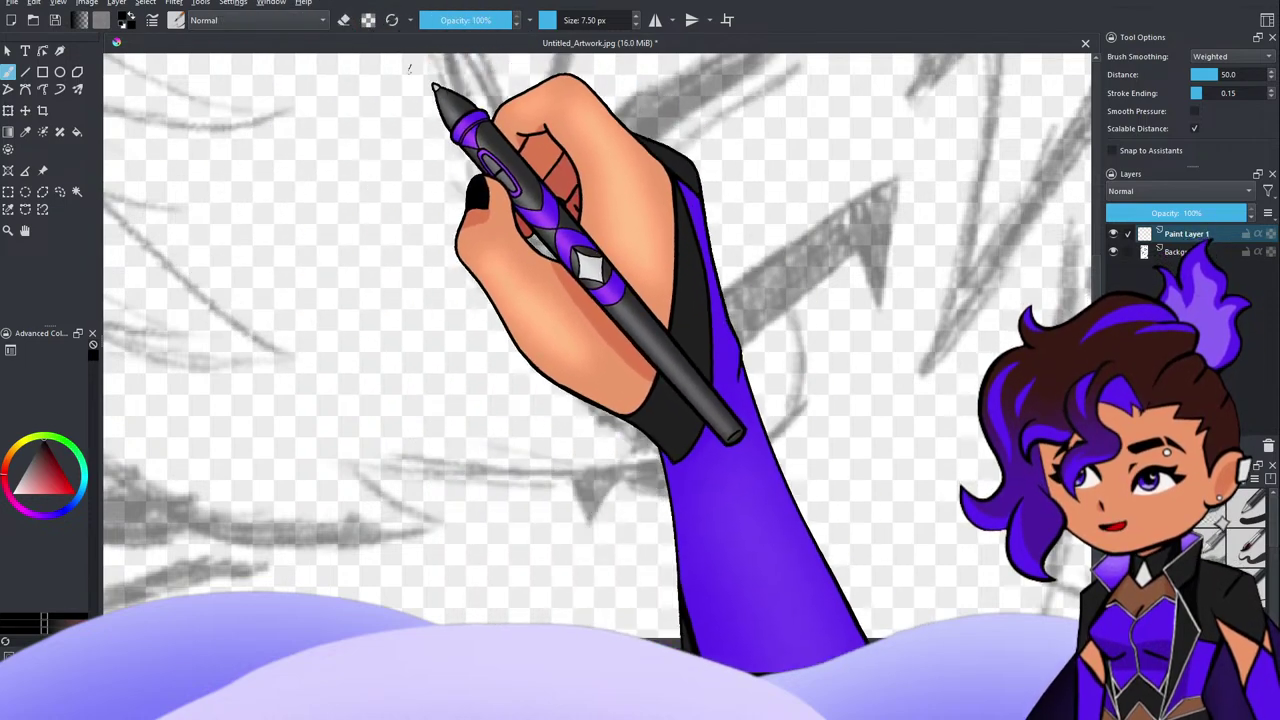
pyautogui.moveTo(613, 407)
pyautogui.mouseDown()
pyautogui.moveTo(886, 186)
pyautogui.moveTo(879, 290)
pyautogui.mouseUp()
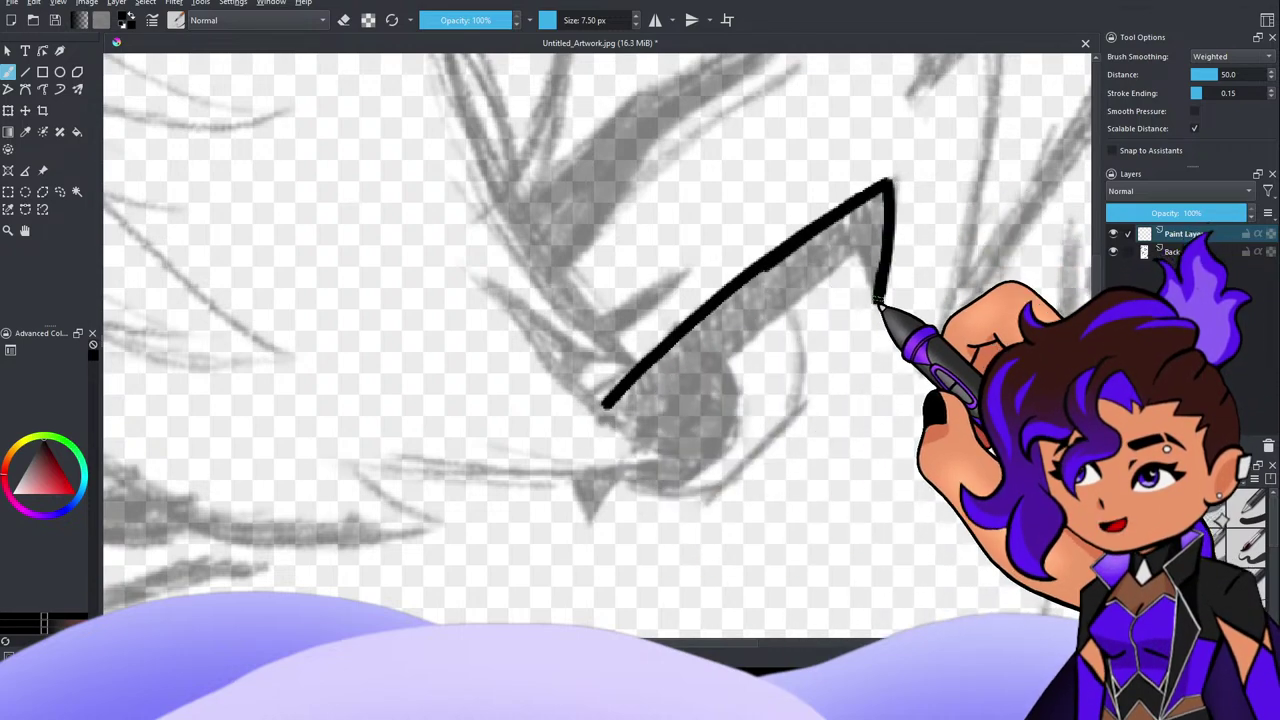
pyautogui.moveTo(829, 265); pyautogui.dragTo(631, 420)
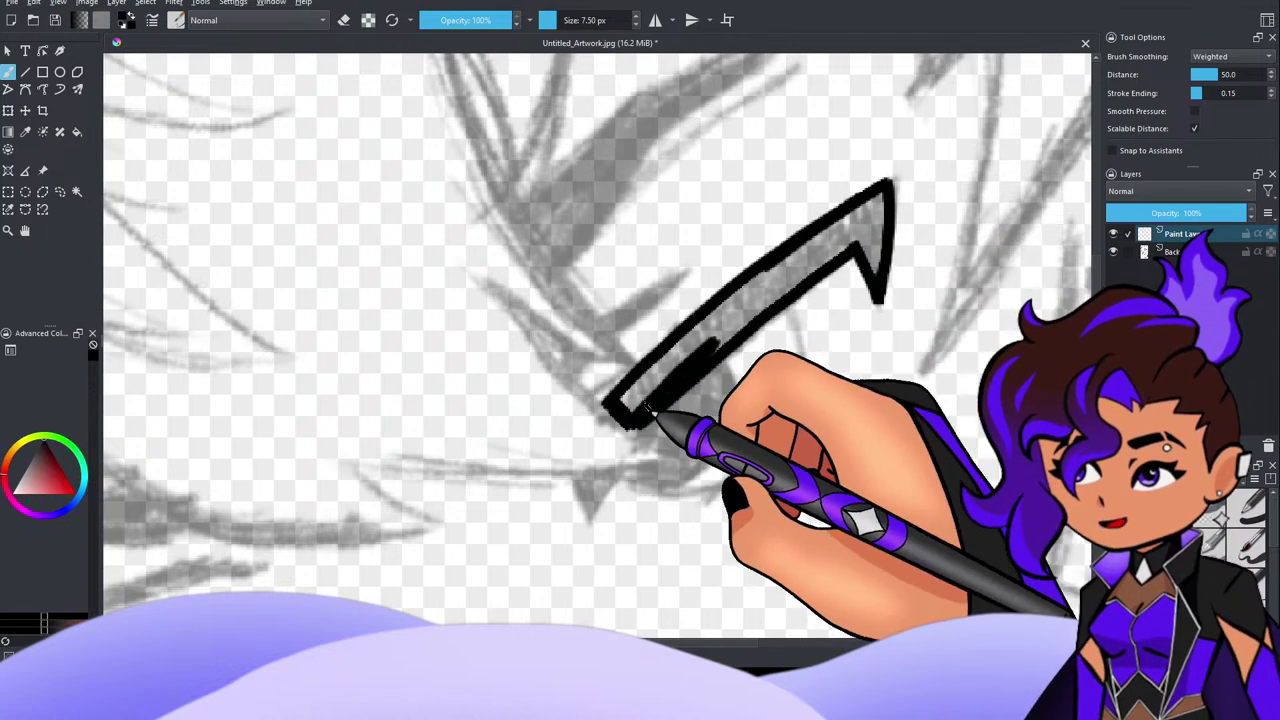
pyautogui.moveTo(648, 410)
pyautogui.mouseDown()
pyautogui.moveTo(775, 305)
pyautogui.moveTo(643, 408)
pyautogui.moveTo(807, 274)
pyautogui.moveTo(643, 400)
pyautogui.moveTo(770, 287)
pyautogui.moveTo(649, 395)
pyautogui.moveTo(625, 400)
pyautogui.moveTo(648, 395)
pyautogui.moveTo(635, 408)
pyautogui.moveTo(850, 243)
pyautogui.moveTo(873, 218)
pyautogui.moveTo(855, 207)
pyautogui.moveTo(880, 193)
pyautogui.moveTo(865, 238)
pyautogui.moveTo(874, 259)
pyautogui.moveTo(876, 213)
pyautogui.moveTo(885, 261)
pyautogui.mouseUp()
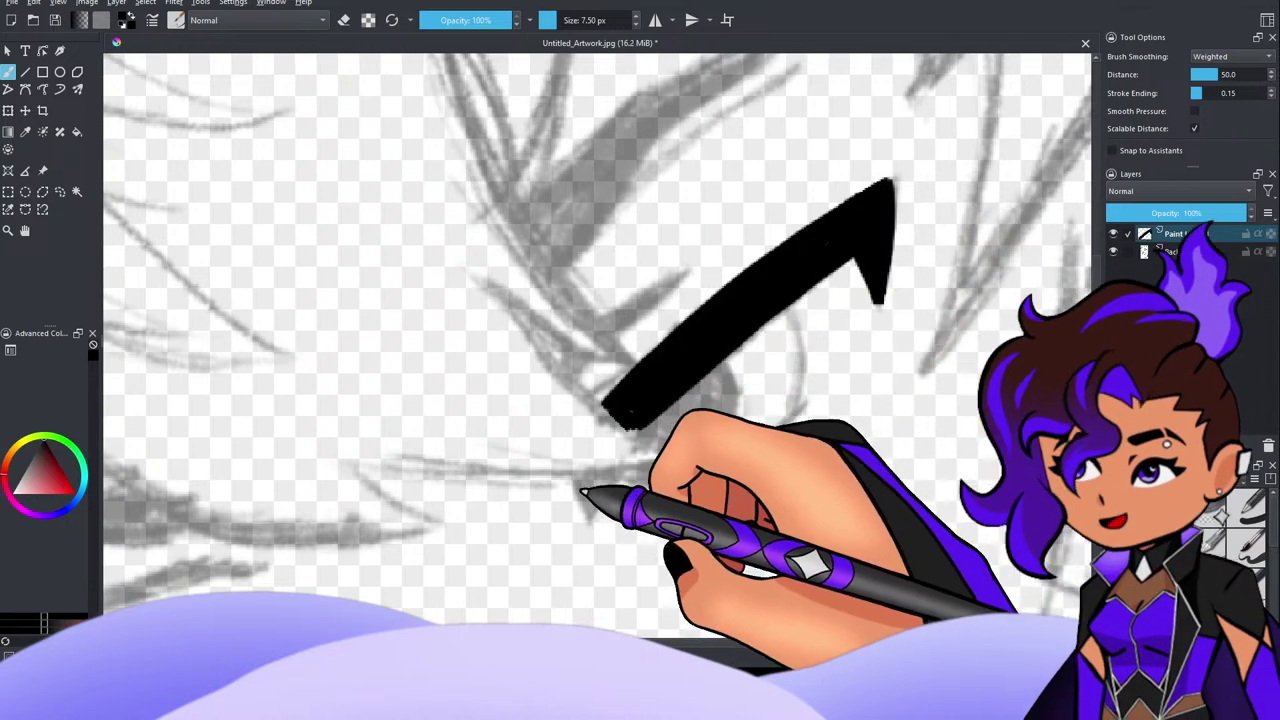
# Step: Ink a solid triangle at the inner eye corner and outline the iris from its highlight down to that triangle
pyautogui.moveTo(575, 482)
pyautogui.mouseDown()
pyautogui.moveTo(592, 524)
pyautogui.moveTo(608, 490)
pyautogui.moveTo(594, 491)
pyautogui.moveTo(600, 502)
pyautogui.moveTo(593, 484)
pyautogui.moveTo(614, 482)
pyautogui.mouseUp()
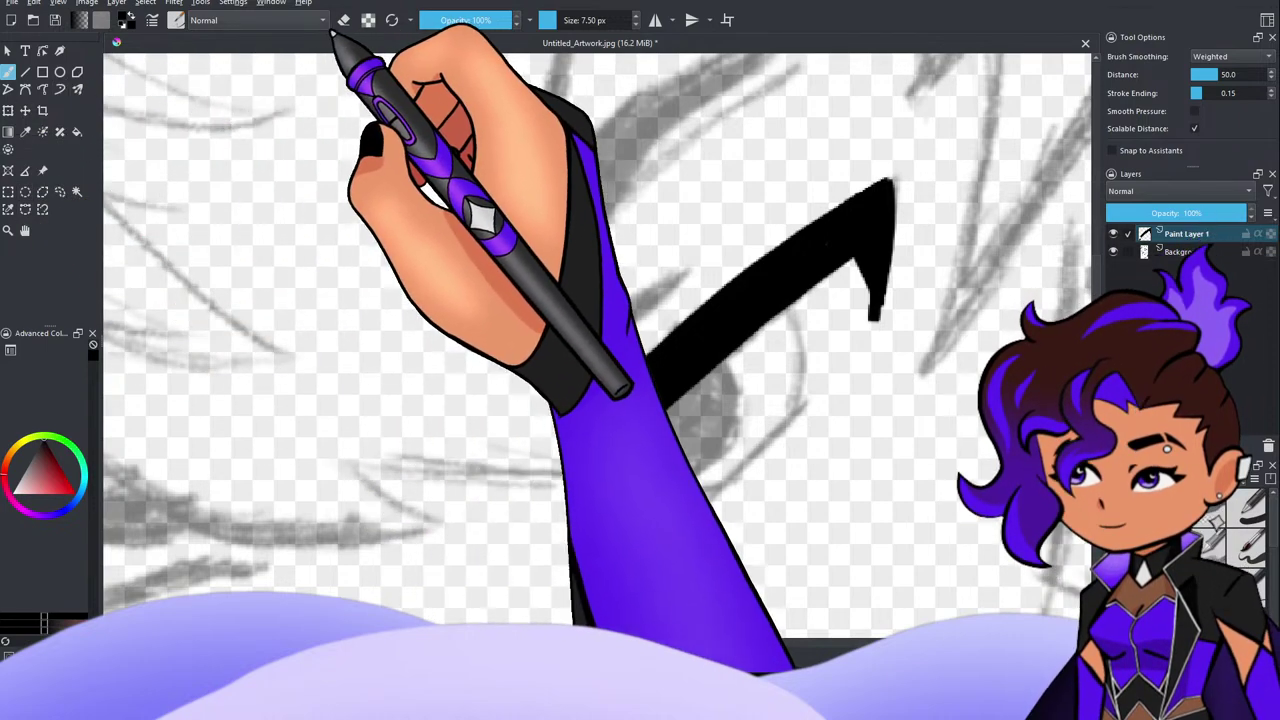
pyautogui.press('e')
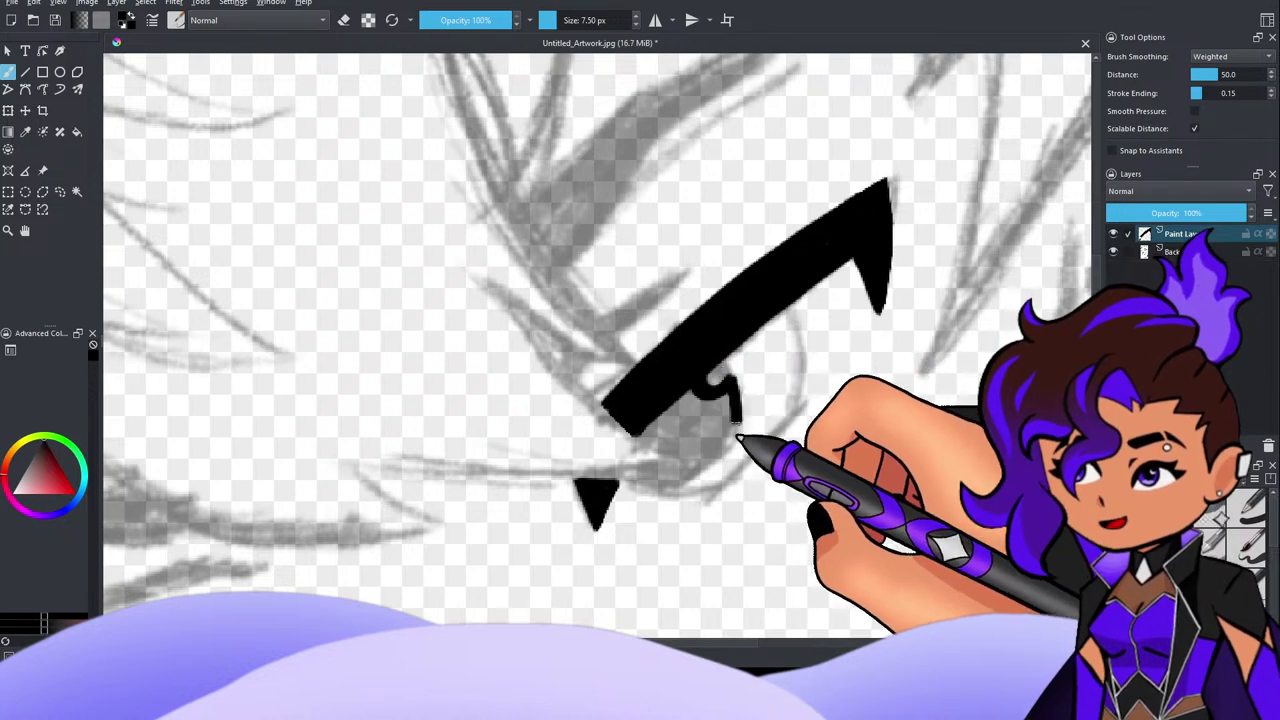
pyautogui.moveTo(737, 418)
pyautogui.mouseDown()
pyautogui.moveTo(712, 483)
pyautogui.moveTo(630, 483)
pyautogui.mouseUp()
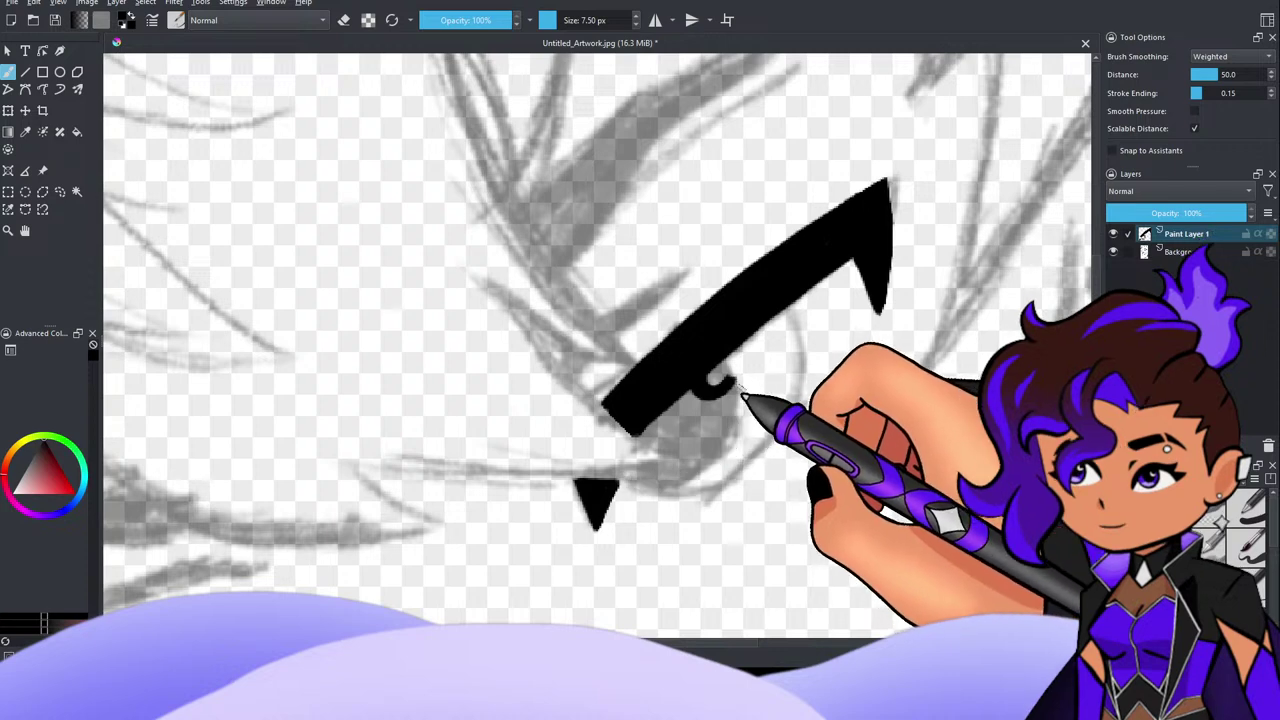
pyautogui.moveTo(706, 490)
pyautogui.mouseDown()
pyautogui.moveTo(655, 500)
pyautogui.moveTo(707, 482)
pyautogui.moveTo(732, 420)
pyautogui.moveTo(728, 384)
pyautogui.moveTo(737, 431)
pyautogui.moveTo(701, 498)
pyautogui.moveTo(605, 488)
pyautogui.mouseUp()
pyautogui.hotkey('ctrl', 'z')
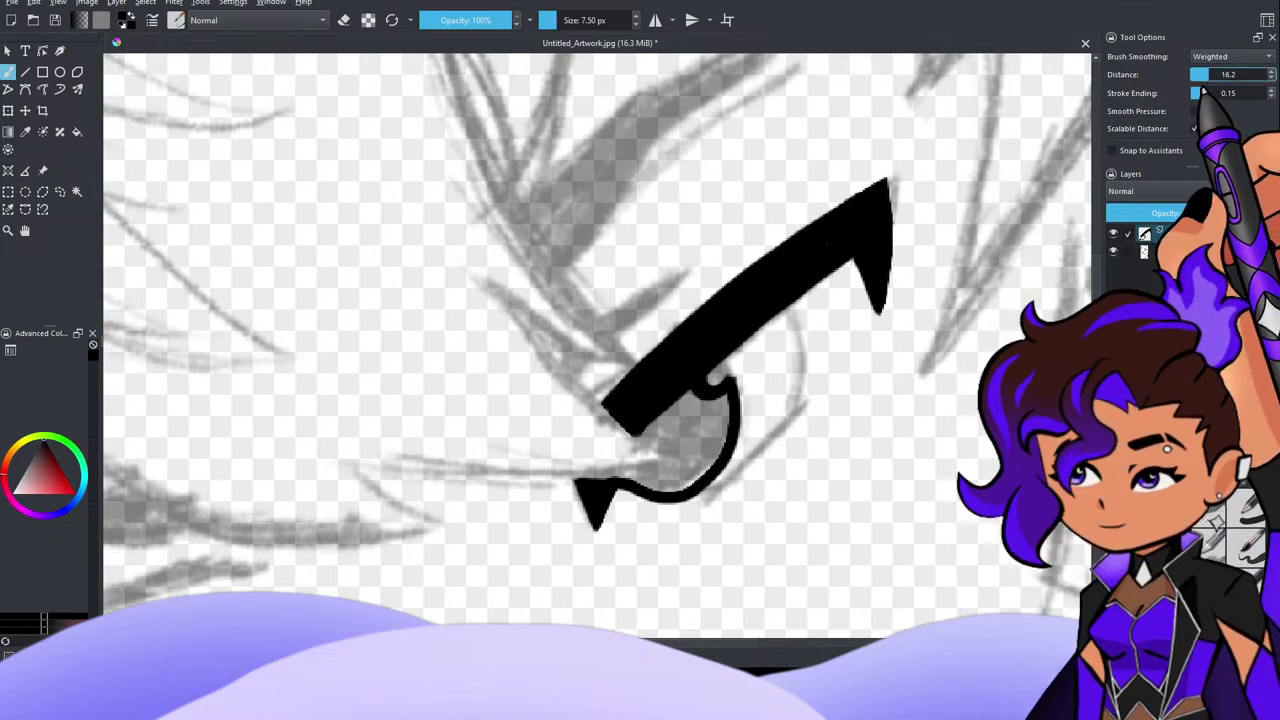
# Step: Test a stroke beside the iris, undo it, and set the Weighted smoothing distance to 18.0
pyautogui.moveTo(768, 338); pyautogui.dragTo(832, 360)
pyautogui.hotkey('ctrl', 'z')
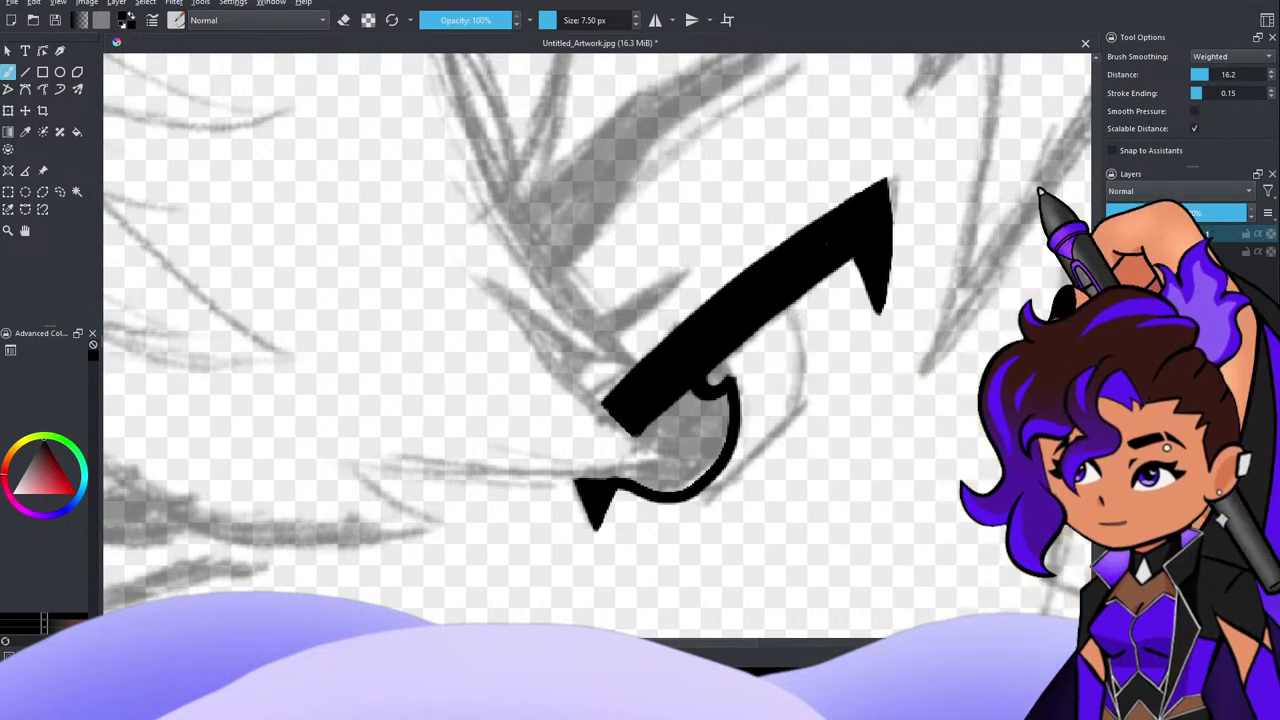
pyautogui.click(1235, 75)
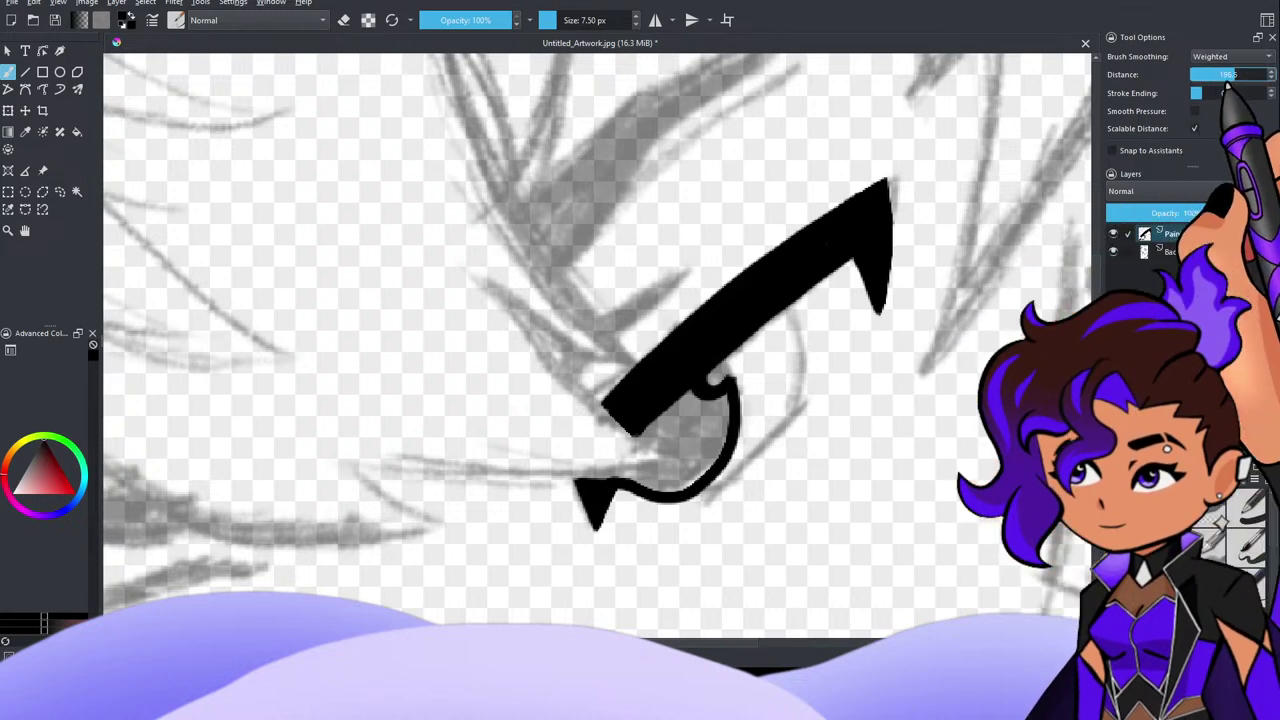
pyautogui.moveTo(1228, 82)
pyautogui.mouseDown()
pyautogui.moveTo(1200, 90)
pyautogui.moveTo(1212, 76)
pyautogui.mouseUp()
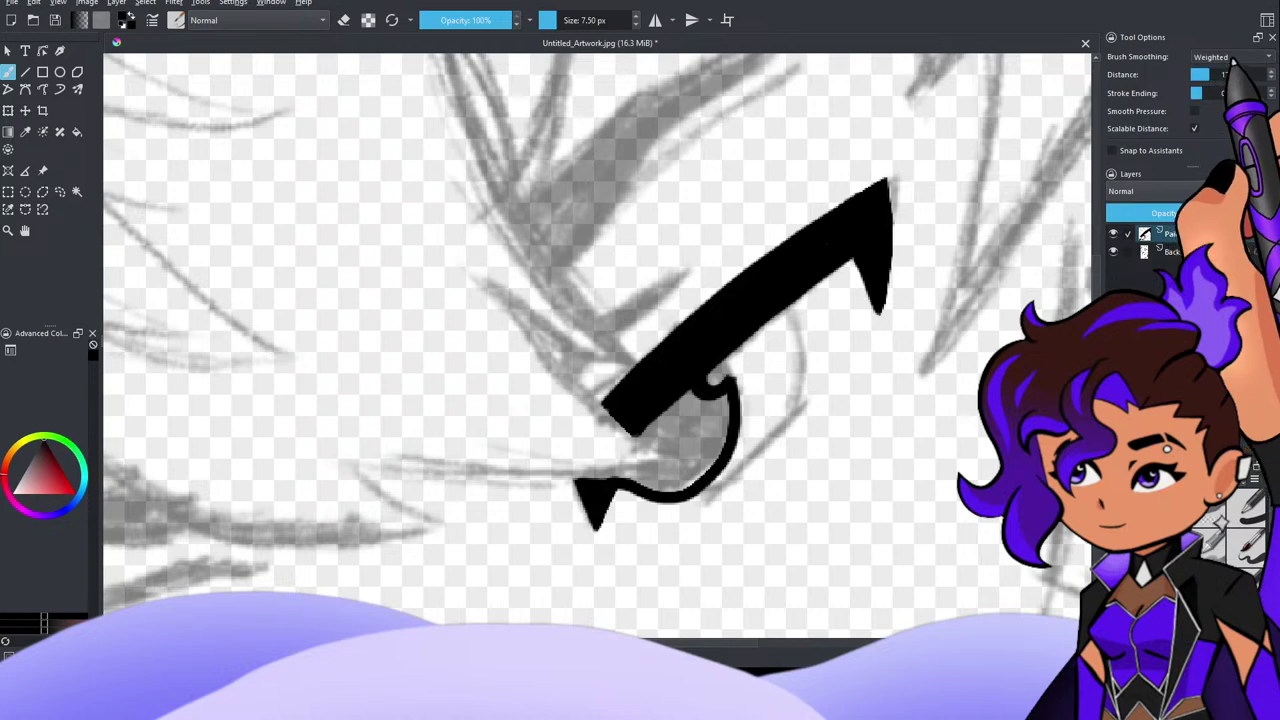
# Step: Try Stabilizer smoothing with a test stroke beside the eye, return to Weighted for a comparison stroke, and undo both strokes
pyautogui.click(1233, 58)
pyautogui.click(1218, 78)
pyautogui.moveTo(840, 388); pyautogui.dragTo(856, 414)
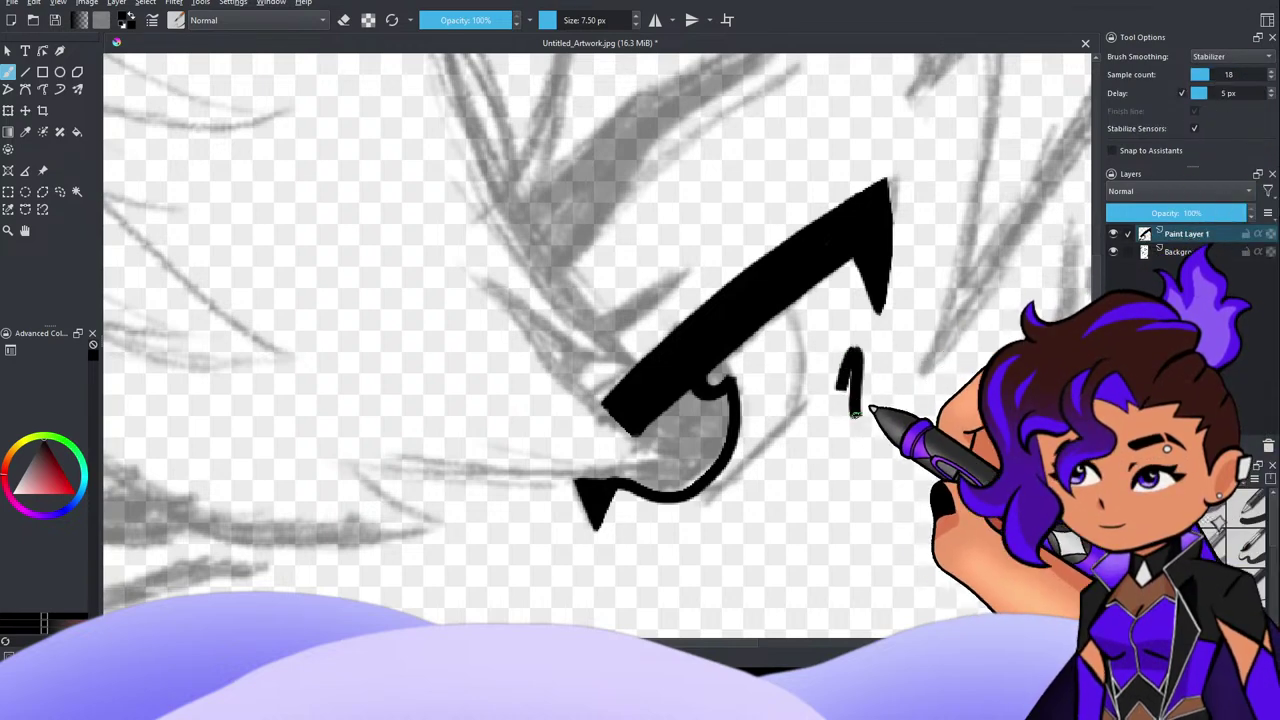
pyautogui.hotkey('ctrl', 'z')
pyautogui.click(1240, 57)
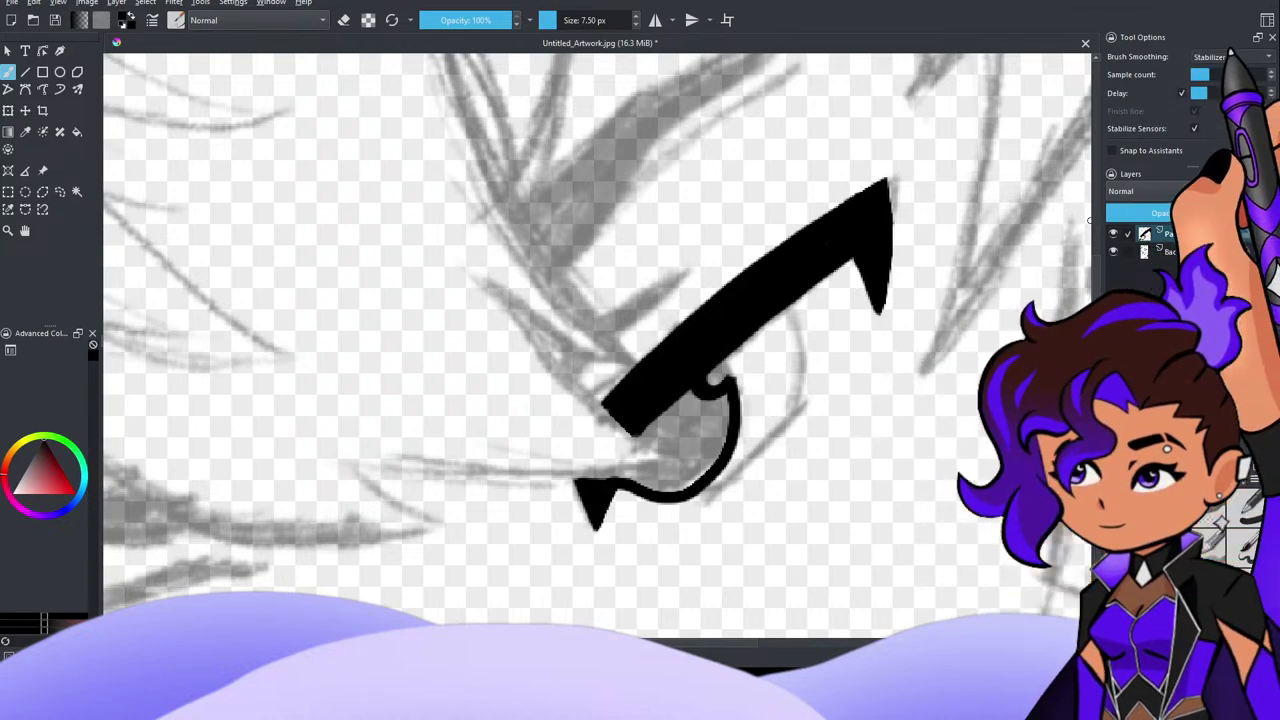
pyautogui.click(1214, 48)
pyautogui.moveTo(852, 360); pyautogui.dragTo(863, 383)
pyautogui.hotkey('ctrl', 'z')
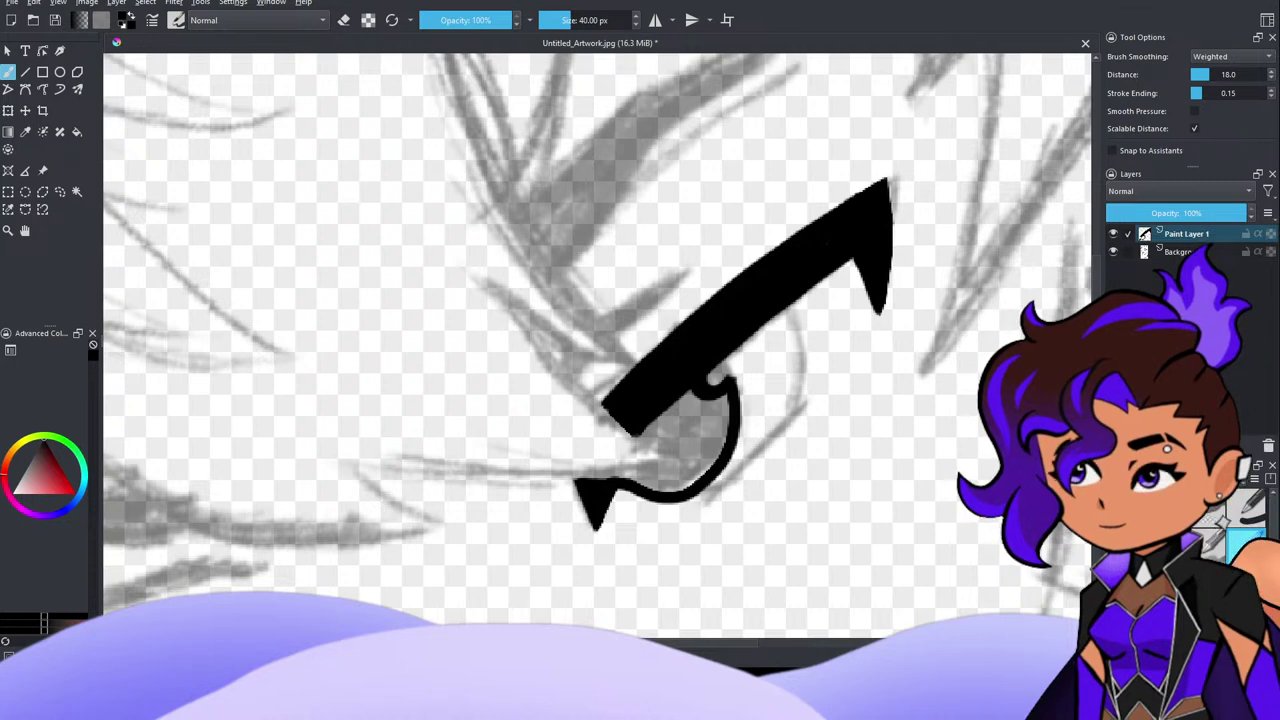
# Step: Try test strokes with a 40.00 px brush below the outer eye corner and undo them
pyautogui.moveTo(880, 541); pyautogui.dragTo(929, 488)
pyautogui.hotkey('ctrl', 'z')
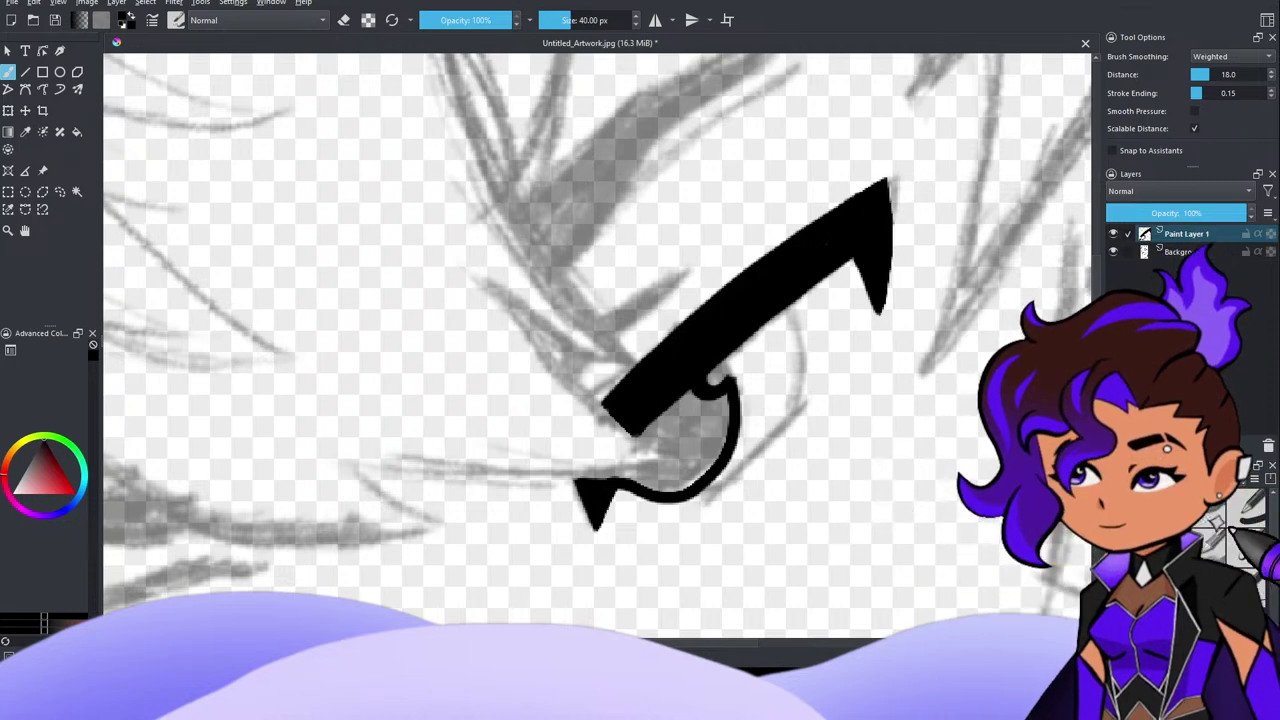
pyautogui.moveTo(848, 490)
pyautogui.mouseDown()
pyautogui.moveTo(855, 545)
pyautogui.moveTo(890, 560)
pyautogui.moveTo(962, 478)
pyautogui.mouseUp()
pyautogui.hotkey('ctrl', 'z')
# Step: Ink the lower outer lash line and the outer curve of the eyeball with a 10.00 px brush
pyautogui.press('/')
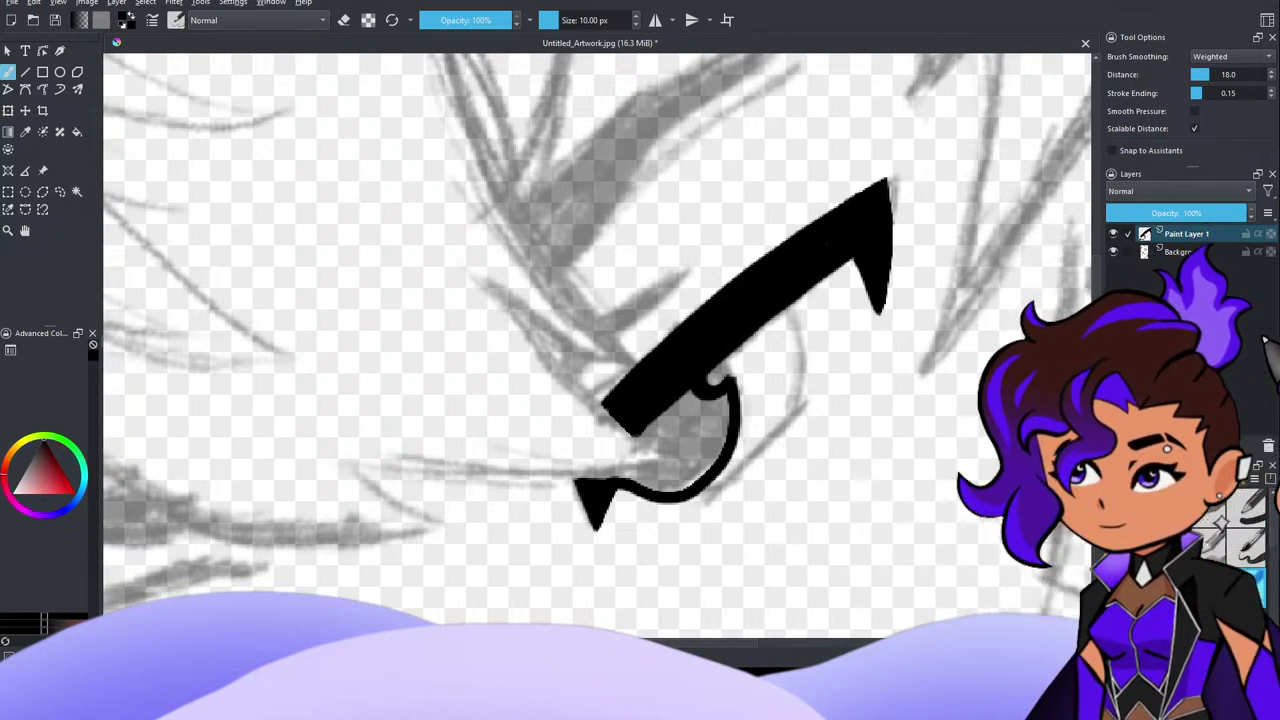
pyautogui.moveTo(702, 500); pyautogui.dragTo(808, 398)
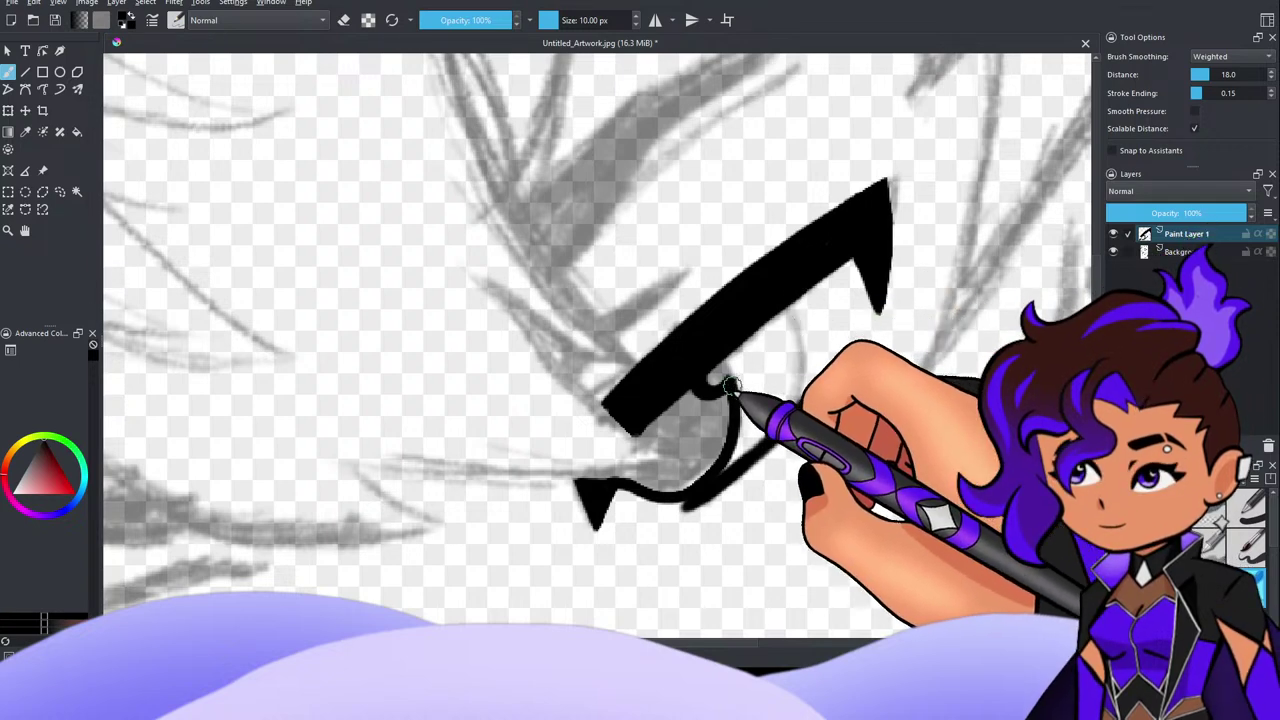
pyautogui.moveTo(731, 386); pyautogui.dragTo(790, 425)
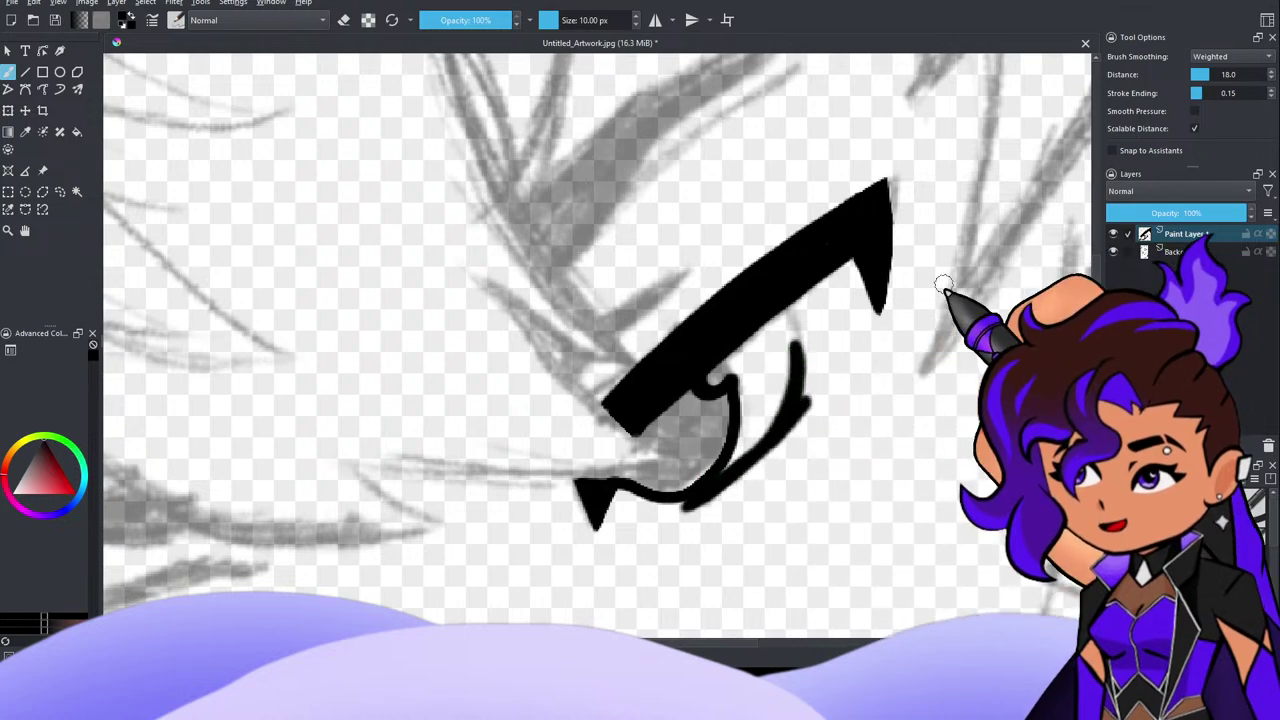
# Step: Connect the lash line and inner corner triangle to the iris with curved strokes, and fill the iris solid black
pyautogui.scroll(-4, 783, 309)
pyautogui.scroll(4, 792, 297)
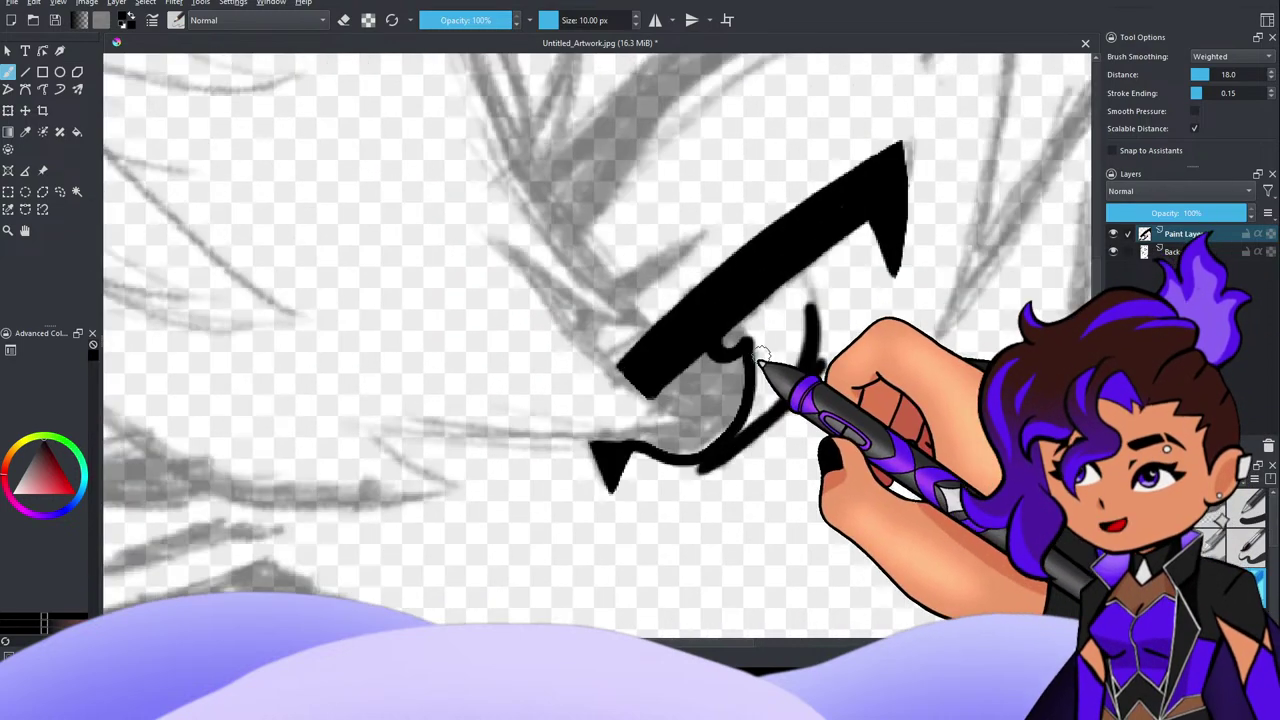
pyautogui.scroll(-3, 712, 355)
pyautogui.scroll(1, 692, 356)
pyautogui.scroll(5, 691, 357)
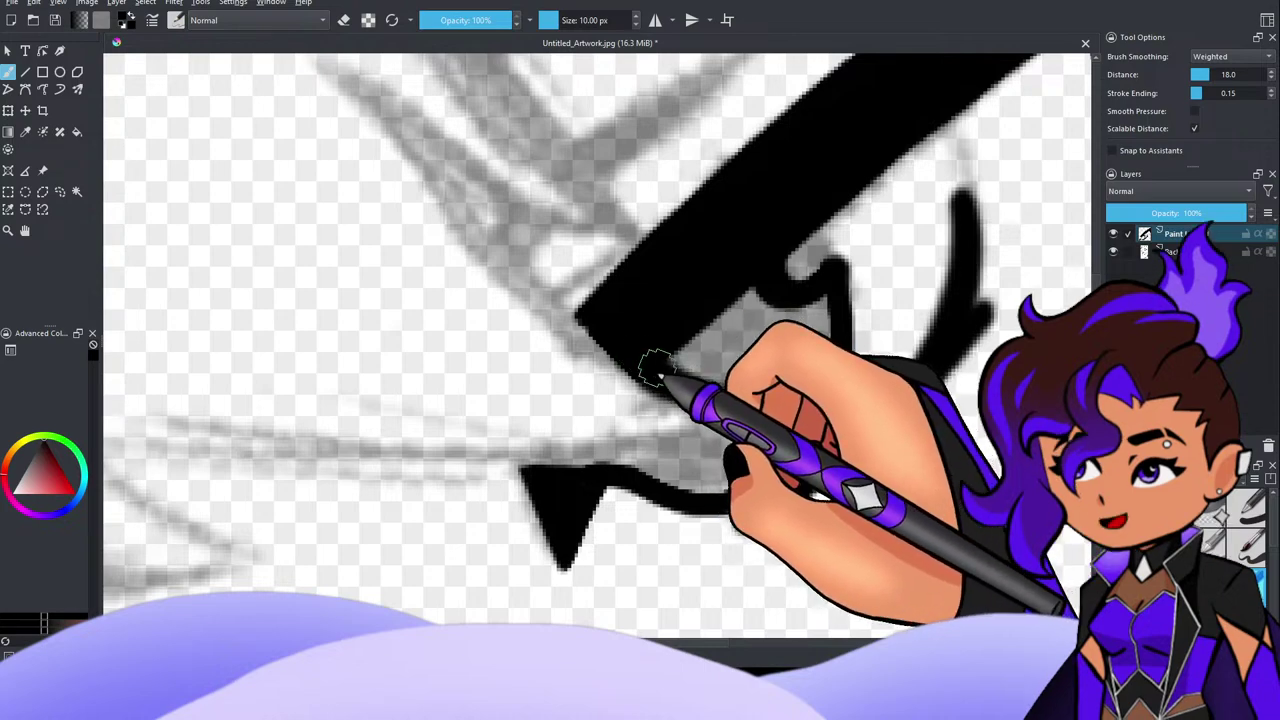
pyautogui.moveTo(600, 478); pyautogui.dragTo(762, 408)
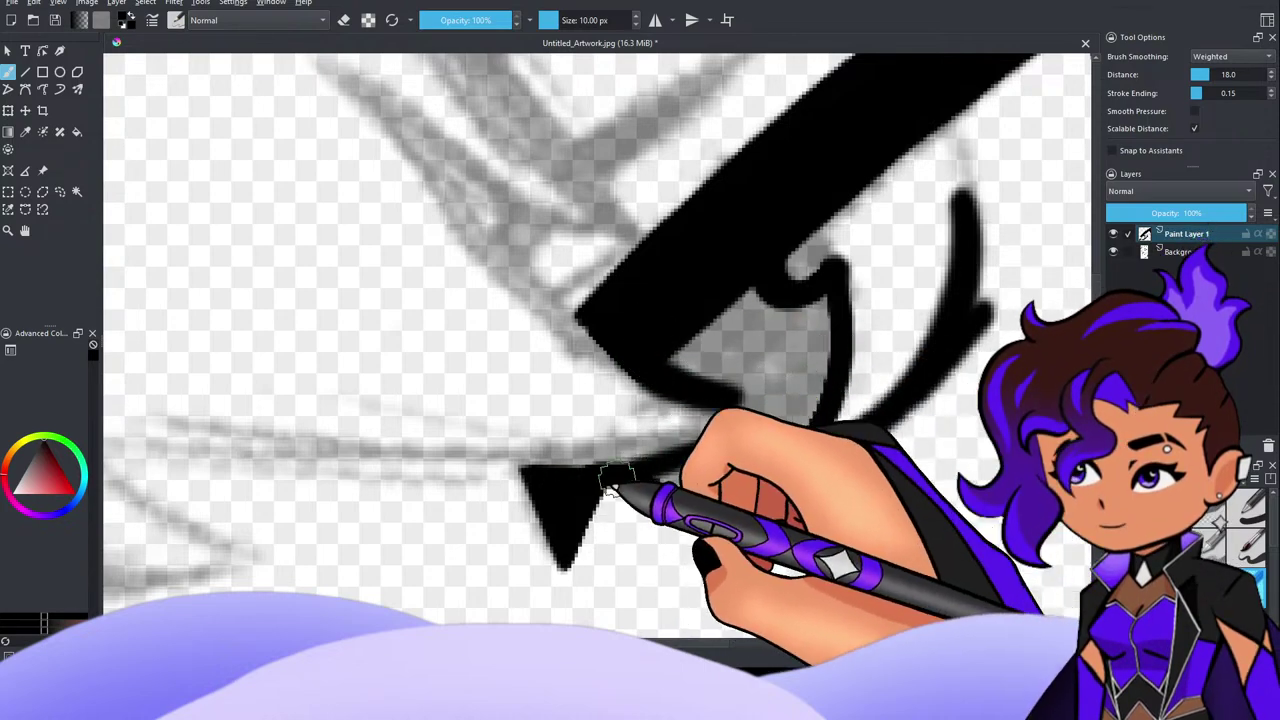
pyautogui.moveTo(614, 474); pyautogui.dragTo(762, 406)
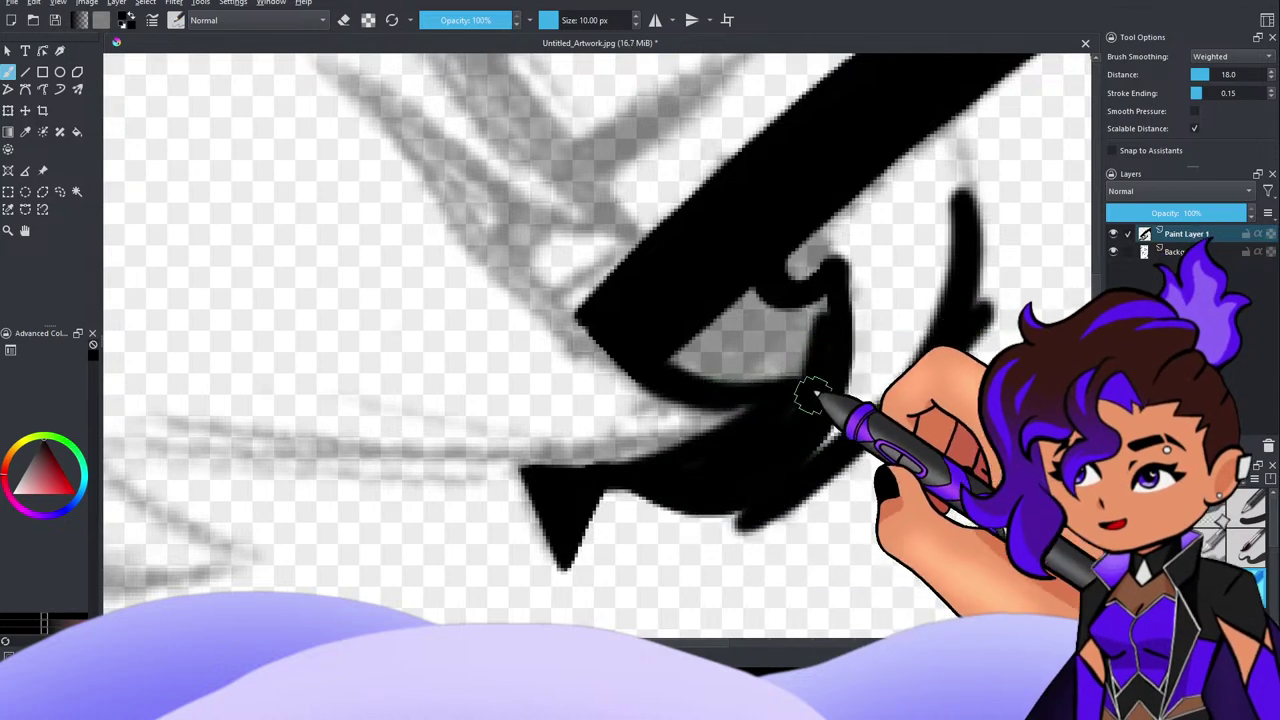
pyautogui.moveTo(811, 394)
pyautogui.mouseDown()
pyautogui.moveTo(820, 354)
pyautogui.moveTo(794, 354)
pyautogui.moveTo(808, 332)
pyautogui.moveTo(796, 350)
pyautogui.moveTo(746, 350)
pyautogui.moveTo(760, 276)
pyautogui.moveTo(693, 327)
pyautogui.mouseUp()
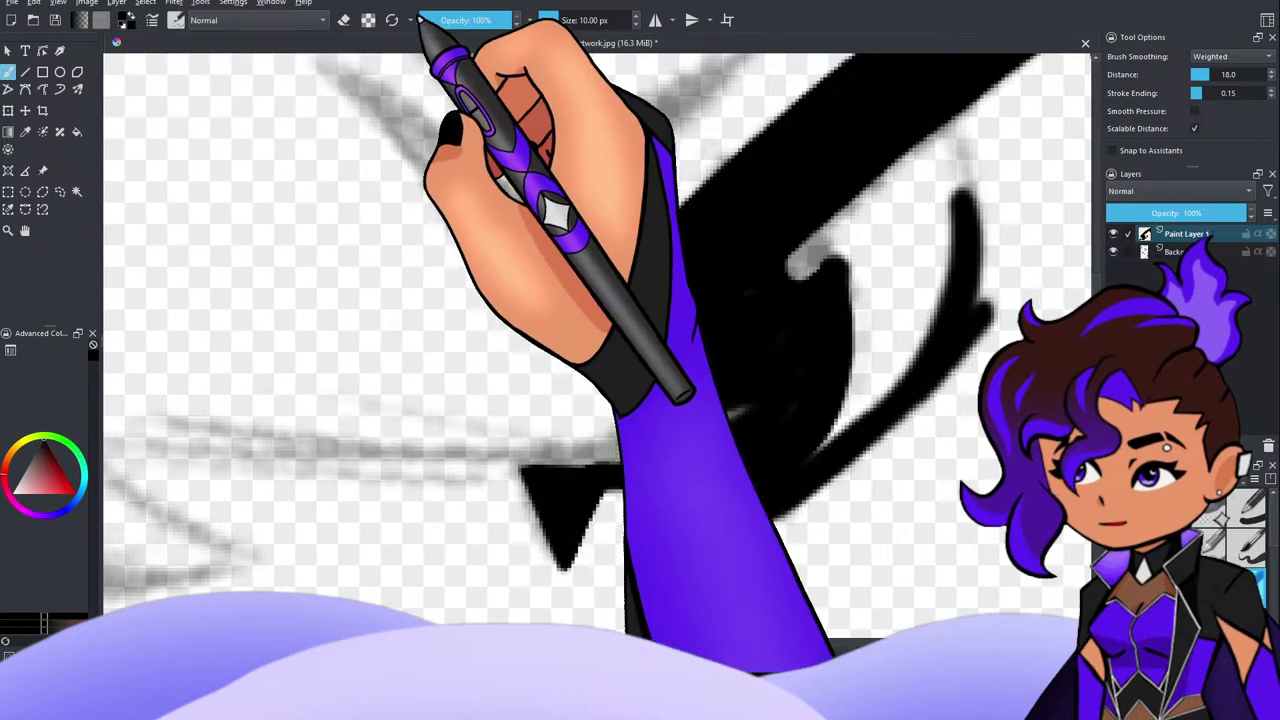
# Step: Erase the iris highlight notch just below the upper lash line to make it larger
pyautogui.click(343, 20)
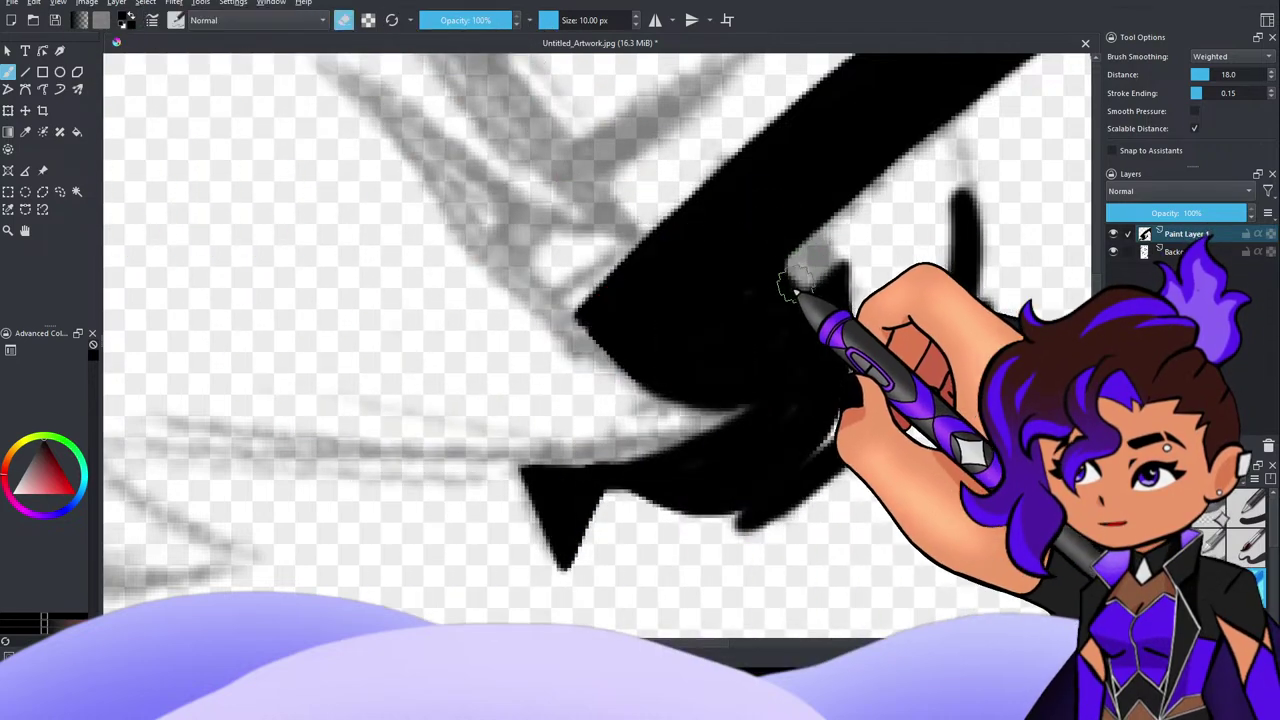
pyautogui.moveTo(796, 285)
pyautogui.mouseDown()
pyautogui.moveTo(830, 248)
pyautogui.moveTo(851, 238)
pyautogui.moveTo(798, 278)
pyautogui.moveTo(893, 225)
pyautogui.moveTo(845, 236)
pyautogui.mouseUp()
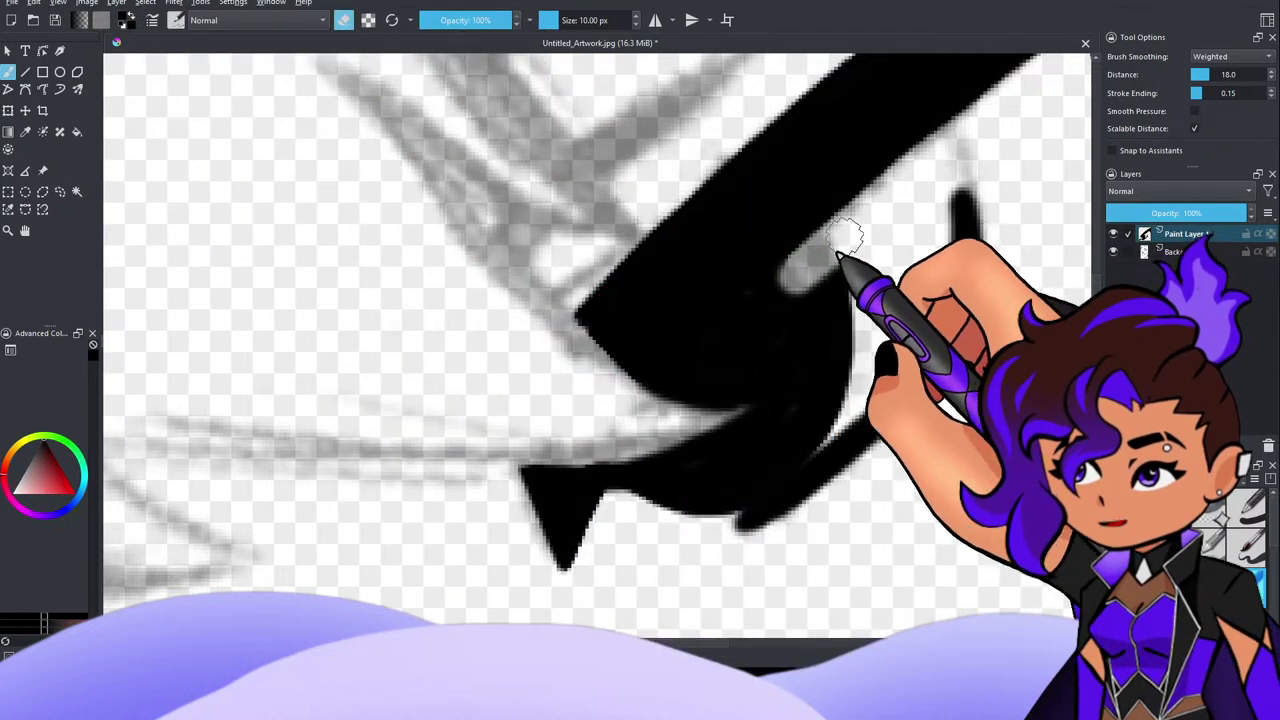
# Step: Extend the eyeball's outer curve upward with the 10.00 px brush and erase along both sides to thin it
pyautogui.press('e')
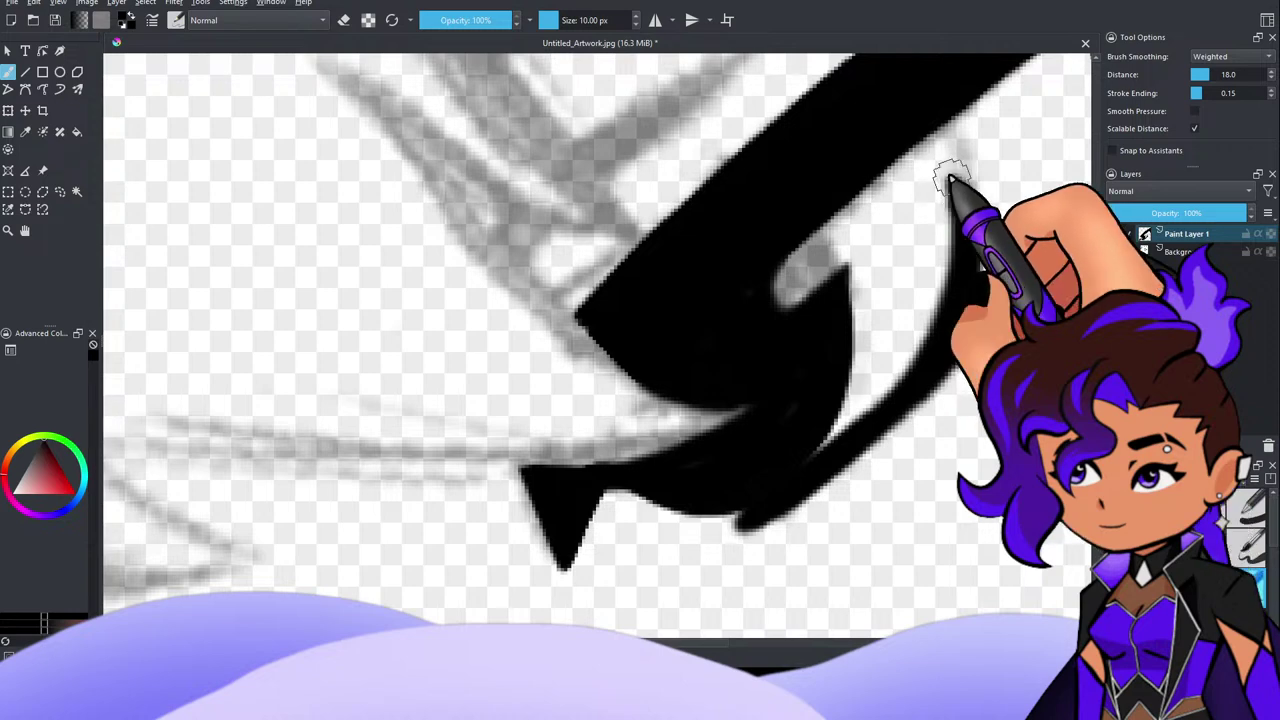
pyautogui.moveTo(949, 172); pyautogui.dragTo(940, 314)
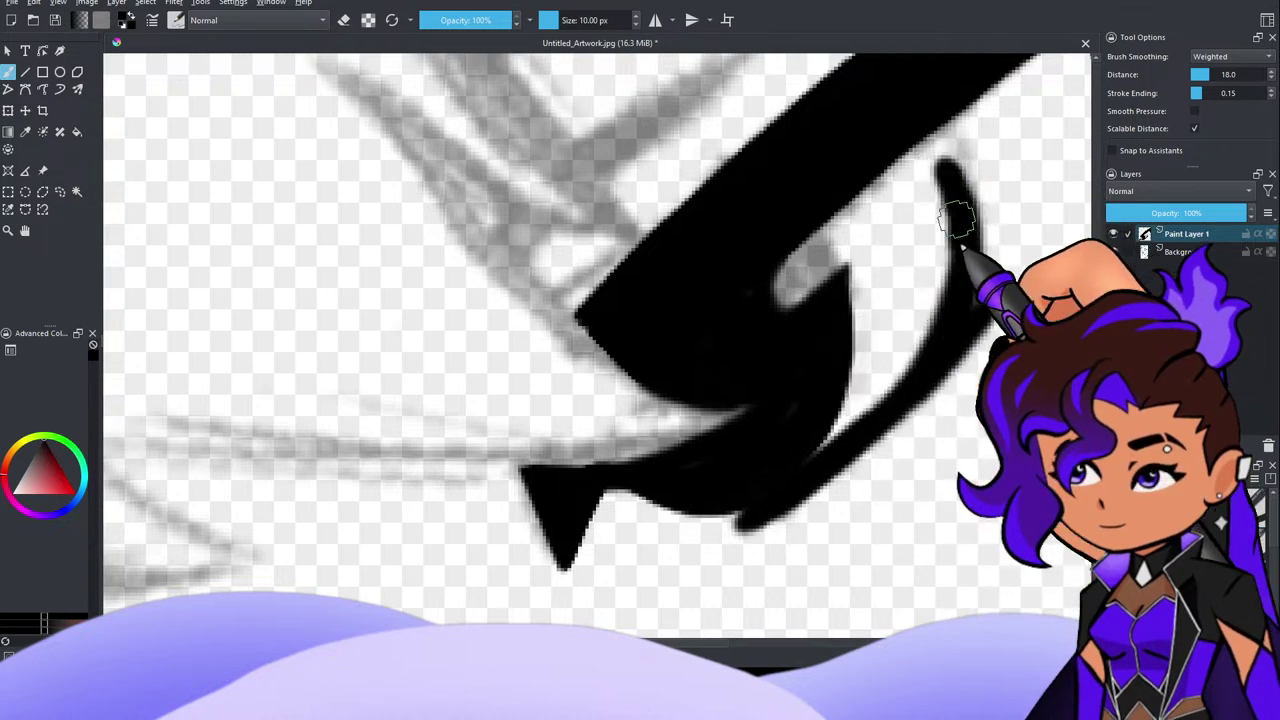
pyautogui.press('e')
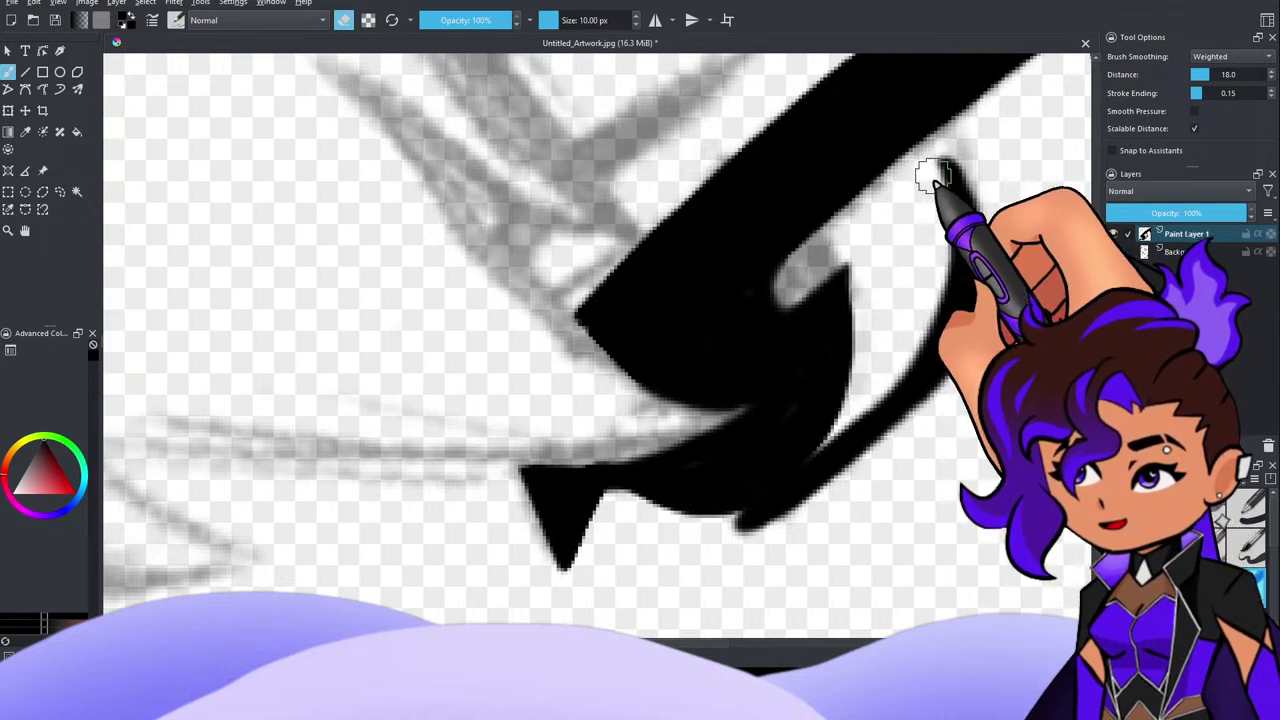
pyautogui.moveTo(933, 176)
pyautogui.mouseDown()
pyautogui.moveTo(928, 267)
pyautogui.moveTo(894, 360)
pyautogui.moveTo(929, 273)
pyautogui.moveTo(926, 304)
pyautogui.moveTo(886, 373)
pyautogui.moveTo(933, 220)
pyautogui.mouseUp()
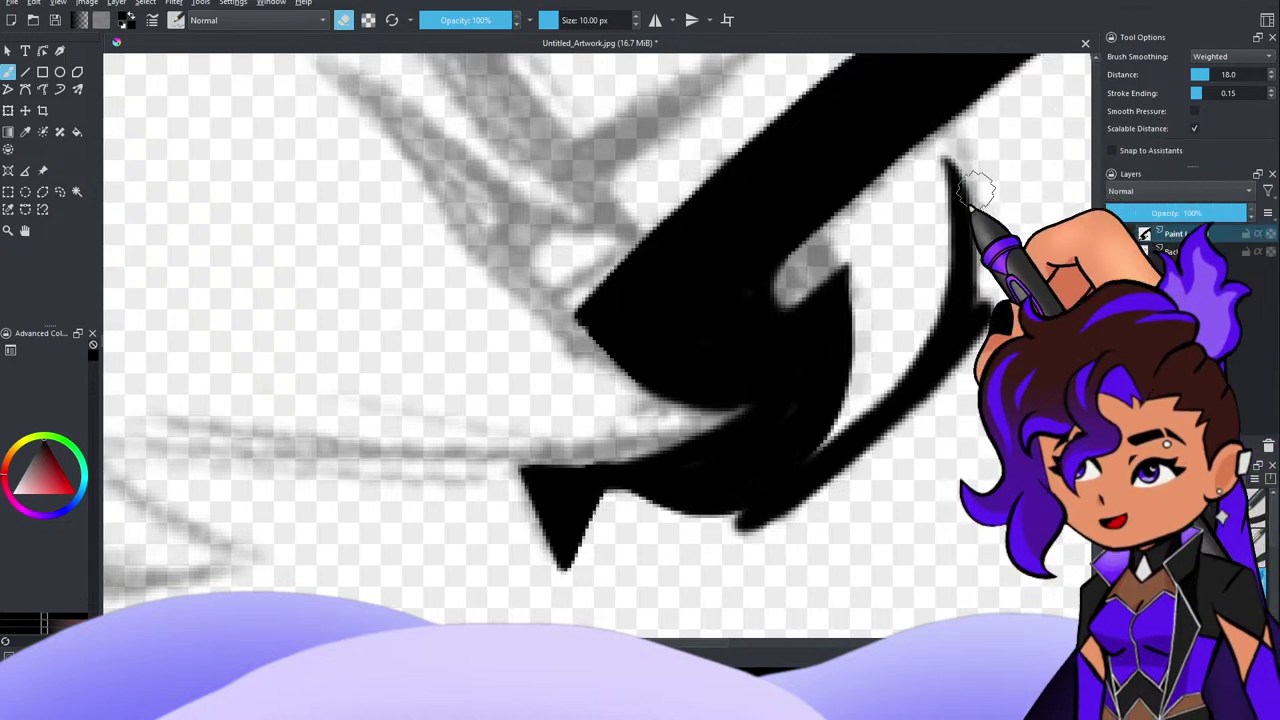
pyautogui.moveTo(976, 190); pyautogui.dragTo(909, 234)
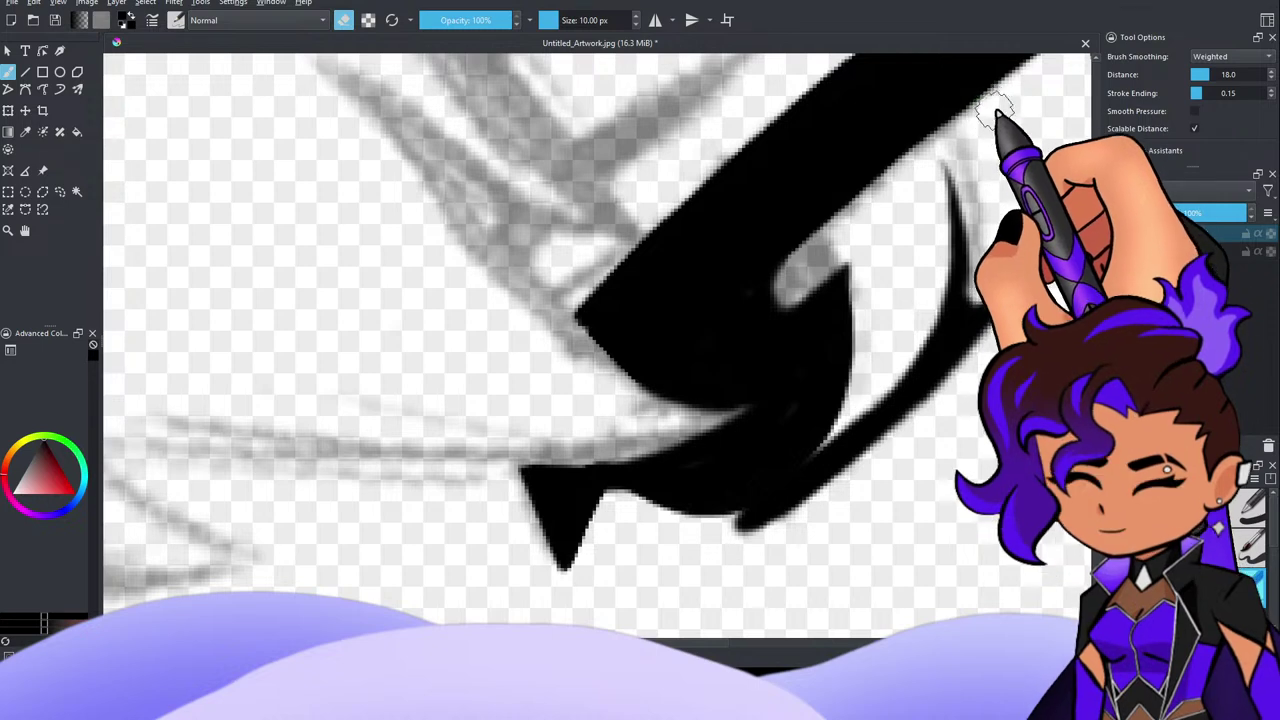
# Step: Join the eyeball's outer curve to the upper lash line and erase along its edges to smooth and taper it
pyautogui.press('e')
pyautogui.moveTo(914, 134)
pyautogui.mouseDown()
pyautogui.moveTo(952, 183)
pyautogui.moveTo(915, 124)
pyautogui.moveTo(950, 207)
pyautogui.moveTo(930, 134)
pyautogui.moveTo(952, 218)
pyautogui.moveTo(912, 139)
pyautogui.moveTo(937, 174)
pyautogui.moveTo(888, 145)
pyautogui.moveTo(934, 166)
pyautogui.moveTo(941, 185)
pyautogui.moveTo(908, 155)
pyautogui.moveTo(819, 196)
pyautogui.moveTo(937, 165)
pyautogui.mouseUp()
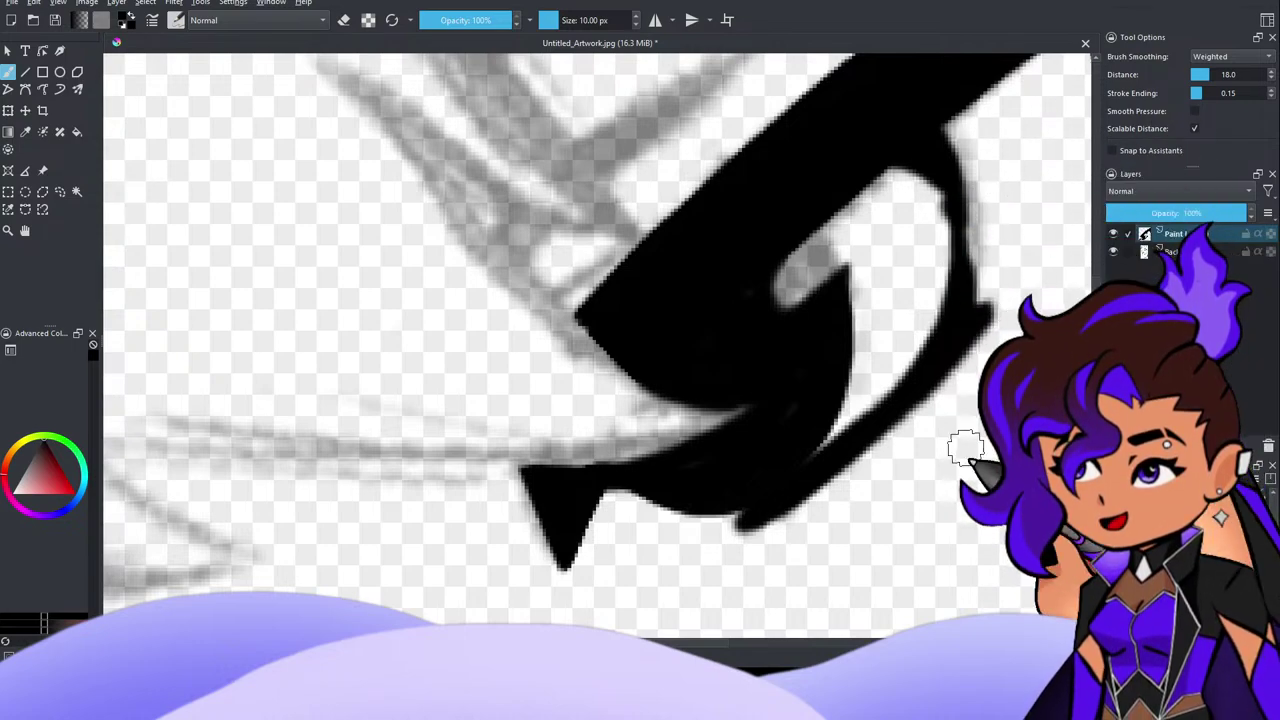
pyautogui.moveTo(568, 347)
pyautogui.mouseDown()
pyautogui.moveTo(552, 482)
pyautogui.moveTo(635, 405)
pyautogui.mouseUp()
pyautogui.hotkey('ctrl', 'z')
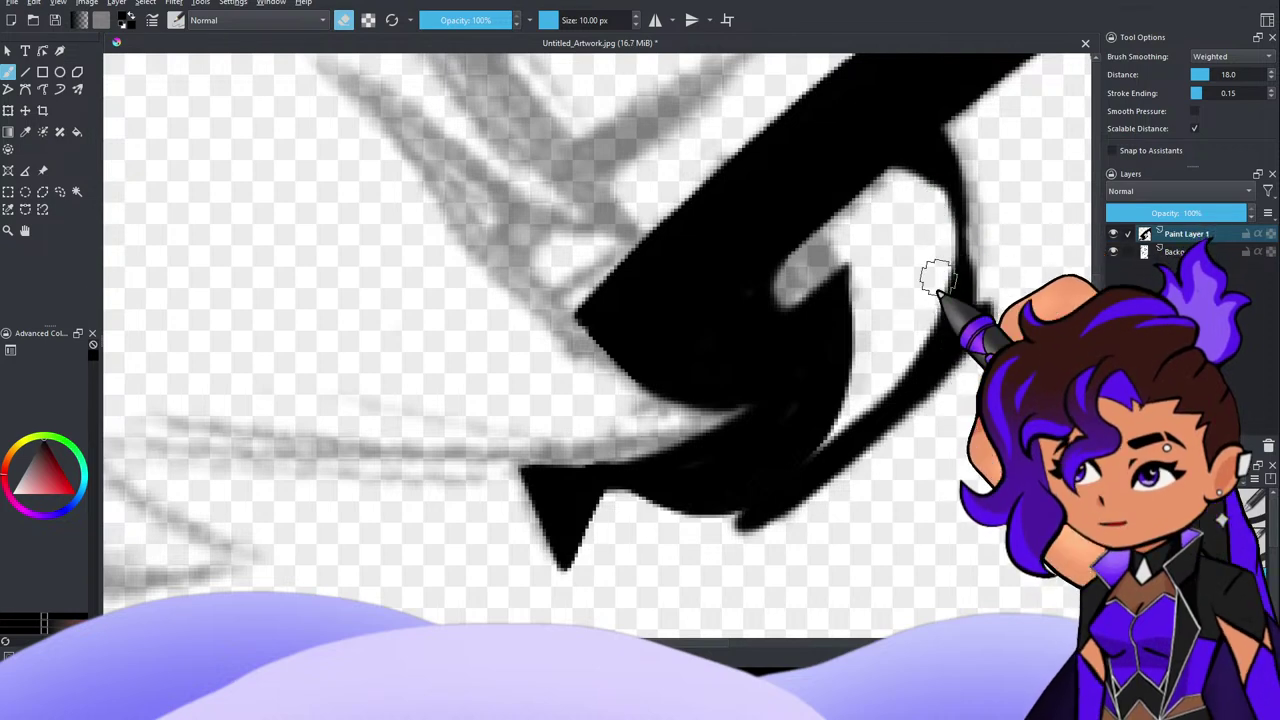
pyautogui.moveTo(922, 182)
pyautogui.mouseDown()
pyautogui.moveTo(943, 229)
pyautogui.moveTo(912, 172)
pyautogui.moveTo(874, 188)
pyautogui.mouseUp()
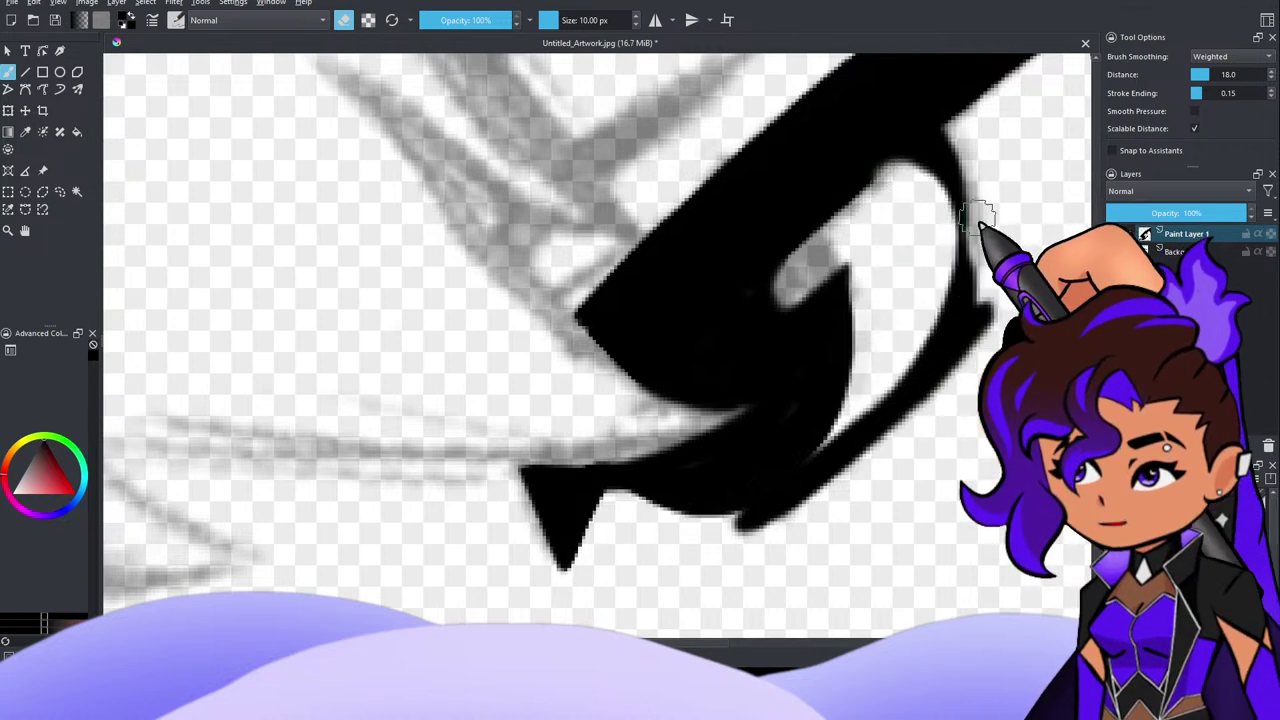
pyautogui.moveTo(966, 145); pyautogui.dragTo(989, 290)
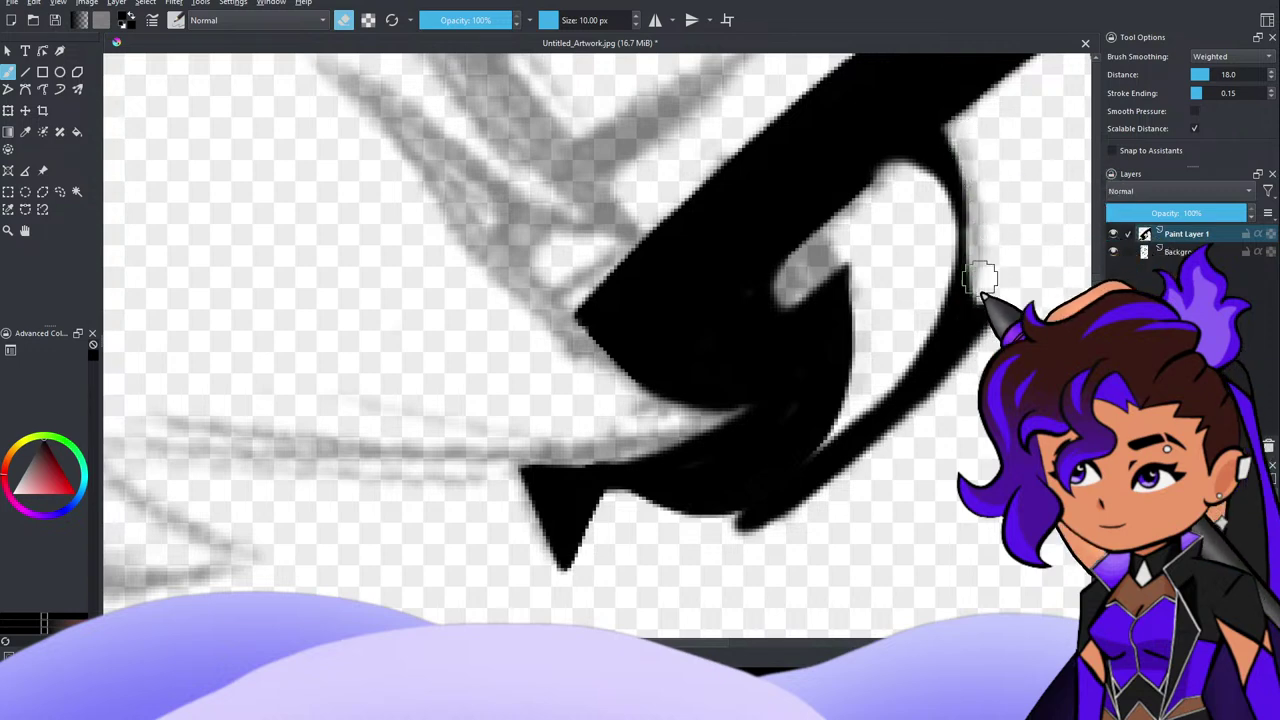
pyautogui.press('e')
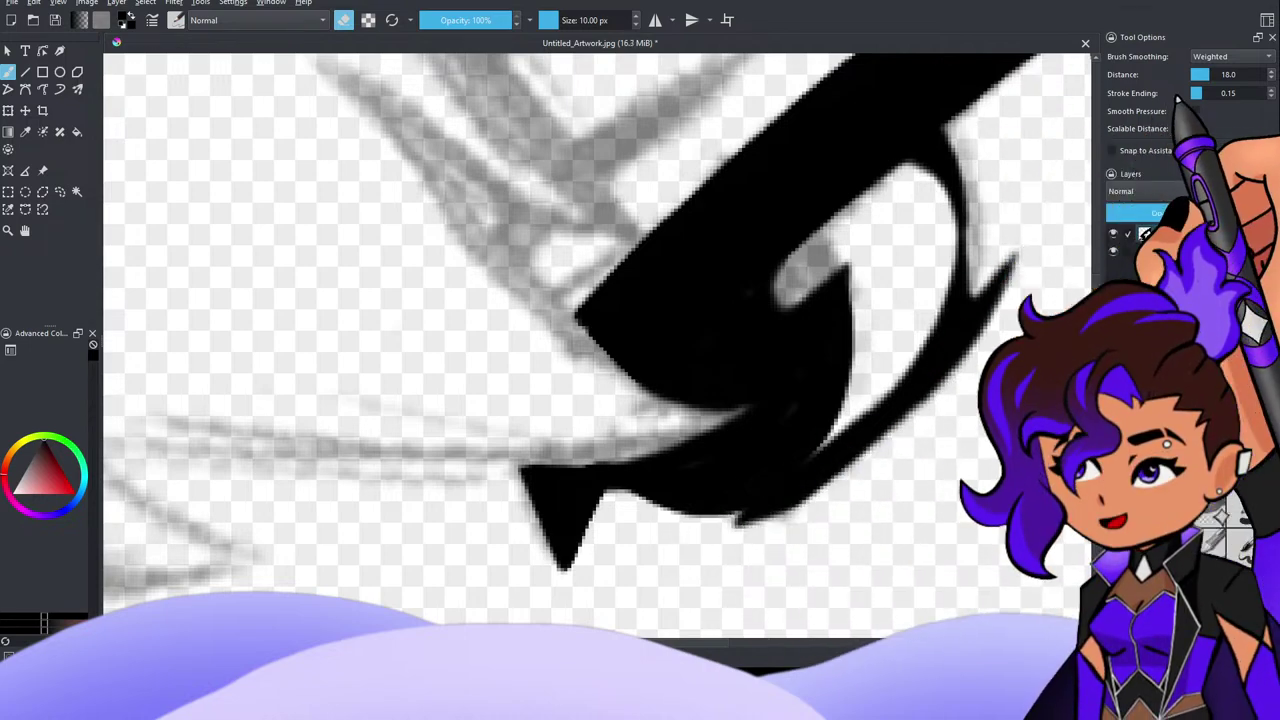
# Step: Ink the converging curved lines of the hair strand that run down to the eye's inner corner
pyautogui.scroll(-5, 950, 215)
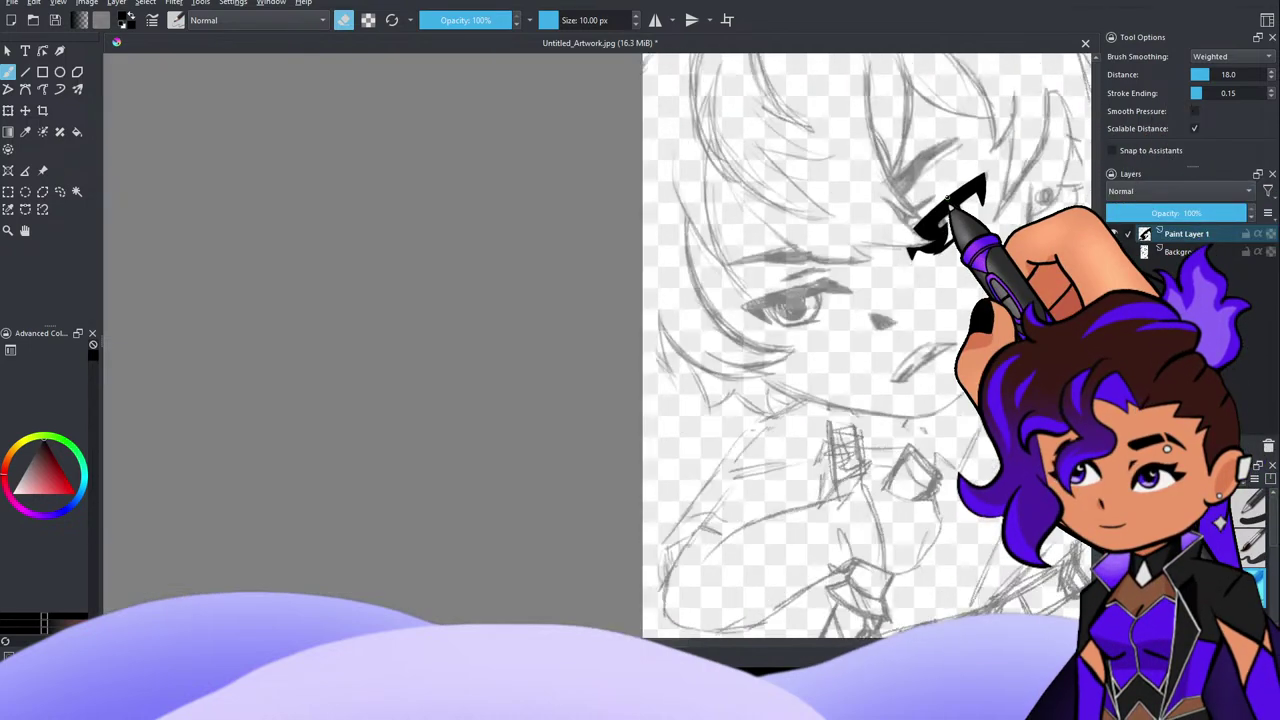
pyautogui.scroll(3, 945, 220)
pyautogui.scroll(-5, 945, 205)
pyautogui.scroll(8, 935, 198)
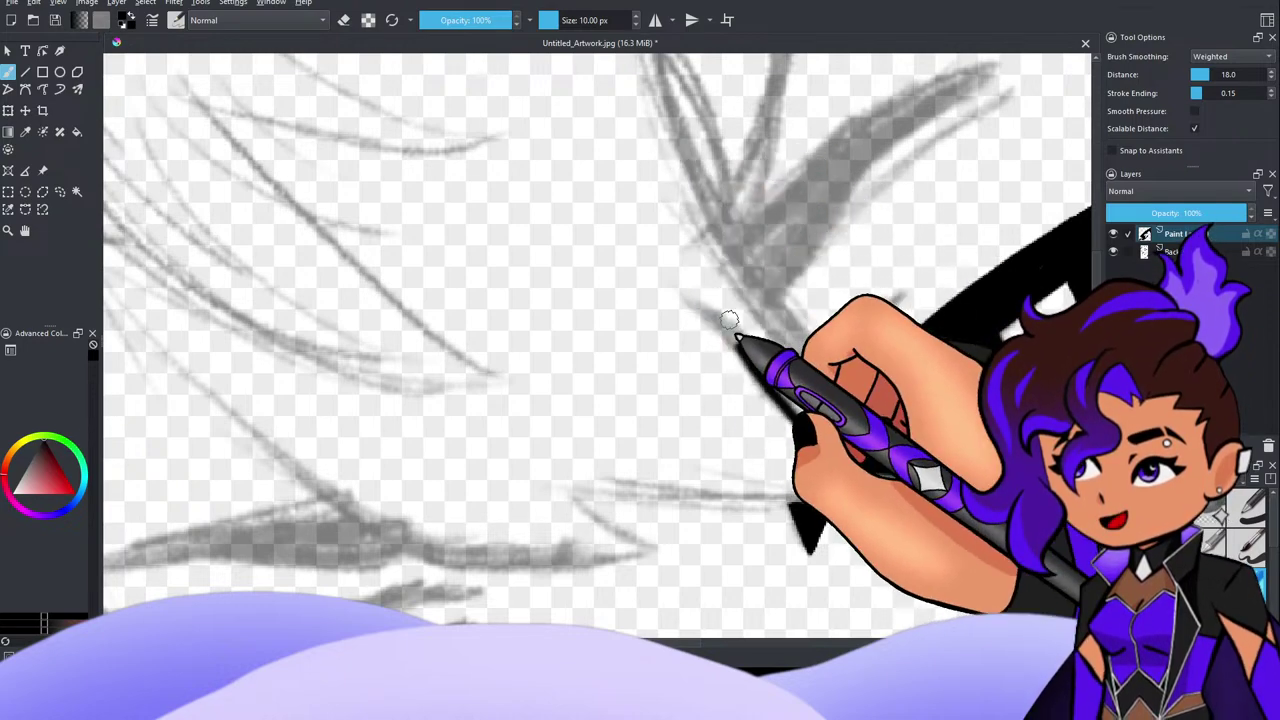
pyautogui.moveTo(718, 322); pyautogui.dragTo(772, 398)
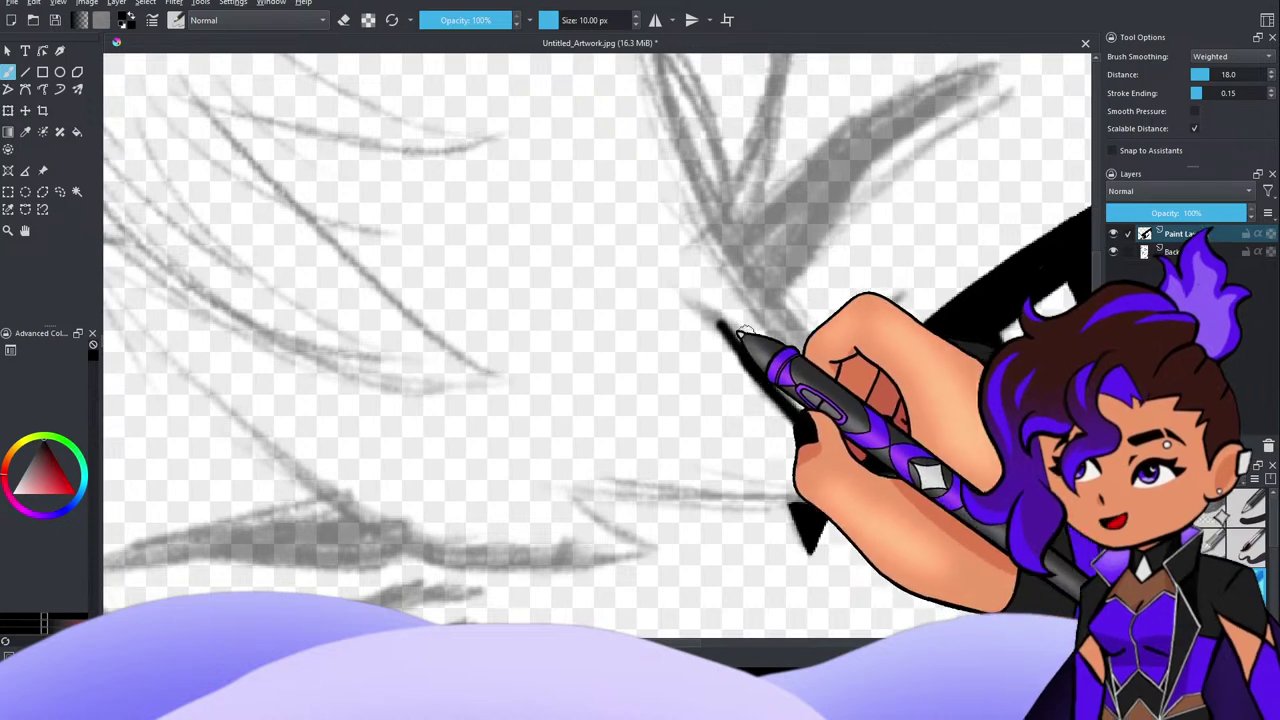
pyautogui.moveTo(694, 294)
pyautogui.mouseDown()
pyautogui.moveTo(734, 335)
pyautogui.moveTo(858, 395)
pyautogui.mouseUp()
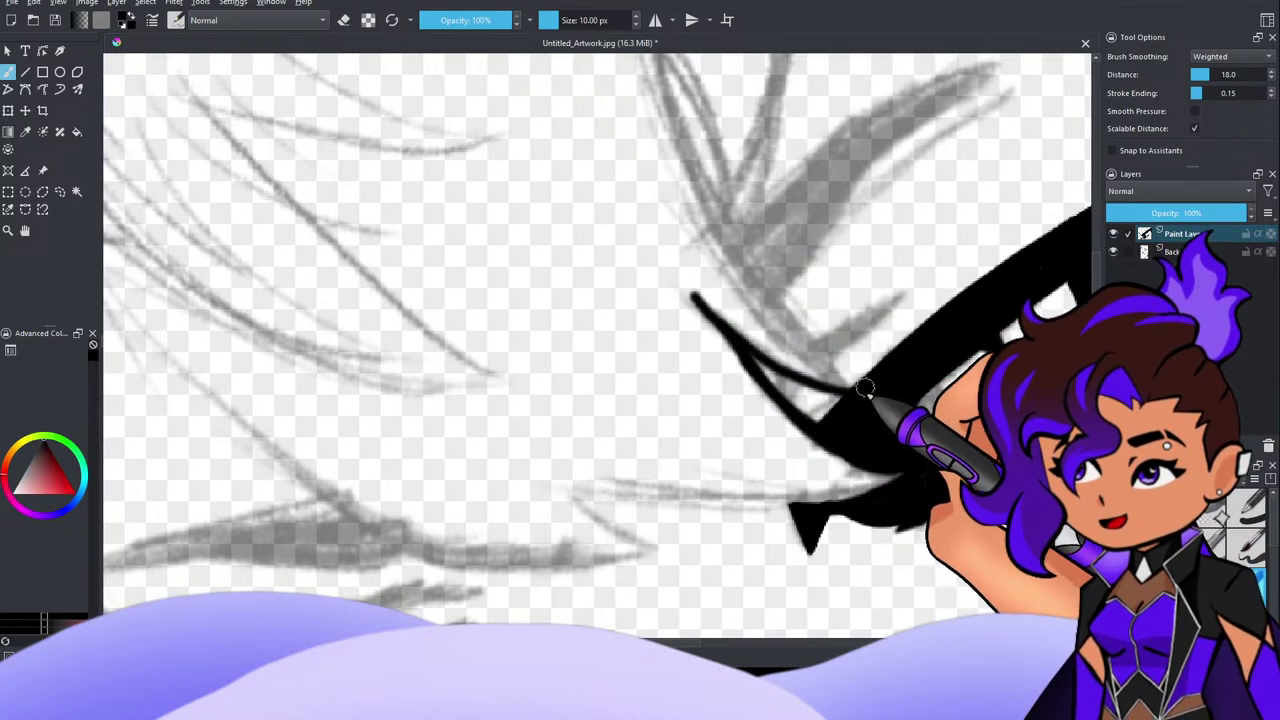
pyautogui.moveTo(714, 200); pyautogui.dragTo(778, 322)
pyautogui.moveTo(829, 372); pyautogui.dragTo(894, 465)
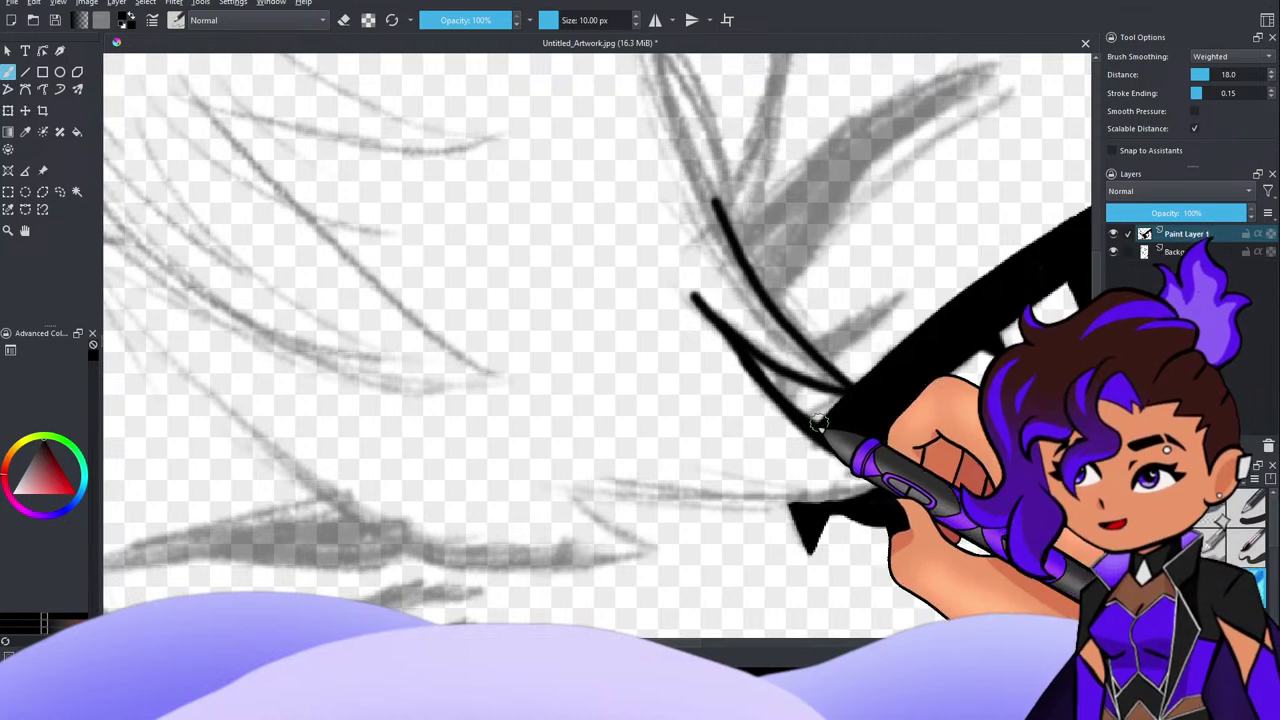
# Step: Fill in black between the strokes at the inner eye corner and ink the short eyelid crease above the upper lash line
pyautogui.scroll(-3, 760, 380)
pyautogui.scroll(3, 745, 315)
pyautogui.scroll(-3, 786, 385)
pyautogui.scroll(4, 775, 400)
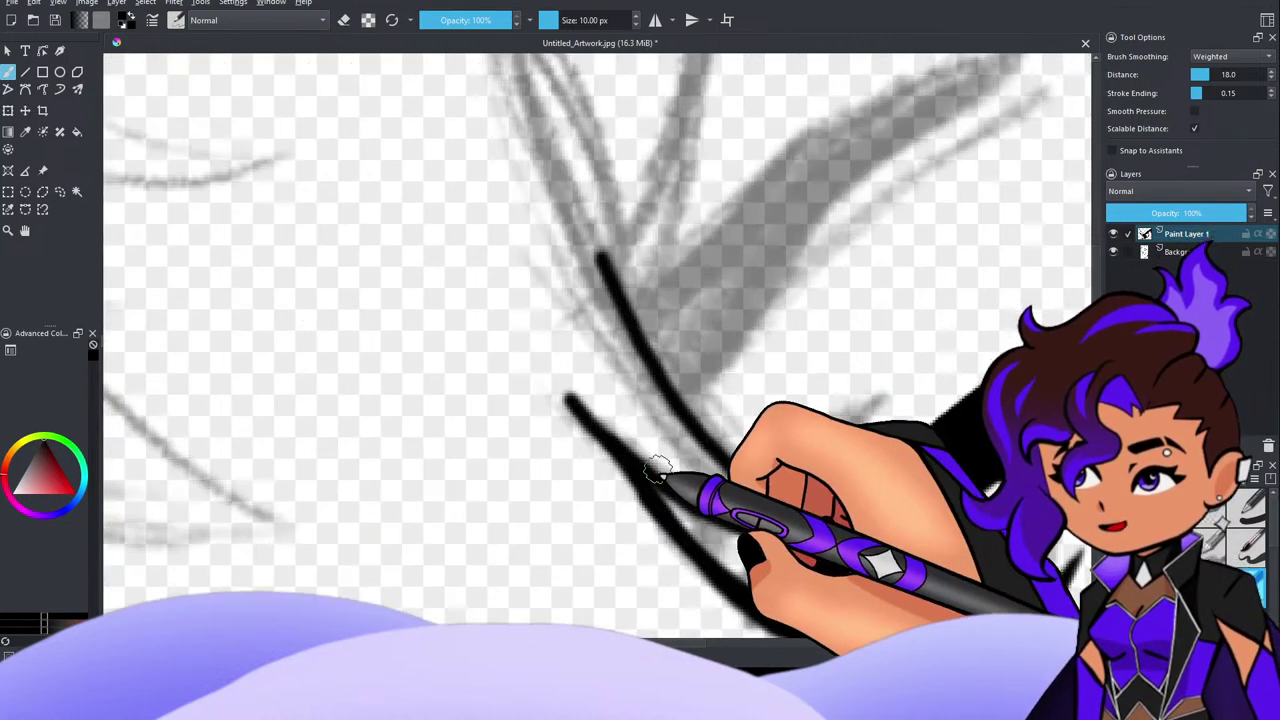
pyautogui.scroll(-3, 657, 470)
pyautogui.scroll(3, 668, 482)
pyautogui.moveTo(668, 478)
pyautogui.mouseDown()
pyautogui.moveTo(651, 517)
pyautogui.moveTo(680, 517)
pyautogui.moveTo(790, 435)
pyautogui.mouseUp()
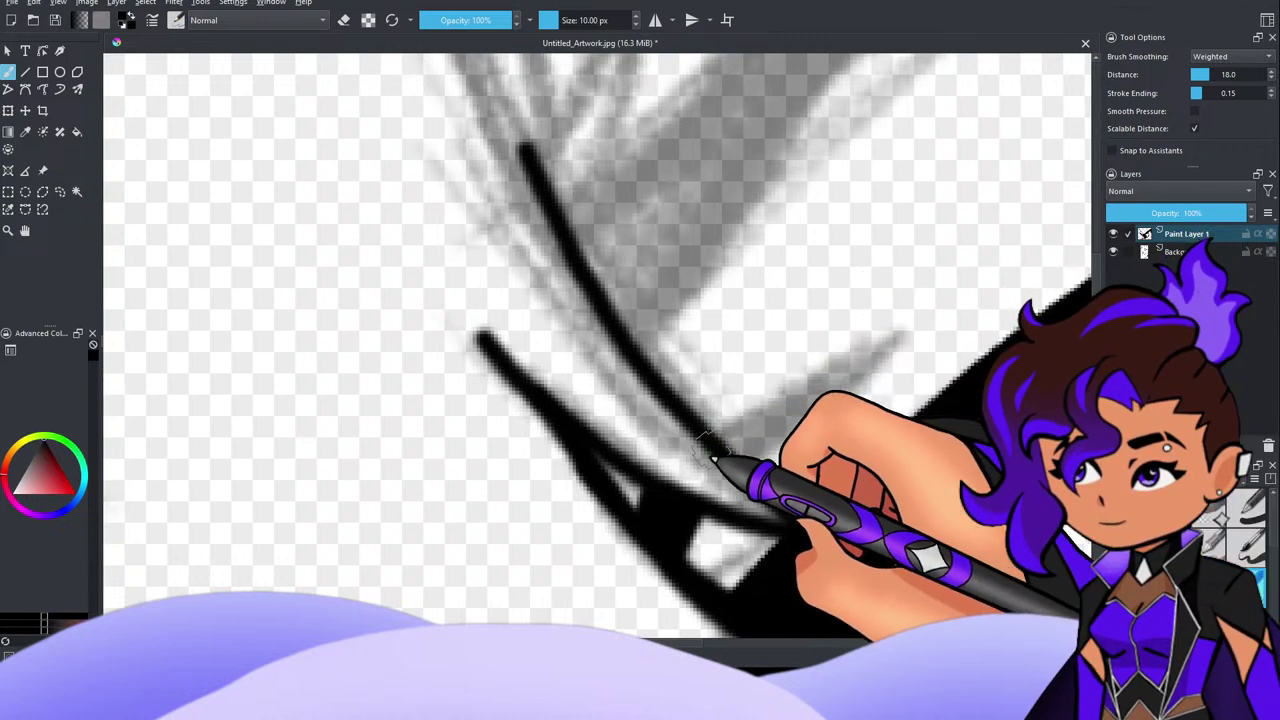
pyautogui.moveTo(712, 440); pyautogui.dragTo(913, 319)
pyautogui.moveTo(738, 457)
pyautogui.mouseDown()
pyautogui.moveTo(923, 319)
pyautogui.moveTo(756, 431)
pyautogui.moveTo(842, 367)
pyautogui.moveTo(749, 418)
pyautogui.moveTo(924, 322)
pyautogui.moveTo(724, 457)
pyautogui.moveTo(886, 323)
pyautogui.mouseUp()
# Step: Try freehand circles on the cheek below the inked eye with the 10.00 px brush and undo them
pyautogui.scroll(-6, 838, 298)
pyautogui.scroll(5, 824, 290)
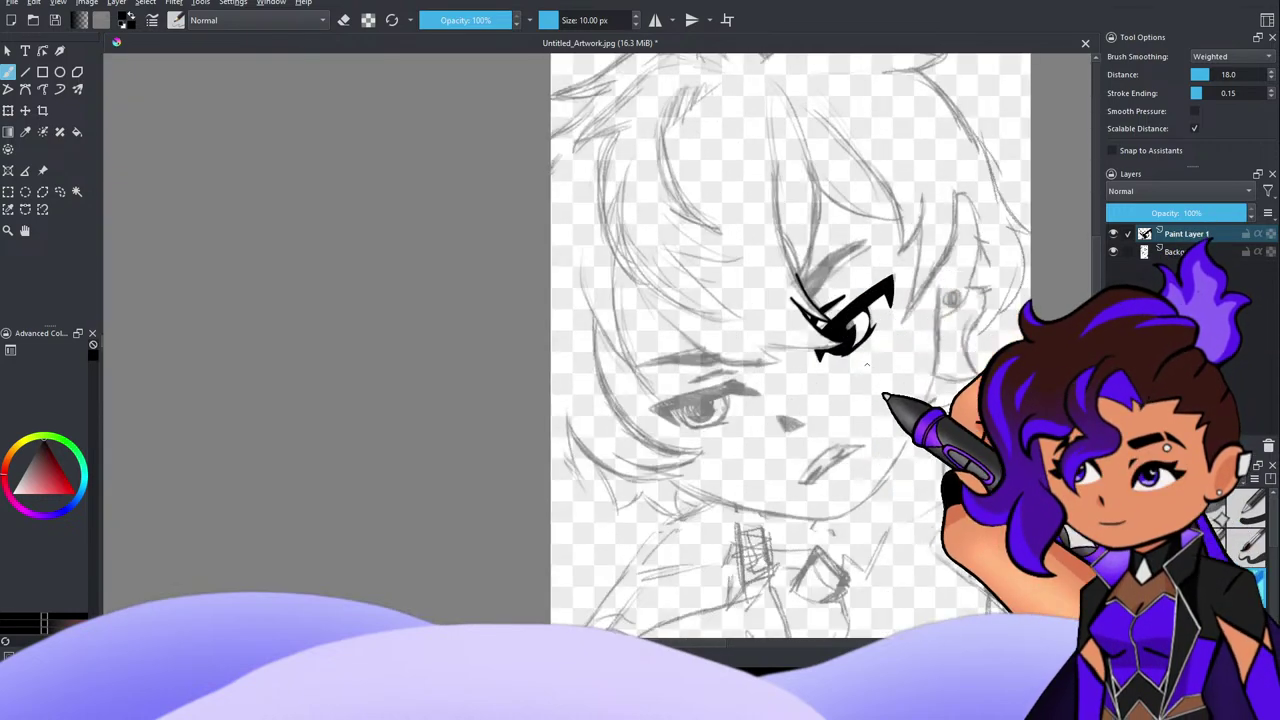
pyautogui.scroll(-5, 915, 440)
pyautogui.scroll(7, 925, 416)
pyautogui.scroll(-4, 947, 415)
pyautogui.scroll(3, 968, 488)
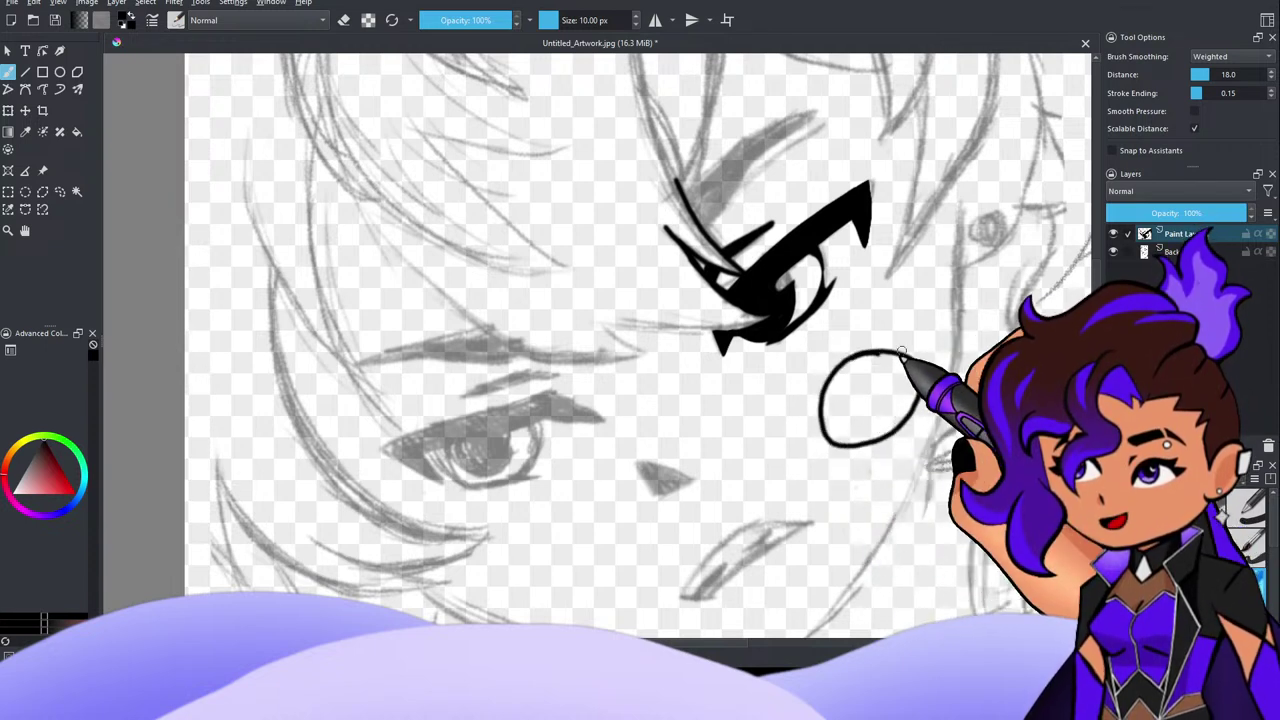
pyautogui.moveTo(848, 368)
pyautogui.mouseDown()
pyautogui.moveTo(894, 362)
pyautogui.moveTo(828, 436)
pyautogui.moveTo(771, 391)
pyautogui.moveTo(828, 436)
pyautogui.mouseUp()
pyautogui.hotkey('ctrl', 'z')
pyautogui.hotkey('ctrl', 'z')
pyautogui.hotkey('ctrl', 'z')
pyautogui.hotkey('ctrl', 'z')
pyautogui.hotkey('ctrl', 'z')
pyautogui.moveTo(848, 368); pyautogui.dragTo(857, 364)
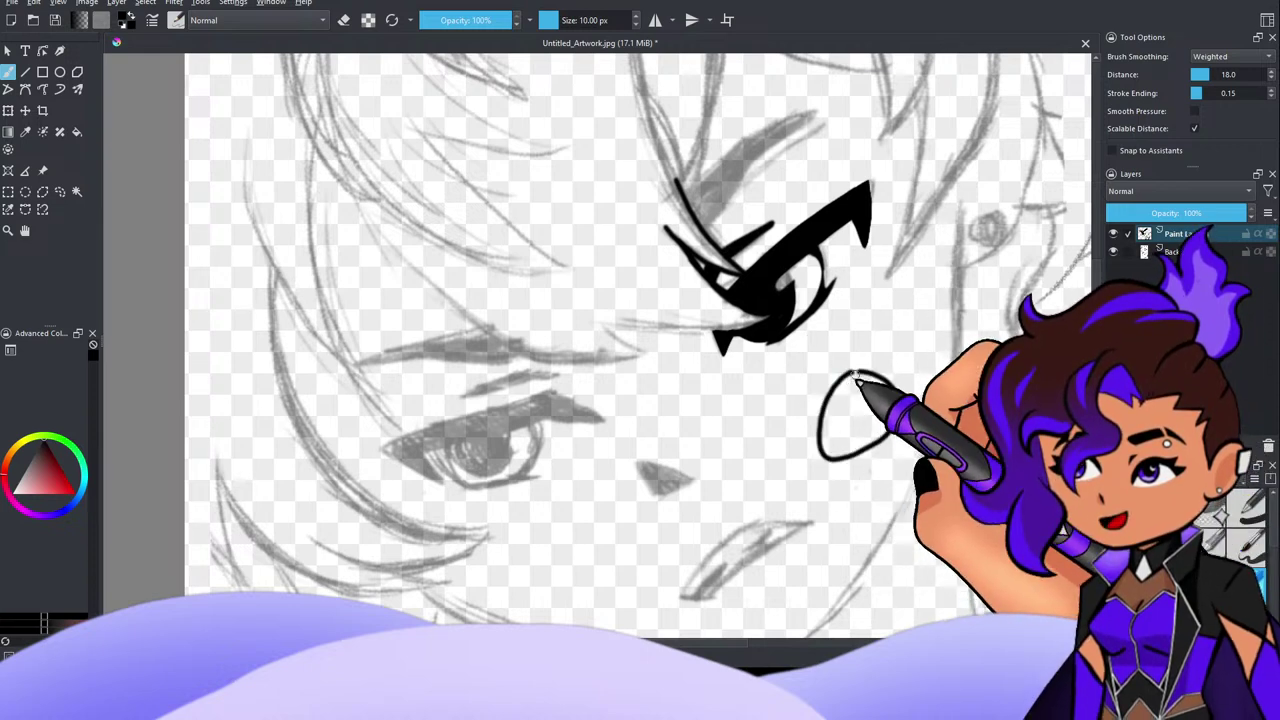
pyautogui.moveTo(808, 356)
pyautogui.mouseDown()
pyautogui.moveTo(774, 416)
pyautogui.moveTo(800, 408)
pyautogui.mouseUp()
pyautogui.hotkey('ctrl', 'z')
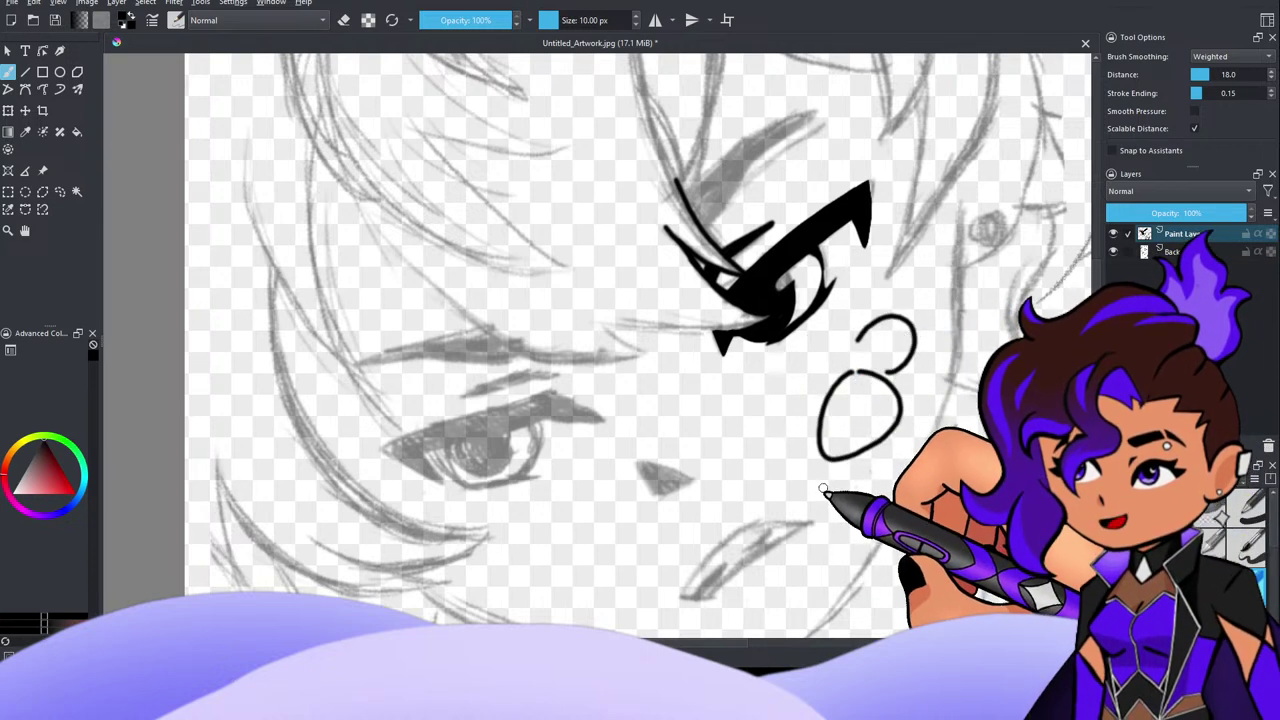
pyautogui.hotkey('ctrl', 'z')
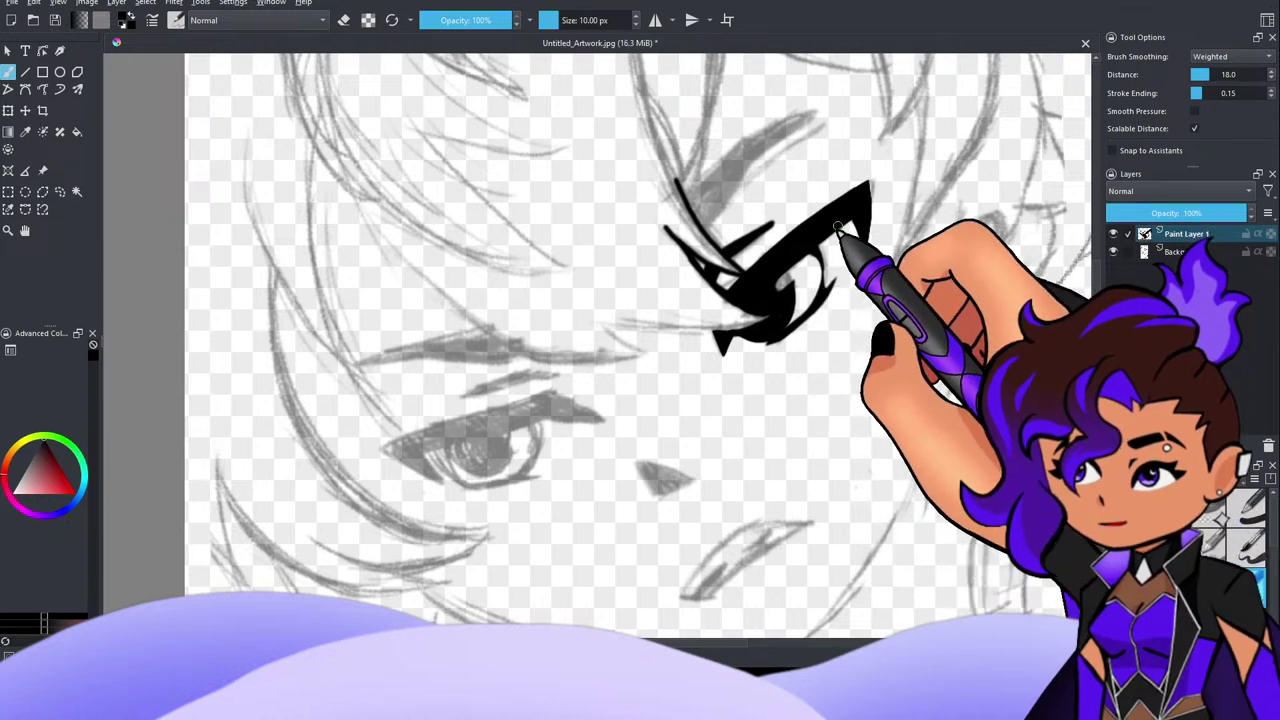
# Step: Outline the eyebrow above the inked eye with curved strokes running from the hair strand to a narrow outer tip
pyautogui.scroll(-2, 772, 274)
pyautogui.scroll(2, 806, 204)
pyautogui.scroll(-2, 794, 195)
pyautogui.scroll(3, 763, 251)
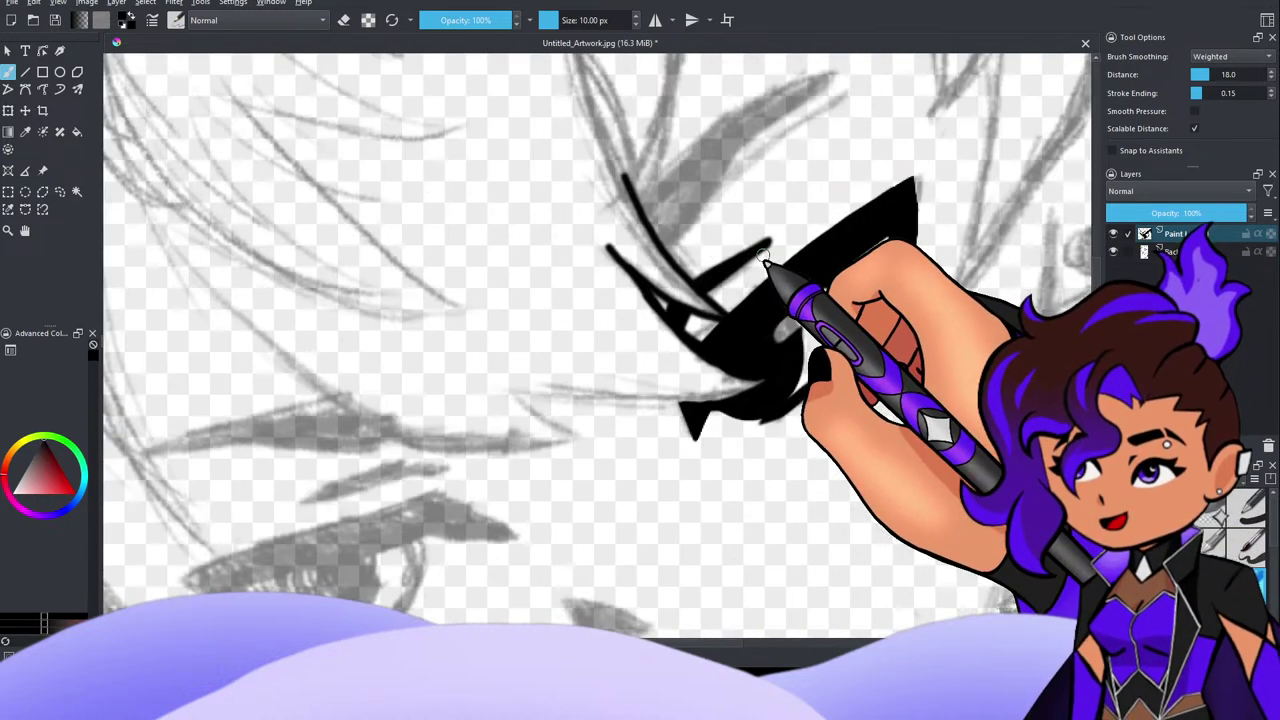
pyautogui.scroll(-3, 770, 225)
pyautogui.scroll(3, 797, 166)
pyautogui.scroll(-3, 795, 164)
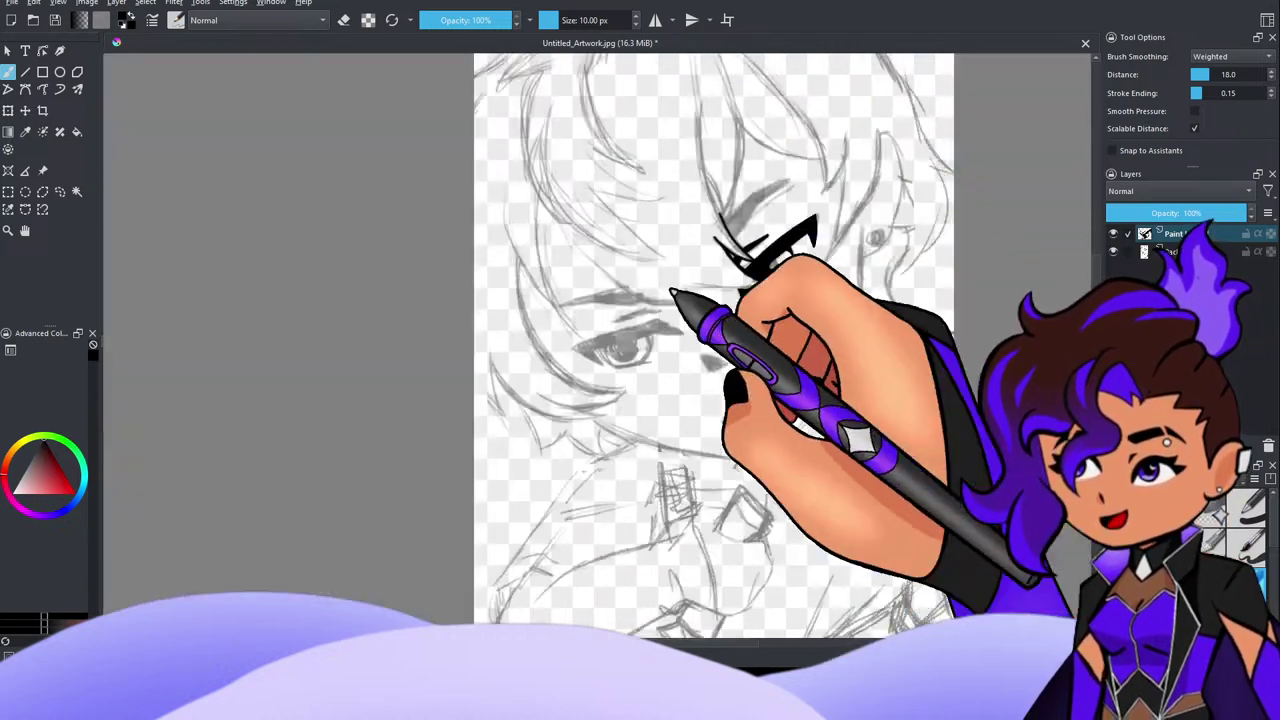
pyautogui.press('+')
pyautogui.press('+')
pyautogui.press('+')
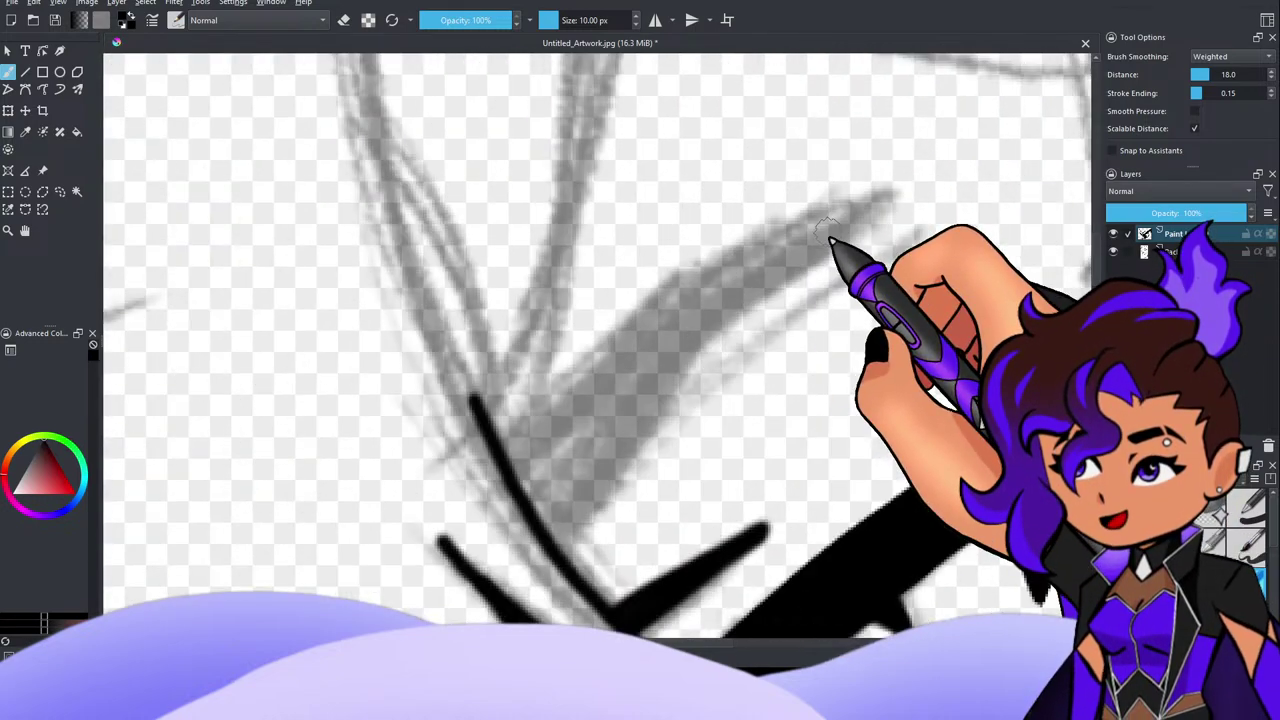
pyautogui.moveTo(510, 445); pyautogui.dragTo(840, 200)
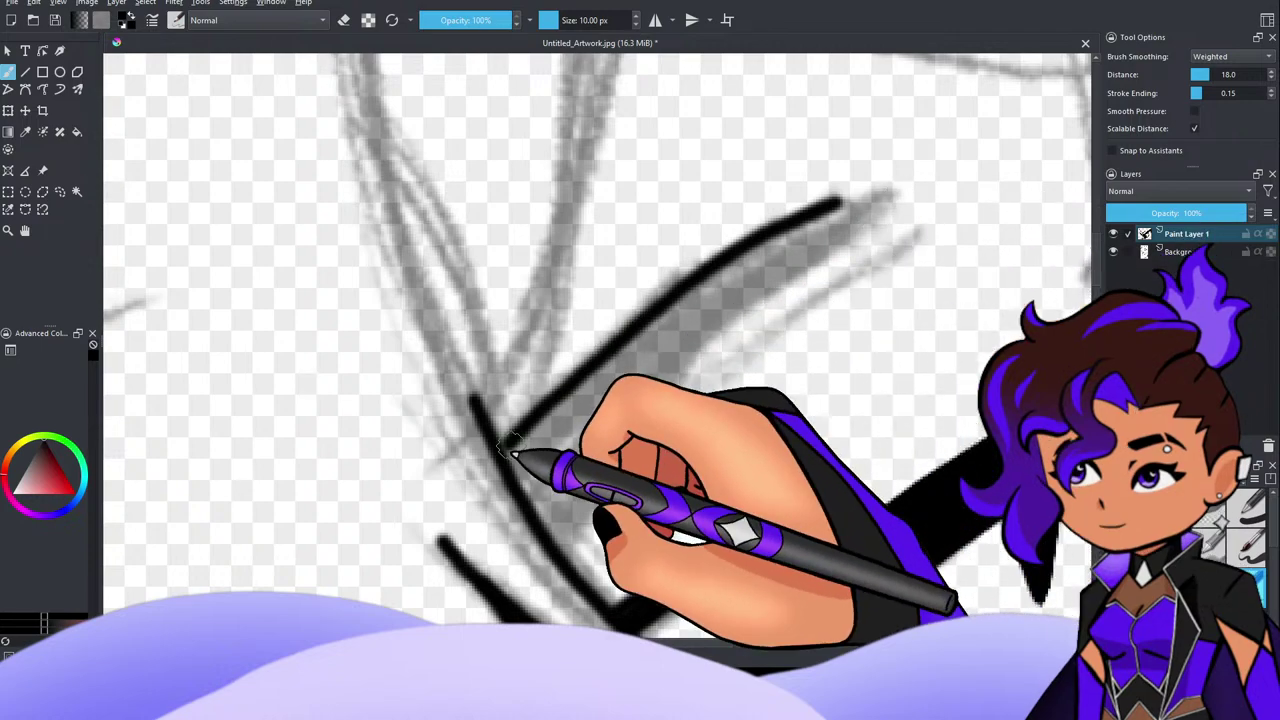
pyautogui.moveTo(508, 446)
pyautogui.mouseDown()
pyautogui.moveTo(895, 178)
pyautogui.moveTo(971, 158)
pyautogui.moveTo(834, 226)
pyautogui.moveTo(640, 407)
pyautogui.mouseUp()
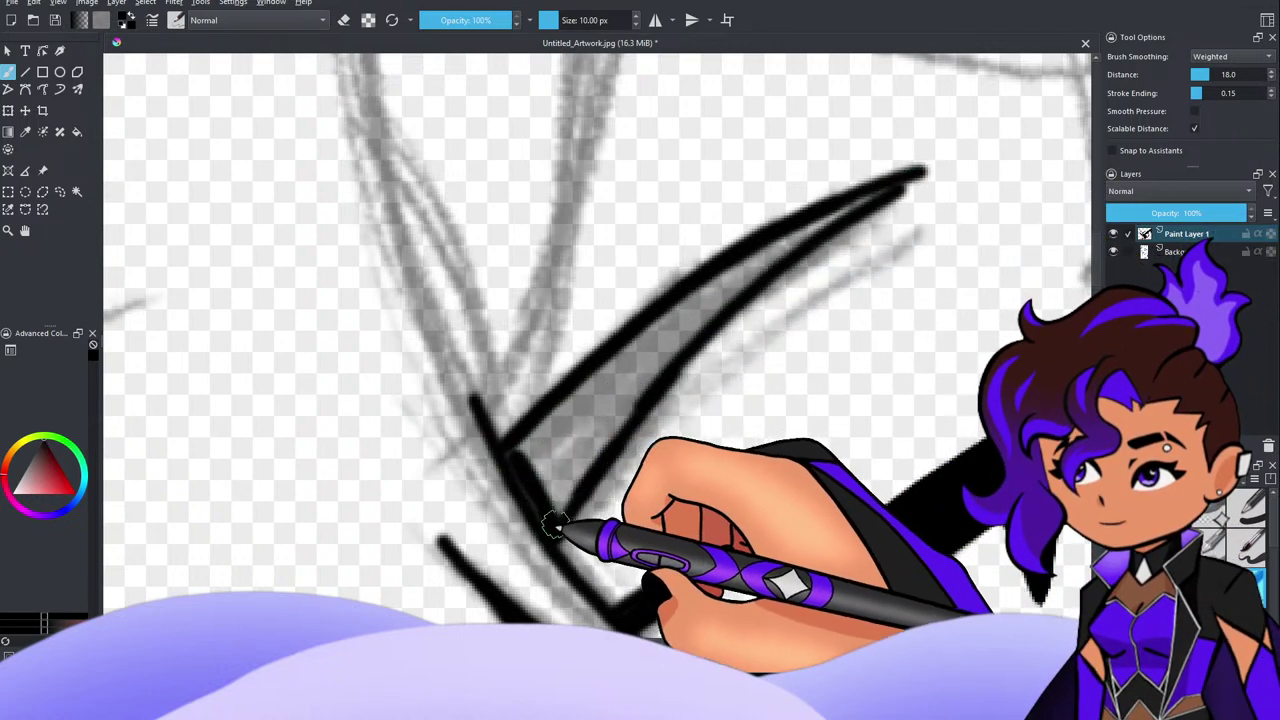
# Step: Fill the outlined eyebrow solid black with repeated brush strokes
pyautogui.moveTo(555, 525)
pyautogui.mouseDown()
pyautogui.moveTo(531, 474)
pyautogui.moveTo(628, 346)
pyautogui.moveTo(714, 285)
pyautogui.mouseUp()
pyautogui.moveTo(648, 330); pyautogui.dragTo(519, 451)
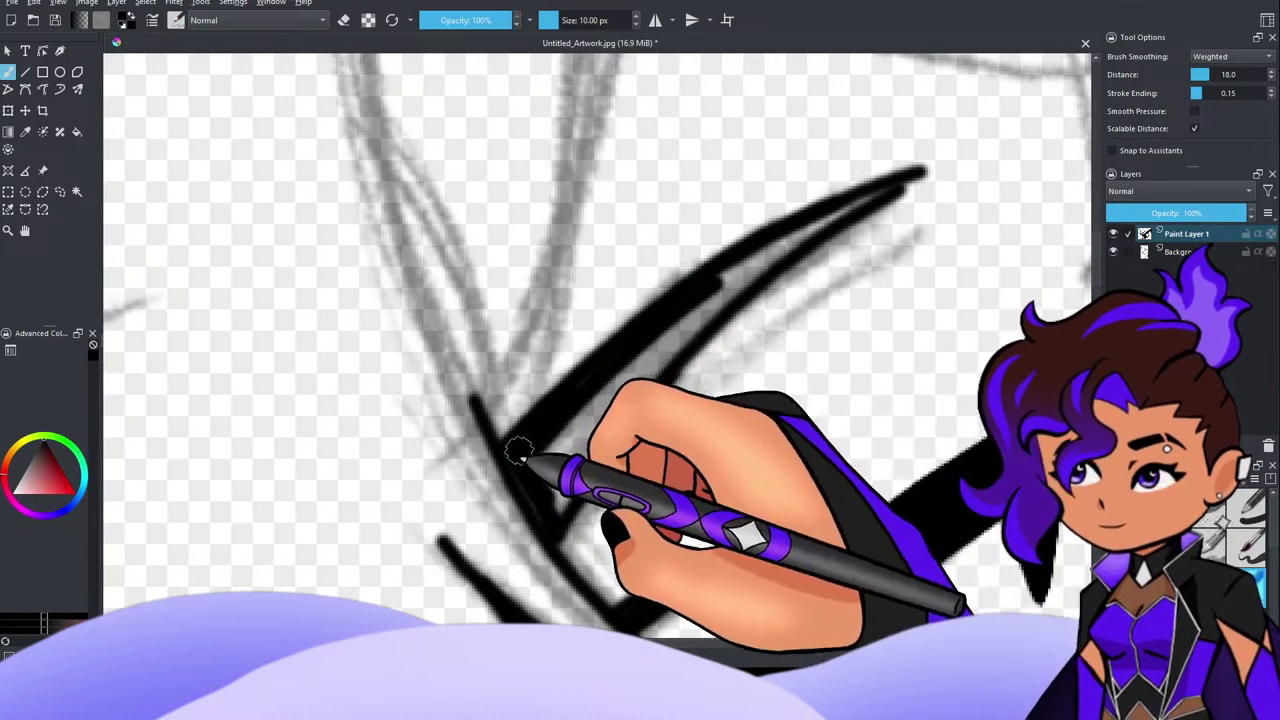
pyautogui.moveTo(560, 503)
pyautogui.mouseDown()
pyautogui.moveTo(605, 428)
pyautogui.moveTo(557, 480)
pyautogui.moveTo(573, 441)
pyautogui.moveTo(534, 481)
pyautogui.moveTo(772, 262)
pyautogui.moveTo(618, 379)
pyautogui.moveTo(856, 204)
pyautogui.moveTo(635, 353)
pyautogui.moveTo(866, 192)
pyautogui.moveTo(604, 378)
pyautogui.moveTo(597, 467)
pyautogui.mouseUp()
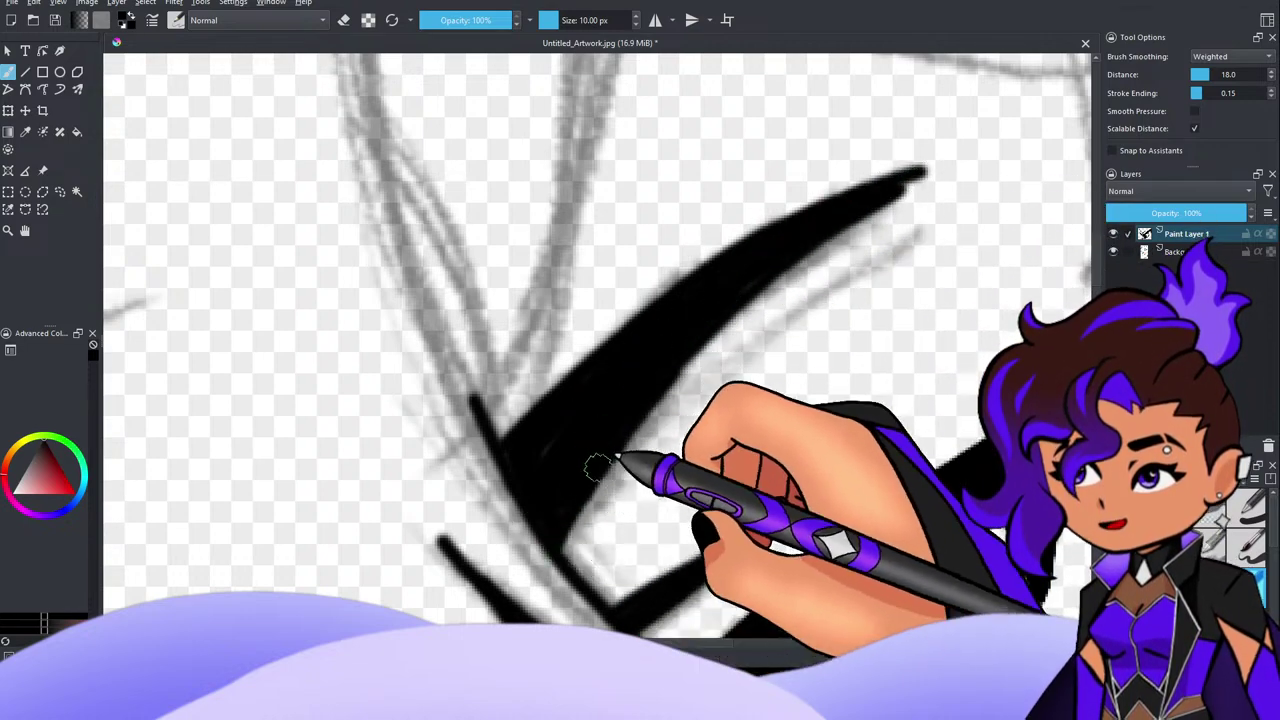
pyautogui.moveTo(751, 264)
pyautogui.mouseDown()
pyautogui.moveTo(569, 520)
pyautogui.moveTo(620, 440)
pyautogui.moveTo(560, 437)
pyautogui.moveTo(586, 414)
pyautogui.mouseUp()
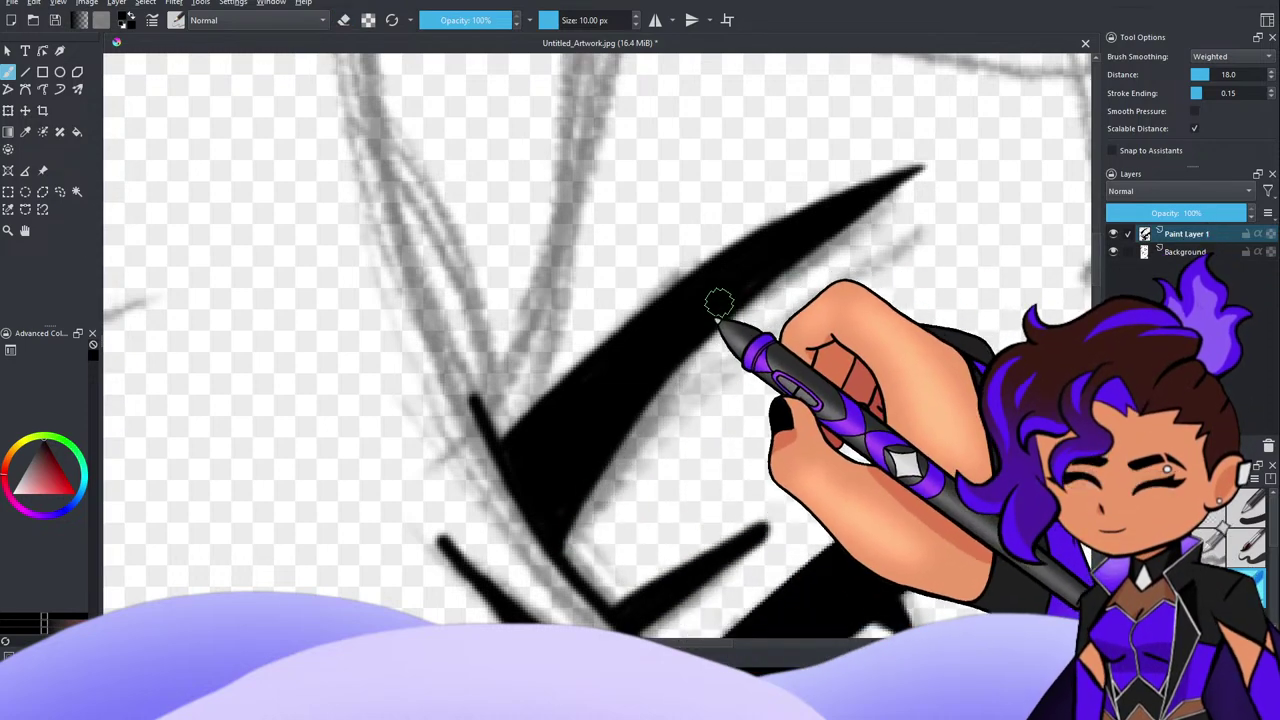
# Step: Thicken the eyebrow's lower edge and tip with the brush, and erase along its edge to taper the tip to a point
pyautogui.moveTo(719, 303)
pyautogui.mouseDown()
pyautogui.moveTo(560, 529)
pyautogui.moveTo(583, 514)
pyautogui.moveTo(682, 348)
pyautogui.mouseUp()
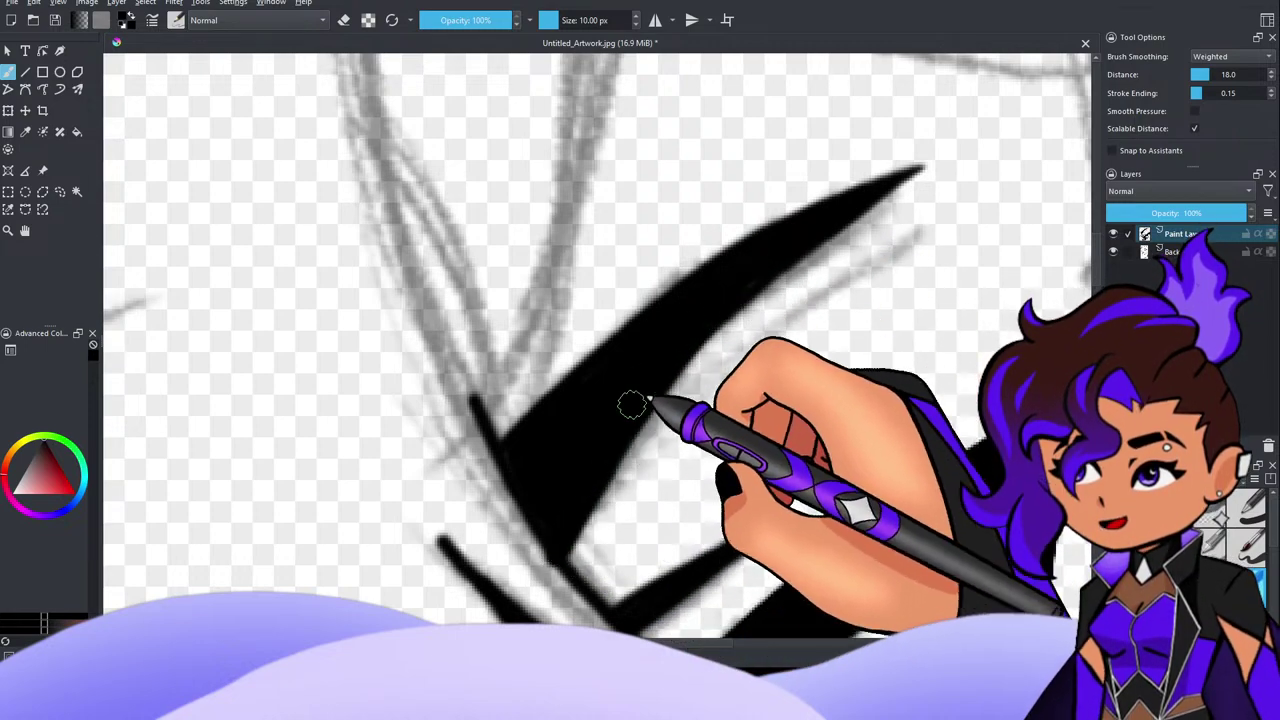
pyautogui.moveTo(803, 249); pyautogui.dragTo(932, 180)
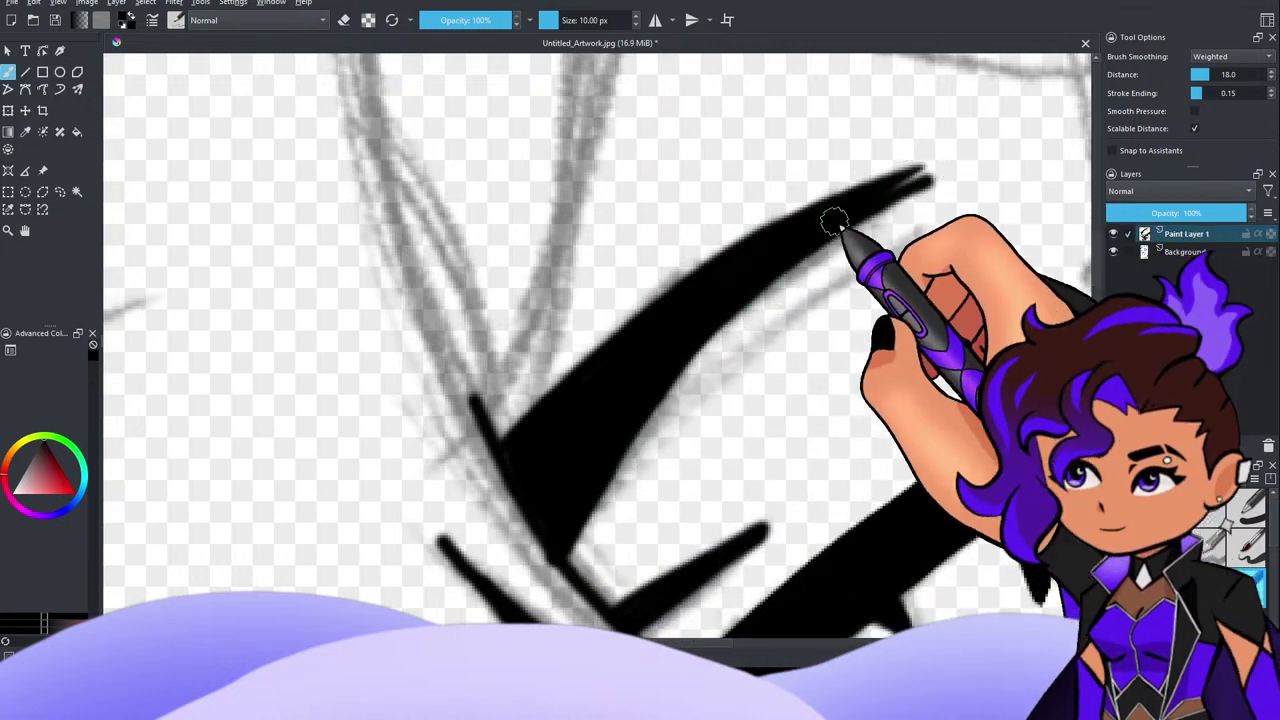
pyautogui.press('e')
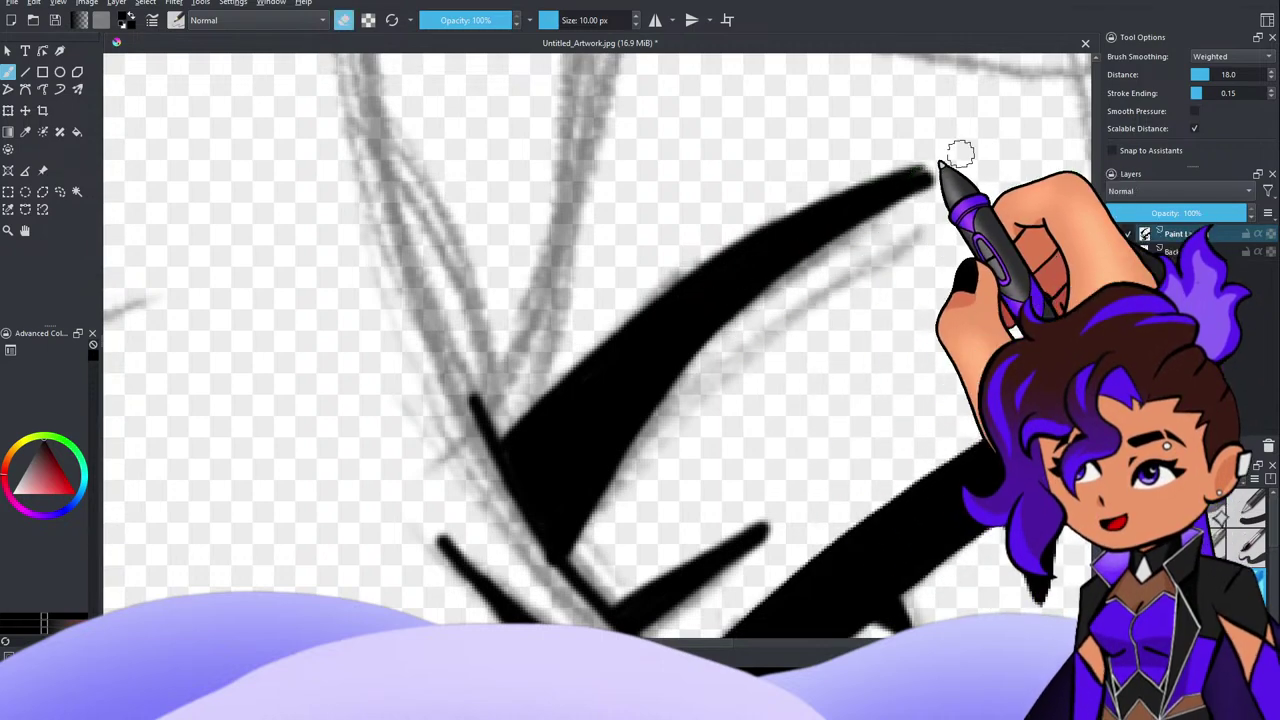
pyautogui.moveTo(642, 259)
pyautogui.mouseDown()
pyautogui.moveTo(803, 189)
pyautogui.moveTo(940, 160)
pyautogui.mouseUp()
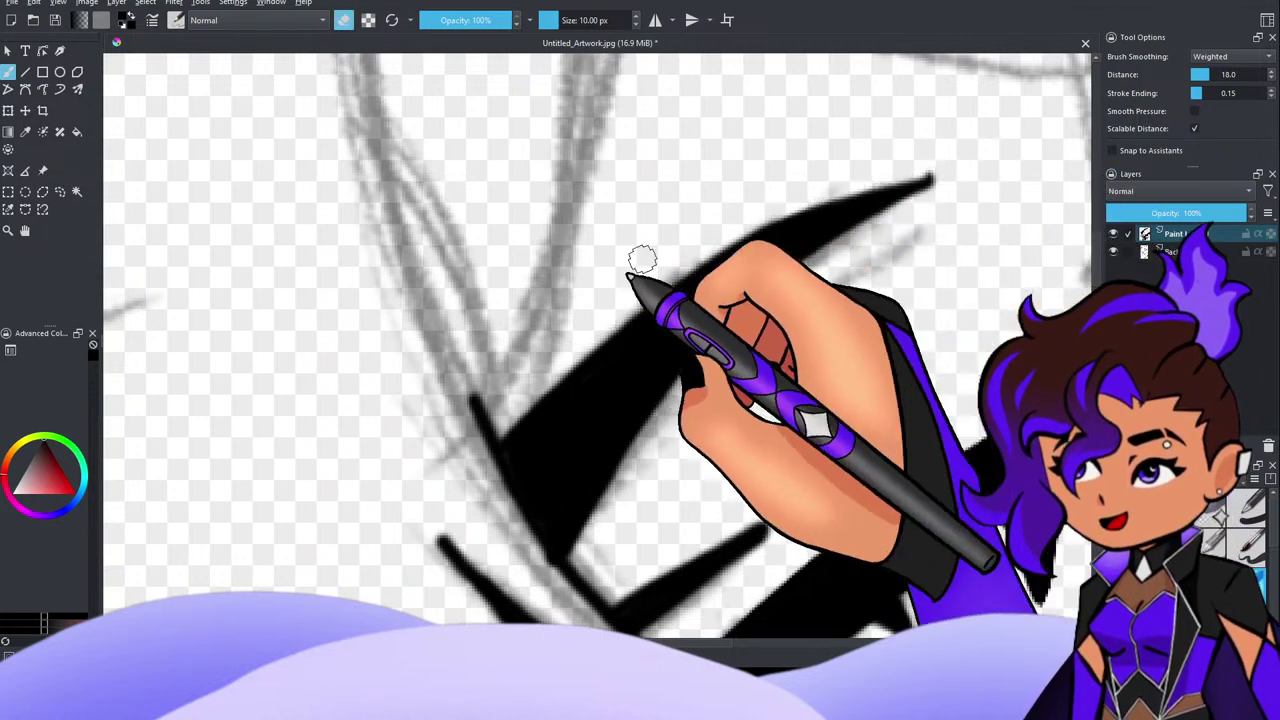
pyautogui.moveTo(642, 260)
pyautogui.mouseDown()
pyautogui.moveTo(891, 171)
pyautogui.moveTo(829, 194)
pyautogui.moveTo(668, 365)
pyautogui.mouseUp()
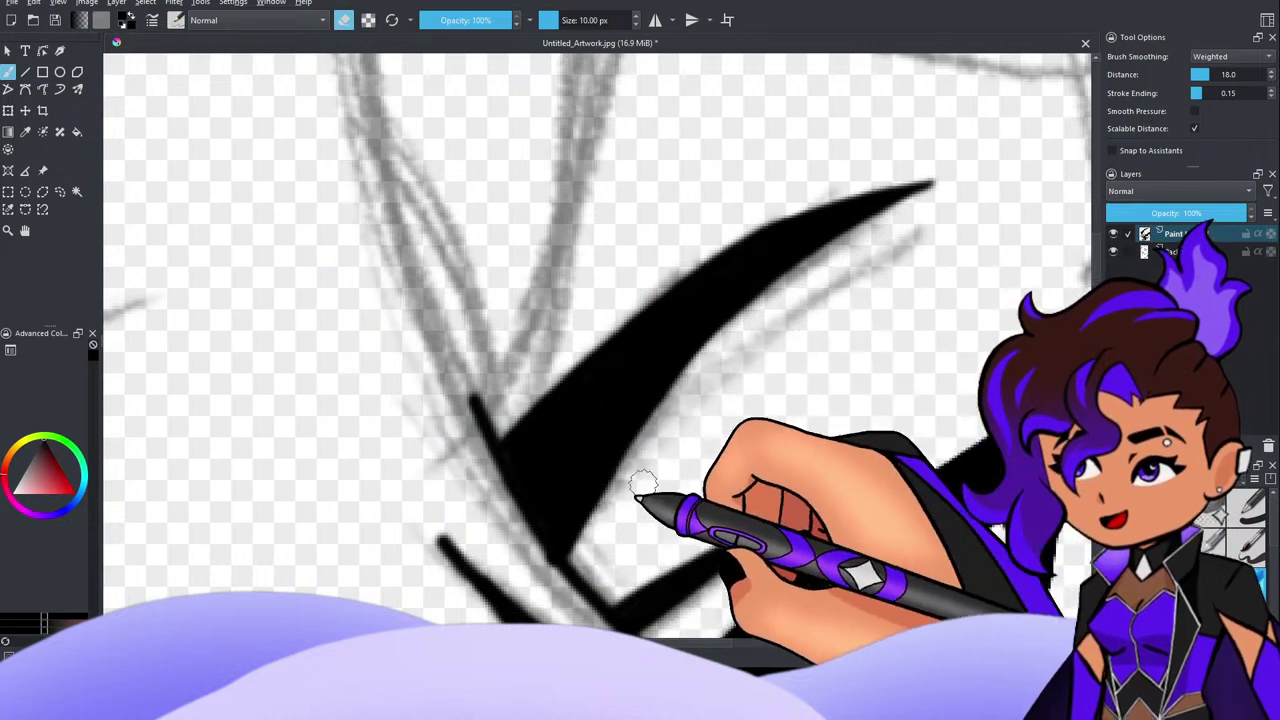
# Step: Erase along the inner lash stroke below the eyebrow's inner end to taper it to a fine point
pyautogui.moveTo(523, 577)
pyautogui.mouseDown()
pyautogui.moveTo(540, 567)
pyautogui.moveTo(518, 542)
pyautogui.moveTo(553, 592)
pyautogui.moveTo(538, 570)
pyautogui.mouseUp()
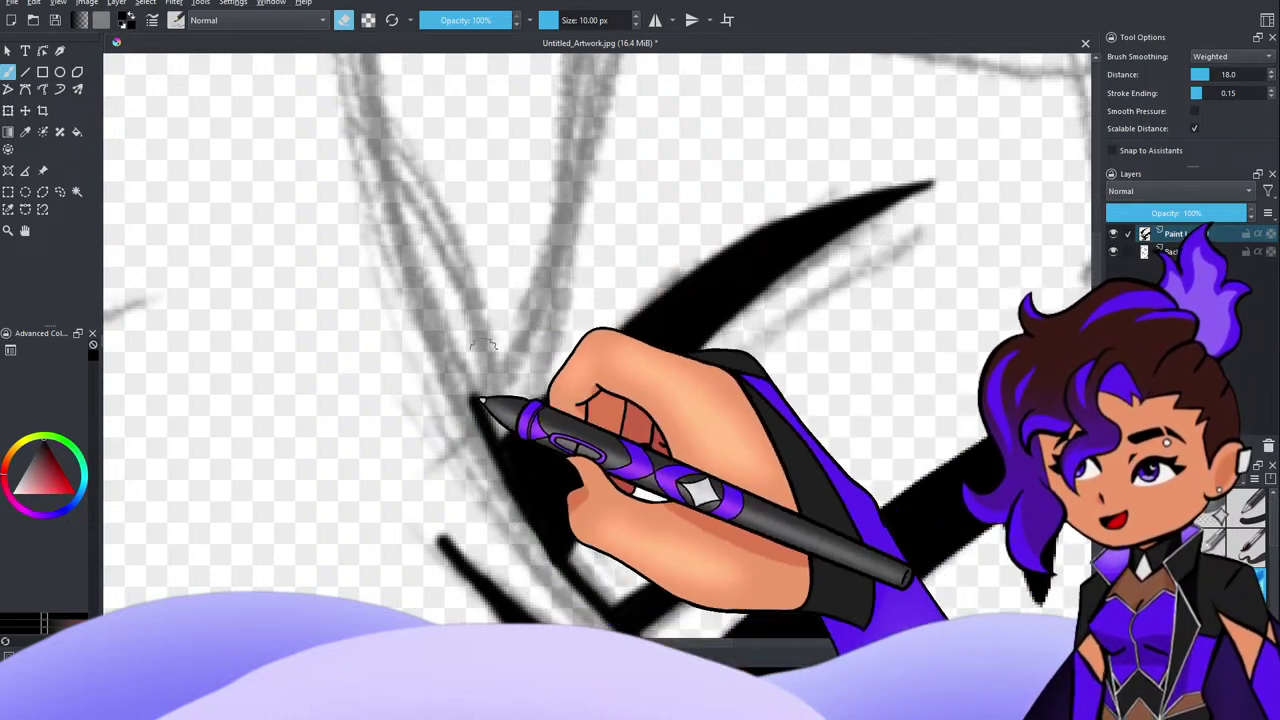
pyautogui.moveTo(466, 549)
pyautogui.mouseDown()
pyautogui.moveTo(418, 498)
pyautogui.moveTo(522, 608)
pyautogui.moveTo(421, 503)
pyautogui.mouseUp()
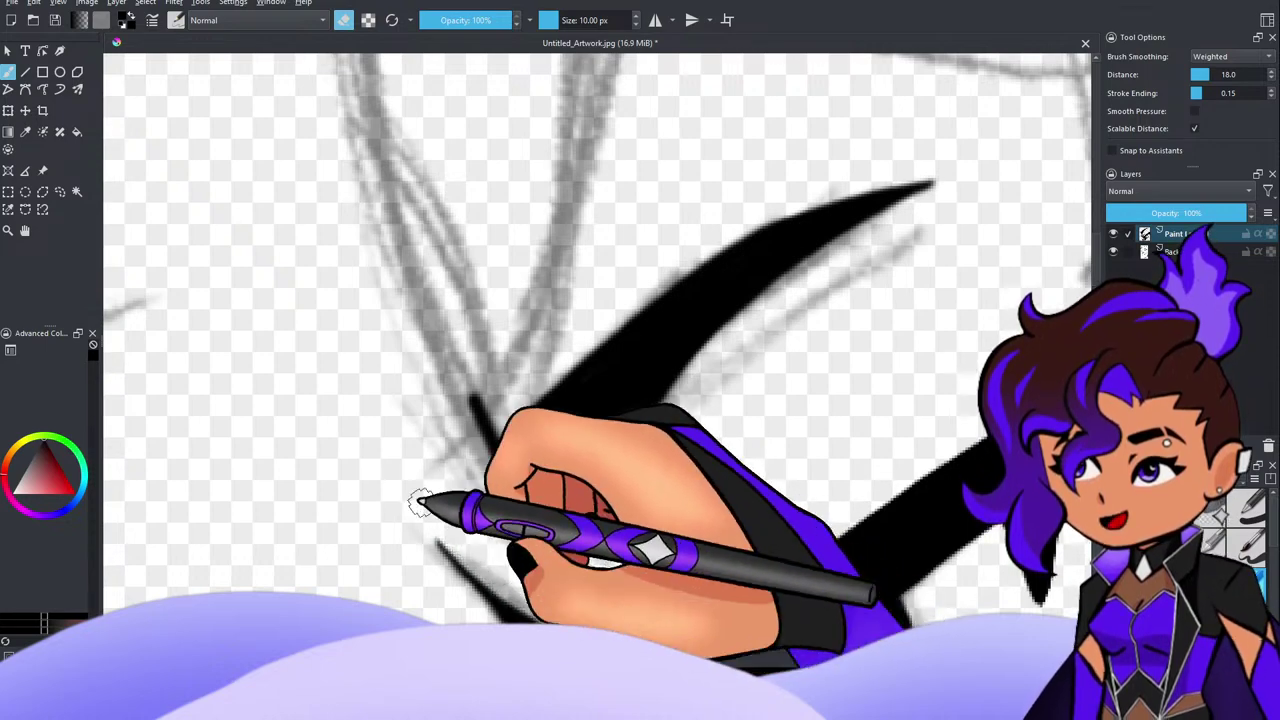
pyautogui.scroll(-4, 425, 286)
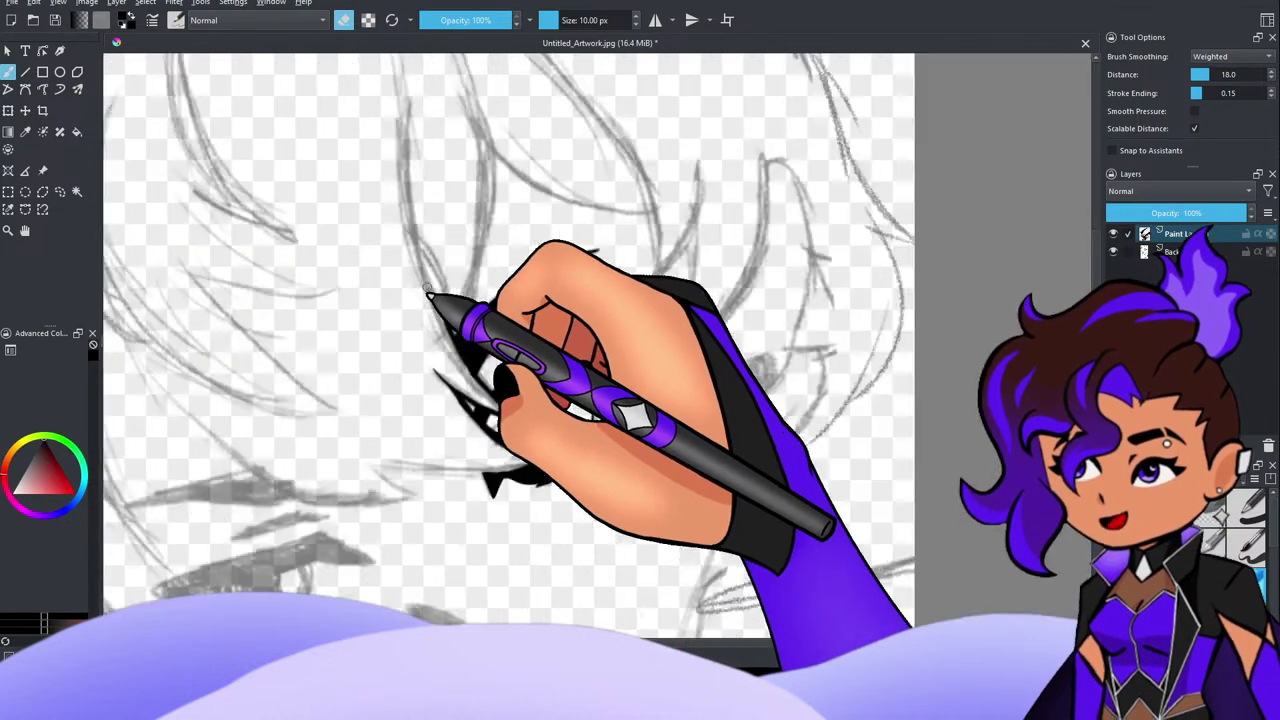
# Step: Erase along both edges of the short eyelid crease above the lashes to narrow its outer end to a point, undoing an unwanted pass
pyautogui.scroll(2, 424, 288)
pyautogui.scroll(-2, 662, 340)
pyautogui.scroll(4, 610, 368)
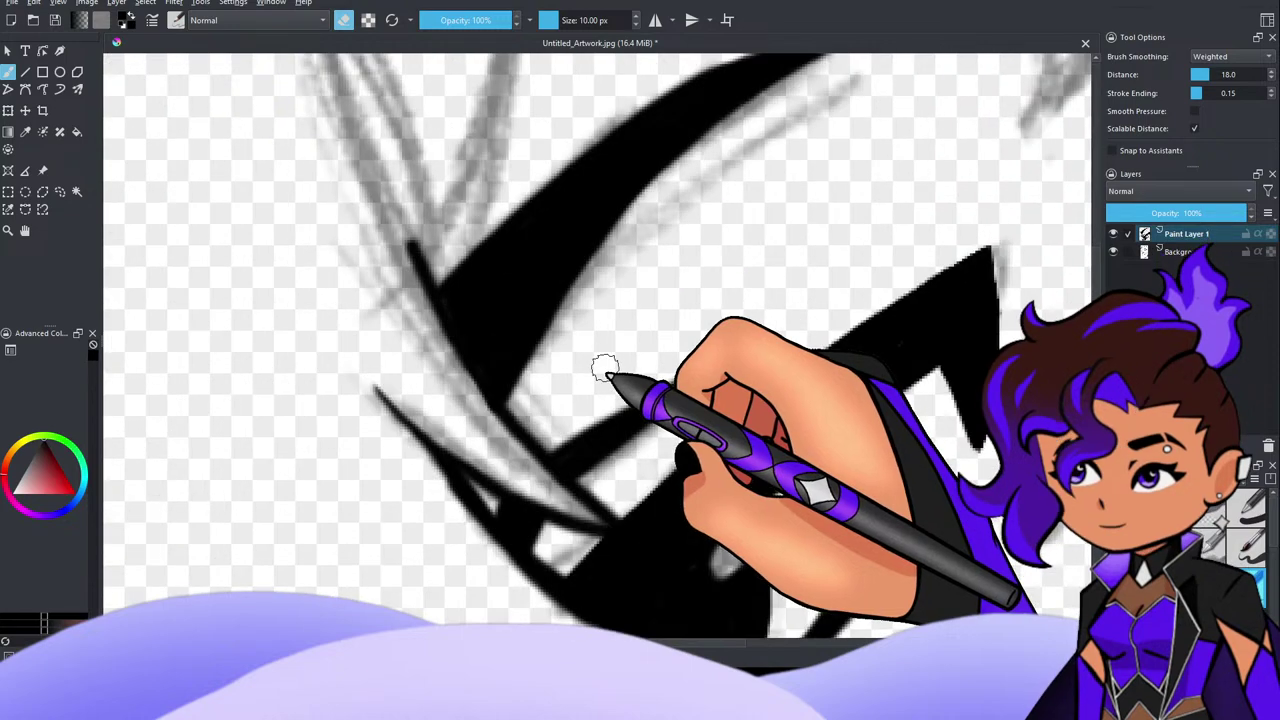
pyautogui.moveTo(640, 381); pyautogui.dragTo(700, 356)
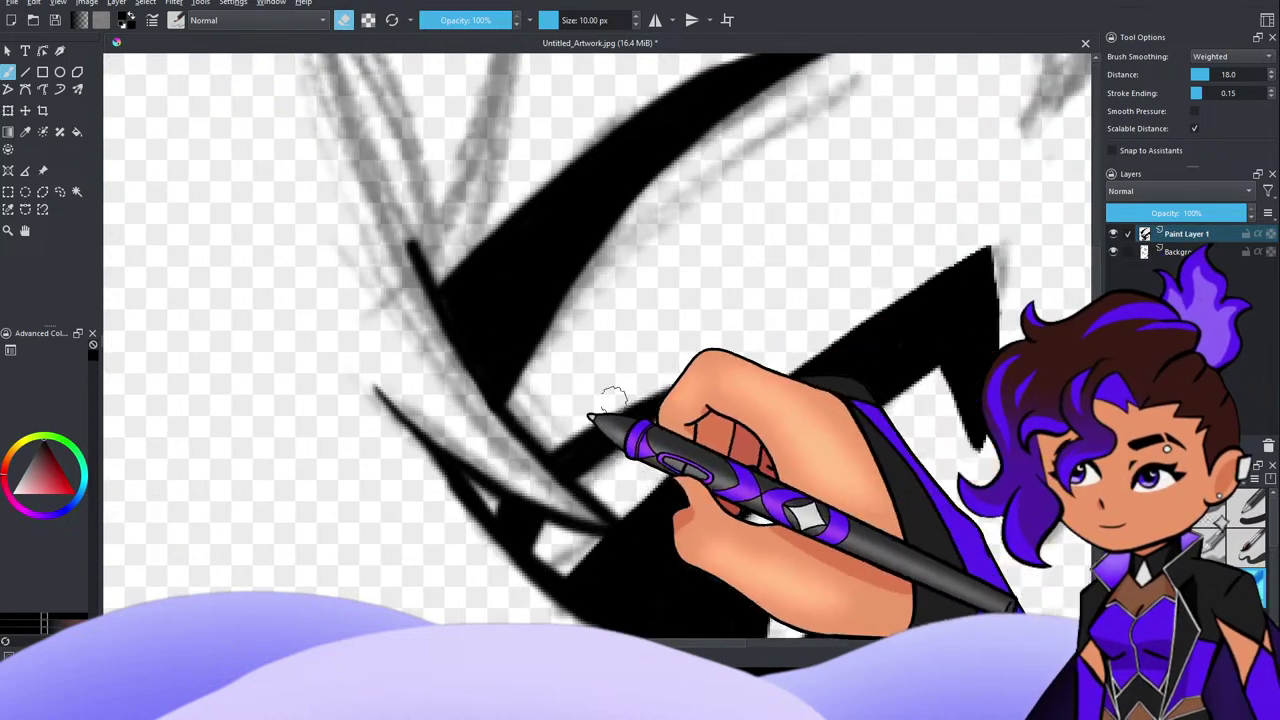
pyautogui.moveTo(614, 400); pyautogui.dragTo(735, 345)
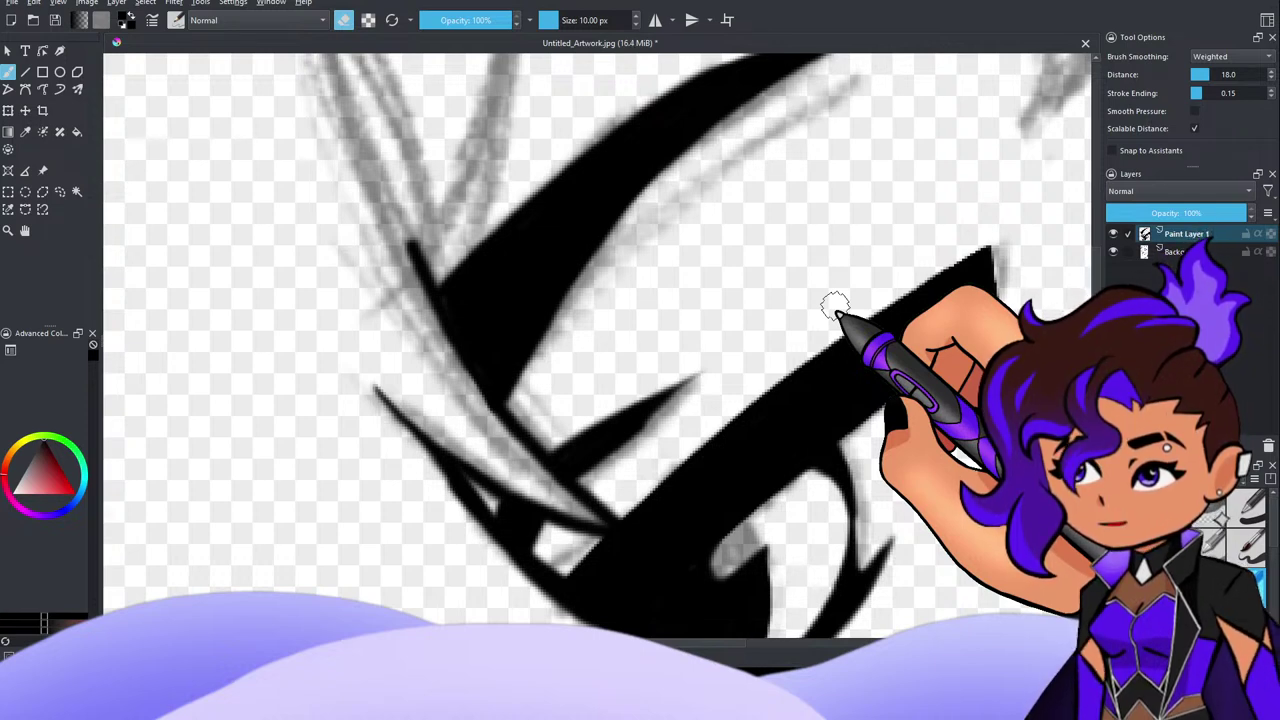
pyautogui.hotkey('ctrl', 'z')
pyautogui.moveTo(723, 378); pyautogui.dragTo(644, 439)
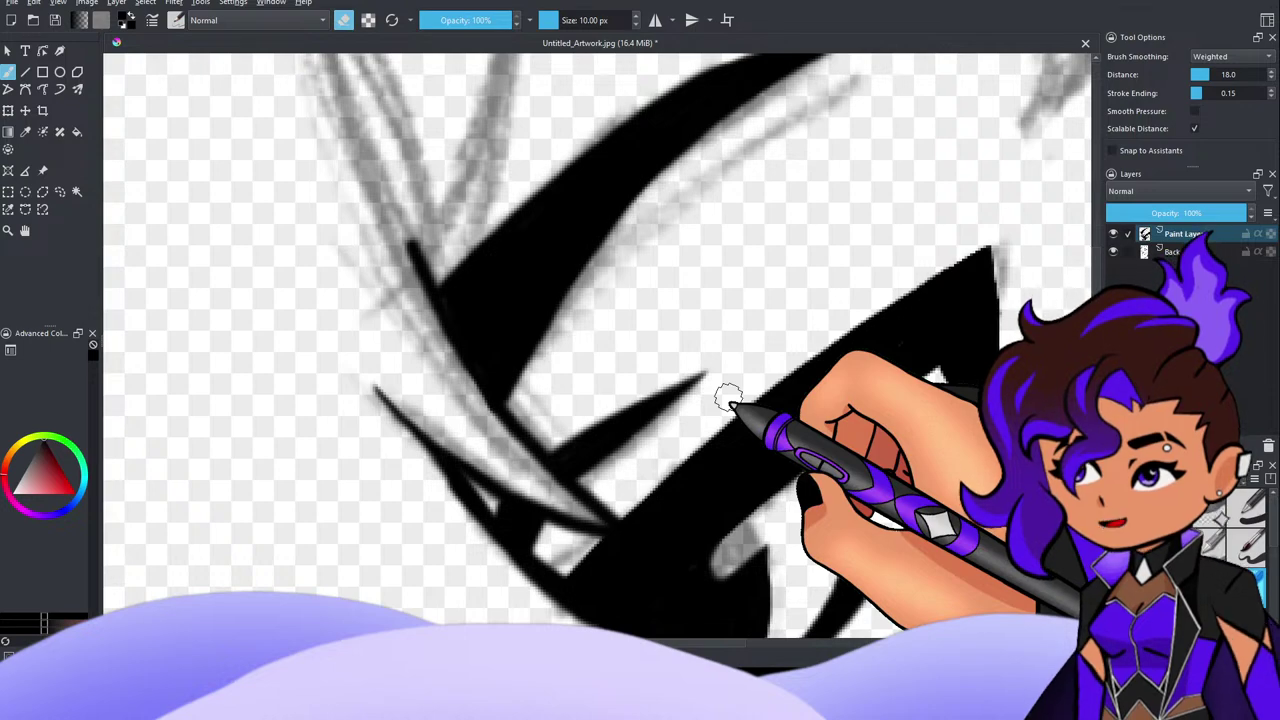
# Step: Examine the inked eye and eyebrow both up close and against the whole character sketch
pyautogui.scroll(-6, 676, 176)
pyautogui.scroll(2, 676, 174)
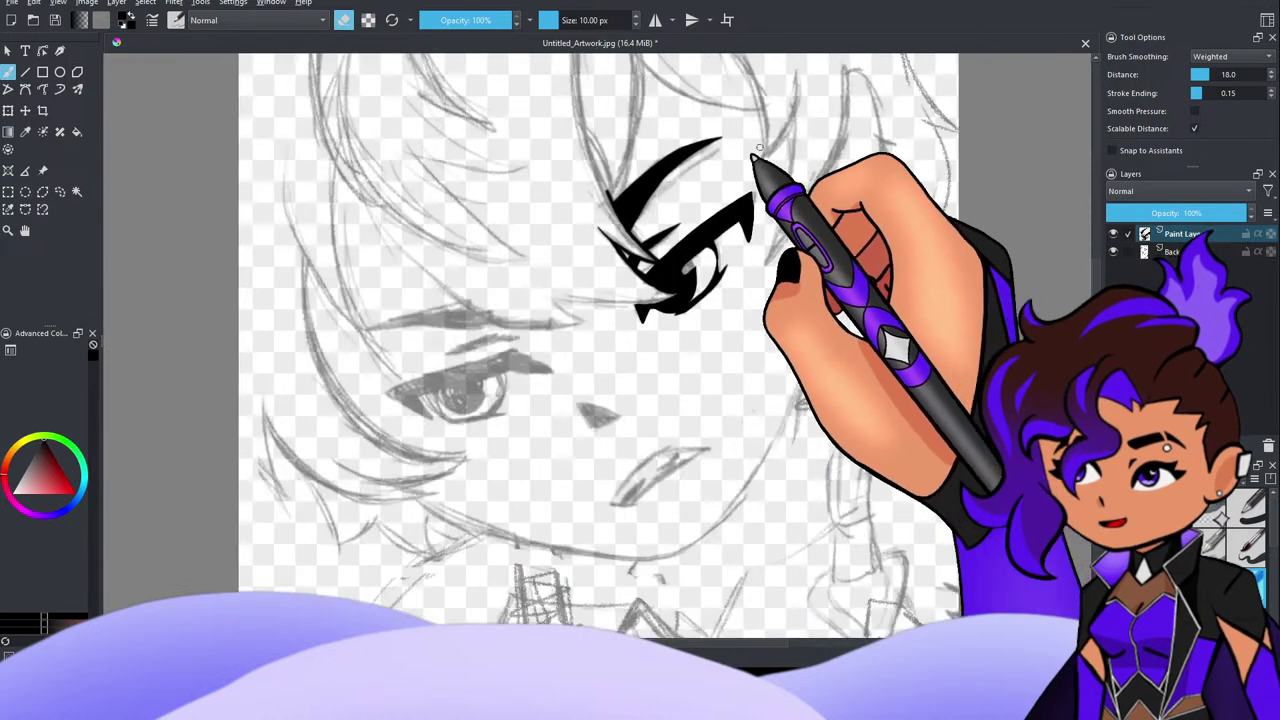
pyautogui.scroll(-2, 759, 148)
pyautogui.scroll(5, 686, 137)
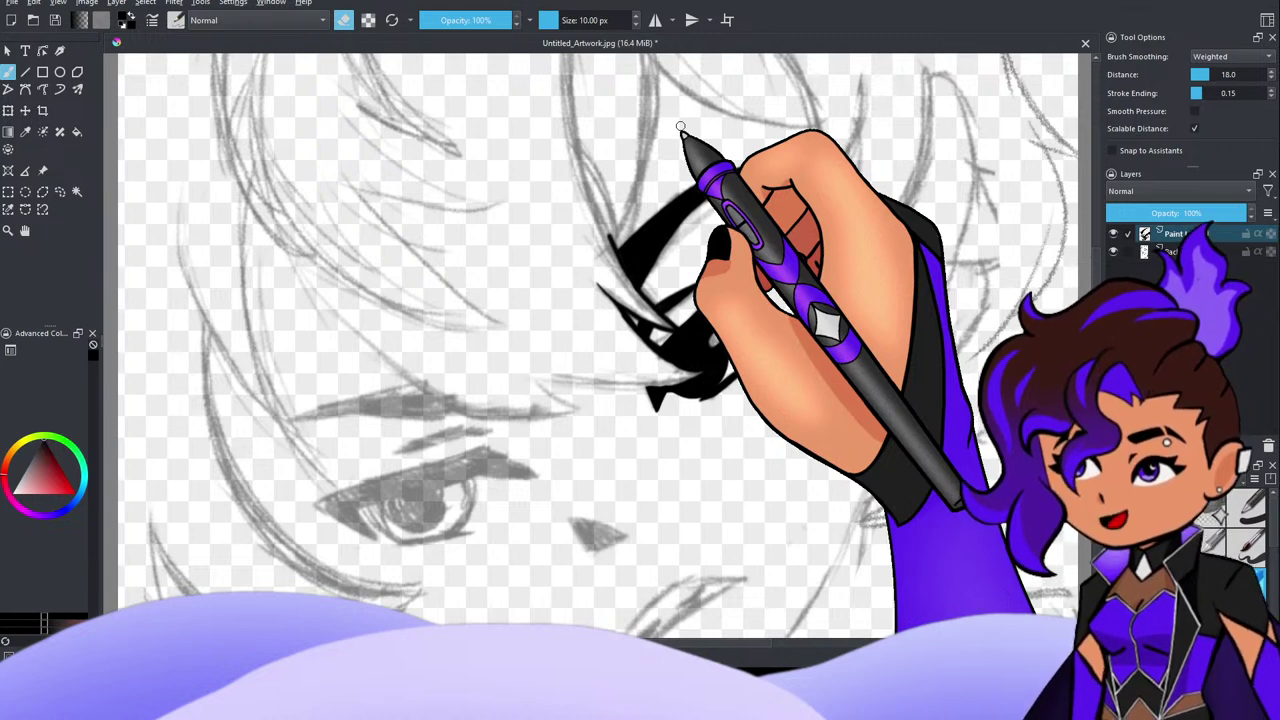
pyautogui.scroll(-6, 680, 128)
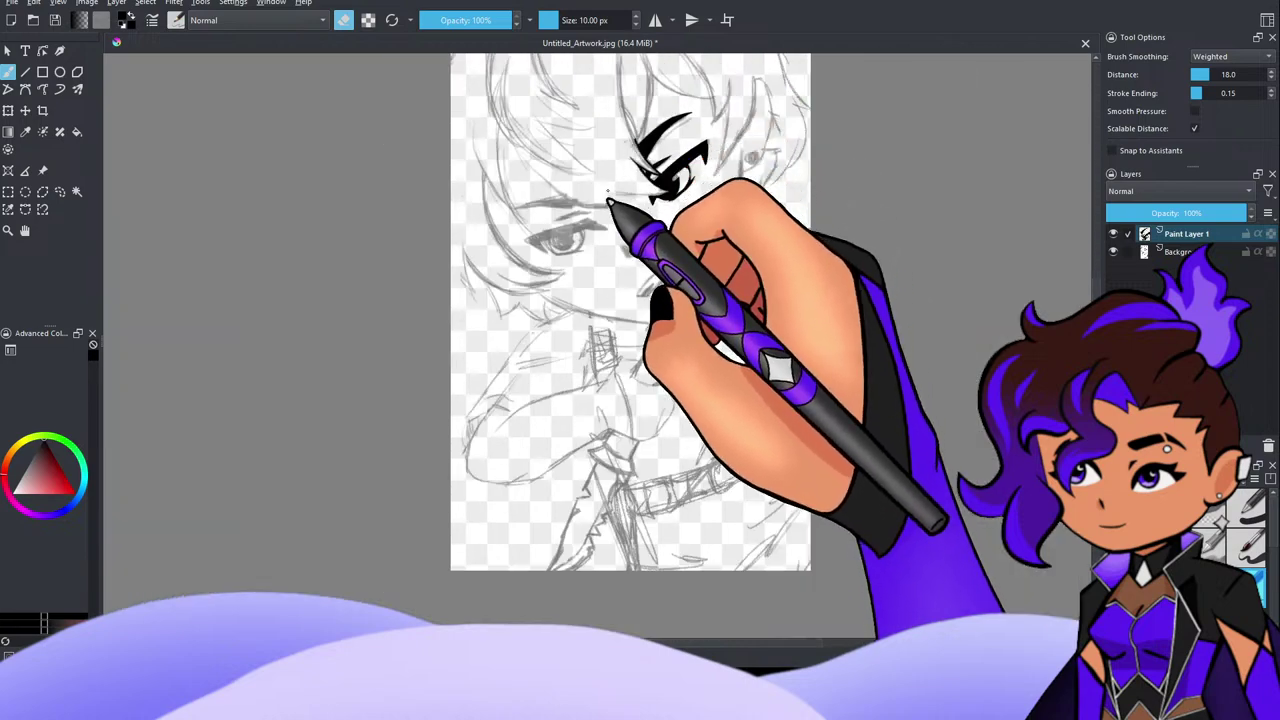
pyautogui.scroll(1, 665, 145)
pyautogui.scroll(-2, 658, 155)
pyautogui.scroll(-1, 659, 155)
# Step: Ink the long curved hair strand down to the eyebrow's inner end with the 10.00 px brush, and erase a small spot near the join
pyautogui.scroll(6, 640, 190)
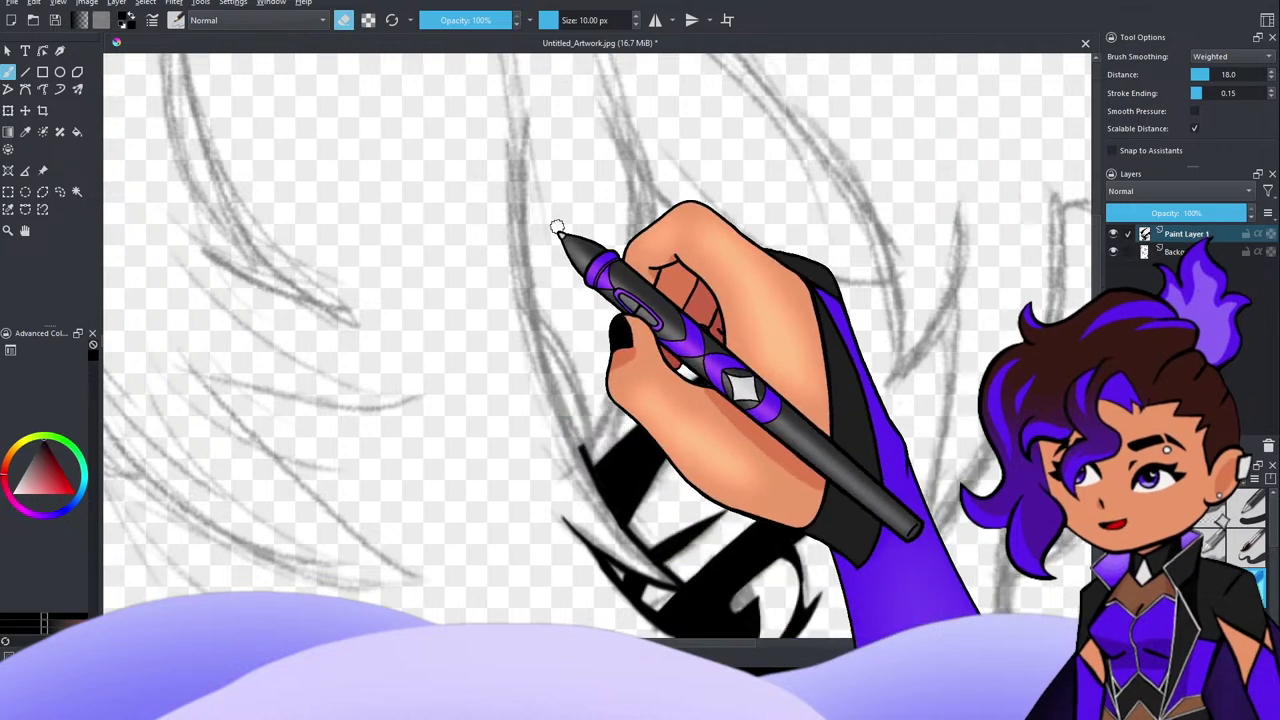
pyautogui.press('e')
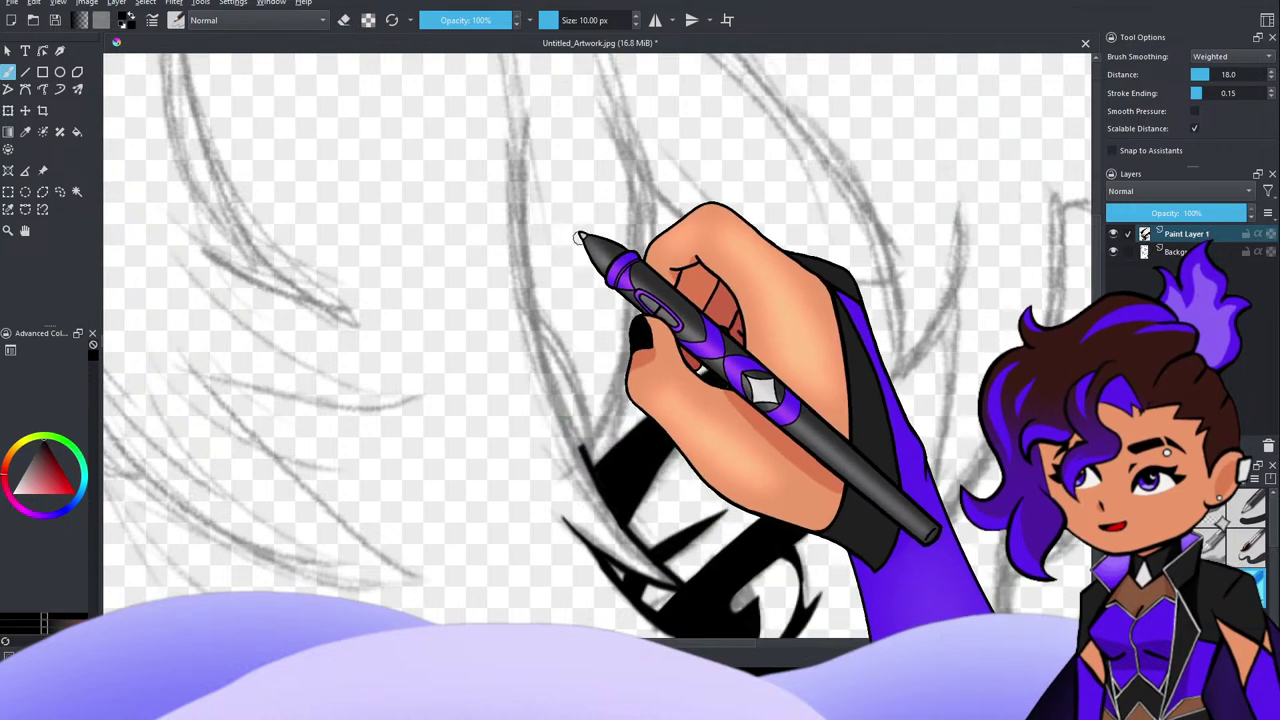
pyautogui.moveTo(524, 113)
pyautogui.mouseDown()
pyautogui.moveTo(525, 246)
pyautogui.moveTo(590, 470)
pyautogui.mouseUp()
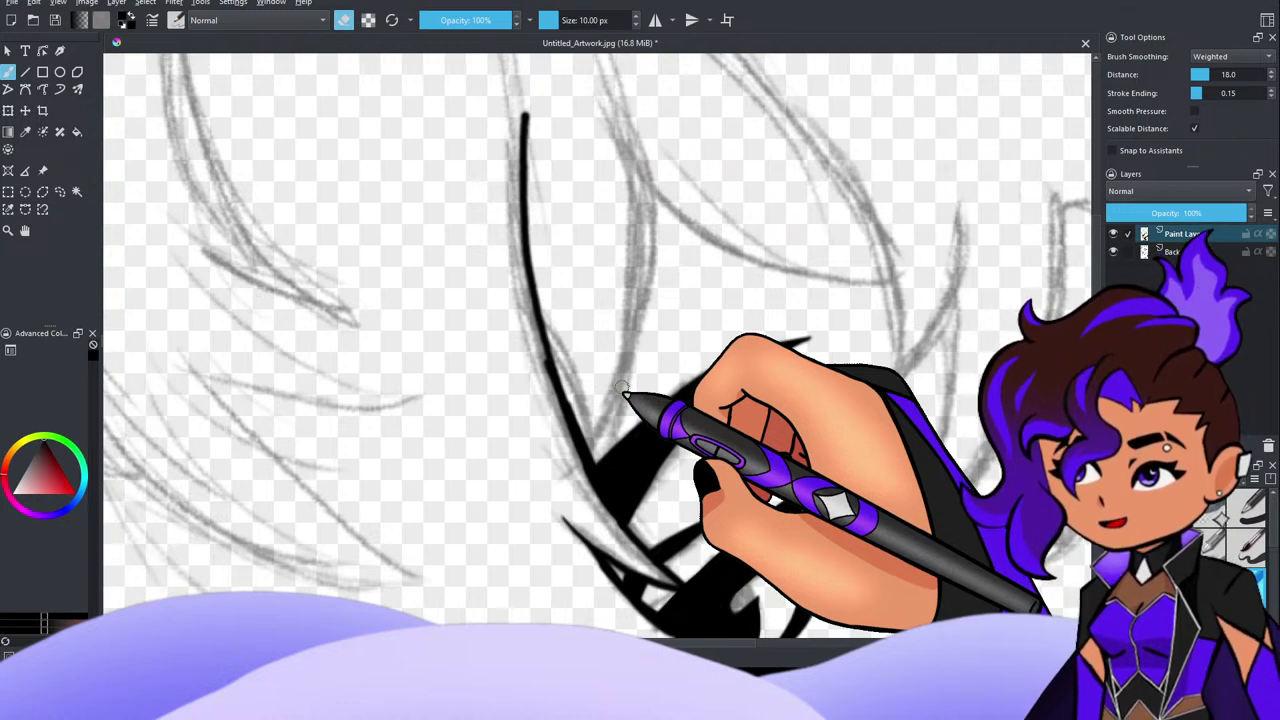
pyautogui.press('e')
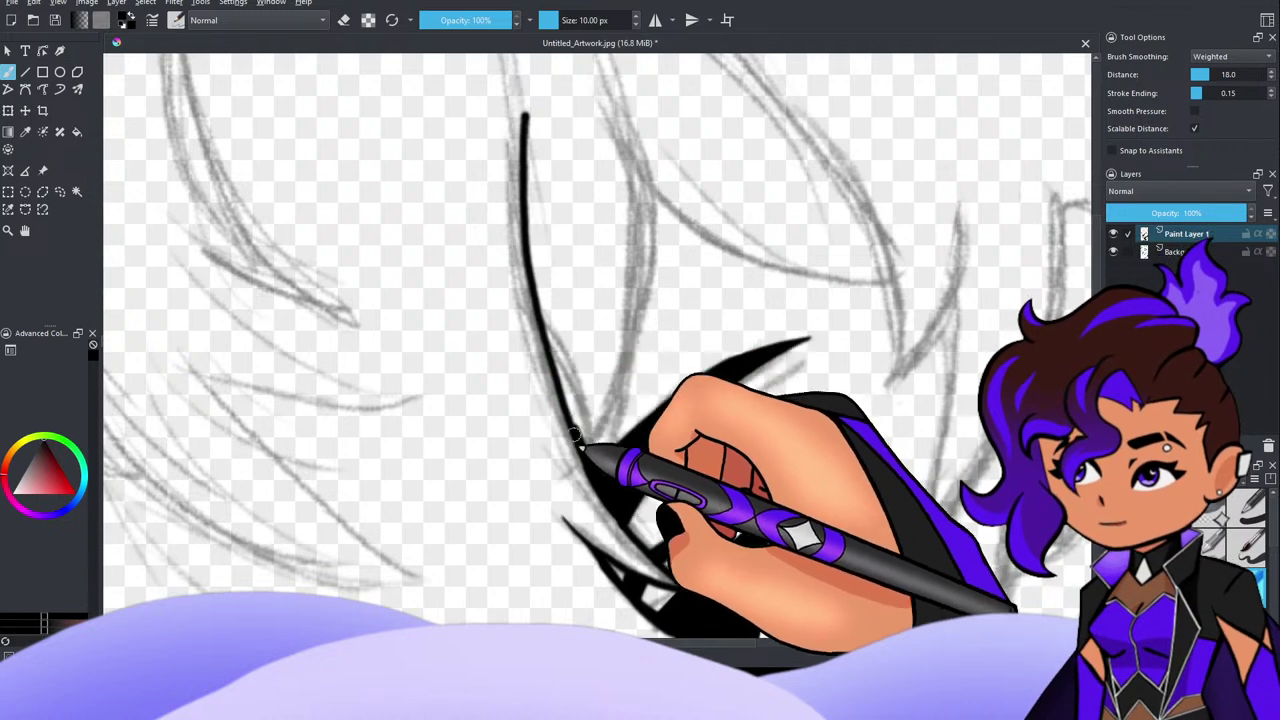
pyautogui.press('e')
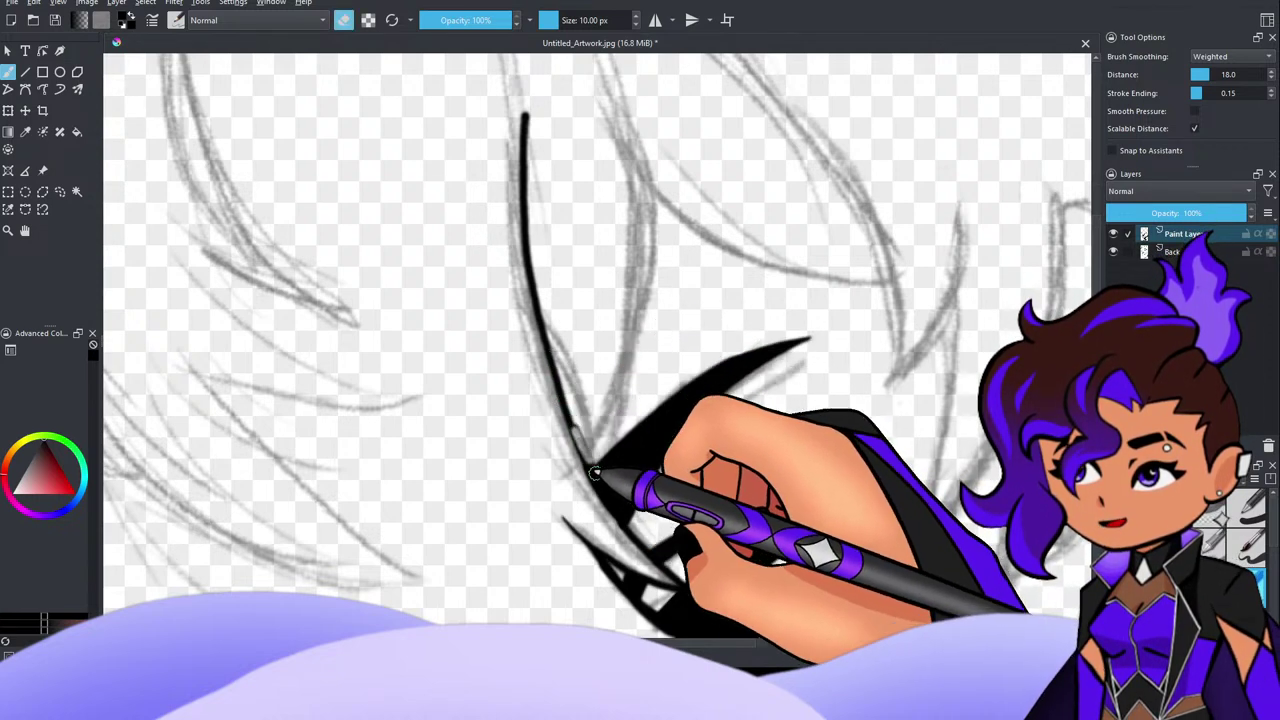
pyautogui.press('e')
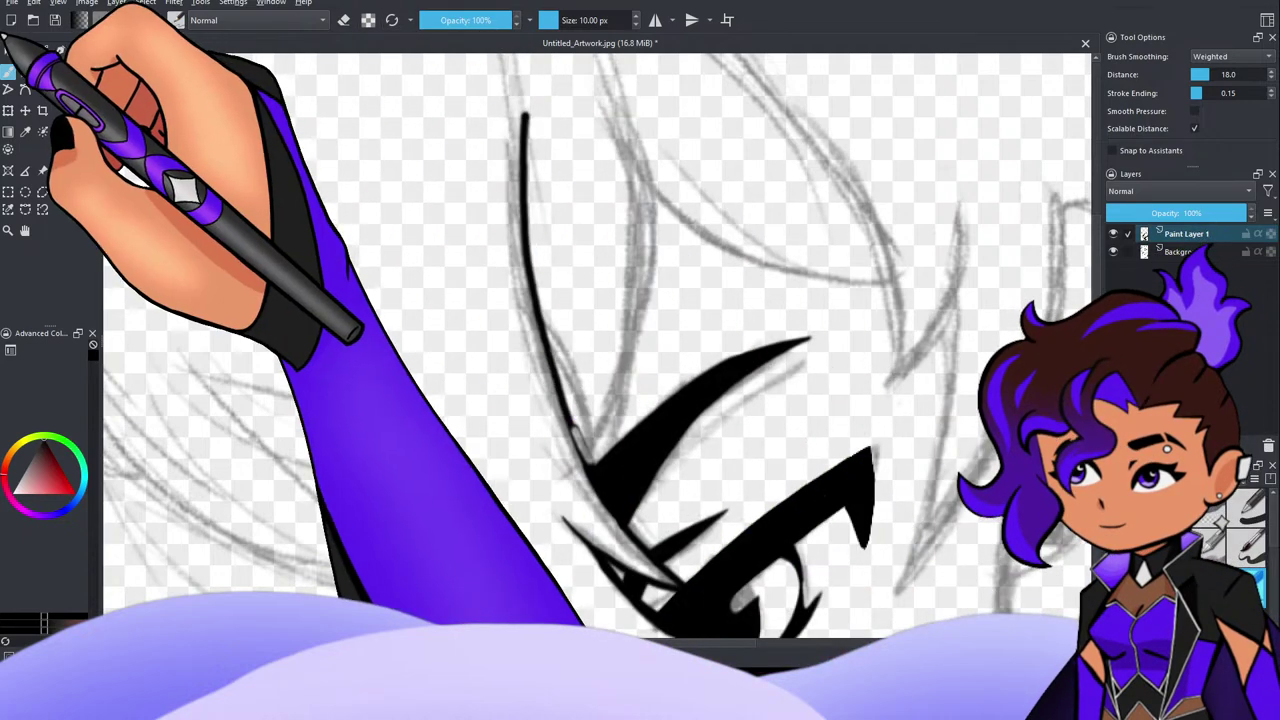
# Step: Examine the character line art in Override.kra, from the full figure to the face and hair
pyautogui.scroll(-6, 420, 245)
pyautogui.scroll(1, 398, 346)
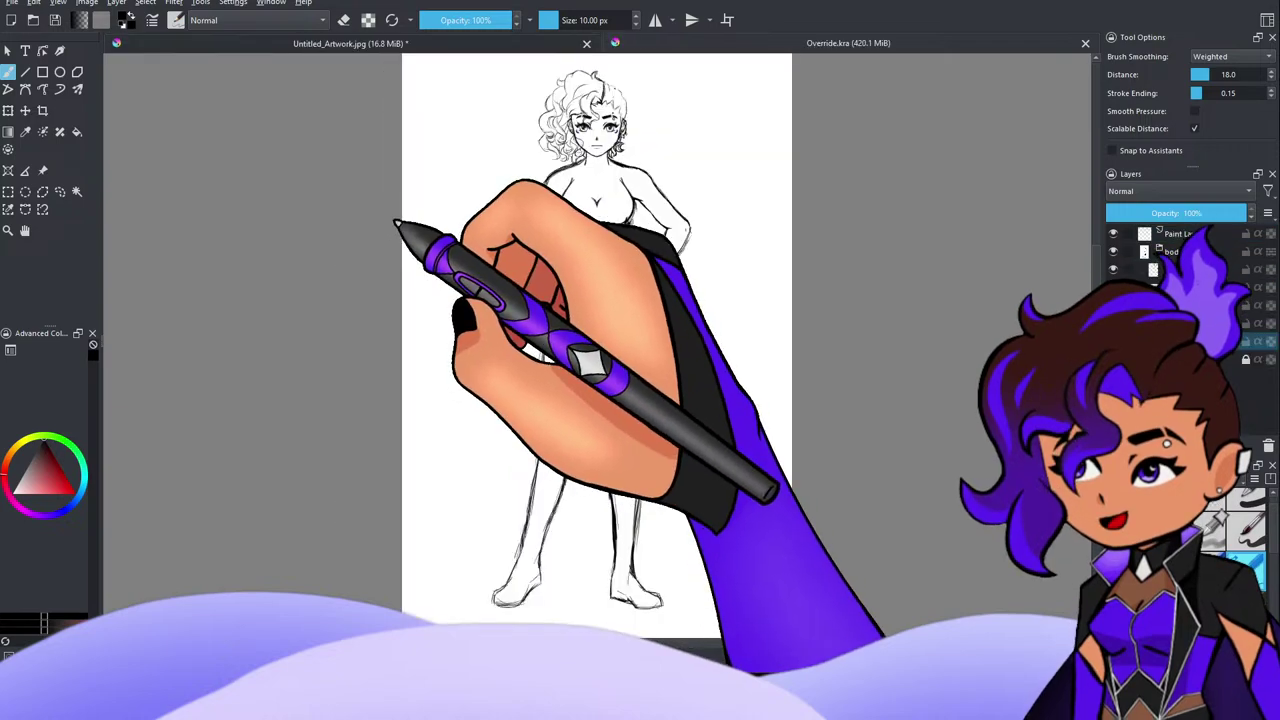
pyautogui.scroll(1, 617, 171)
pyautogui.scroll(-3, 617, 171)
pyautogui.scroll(4, 612, 106)
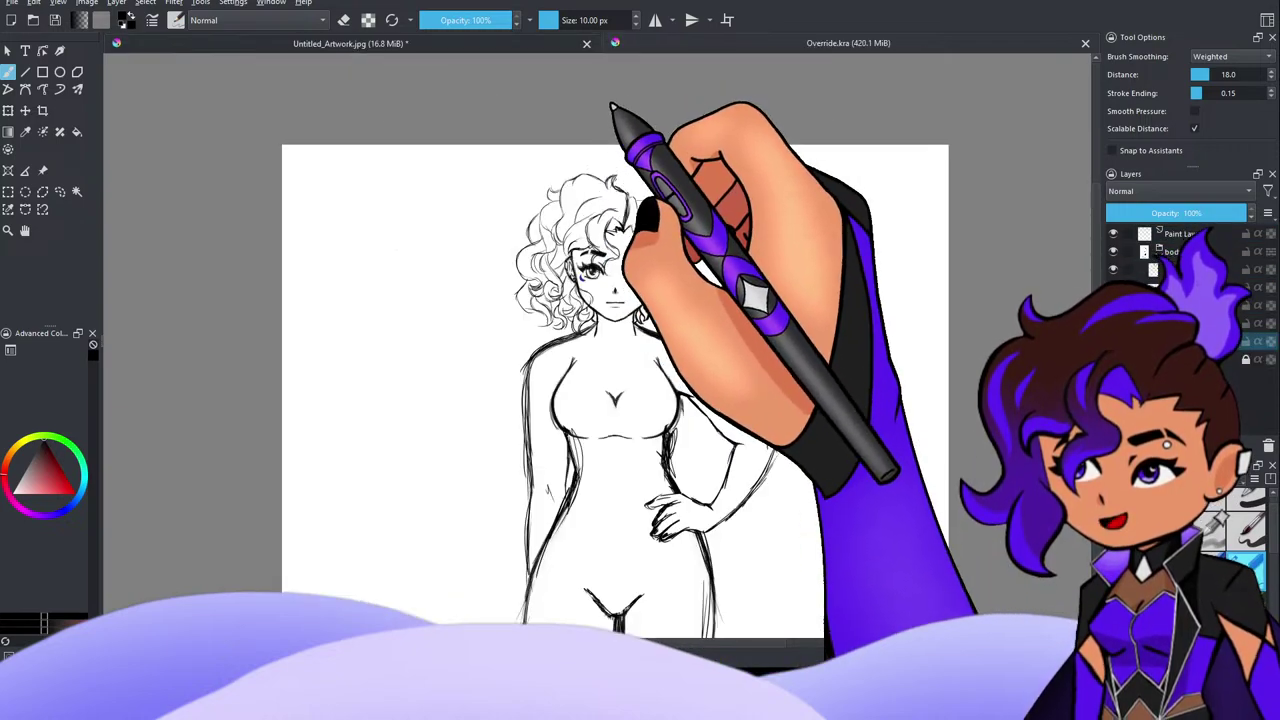
pyautogui.scroll(5, 700, 160)
pyautogui.scroll(-2, 640, 60)
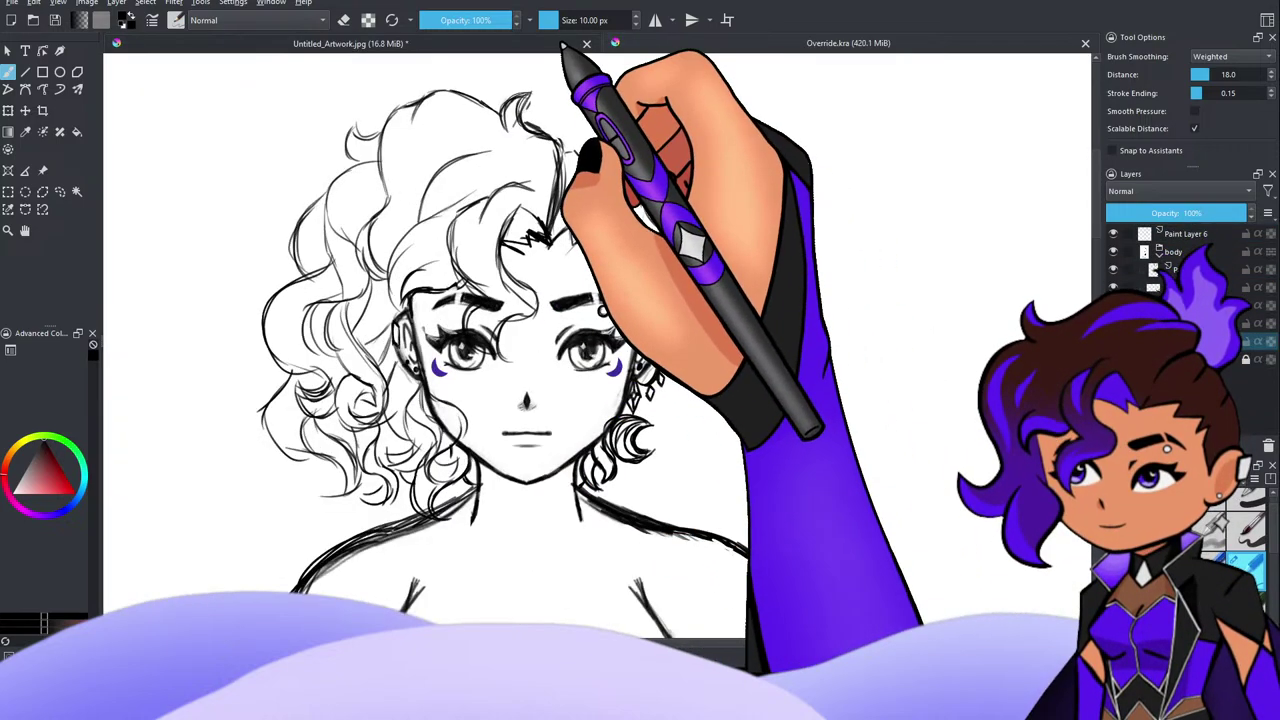
# Step: Return to Untitled_Artwork.jpg and close the Override.kra document
pyautogui.click(563, 45)
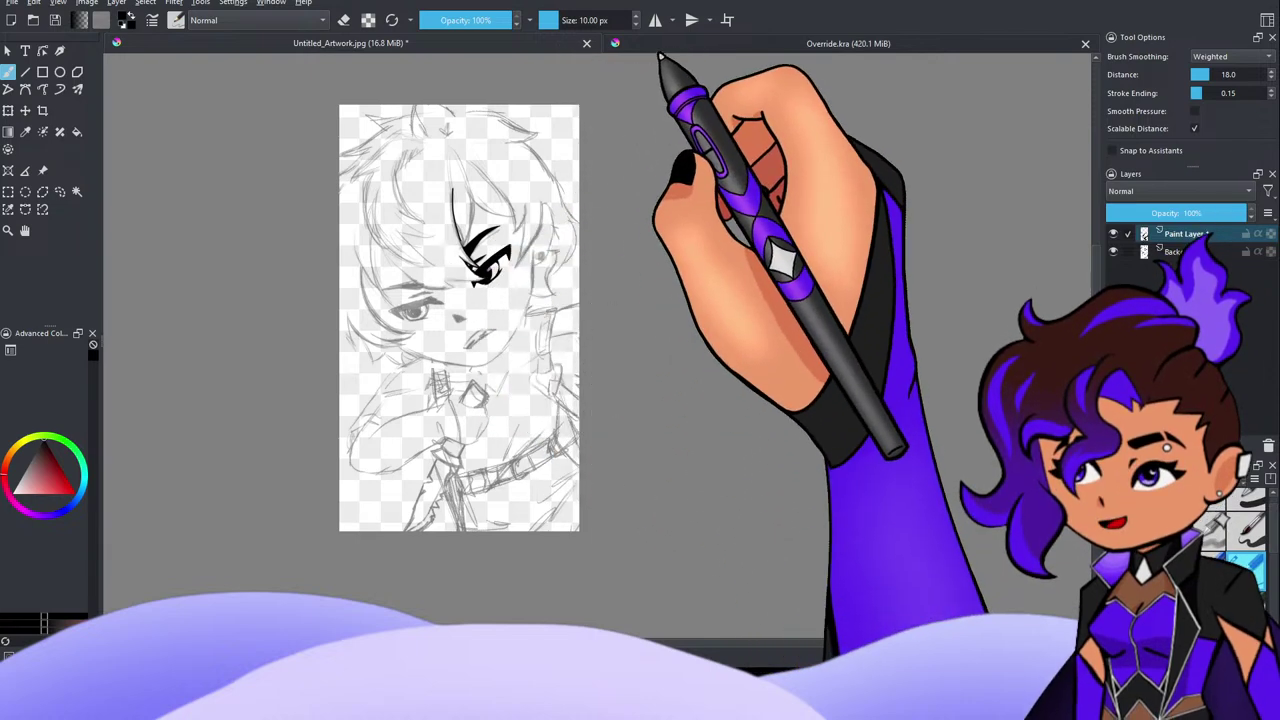
pyautogui.click(661, 46)
pyautogui.click(508, 45)
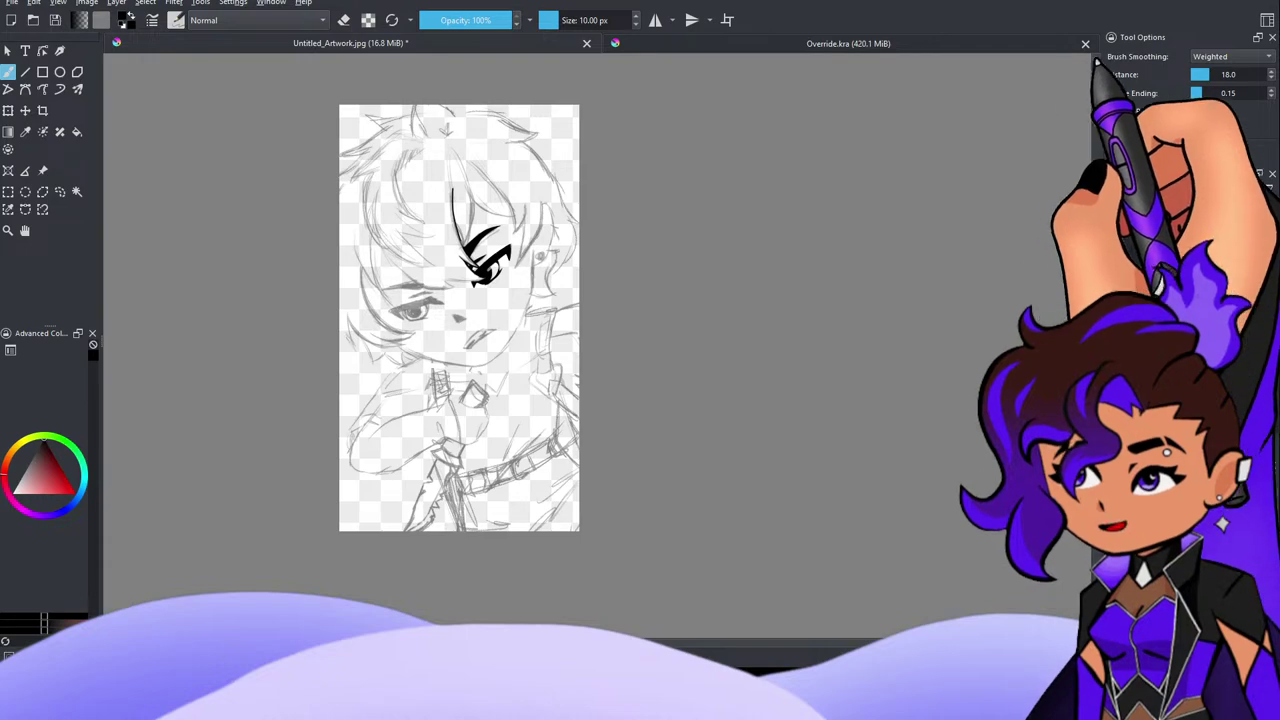
pyautogui.click(1085, 44)
# Step: Ink the inner branch of the long hair strand and the neighbouring strand, making both meet at the eyebrow's inner end
pyautogui.scroll(-3, 771, 246)
pyautogui.scroll(4, 650, 238)
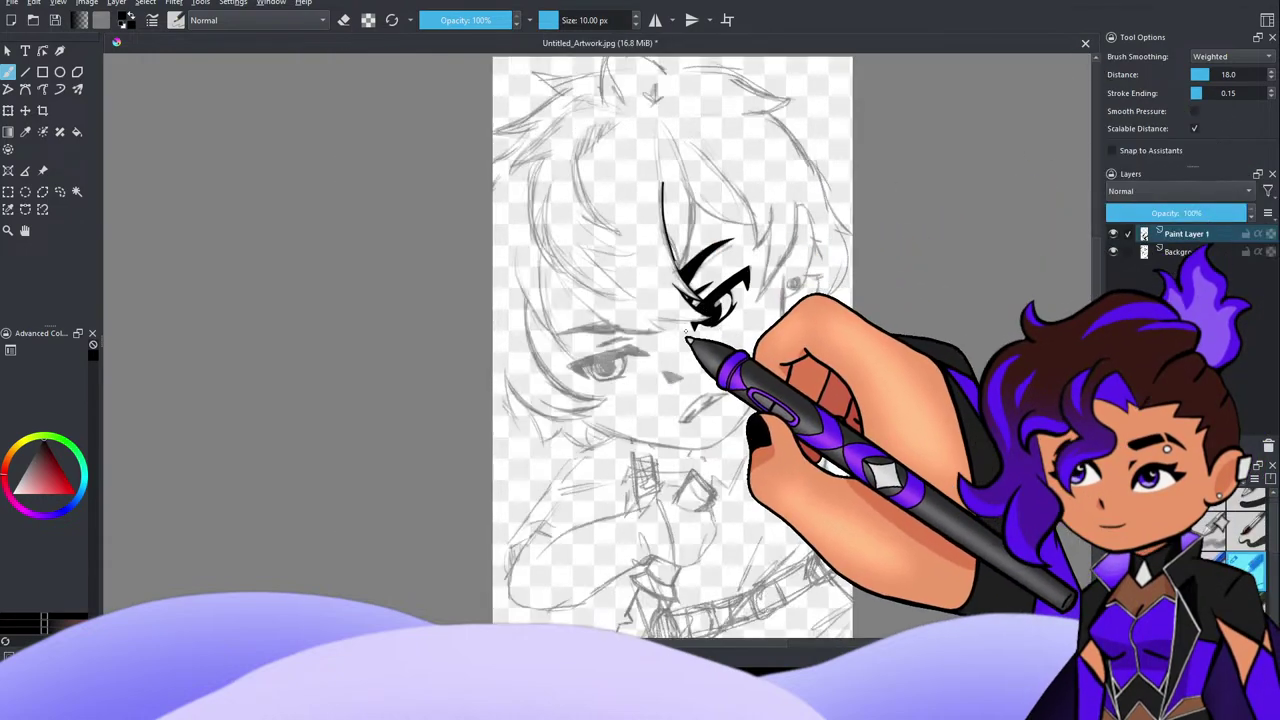
pyautogui.scroll(8, 686, 340)
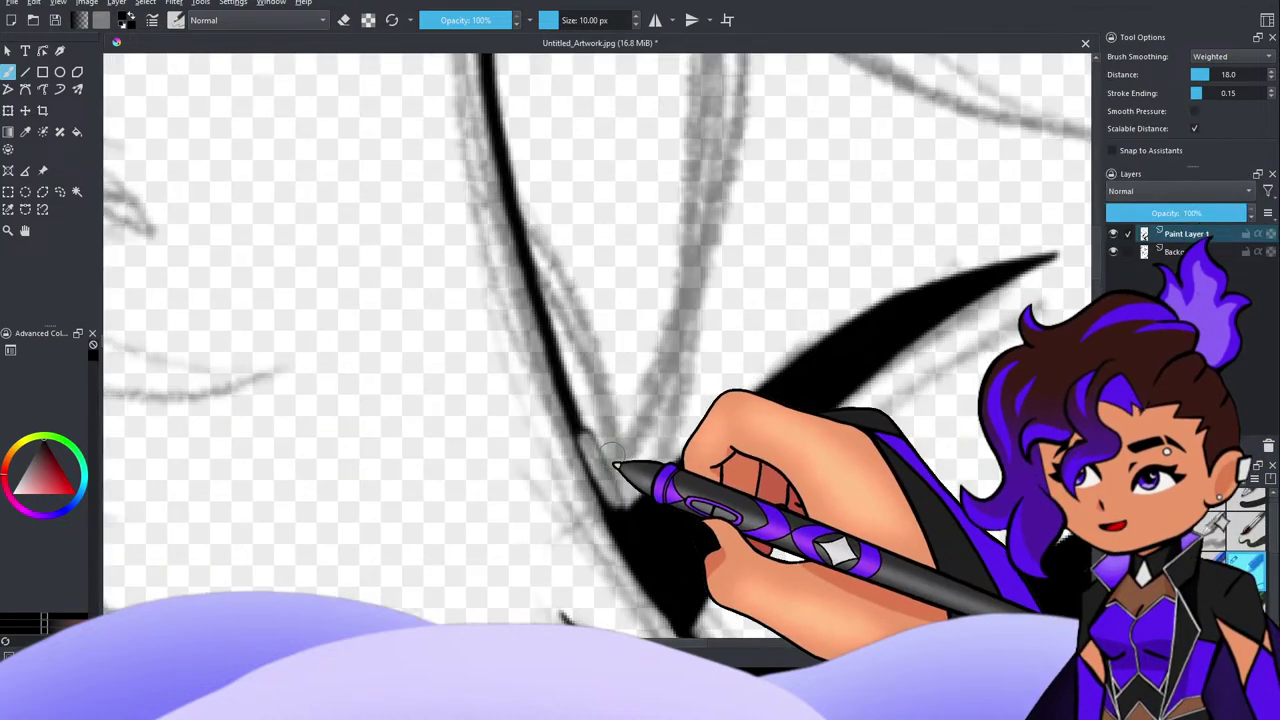
pyautogui.scroll(-8, 612, 455)
pyautogui.scroll(5, 614, 462)
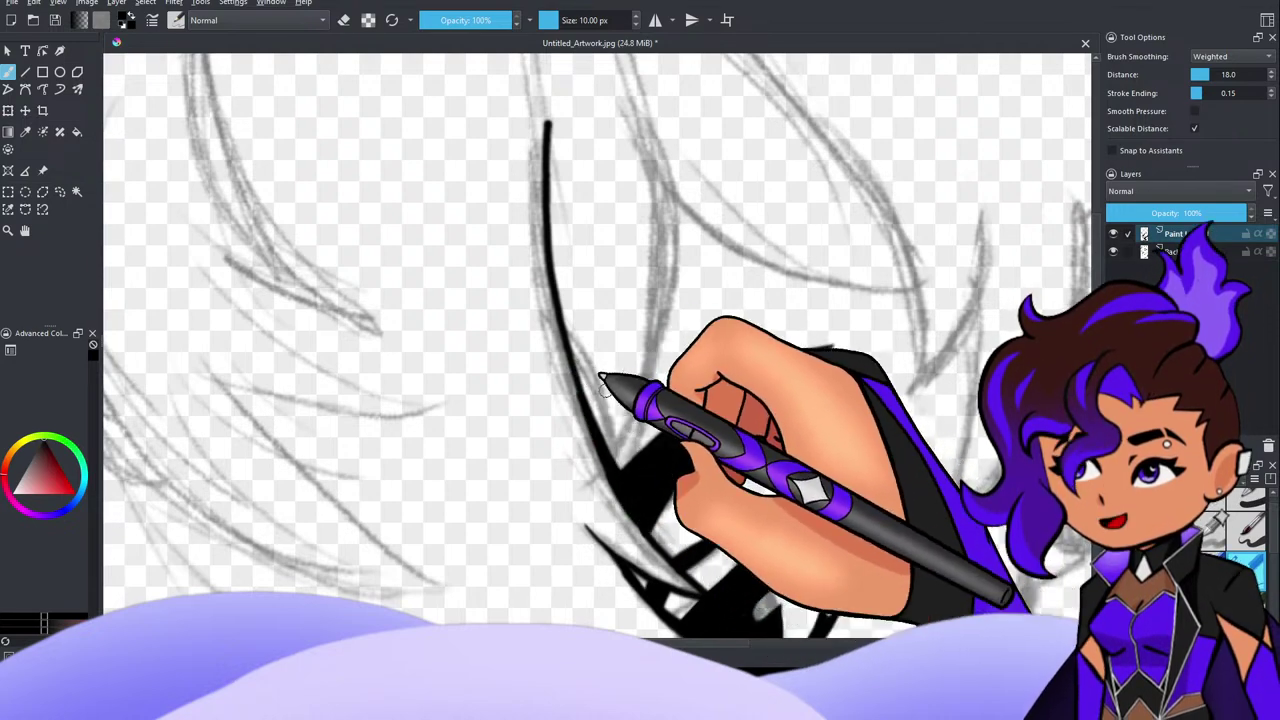
pyautogui.moveTo(564, 318); pyautogui.dragTo(598, 379)
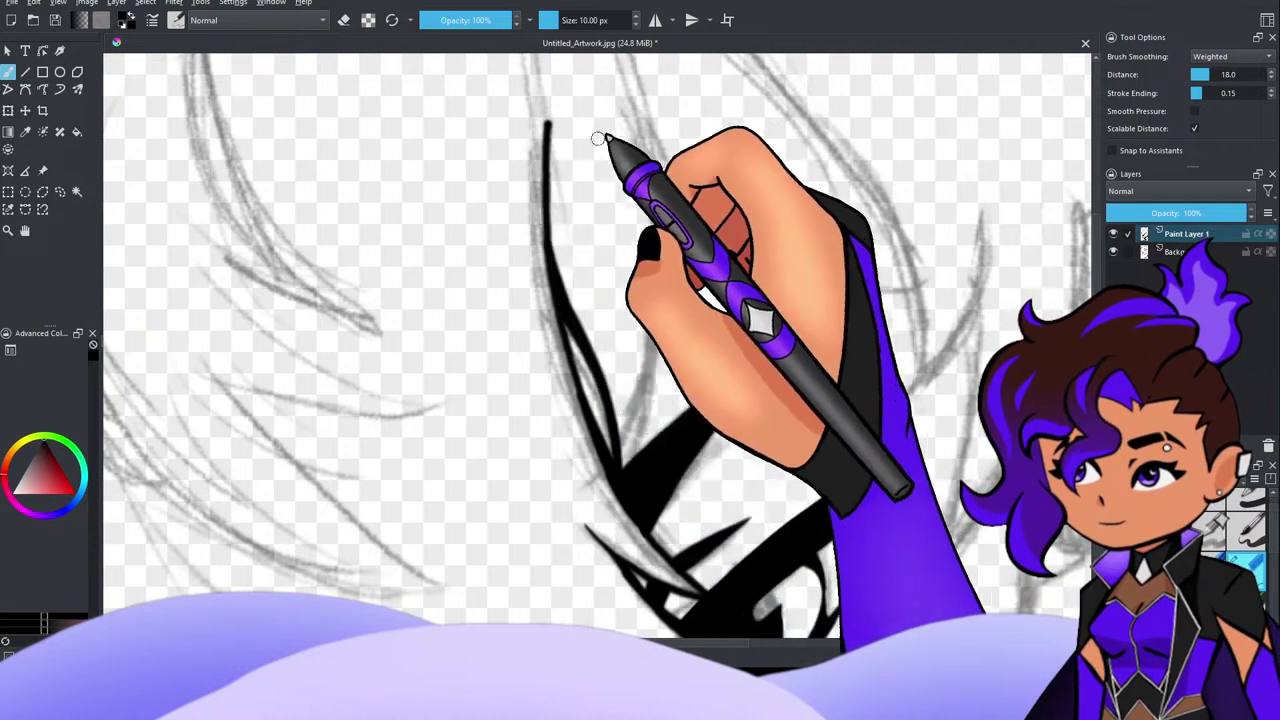
pyautogui.moveTo(622, 469); pyautogui.dragTo(664, 190)
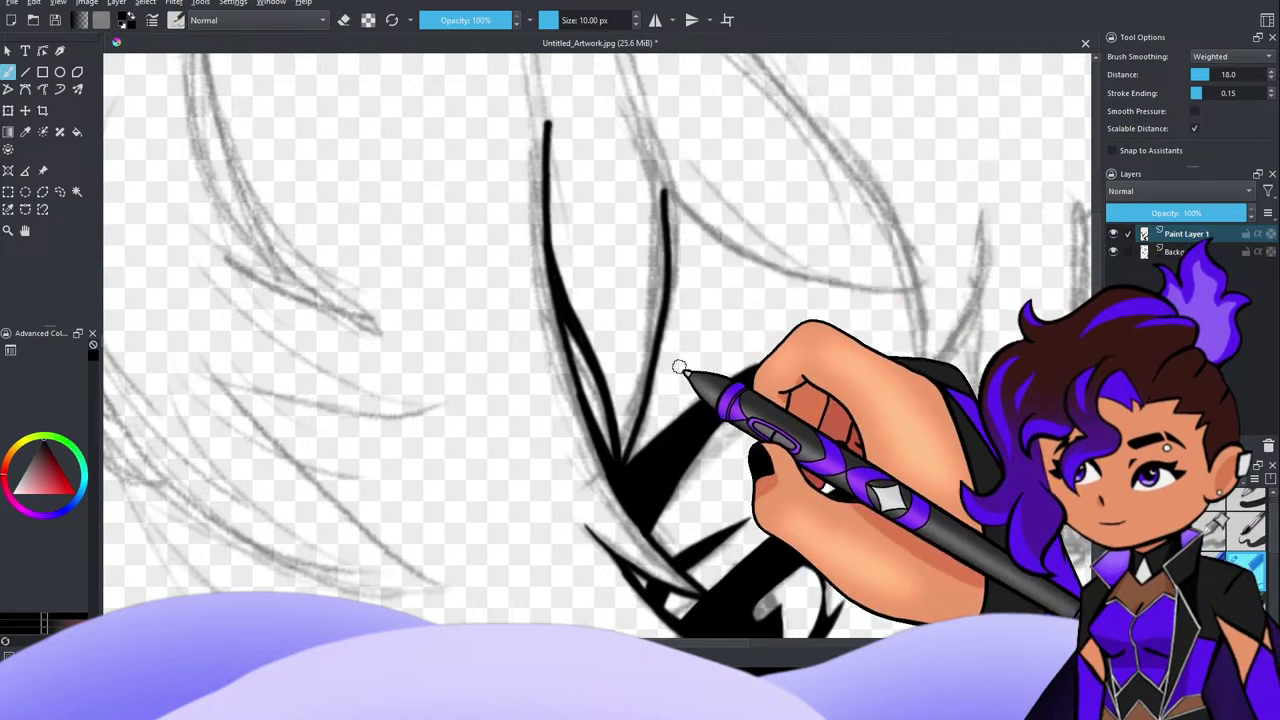
# Step: Examine the inked hair strands, eyebrow and eye against the whole sketch to judge their line weight
pyautogui.scroll(-7, 728, 315)
pyautogui.scroll(3, 785, 392)
pyautogui.scroll(-5, 775, 417)
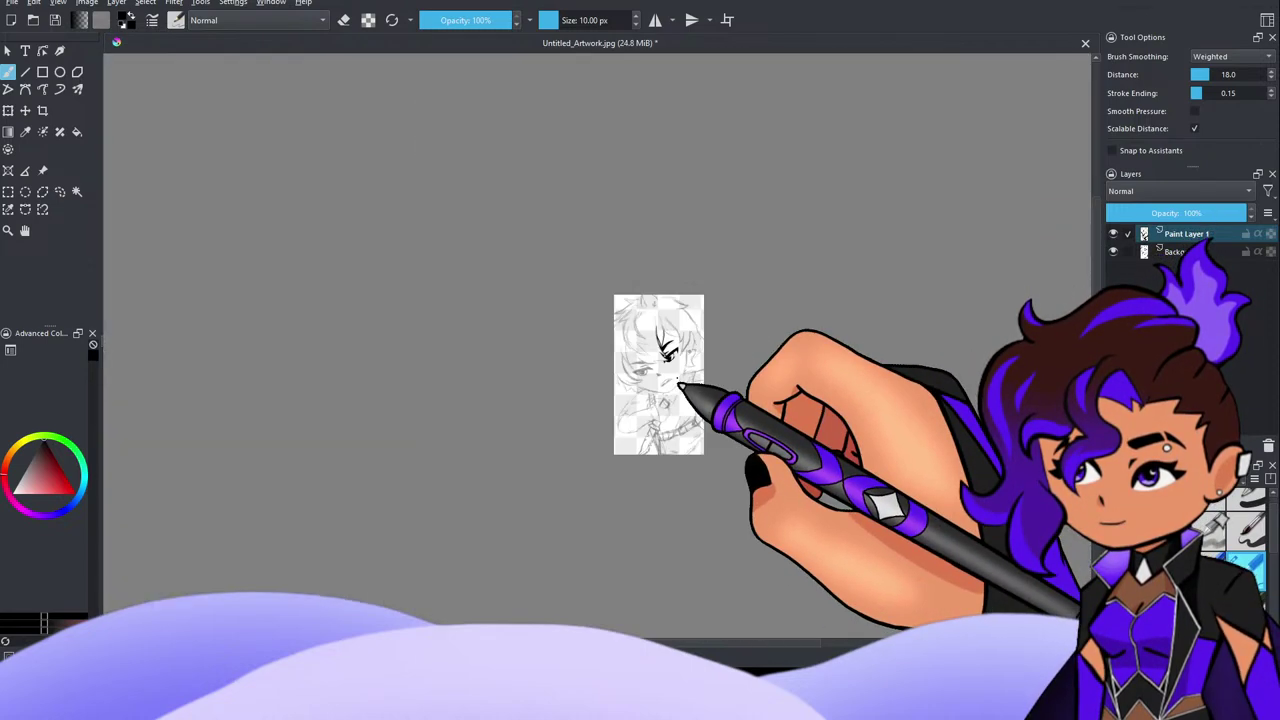
pyautogui.scroll(5, 737, 423)
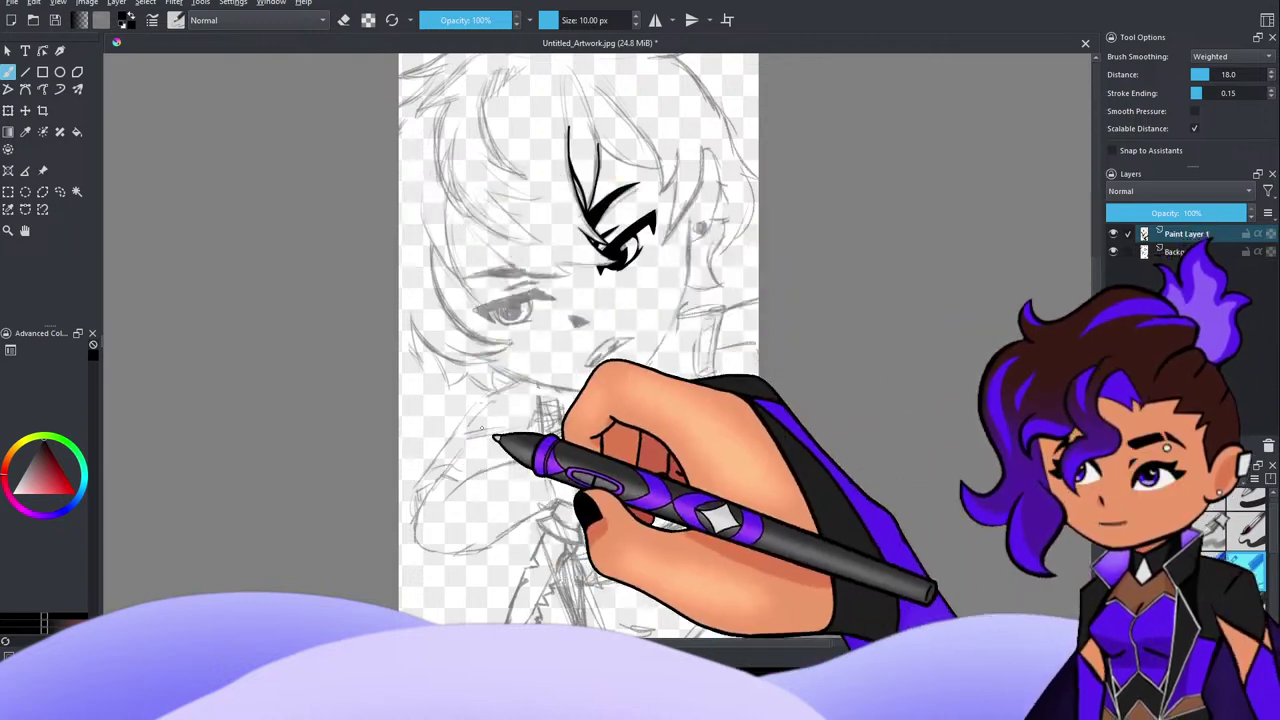
pyautogui.scroll(-5, 651, 423)
pyautogui.scroll(3, 537, 385)
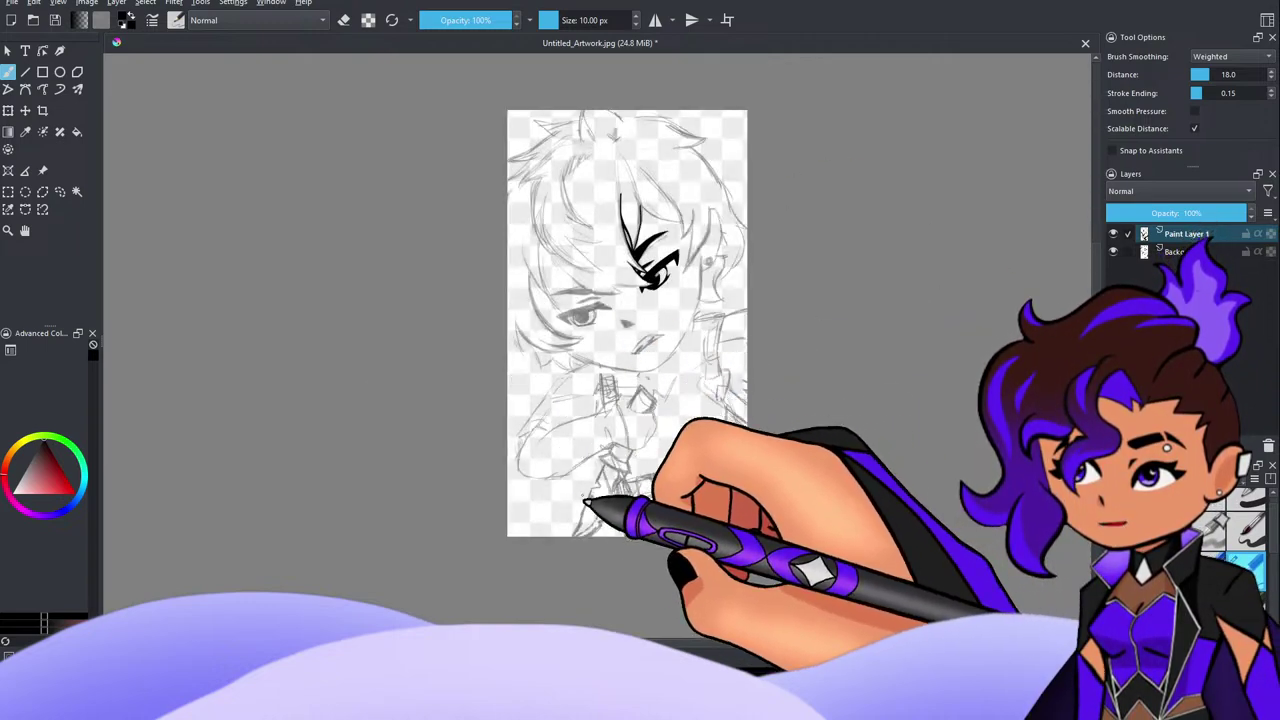
pyautogui.scroll(5, 588, 503)
pyautogui.scroll(-5, 609, 387)
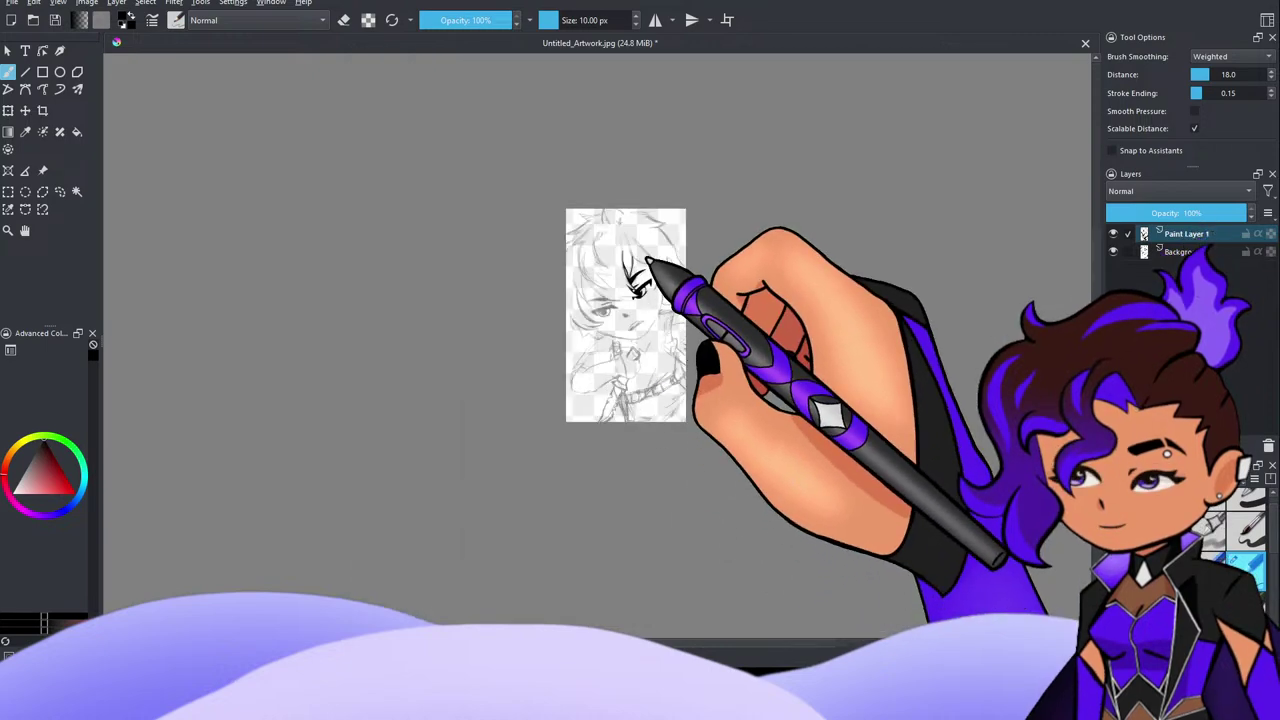
pyautogui.scroll(7, 663, 266)
pyautogui.scroll(-3, 508, 354)
pyautogui.scroll(6, 571, 357)
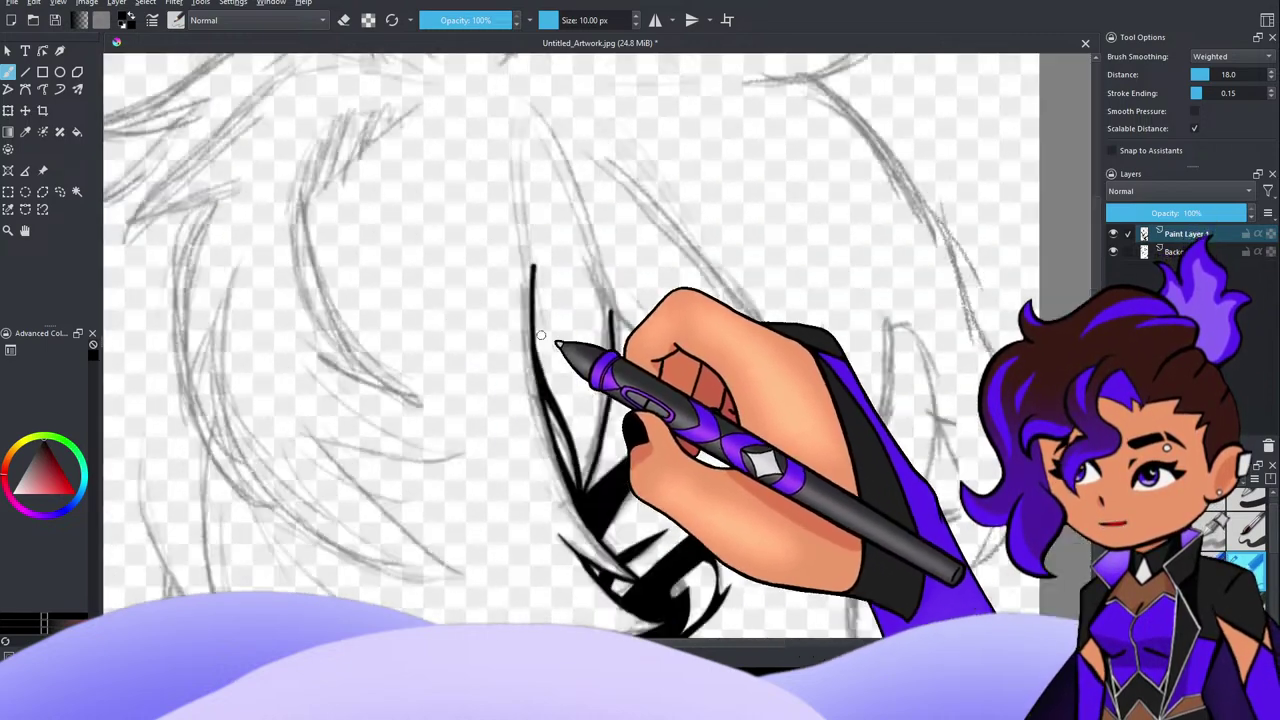
pyautogui.scroll(-2, 649, 314)
pyautogui.scroll(2, 591, 357)
# Step: Thicken the second hair strand with repeated overlapping strokes from its upper end down to the eyebrow's inner end
pyautogui.scroll(2, 593, 226)
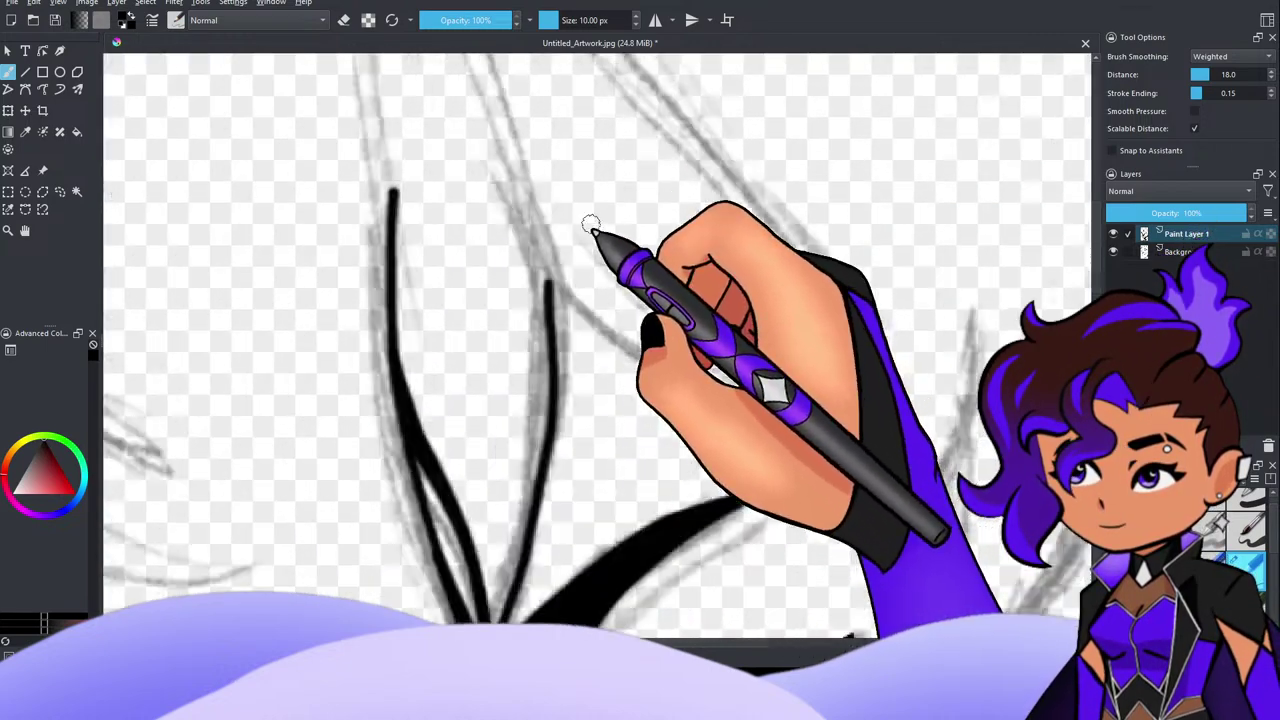
pyautogui.scroll(-2, 595, 230)
pyautogui.scroll(1, 594, 401)
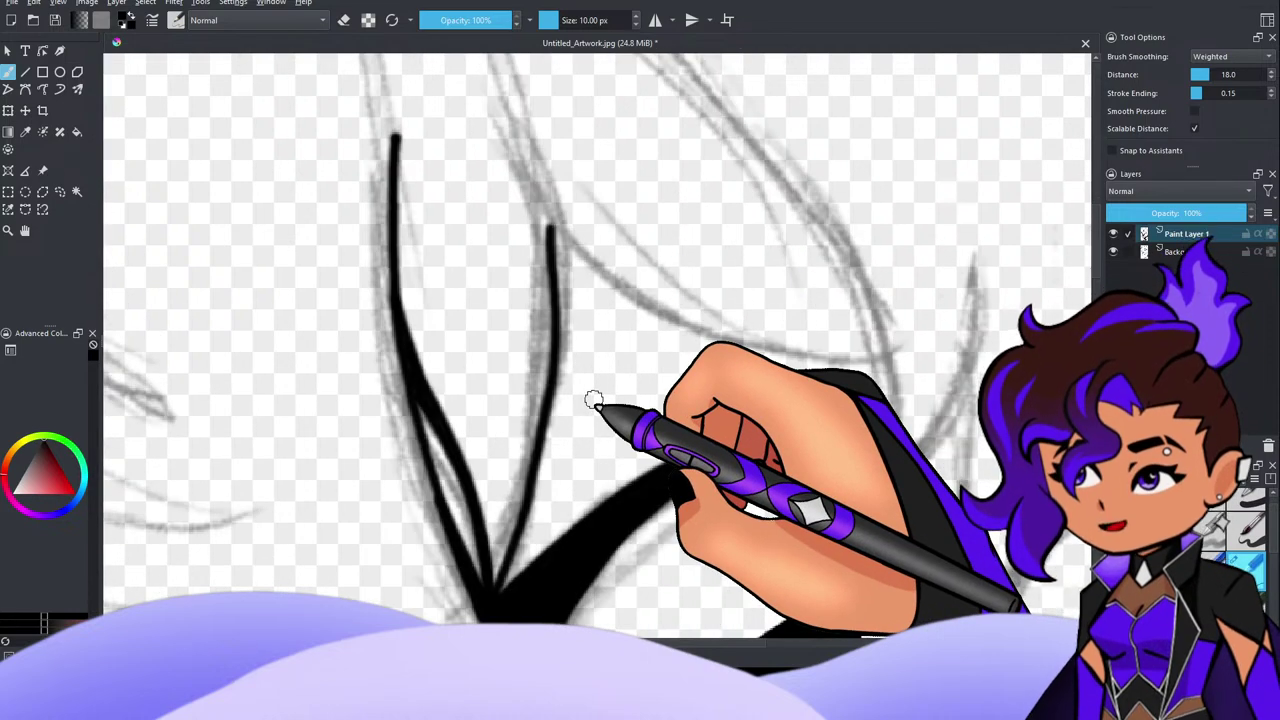
pyautogui.moveTo(550, 228); pyautogui.dragTo(556, 380)
pyautogui.moveTo(553, 222)
pyautogui.mouseDown()
pyautogui.moveTo(558, 324)
pyautogui.moveTo(496, 578)
pyautogui.mouseUp()
pyautogui.moveTo(540, 490); pyautogui.dragTo(494, 586)
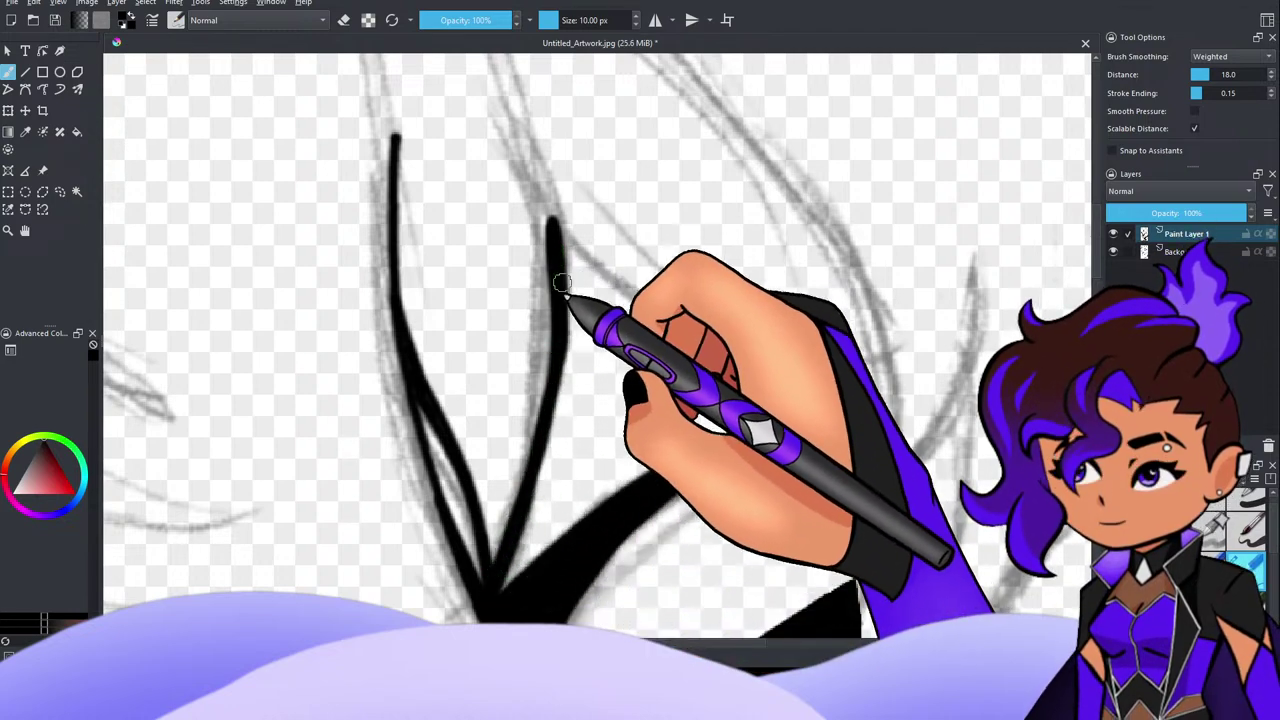
pyautogui.moveTo(562, 283)
pyautogui.mouseDown()
pyautogui.moveTo(550, 441)
pyautogui.moveTo(497, 591)
pyautogui.mouseUp()
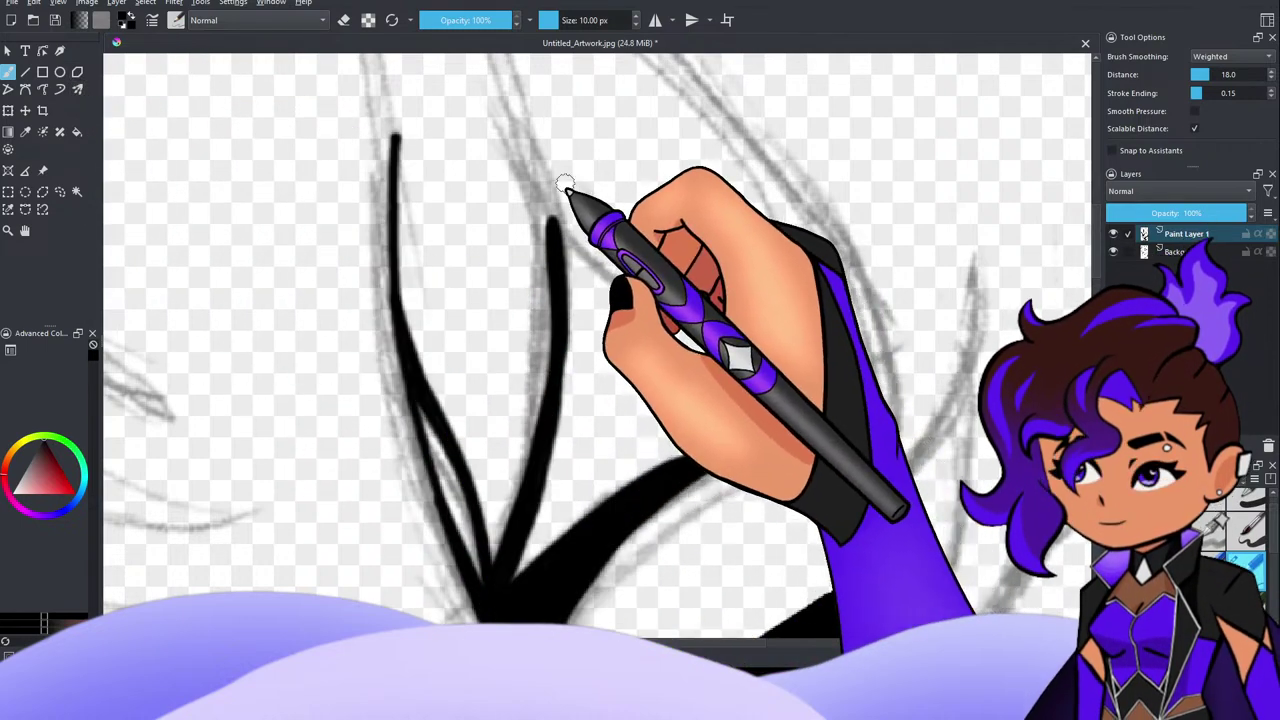
pyautogui.moveTo(576, 278); pyautogui.dragTo(567, 204)
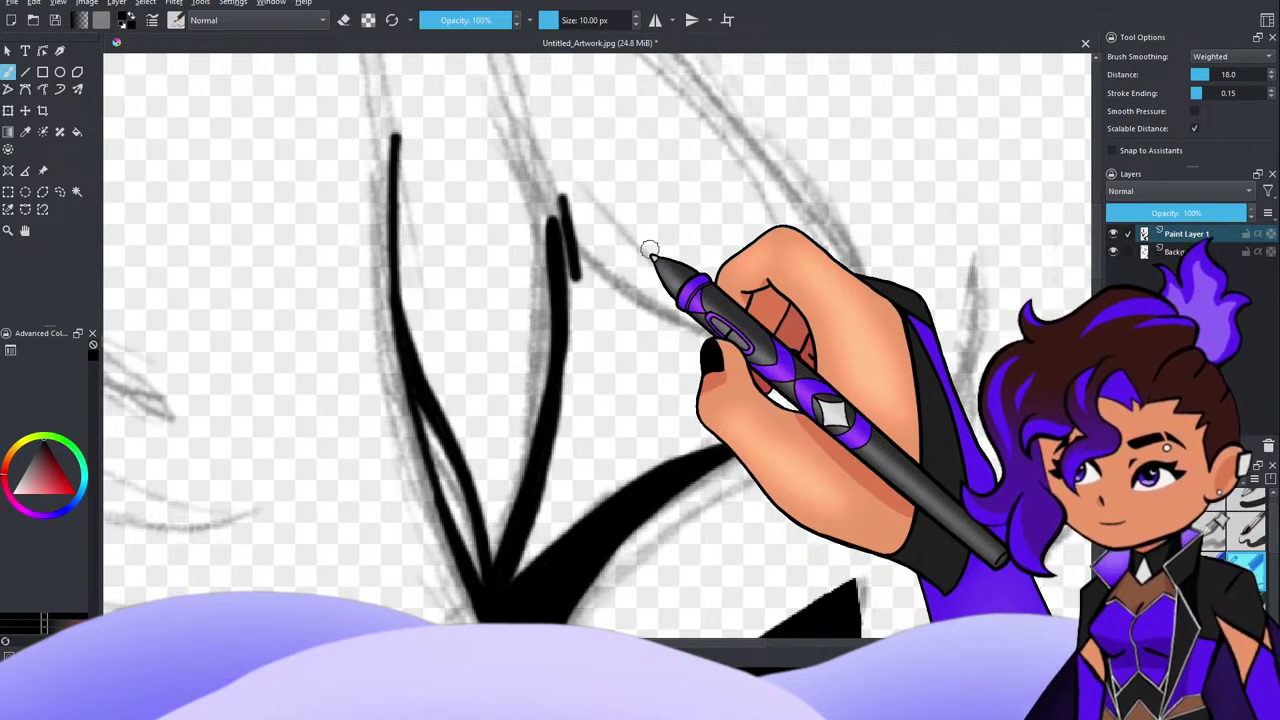
pyautogui.press('e')
pyautogui.press('e')
pyautogui.press('e')
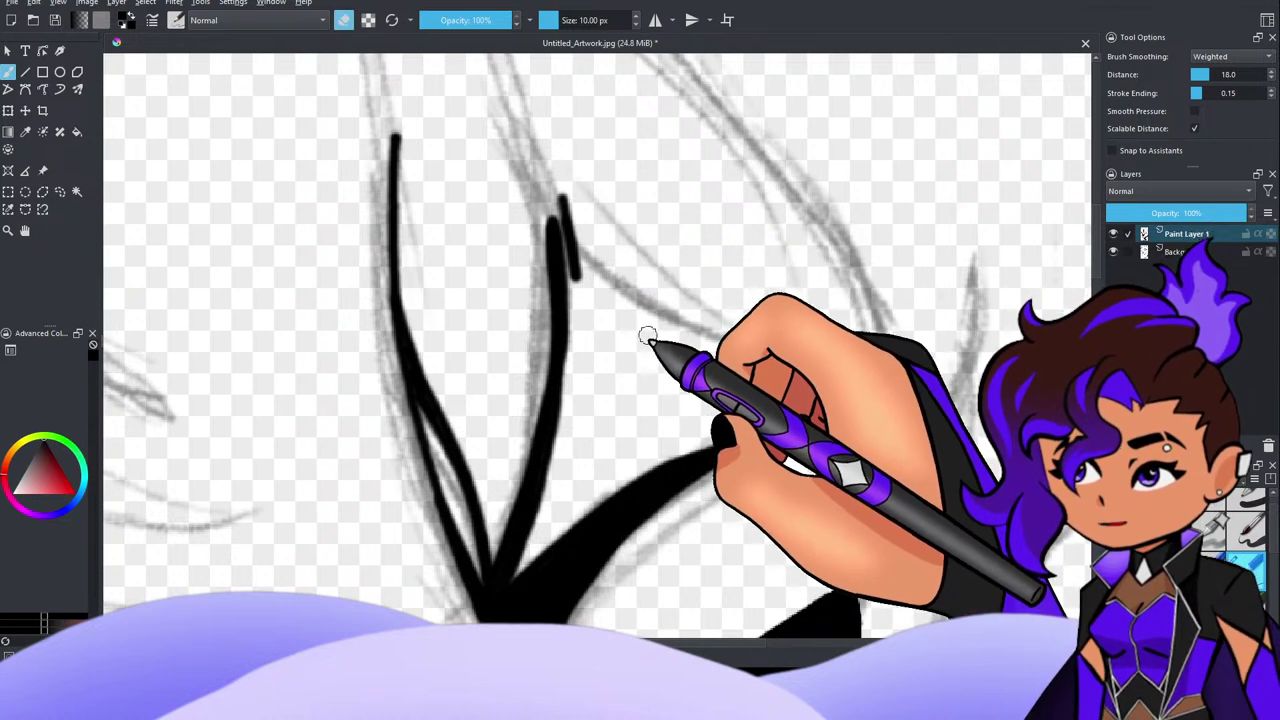
pyautogui.hotkey('ctrl', 'z')
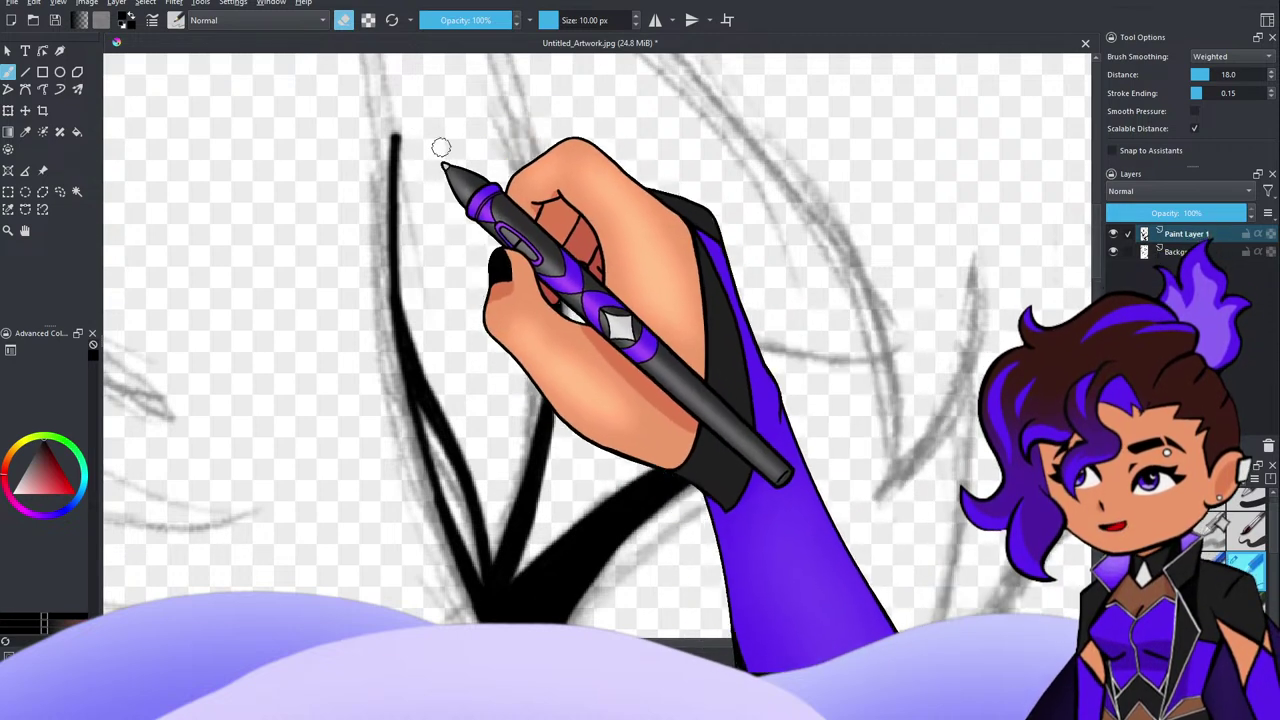
# Step: Erase the blunt upper ends of the two inked hair strands into thin, tapered points
pyautogui.press('e')
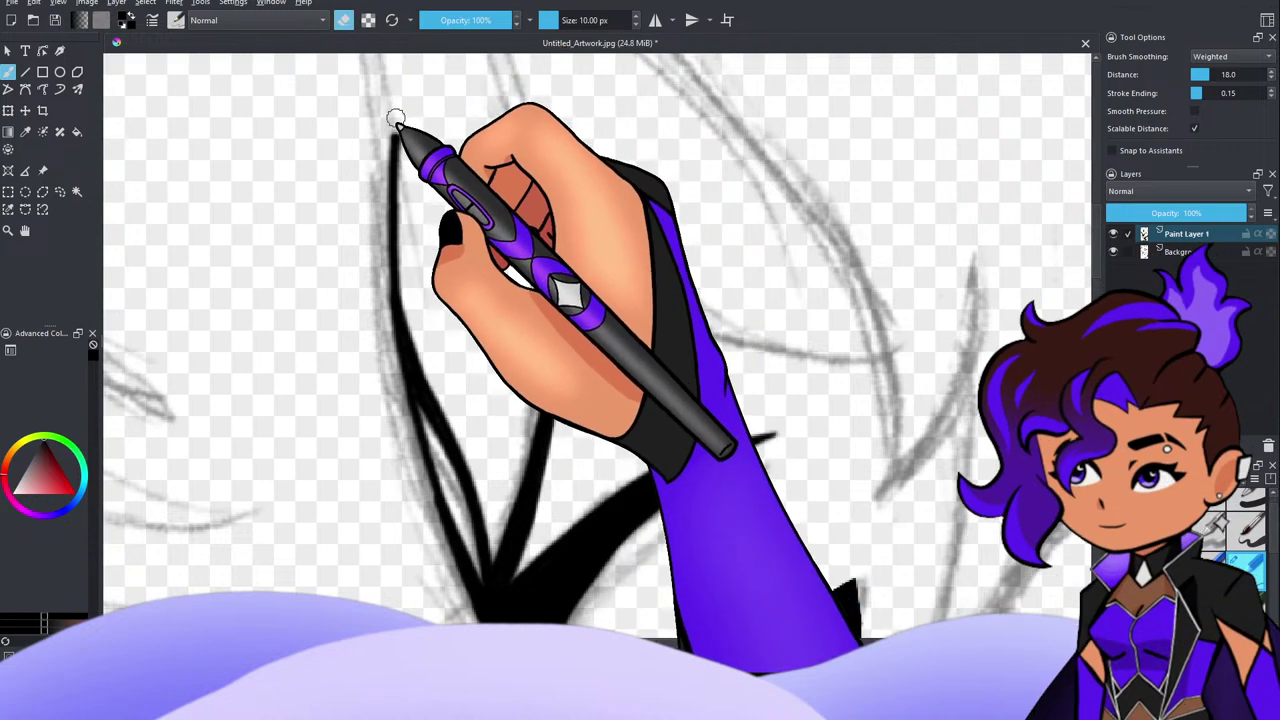
pyautogui.press('e')
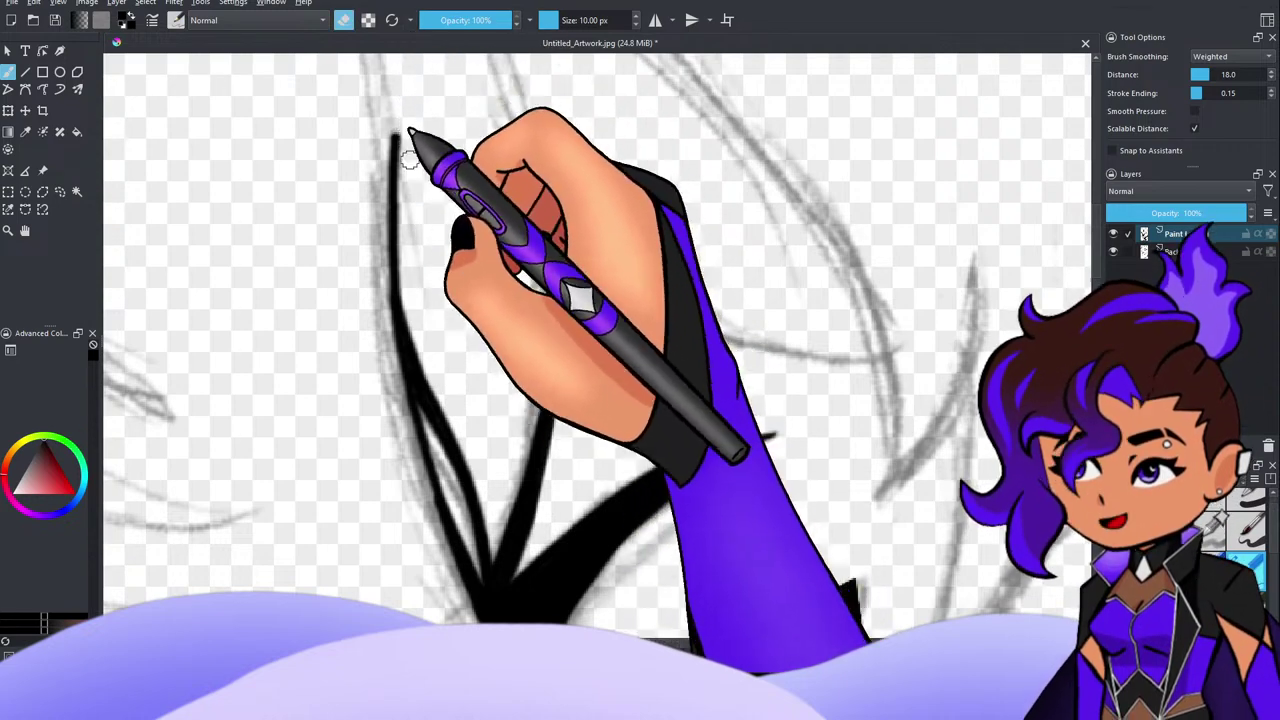
pyautogui.moveTo(410, 248); pyautogui.dragTo(388, 112)
pyautogui.moveTo(416, 290); pyautogui.dragTo(395, 168)
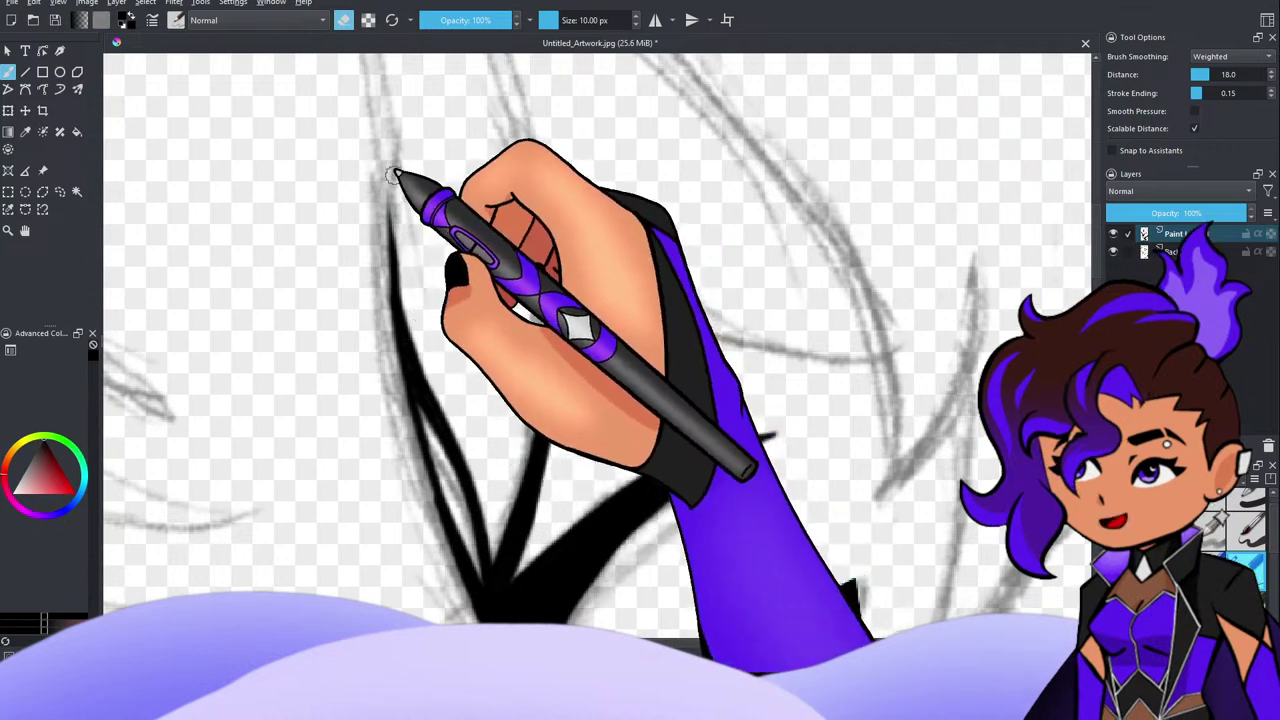
pyautogui.moveTo(406, 262); pyautogui.dragTo(388, 154)
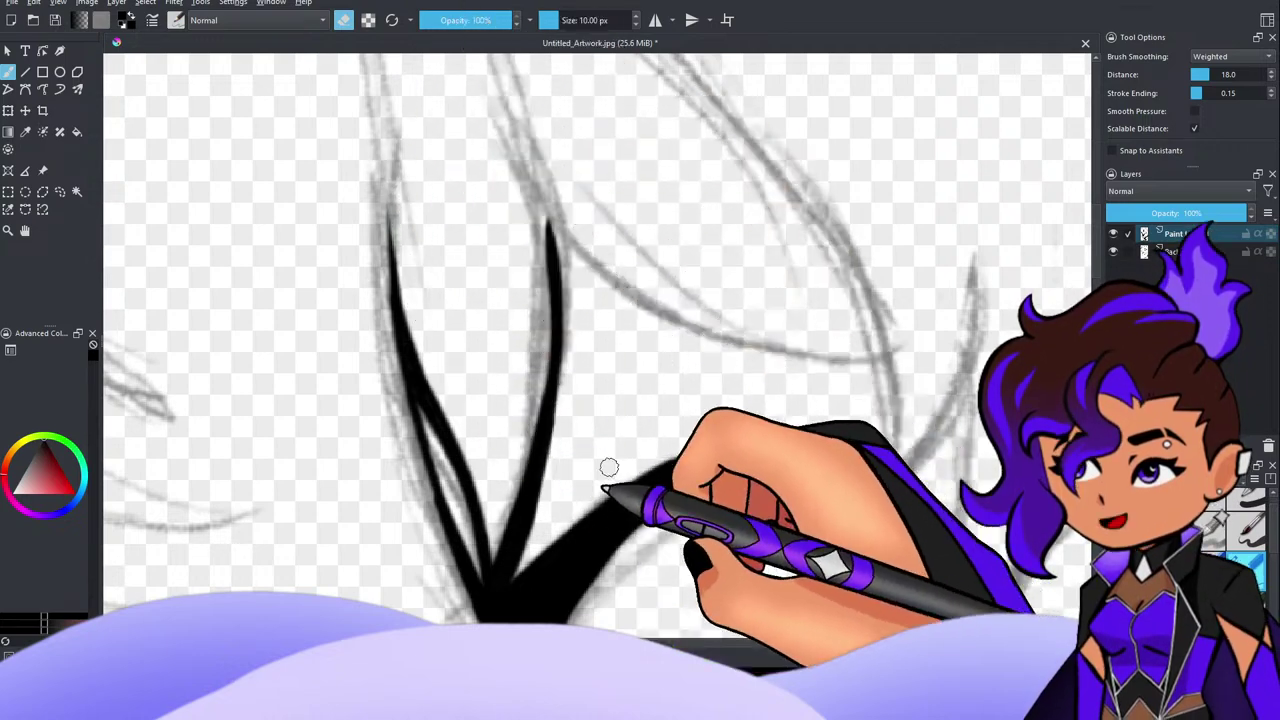
# Step: Thin the second hair strand's outer edge with the eraser and clean up its junction with the eyebrow's inner end
pyautogui.moveTo(562, 395); pyautogui.dragTo(532, 508)
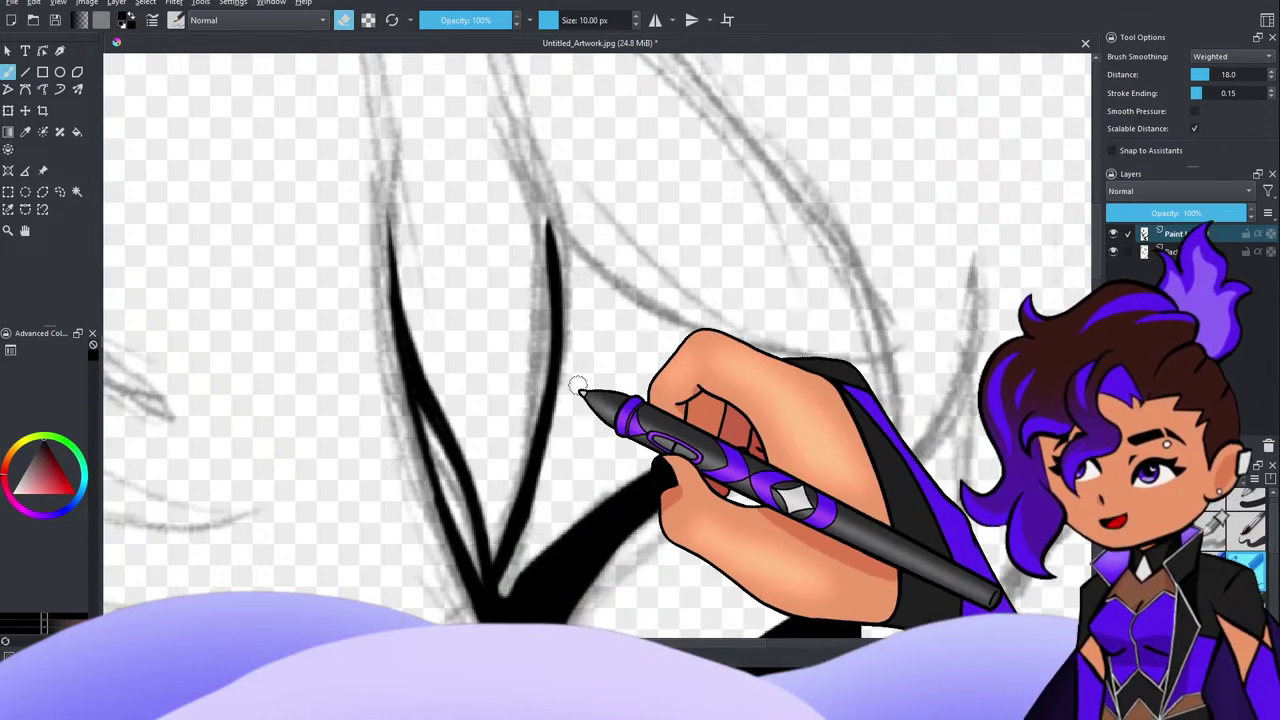
pyautogui.scroll(-3, 652, 336)
pyautogui.scroll(3, 611, 423)
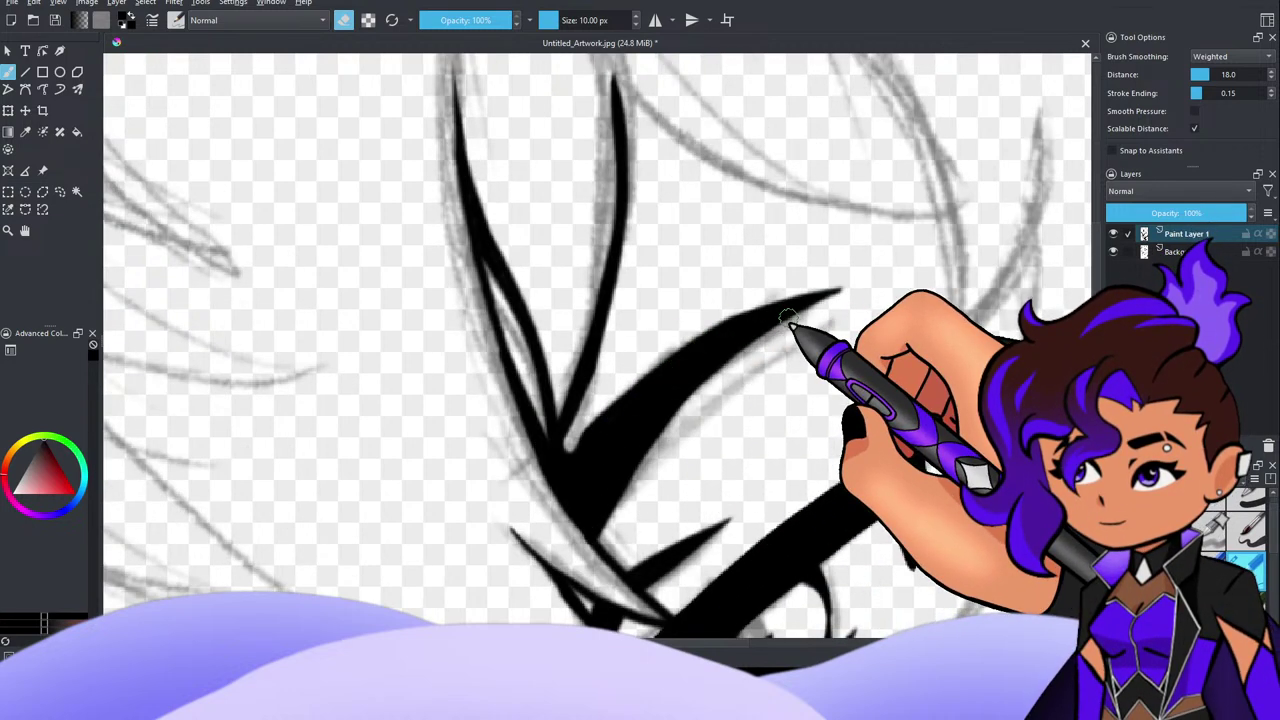
pyautogui.press('e')
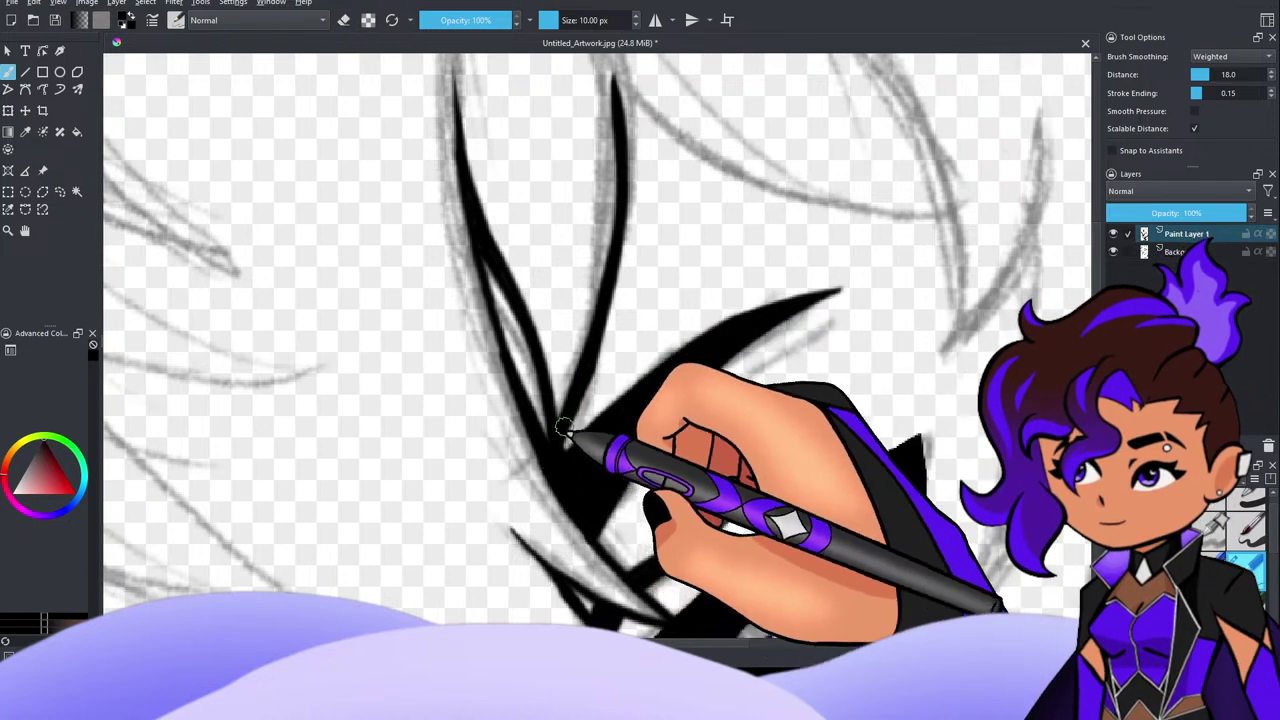
pyautogui.press('e')
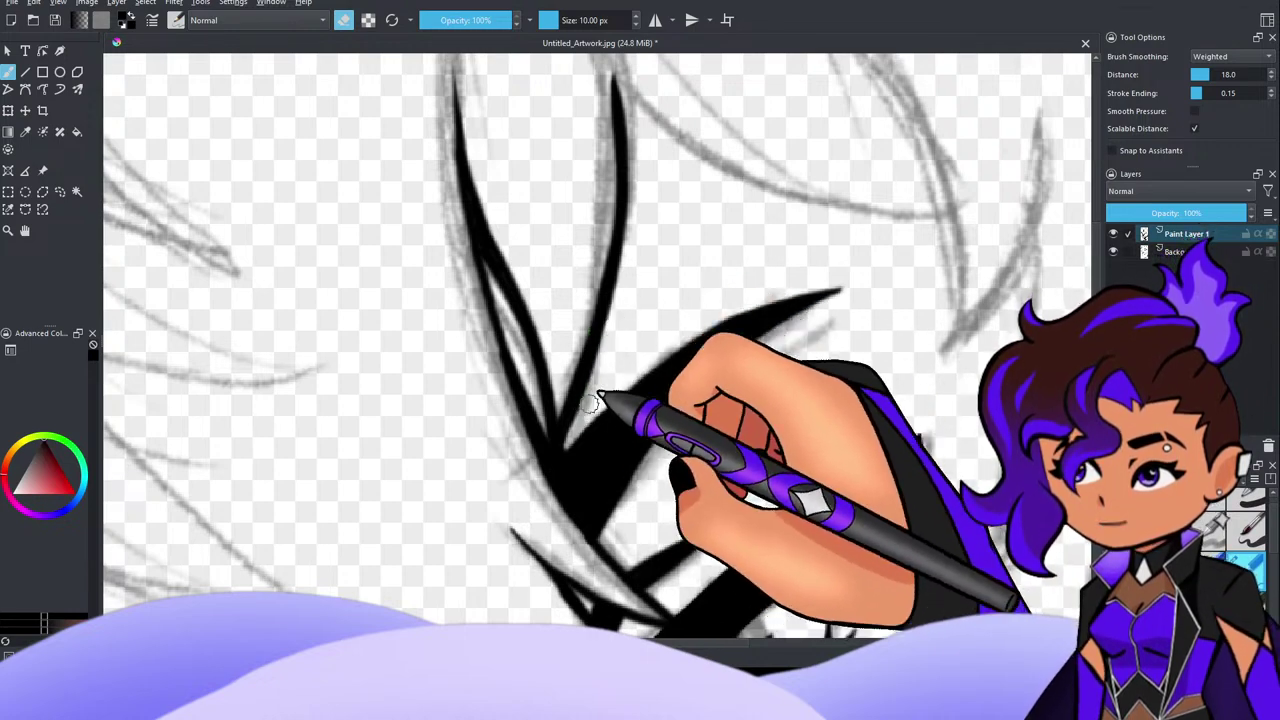
pyautogui.scroll(-2, 705, 287)
pyautogui.scroll(2, 707, 276)
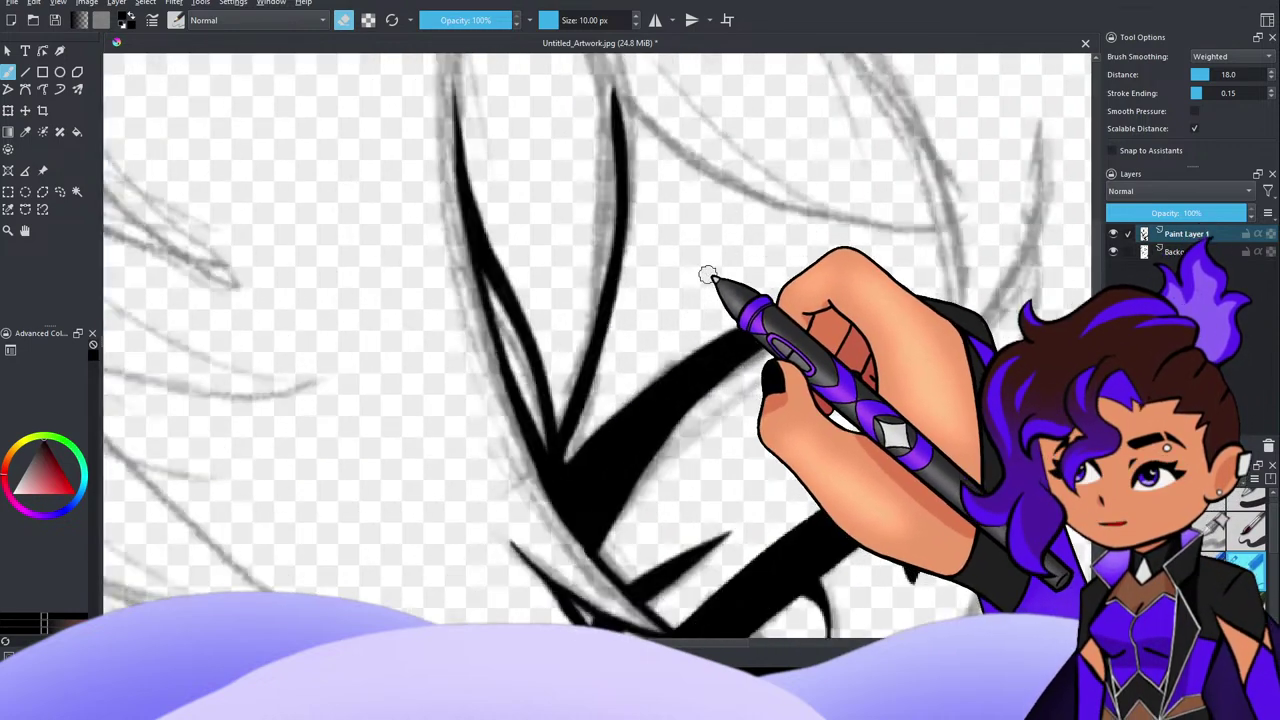
# Step: Extend the second hair strand upward along the sketch line and erase its new upper end to a tapered tip
pyautogui.scroll(-3, 732, 254)
pyautogui.scroll(1, 837, 212)
pyautogui.scroll(-4, 820, 220)
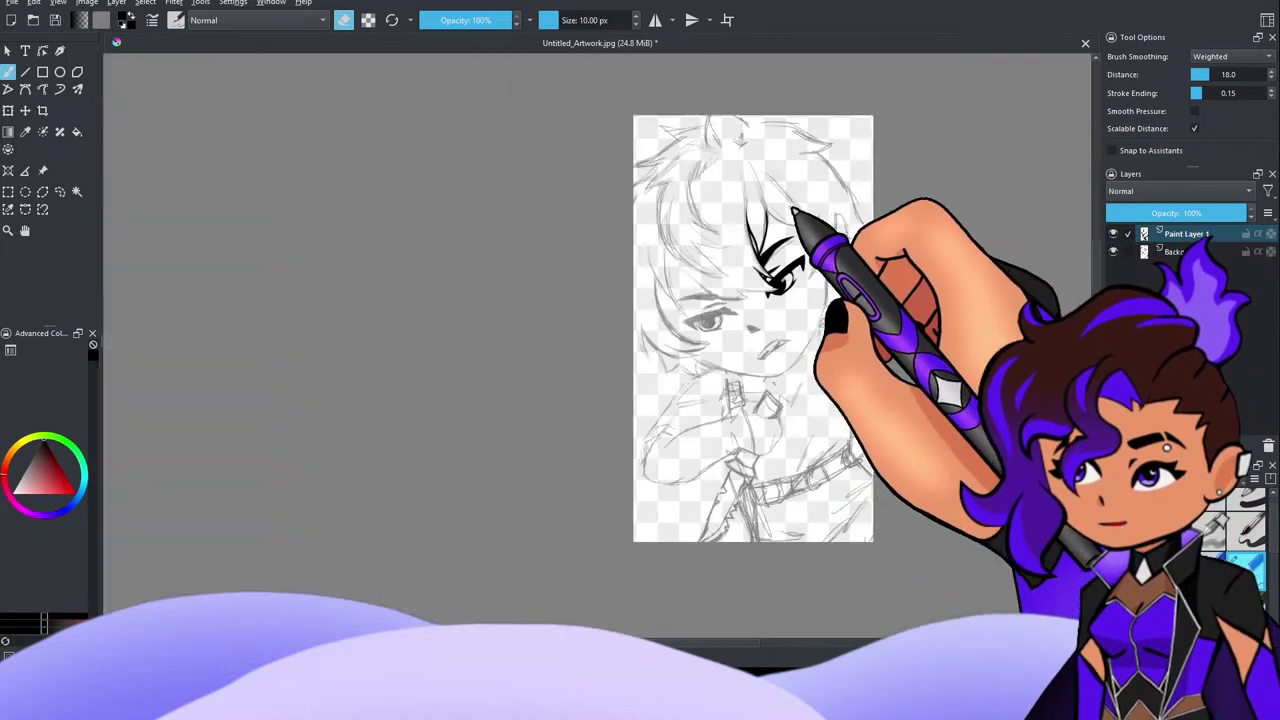
pyautogui.scroll(5, 780, 202)
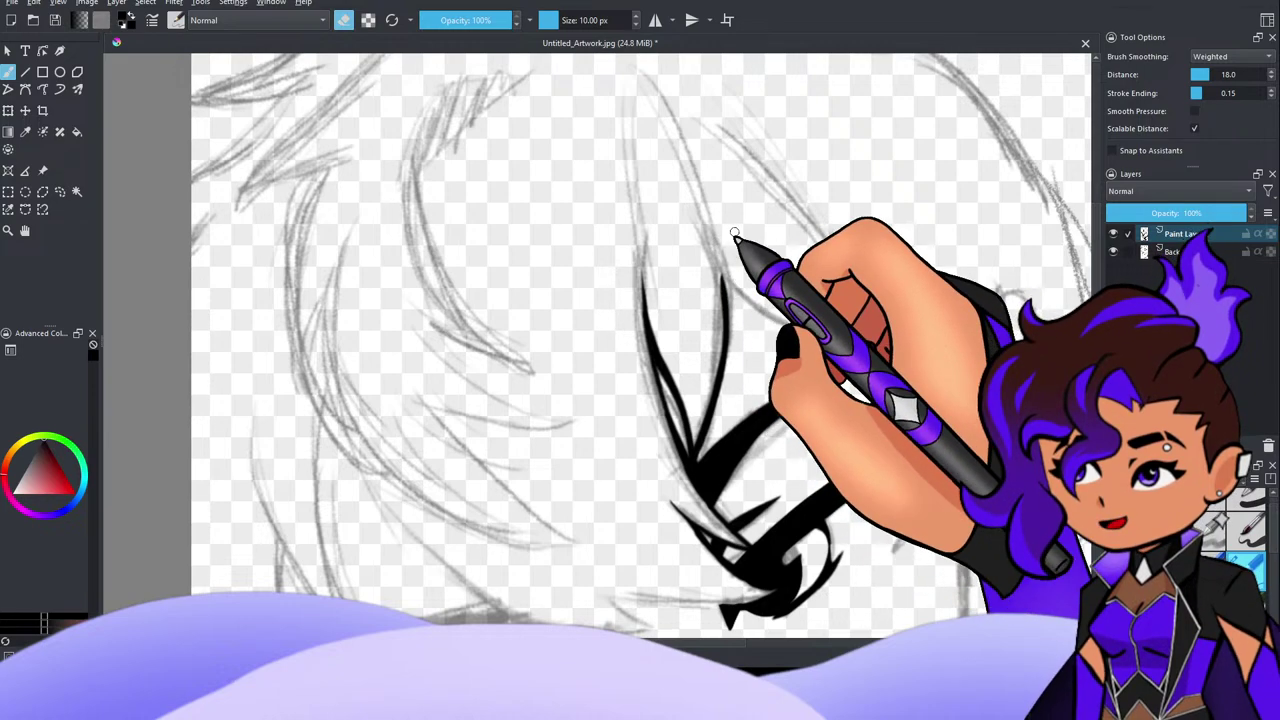
pyautogui.press('e')
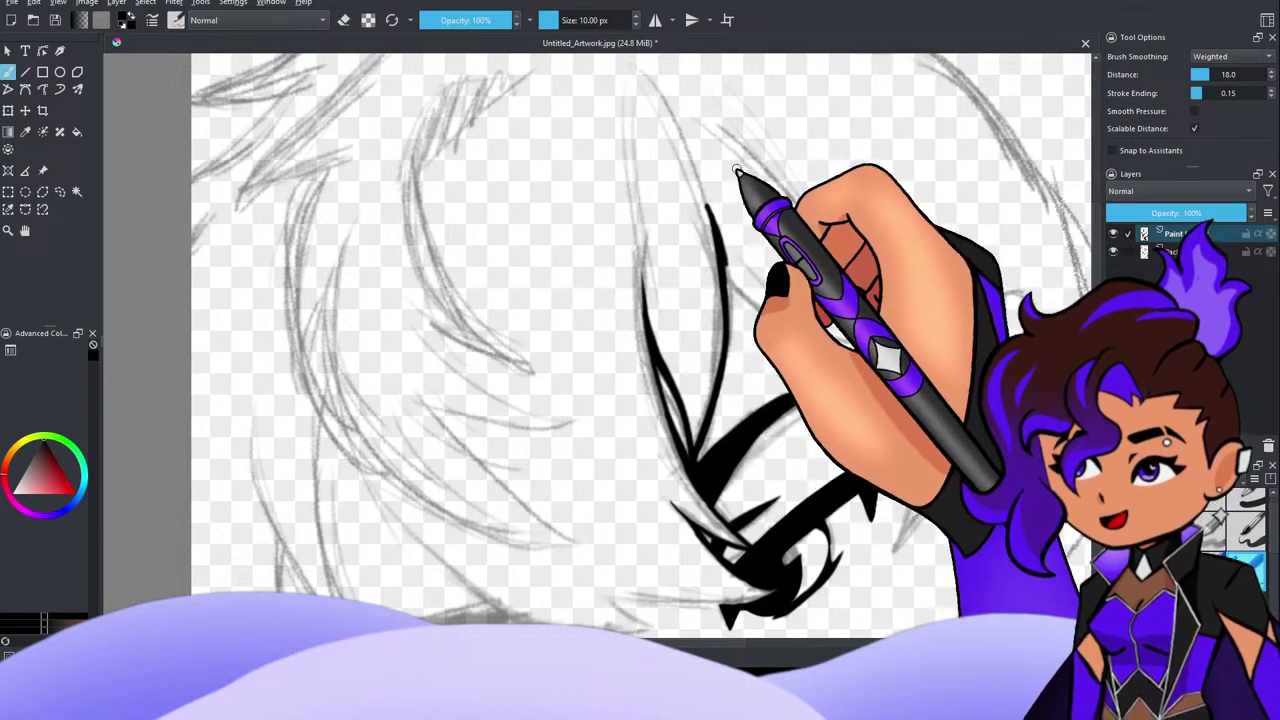
pyautogui.press('e')
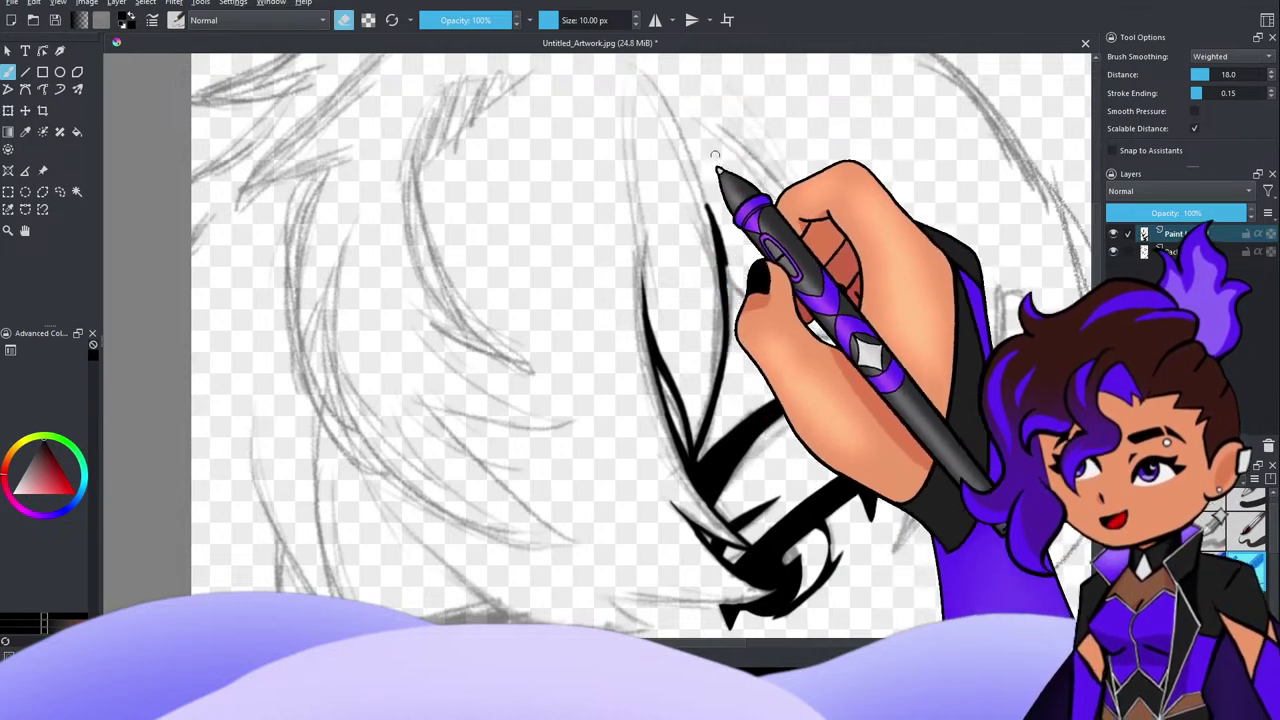
pyautogui.moveTo(706, 189)
pyautogui.mouseDown()
pyautogui.moveTo(726, 243)
pyautogui.moveTo(693, 181)
pyautogui.moveTo(706, 206)
pyautogui.moveTo(715, 168)
pyautogui.mouseUp()
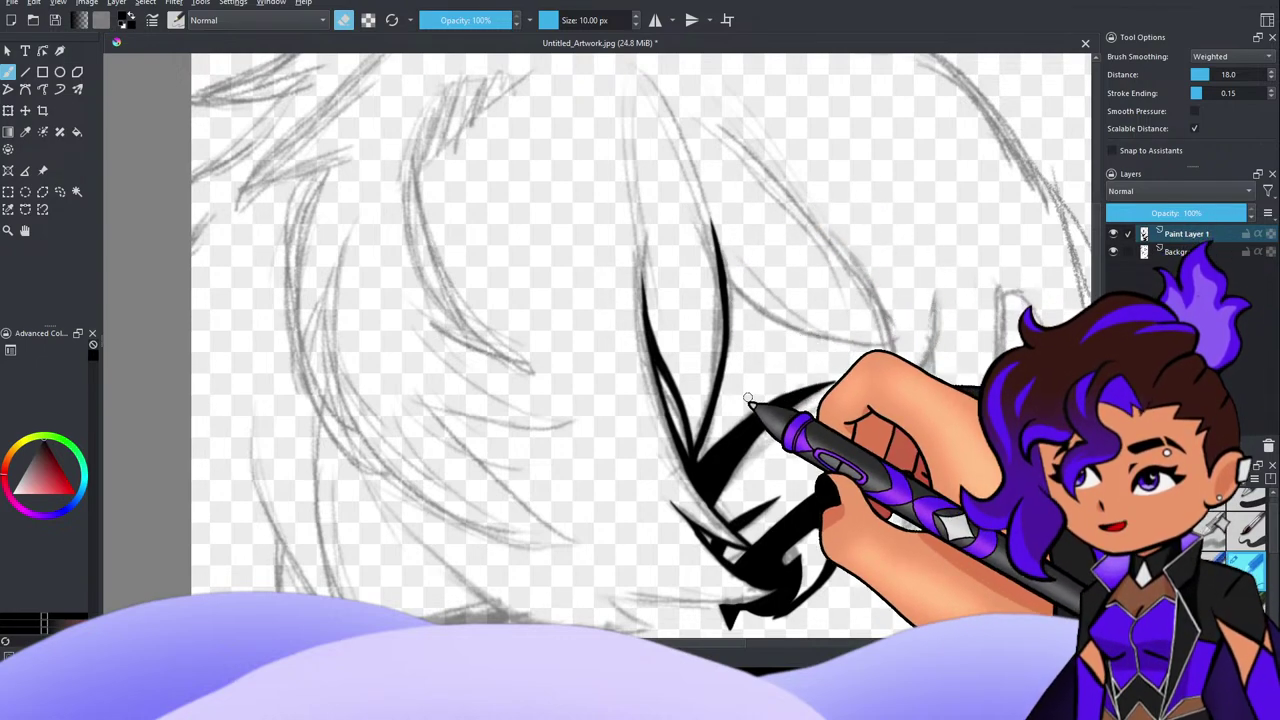
# Step: Ink a curved branch from the second strand's upper part along the sketched lock above the eyebrow, thickening it with overlapping strokes
pyautogui.scroll(-2, 822, 322)
pyautogui.scroll(2, 876, 308)
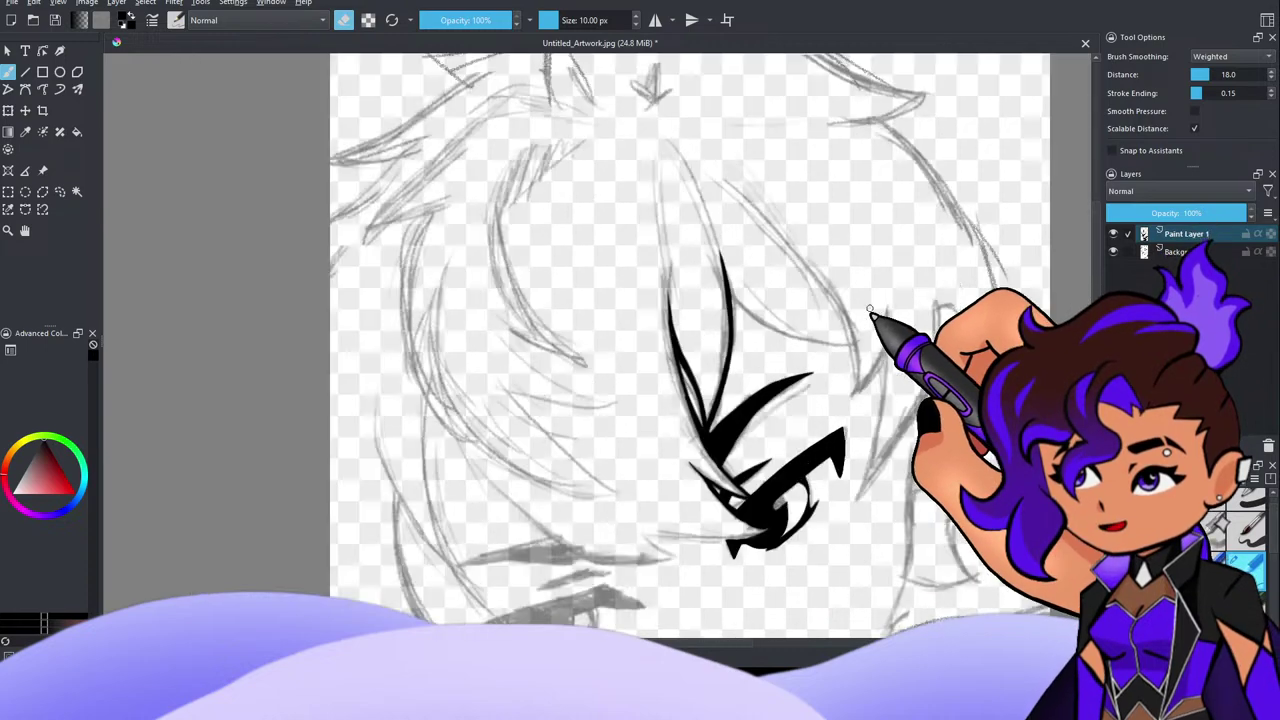
pyautogui.scroll(2, 875, 311)
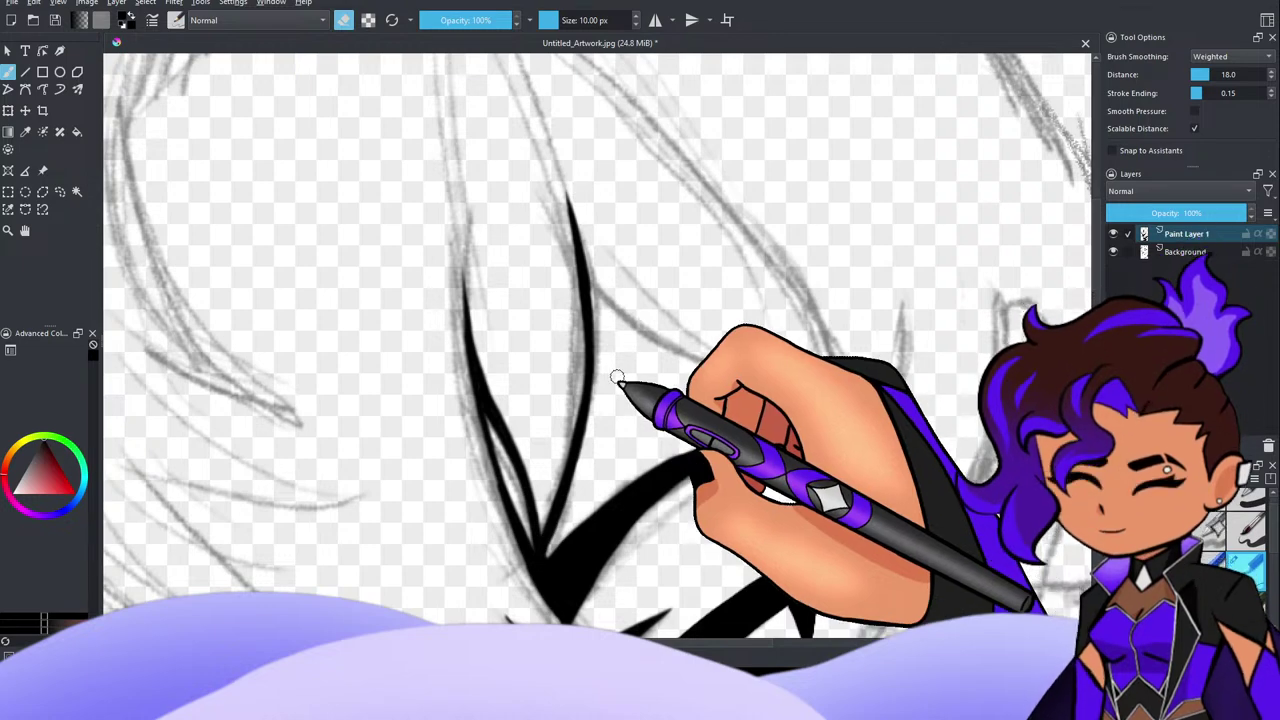
pyautogui.press('e')
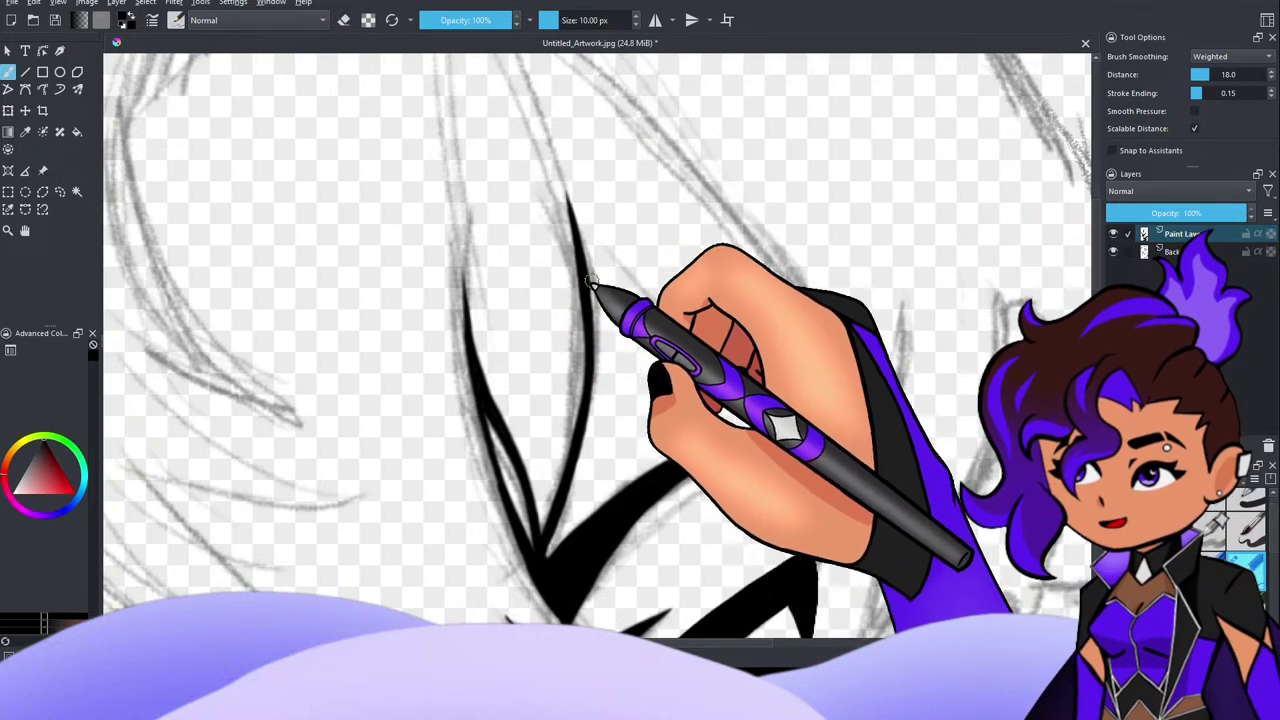
pyautogui.moveTo(580, 250)
pyautogui.mouseDown()
pyautogui.moveTo(588, 288)
pyautogui.moveTo(632, 318)
pyautogui.mouseUp()
pyautogui.press('e')
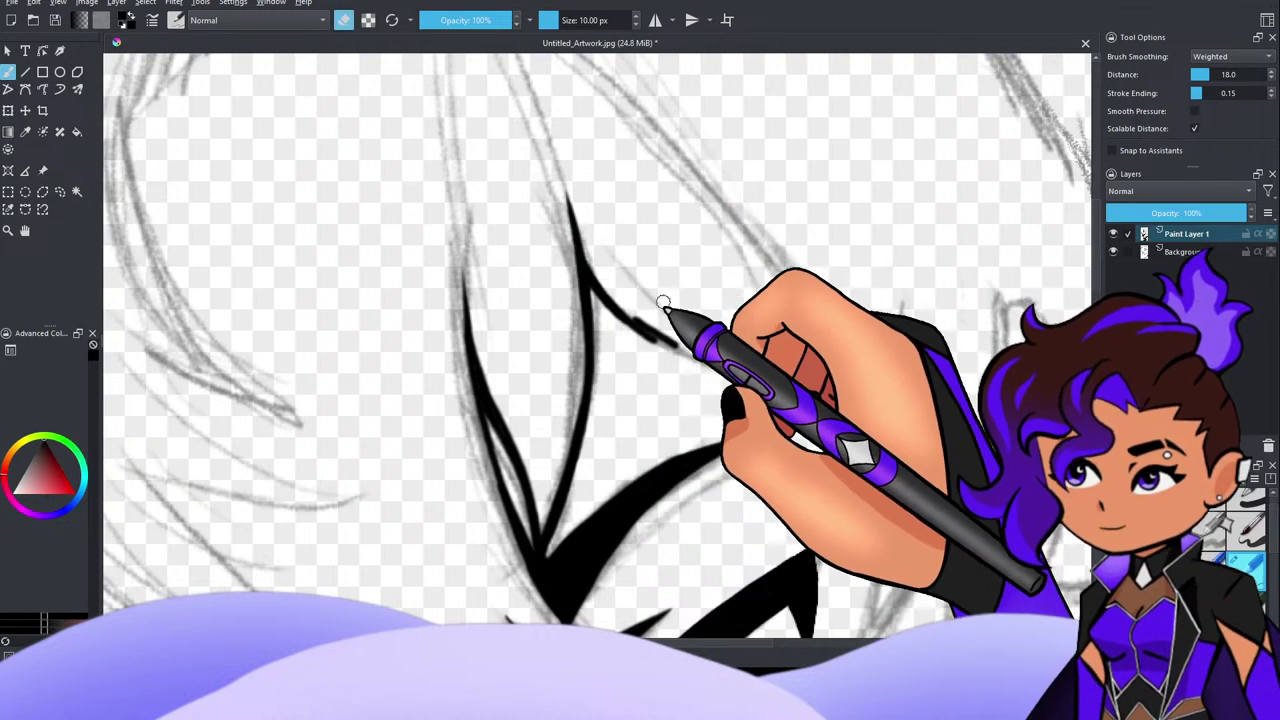
pyautogui.press('e')
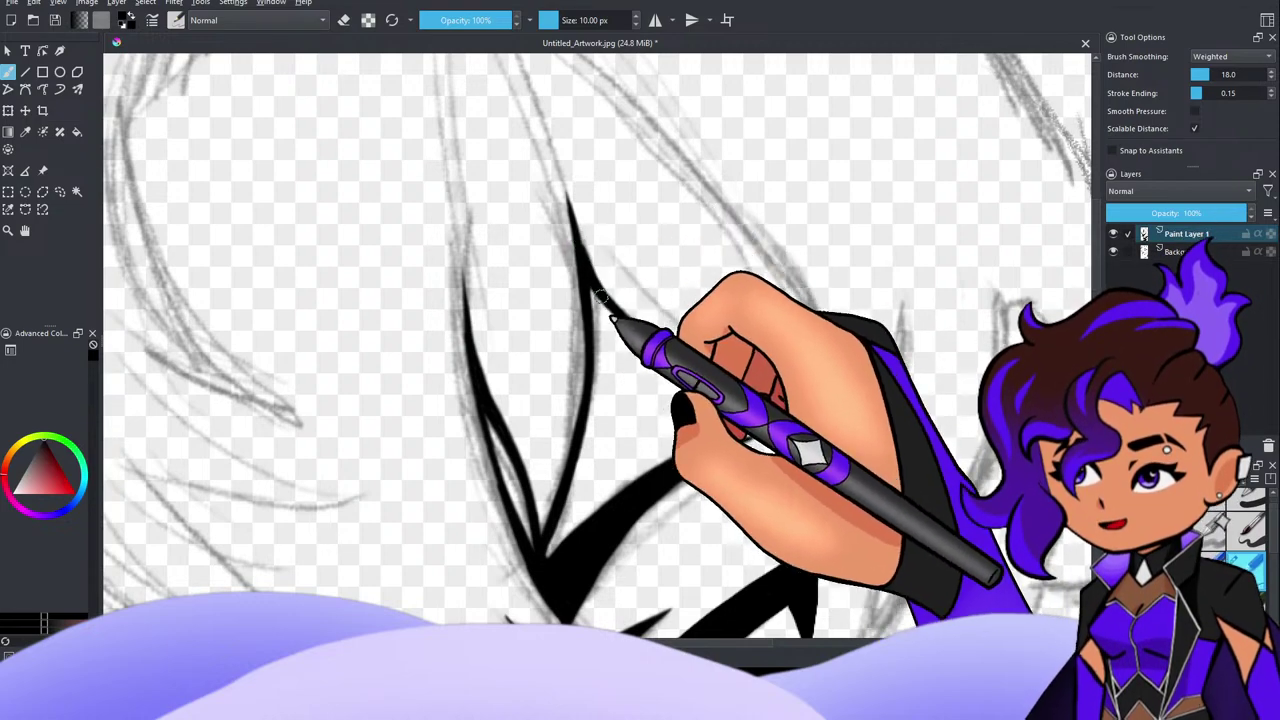
pyautogui.moveTo(589, 281); pyautogui.dragTo(676, 360)
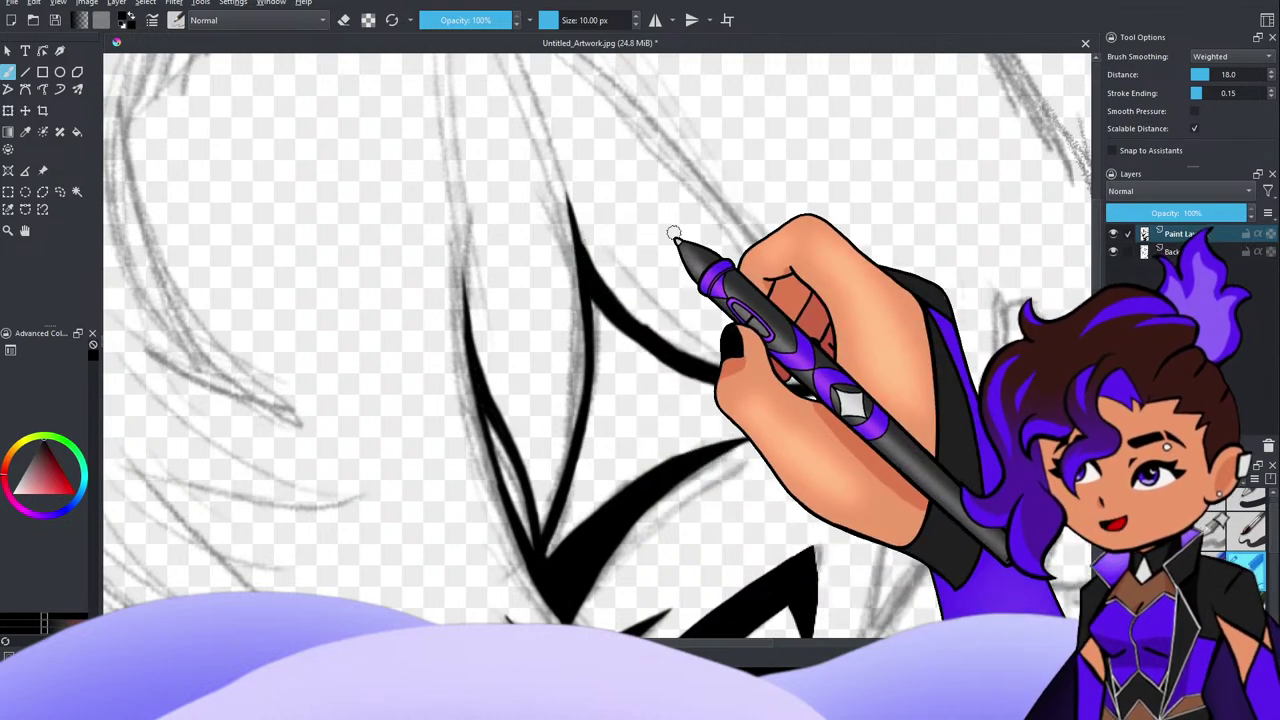
# Step: Erase along the curved branch's upper edge to smooth its join with the second hair strand
pyautogui.scroll(-3, 674, 233)
pyautogui.scroll(4, 686, 230)
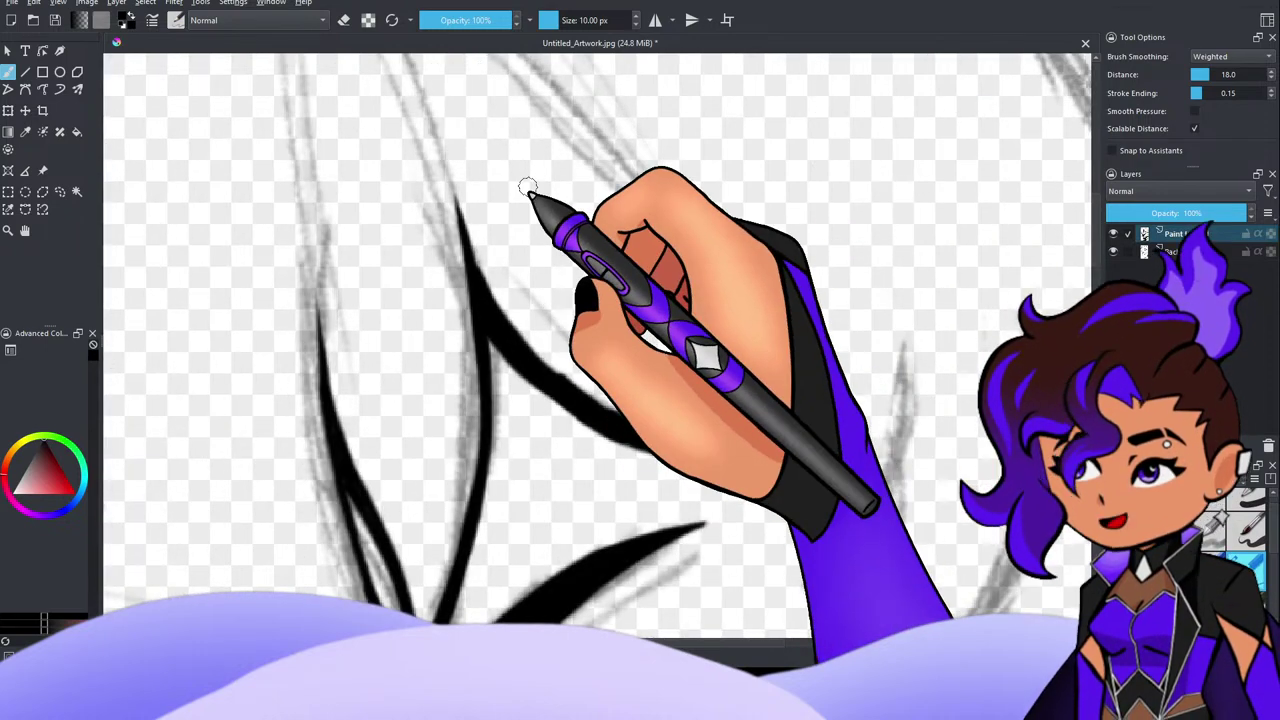
pyautogui.press('e')
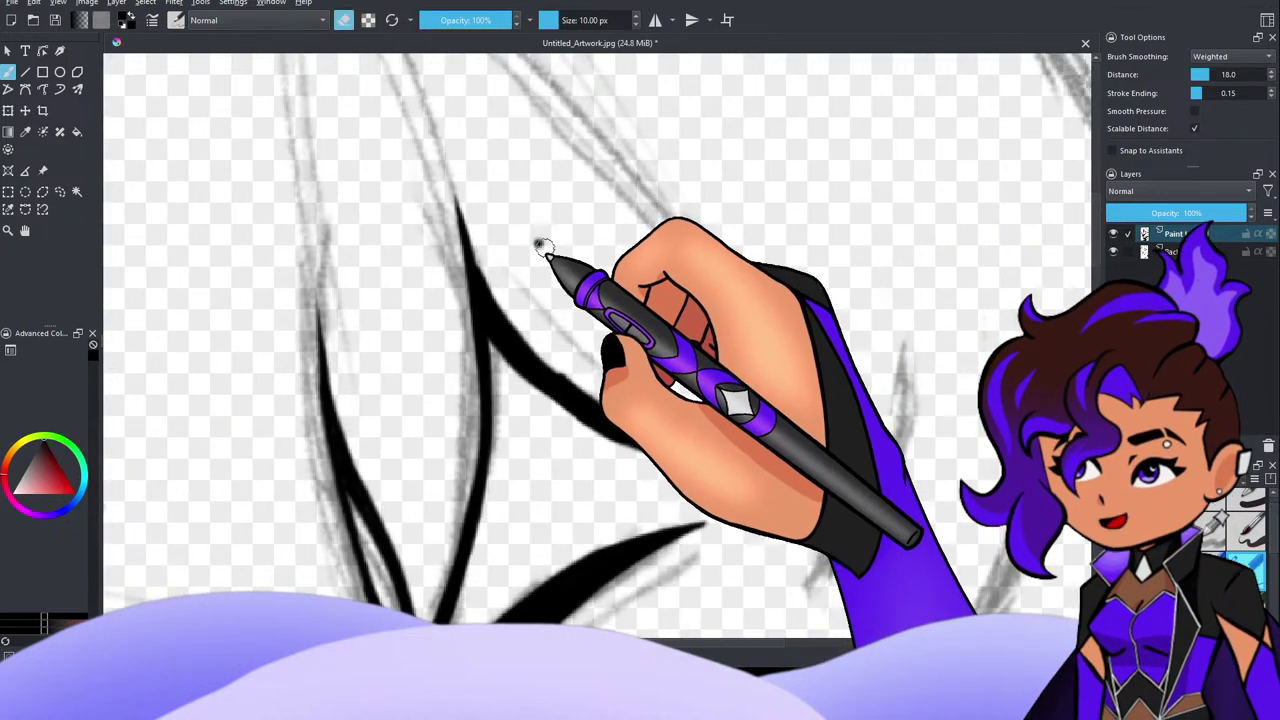
pyautogui.moveTo(466, 234)
pyautogui.mouseDown()
pyautogui.moveTo(491, 291)
pyautogui.moveTo(520, 293)
pyautogui.moveTo(528, 318)
pyautogui.moveTo(481, 257)
pyautogui.moveTo(519, 323)
pyautogui.mouseUp()
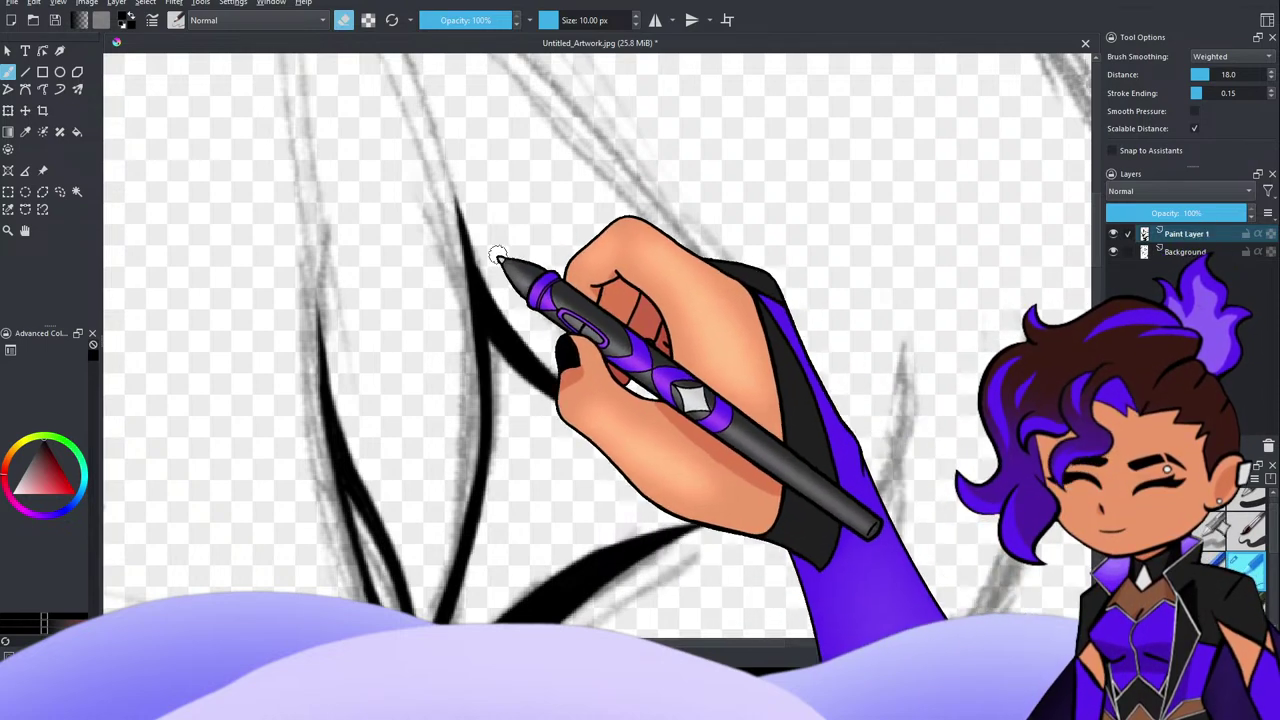
# Step: Examine the curved branch and the other inked strands close up and against the whole sketch to judge their shape
pyautogui.scroll(-5, 590, 205)
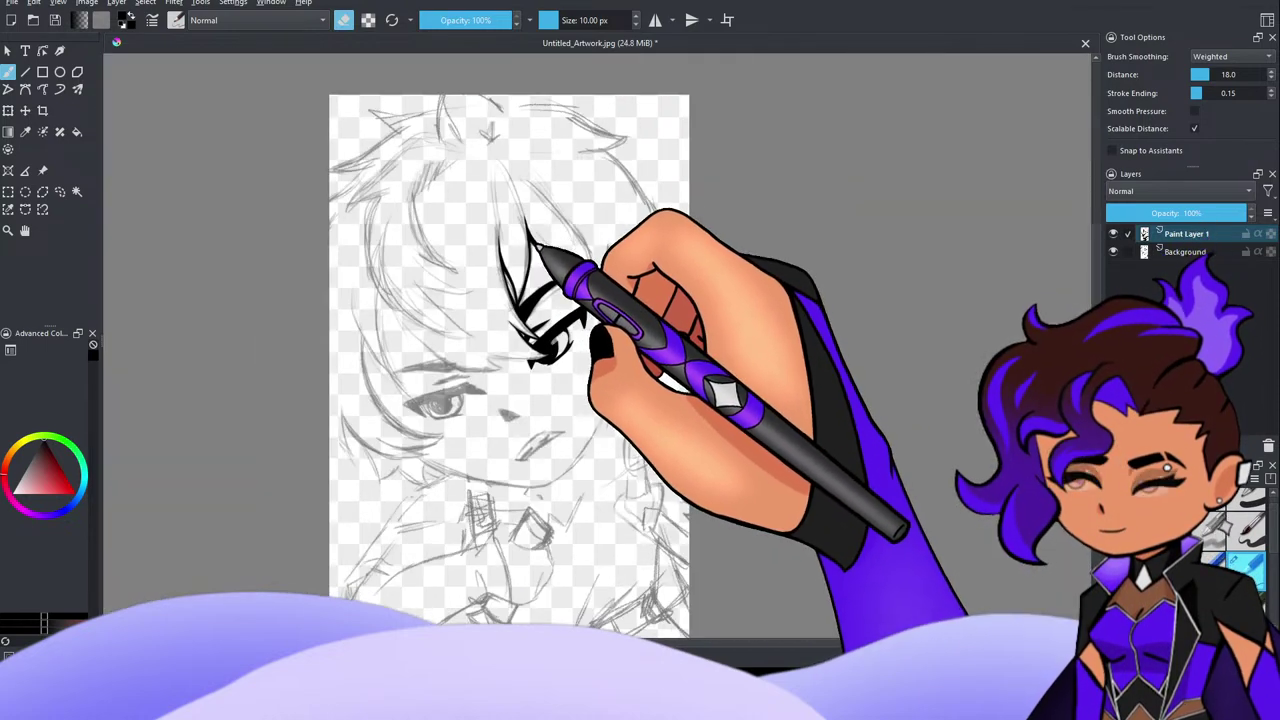
pyautogui.scroll(-1, 586, 273)
pyautogui.scroll(3, 583, 265)
pyautogui.scroll(-3, 610, 205)
pyautogui.scroll(4, 622, 183)
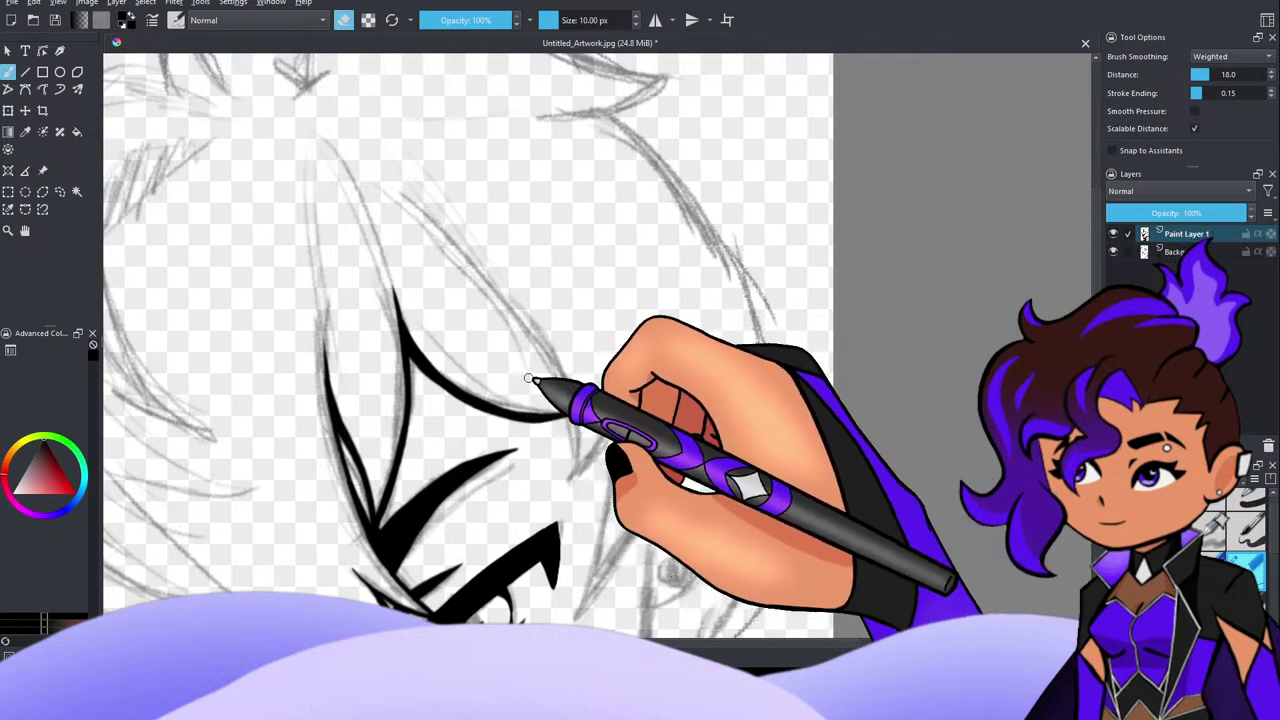
pyautogui.scroll(-2, 614, 372)
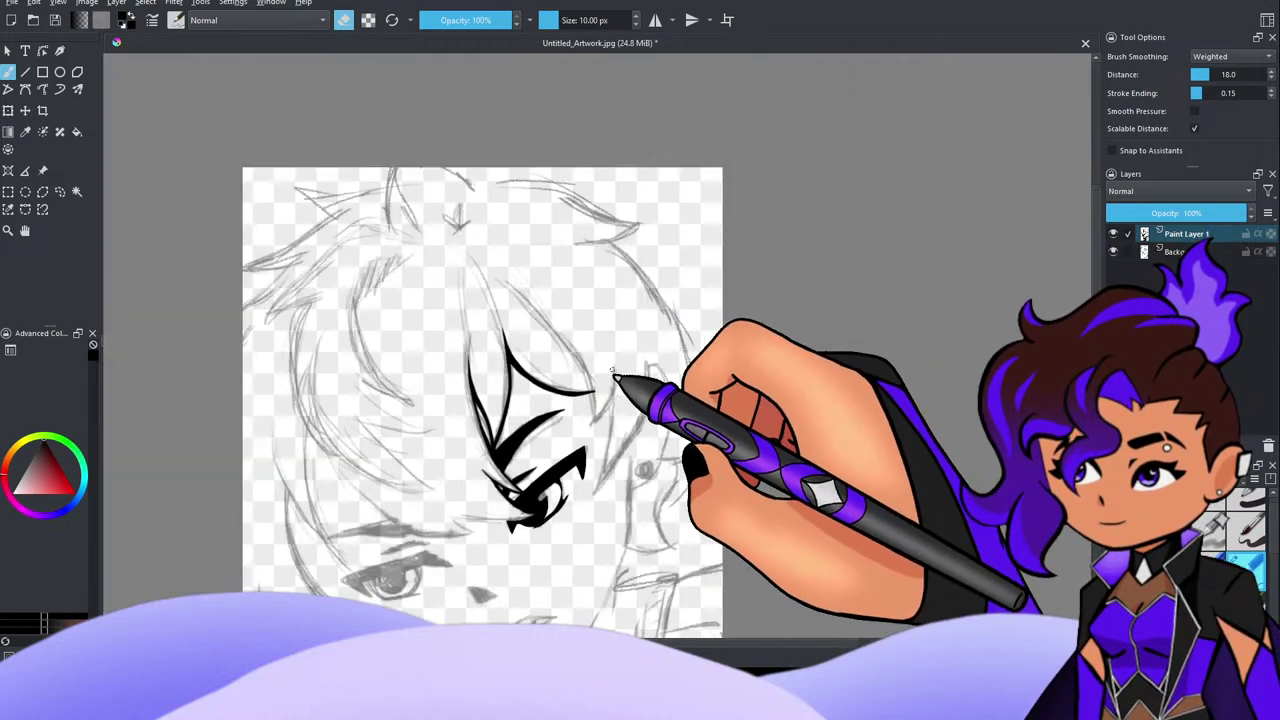
pyautogui.scroll(2, 596, 426)
pyautogui.scroll(-2, 606, 383)
pyautogui.scroll(2, 610, 355)
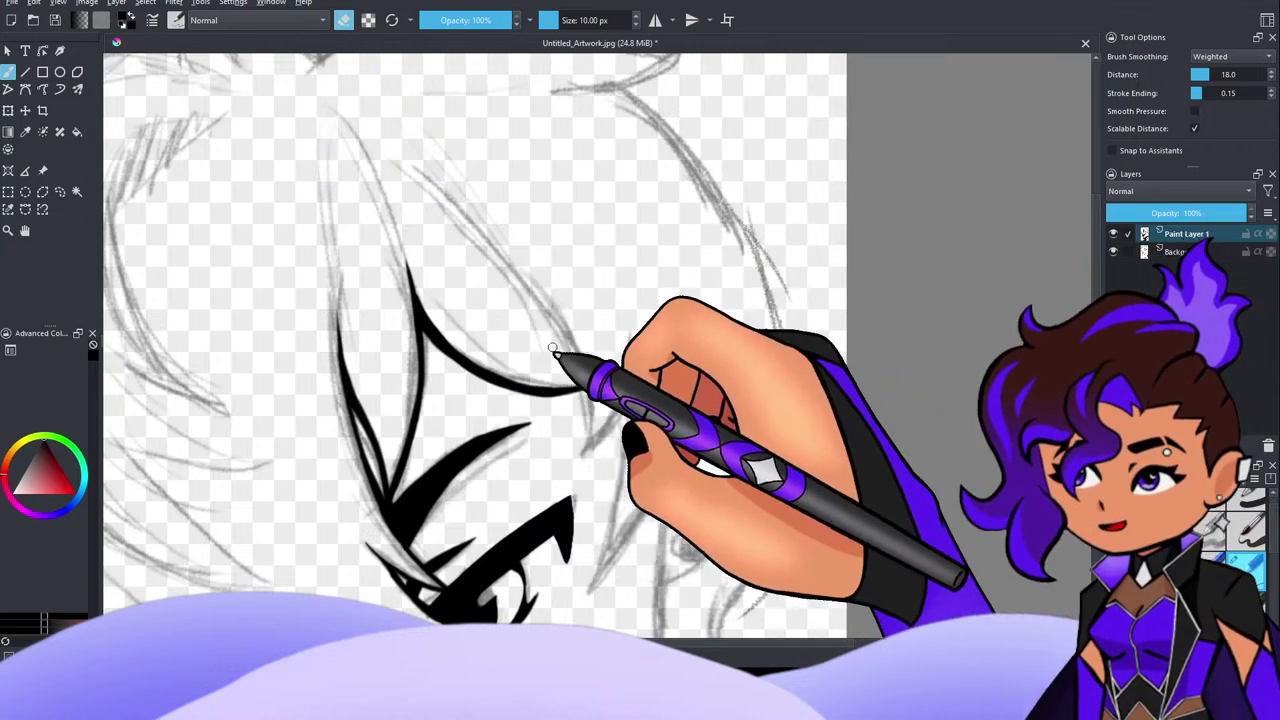
pyautogui.scroll(-5, 553, 350)
pyautogui.scroll(5, 508, 366)
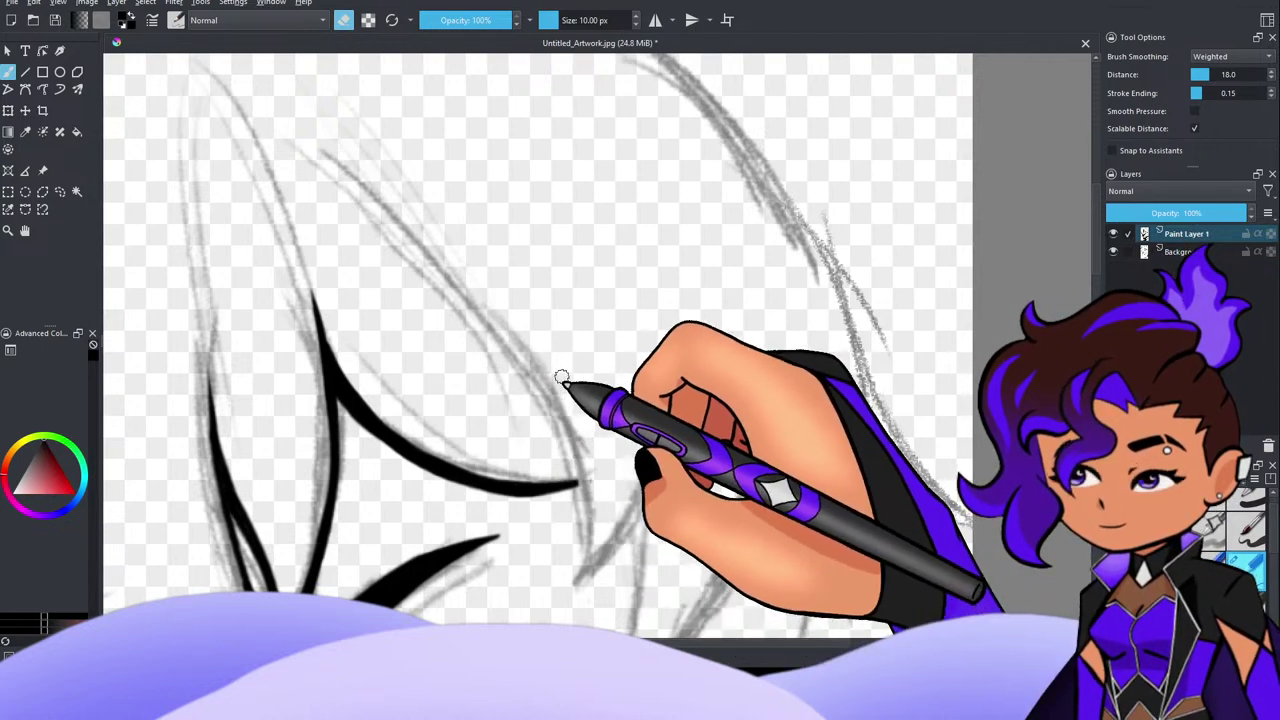
pyautogui.press('e')
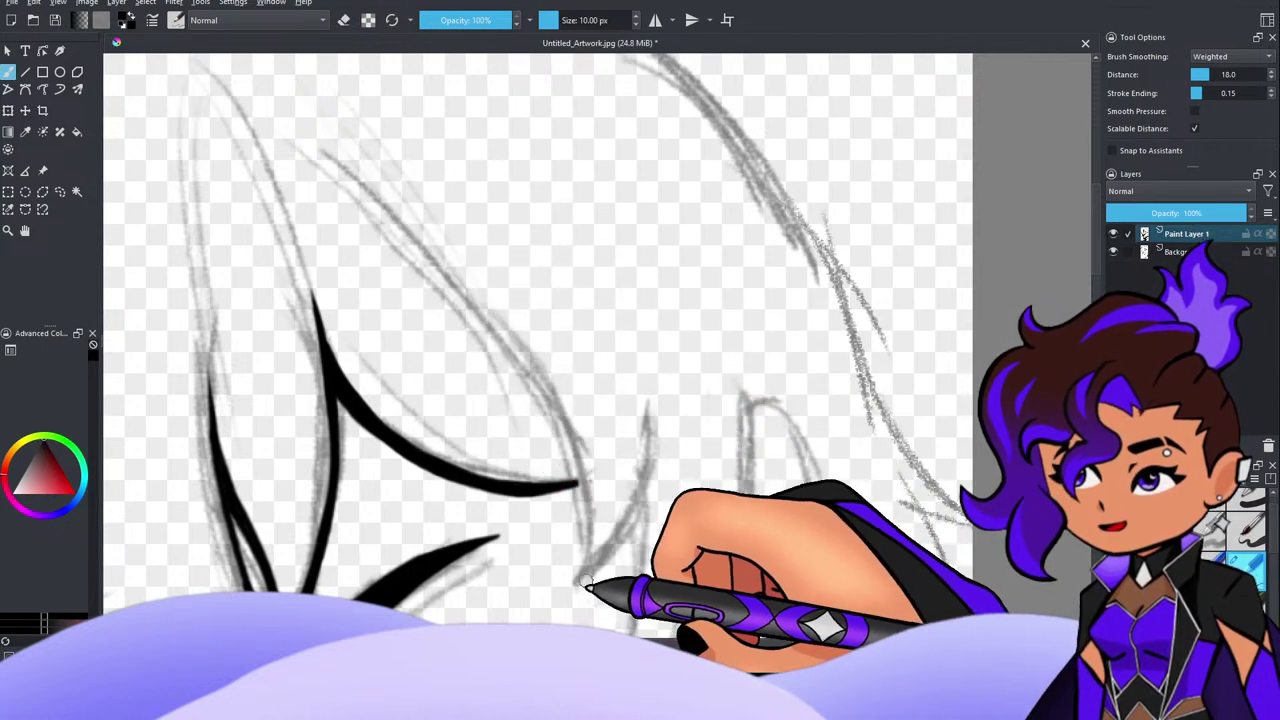
pyautogui.moveTo(584, 576)
pyautogui.mouseDown()
pyautogui.moveTo(586, 491)
pyautogui.moveTo(373, 228)
pyautogui.mouseUp()
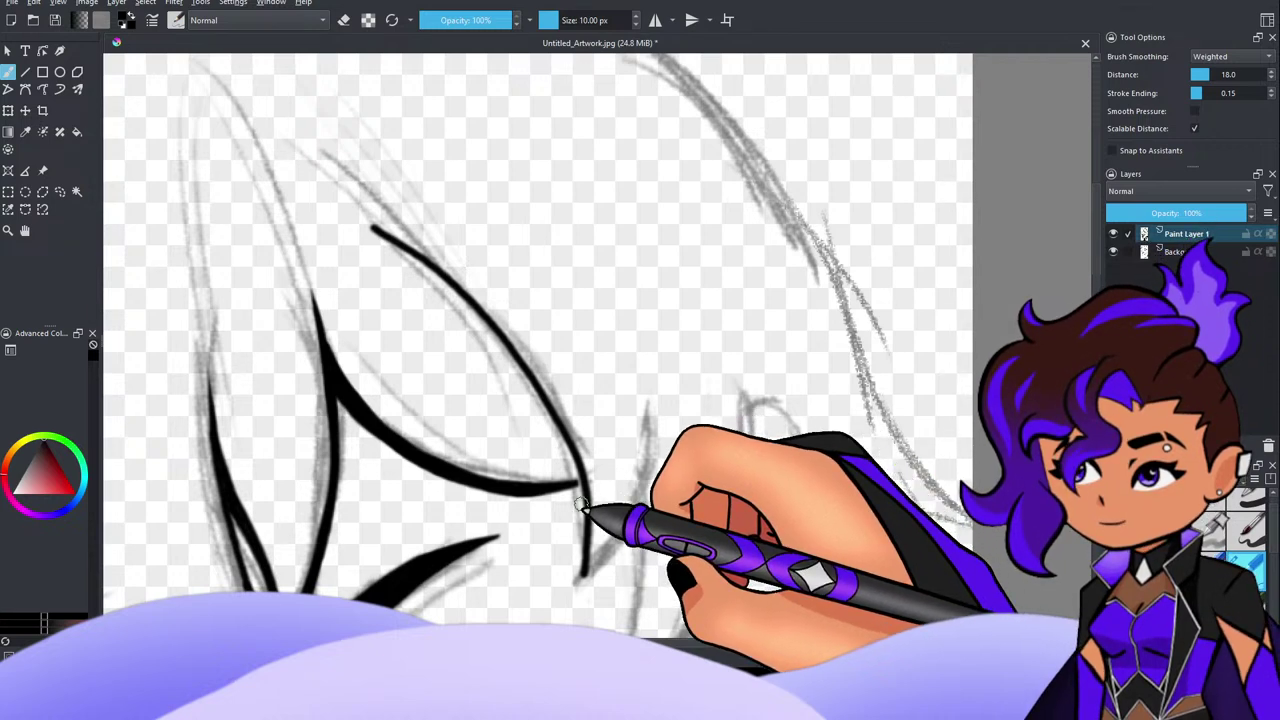
pyautogui.hotkey('ctrl', 'z')
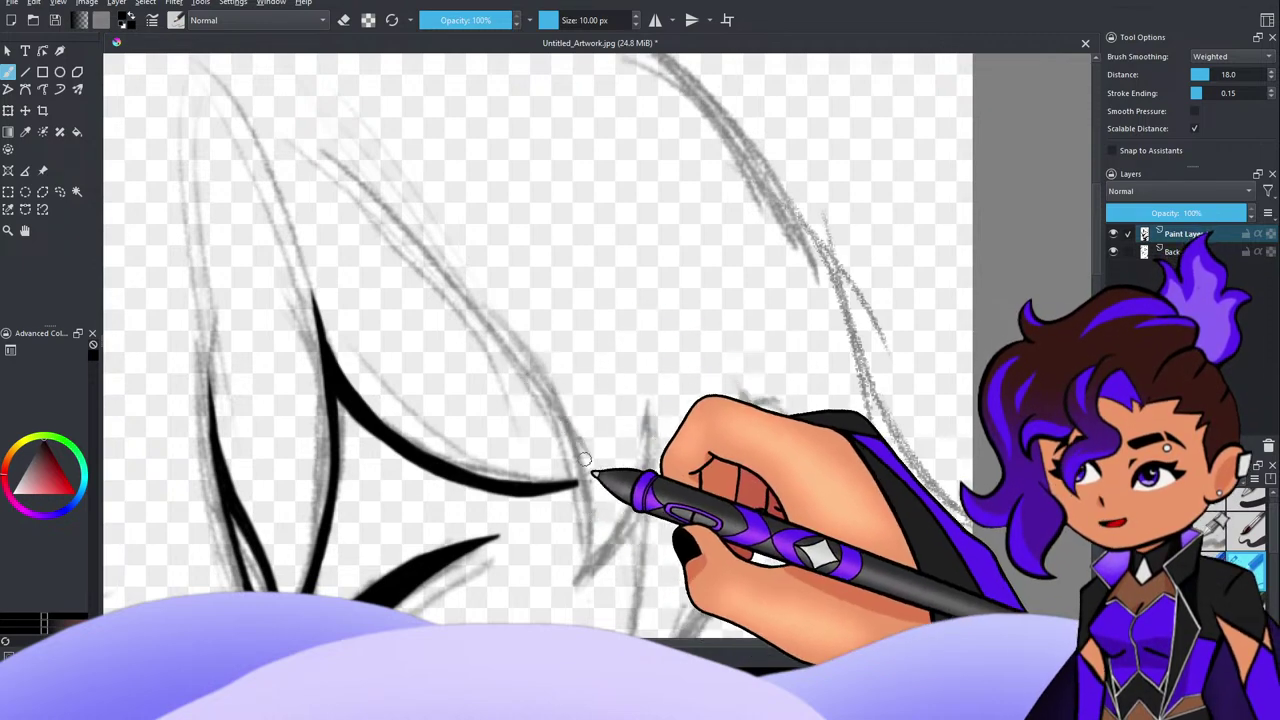
pyautogui.moveTo(318, 295); pyautogui.dragTo(578, 485)
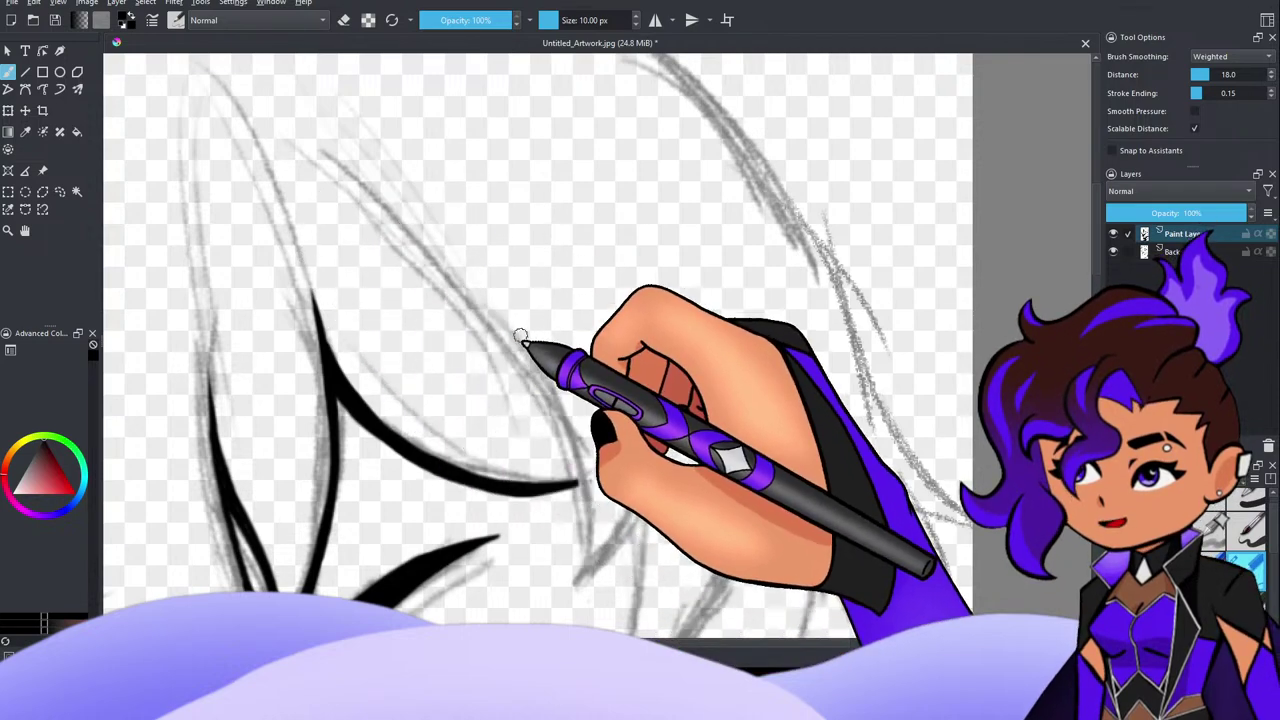
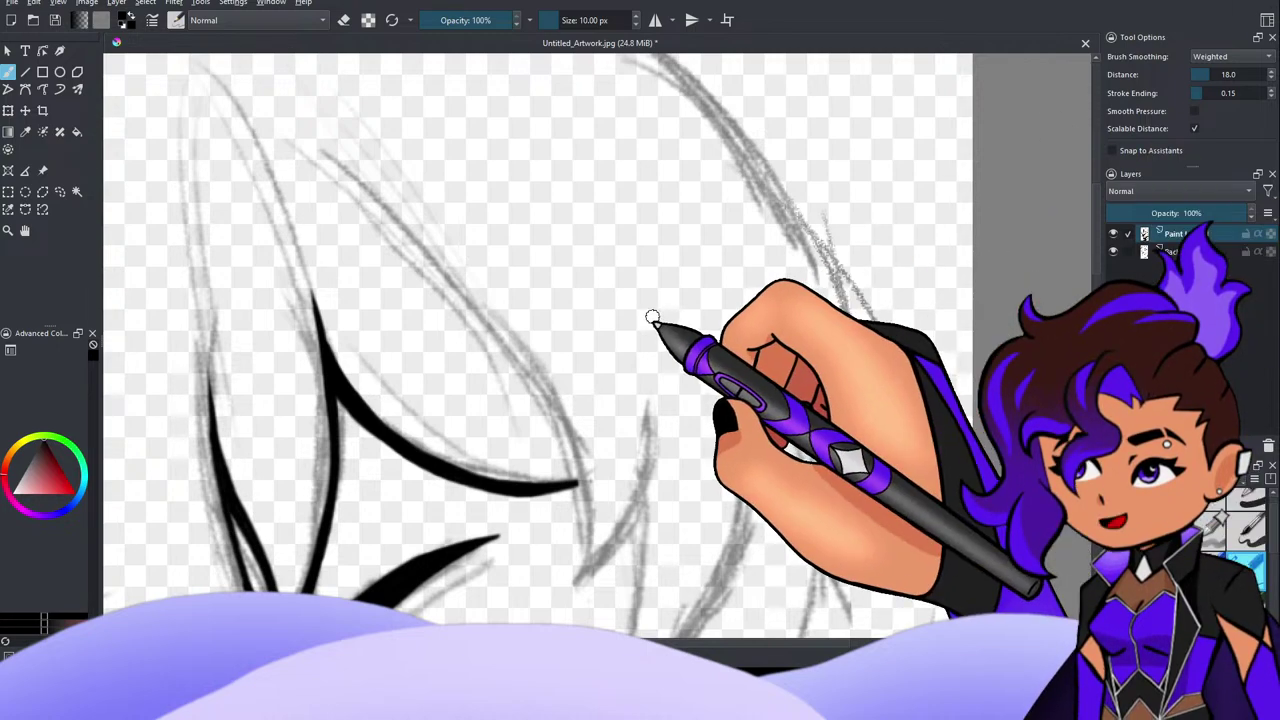
# Step: Ink the lower part of the lock's outer line with thick strokes, passing the curved branch's tip toward the sketched point
pyautogui.scroll(-3, 651, 314)
pyautogui.scroll(2, 634, 349)
pyautogui.scroll(-2, 629, 369)
pyautogui.scroll(3, 627, 369)
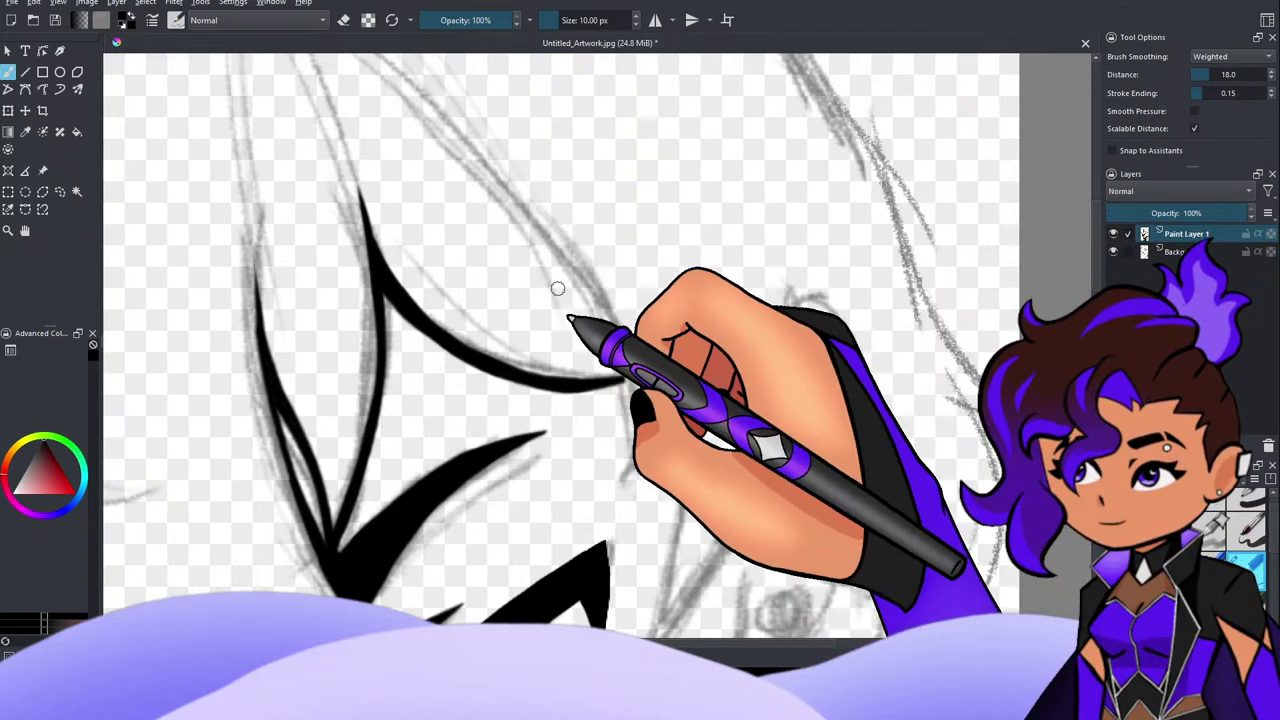
pyautogui.moveTo(503, 186)
pyautogui.mouseDown()
pyautogui.moveTo(602, 327)
pyautogui.moveTo(628, 413)
pyautogui.mouseUp()
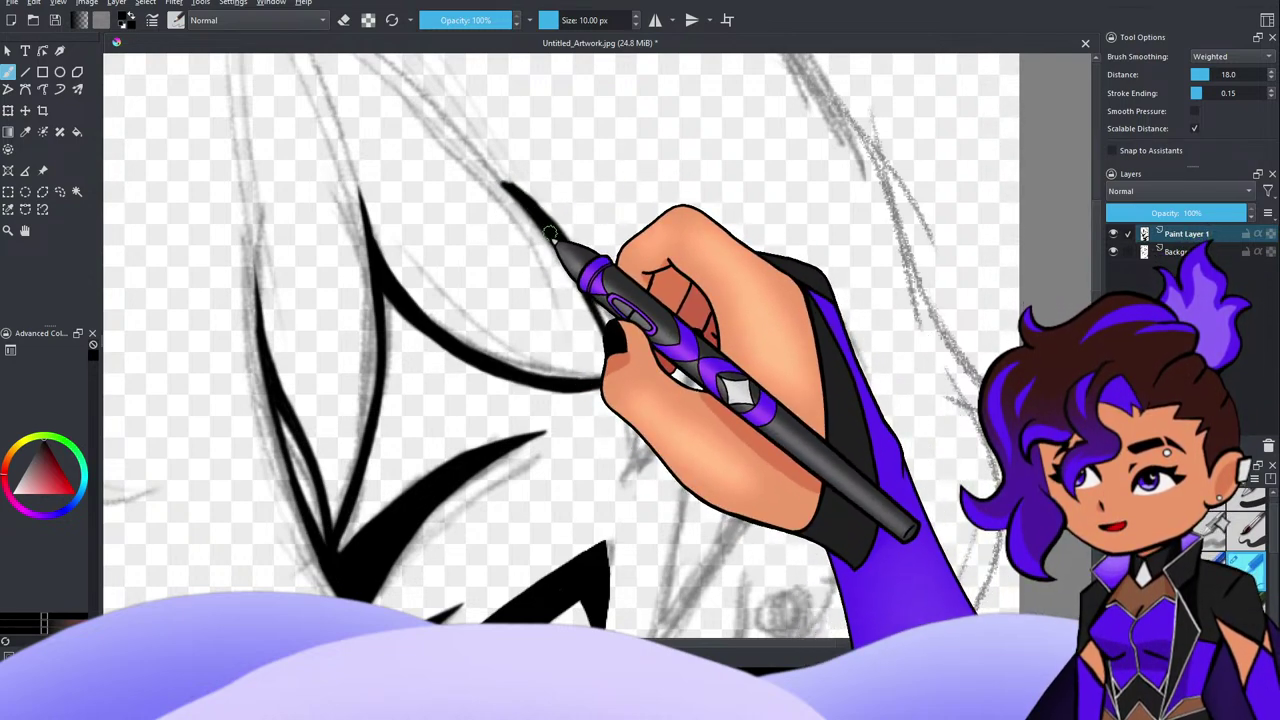
pyautogui.moveTo(612, 350); pyautogui.dragTo(637, 436)
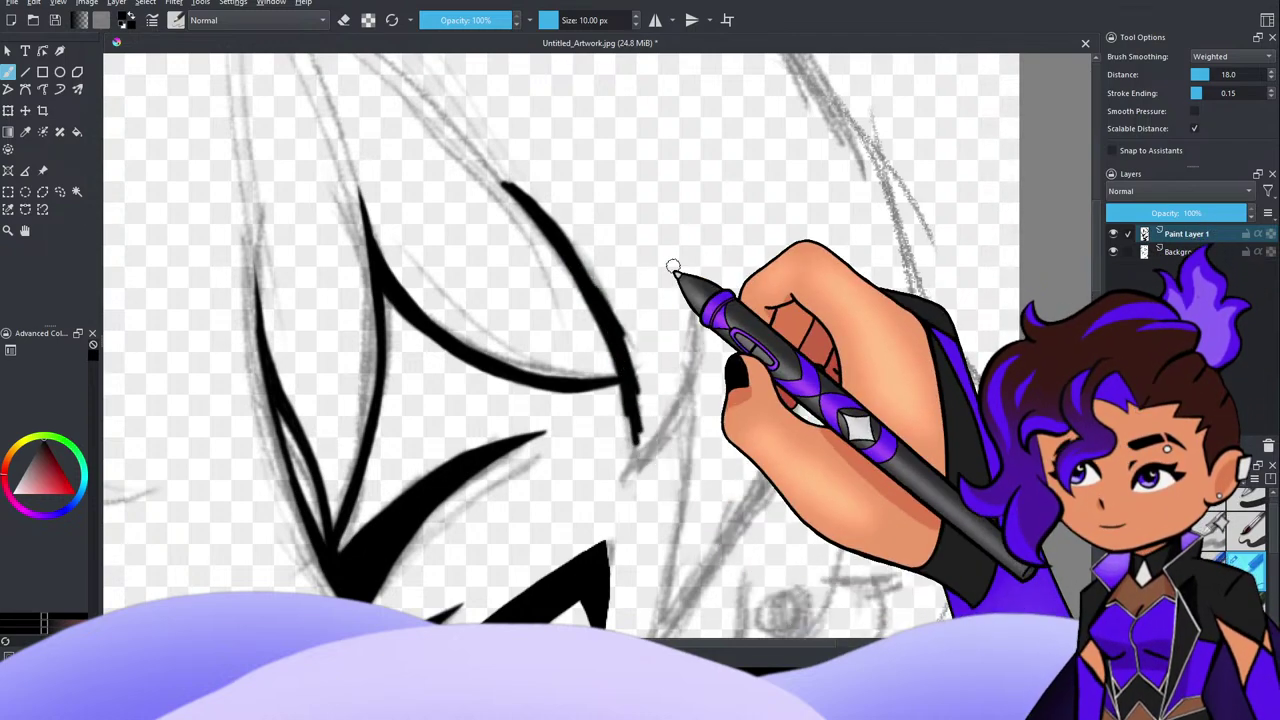
# Step: Undo the last strokes that thickened the long curved hair strand line above the eye
pyautogui.hotkey('ctrl', 'z')
pyautogui.hotkey('ctrl', 'z')
pyautogui.hotkey('ctrl', 'z')
pyautogui.hotkey('ctrl', 'z')
pyautogui.hotkey('ctrl', 'z')
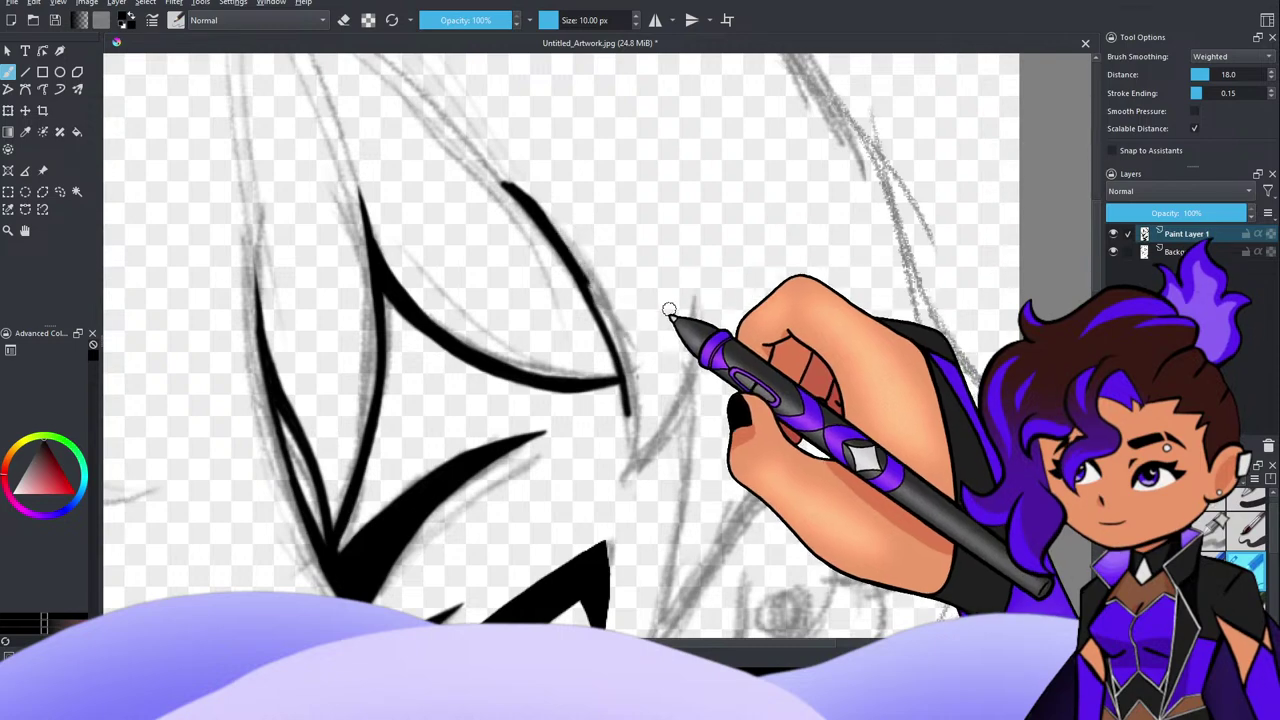
pyautogui.hotkey('ctrl', 'z')
pyautogui.hotkey('ctrl', 'z')
pyautogui.hotkey('ctrl', 'z')
# Step: Re-ink the long curved hair strand line along the sketch, thickening it and extending it down to the strand's tip
pyautogui.hotkey('ctrl', '+')
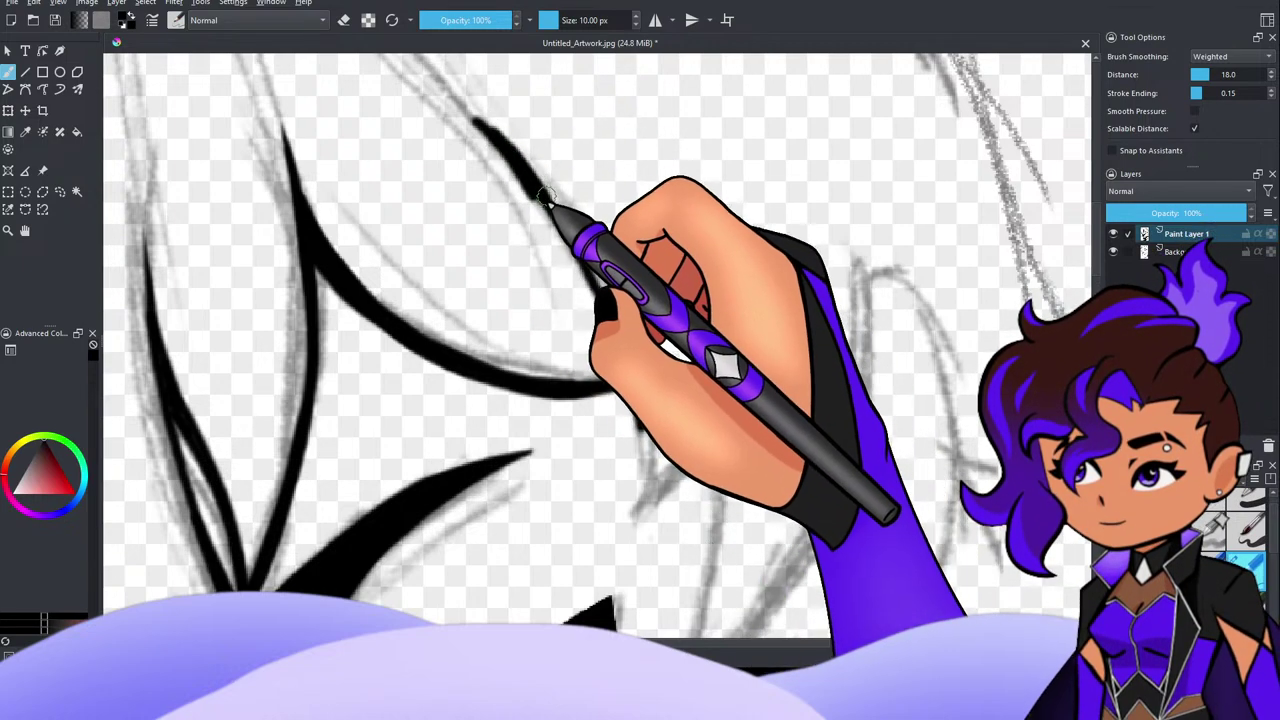
pyautogui.moveTo(519, 167)
pyautogui.mouseDown()
pyautogui.moveTo(566, 246)
pyautogui.moveTo(605, 276)
pyautogui.mouseUp()
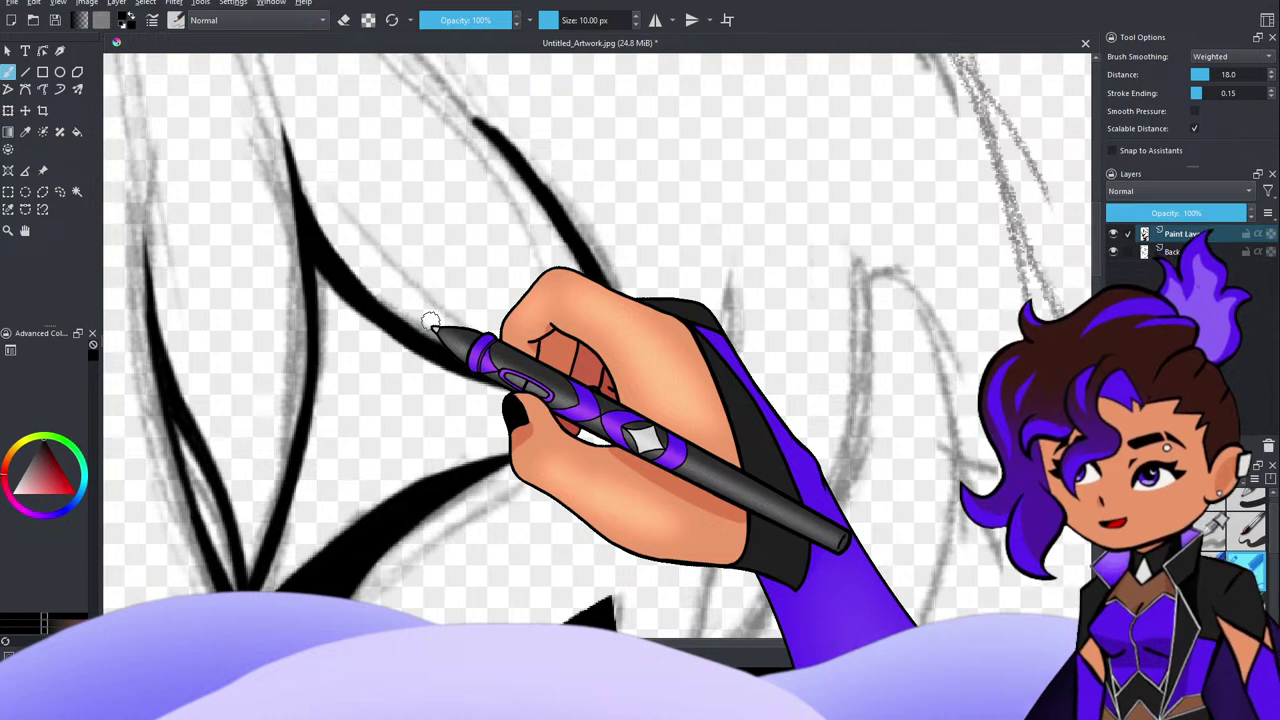
pyautogui.moveTo(430, 322); pyautogui.dragTo(630, 390)
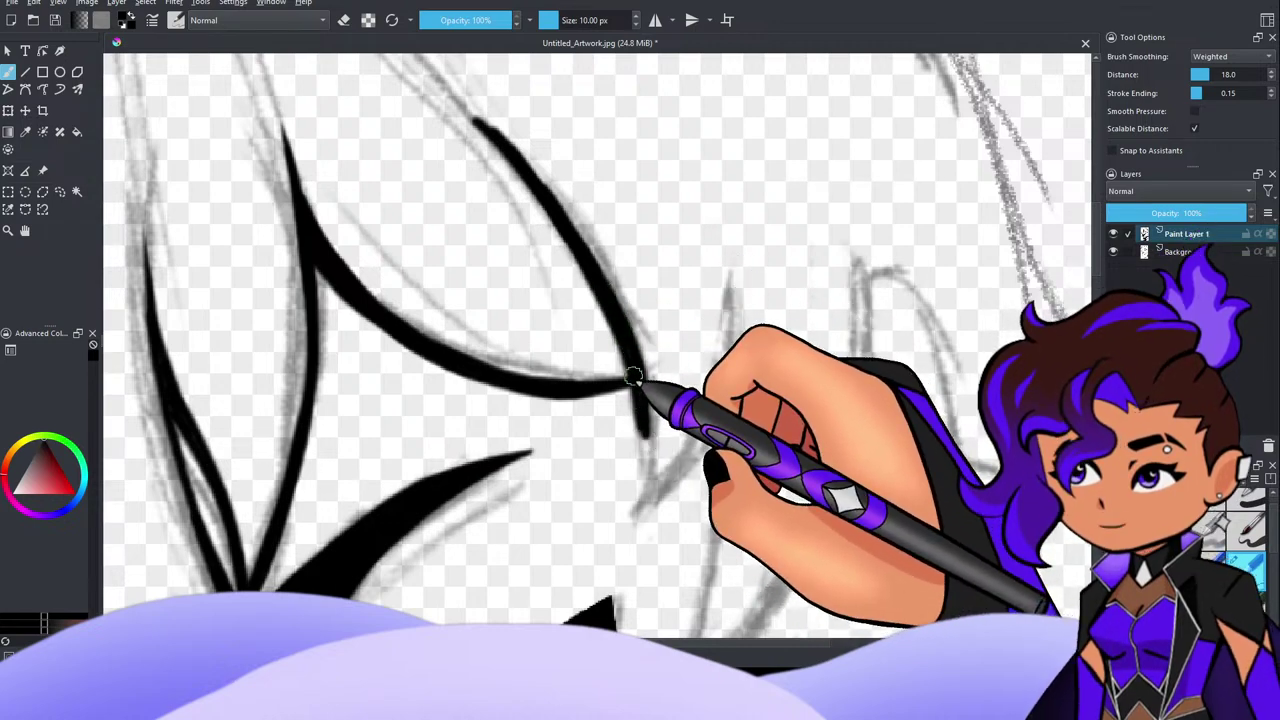
pyautogui.moveTo(640, 418); pyautogui.dragTo(642, 497)
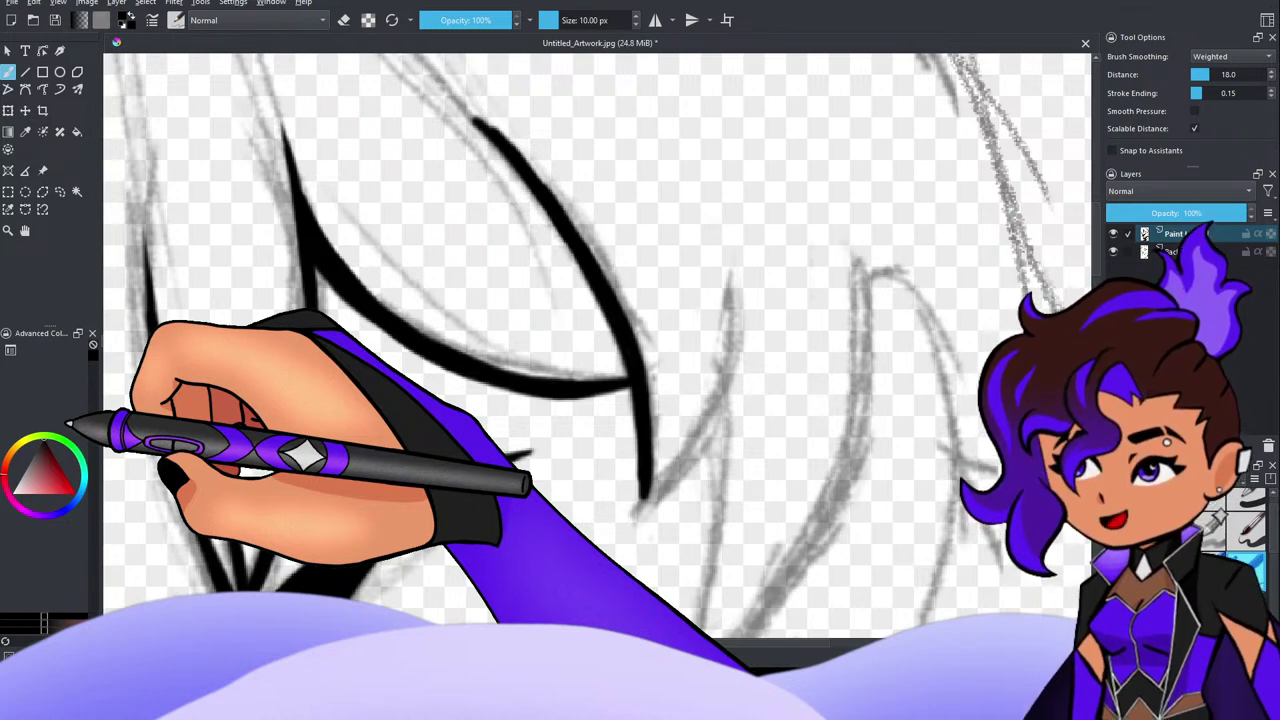
# Step: Ink the upward curve from the strand's tip to form a pointed V, and taper the curve's upper end with the eraser
pyautogui.moveTo(645, 490)
pyautogui.mouseDown()
pyautogui.moveTo(728, 362)
pyautogui.moveTo(732, 282)
pyautogui.mouseUp()
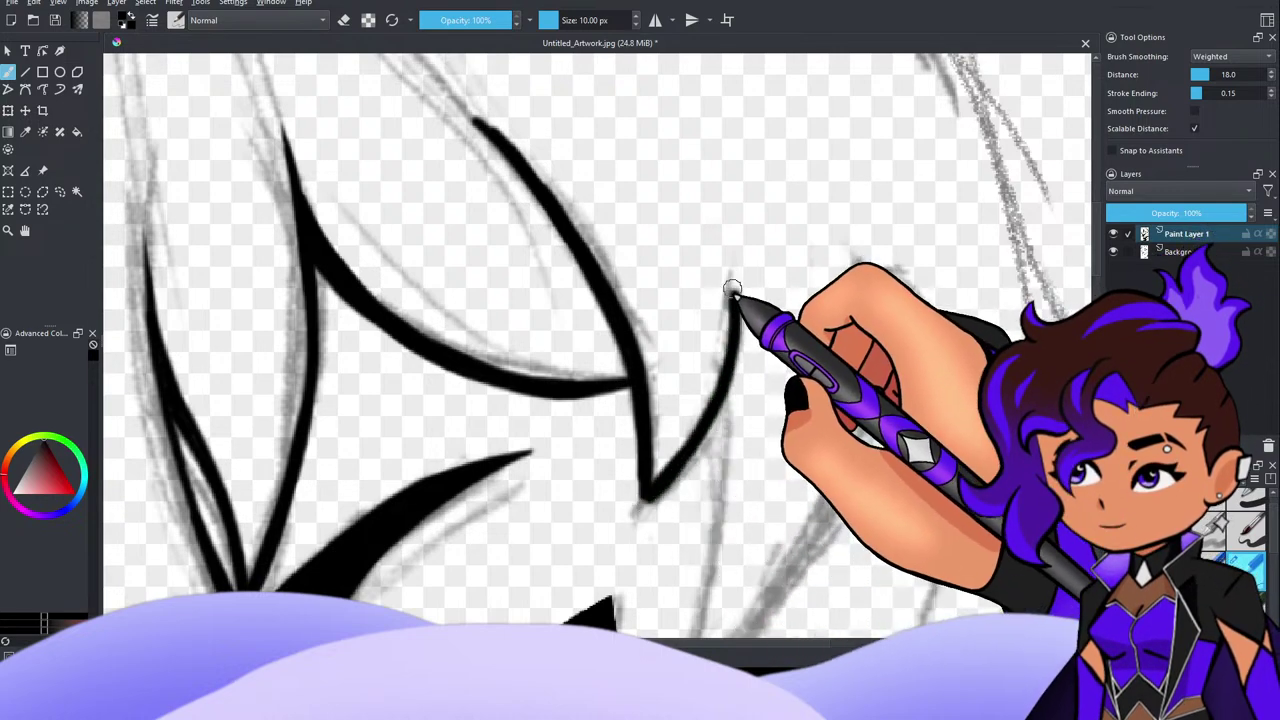
pyautogui.moveTo(660, 482); pyautogui.dragTo(631, 518)
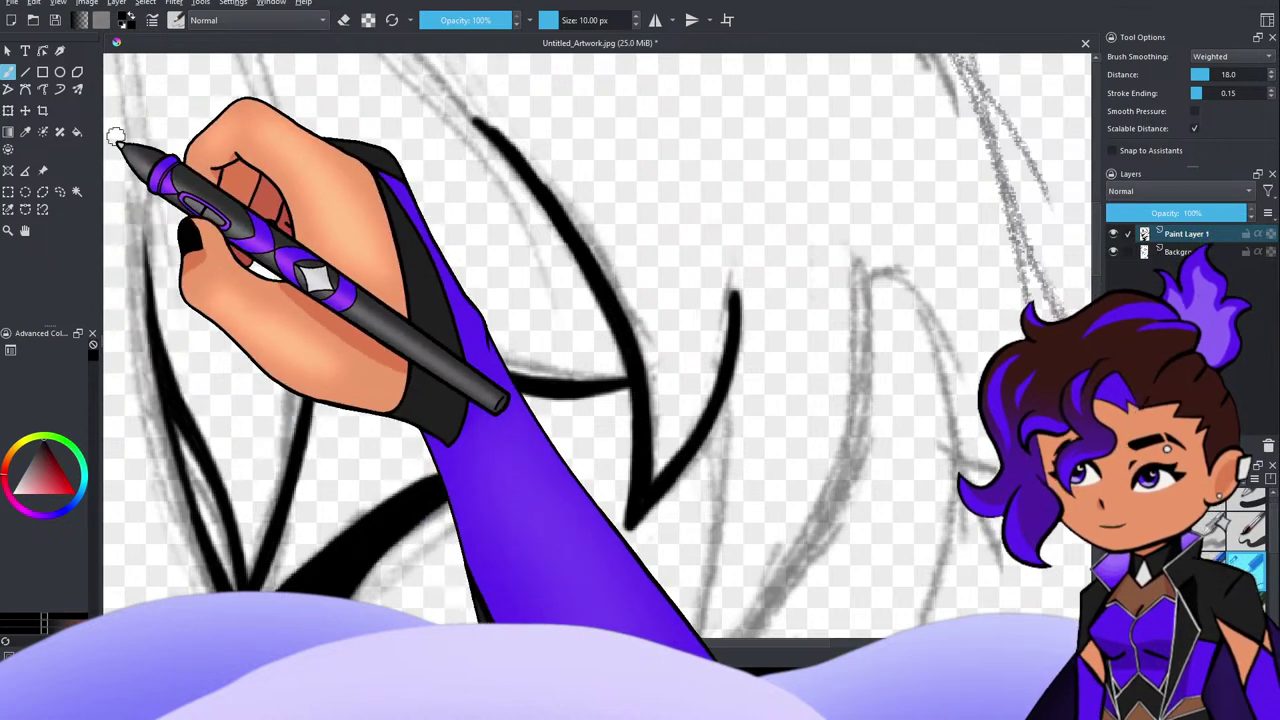
pyautogui.click(343, 20)
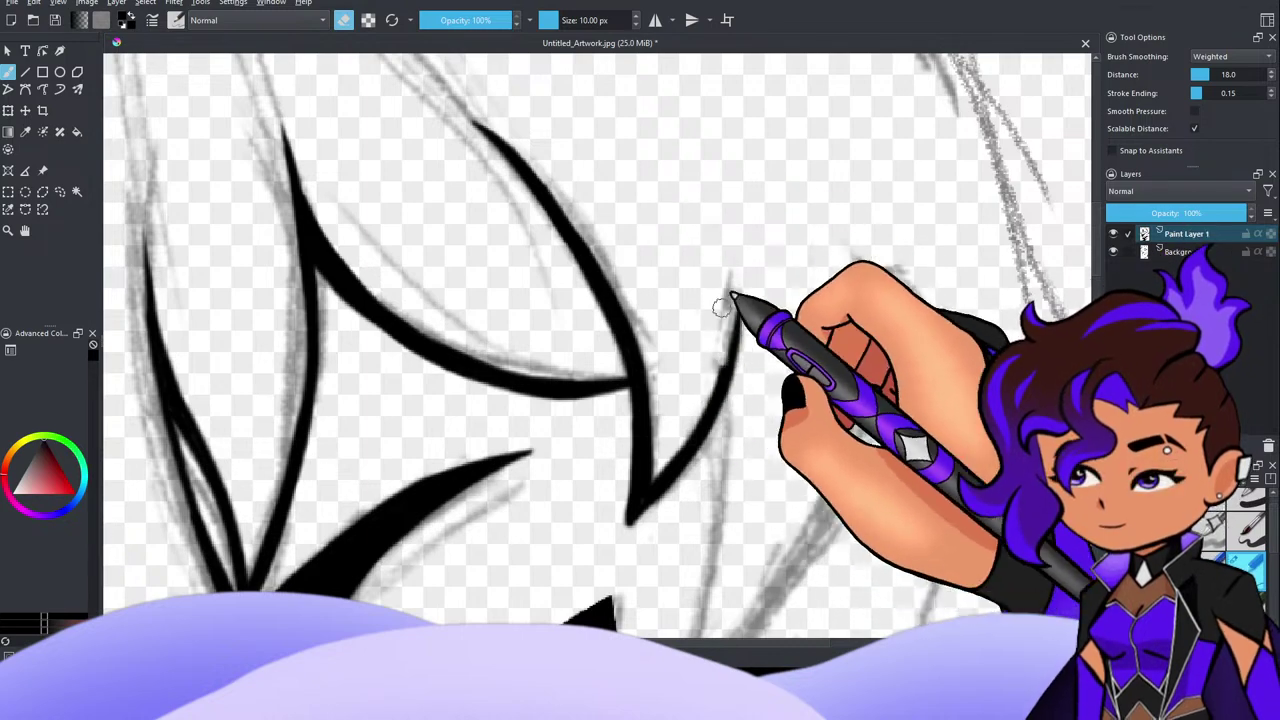
pyautogui.moveTo(721, 308); pyautogui.dragTo(687, 428)
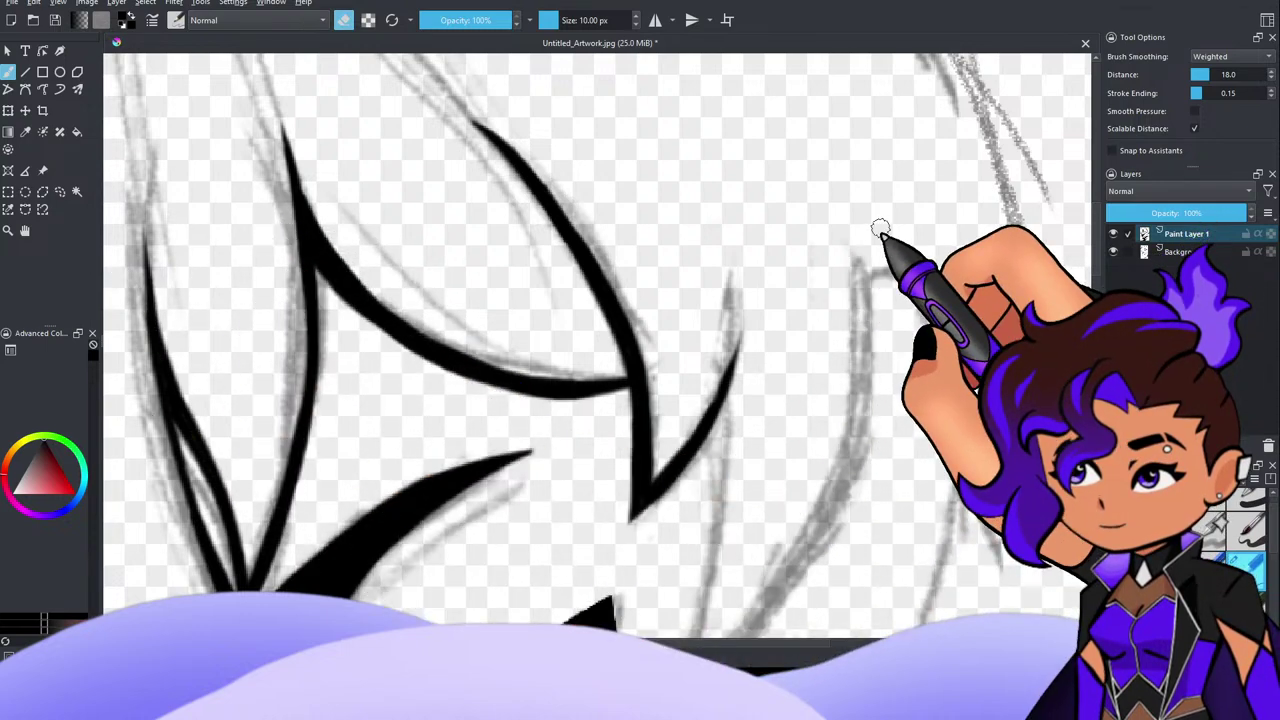
# Step: Ink the inner edge of the next hair strand from the V's upper end down to the sketched point, thickening the line
pyautogui.scroll(-3, 785, 215)
pyautogui.scroll(1, 816, 300)
pyautogui.scroll(1, 817, 311)
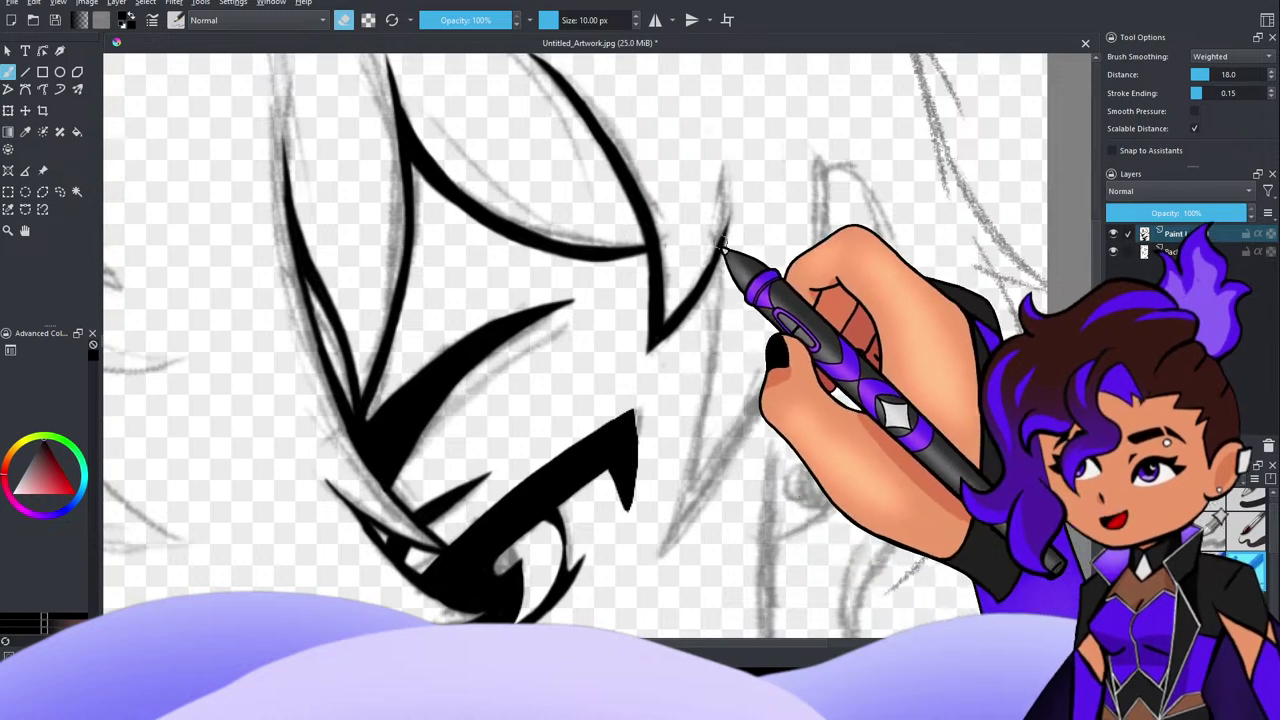
pyautogui.press('e')
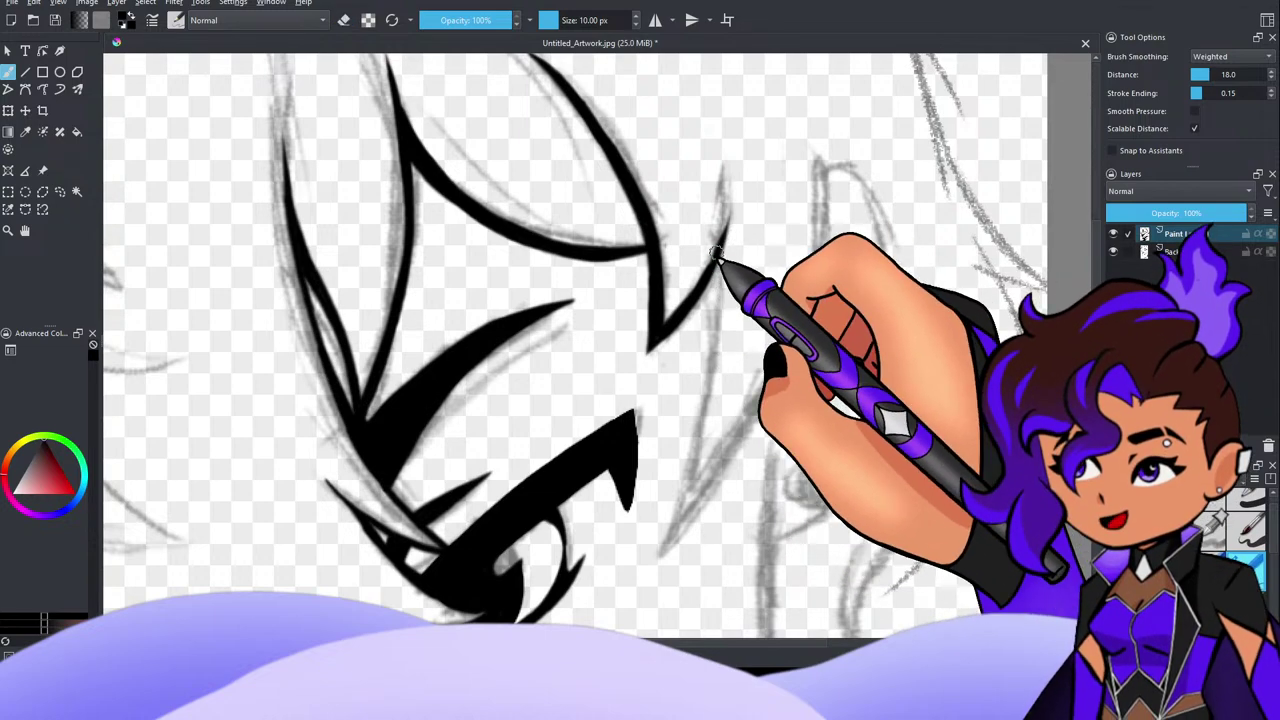
pyautogui.moveTo(718, 258); pyautogui.dragTo(714, 326)
pyautogui.moveTo(717, 258)
pyautogui.mouseDown()
pyautogui.moveTo(704, 420)
pyautogui.moveTo(713, 268)
pyautogui.moveTo(703, 424)
pyautogui.moveTo(713, 302)
pyautogui.moveTo(690, 468)
pyautogui.moveTo(704, 370)
pyautogui.moveTo(709, 384)
pyautogui.moveTo(672, 528)
pyautogui.mouseUp()
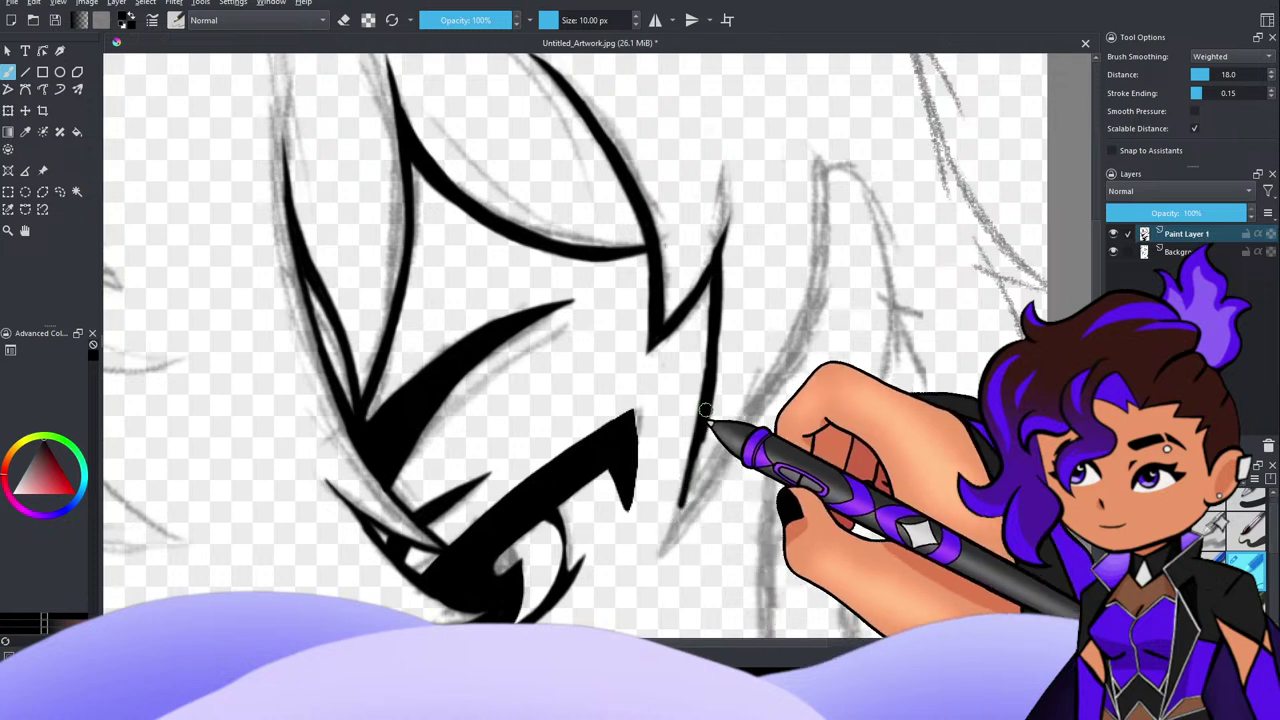
pyautogui.moveTo(706, 420); pyautogui.dragTo(674, 541)
pyautogui.moveTo(688, 484); pyautogui.dragTo(672, 540)
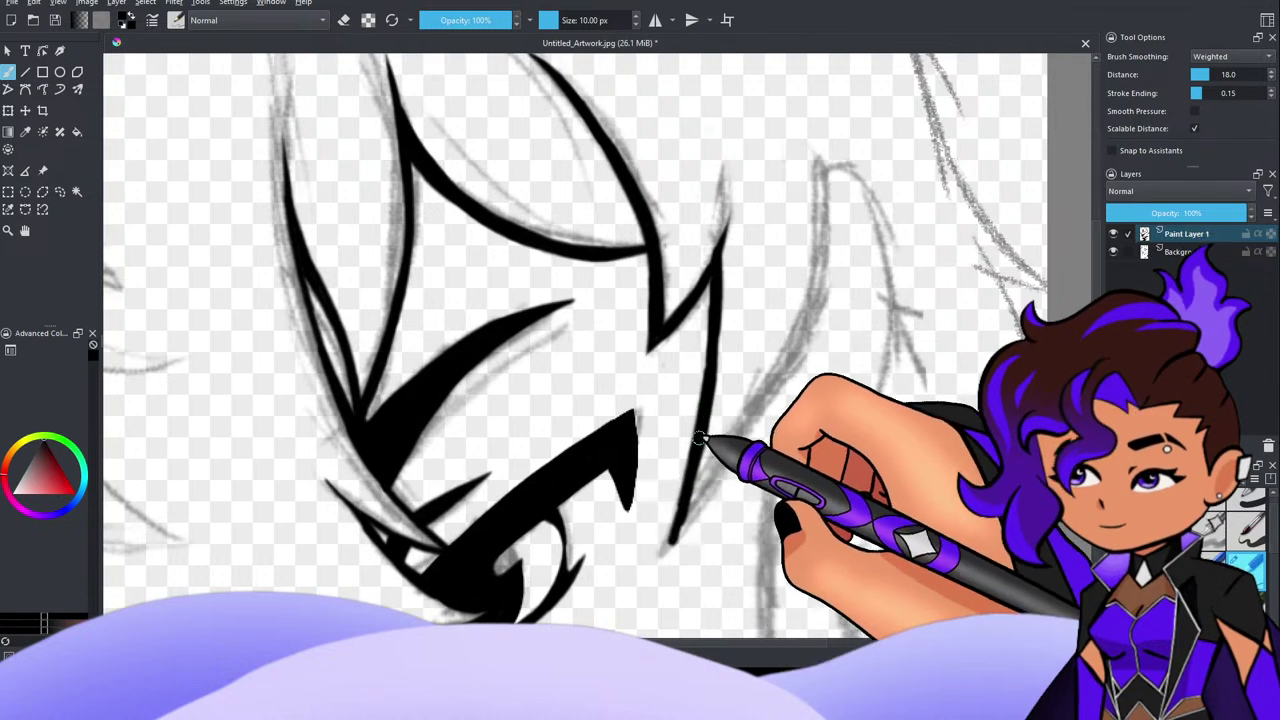
pyautogui.moveTo(716, 318); pyautogui.dragTo(678, 530)
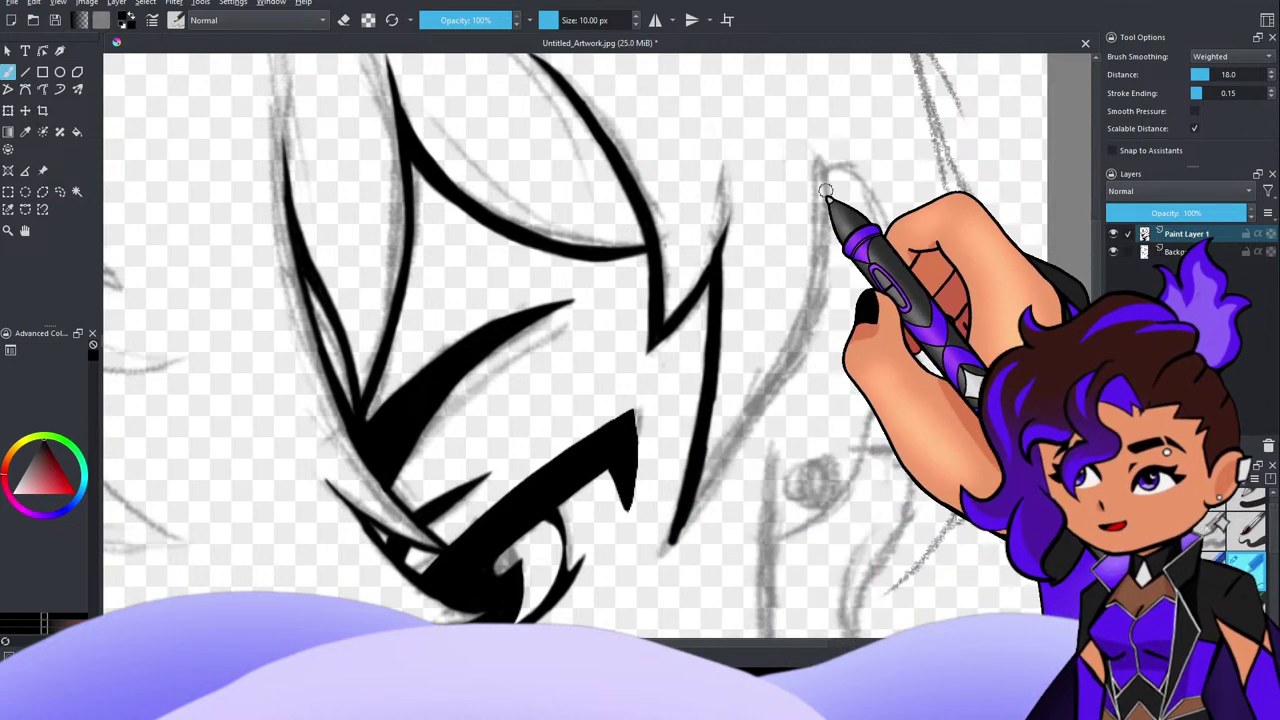
# Step: Ink the strand's outer edge as a long curve from the top of the sketched ear to the strand's tip, thickening its upper end
pyautogui.moveTo(822, 160); pyautogui.dragTo(817, 260)
pyautogui.moveTo(824, 171)
pyautogui.mouseDown()
pyautogui.moveTo(806, 303)
pyautogui.moveTo(771, 376)
pyautogui.mouseUp()
pyautogui.moveTo(743, 430); pyautogui.dragTo(688, 518)
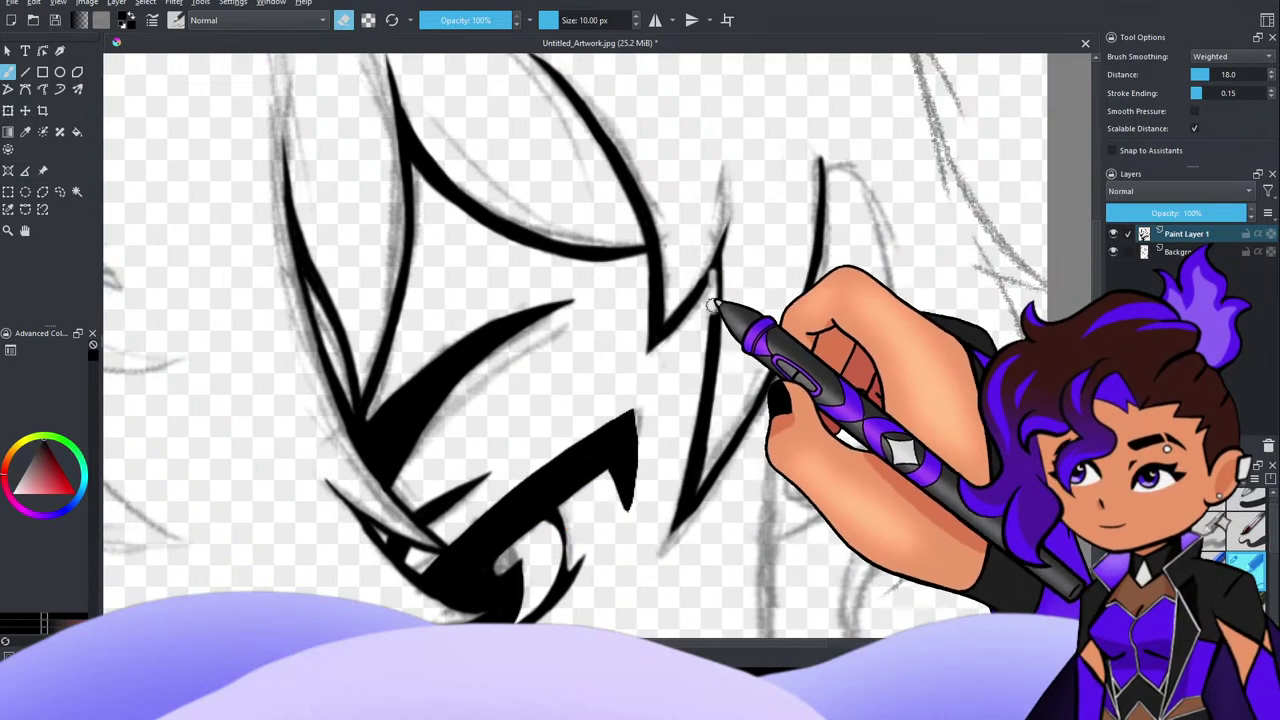
pyautogui.press('e')
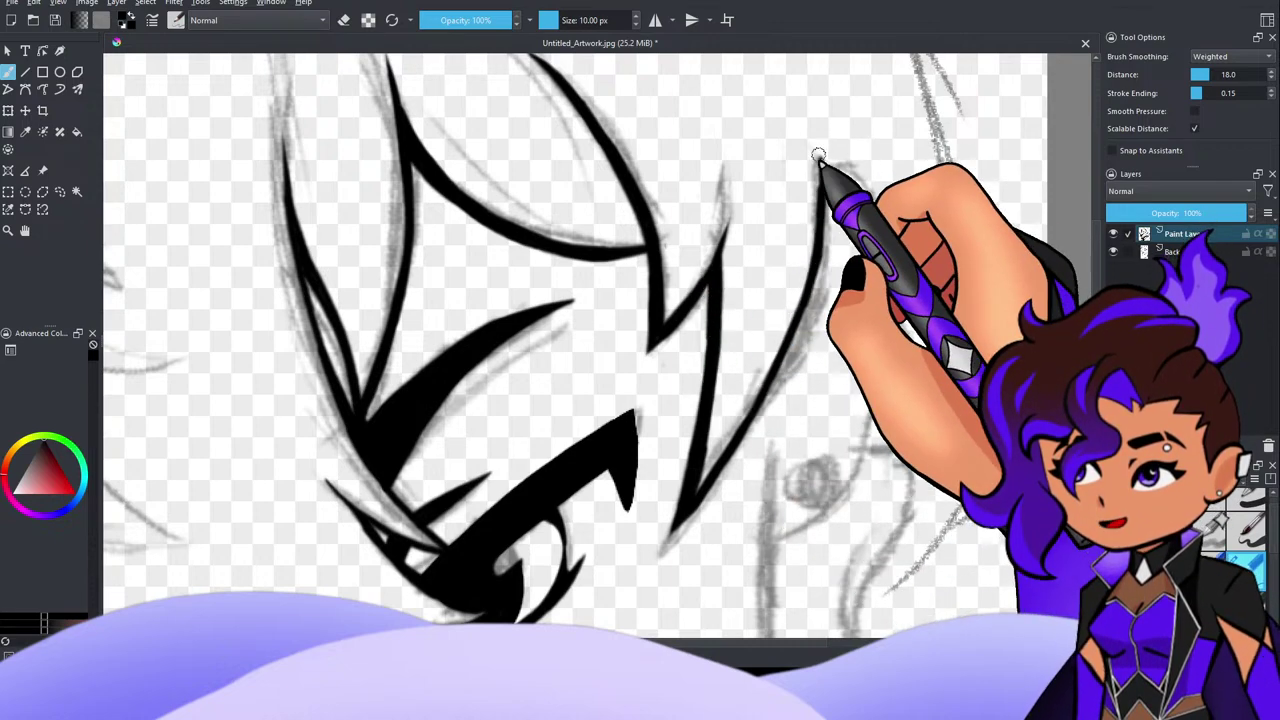
pyautogui.moveTo(818, 157); pyautogui.dragTo(821, 220)
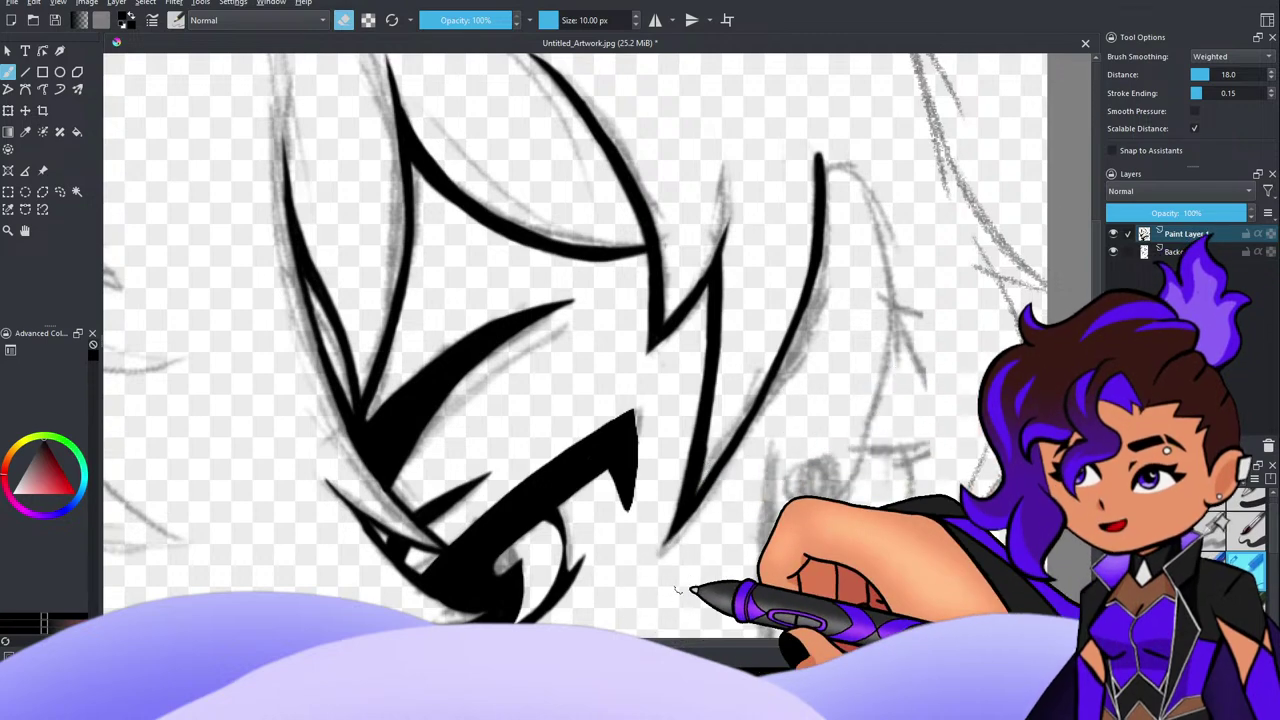
# Step: Paint the black earring dot on the sketched earlobe and ink the lobe's curved outline around it
pyautogui.scroll(-3, 610, 516)
pyautogui.scroll(-3, 694, 405)
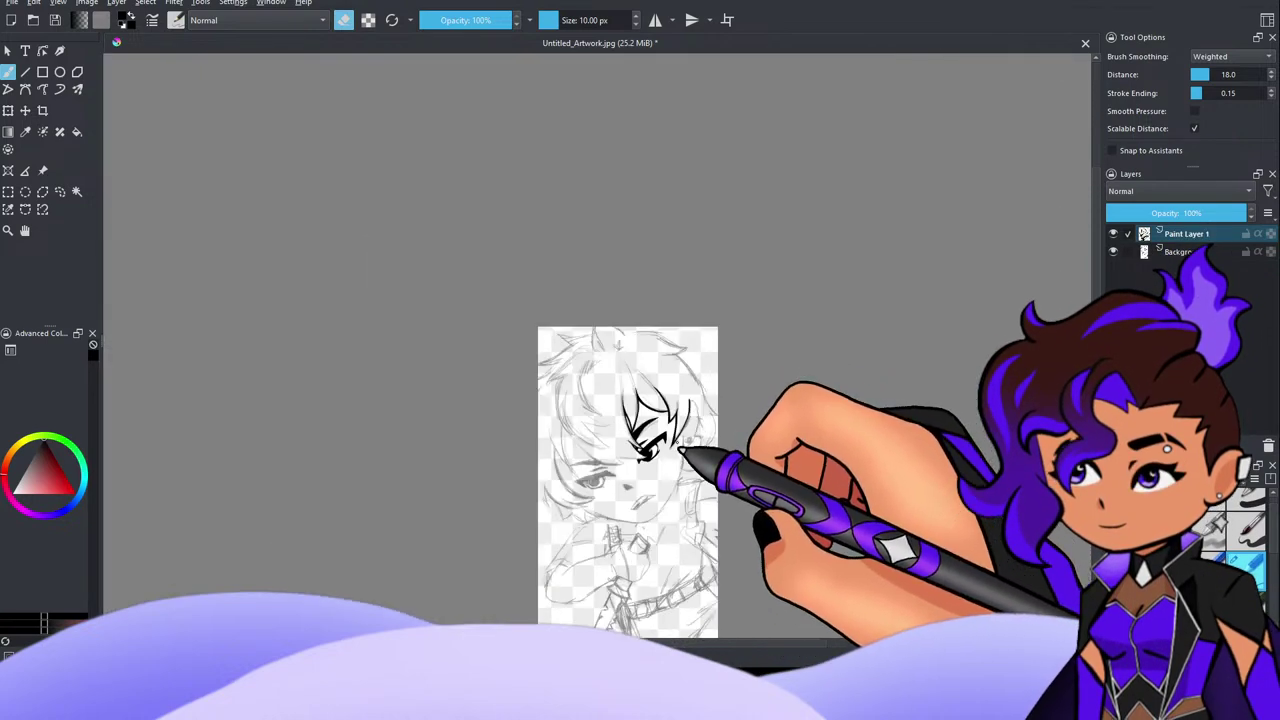
pyautogui.scroll(3, 686, 438)
pyautogui.scroll(3, 730, 418)
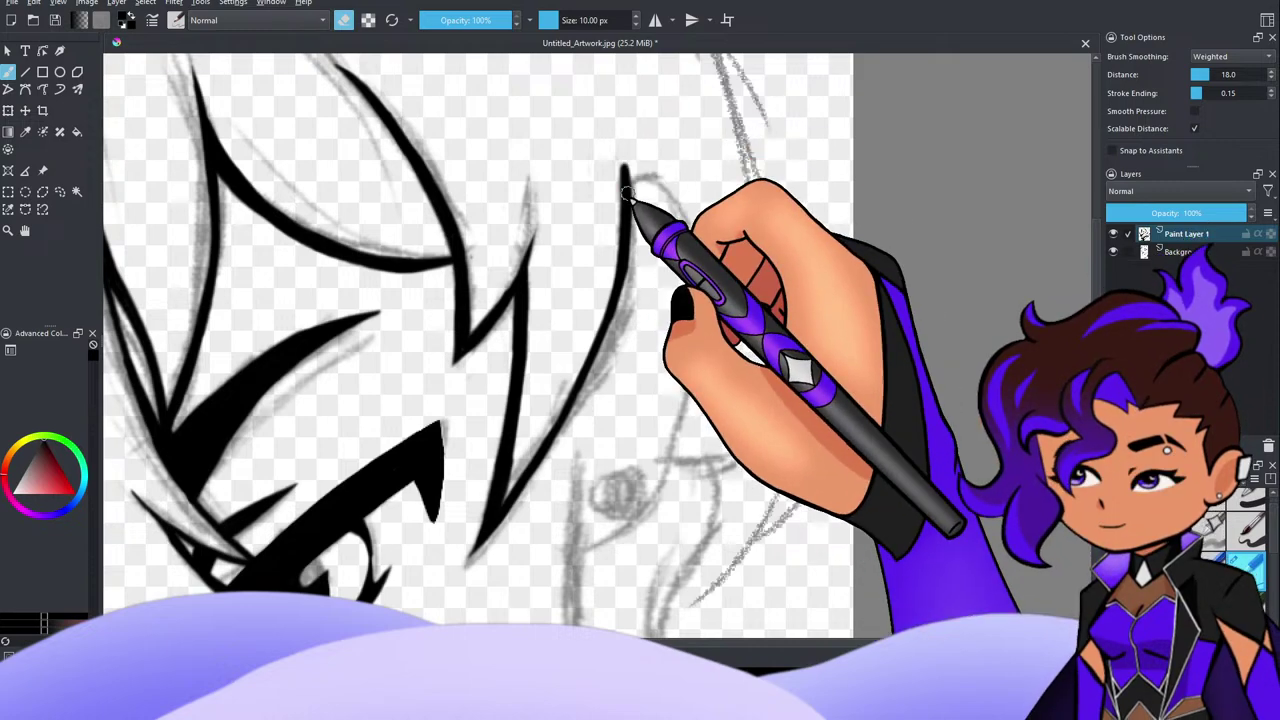
pyautogui.press('e')
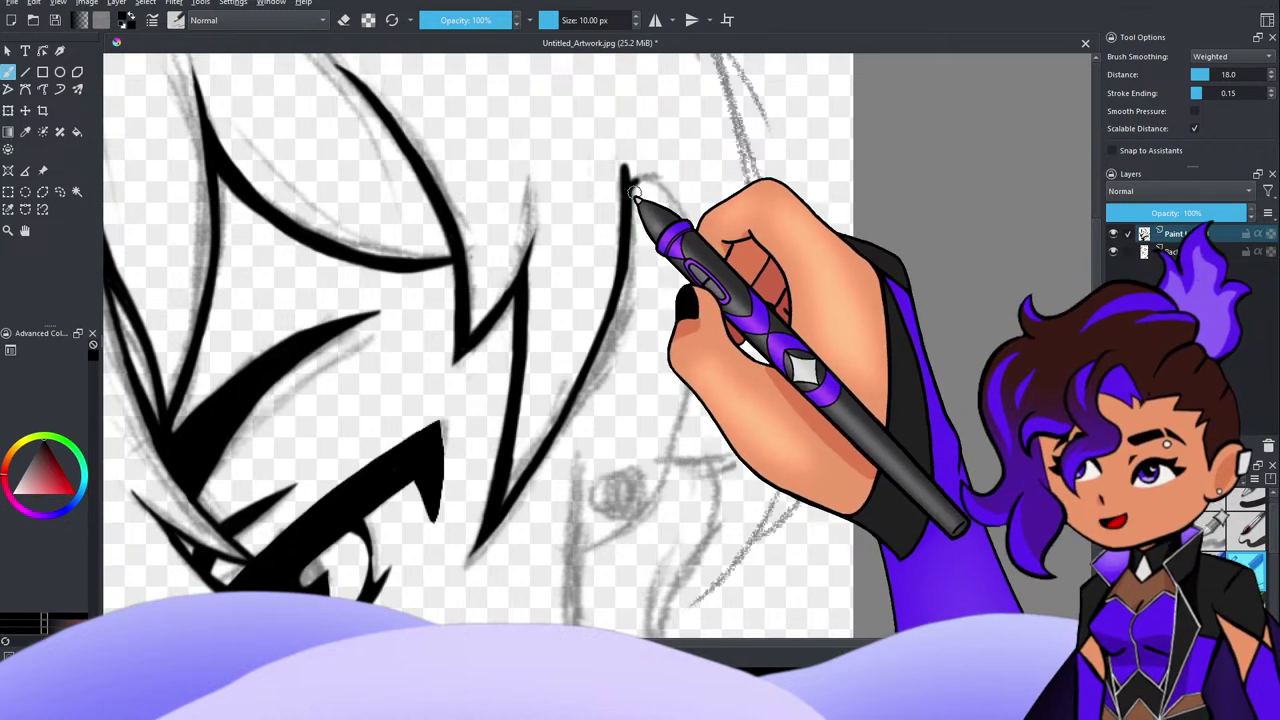
pyautogui.moveTo(612, 484)
pyautogui.mouseDown()
pyautogui.moveTo(615, 517)
pyautogui.moveTo(600, 502)
pyautogui.moveTo(612, 494)
pyautogui.mouseUp()
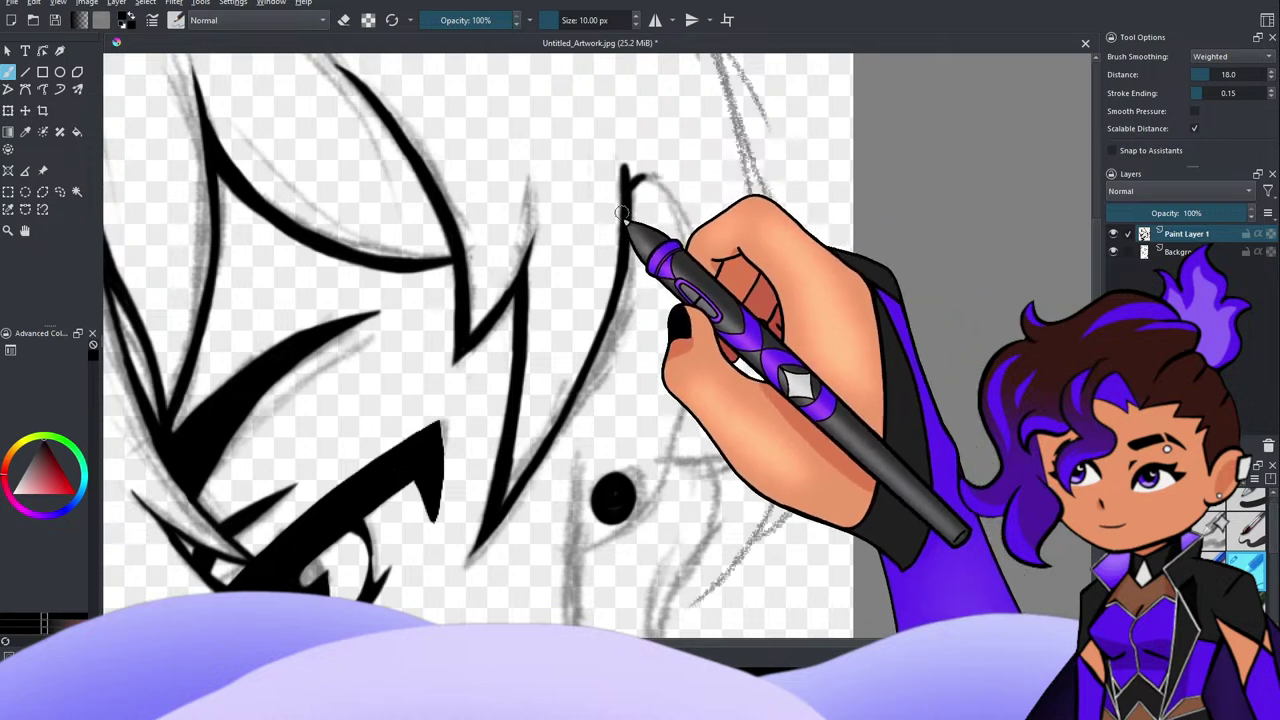
pyautogui.moveTo(579, 467)
pyautogui.mouseDown()
pyautogui.moveTo(583, 555)
pyautogui.moveTo(665, 470)
pyautogui.mouseUp()
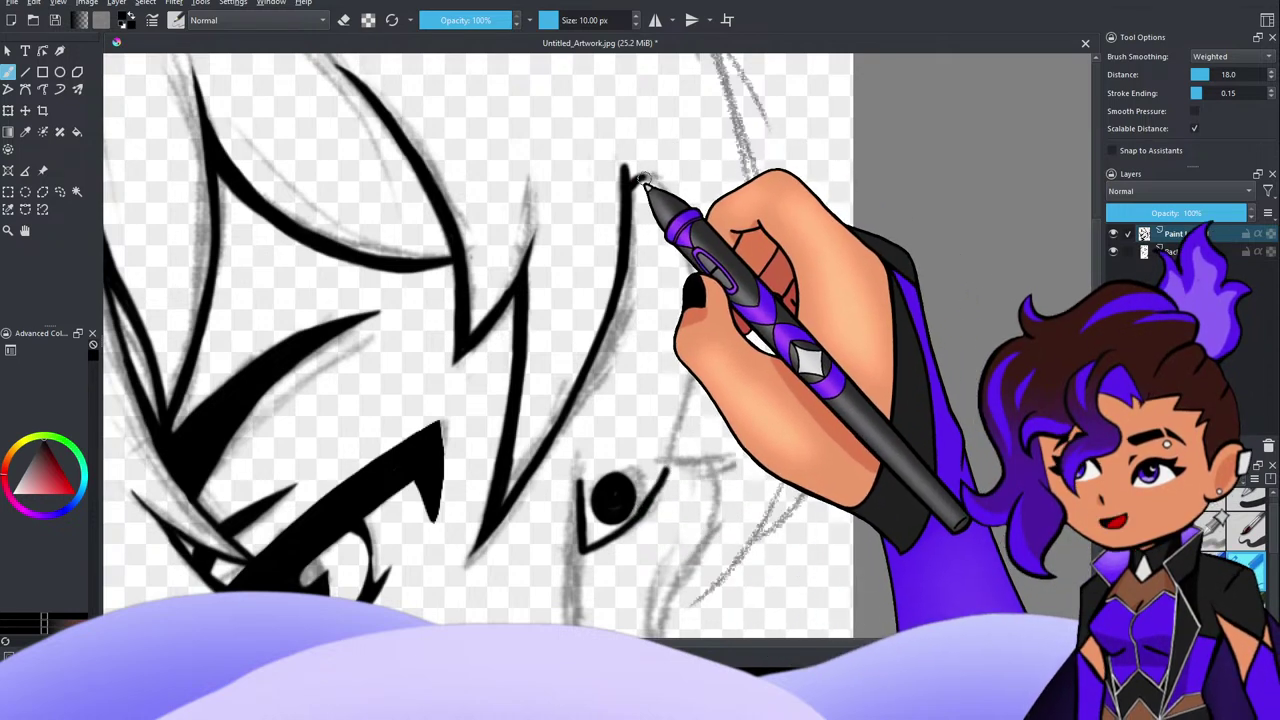
pyautogui.moveTo(624, 170); pyautogui.dragTo(683, 222)
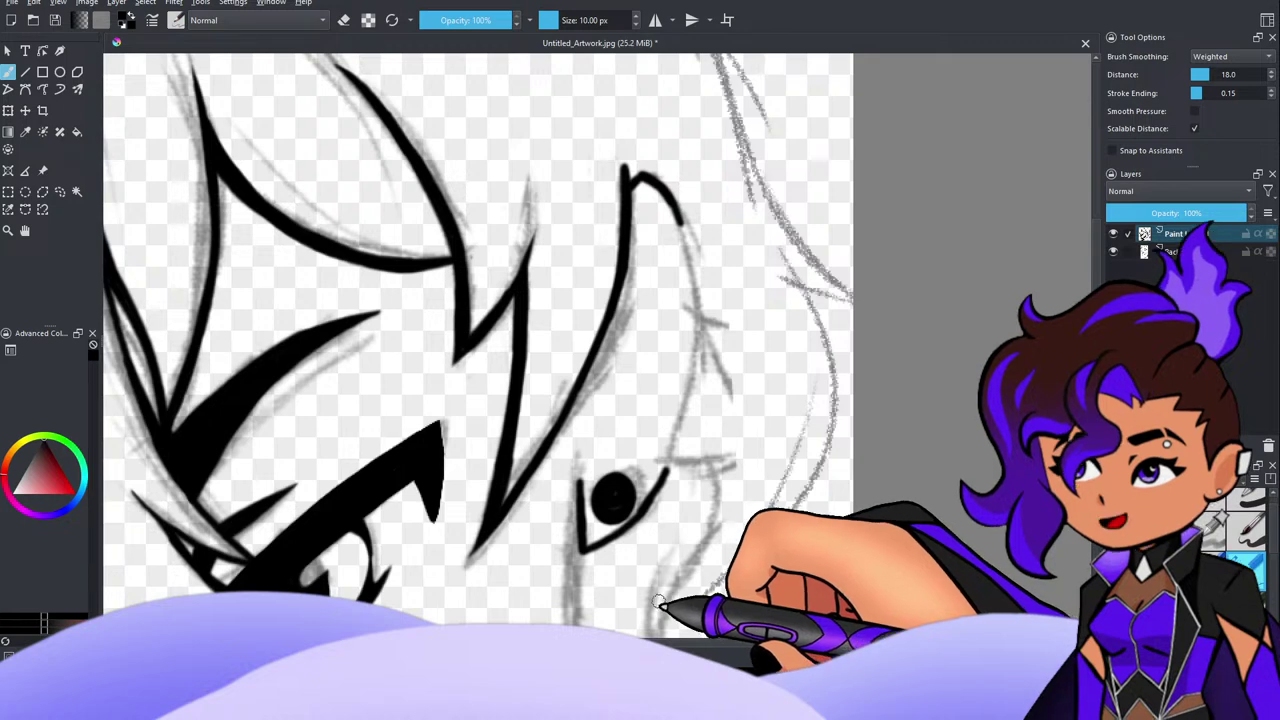
pyautogui.hotkey('ctrl', 'z')
pyautogui.hotkey('ctrl', 'z')
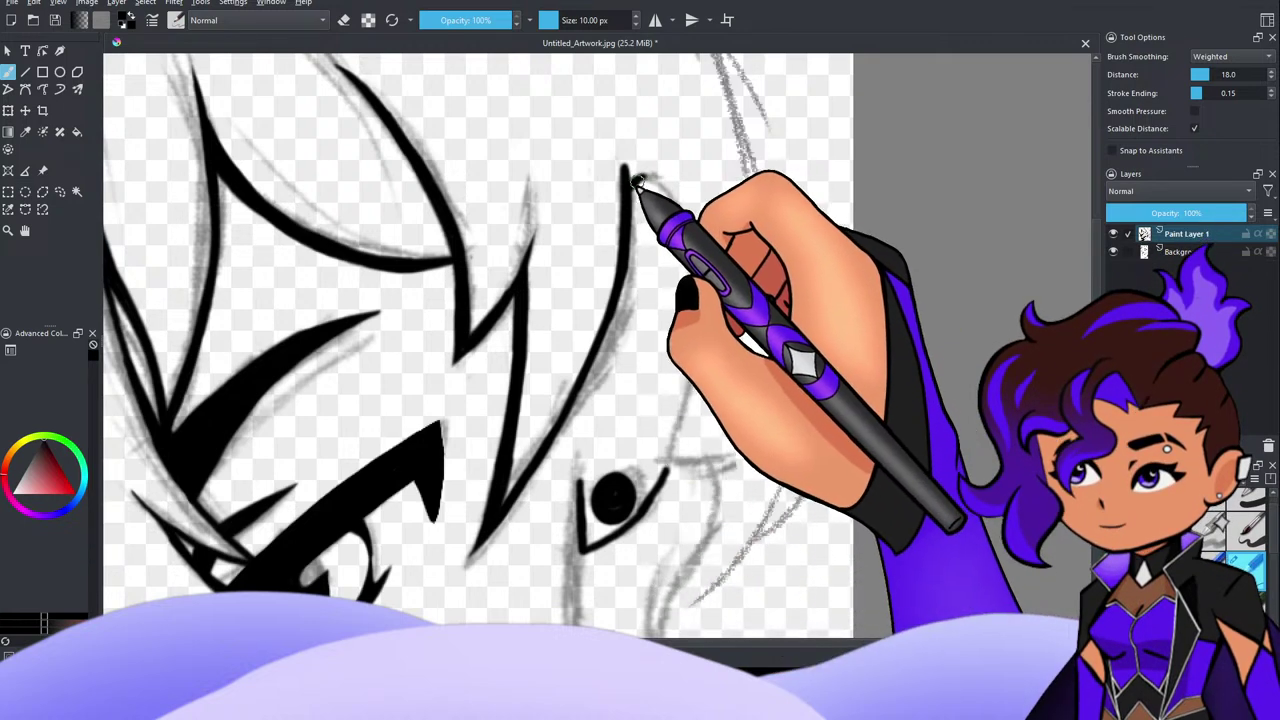
pyautogui.moveTo(656, 184)
pyautogui.mouseDown()
pyautogui.moveTo(683, 214)
pyautogui.moveTo(705, 277)
pyautogui.mouseUp()
pyautogui.hotkey('ctrl', 'z')
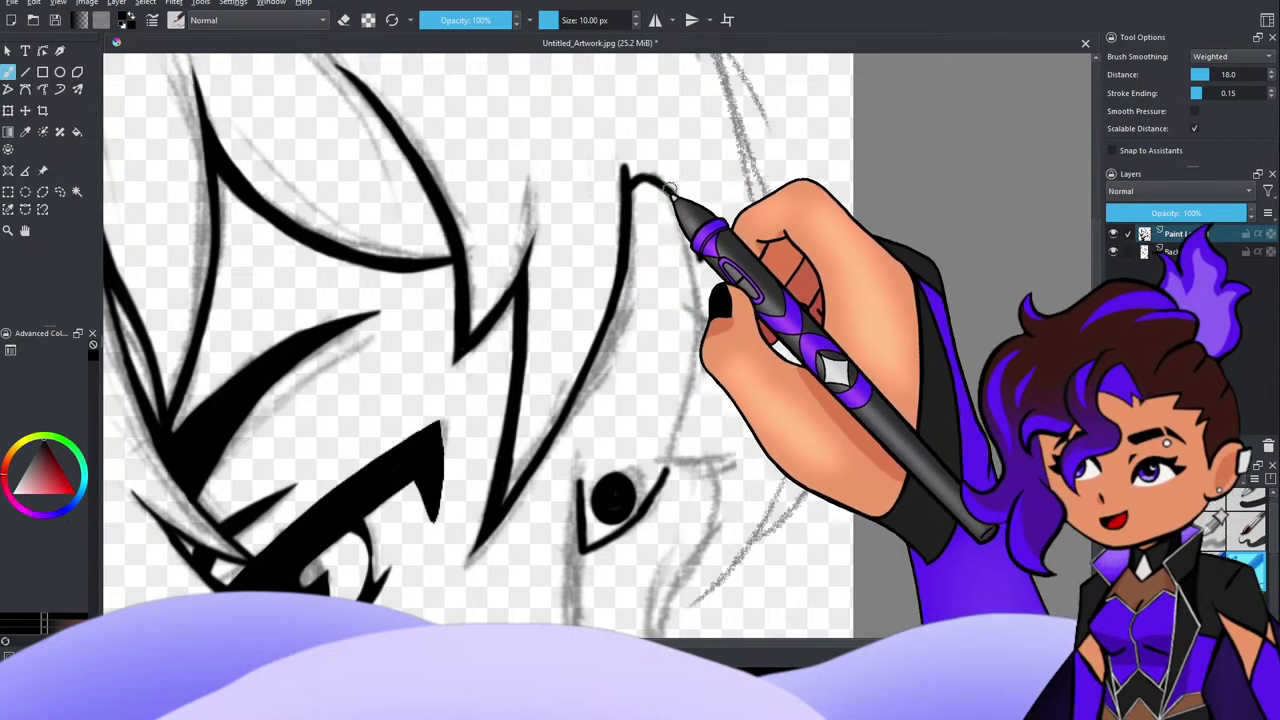
# Step: Ink the ear's outer edge from its top curve down to the lobe, and thin the lower part with the eraser
pyautogui.moveTo(662, 186); pyautogui.dragTo(702, 291)
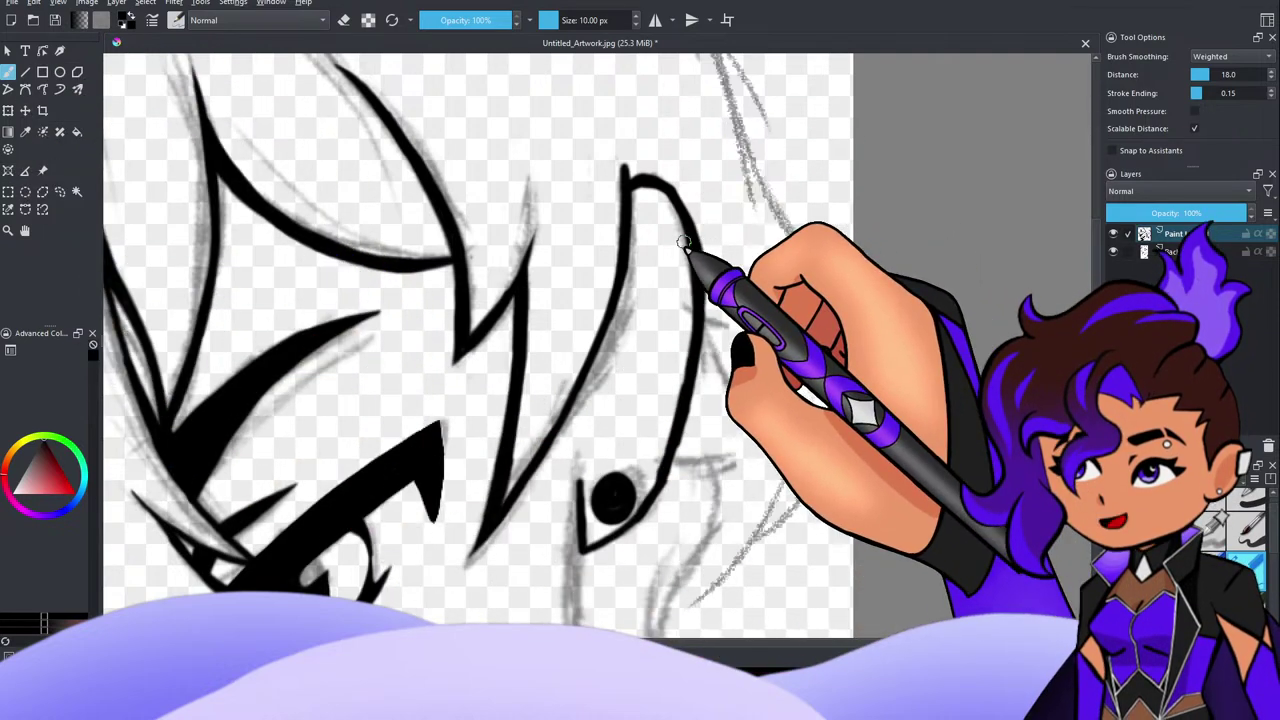
pyautogui.click(343, 20)
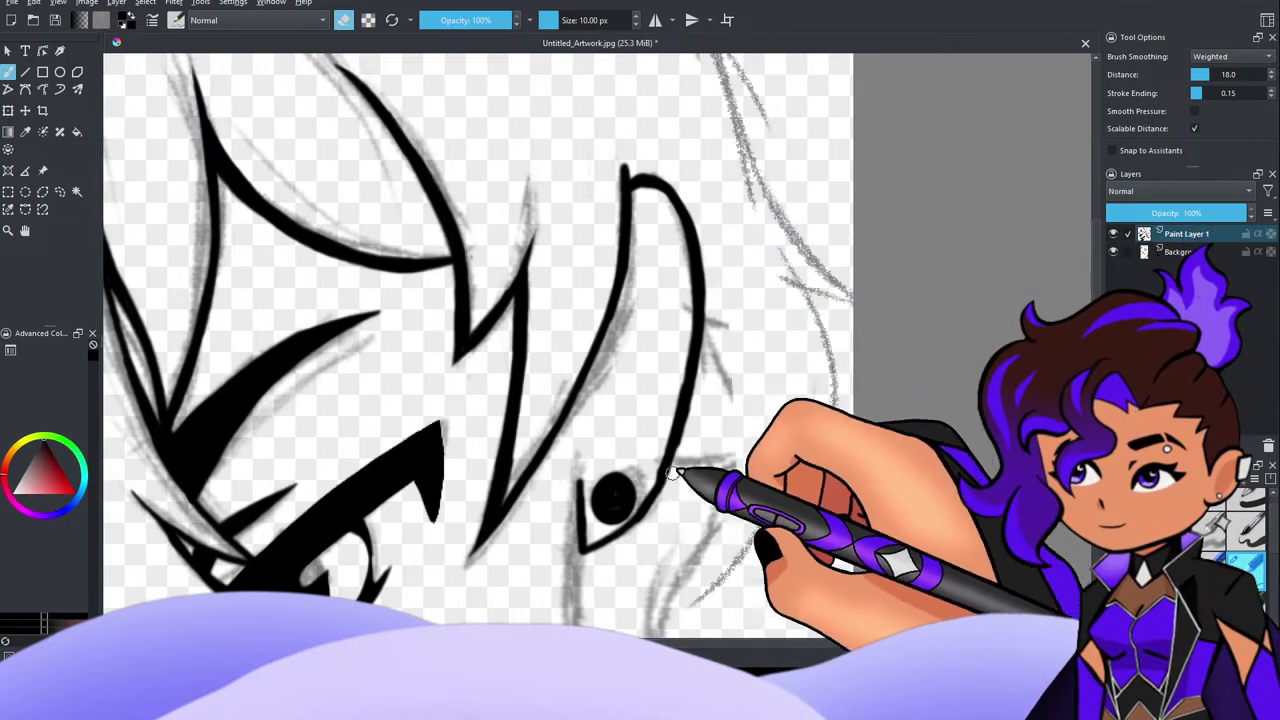
pyautogui.moveTo(671, 411)
pyautogui.mouseDown()
pyautogui.moveTo(654, 471)
pyautogui.moveTo(662, 444)
pyautogui.mouseUp()
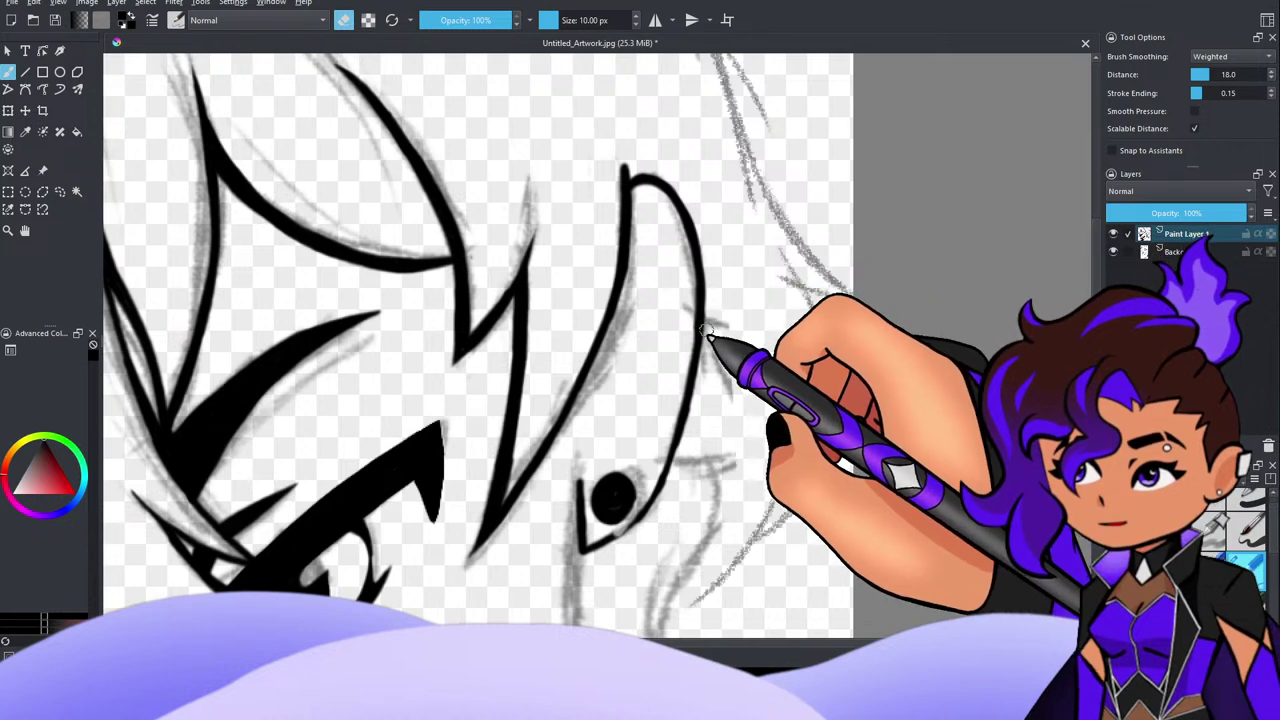
# Step: Re-ink the underside of the earlobe so the outline joins the ear's outer edge
pyautogui.press('e')
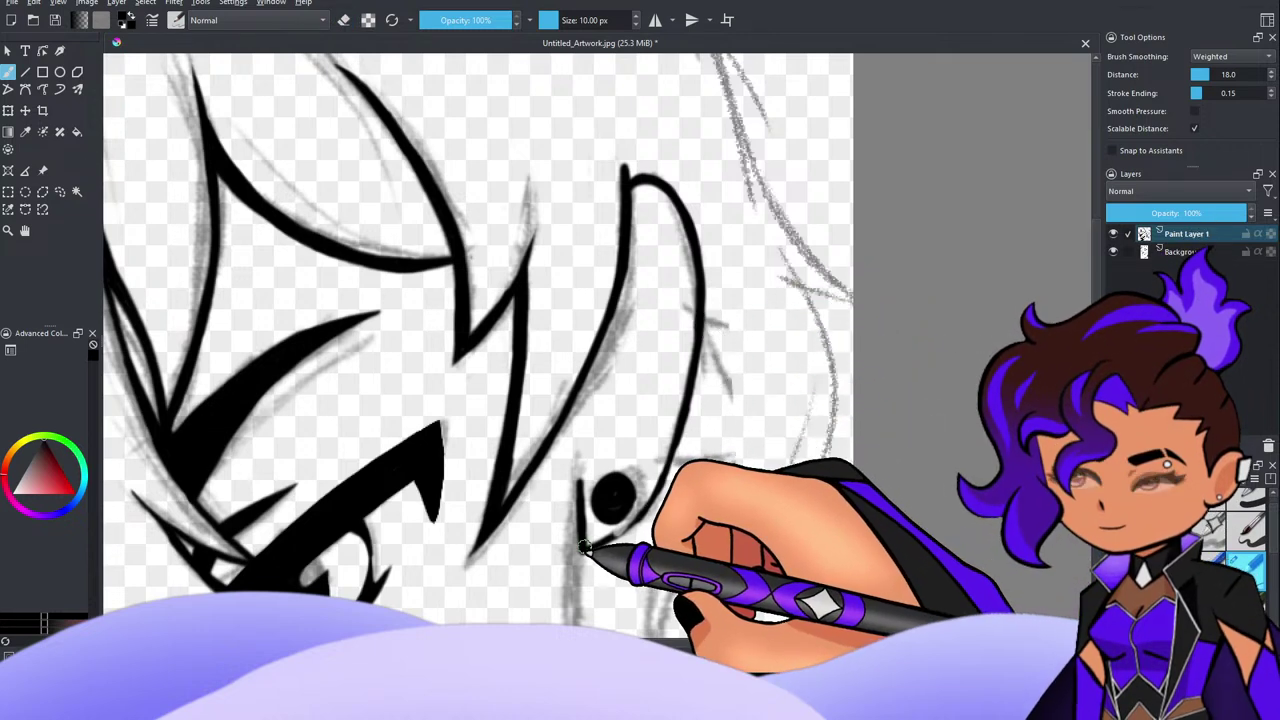
pyautogui.moveTo(614, 534); pyautogui.dragTo(668, 468)
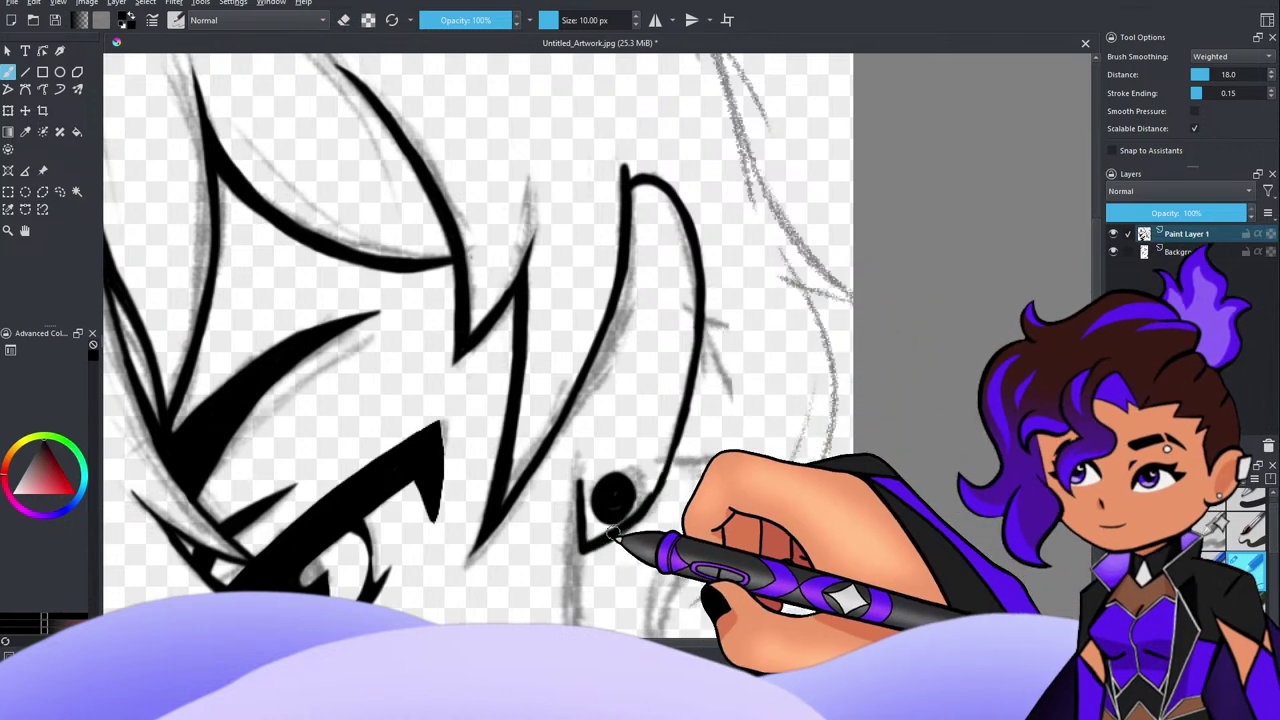
pyautogui.moveTo(617, 534); pyautogui.dragTo(663, 475)
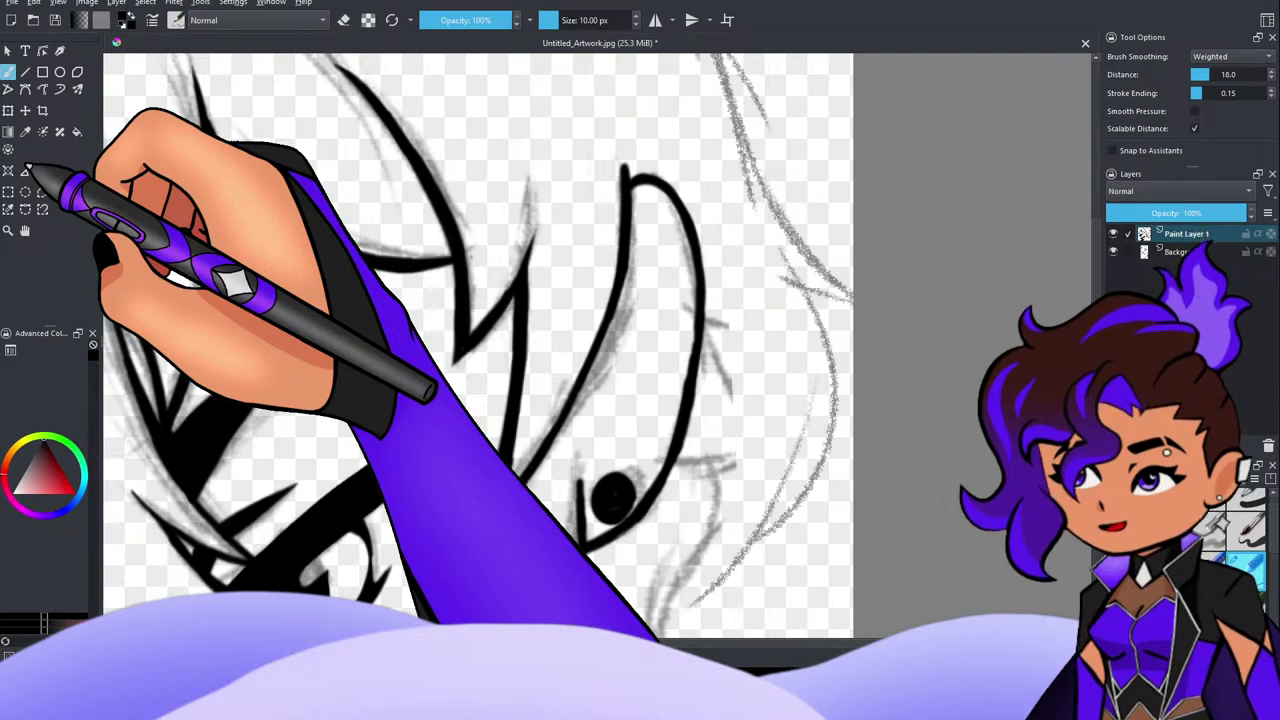
# Step: Fill the gaps inside the black earring dot and clean up the outline around it
pyautogui.click(343, 20)
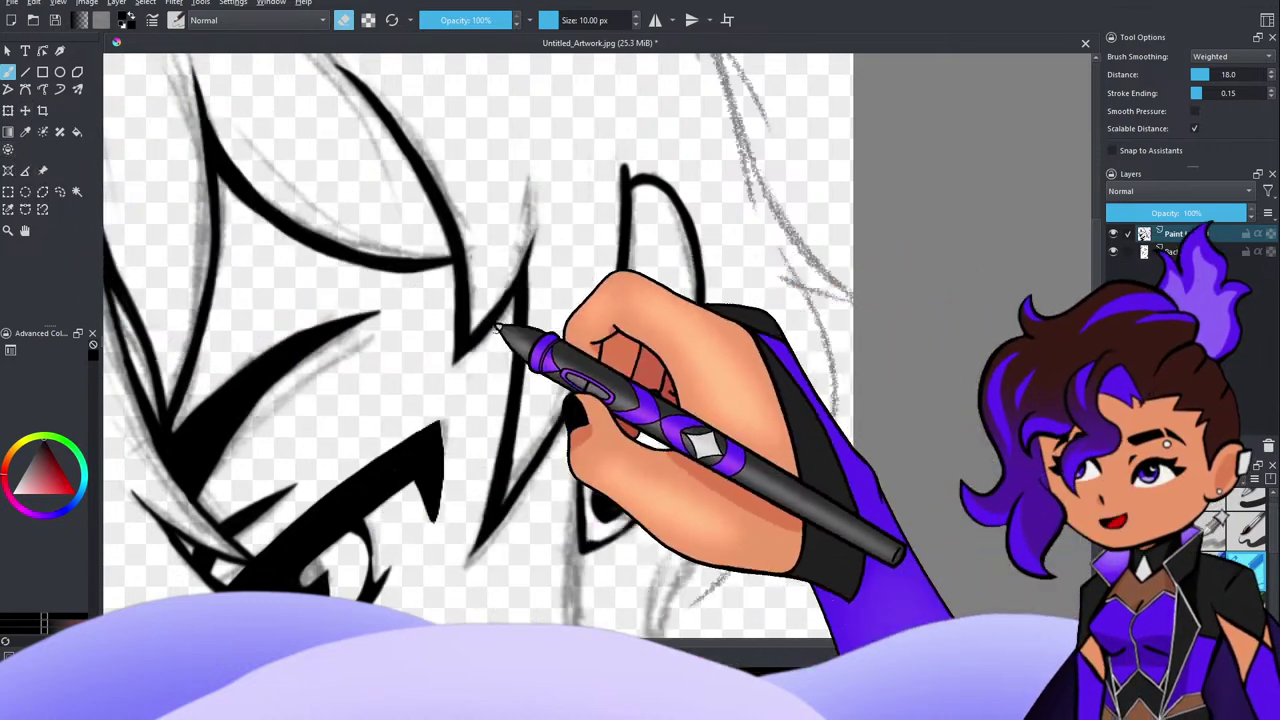
pyautogui.click(348, 20)
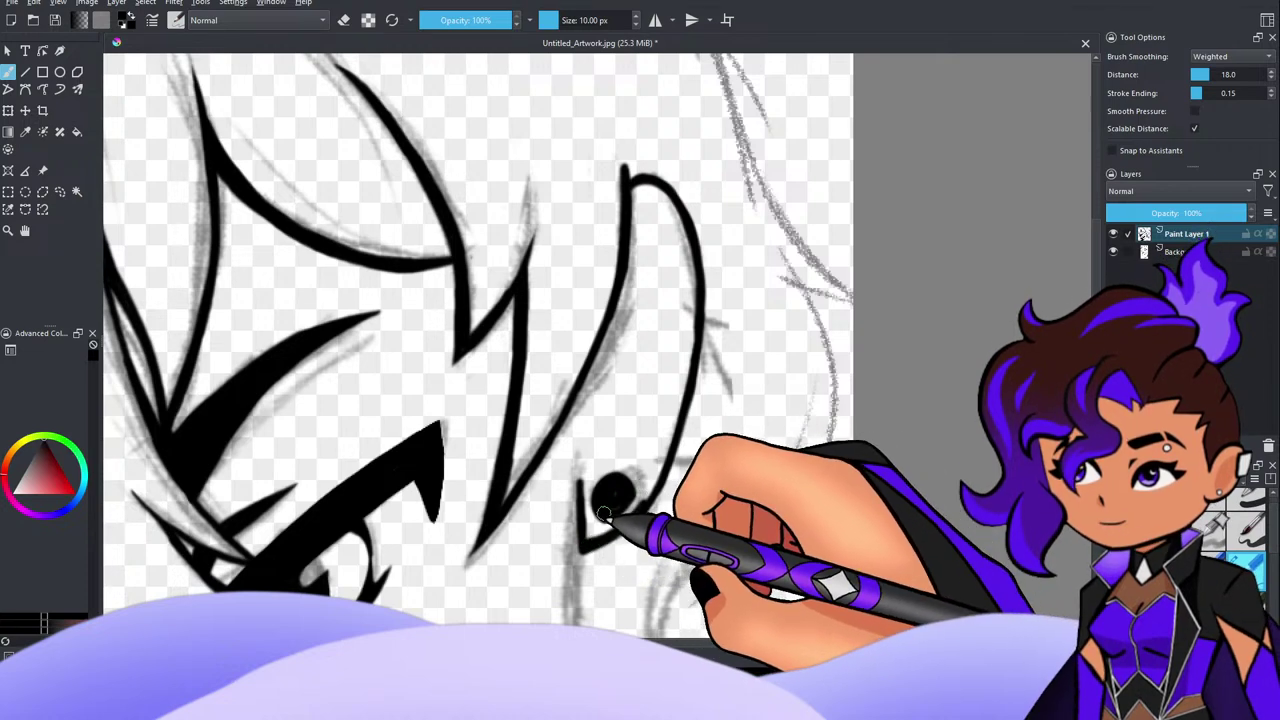
pyautogui.moveTo(604, 513)
pyautogui.mouseDown()
pyautogui.moveTo(630, 489)
pyautogui.moveTo(604, 515)
pyautogui.moveTo(617, 489)
pyautogui.mouseUp()
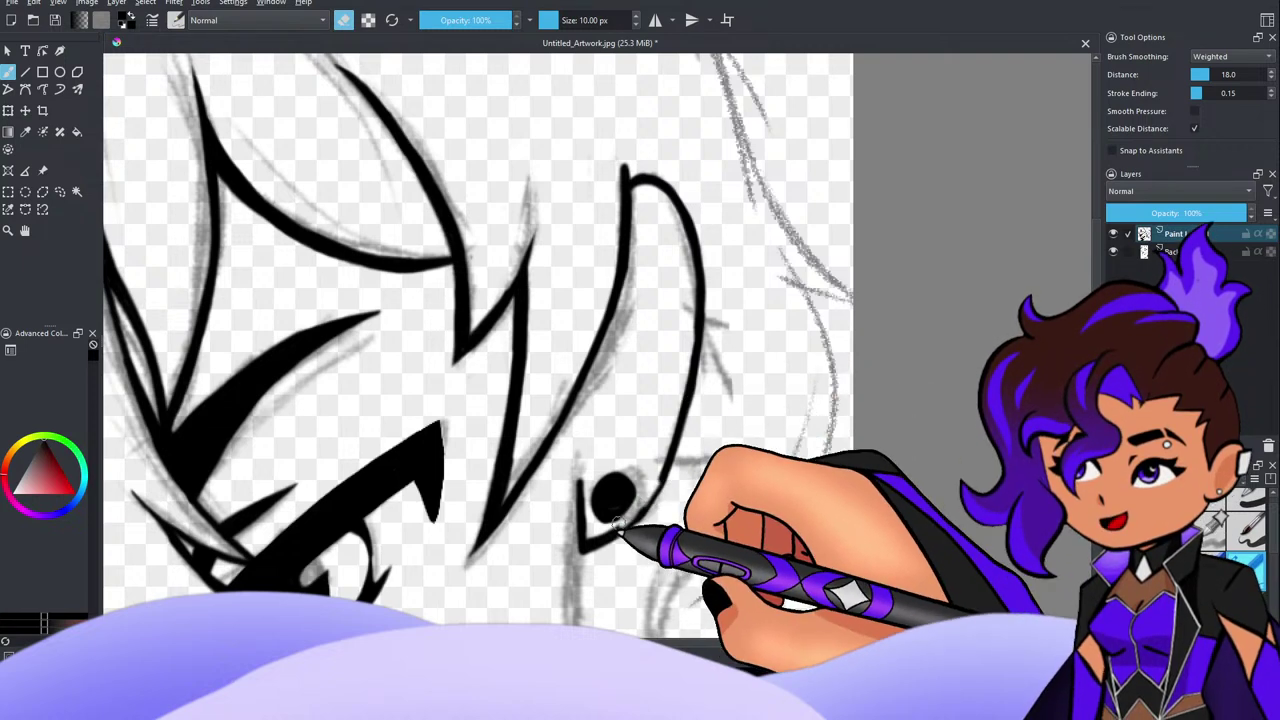
pyautogui.press('e')
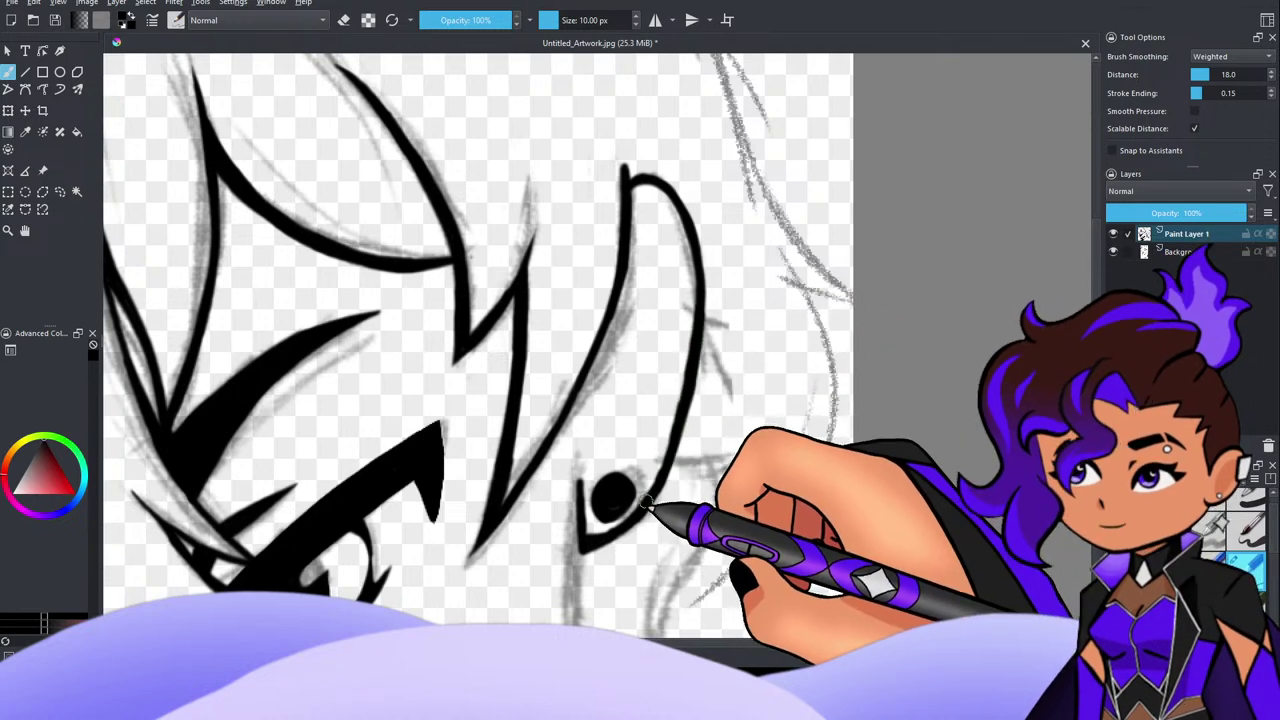
# Step: Fill the remaining thin spots in the lower part of the black earring dot to round out its edge
pyautogui.scroll(-6, 718, 378)
pyautogui.scroll(5, 694, 412)
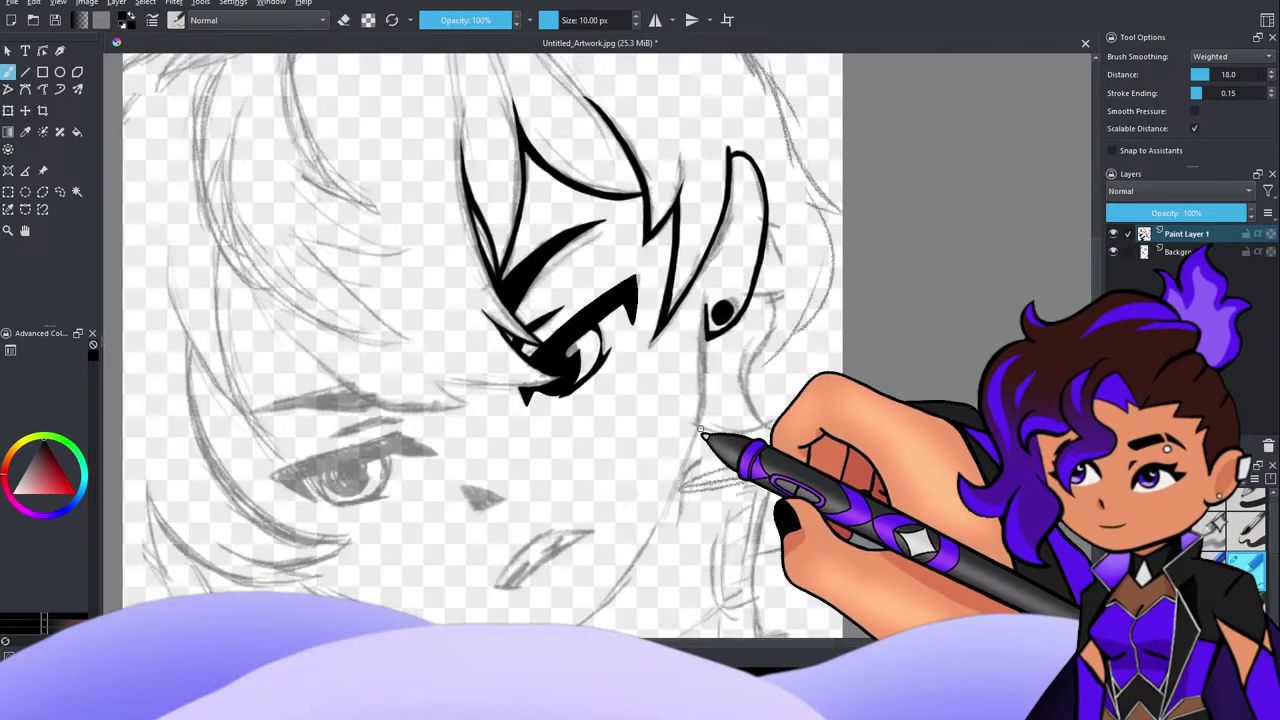
pyautogui.scroll(5, 725, 410)
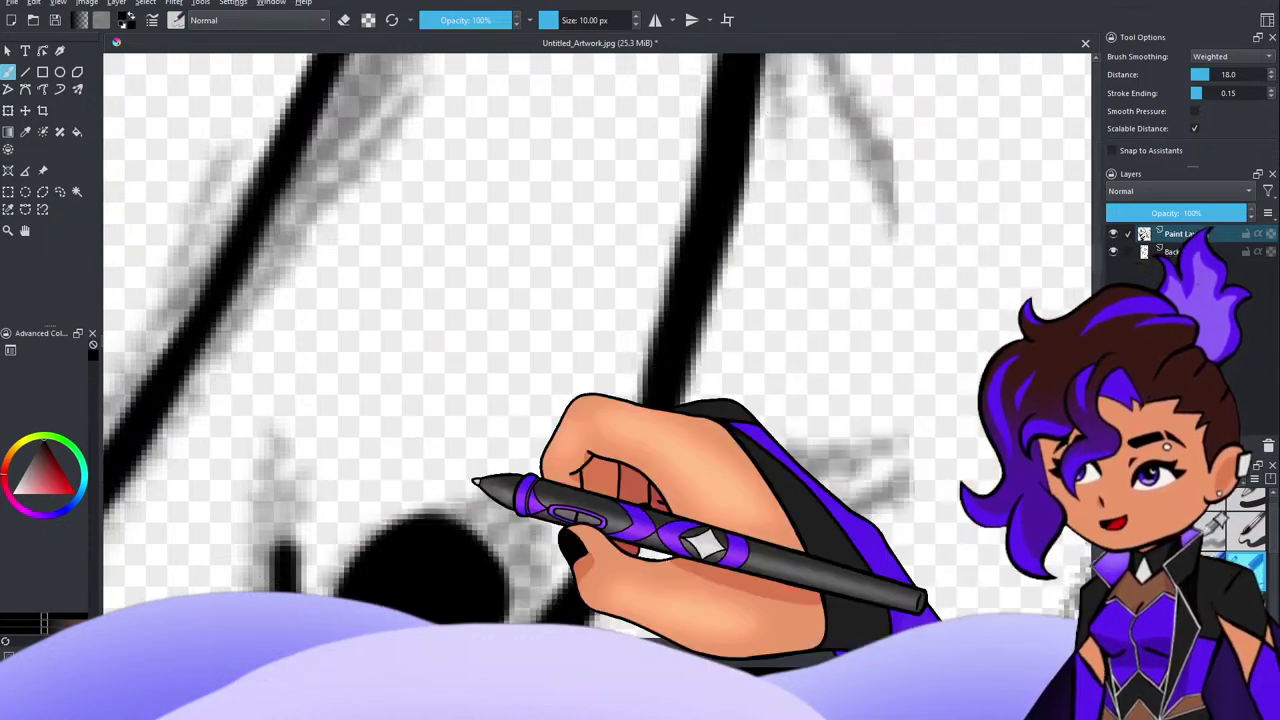
pyautogui.scroll(-5, 686, 423)
pyautogui.scroll(5, 662, 388)
pyautogui.scroll(-5, 662, 390)
pyautogui.scroll(5, 666, 426)
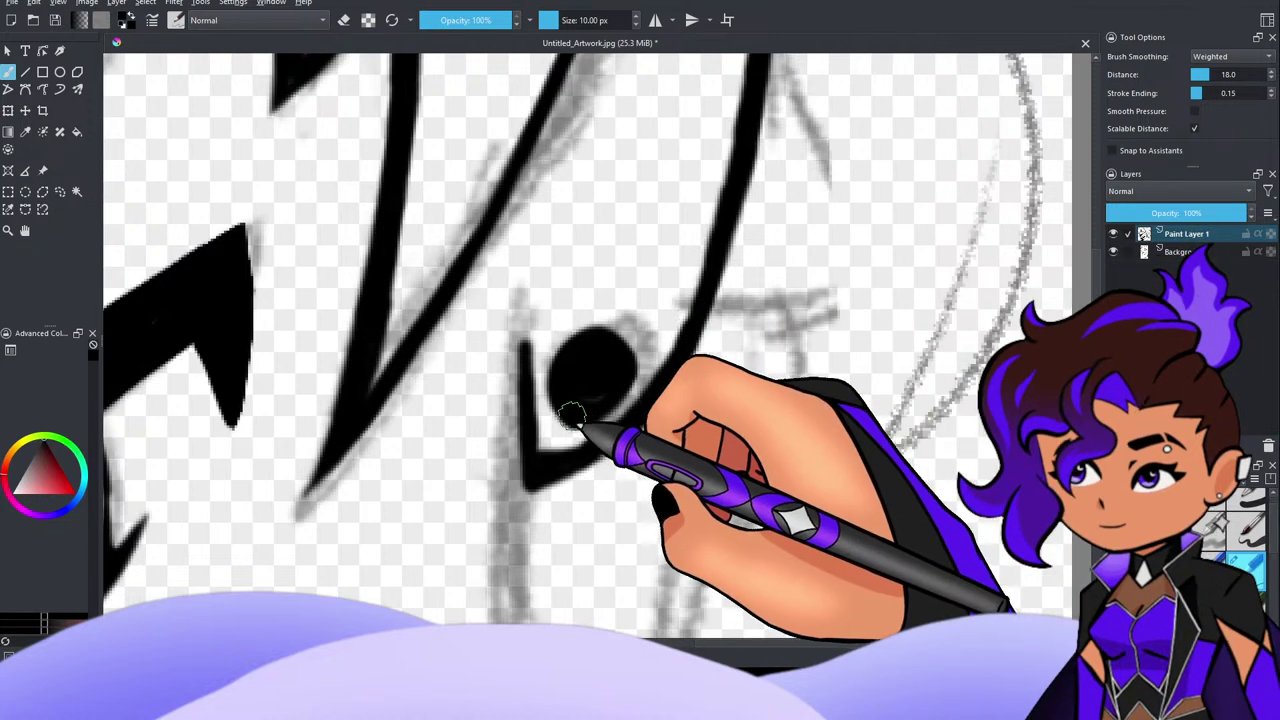
pyautogui.moveTo(566, 414)
pyautogui.mouseDown()
pyautogui.moveTo(620, 380)
pyautogui.moveTo(613, 360)
pyautogui.moveTo(613, 406)
pyautogui.moveTo(573, 418)
pyautogui.moveTo(617, 400)
pyautogui.moveTo(624, 367)
pyautogui.mouseUp()
pyautogui.moveTo(598, 425); pyautogui.dragTo(620, 376)
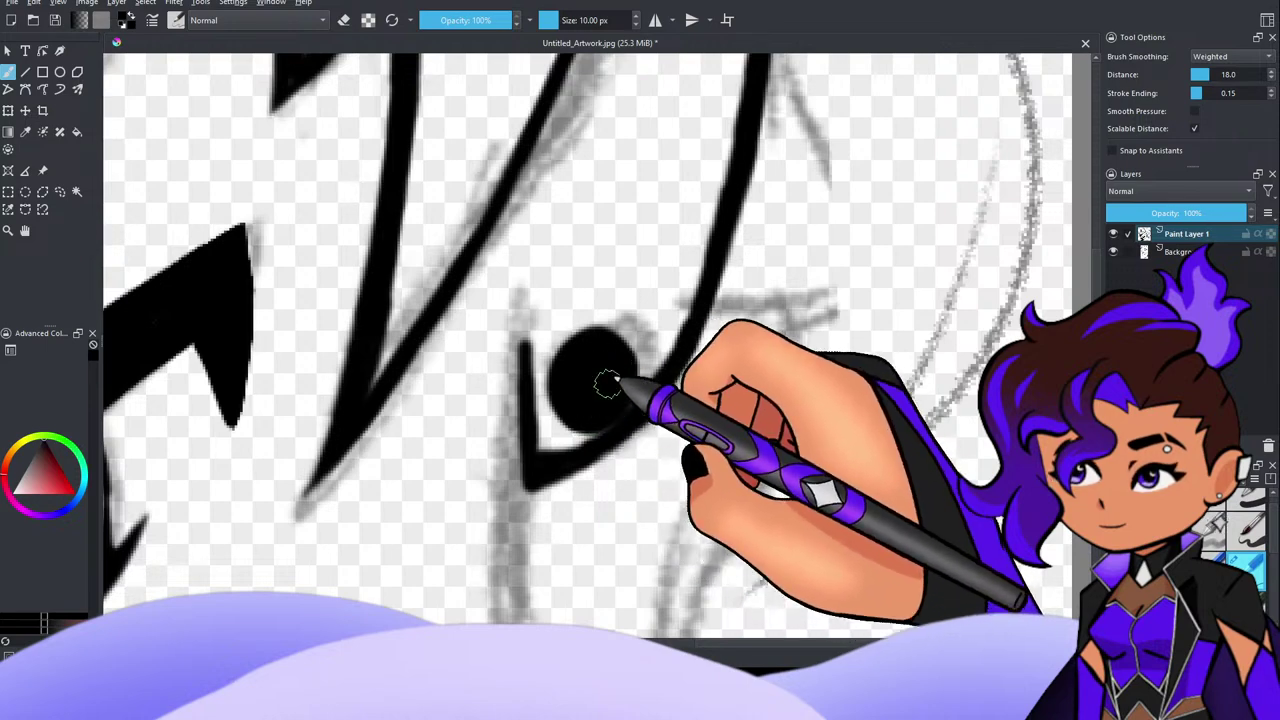
# Step: Ink the small triangular nose shadow over the sketch and fill it solid black
pyautogui.scroll(-6, 734, 280)
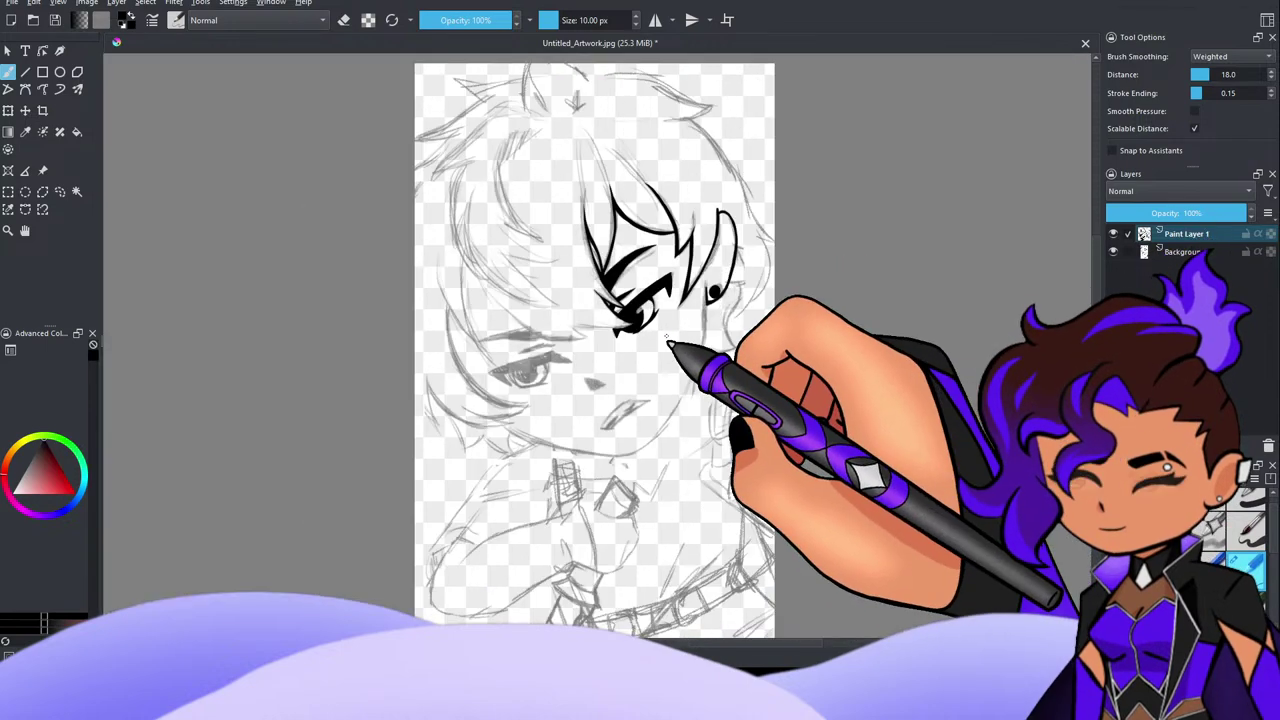
pyautogui.scroll(2, 668, 424)
pyautogui.scroll(-2, 563, 376)
pyautogui.scroll(3, 557, 379)
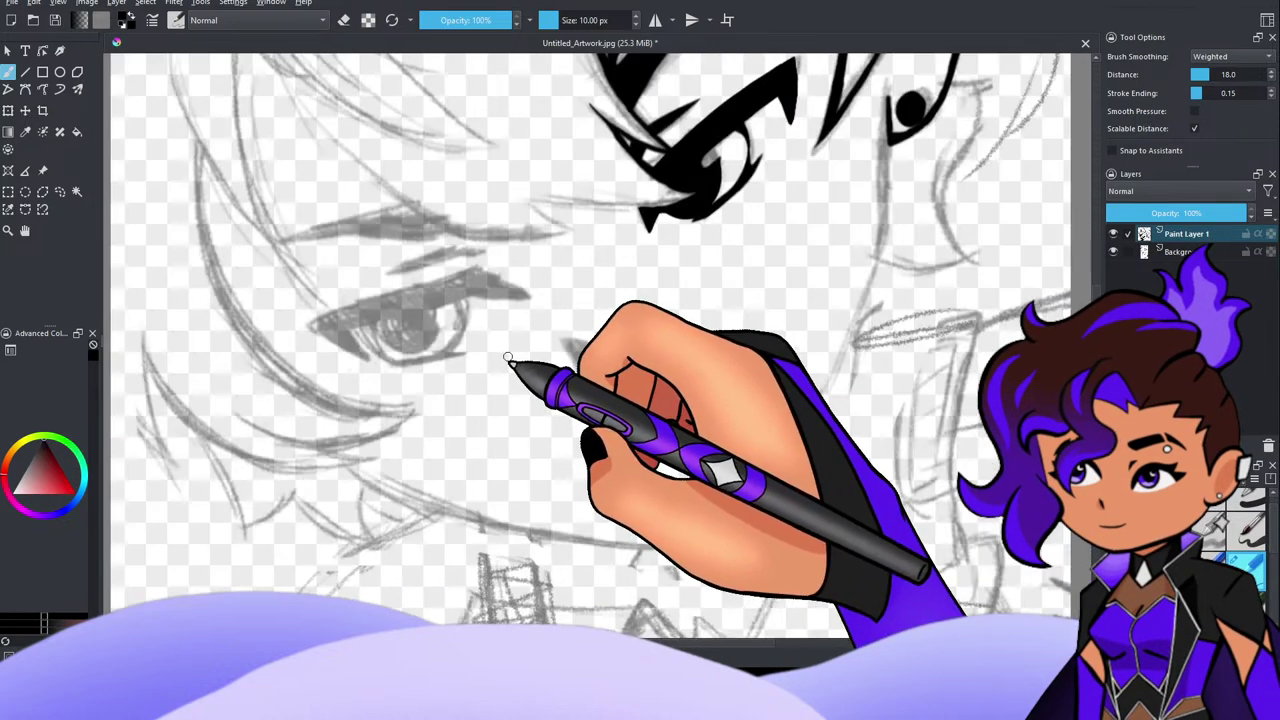
pyautogui.moveTo(568, 342); pyautogui.dragTo(680, 462)
pyautogui.scroll(3, 483, 292)
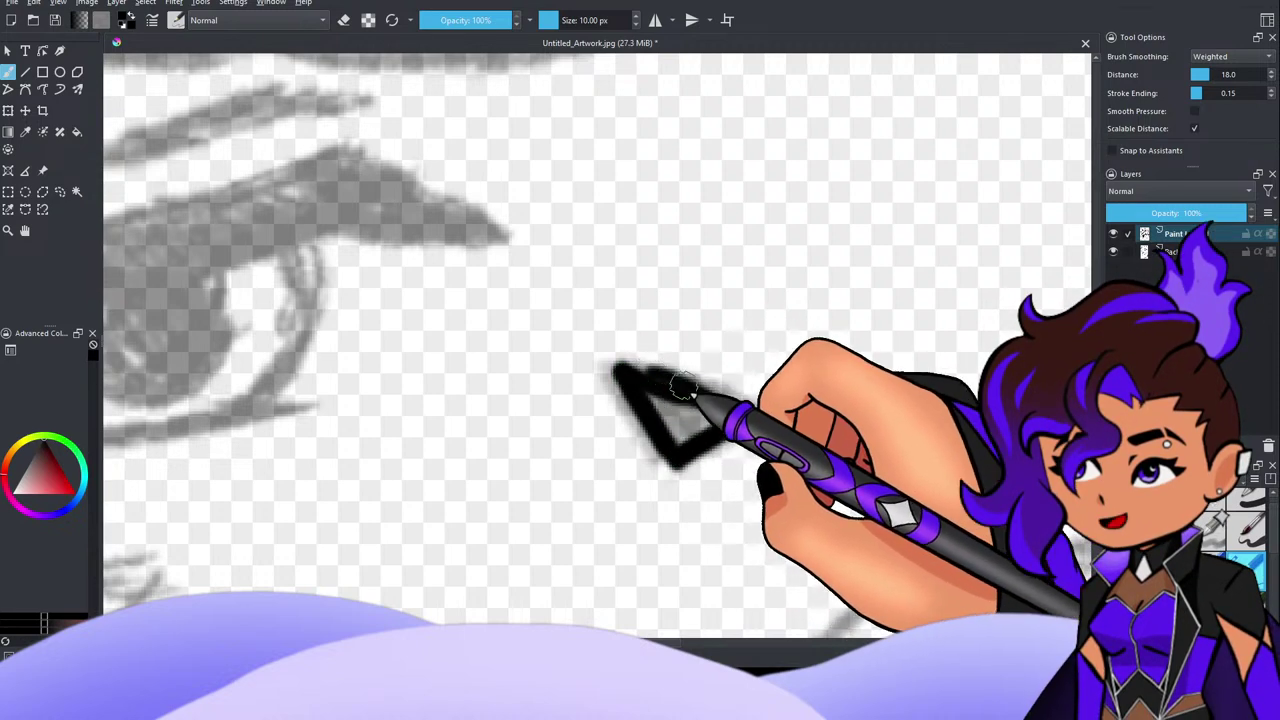
pyautogui.moveTo(631, 374)
pyautogui.mouseDown()
pyautogui.moveTo(651, 421)
pyautogui.moveTo(640, 396)
pyautogui.moveTo(655, 411)
pyautogui.moveTo(707, 402)
pyautogui.mouseUp()
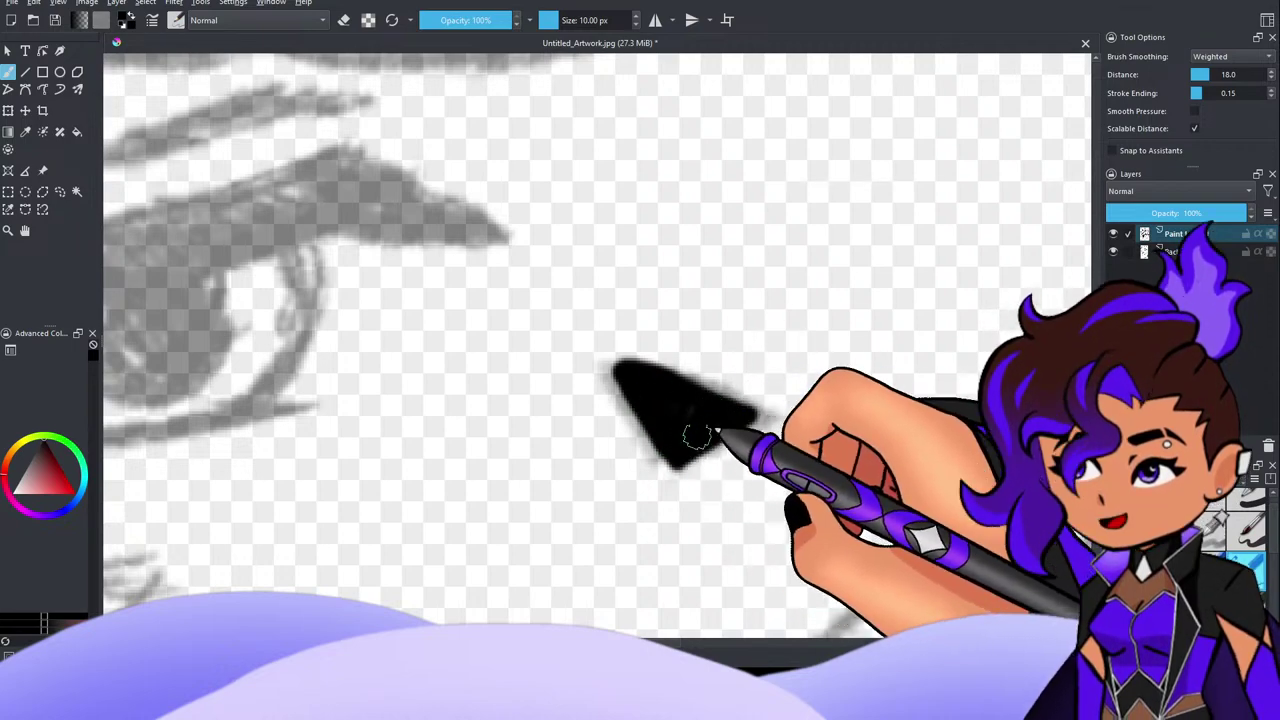
# Step: Try short construction strokes and a curved line beside the nose shadow, and undo them
pyautogui.scroll(-5, 798, 507)
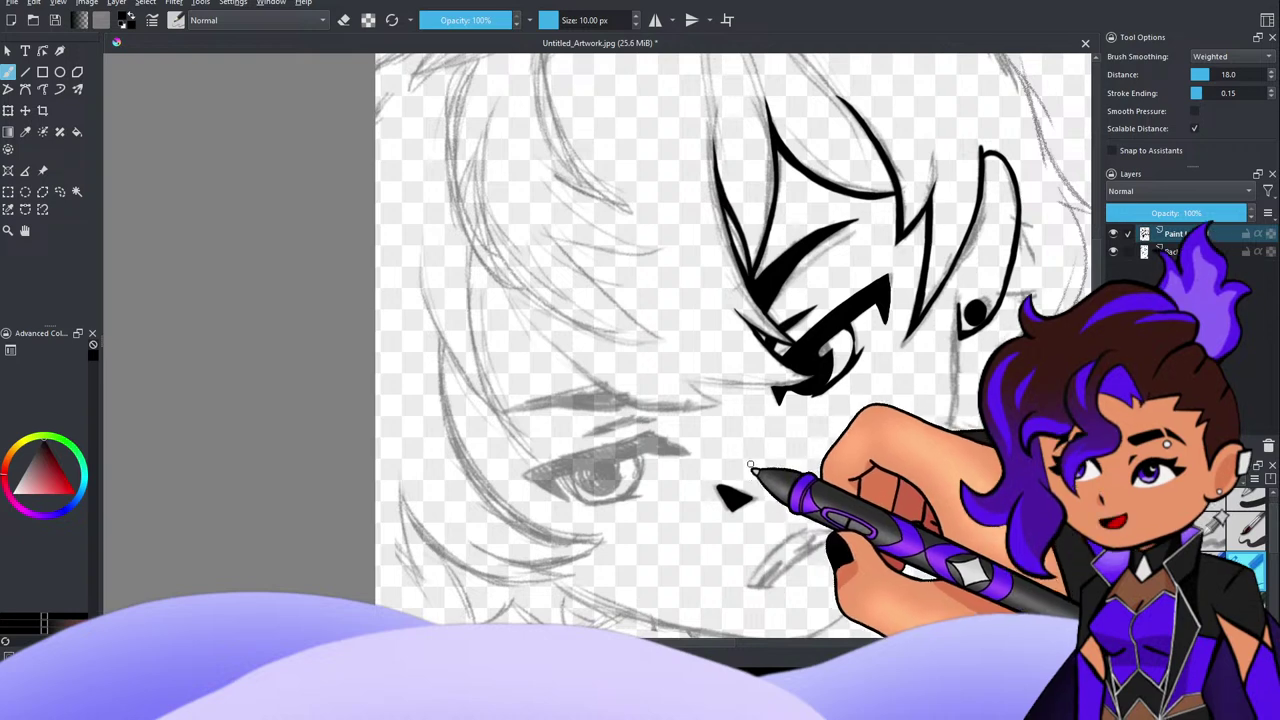
pyautogui.moveTo(734, 445); pyautogui.dragTo(773, 516)
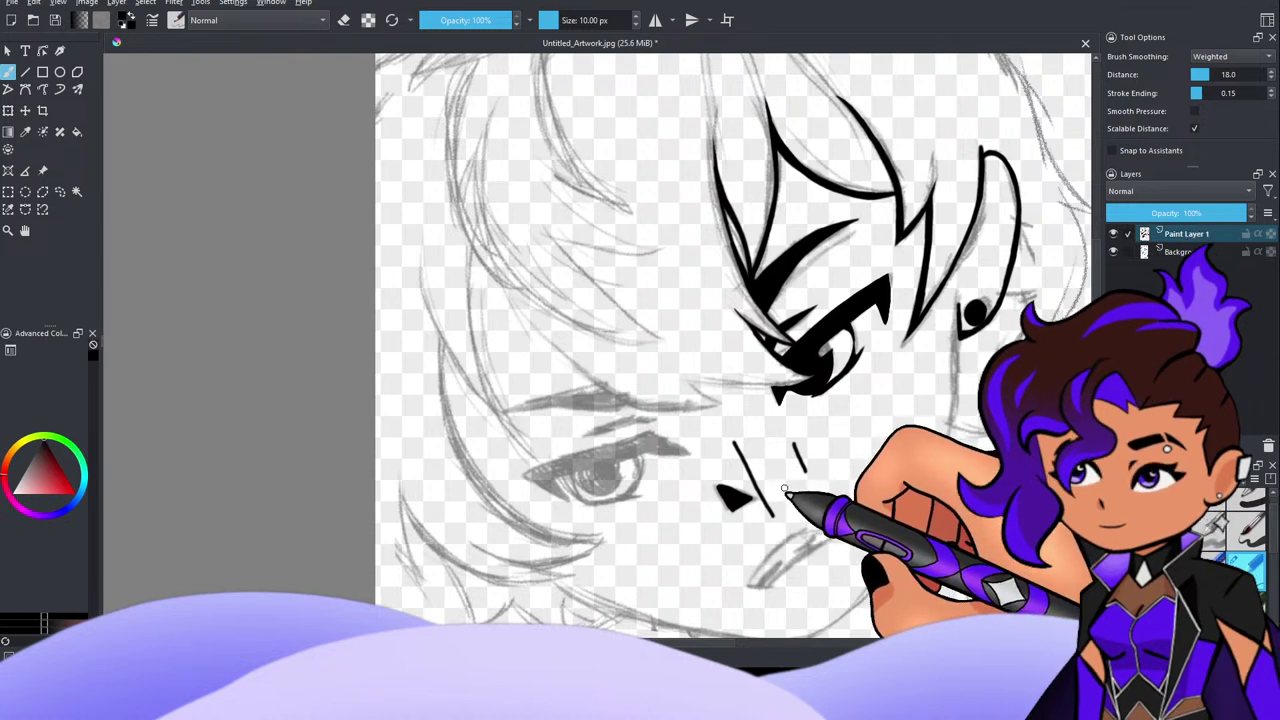
pyautogui.scroll(5, 748, 497)
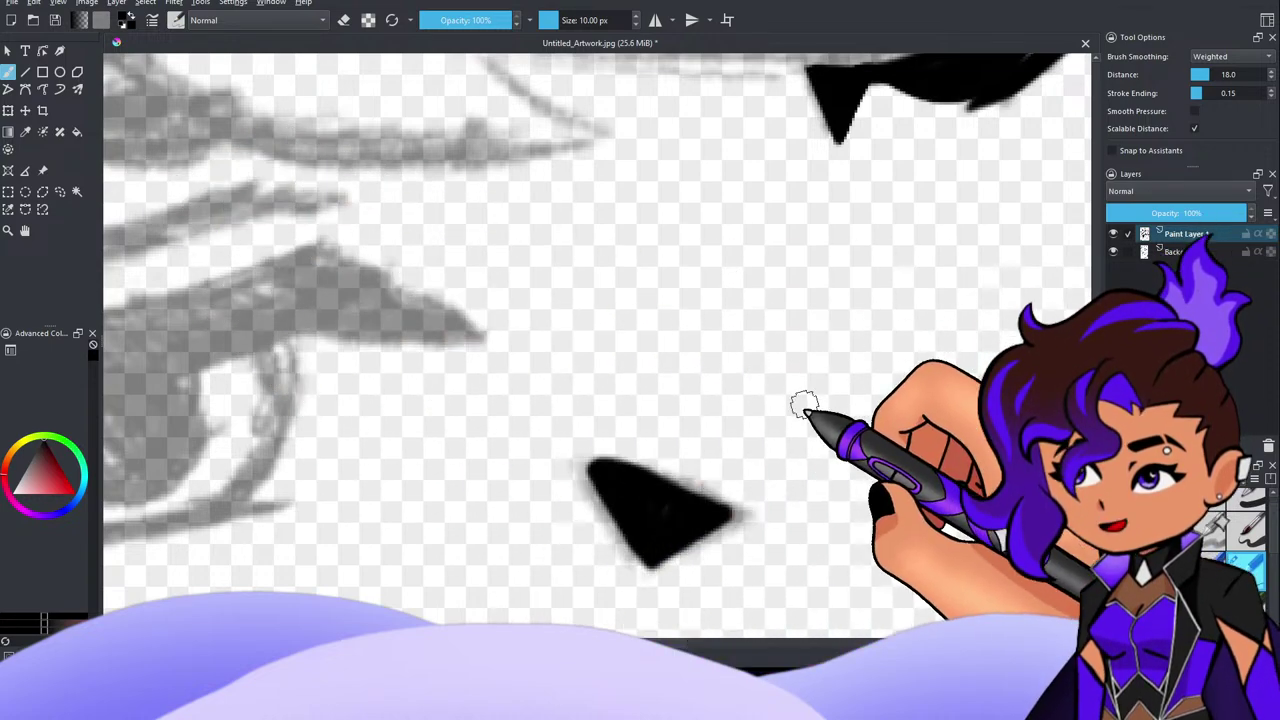
pyautogui.moveTo(800, 405); pyautogui.dragTo(898, 329)
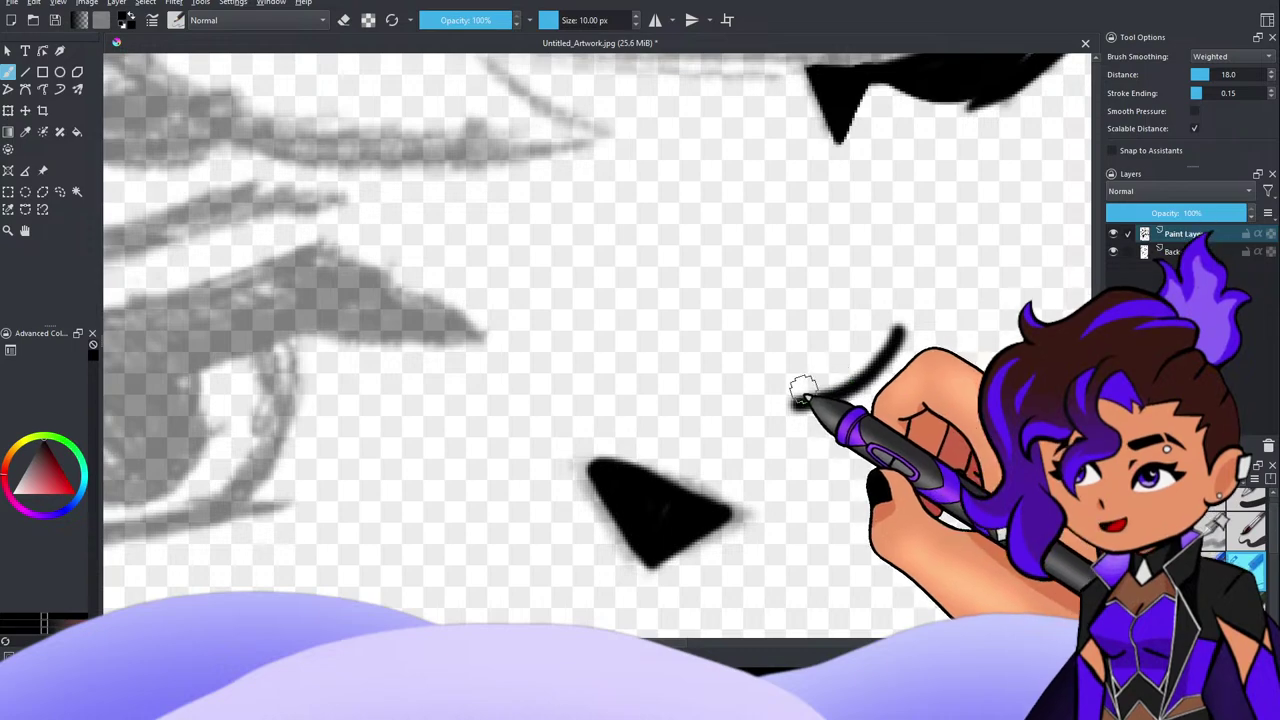
pyautogui.hotkey('ctrl', 'z')
# Step: Doodle a rounded nose with side curves in the canvas's empty upper-right corner, and undo the squiggles below its nostrils
pyautogui.scroll(-8, 800, 386)
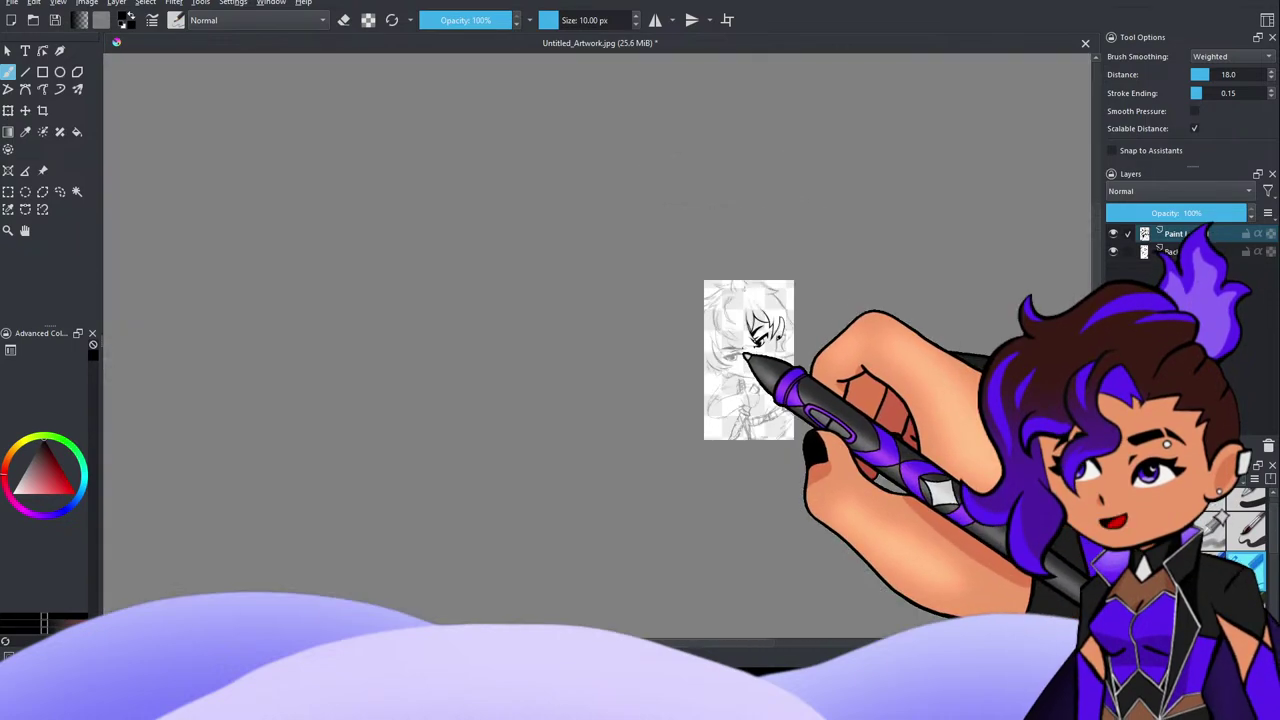
pyautogui.scroll(7, 797, 260)
pyautogui.scroll(-3, 763, 297)
pyautogui.scroll(3, 763, 297)
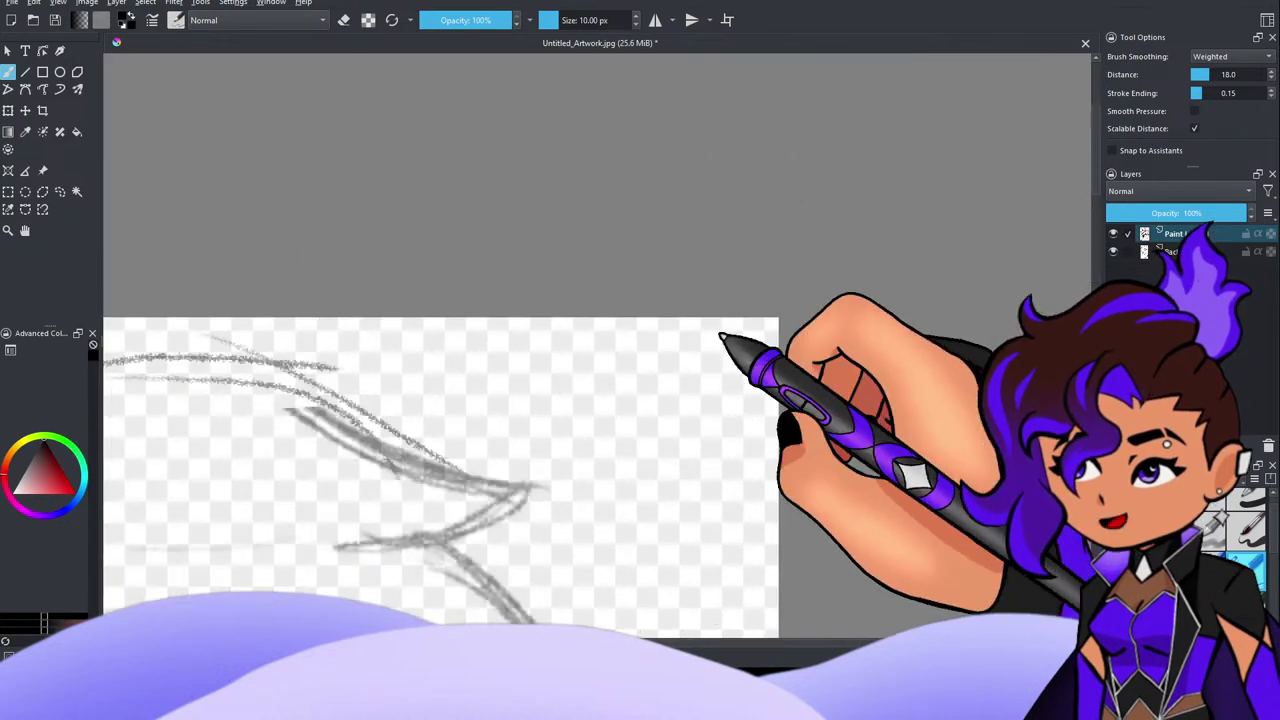
pyautogui.scroll(5, 720, 337)
pyautogui.scroll(-3, 649, 471)
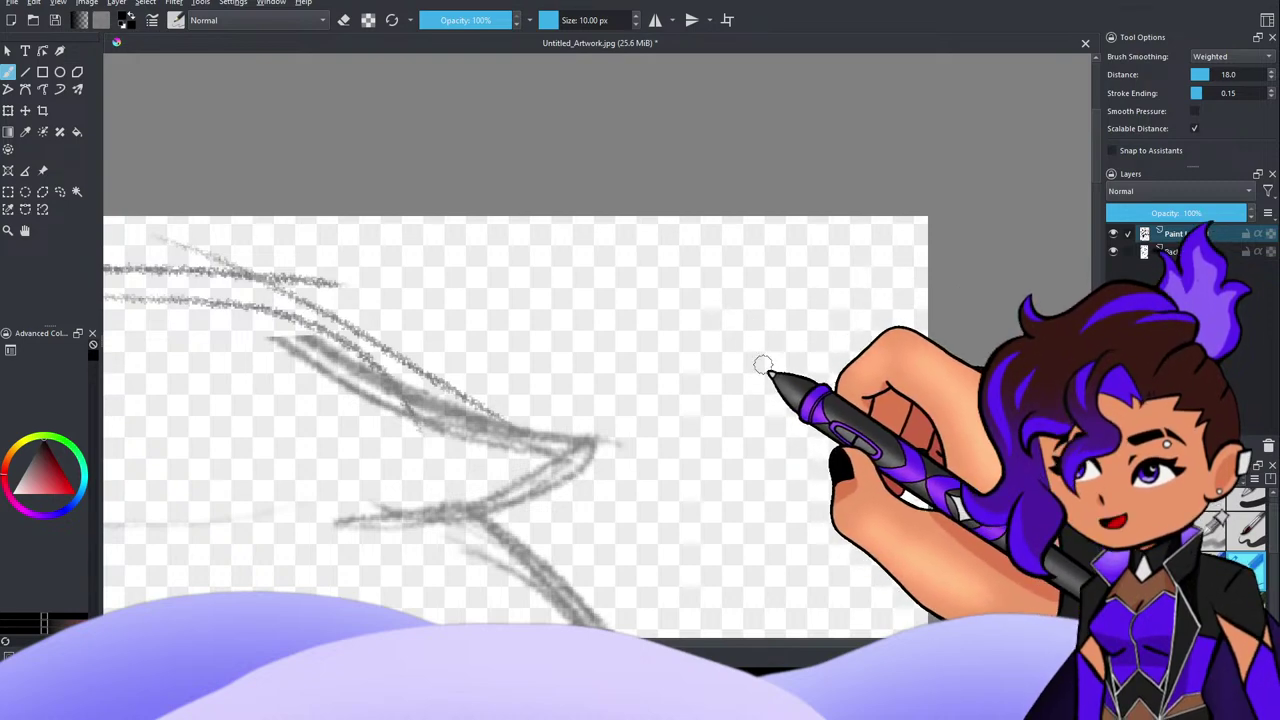
pyautogui.moveTo(738, 344)
pyautogui.mouseDown()
pyautogui.moveTo(740, 372)
pyautogui.moveTo(787, 388)
pyautogui.mouseUp()
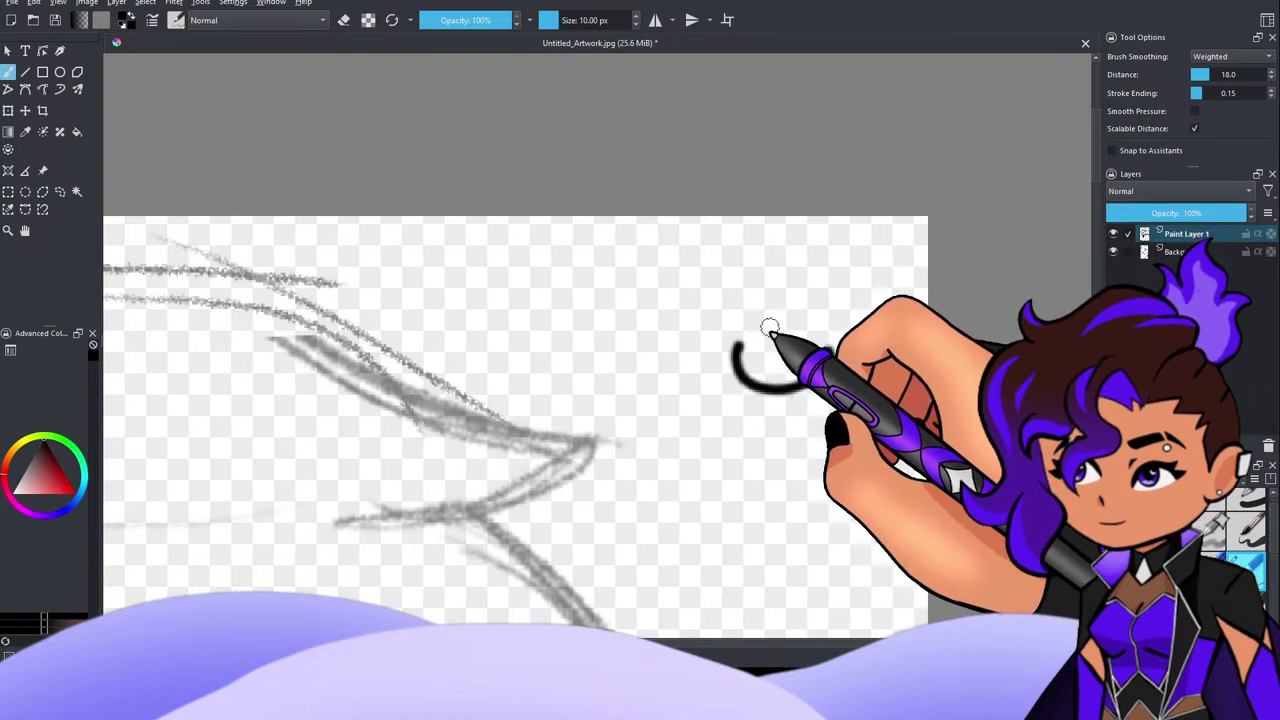
pyautogui.moveTo(769, 328); pyautogui.dragTo(806, 324)
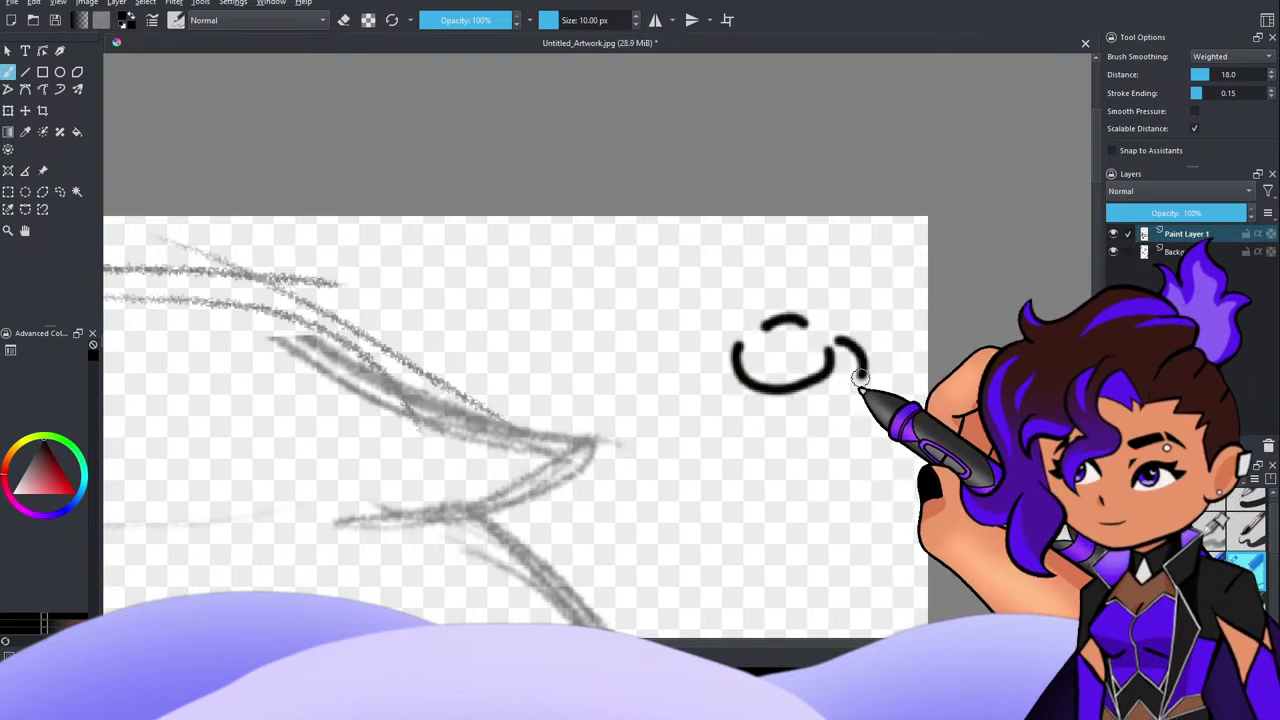
pyautogui.moveTo(727, 348)
pyautogui.mouseDown()
pyautogui.moveTo(704, 373)
pyautogui.moveTo(856, 386)
pyautogui.moveTo(864, 403)
pyautogui.moveTo(712, 418)
pyautogui.mouseUp()
pyautogui.moveTo(860, 396); pyautogui.dragTo(858, 417)
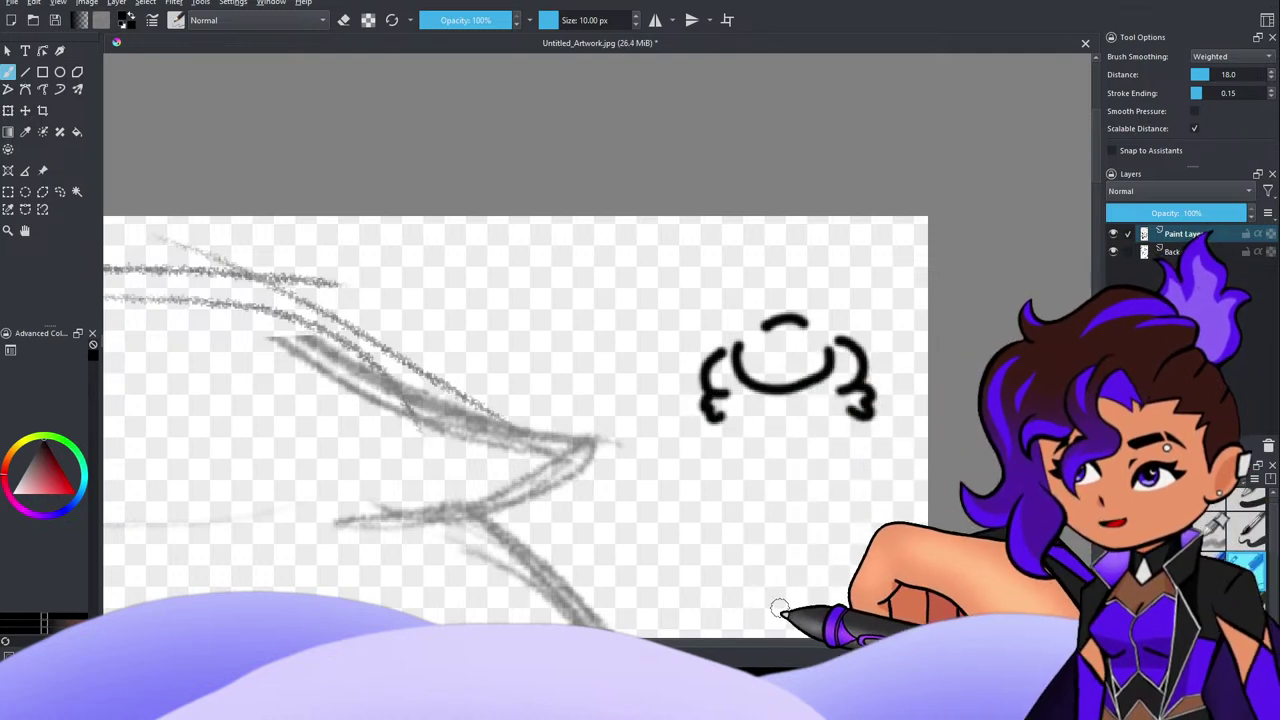
pyautogui.hotkey('ctrl', 'z')
pyautogui.hotkey('ctrl', 'z')
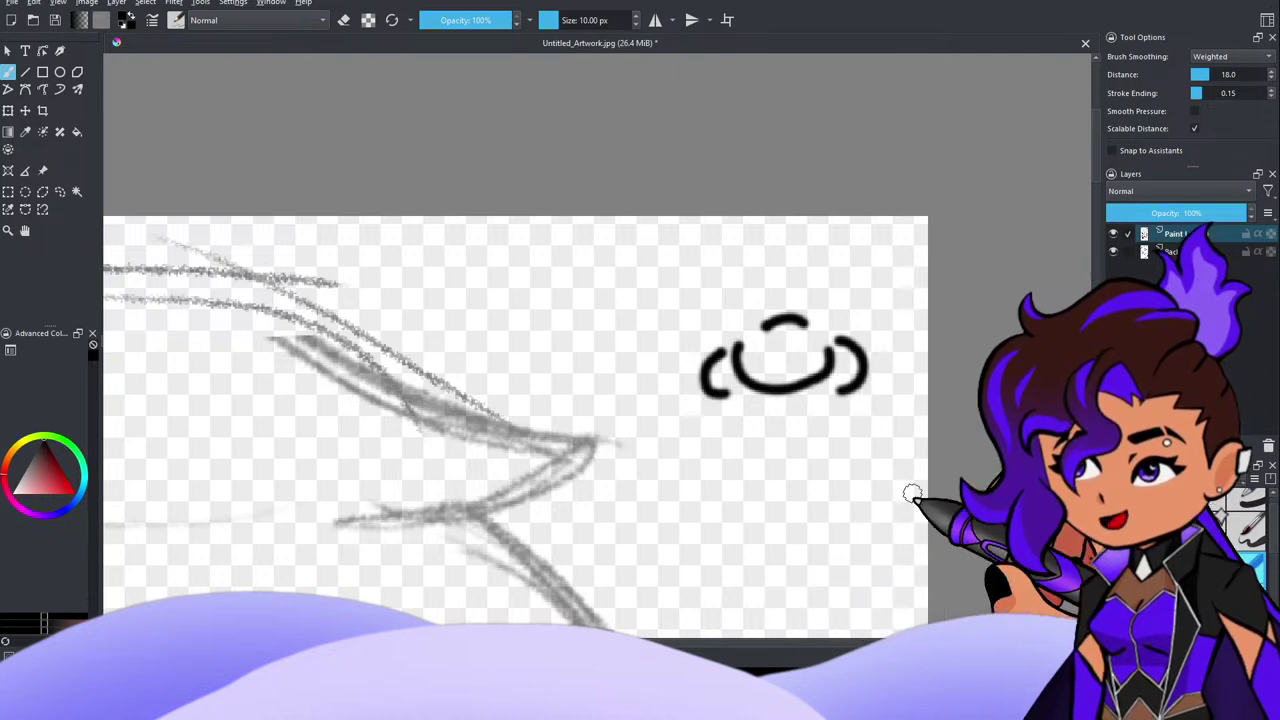
# Step: Try a flat horizontal stroke with thickened ends beside the nose doodle, and undo it
pyautogui.scroll(2, 918, 492)
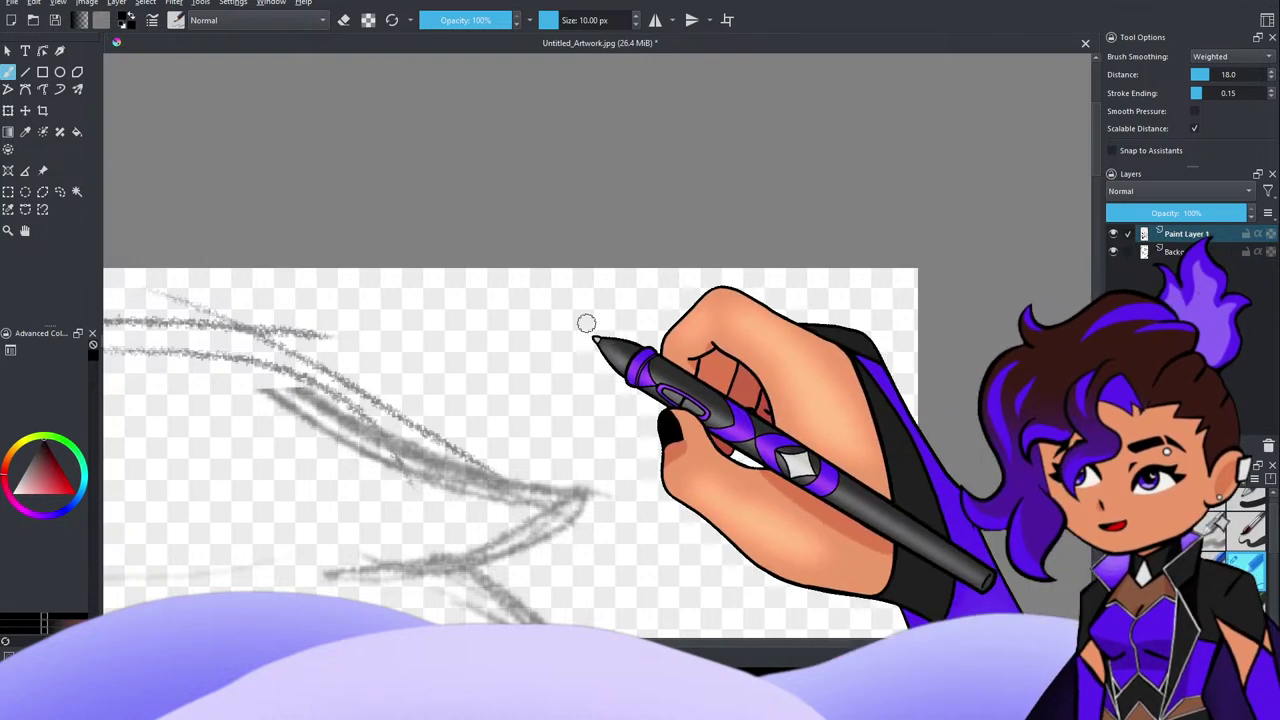
pyautogui.moveTo(596, 356); pyautogui.dragTo(657, 352)
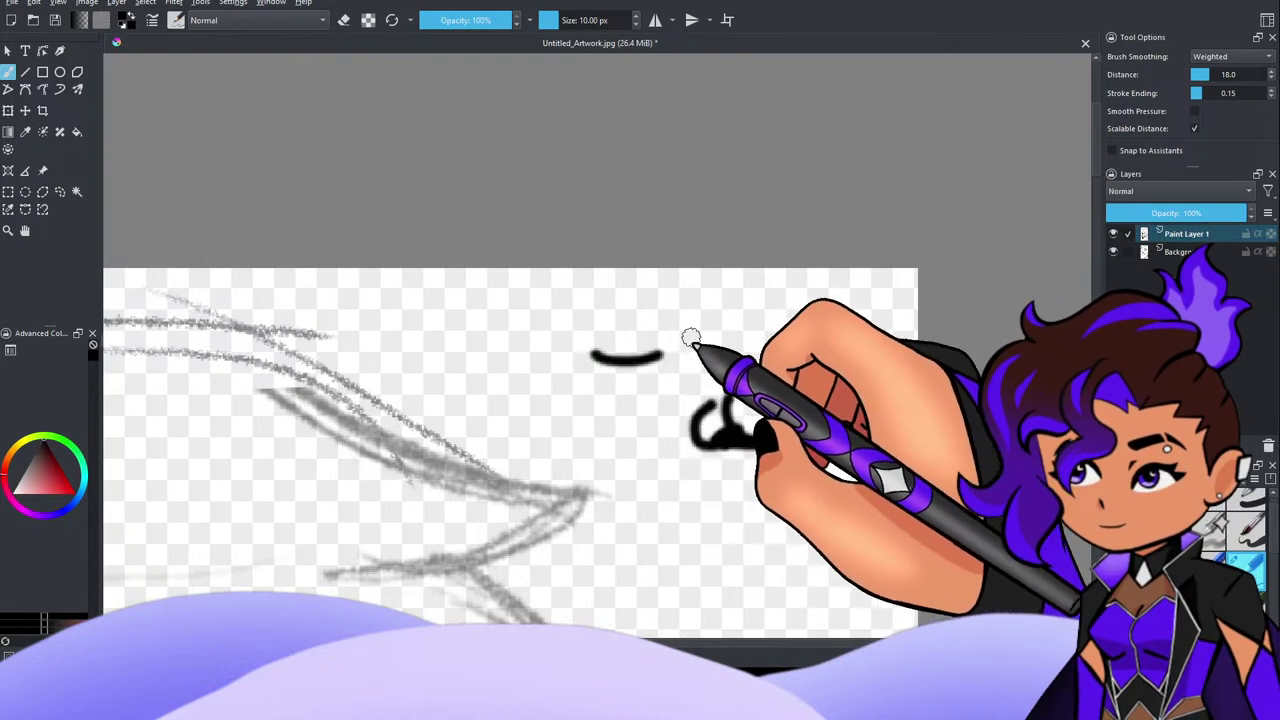
pyautogui.moveTo(577, 367); pyautogui.dragTo(591, 366)
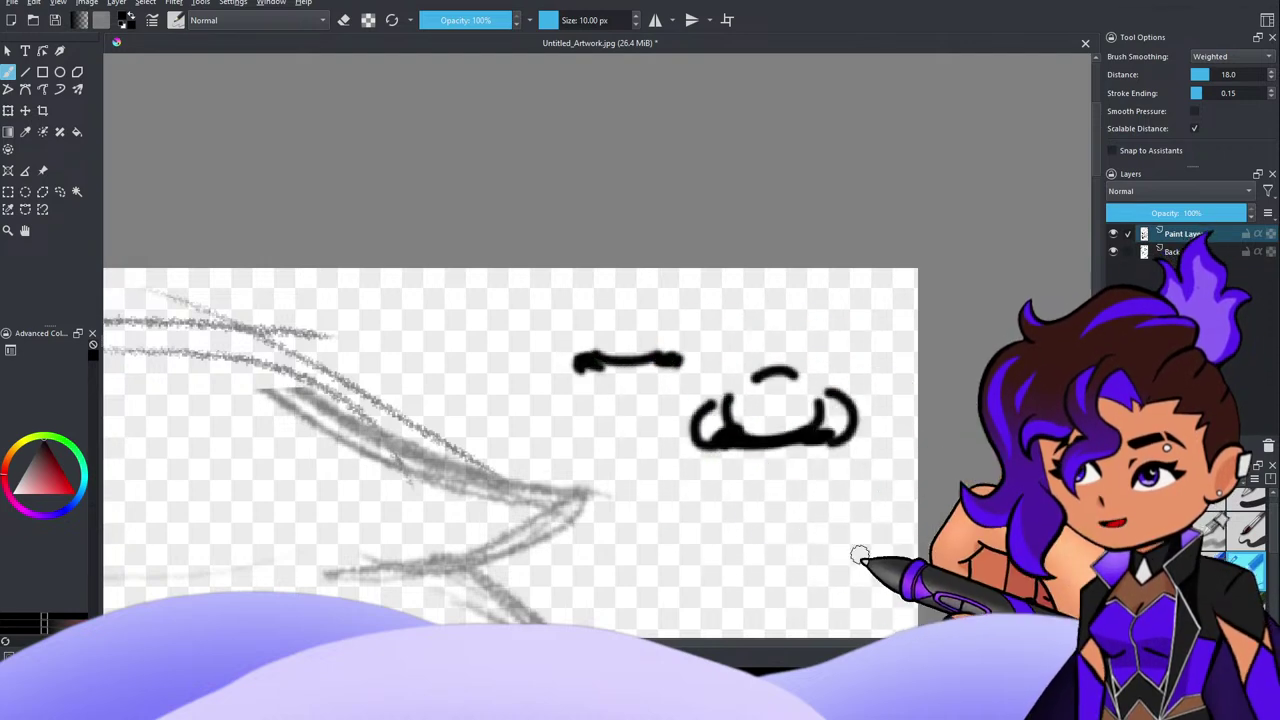
pyautogui.hotkey('ctrl', 'z')
pyautogui.hotkey('ctrl', 'z')
pyautogui.hotkey('ctrl', 'z')
pyautogui.hotkey('ctrl', 'z')
pyautogui.hotkey('ctrl', 'z')
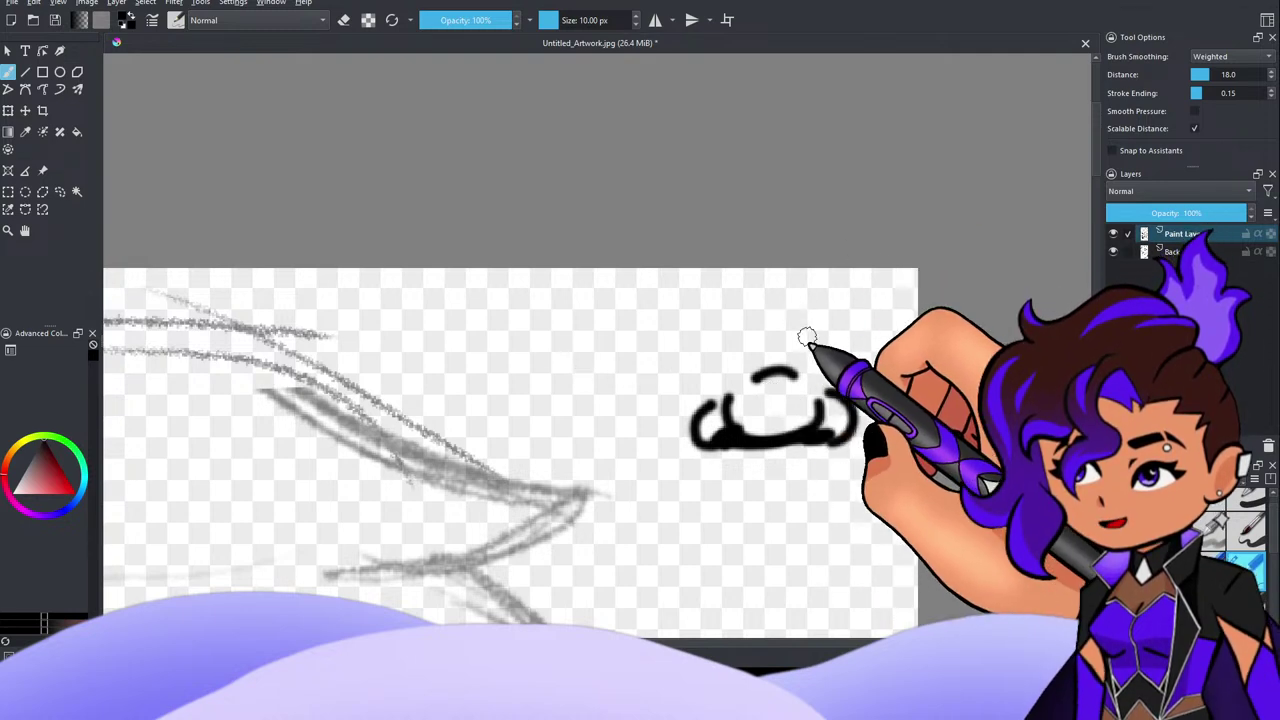
# Step: Try jagged strokes above the nose doodle, and undo them together with the doodle
pyautogui.moveTo(807, 332); pyautogui.dragTo(811, 352)
pyautogui.moveTo(814, 312)
pyautogui.mouseDown()
pyautogui.moveTo(810, 352)
pyautogui.moveTo(876, 342)
pyautogui.mouseUp()
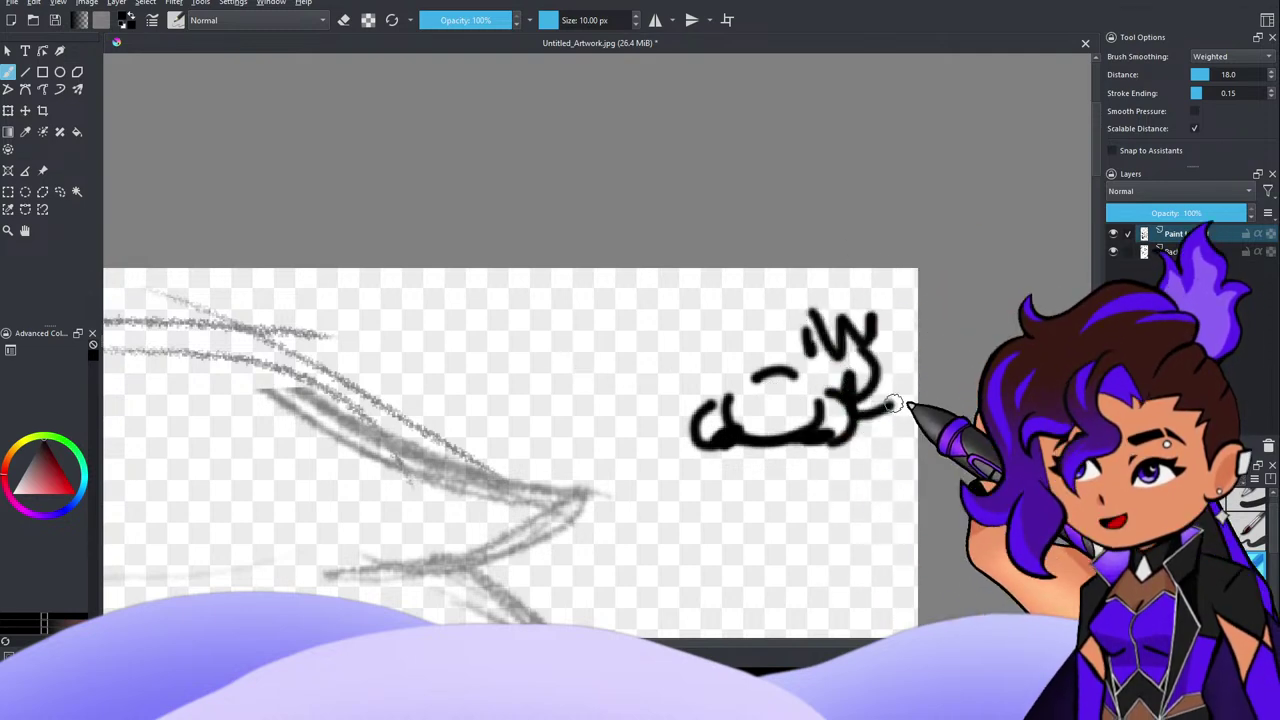
pyautogui.moveTo(893, 404); pyautogui.dragTo(905, 398)
pyautogui.hotkey('ctrl', 'z')
pyautogui.hotkey('ctrl', 'z')
pyautogui.hotkey('ctrl', 'z')
pyautogui.hotkey('ctrl', 'z')
pyautogui.hotkey('ctrl', 'z')
pyautogui.hotkey('ctrl', 'z')
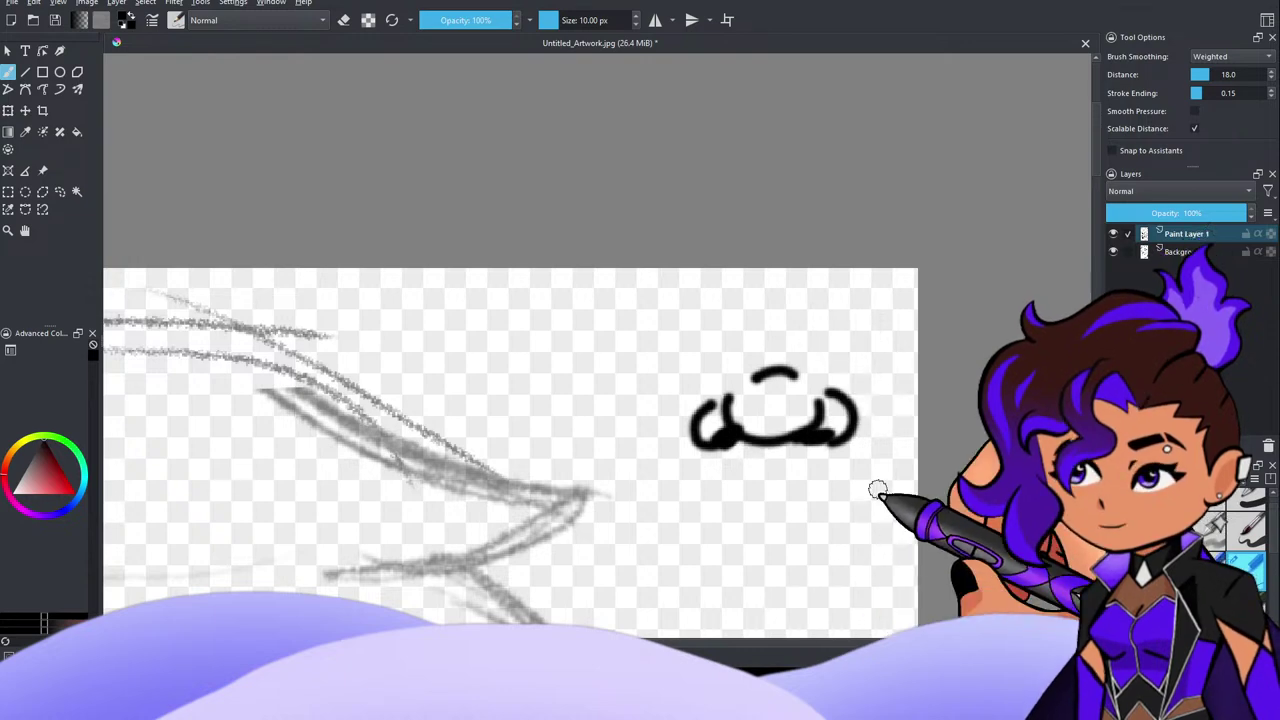
pyautogui.hotkey('ctrl', 'z')
pyautogui.hotkey('ctrl', 'z')
# Step: Try inking the thin hair strand line that runs from between the brows to below the inked eye, and undo it
pyautogui.scroll(-5, 820, 403)
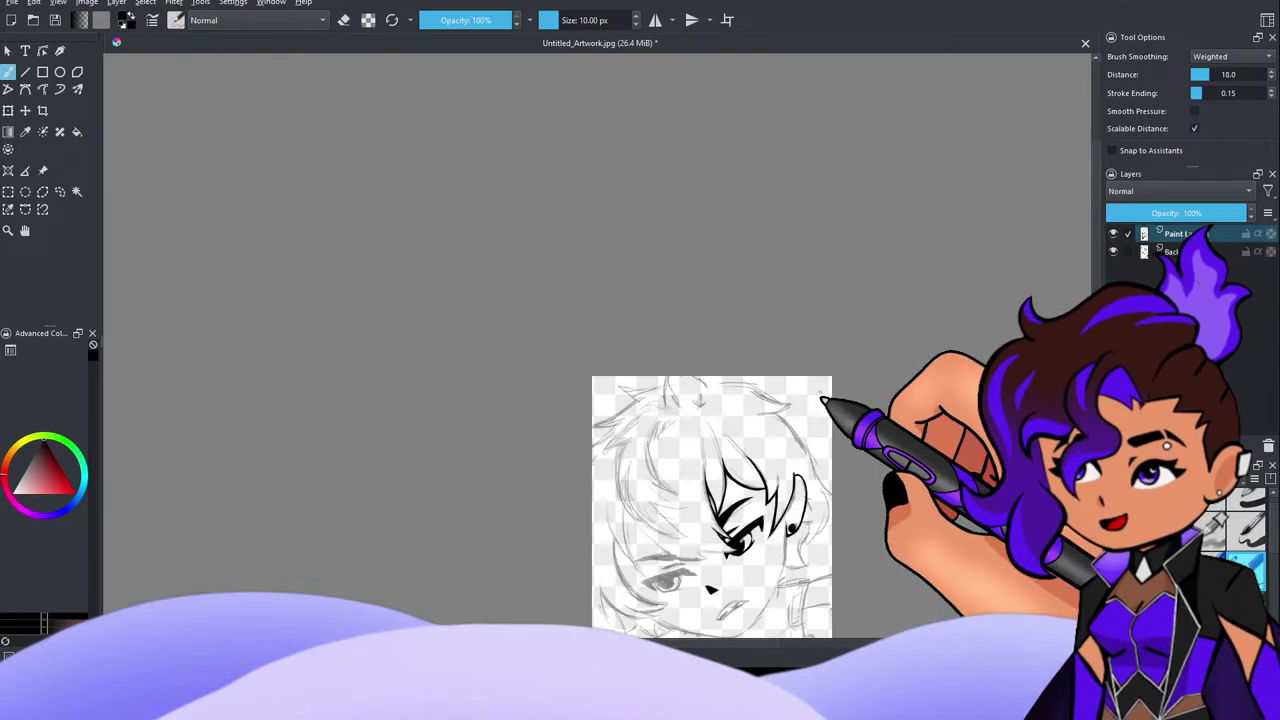
pyautogui.scroll(4, 770, 472)
pyautogui.scroll(2, 872, 452)
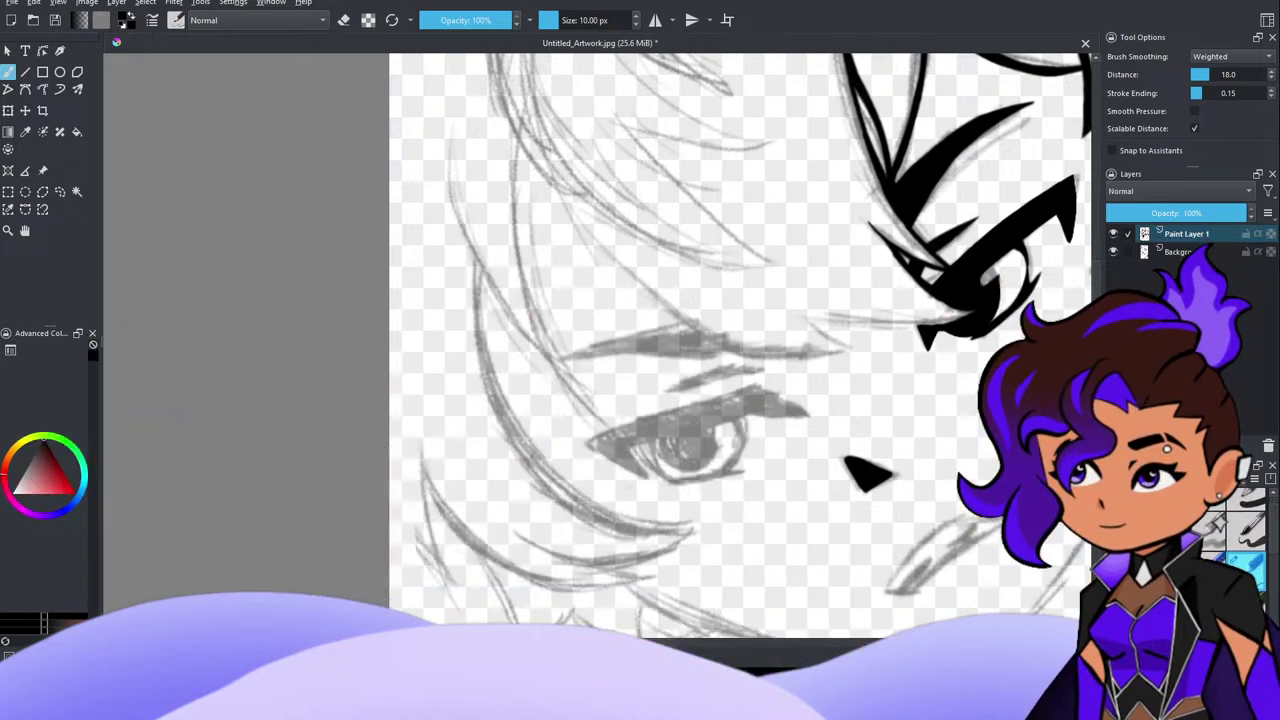
pyautogui.scroll(-2, 794, 114)
pyautogui.scroll(2, 834, 158)
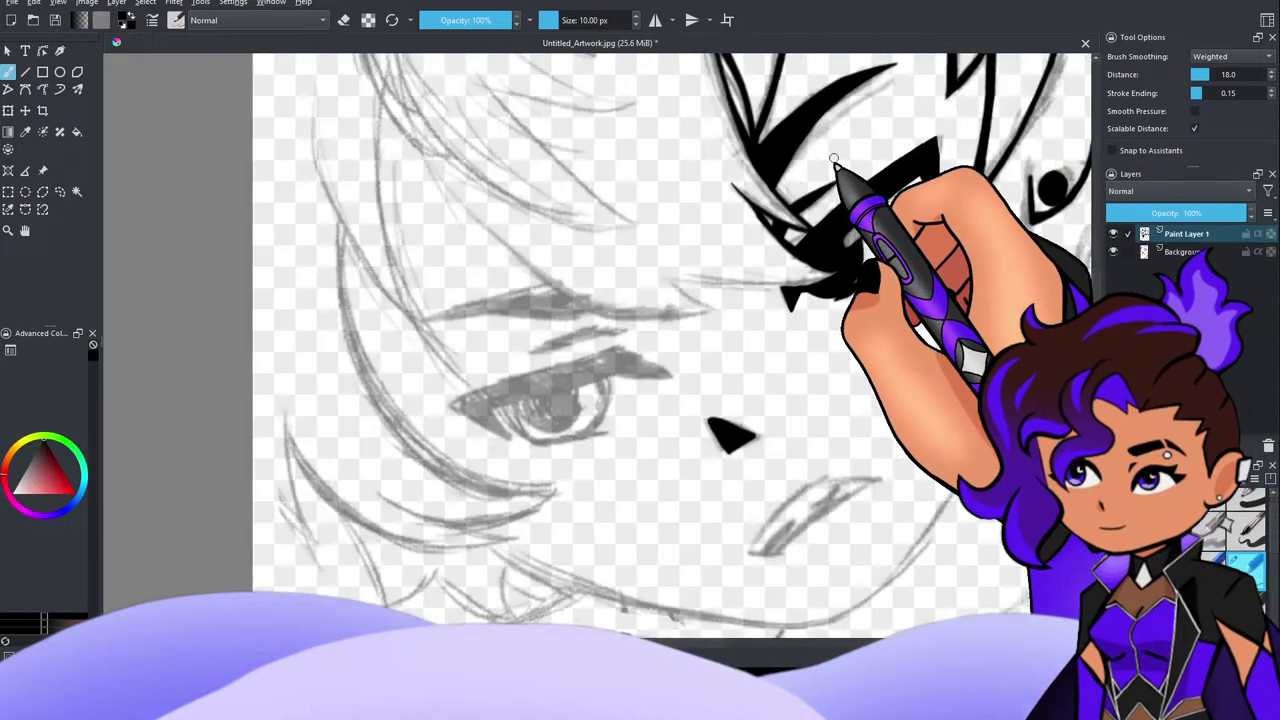
pyautogui.scroll(2, 833, 158)
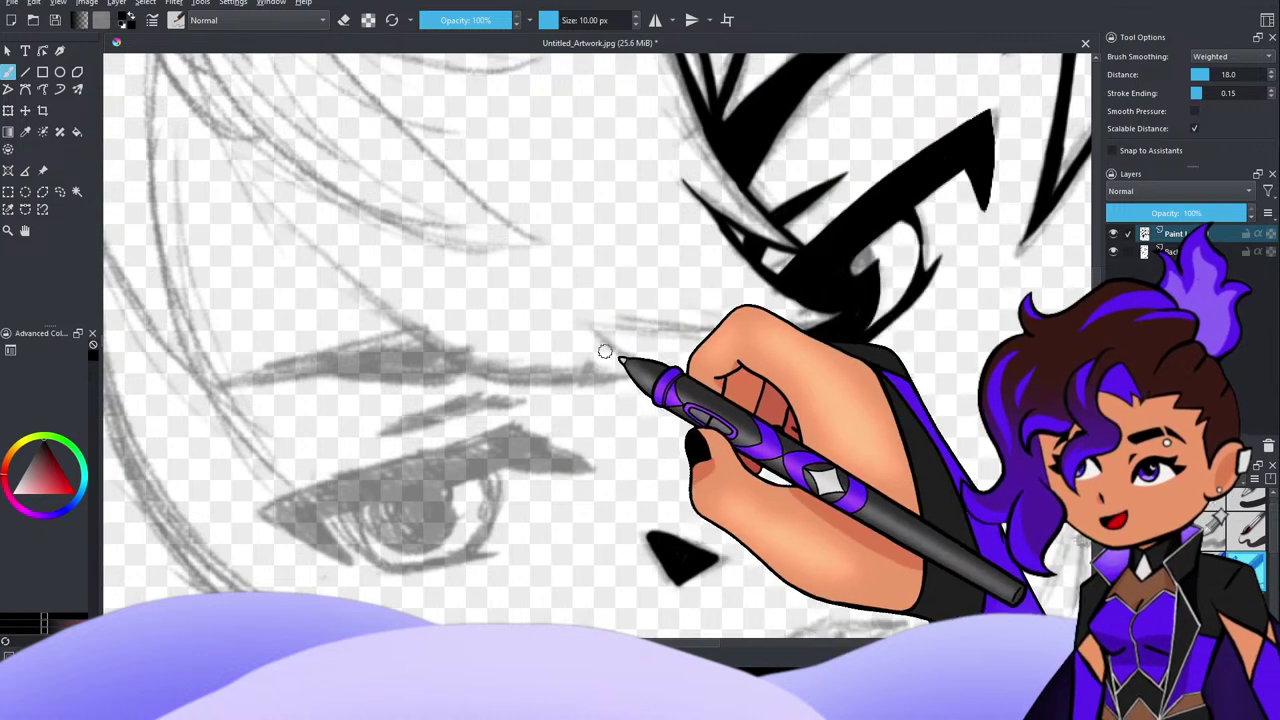
pyautogui.moveTo(577, 320)
pyautogui.mouseDown()
pyautogui.moveTo(710, 333)
pyautogui.moveTo(766, 329)
pyautogui.mouseUp()
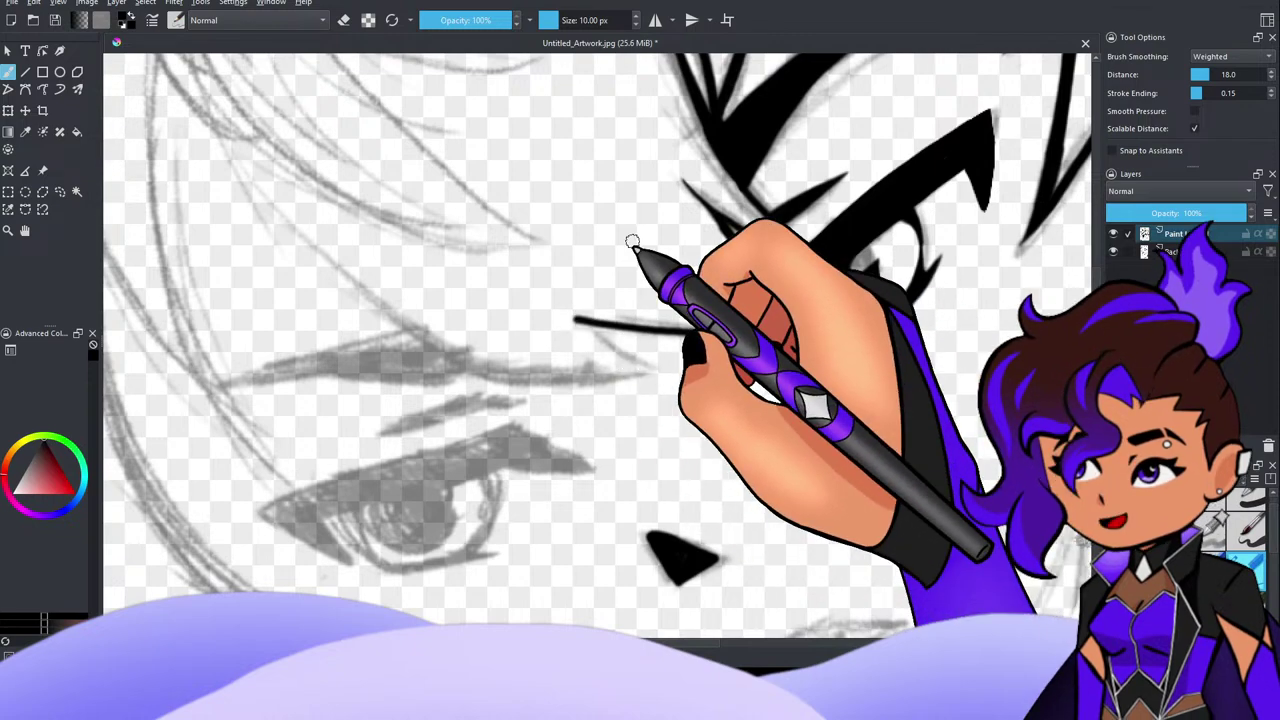
pyautogui.scroll(-1, 635, 241)
pyautogui.scroll(2, 733, 254)
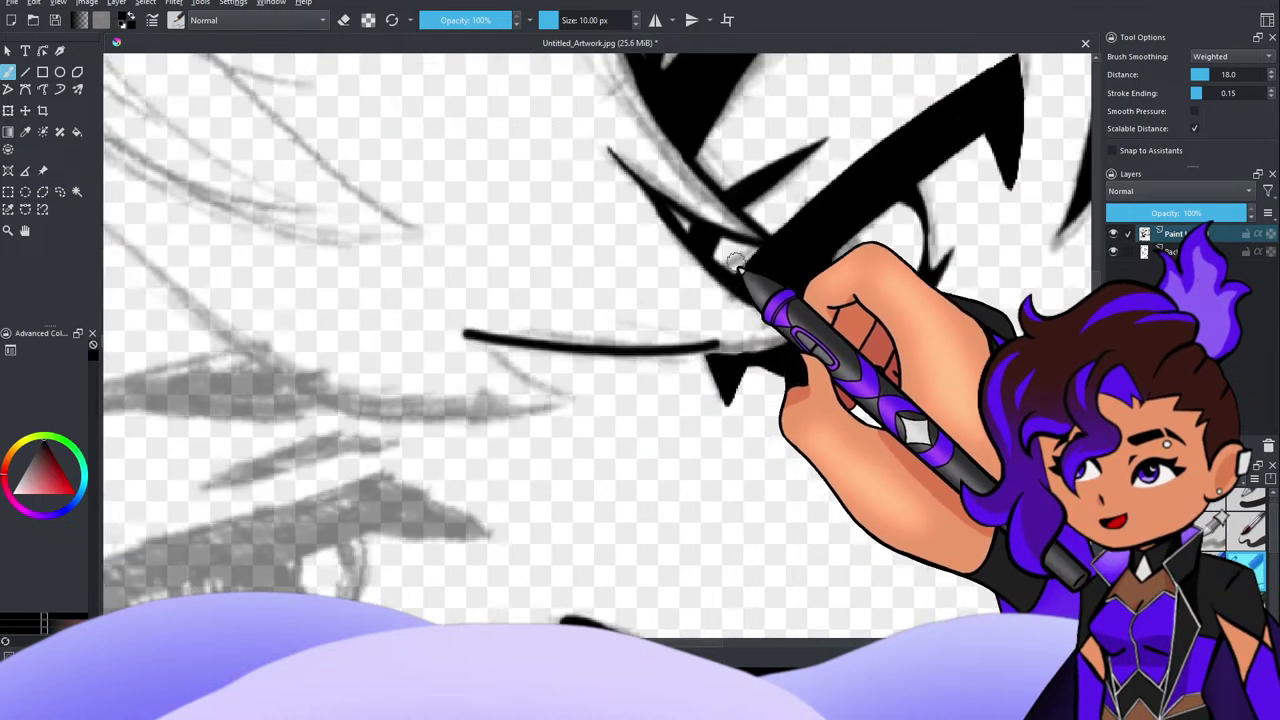
pyautogui.hotkey('ctrl', 'z')
pyautogui.scroll(1, 663, 337)
pyautogui.scroll(-1, 665, 337)
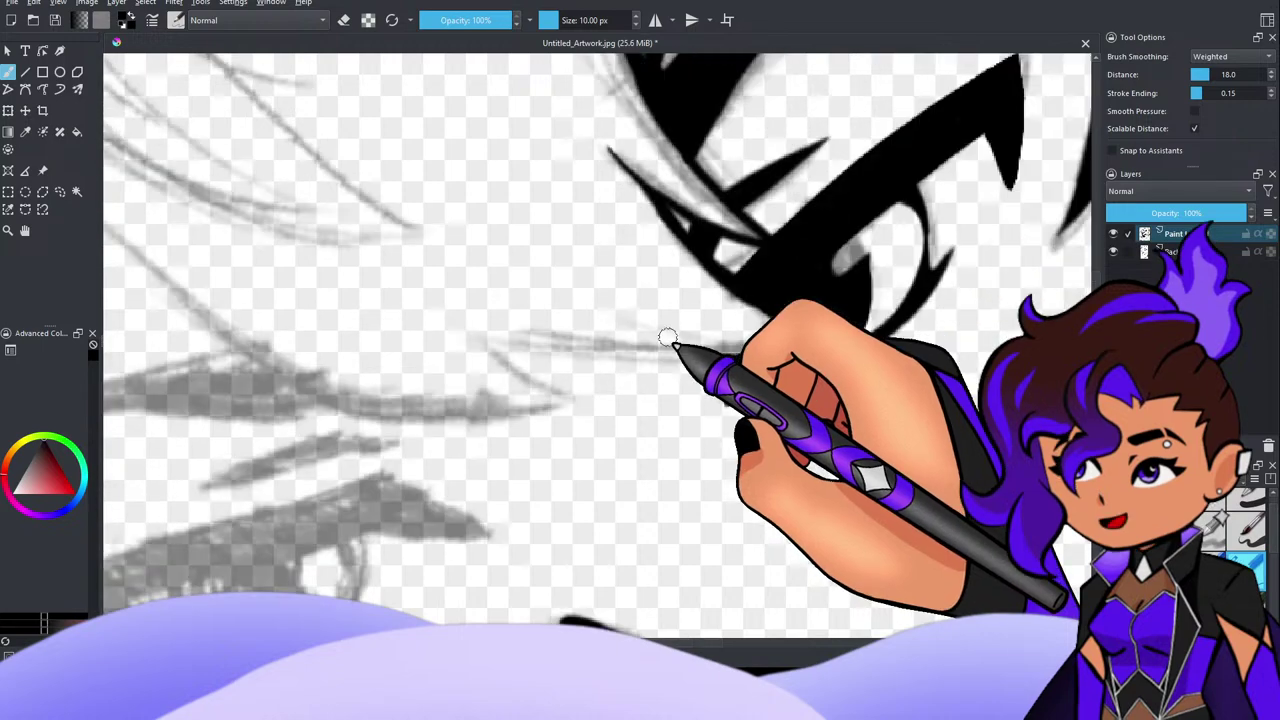
# Step: Thicken the inked eye's lower lash line from the pointed inner corner up to the black iris
pyautogui.scroll(1, 655, 337)
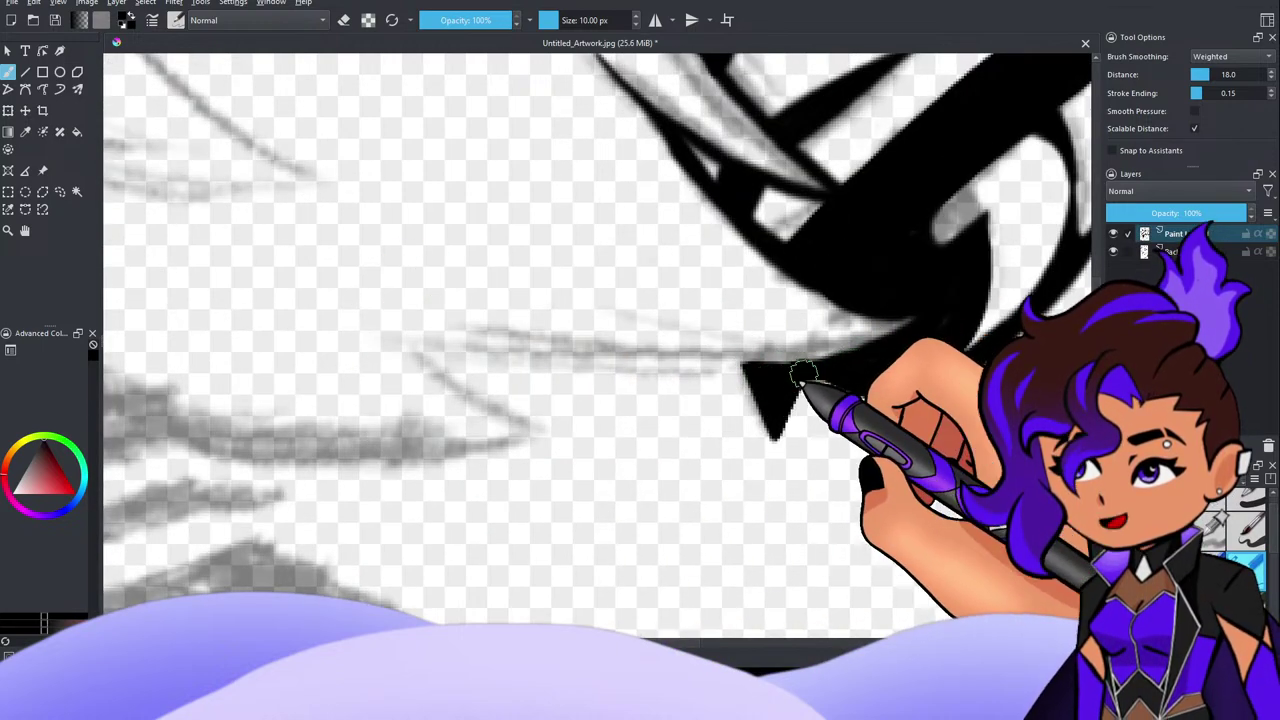
pyautogui.moveTo(780, 372); pyautogui.dragTo(891, 326)
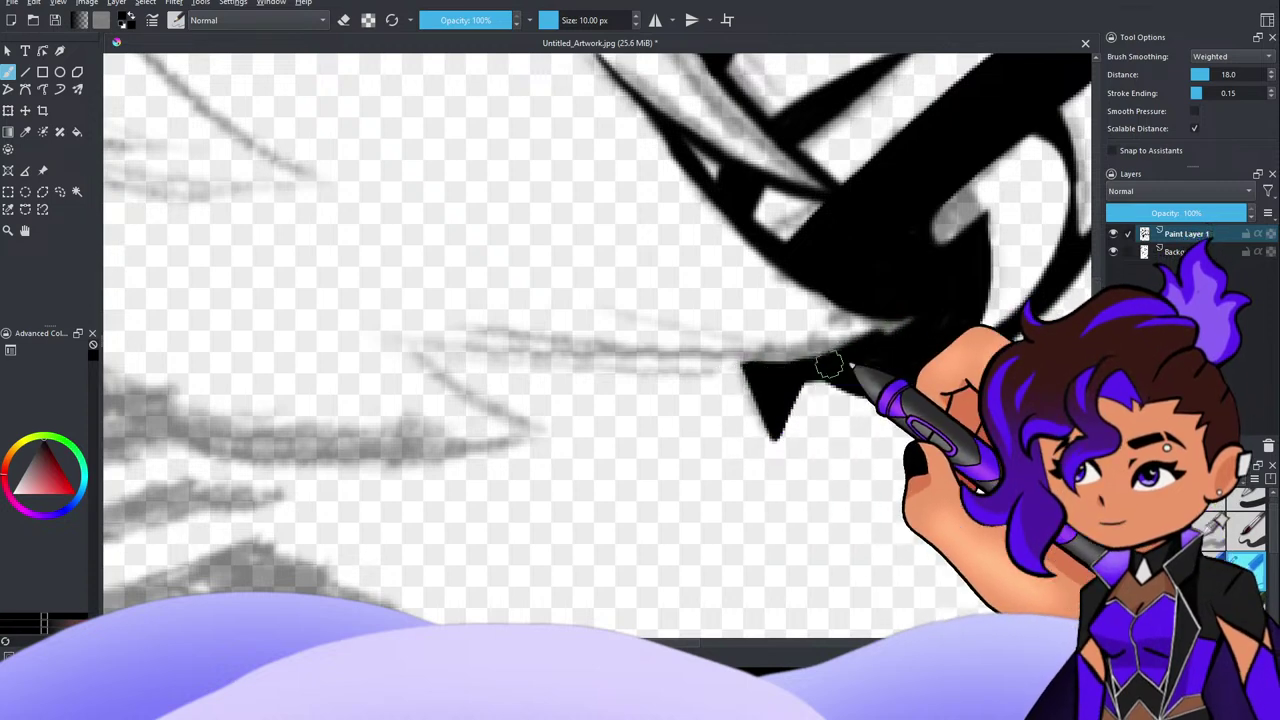
pyautogui.moveTo(932, 283)
pyautogui.mouseDown()
pyautogui.moveTo(855, 363)
pyautogui.moveTo(823, 371)
pyautogui.moveTo(931, 297)
pyautogui.moveTo(889, 341)
pyautogui.mouseUp()
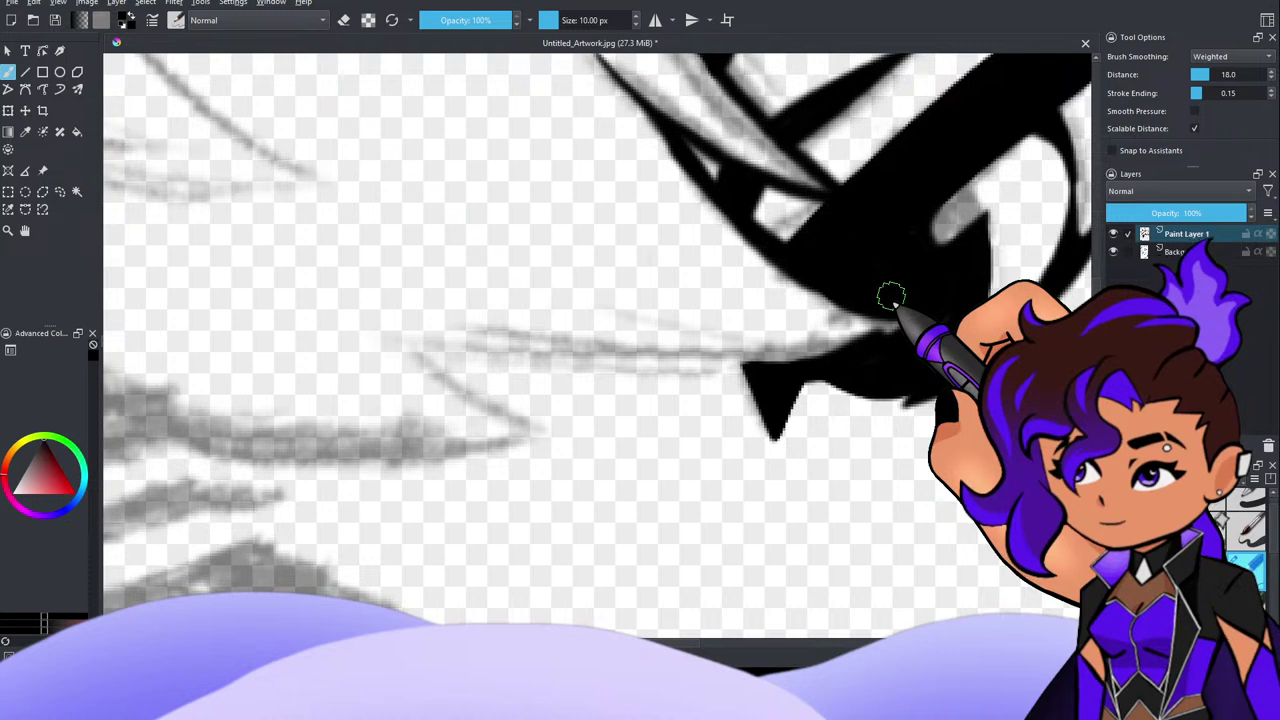
# Step: Try thin looping strokes across and below the inked eye's inner corner and lower lash line, and undo them
pyautogui.moveTo(920, 303); pyautogui.dragTo(857, 349)
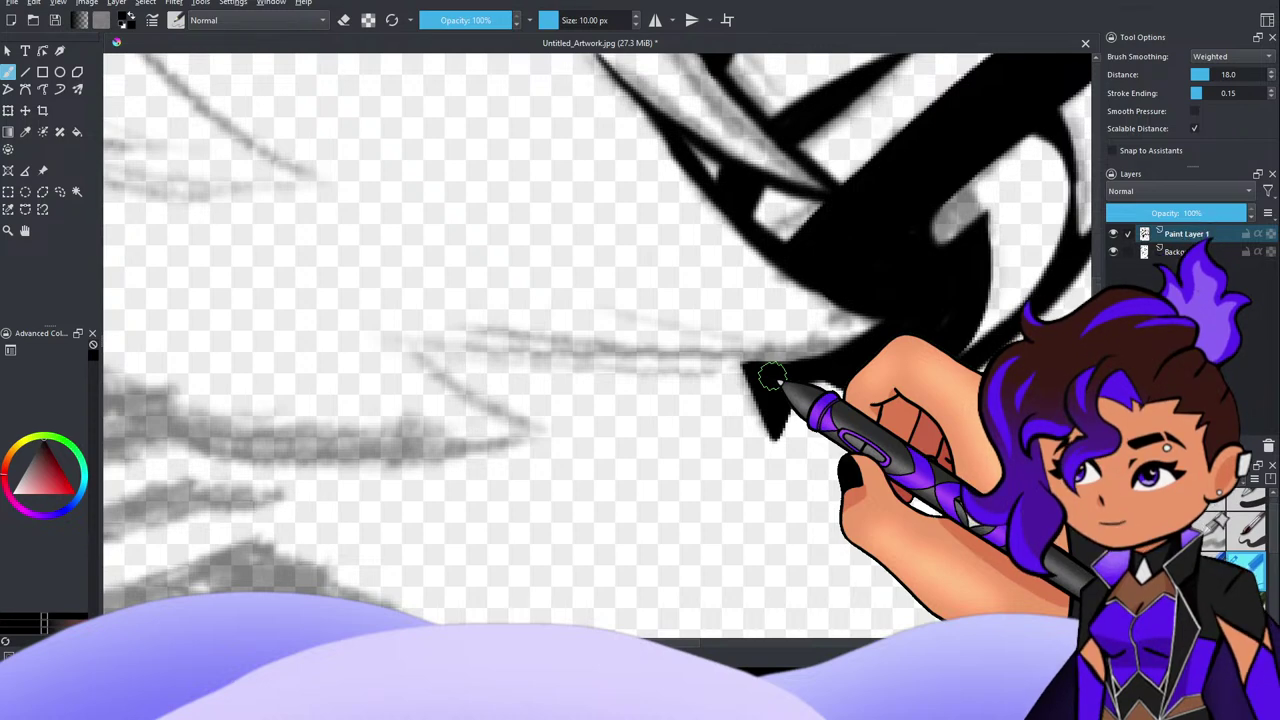
pyautogui.moveTo(772, 376)
pyautogui.mouseDown()
pyautogui.moveTo(787, 294)
pyautogui.moveTo(810, 274)
pyautogui.moveTo(832, 292)
pyautogui.moveTo(806, 268)
pyautogui.mouseUp()
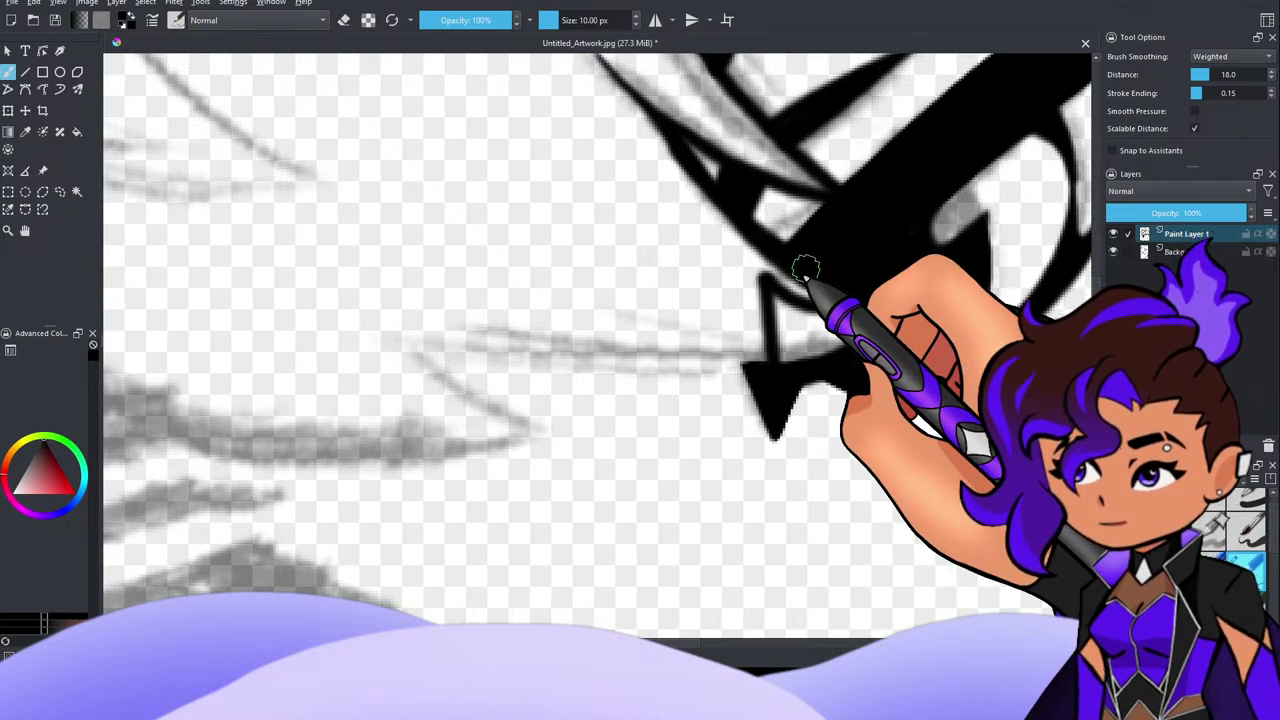
pyautogui.moveTo(806, 268); pyautogui.dragTo(910, 435)
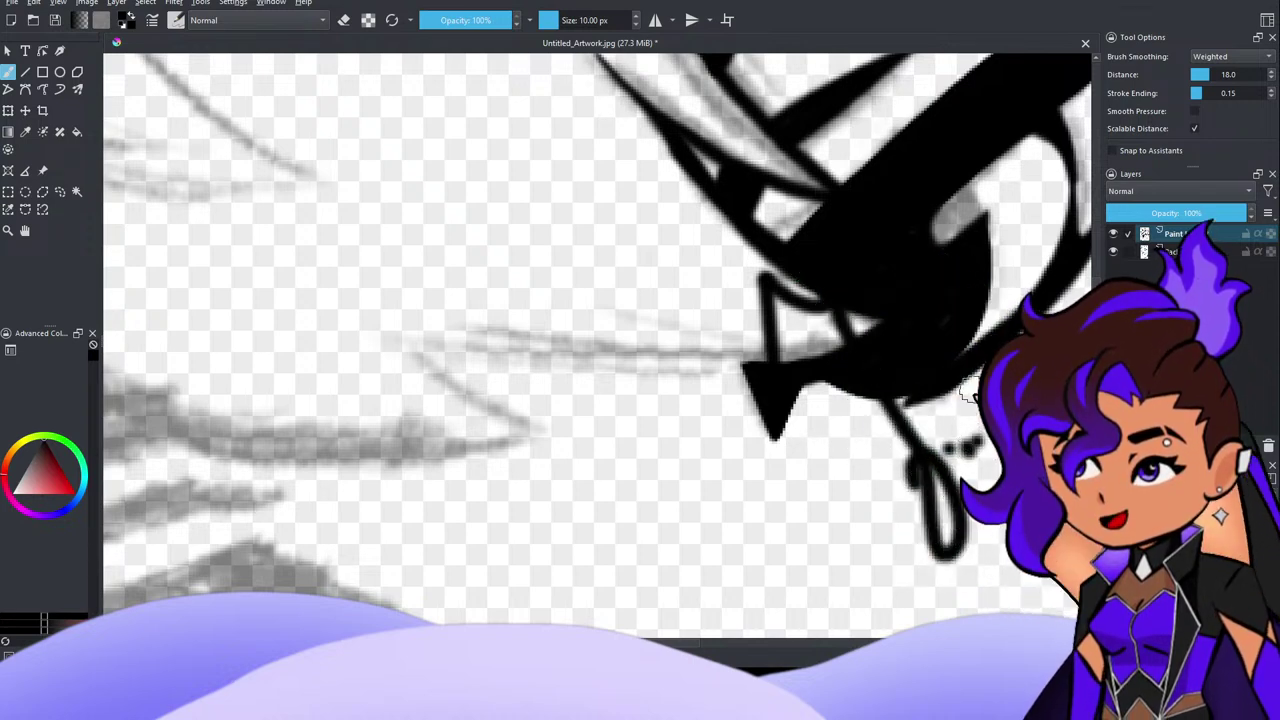
pyautogui.hotkey('ctrl', 'z')
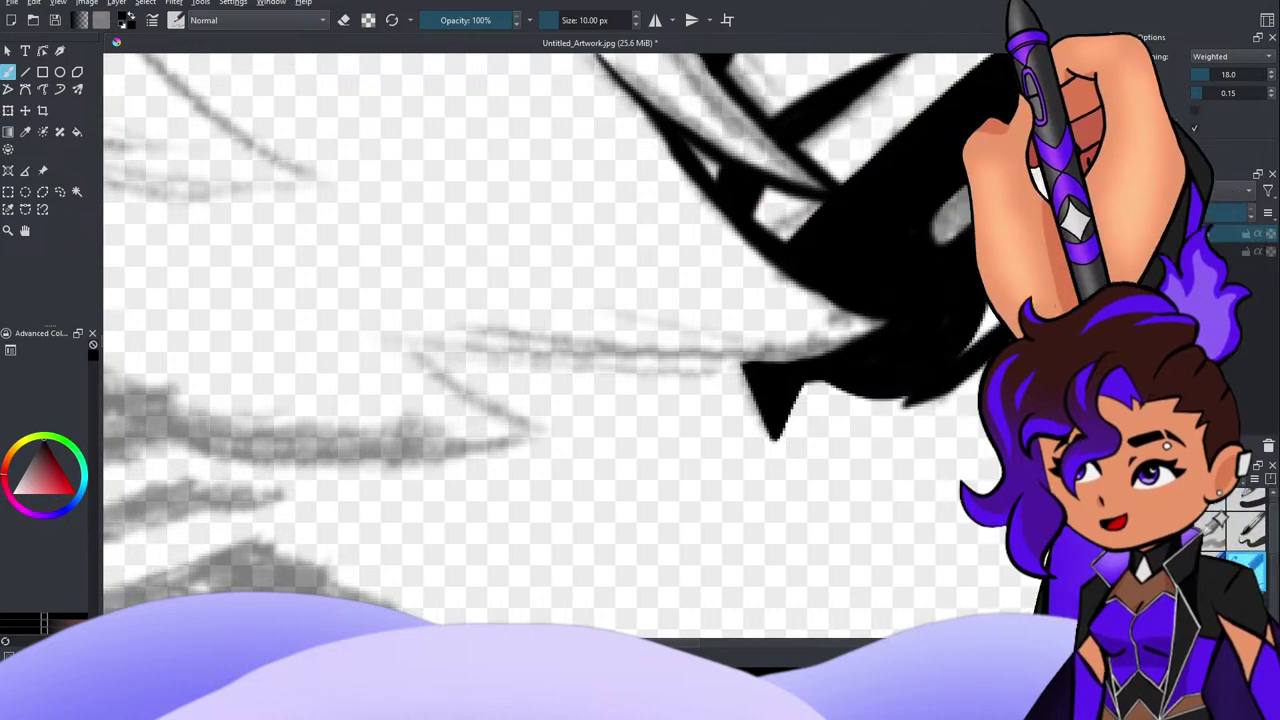
# Step: Thicken the inked eye's edge from the upper inner corner down to the base of the black iris
pyautogui.scroll(-6, 739, 130)
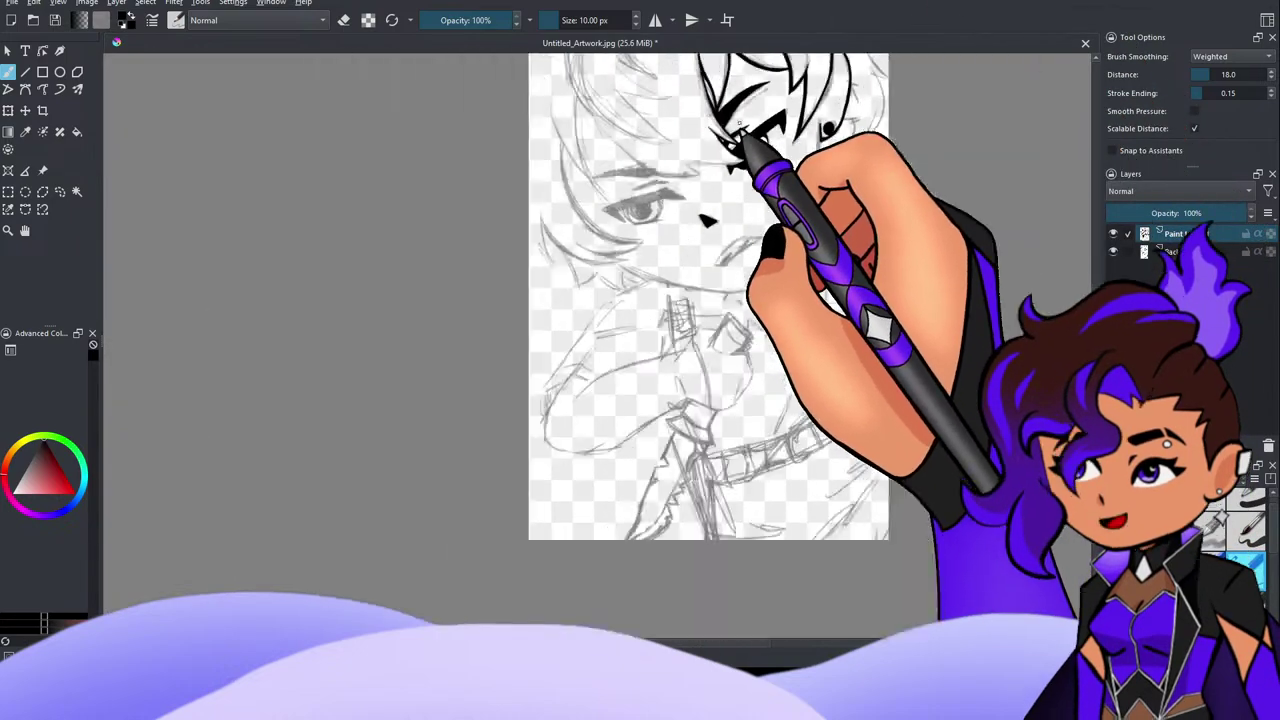
pyautogui.scroll(6, 739, 123)
pyautogui.scroll(-6, 746, 100)
pyautogui.scroll(4, 694, 149)
pyautogui.scroll(-5, 777, 103)
pyautogui.scroll(5, 817, 73)
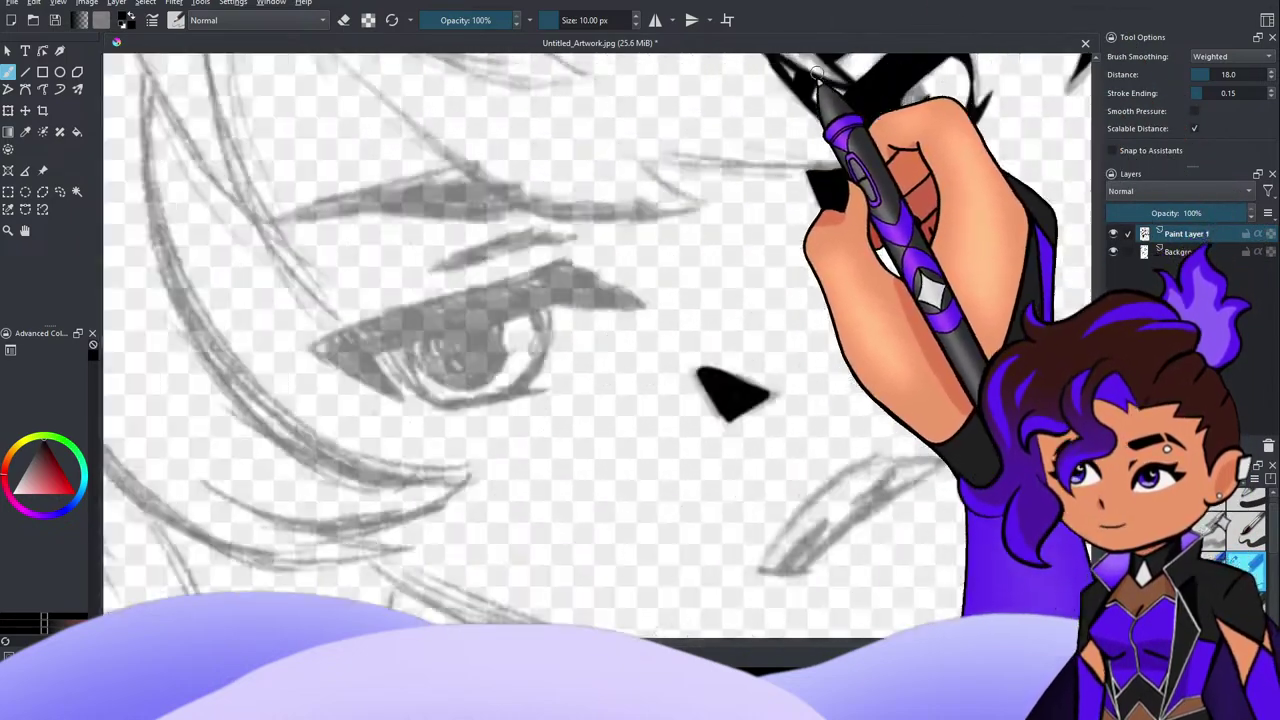
pyautogui.scroll(3, 816, 76)
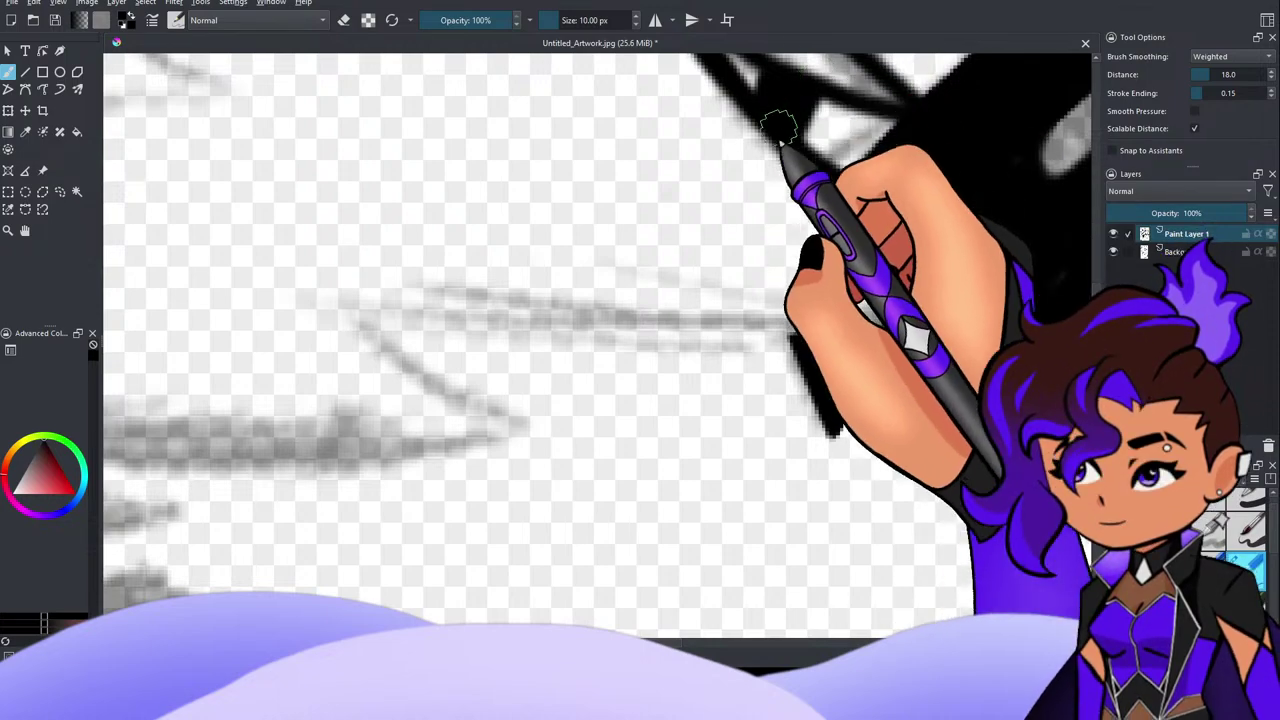
pyautogui.scroll(-4, 614, 109)
pyautogui.scroll(3, 623, 122)
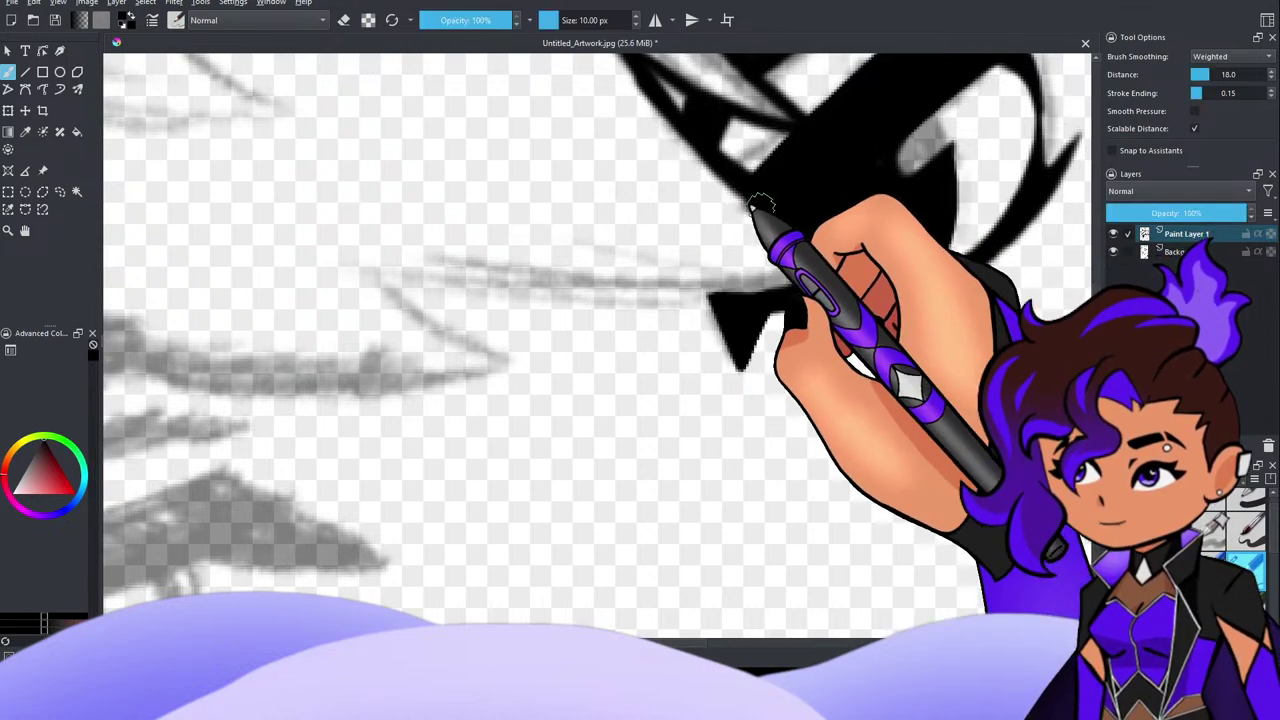
pyautogui.moveTo(737, 180)
pyautogui.mouseDown()
pyautogui.moveTo(781, 213)
pyautogui.moveTo(726, 171)
pyautogui.moveTo(781, 226)
pyautogui.moveTo(741, 185)
pyautogui.moveTo(930, 322)
pyautogui.mouseUp()
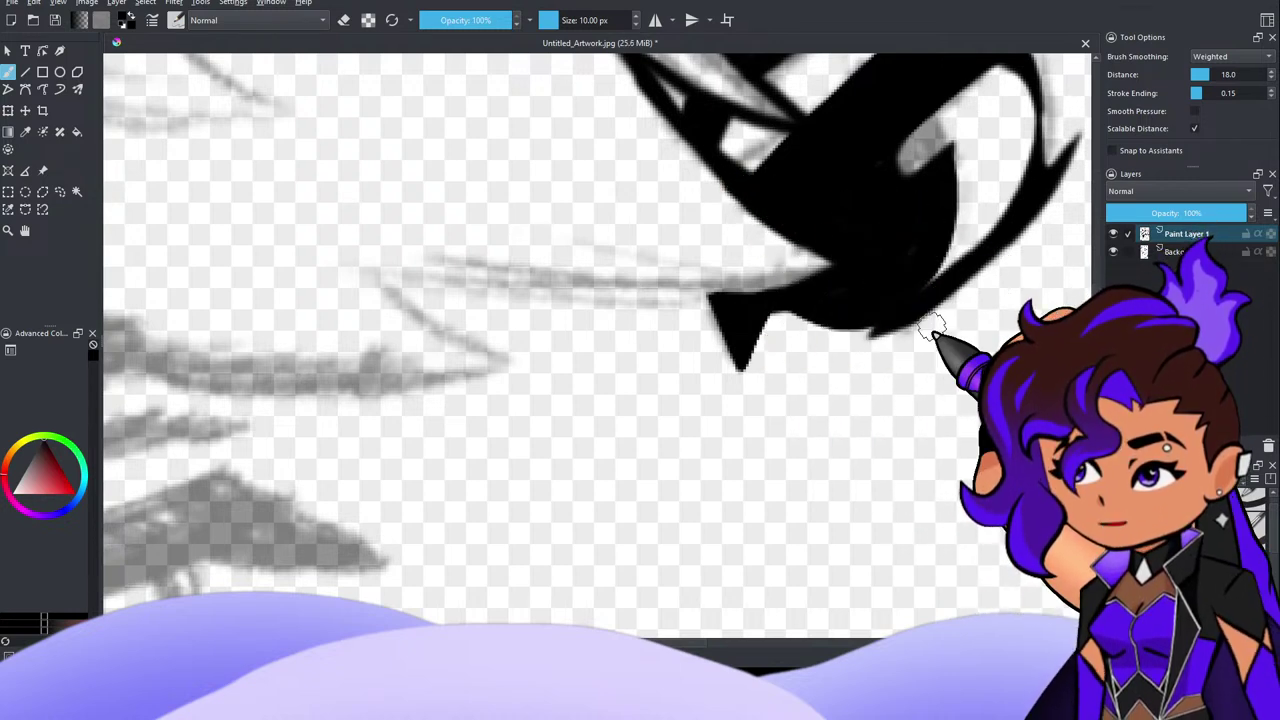
# Step: Ink the pointed strand tip between the brows, with one line to the inked eye's inner corner and a short line slanting down
pyautogui.scroll(-3, 890, 327)
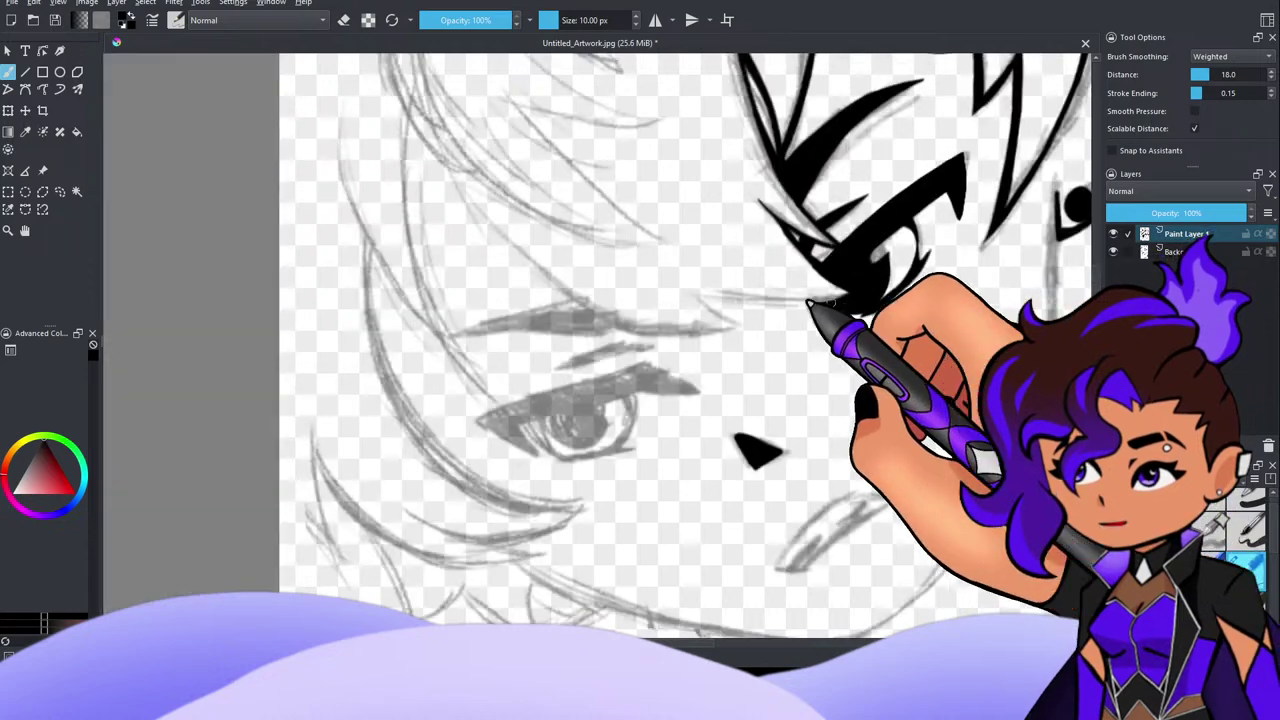
pyautogui.scroll(3, 815, 312)
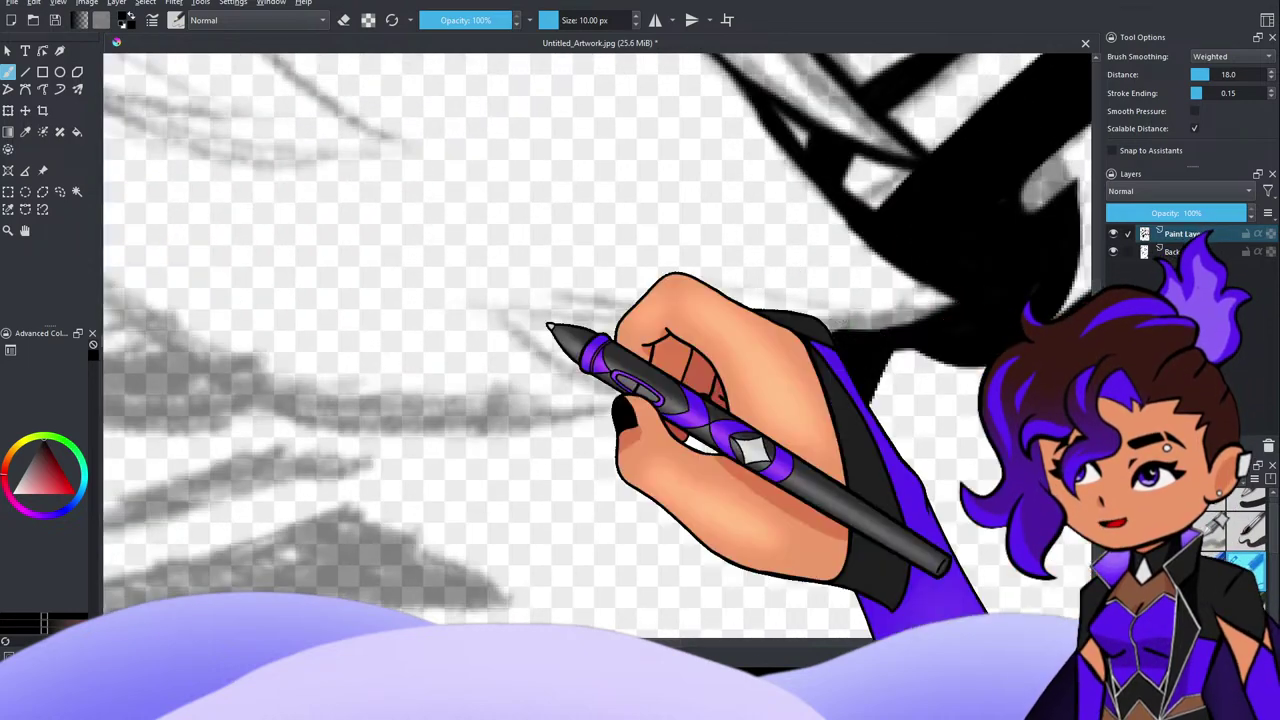
pyautogui.moveTo(499, 296); pyautogui.dragTo(880, 330)
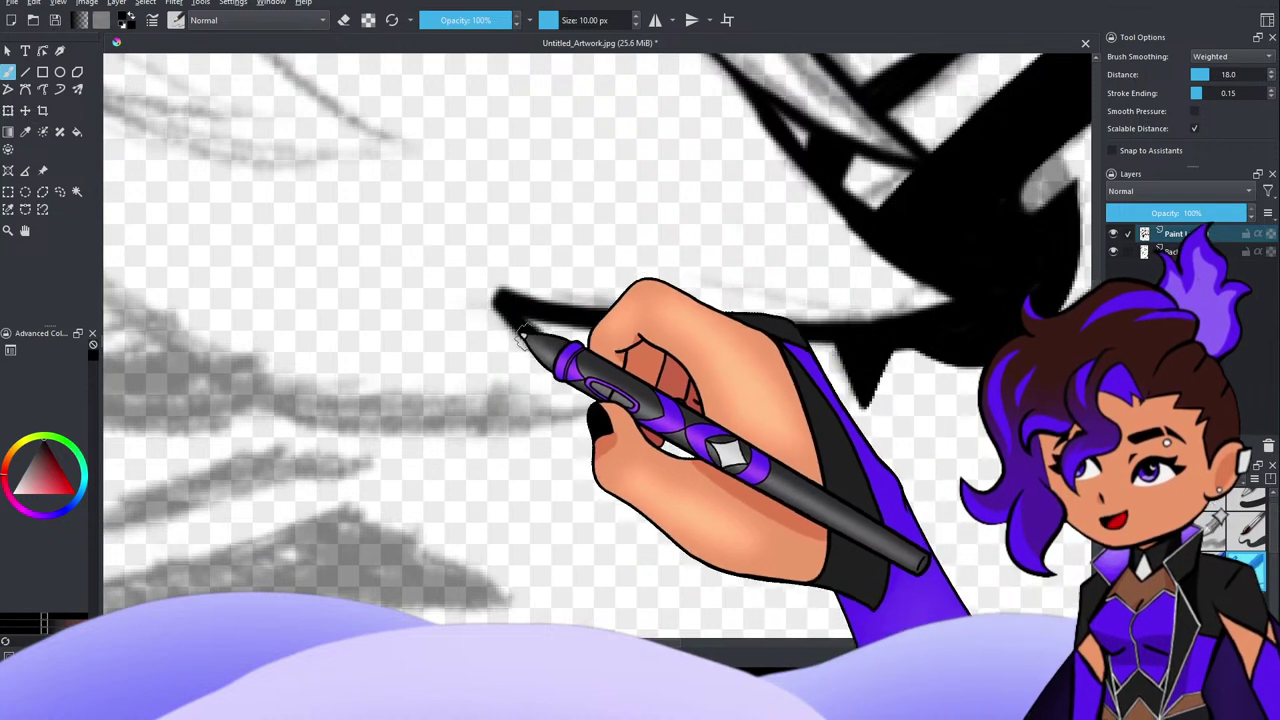
pyautogui.moveTo(482, 287); pyautogui.dragTo(653, 400)
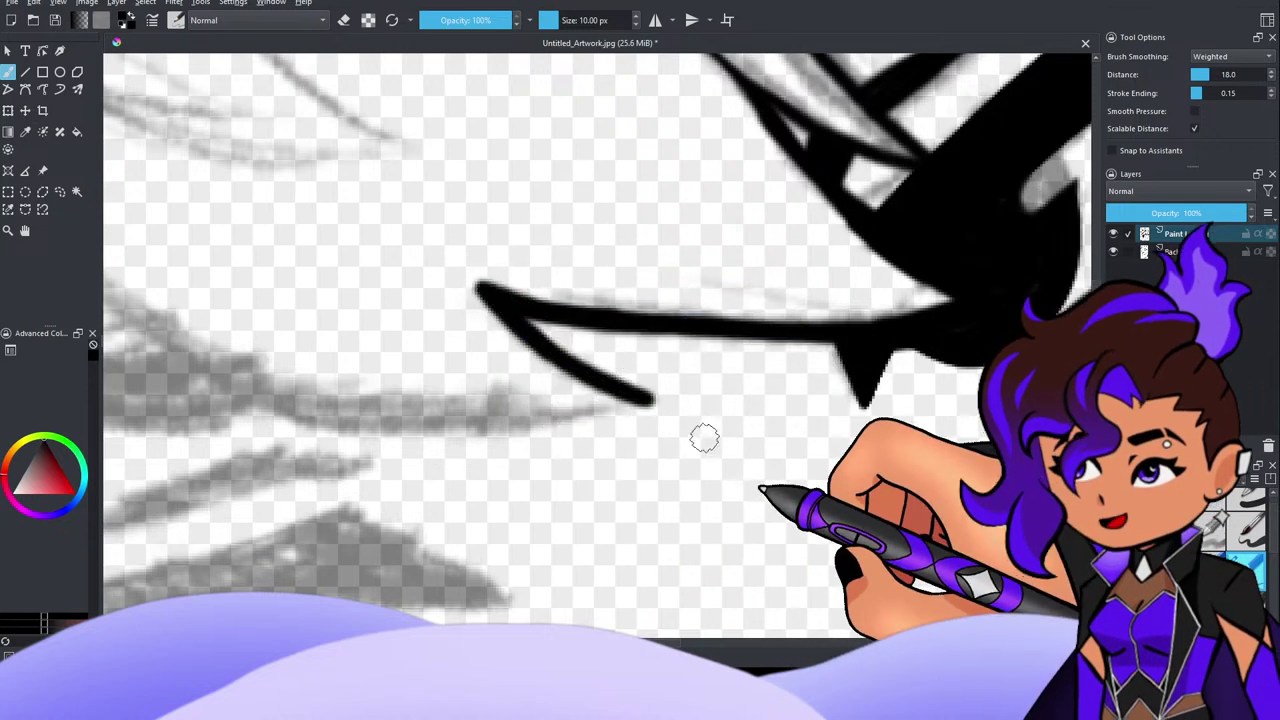
# Step: Try inking the curved hair line above the uninked eye's brow, and undo the strokes
pyautogui.scroll(-3, 733, 439)
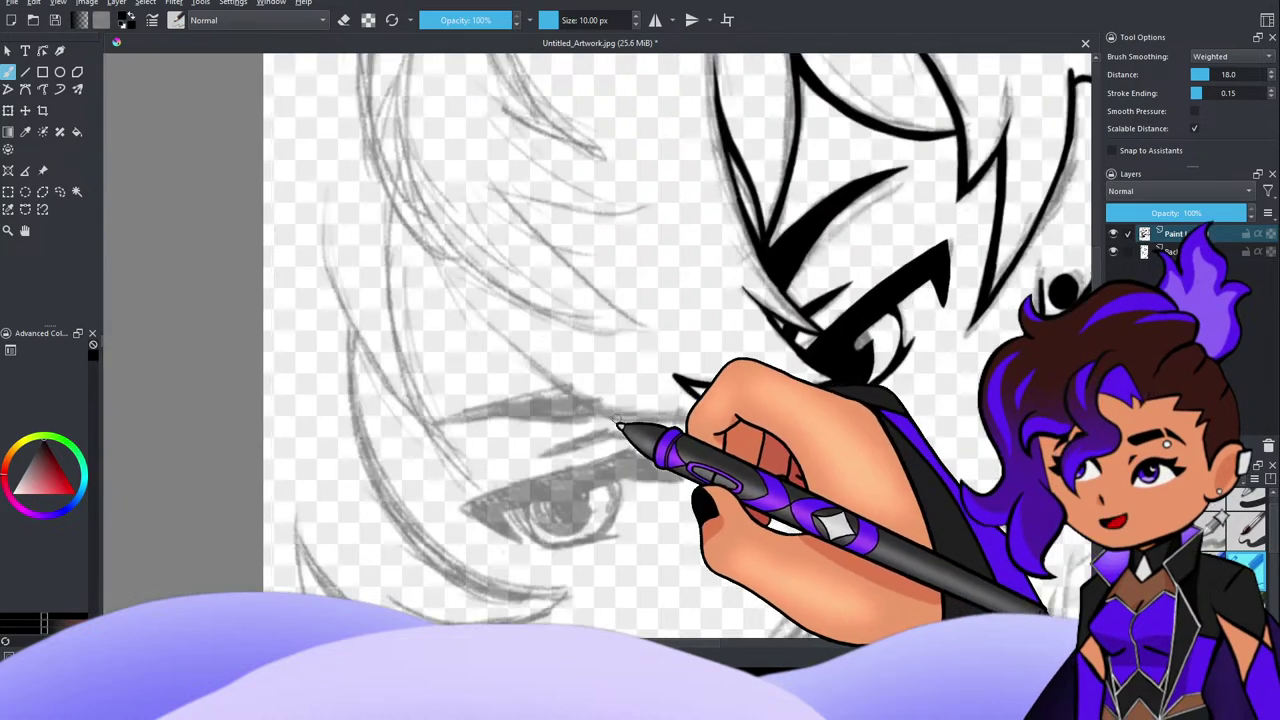
pyautogui.scroll(2, 623, 426)
pyautogui.scroll(-1, 617, 420)
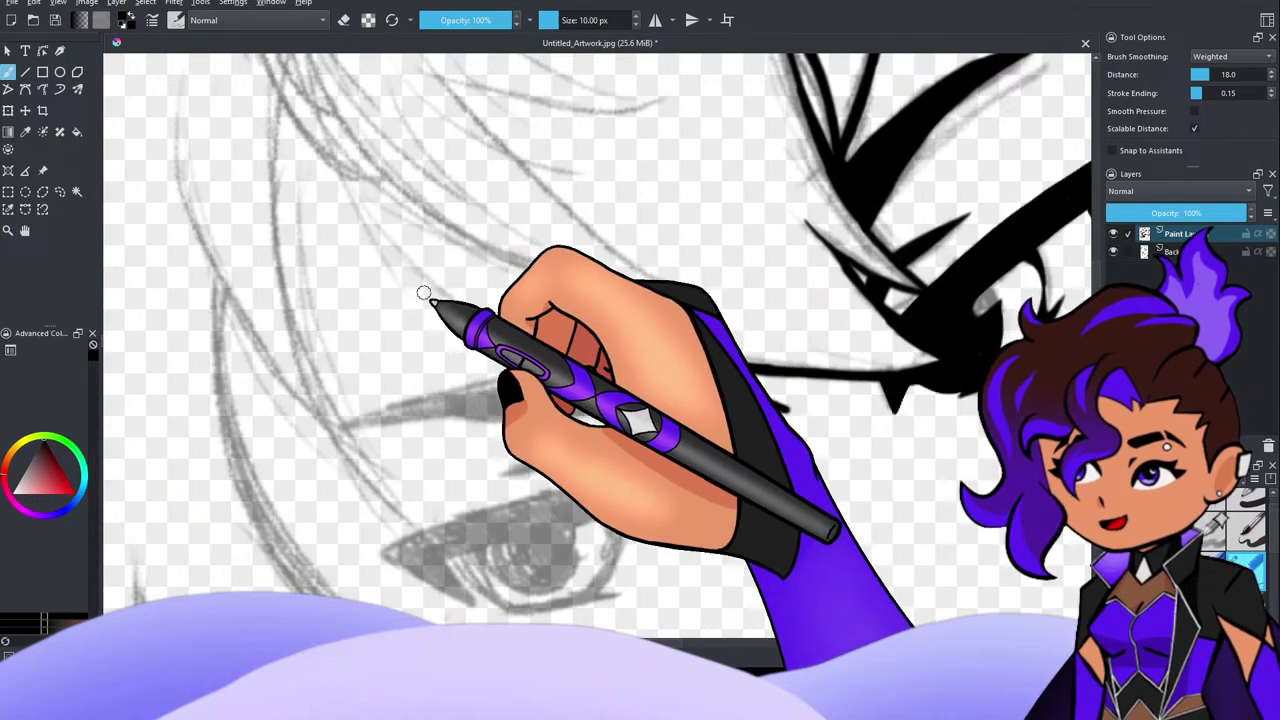
pyautogui.moveTo(376, 230); pyautogui.dragTo(404, 268)
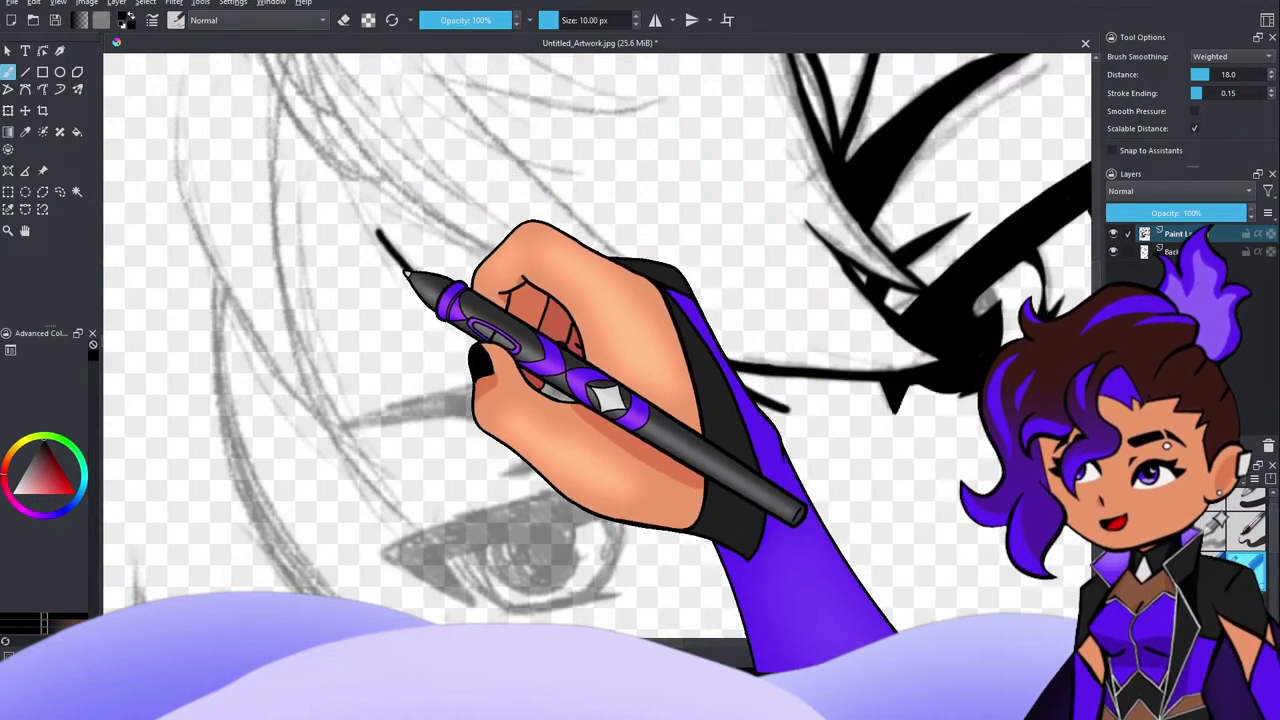
pyautogui.moveTo(352, 200); pyautogui.dragTo(505, 345)
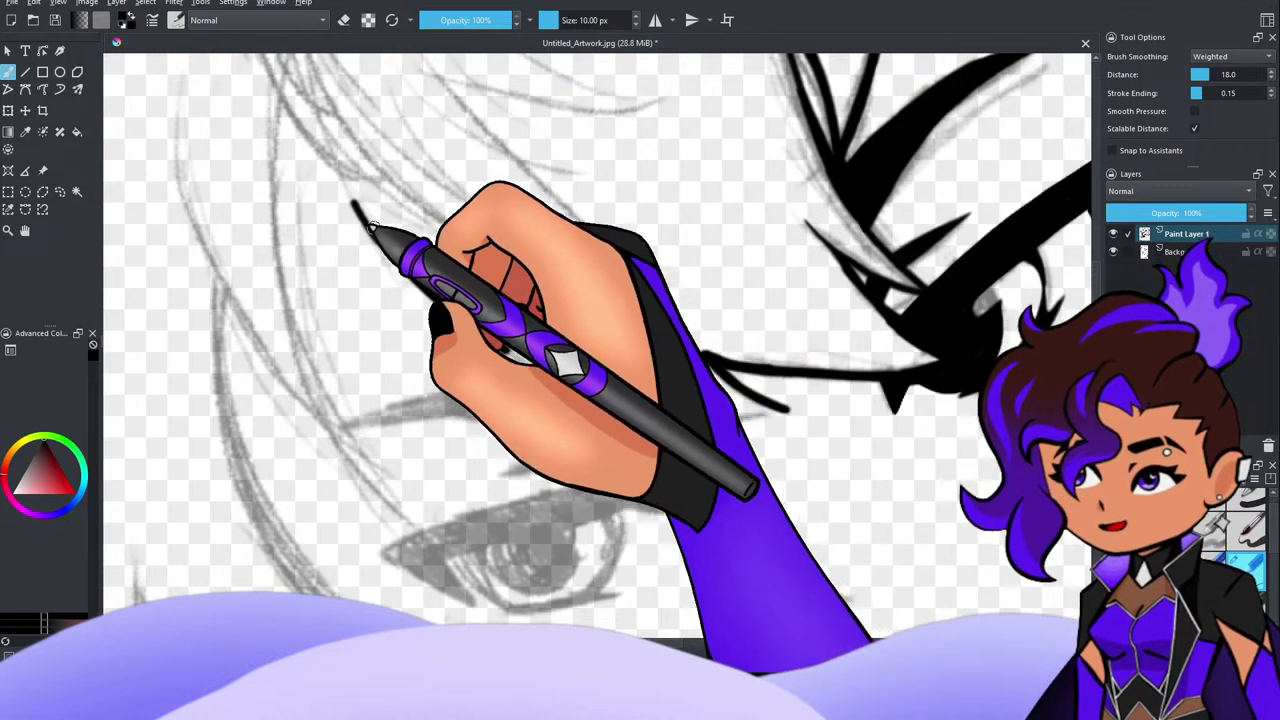
pyautogui.hotkey('ctrl', 'z')
pyautogui.hotkey('ctrl', 'z')
# Step: Ink the long curved hair line across the uninked eye's brow to the pointed strand tip, and erase its uneven edges
pyautogui.moveTo(350, 196)
pyautogui.mouseDown()
pyautogui.moveTo(437, 310)
pyautogui.moveTo(400, 265)
pyautogui.moveTo(512, 360)
pyautogui.mouseUp()
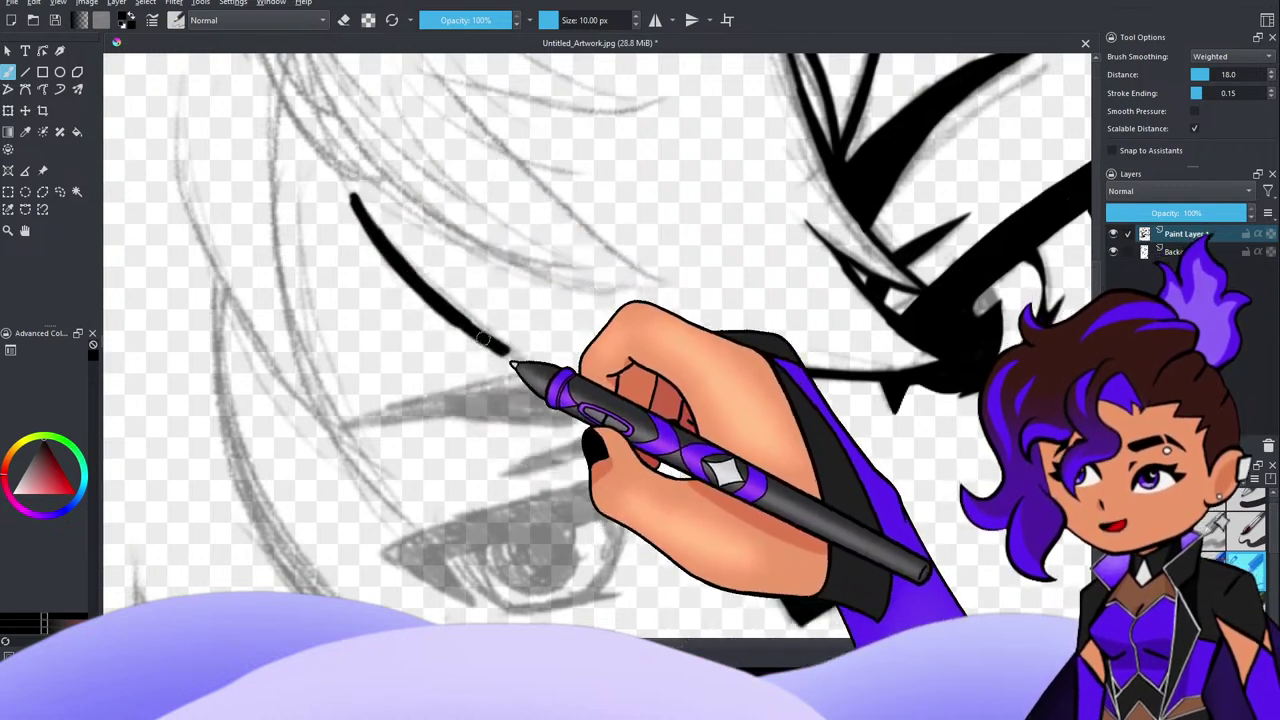
pyautogui.moveTo(434, 303)
pyautogui.mouseDown()
pyautogui.moveTo(557, 388)
pyautogui.moveTo(600, 396)
pyautogui.mouseUp()
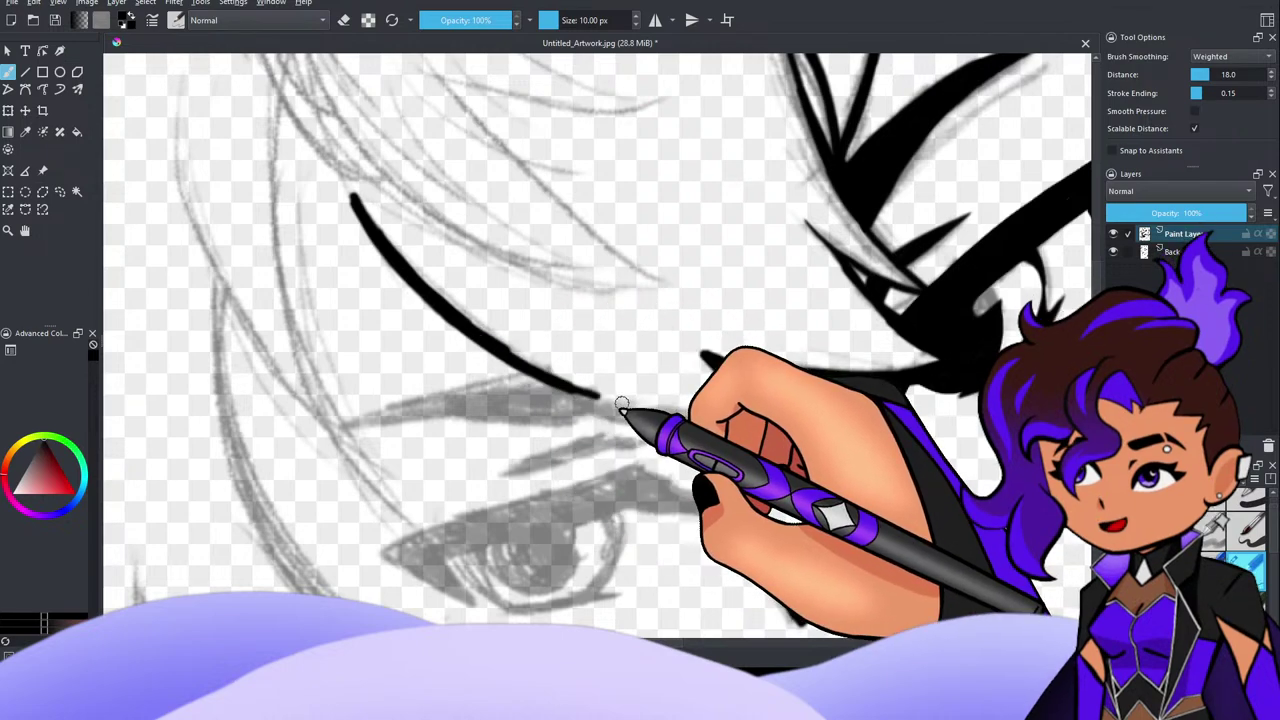
pyautogui.scroll(5, 600, 375)
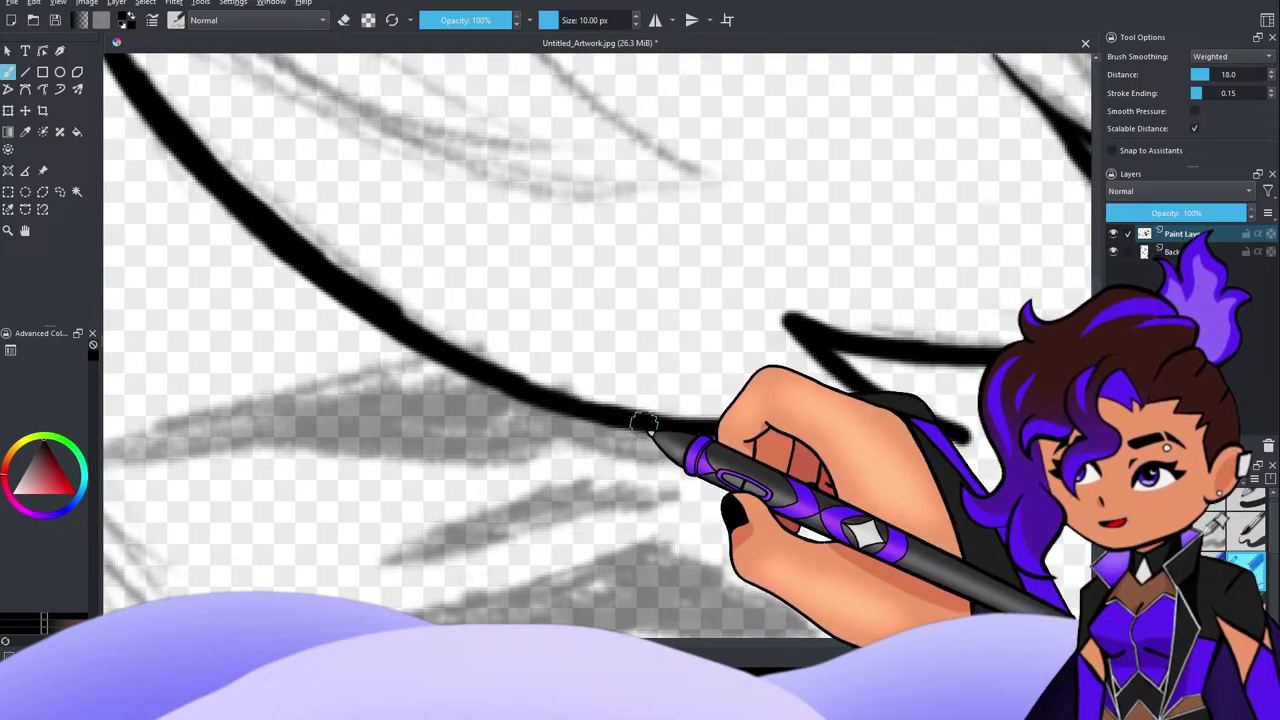
pyautogui.moveTo(676, 426)
pyautogui.mouseDown()
pyautogui.moveTo(802, 439)
pyautogui.moveTo(929, 431)
pyautogui.mouseUp()
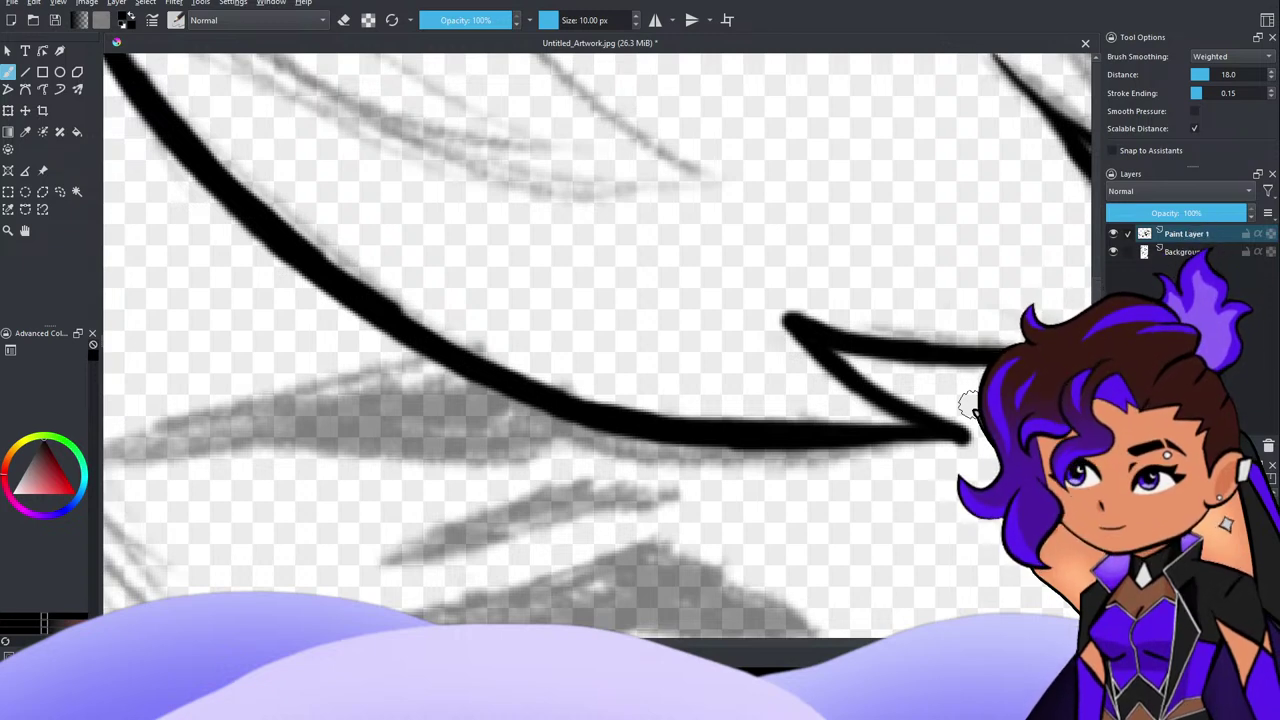
pyautogui.press('e')
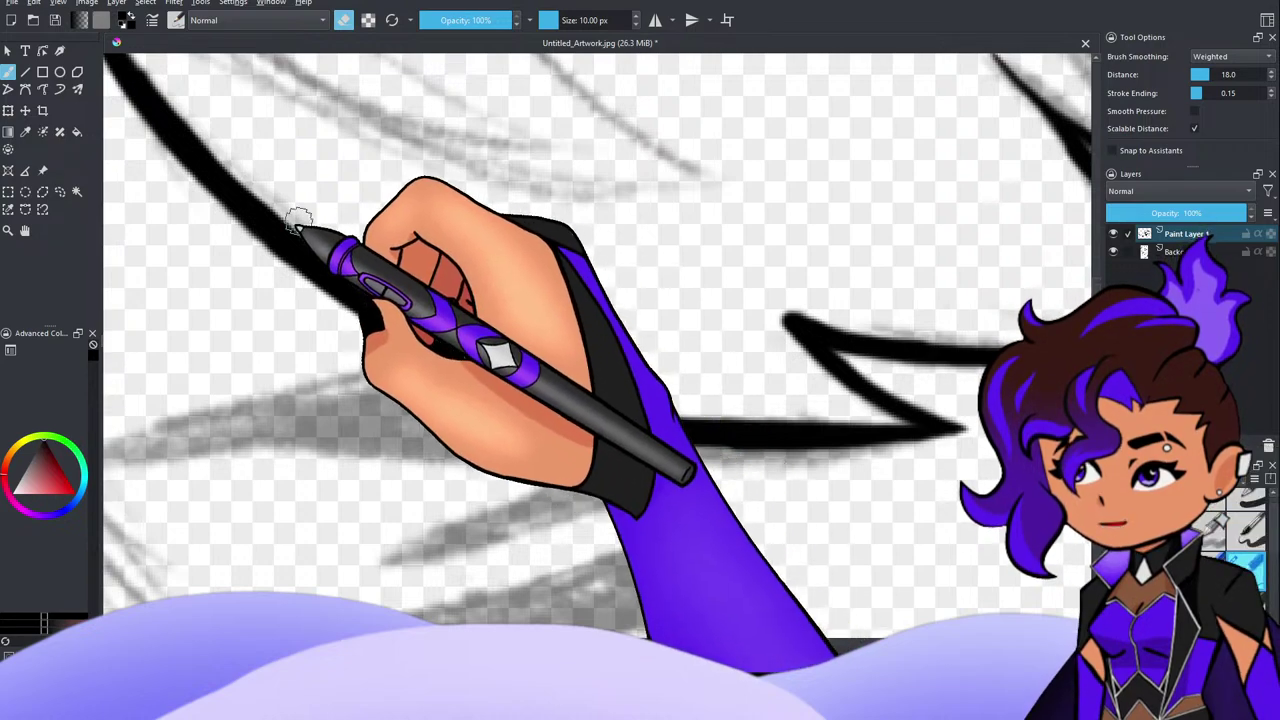
pyautogui.moveTo(266, 189); pyautogui.dragTo(386, 295)
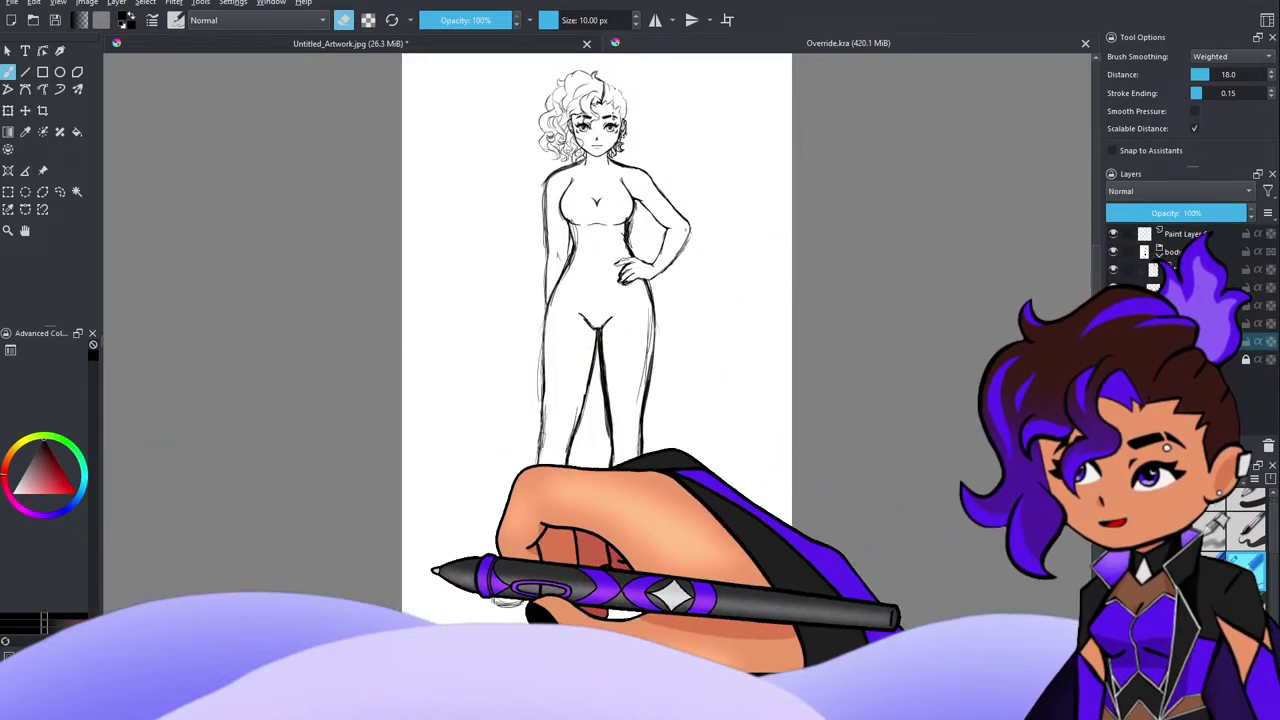
# Step: Examine the standing character's face, hair and full body in Override.kra at close and full view
pyautogui.scroll(-3, 443, 491)
pyautogui.scroll(8, 663, 523)
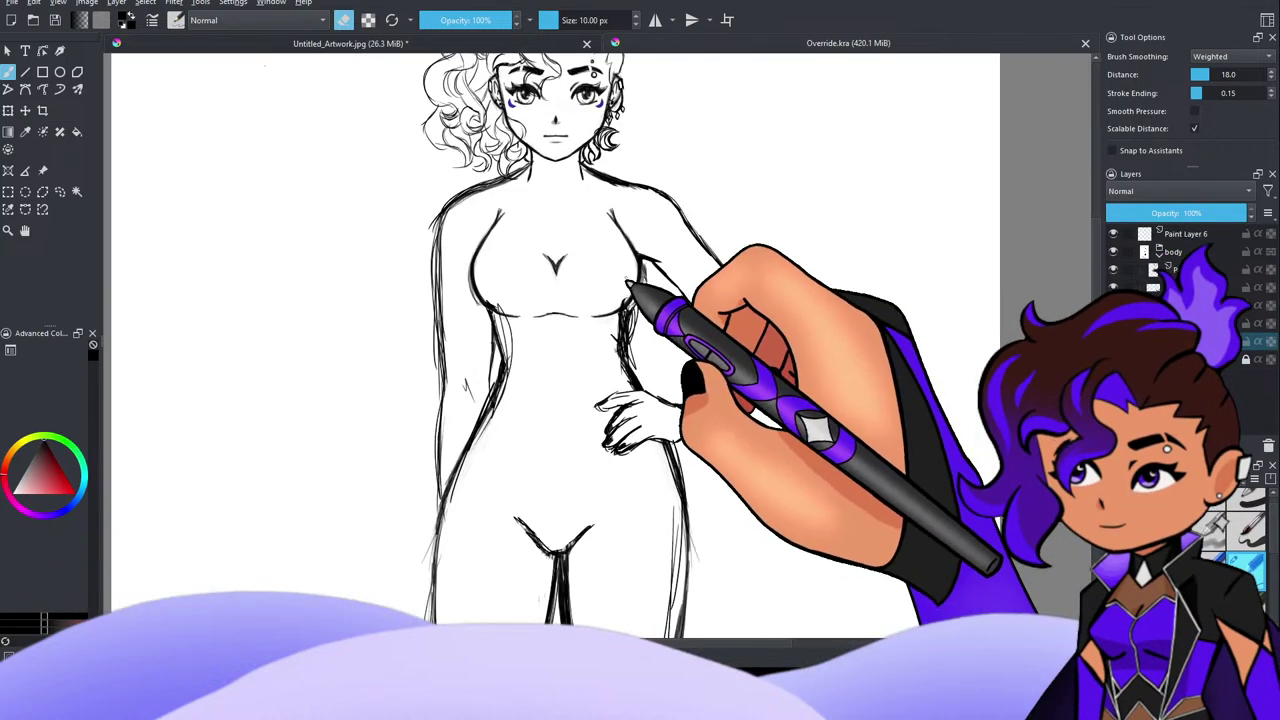
pyautogui.scroll(-2, 616, 275)
pyautogui.scroll(4, 586, 166)
pyautogui.scroll(-2, 630, 297)
pyautogui.scroll(2, 636, 288)
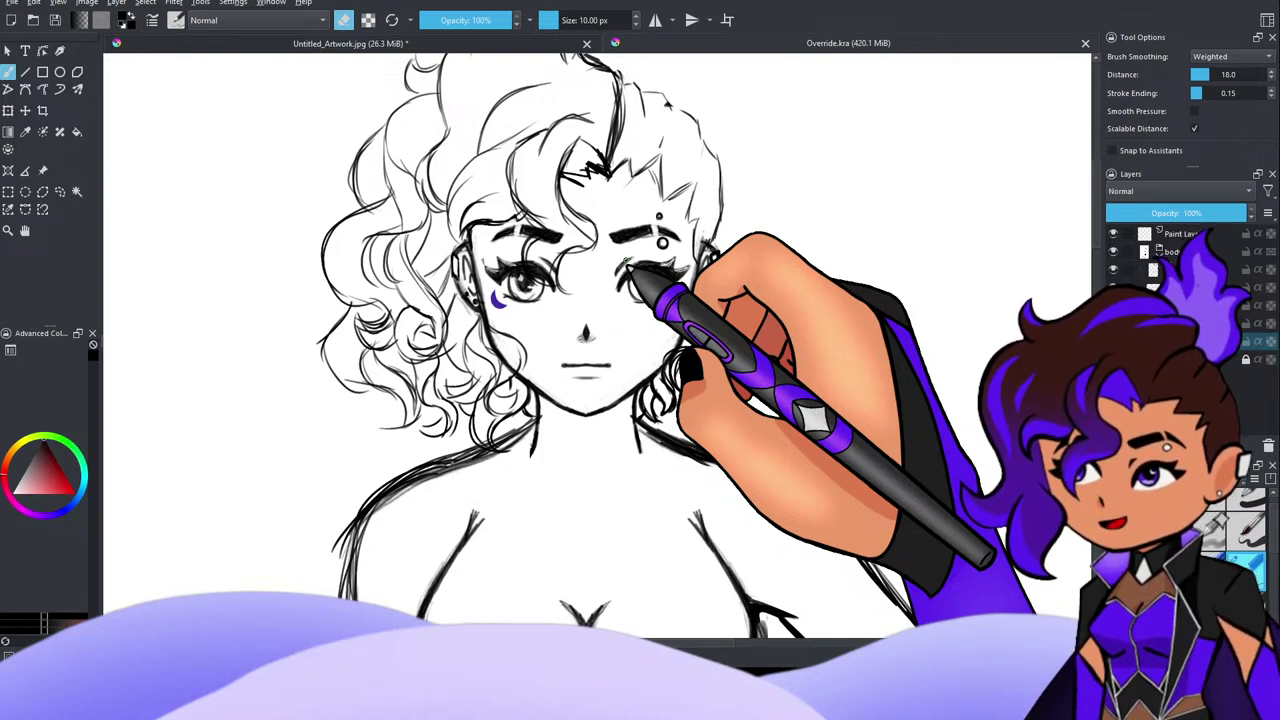
pyautogui.scroll(-2, 460, 250)
pyautogui.scroll(-1, 466, 243)
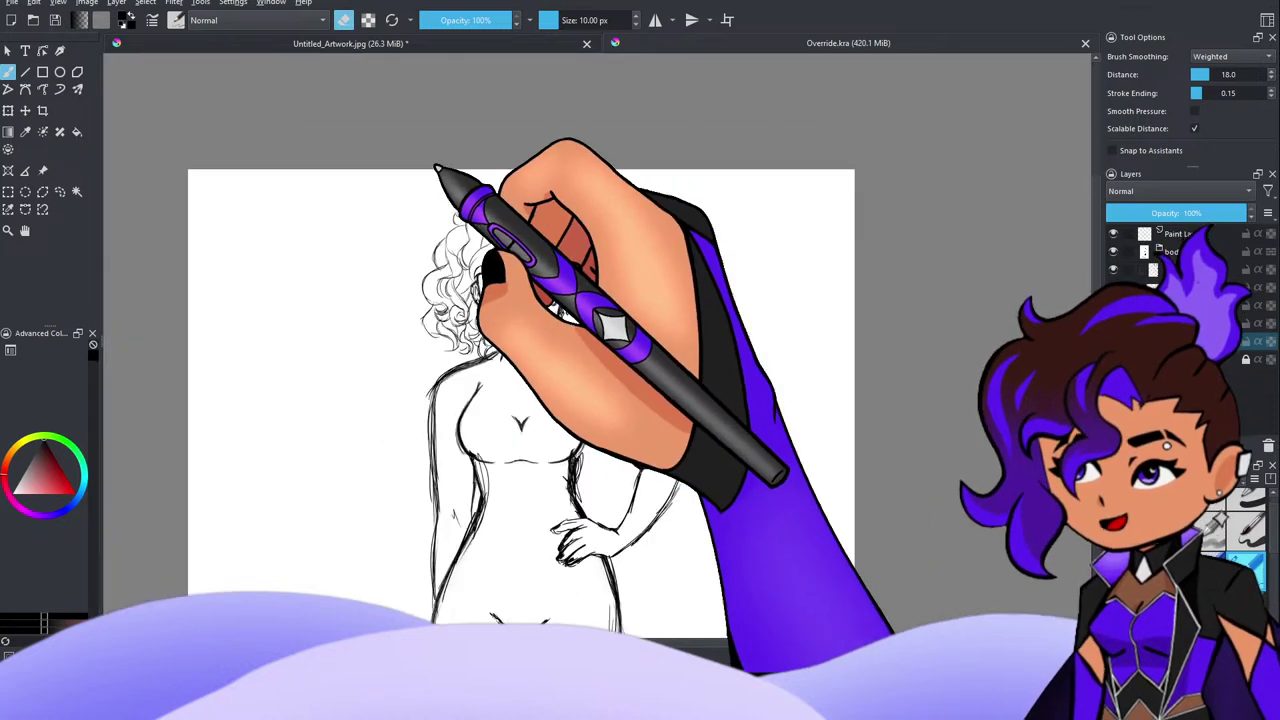
pyautogui.scroll(3, 450, 200)
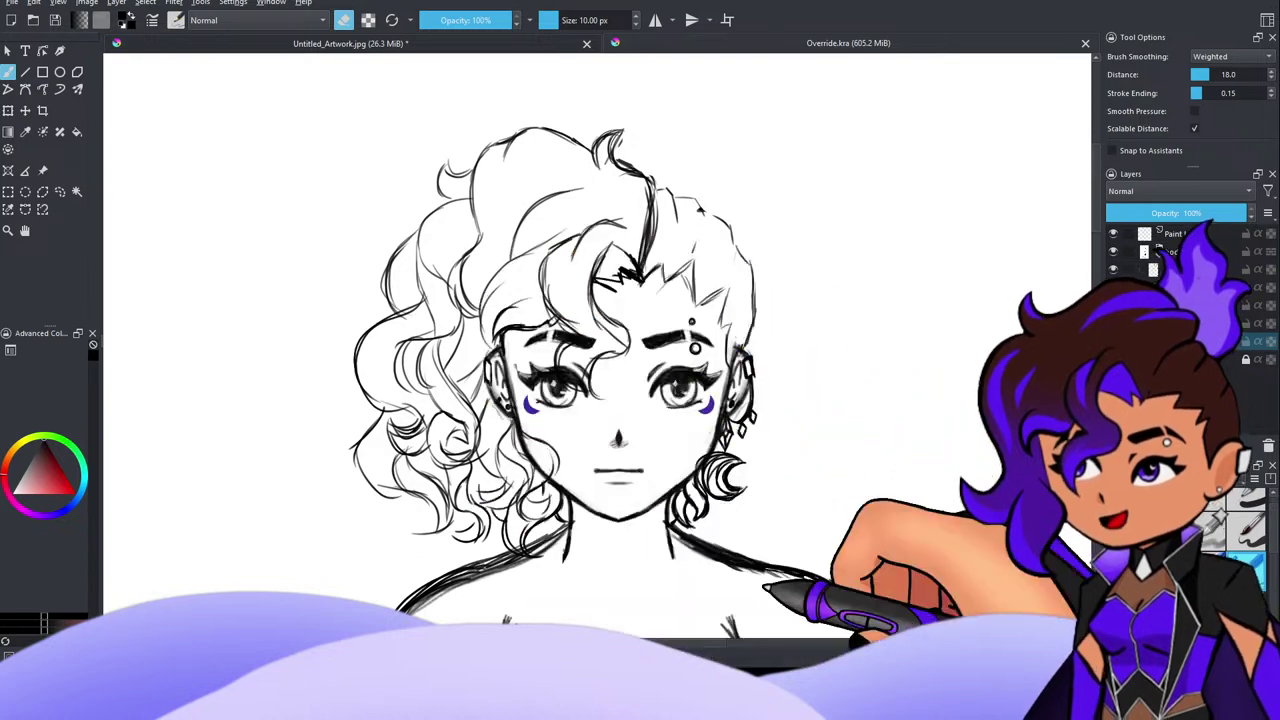
pyautogui.scroll(-6, 627, 344)
pyautogui.scroll(2, 692, 453)
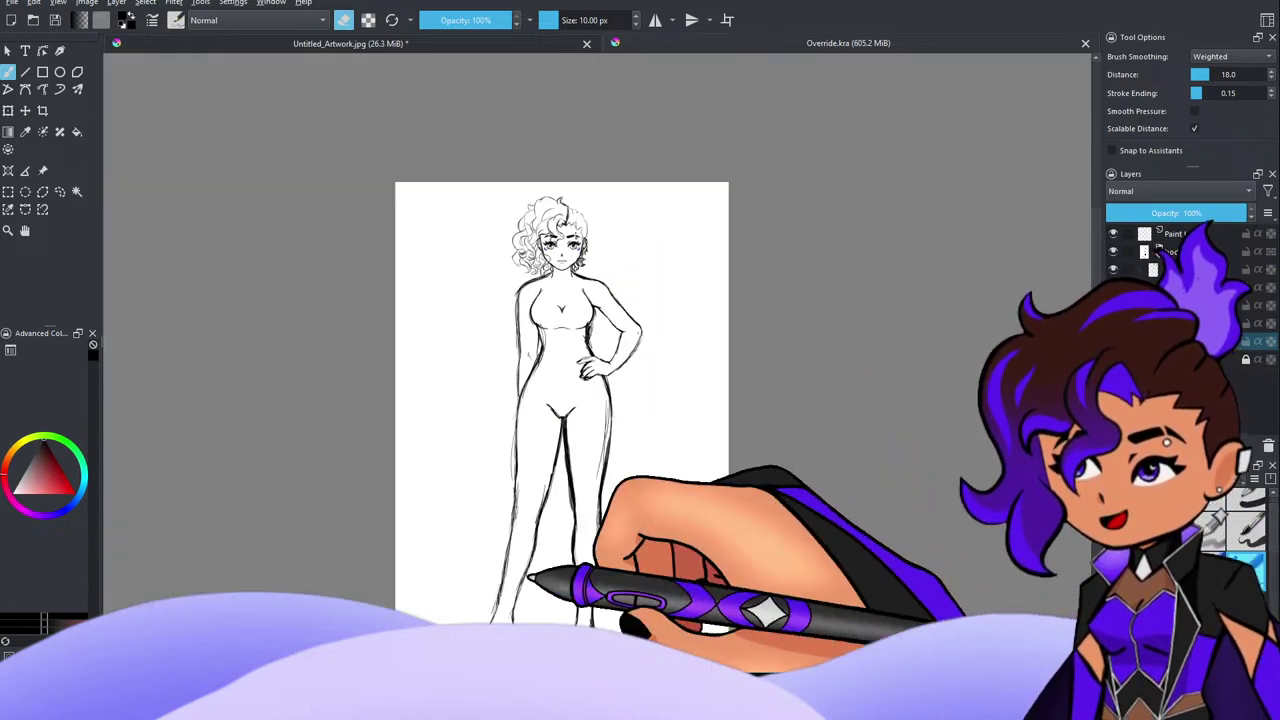
pyautogui.scroll(4, 560, 215)
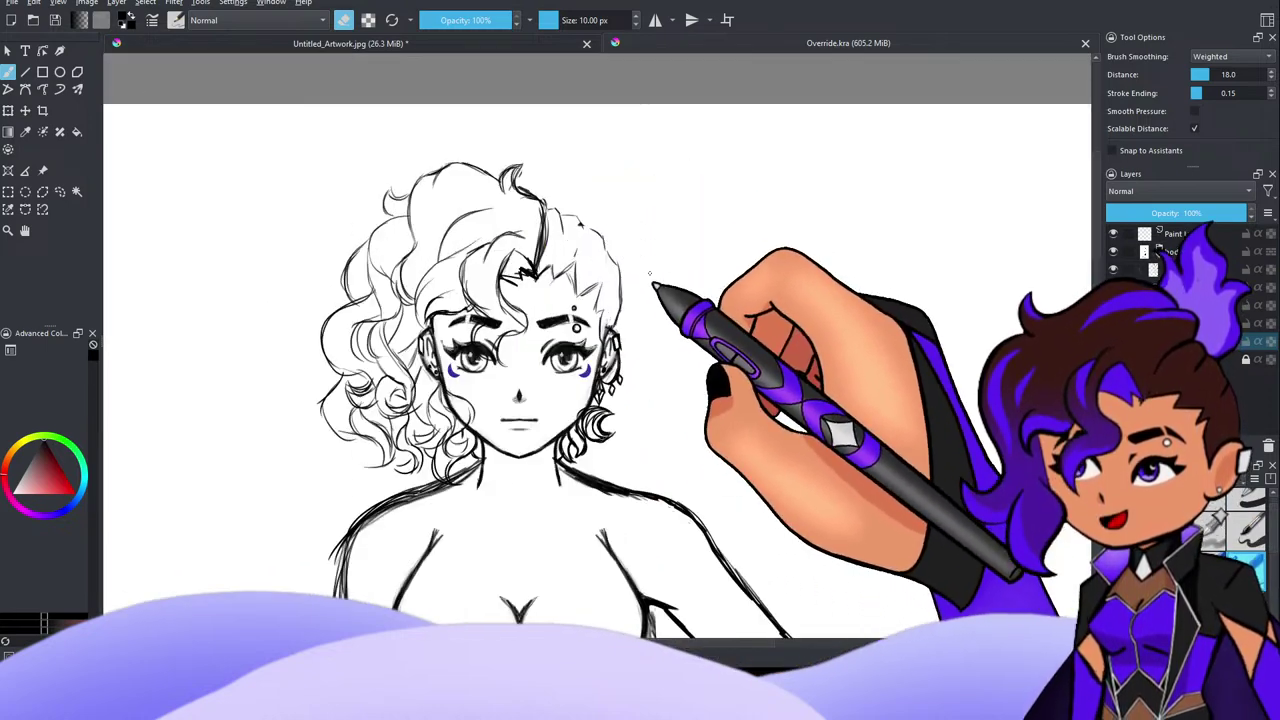
pyautogui.scroll(-2, 756, 388)
pyautogui.scroll(3, 843, 449)
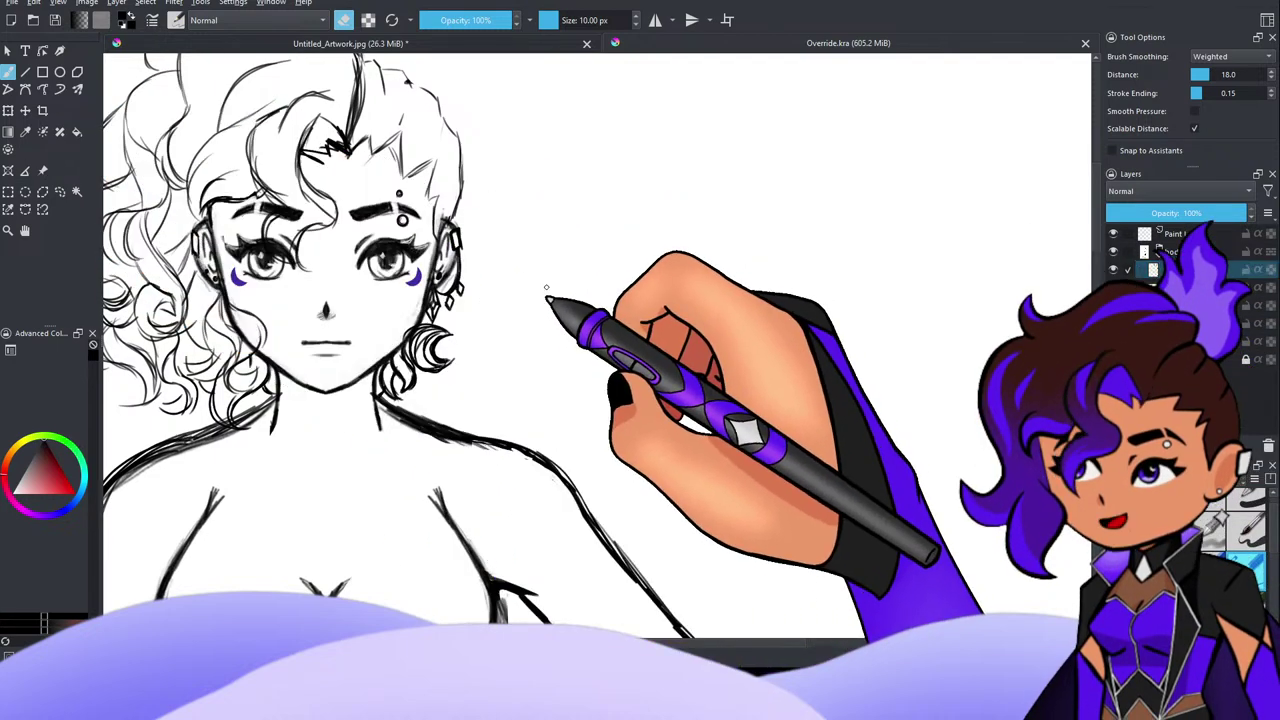
# Step: Doodle a spiky, flame-like outline beside the character's face in Override.kra and scribble zigzag lines through it
pyautogui.click(540, 223)
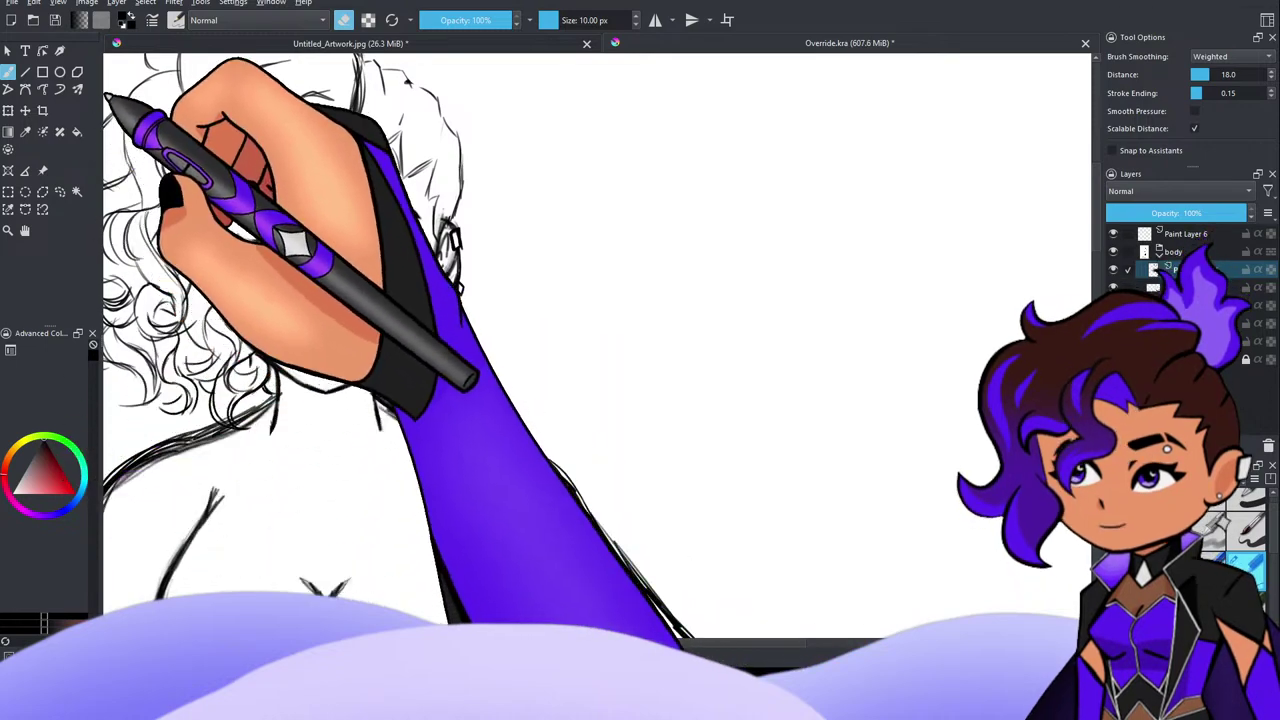
pyautogui.moveTo(527, 300)
pyautogui.mouseDown()
pyautogui.moveTo(568, 297)
pyautogui.moveTo(576, 204)
pyautogui.moveTo(619, 288)
pyautogui.moveTo(638, 295)
pyautogui.moveTo(716, 248)
pyautogui.moveTo(716, 324)
pyautogui.moveTo(654, 327)
pyautogui.moveTo(578, 375)
pyautogui.moveTo(471, 376)
pyautogui.moveTo(469, 300)
pyautogui.moveTo(521, 305)
pyautogui.mouseUp()
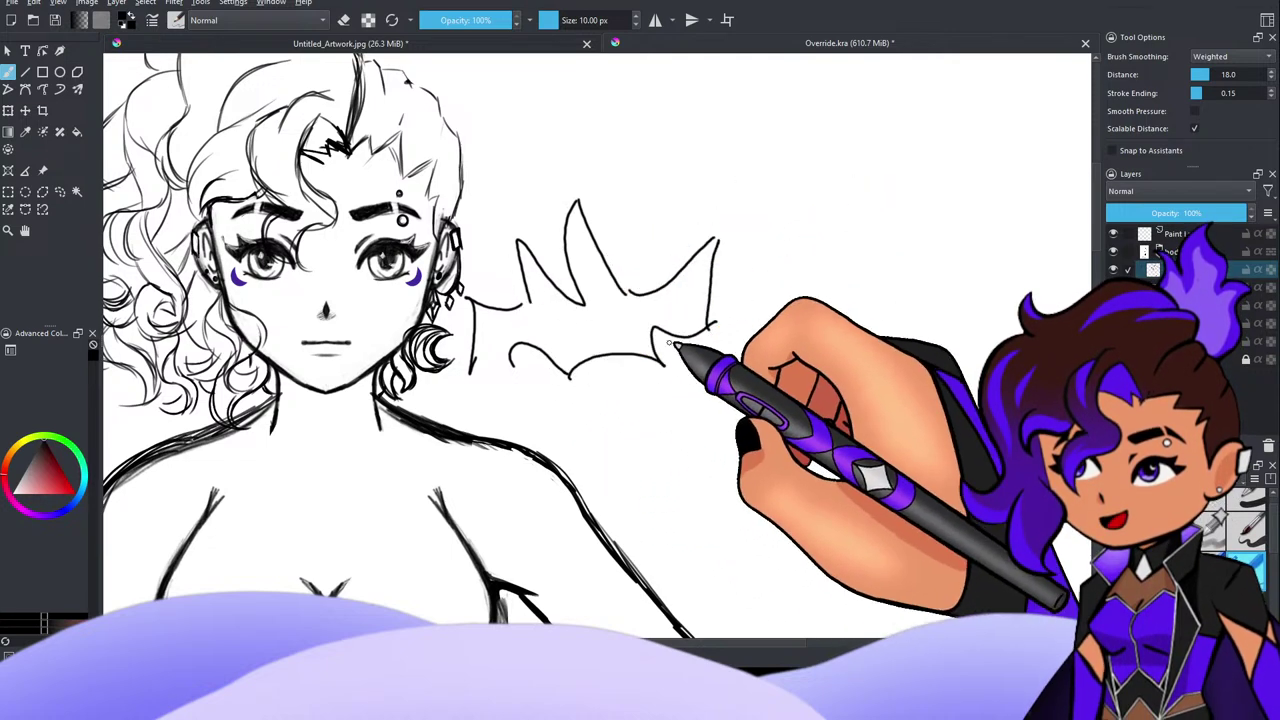
pyautogui.moveTo(488, 322); pyautogui.dragTo(490, 358)
pyautogui.moveTo(501, 360)
pyautogui.mouseDown()
pyautogui.moveTo(508, 320)
pyautogui.moveTo(609, 363)
pyautogui.moveTo(634, 357)
pyautogui.moveTo(686, 286)
pyautogui.moveTo(688, 303)
pyautogui.mouseUp()
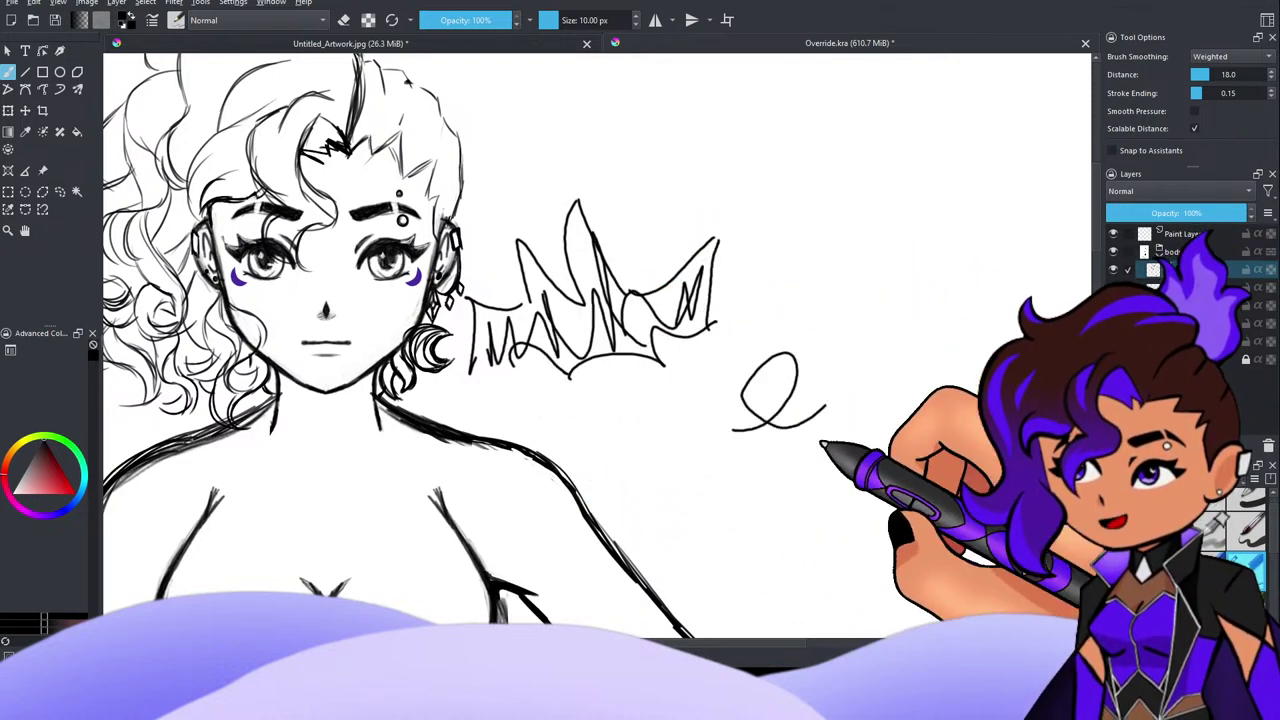
# Step: Try a looping curly scribble beside the spiky doodle, and undo it
pyautogui.moveTo(844, 414); pyautogui.dragTo(838, 441)
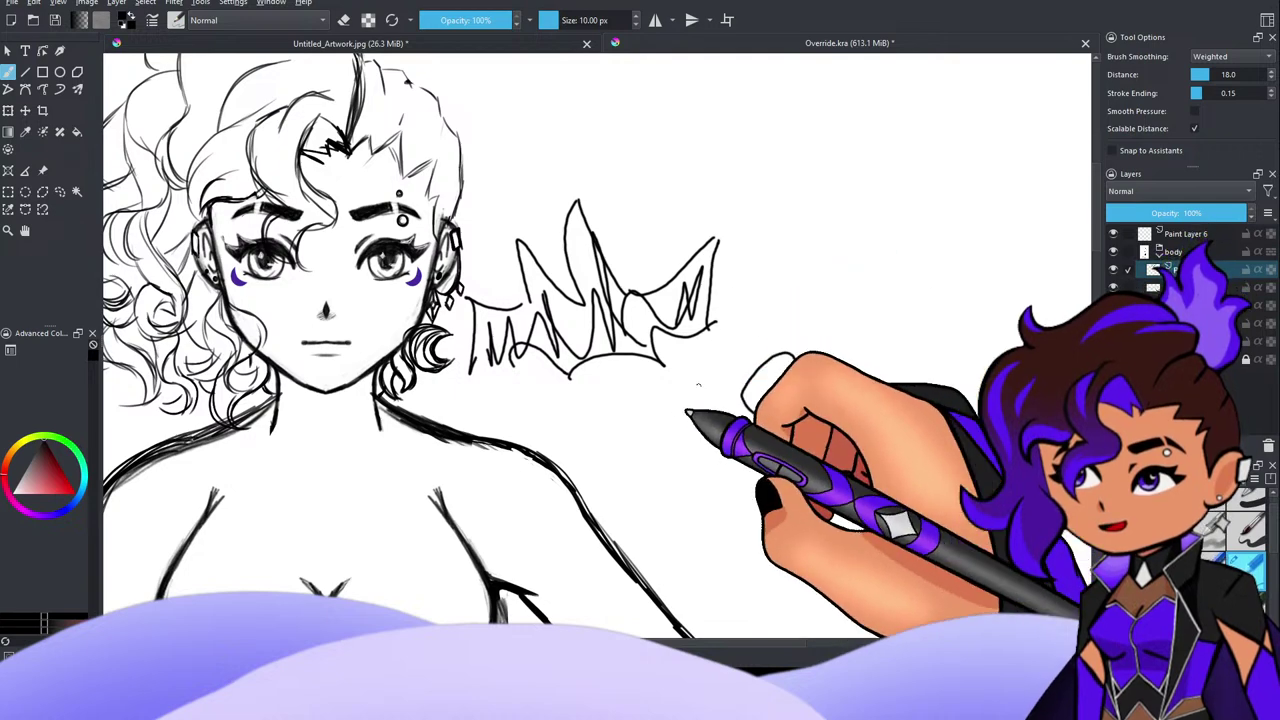
pyautogui.hotkey('ctrl', 'z')
pyautogui.hotkey('ctrl', 'z')
pyautogui.hotkey('ctrl', 'z')
pyautogui.hotkey('ctrl', 'z')
pyautogui.hotkey('ctrl', 'z')
pyautogui.hotkey('ctrl', 'z')
pyautogui.hotkey('ctrl', 'z')
pyautogui.hotkey('ctrl', 'z')
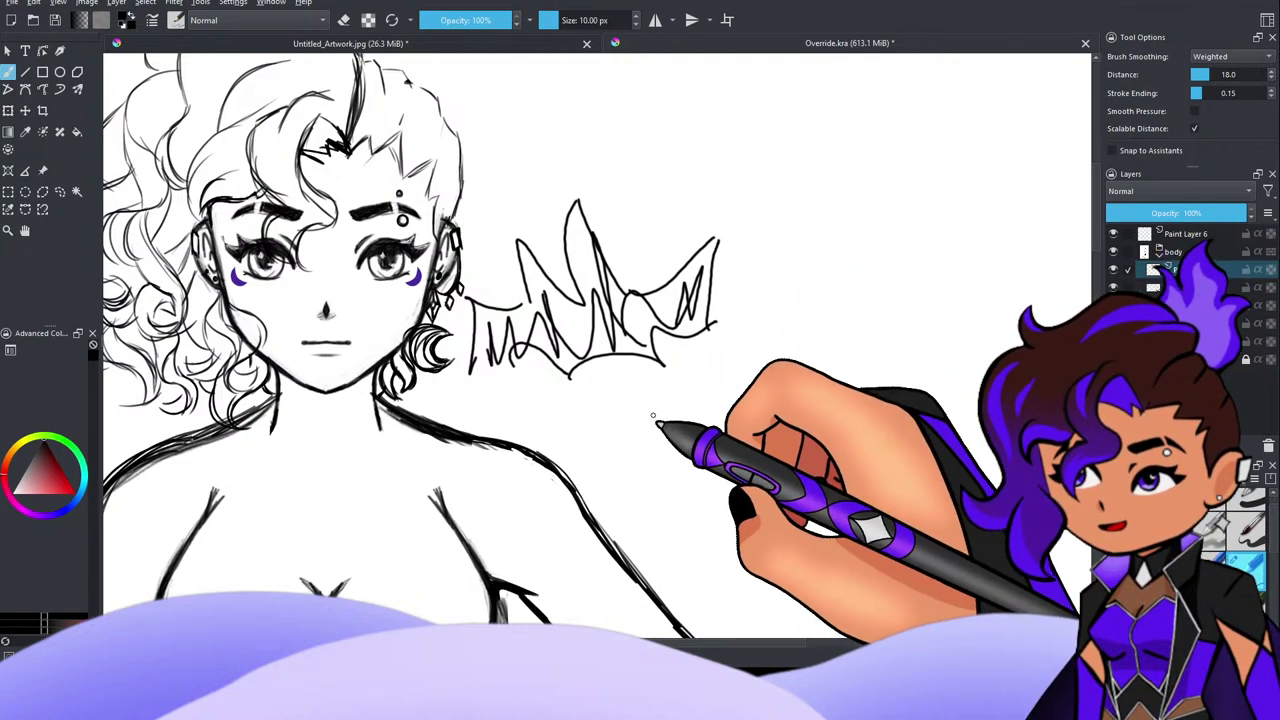
# Step: Undo the spiky, flame-like doodle and the zigzag lines beside the character's face in Override.kra
pyautogui.hotkey('ctrl', 'z')
pyautogui.hotkey('ctrl', 'z')
pyautogui.hotkey('ctrl', 'z')
pyautogui.hotkey('ctrl', 'z')
pyautogui.hotkey('ctrl', 'z')
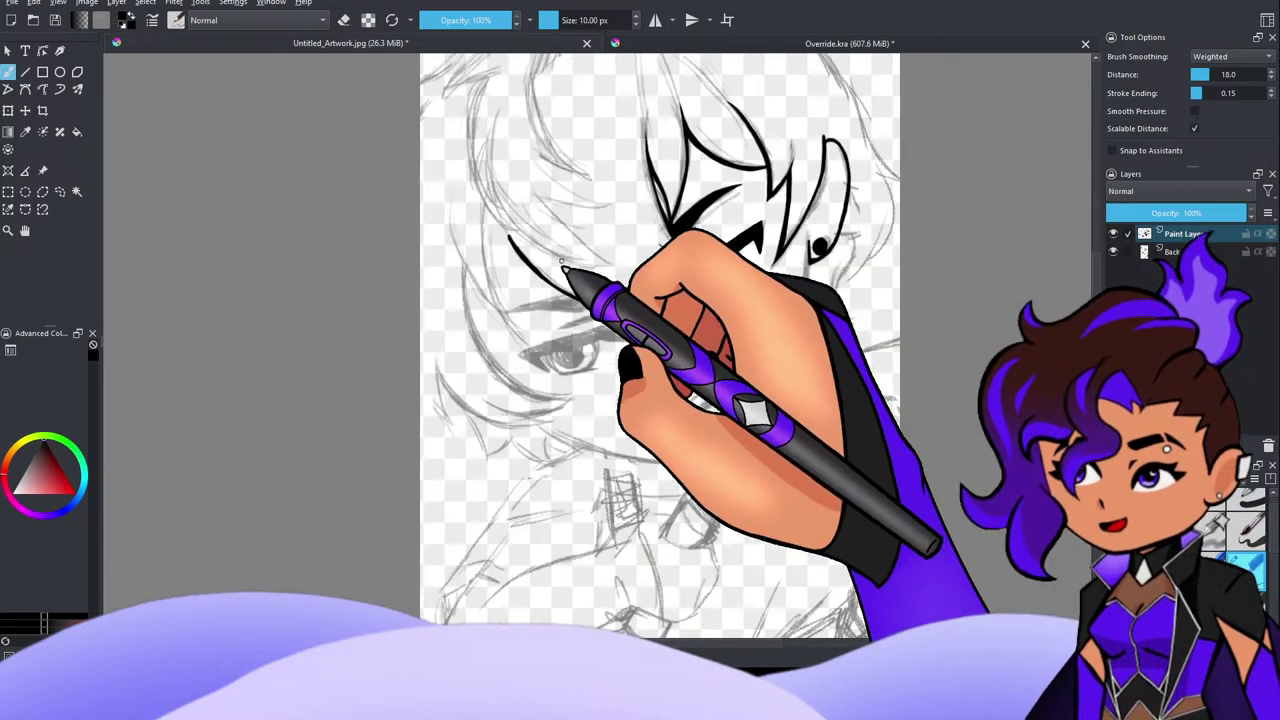
# Step: Return to Untitled_Artwork.jpg and thicken the long curved hair line where it crosses above the uninked eye's brow
pyautogui.scroll(4, 562, 262)
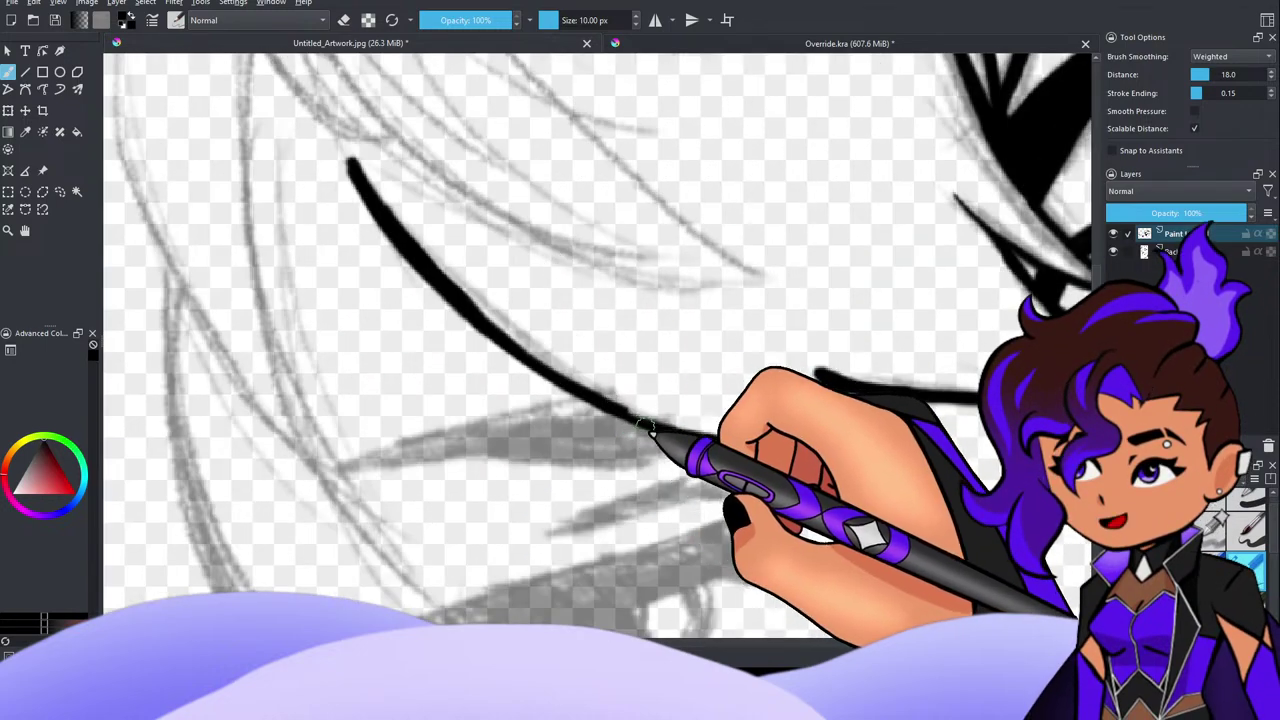
pyautogui.moveTo(623, 410)
pyautogui.mouseDown()
pyautogui.moveTo(672, 429)
pyautogui.moveTo(658, 425)
pyautogui.mouseUp()
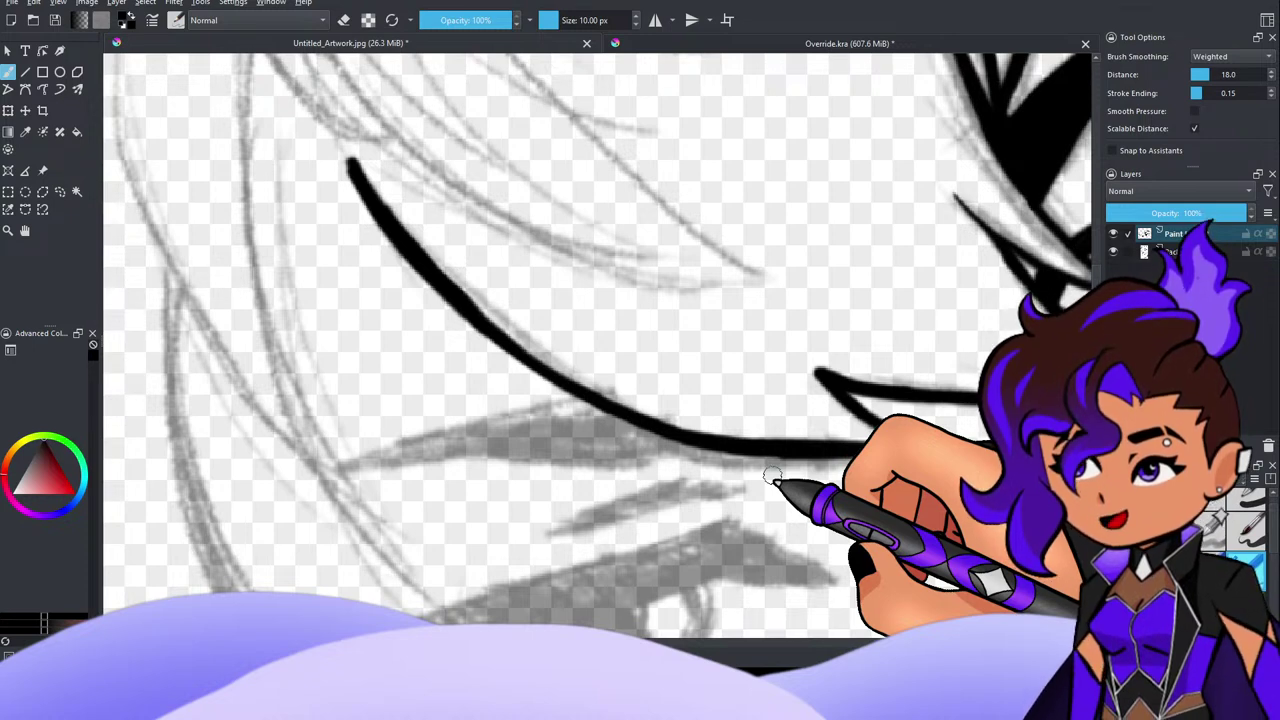
pyautogui.scroll(-7, 330, 372)
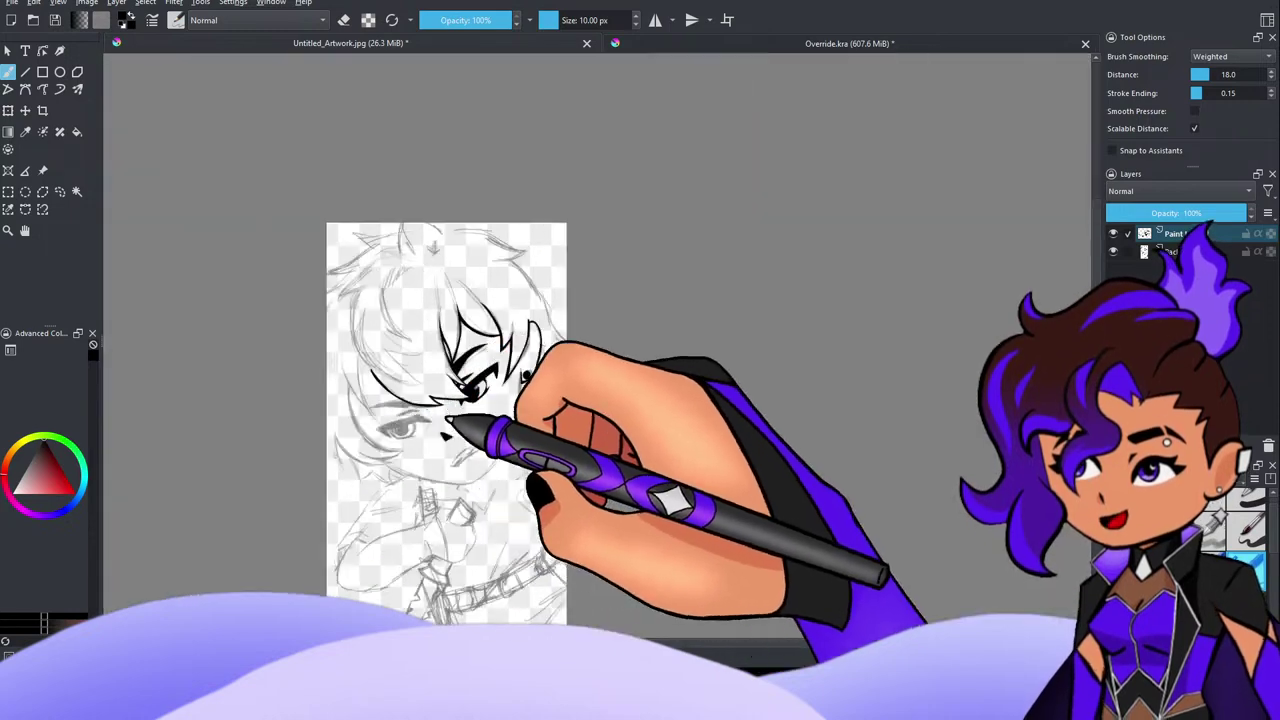
# Step: Try to outline the small crescent shape at the root of the fringe's inner curved strand, and undo the strokes
pyautogui.scroll(2, 470, 328)
pyautogui.scroll(1, 467, 327)
pyautogui.scroll(-2, 496, 376)
pyautogui.scroll(3, 388, 356)
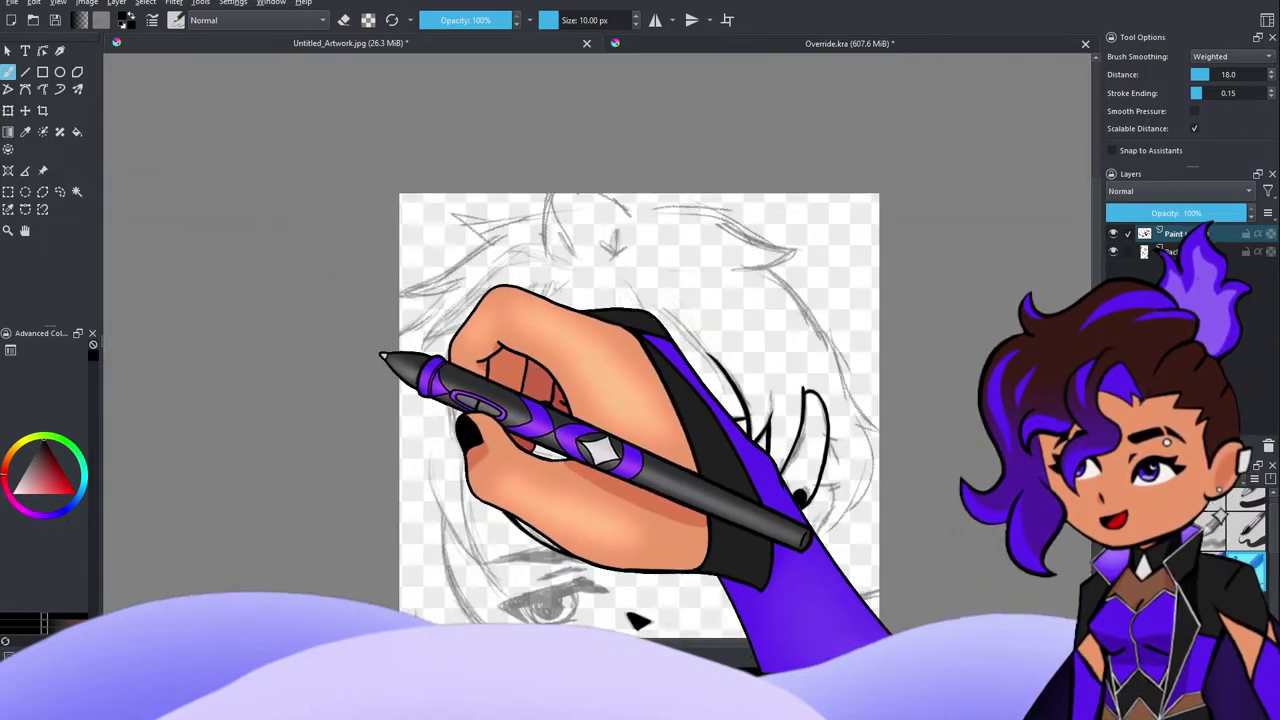
pyautogui.scroll(-2, 450, 398)
pyautogui.scroll(4, 380, 432)
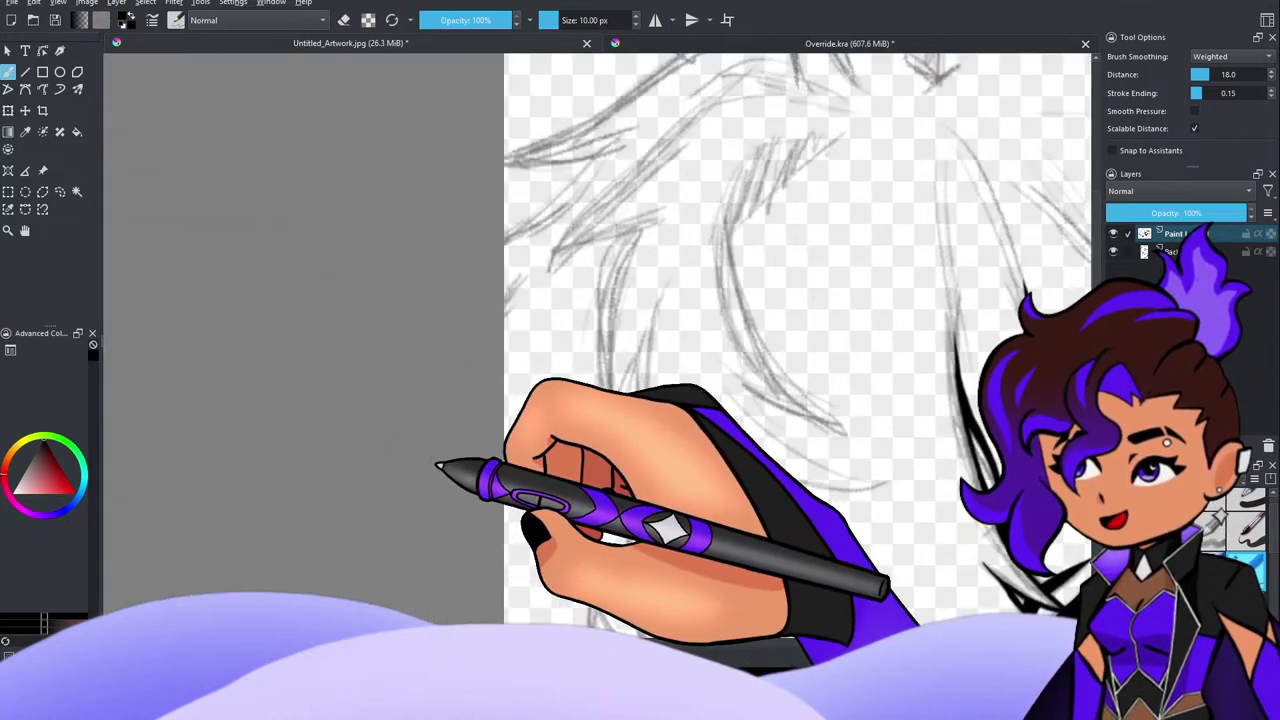
pyautogui.moveTo(842, 138)
pyautogui.mouseDown()
pyautogui.moveTo(772, 148)
pyautogui.moveTo(721, 213)
pyautogui.mouseUp()
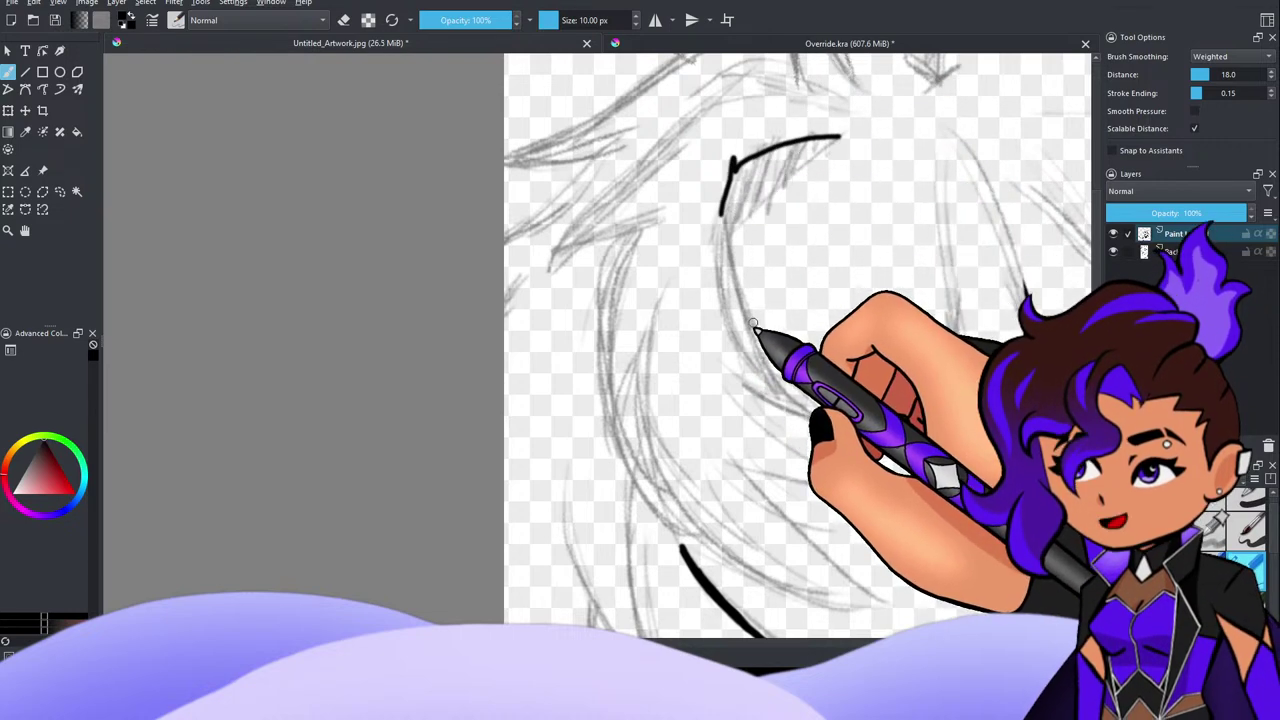
pyautogui.hotkey('ctrl', 'z')
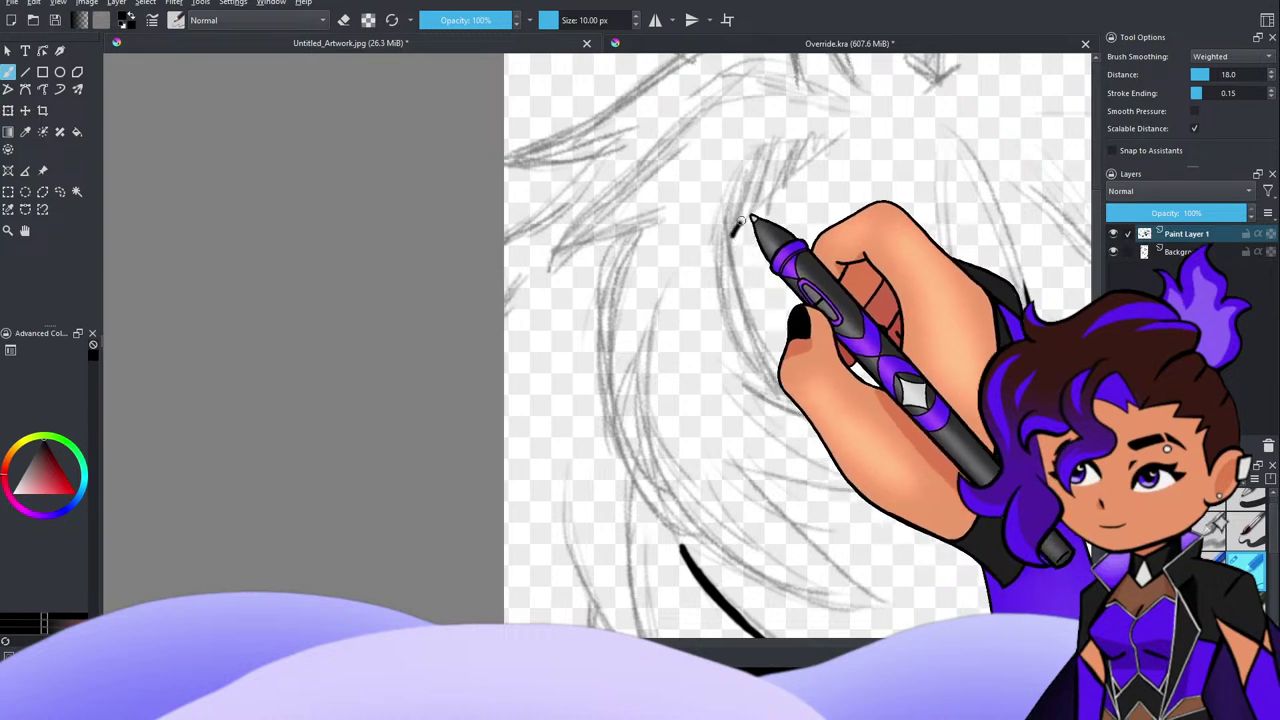
pyautogui.moveTo(735, 234)
pyautogui.mouseDown()
pyautogui.moveTo(805, 142)
pyautogui.moveTo(749, 158)
pyautogui.moveTo(731, 234)
pyautogui.mouseUp()
pyautogui.hotkey('ctrl', 'z')
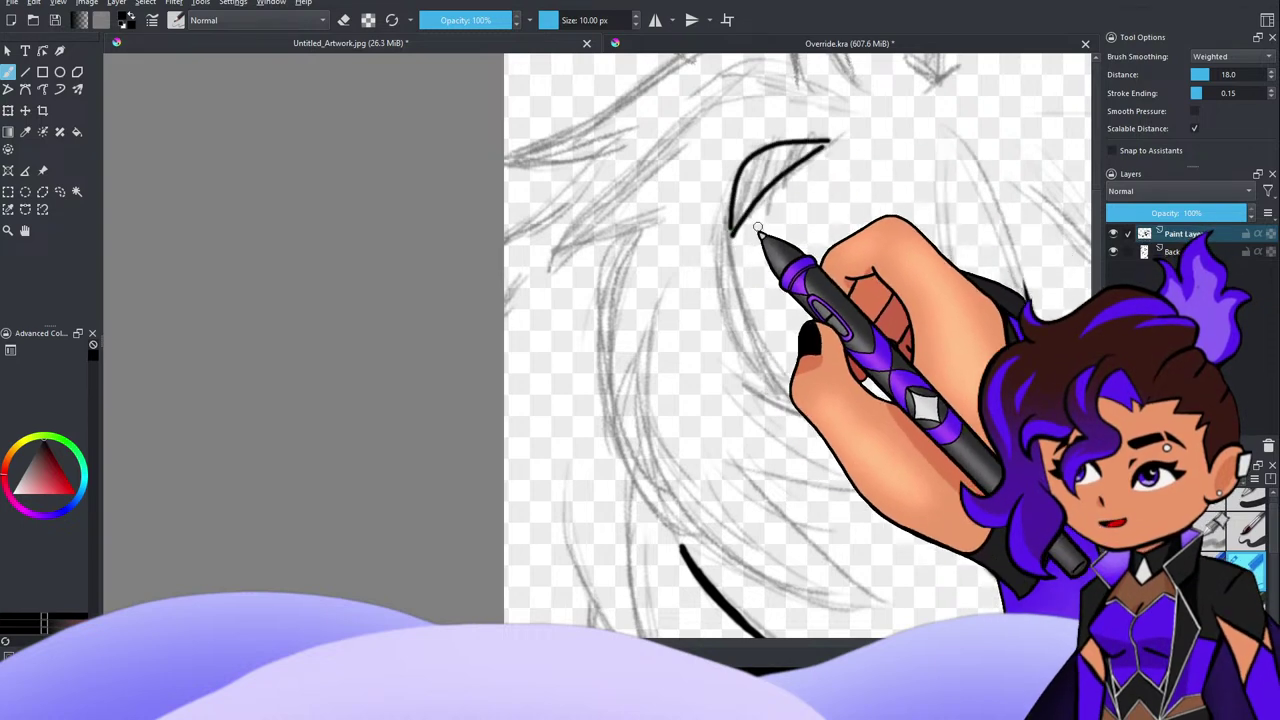
pyautogui.hotkey('ctrl', 'z')
pyautogui.hotkey('ctrl', 'z')
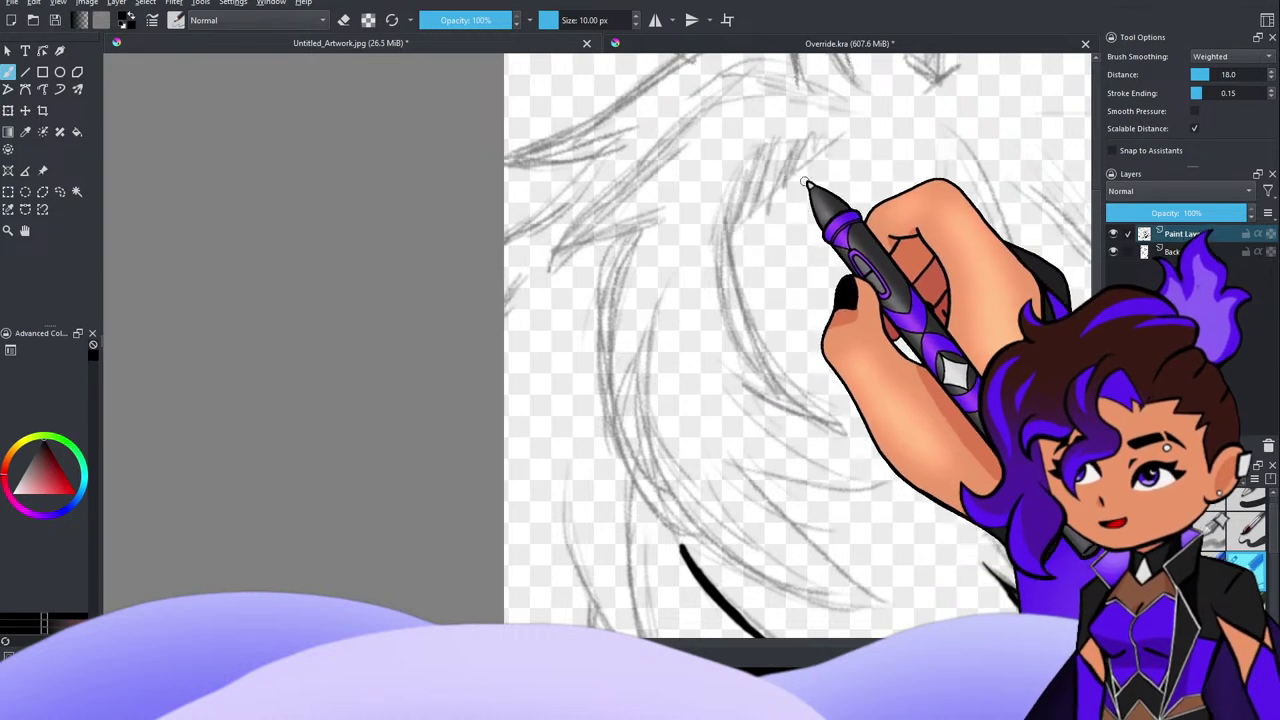
# Step: Try inking the crescent at the strand's root again with a black fill inside, and undo the fill strokes
pyautogui.moveTo(734, 244)
pyautogui.mouseDown()
pyautogui.moveTo(745, 160)
pyautogui.moveTo(826, 142)
pyautogui.mouseUp()
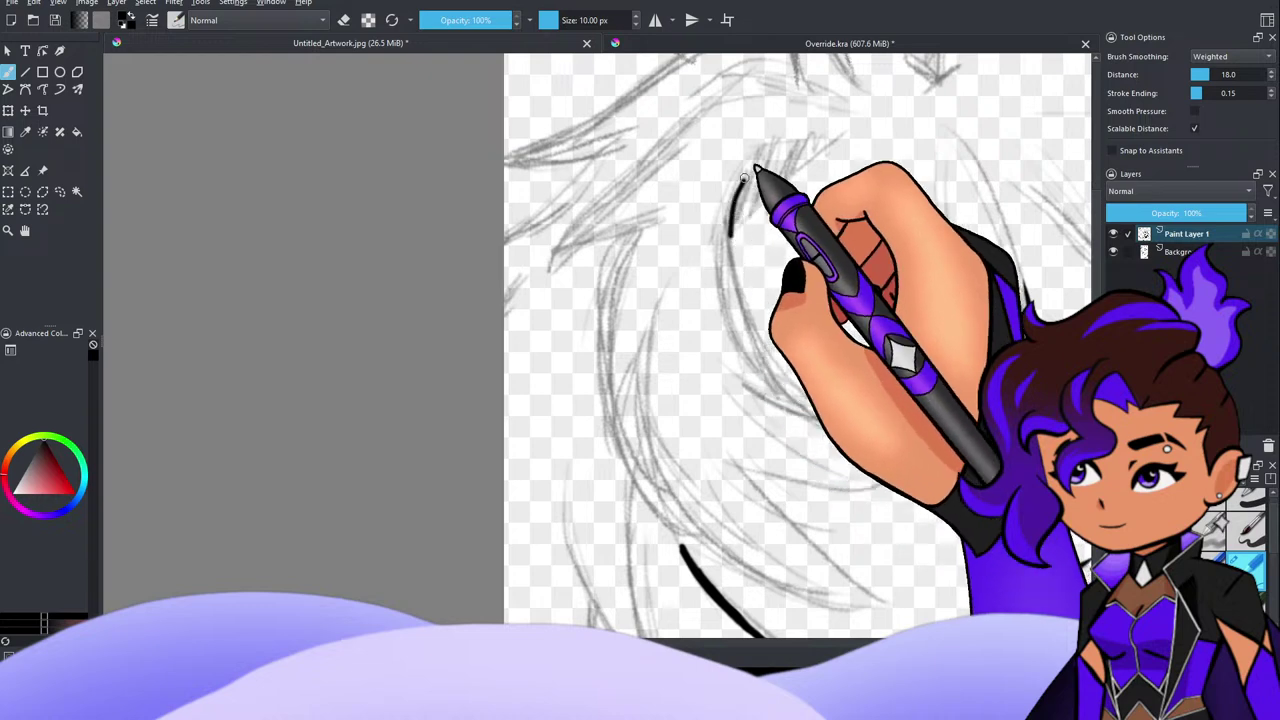
pyautogui.moveTo(744, 178)
pyautogui.mouseDown()
pyautogui.moveTo(775, 191)
pyautogui.moveTo(734, 240)
pyautogui.mouseUp()
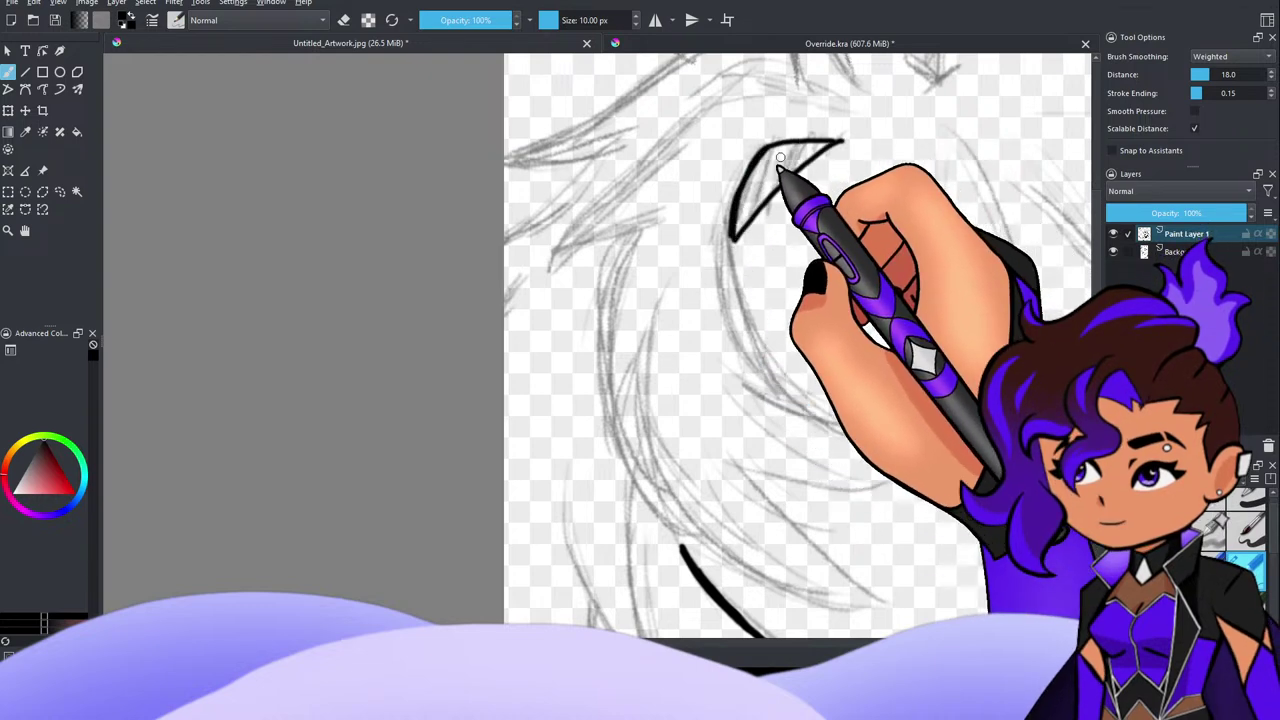
pyautogui.moveTo(780, 160); pyautogui.dragTo(737, 232)
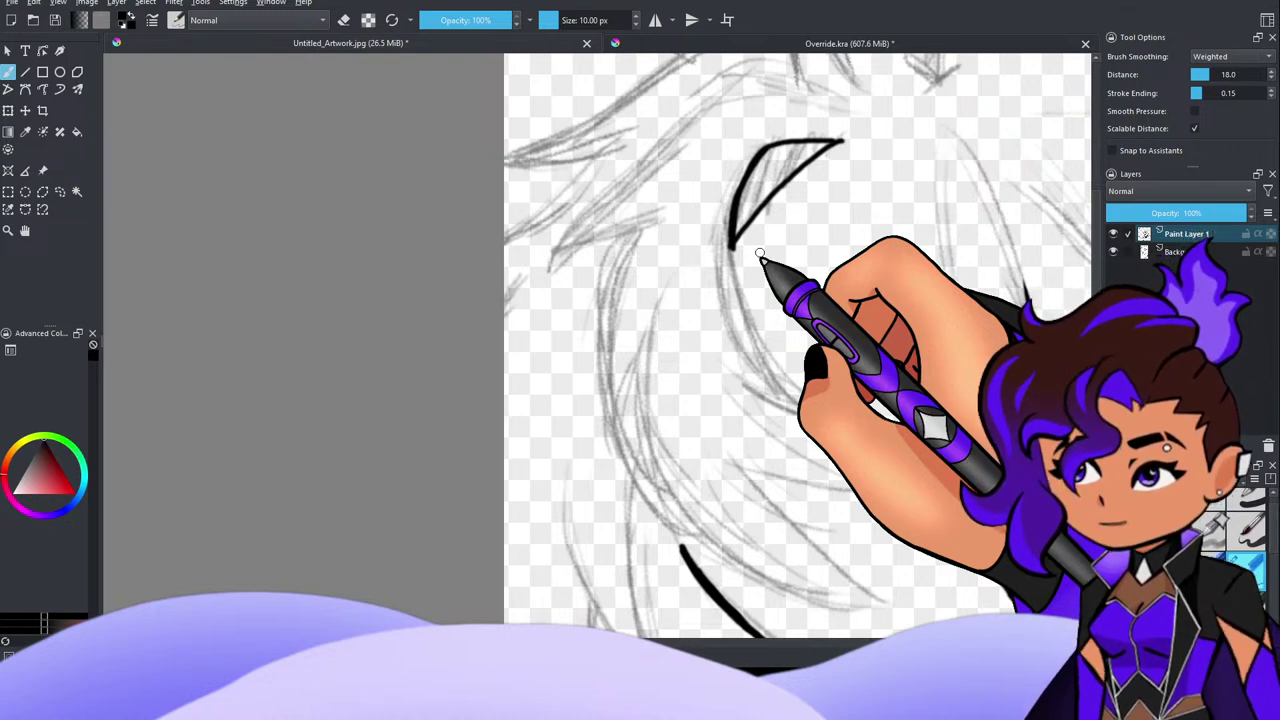
pyautogui.moveTo(766, 154)
pyautogui.mouseDown()
pyautogui.moveTo(738, 241)
pyautogui.moveTo(739, 207)
pyautogui.moveTo(771, 175)
pyautogui.moveTo(735, 238)
pyautogui.moveTo(740, 210)
pyautogui.moveTo(728, 259)
pyautogui.moveTo(734, 217)
pyautogui.moveTo(730, 266)
pyautogui.mouseUp()
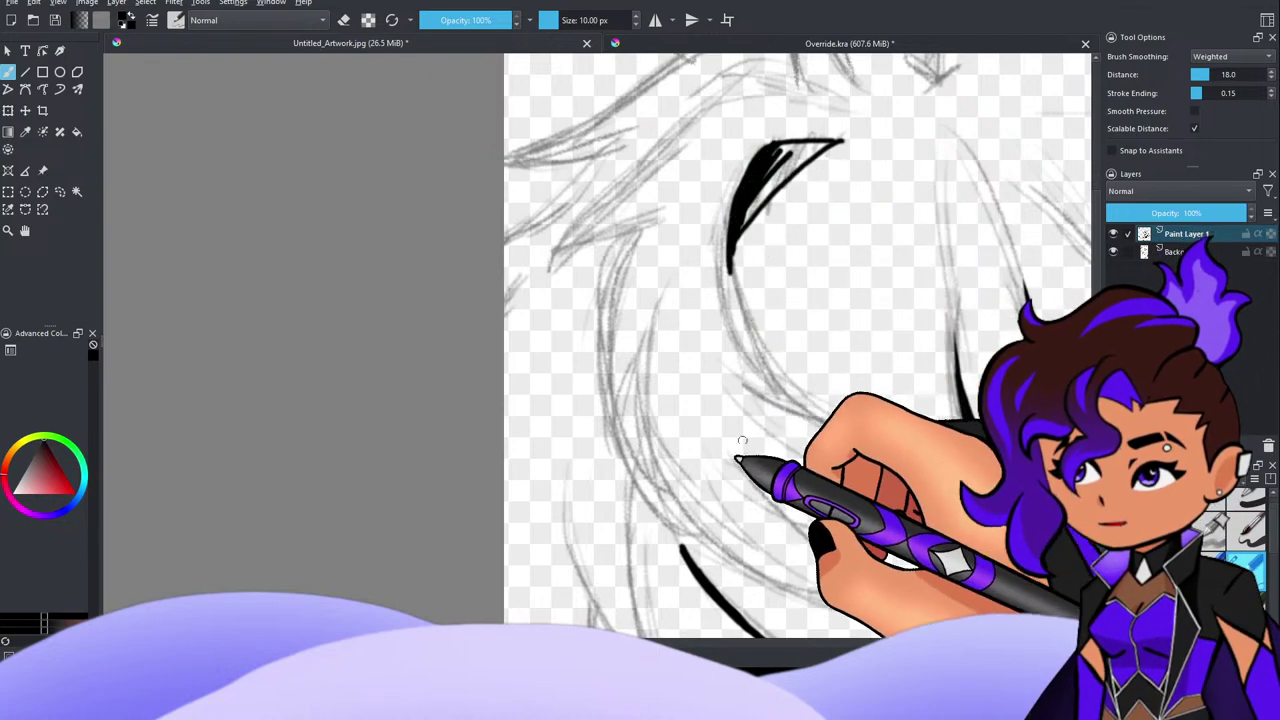
pyautogui.hotkey('ctrl', 'z')
pyautogui.hotkey('ctrl', 'z')
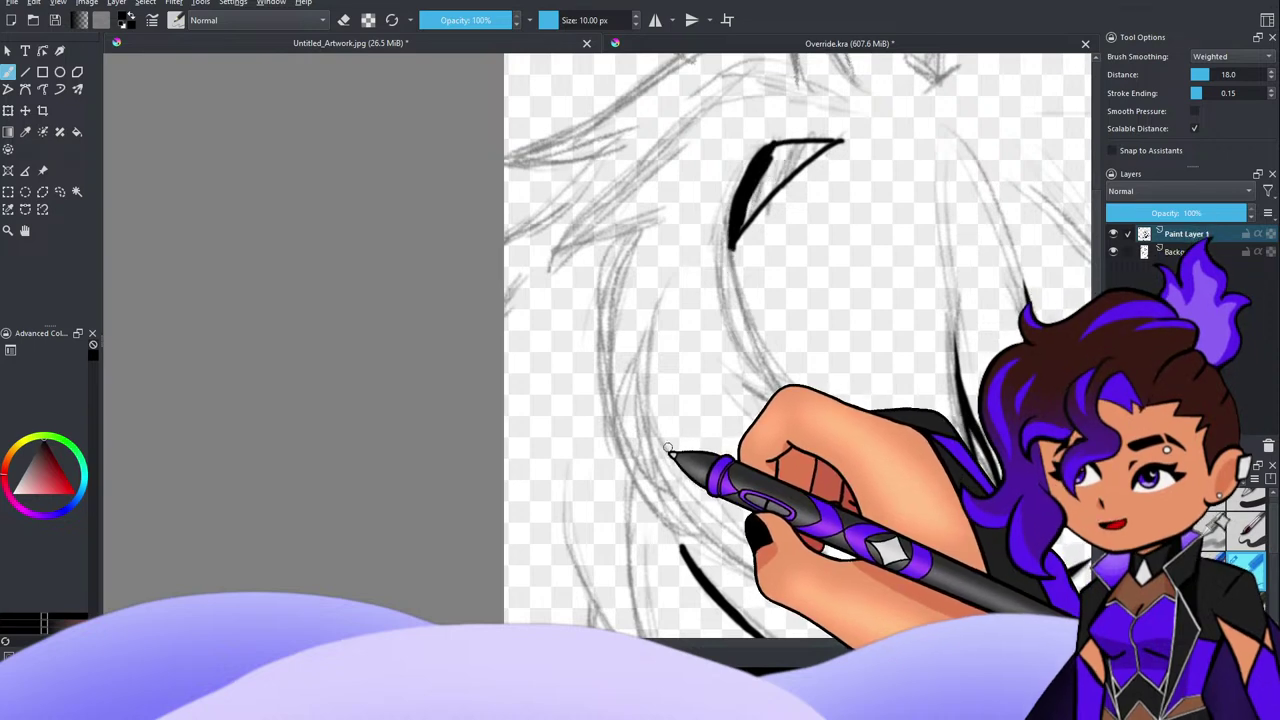
pyautogui.hotkey('ctrl', 'z')
pyautogui.hotkey('ctrl', 'z')
pyautogui.hotkey('ctrl', 'z')
pyautogui.hotkey('ctrl', 'z')
pyautogui.hotkey('ctrl', 'z')
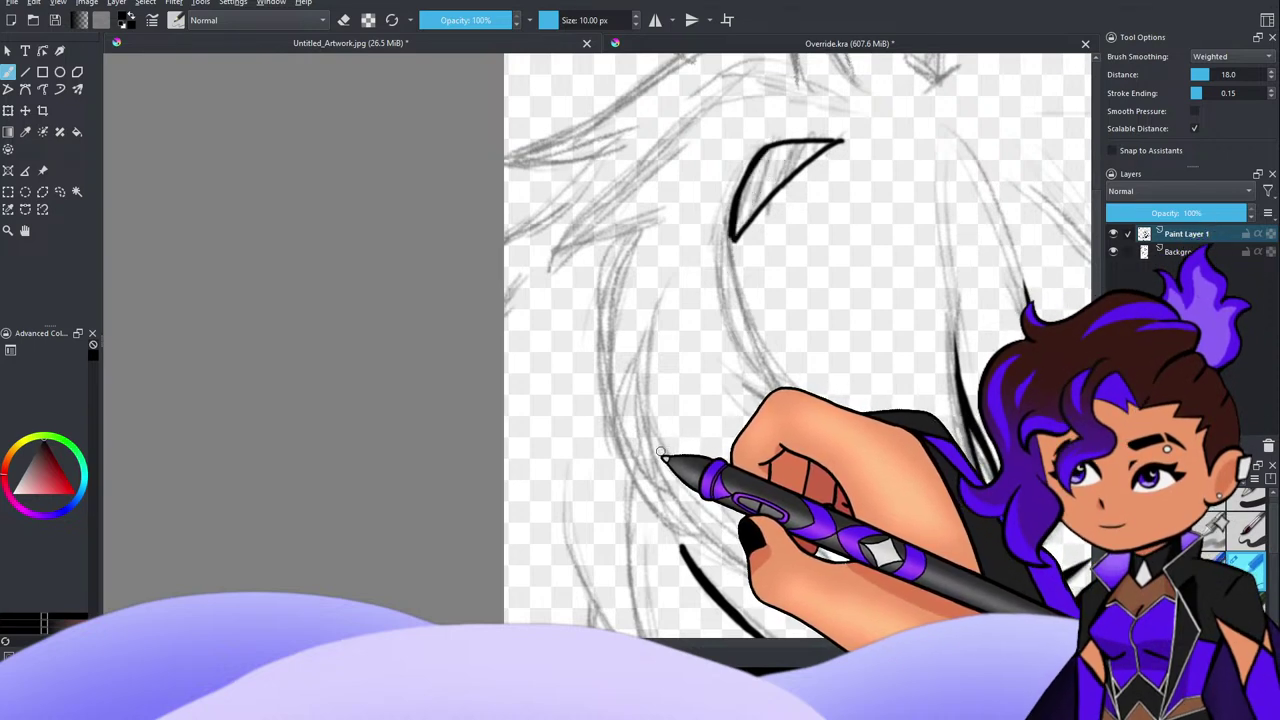
# Step: Ink a closed, pointed crescent outline over the hatched sketch marks at the root of the inner hair strand
pyautogui.scroll(-2, 690, 417)
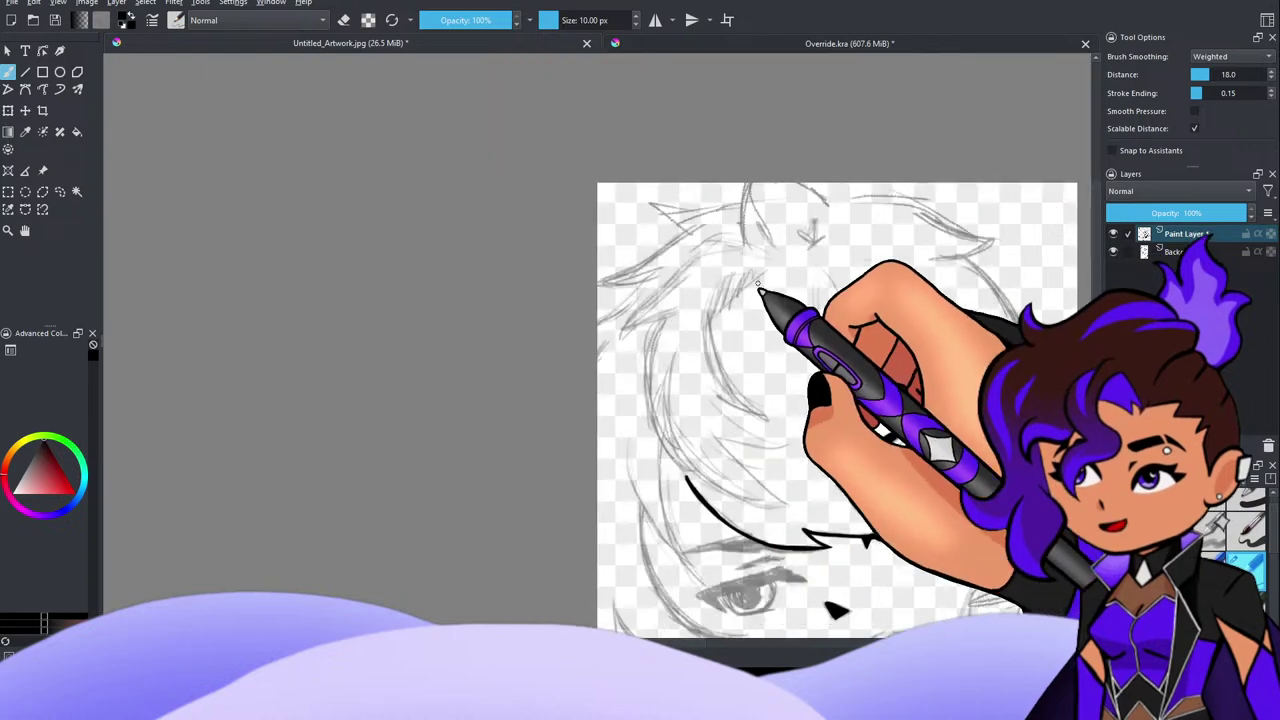
pyautogui.scroll(2, 748, 223)
pyautogui.scroll(2, 714, 466)
pyautogui.scroll(1, 703, 405)
pyautogui.scroll(-2, 712, 390)
pyautogui.scroll(1, 766, 238)
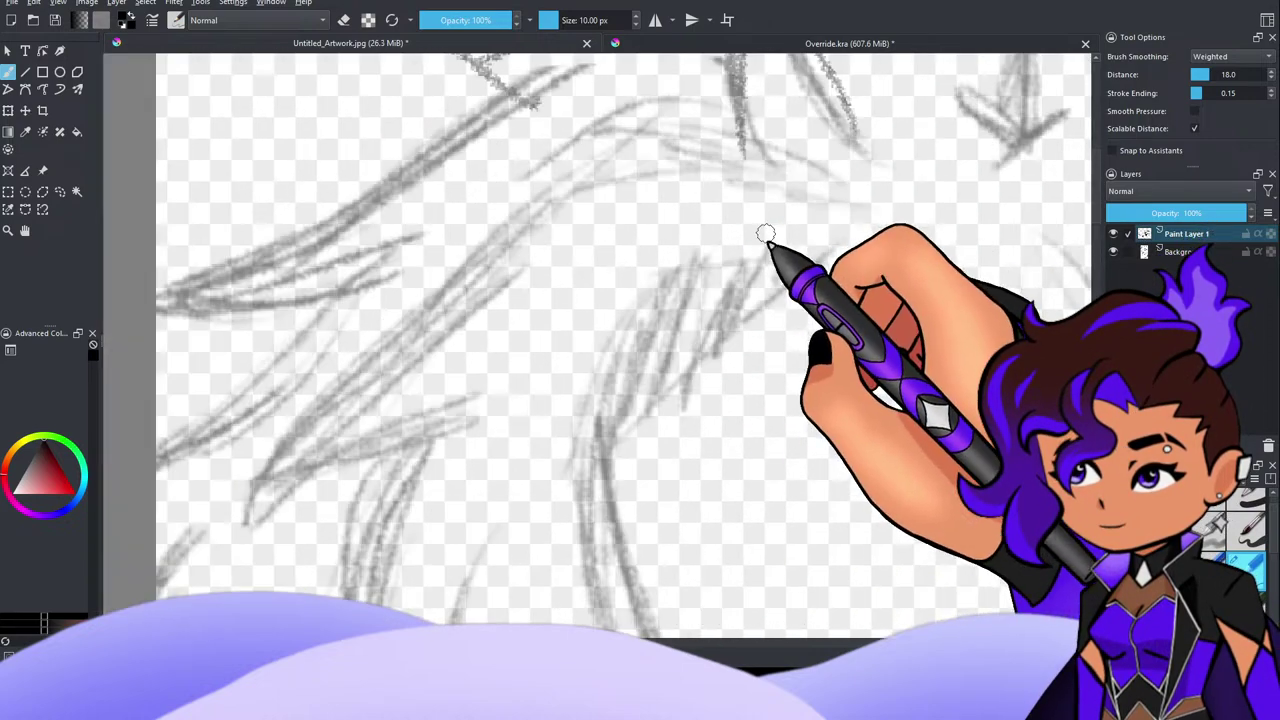
pyautogui.scroll(2, 770, 295)
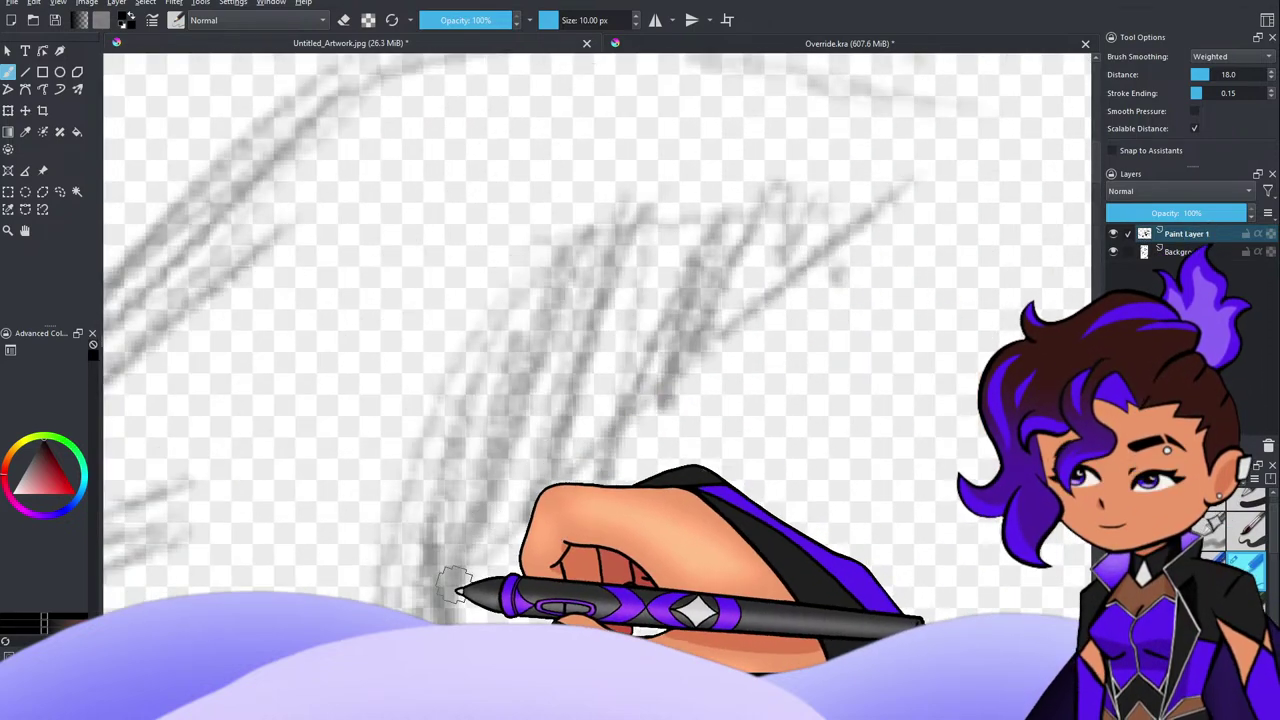
pyautogui.moveTo(455, 588)
pyautogui.mouseDown()
pyautogui.moveTo(535, 492)
pyautogui.moveTo(870, 220)
pyautogui.mouseUp()
pyautogui.moveTo(450, 585)
pyautogui.mouseDown()
pyautogui.moveTo(470, 449)
pyautogui.moveTo(529, 297)
pyautogui.moveTo(730, 225)
pyautogui.moveTo(894, 226)
pyautogui.moveTo(826, 255)
pyautogui.moveTo(859, 220)
pyautogui.moveTo(792, 210)
pyautogui.moveTo(612, 228)
pyautogui.moveTo(490, 315)
pyautogui.moveTo(444, 475)
pyautogui.moveTo(450, 588)
pyautogui.mouseUp()
pyautogui.hotkey('ctrl', 'z')
pyautogui.scroll(-6, 533, 548)
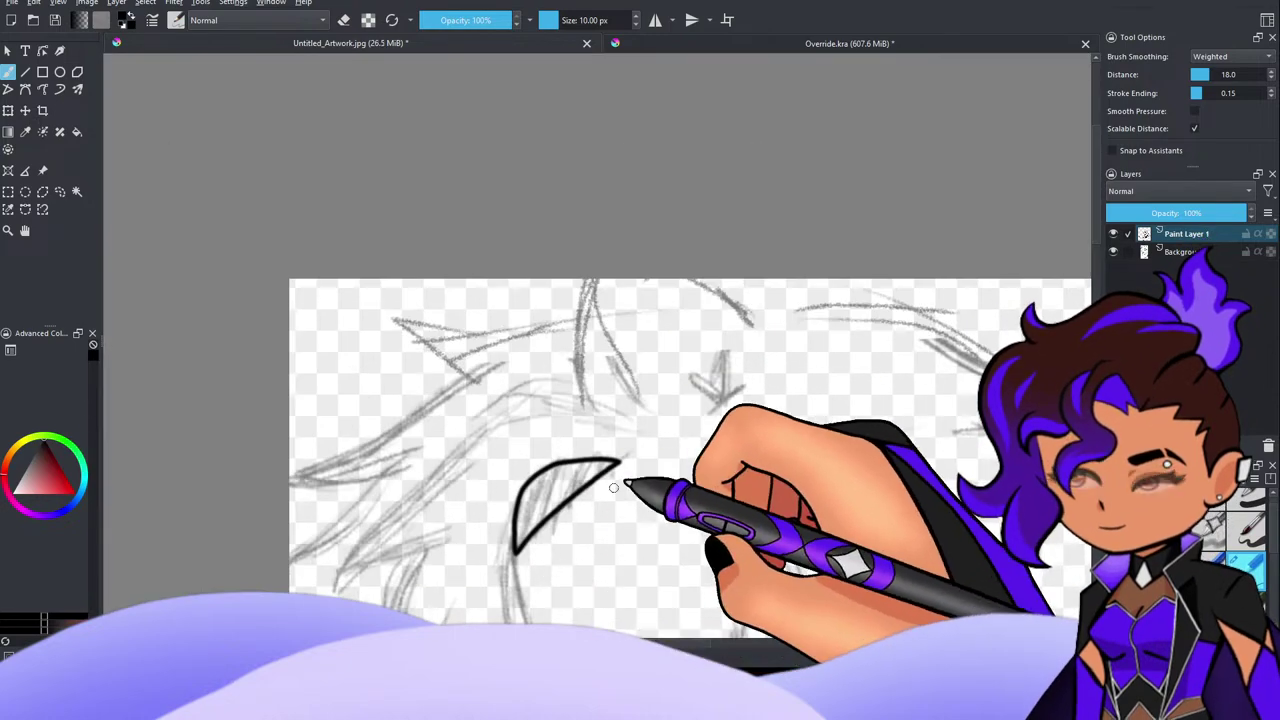
# Step: Ink the upper part of the curved hair strand downward from the crescent's lower point, following the sketch
pyautogui.scroll(2, 630, 550)
pyautogui.scroll(1, 584, 427)
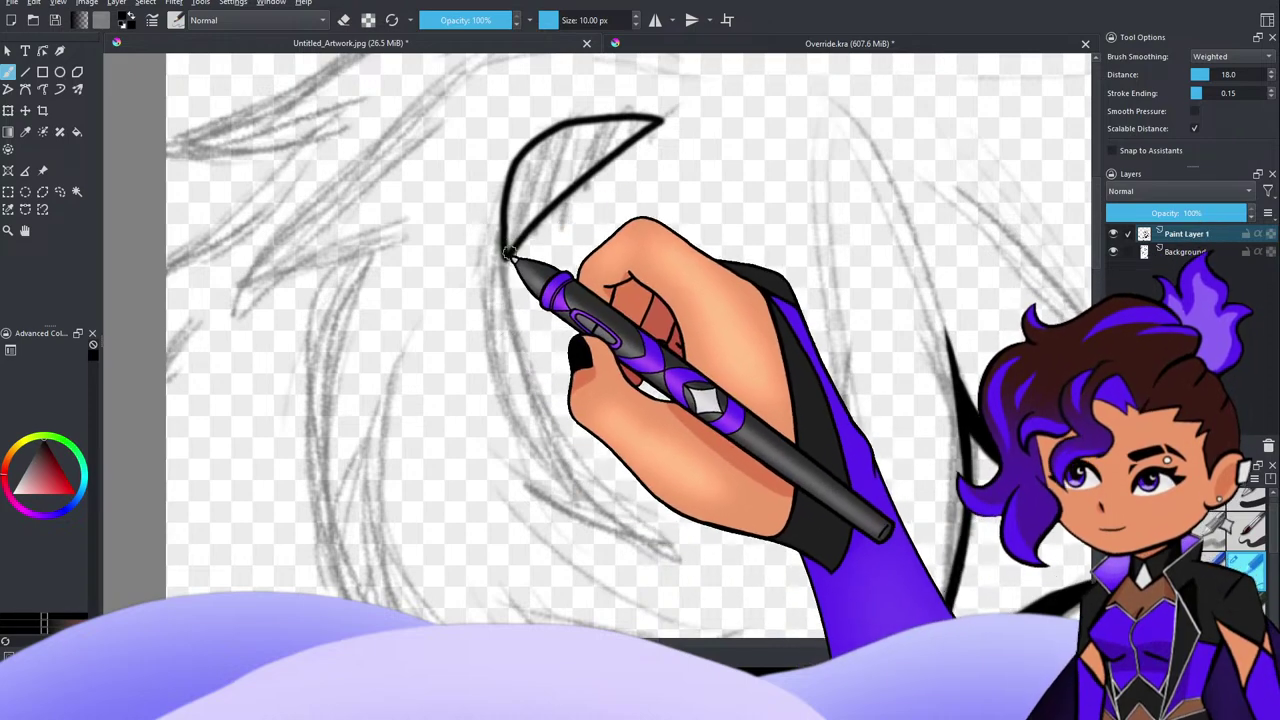
pyautogui.moveTo(505, 245); pyautogui.dragTo(555, 460)
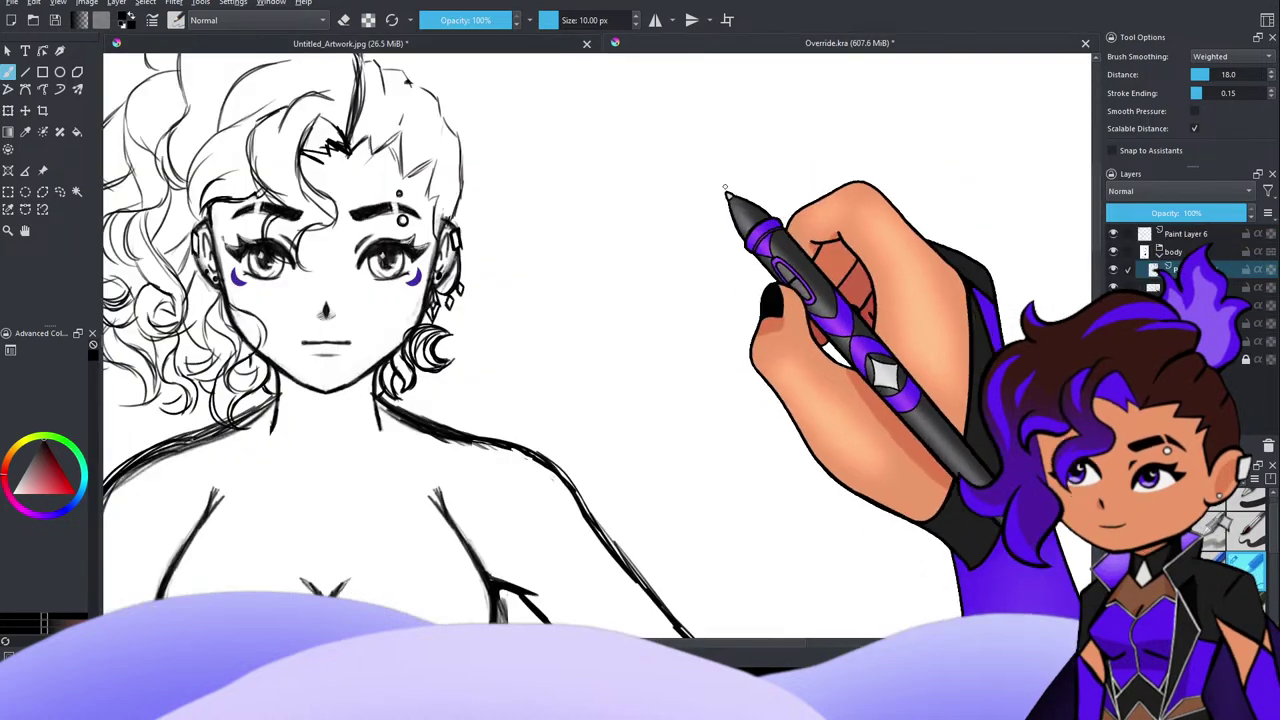
# Step: Examine the standing character's line work in Override.kra, from full figure to close view
pyautogui.scroll(-3, 560, 350)
pyautogui.scroll(1, 560, 350)
pyautogui.scroll(-3, 556, 344)
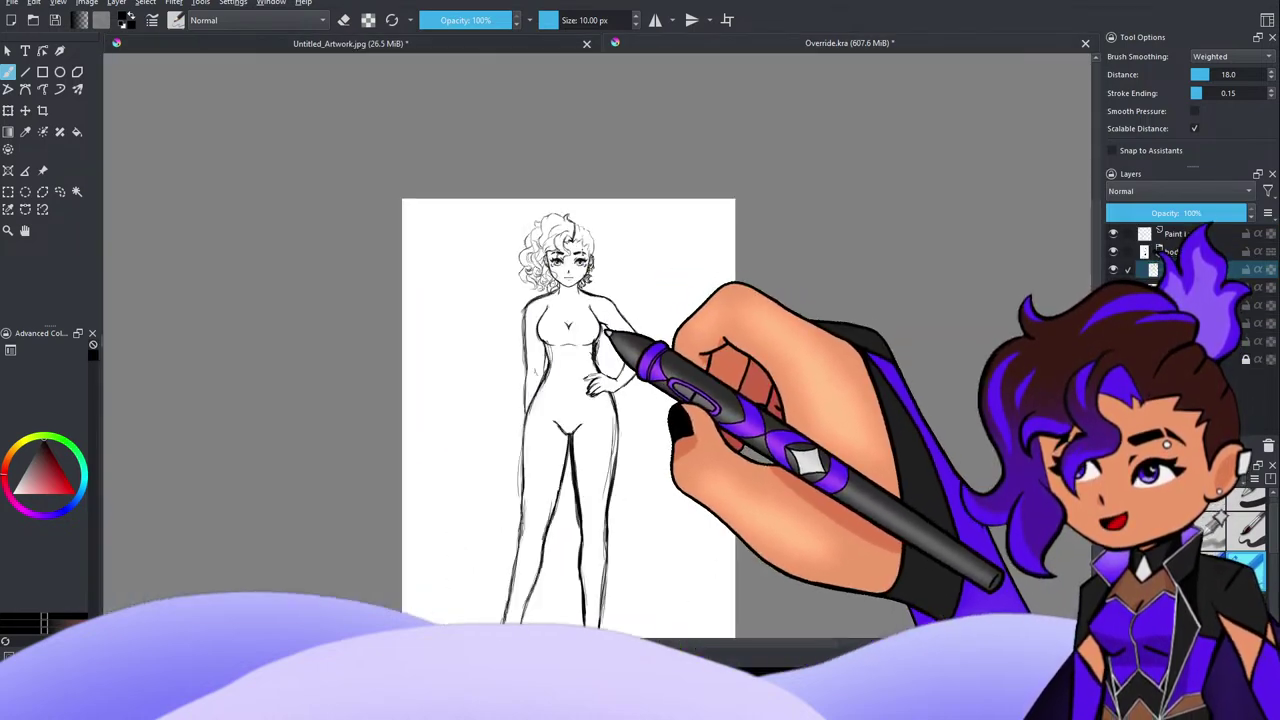
pyautogui.scroll(5, 581, 316)
pyautogui.scroll(-5, 581, 316)
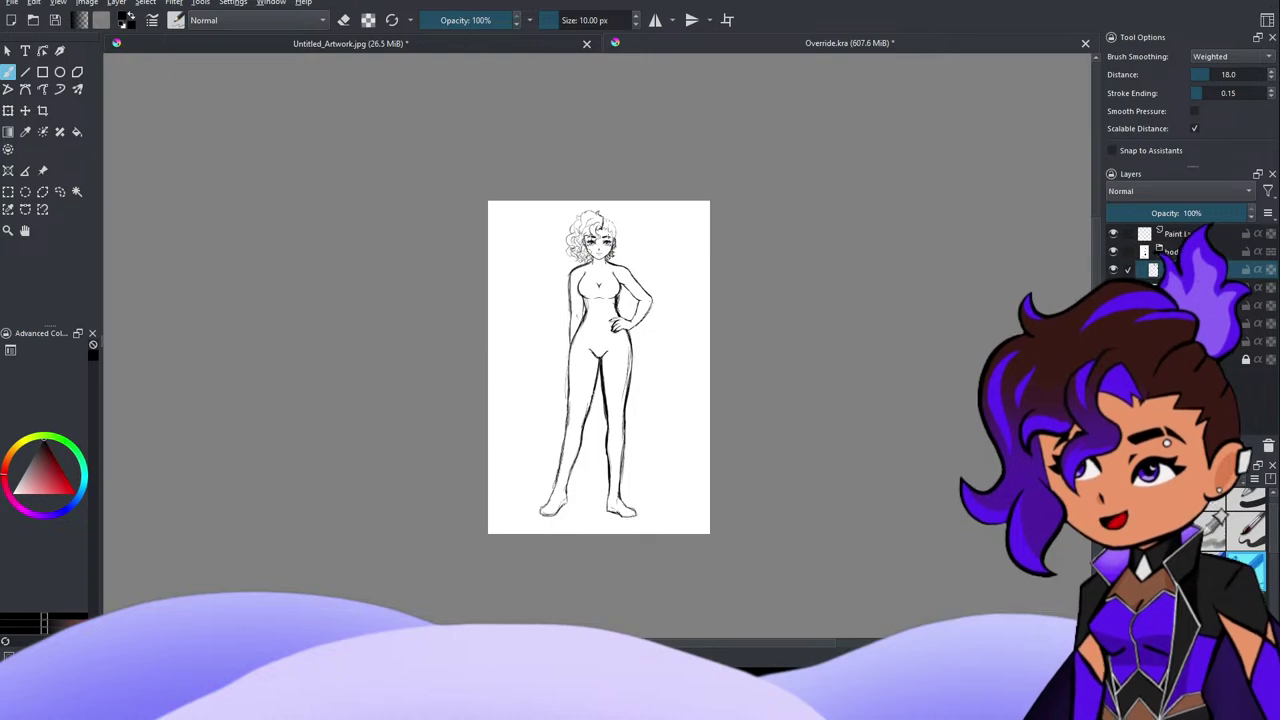
pyautogui.scroll(-3, 538, 492)
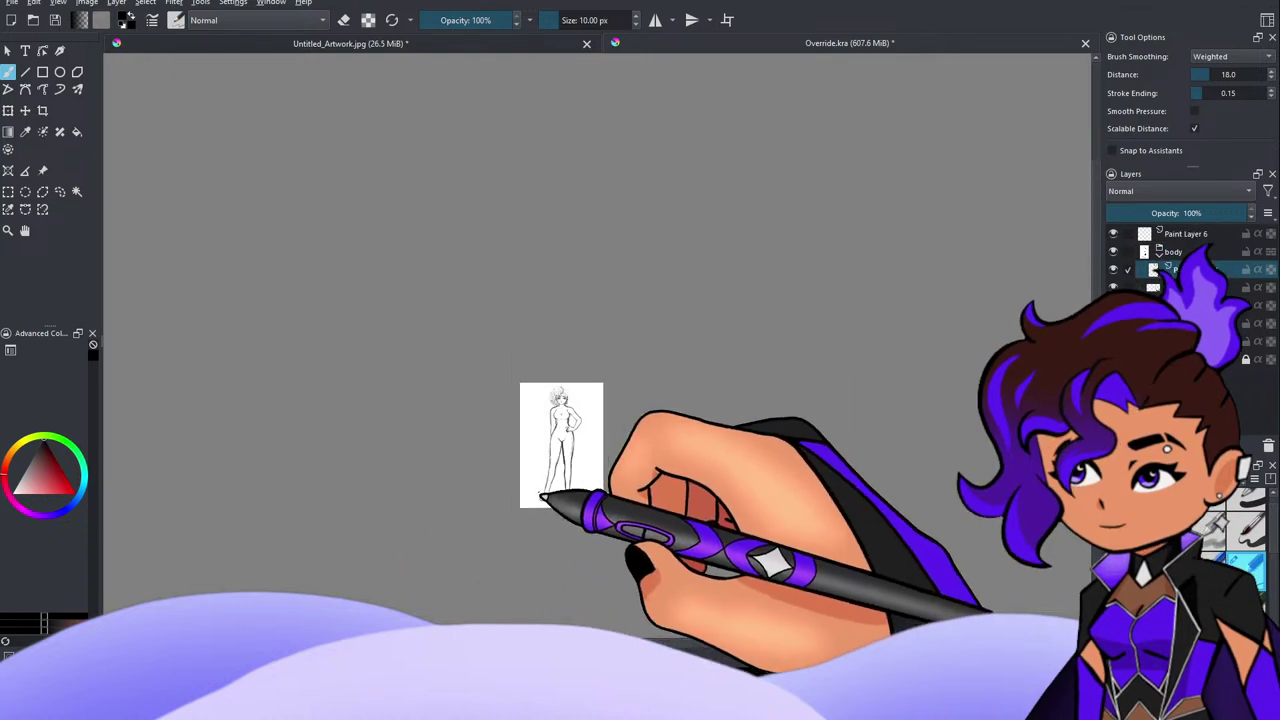
pyautogui.scroll(3, 543, 487)
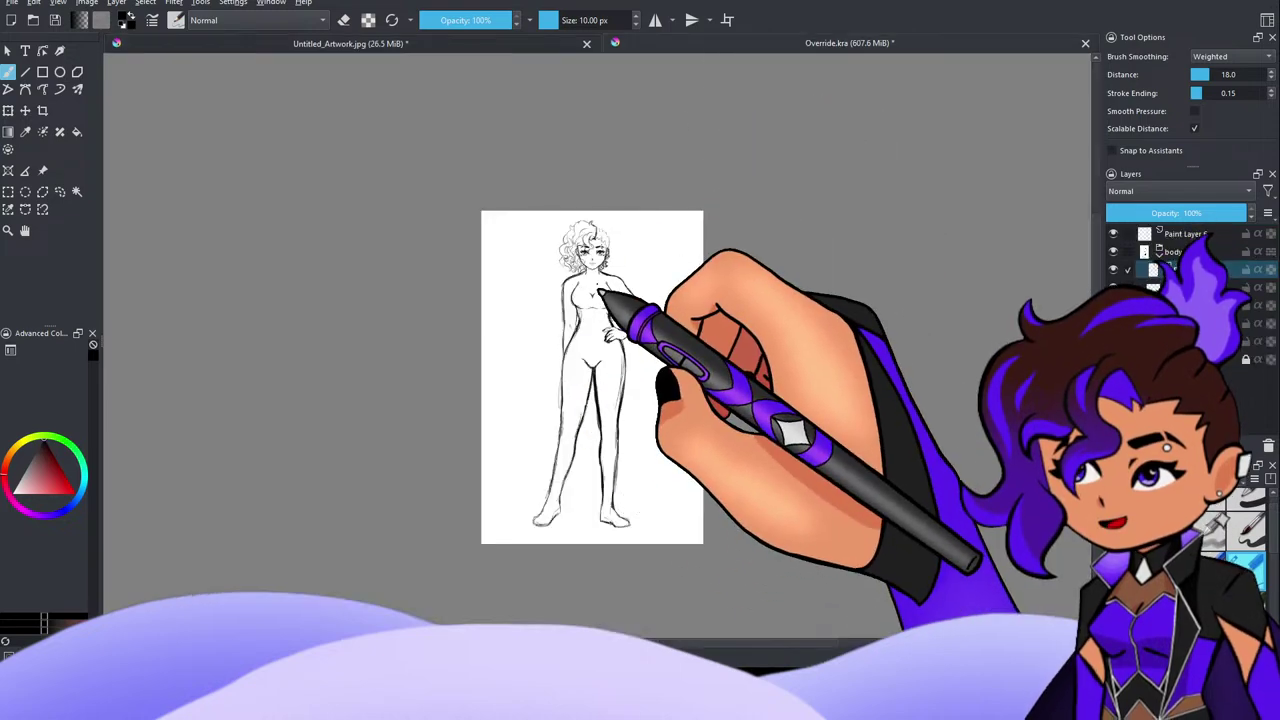
pyautogui.scroll(2, 592, 220)
pyautogui.scroll(-2, 612, 330)
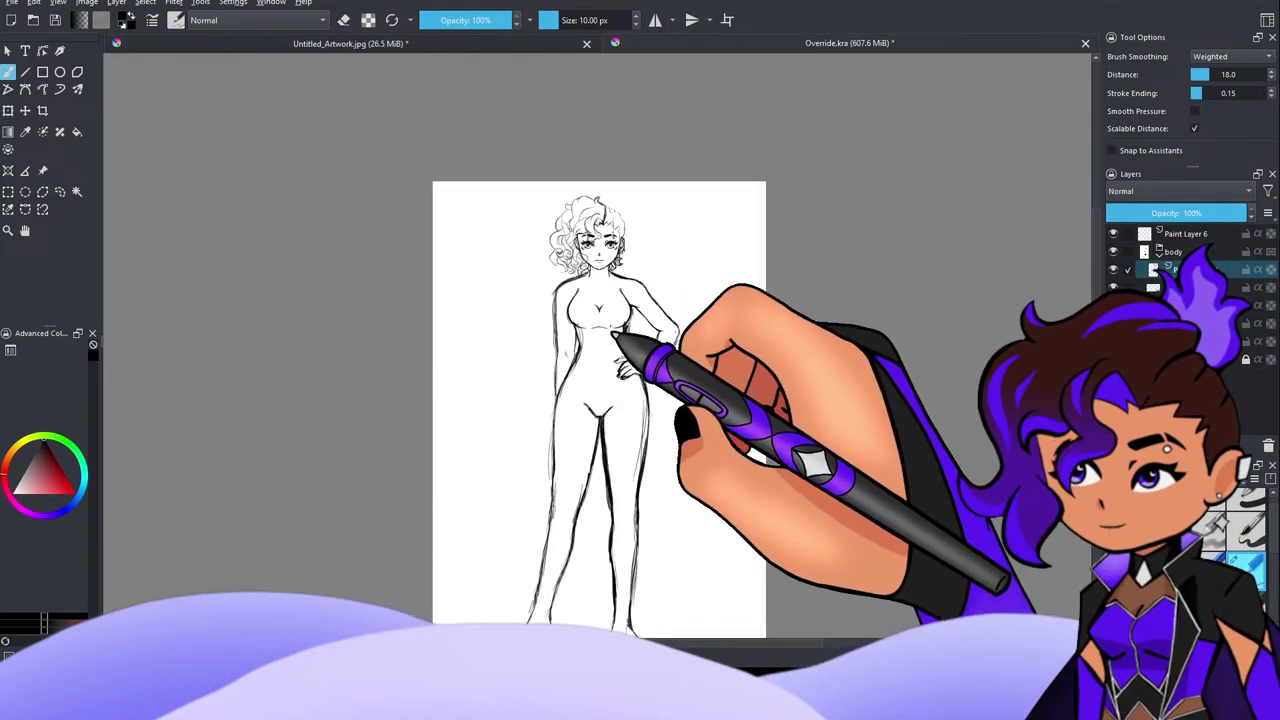
pyautogui.scroll(3, 604, 384)
pyautogui.scroll(-2, 605, 392)
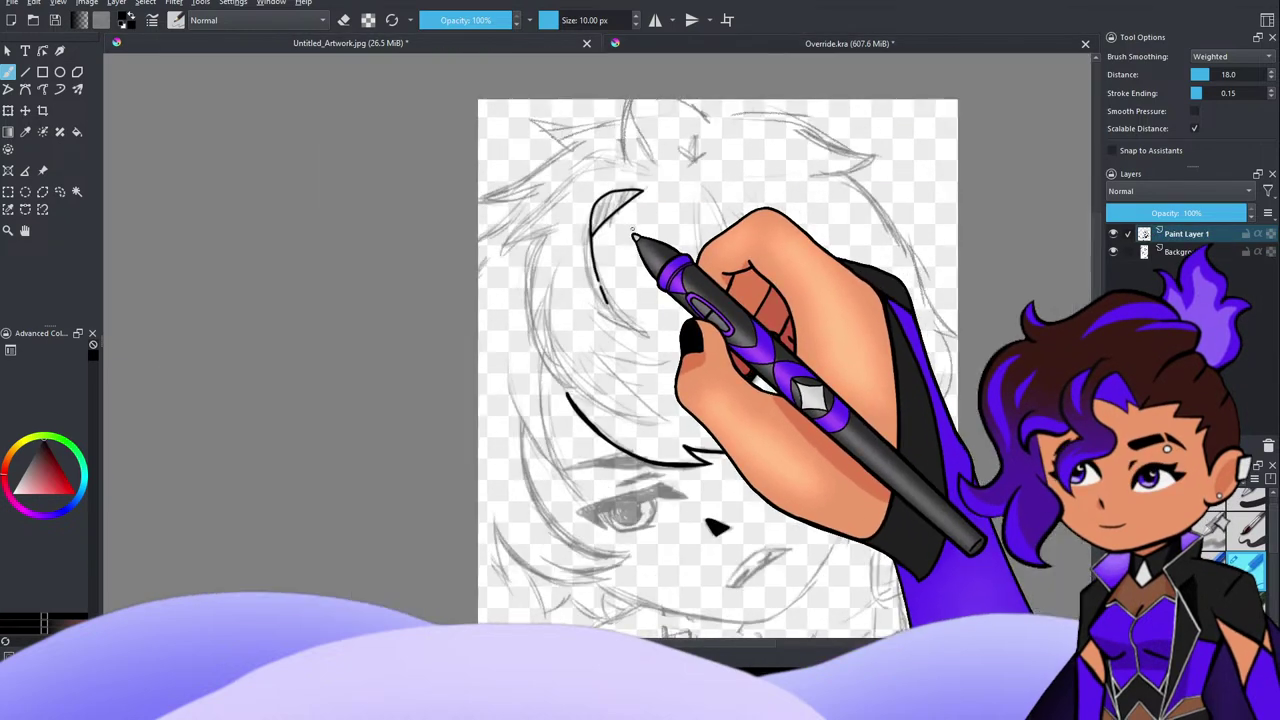
# Step: In Untitled_Artwork.jpg, extend the inked strand below the crescent to its tip, thicken its middle, and ink a second curve beside it
pyautogui.scroll(-1, 696, 385)
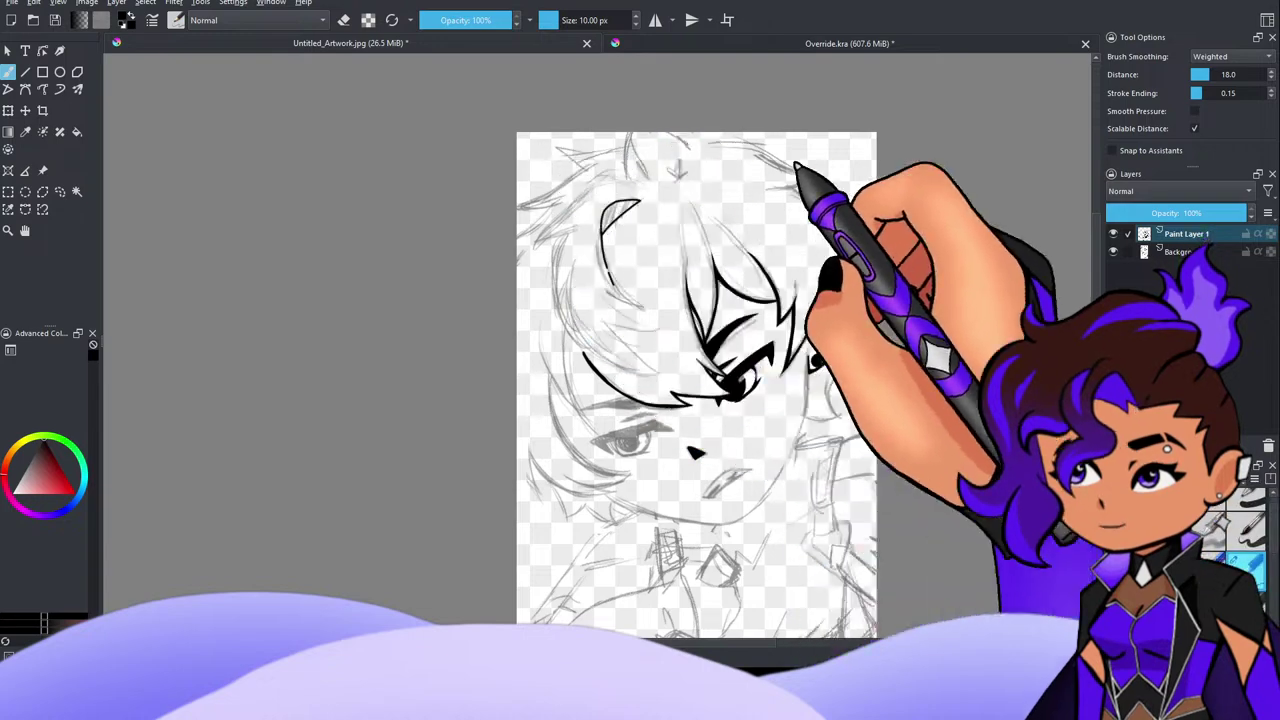
pyautogui.scroll(-3, 527, 281)
pyautogui.scroll(4, 554, 216)
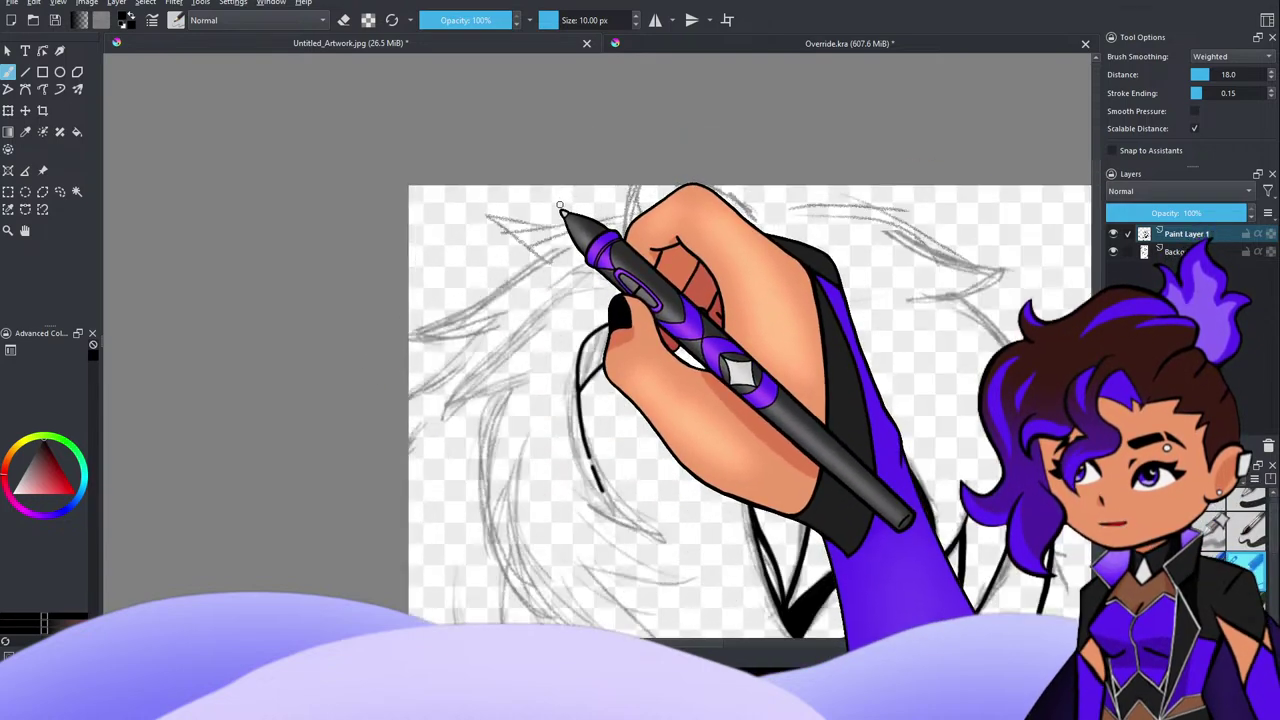
pyautogui.scroll(-3, 595, 330)
pyautogui.scroll(4, 590, 380)
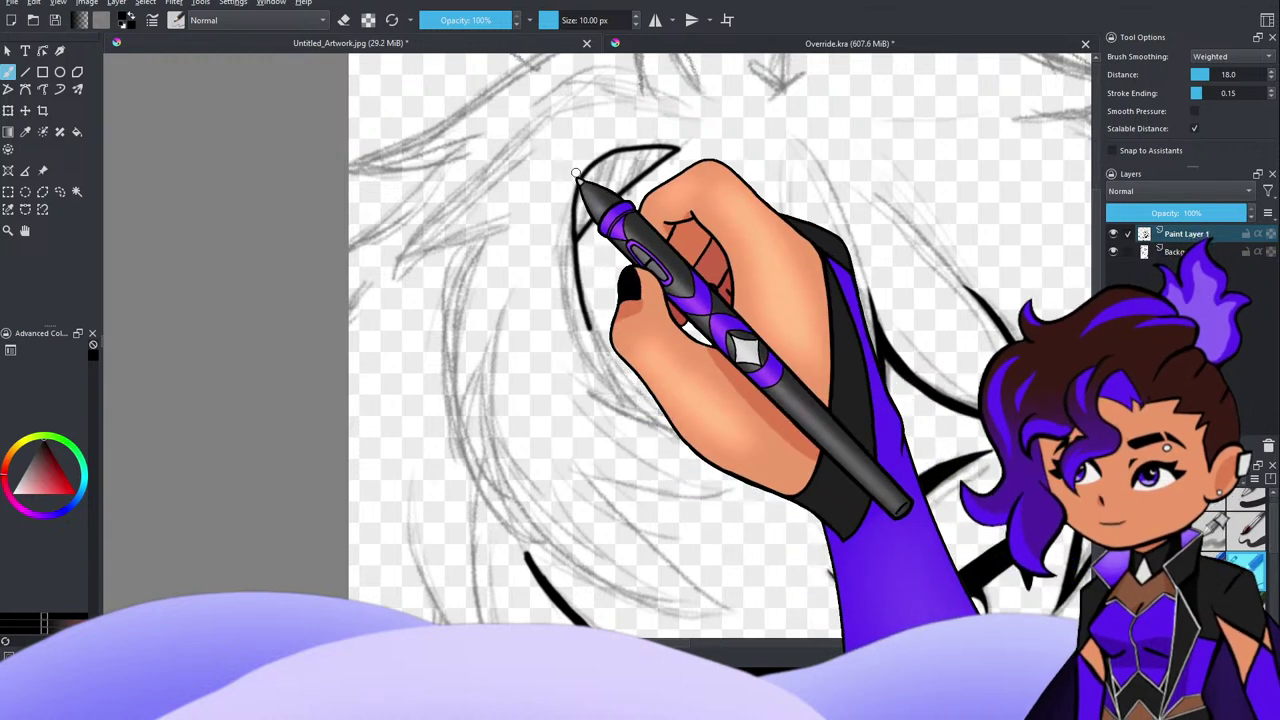
pyautogui.moveTo(594, 337); pyautogui.dragTo(668, 418)
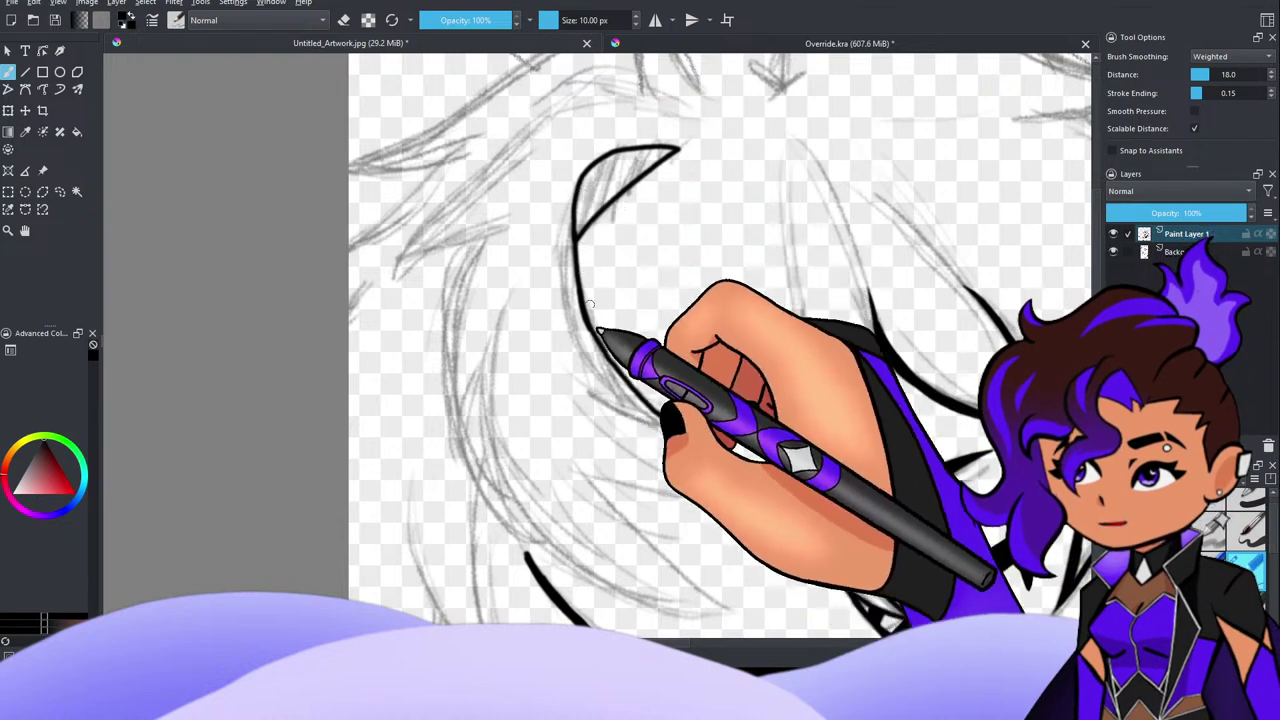
pyautogui.moveTo(584, 306); pyautogui.dragTo(619, 368)
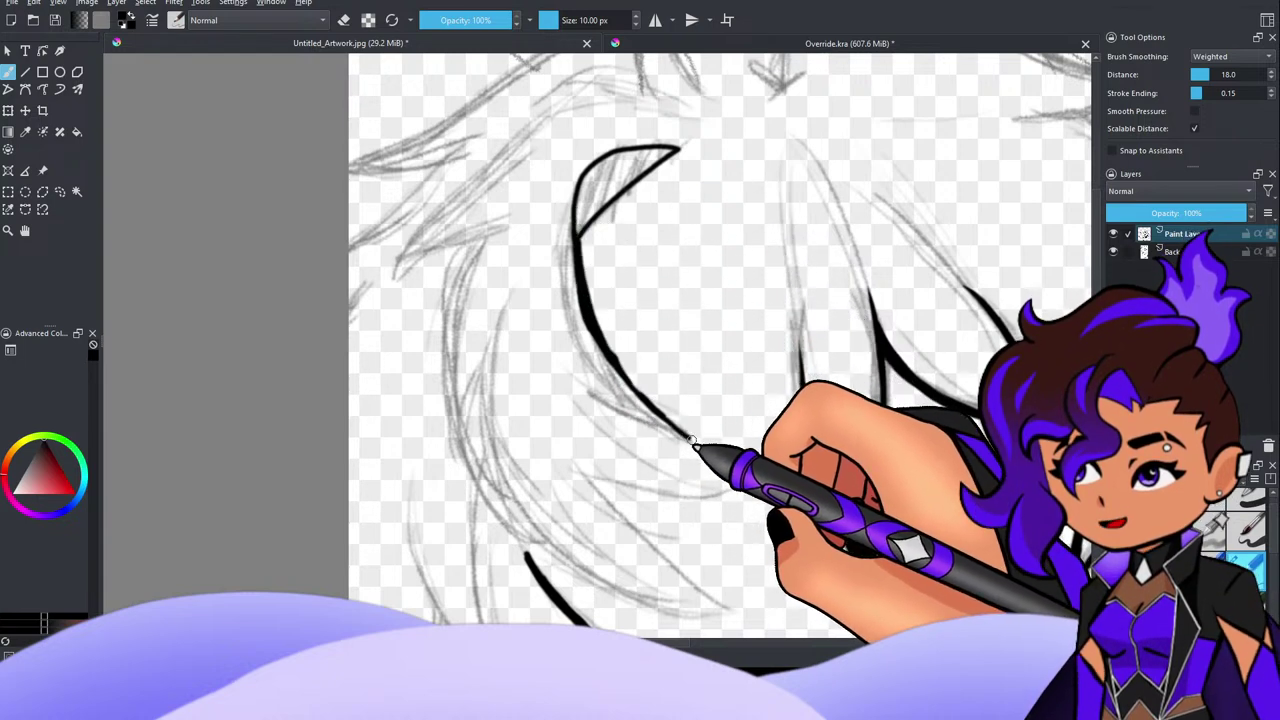
pyautogui.moveTo(612, 351); pyautogui.dragTo(633, 390)
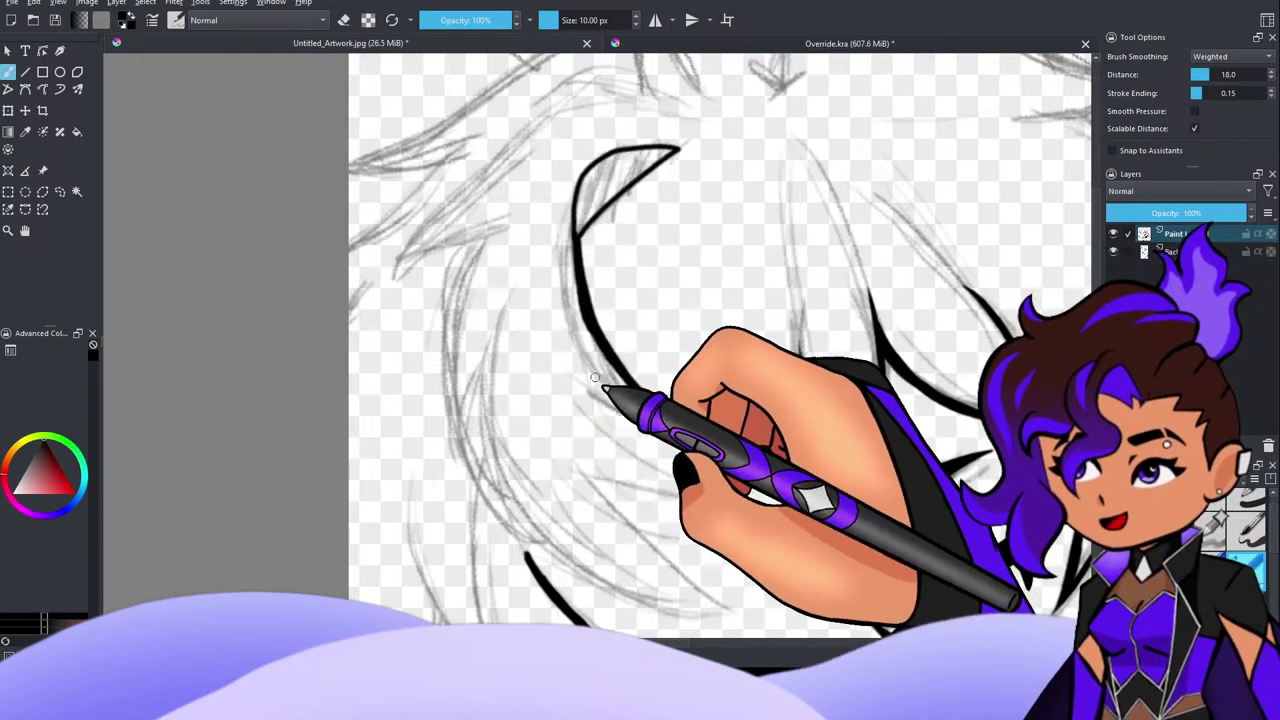
pyautogui.moveTo(548, 341); pyautogui.dragTo(592, 372)
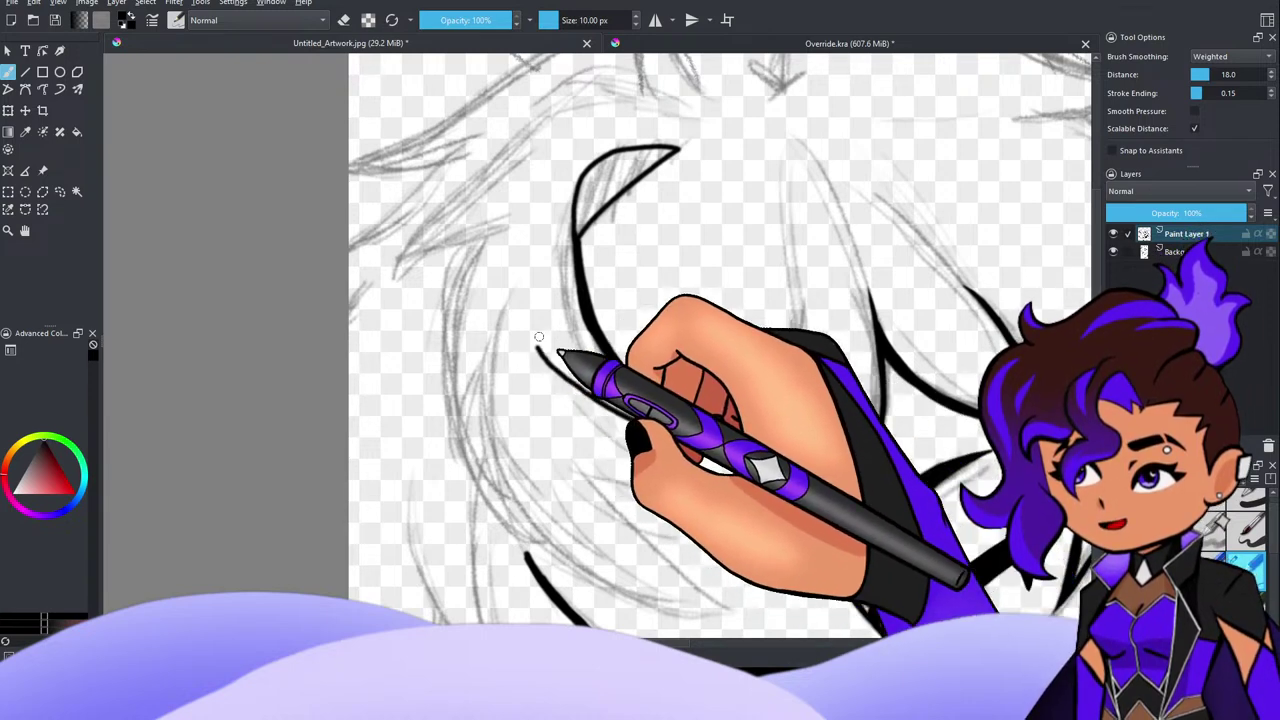
# Step: Try to ink the strand's second curve so that it sweeps beneath the first and meets it at the tip
pyautogui.moveTo(543, 348); pyautogui.dragTo(600, 395)
pyautogui.hotkey('ctrl', 'z')
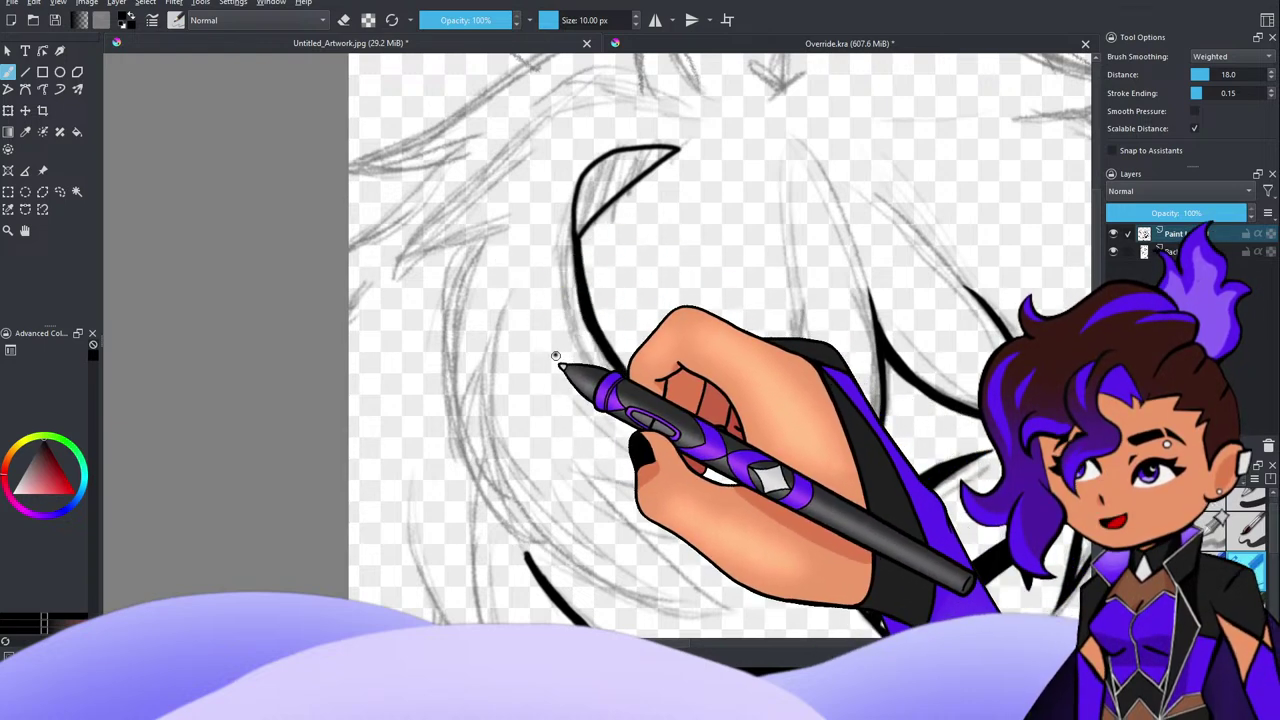
pyautogui.moveTo(556, 354); pyautogui.dragTo(681, 447)
pyautogui.hotkey('ctrl', 'z')
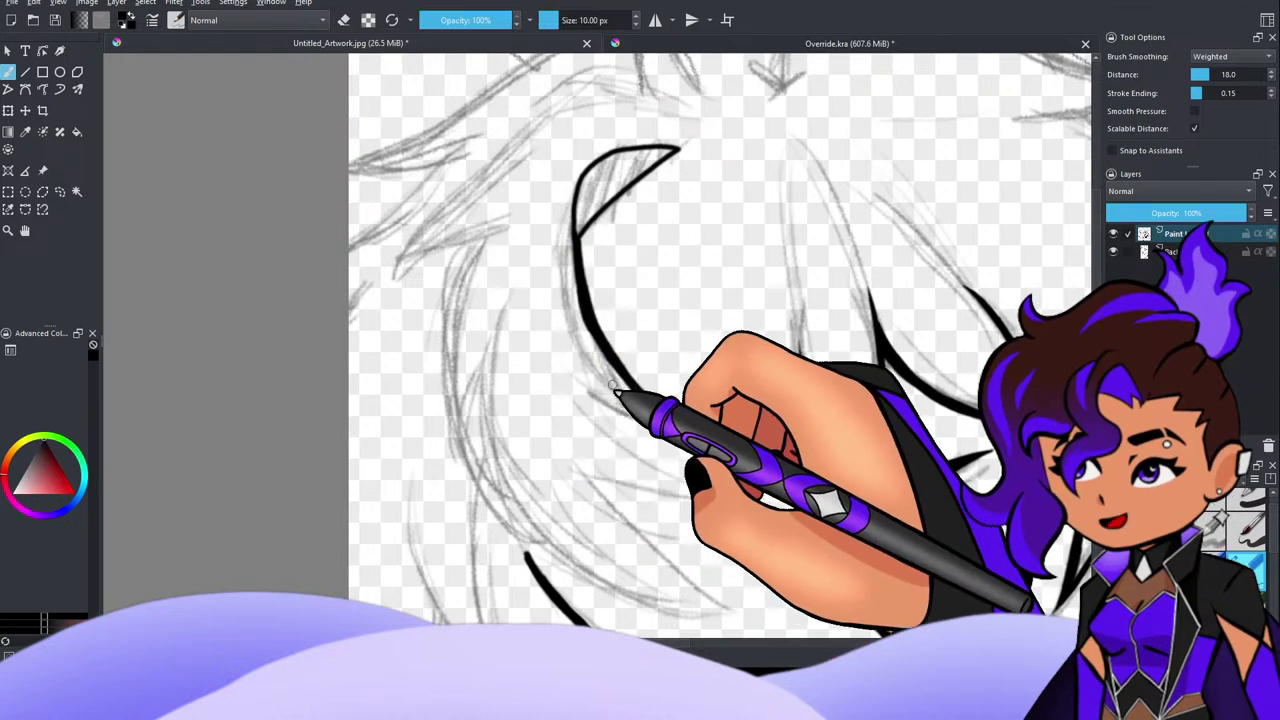
pyautogui.moveTo(560, 358); pyautogui.dragTo(630, 419)
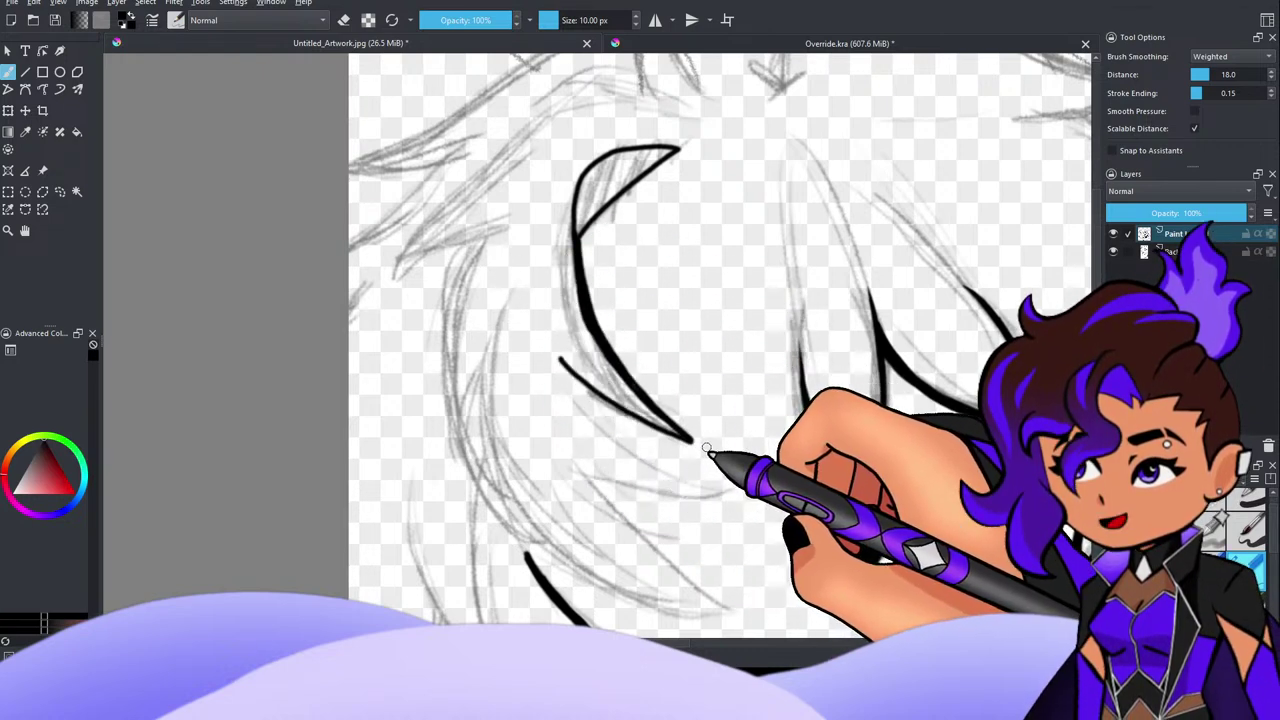
pyautogui.moveTo(537, 324); pyautogui.dragTo(656, 414)
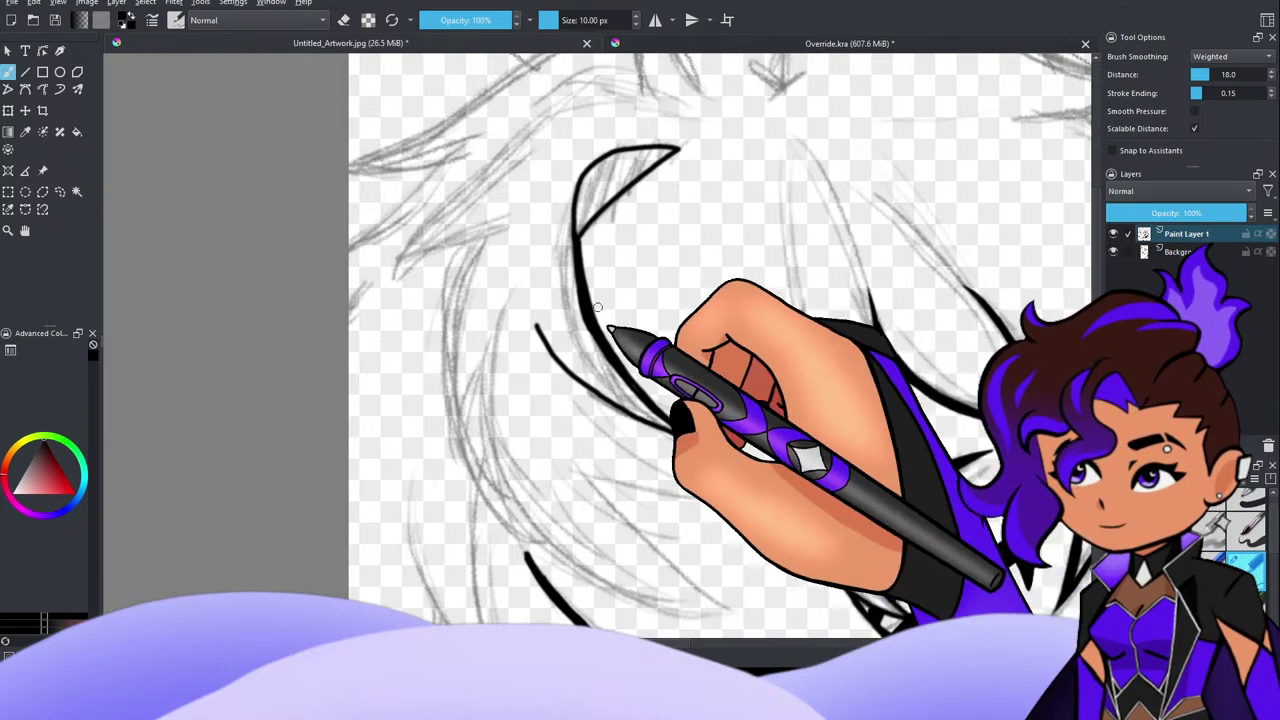
pyautogui.hotkey('ctrl', 'z')
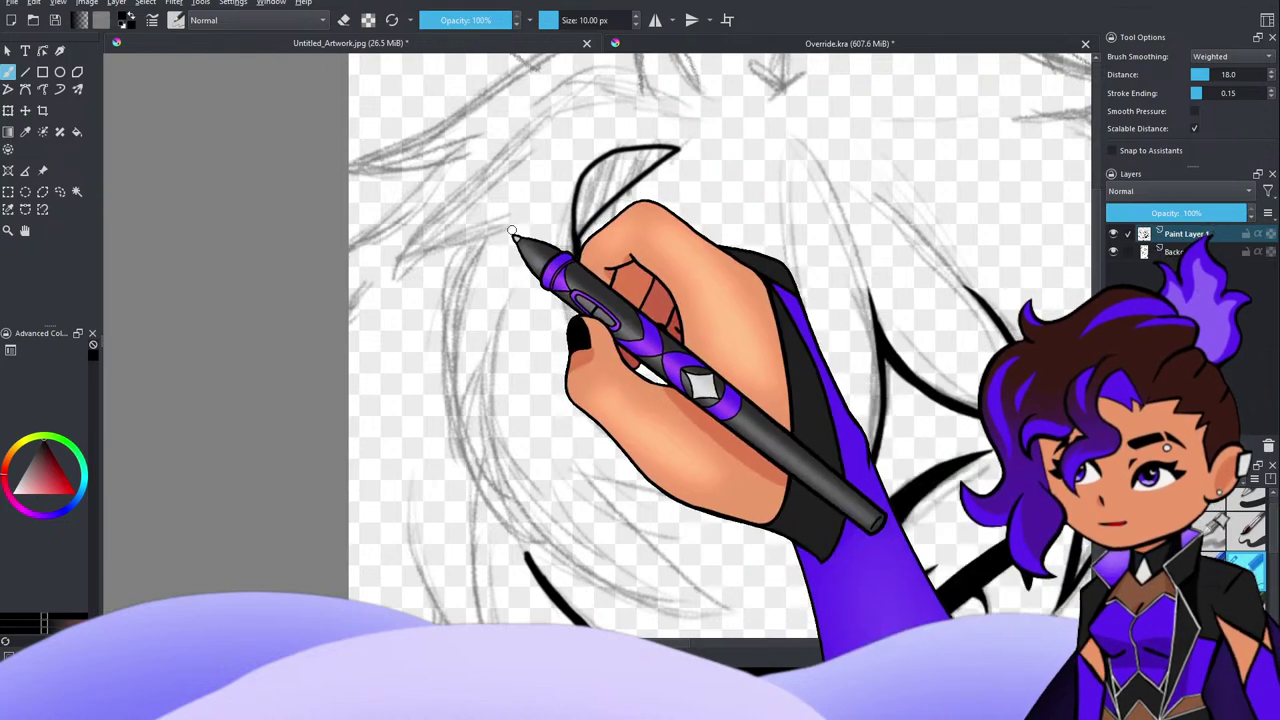
pyautogui.moveTo(575, 238)
pyautogui.mouseDown()
pyautogui.moveTo(680, 430)
pyautogui.moveTo(540, 333)
pyautogui.mouseUp()
pyautogui.hotkey('ctrl', 'z')
pyautogui.moveTo(690, 441)
pyautogui.mouseDown()
pyautogui.moveTo(623, 420)
pyautogui.moveTo(540, 334)
pyautogui.mouseUp()
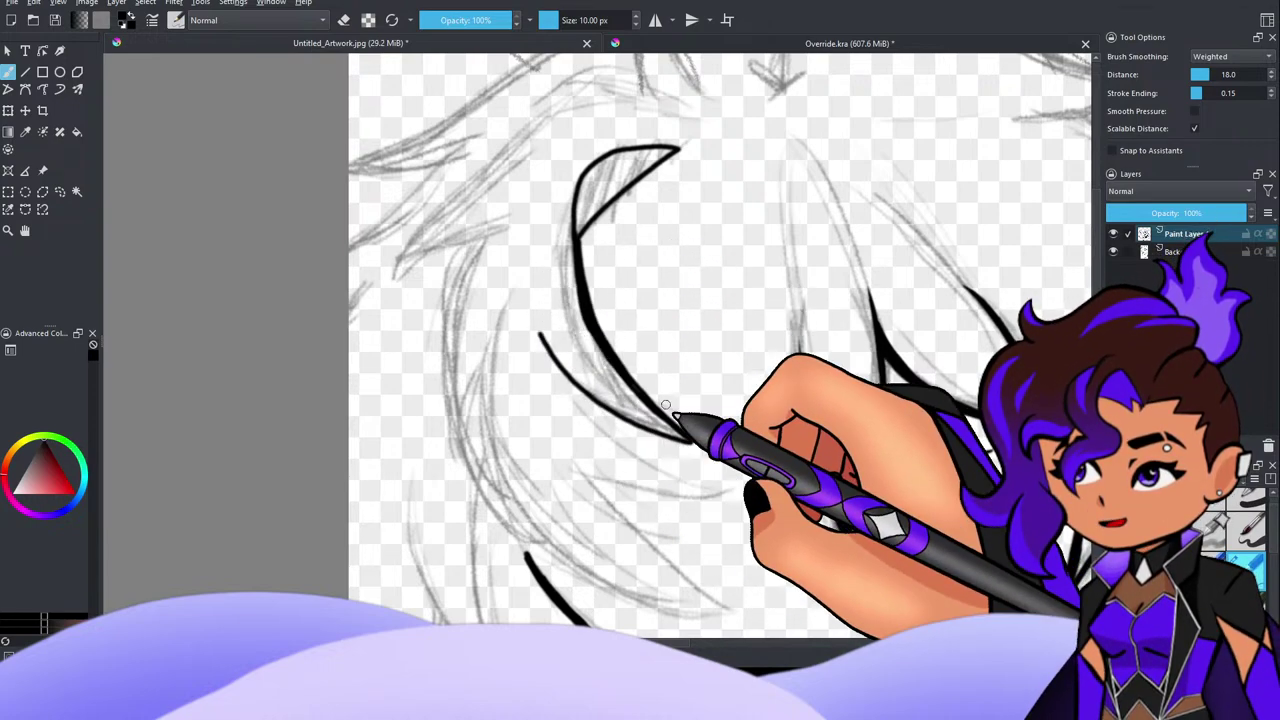
# Step: Try to thicken the crescent's outer edge around its lower point and re-ink the strand below it
pyautogui.moveTo(588, 280)
pyautogui.mouseDown()
pyautogui.moveTo(577, 206)
pyautogui.moveTo(582, 174)
pyautogui.moveTo(579, 205)
pyautogui.moveTo(606, 154)
pyautogui.mouseUp()
pyautogui.hotkey('ctrl', 'z')
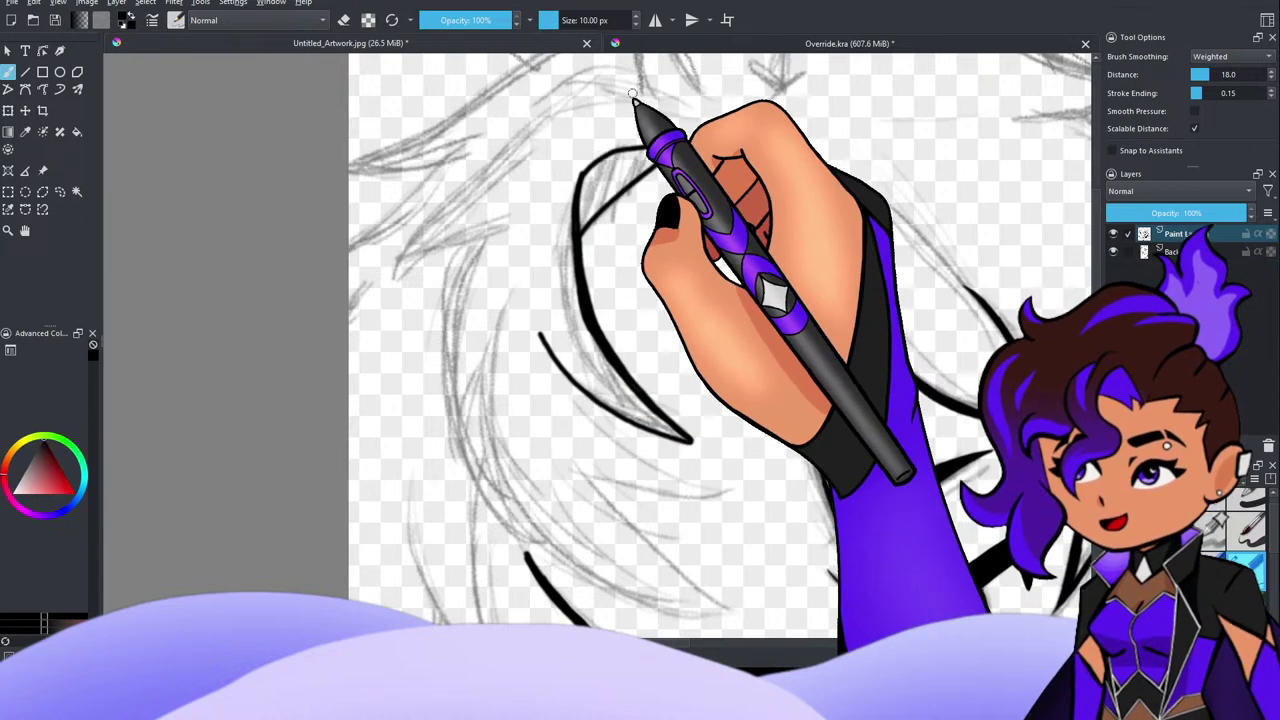
pyautogui.hotkey('ctrl', 'z')
pyautogui.moveTo(582, 248); pyautogui.dragTo(591, 177)
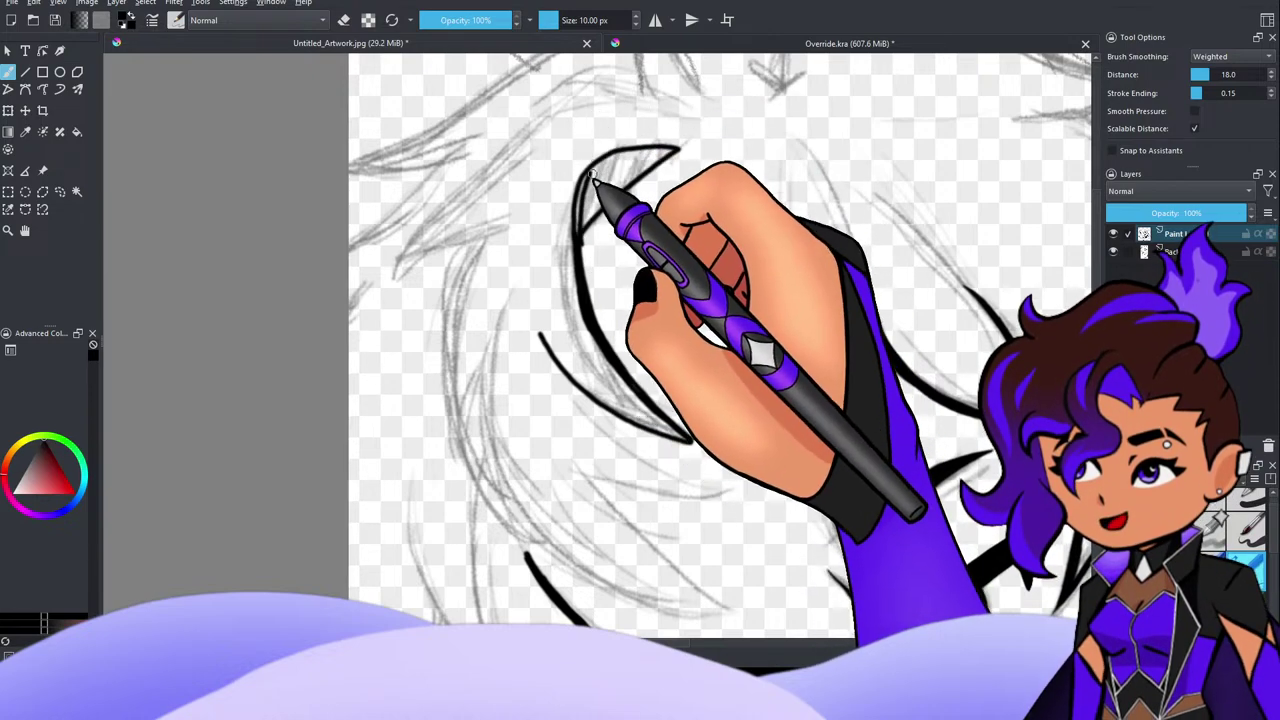
pyautogui.moveTo(581, 250); pyautogui.dragTo(596, 165)
pyautogui.moveTo(580, 208); pyautogui.dragTo(590, 172)
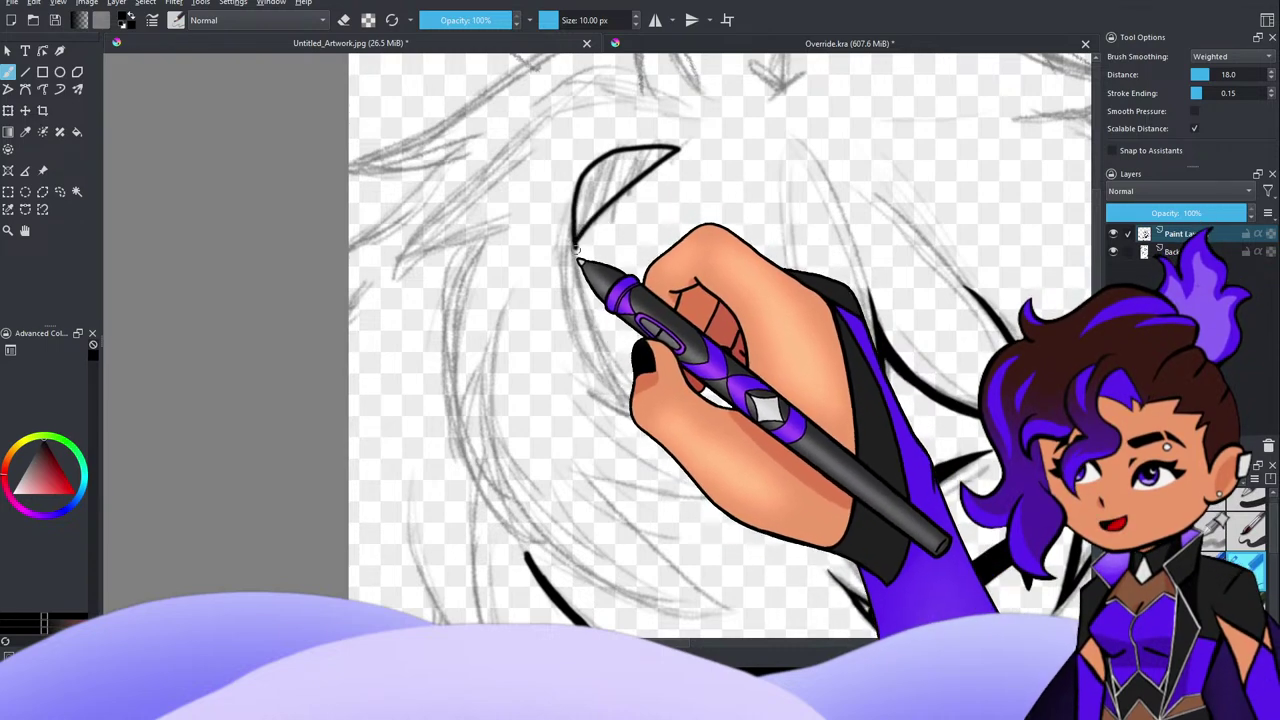
pyautogui.moveTo(576, 246); pyautogui.dragTo(621, 378)
pyautogui.hotkey('ctrl', 'z')
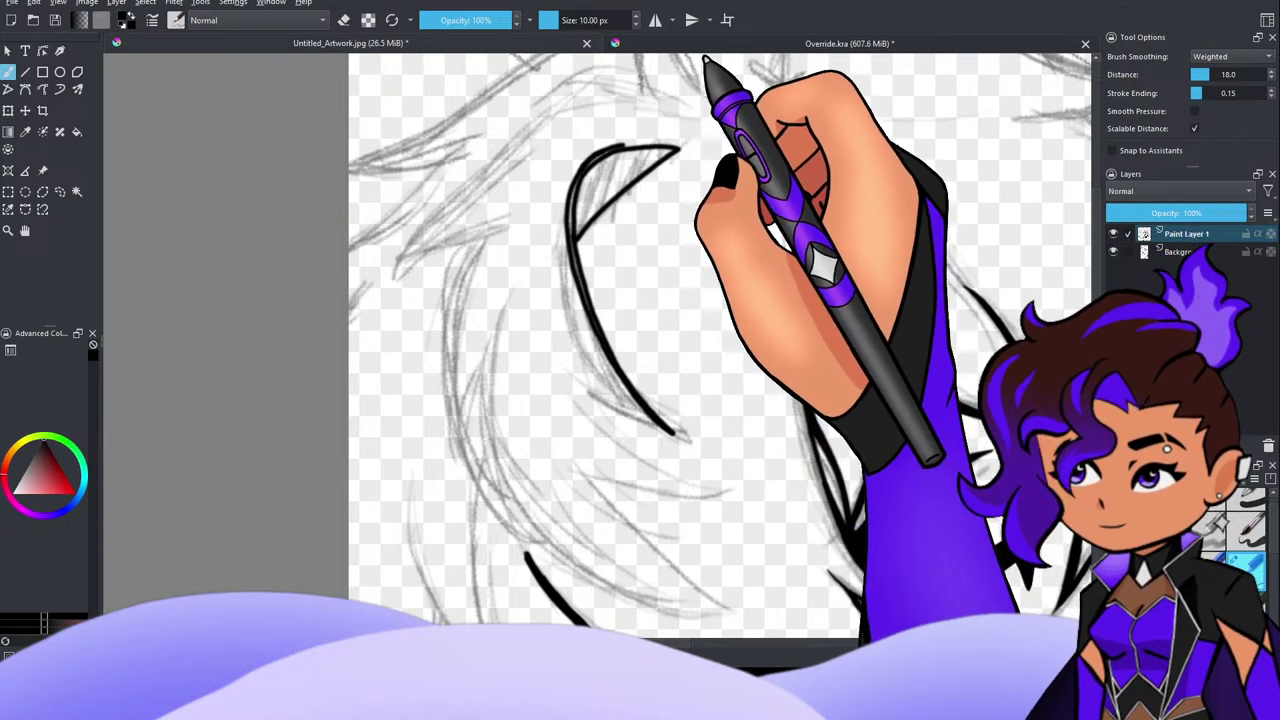
# Step: Examine the line weight of the standing character's body and limbs in Override.kra at full-figure view
pyautogui.click(712, 45)
pyautogui.scroll(-2, 578, 291)
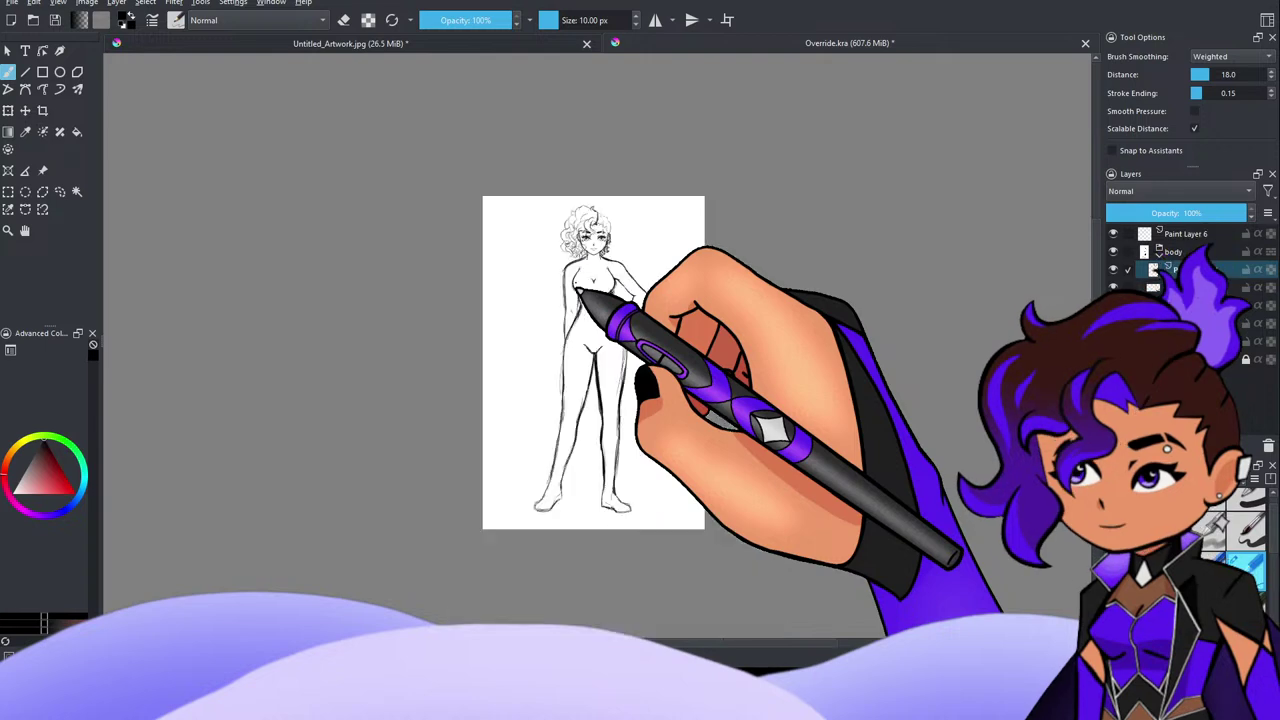
pyautogui.scroll(3, 584, 395)
pyautogui.scroll(-5, 585, 348)
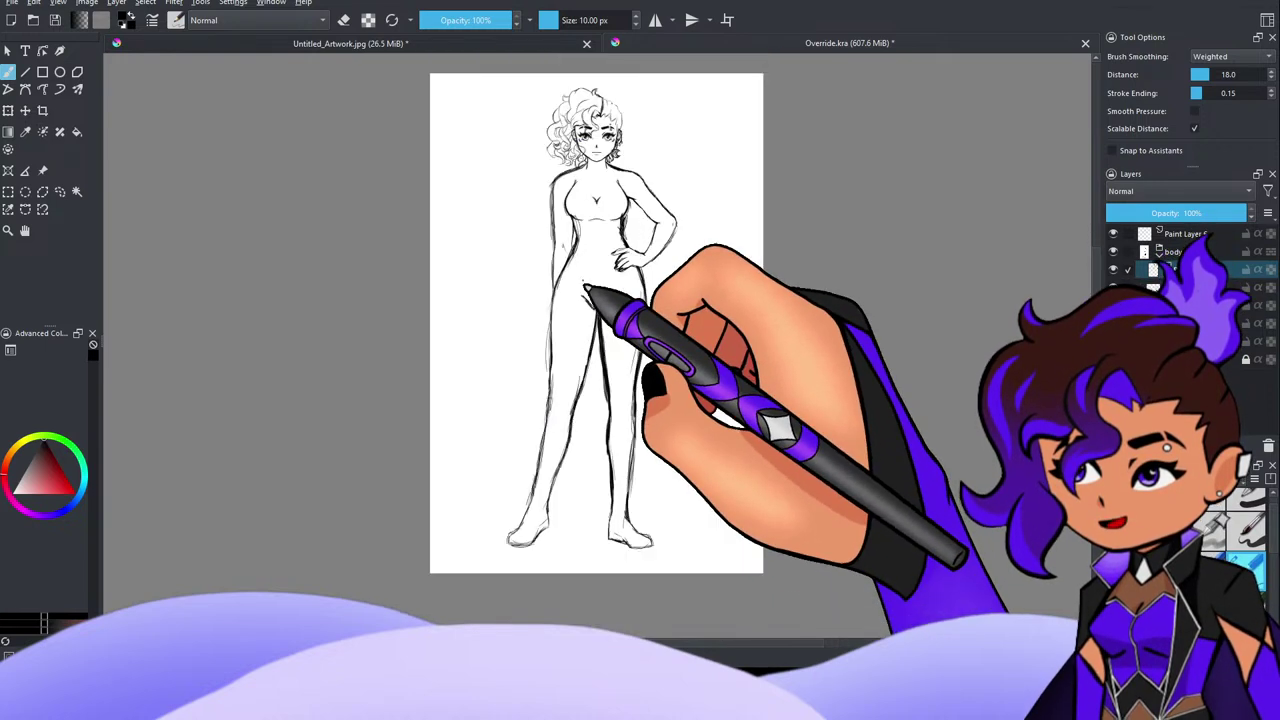
pyautogui.scroll(3, 616, 296)
pyautogui.scroll(-3, 529, 220)
pyautogui.scroll(2, 514, 236)
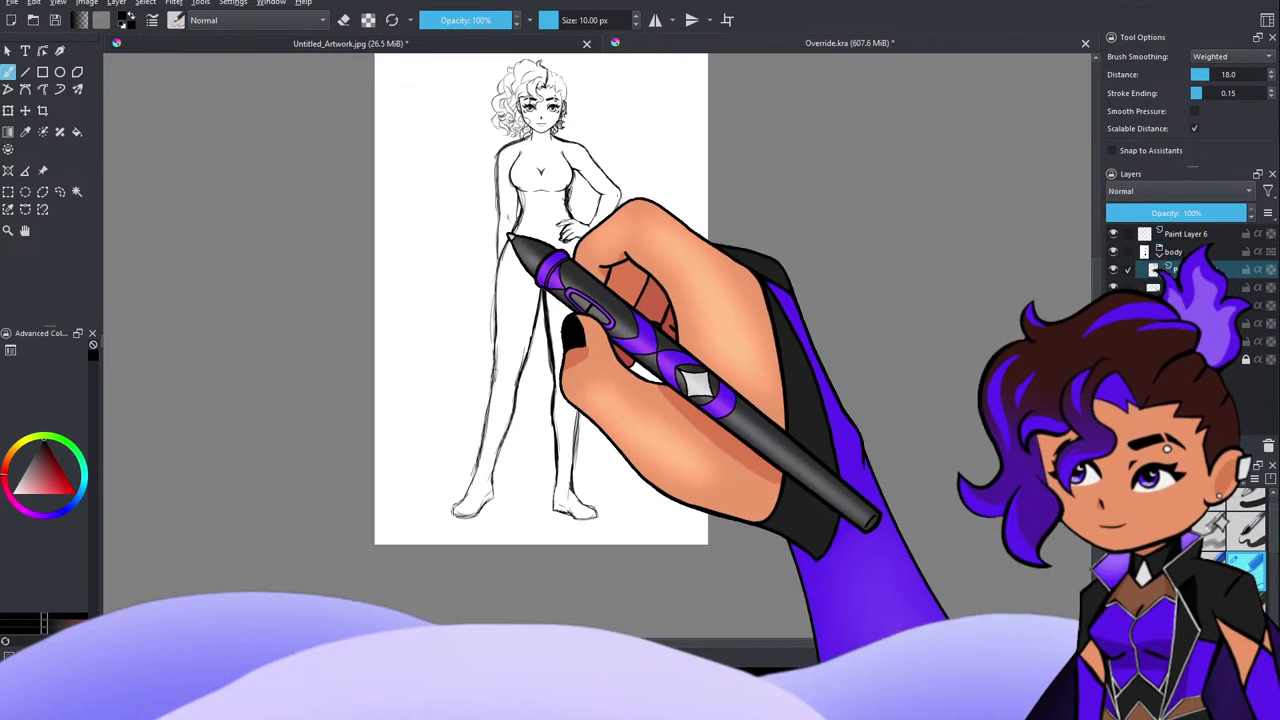
pyautogui.scroll(-1, 505, 243)
pyautogui.scroll(1, 432, 200)
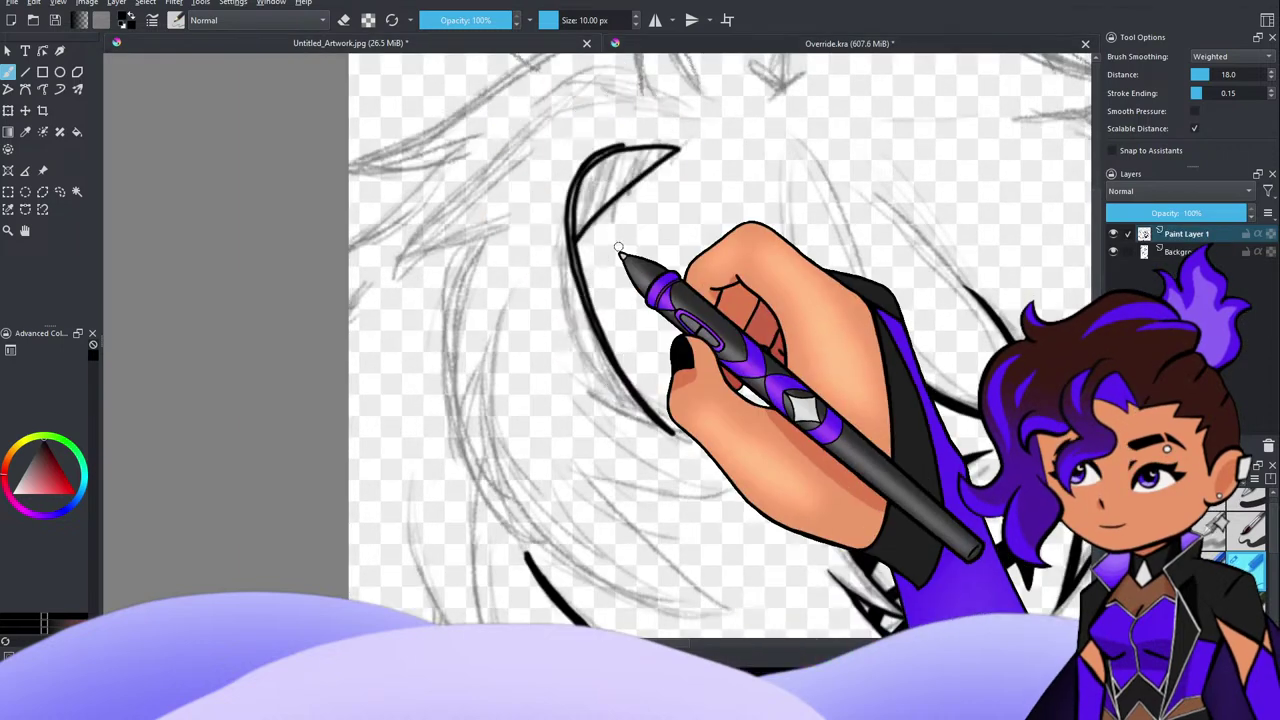
pyautogui.scroll(-1, 618, 248)
# Step: In Untitled_Artwork.jpg, undo the strand and the crescent's thickening, and try a short stroke across the crescent's lower point
pyautogui.hotkey('ctrl', 'z')
pyautogui.hotkey('ctrl', 'z')
pyautogui.hotkey('ctrl', 'z')
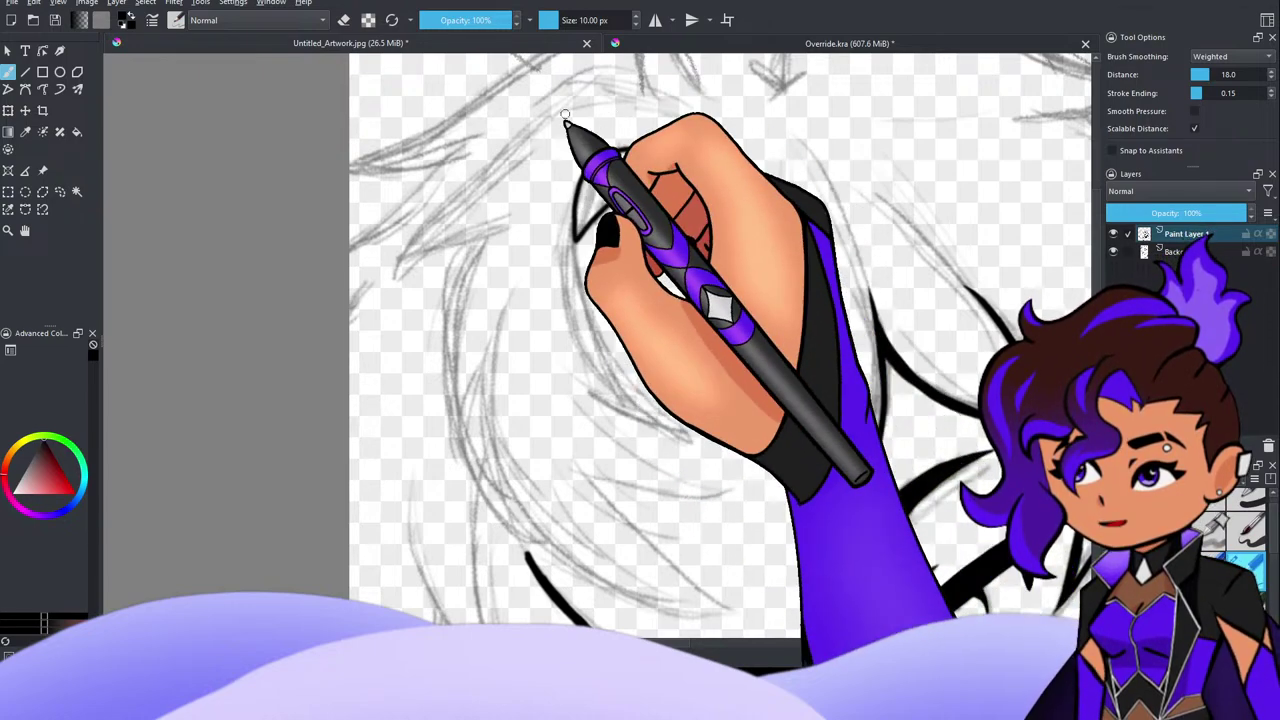
pyautogui.moveTo(577, 272); pyautogui.dragTo(580, 211)
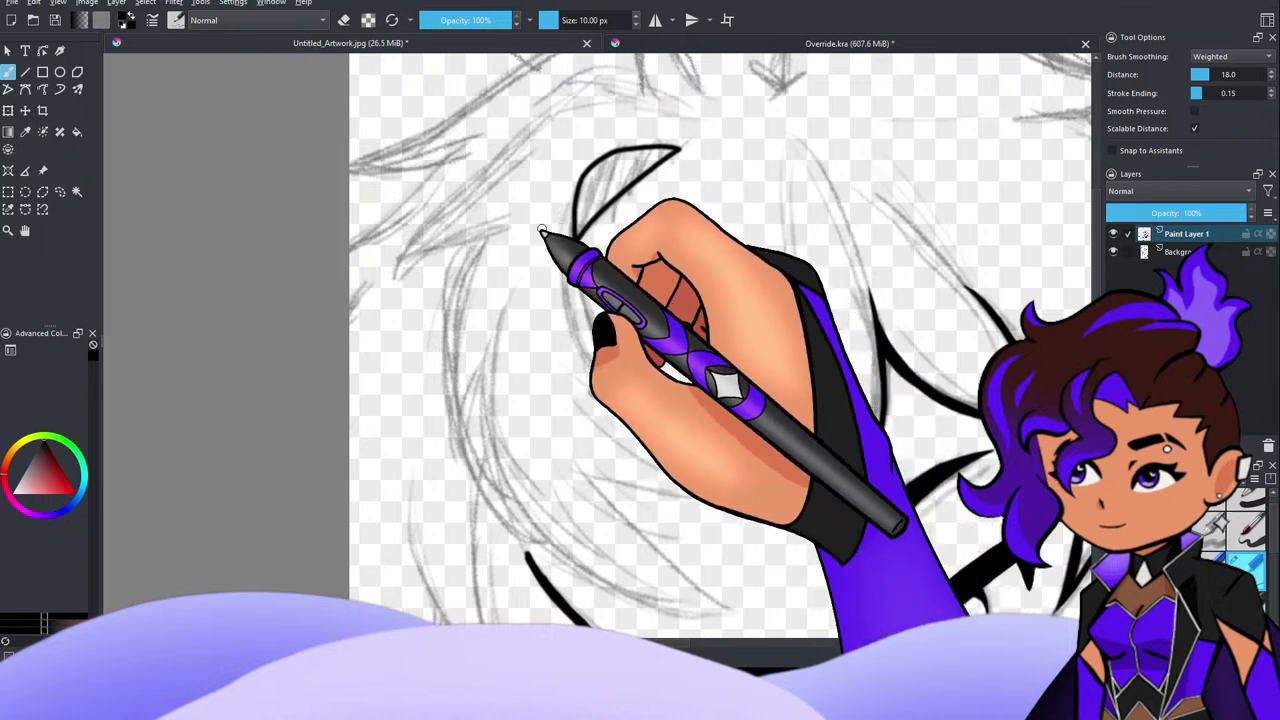
pyautogui.hotkey('ctrl', 'z')
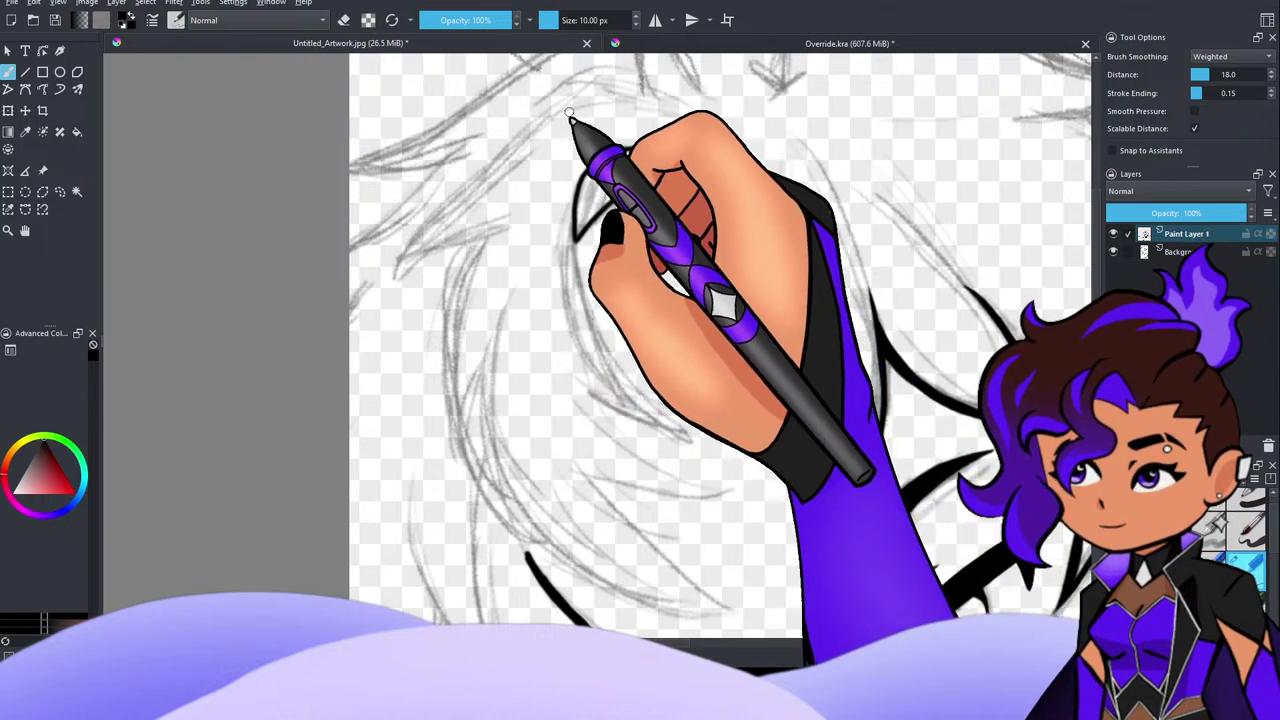
# Step: Try to ink the strand in overlapping passes from the crescent's outer edge down toward the strand's tip
pyautogui.moveTo(578, 240); pyautogui.dragTo(592, 324)
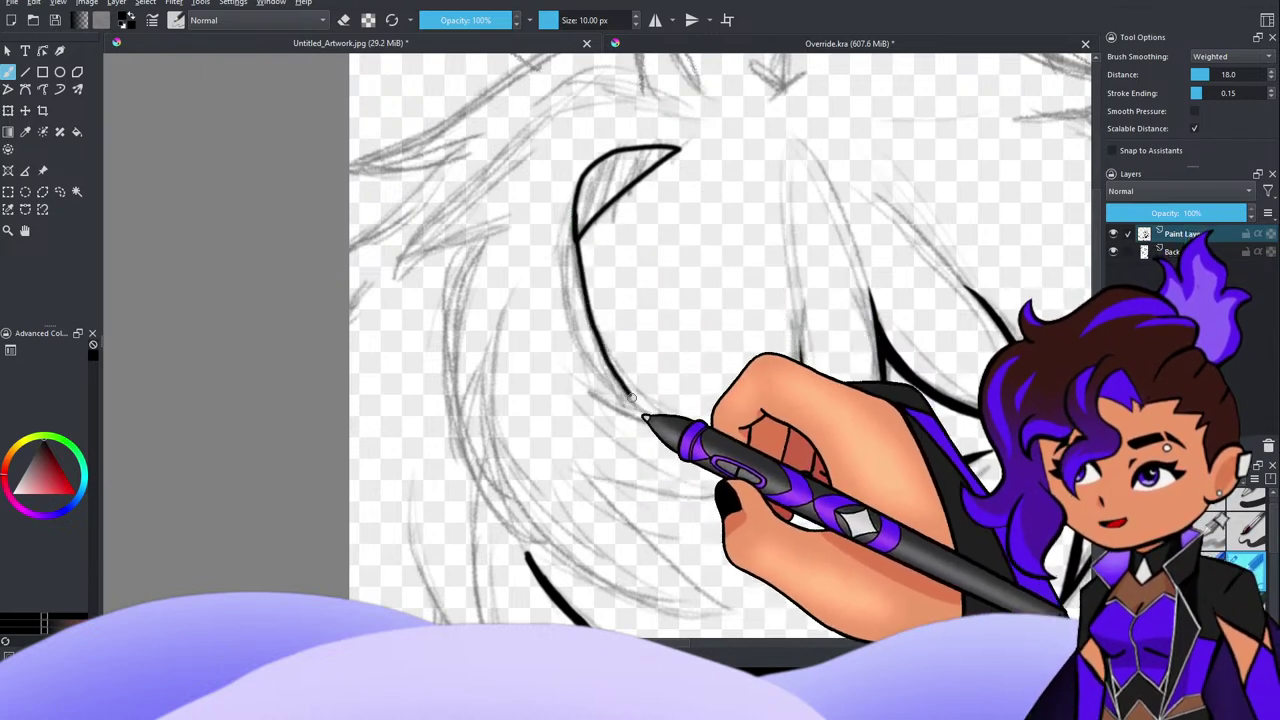
pyautogui.moveTo(582, 185); pyautogui.dragTo(613, 346)
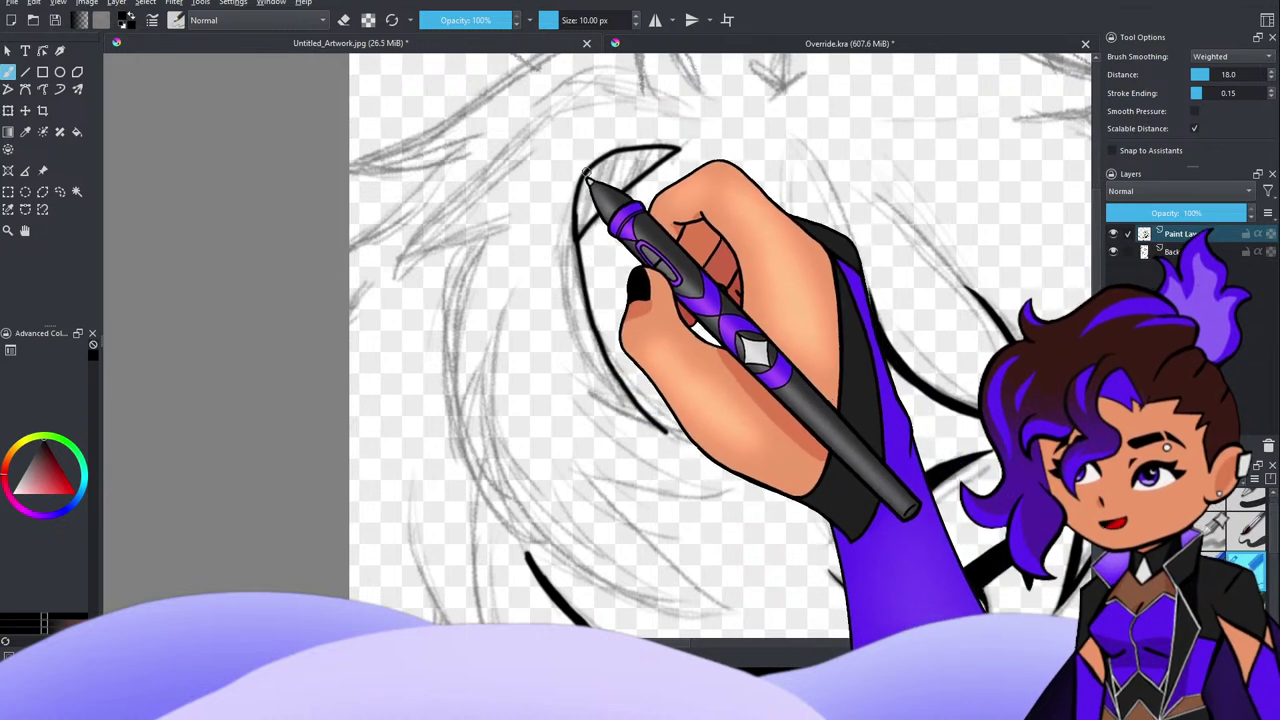
pyautogui.moveTo(586, 171)
pyautogui.mouseDown()
pyautogui.moveTo(584, 279)
pyautogui.moveTo(628, 399)
pyautogui.mouseUp()
pyautogui.hotkey('ctrl', 'z')
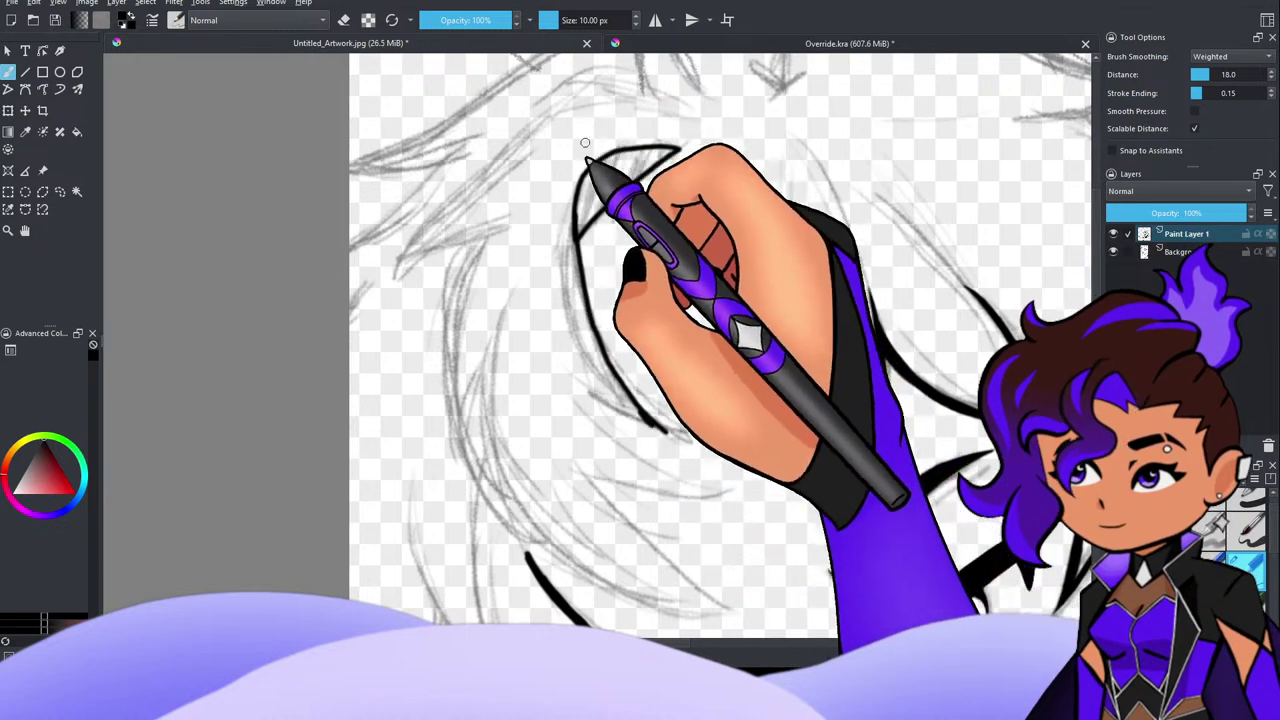
pyautogui.moveTo(589, 168)
pyautogui.mouseDown()
pyautogui.moveTo(592, 314)
pyautogui.moveTo(657, 434)
pyautogui.mouseUp()
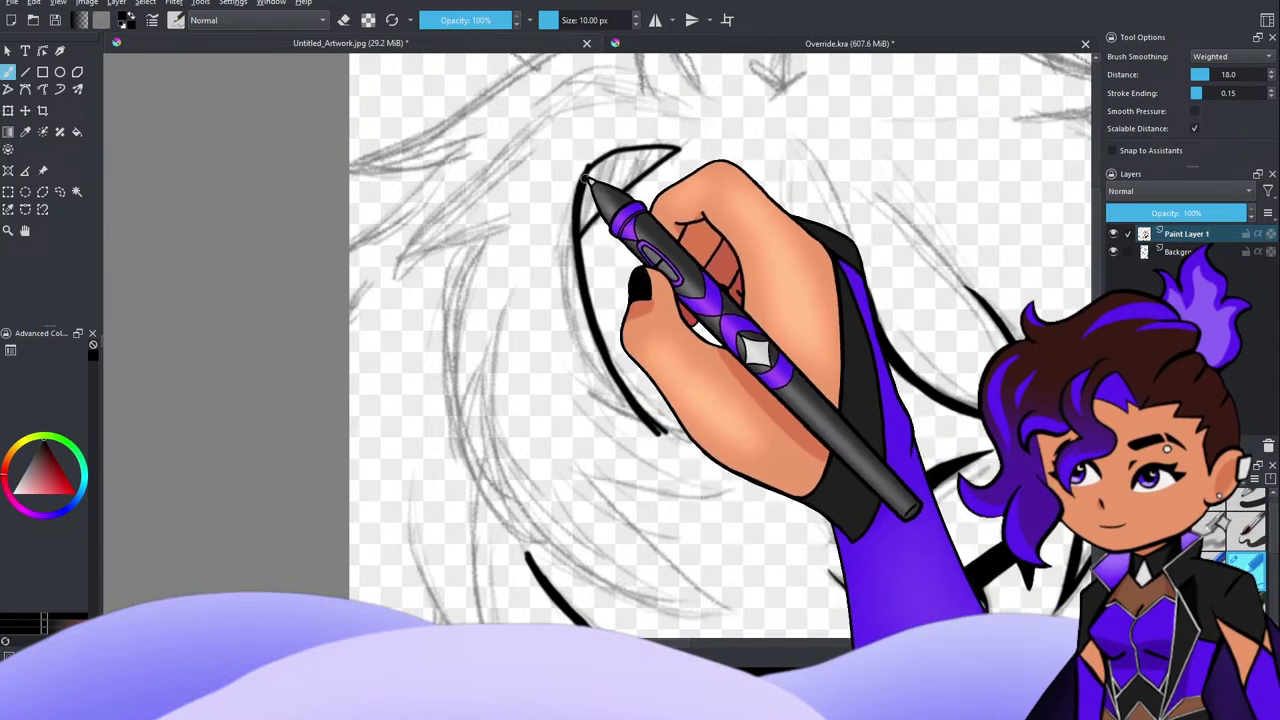
pyautogui.hotkey('ctrl', 'z')
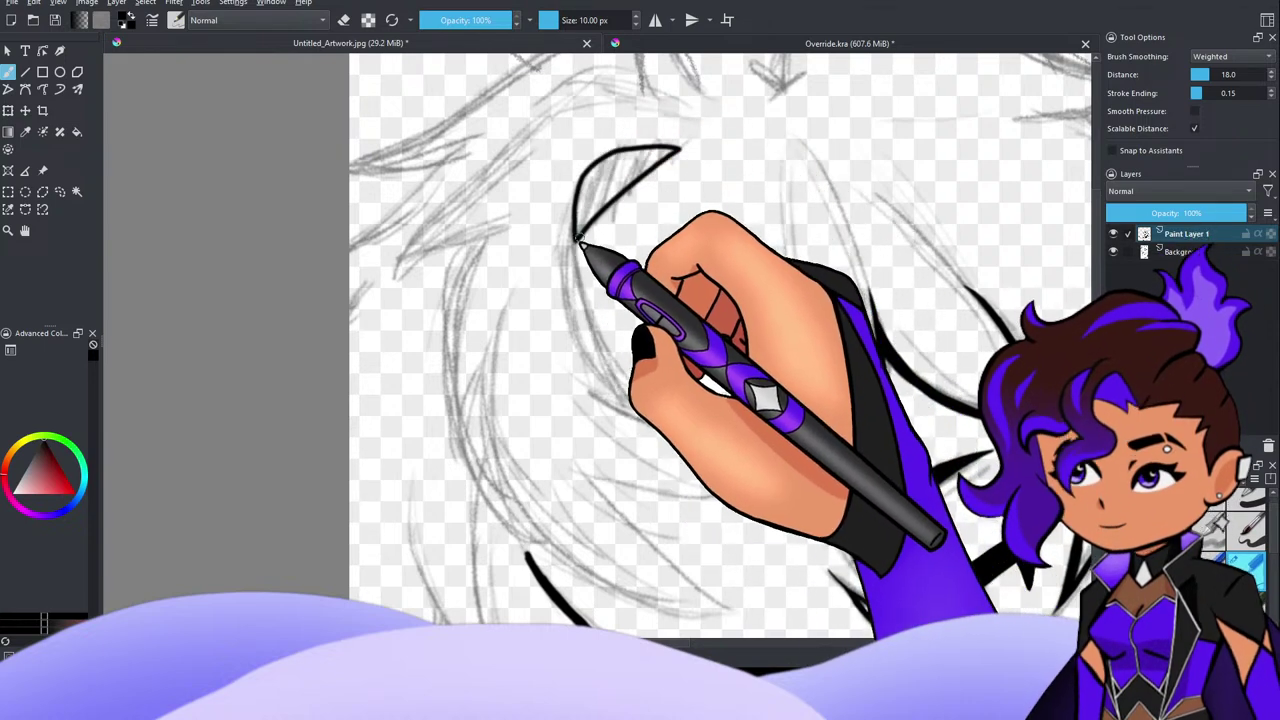
pyautogui.moveTo(578, 247)
pyautogui.mouseDown()
pyautogui.moveTo(592, 305)
pyautogui.moveTo(663, 426)
pyautogui.mouseUp()
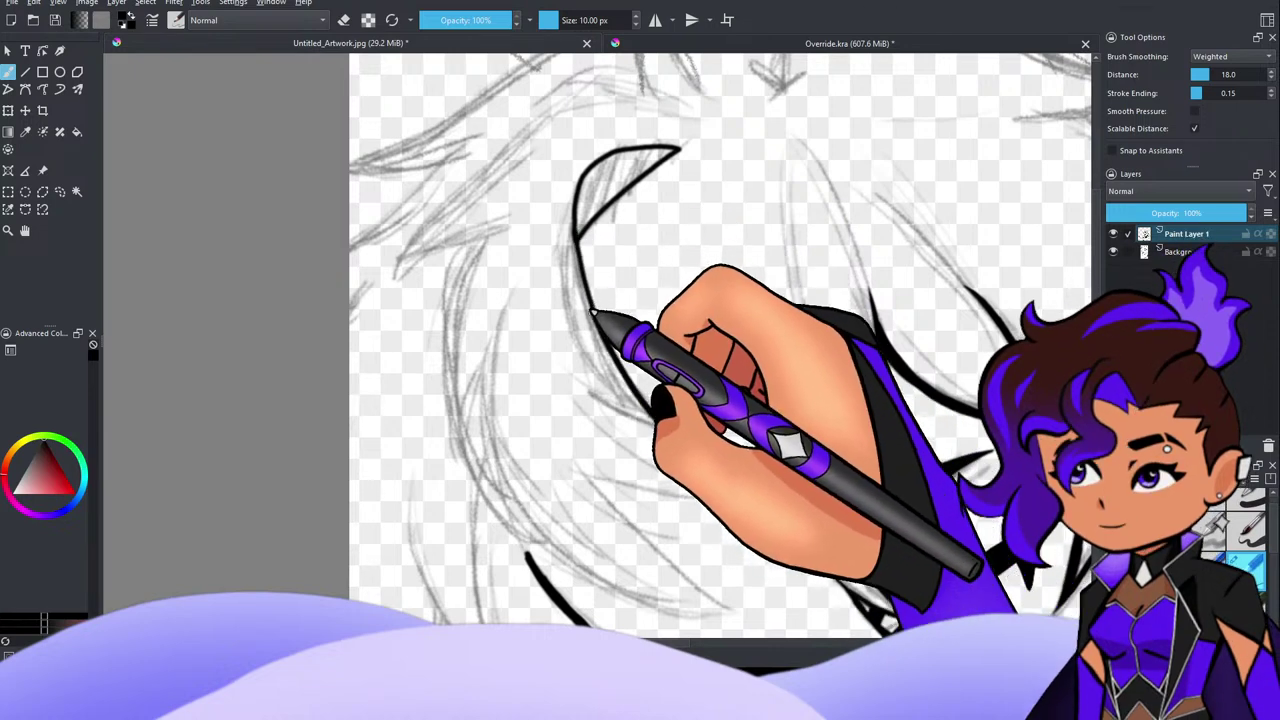
pyautogui.hotkey('ctrl', 'z')
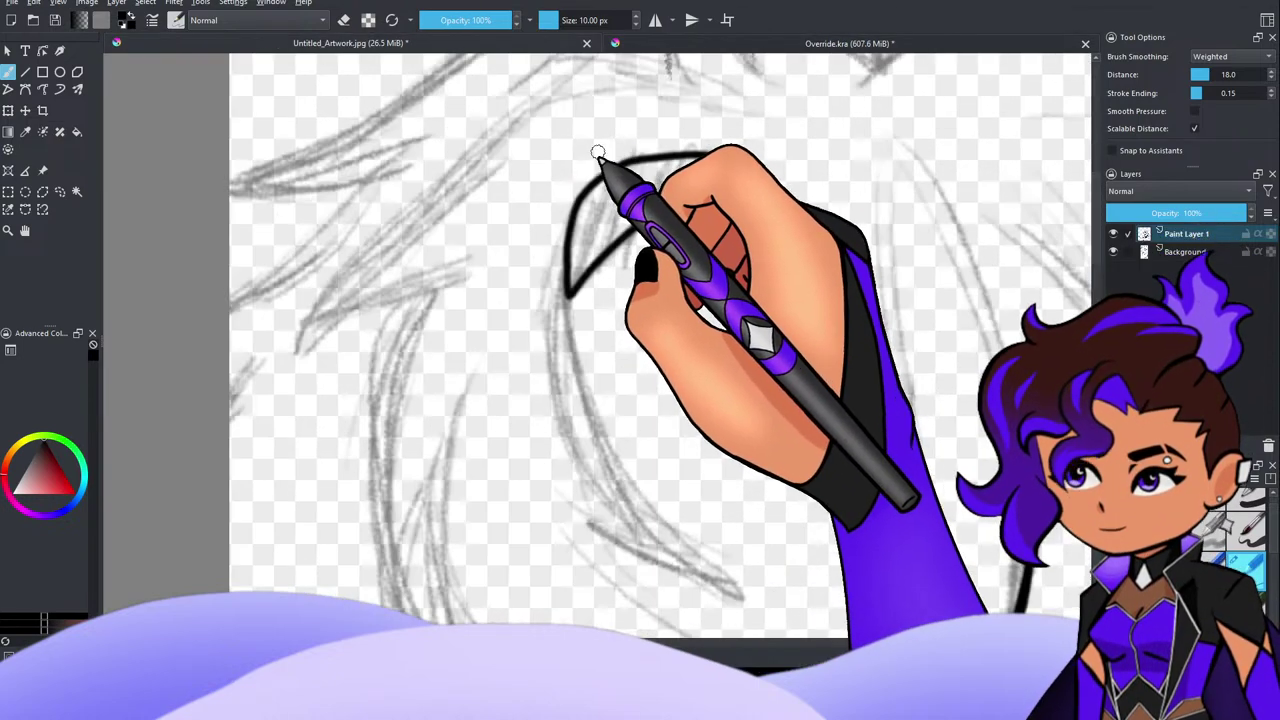
# Step: Try twice to ink the whole strand from the crescent's lower point, with a heavier outer edge on the crescent
pyautogui.scroll(-3, 600, 163)
pyautogui.scroll(3, 594, 194)
pyautogui.scroll(-3, 589, 215)
pyautogui.scroll(4, 594, 212)
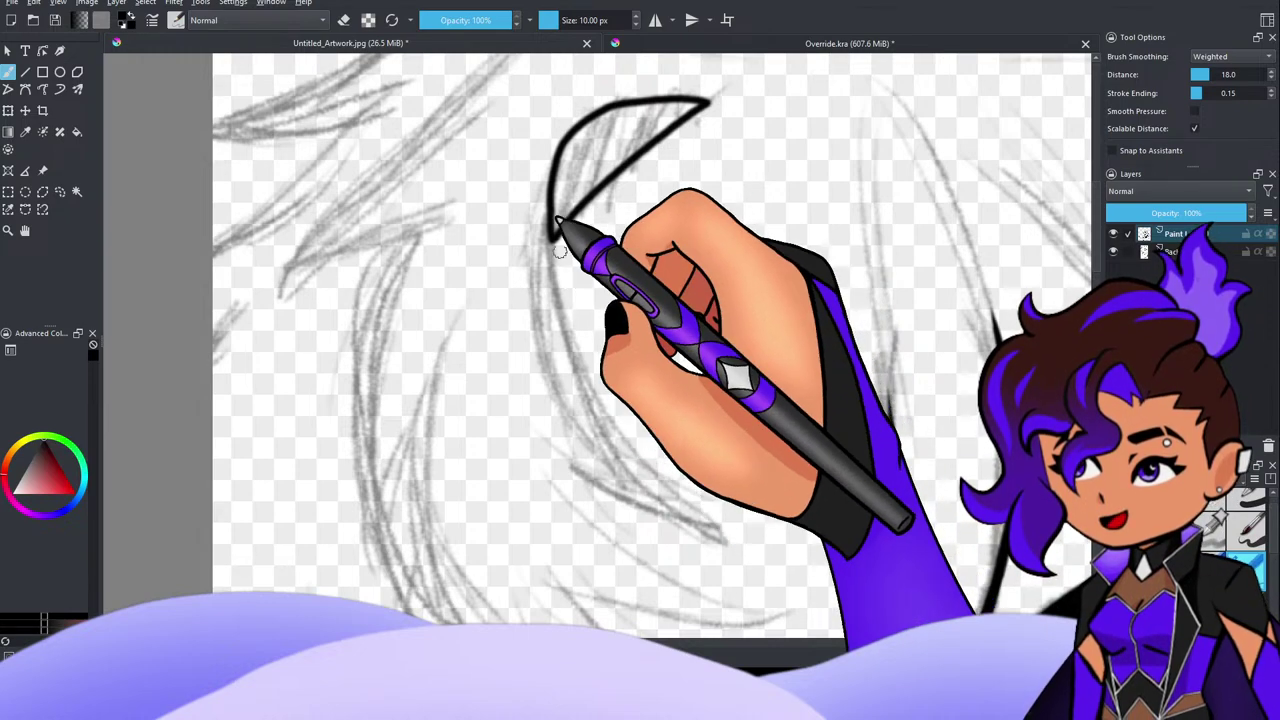
pyautogui.moveTo(551, 238)
pyautogui.mouseDown()
pyautogui.moveTo(585, 362)
pyautogui.moveTo(645, 472)
pyautogui.moveTo(675, 497)
pyautogui.moveTo(628, 455)
pyautogui.moveTo(554, 243)
pyautogui.moveTo(580, 131)
pyautogui.moveTo(563, 160)
pyautogui.moveTo(566, 323)
pyautogui.moveTo(656, 488)
pyautogui.mouseUp()
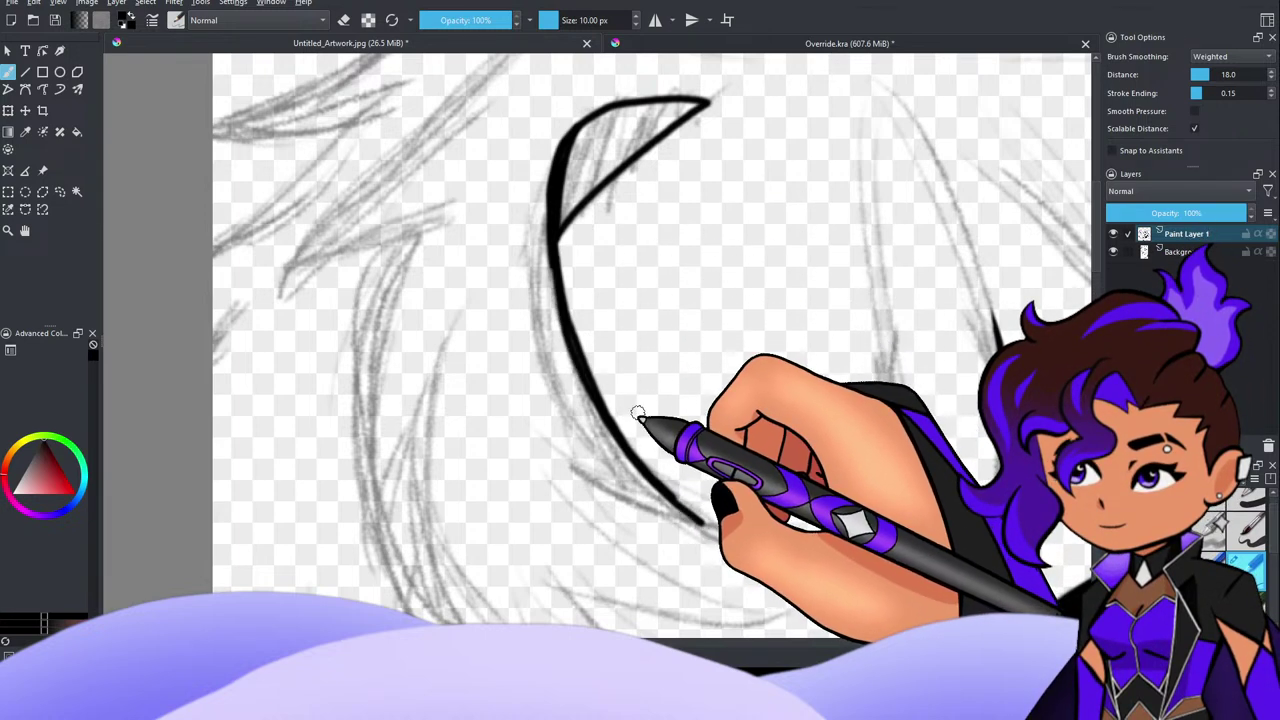
pyautogui.hotkey('ctrl', 'z')
pyautogui.hotkey('ctrl', 'z')
pyautogui.hotkey('ctrl', 'z')
pyautogui.hotkey('ctrl', 'z')
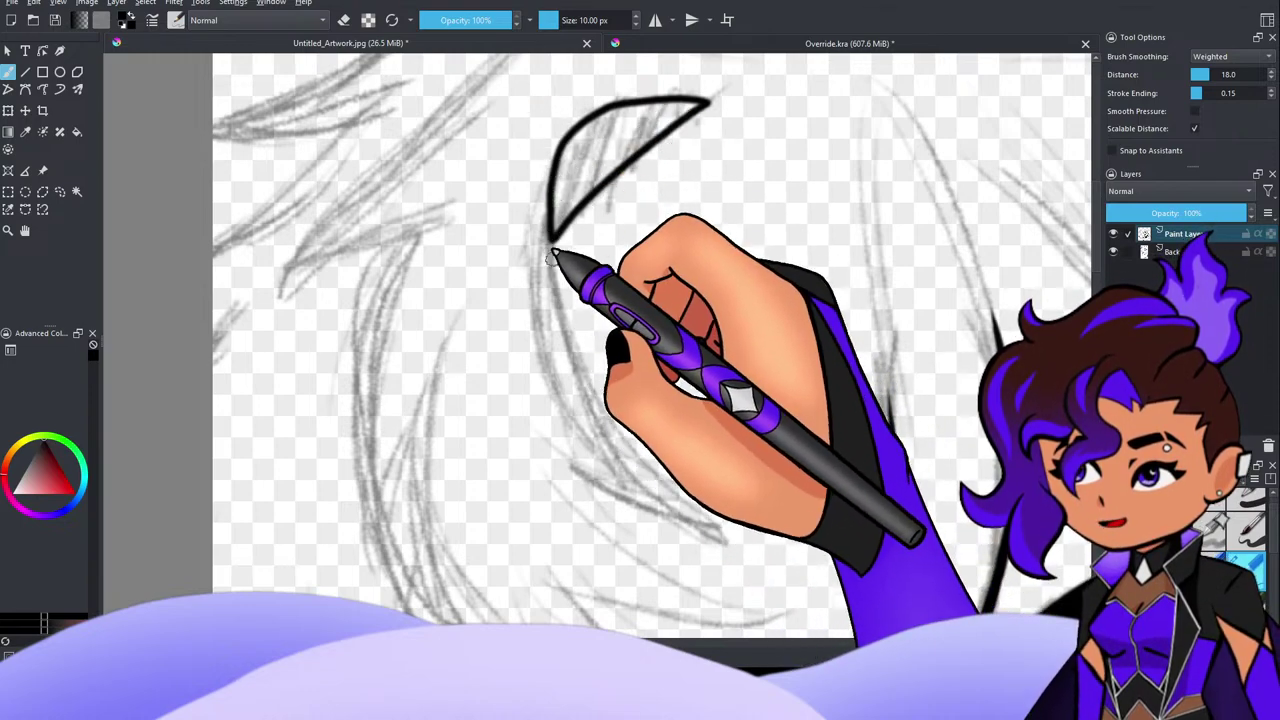
pyautogui.moveTo(552, 236)
pyautogui.mouseDown()
pyautogui.moveTo(564, 293)
pyautogui.moveTo(670, 506)
pyautogui.mouseUp()
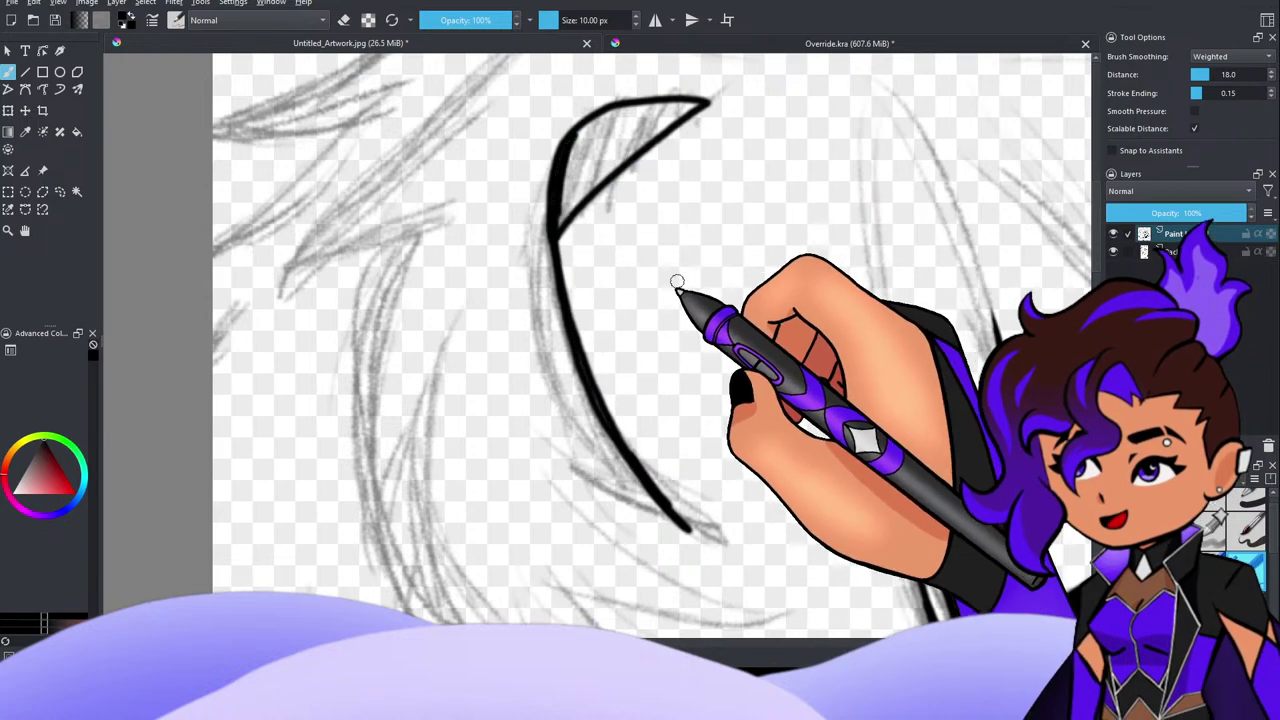
# Step: Scribble "xo" and other loose marks in the empty area beside the strand, and undo them
pyautogui.moveTo(660, 263)
pyautogui.mouseDown()
pyautogui.moveTo(667, 298)
pyautogui.moveTo(688, 266)
pyautogui.moveTo(703, 277)
pyautogui.moveTo(760, 222)
pyautogui.moveTo(837, 202)
pyautogui.moveTo(906, 180)
pyautogui.mouseUp()
pyautogui.hotkey('ctrl', 'z')
pyautogui.hotkey('ctrl', 'z')
pyautogui.hotkey('ctrl', 'z')
pyautogui.hotkey('ctrl', 'z')
pyautogui.hotkey('ctrl', 'z')
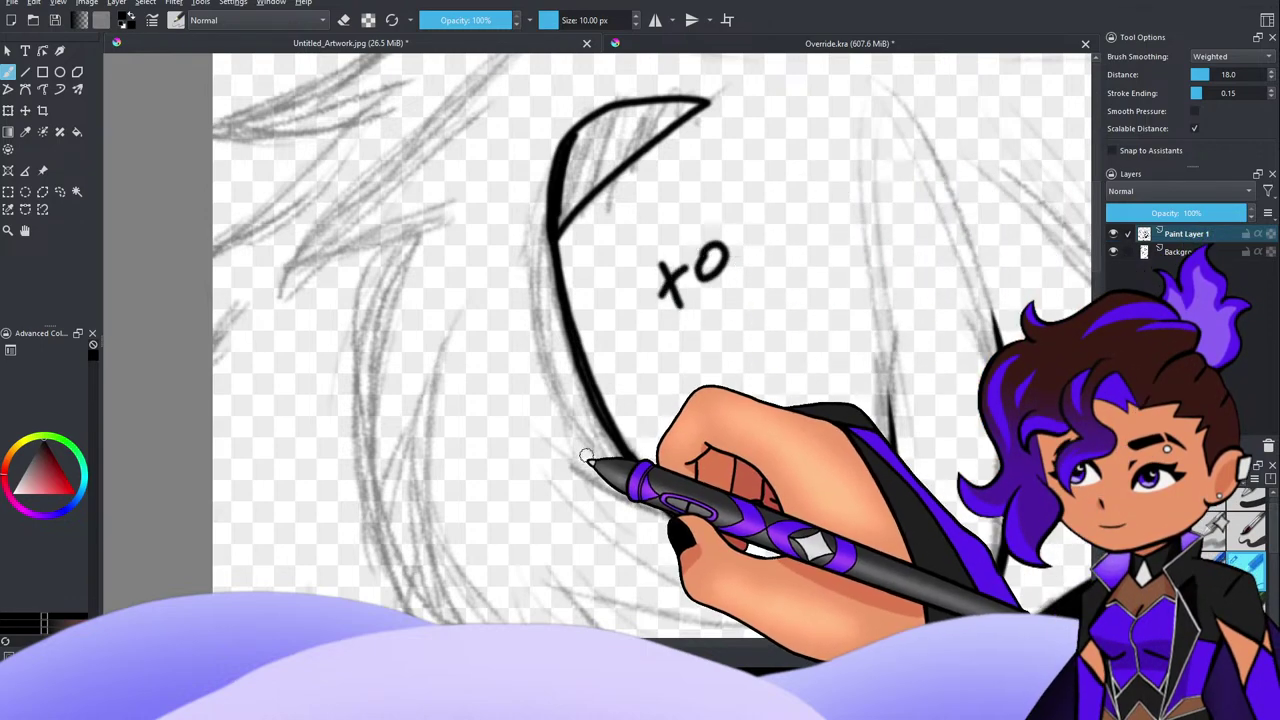
pyautogui.hotkey('ctrl', 'z')
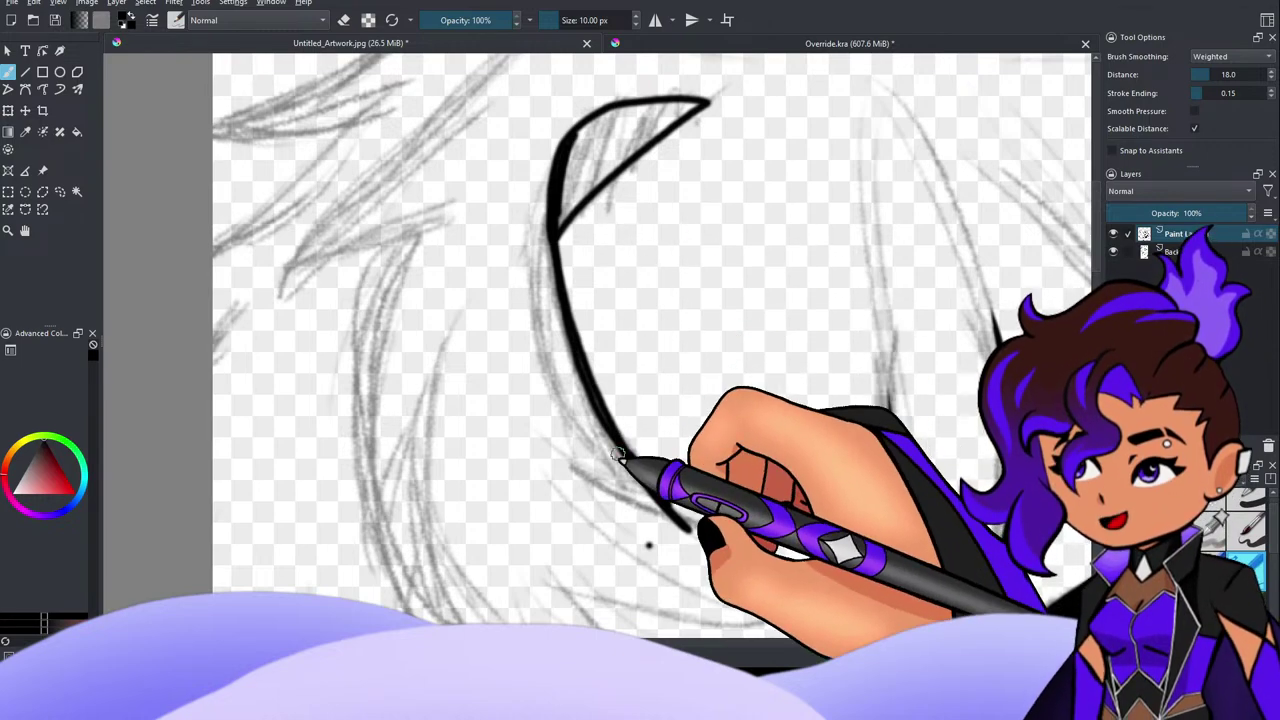
pyautogui.hotkey('ctrl', 'z')
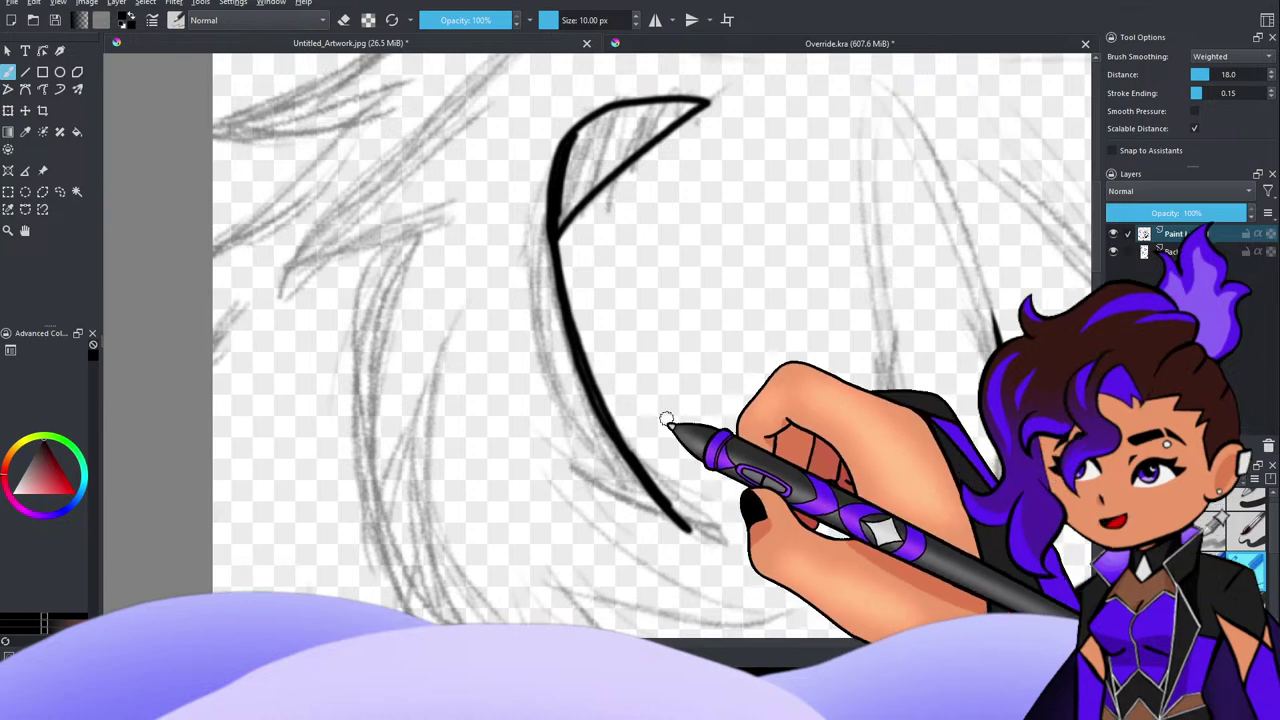
# Step: Undo the thick strand and crescent edge, and re-ink the strand as one thin curve from the crescent's lower point to its tip
pyautogui.hotkey('ctrl', 'z')
pyautogui.hotkey('ctrl', 'z')
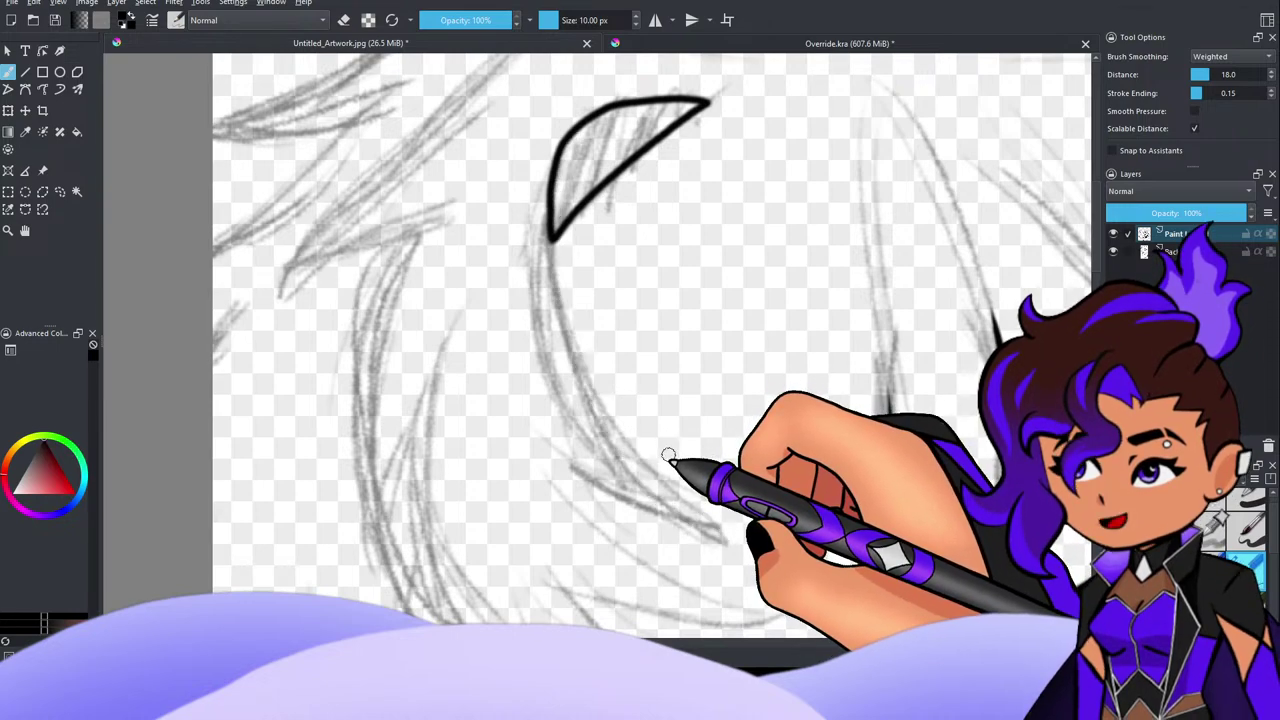
pyautogui.moveTo(553, 232)
pyautogui.mouseDown()
pyautogui.moveTo(569, 343)
pyautogui.moveTo(695, 528)
pyautogui.mouseUp()
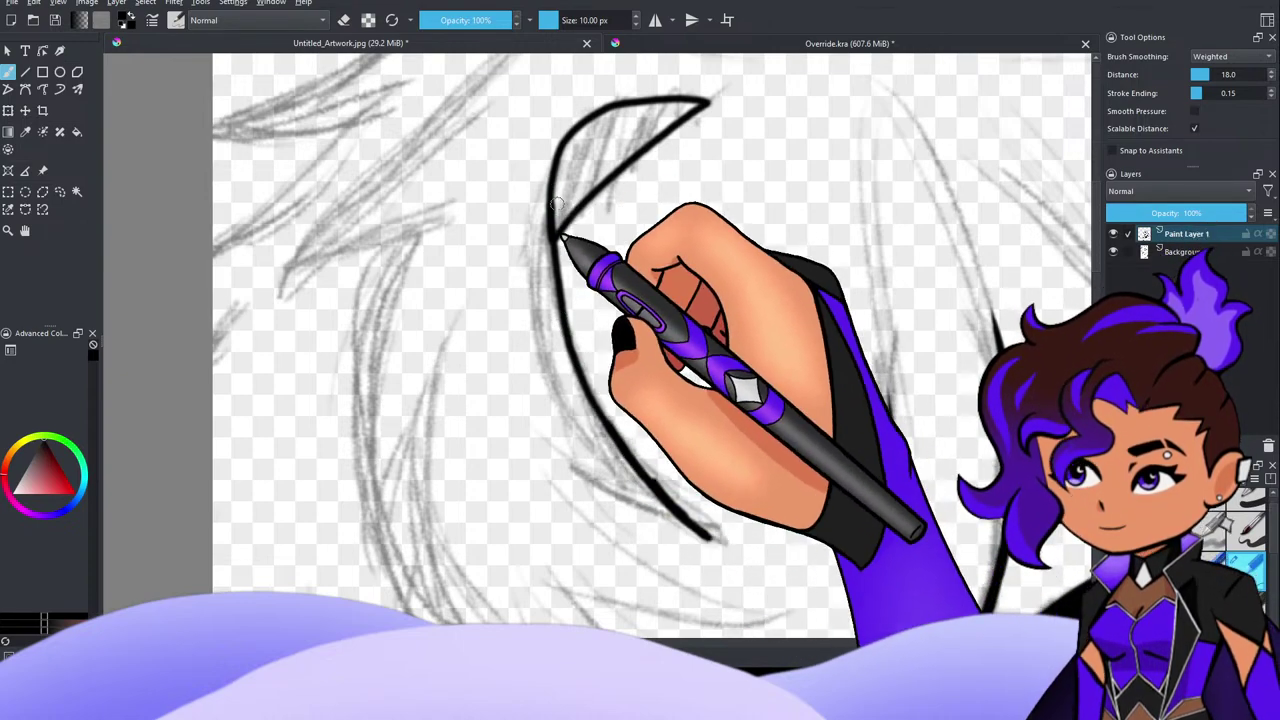
pyautogui.moveTo(556, 232)
pyautogui.mouseDown()
pyautogui.moveTo(581, 344)
pyautogui.moveTo(664, 501)
pyautogui.mouseUp()
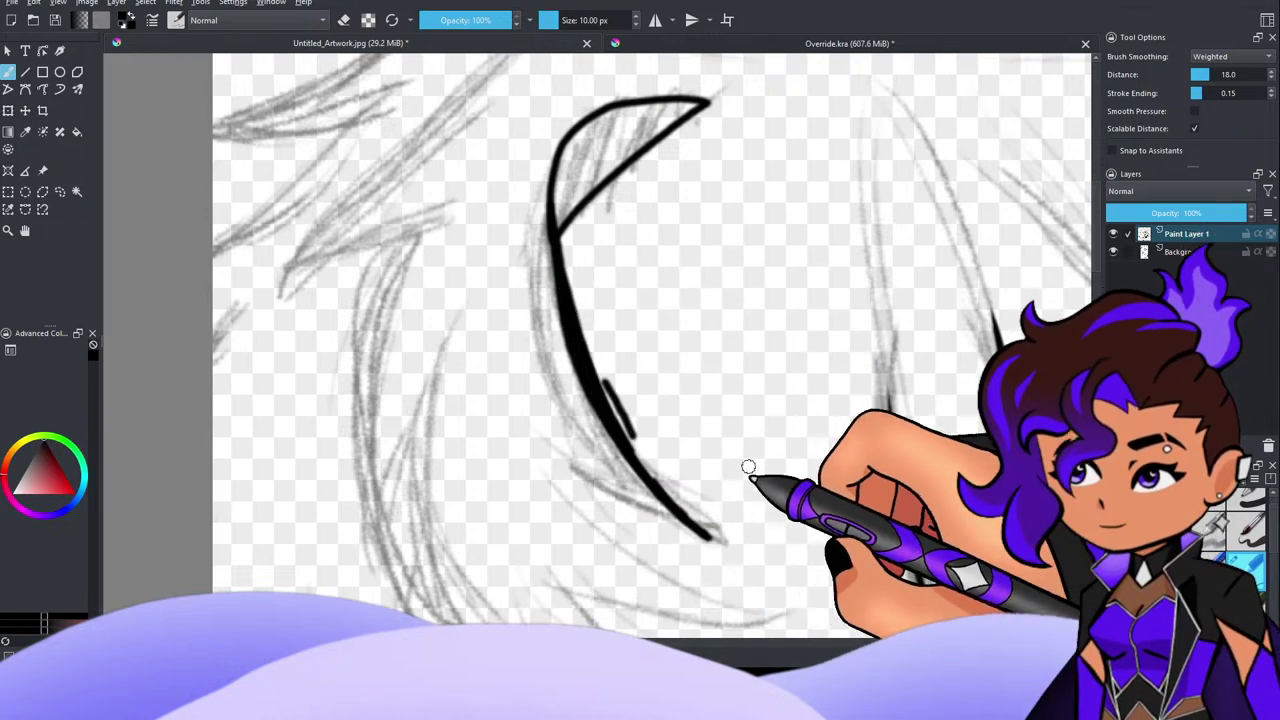
pyautogui.hotkey('ctrl', 'z')
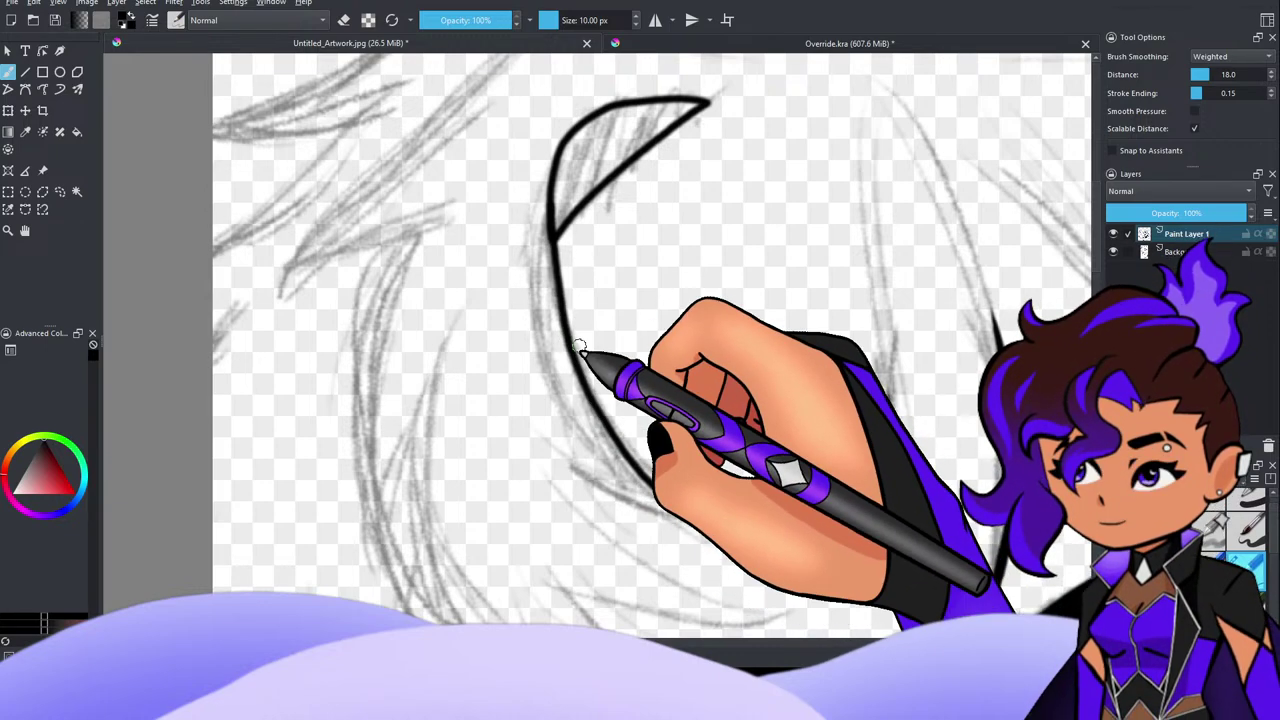
# Step: Ink the strand's thin curve down to its tip, and scribble loose marks in the empty area beside it, undoing each scribble
pyautogui.moveTo(579, 345); pyautogui.dragTo(685, 515)
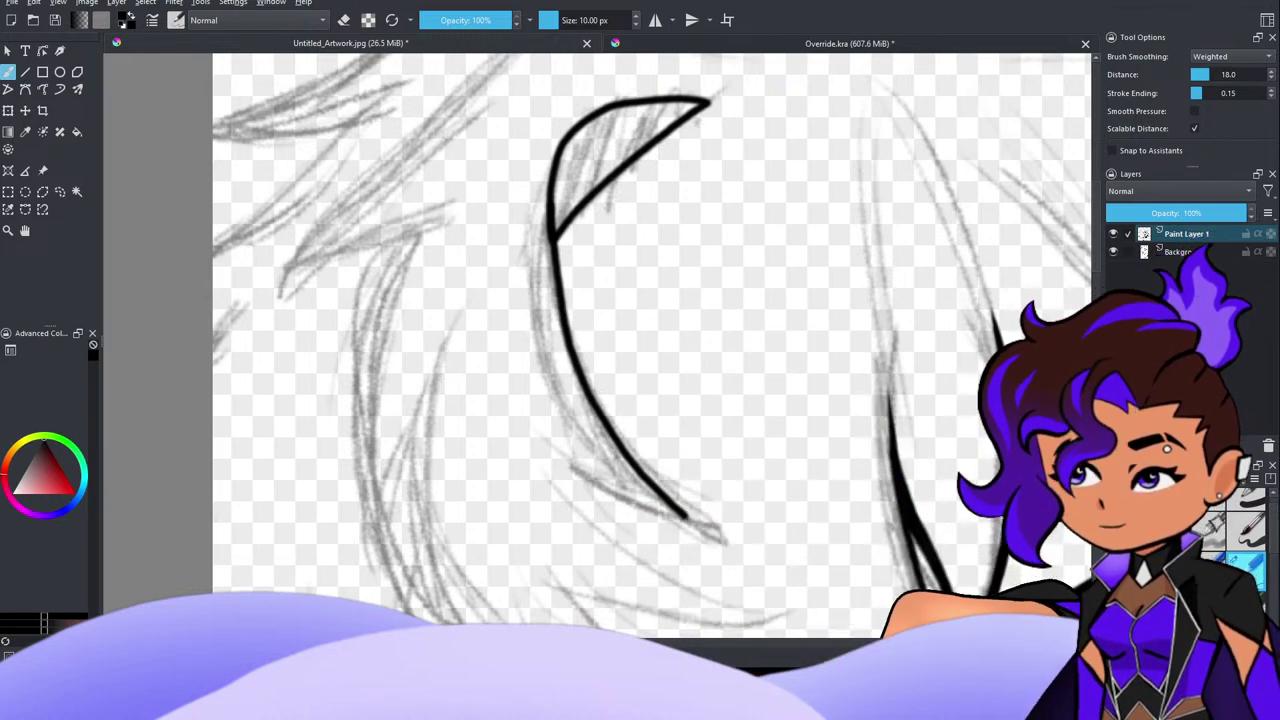
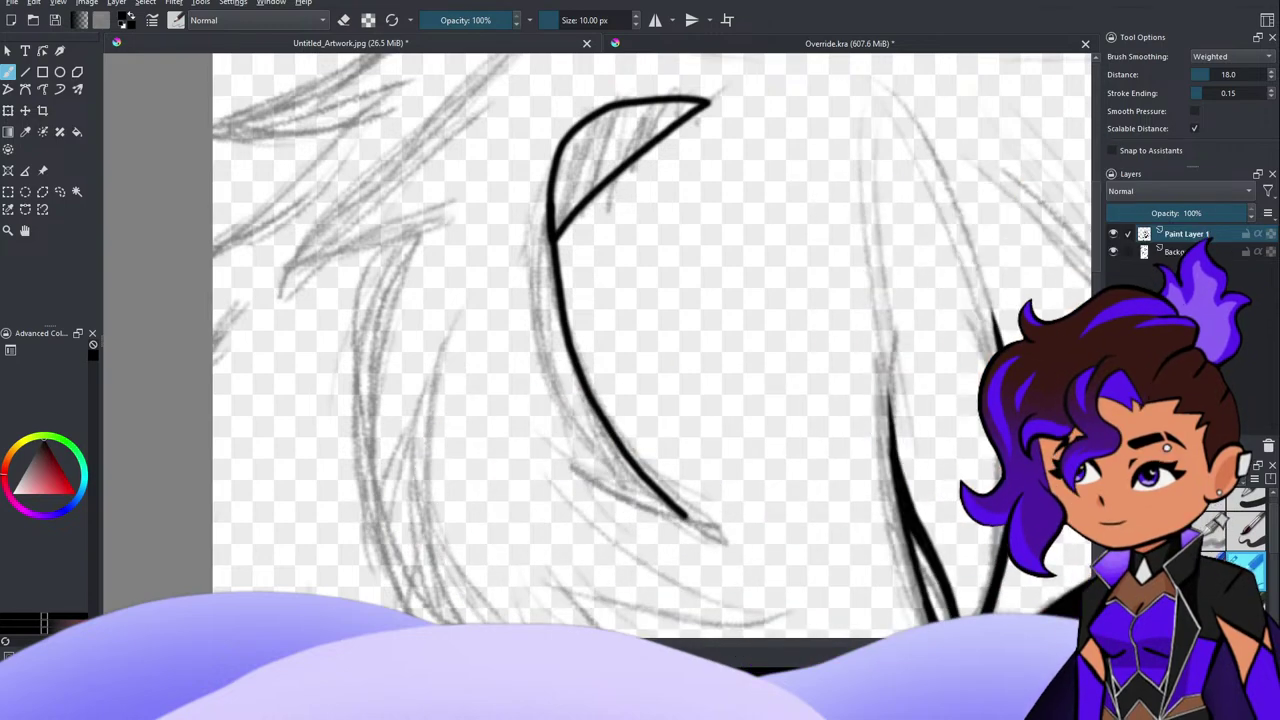
pyautogui.moveTo(691, 378)
pyautogui.mouseDown()
pyautogui.moveTo(748, 362)
pyautogui.moveTo(785, 432)
pyautogui.moveTo(850, 398)
pyautogui.mouseUp()
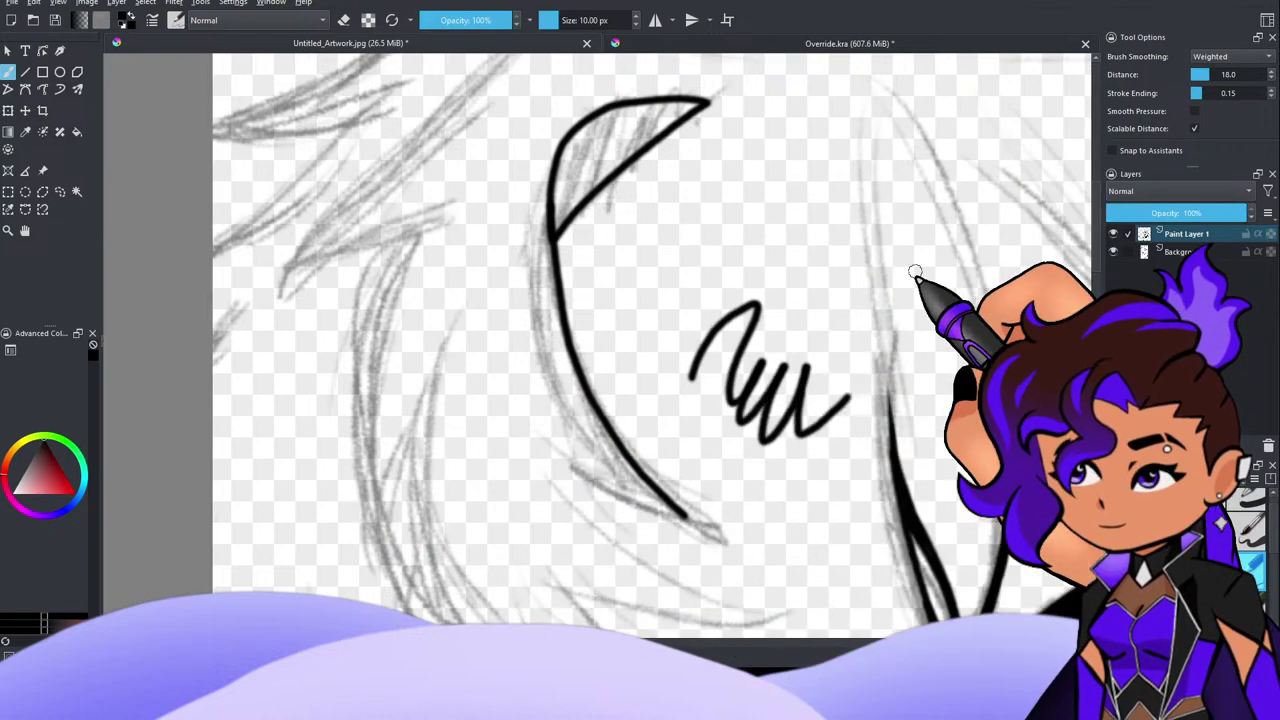
pyautogui.hotkey('ctrl', 'z')
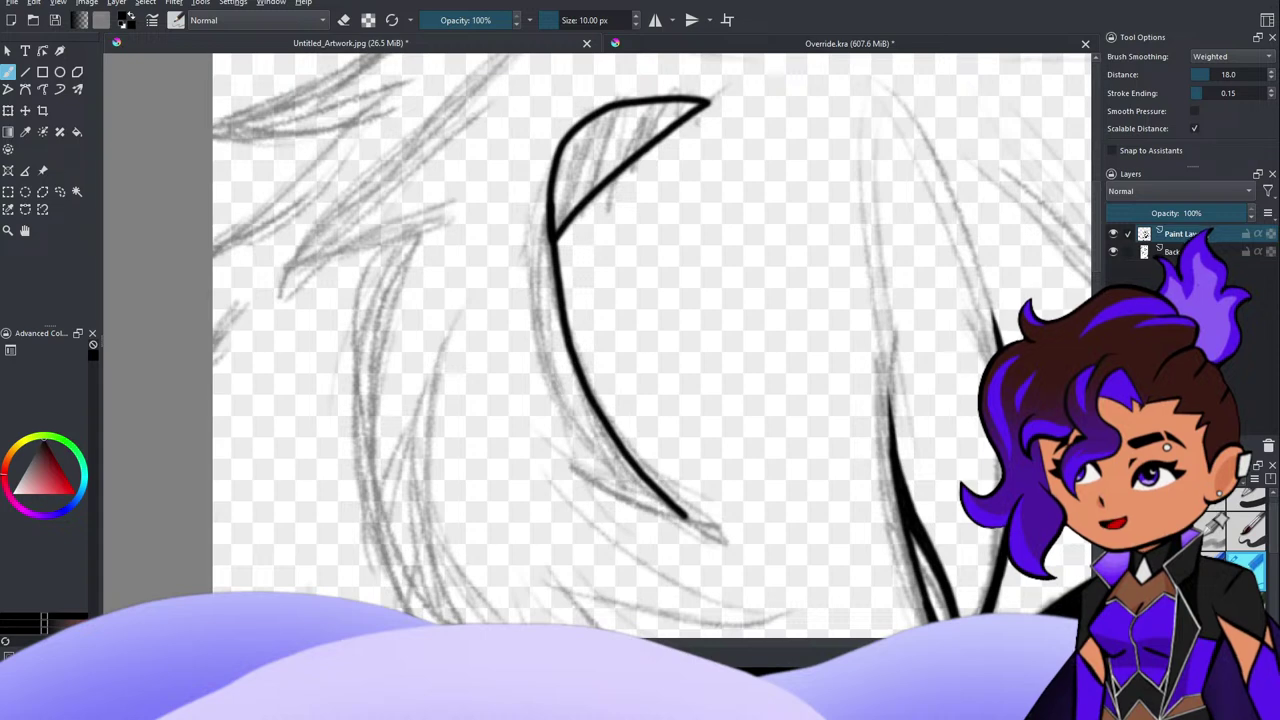
pyautogui.moveTo(643, 386); pyautogui.dragTo(714, 357)
pyautogui.hotkey('ctrl', 'z')
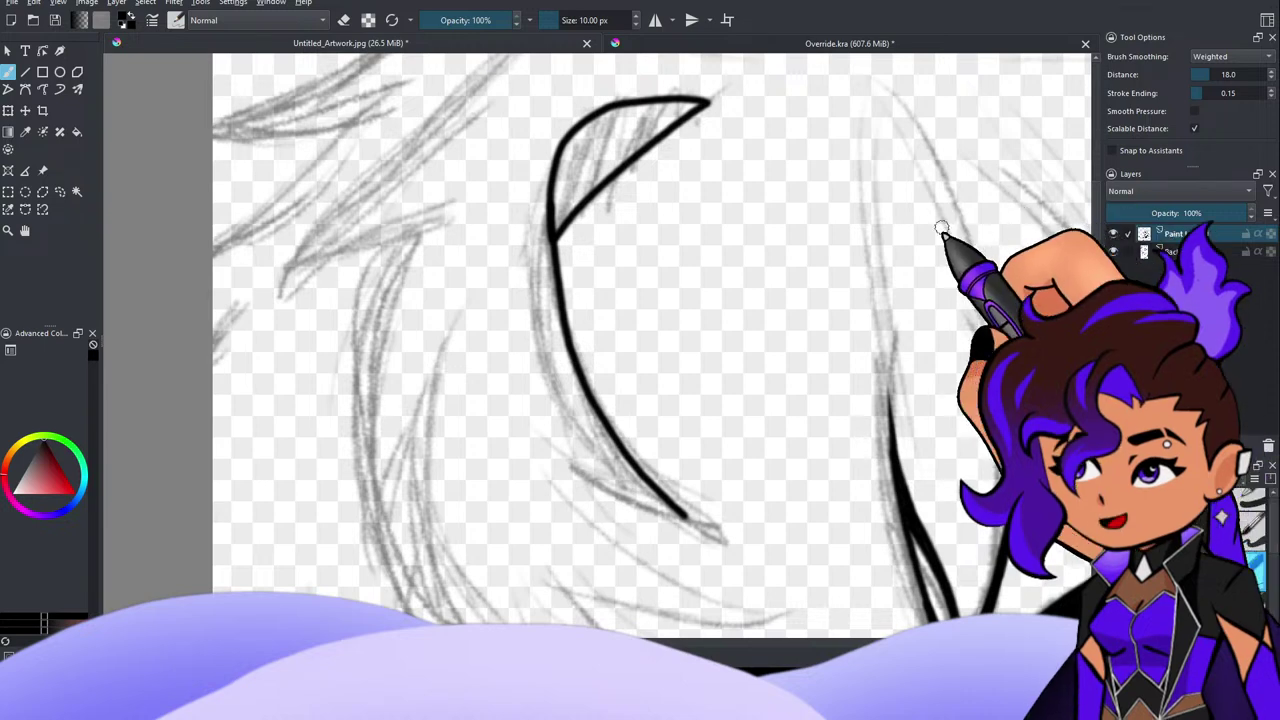
pyautogui.moveTo(683, 397); pyautogui.dragTo(671, 430)
pyautogui.moveTo(718, 450); pyautogui.dragTo(752, 472)
pyautogui.hotkey('ctrl', 'z')
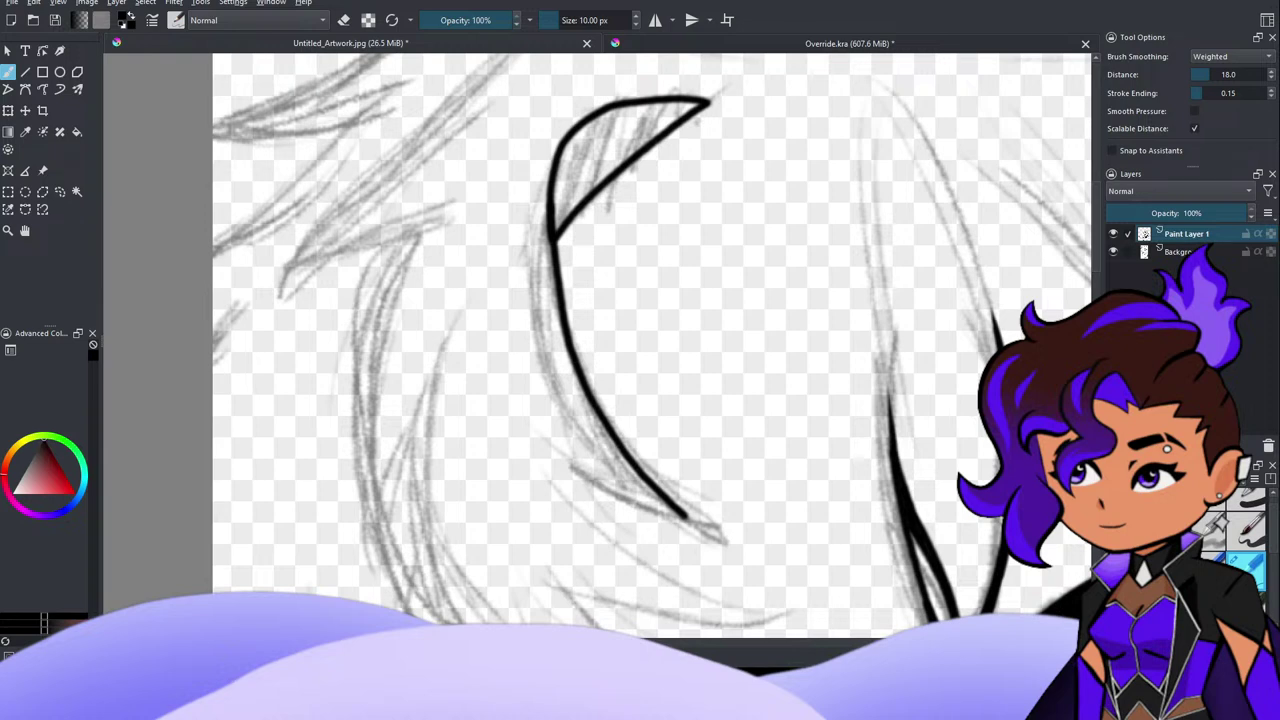
pyautogui.hotkey('alt', 'Tab')
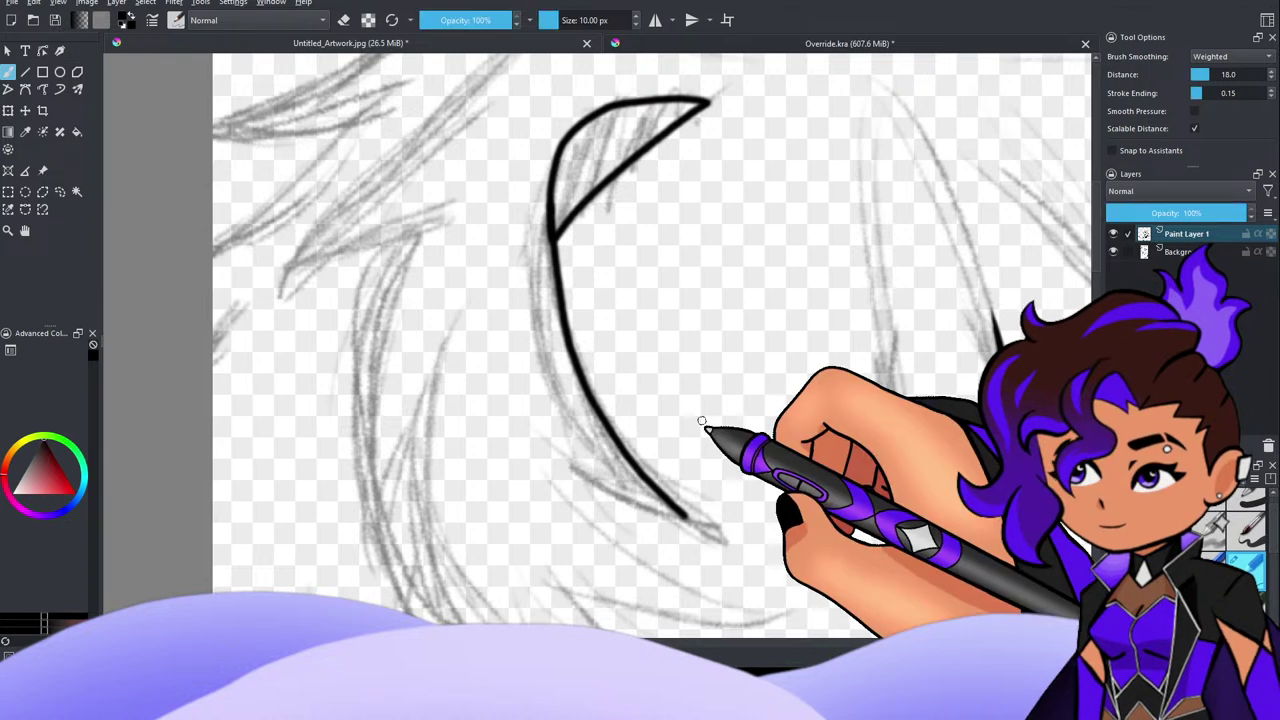
pyautogui.moveTo(705, 420)
pyautogui.mouseDown()
pyautogui.moveTo(750, 372)
pyautogui.moveTo(776, 422)
pyautogui.moveTo(847, 414)
pyautogui.moveTo(905, 352)
pyautogui.mouseUp()
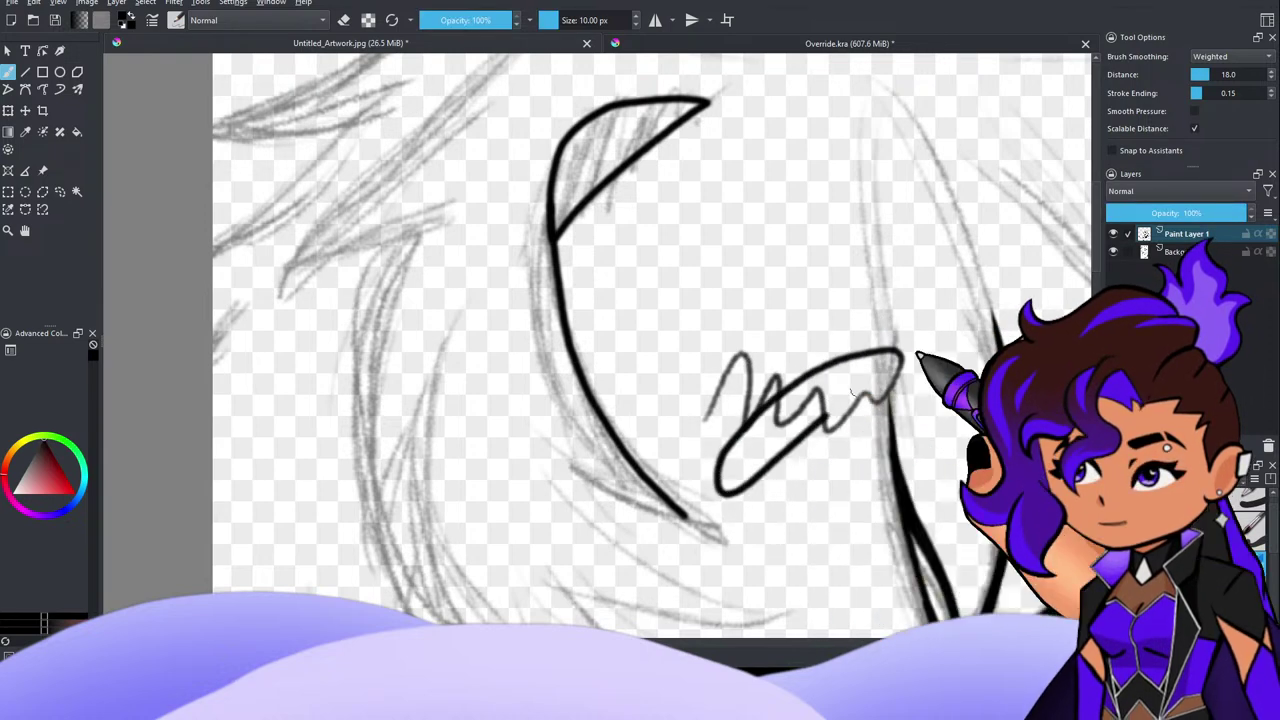
pyautogui.hotkey('ctrl', 'z')
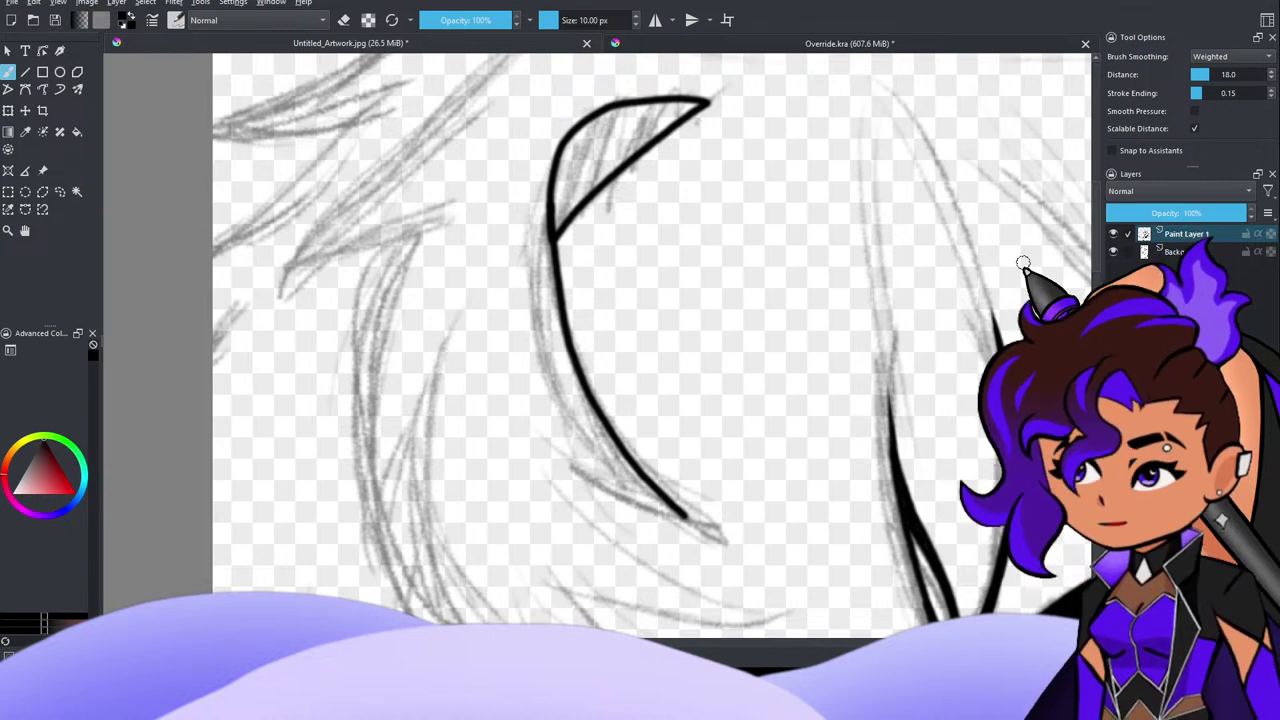
# Step: Undo the strand's curve and try twice to re-ink it in one pass from the crescent's lower point toward its tip
pyautogui.hotkey('ctrl', 'z')
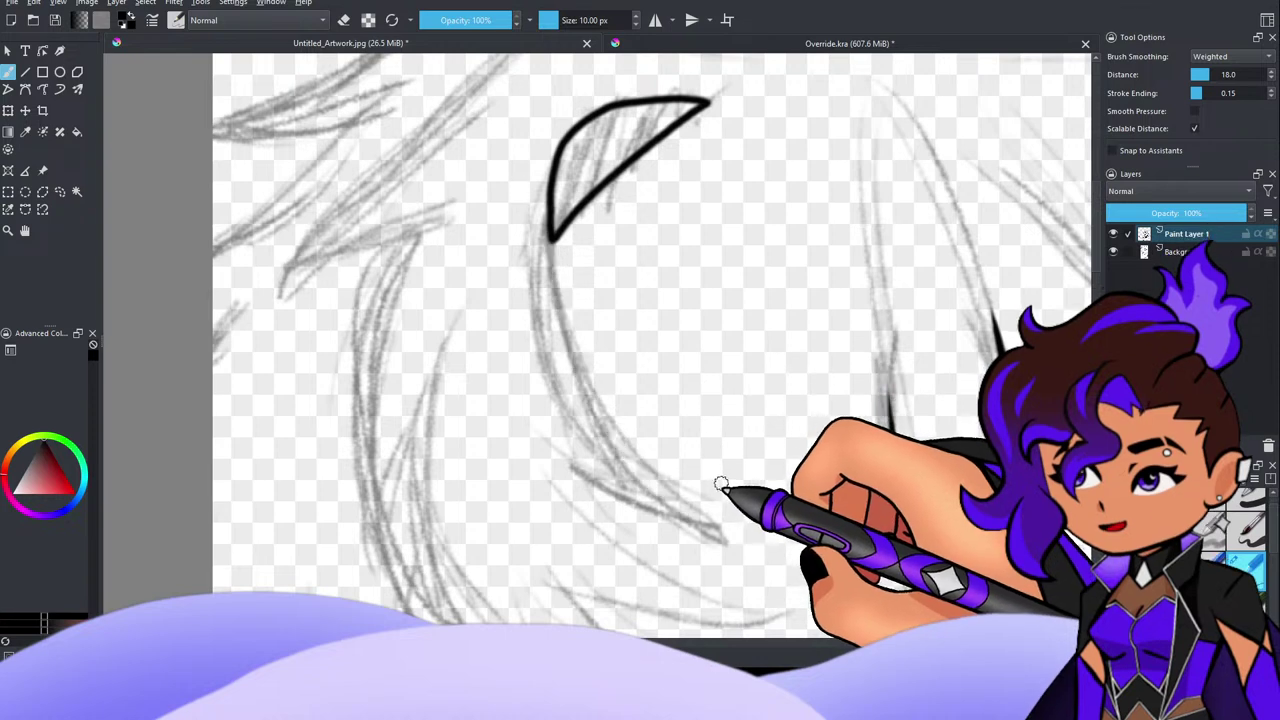
pyautogui.moveTo(553, 231)
pyautogui.mouseDown()
pyautogui.moveTo(620, 470)
pyautogui.moveTo(665, 518)
pyautogui.mouseUp()
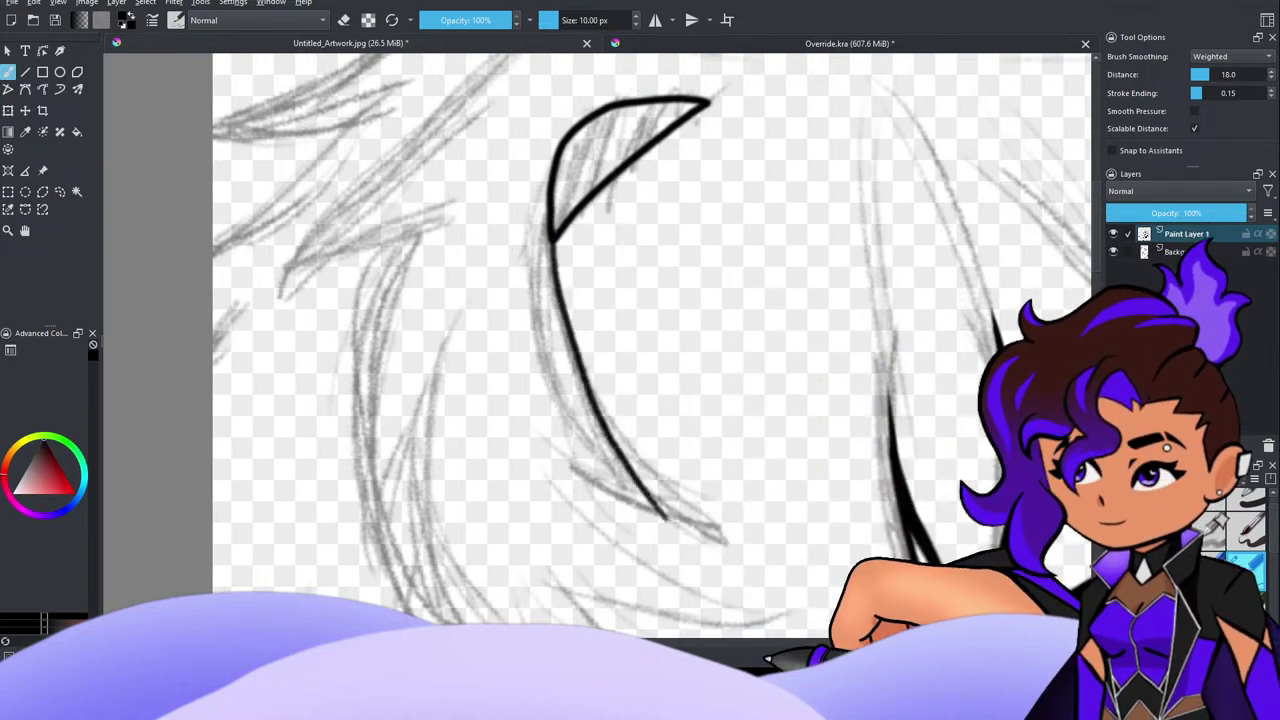
pyautogui.hotkey('ctrl', 'z')
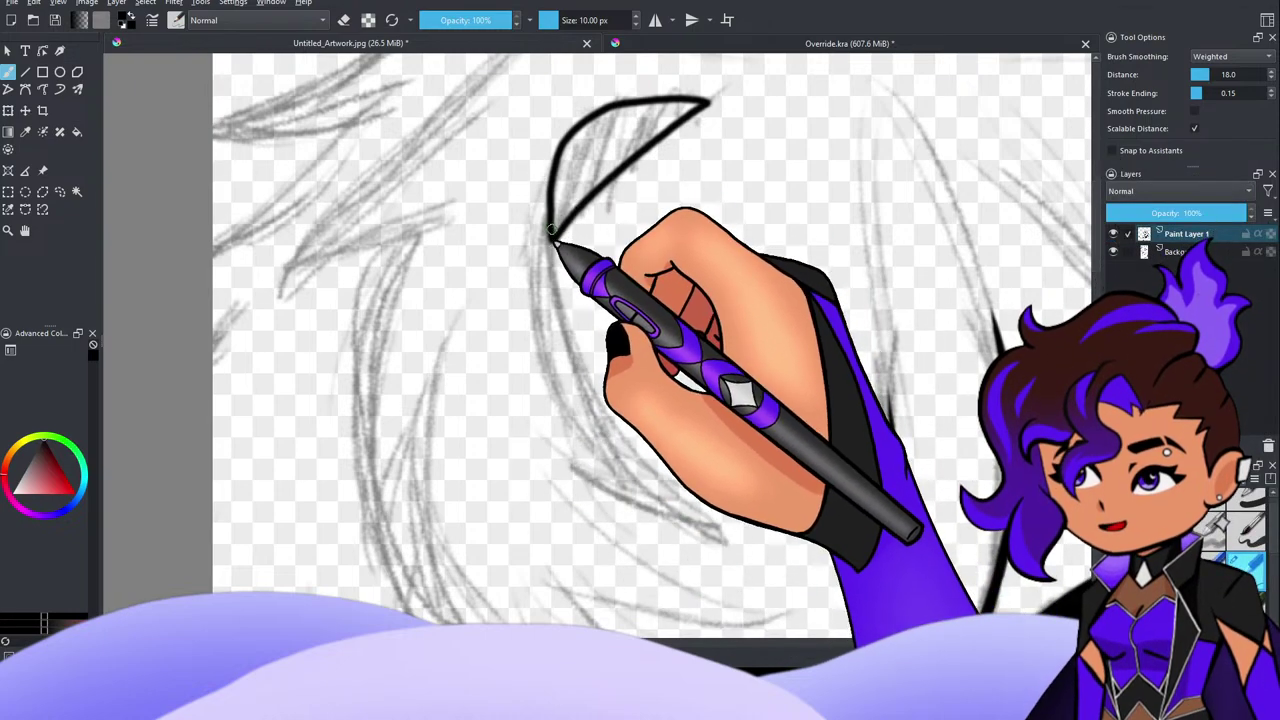
pyautogui.moveTo(553, 235); pyautogui.dragTo(628, 505)
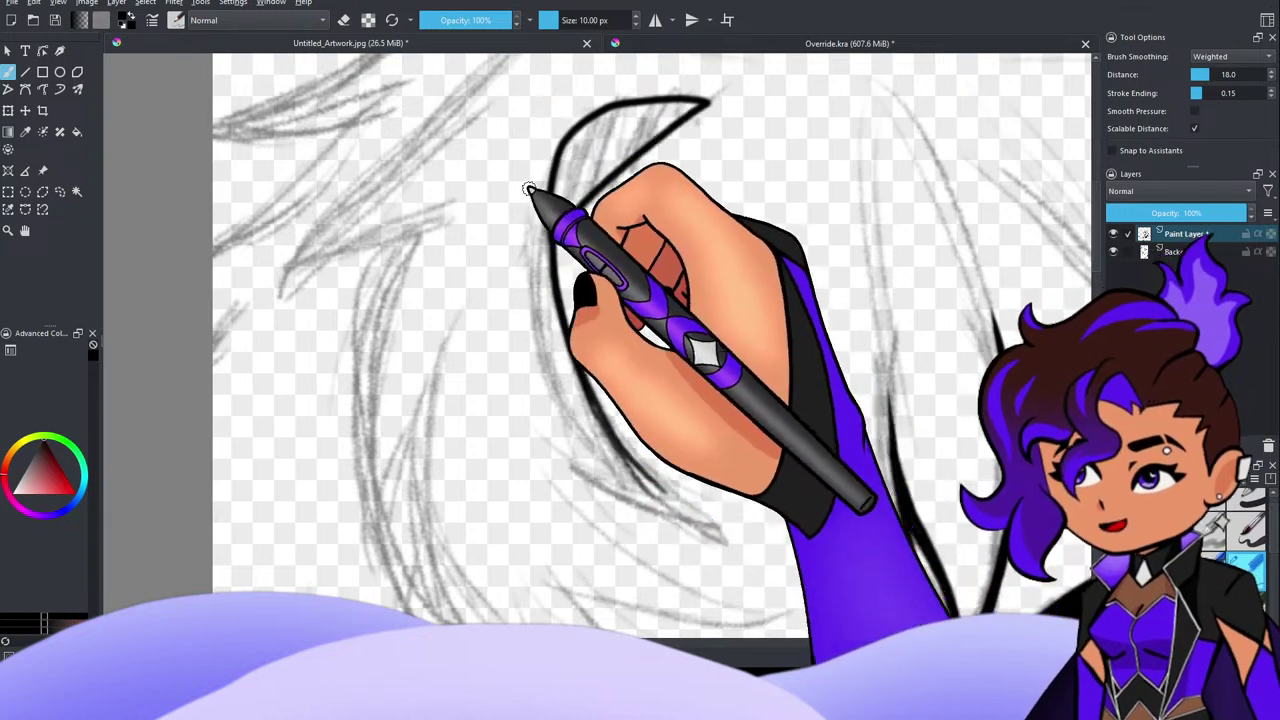
pyautogui.hotkey('ctrl', 'z')
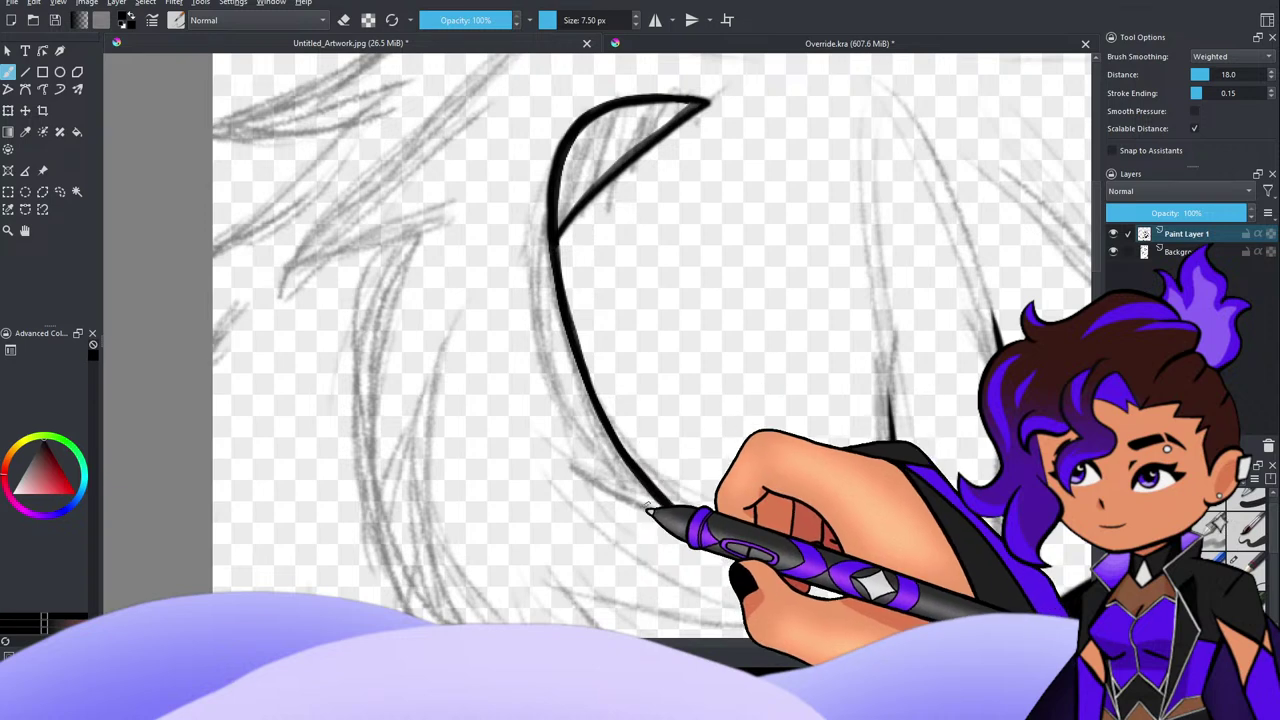
# Step: Ink the strand's lower edge with the 7.50 px brush, as a short curve running down to the strand's tip
pyautogui.moveTo(514, 414); pyautogui.dragTo(597, 489)
pyautogui.moveTo(540, 450); pyautogui.dragTo(640, 509)
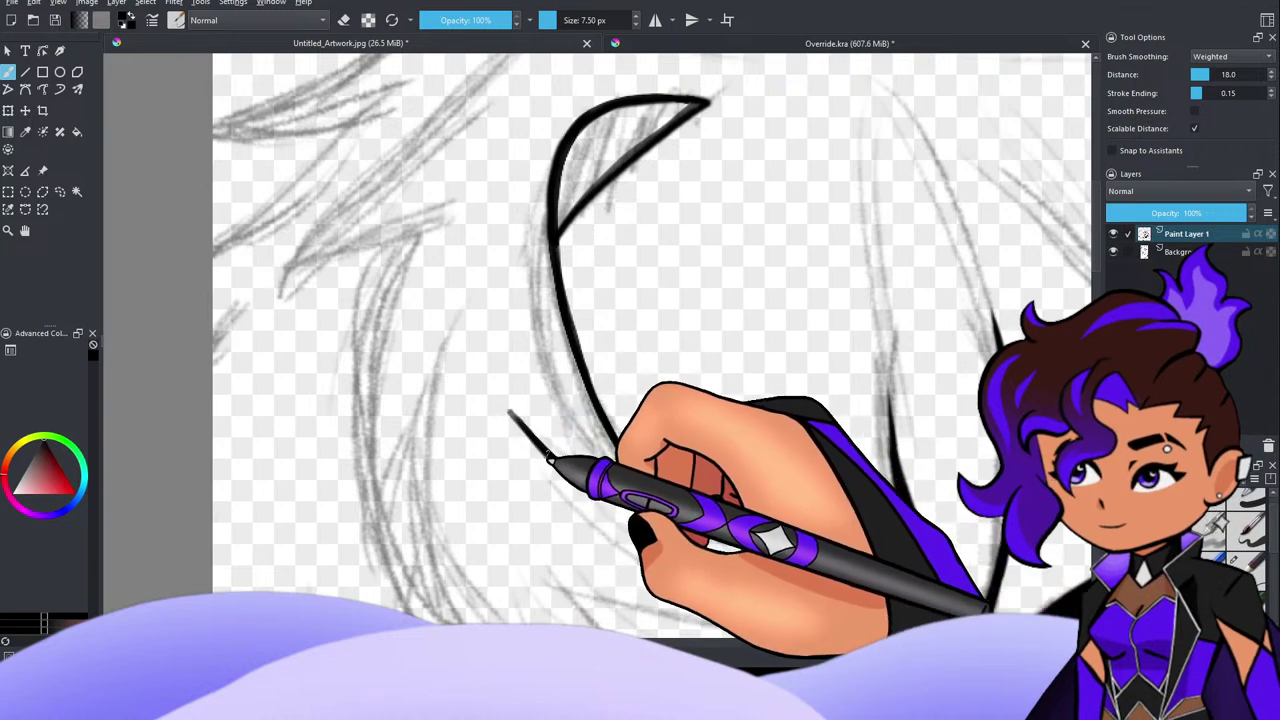
pyautogui.moveTo(570, 473)
pyautogui.mouseDown()
pyautogui.moveTo(669, 523)
pyautogui.moveTo(623, 501)
pyautogui.moveTo(684, 524)
pyautogui.mouseUp()
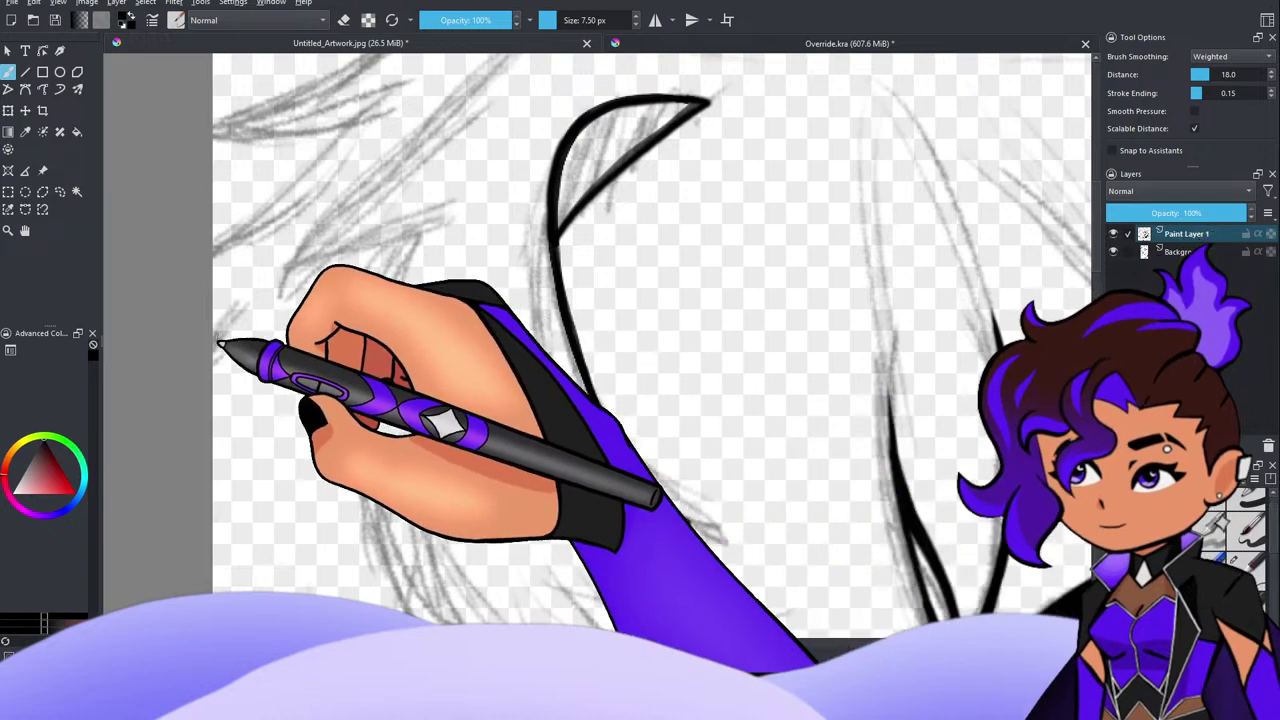
# Step: Ink the upper edge of the next fringe strand, branching from near the start of the first strand's lower edge
pyautogui.scroll(-4, 601, 306)
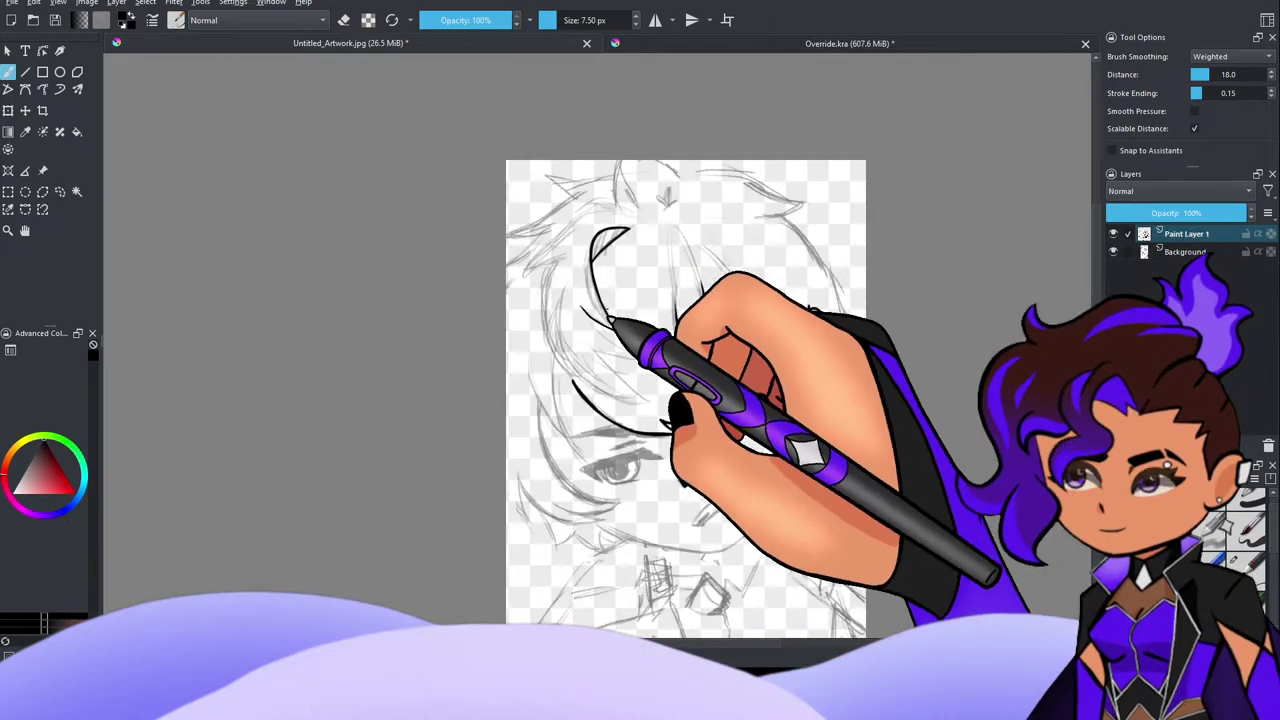
pyautogui.scroll(2, 604, 316)
pyautogui.scroll(-5, 601, 325)
pyautogui.scroll(6, 591, 366)
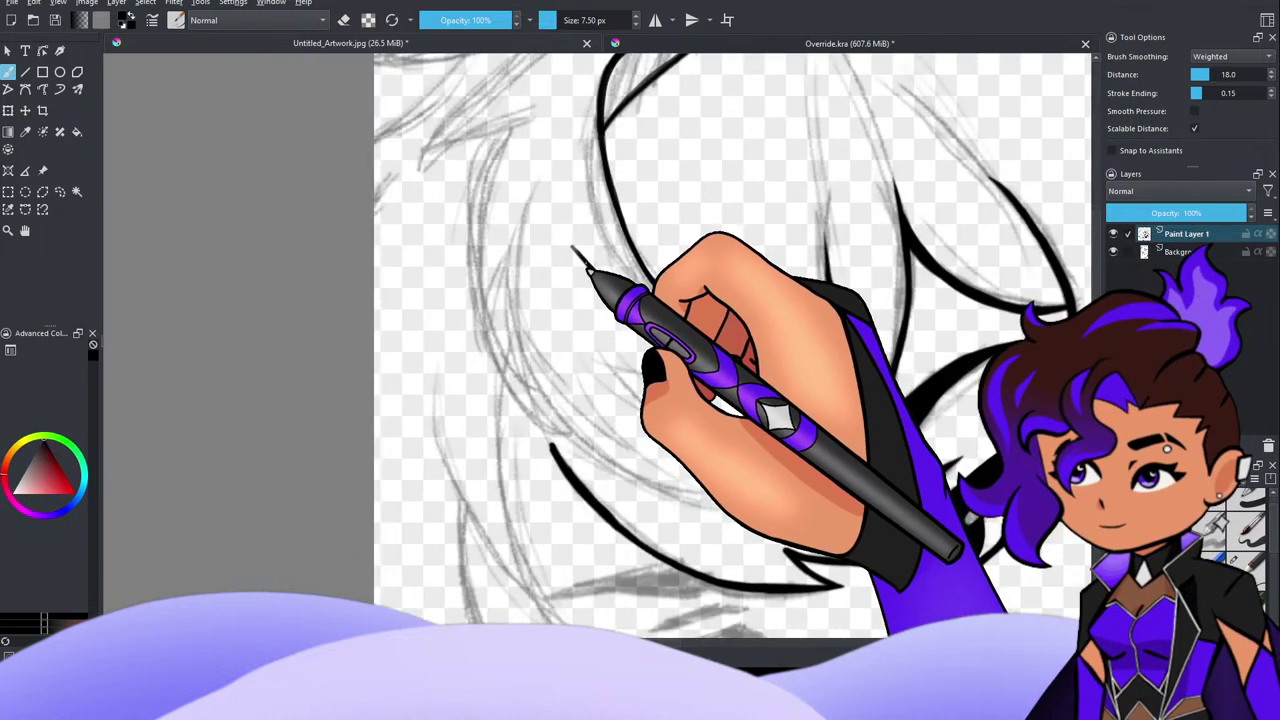
pyautogui.moveTo(588, 265); pyautogui.dragTo(702, 365)
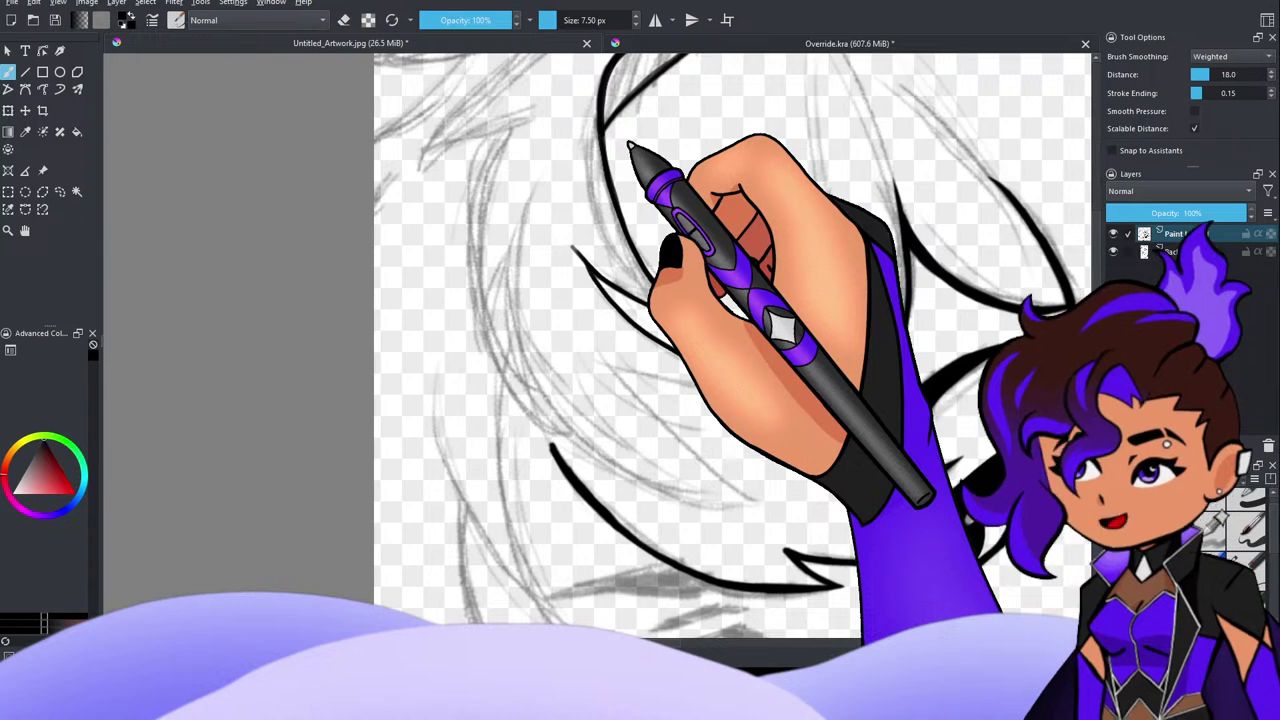
# Step: Examine the newly inked fringe strands up close and against the whole drawing
pyautogui.scroll(-5, 545, 250)
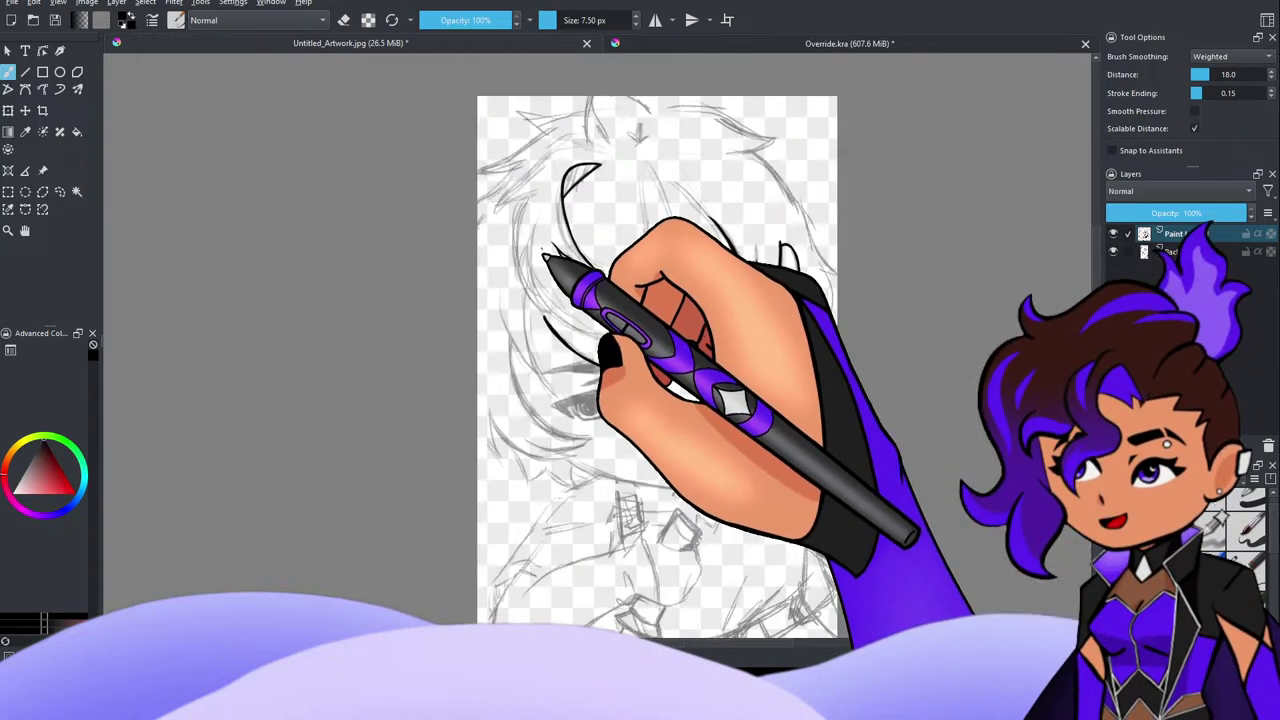
pyautogui.scroll(5, 590, 265)
pyautogui.scroll(-4, 571, 280)
pyautogui.scroll(2, 558, 320)
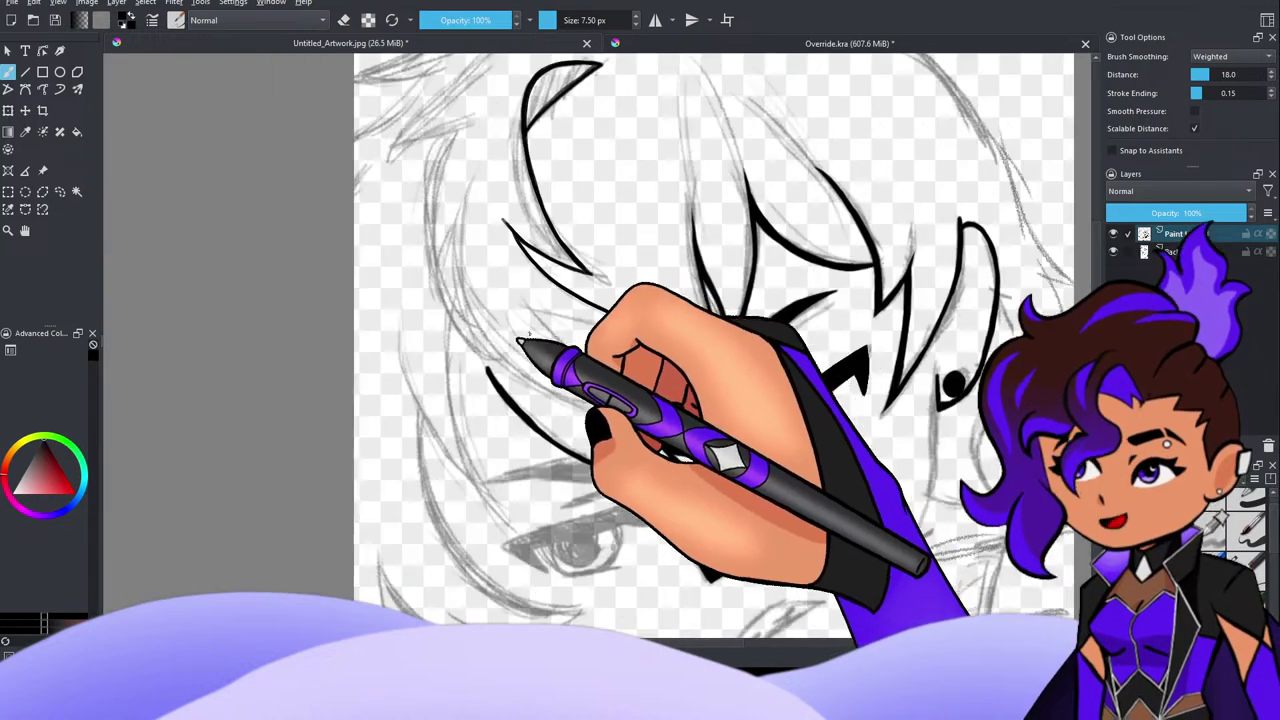
pyautogui.scroll(2, 518, 342)
pyautogui.scroll(-3, 586, 423)
pyautogui.scroll(3, 591, 300)
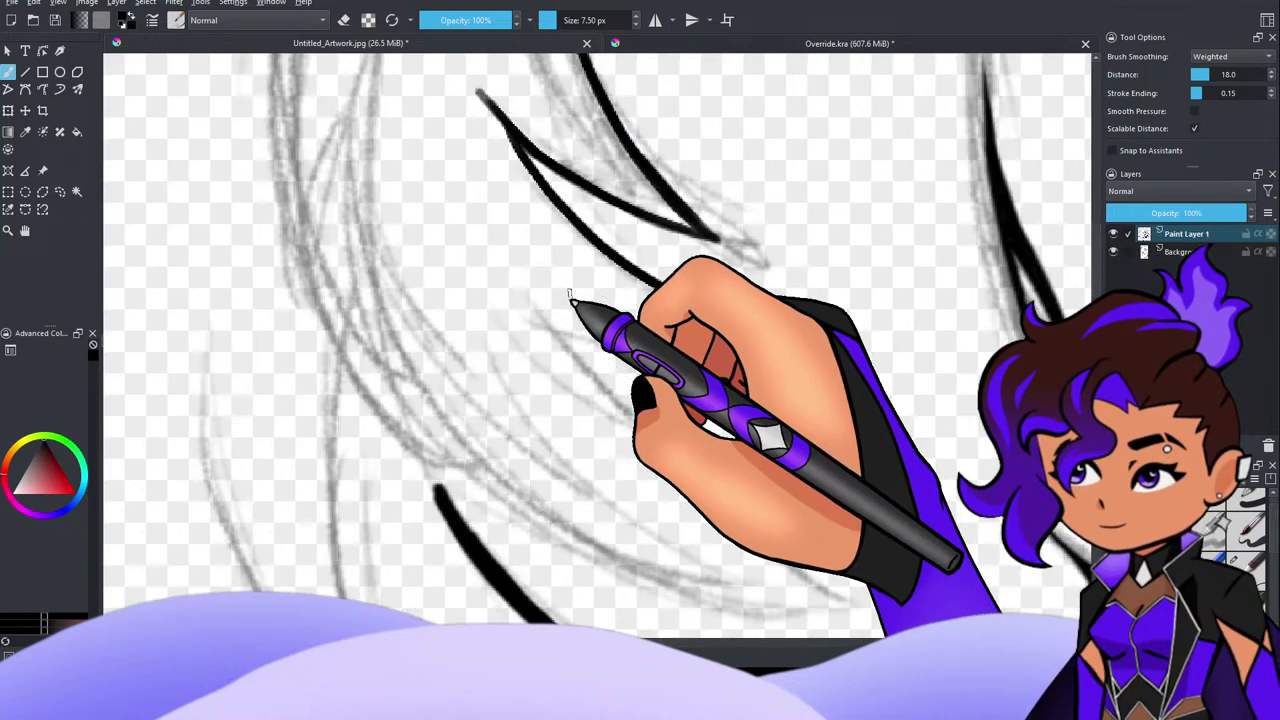
pyautogui.scroll(-2, 560, 298)
pyautogui.scroll(2, 555, 300)
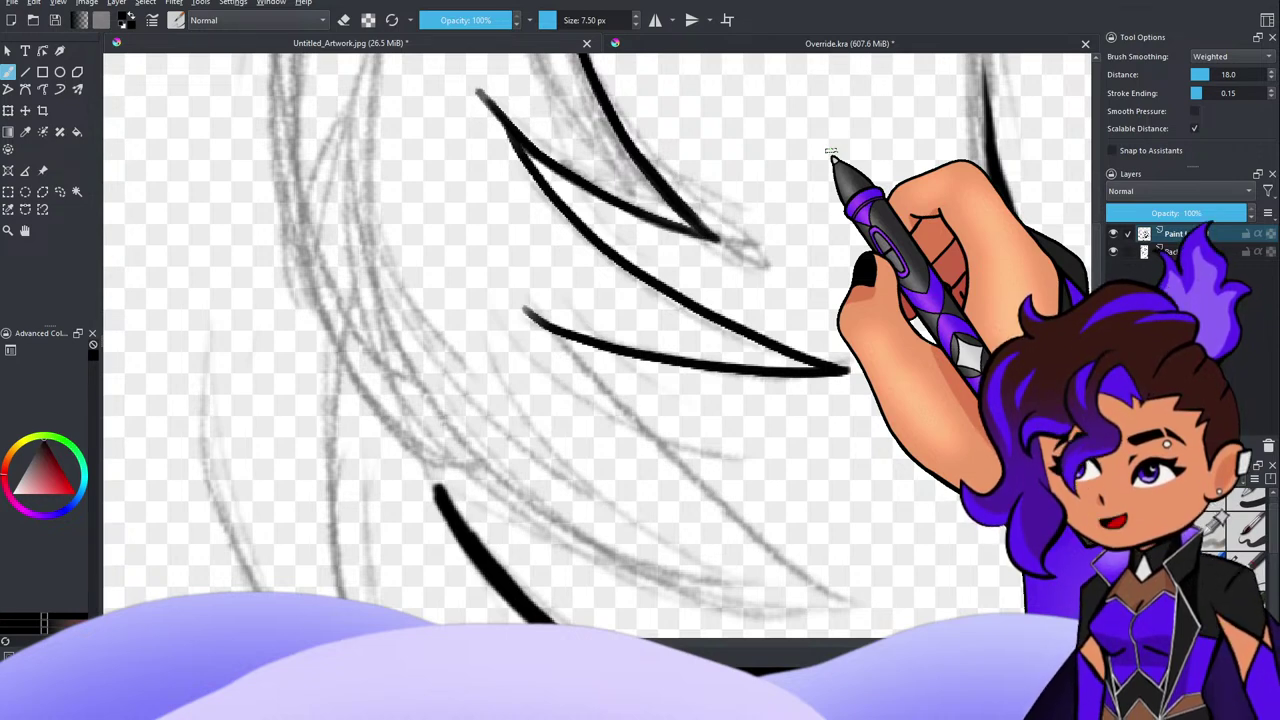
# Step: Try short downward curves and overlapping passes in the empty area beside the fringe strands, and undo them all
pyautogui.moveTo(805, 105); pyautogui.dragTo(845, 255)
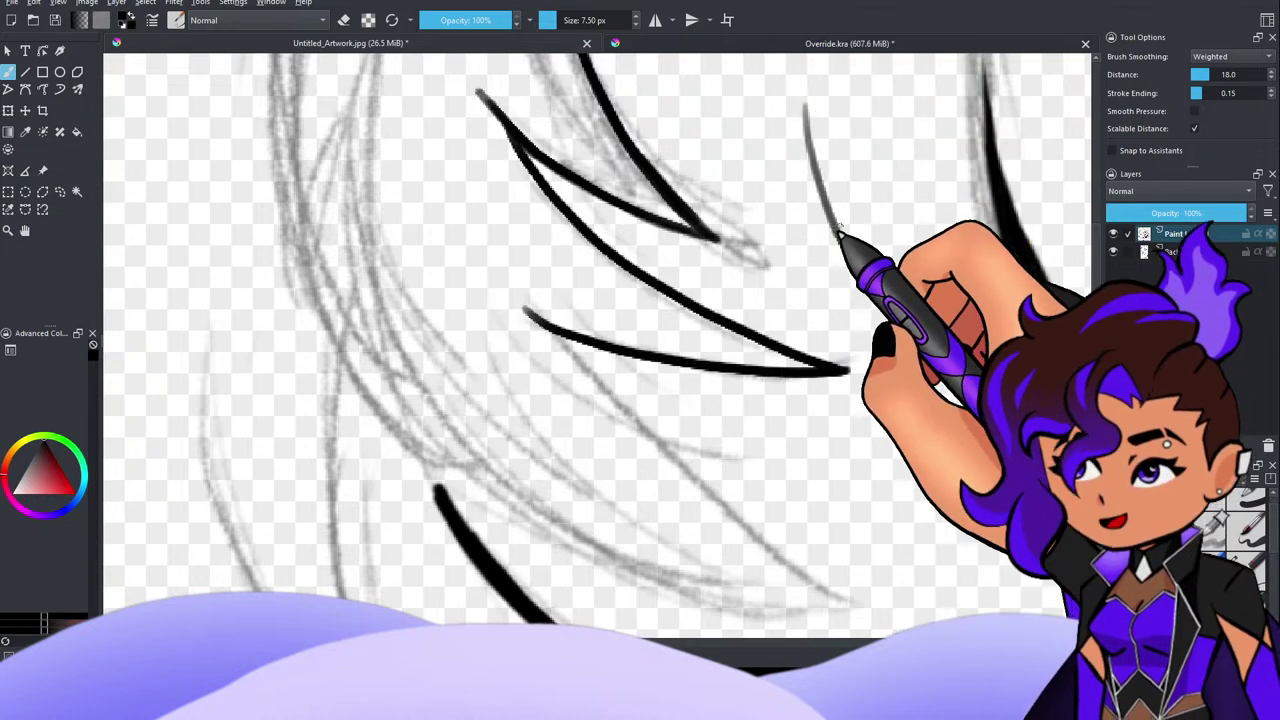
pyautogui.hotkey('ctrl', 'z')
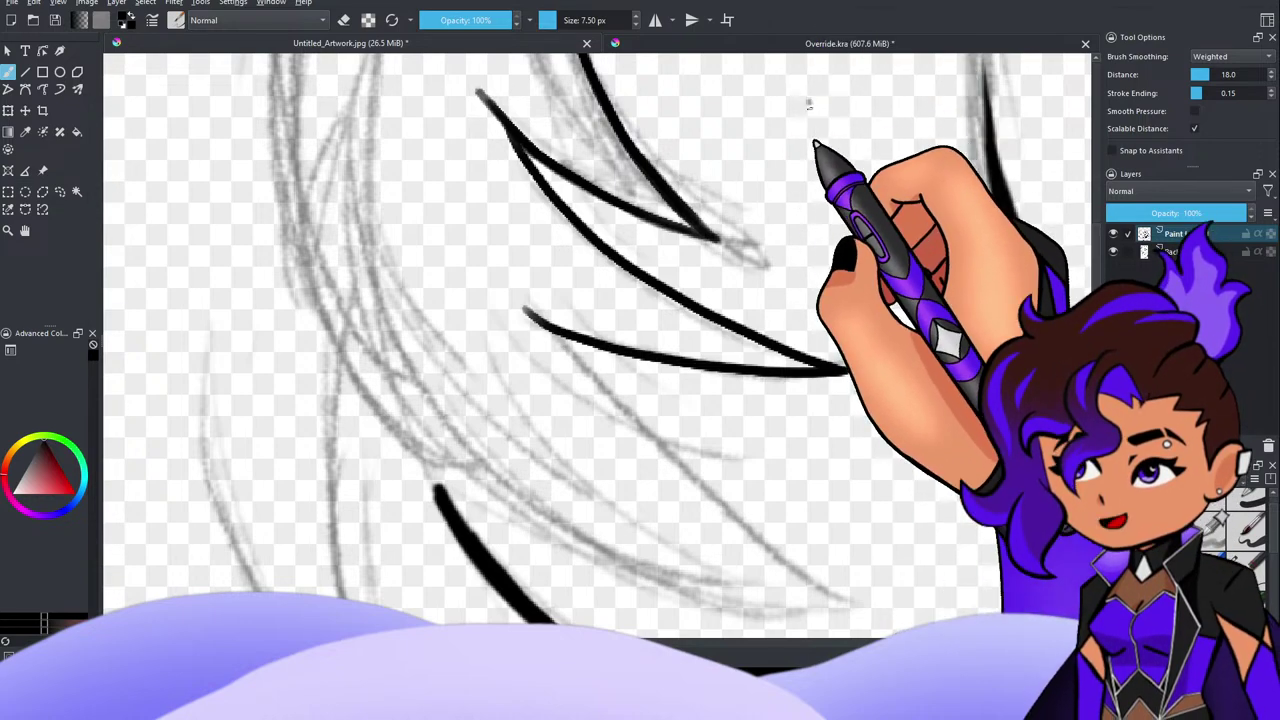
pyautogui.moveTo(809, 100); pyautogui.dragTo(851, 260)
pyautogui.hotkey('ctrl', 'z')
pyautogui.moveTo(809, 100); pyautogui.dragTo(848, 245)
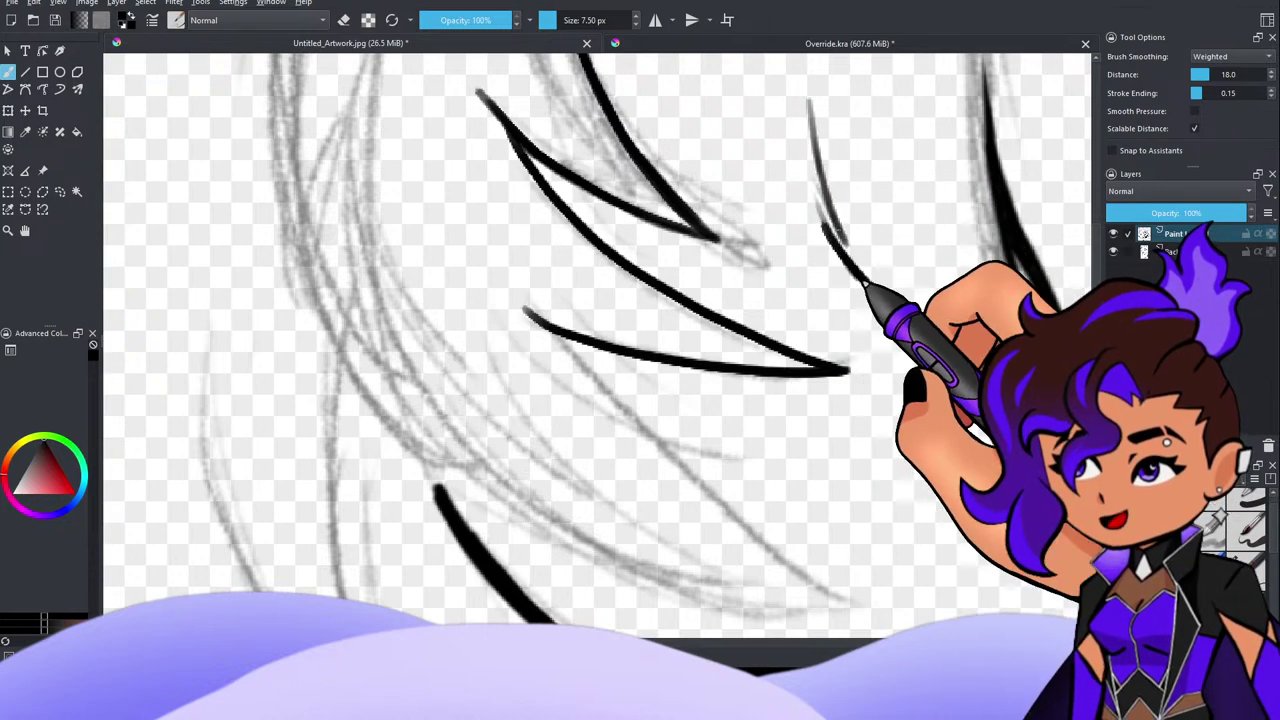
pyautogui.moveTo(816, 128)
pyautogui.mouseDown()
pyautogui.moveTo(831, 232)
pyautogui.moveTo(880, 298)
pyautogui.mouseUp()
pyautogui.moveTo(817, 106)
pyautogui.mouseDown()
pyautogui.moveTo(830, 200)
pyautogui.moveTo(874, 314)
pyautogui.mouseUp()
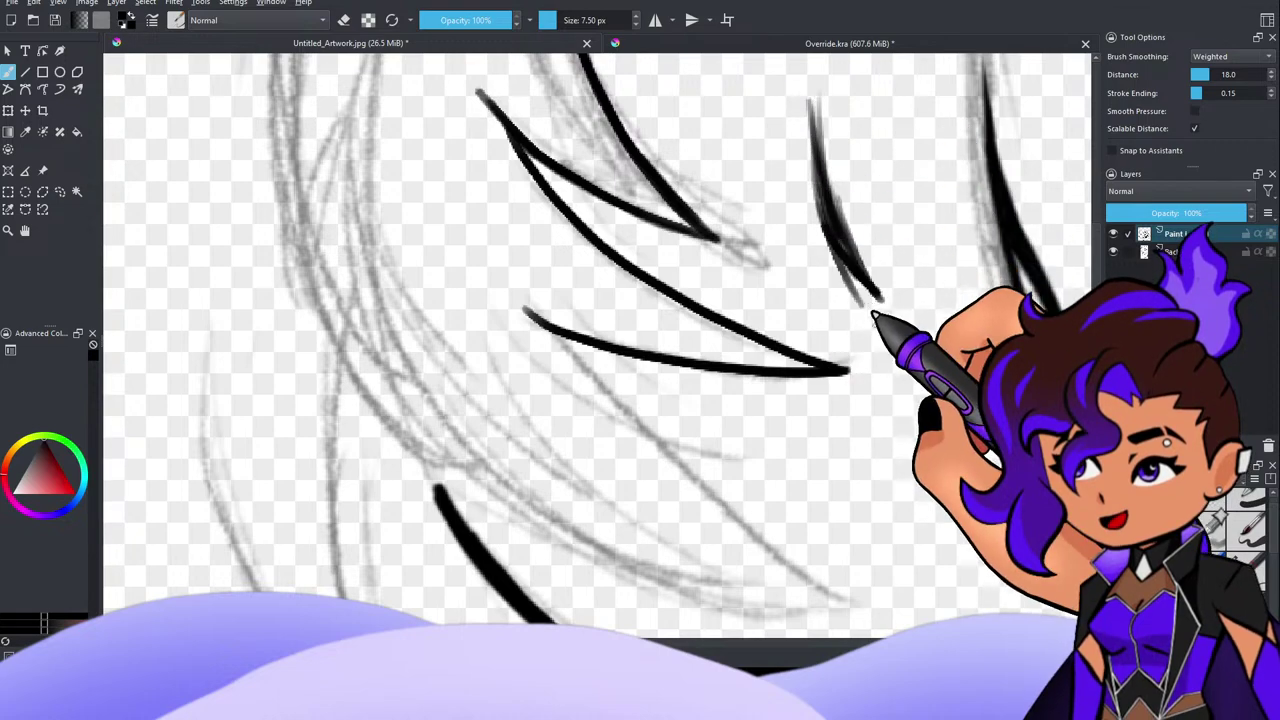
pyautogui.moveTo(867, 102); pyautogui.dragTo(891, 211)
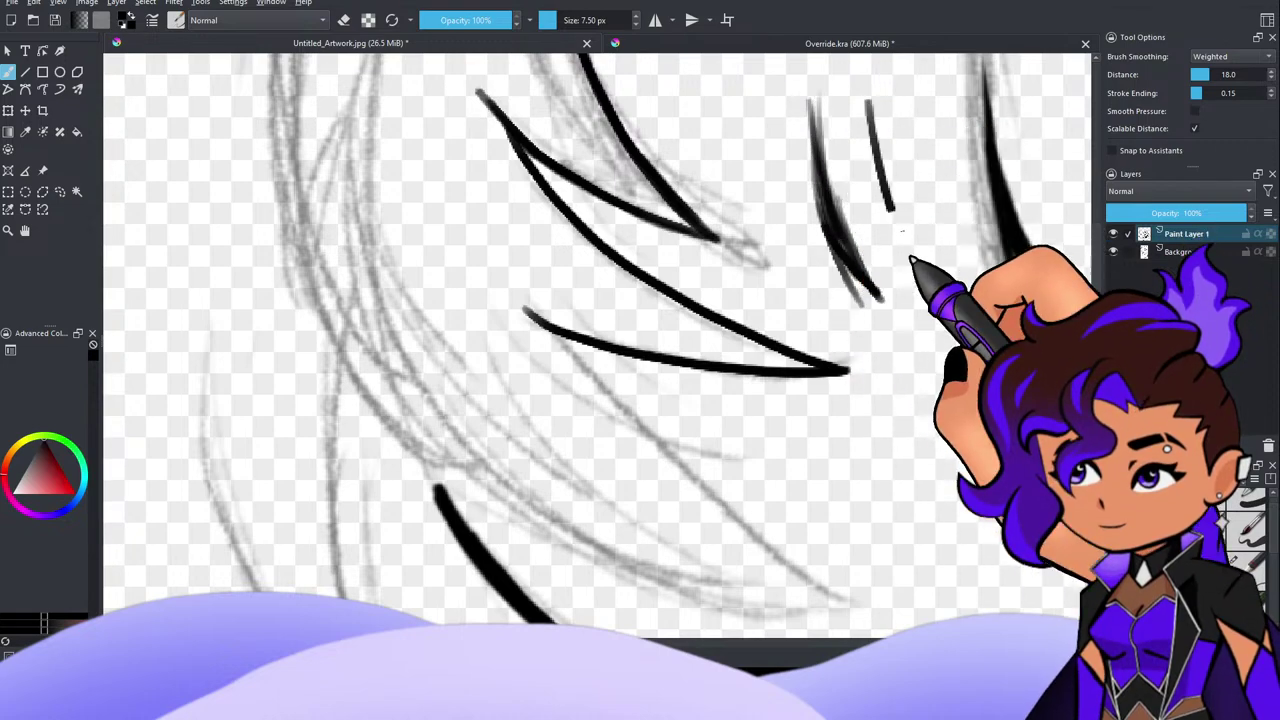
pyautogui.hotkey('ctrl', 'z')
pyautogui.hotkey('ctrl', 'z')
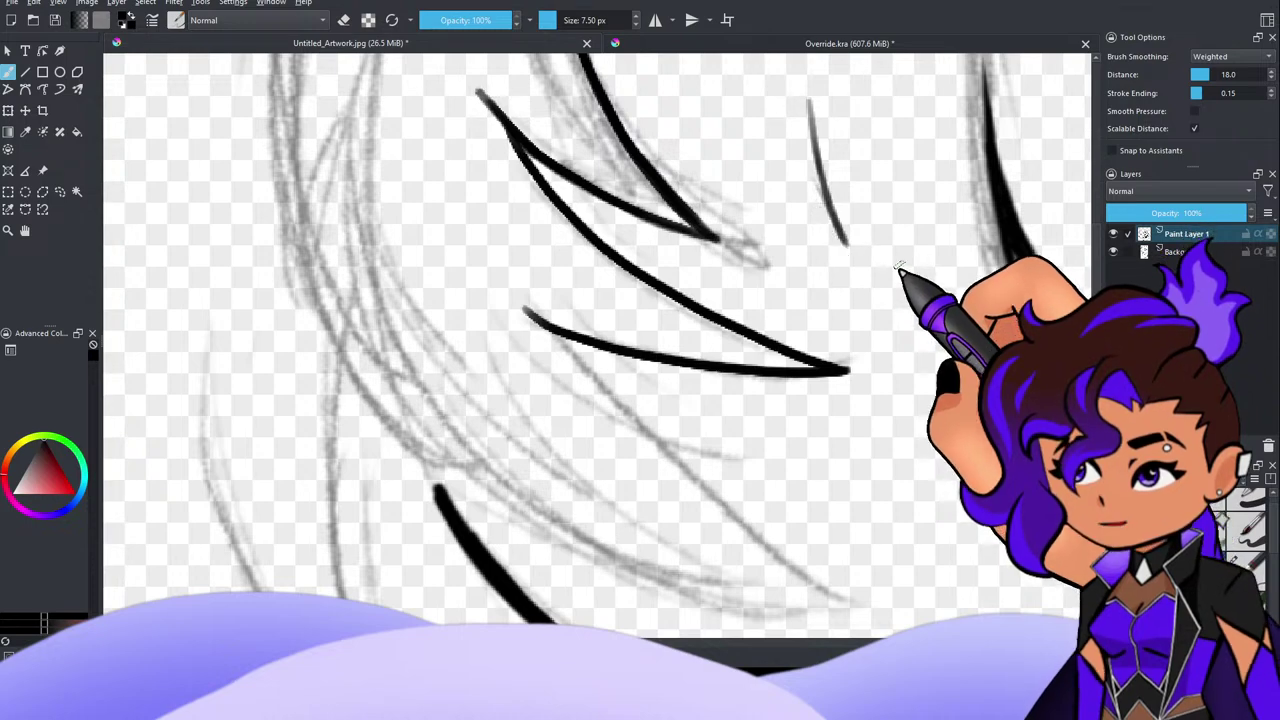
pyautogui.hotkey('ctrl', 'z')
pyautogui.hotkey('ctrl', 'z')
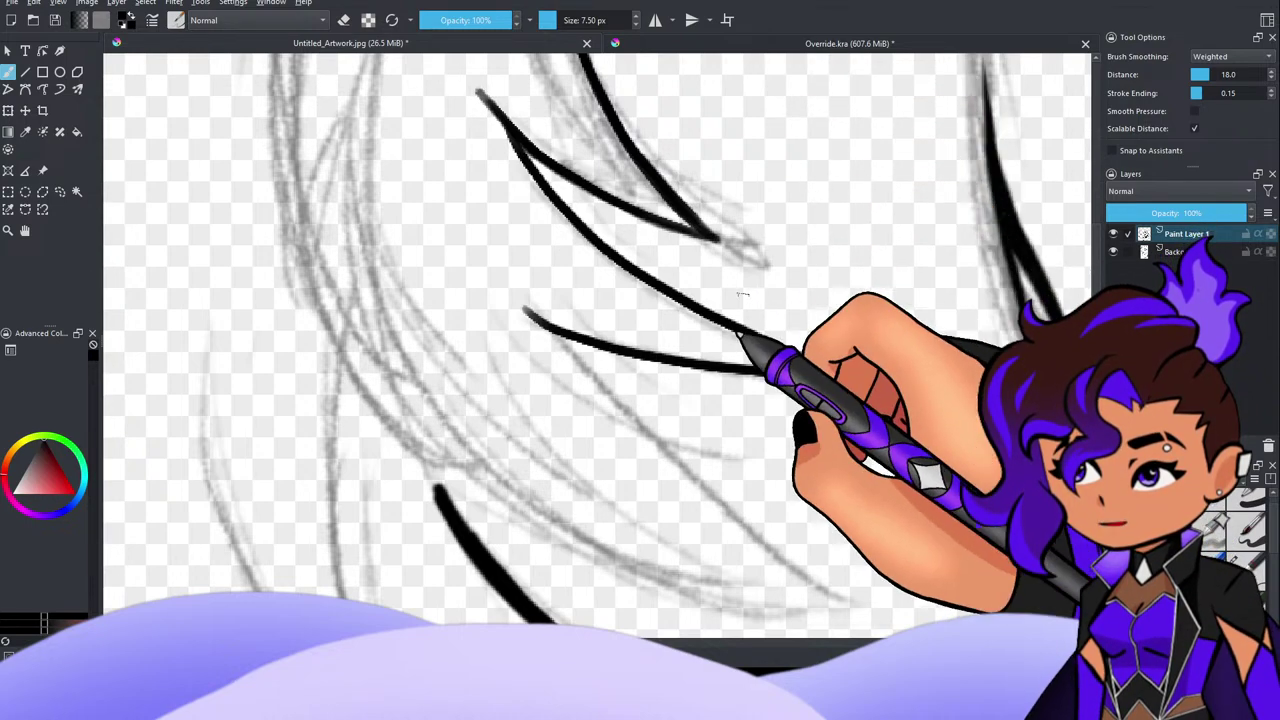
# Step: Sketch a cluster of roughly parallel curved strokes in the empty area beside the second strand's tip, and undo them
pyautogui.moveTo(817, 145); pyautogui.dragTo(903, 363)
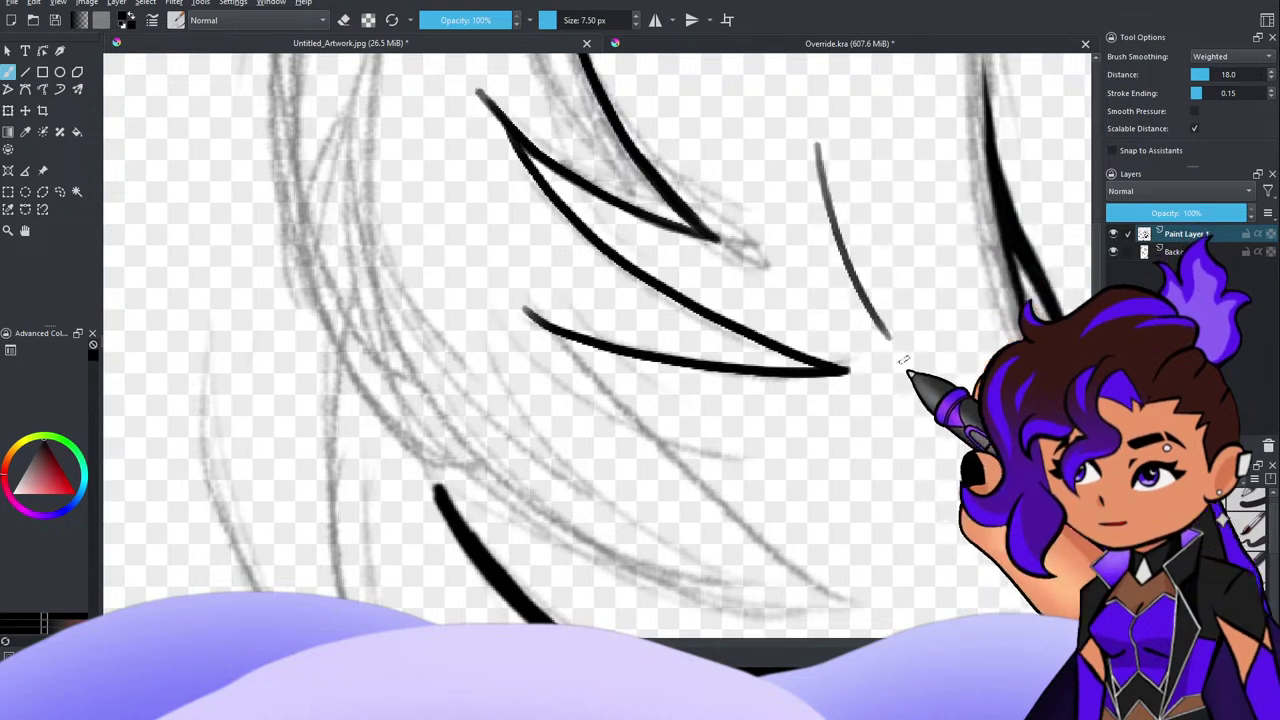
pyautogui.moveTo(830, 126); pyautogui.dragTo(905, 335)
pyautogui.moveTo(868, 158); pyautogui.dragTo(914, 320)
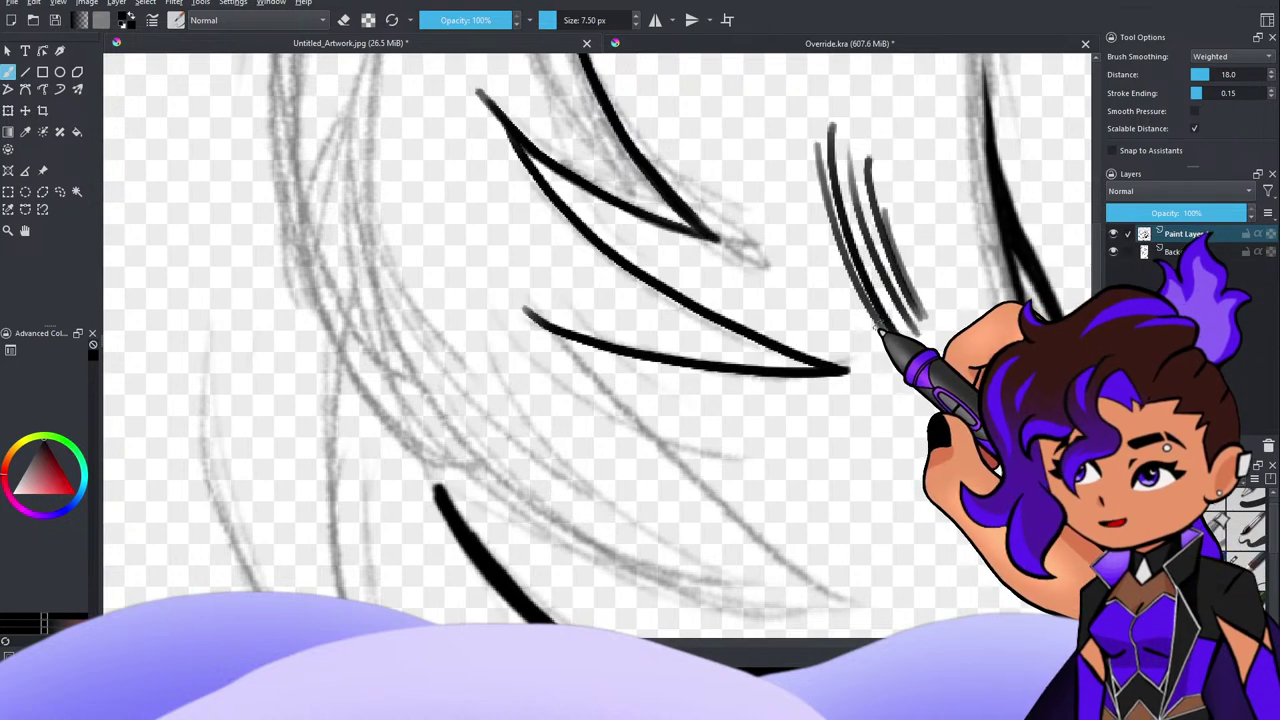
pyautogui.hotkey('ctrl', 'z')
pyautogui.hotkey('ctrl', 'z')
pyautogui.hotkey('ctrl', 'z')
pyautogui.hotkey('ctrl', 'z')
pyautogui.hotkey('ctrl', 'z')
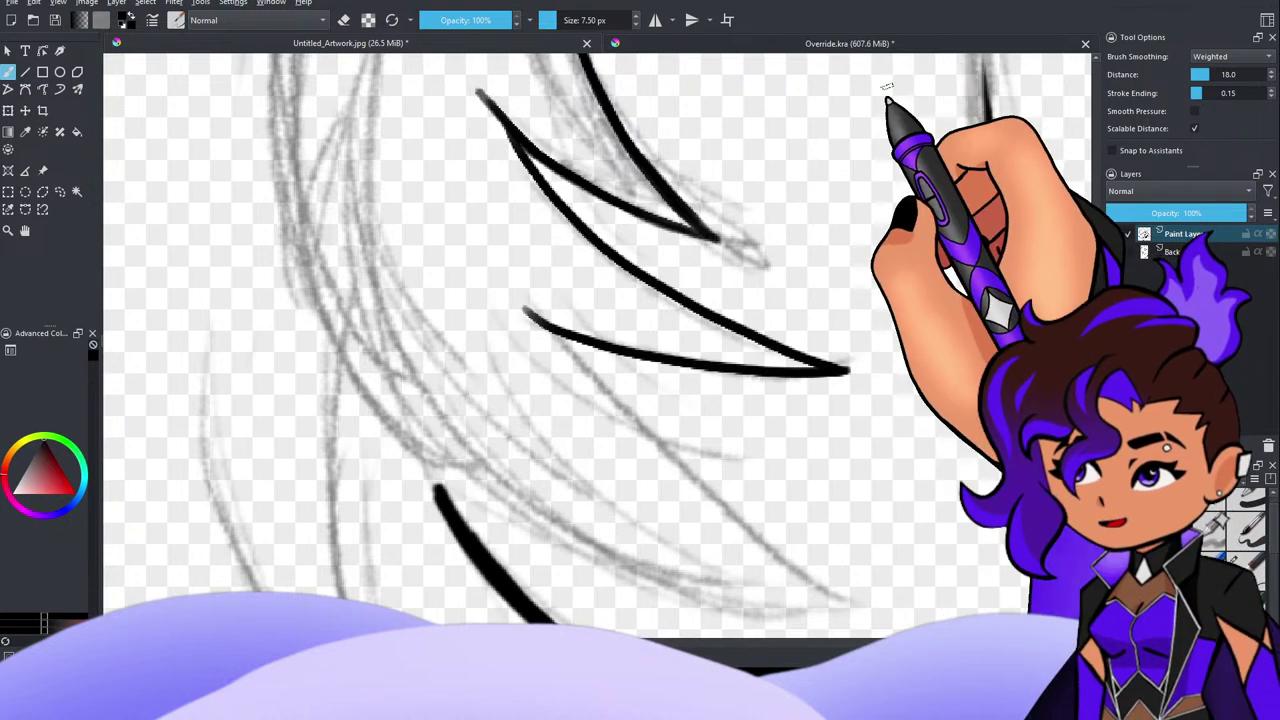
# Step: Try joining short tapered strokes into one long downward curve in the empty area beside the second strand's tip, and undo them
pyautogui.moveTo(848, 225); pyautogui.dragTo(839, 168)
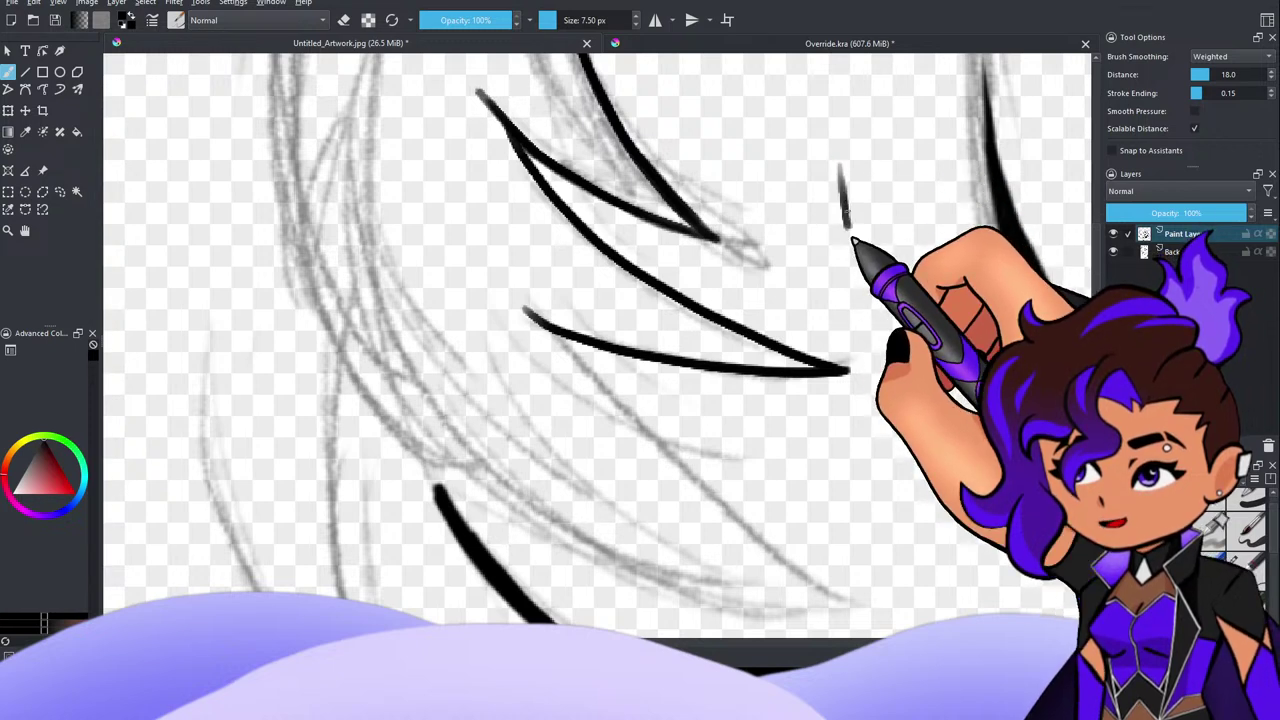
pyautogui.moveTo(850, 228); pyautogui.dragTo(922, 376)
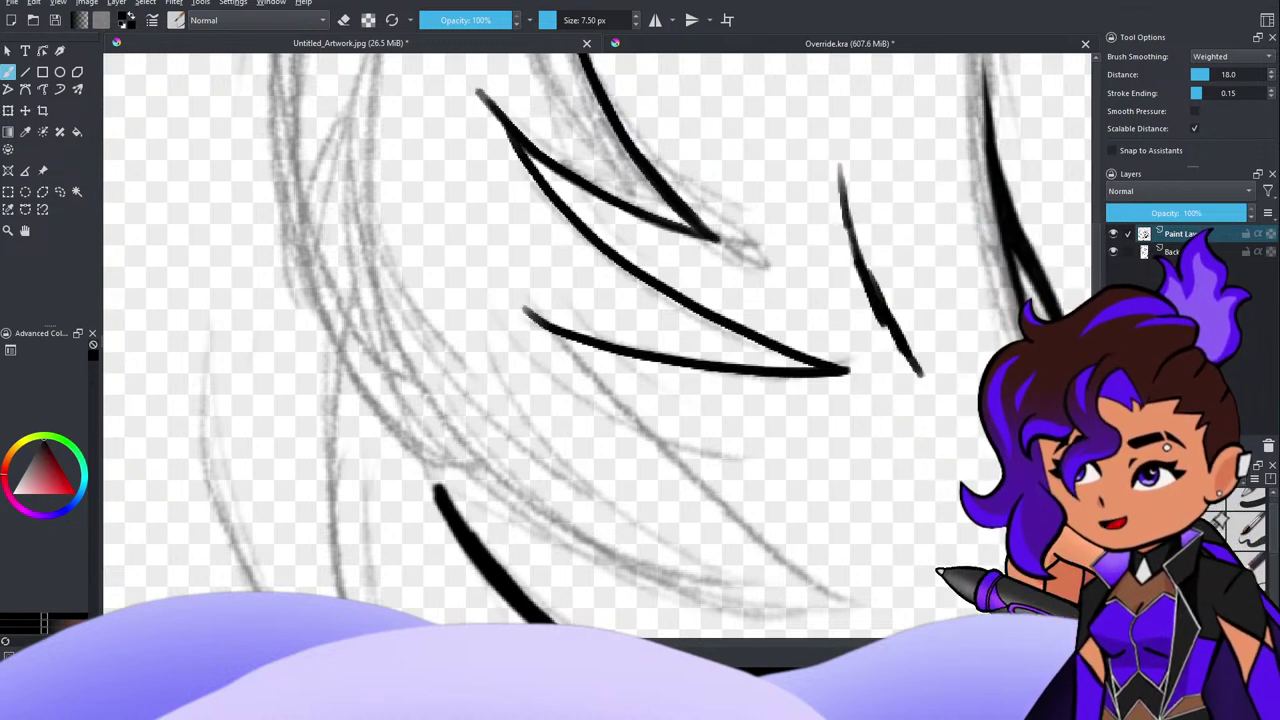
pyautogui.hotkey('ctrl', 'z')
pyautogui.hotkey('ctrl', 'z')
pyautogui.hotkey('ctrl', 'z')
pyautogui.hotkey('ctrl', 'z')
pyautogui.hotkey('ctrl', 'z')
pyautogui.hotkey('ctrl', 'z')
pyautogui.hotkey('ctrl', 'z')
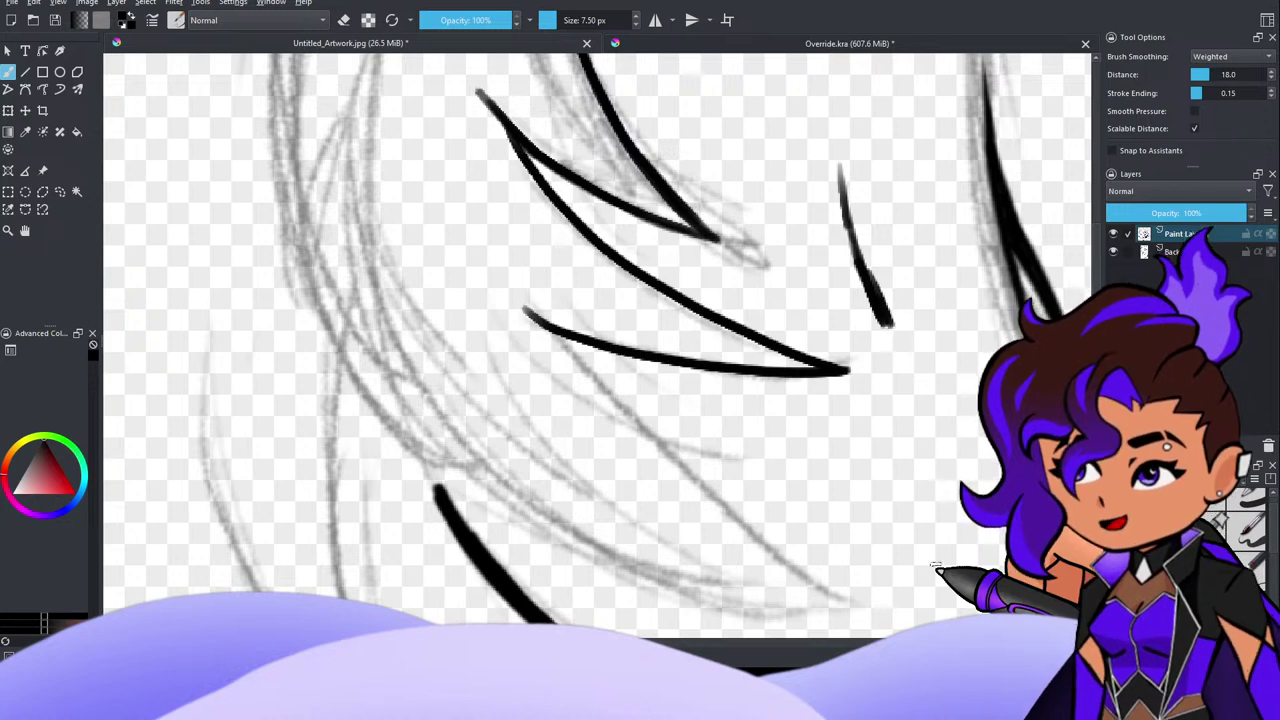
pyautogui.moveTo(852, 240); pyautogui.dragTo(838, 163)
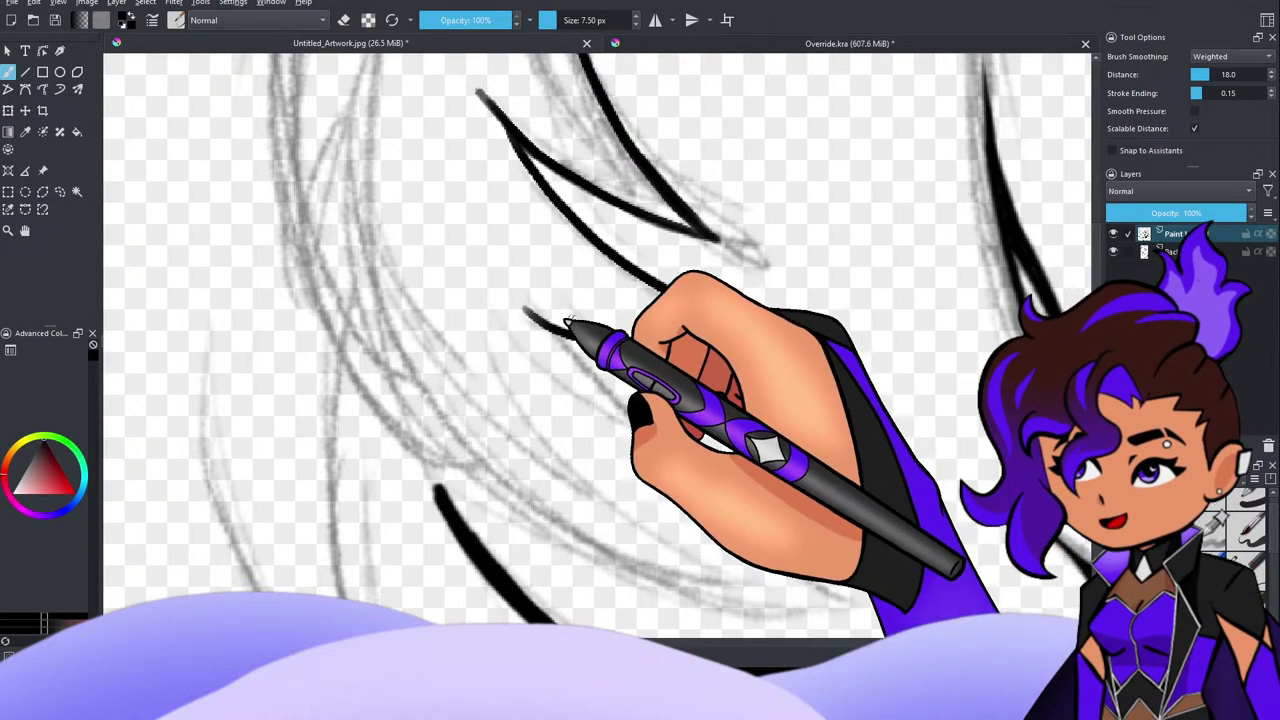
# Step: Ink the short third fringe strand below the second with its tip trimmed clean, plus the upper edge of the fourth strand
pyautogui.scroll(-1, 543, 60)
pyautogui.scroll(-1, 543, 60)
pyautogui.scroll(1, 617, 171)
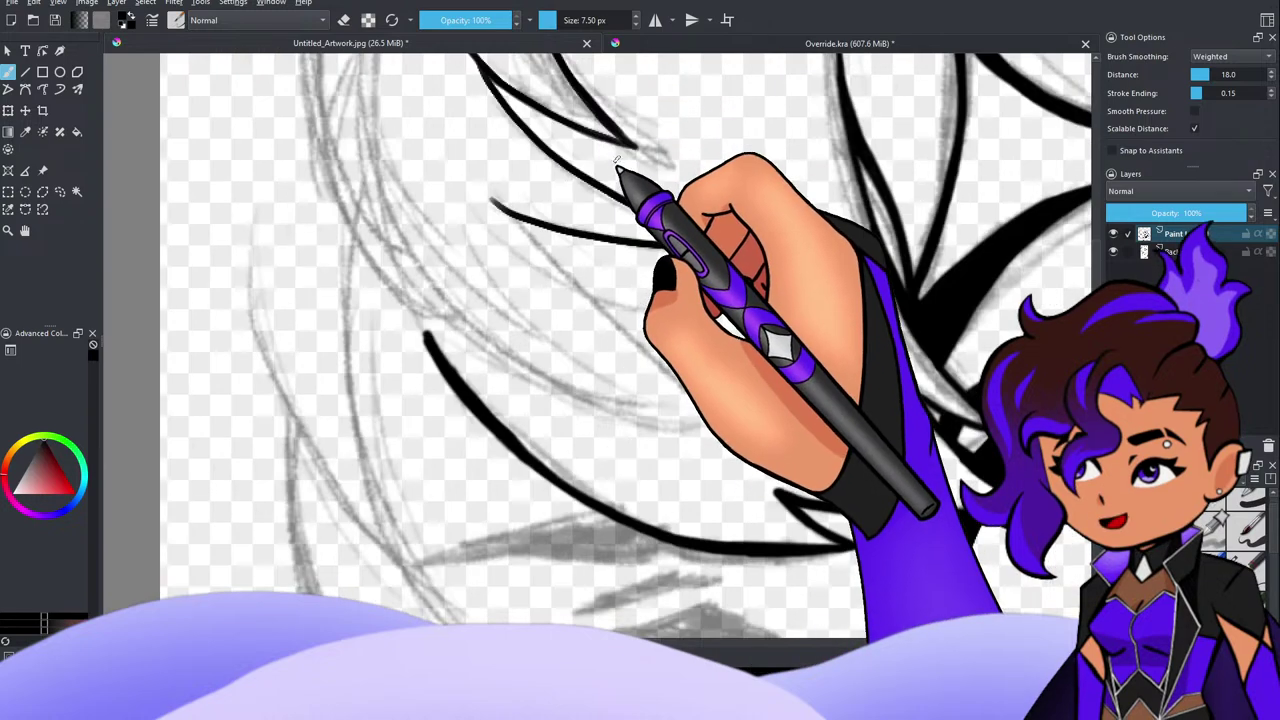
pyautogui.scroll(2, 606, 229)
pyautogui.scroll(-3, 606, 229)
pyautogui.scroll(1, 592, 290)
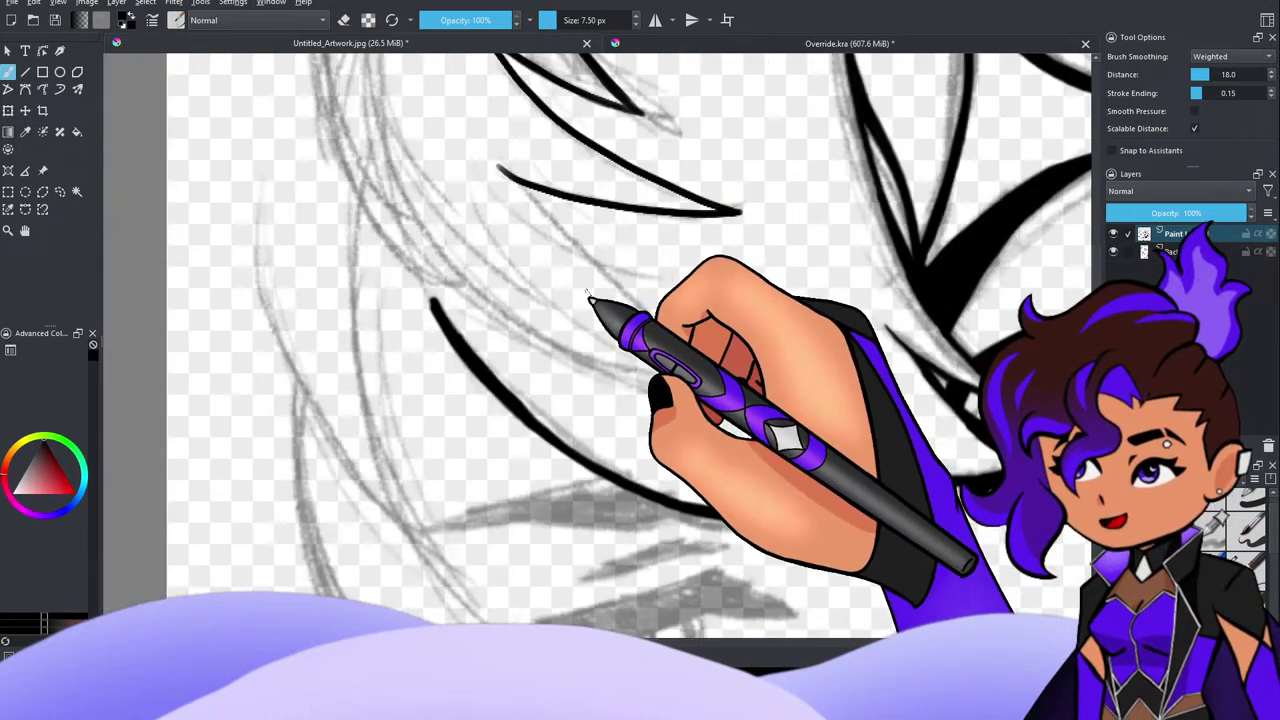
pyautogui.moveTo(512, 178); pyautogui.dragTo(620, 260)
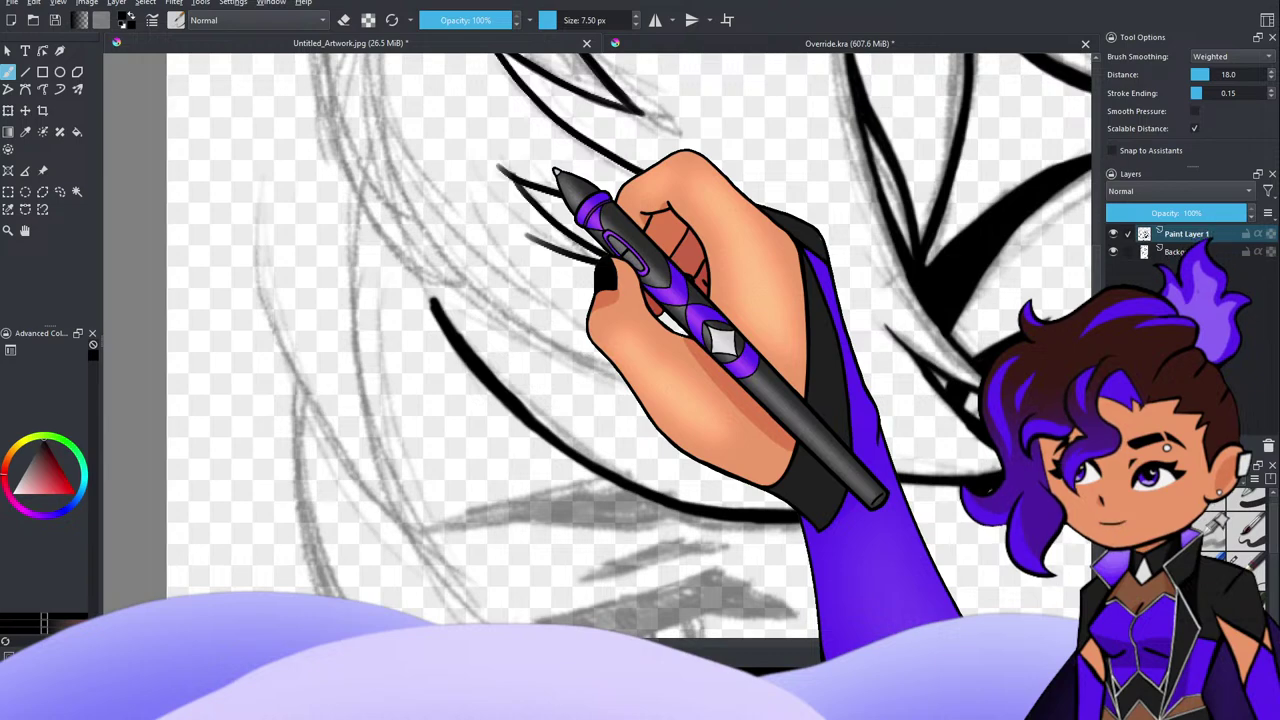
pyautogui.click(343, 20)
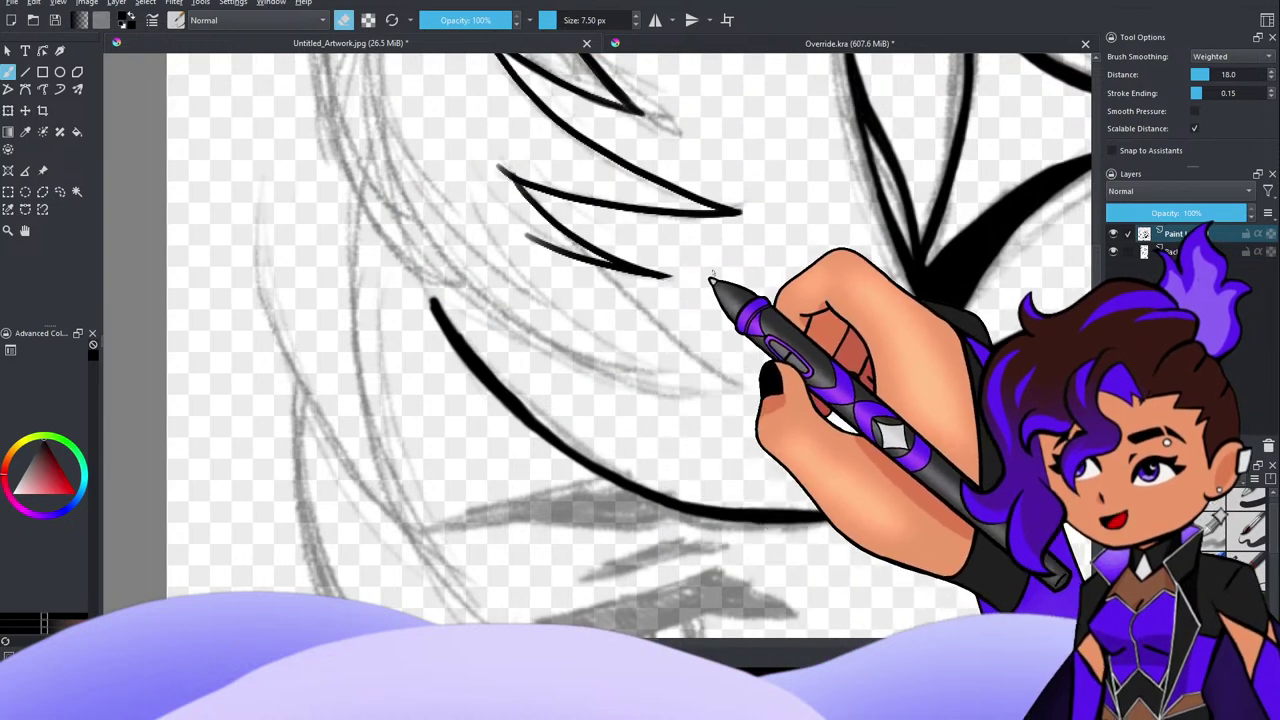
pyautogui.moveTo(640, 280); pyautogui.dragTo(682, 270)
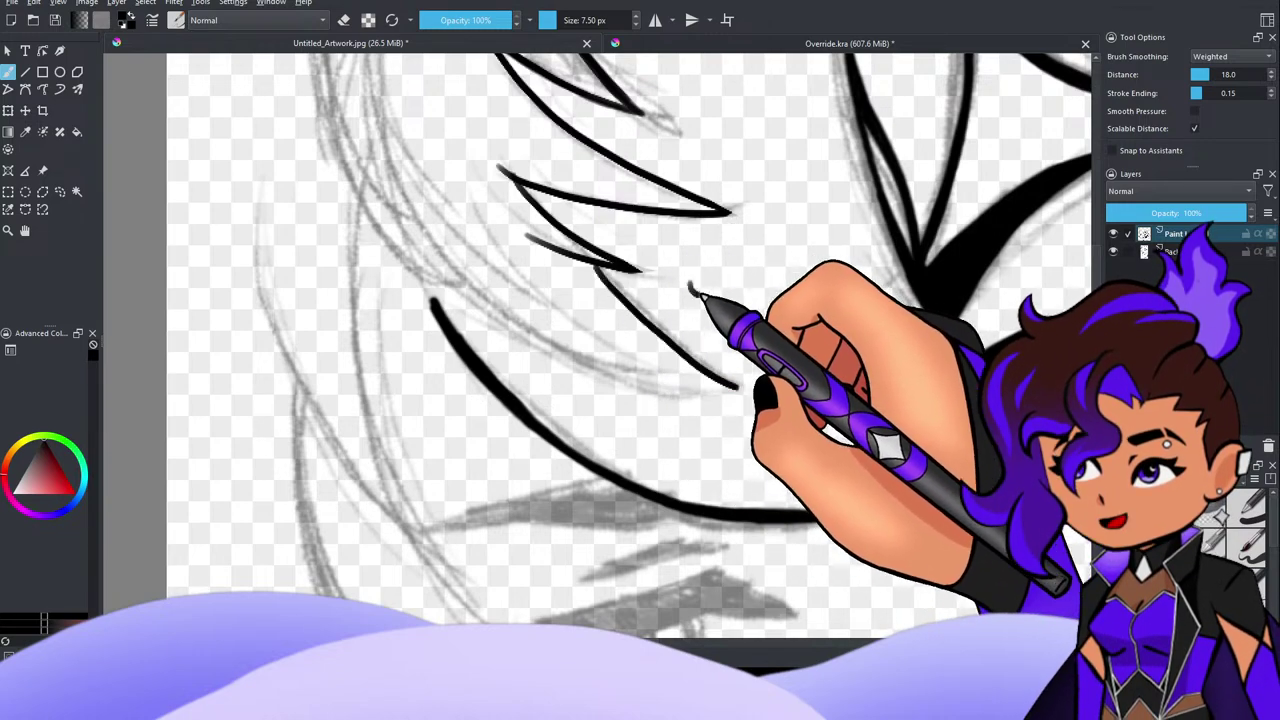
# Step: Try a few short flicks in the empty area beside the third strand's tip, and undo them
pyautogui.moveTo(699, 294); pyautogui.dragTo(688, 282)
pyautogui.moveTo(704, 272); pyautogui.dragTo(717, 252)
pyautogui.hotkey('ctrl', 'z')
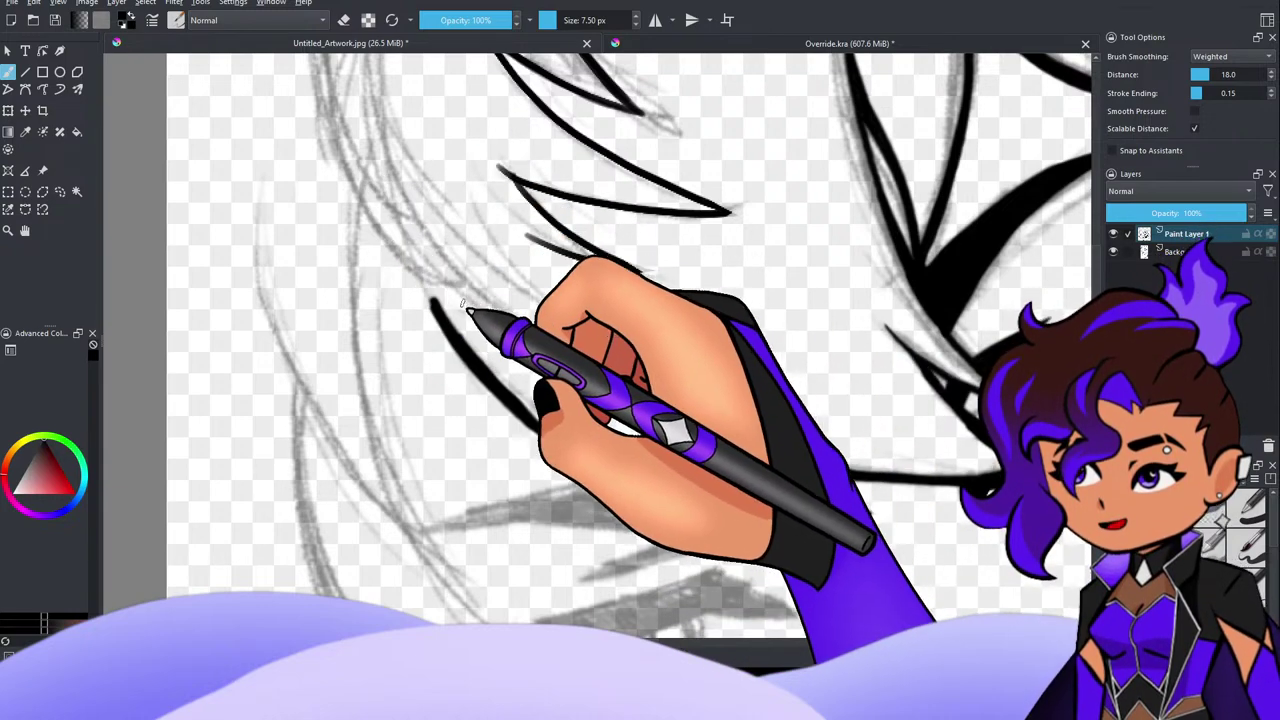
# Step: Try to ink the fourth strand's lower edge starting just above the root of the thick lowest fringe line, and undo the attempts
pyautogui.moveTo(440, 301)
pyautogui.mouseDown()
pyautogui.moveTo(485, 315)
pyautogui.moveTo(635, 376)
pyautogui.mouseUp()
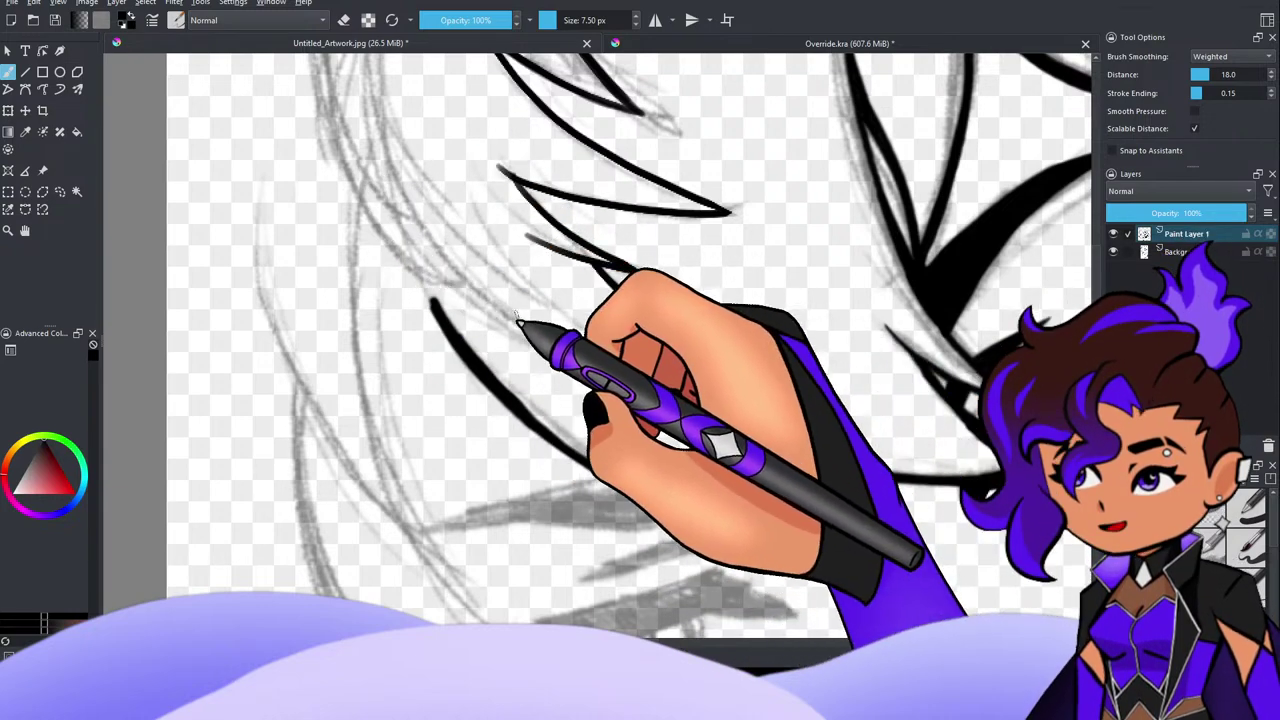
pyautogui.moveTo(452, 291)
pyautogui.mouseDown()
pyautogui.moveTo(640, 389)
pyautogui.moveTo(733, 395)
pyautogui.mouseUp()
pyautogui.hotkey('ctrl', 'z')
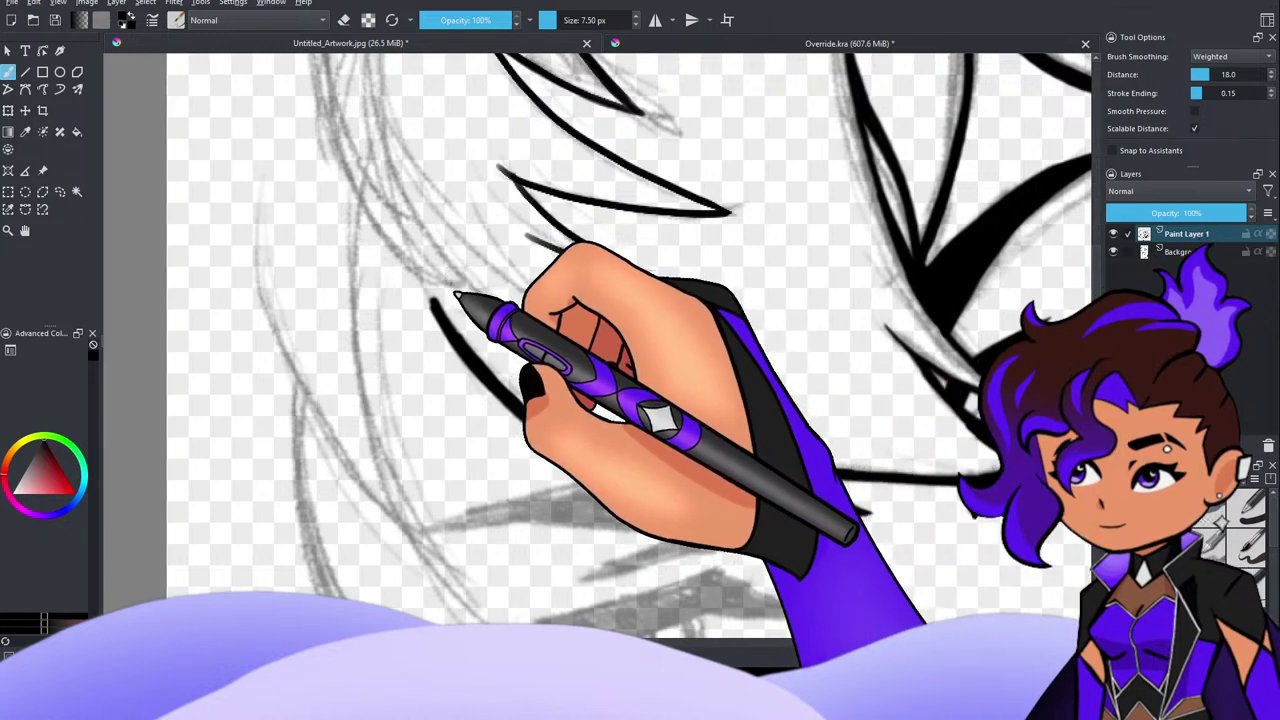
pyautogui.moveTo(460, 298)
pyautogui.mouseDown()
pyautogui.moveTo(588, 357)
pyautogui.moveTo(708, 382)
pyautogui.mouseUp()
pyautogui.moveTo(428, 283)
pyautogui.mouseDown()
pyautogui.moveTo(623, 365)
pyautogui.moveTo(708, 363)
pyautogui.mouseUp()
pyautogui.hotkey('ctrl', 'z')
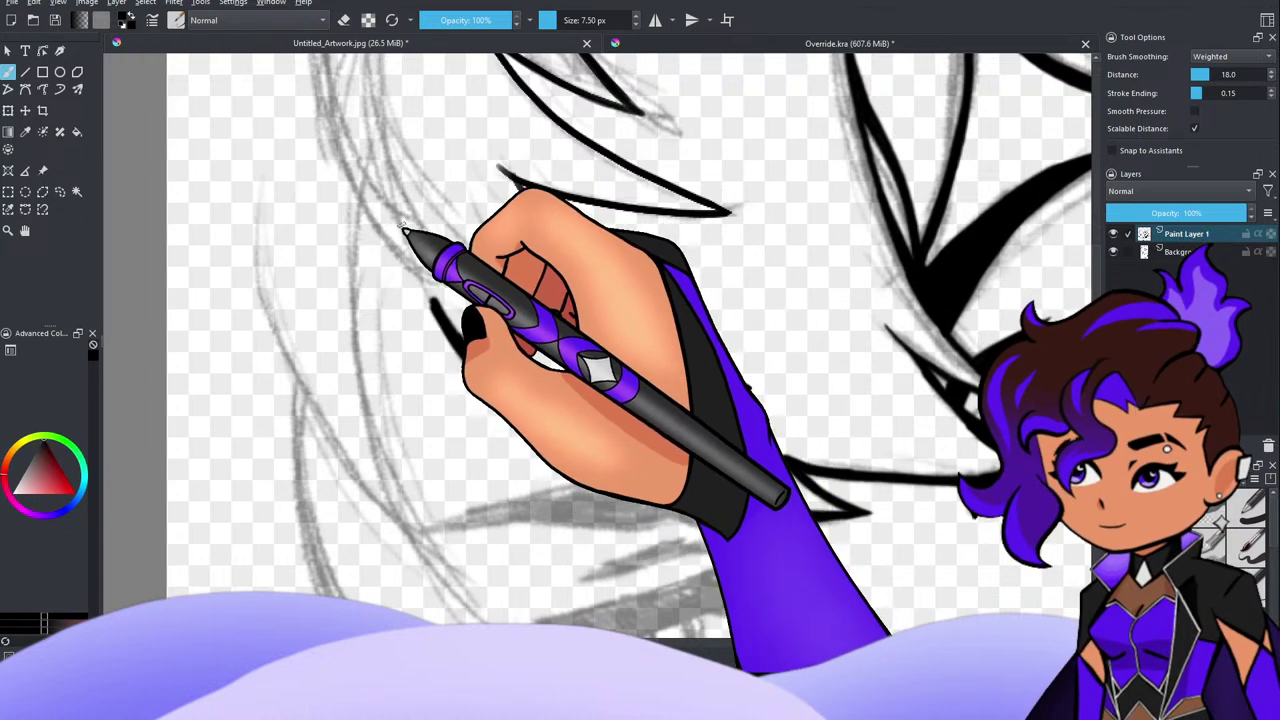
# Step: Try to ink the fourth strand's lower edge as one long curve from a higher starting point on the sketch, undoing each attempt
pyautogui.moveTo(396, 207); pyautogui.dragTo(541, 364)
pyautogui.hotkey('ctrl', 'z')
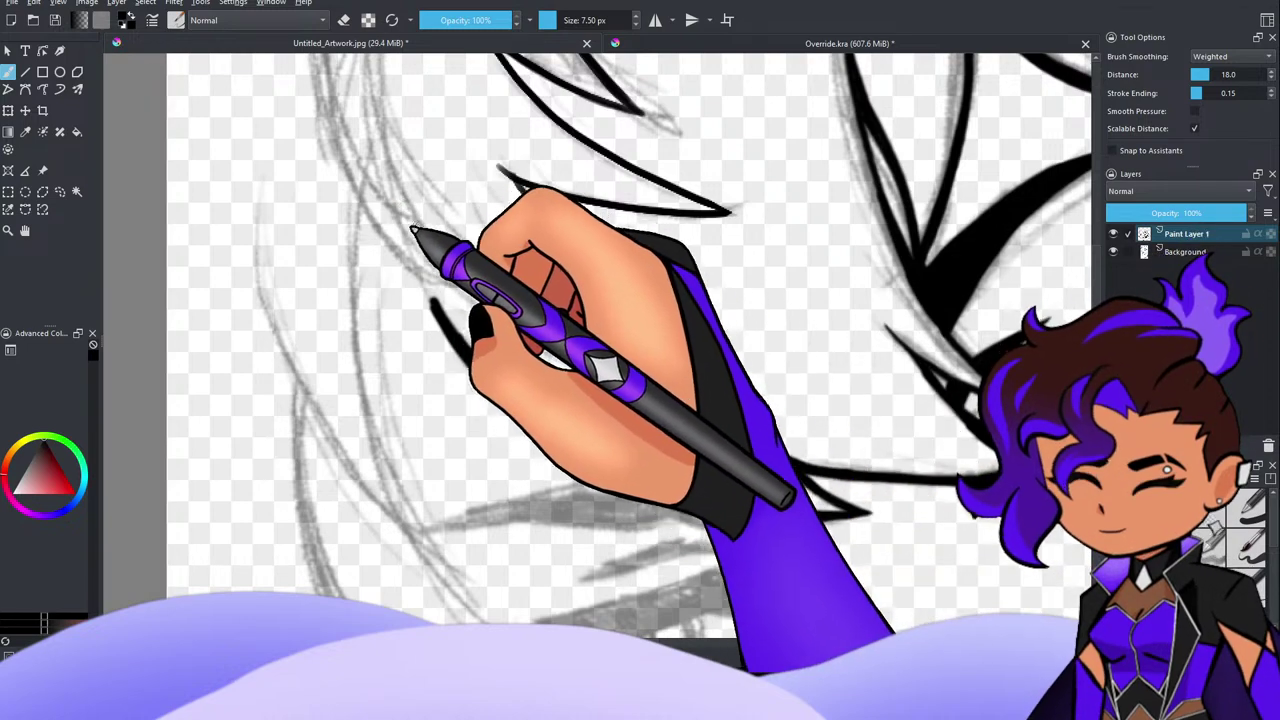
pyautogui.moveTo(412, 232)
pyautogui.mouseDown()
pyautogui.moveTo(493, 312)
pyautogui.moveTo(640, 374)
pyautogui.mouseUp()
pyautogui.hotkey('ctrl', 'z')
pyautogui.moveTo(410, 226)
pyautogui.mouseDown()
pyautogui.moveTo(613, 360)
pyautogui.moveTo(748, 388)
pyautogui.mouseUp()
pyautogui.hotkey('ctrl', 'z')
pyautogui.moveTo(412, 224)
pyautogui.mouseDown()
pyautogui.moveTo(525, 318)
pyautogui.moveTo(750, 388)
pyautogui.mouseUp()
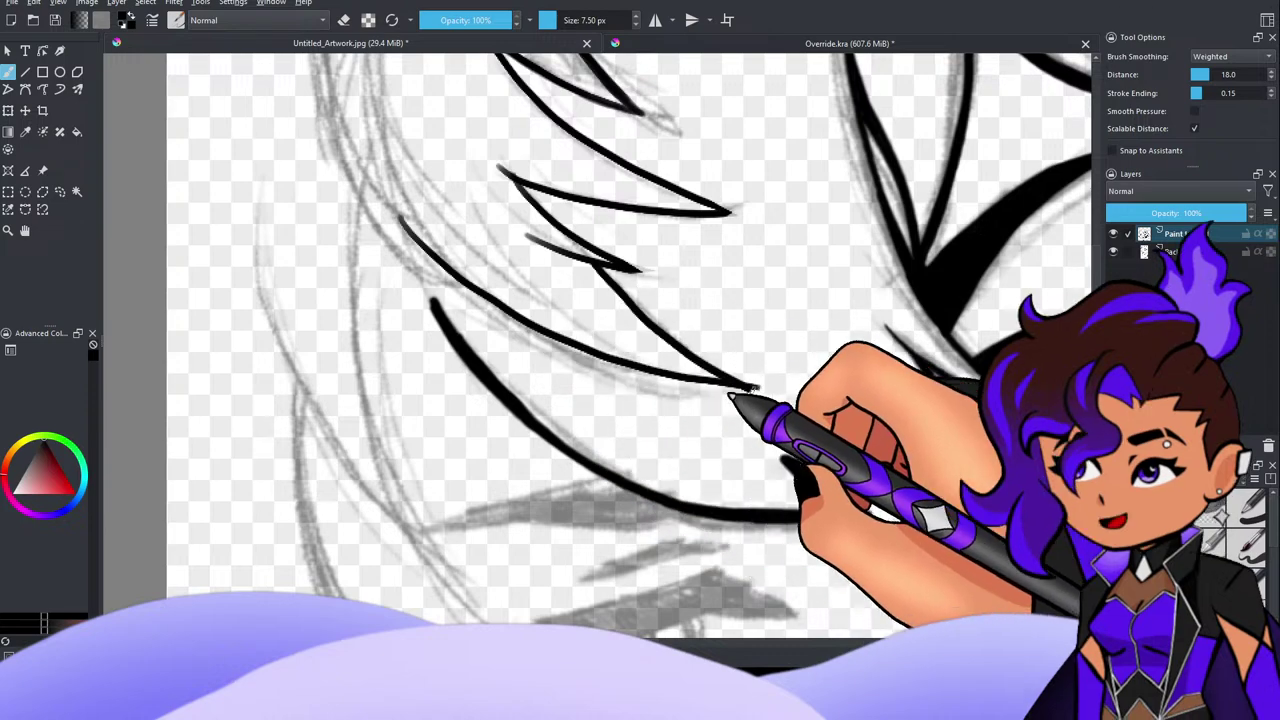
pyautogui.hotkey('ctrl', 'z')
pyautogui.moveTo(412, 224); pyautogui.dragTo(614, 366)
pyautogui.hotkey('ctrl', 'z')
pyautogui.moveTo(408, 226)
pyautogui.mouseDown()
pyautogui.moveTo(546, 345)
pyautogui.moveTo(754, 391)
pyautogui.mouseUp()
pyautogui.hotkey('ctrl', 'z')
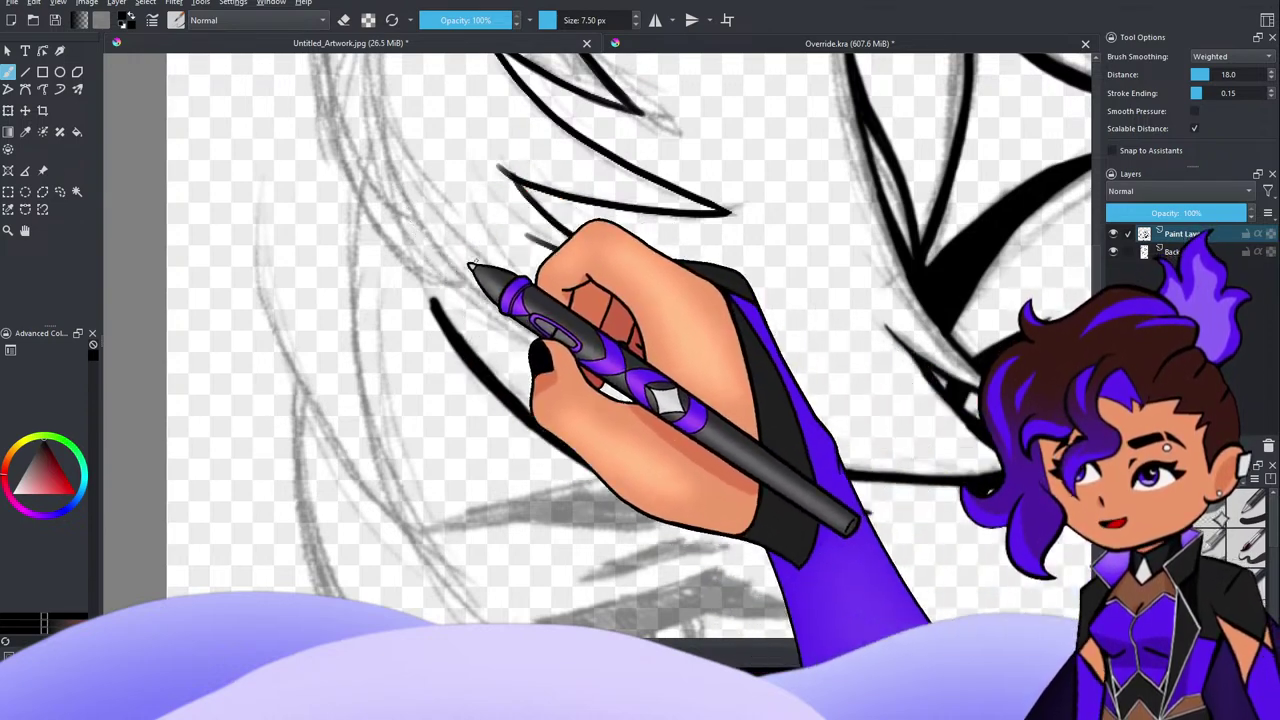
# Step: Ink the fourth strand's long lower edge in two overlapping strokes that meet its upper edge at the tip
pyautogui.moveTo(420, 230)
pyautogui.mouseDown()
pyautogui.moveTo(503, 310)
pyautogui.moveTo(640, 370)
pyautogui.mouseUp()
pyautogui.moveTo(527, 308); pyautogui.dragTo(725, 390)
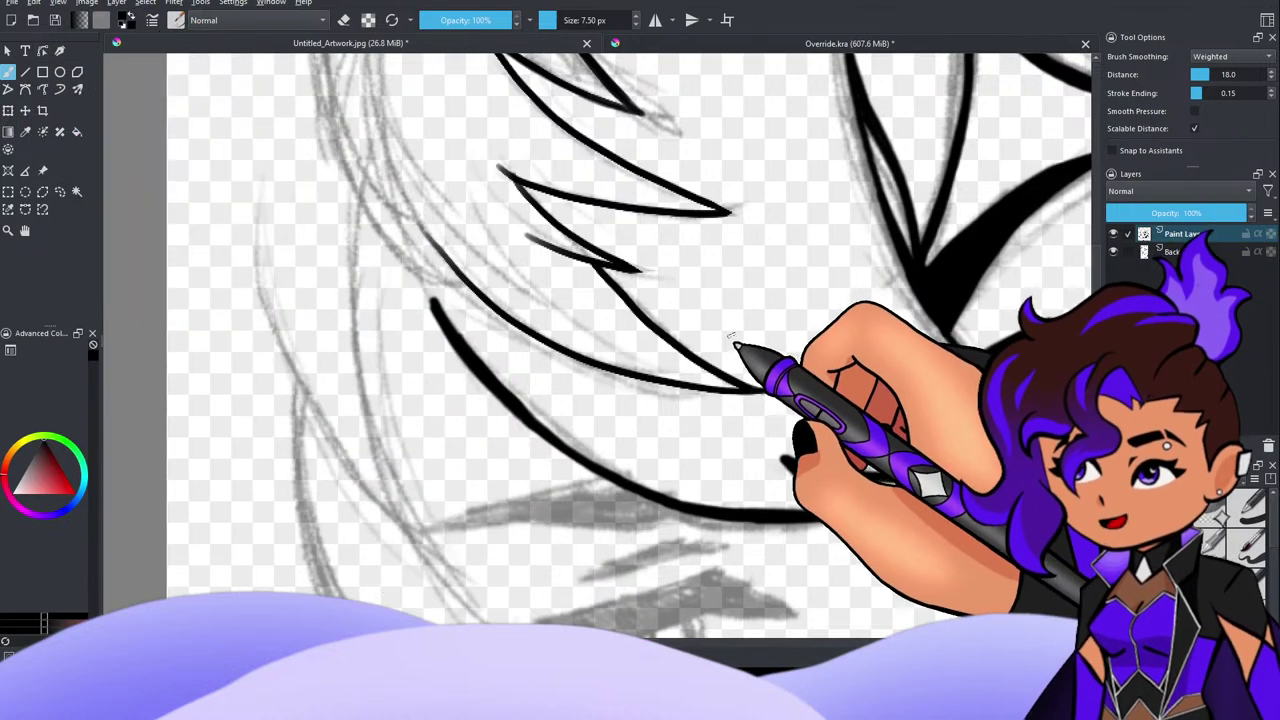
pyautogui.click(343, 20)
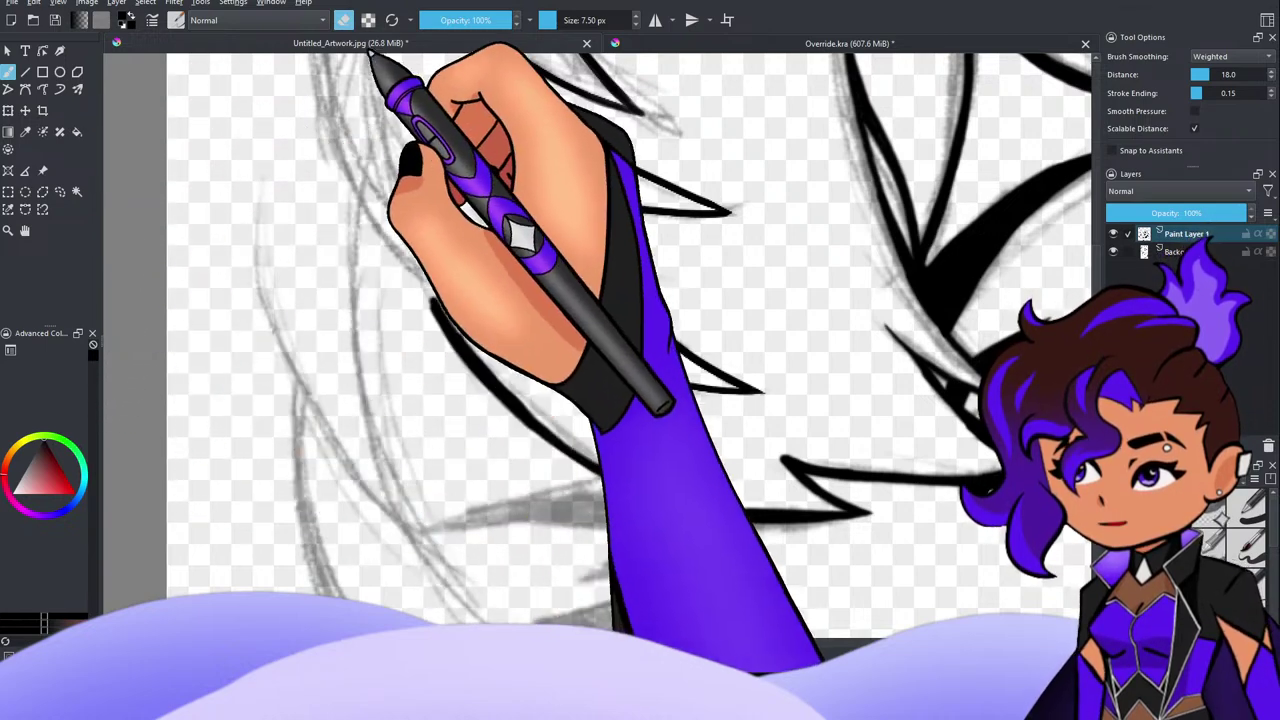
pyautogui.click(343, 20)
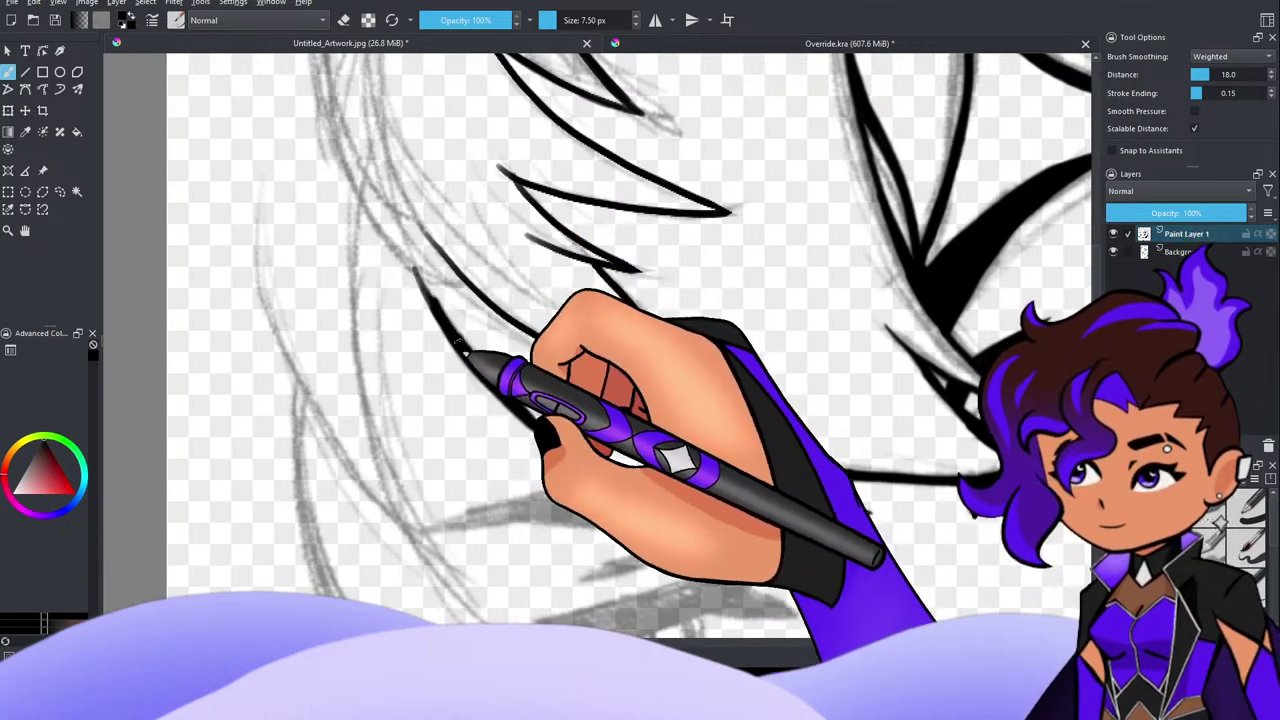
# Step: Extend the upper end of the thick lowest fringe line to a tapered point and smooth the join
pyautogui.moveTo(418, 268)
pyautogui.mouseDown()
pyautogui.moveTo(474, 369)
pyautogui.moveTo(438, 314)
pyautogui.moveTo(557, 443)
pyautogui.mouseUp()
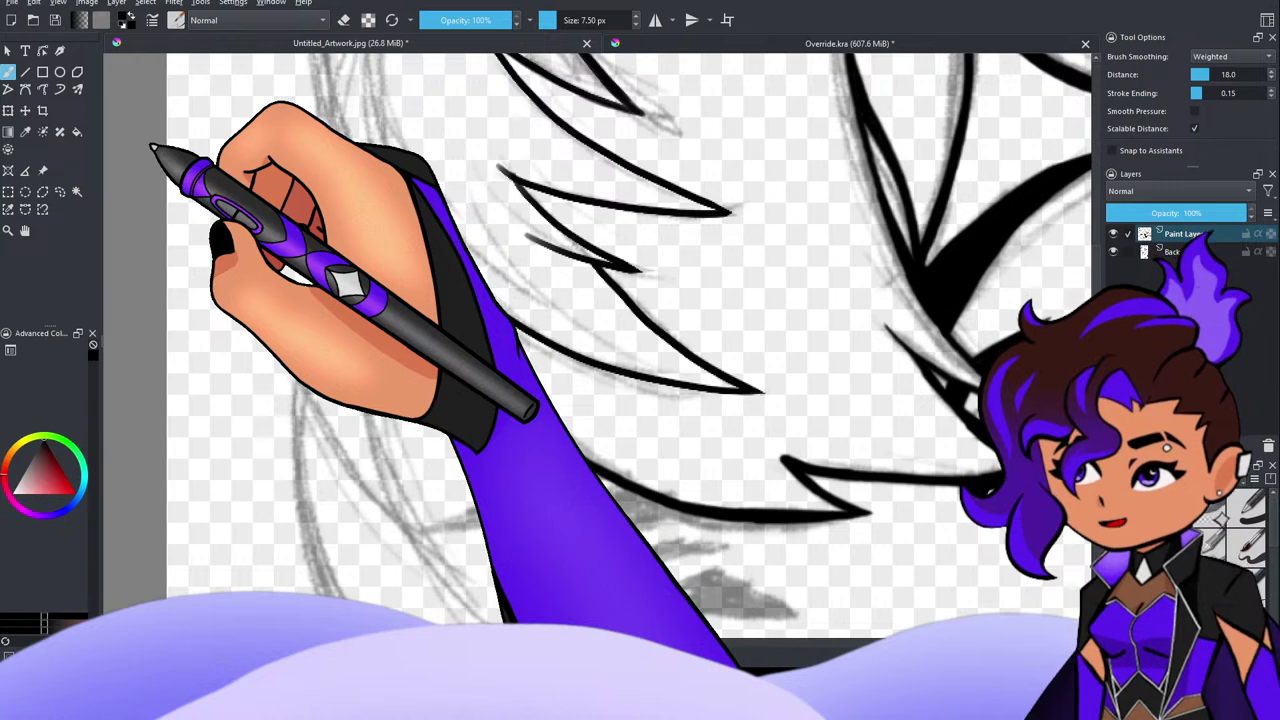
pyautogui.moveTo(413, 270); pyautogui.dragTo(443, 321)
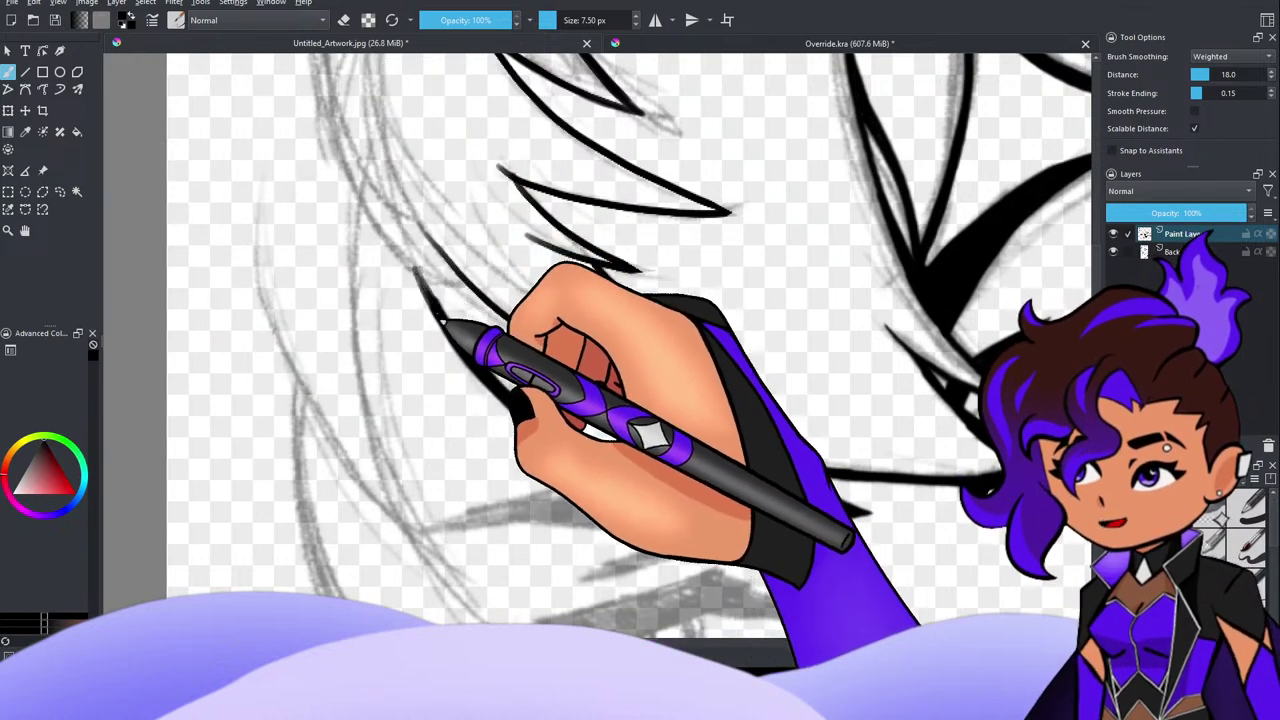
pyautogui.moveTo(417, 269); pyautogui.dragTo(455, 337)
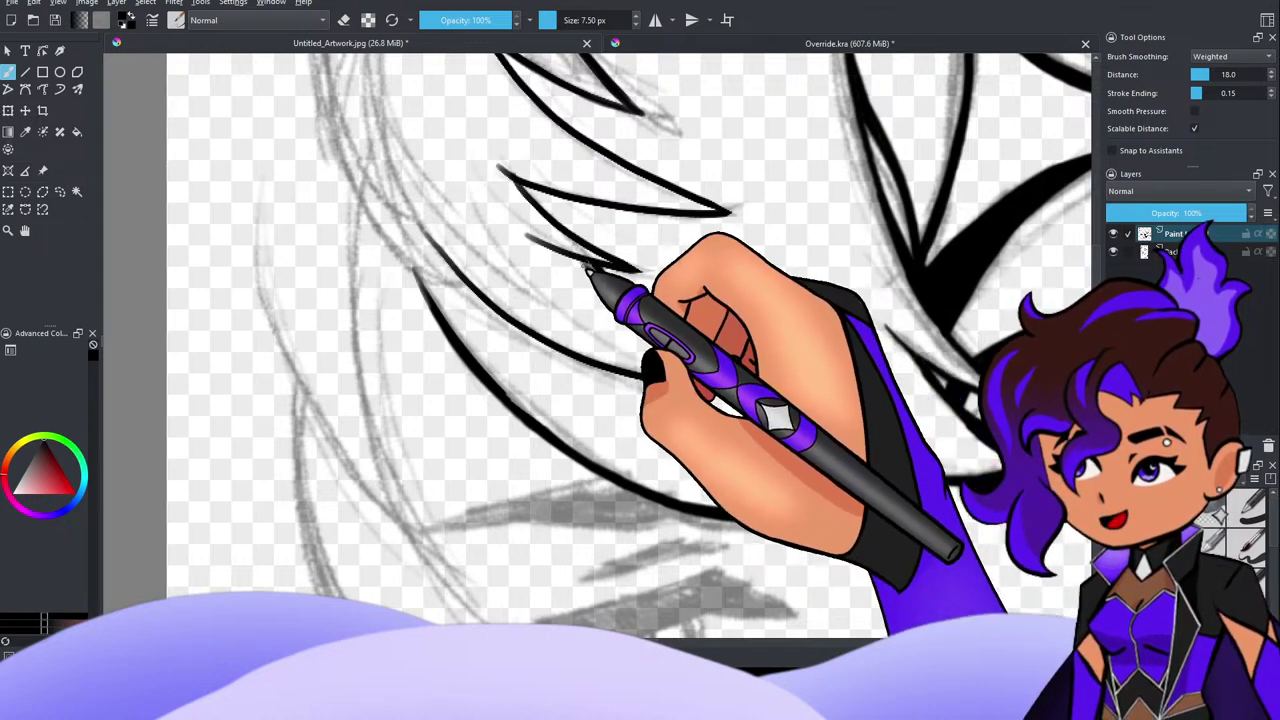
# Step: Thicken the fourth strand's upper edge toward its tip and retrace the long lowest fringe line
pyautogui.moveTo(594, 269)
pyautogui.mouseDown()
pyautogui.moveTo(696, 368)
pyautogui.moveTo(750, 397)
pyautogui.mouseUp()
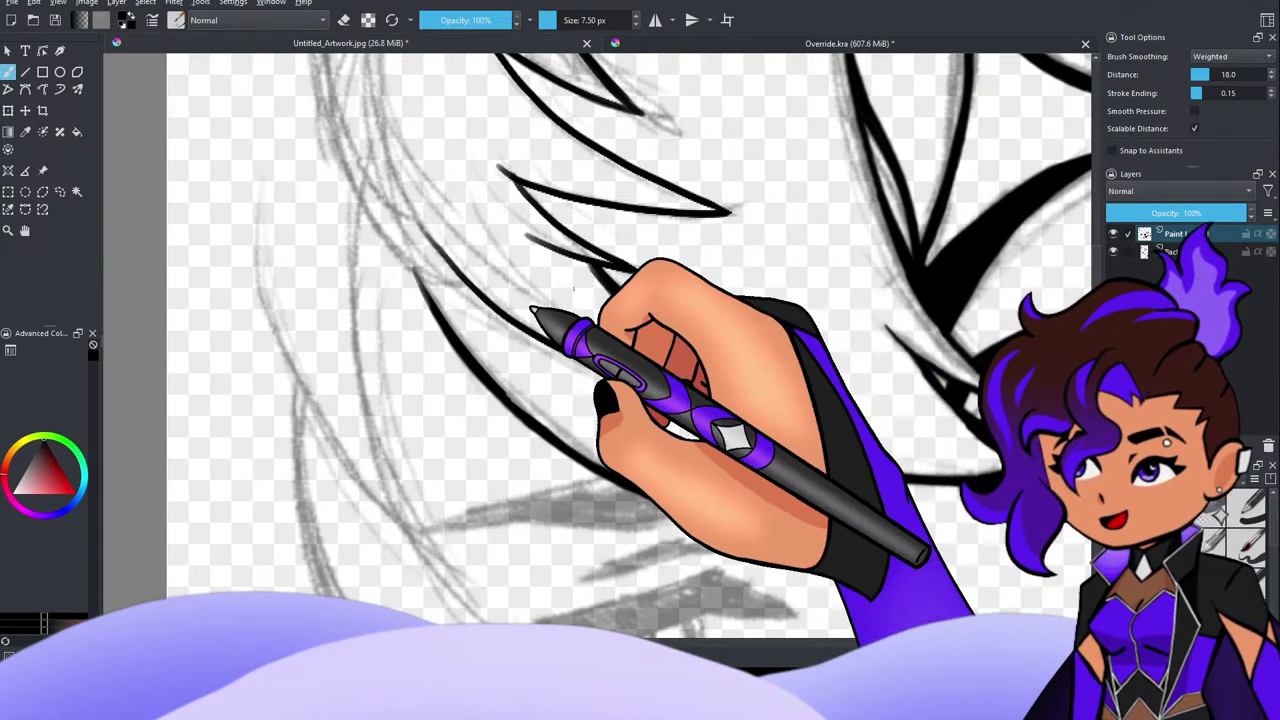
pyautogui.scroll(-5, 650, 245)
pyautogui.scroll(3, 650, 245)
pyautogui.scroll(3, 632, 242)
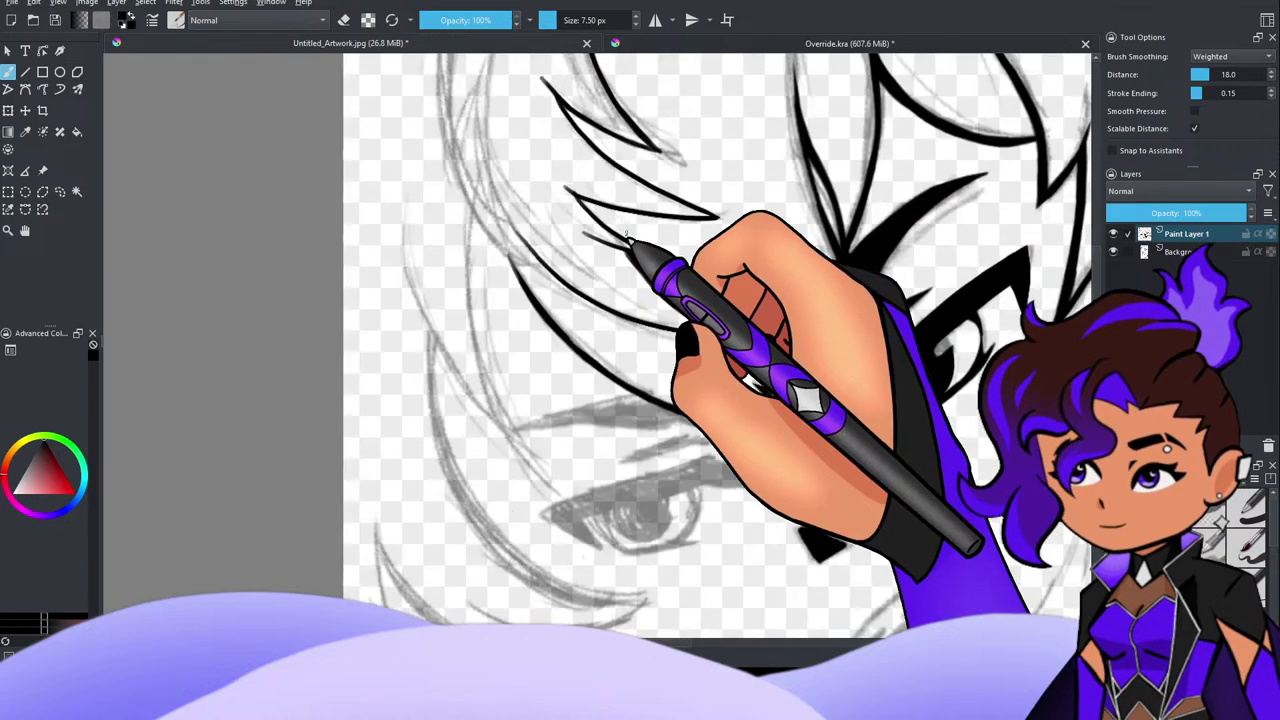
pyautogui.moveTo(620, 262); pyautogui.dragTo(860, 428)
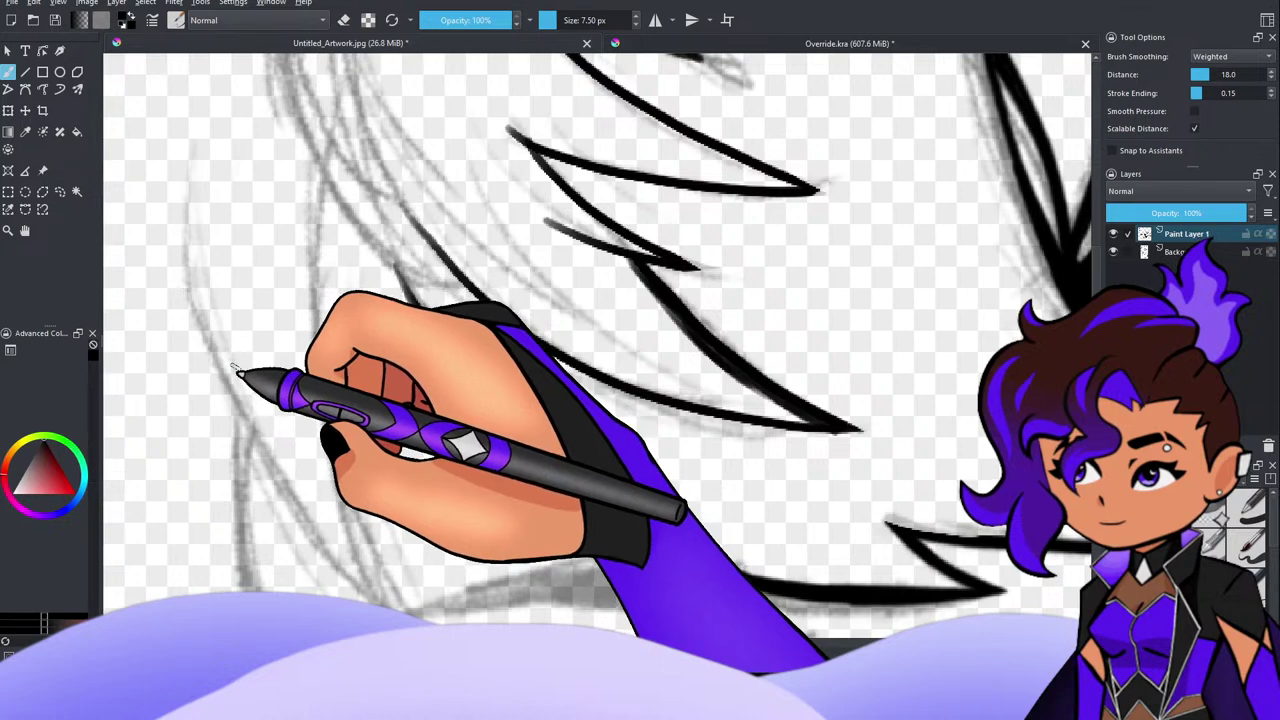
pyautogui.moveTo(395, 265); pyautogui.dragTo(960, 595)
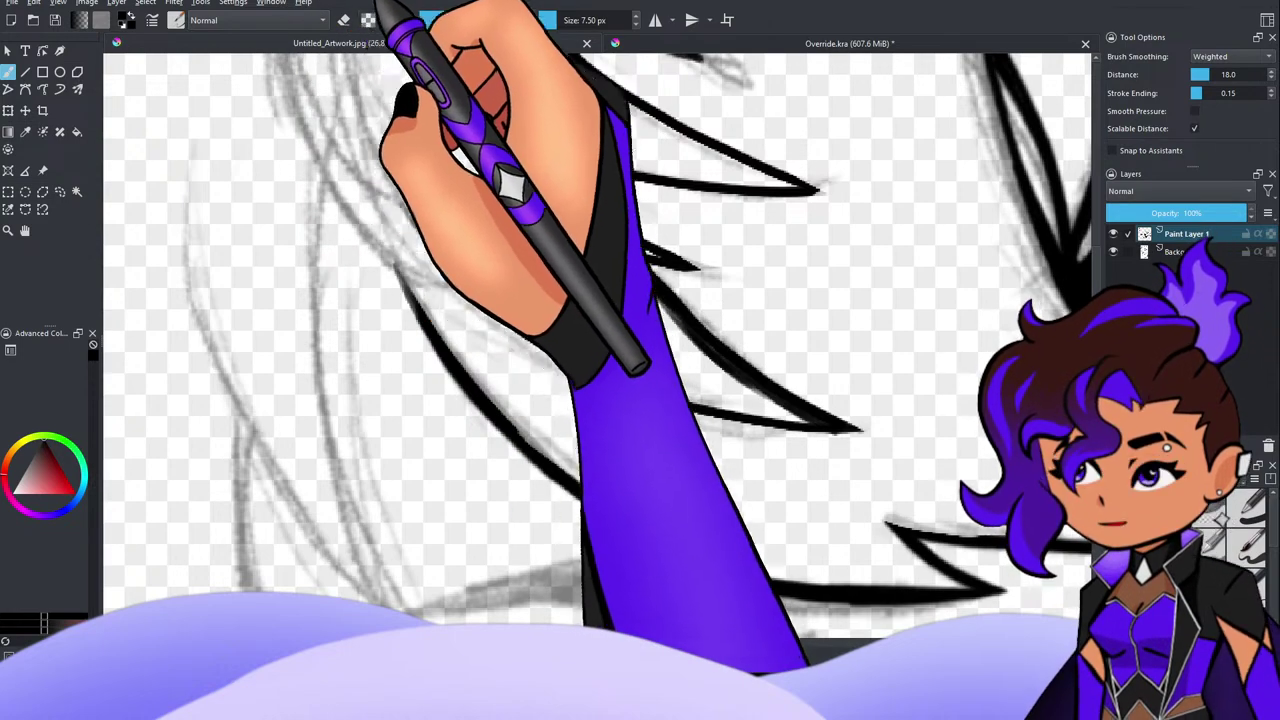
# Step: Erase excess ink from the fourth strand's thickened upper edge and from the root of the second strand's lower edge
pyautogui.click(345, 21)
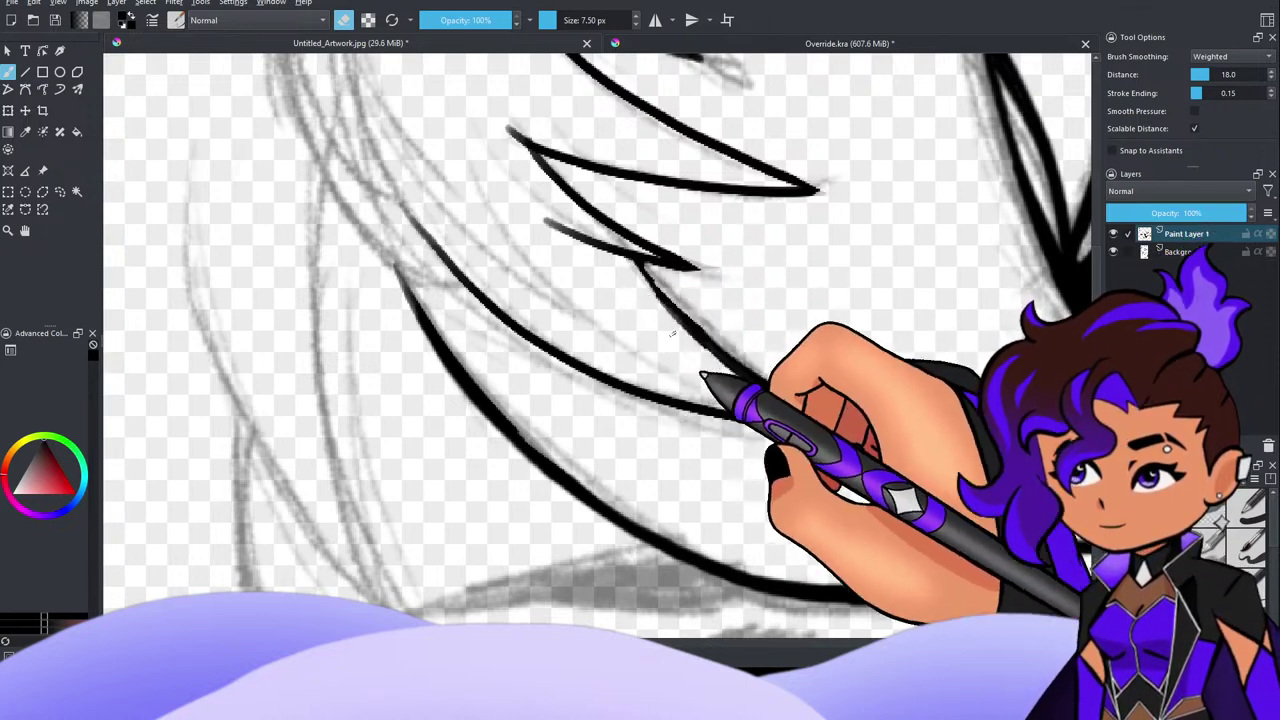
pyautogui.click(343, 20)
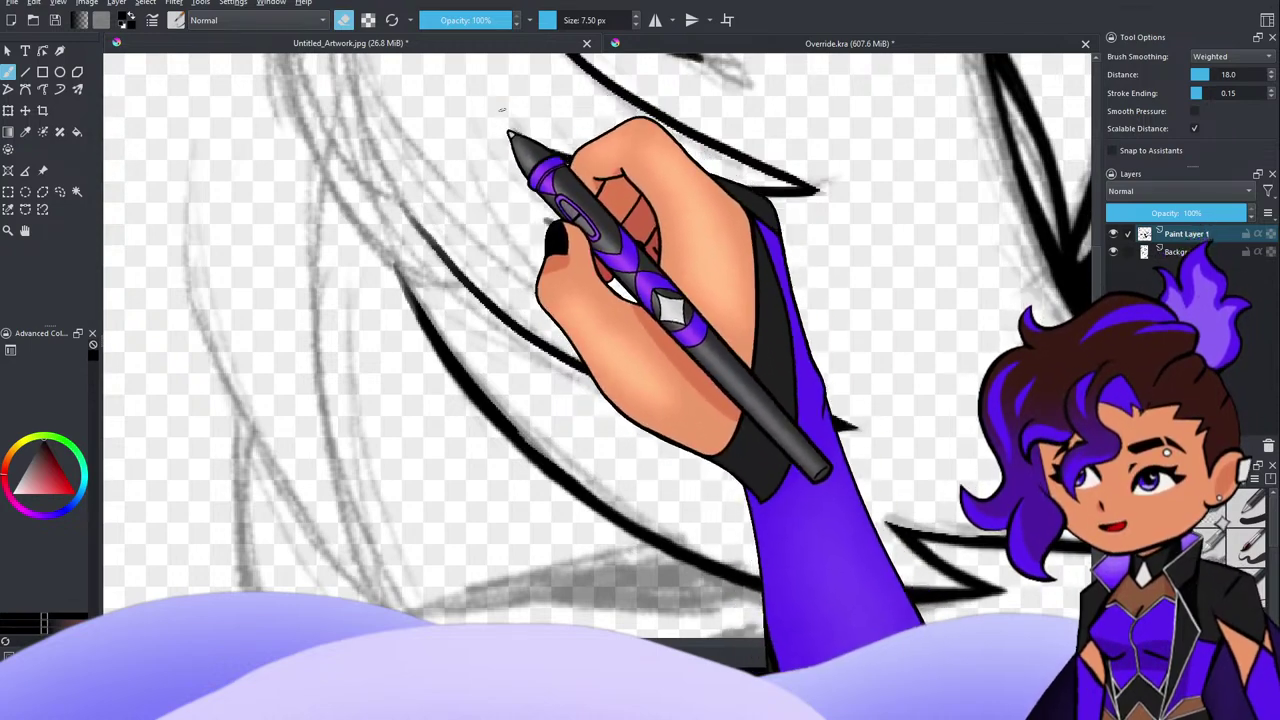
pyautogui.moveTo(504, 118); pyautogui.dragTo(532, 138)
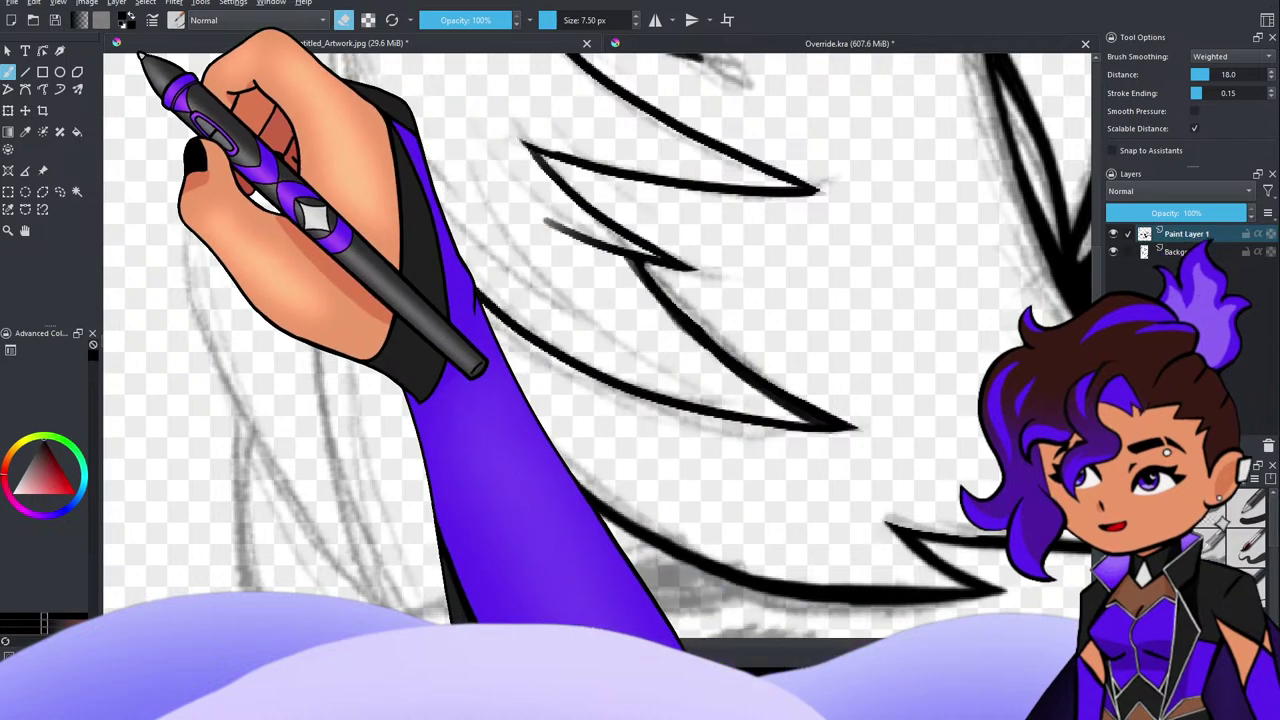
pyautogui.click(346, 22)
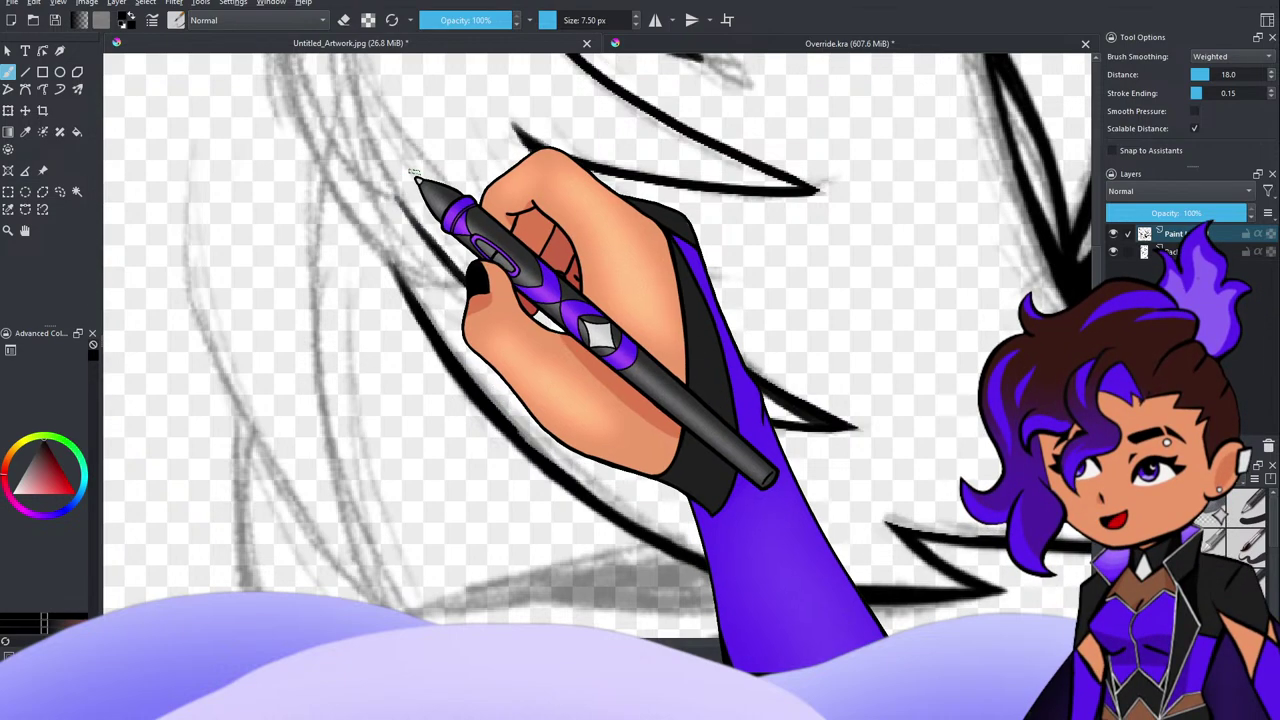
# Step: Examine the line weight of the inked fringe and crescent against the whole drawing and up close
pyautogui.scroll(-3, 418, 179)
pyautogui.scroll(-4, 620, 282)
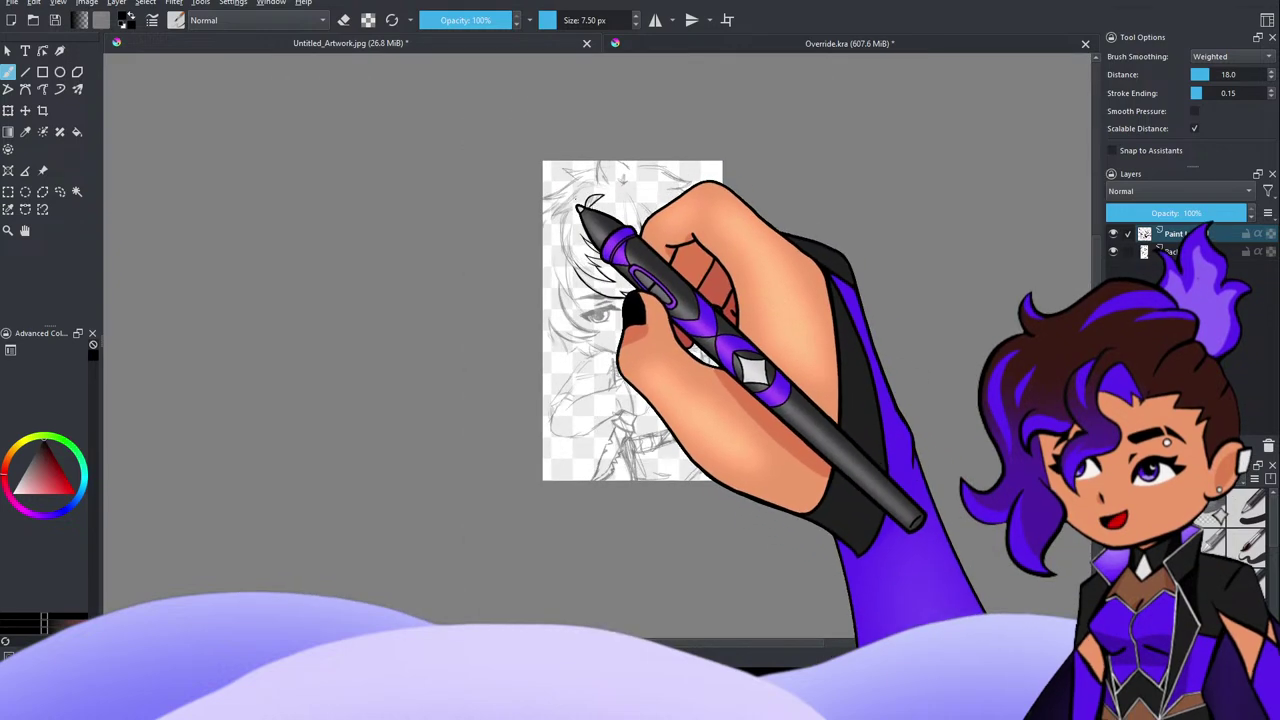
pyautogui.scroll(5, 622, 387)
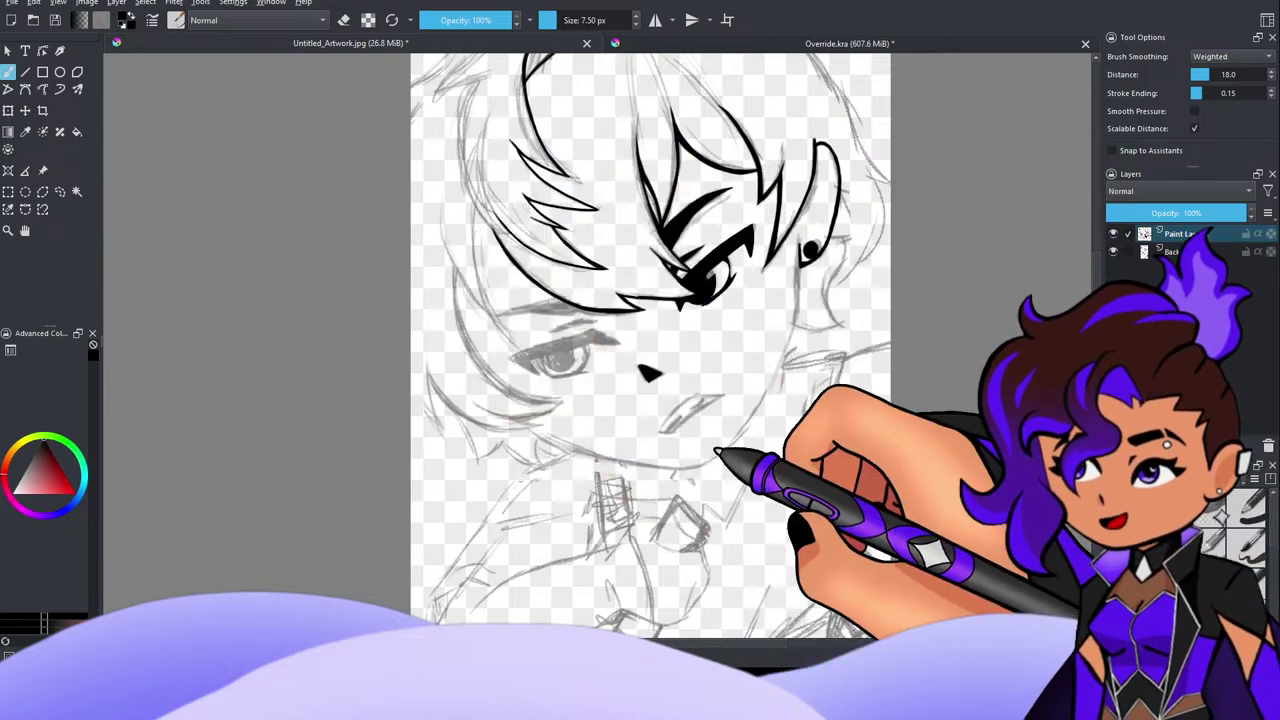
pyautogui.scroll(-2, 672, 410)
pyautogui.scroll(-3, 672, 410)
pyautogui.scroll(8, 612, 322)
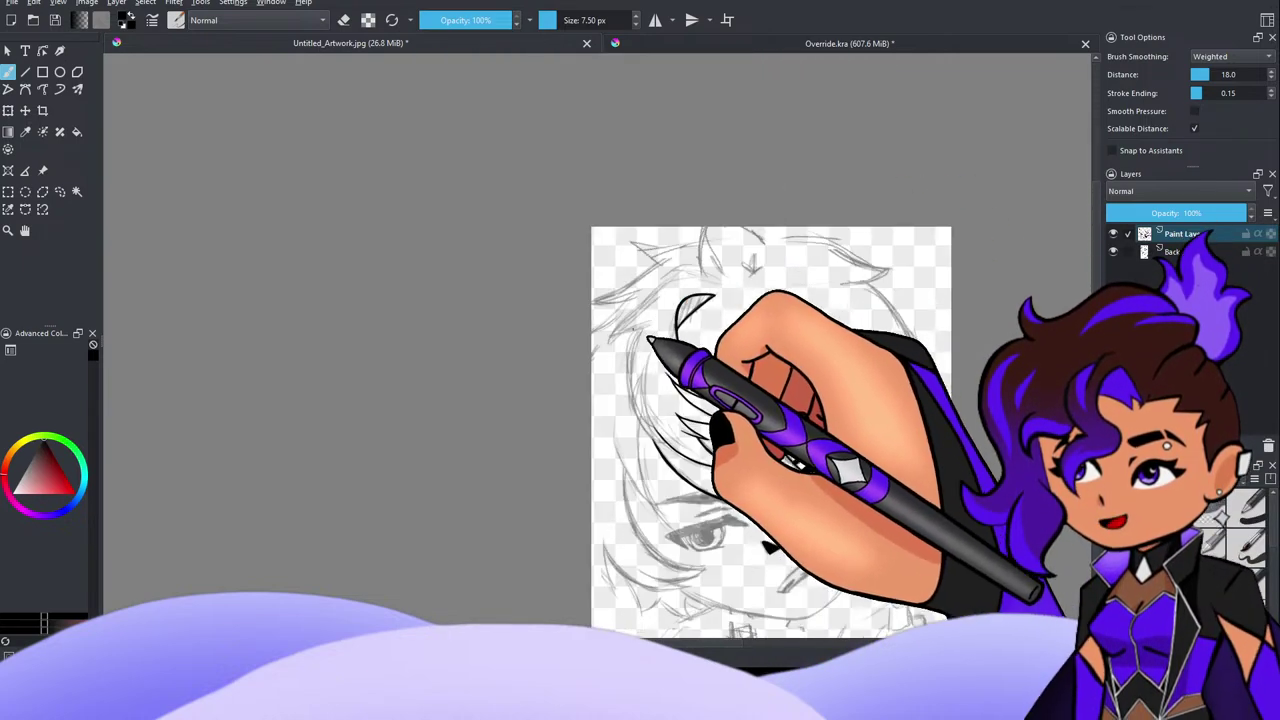
pyautogui.scroll(-3, 640, 452)
pyautogui.scroll(2, 640, 445)
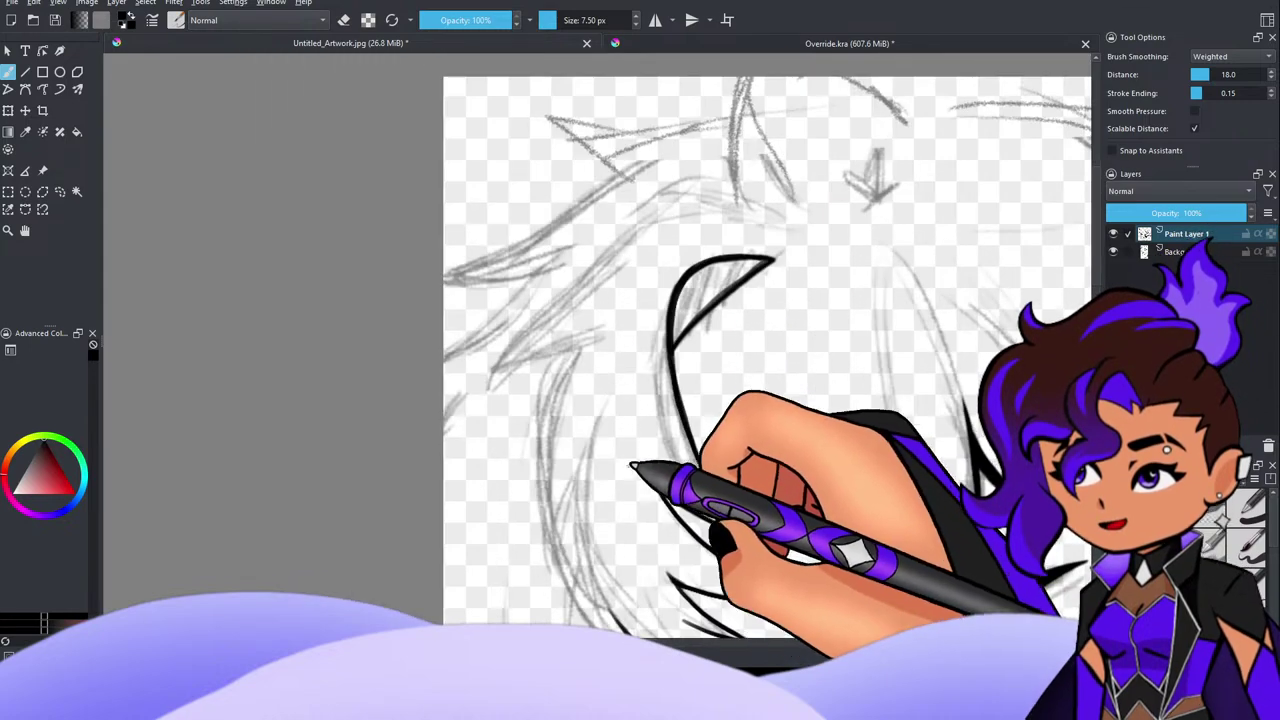
pyautogui.scroll(-5, 640, 445)
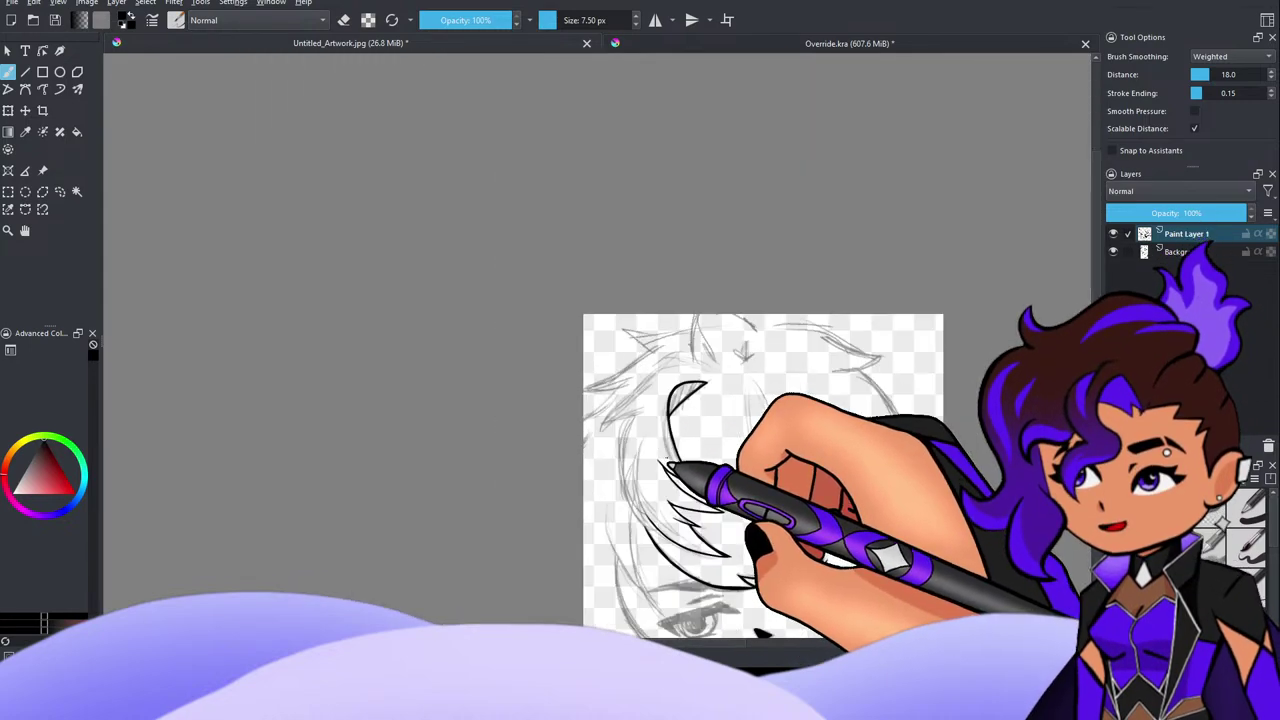
# Step: Compare the inked fringe with the finished-style line art in Override.kra, and review it against the whole drawing at several magnifications
pyautogui.scroll(4, 677, 463)
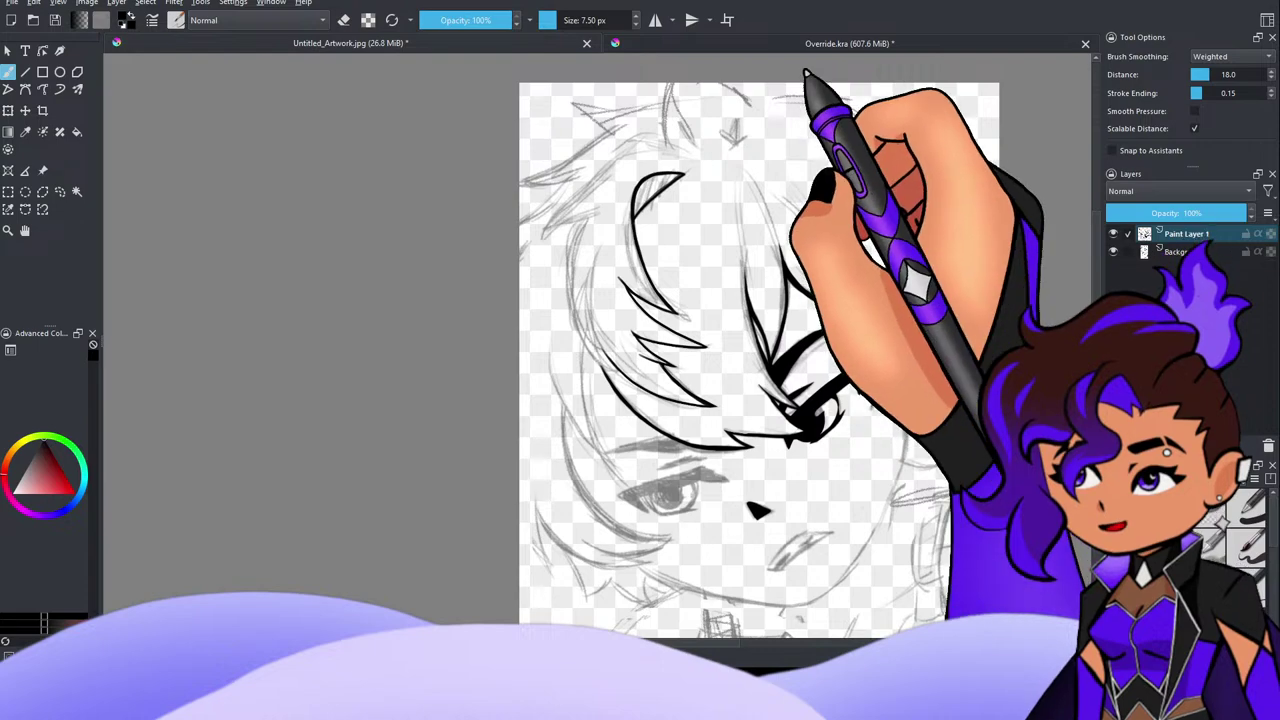
pyautogui.click(809, 47)
pyautogui.scroll(4, 514, 129)
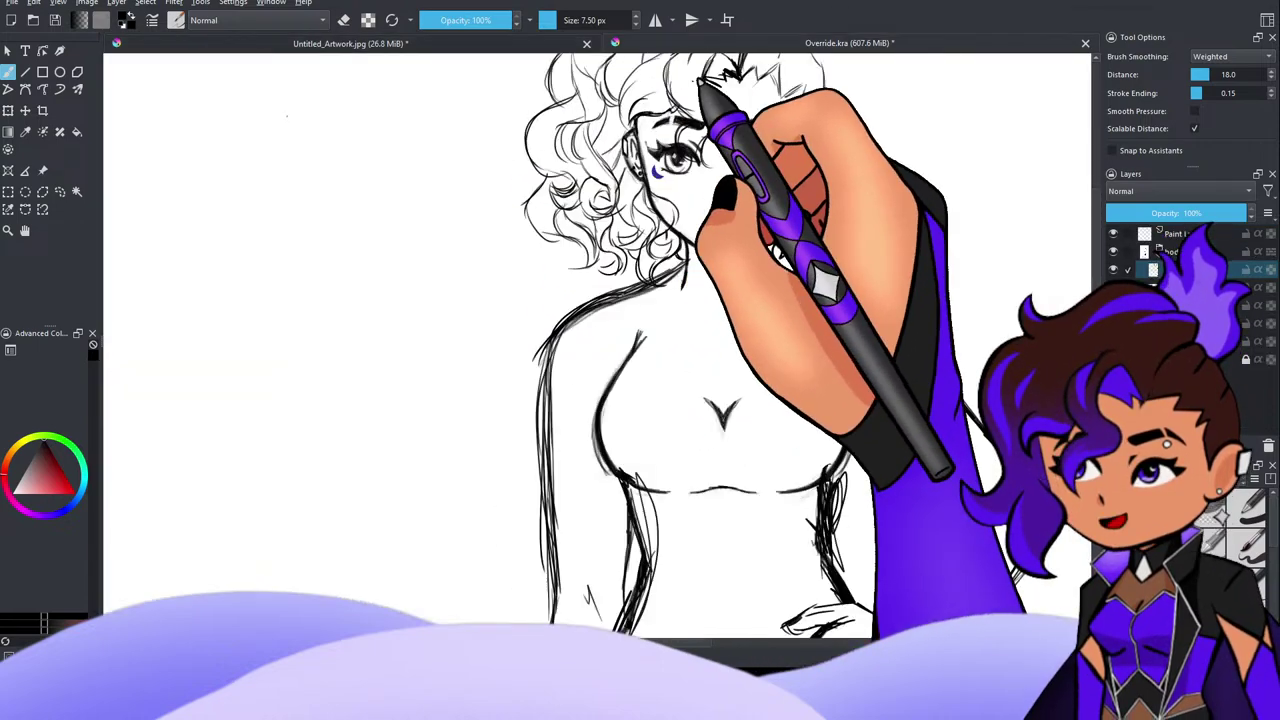
pyautogui.scroll(-4, 743, 171)
pyautogui.scroll(5, 738, 92)
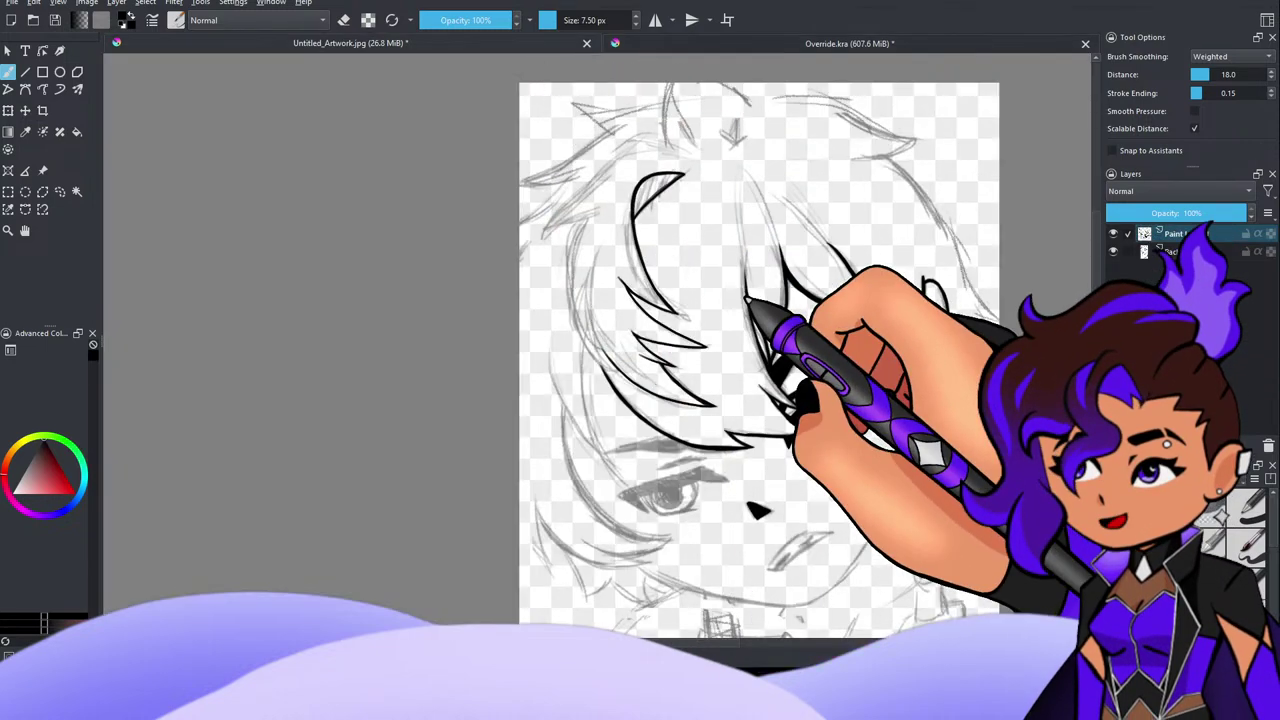
pyautogui.scroll(-4, 683, 268)
pyautogui.scroll(4, 775, 306)
pyautogui.scroll(-3, 752, 320)
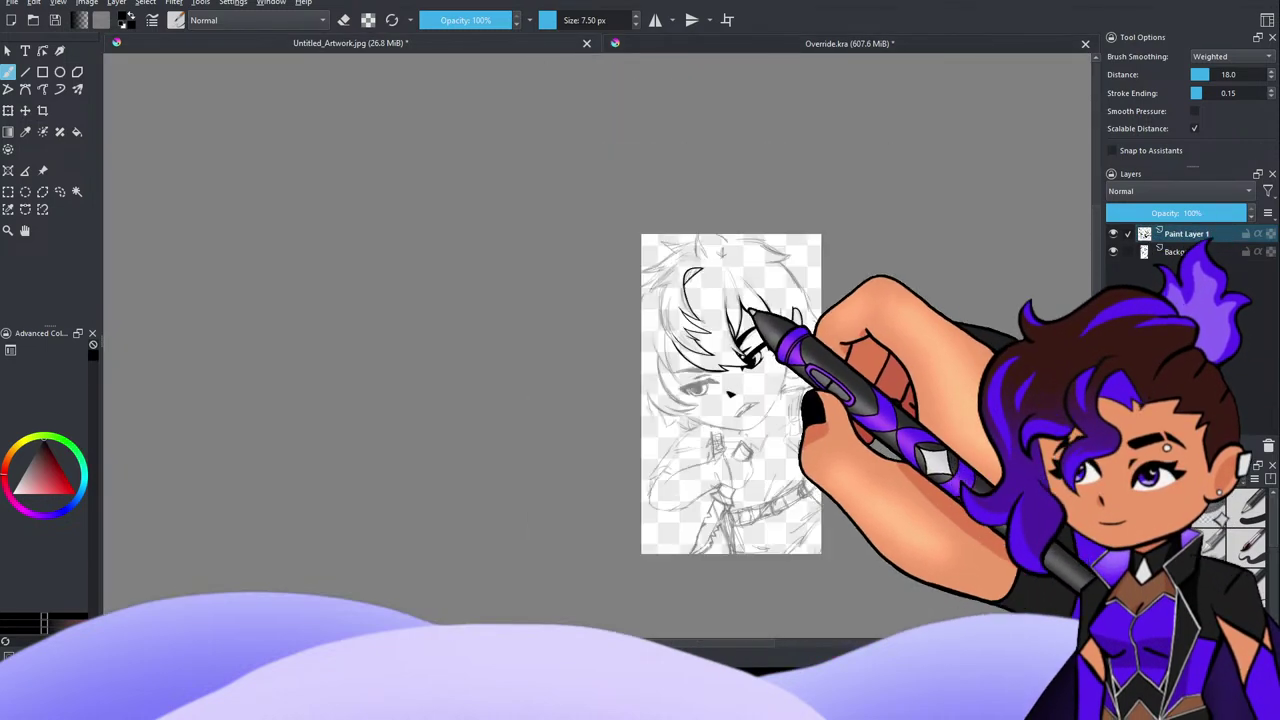
pyautogui.scroll(4, 734, 225)
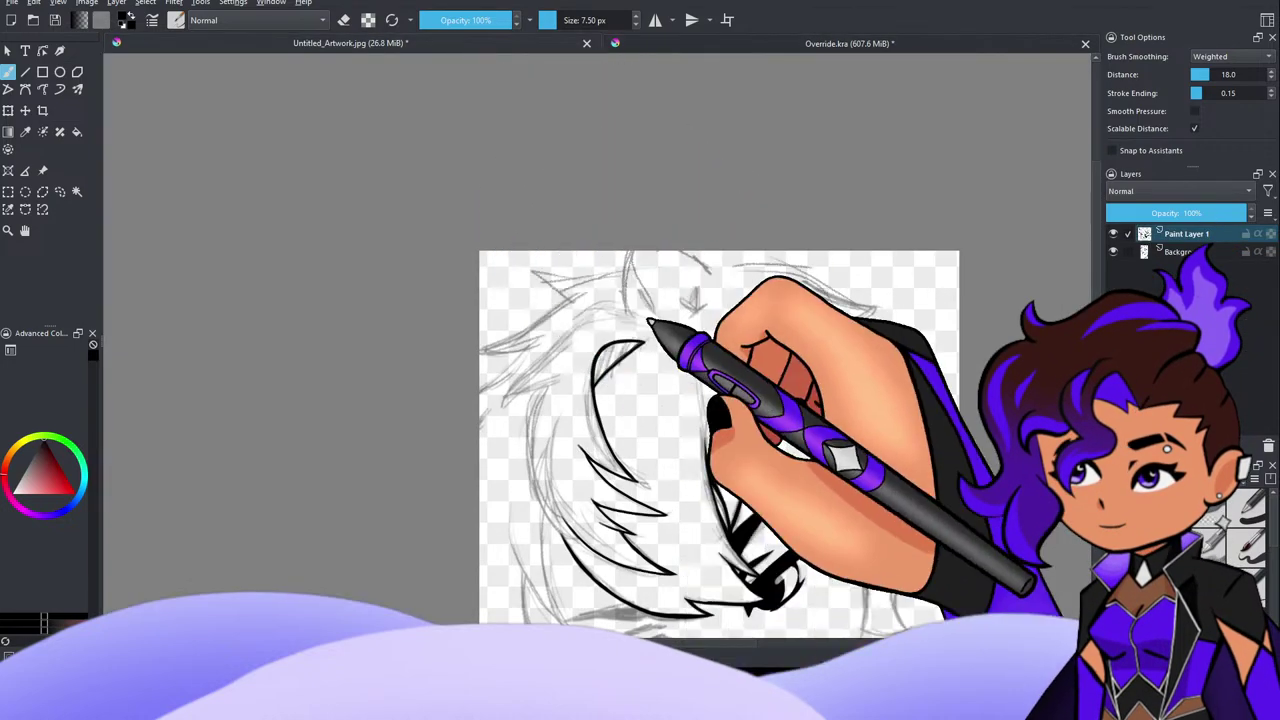
pyautogui.scroll(-3, 660, 360)
pyautogui.scroll(5, 660, 400)
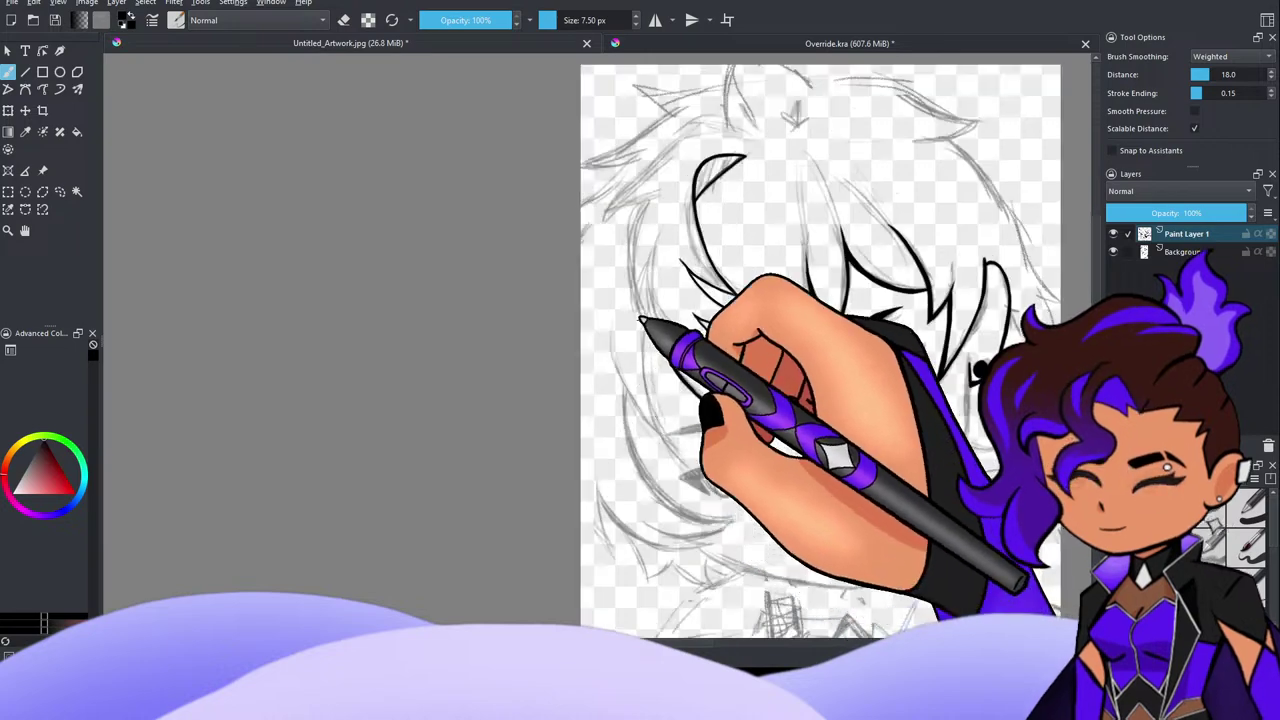
# Step: Ink the inner curve of the side hair strand from a tapered upper tip down into the fourth fringe strand's lower line
pyautogui.scroll(3, 645, 330)
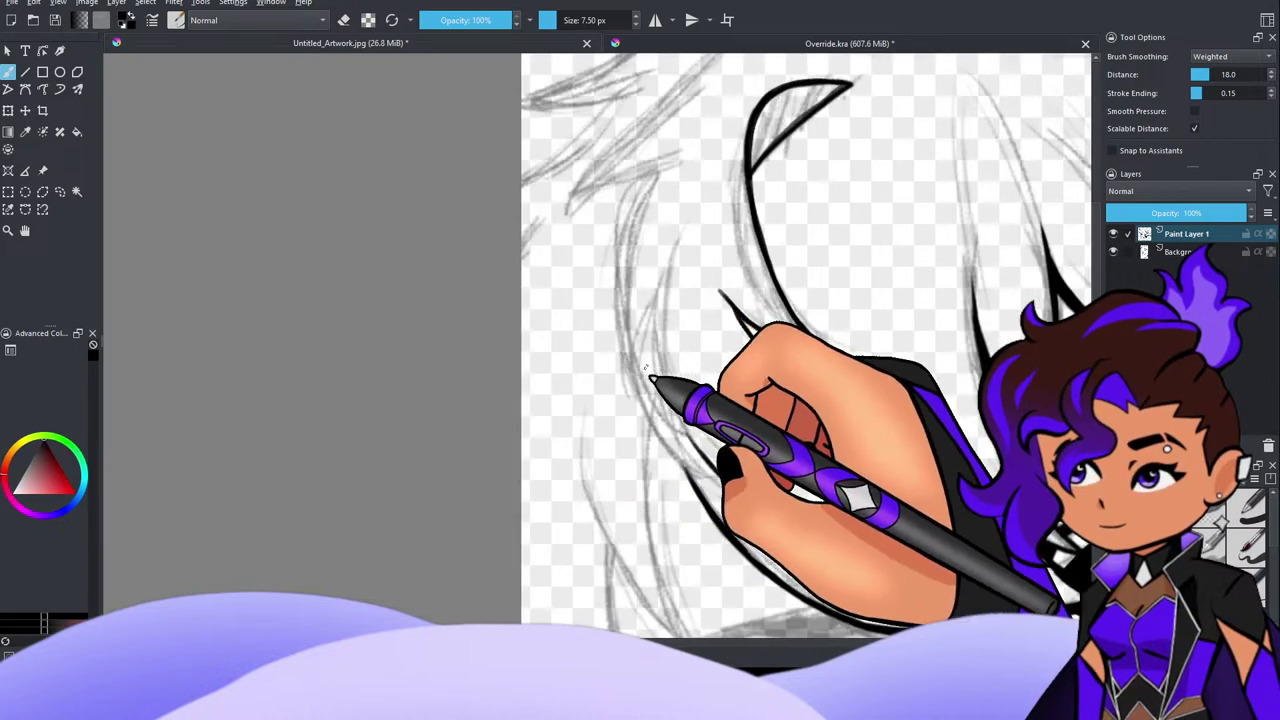
pyautogui.scroll(2, 680, 355)
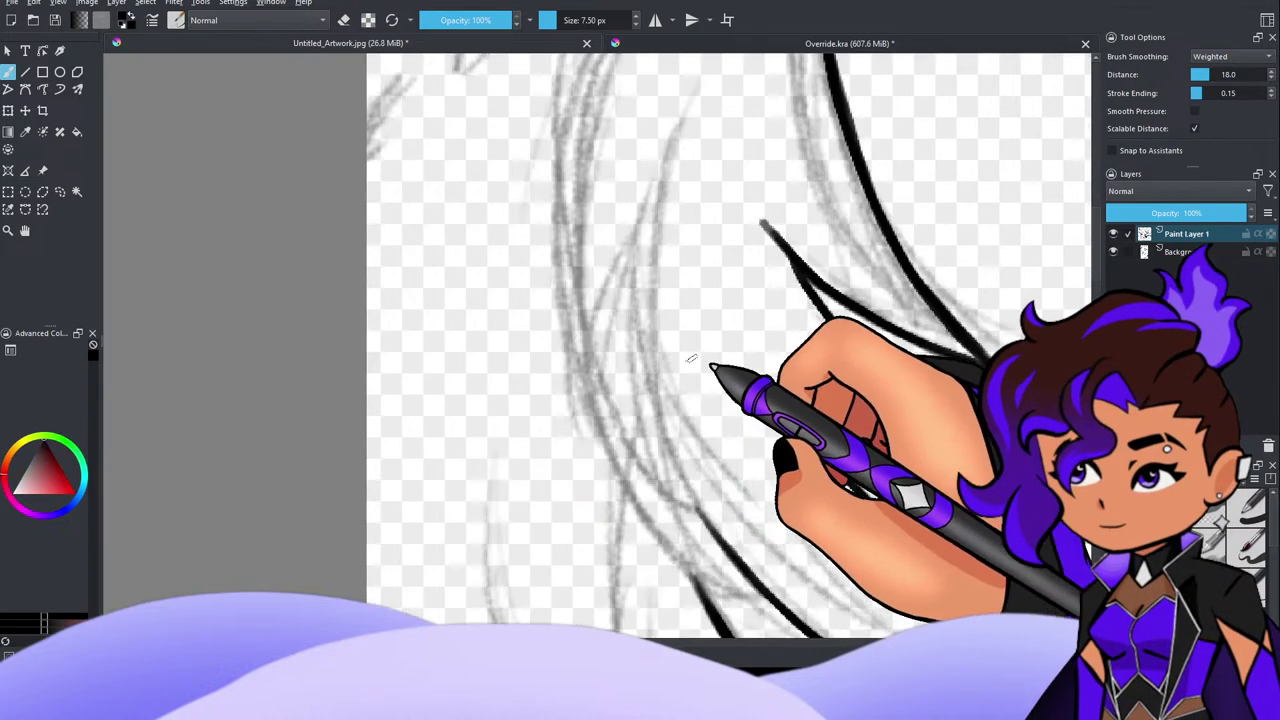
pyautogui.scroll(-2, 728, 355)
pyautogui.scroll(2, 776, 405)
pyautogui.scroll(-2, 770, 435)
pyautogui.scroll(1, 765, 430)
pyautogui.scroll(2, 752, 296)
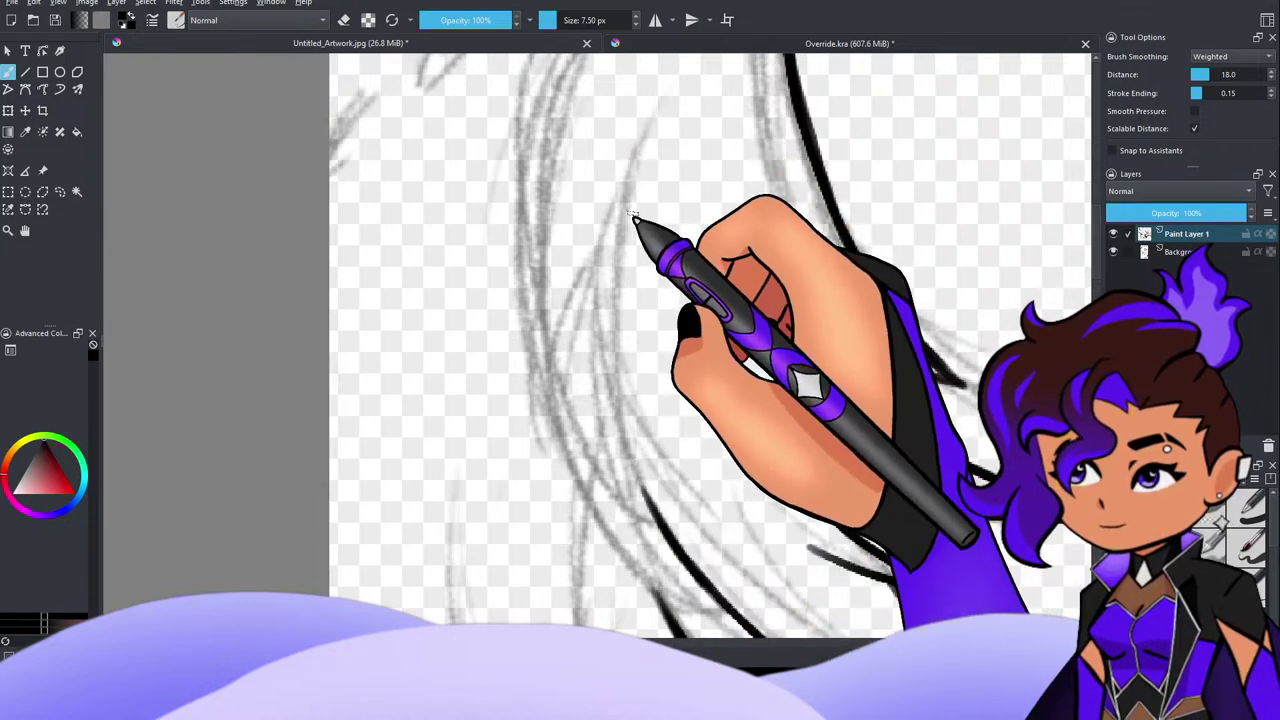
pyautogui.moveTo(643, 140)
pyautogui.mouseDown()
pyautogui.moveTo(608, 308)
pyautogui.moveTo(628, 405)
pyautogui.mouseUp()
pyautogui.hotkey('ctrl', 'z')
pyautogui.moveTo(612, 290); pyautogui.dragTo(630, 435)
pyautogui.moveTo(620, 358); pyautogui.dragTo(632, 450)
pyautogui.moveTo(617, 303); pyautogui.dragTo(631, 449)
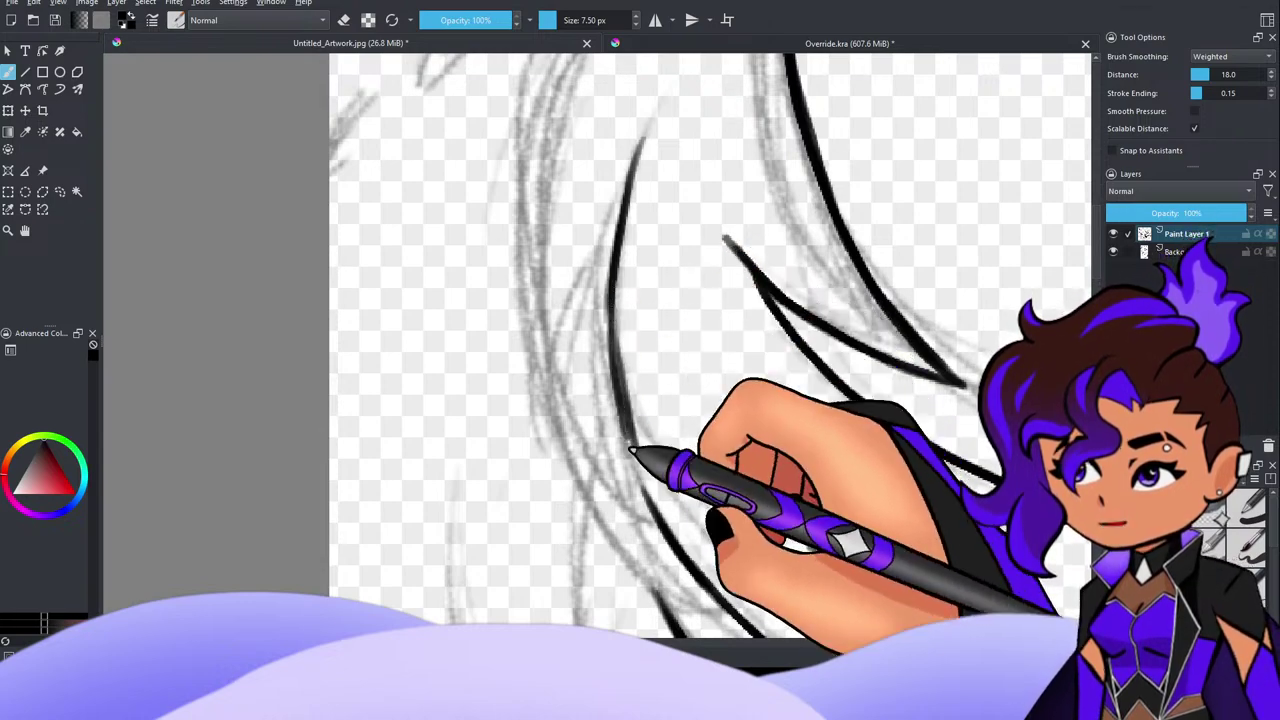
pyautogui.moveTo(620, 390); pyautogui.dragTo(651, 489)
pyautogui.moveTo(619, 397)
pyautogui.mouseDown()
pyautogui.moveTo(659, 513)
pyautogui.moveTo(617, 394)
pyautogui.moveTo(617, 432)
pyautogui.moveTo(652, 505)
pyautogui.mouseUp()
pyautogui.scroll(-3, 652, 288)
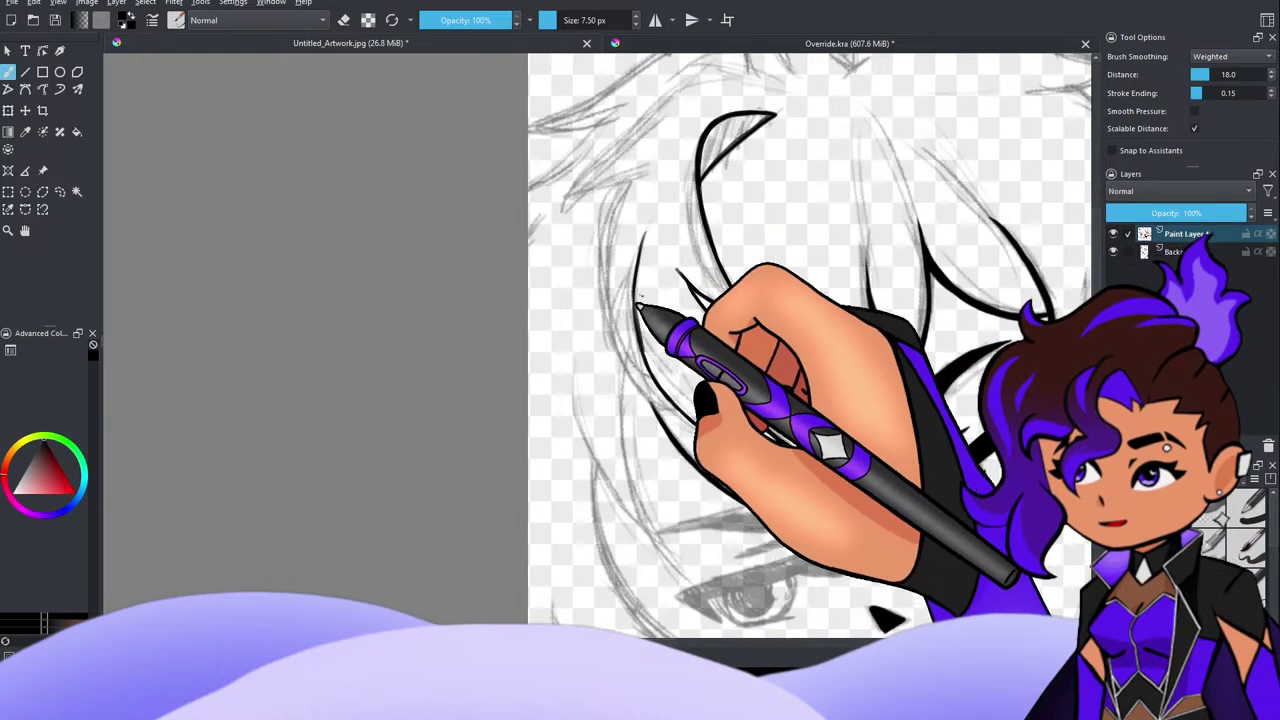
# Step: Examine the new inner strand line's edge pixels and the brush tip's outline at very high magnification
pyautogui.moveTo(766, 186)
pyautogui.mouseDown()
pyautogui.moveTo(763, 268)
pyautogui.moveTo(758, 243)
pyautogui.moveTo(785, 325)
pyautogui.mouseUp()
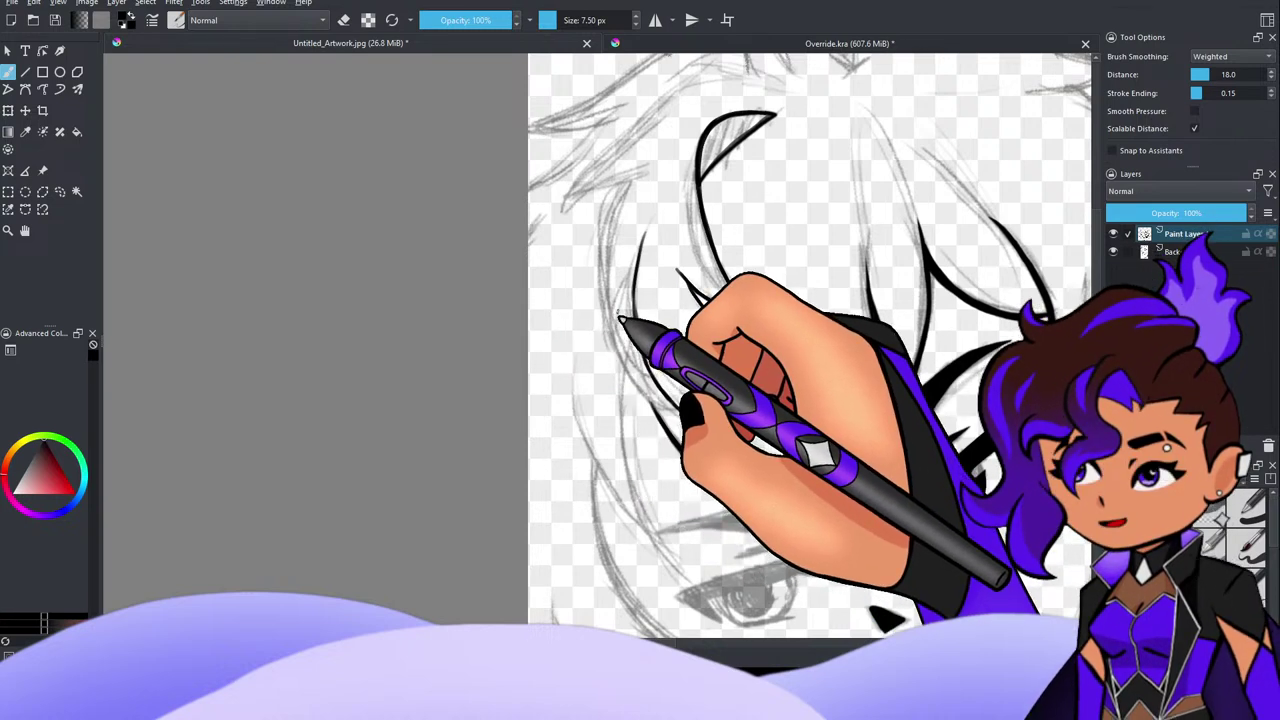
pyautogui.scroll(3, 618, 312)
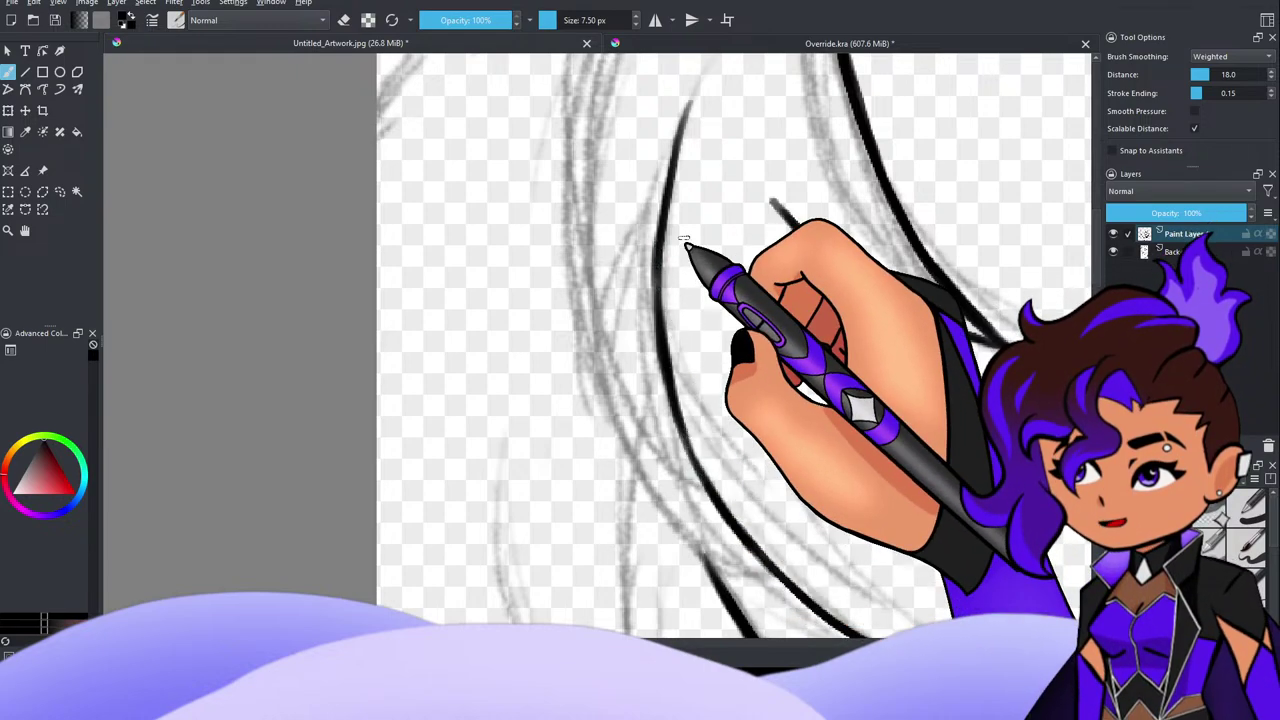
pyautogui.scroll(8, 684, 238)
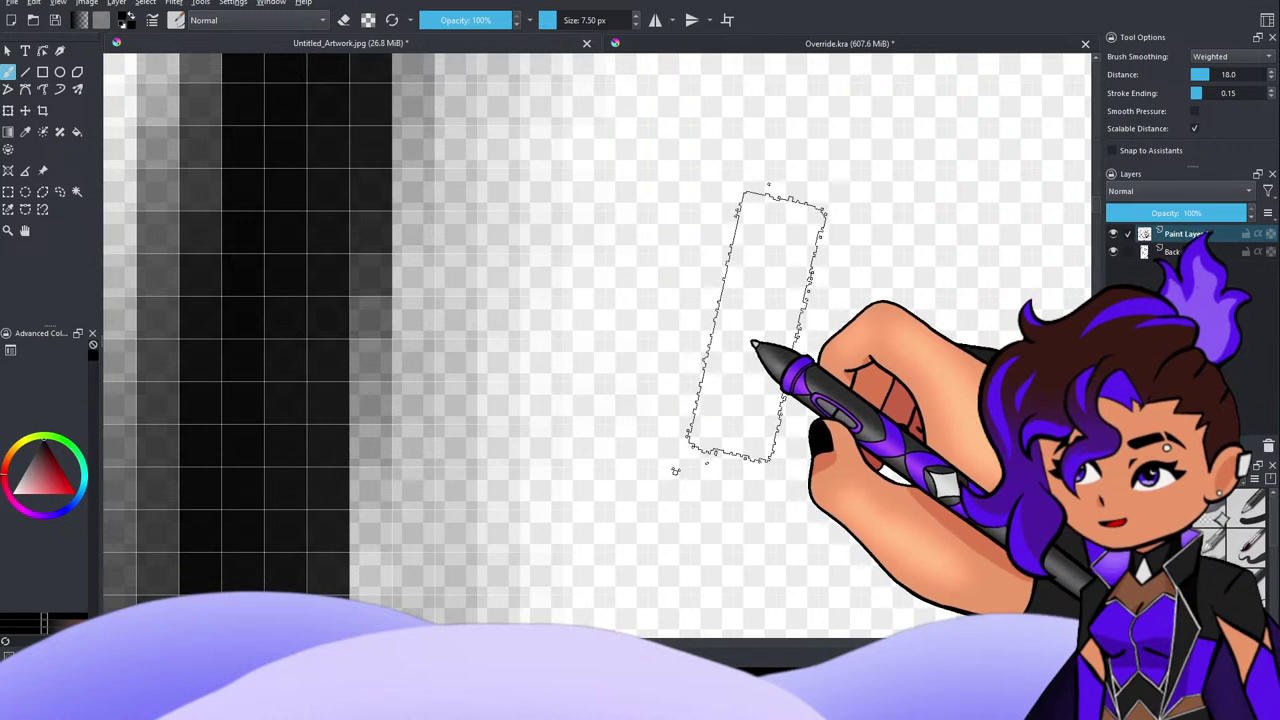
pyautogui.moveTo(770, 300); pyautogui.dragTo(850, 325)
pyautogui.moveTo(765, 320)
pyautogui.mouseDown()
pyautogui.moveTo(791, 293)
pyautogui.moveTo(738, 301)
pyautogui.moveTo(734, 340)
pyautogui.moveTo(665, 329)
pyautogui.moveTo(658, 348)
pyautogui.moveTo(619, 307)
pyautogui.moveTo(646, 381)
pyautogui.moveTo(680, 400)
pyautogui.moveTo(760, 317)
pyautogui.moveTo(666, 492)
pyautogui.moveTo(803, 352)
pyautogui.mouseUp()
pyautogui.hotkey('ctrl', 'z')
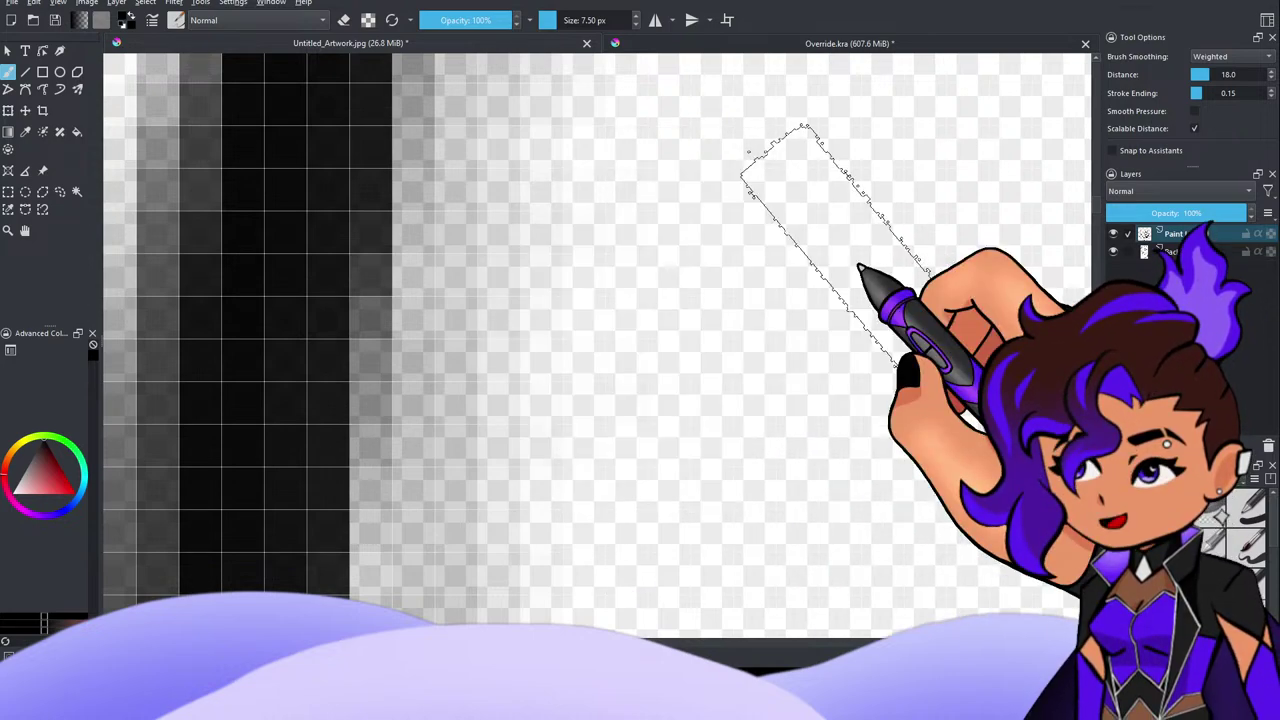
pyautogui.scroll(-10, 851, 262)
pyautogui.scroll(-6, 845, 255)
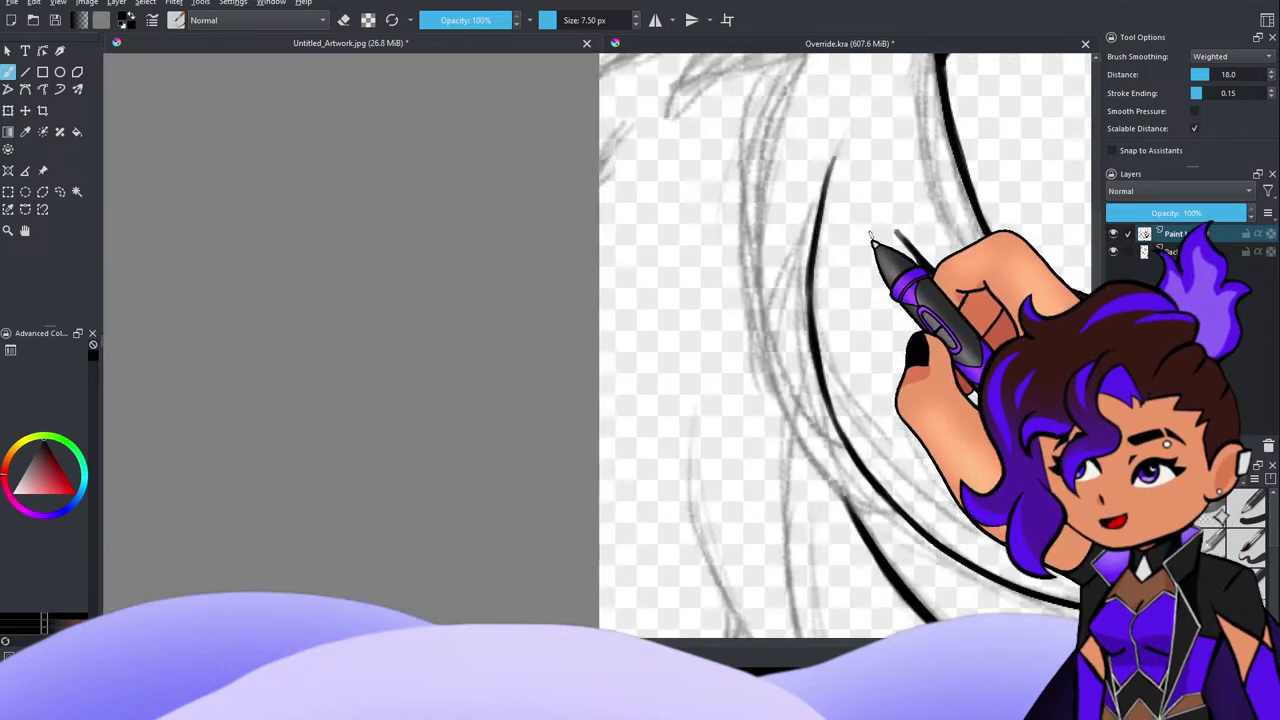
# Step: Ink the side strand's long, thick outer curve from its upper tip down to the fringe line, redoing the first short stroke
pyautogui.scroll(8, 891, 251)
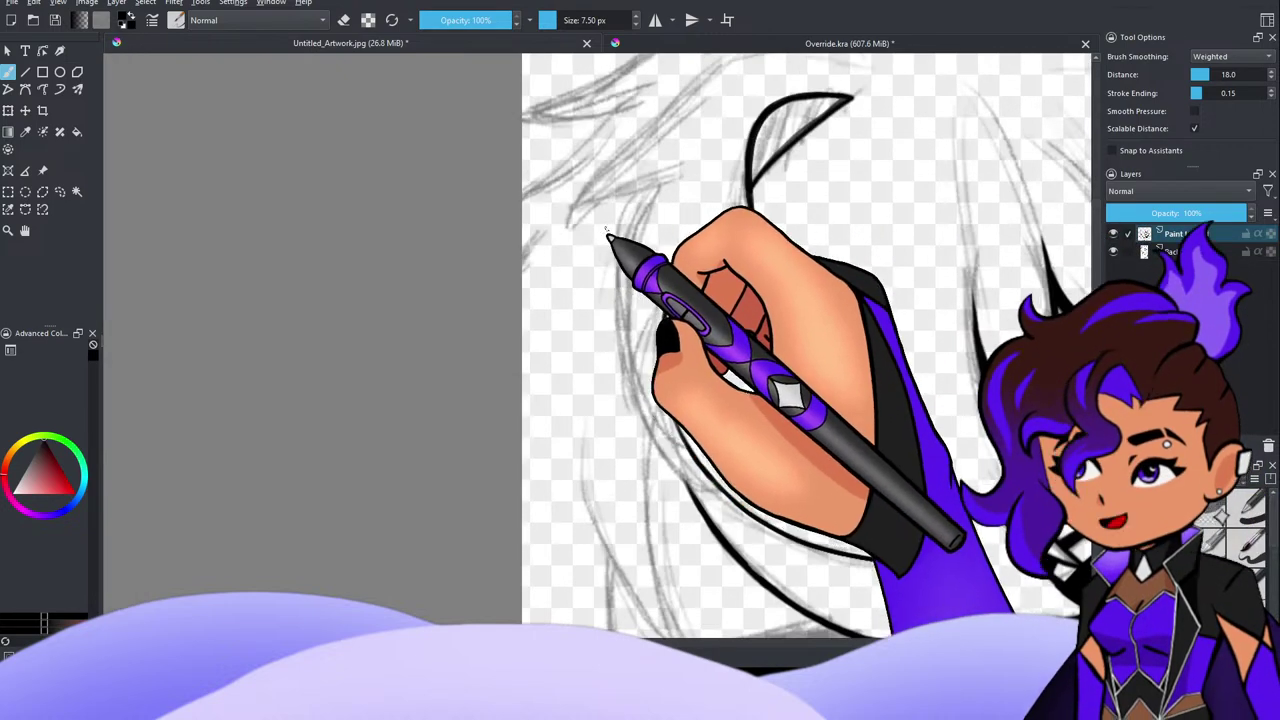
pyautogui.scroll(2, 600, 243)
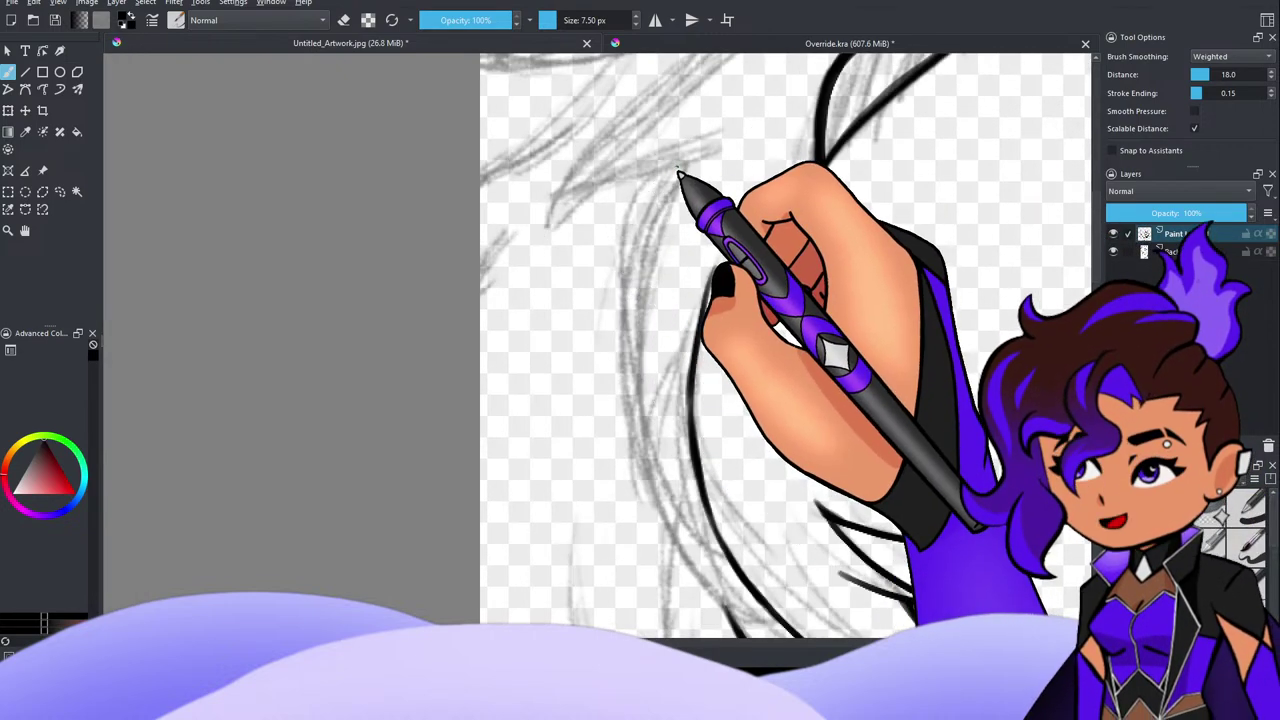
pyautogui.moveTo(682, 166); pyautogui.dragTo(626, 320)
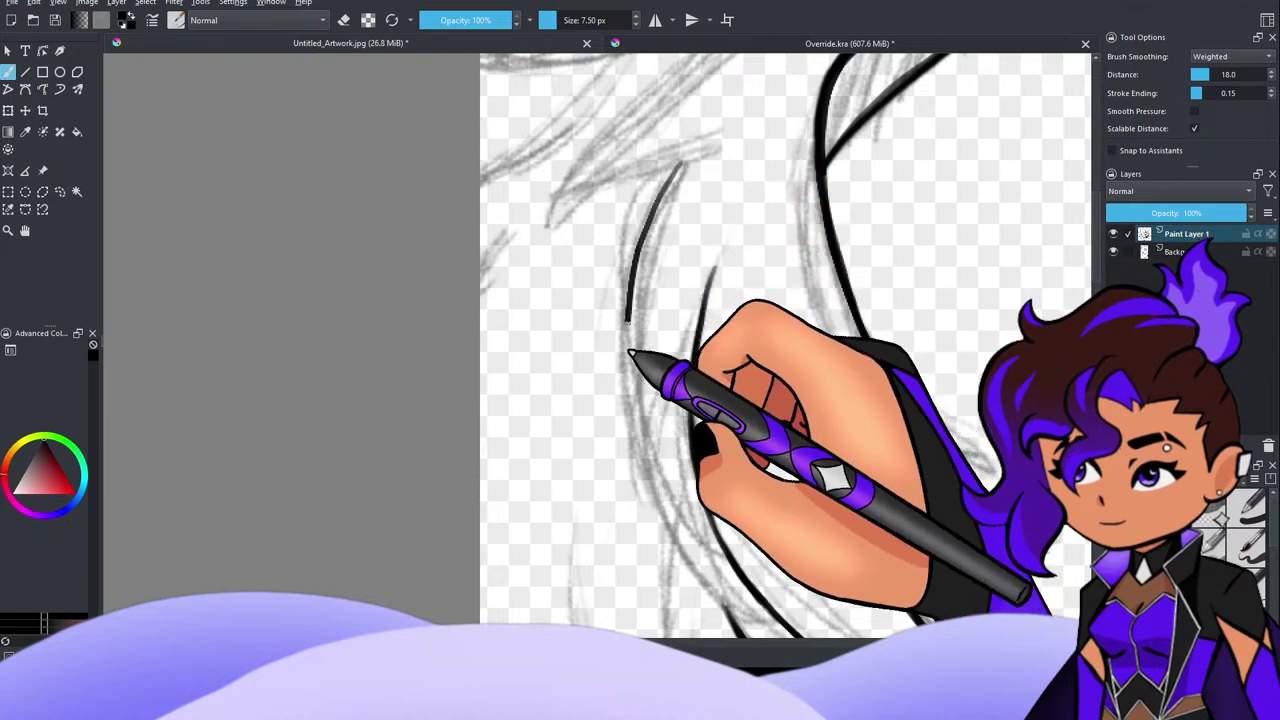
pyautogui.hotkey('ctrl', 'z')
pyautogui.moveTo(681, 168); pyautogui.dragTo(660, 476)
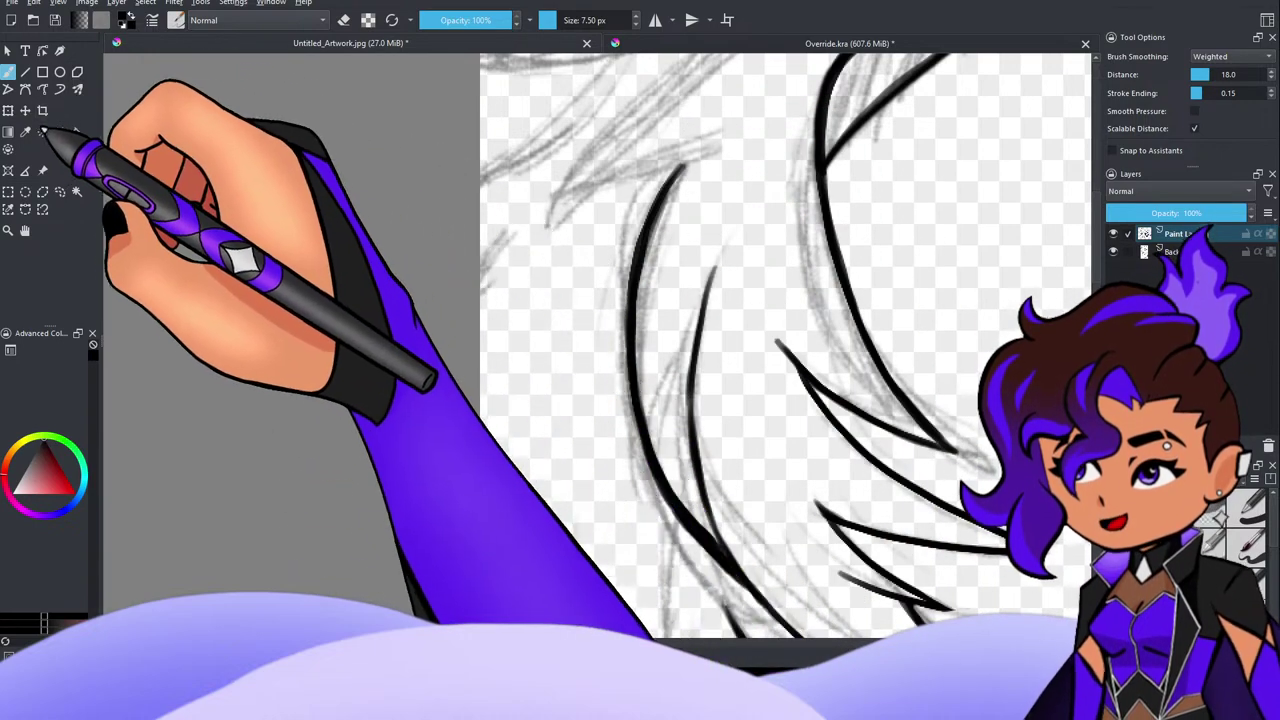
# Step: Examine the line weight and the join of the side strand's inner and outer curves at several magnifications
pyautogui.hotkey('ctrl', '-')
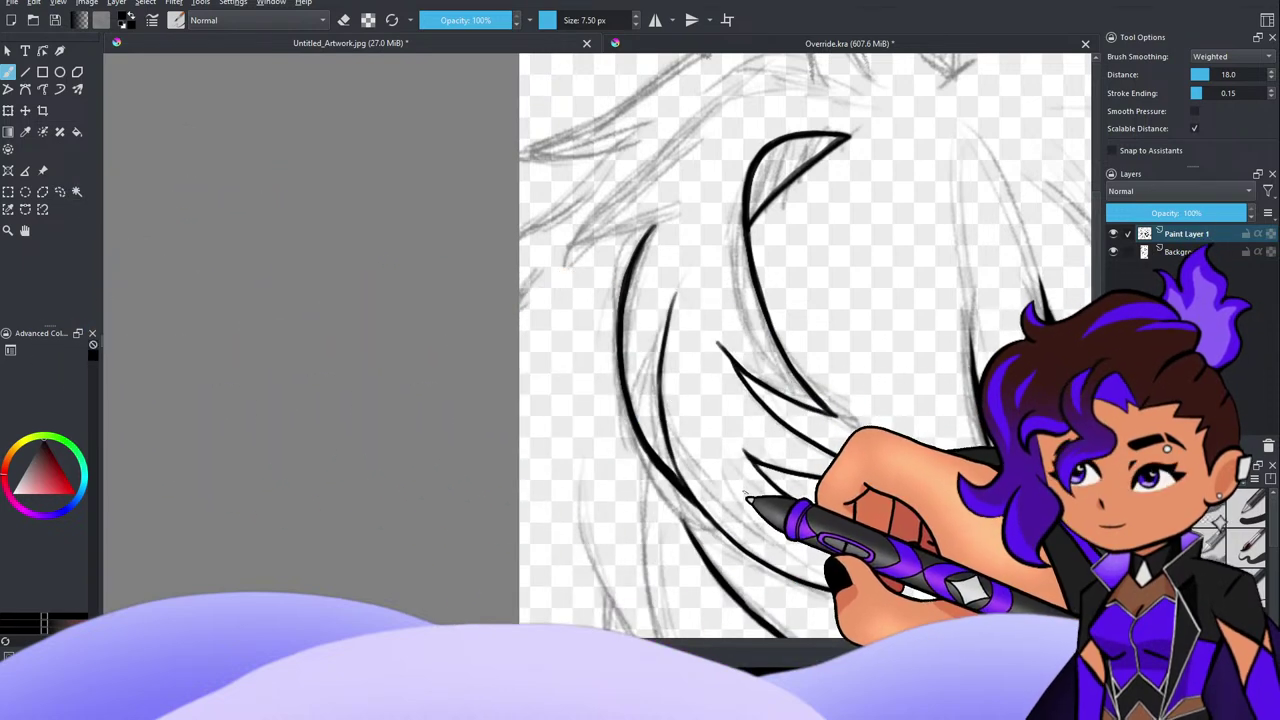
pyautogui.press('+')
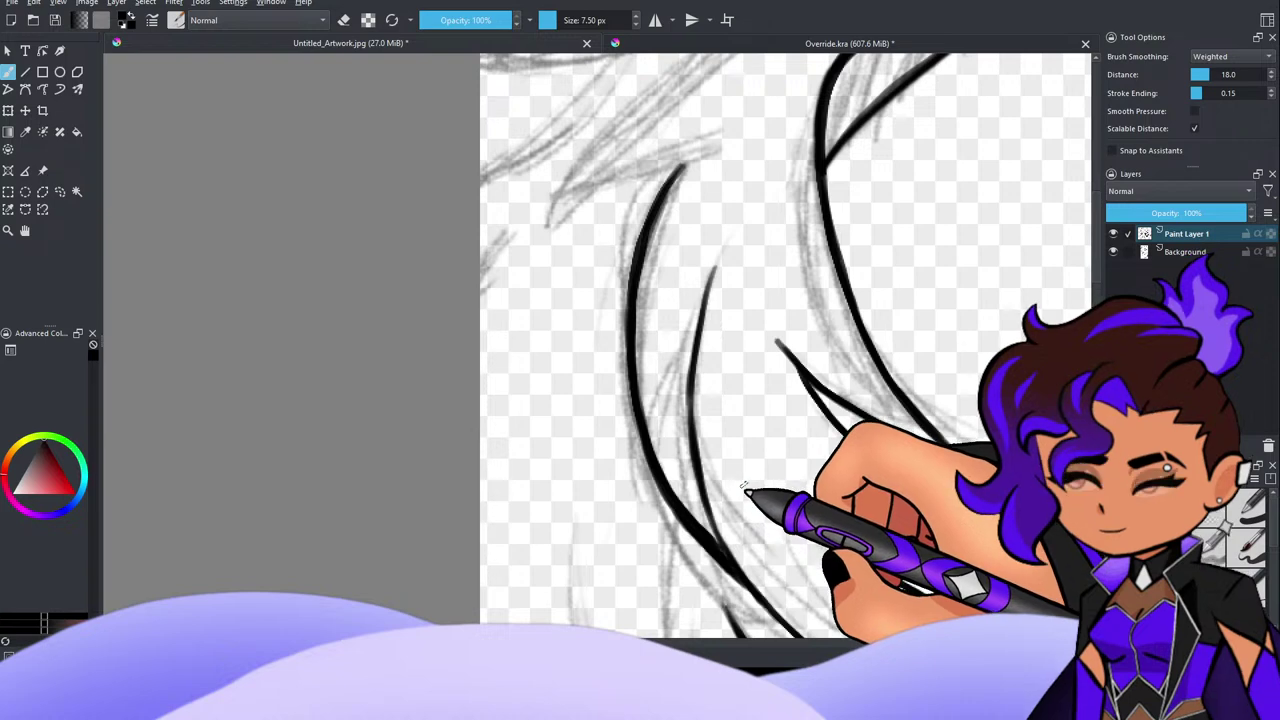
pyautogui.hotkey('ctrl', '-')
pyautogui.hotkey('ctrl', '+')
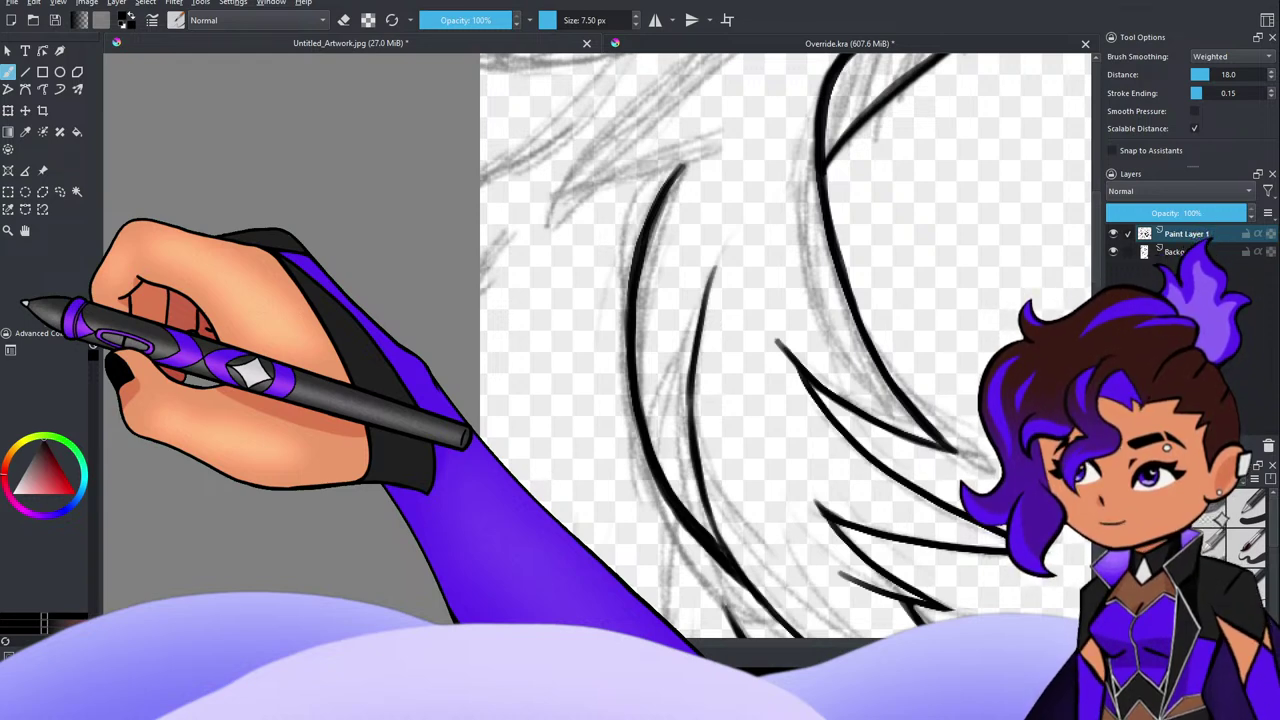
pyautogui.press('-')
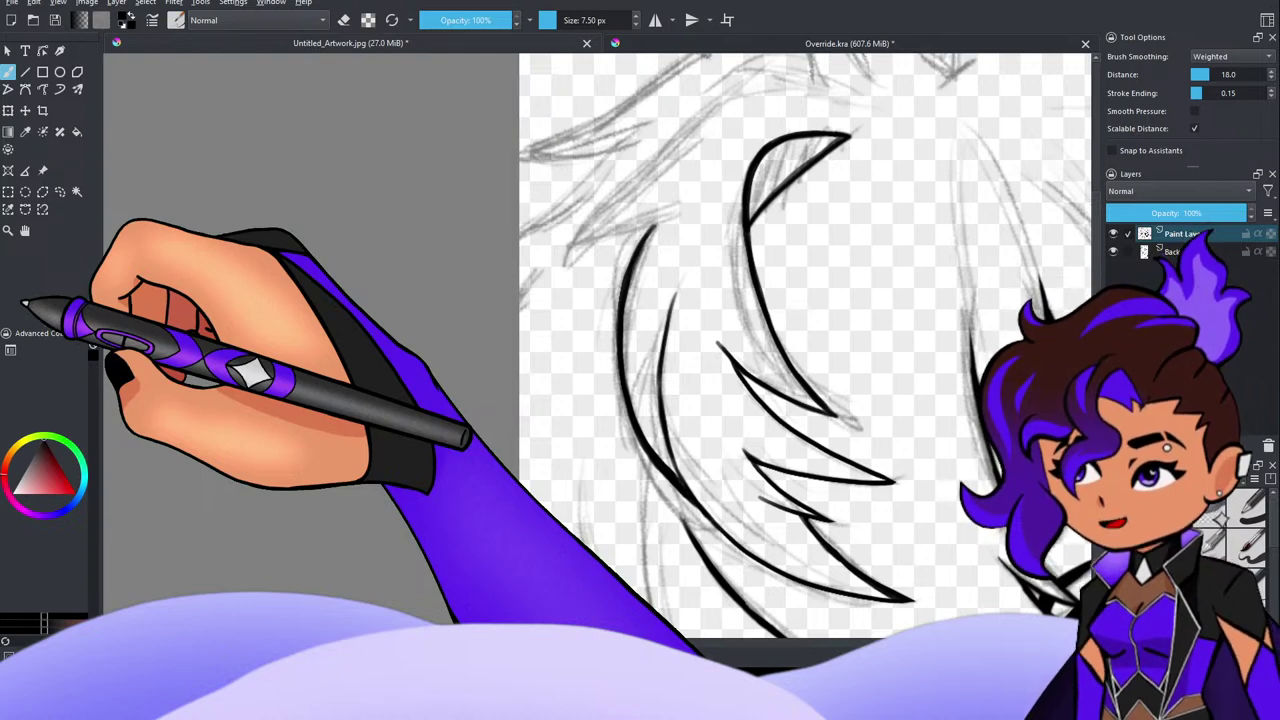
pyautogui.hotkey('ctrl', '-')
pyautogui.hotkey('ctrl', '+')
pyautogui.hotkey('ctrl', '+')
pyautogui.hotkey('ctrl', '-')
pyautogui.hotkey('ctrl', '-')
pyautogui.hotkey('ctrl', '+')
pyautogui.hotkey('ctrl', '+')
pyautogui.hotkey('ctrl', '+')
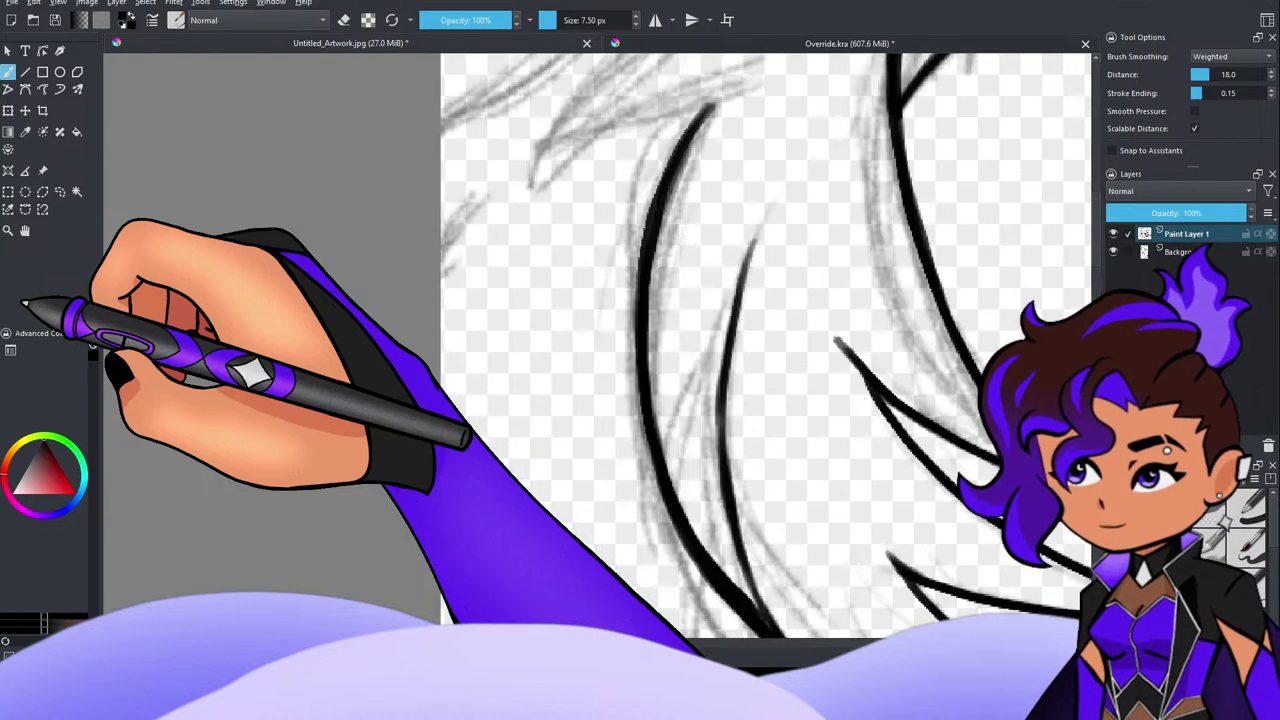
pyautogui.hotkey('ctrl', '-')
pyautogui.hotkey('ctrl', '-')
pyautogui.hotkey('ctrl', '+')
pyautogui.hotkey('ctrl', '+')
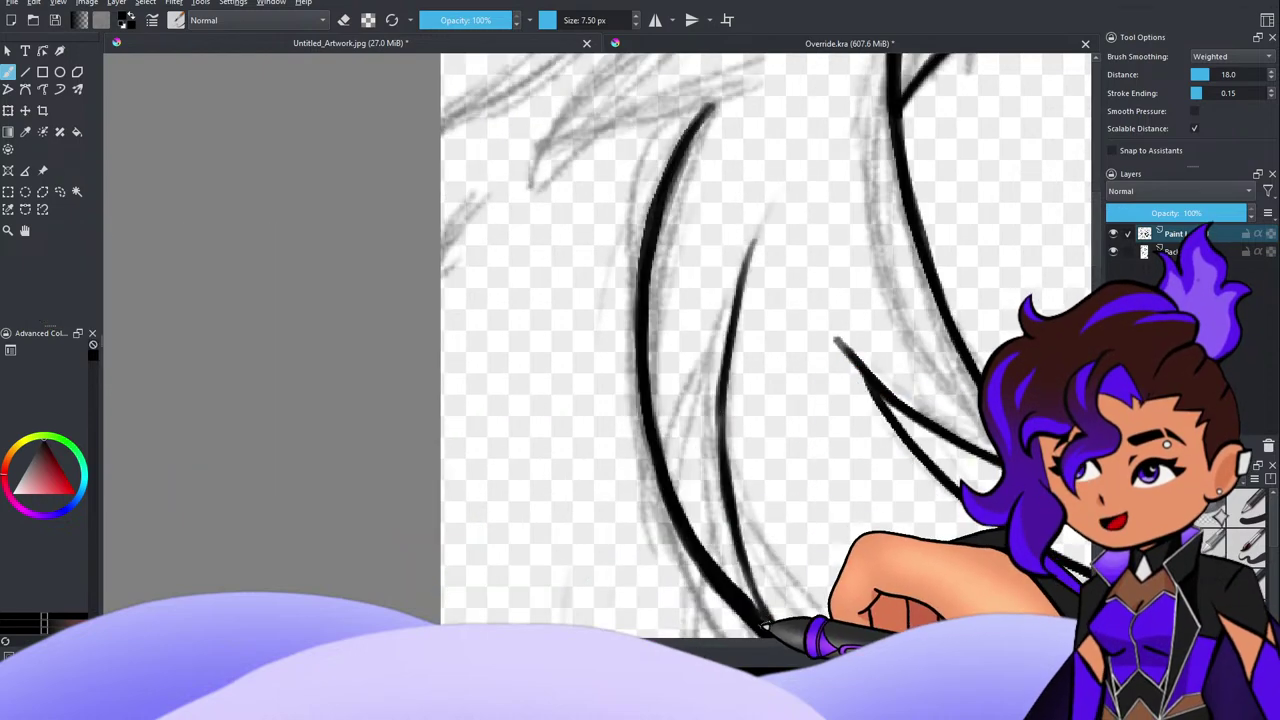
# Step: Thicken the lower end of the inner strand curve into the join, and extend the outer curve's upper end to a tapered point
pyautogui.moveTo(736, 562); pyautogui.dragTo(765, 628)
pyautogui.moveTo(731, 510); pyautogui.dragTo(767, 635)
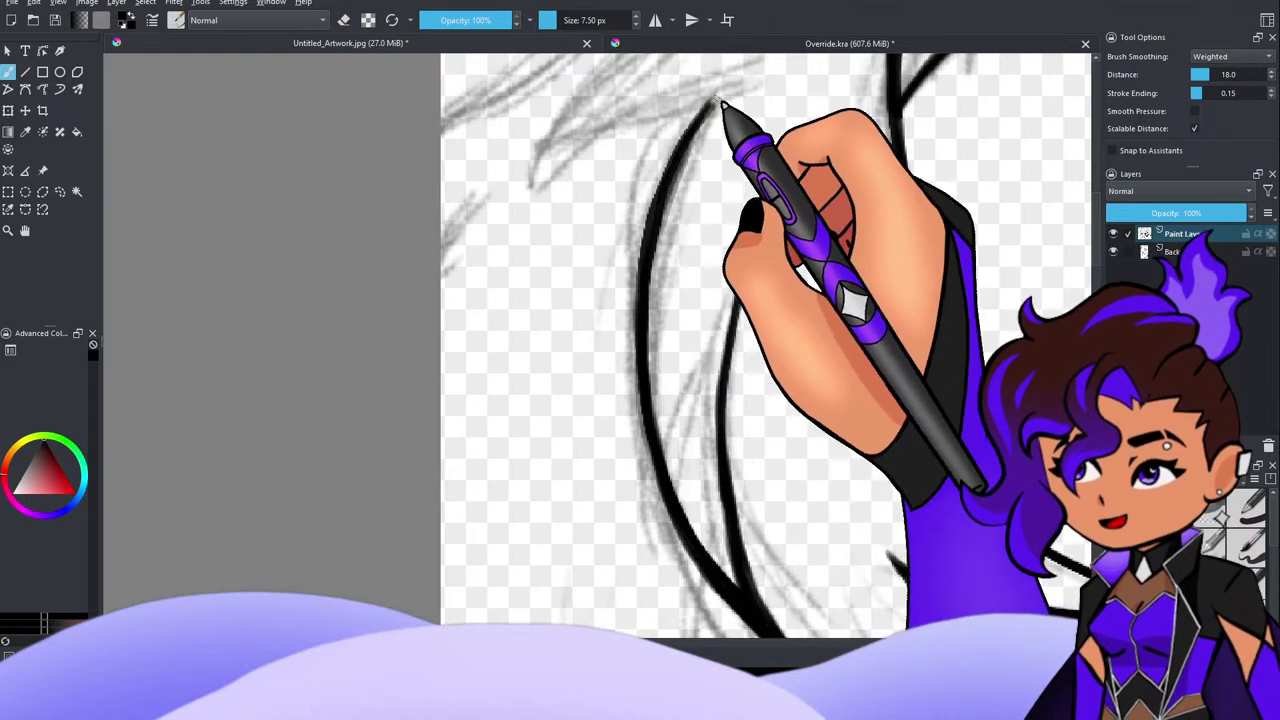
pyautogui.moveTo(726, 86); pyautogui.dragTo(686, 157)
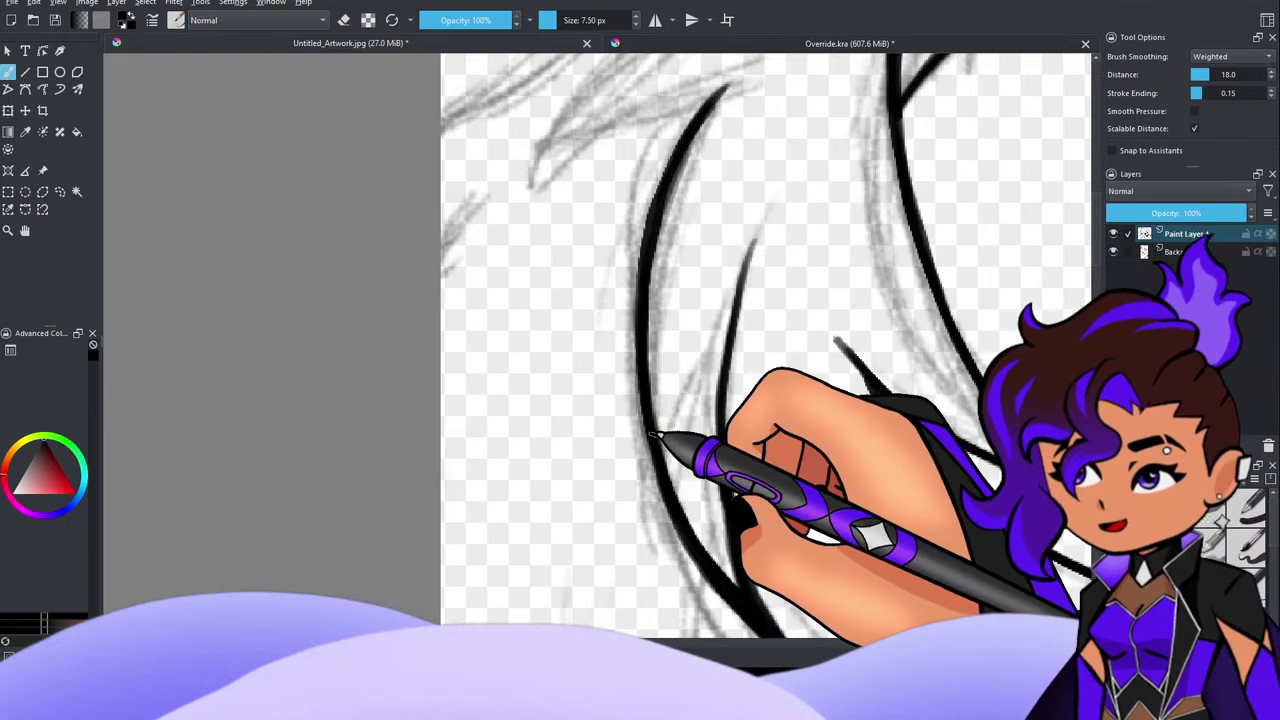
# Step: Examine the side strand's line weight against the crescent, the fringe and the whole sketch
pyautogui.scroll(-3, 656, 434)
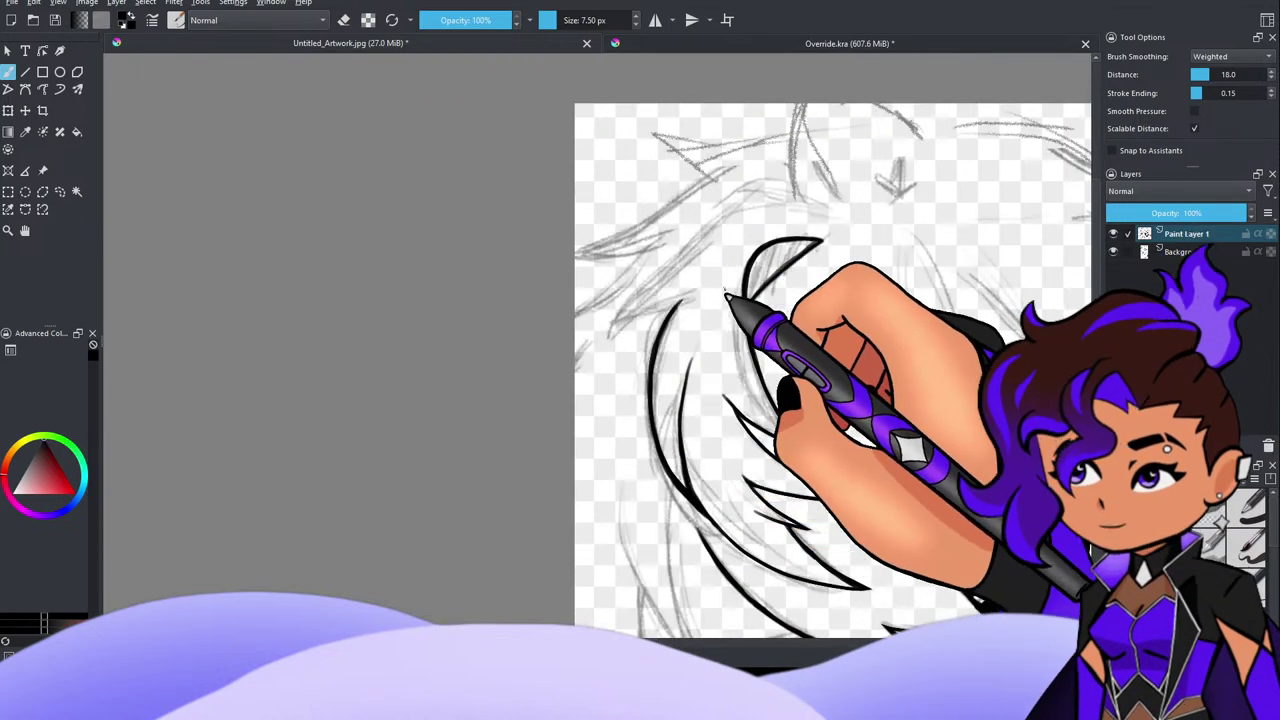
pyautogui.scroll(1, 726, 300)
pyautogui.scroll(-2, 726, 300)
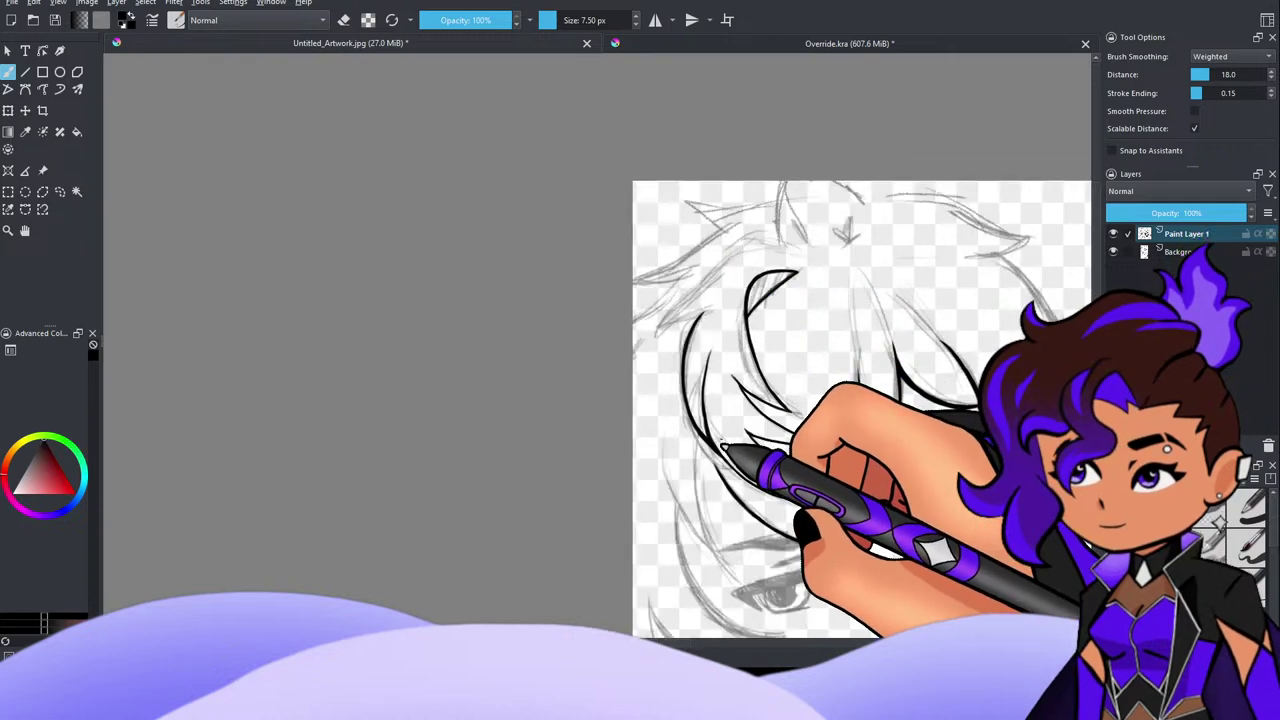
pyautogui.scroll(2, 722, 444)
pyautogui.scroll(-3, 712, 437)
pyautogui.scroll(2, 712, 424)
pyautogui.scroll(-4, 716, 422)
pyautogui.scroll(4, 722, 346)
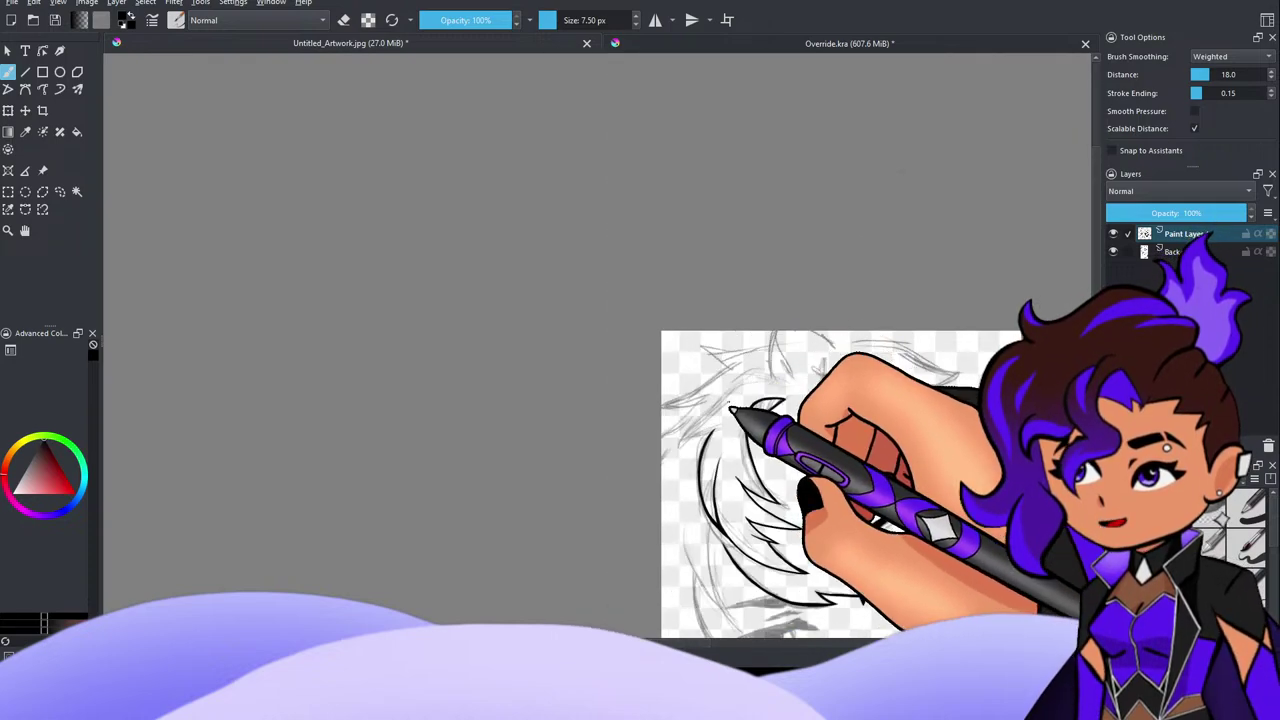
pyautogui.scroll(-1, 730, 414)
pyautogui.scroll(1, 730, 414)
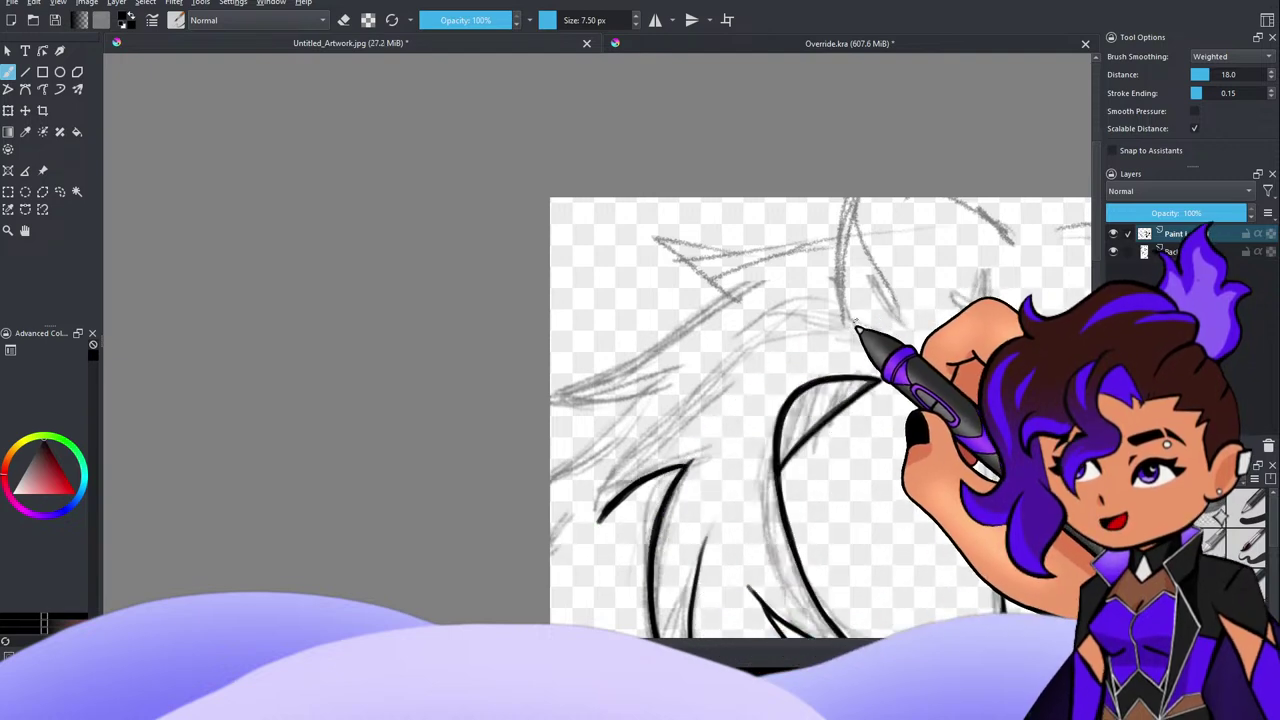
pyautogui.moveTo(722, 358); pyautogui.dragTo(848, 316)
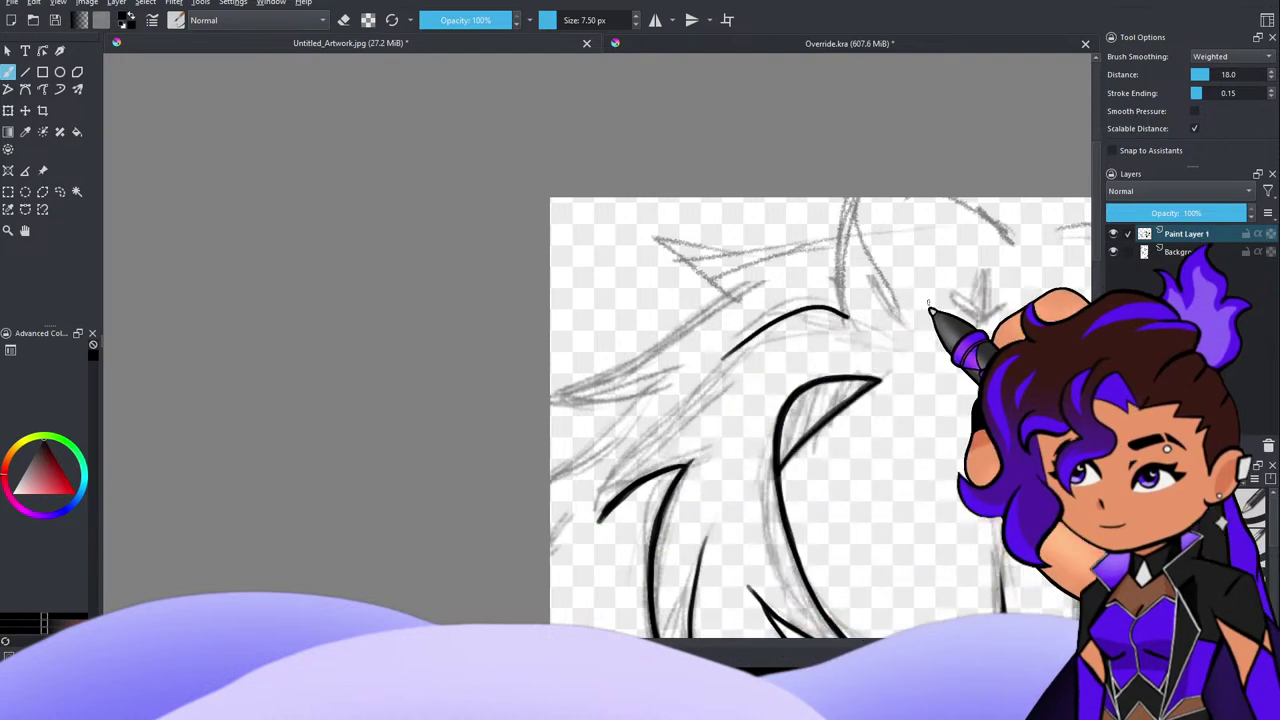
pyautogui.scroll(2, 734, 440)
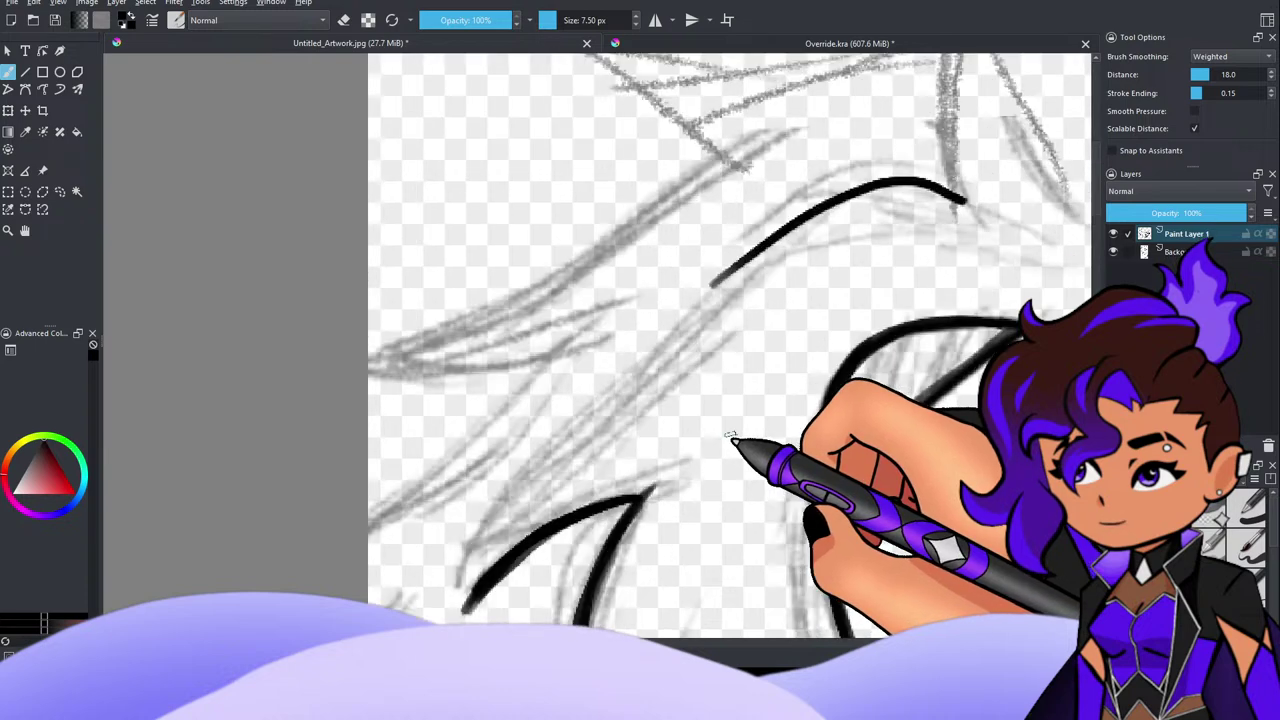
pyautogui.hotkey('ctrl', 'z')
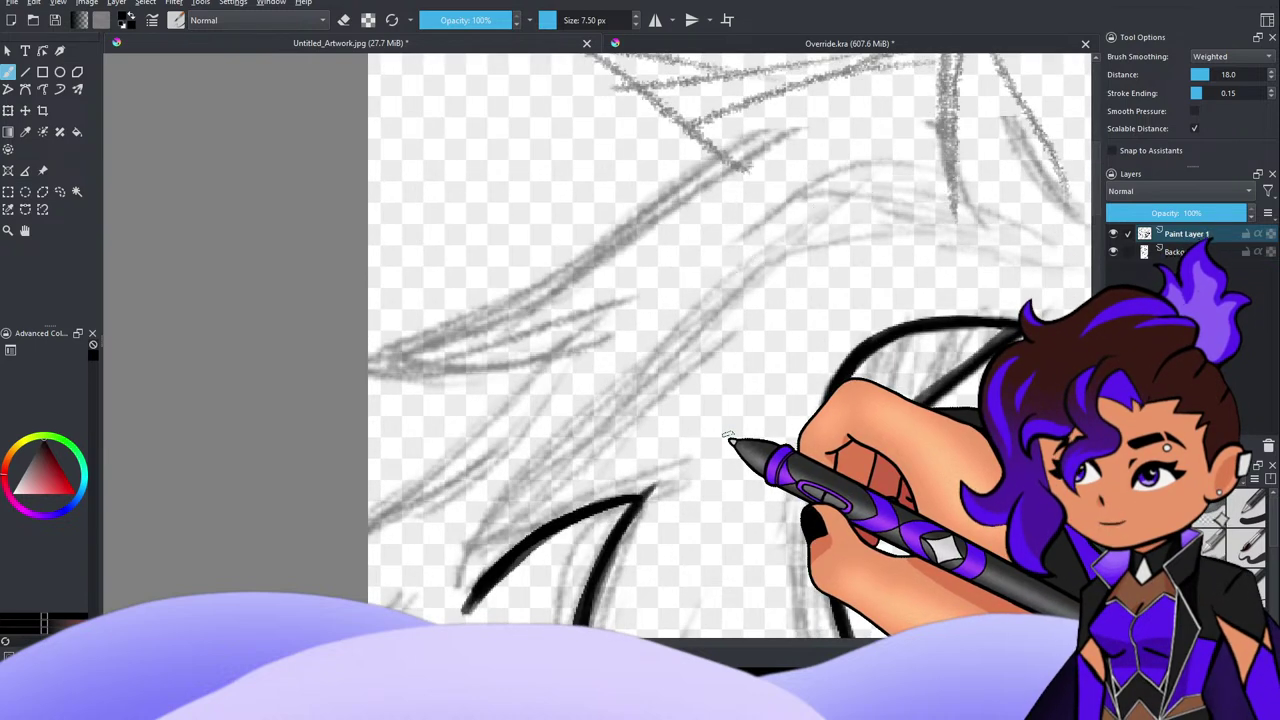
pyautogui.moveTo(958, 198)
pyautogui.mouseDown()
pyautogui.moveTo(811, 209)
pyautogui.moveTo(600, 398)
pyautogui.moveTo(505, 553)
pyautogui.mouseUp()
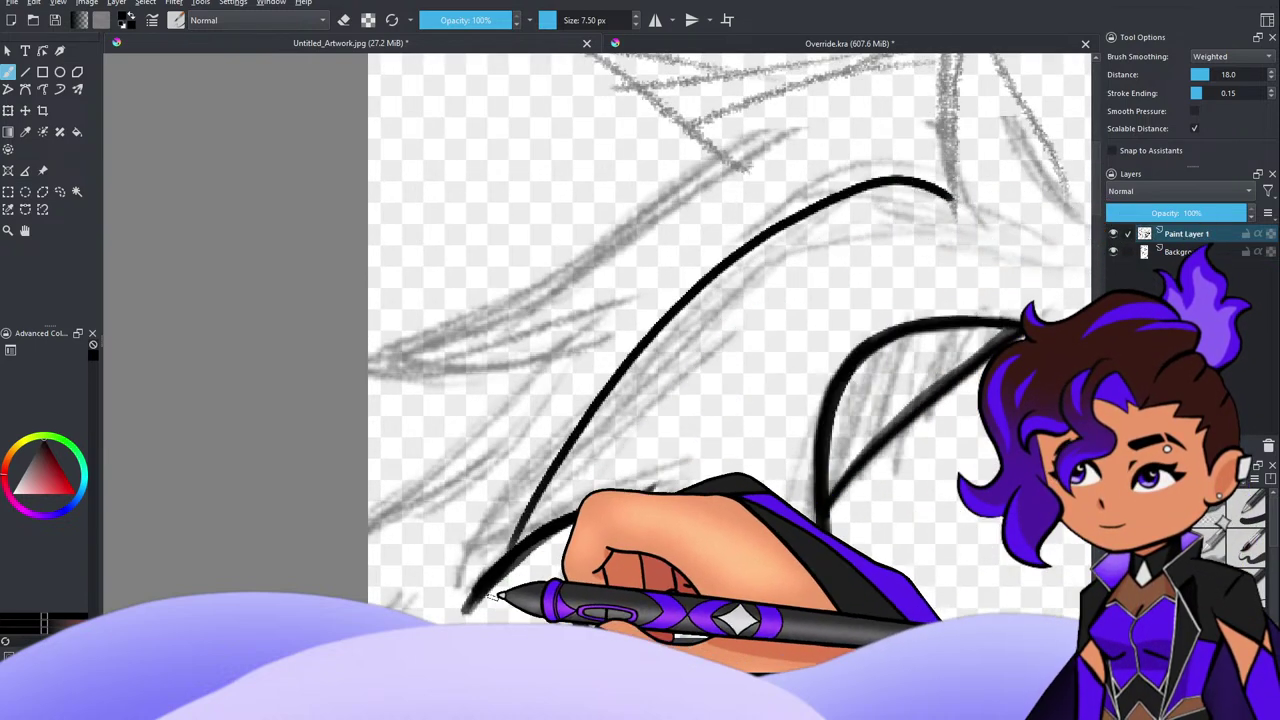
pyautogui.hotkey('ctrl', 'z')
pyautogui.moveTo(955, 204)
pyautogui.mouseDown()
pyautogui.moveTo(872, 181)
pyautogui.moveTo(634, 337)
pyautogui.moveTo(501, 533)
pyautogui.moveTo(471, 607)
pyautogui.moveTo(553, 448)
pyautogui.moveTo(766, 240)
pyautogui.moveTo(895, 190)
pyautogui.moveTo(938, 207)
pyautogui.mouseUp()
pyautogui.hotkey('ctrl', 'z')
# Step: Ink the upper hair strand's long outer curve down to the crescent's tip, thickening it from the middle to the lower end
pyautogui.moveTo(852, 187); pyautogui.dragTo(680, 298)
pyautogui.moveTo(680, 298); pyautogui.dragTo(790, 218)
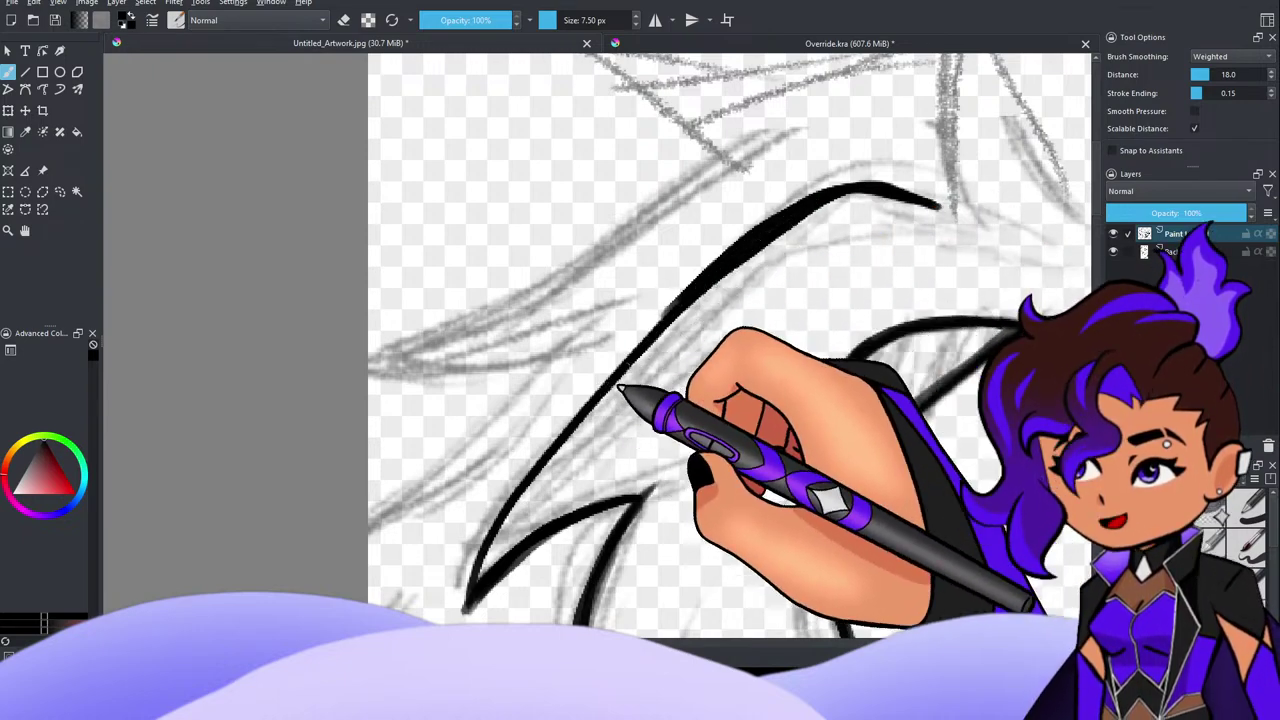
pyautogui.moveTo(467, 606)
pyautogui.mouseDown()
pyautogui.moveTo(483, 557)
pyautogui.moveTo(563, 435)
pyautogui.mouseUp()
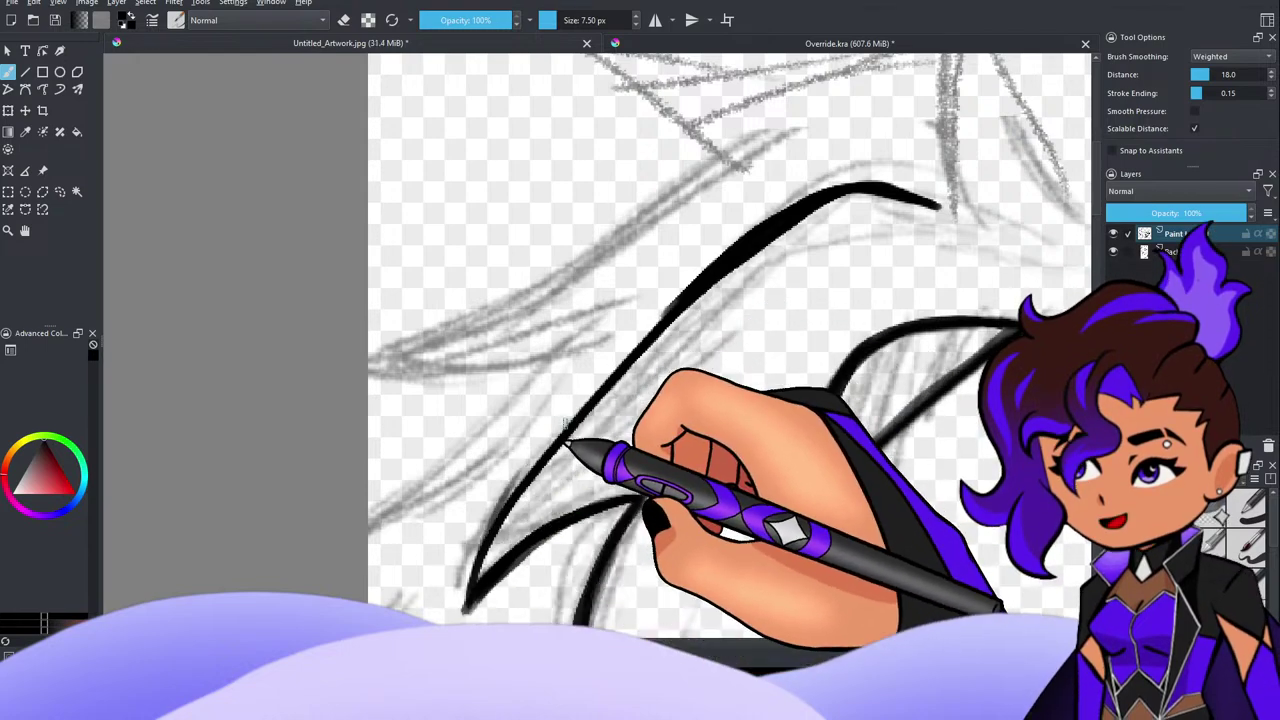
pyautogui.moveTo(473, 557)
pyautogui.mouseDown()
pyautogui.moveTo(555, 446)
pyautogui.moveTo(698, 283)
pyautogui.mouseUp()
pyautogui.moveTo(488, 530); pyautogui.dragTo(738, 254)
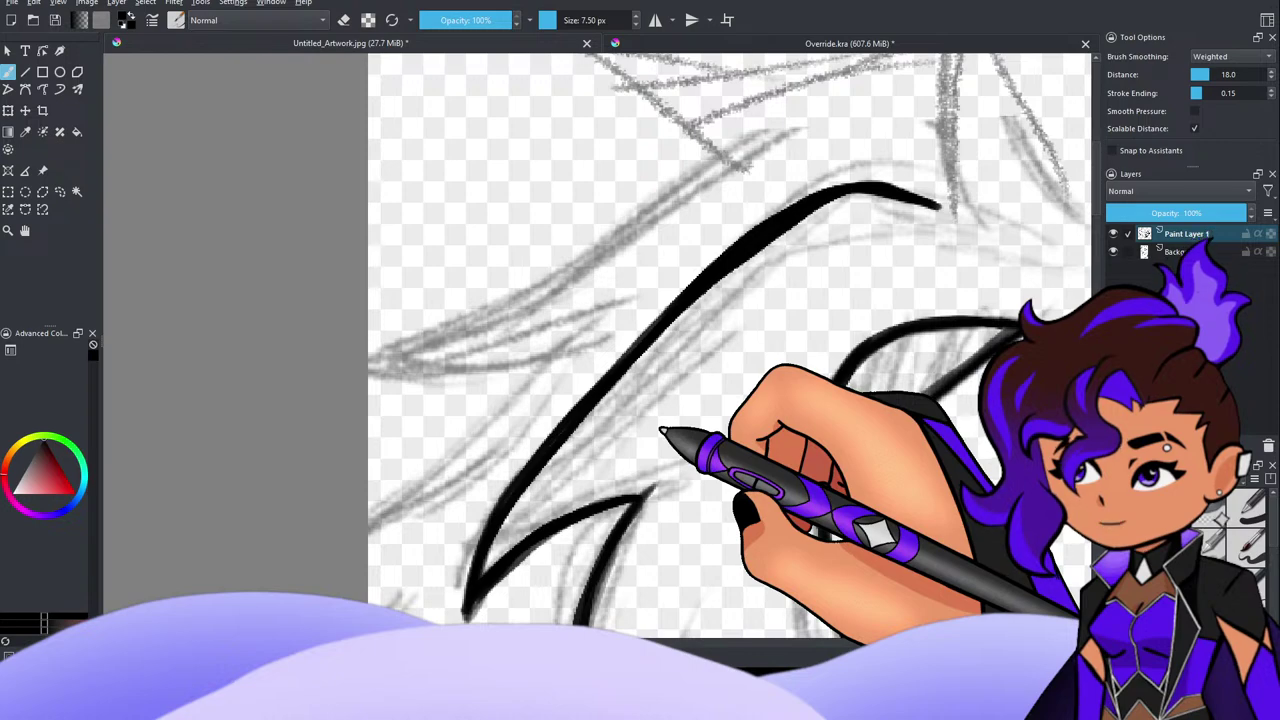
# Step: Erase the faint grey fringe and stray edges around the join at the strand's lower tip, sharpening it to a clean point
pyautogui.scroll(-2, 660, 427)
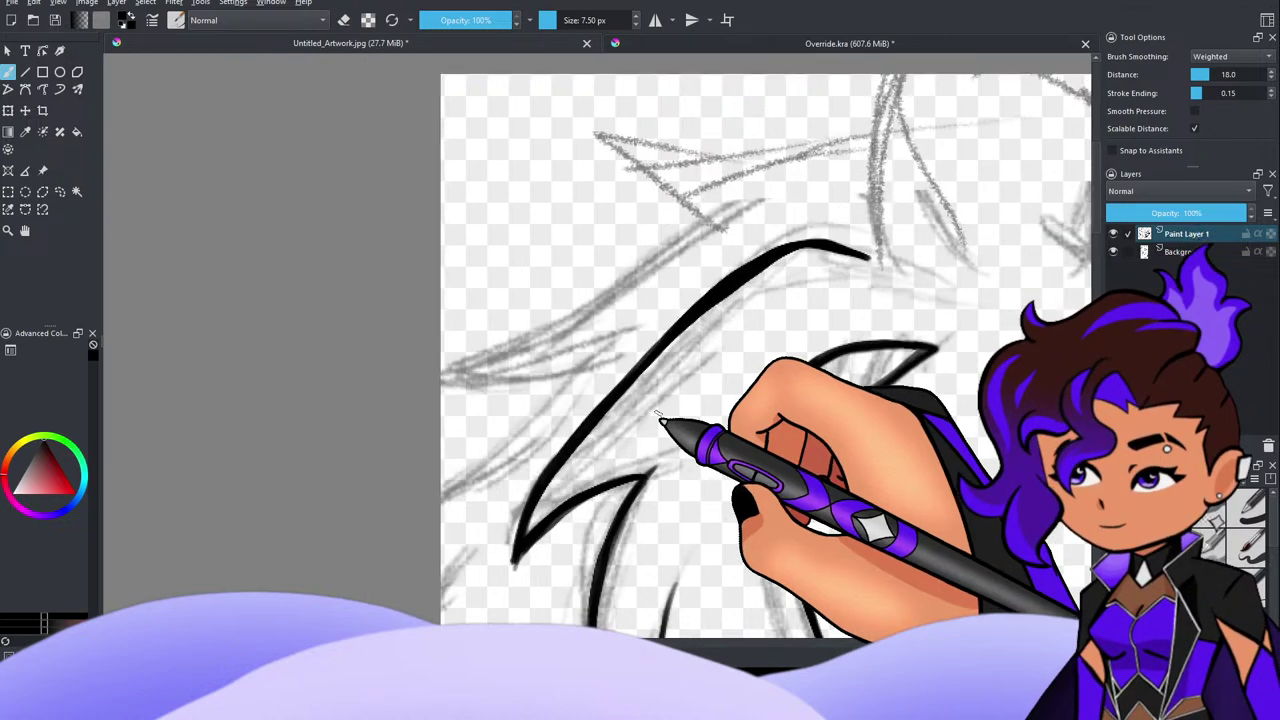
pyautogui.scroll(3, 562, 505)
pyautogui.scroll(4, 566, 490)
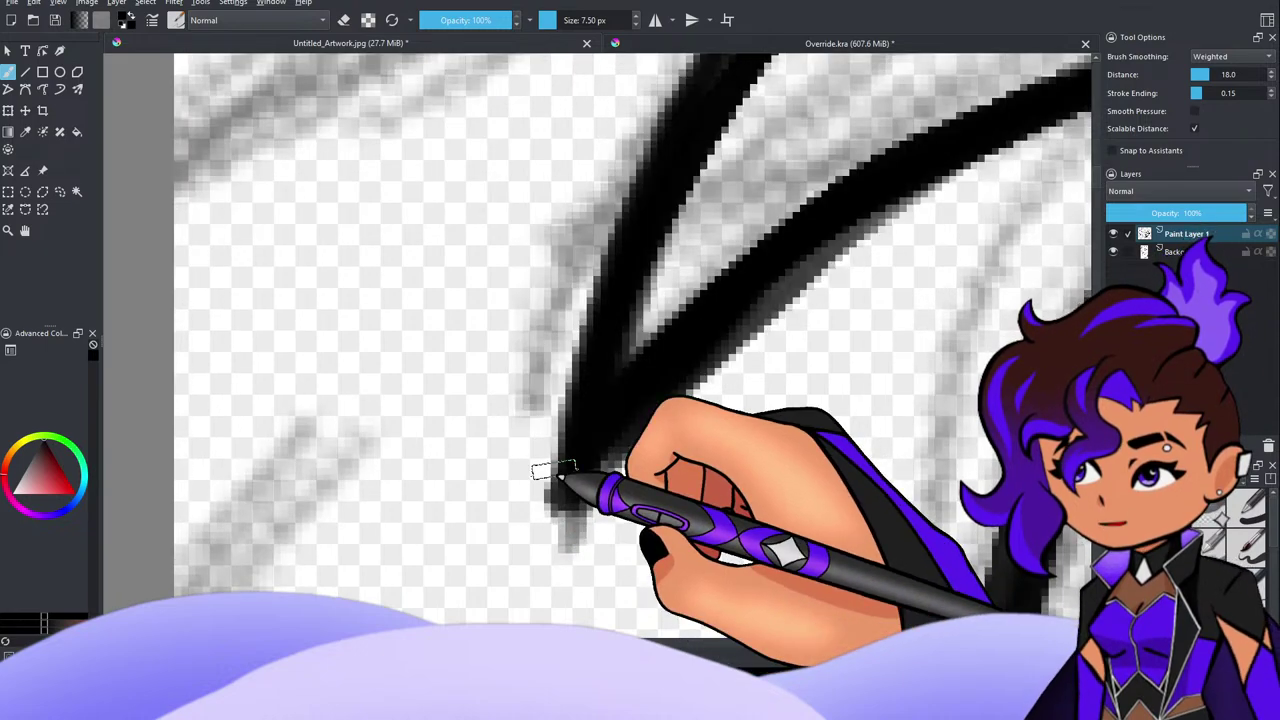
pyautogui.hotkey('ctrl', 'z')
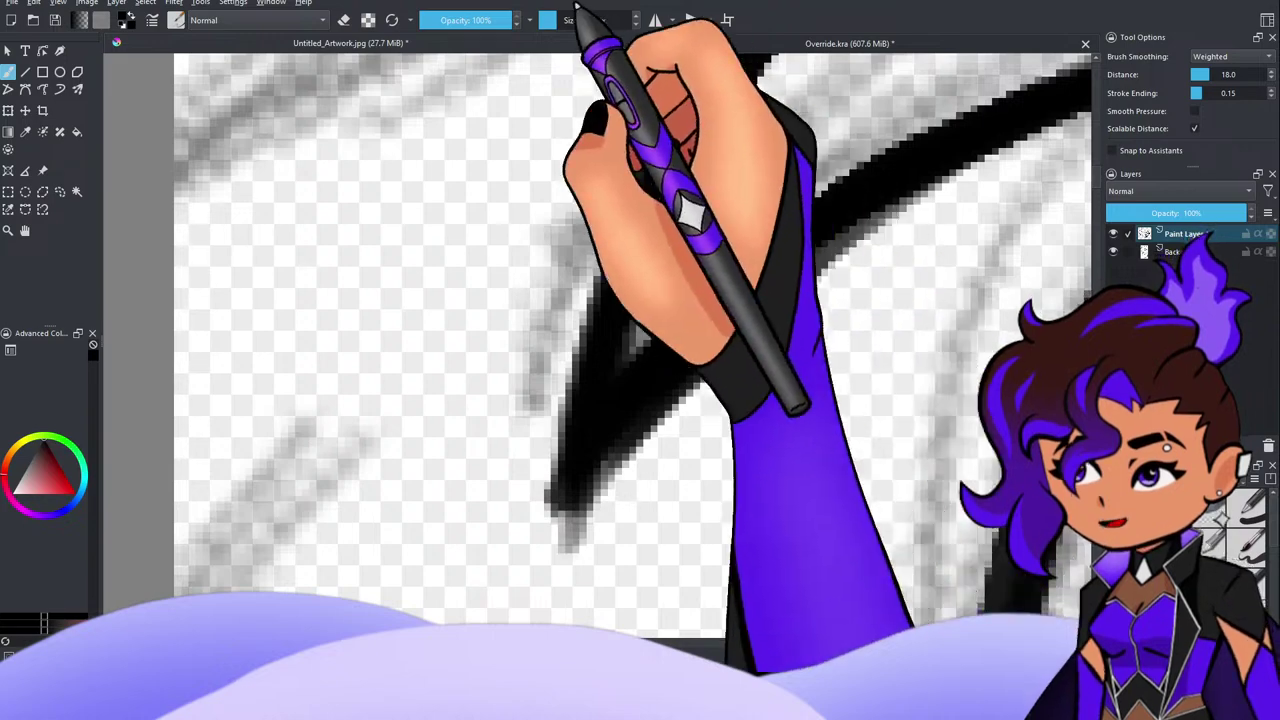
pyautogui.click(344, 21)
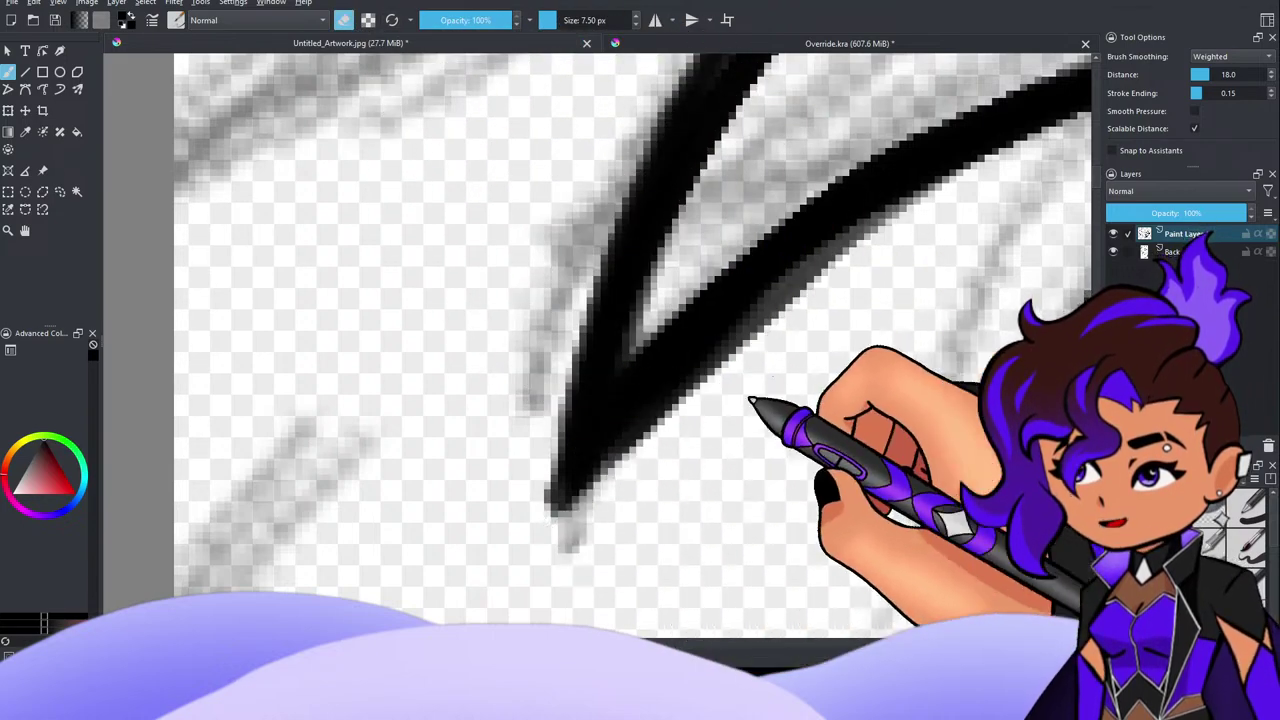
pyautogui.moveTo(739, 337); pyautogui.dragTo(862, 232)
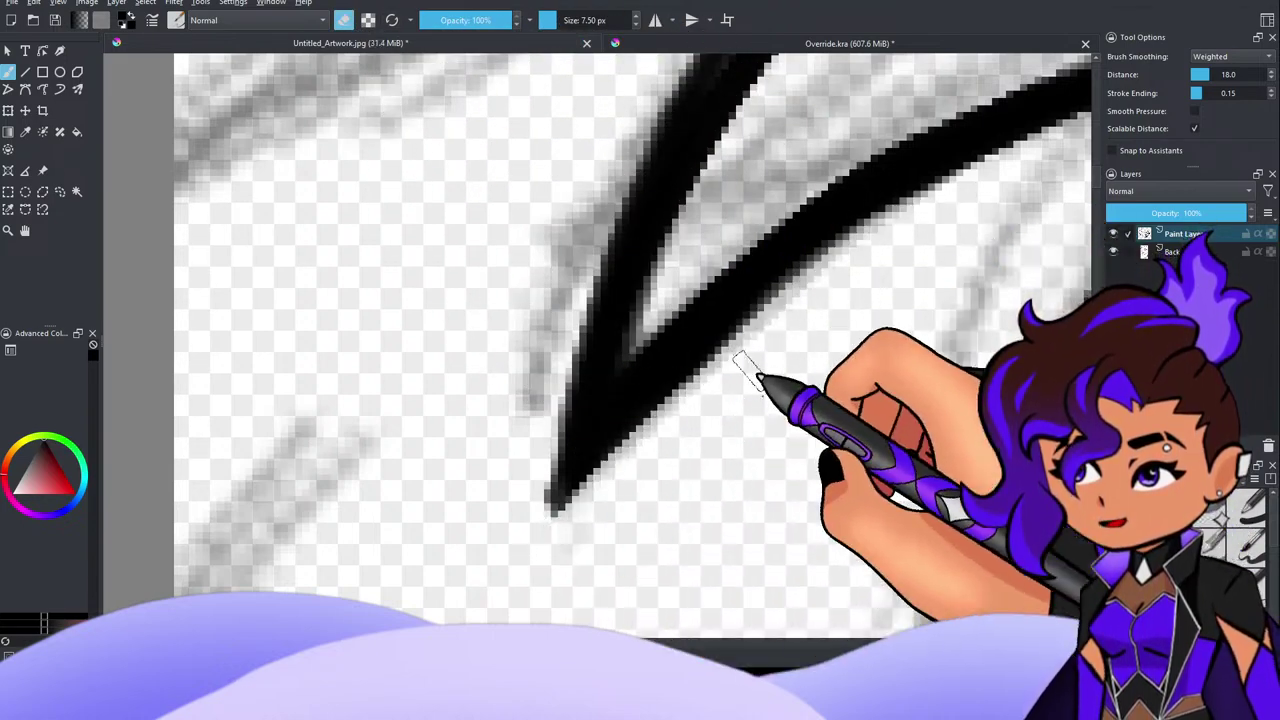
pyautogui.moveTo(552, 420); pyautogui.dragTo(542, 551)
pyautogui.moveTo(537, 446); pyautogui.dragTo(532, 545)
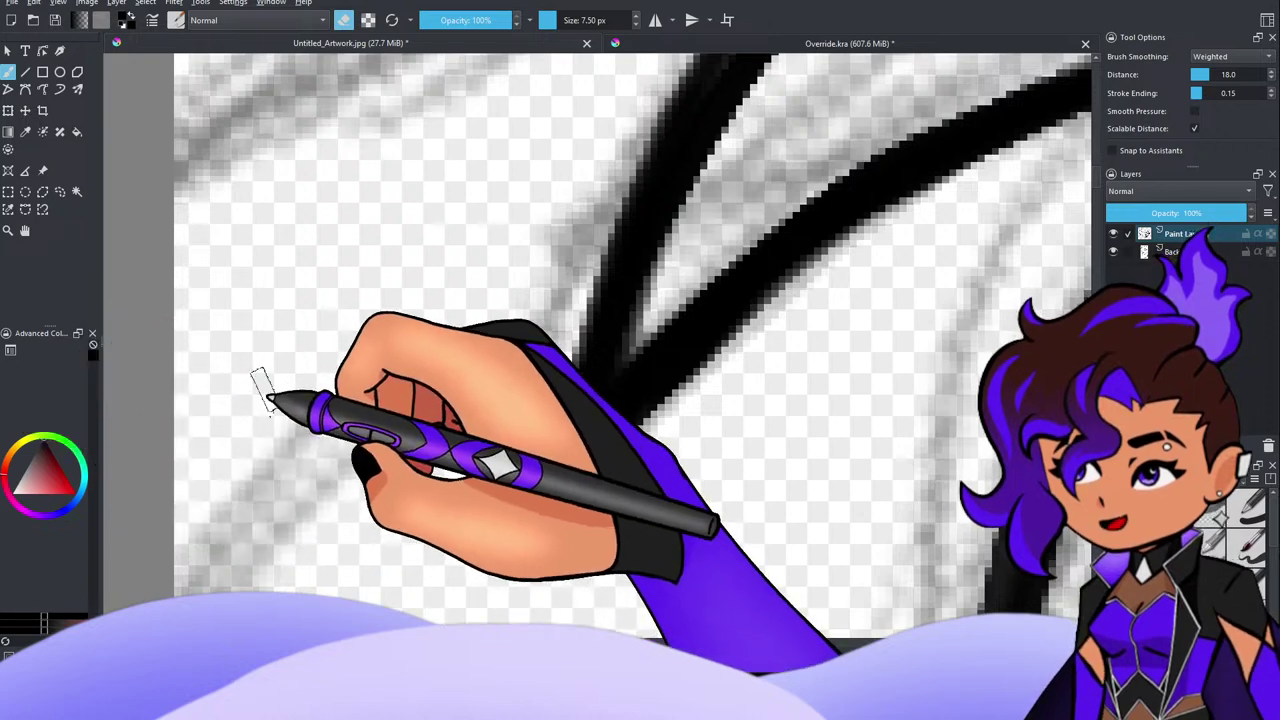
# Step: Refine the line weight along the underside of the long outer curve near its upper bend
pyautogui.scroll(-6, 485, 332)
pyautogui.press('+')
pyautogui.press('+')
pyautogui.press('+')
pyautogui.press('+')
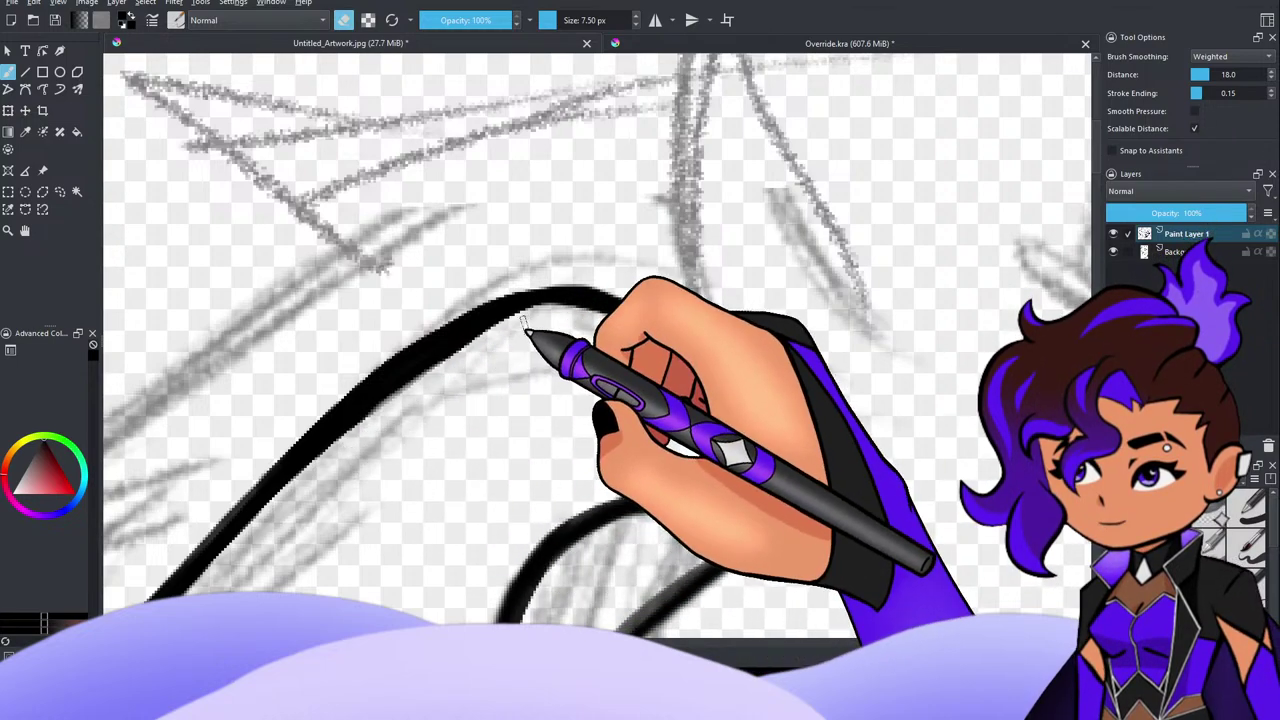
pyautogui.moveTo(539, 310)
pyautogui.mouseDown()
pyautogui.moveTo(360, 440)
pyautogui.moveTo(377, 413)
pyautogui.mouseUp()
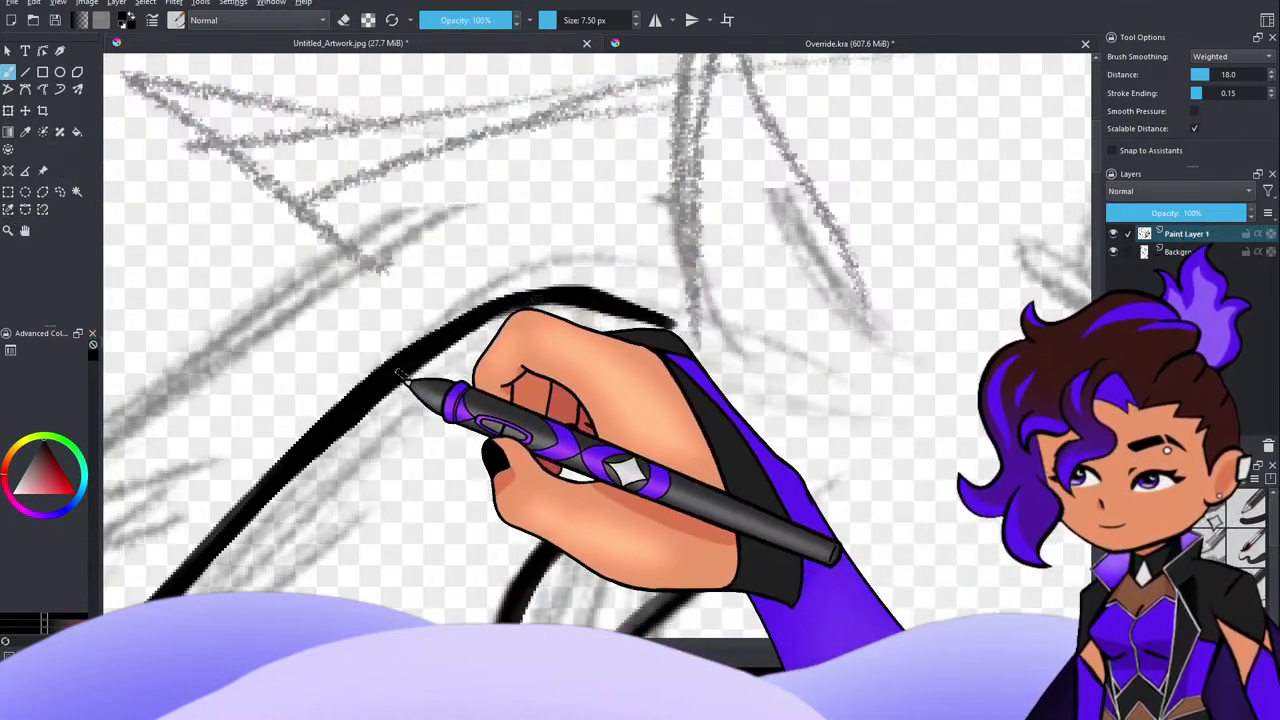
# Step: Ink an upright, curved hair spike rising from the long curve's upper end and trim its tip and base to sharp points
pyautogui.scroll(-6, 436, 254)
pyautogui.scroll(5, 450, 263)
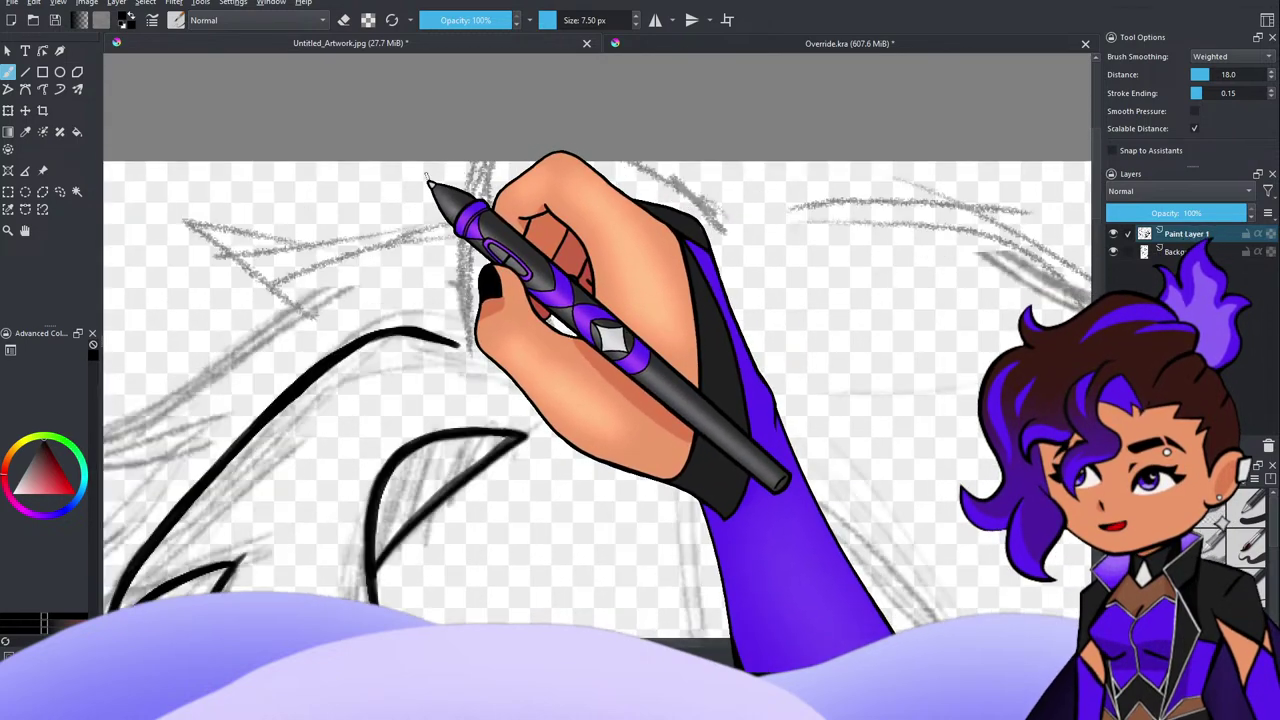
pyautogui.moveTo(460, 345)
pyautogui.mouseDown()
pyautogui.moveTo(480, 263)
pyautogui.moveTo(533, 187)
pyautogui.moveTo(511, 257)
pyautogui.moveTo(555, 328)
pyautogui.mouseUp()
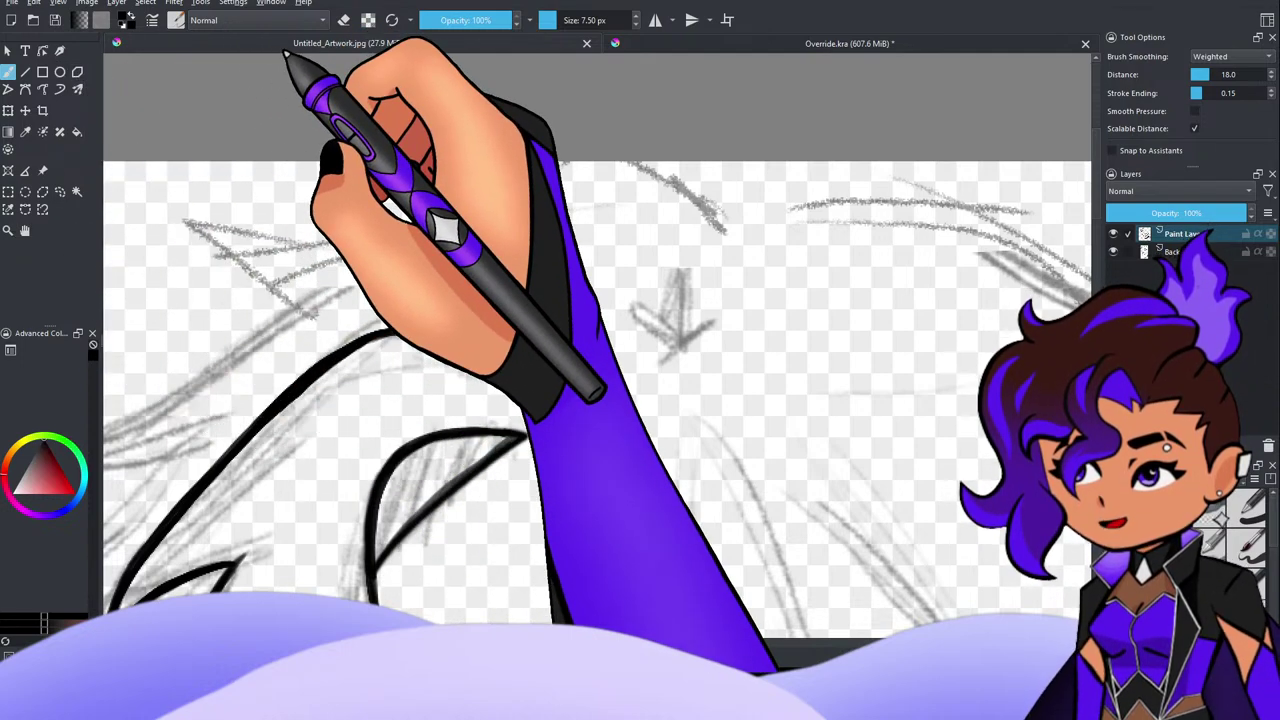
pyautogui.click(344, 22)
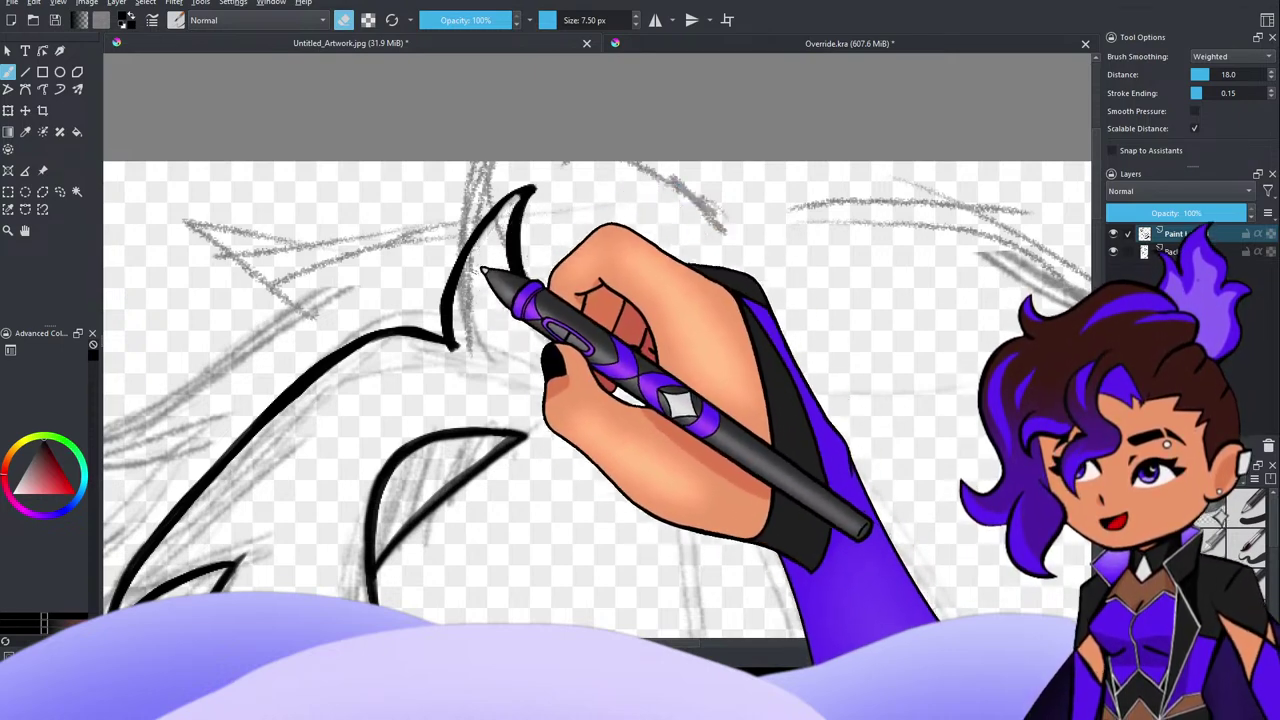
pyautogui.click(345, 20)
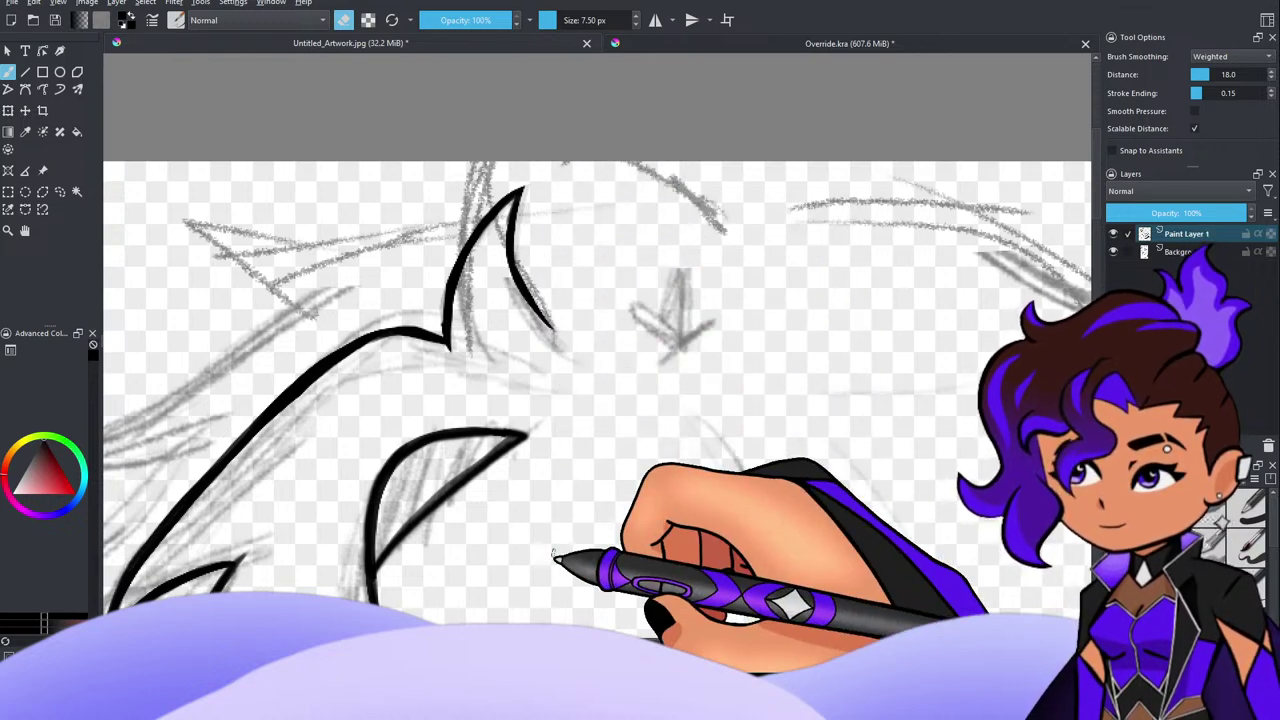
# Step: Extend the long curve past the spike's base to a tapered end, and ink the sketched strands at the canvas's upper edge
pyautogui.scroll(-2, 533, 491)
pyautogui.scroll(3, 534, 473)
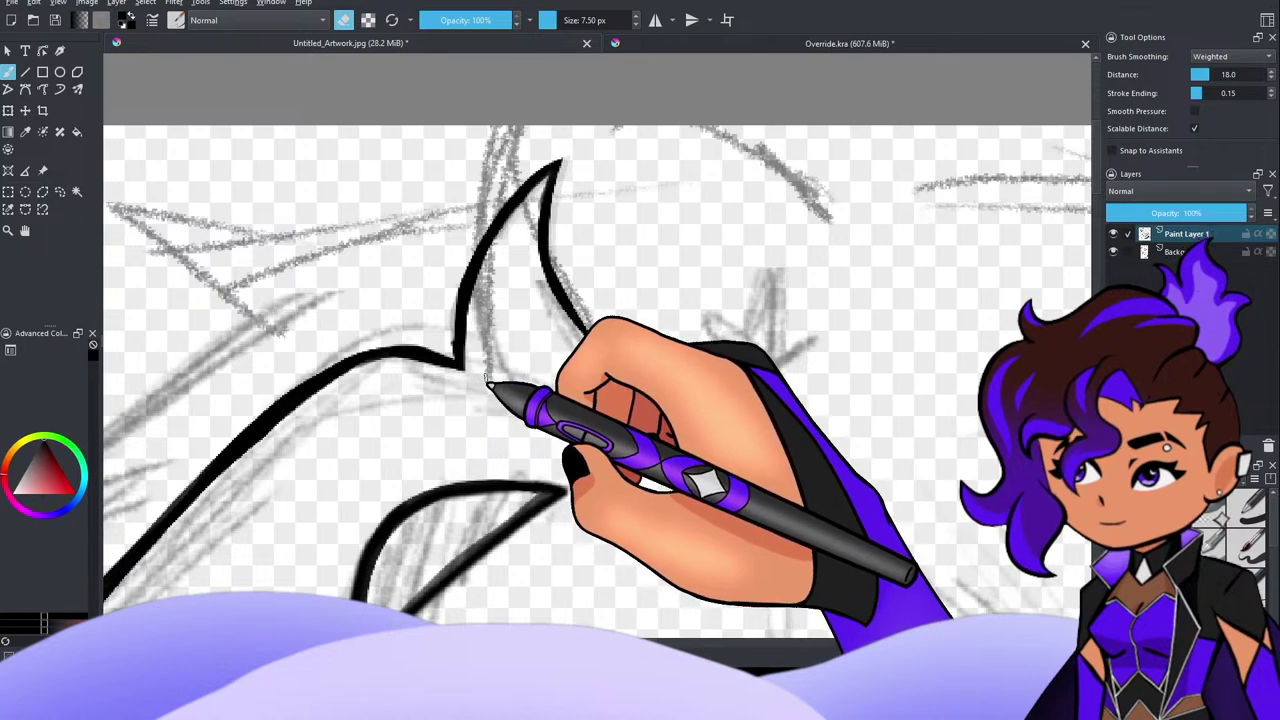
pyautogui.click(343, 20)
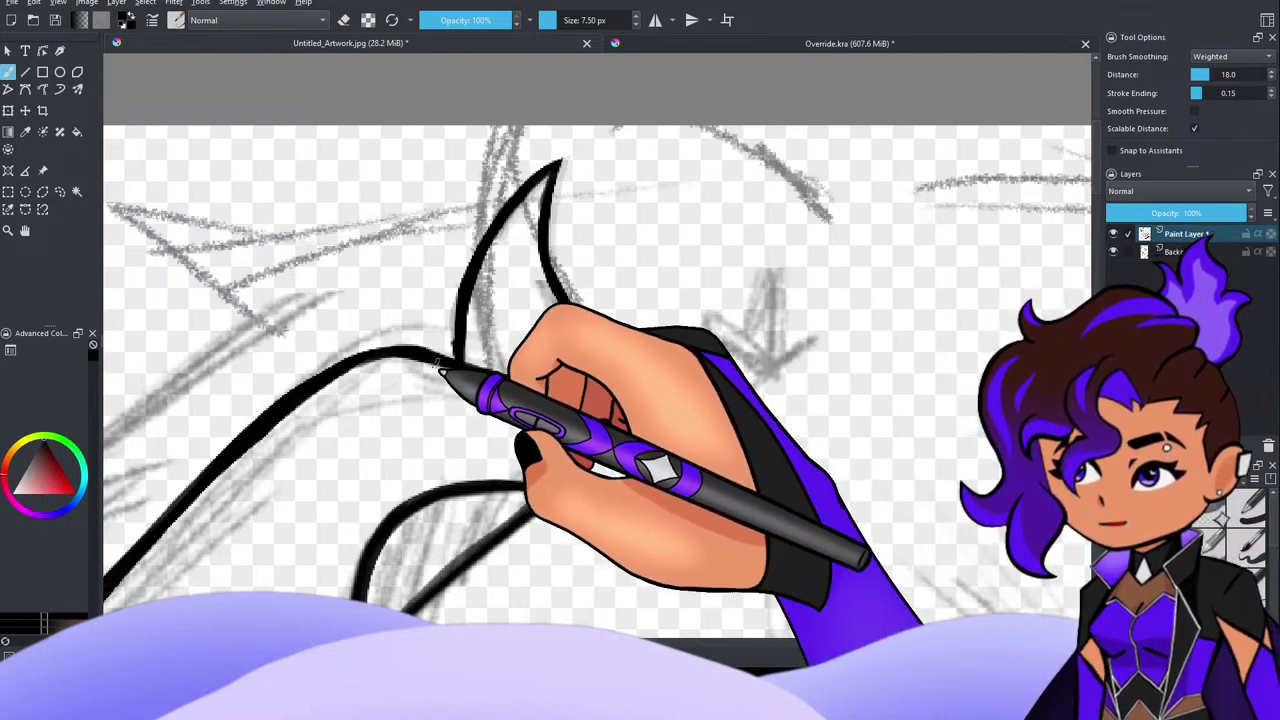
pyautogui.moveTo(443, 369); pyautogui.dragTo(550, 402)
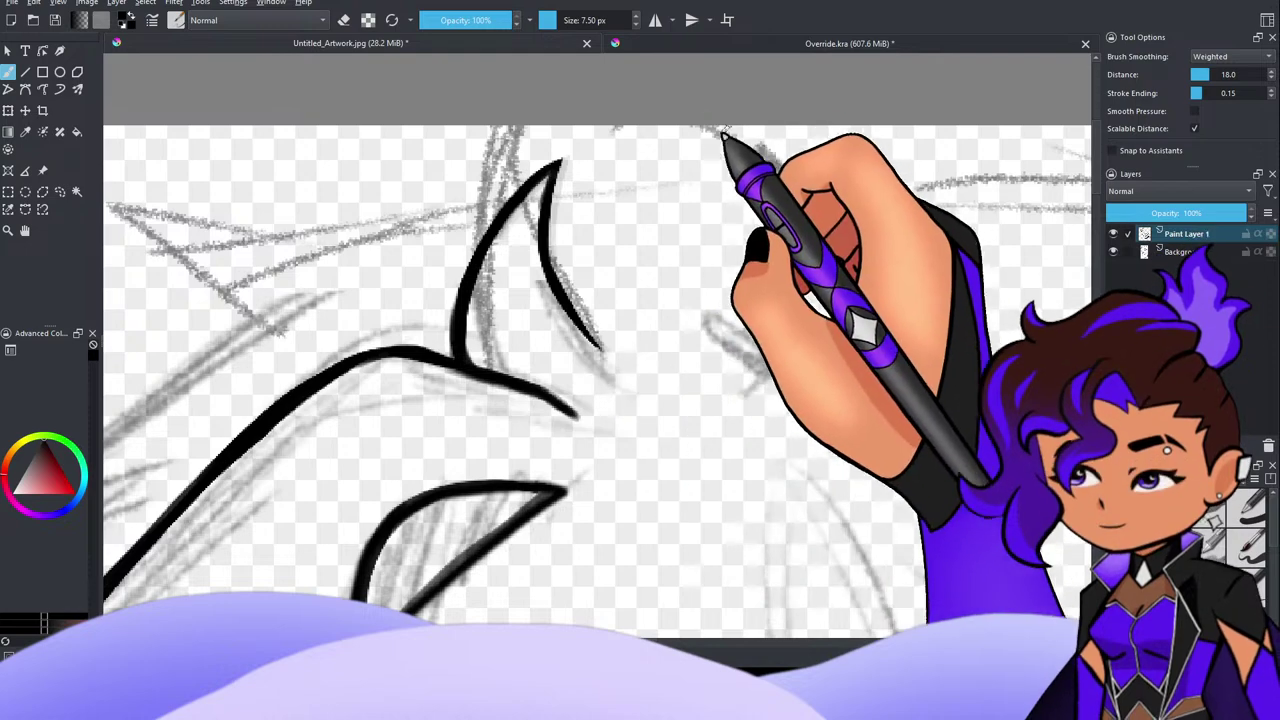
pyautogui.moveTo(696, 129); pyautogui.dragTo(772, 166)
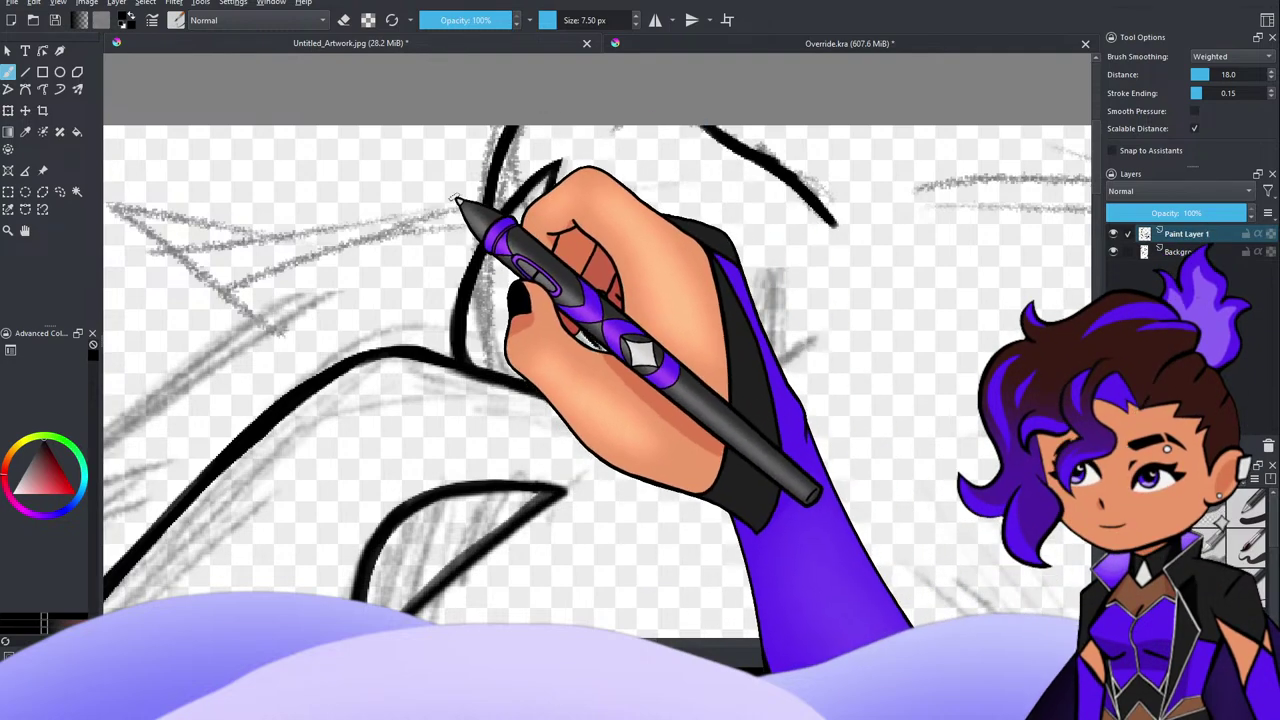
# Step: Ink the pointed strand projecting outward beside the spike, with a long wavy upper edge and a thickened, curved lower edge
pyautogui.scroll(-2, 398, 107)
pyautogui.scroll(4, 208, 151)
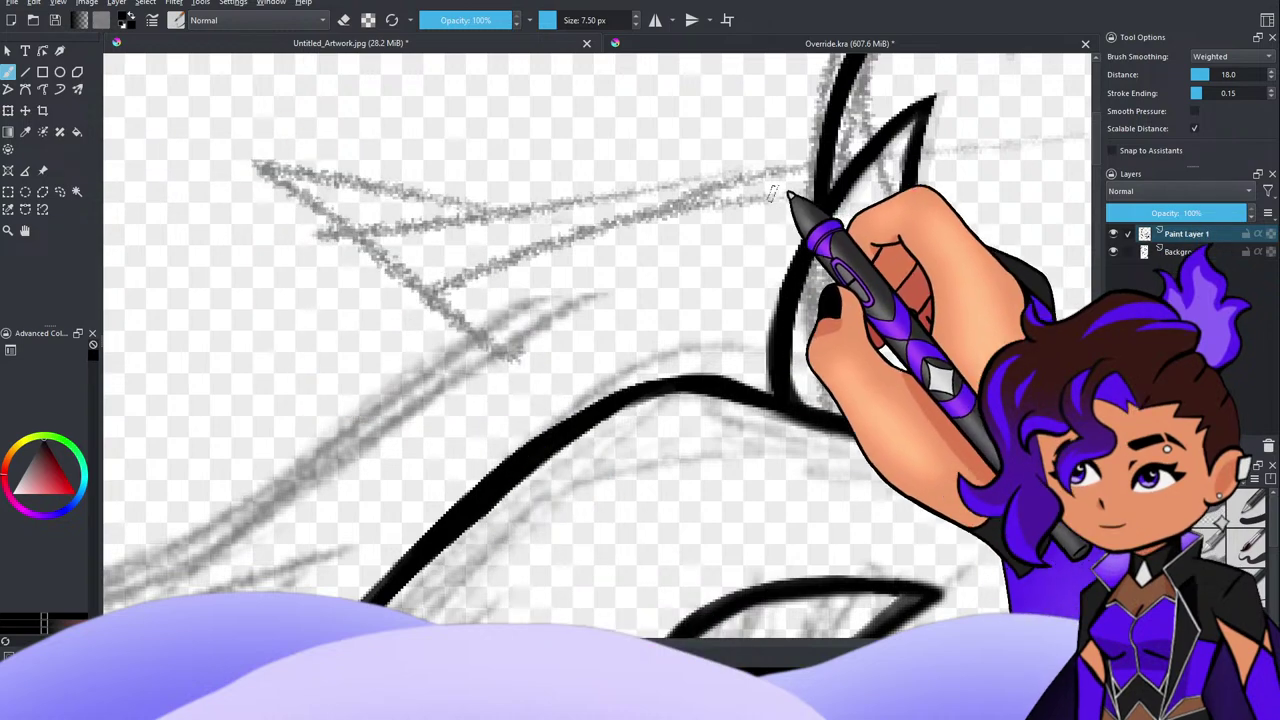
pyautogui.moveTo(645, 198); pyautogui.dragTo(812, 180)
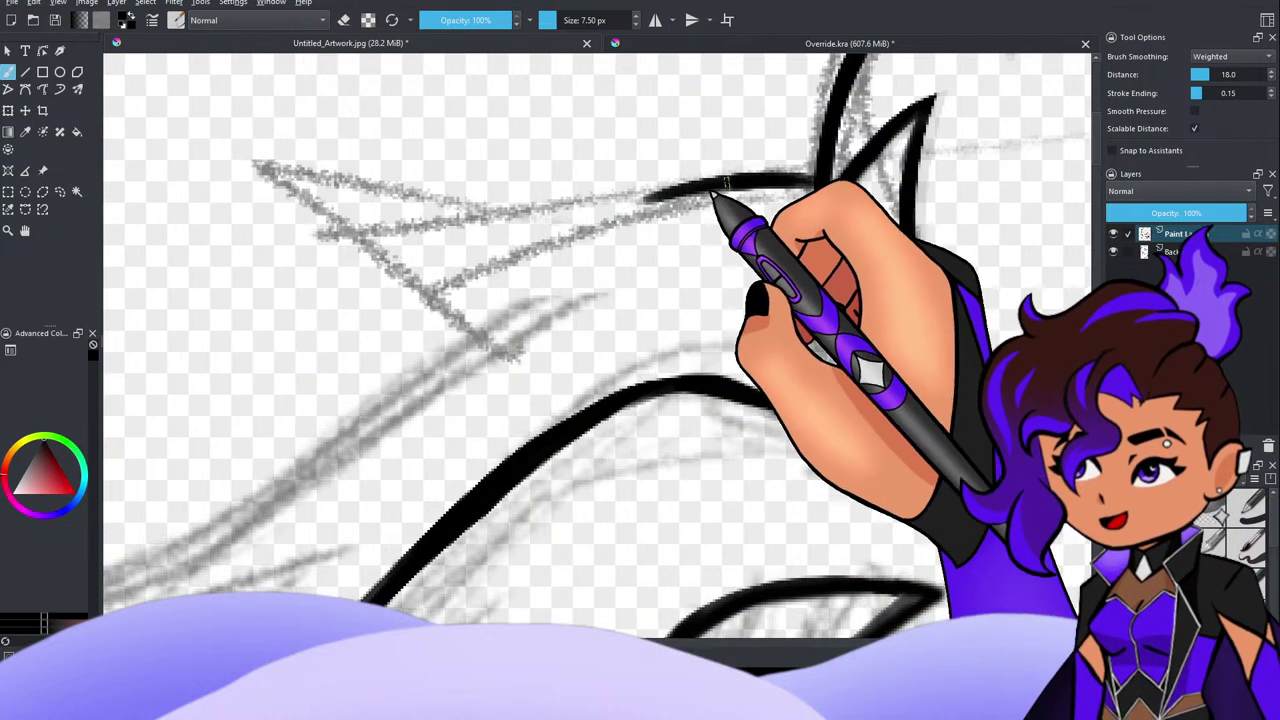
pyautogui.moveTo(714, 188)
pyautogui.mouseDown()
pyautogui.moveTo(596, 222)
pyautogui.moveTo(336, 188)
pyautogui.mouseUp()
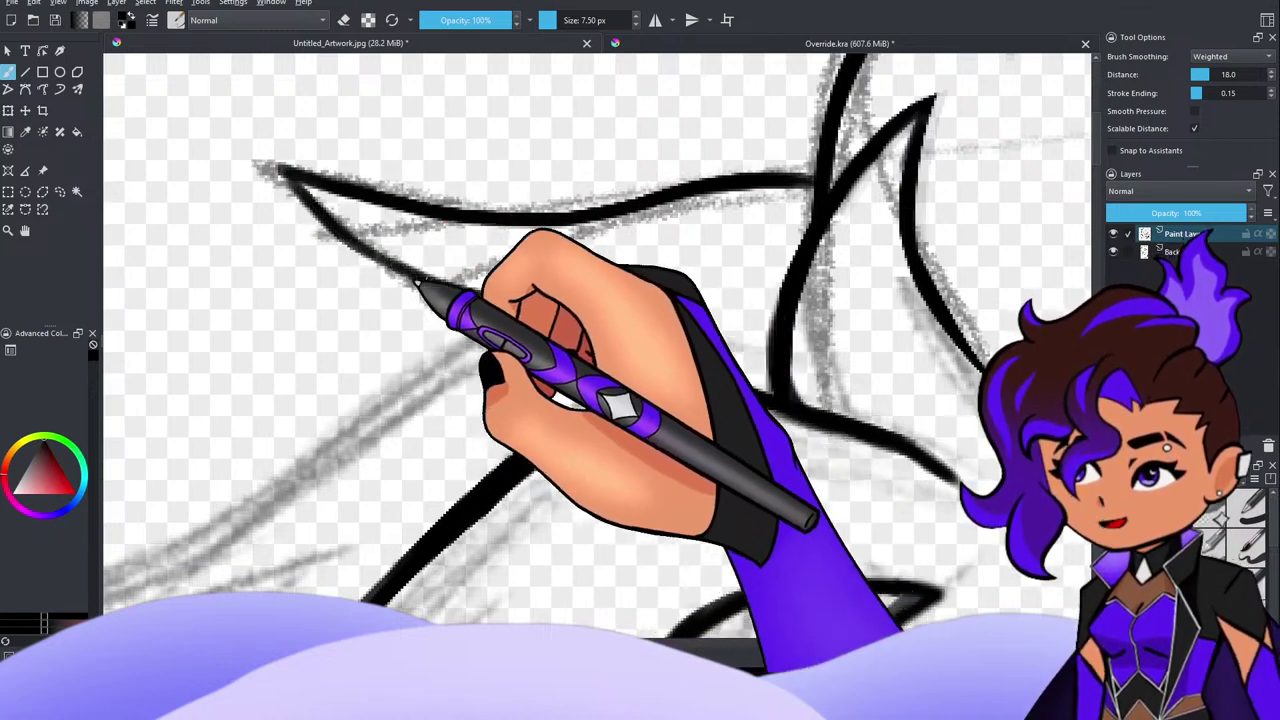
pyautogui.moveTo(458, 289)
pyautogui.mouseDown()
pyautogui.moveTo(509, 305)
pyautogui.moveTo(443, 291)
pyautogui.moveTo(536, 304)
pyautogui.mouseUp()
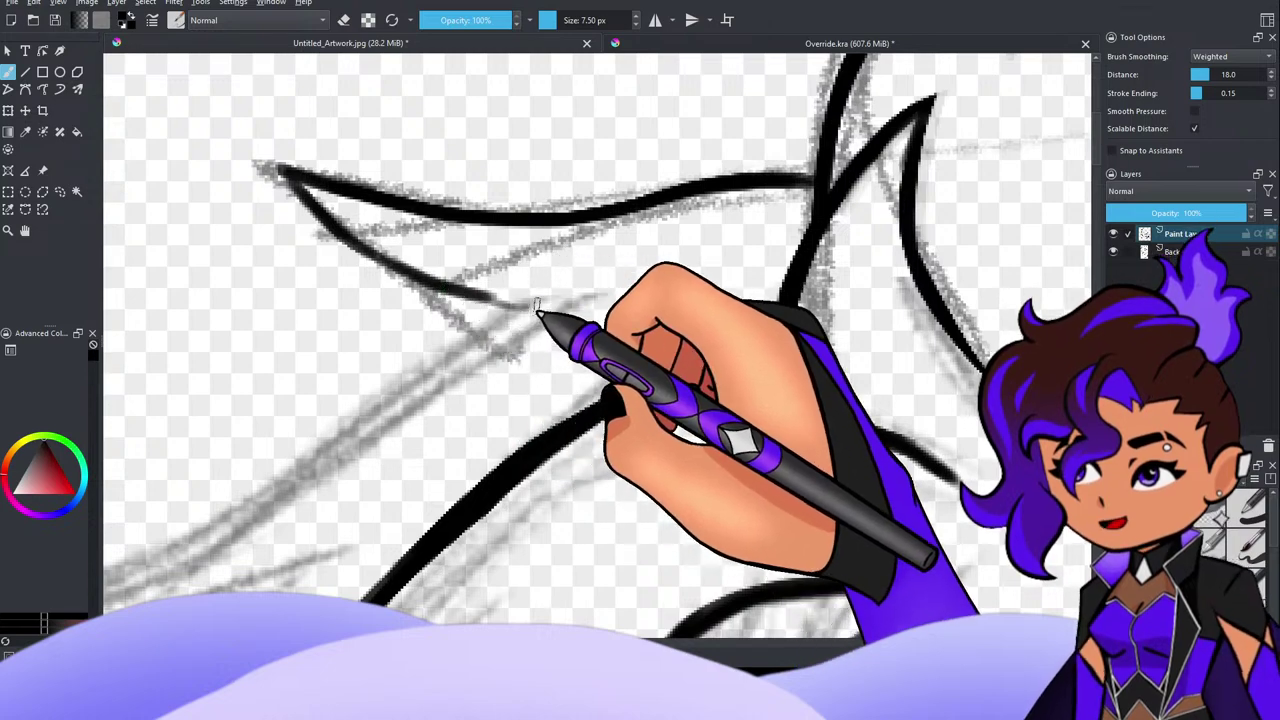
pyautogui.moveTo(453, 290); pyautogui.dragTo(531, 307)
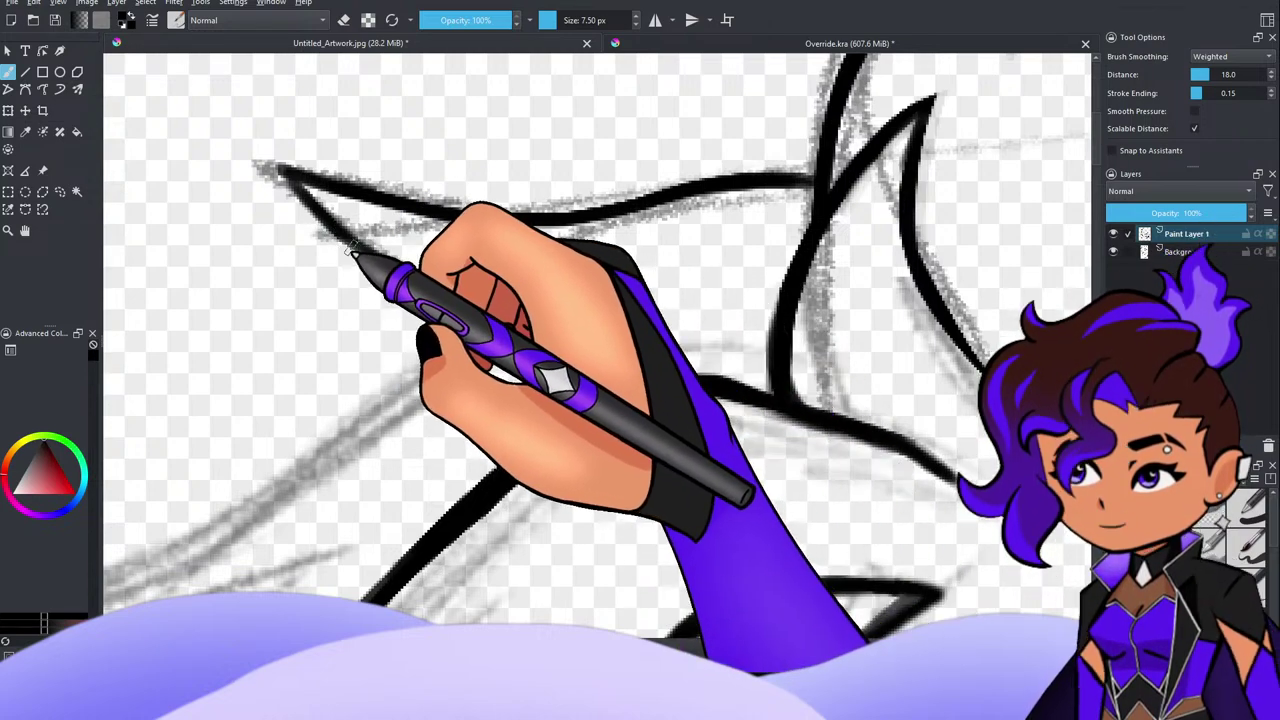
pyautogui.moveTo(303, 188); pyautogui.dragTo(355, 250)
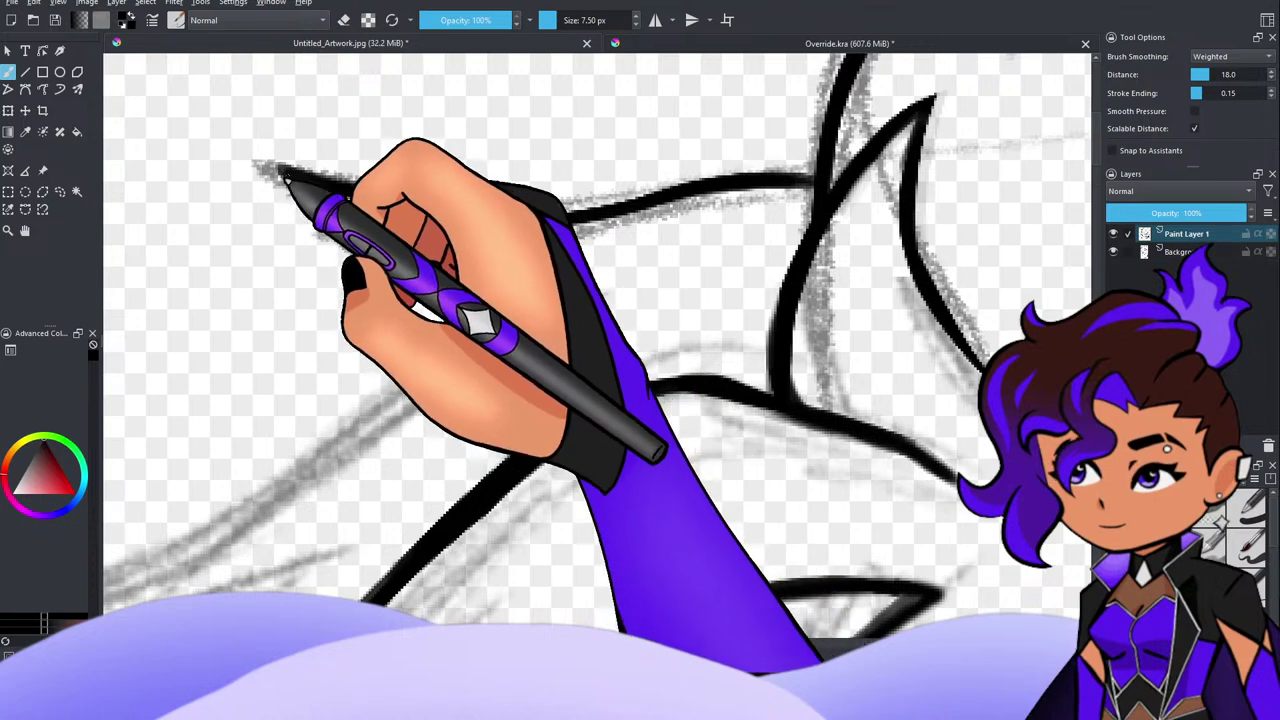
pyautogui.moveTo(283, 171); pyautogui.dragTo(391, 268)
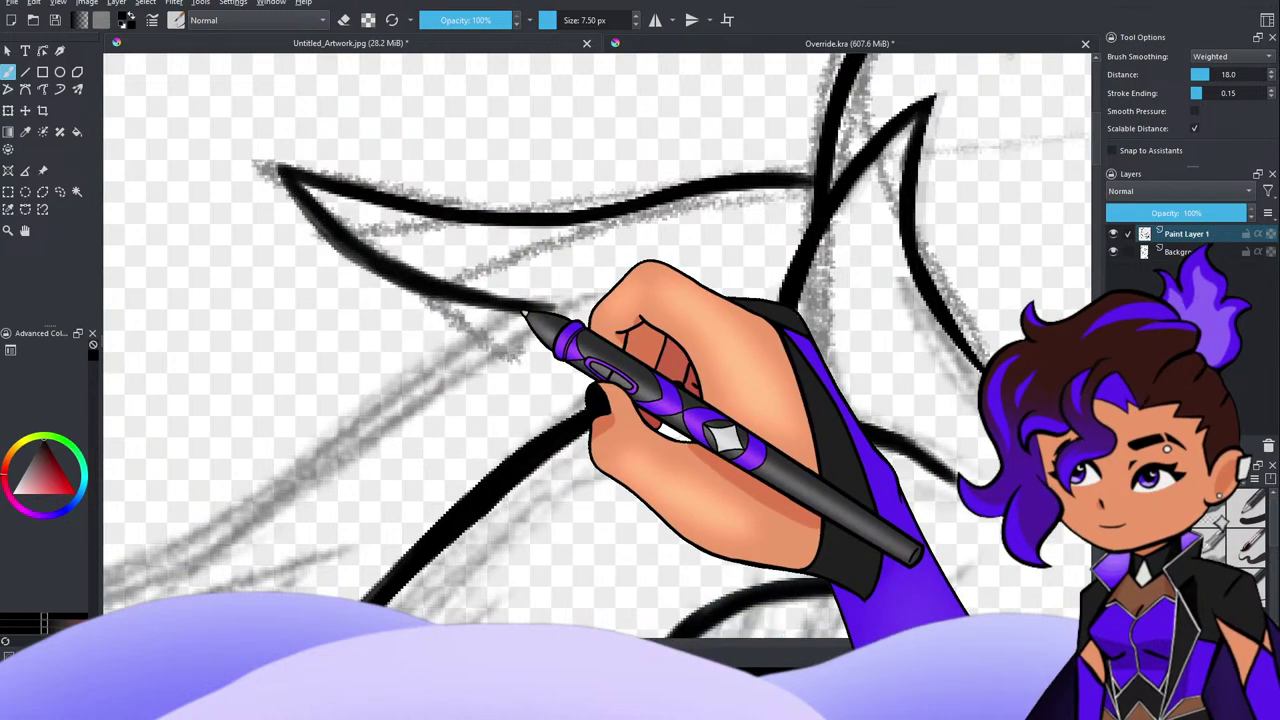
# Step: Ink the S-shaped outer curve of the next side strand, starting under the projecting strand, and thicken its middle and upper part
pyautogui.scroll(-5, 518, 299)
pyautogui.scroll(1, 663, 346)
pyautogui.scroll(-2, 663, 346)
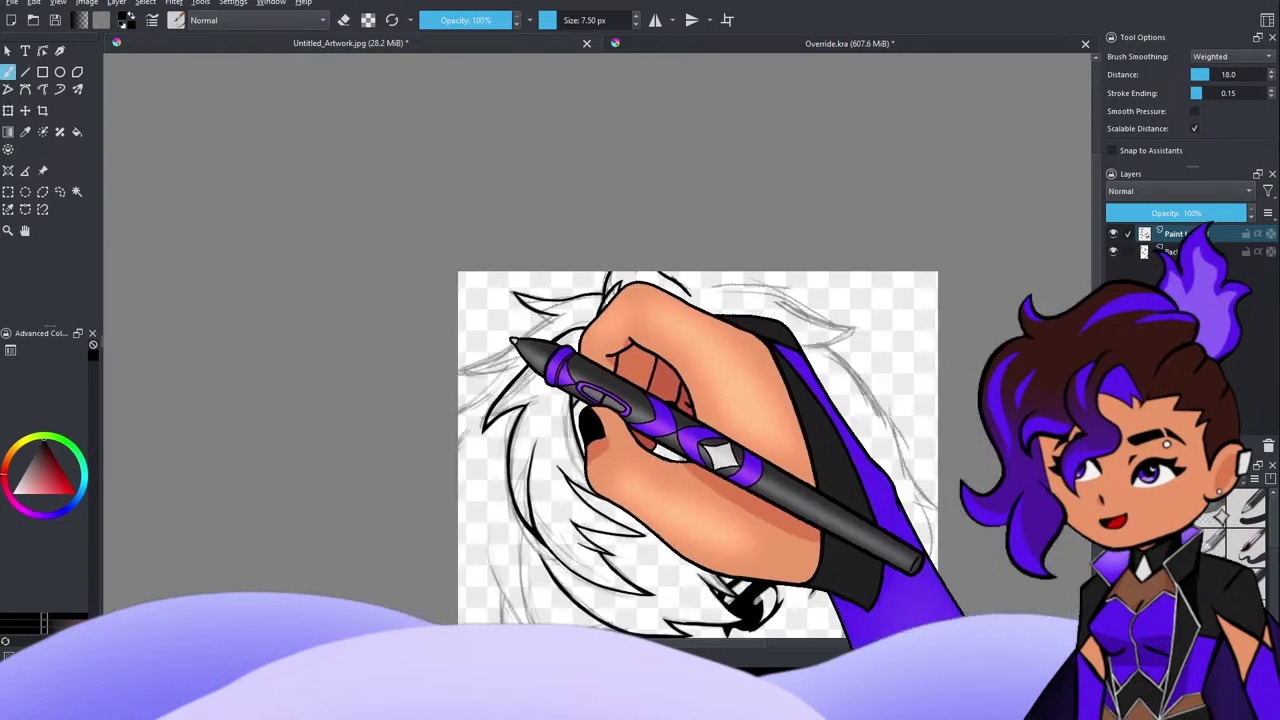
pyautogui.scroll(1, 400, 346)
pyautogui.scroll(5, 428, 349)
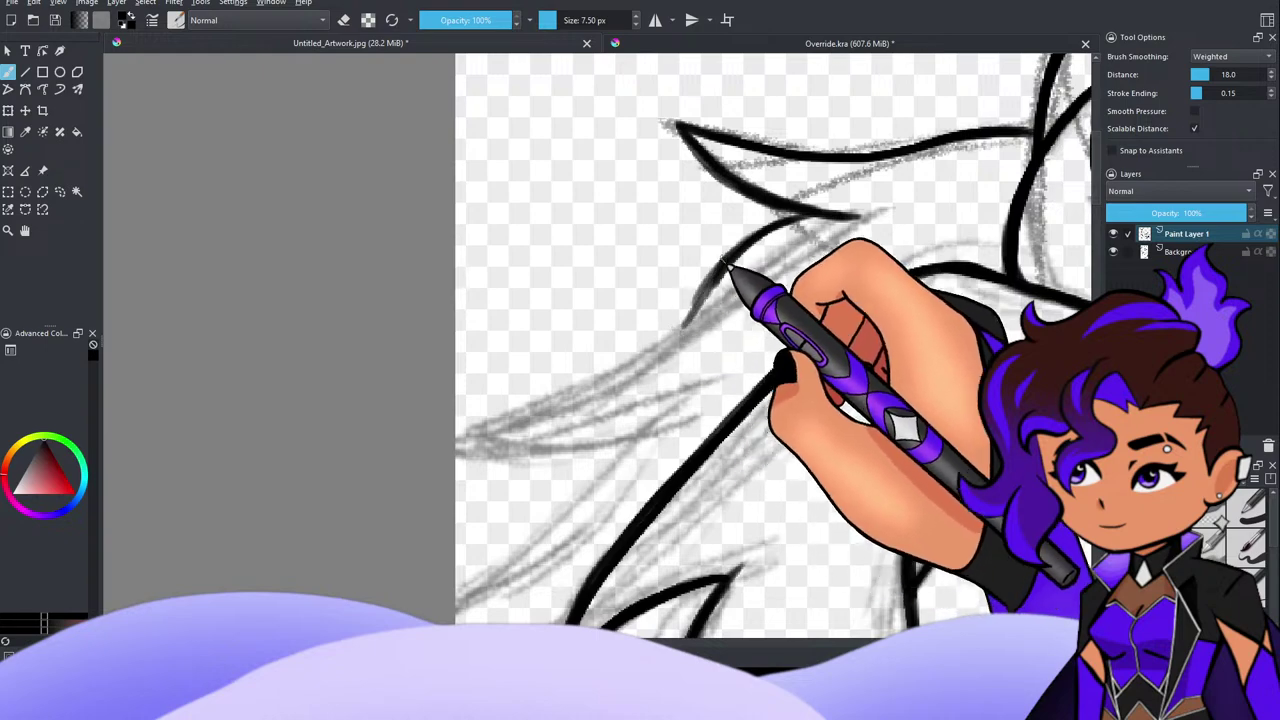
pyautogui.moveTo(646, 364)
pyautogui.mouseDown()
pyautogui.moveTo(583, 383)
pyautogui.moveTo(690, 317)
pyautogui.moveTo(645, 368)
pyautogui.moveTo(555, 398)
pyautogui.mouseUp()
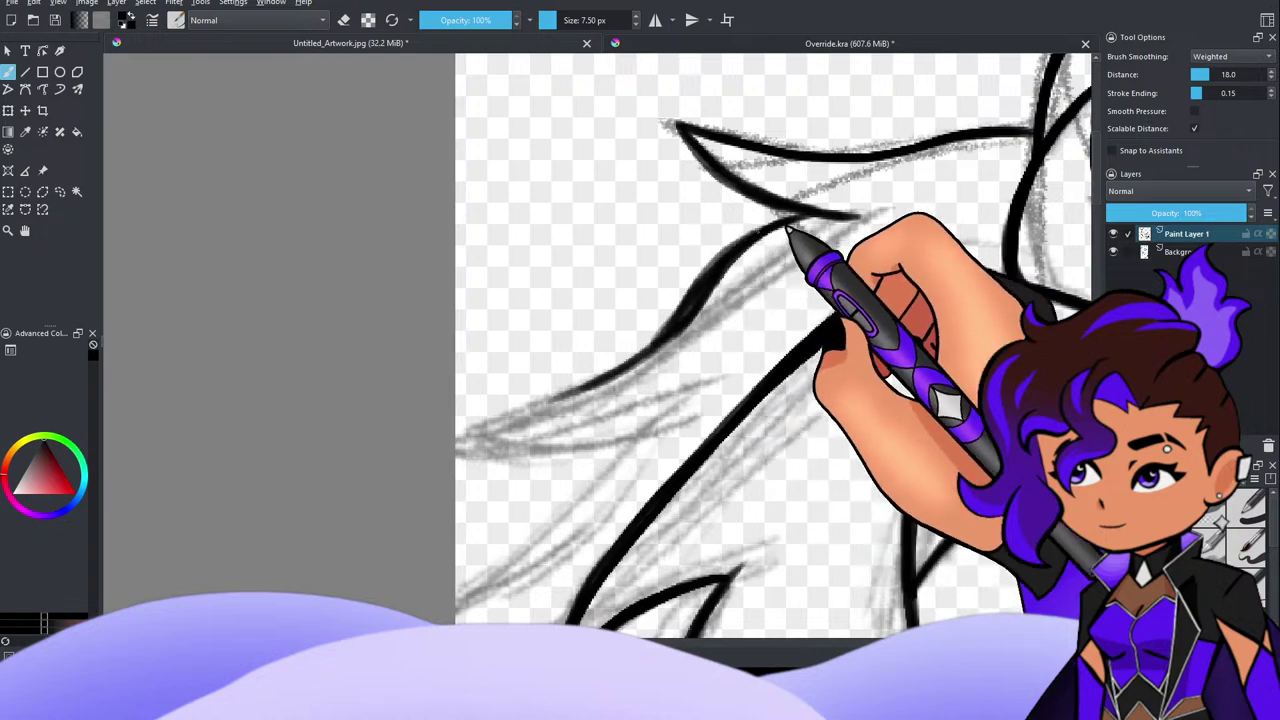
pyautogui.moveTo(829, 219); pyautogui.dragTo(716, 271)
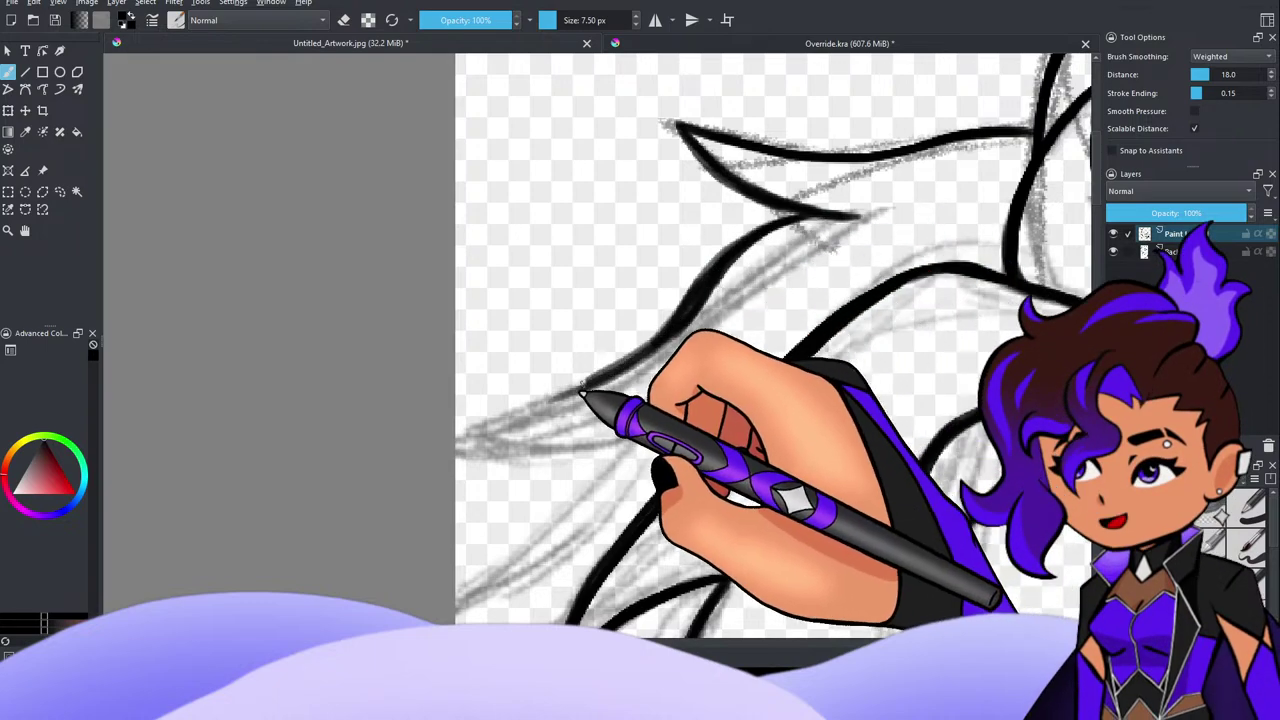
# Step: Extend the side strand's outer curve to a pointed tip, ink its short lower edge from there, and check the hair outline
pyautogui.moveTo(500, 406)
pyautogui.mouseDown()
pyautogui.moveTo(575, 391)
pyautogui.moveTo(657, 334)
pyautogui.mouseUp()
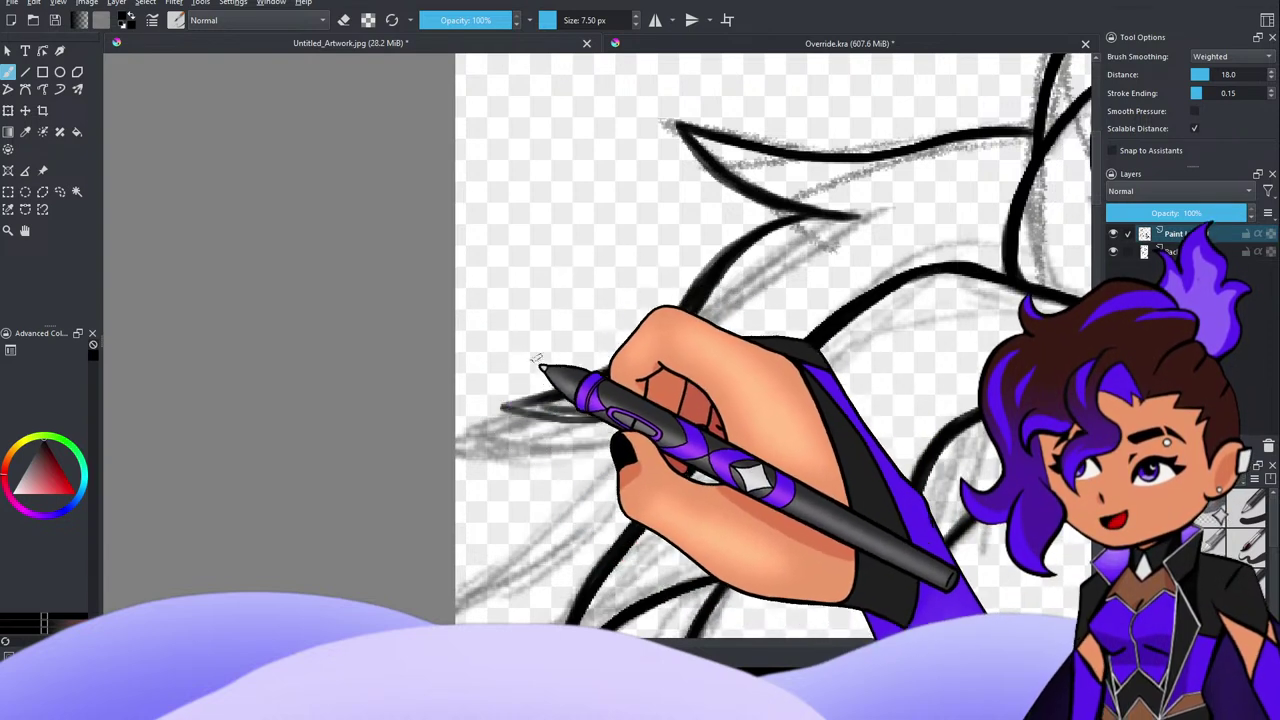
pyautogui.moveTo(501, 404)
pyautogui.mouseDown()
pyautogui.moveTo(581, 430)
pyautogui.moveTo(526, 418)
pyautogui.moveTo(671, 400)
pyautogui.mouseUp()
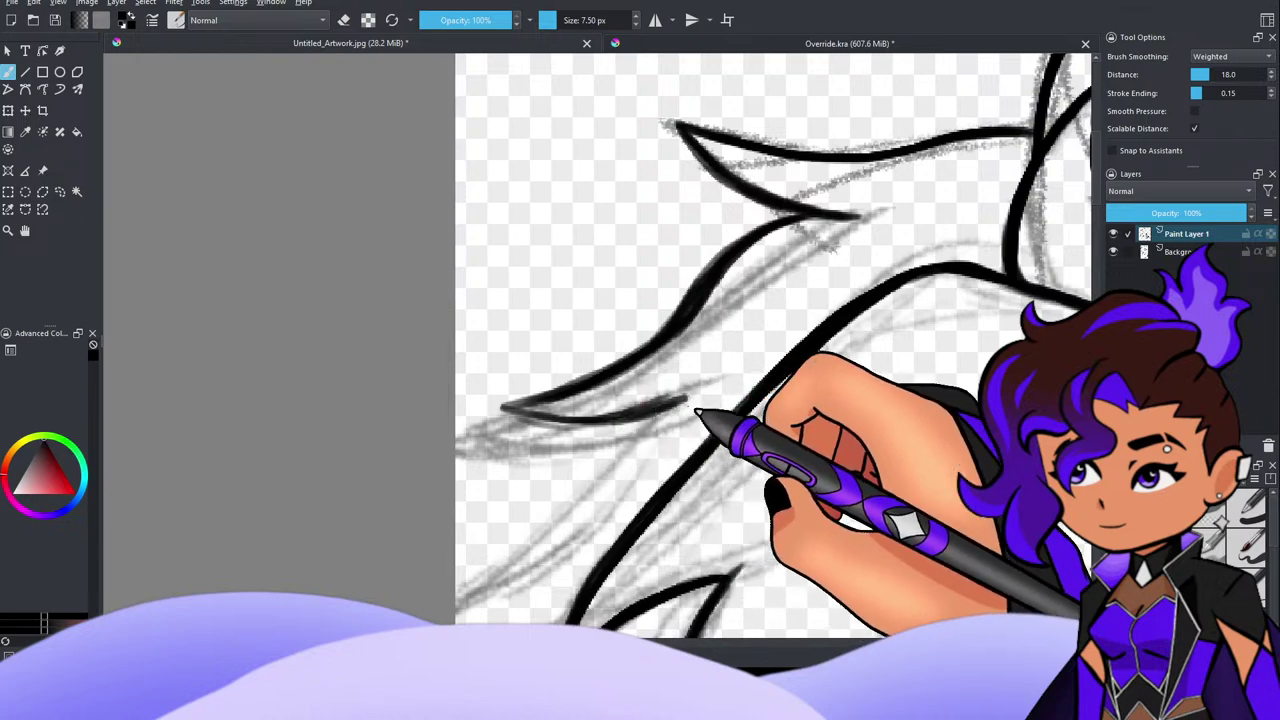
pyautogui.press('-')
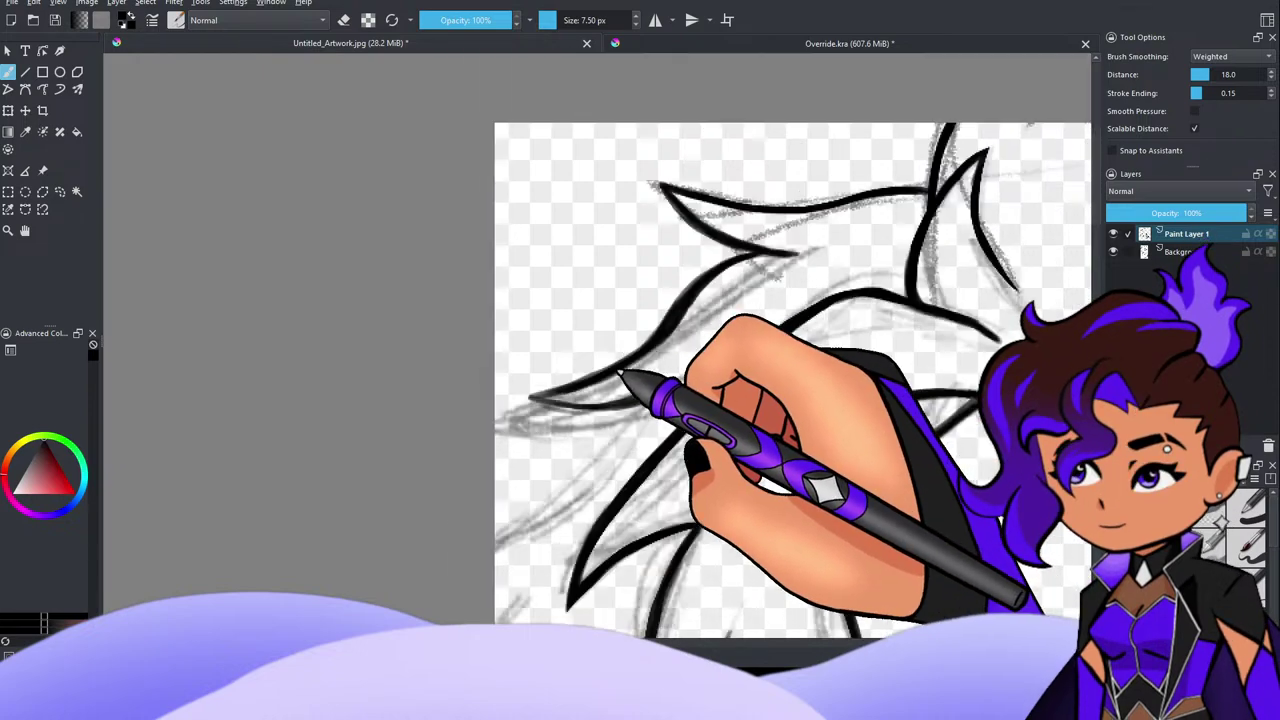
pyautogui.scroll(-4, 630, 351)
pyautogui.scroll(4, 626, 372)
pyautogui.scroll(-2, 639, 275)
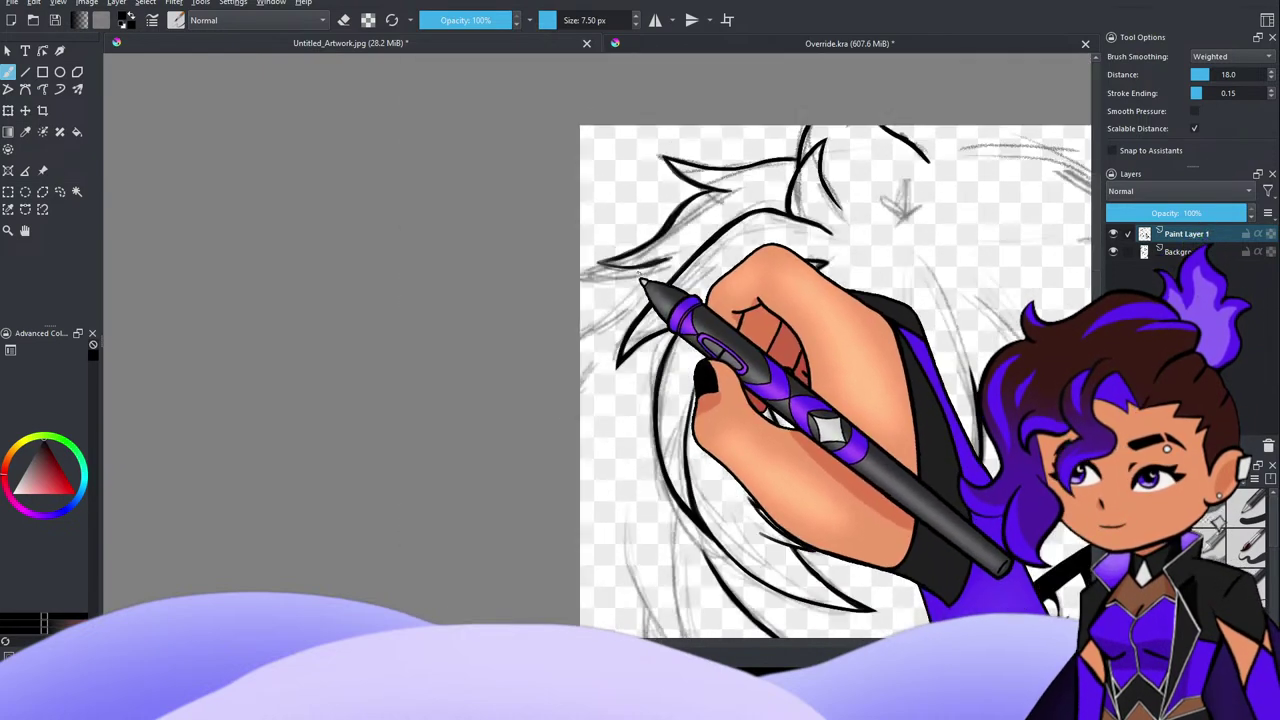
# Step: Ink the side strand's lower edge as a shallow curve running inward from its pointed tip
pyautogui.press('+')
pyautogui.press('+')
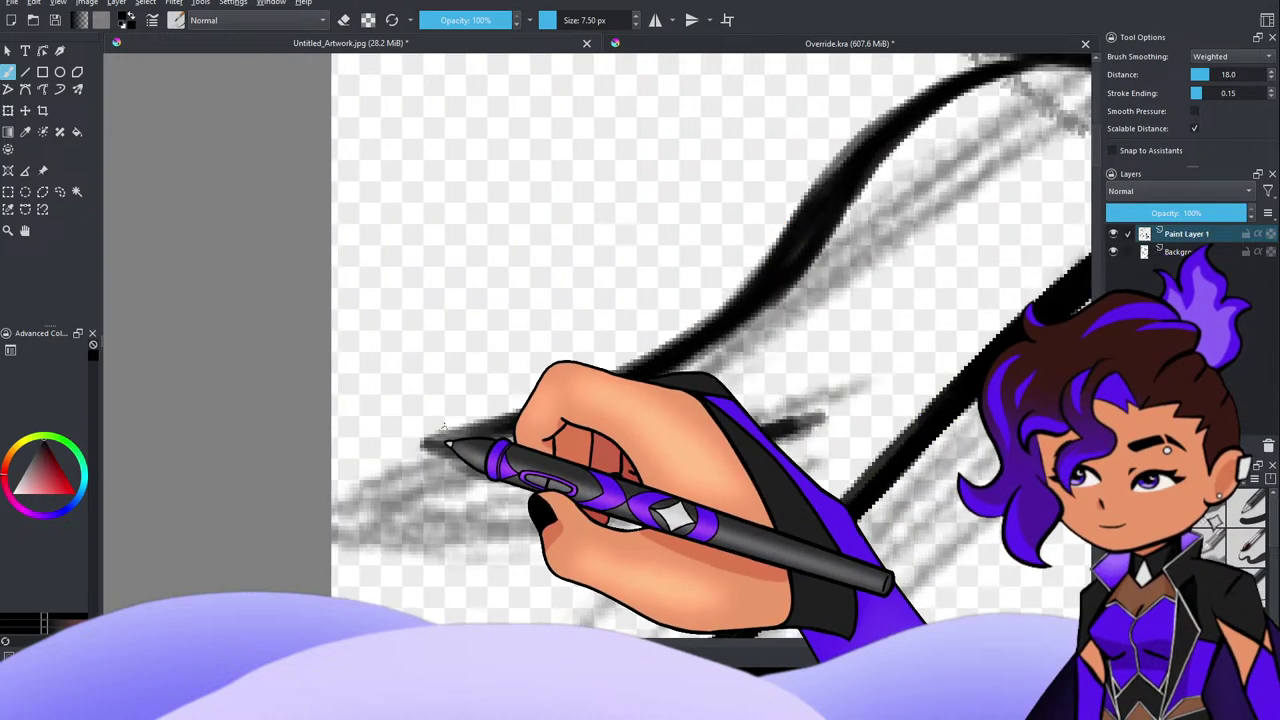
pyautogui.moveTo(440, 436)
pyautogui.mouseDown()
pyautogui.moveTo(528, 414)
pyautogui.moveTo(438, 440)
pyautogui.moveTo(507, 465)
pyautogui.moveTo(440, 440)
pyautogui.moveTo(500, 463)
pyautogui.moveTo(800, 414)
pyautogui.mouseUp()
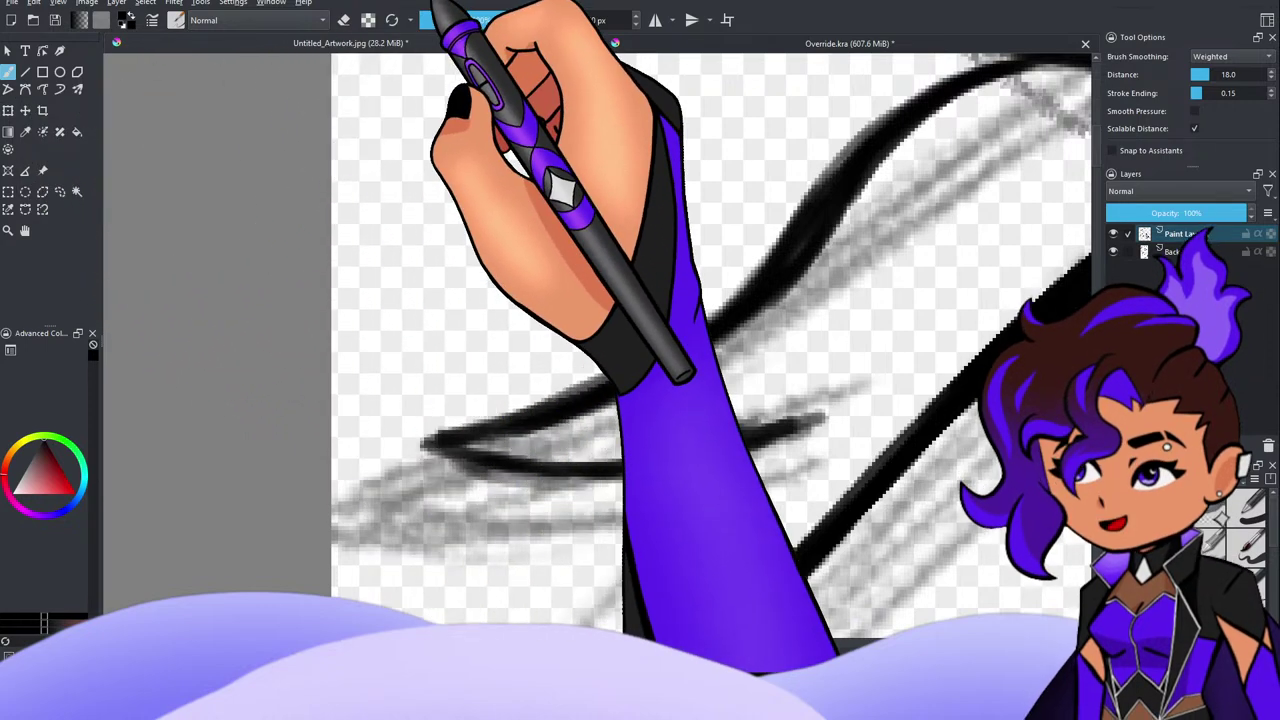
# Step: Erase the excess thickness along both sides of the side strand's outer curve, and re-ink its lower edge with a tapered end
pyautogui.click(343, 20)
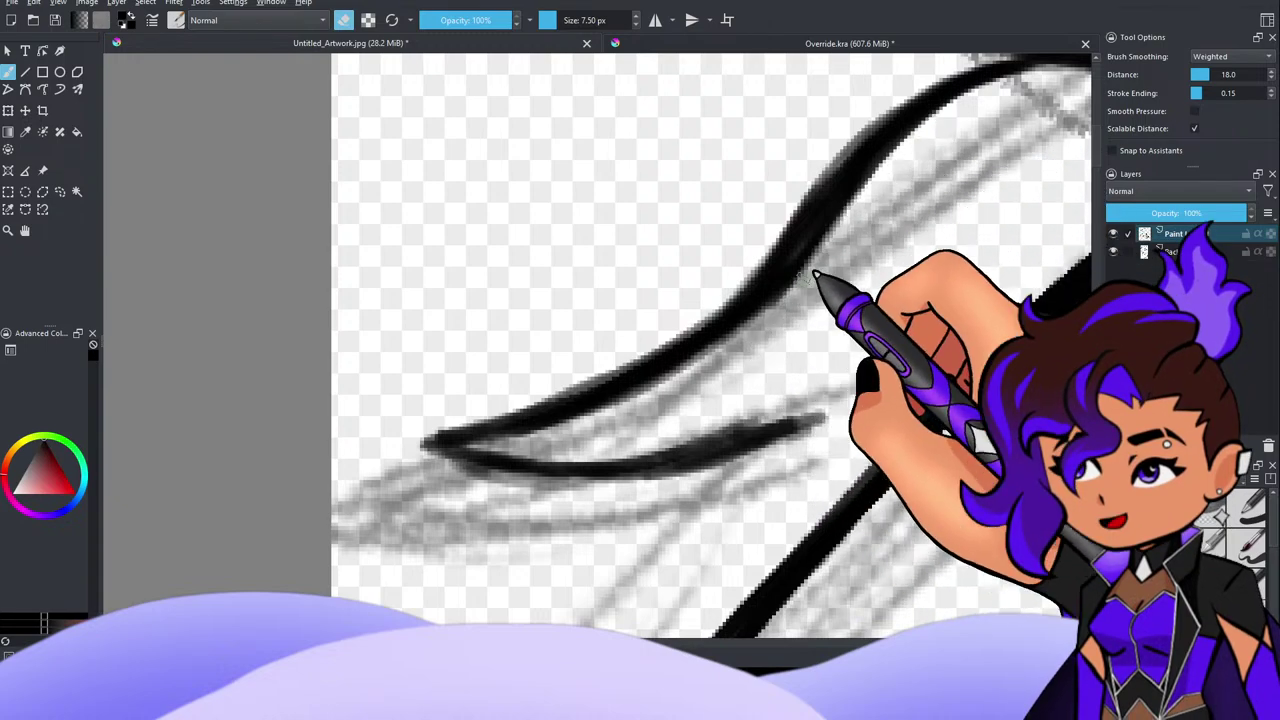
pyautogui.moveTo(794, 270); pyautogui.dragTo(882, 158)
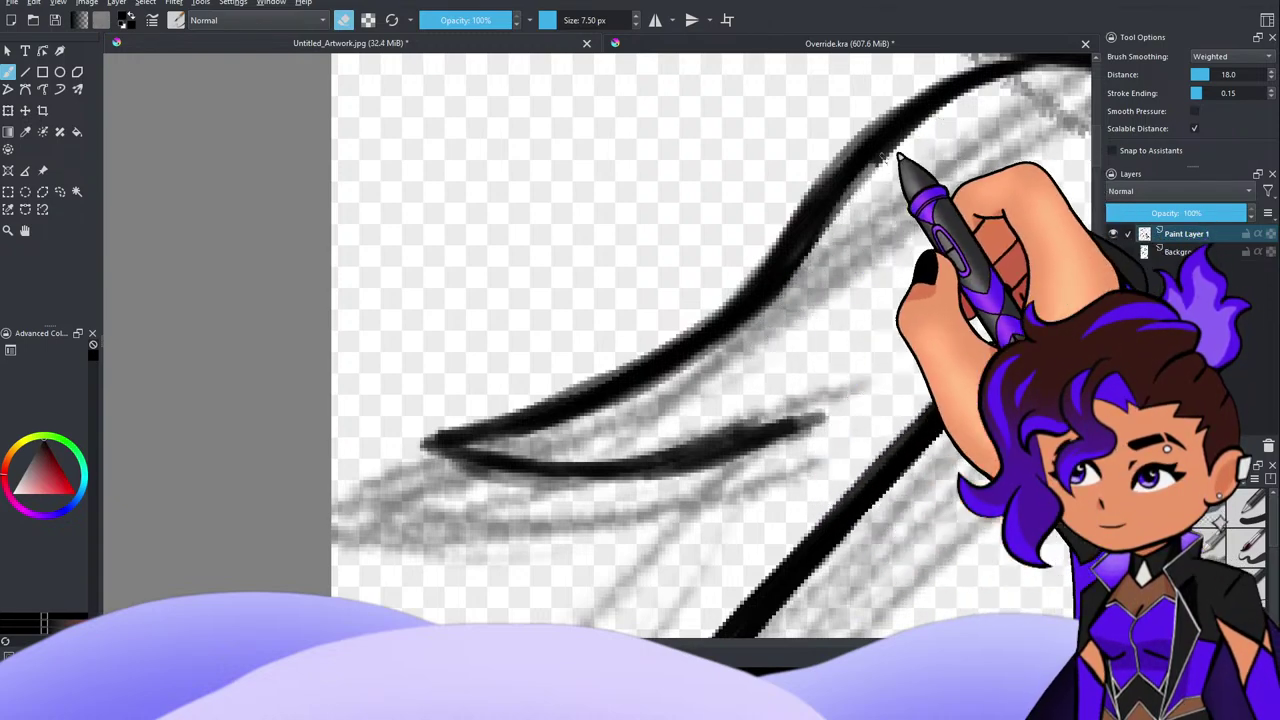
pyautogui.moveTo(800, 276); pyautogui.dragTo(902, 152)
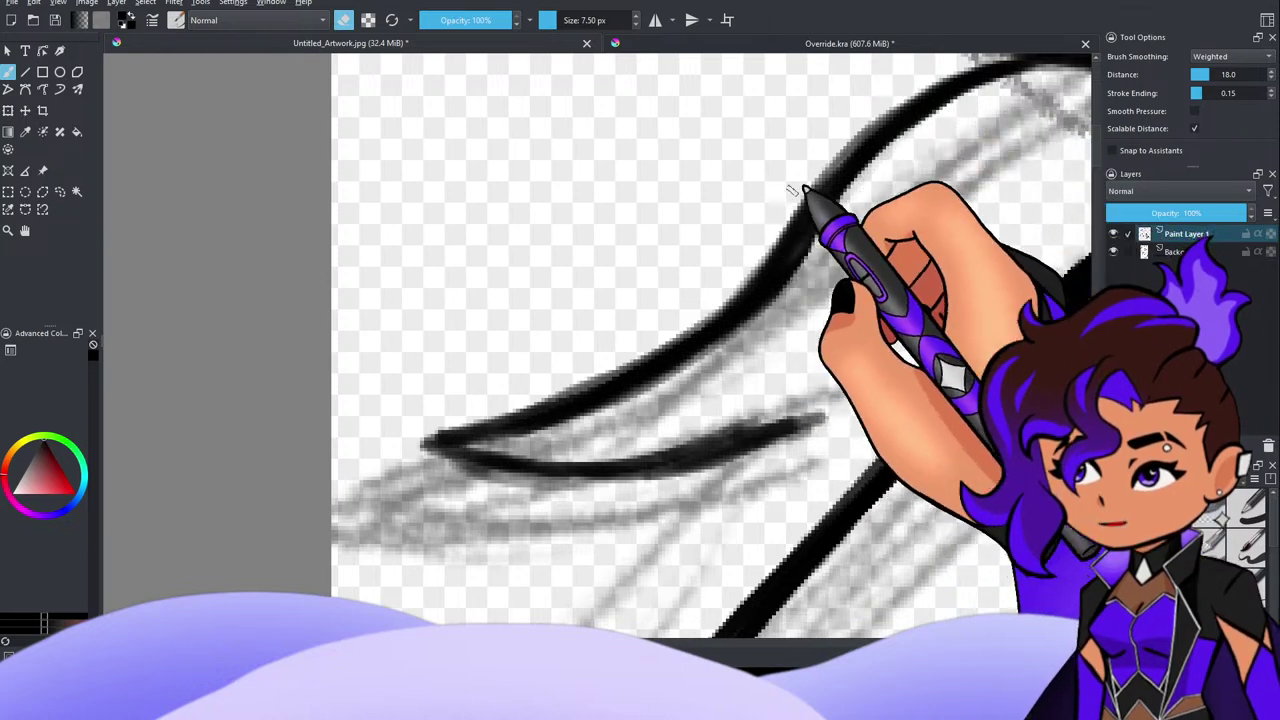
pyautogui.moveTo(792, 190); pyautogui.dragTo(880, 105)
pyautogui.moveTo(777, 240); pyautogui.dragTo(822, 162)
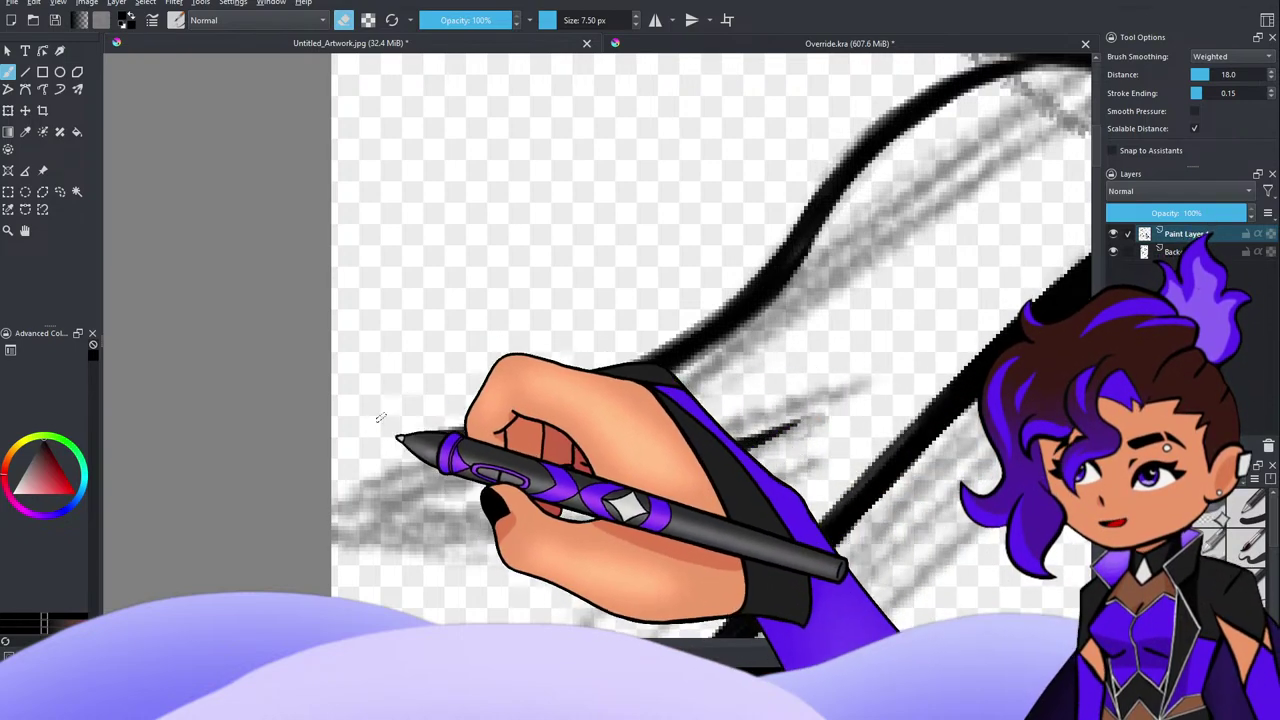
pyautogui.press('e')
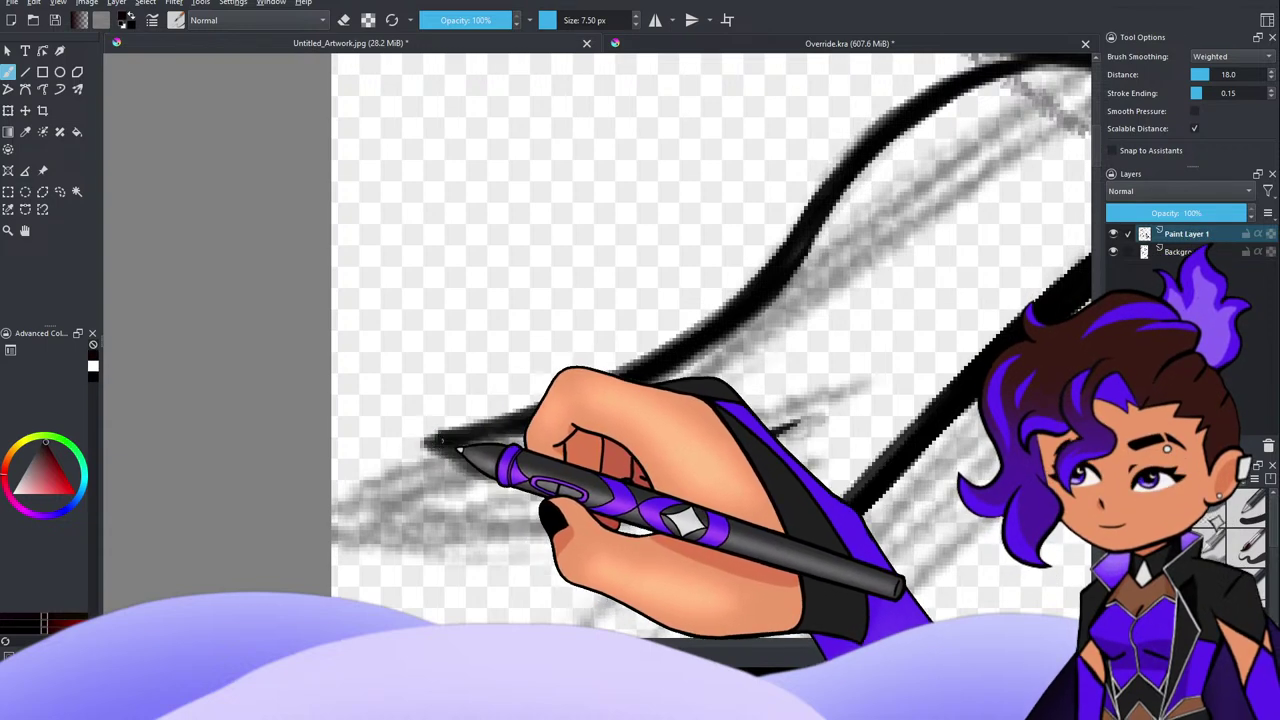
pyautogui.moveTo(446, 440)
pyautogui.mouseDown()
pyautogui.moveTo(495, 460)
pyautogui.moveTo(483, 460)
pyautogui.moveTo(799, 398)
pyautogui.mouseUp()
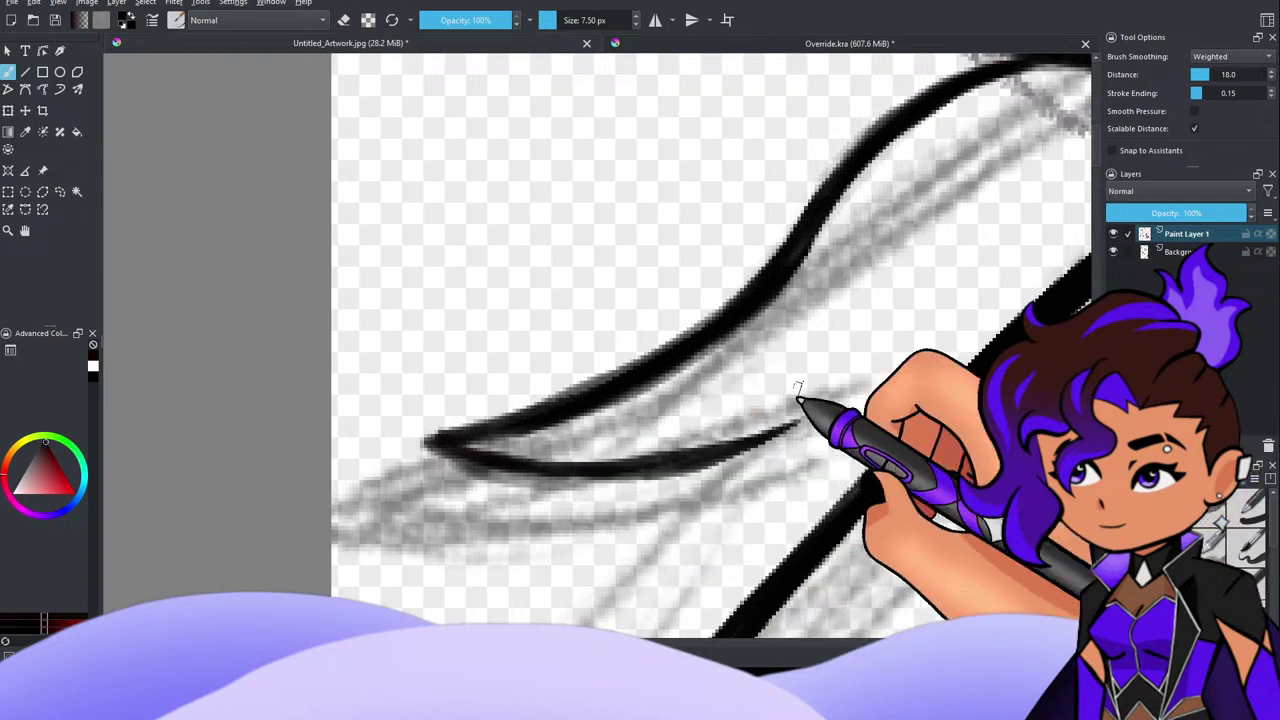
# Step: Examine the inked side strand's tip and line weight against the neighbouring hair strands
pyautogui.scroll(-4, 690, 383)
pyautogui.scroll(1, 696, 381)
pyautogui.scroll(-2, 694, 394)
pyautogui.scroll(2, 663, 451)
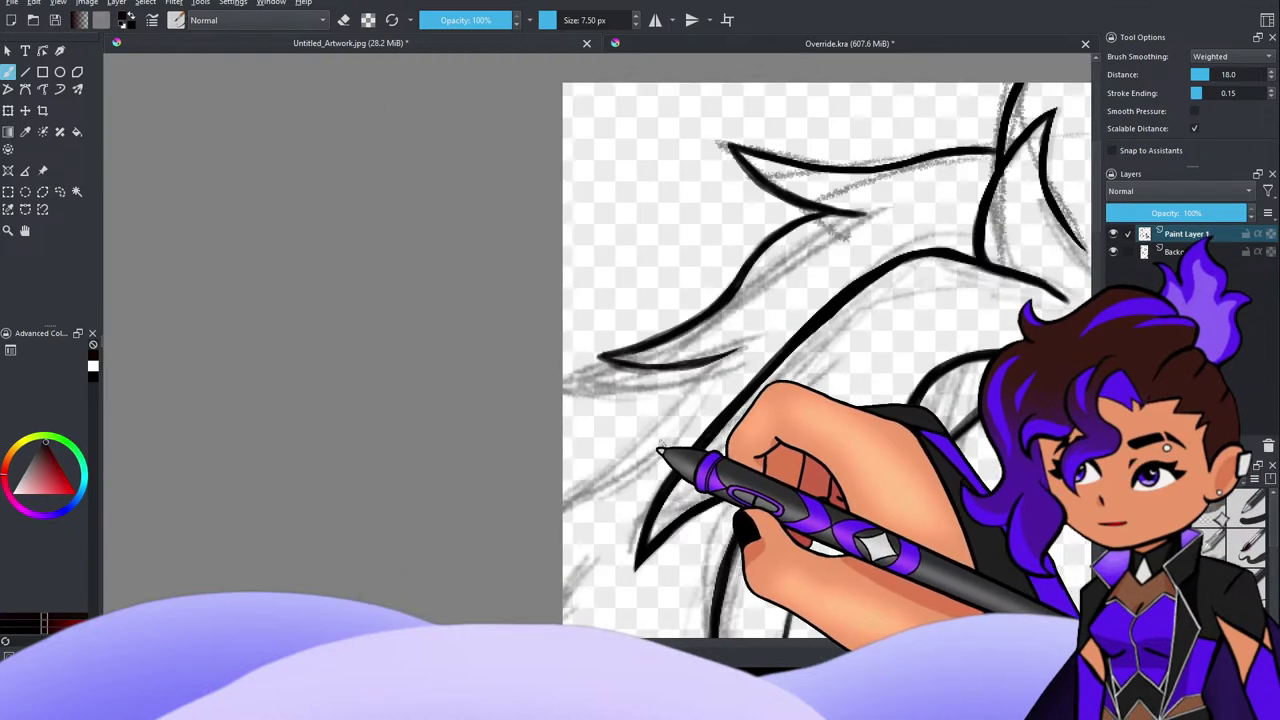
pyautogui.scroll(-2, 663, 440)
pyautogui.scroll(2, 672, 380)
pyautogui.scroll(1, 683, 376)
pyautogui.scroll(-2, 681, 400)
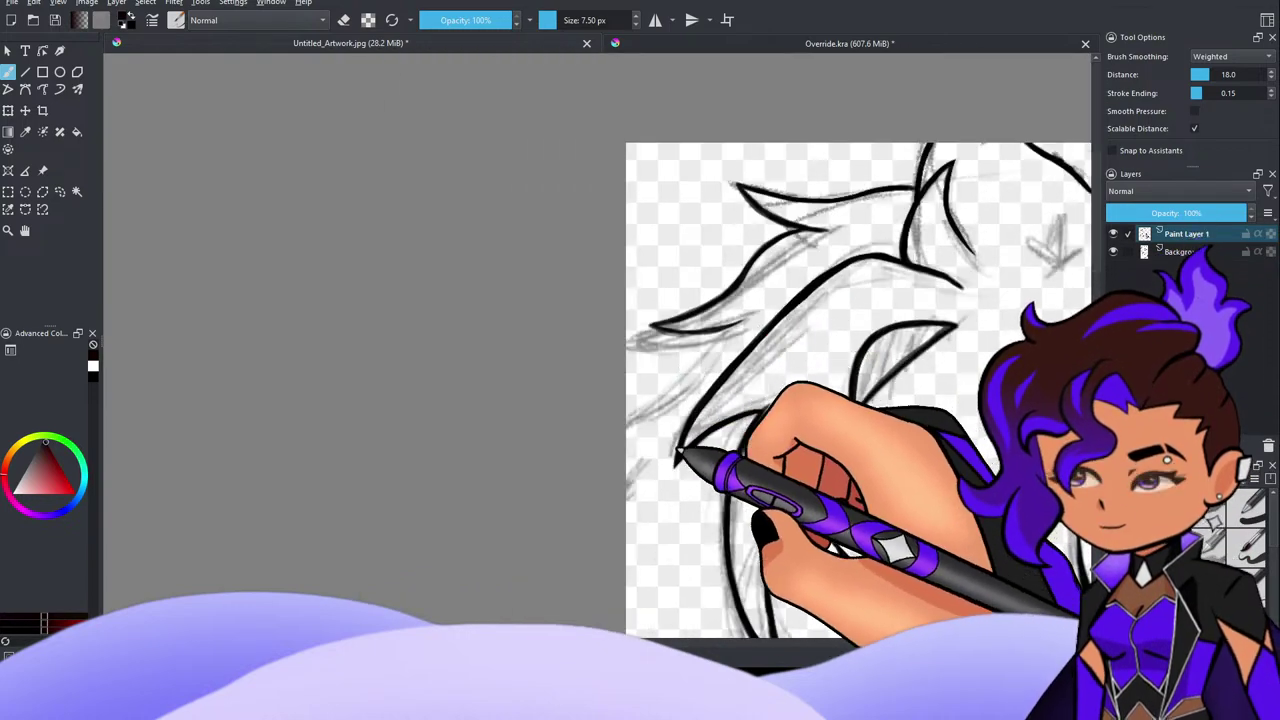
pyautogui.scroll(2, 677, 449)
pyautogui.scroll(1, 707, 347)
pyautogui.scroll(-3, 706, 349)
pyautogui.scroll(3, 722, 287)
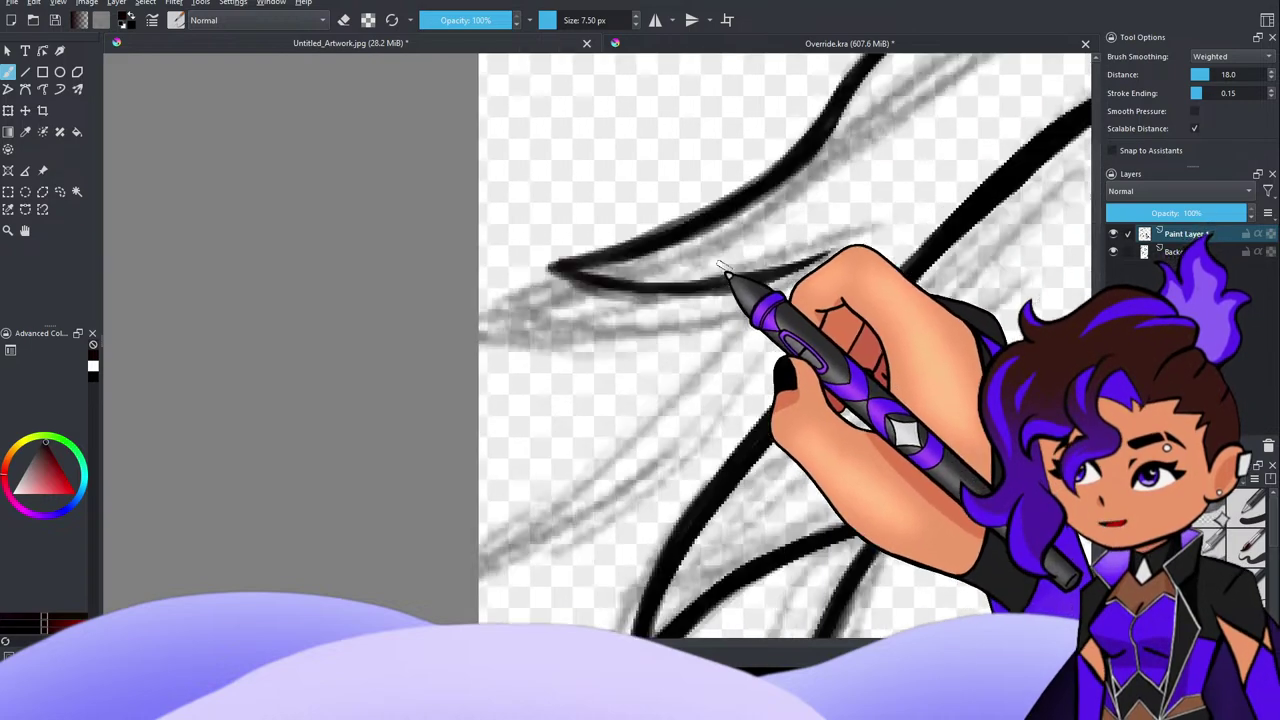
pyautogui.scroll(-2, 732, 264)
pyautogui.scroll(2, 740, 218)
pyautogui.scroll(2, 750, 280)
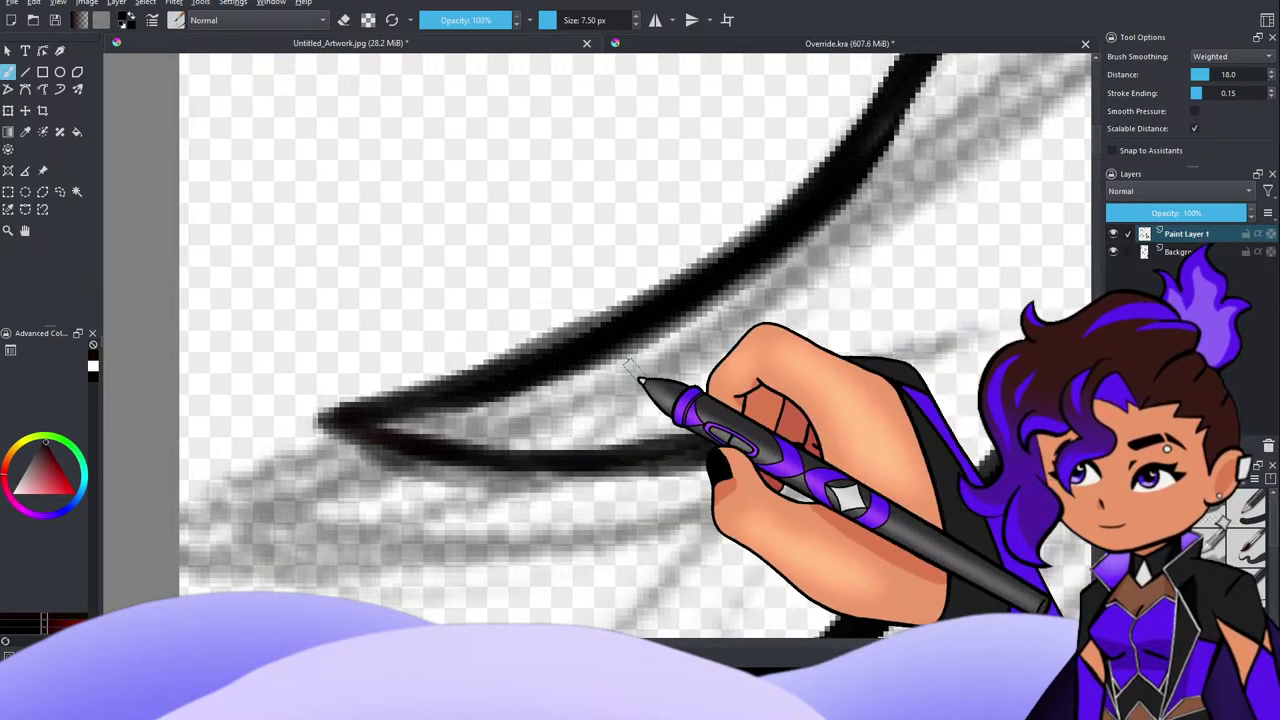
# Step: Review the portrait's overall hair line art, and compare it with the full-body character sketch in the other open document
pyautogui.scroll(-6, 610, 365)
pyautogui.scroll(-4, 634, 394)
pyautogui.scroll(3, 633, 446)
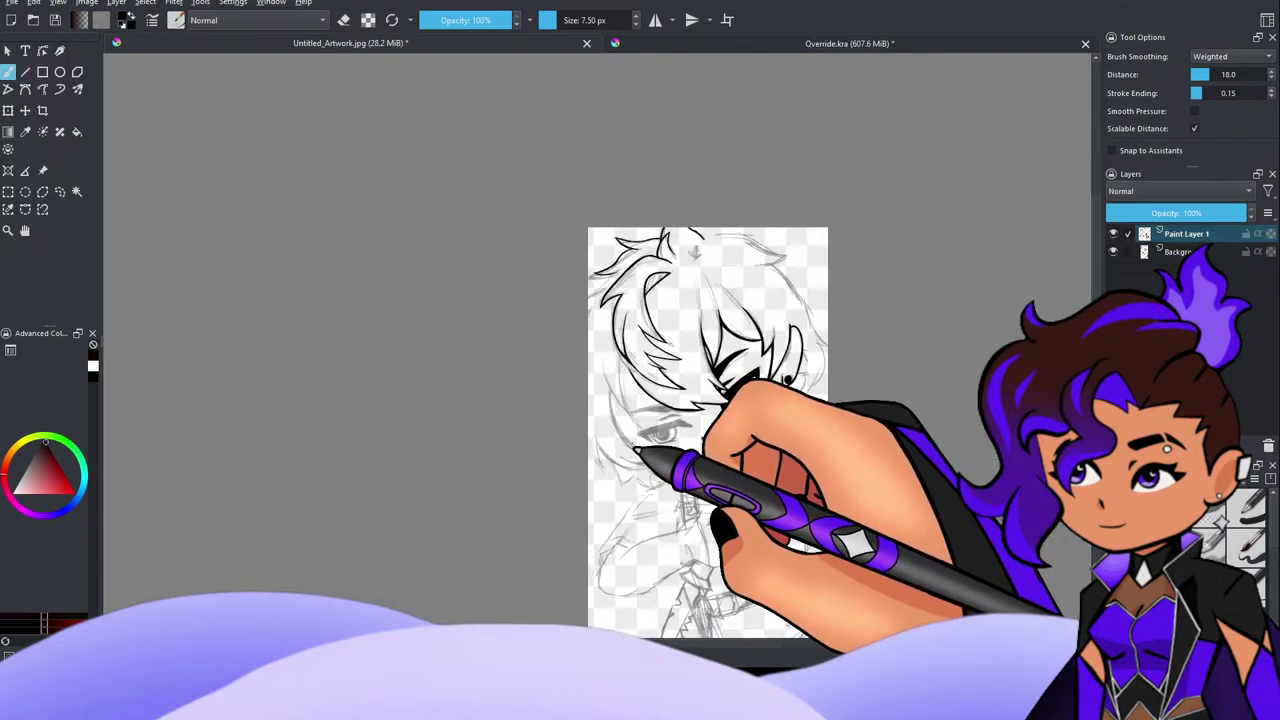
pyautogui.scroll(-1, 636, 445)
pyautogui.scroll(1, 693, 360)
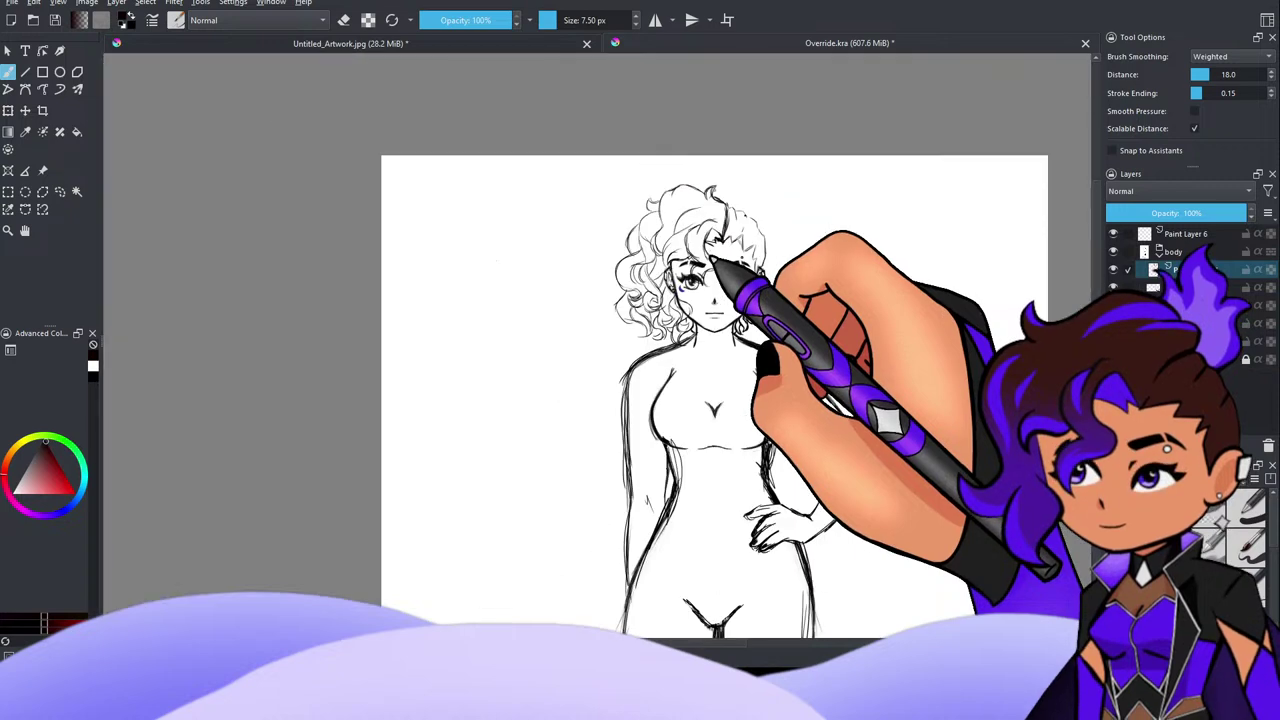
pyautogui.scroll(-3, 770, 265)
pyautogui.scroll(4, 897, 340)
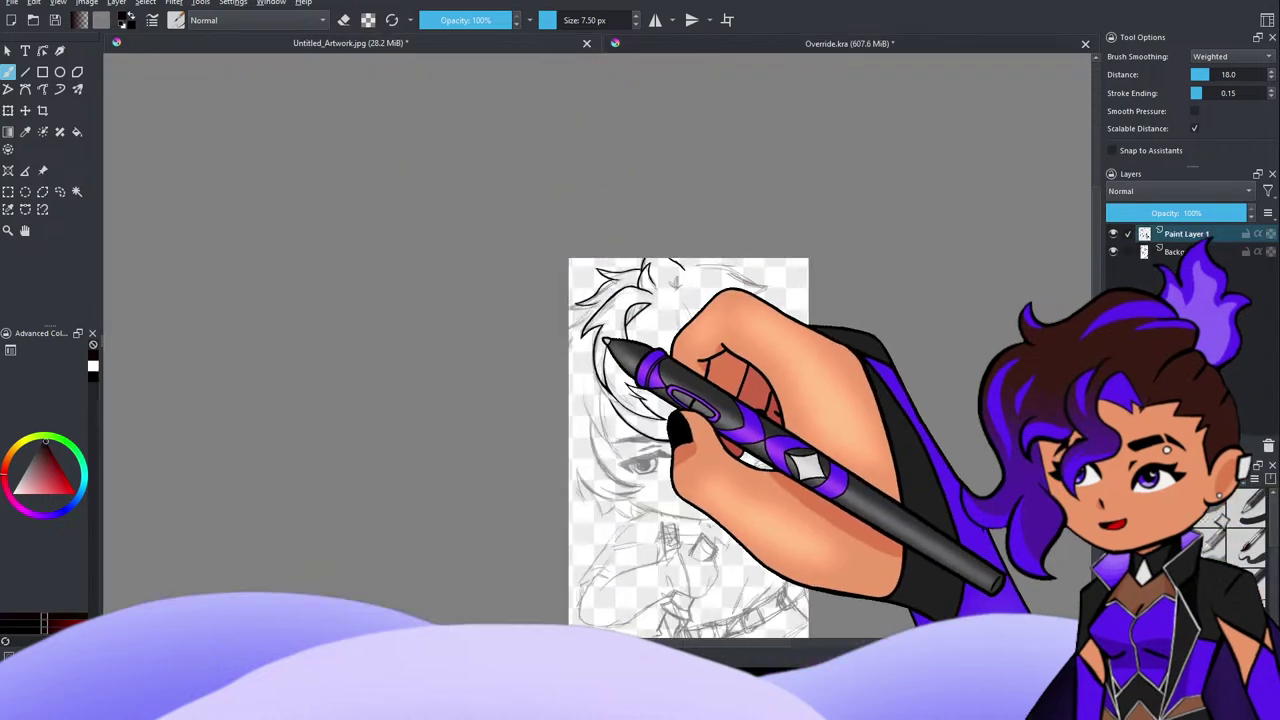
pyautogui.scroll(1, 627, 349)
pyautogui.scroll(-2, 537, 255)
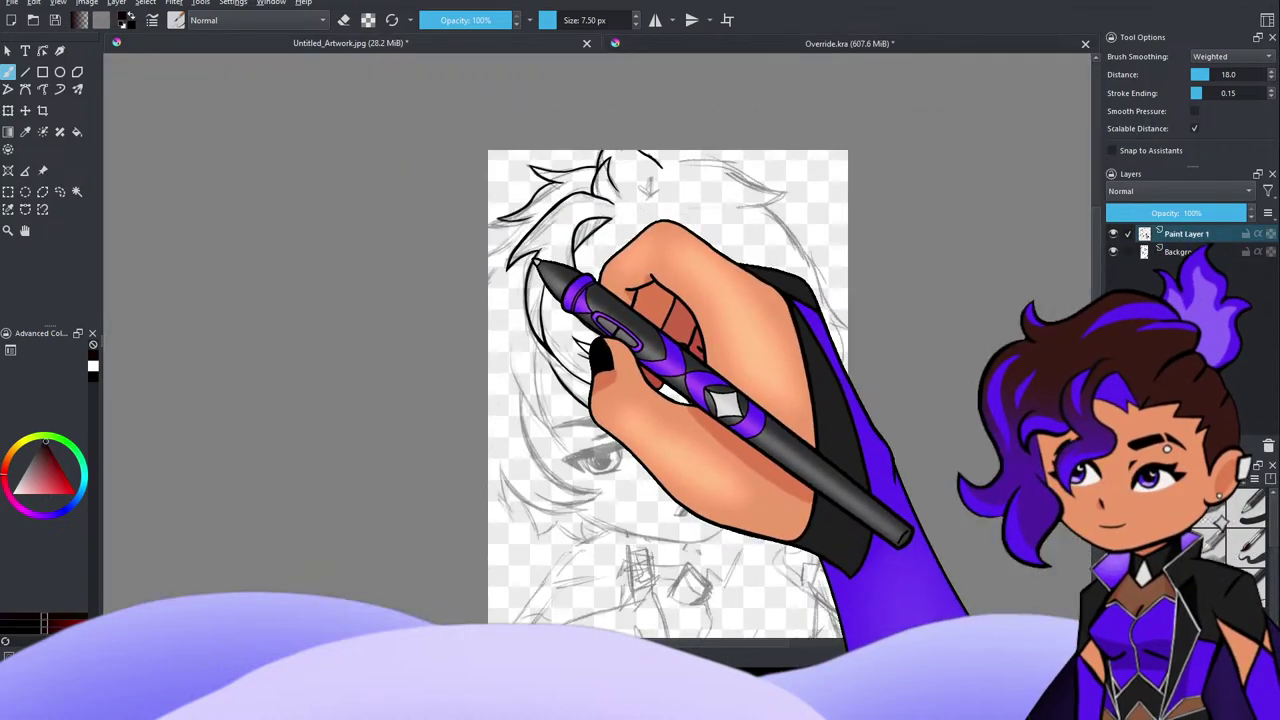
pyautogui.scroll(3, 602, 284)
pyautogui.scroll(1, 598, 288)
pyautogui.scroll(-2, 595, 287)
pyautogui.scroll(3, 594, 285)
pyautogui.scroll(-4, 586, 275)
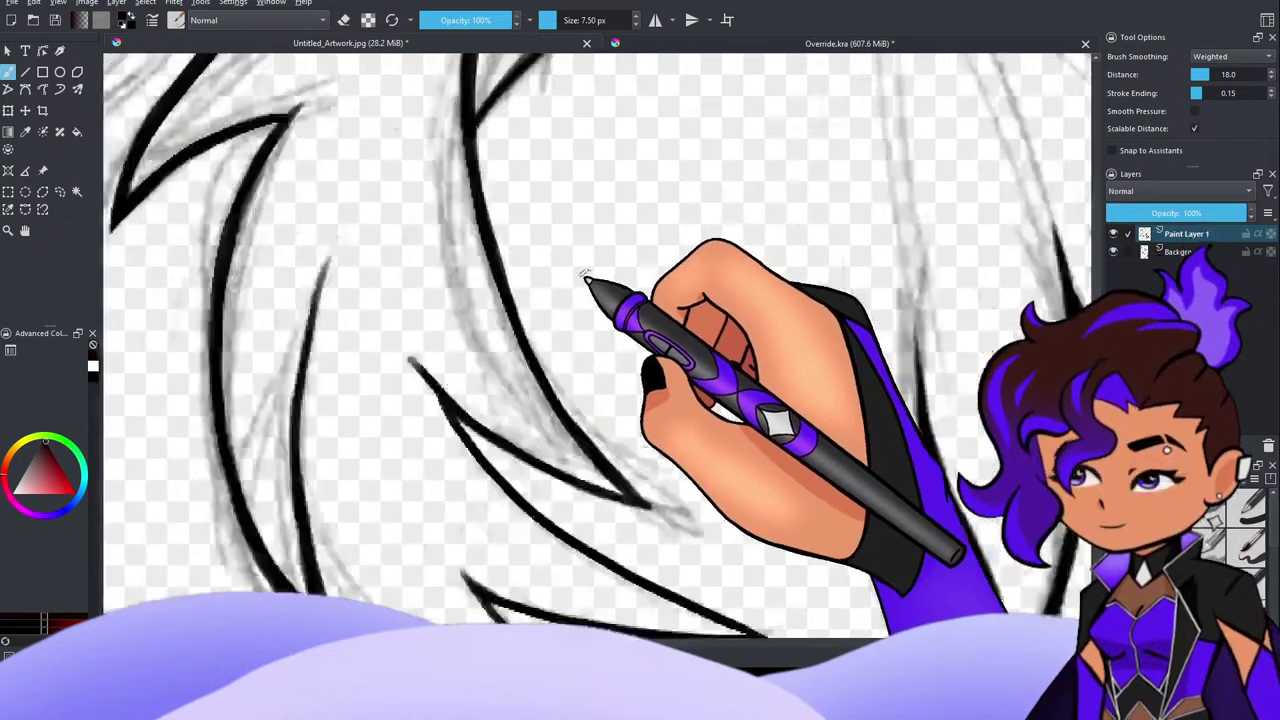
# Step: Switch to the full-body sketch Override.kra, and create a merged copy of the body group with the original group hidden
pyautogui.press('-')
pyautogui.press('-')
pyautogui.press('-')
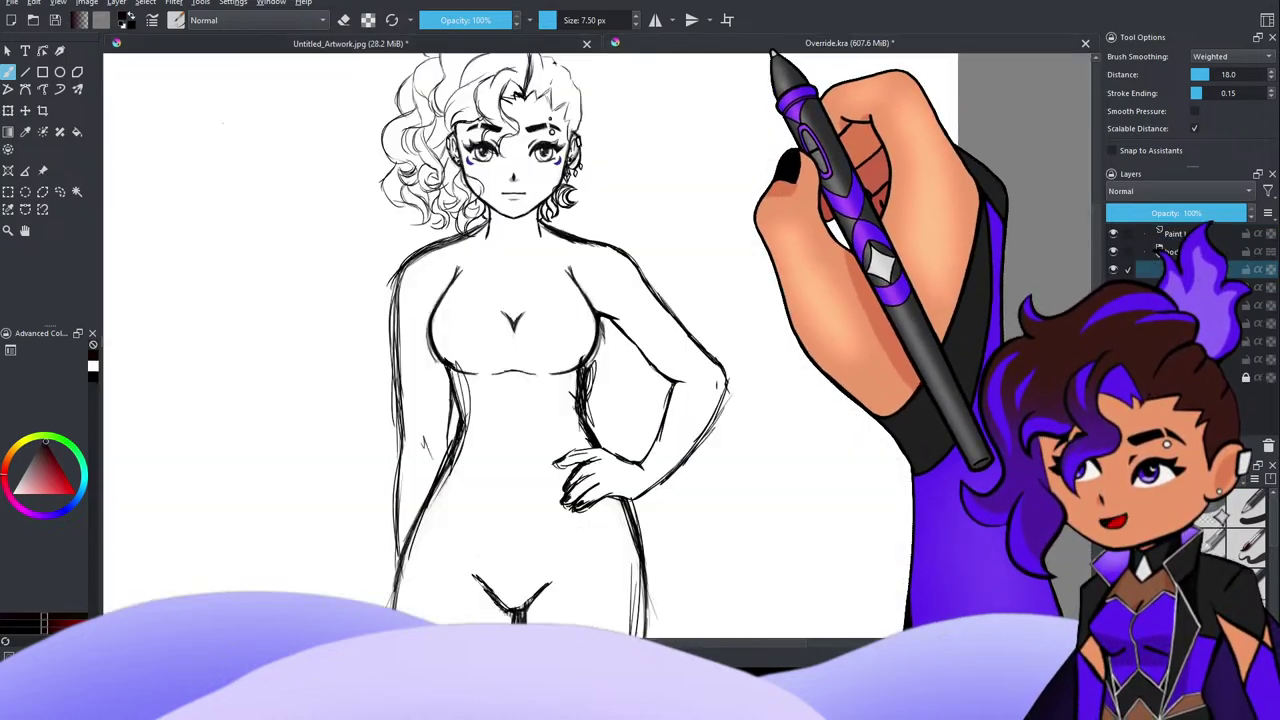
pyautogui.press('-')
pyautogui.press('-')
pyautogui.press('=')
pyautogui.press('=')
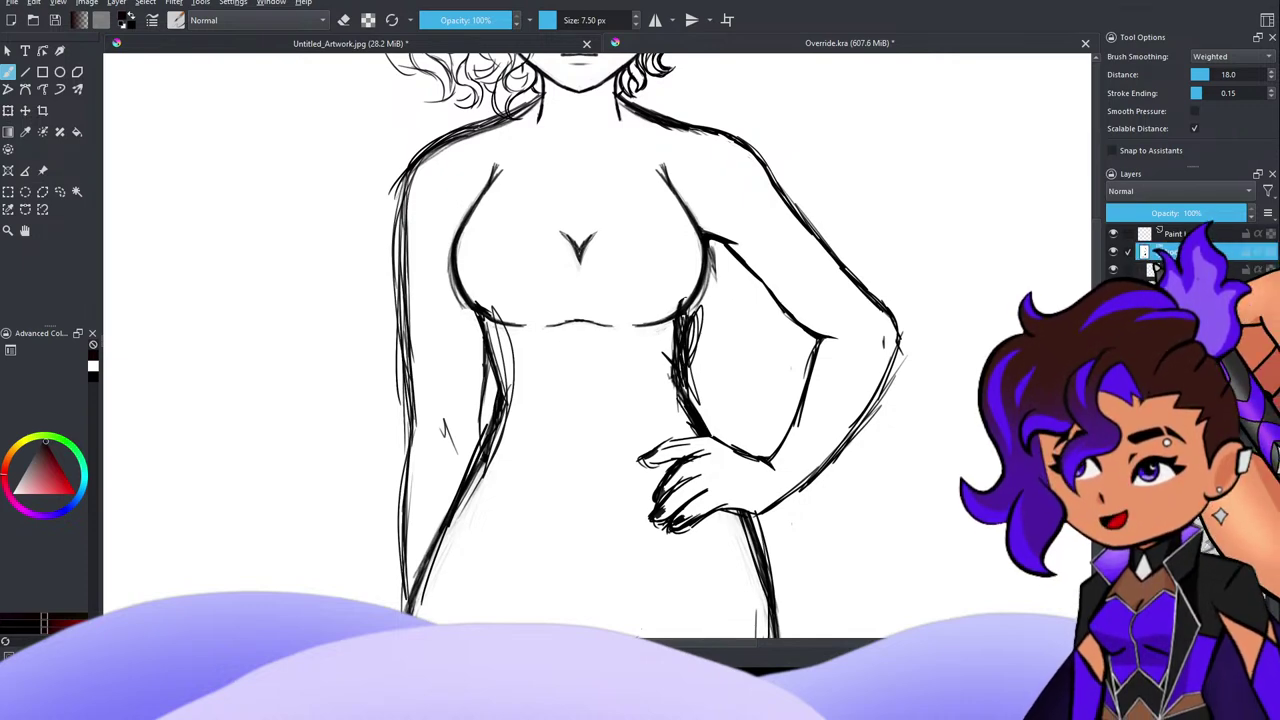
pyautogui.press('-')
pyautogui.press('-')
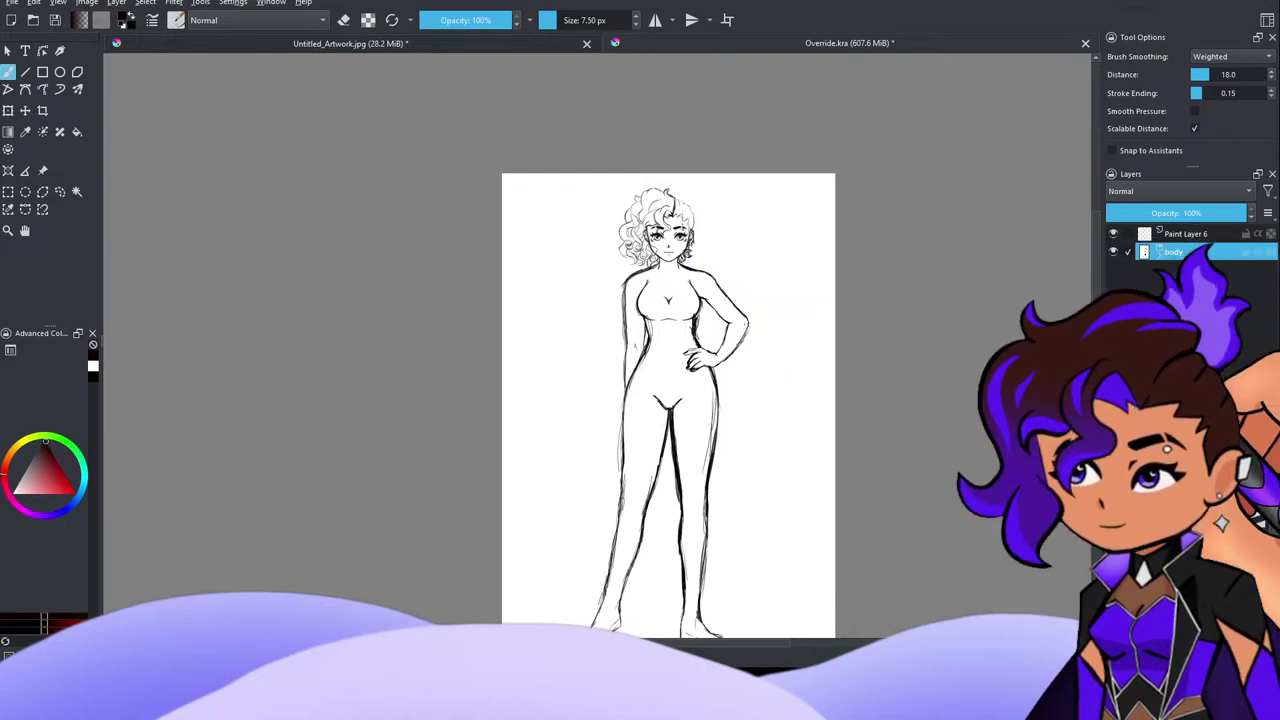
pyautogui.scroll(-2, 905, 308)
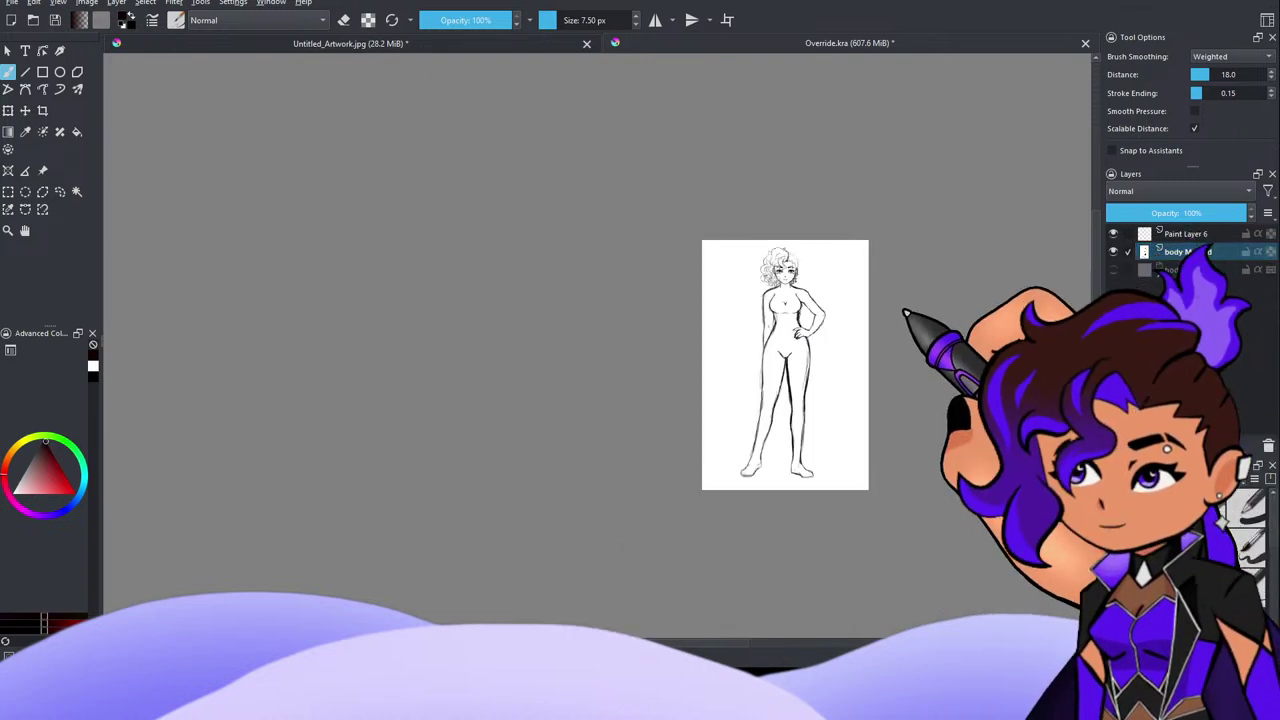
pyautogui.scroll(1, 905, 308)
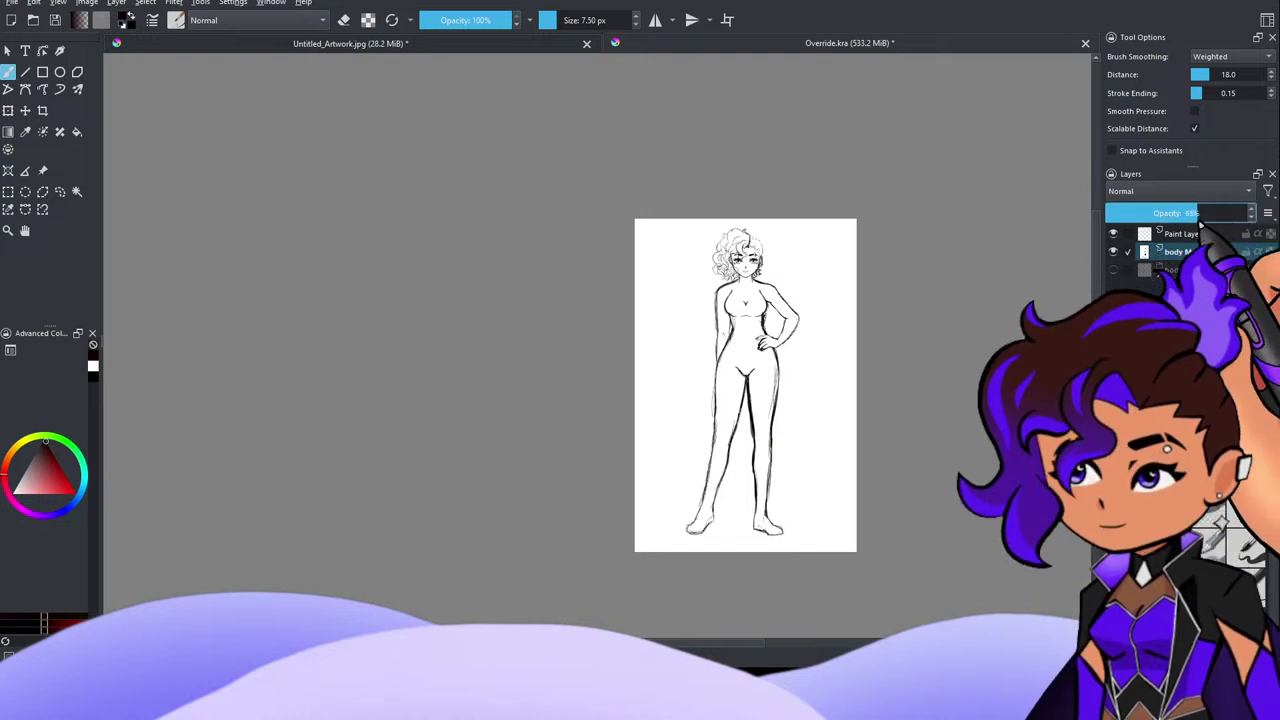
# Step: Lower the merged body layer's opacity to about 63%, and make Paint Layer 6 the active layer
pyautogui.moveTo(1200, 226)
pyautogui.mouseDown()
pyautogui.moveTo(1192, 214)
pyautogui.moveTo(1210, 230)
pyautogui.moveTo(1195, 226)
pyautogui.mouseUp()
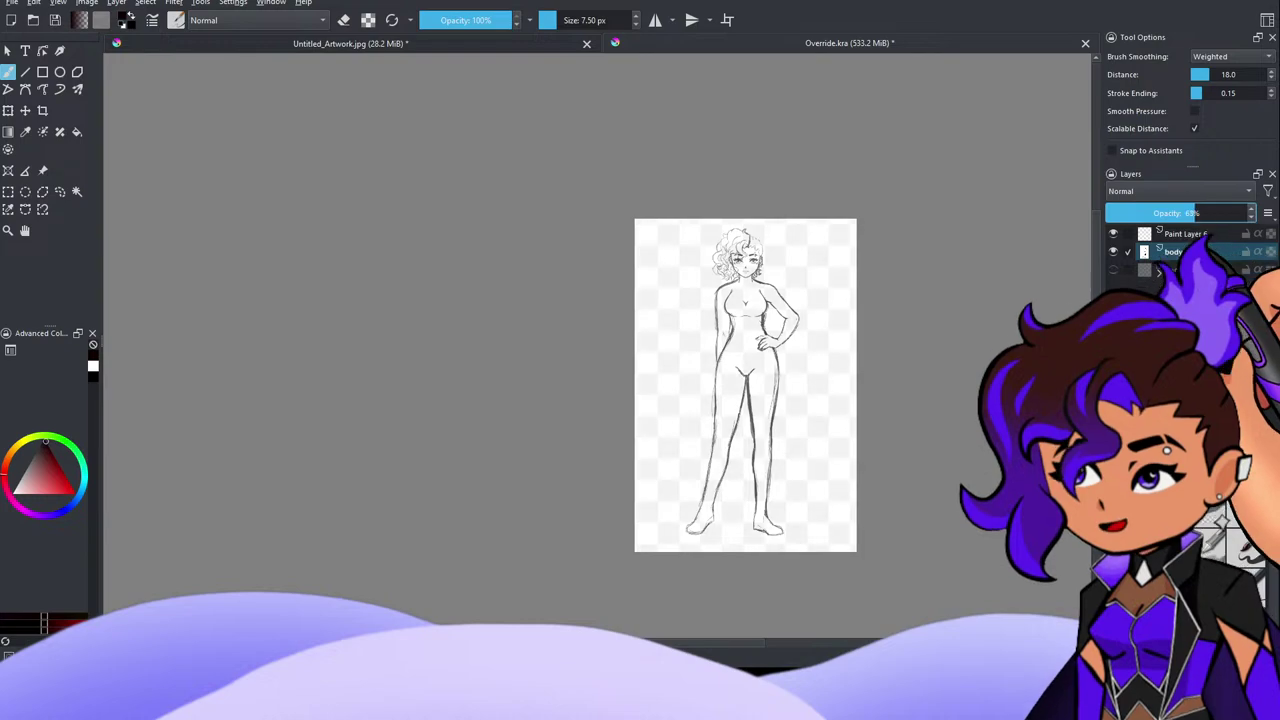
pyautogui.click(1186, 233)
pyautogui.scroll(4, 735, 290)
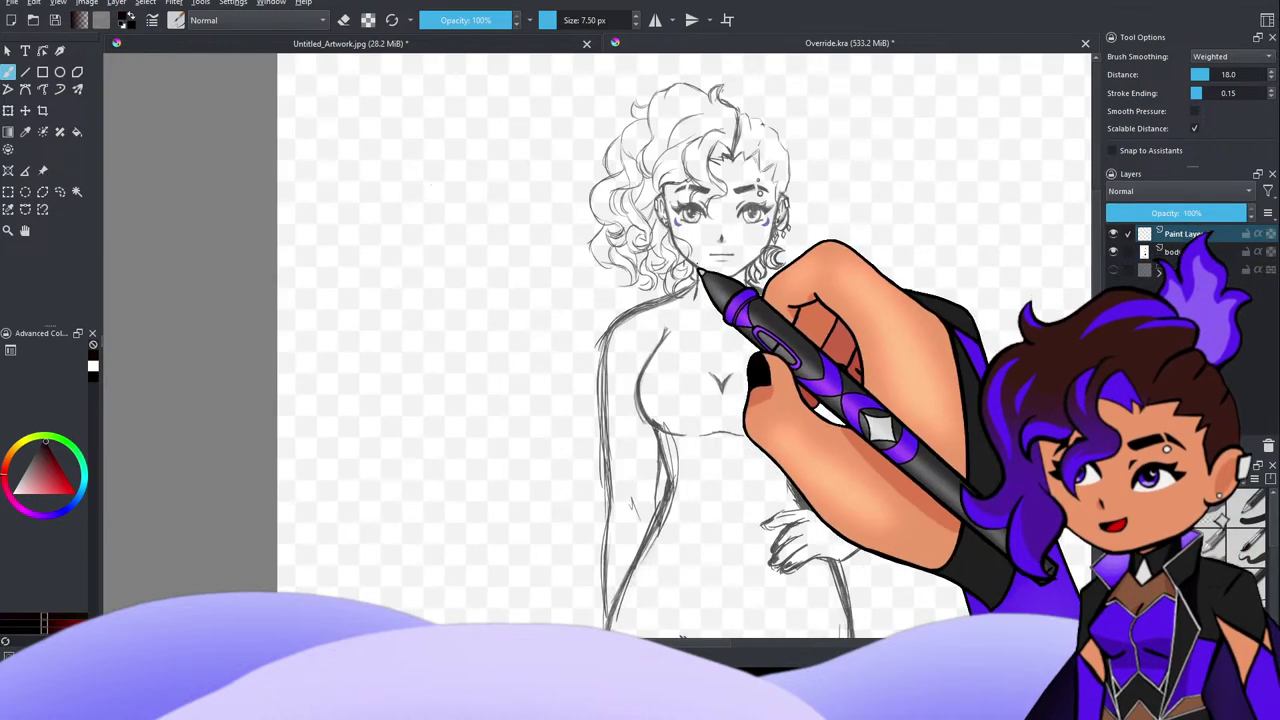
# Step: Examine the faded body sketch's head, torso and bent arm as a base for drawing over
pyautogui.scroll(-3, 717, 278)
pyautogui.scroll(2, 732, 294)
pyautogui.scroll(-2, 736, 298)
pyautogui.scroll(3, 742, 302)
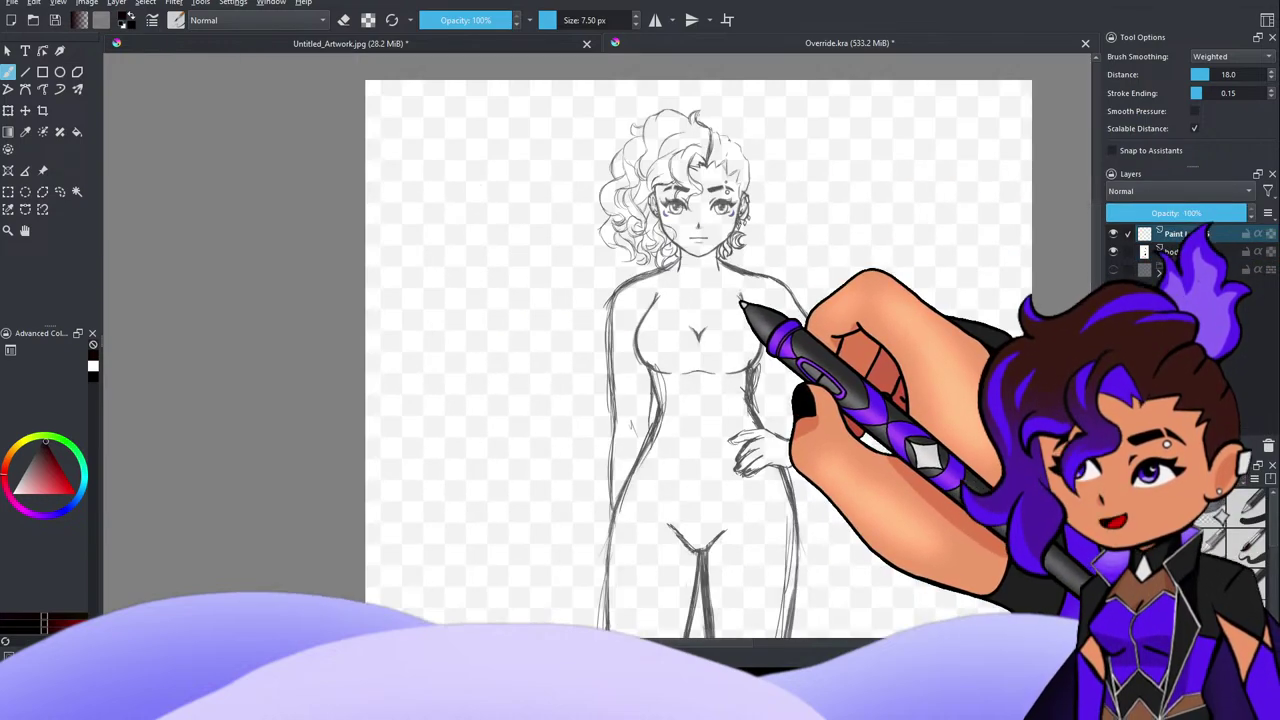
pyautogui.scroll(4, 740, 260)
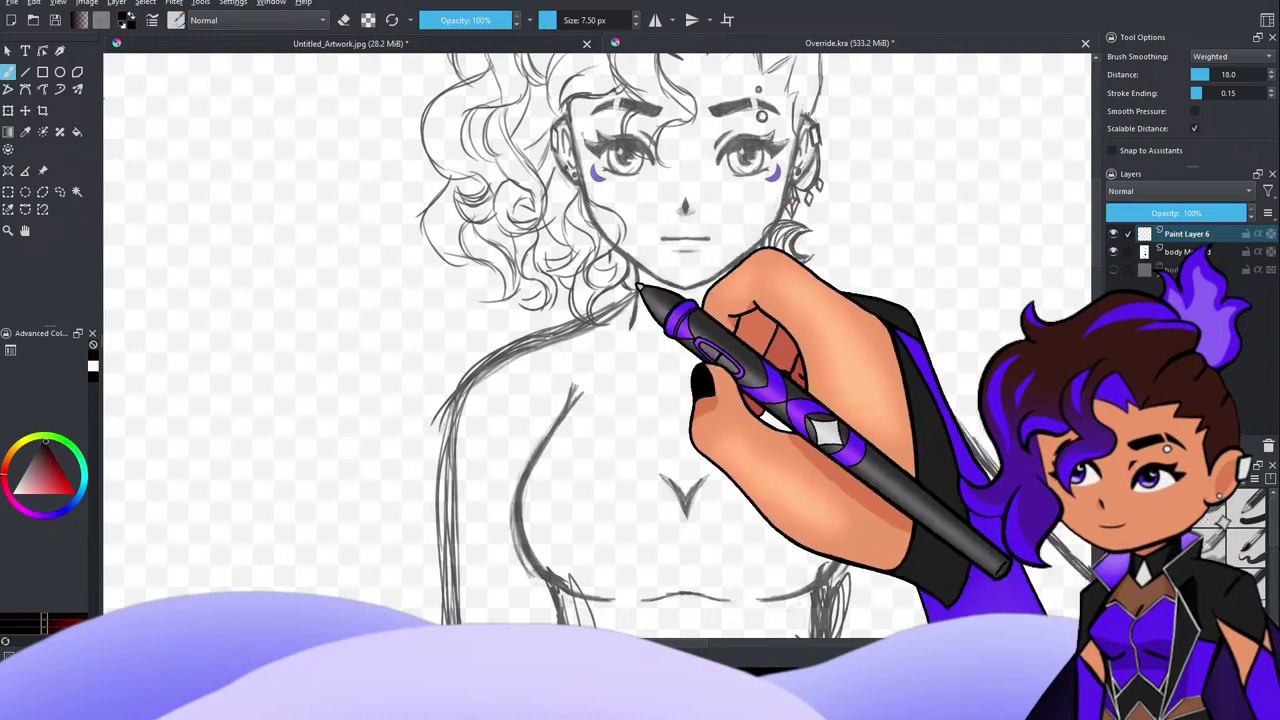
pyautogui.scroll(-10, 842, 146)
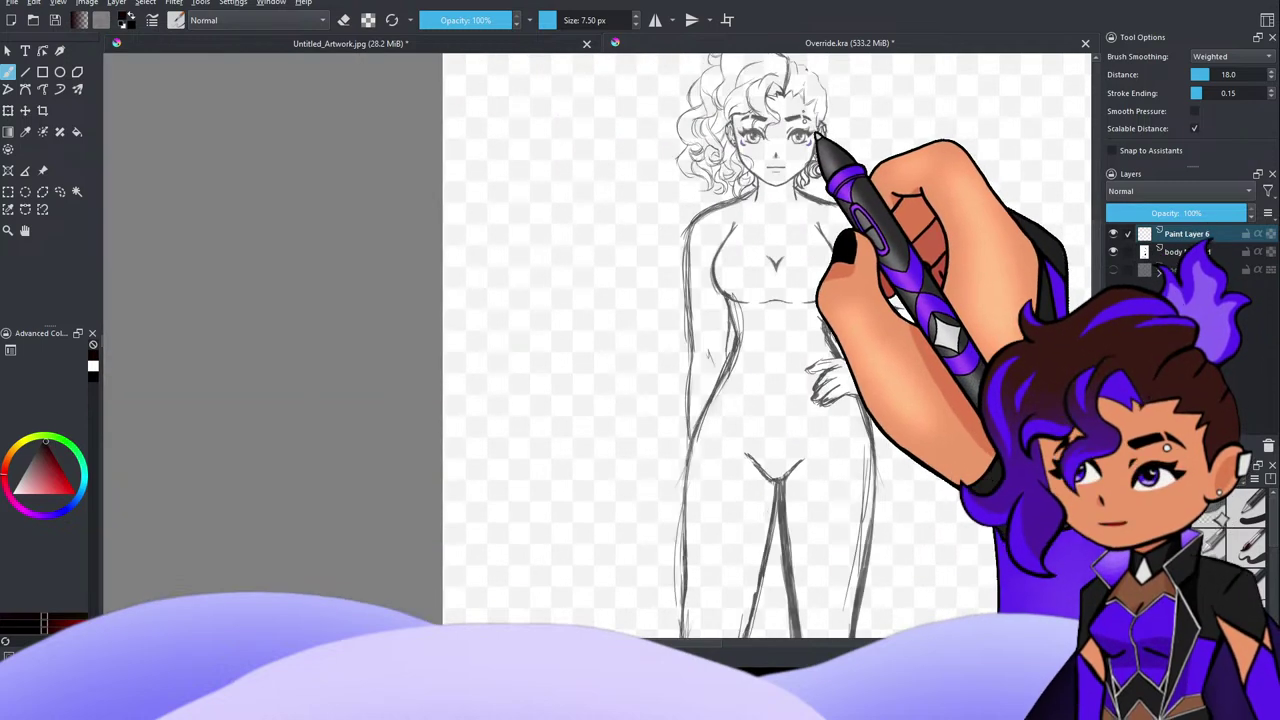
pyautogui.scroll(10, 883, 152)
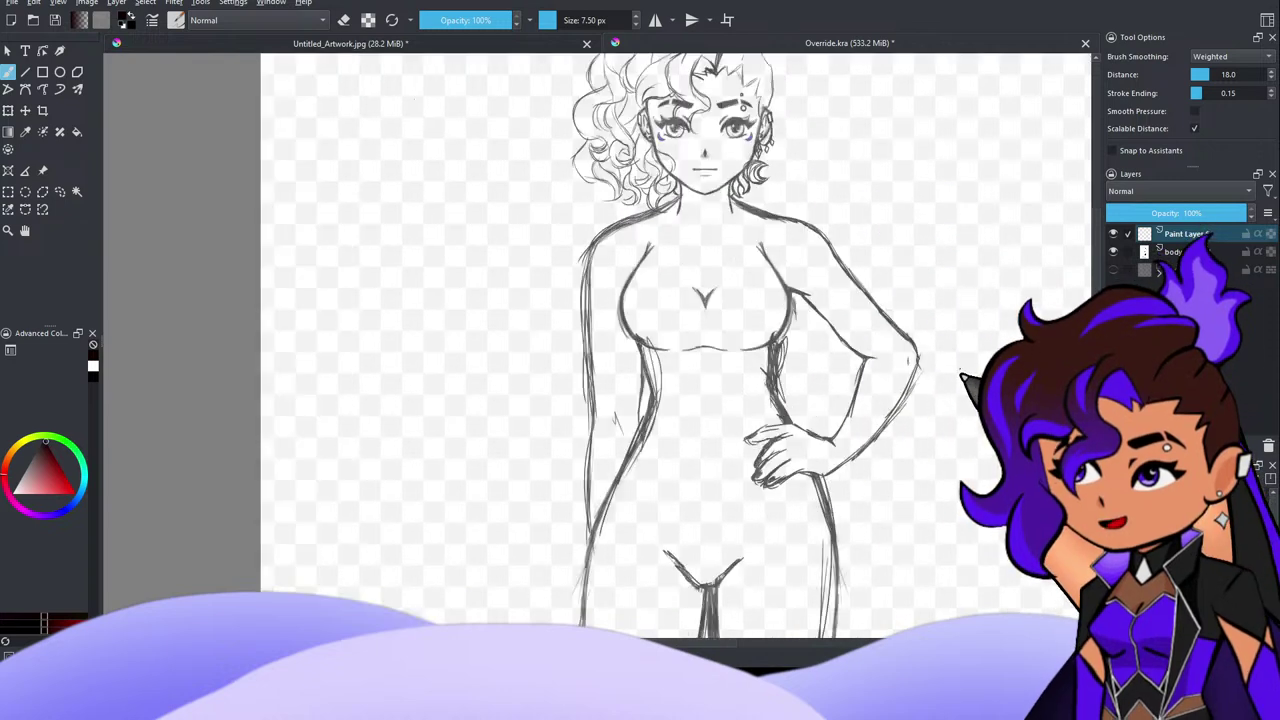
pyautogui.scroll(3, 960, 372)
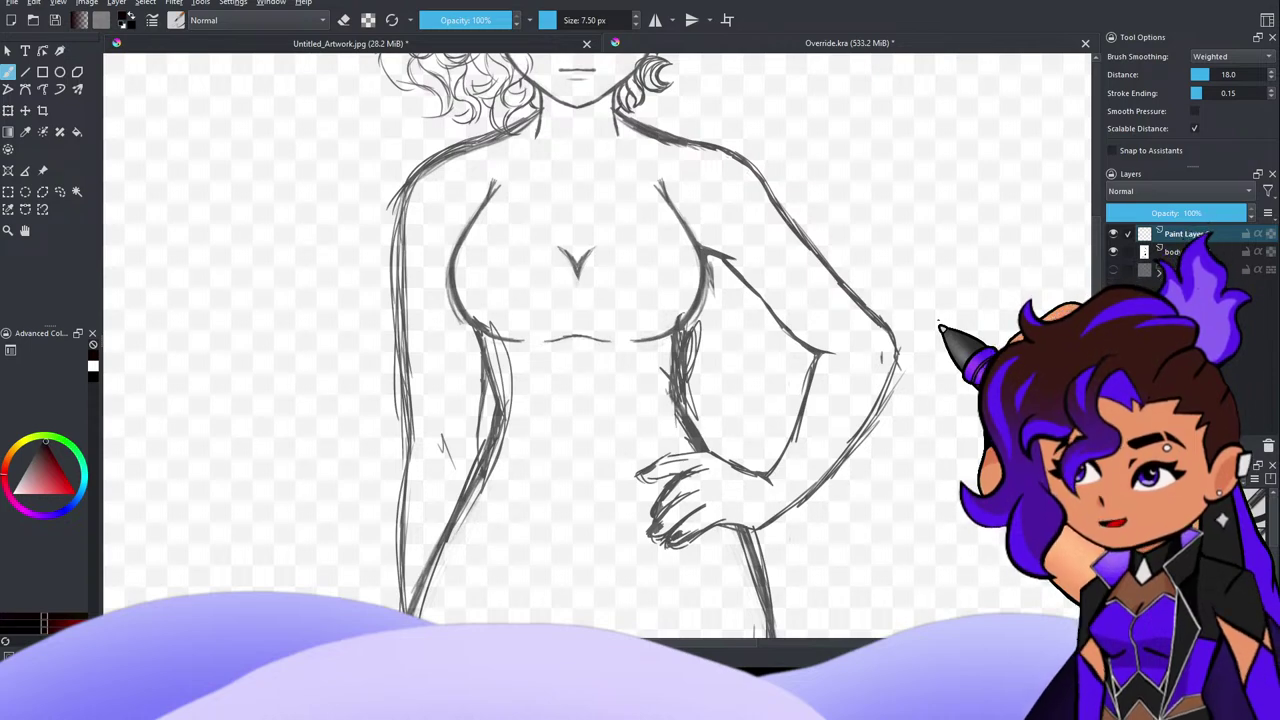
pyautogui.scroll(1, 938, 314)
pyautogui.scroll(-2, 945, 312)
pyautogui.scroll(1, 955, 310)
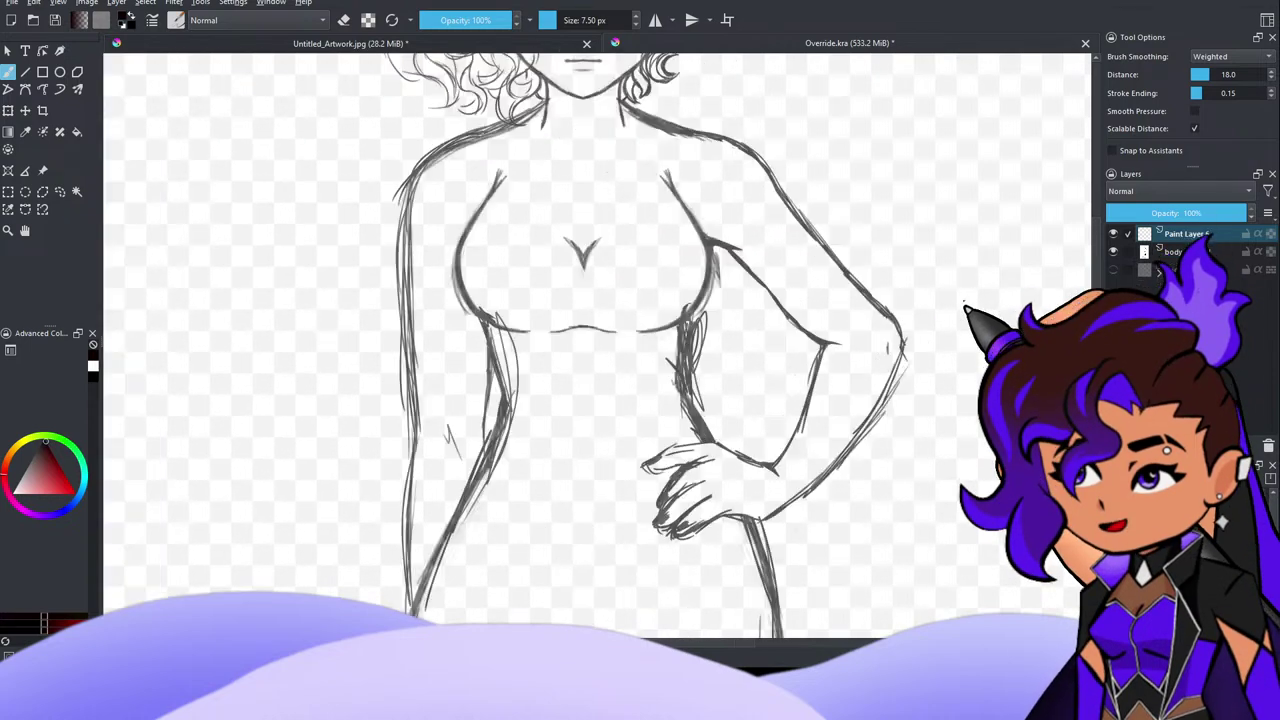
pyautogui.scroll(-2, 963, 309)
pyautogui.scroll(2, 964, 314)
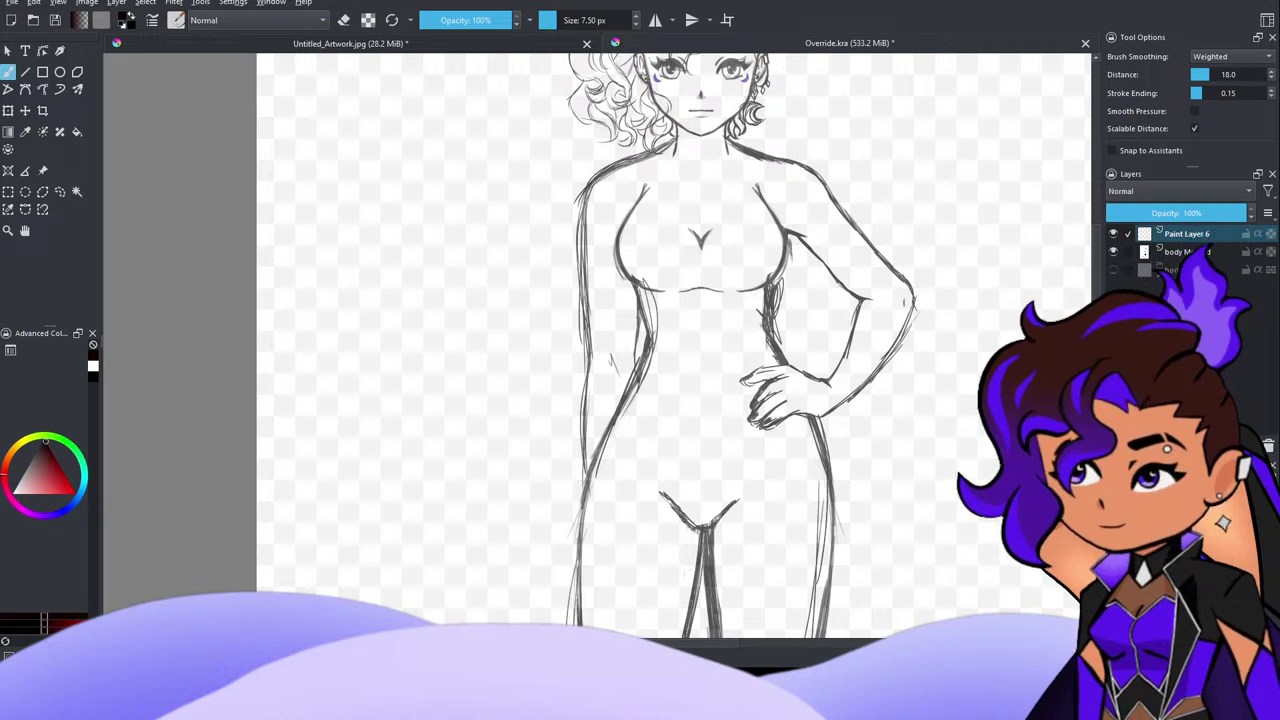
# Step: Sketch curved clothing lines across both shoulders and a cuffed sleeve around the bent forearm on Paint Layer 6
pyautogui.scroll(-2, 966, 383)
pyautogui.scroll(2, 962, 290)
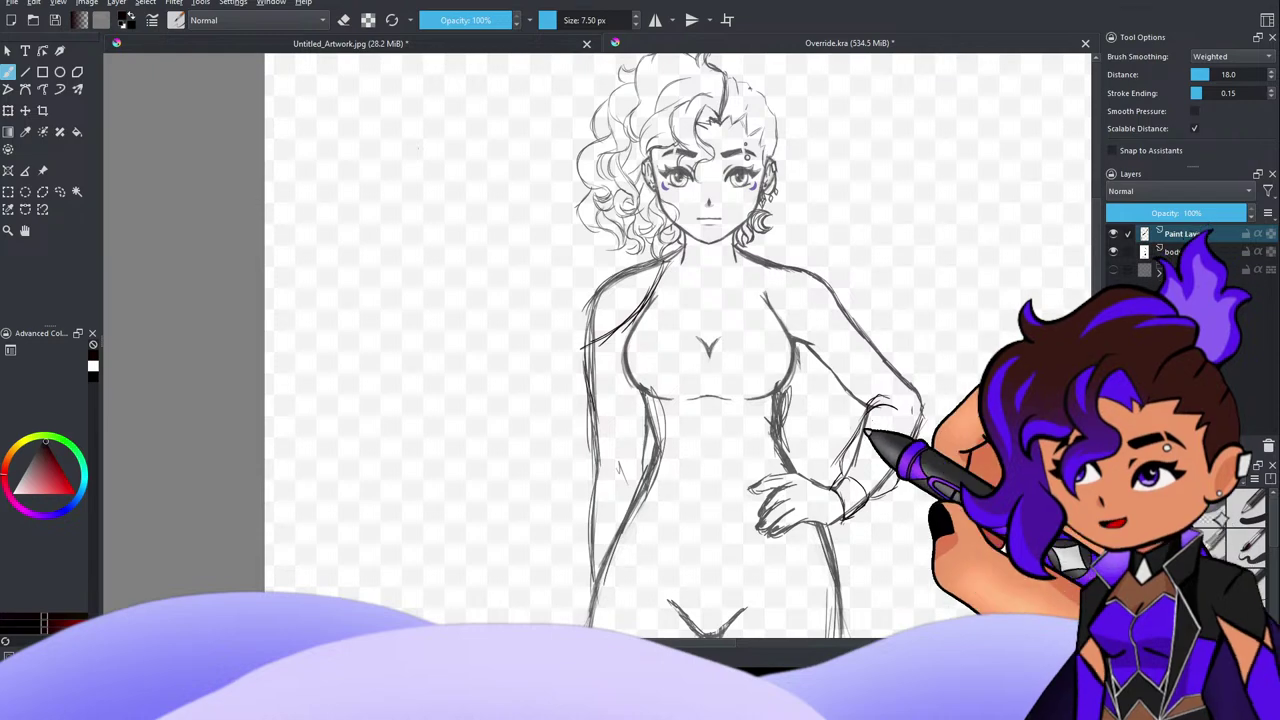
pyautogui.hotkey('ctrl', 'e')
pyautogui.press('Insert')
pyautogui.scroll(-4, 830, 326)
pyautogui.scroll(4, 835, 316)
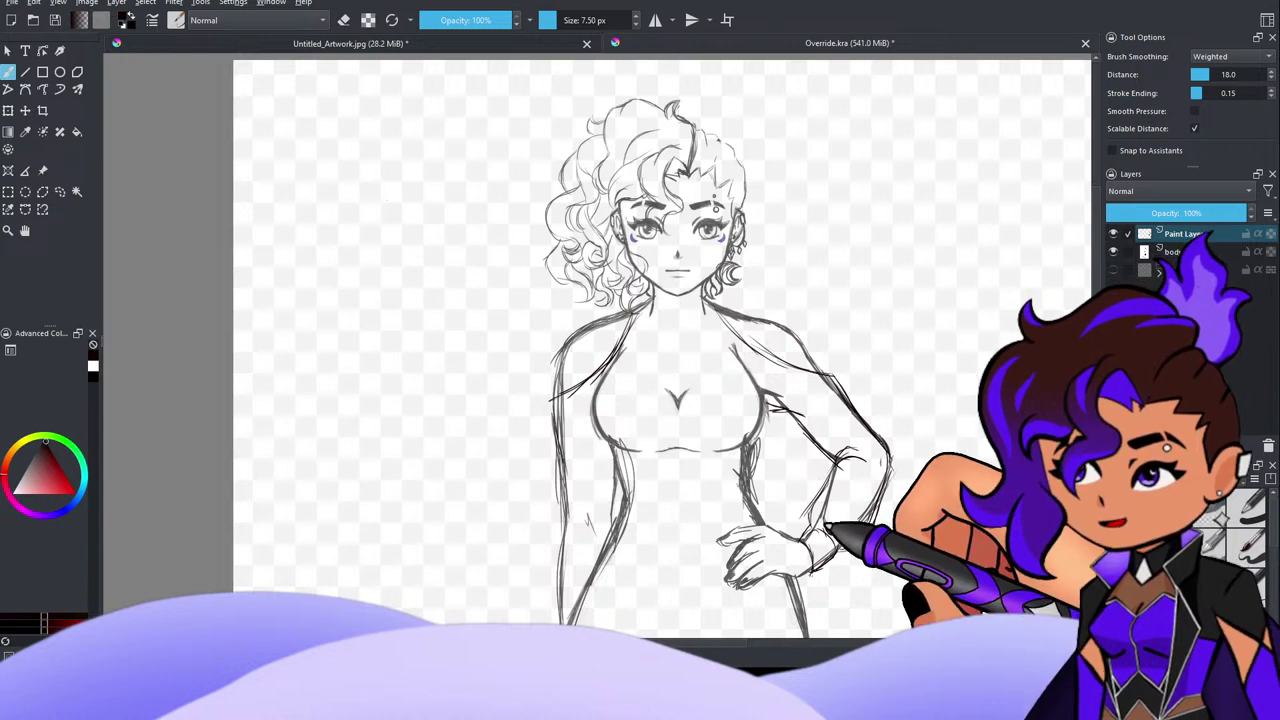
pyautogui.scroll(-3, 862, 530)
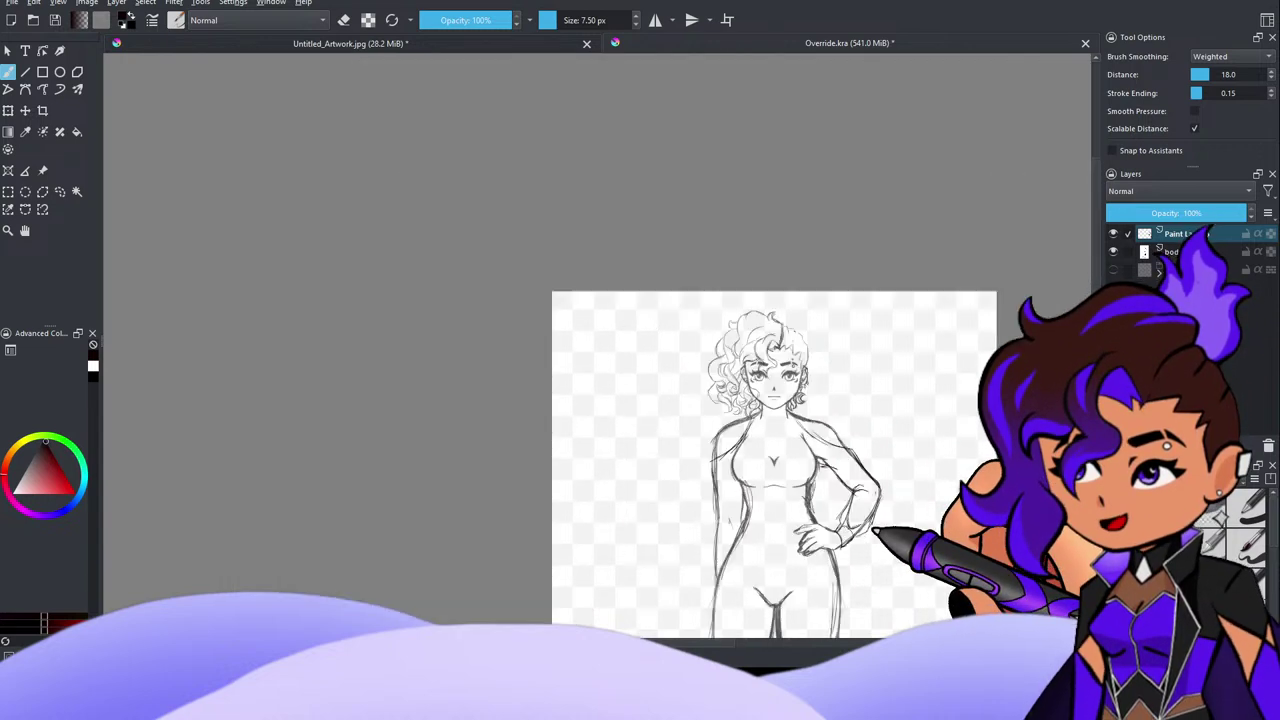
pyautogui.scroll(4, 738, 517)
pyautogui.scroll(-2, 742, 512)
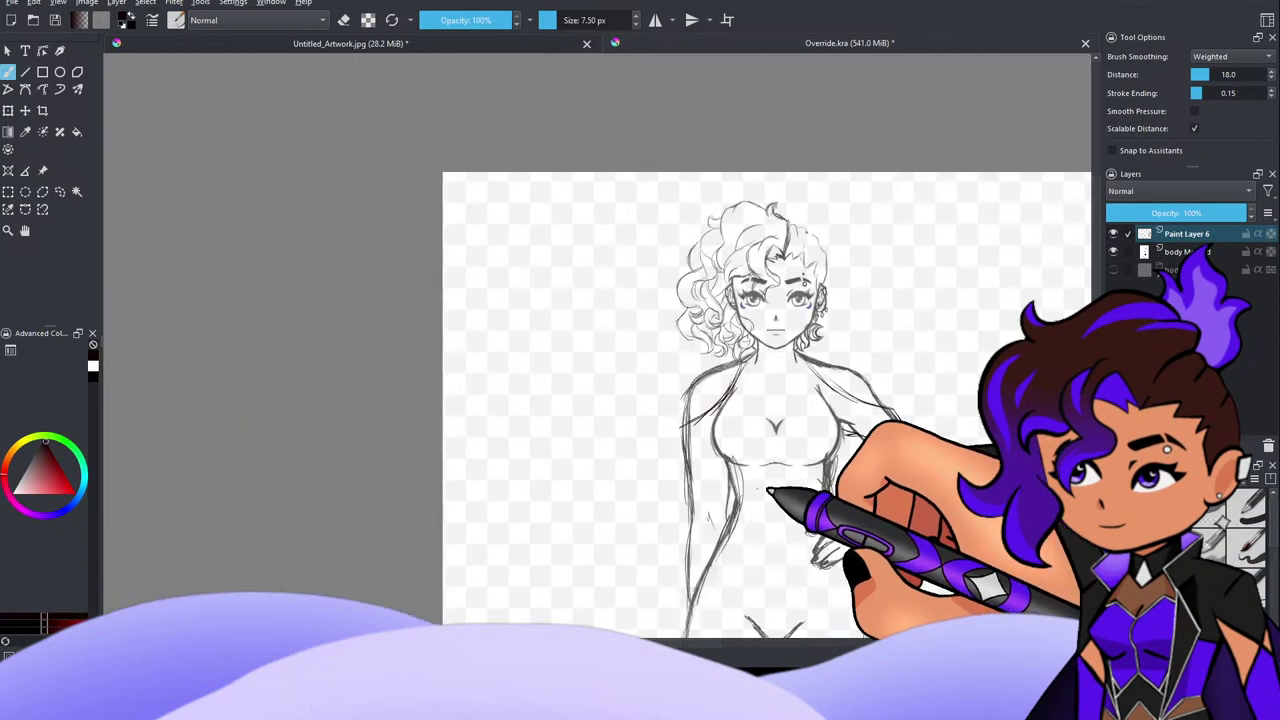
# Step: Sketch a curved neckline with overlapping strokes around the base of the neck, and undo the extra lower curve
pyautogui.scroll(3, 772, 485)
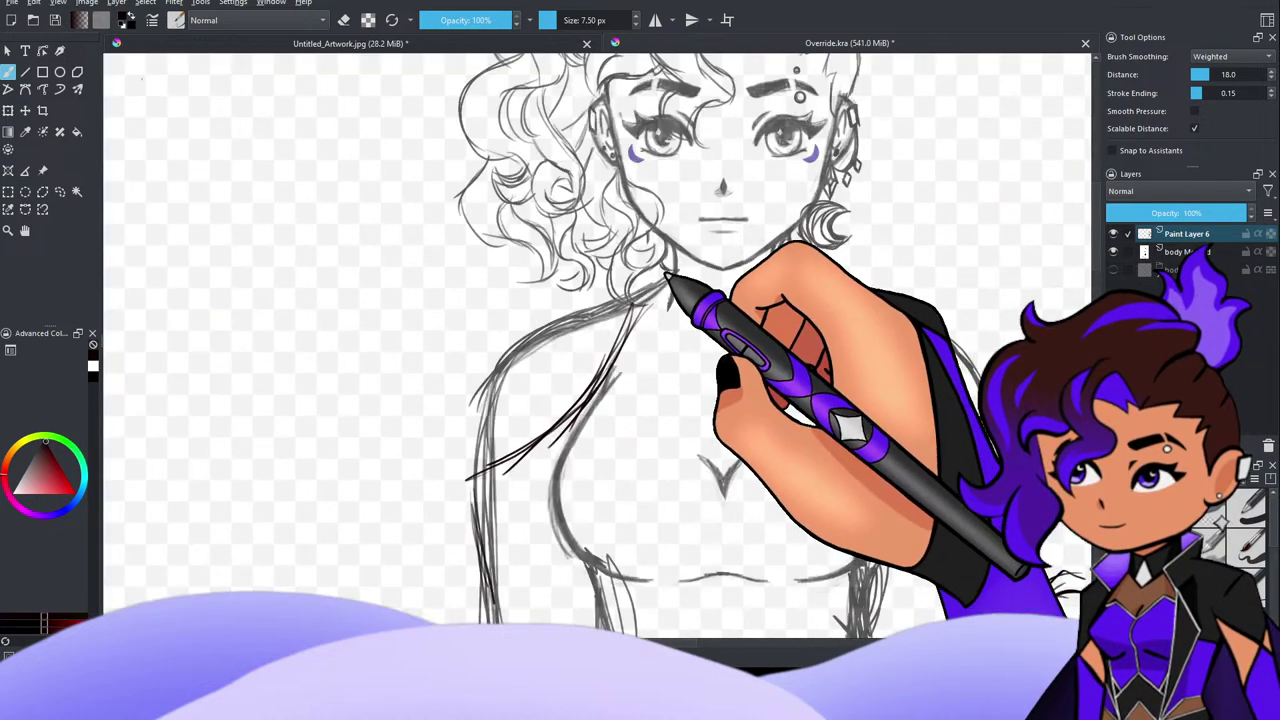
pyautogui.moveTo(675, 285)
pyautogui.mouseDown()
pyautogui.moveTo(685, 337)
pyautogui.moveTo(703, 330)
pyautogui.moveTo(729, 368)
pyautogui.moveTo(709, 340)
pyautogui.moveTo(791, 325)
pyautogui.moveTo(786, 284)
pyautogui.moveTo(713, 355)
pyautogui.moveTo(753, 352)
pyautogui.moveTo(794, 314)
pyautogui.mouseUp()
pyautogui.moveTo(671, 311); pyautogui.dragTo(788, 334)
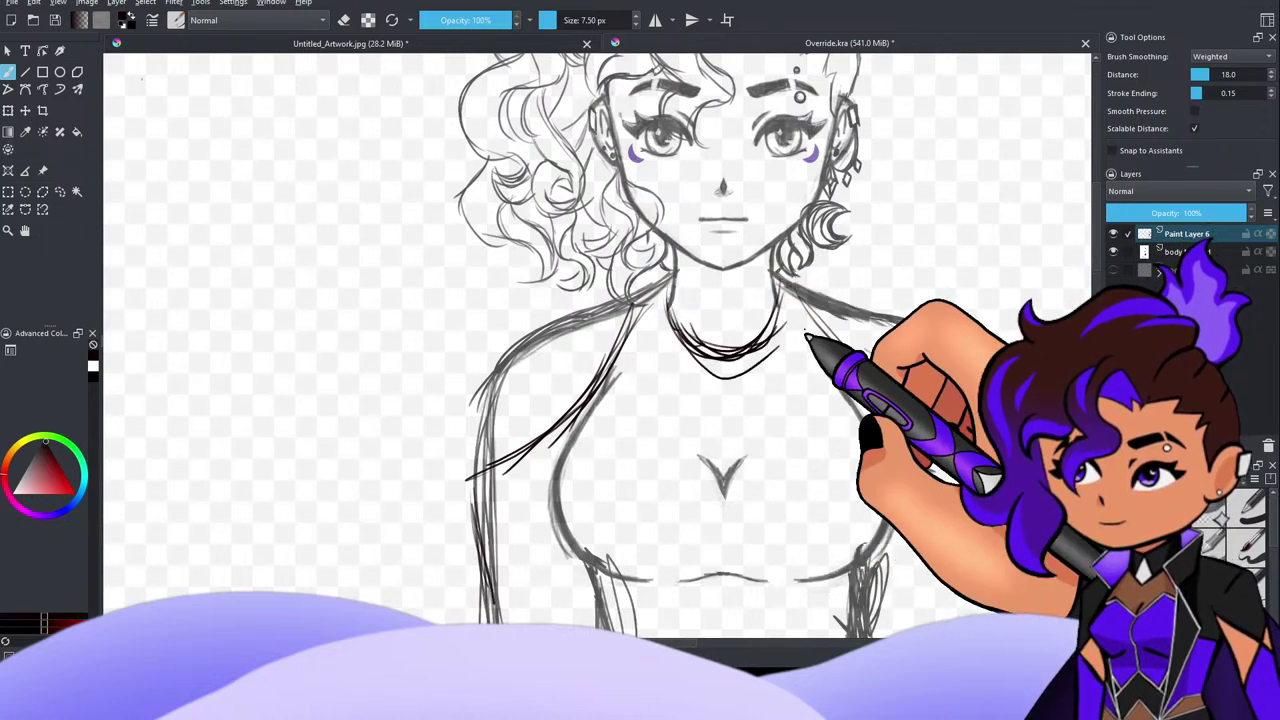
pyautogui.hotkey('ctrl', 'z')
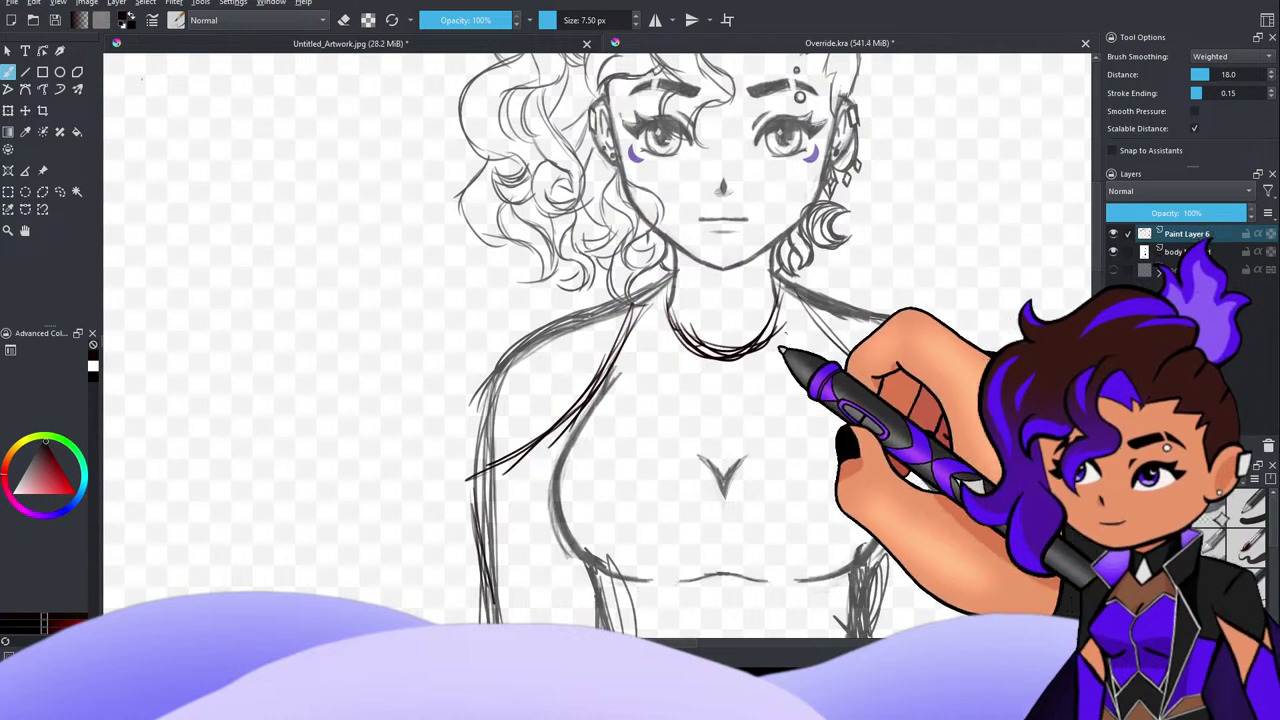
# Step: Sketch thick dark rings on the fingers of the hand resting on the hip
pyautogui.scroll(-4, 770, 346)
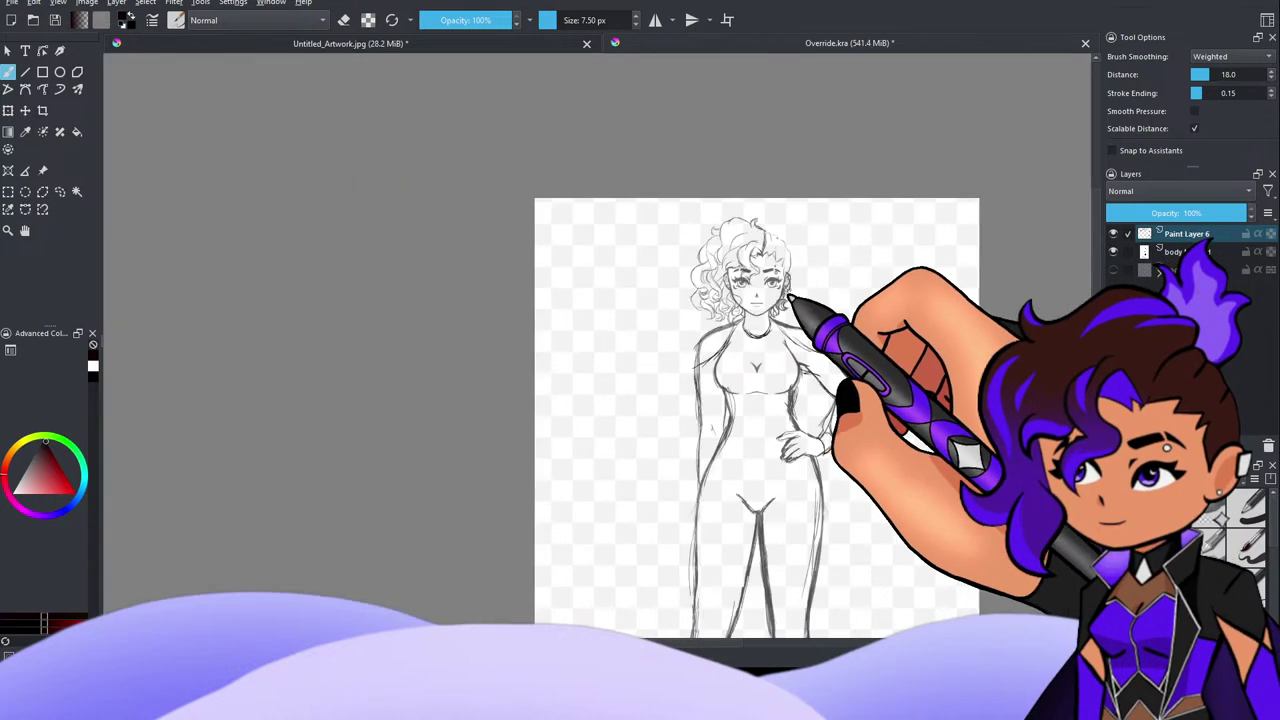
pyautogui.scroll(3, 814, 471)
pyautogui.scroll(-3, 814, 471)
pyautogui.scroll(4, 814, 471)
pyautogui.scroll(-5, 790, 449)
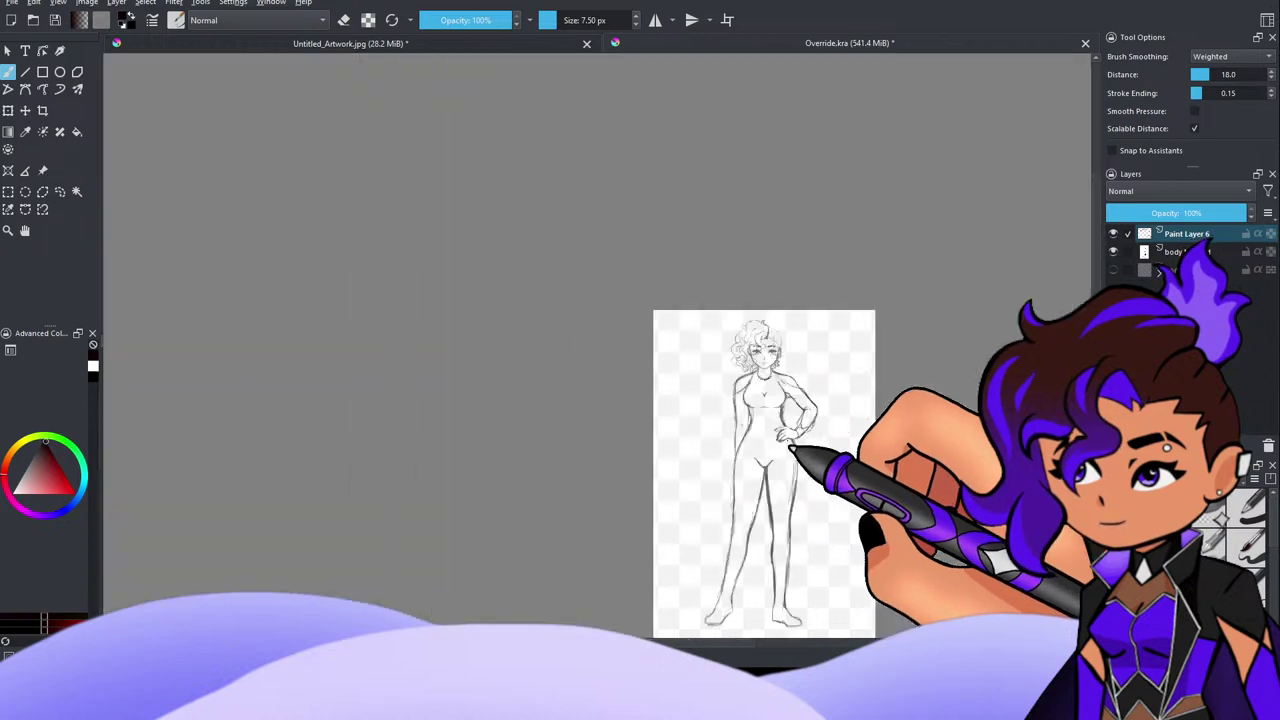
pyautogui.scroll(5, 757, 429)
pyautogui.scroll(2, 909, 374)
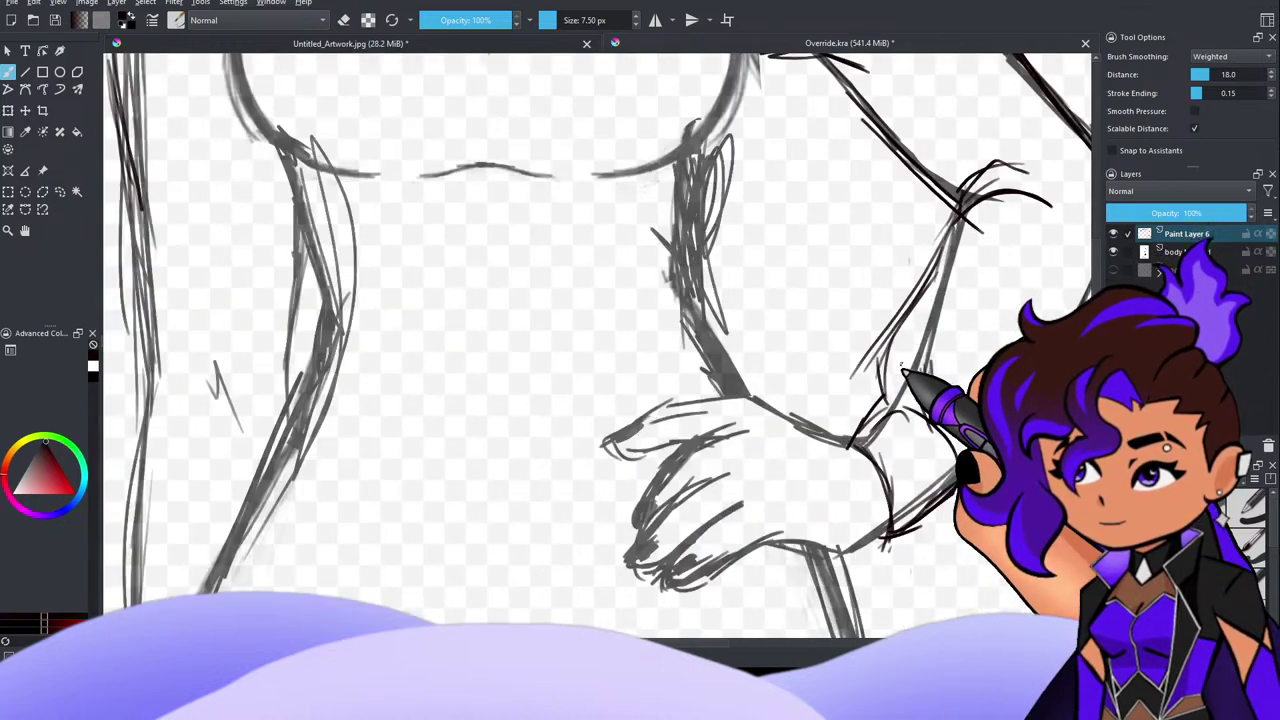
pyautogui.scroll(-3, 909, 374)
pyautogui.scroll(2, 829, 394)
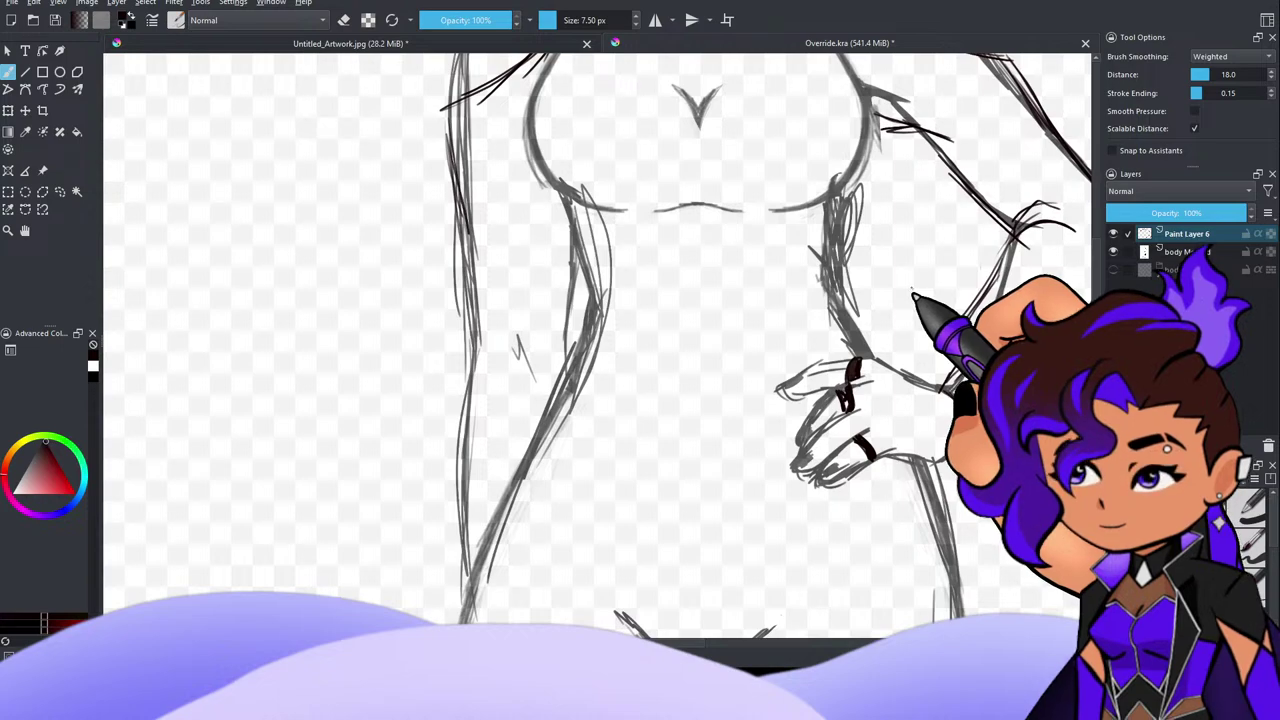
# Step: Sketch short fabric fold lines on both sides of the waist and along the hanging arm's sleeve
pyautogui.scroll(-3, 912, 296)
pyautogui.scroll(-3, 912, 294)
pyautogui.scroll(5, 910, 240)
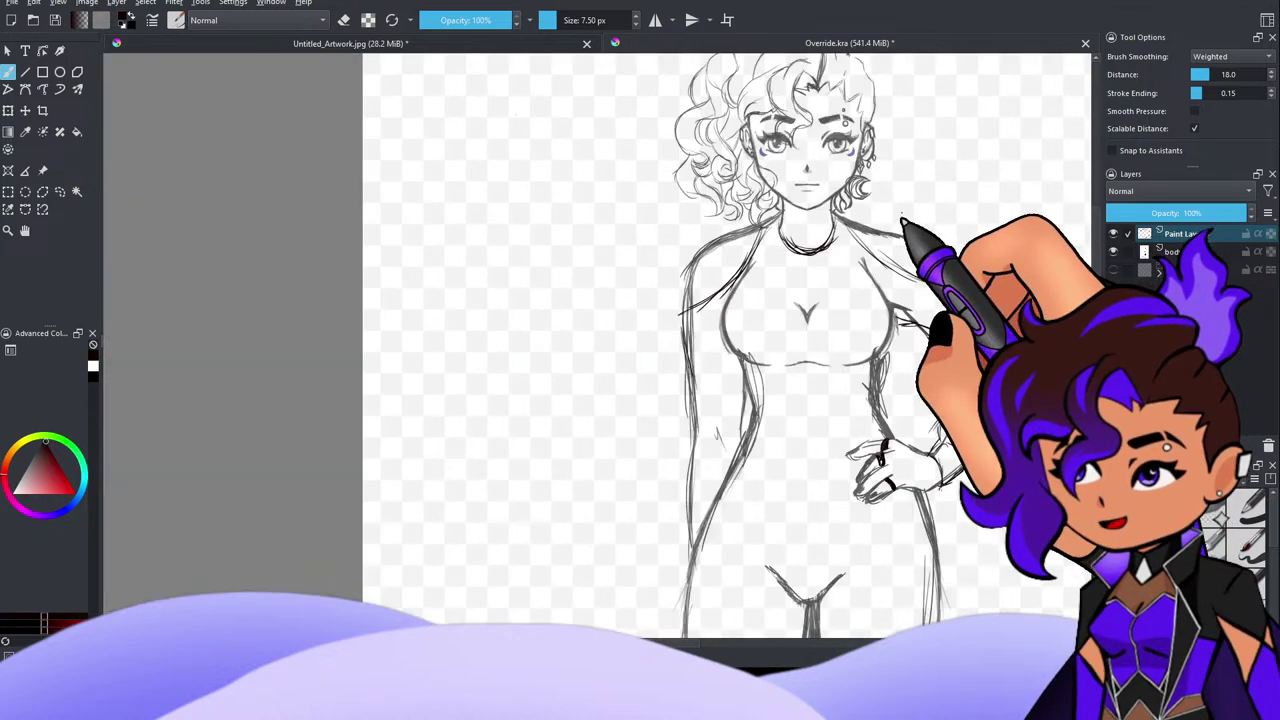
pyautogui.scroll(-5, 886, 390)
pyautogui.scroll(5, 884, 385)
pyautogui.scroll(-5, 851, 263)
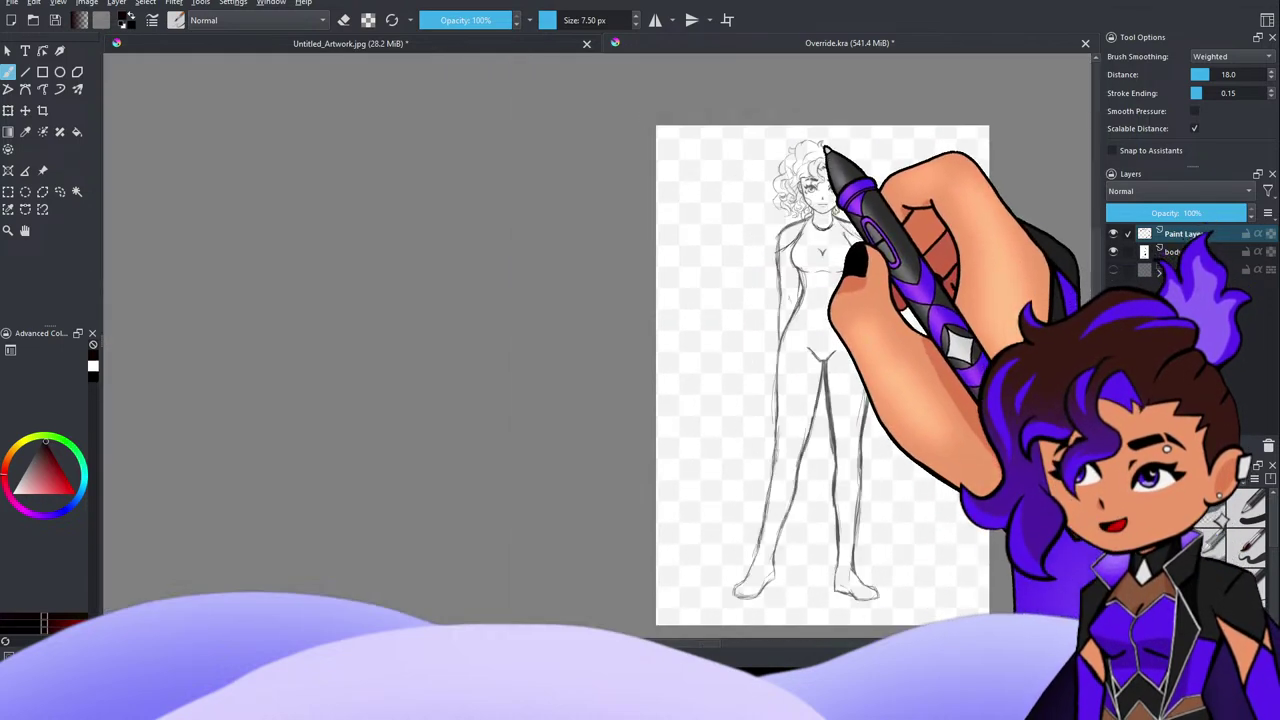
pyautogui.scroll(6, 829, 157)
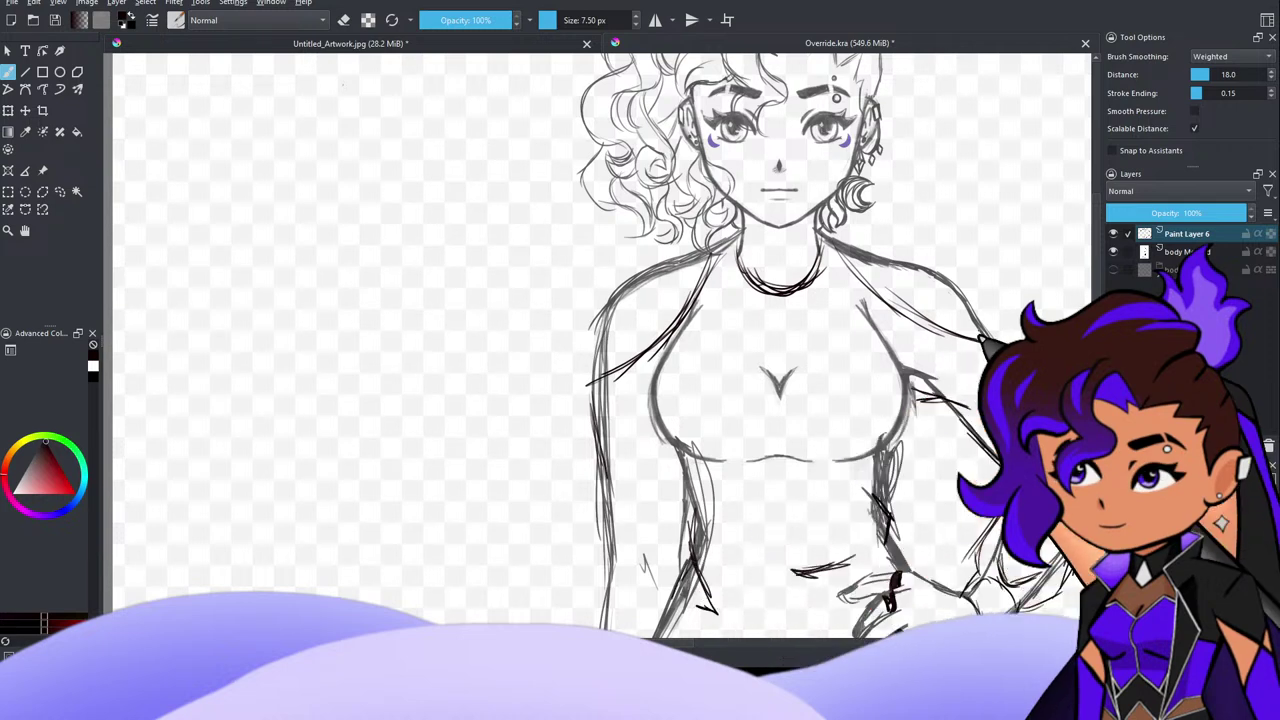
pyautogui.scroll(-2, 945, 269)
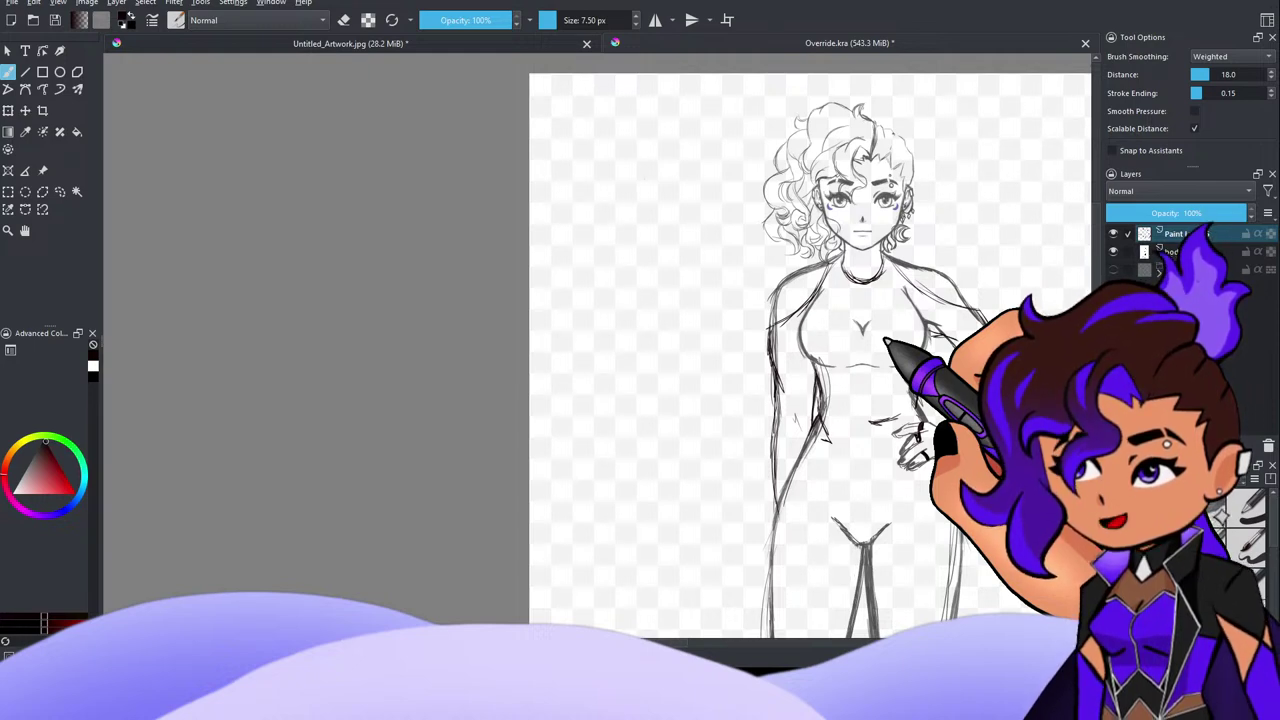
# Step: Examine the clothing sketch's torso, waist folds and sleeves, both close up and across the whole figure
pyautogui.scroll(-3, 890, 341)
pyautogui.scroll(3, 900, 325)
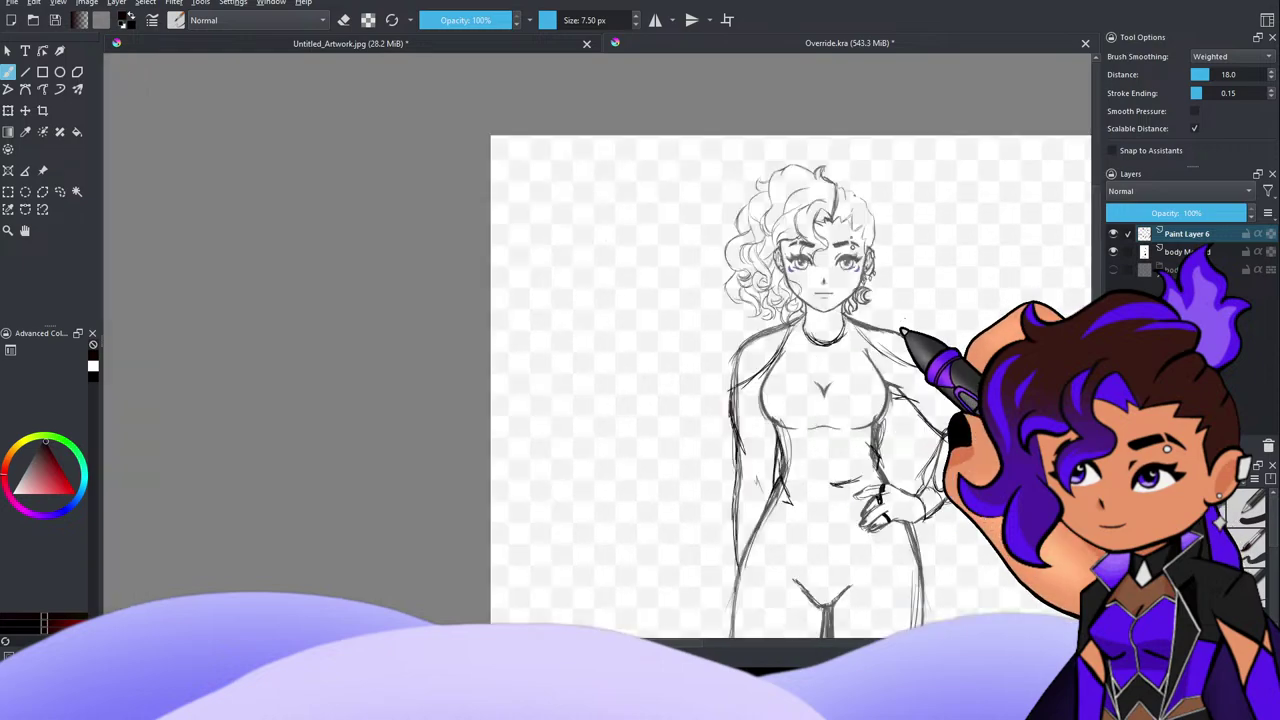
pyautogui.scroll(2, 805, 380)
pyautogui.scroll(-4, 808, 360)
pyautogui.scroll(3, 820, 400)
pyautogui.scroll(-3, 820, 400)
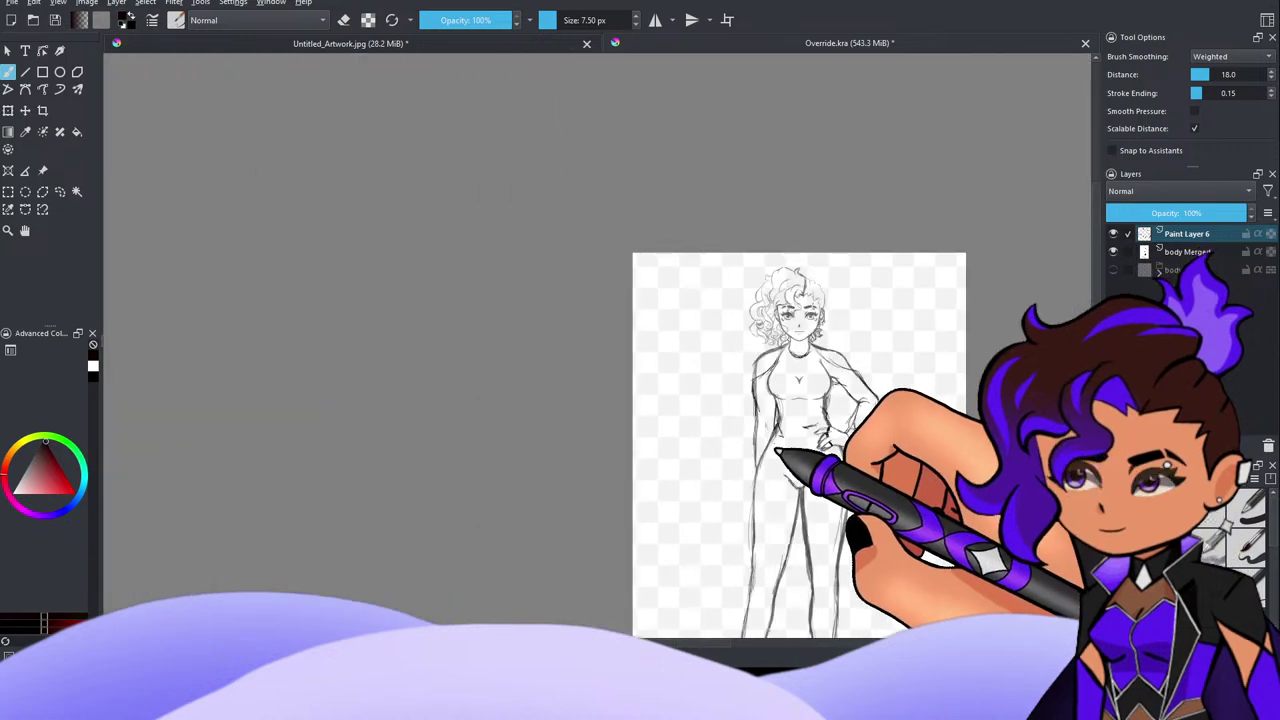
pyautogui.scroll(4, 820, 400)
pyautogui.scroll(-2, 820, 400)
pyautogui.scroll(3, 820, 400)
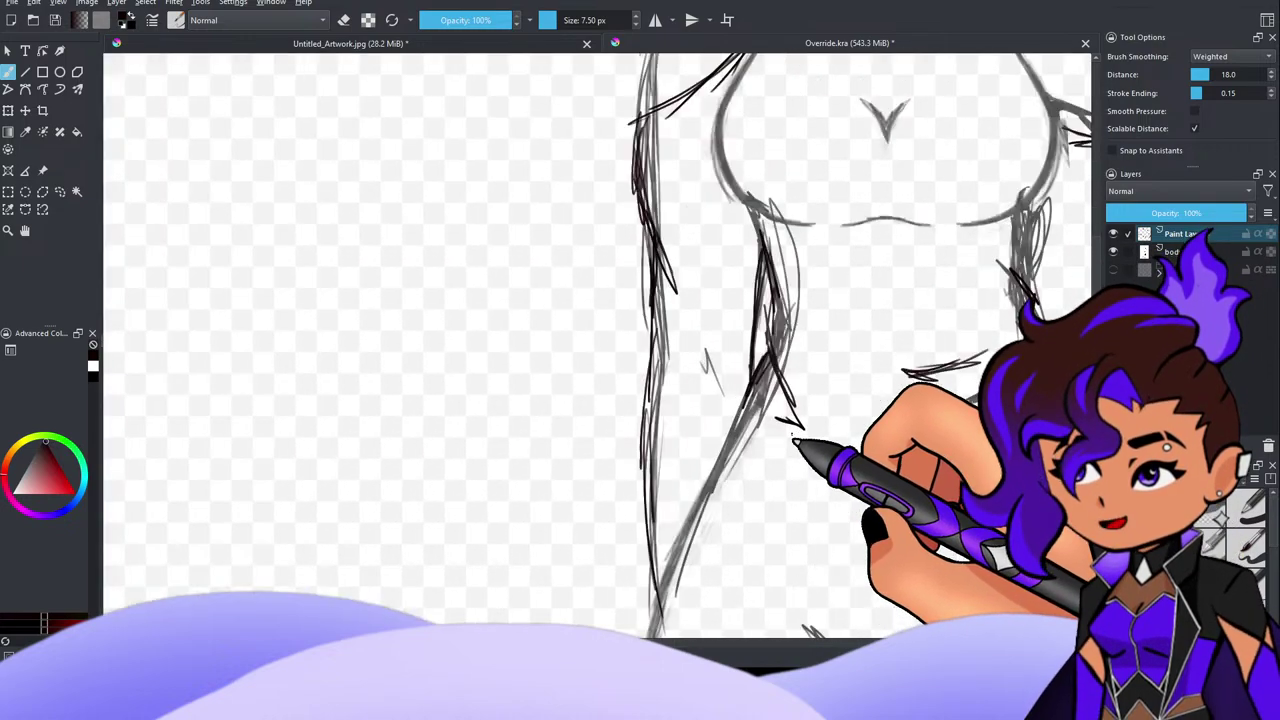
pyautogui.scroll(-4, 820, 400)
pyautogui.scroll(4, 820, 400)
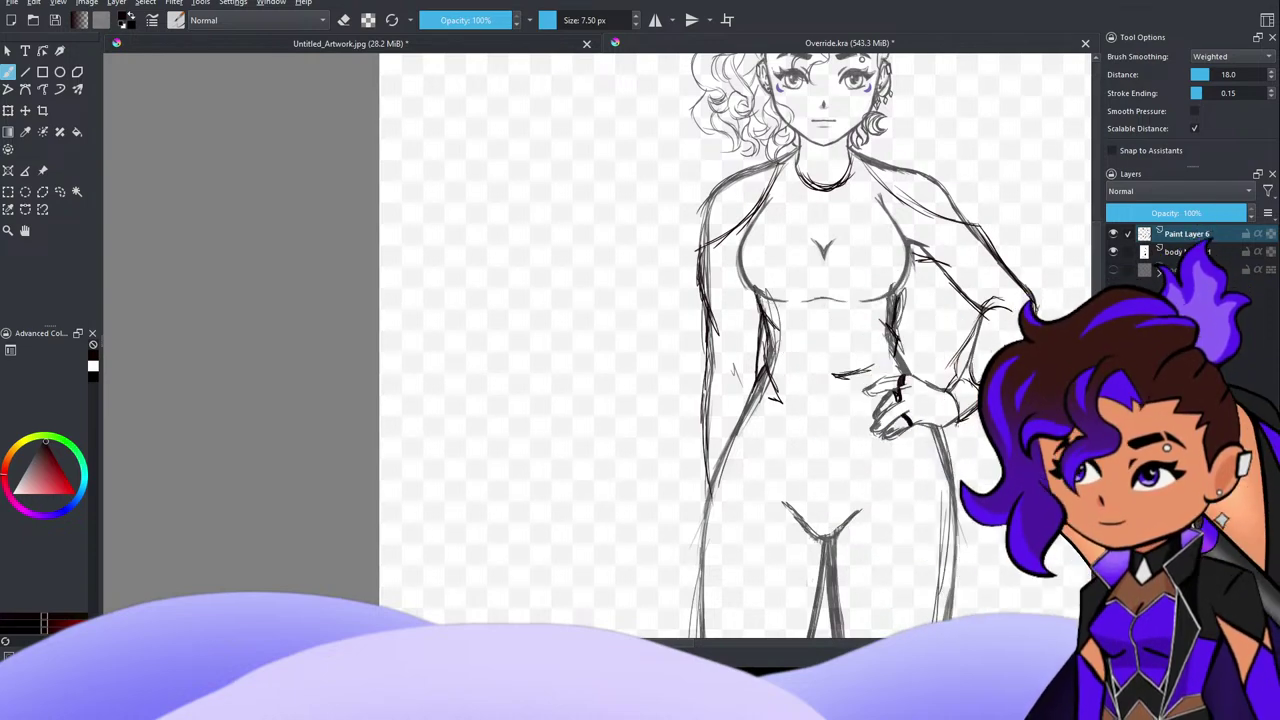
# Step: Sketch a curved waistband across the hips with upper and lower edges and a closed side, plus fold marks above the hand
pyautogui.scroll(1, 1006, 343)
pyautogui.scroll(-4, 1006, 343)
pyautogui.scroll(3, 1006, 343)
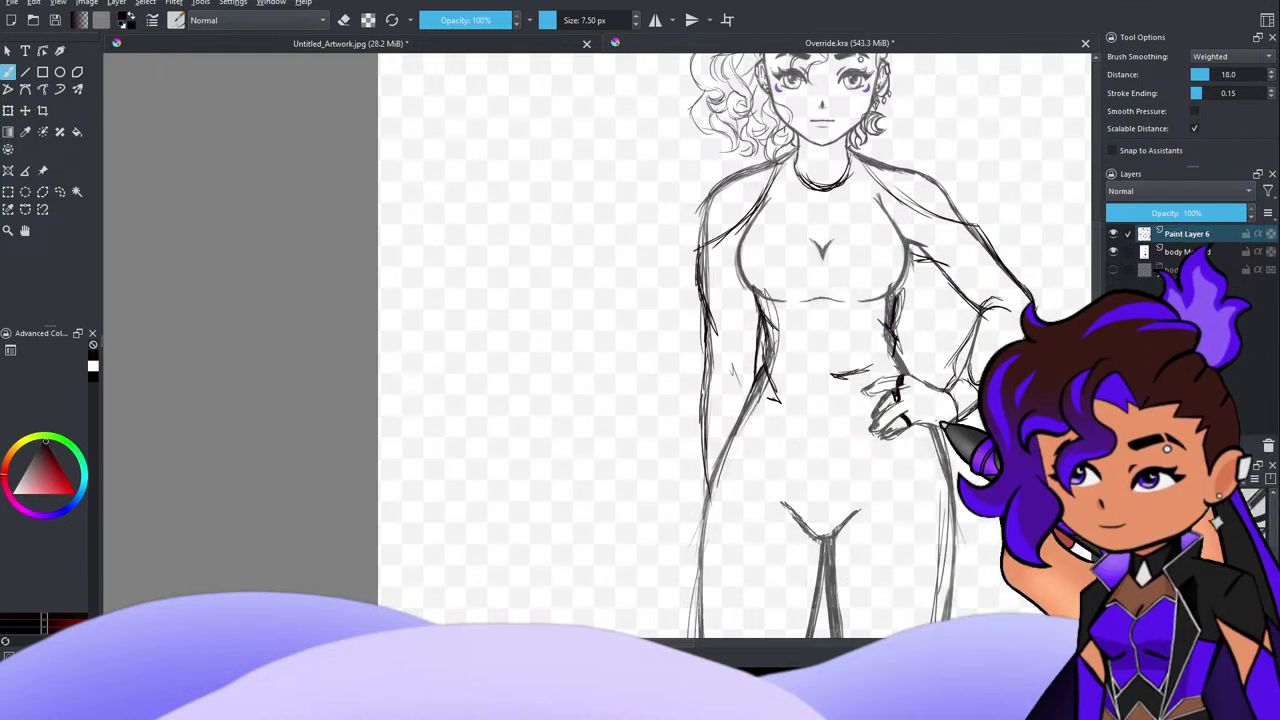
pyautogui.moveTo(757, 406)
pyautogui.mouseDown()
pyautogui.moveTo(801, 429)
pyautogui.moveTo(876, 409)
pyautogui.mouseUp()
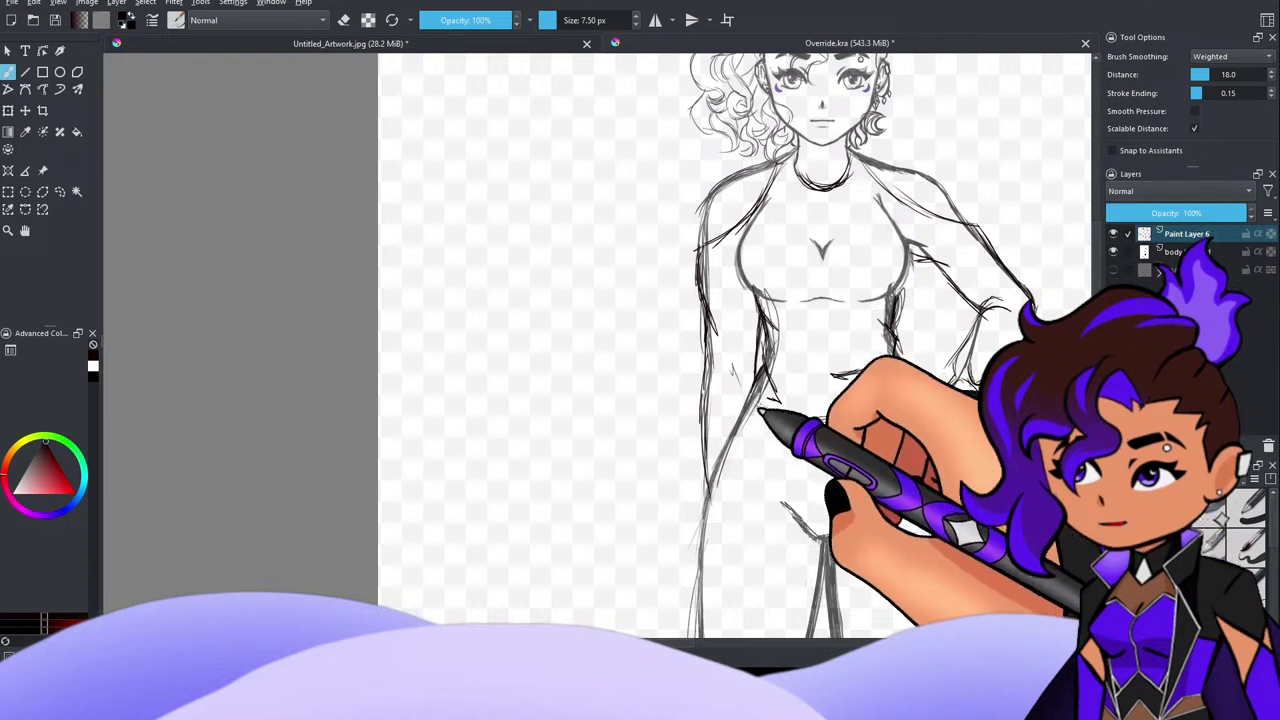
pyautogui.moveTo(766, 414)
pyautogui.mouseDown()
pyautogui.moveTo(846, 423)
pyautogui.moveTo(780, 420)
pyautogui.moveTo(832, 425)
pyautogui.mouseUp()
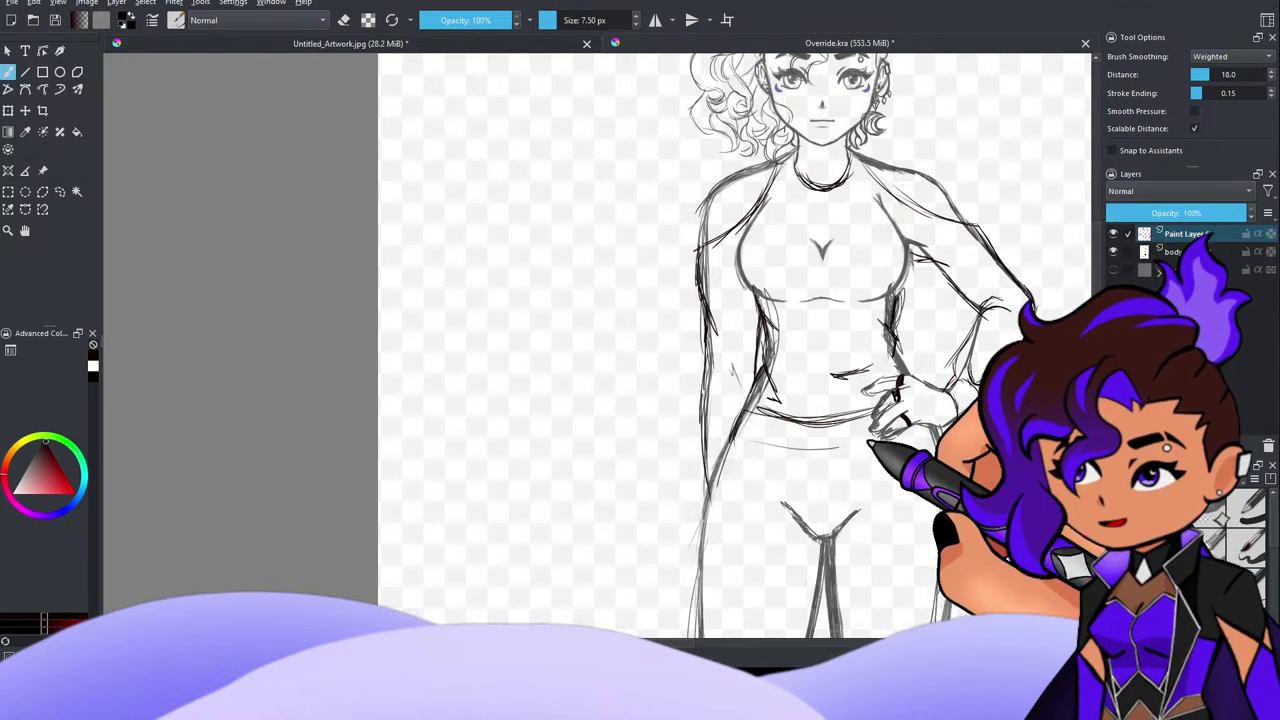
pyautogui.moveTo(750, 441)
pyautogui.mouseDown()
pyautogui.moveTo(871, 450)
pyautogui.moveTo(774, 456)
pyautogui.moveTo(878, 441)
pyautogui.mouseUp()
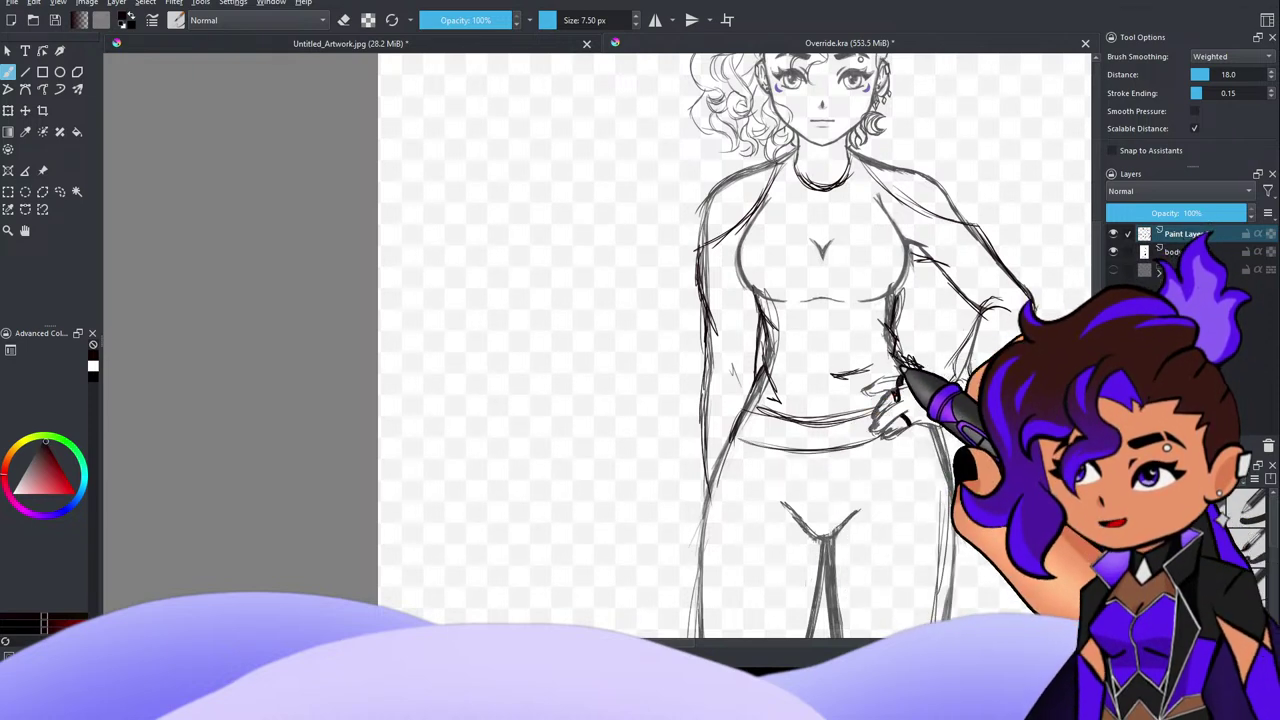
pyautogui.moveTo(880, 342); pyautogui.dragTo(922, 374)
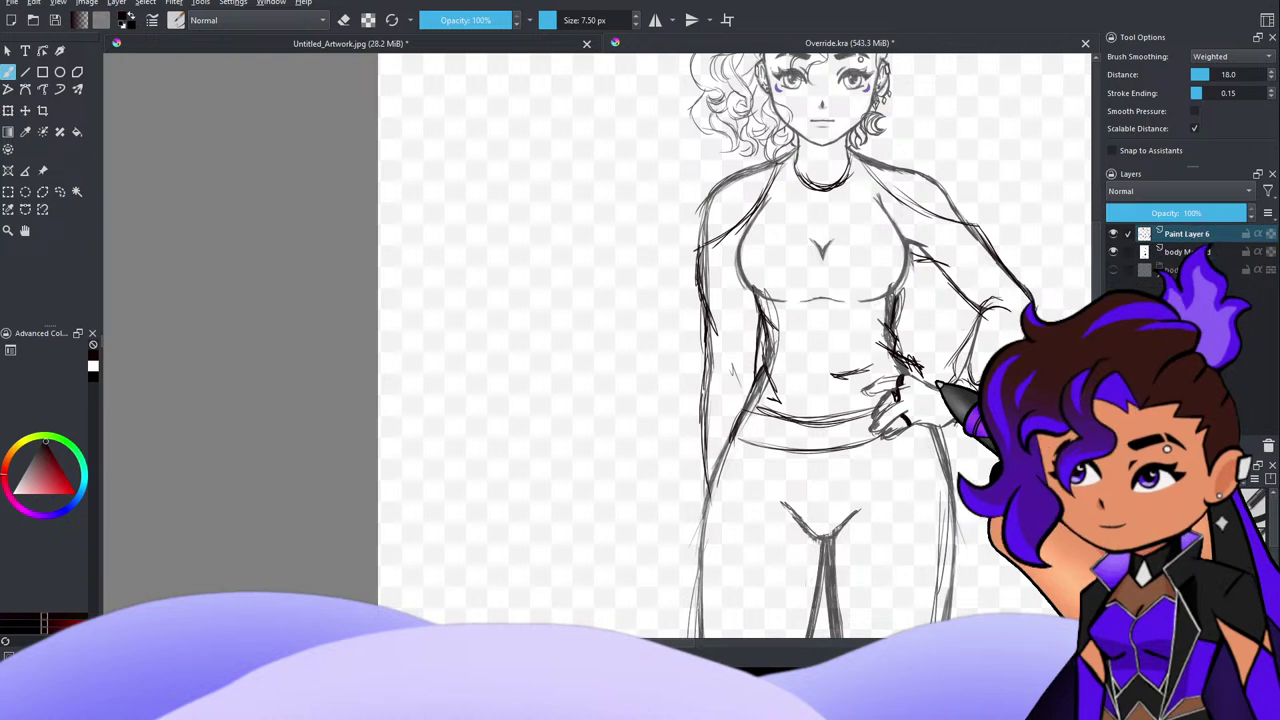
pyautogui.moveTo(752, 398); pyautogui.dragTo(736, 432)
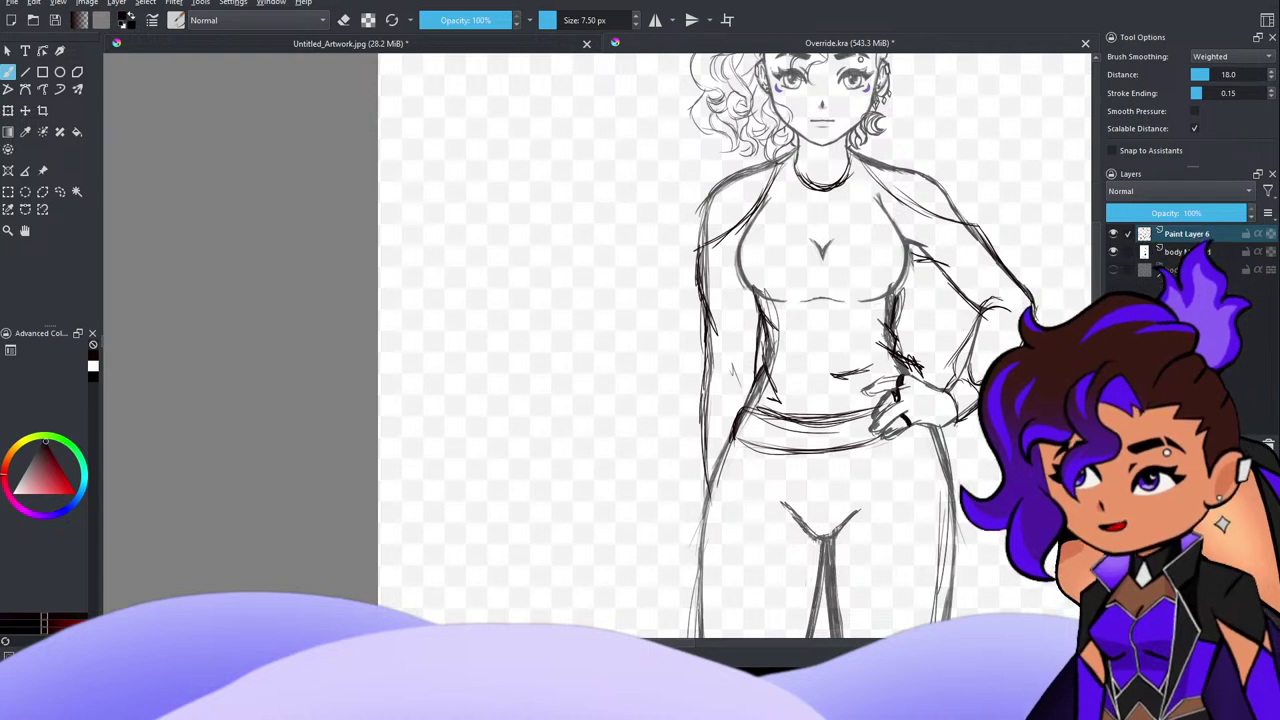
# Step: Sketch dark clothing outlines from both sides of the neck along the tops of the shoulders
pyautogui.scroll(-4, 1001, 367)
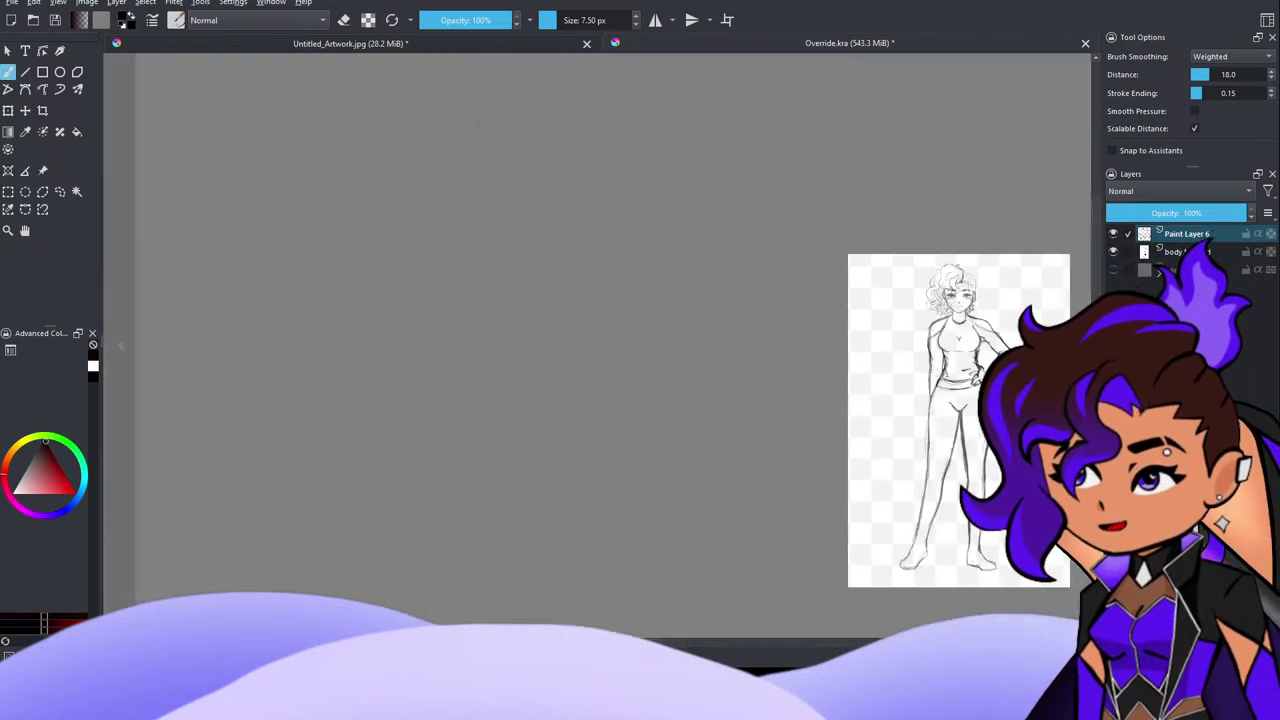
pyautogui.scroll(5, 1020, 398)
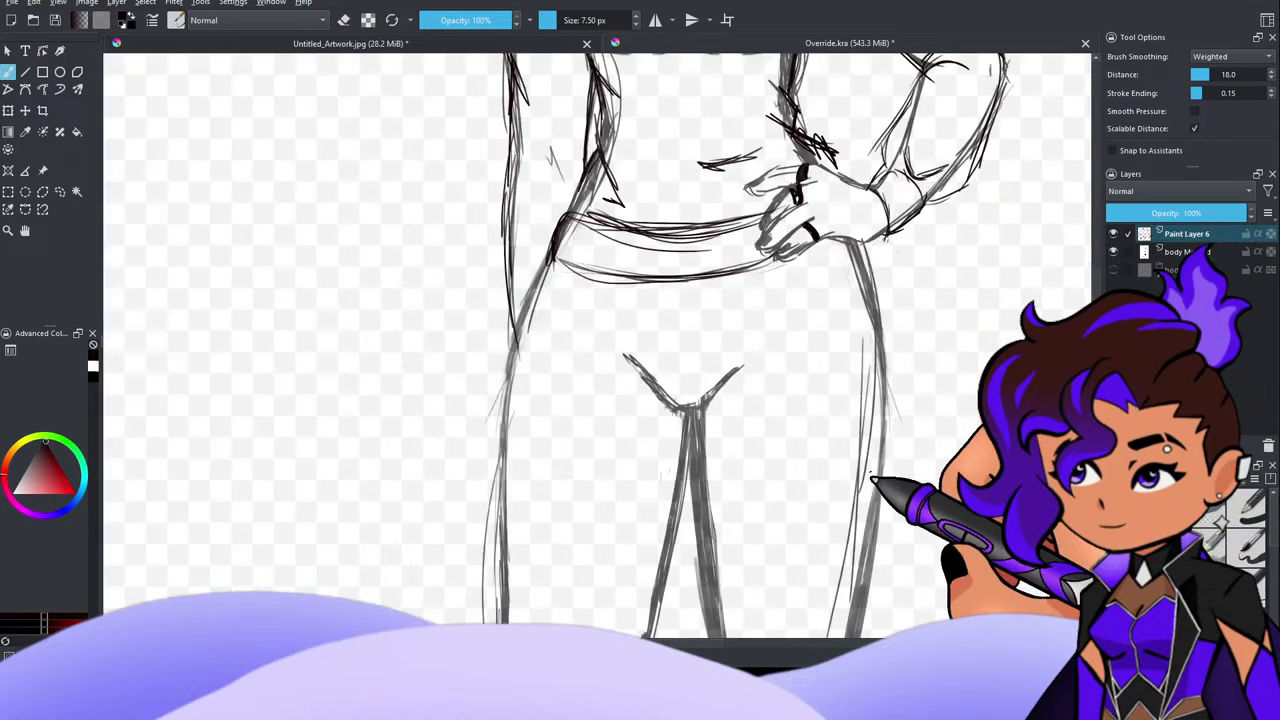
pyautogui.scroll(-1, 876, 476)
pyautogui.scroll(-2, 873, 478)
pyautogui.scroll(3, 809, 254)
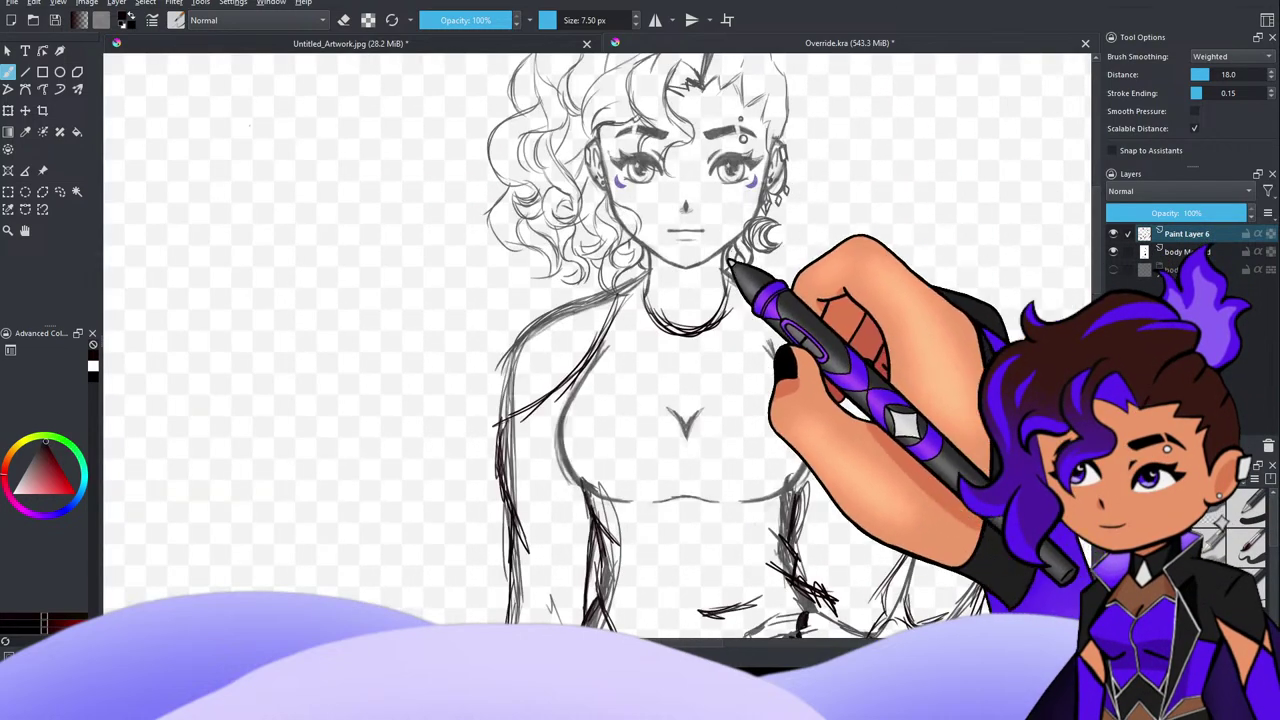
pyautogui.moveTo(632, 273); pyautogui.dragTo(588, 298)
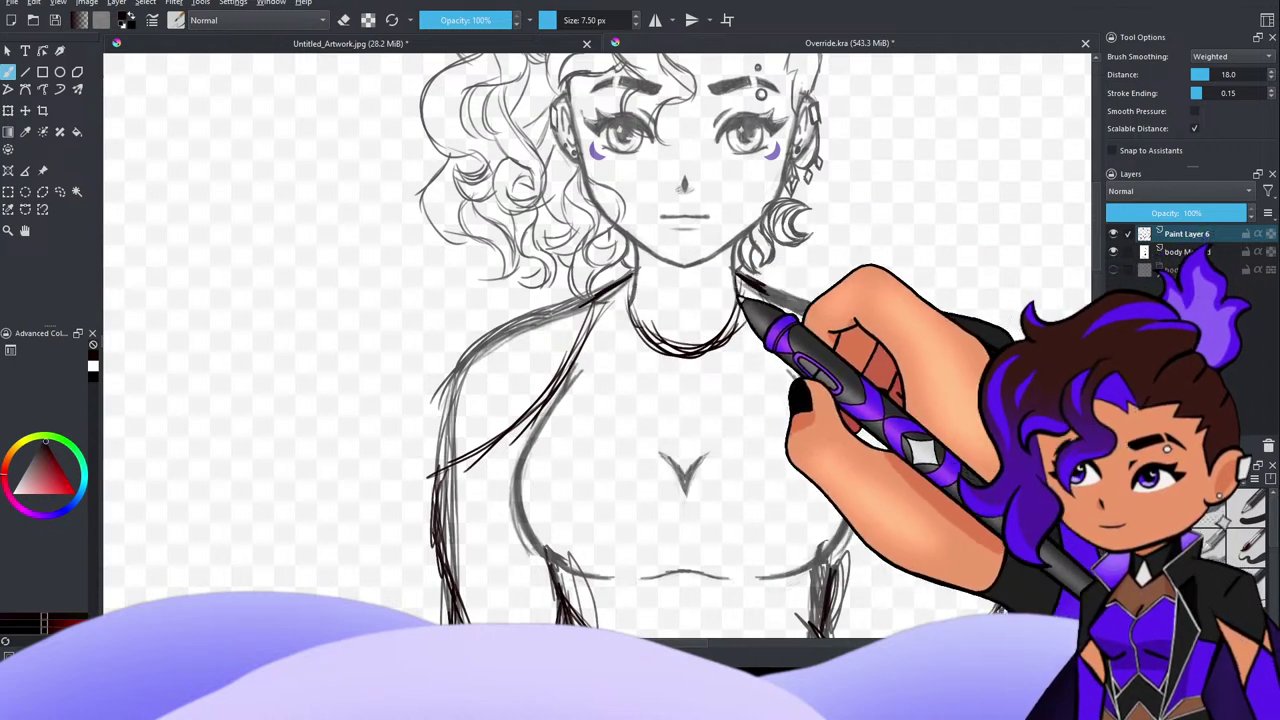
pyautogui.moveTo(760, 289); pyautogui.dragTo(771, 313)
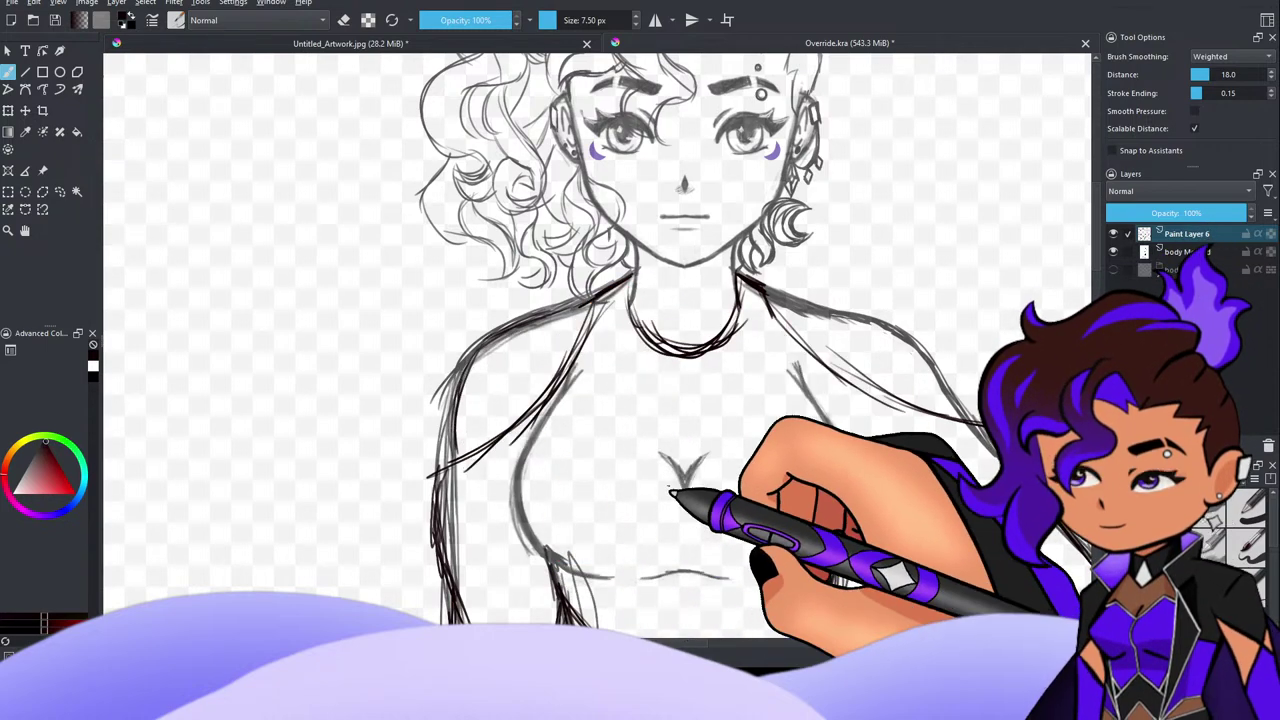
# Step: Examine the whole clothed figure from the shoulders and waistband down to the bare legs and feet
pyautogui.scroll(-9, 673, 492)
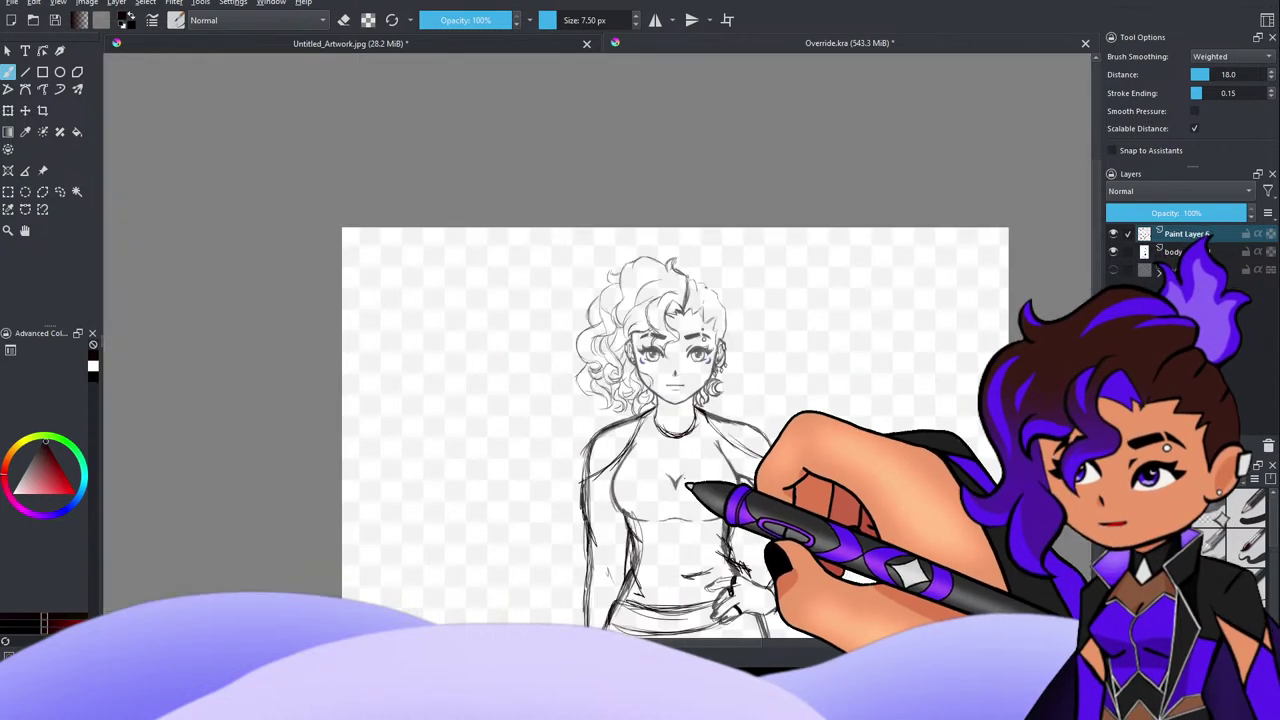
pyautogui.scroll(3, 675, 534)
pyautogui.press('=')
pyautogui.press('=')
pyautogui.press('=')
pyautogui.press('=')
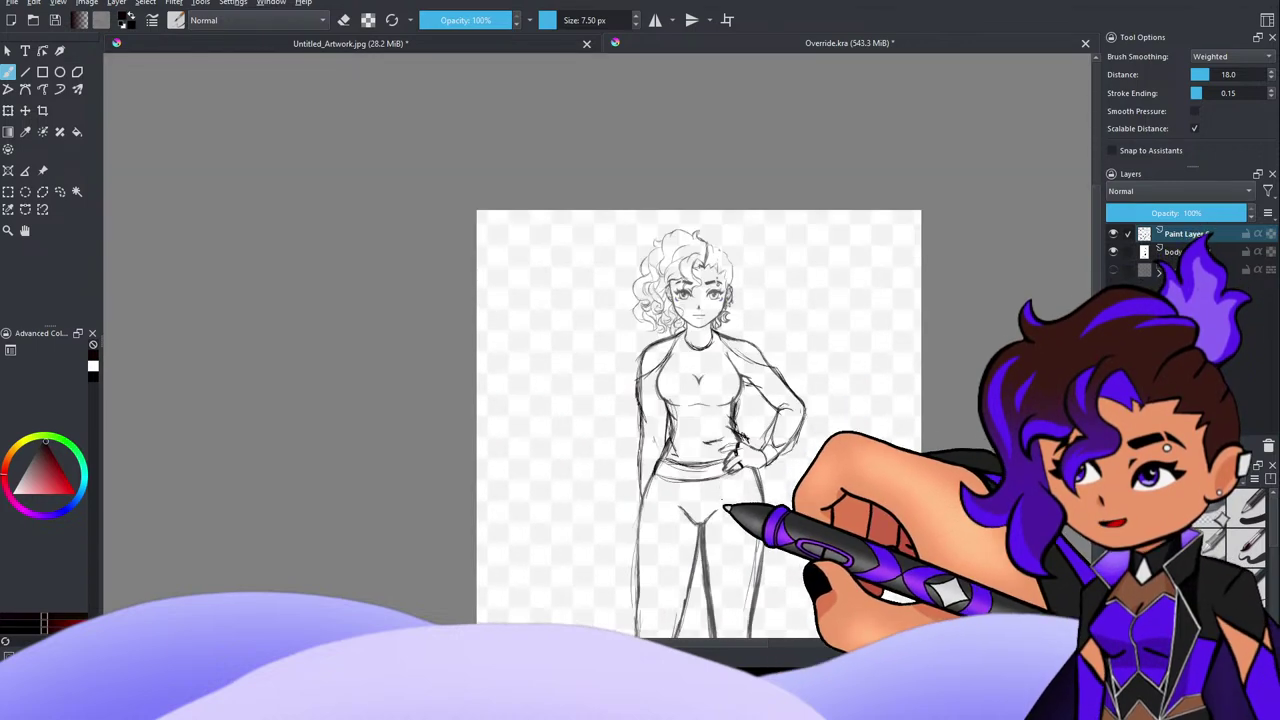
pyautogui.press('=')
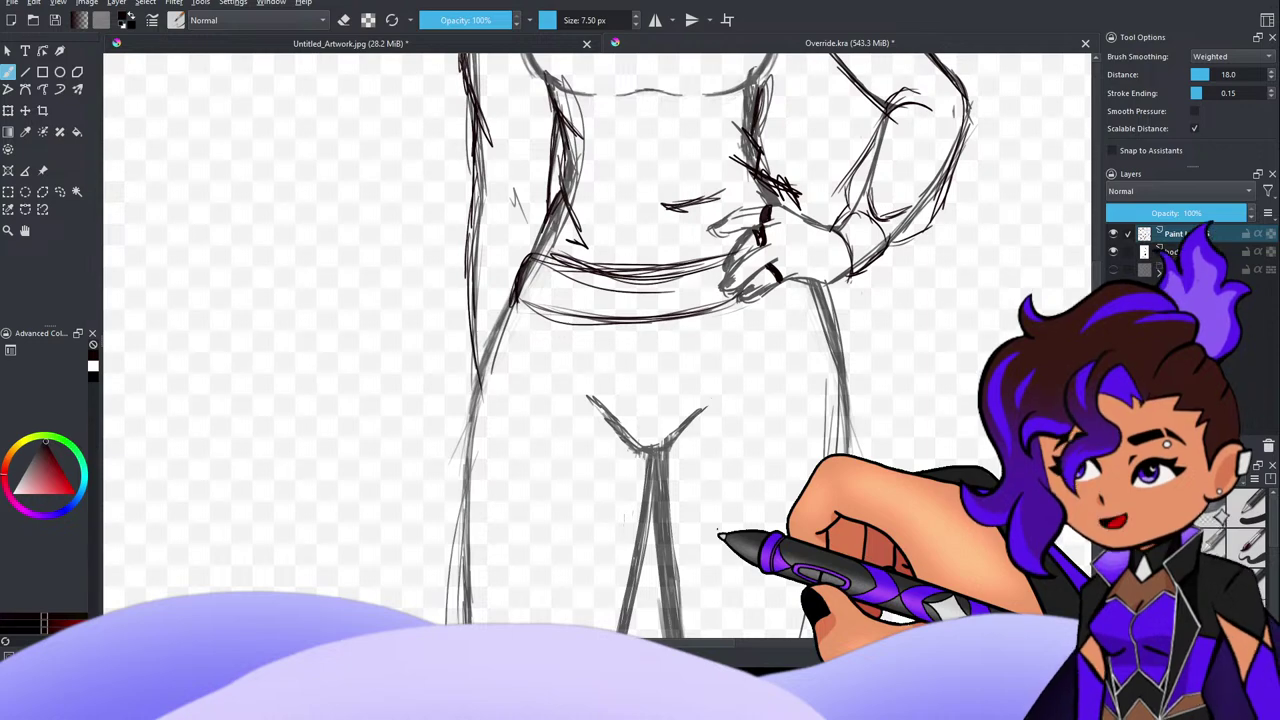
pyautogui.scroll(-4, 718, 531)
pyautogui.scroll(2, 712, 537)
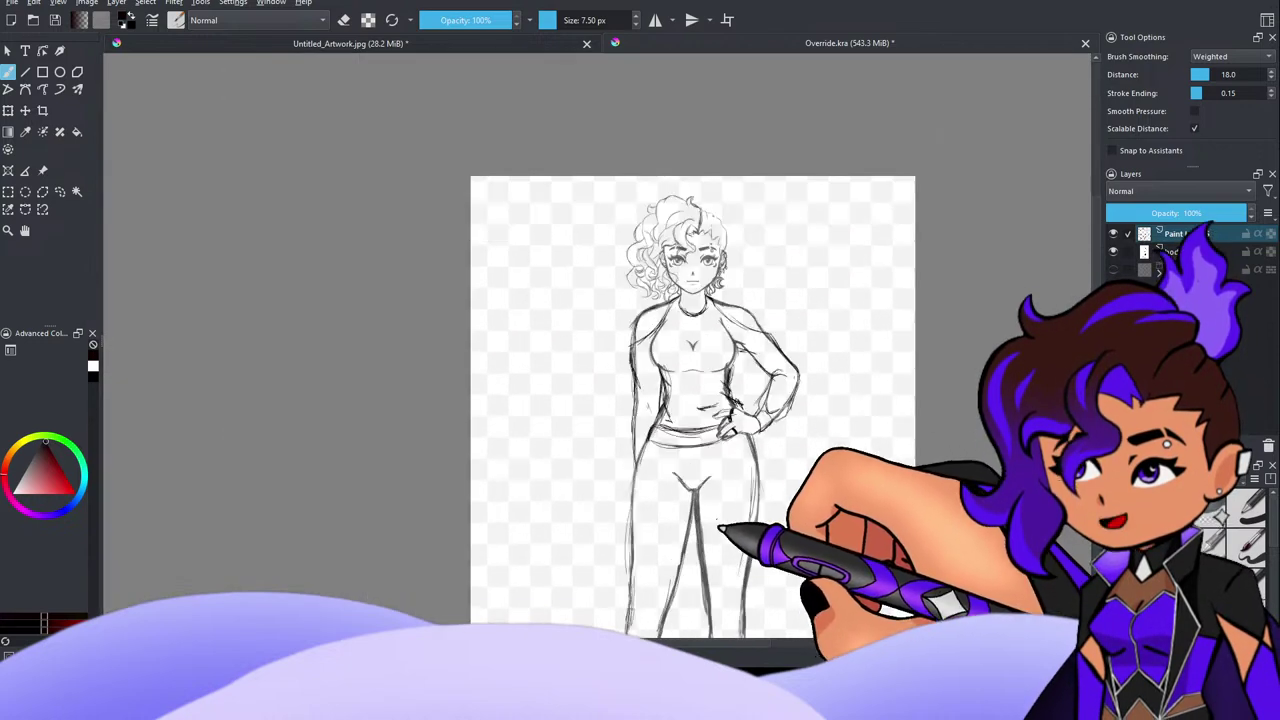
pyautogui.scroll(-4, 716, 541)
pyautogui.scroll(-2, 704, 525)
pyautogui.scroll(2, 706, 591)
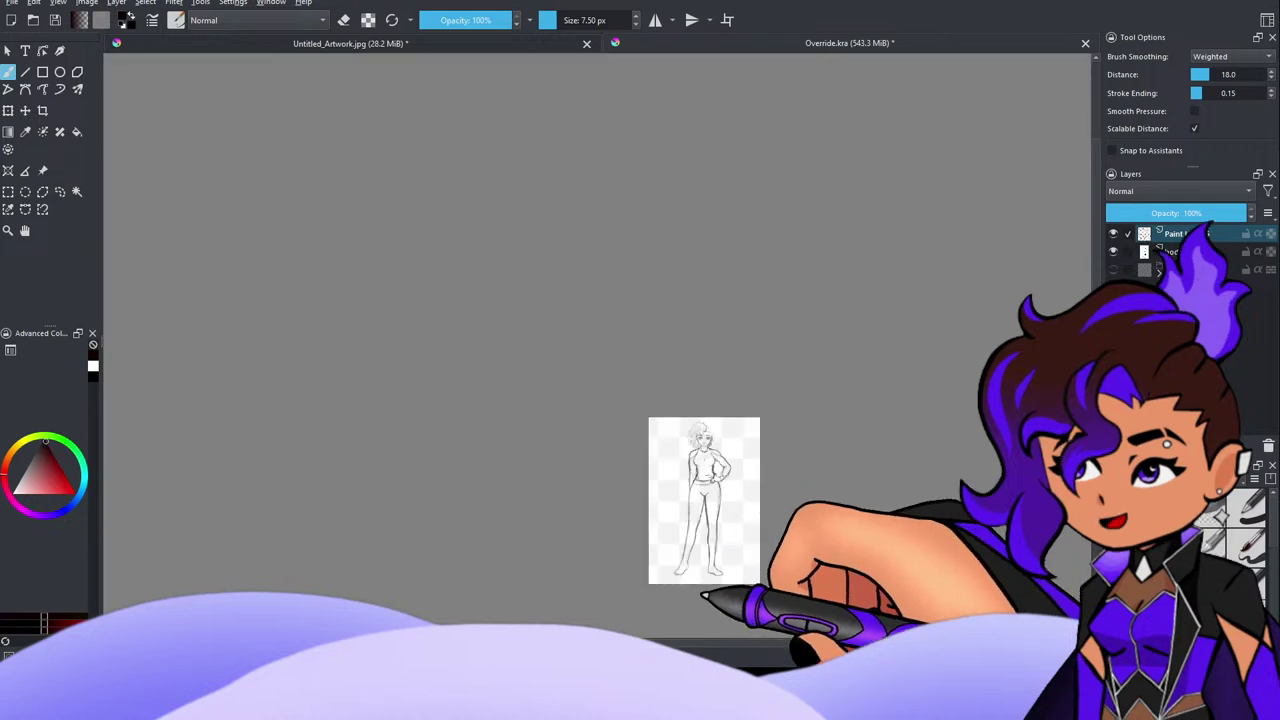
pyautogui.scroll(3, 723, 530)
pyautogui.scroll(-2, 712, 547)
pyautogui.scroll(2, 687, 589)
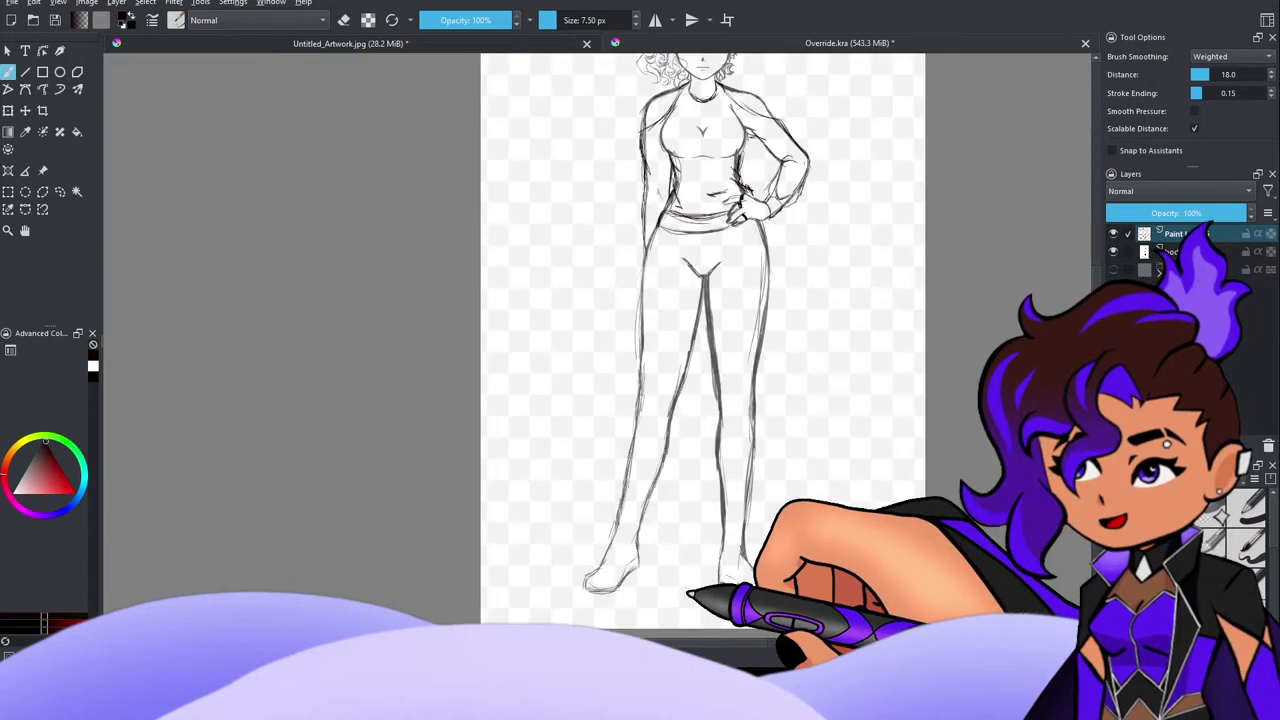
pyautogui.scroll(-2, 686, 589)
pyautogui.press('=')
pyautogui.press('=')
pyautogui.press('-')
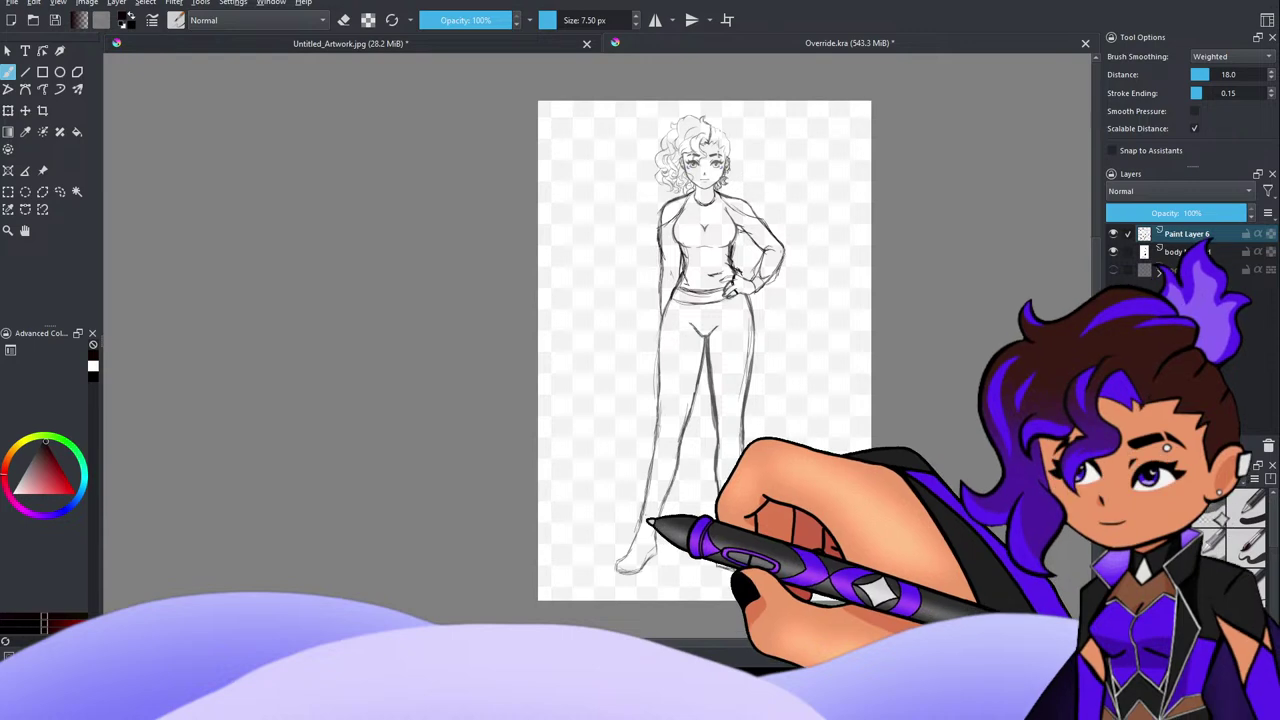
pyautogui.scroll(-1, 636, 505)
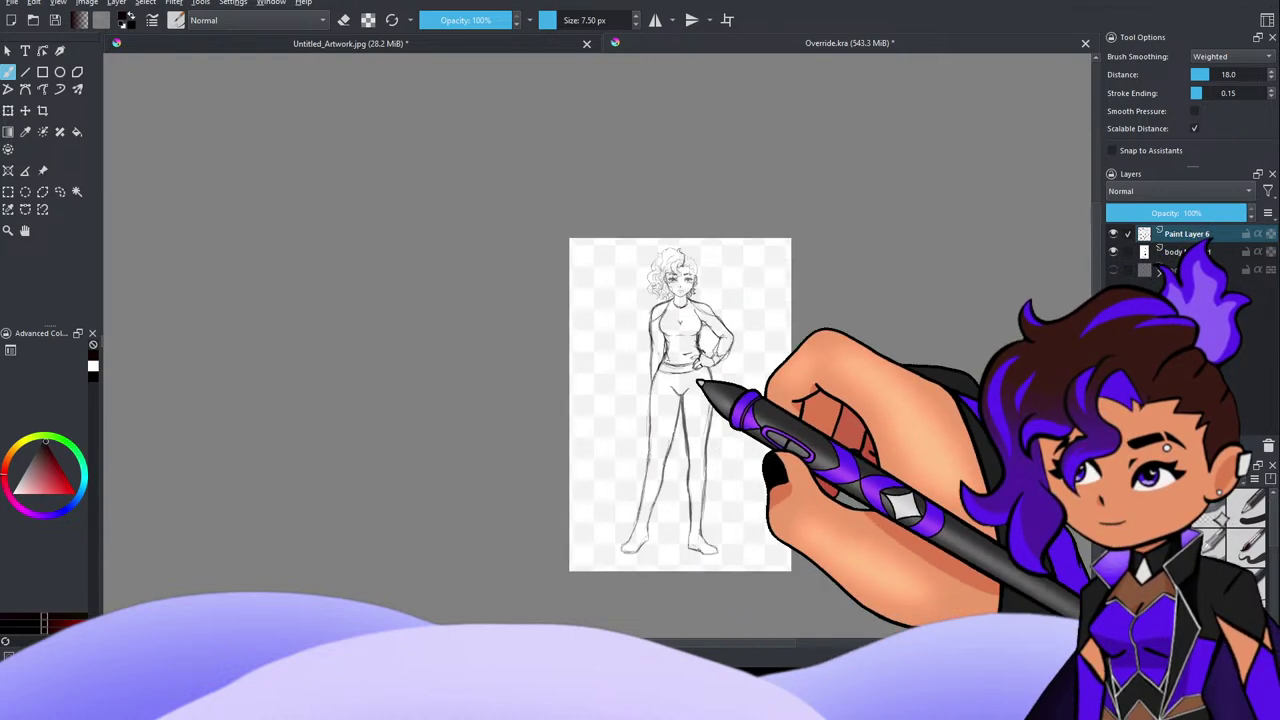
pyautogui.scroll(2, 742, 264)
pyautogui.scroll(1, 714, 367)
pyautogui.scroll(-1, 680, 356)
pyautogui.scroll(1, 663, 348)
pyautogui.scroll(-1, 663, 322)
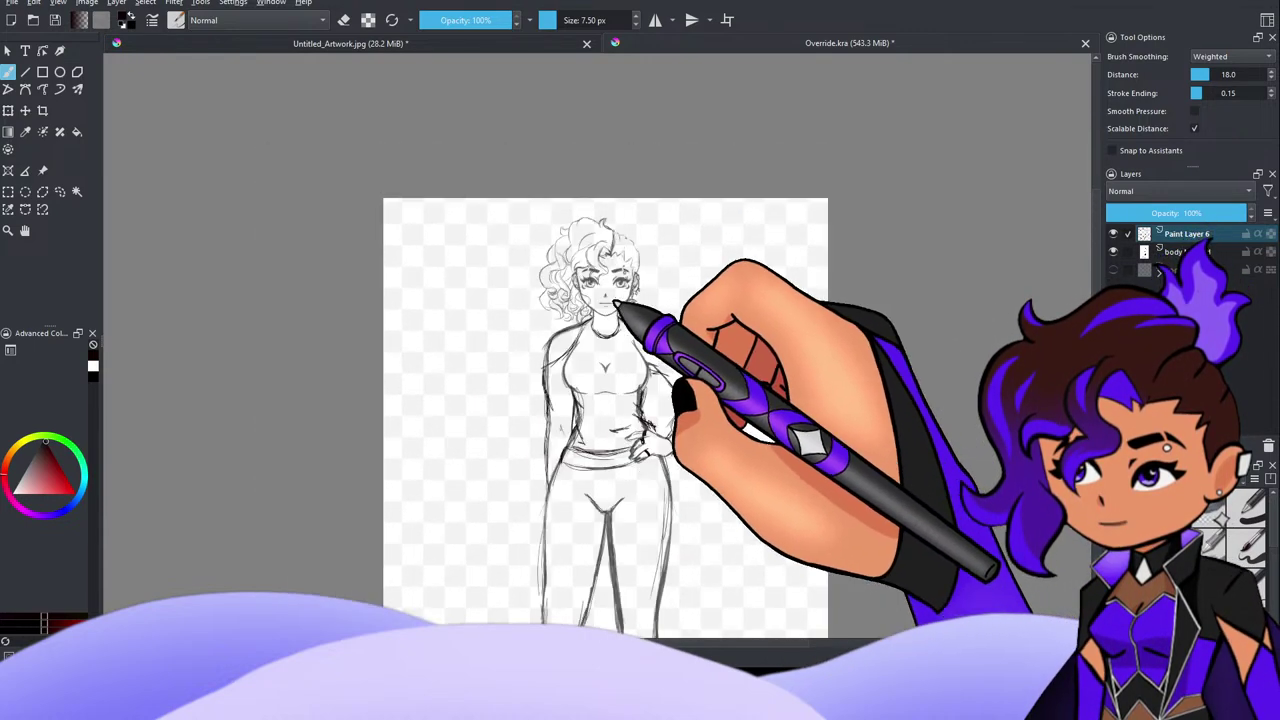
# Step: Erase the sketched waistband and the fold marks above it across the hips, using a 65.40 px eraser on Paint Layer 6
pyautogui.scroll(3, 592, 269)
pyautogui.scroll(2, 588, 272)
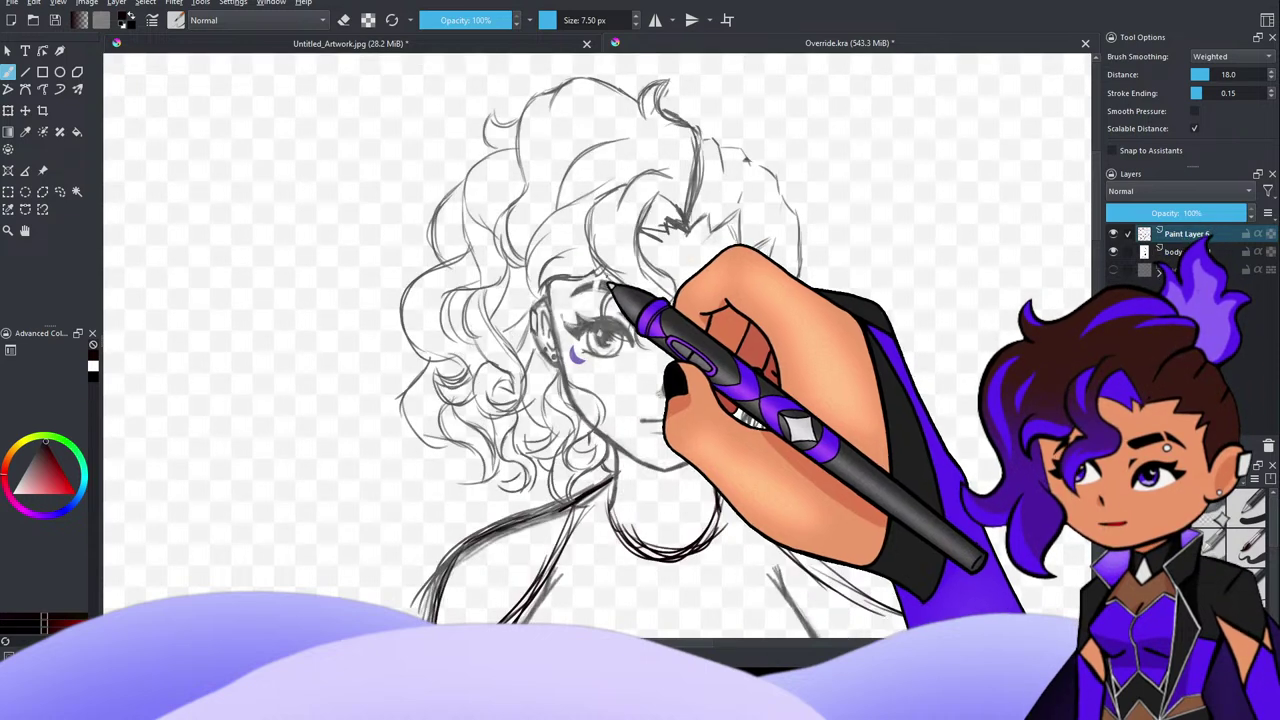
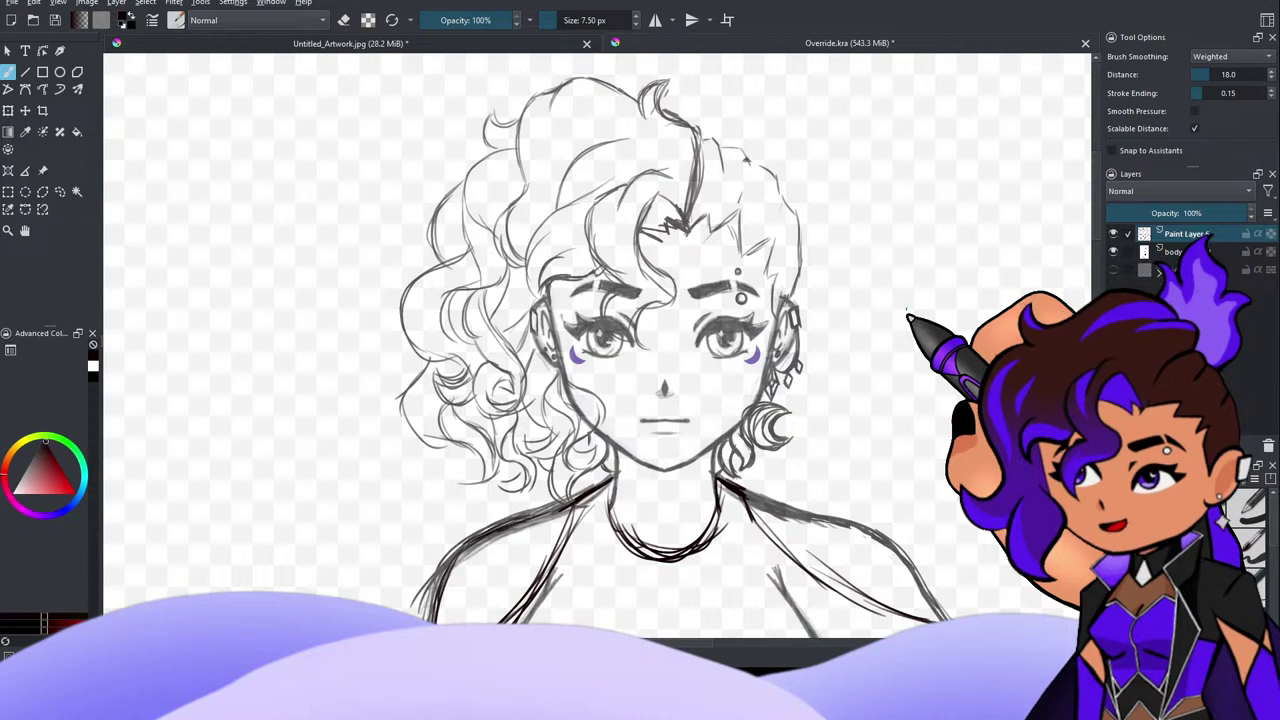
pyautogui.scroll(-6, 838, 252)
pyautogui.scroll(3, 880, 332)
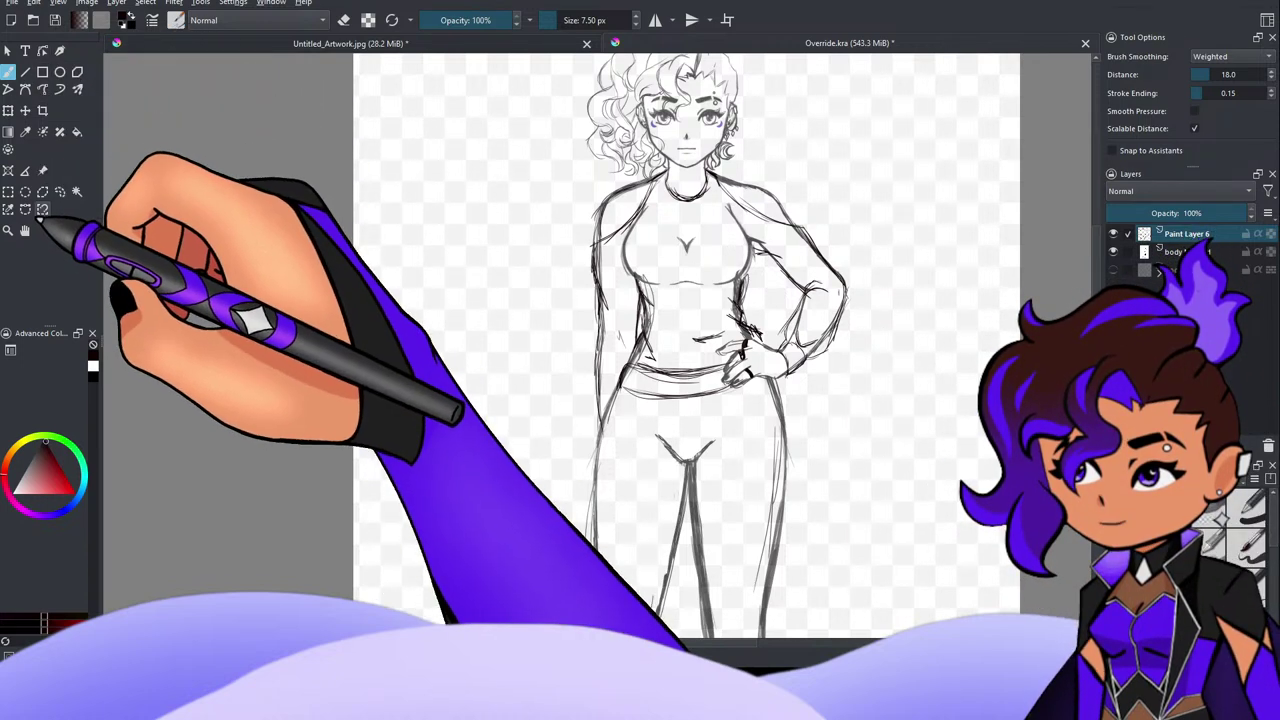
pyautogui.click(352, 24)
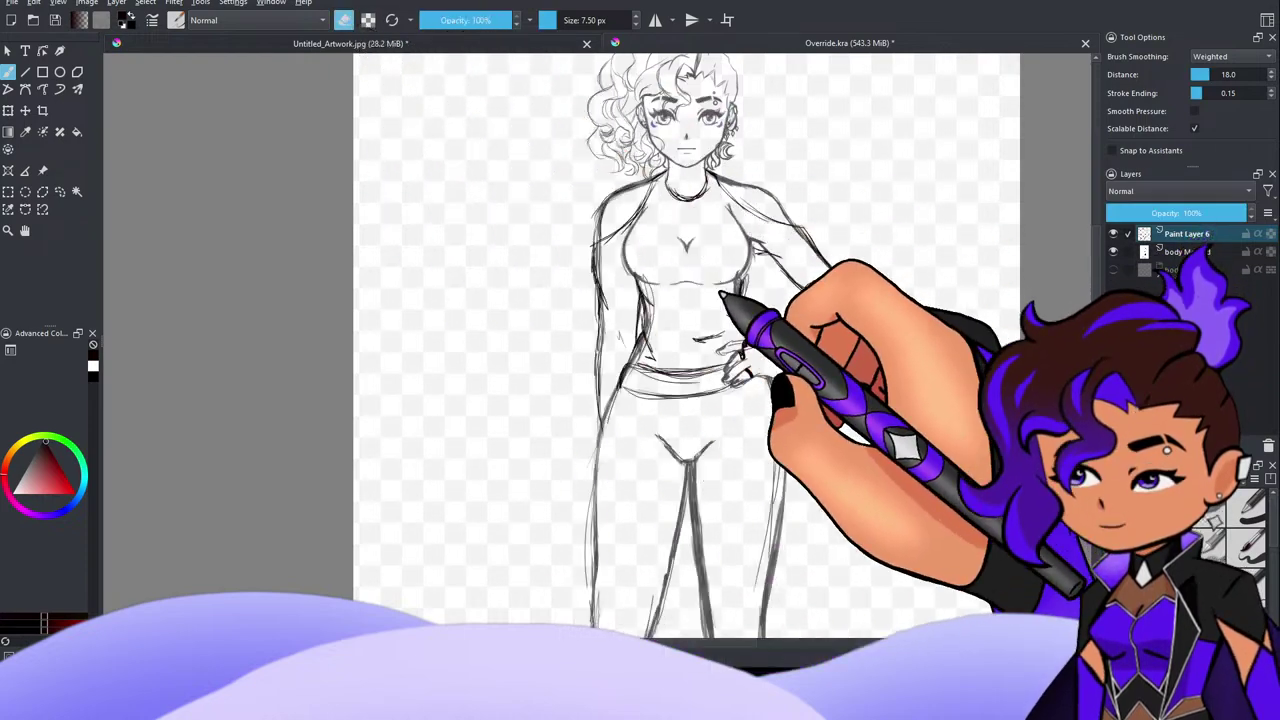
pyautogui.click(576, 20)
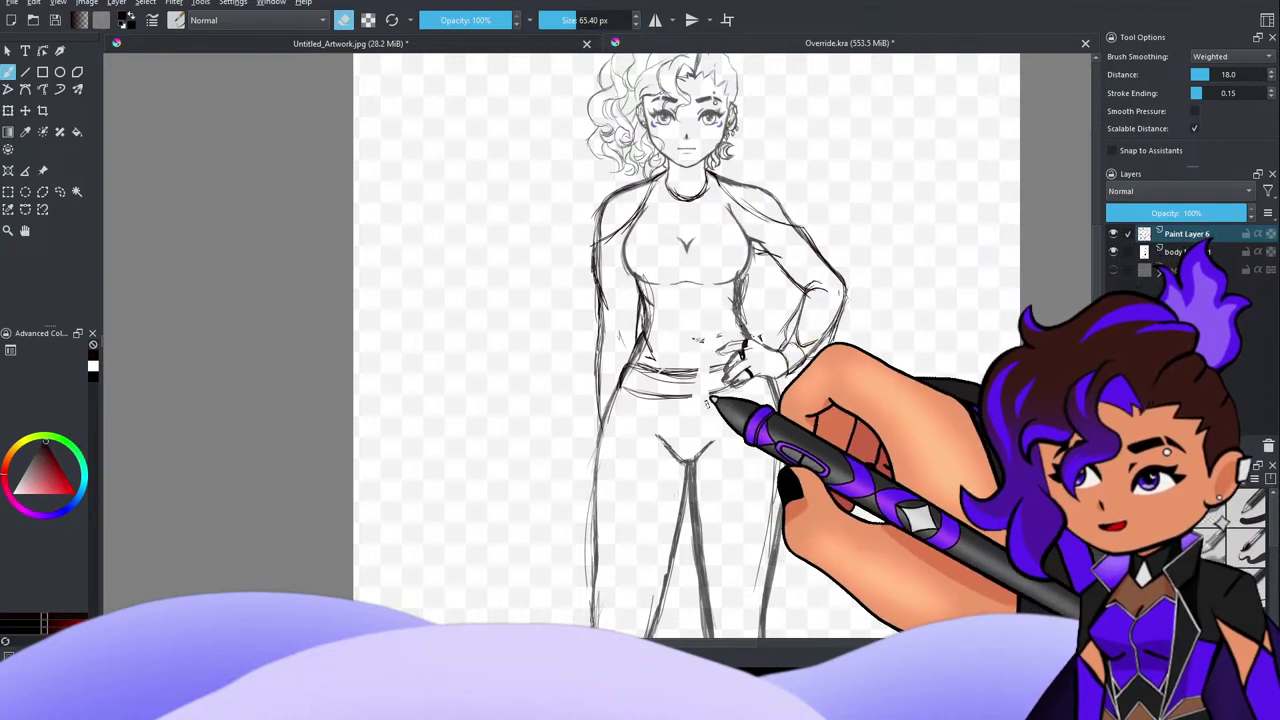
pyautogui.moveTo(685, 368)
pyautogui.mouseDown()
pyautogui.moveTo(694, 335)
pyautogui.moveTo(626, 408)
pyautogui.moveTo(654, 344)
pyautogui.mouseUp()
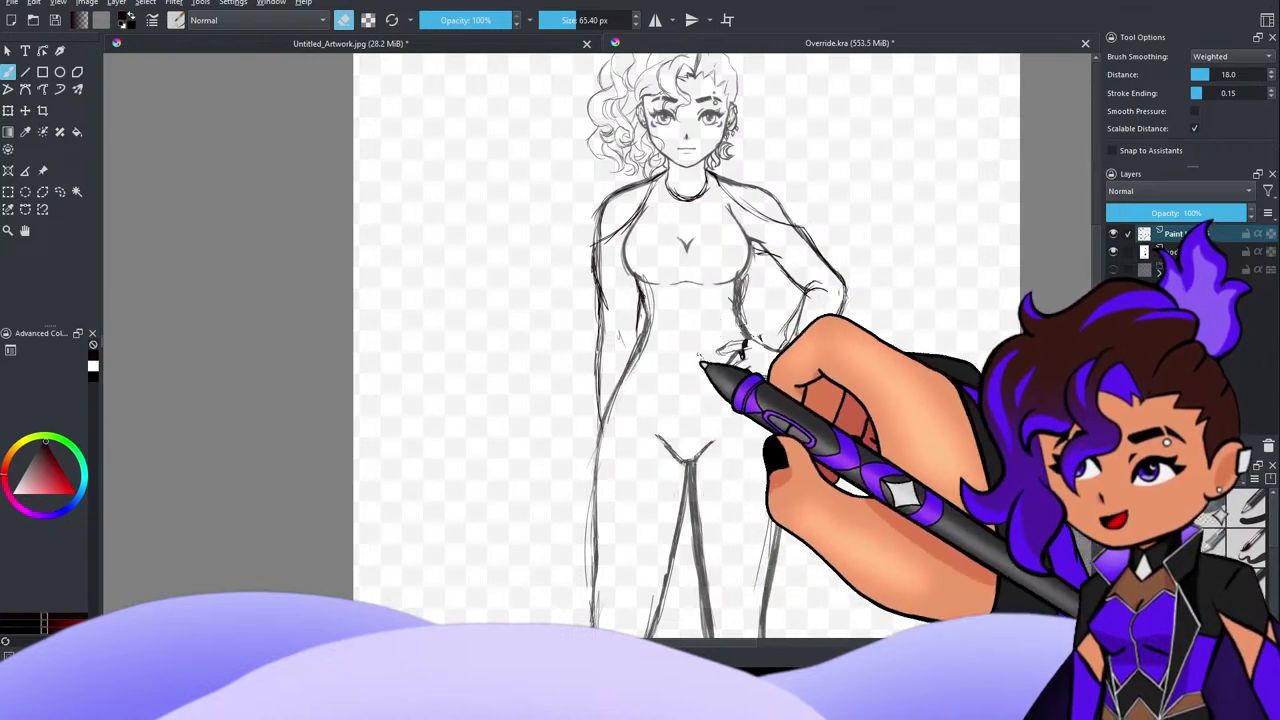
# Step: Sketch the crop top's underbust line and lower hem across the midriff with a 5.83 px brush
pyautogui.click(344, 20)
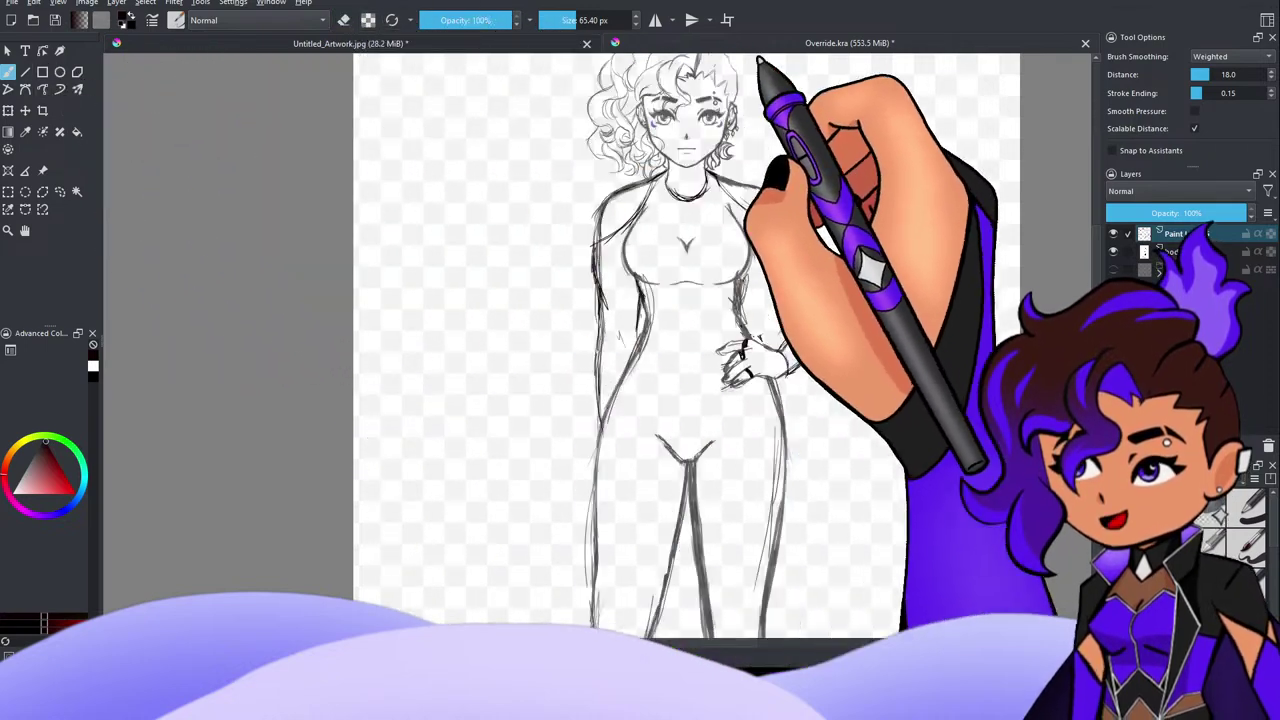
pyautogui.moveTo(574, 22); pyautogui.dragTo(550, 26)
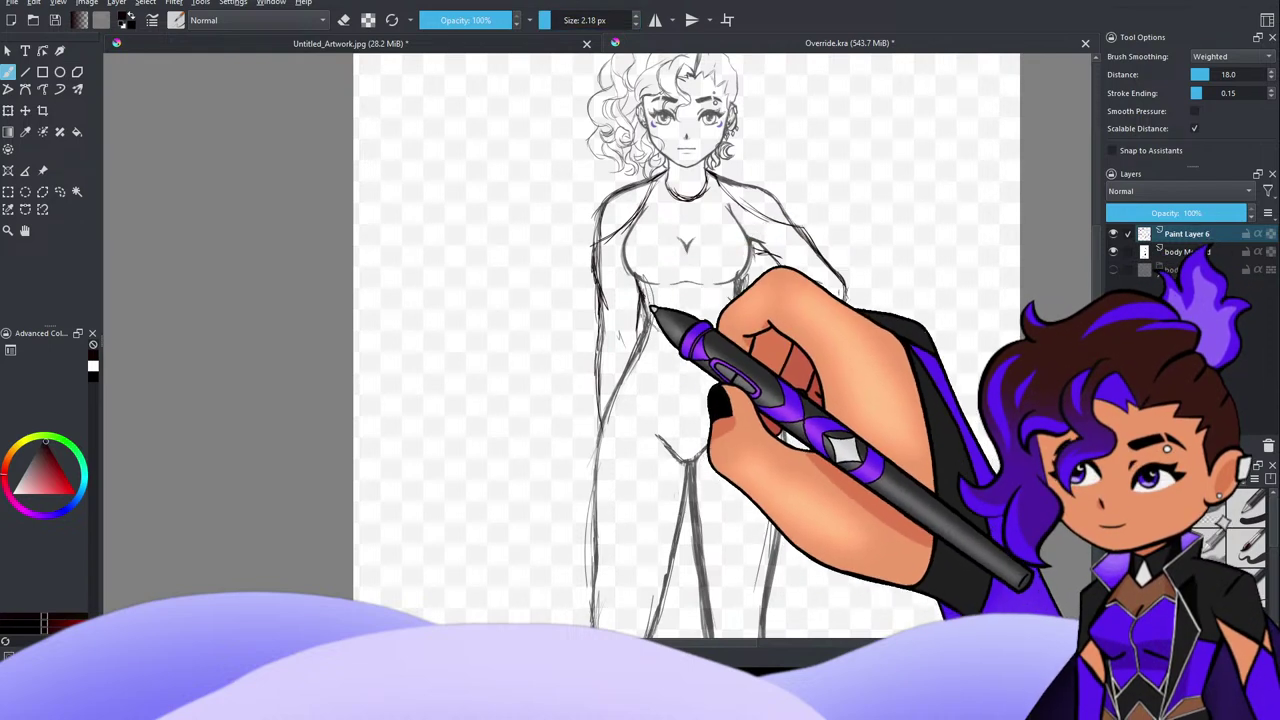
pyautogui.moveTo(556, 20); pyautogui.dragTo(557, 26)
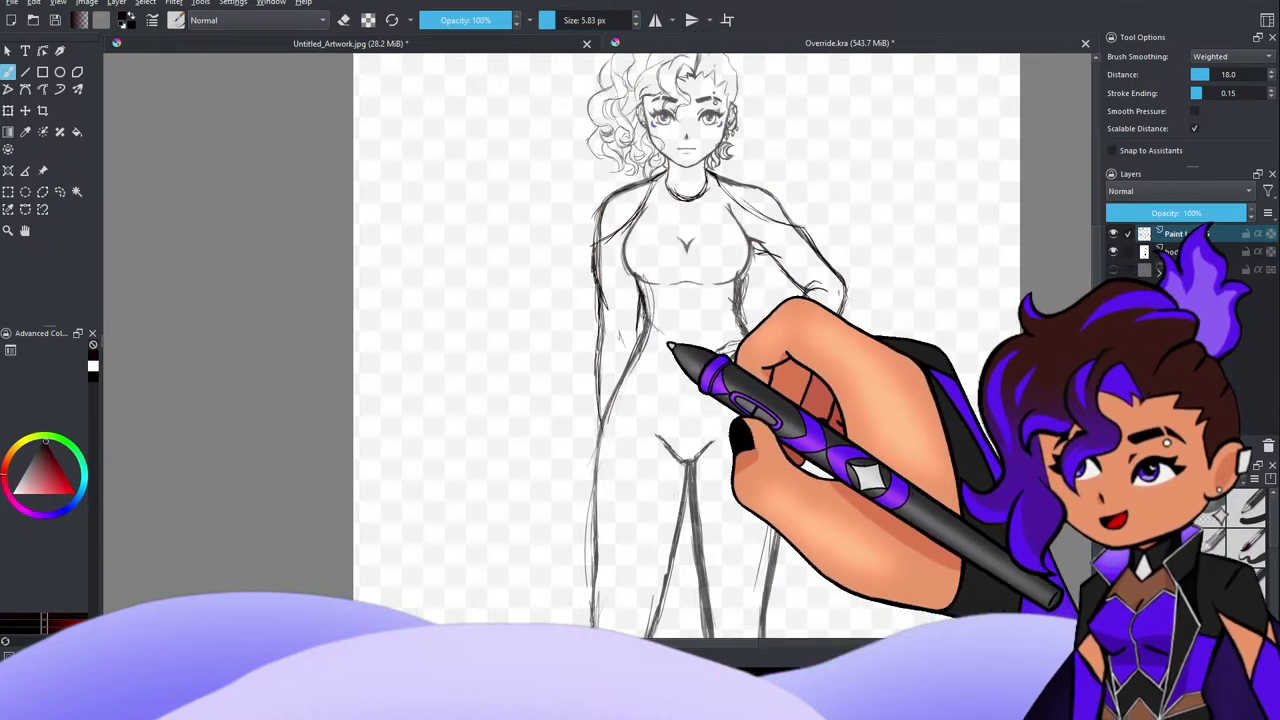
pyautogui.moveTo(648, 319)
pyautogui.mouseDown()
pyautogui.moveTo(681, 355)
pyautogui.moveTo(736, 322)
pyautogui.moveTo(688, 308)
pyautogui.moveTo(736, 308)
pyautogui.mouseUp()
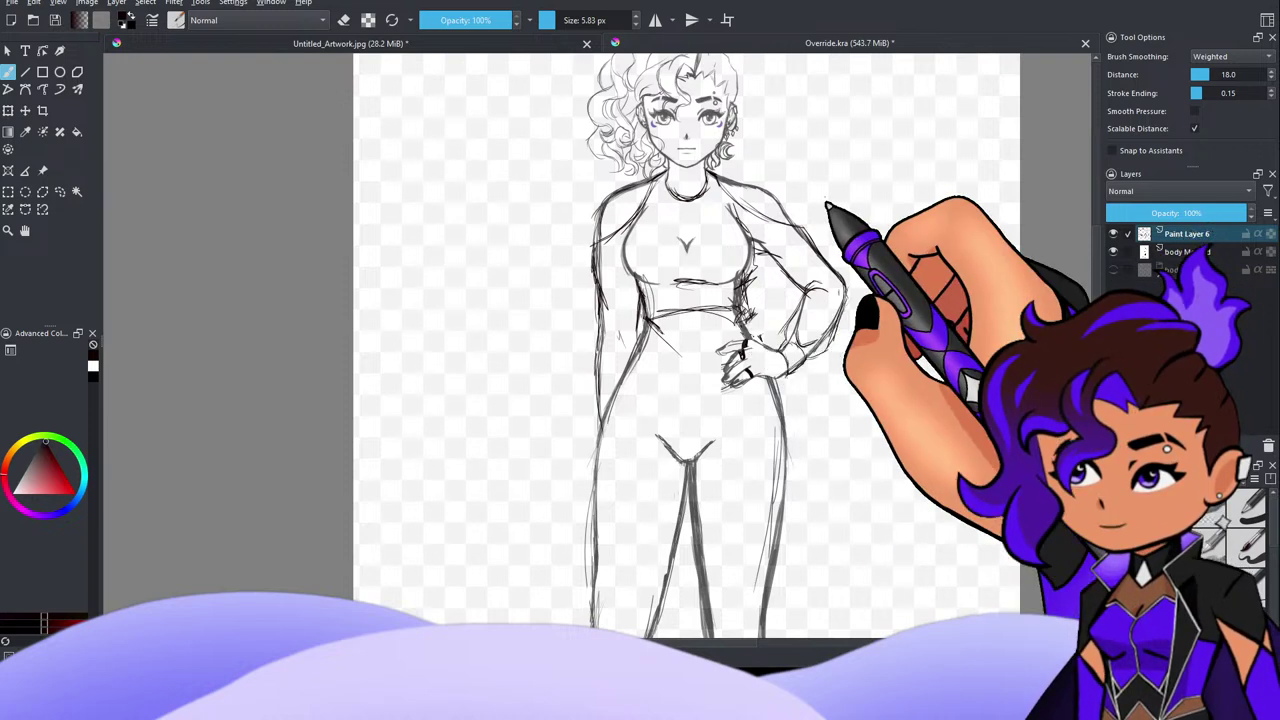
# Step: Erase the hem line and the scribbles at both sides of the waist with a 31.73 px eraser
pyautogui.scroll(-2, 819, 214)
pyautogui.scroll(4, 792, 225)
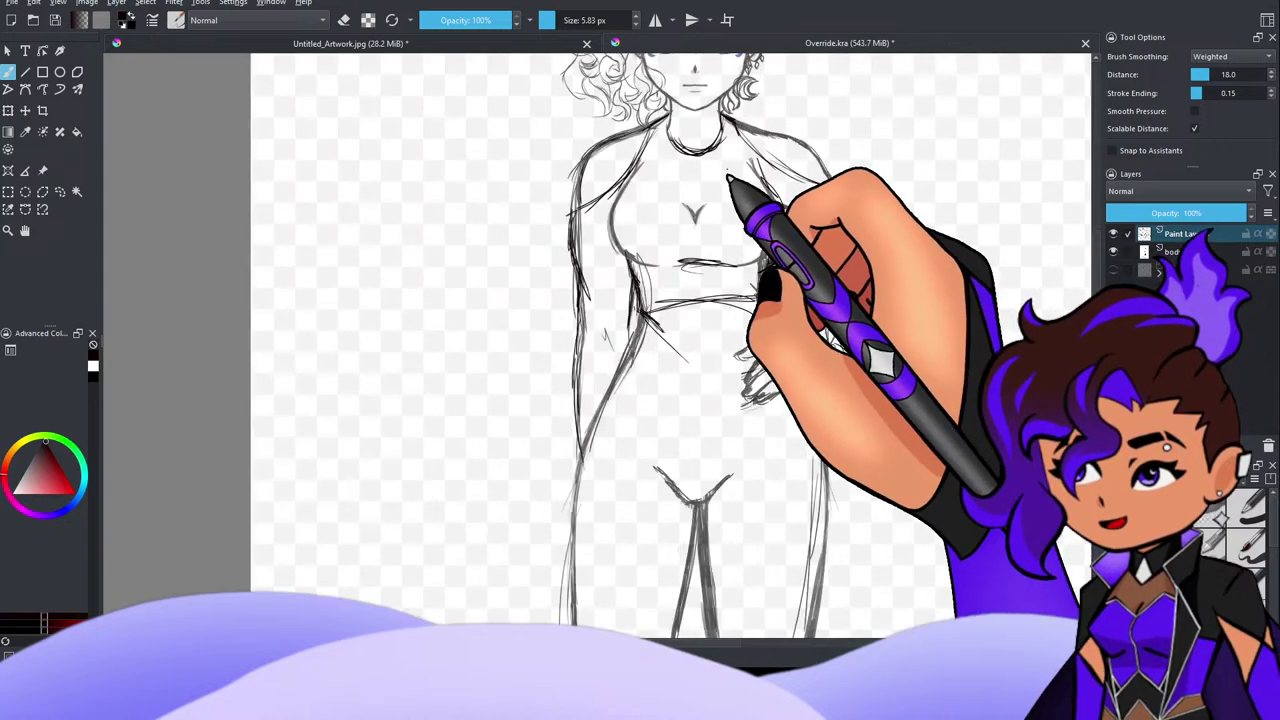
pyautogui.scroll(2, 855, 290)
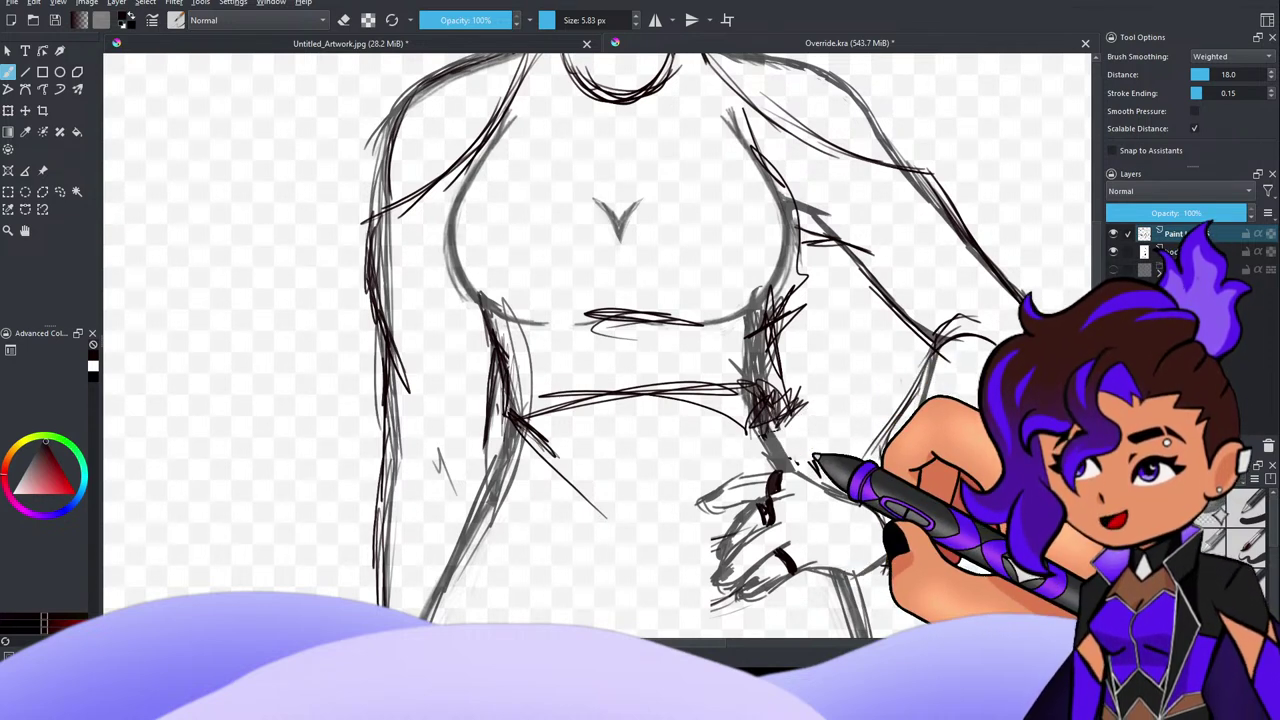
pyautogui.scroll(-3, 796, 446)
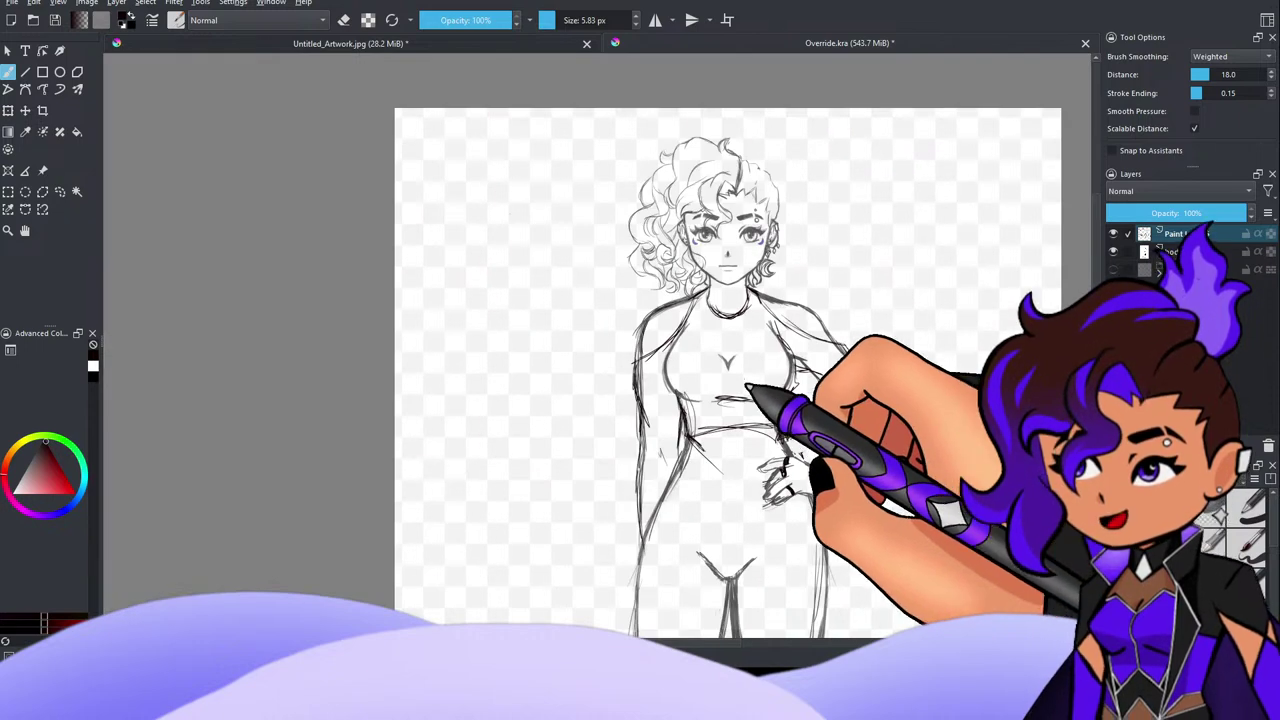
pyautogui.scroll(-2, 710, 382)
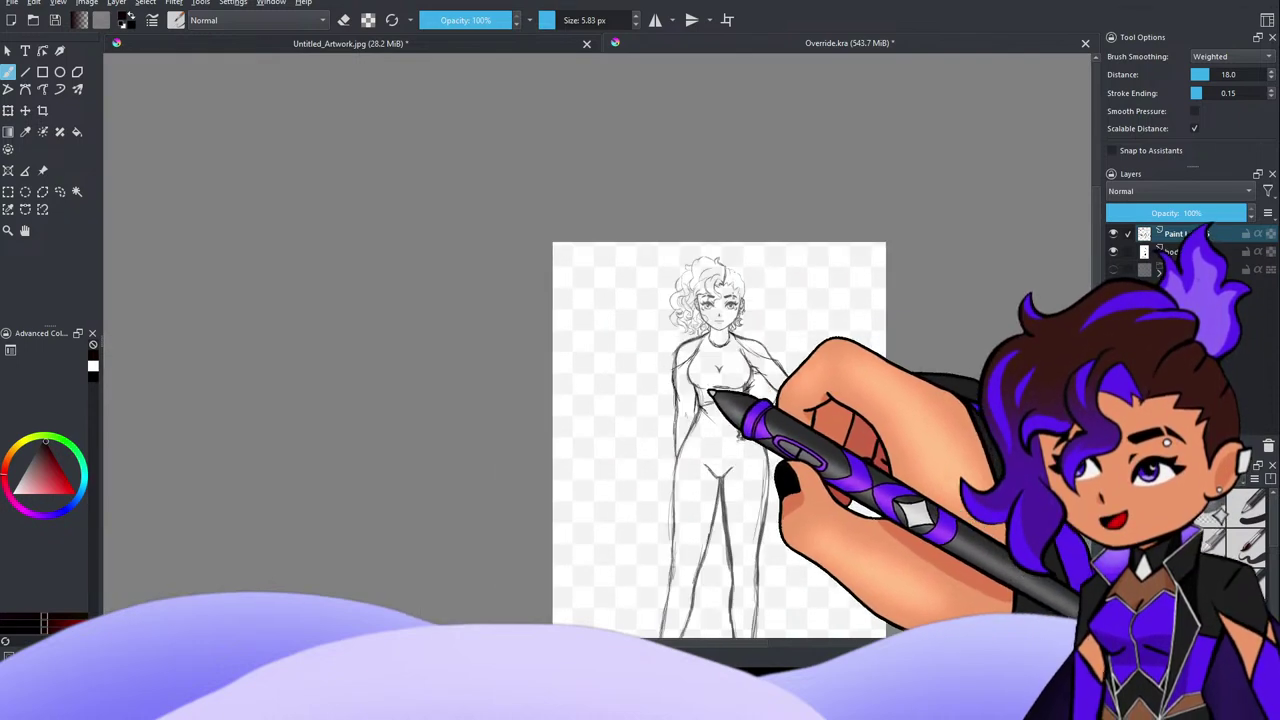
pyautogui.scroll(3, 714, 394)
pyautogui.scroll(1, 806, 429)
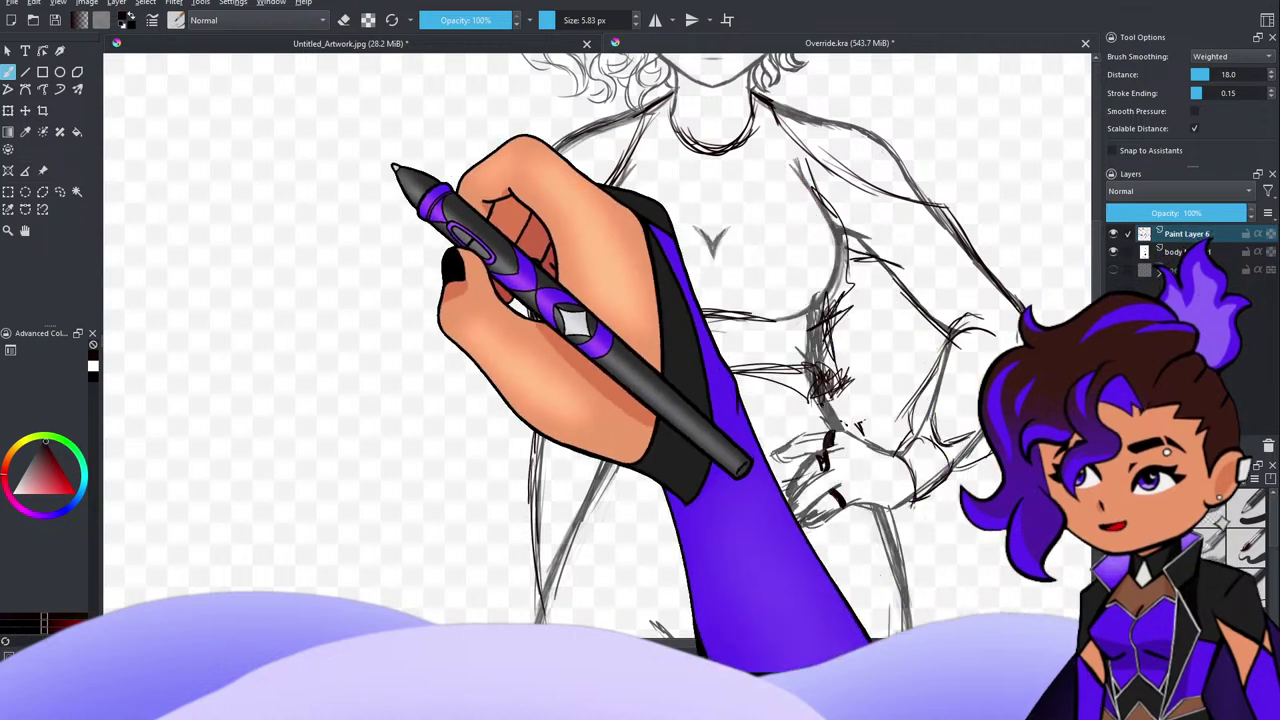
pyautogui.click(349, 25)
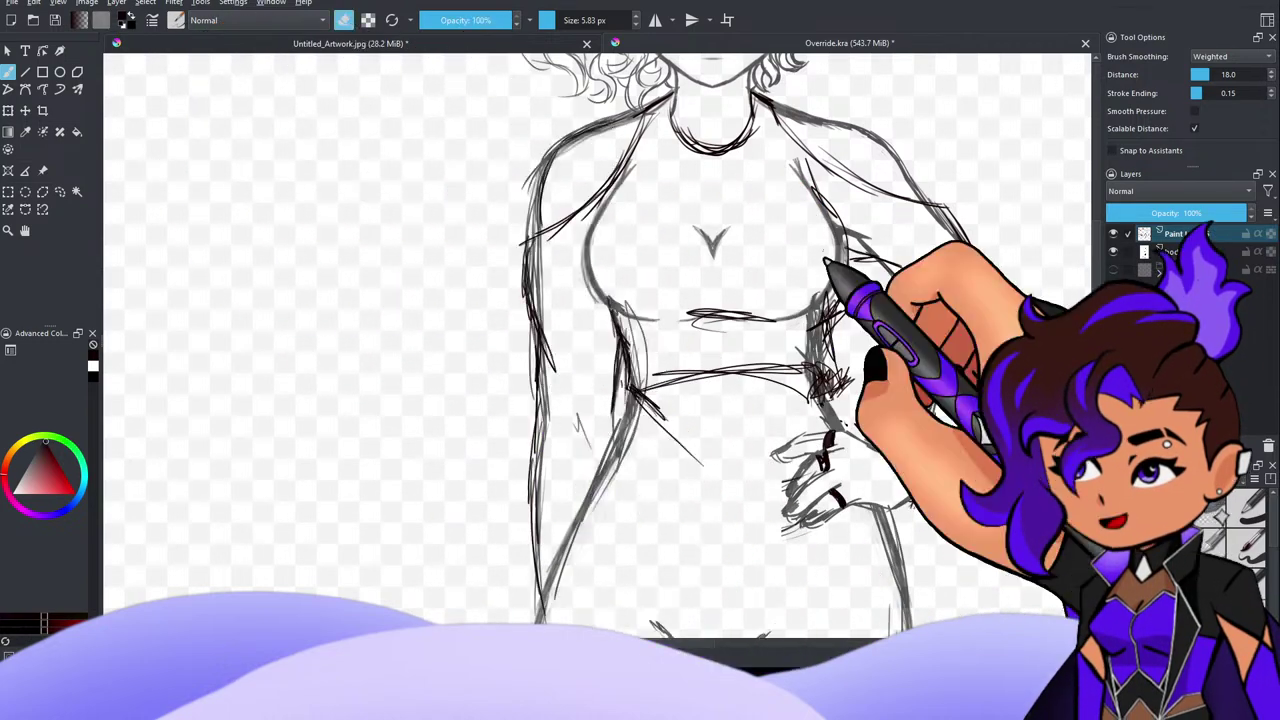
pyautogui.moveTo(846, 320); pyautogui.dragTo(812, 340)
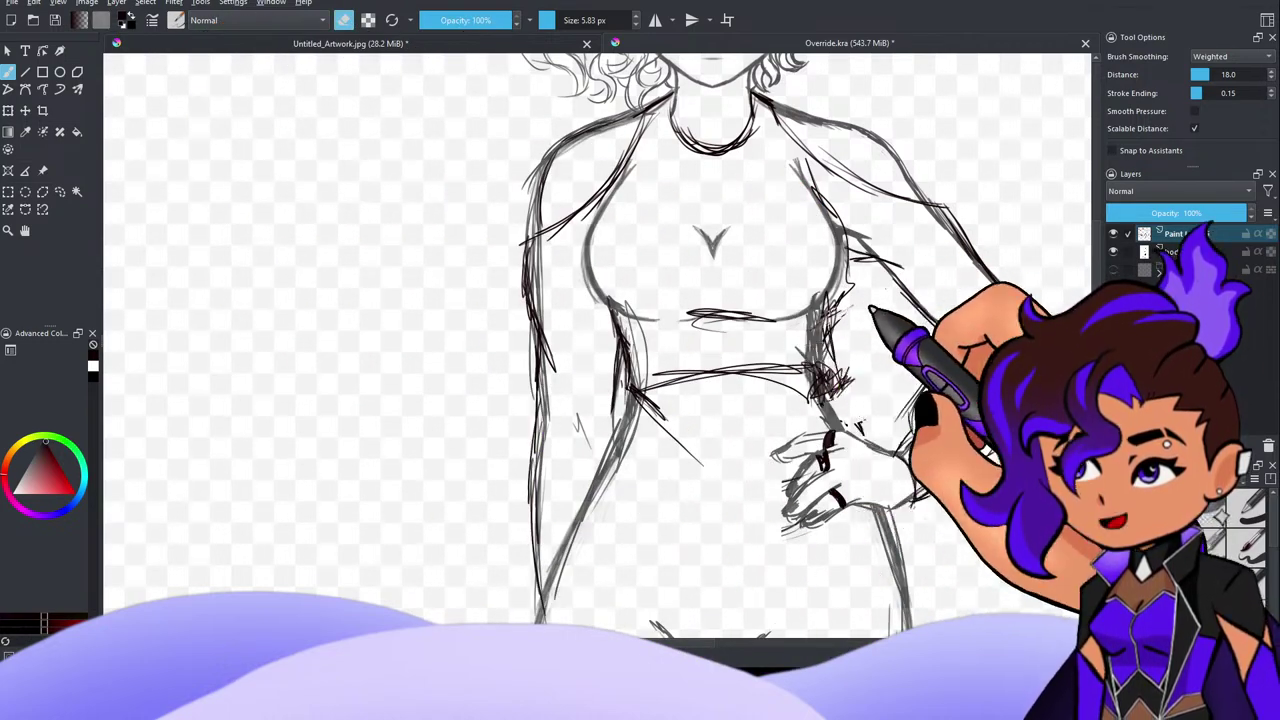
pyautogui.moveTo(560, 20); pyautogui.dragTo(570, 20)
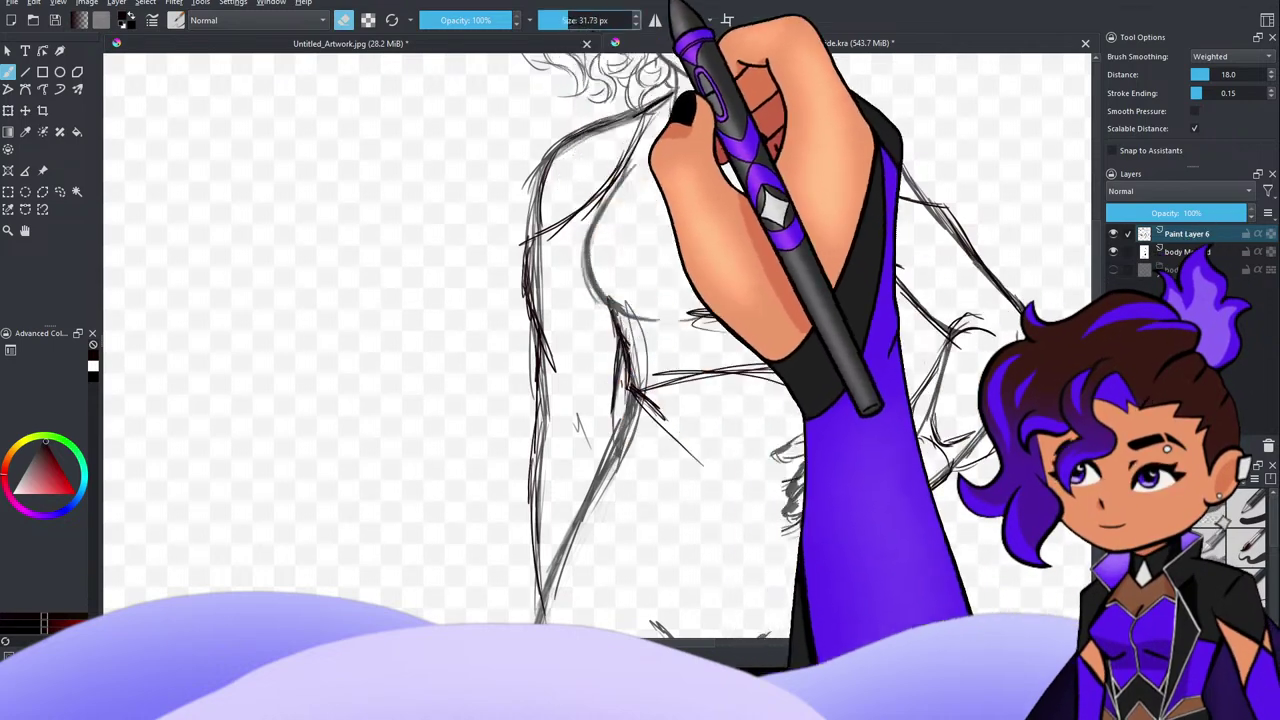
pyautogui.moveTo(628, 420)
pyautogui.mouseDown()
pyautogui.moveTo(673, 391)
pyautogui.moveTo(707, 368)
pyautogui.moveTo(642, 413)
pyautogui.moveTo(666, 373)
pyautogui.moveTo(718, 403)
pyautogui.moveTo(684, 461)
pyautogui.moveTo(722, 366)
pyautogui.moveTo(783, 371)
pyautogui.moveTo(829, 203)
pyautogui.moveTo(853, 317)
pyautogui.moveTo(786, 361)
pyautogui.moveTo(851, 317)
pyautogui.moveTo(861, 333)
pyautogui.moveTo(798, 358)
pyautogui.moveTo(760, 401)
pyautogui.moveTo(763, 416)
pyautogui.moveTo(872, 345)
pyautogui.mouseUp()
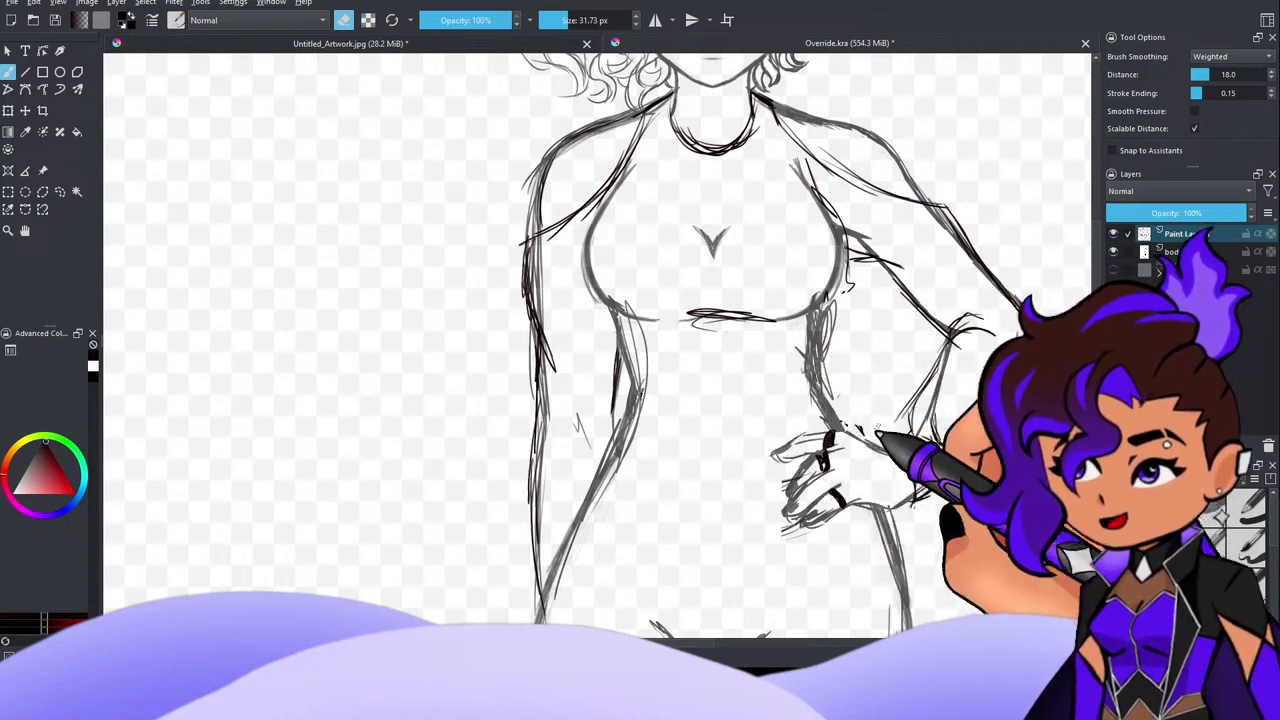
# Step: Undo the last erasure, and erase the remaining scribbles and stray marks at the waist above the hand on the hip
pyautogui.hotkey('ctrl', 'z')
pyautogui.press('e')
pyautogui.press('x')
pyautogui.moveTo(890, 322); pyautogui.dragTo(828, 400)
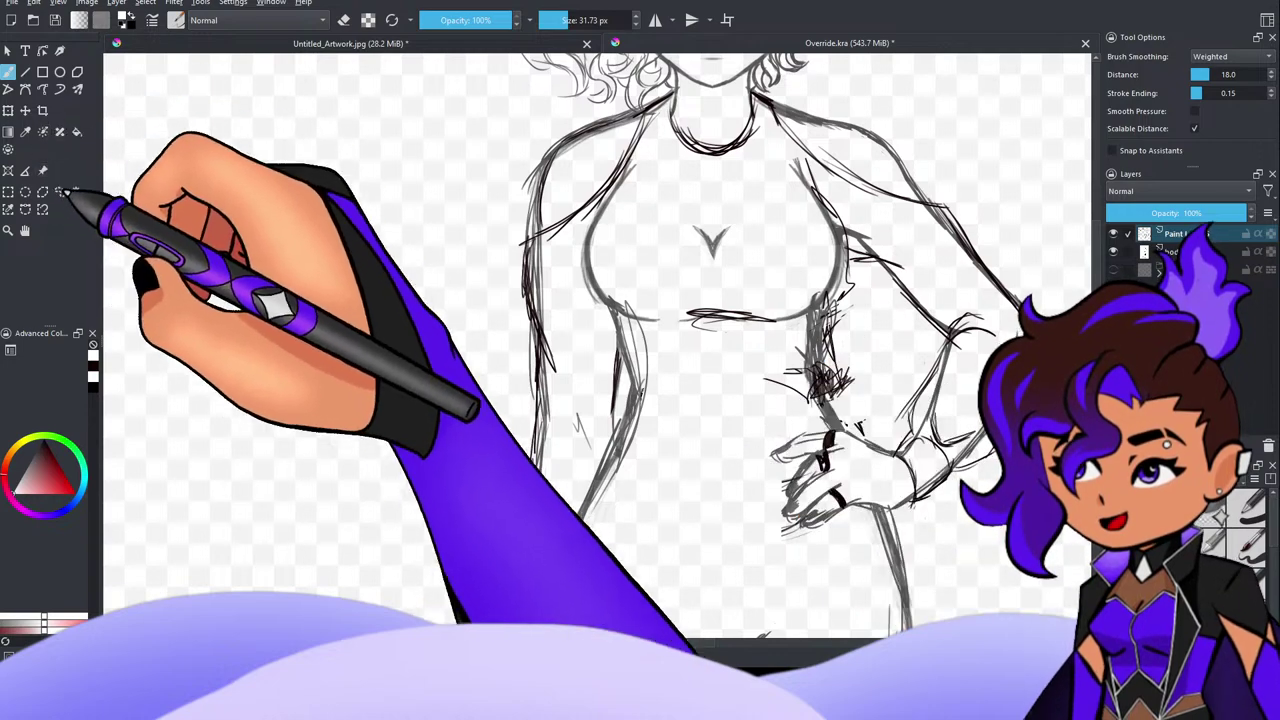
pyautogui.click(344, 20)
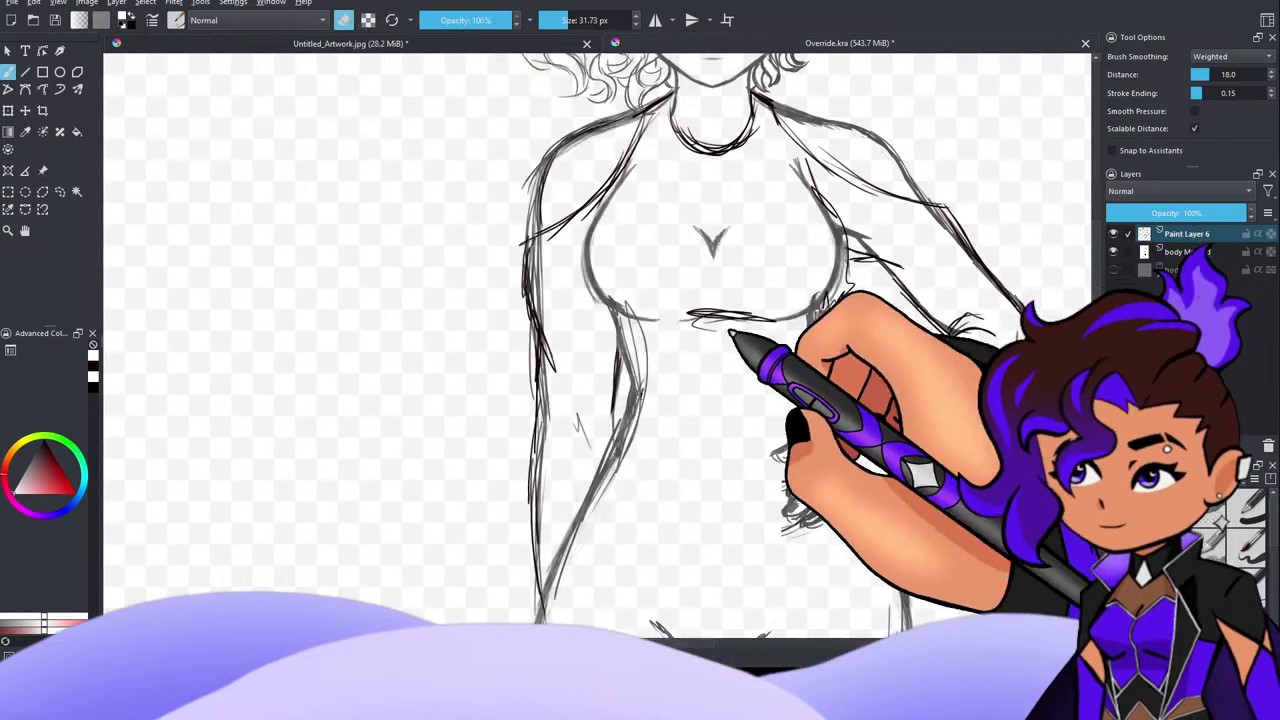
pyautogui.moveTo(814, 391)
pyautogui.mouseDown()
pyautogui.moveTo(858, 371)
pyautogui.moveTo(779, 428)
pyautogui.moveTo(867, 378)
pyautogui.moveTo(756, 394)
pyautogui.moveTo(789, 365)
pyautogui.moveTo(784, 382)
pyautogui.moveTo(847, 307)
pyautogui.moveTo(779, 366)
pyautogui.moveTo(863, 331)
pyautogui.moveTo(788, 397)
pyautogui.moveTo(853, 361)
pyautogui.moveTo(824, 409)
pyautogui.moveTo(864, 440)
pyautogui.mouseUp()
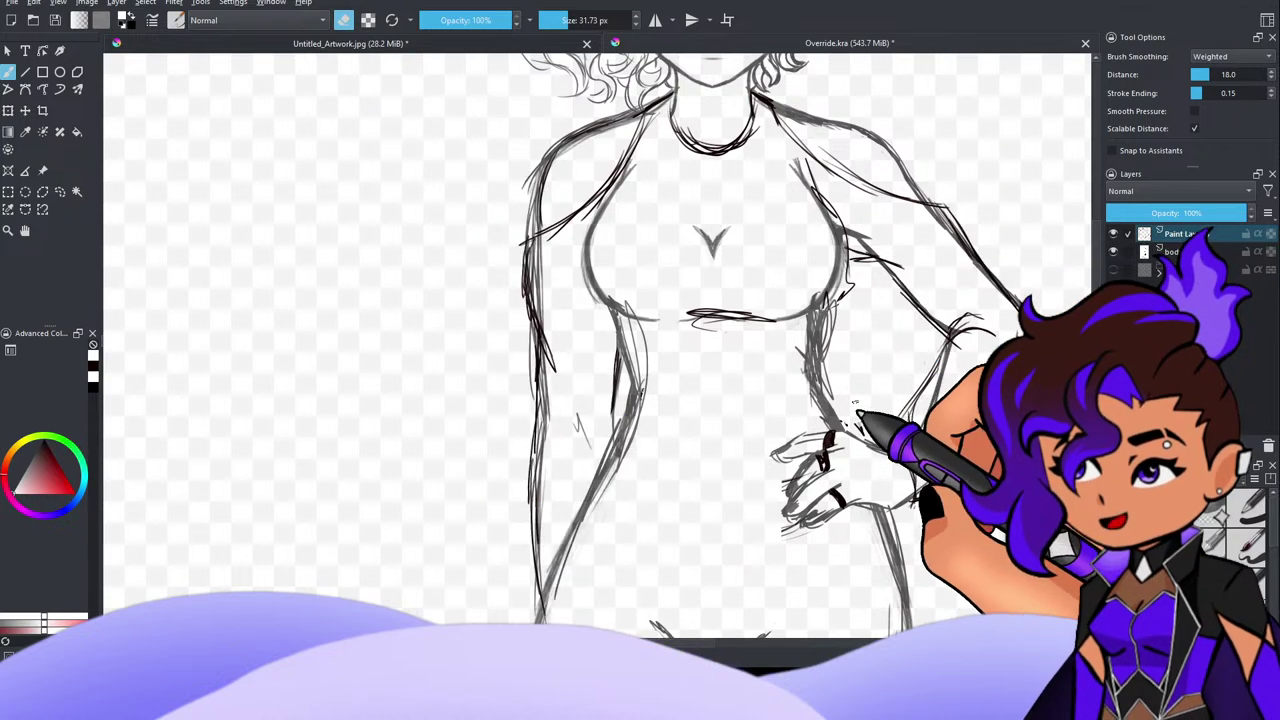
pyautogui.press('e')
pyautogui.moveTo(858, 430)
pyautogui.mouseDown()
pyautogui.moveTo(846, 414)
pyautogui.moveTo(843, 426)
pyautogui.moveTo(866, 384)
pyautogui.mouseUp()
pyautogui.press('e')
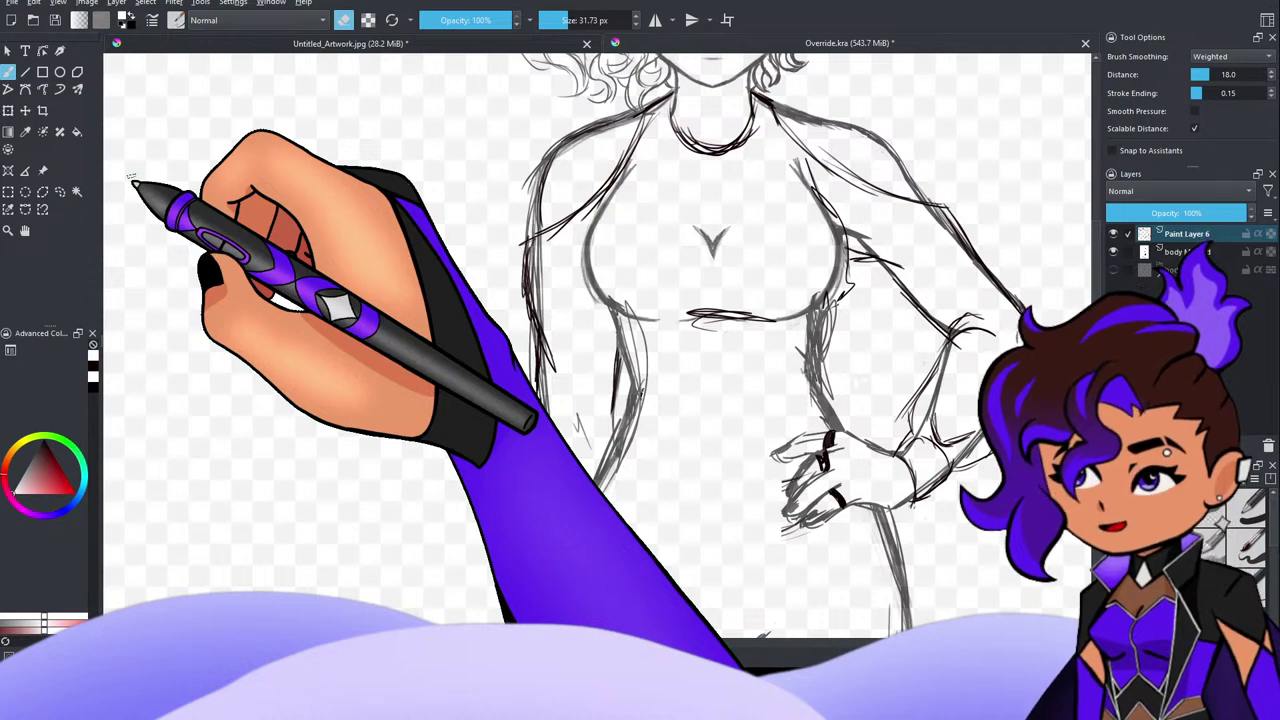
# Step: Examine the torso sketch up close and against the whole figure
pyautogui.scroll(-2, 183, 229)
pyautogui.scroll(1, 400, 236)
pyautogui.scroll(-2, 486, 243)
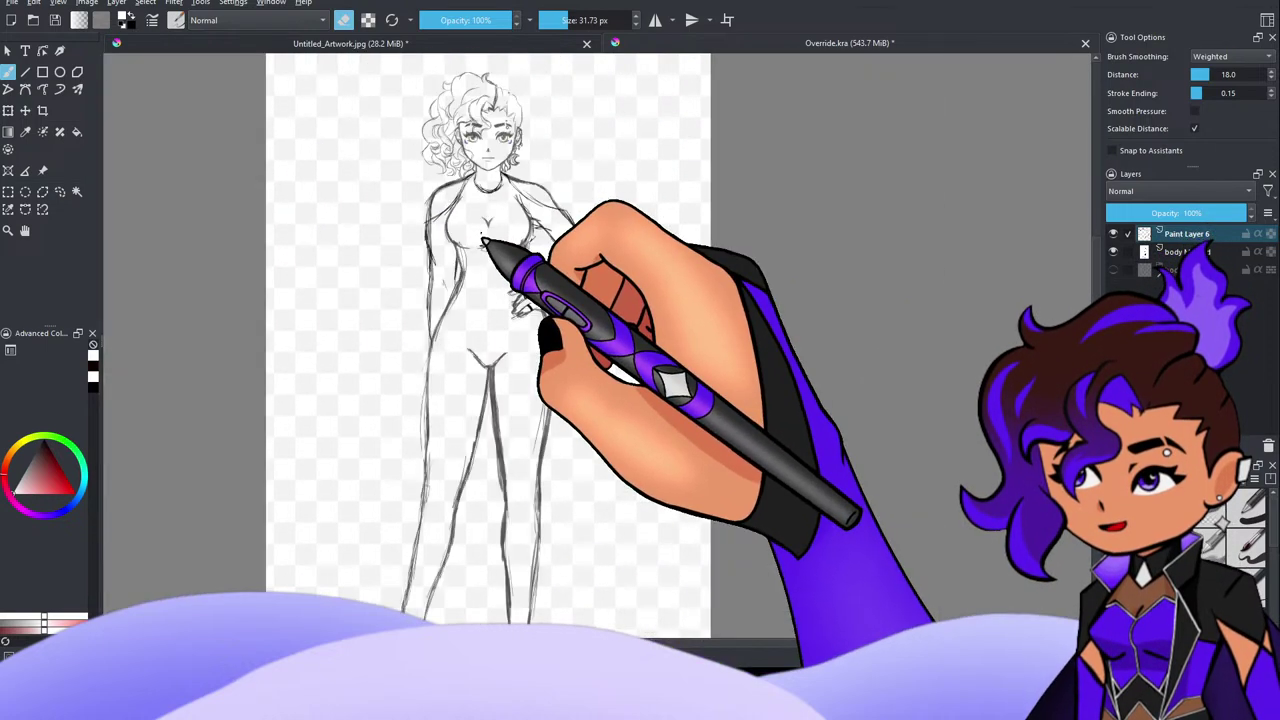
pyautogui.scroll(3, 483, 300)
pyautogui.scroll(-2, 458, 249)
pyautogui.scroll(1, 452, 214)
pyautogui.scroll(-2, 453, 211)
pyautogui.scroll(3, 467, 178)
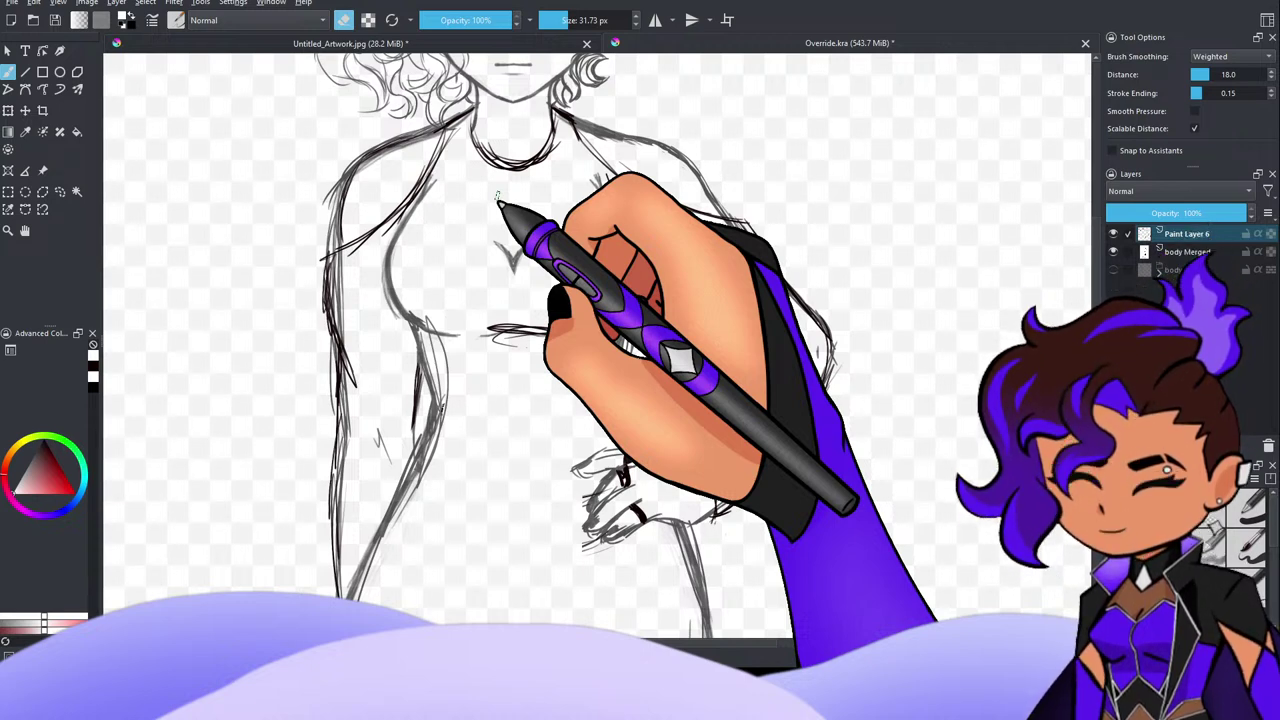
pyautogui.scroll(-2, 497, 192)
pyautogui.scroll(-1, 497, 190)
pyautogui.scroll(1, 500, 234)
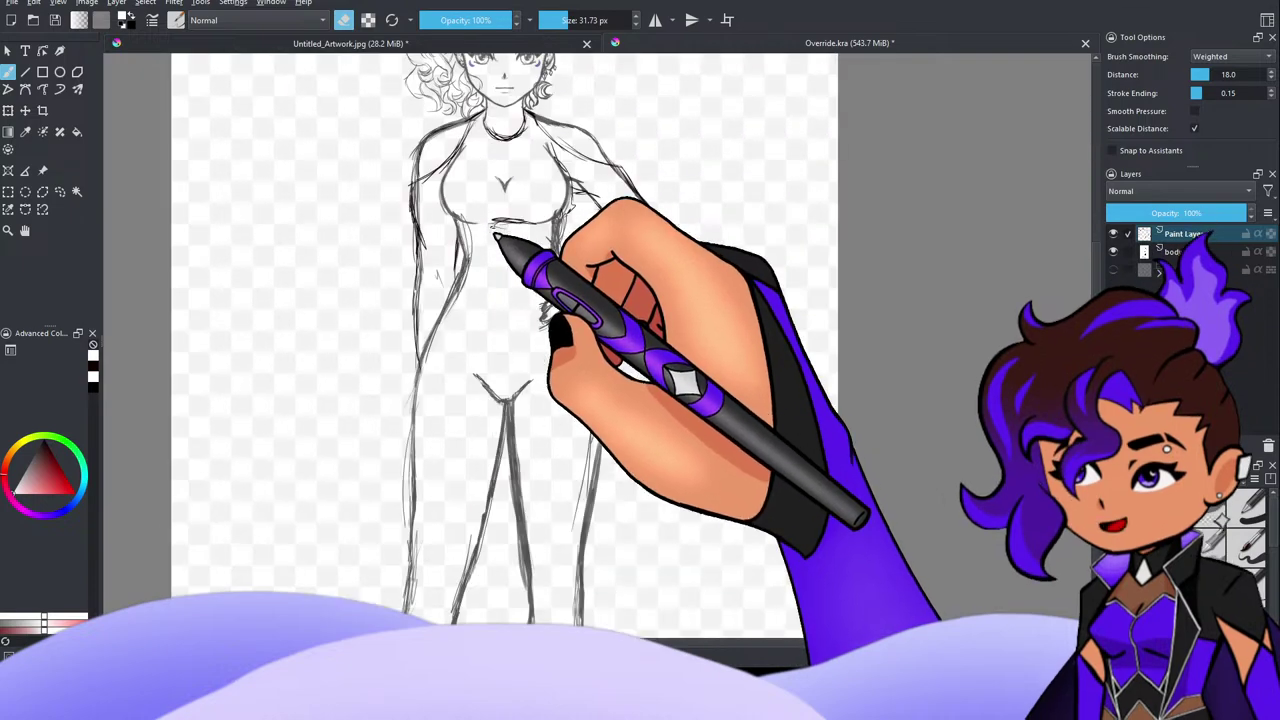
pyautogui.scroll(-1, 500, 234)
pyautogui.scroll(1, 471, 234)
# Step: Switch from erasing back to drawing in black and undo the test stroke on the torso
pyautogui.scroll(3, 465, 223)
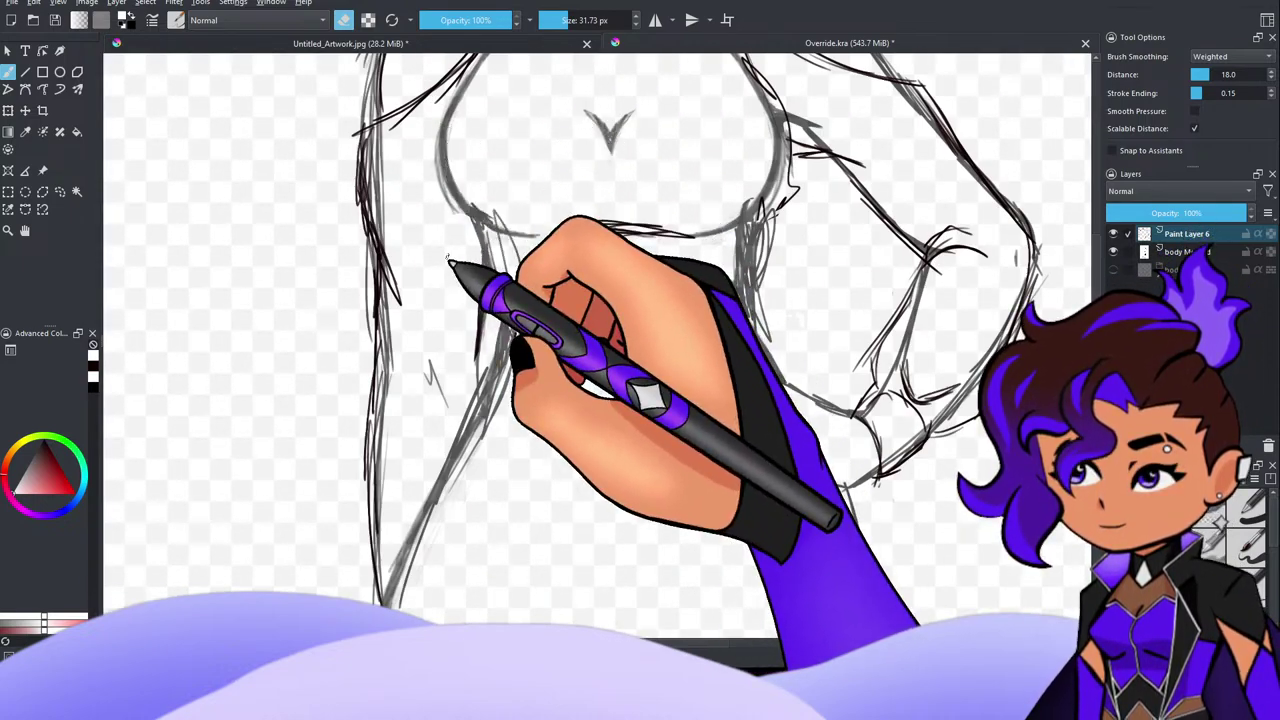
pyautogui.moveTo(449, 171)
pyautogui.mouseDown()
pyautogui.moveTo(449, 233)
pyautogui.moveTo(451, 162)
pyautogui.moveTo(467, 190)
pyautogui.moveTo(370, 76)
pyautogui.moveTo(445, 185)
pyautogui.moveTo(462, 166)
pyautogui.moveTo(445, 160)
pyautogui.moveTo(458, 190)
pyautogui.mouseUp()
pyautogui.click(344, 20)
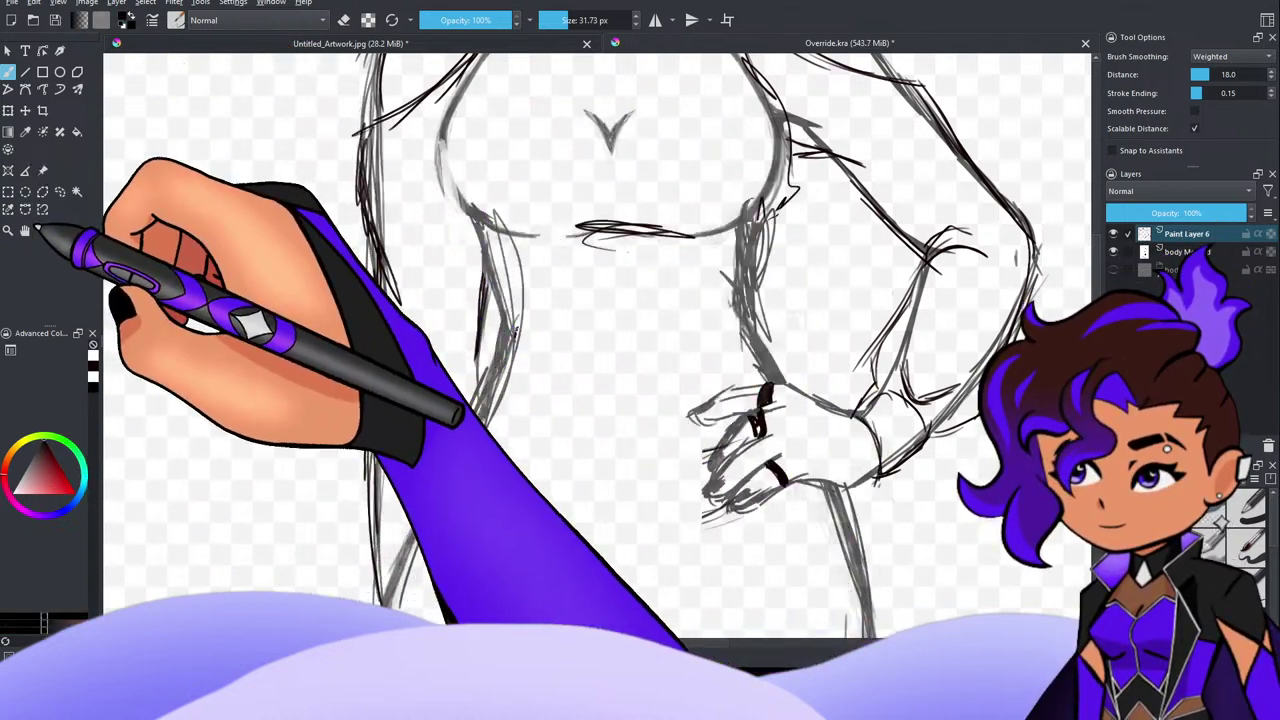
pyautogui.moveTo(680, 328); pyautogui.dragTo(669, 359)
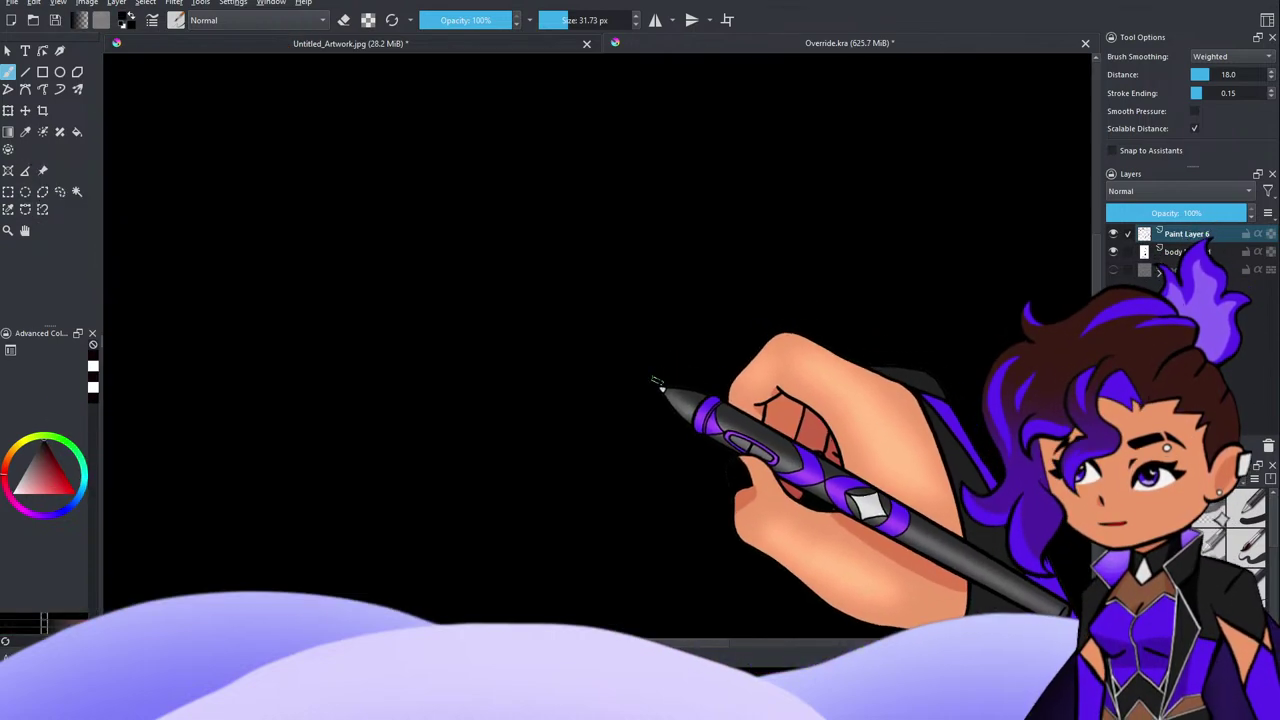
pyautogui.hotkey('ctrl', 'z')
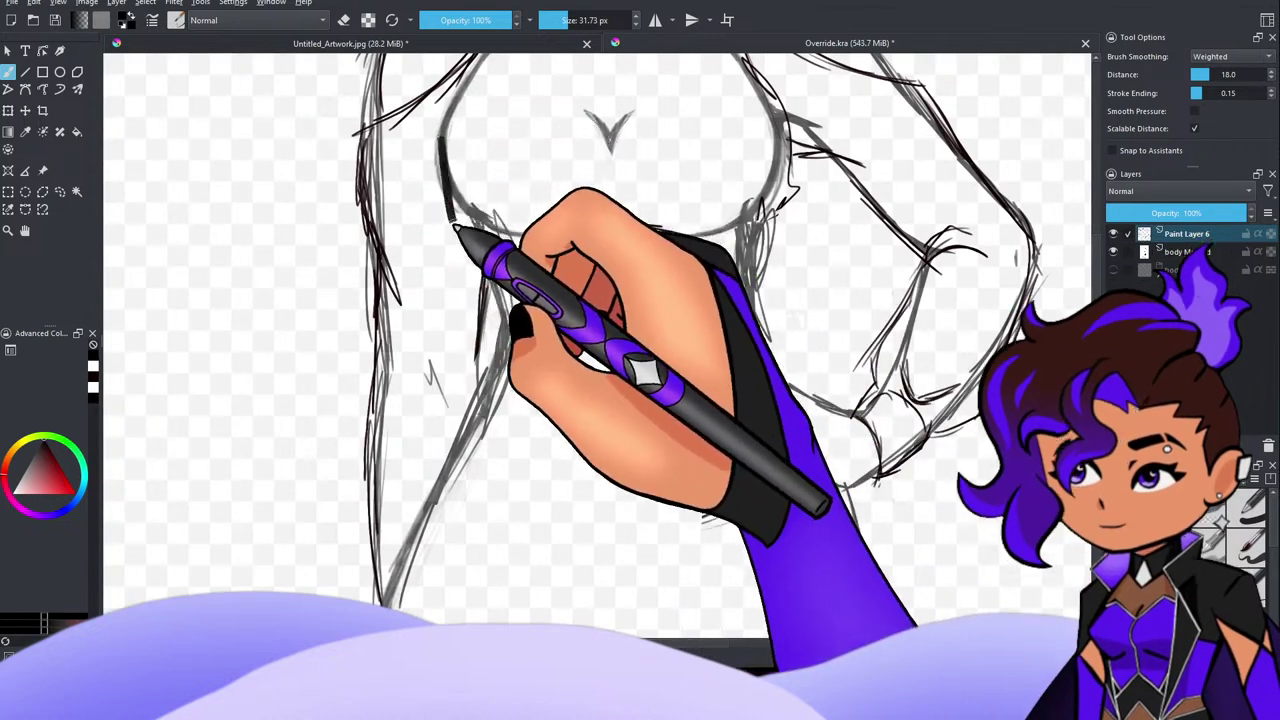
# Step: Redraw the crop top's curved hem below the bust and its short side edges with a 5.16 px brush
pyautogui.moveTo(570, 24); pyautogui.dragTo(550, 20)
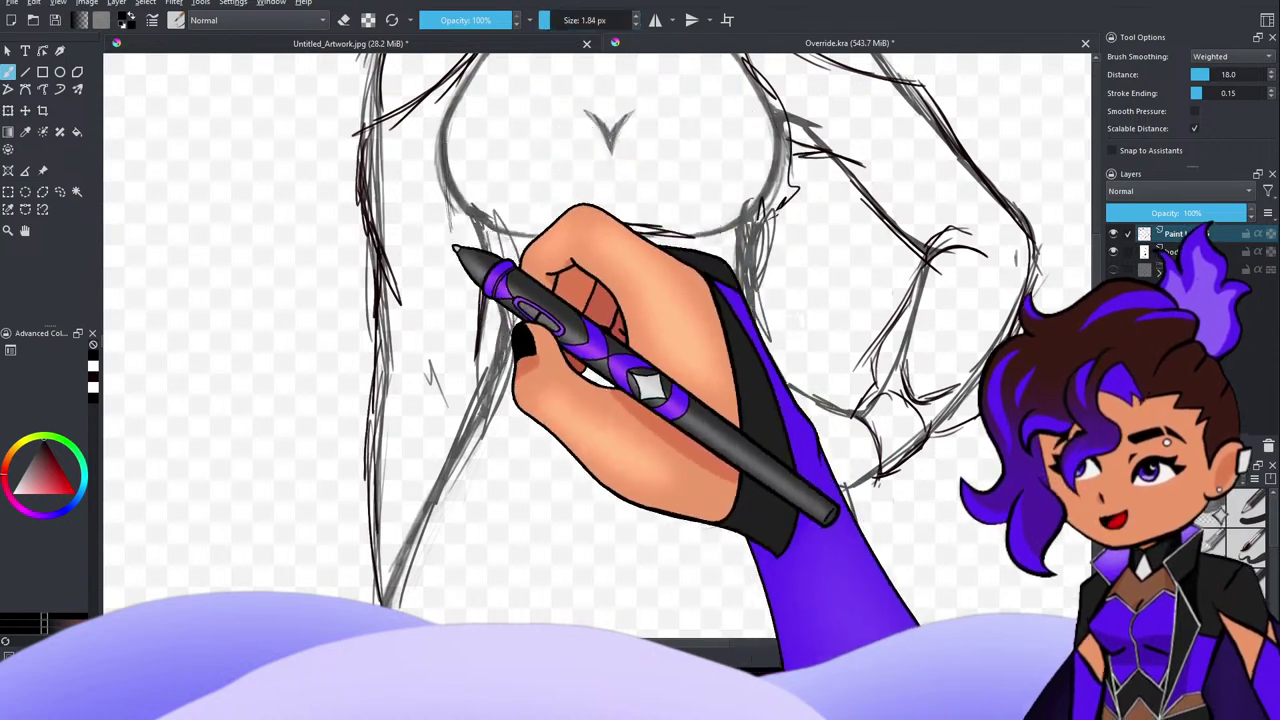
pyautogui.click(555, 22)
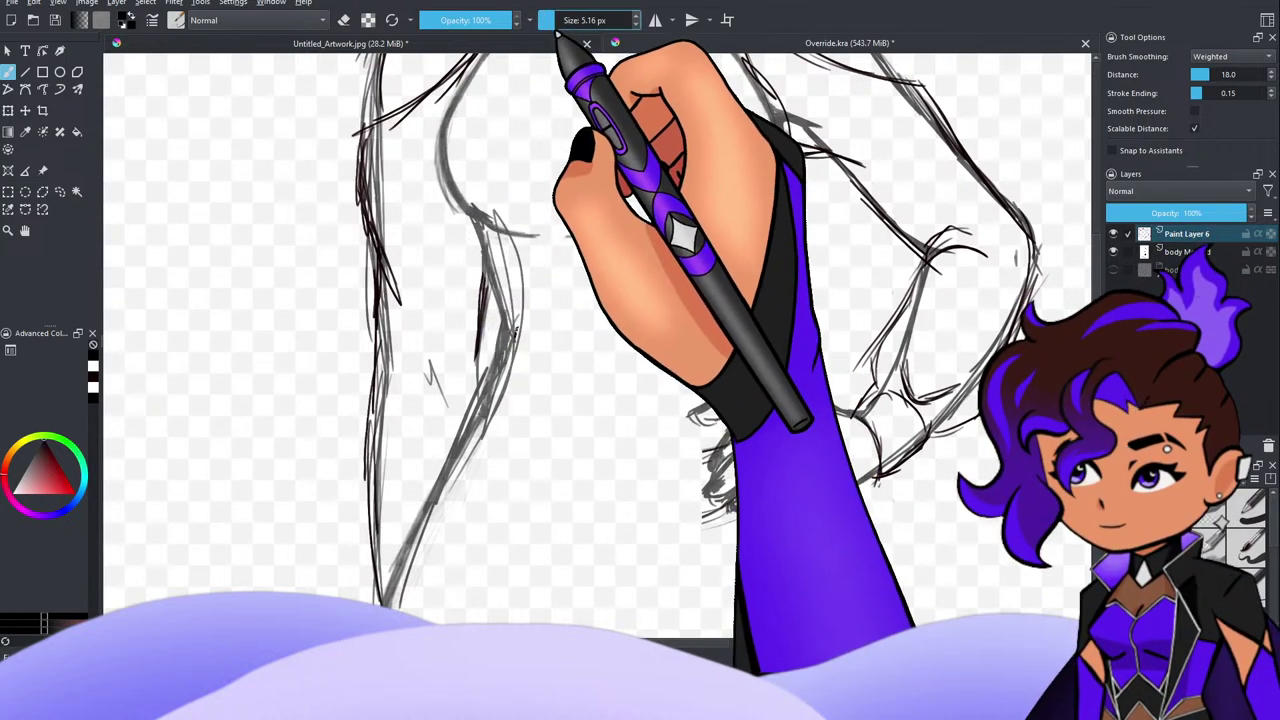
pyautogui.moveTo(443, 125)
pyautogui.mouseDown()
pyautogui.moveTo(460, 280)
pyautogui.moveTo(686, 271)
pyautogui.moveTo(774, 291)
pyautogui.mouseUp()
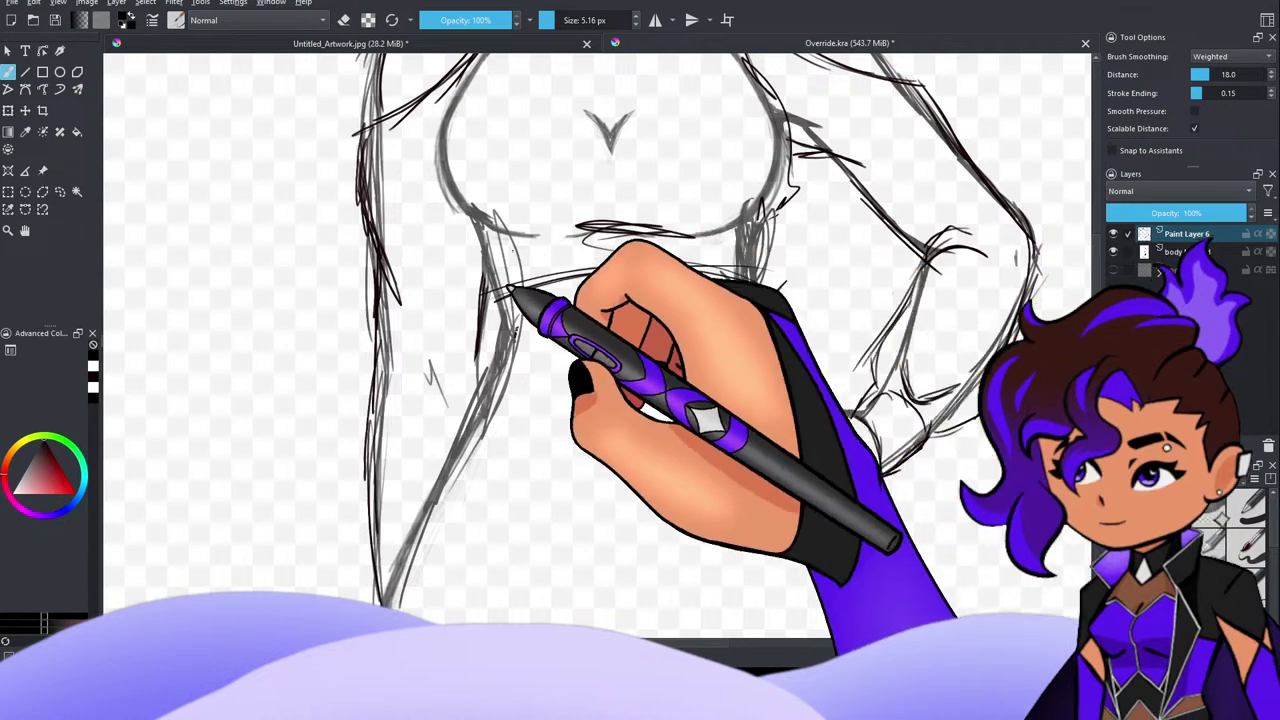
pyautogui.moveTo(503, 294); pyautogui.dragTo(508, 331)
pyautogui.moveTo(466, 214); pyautogui.dragTo(490, 285)
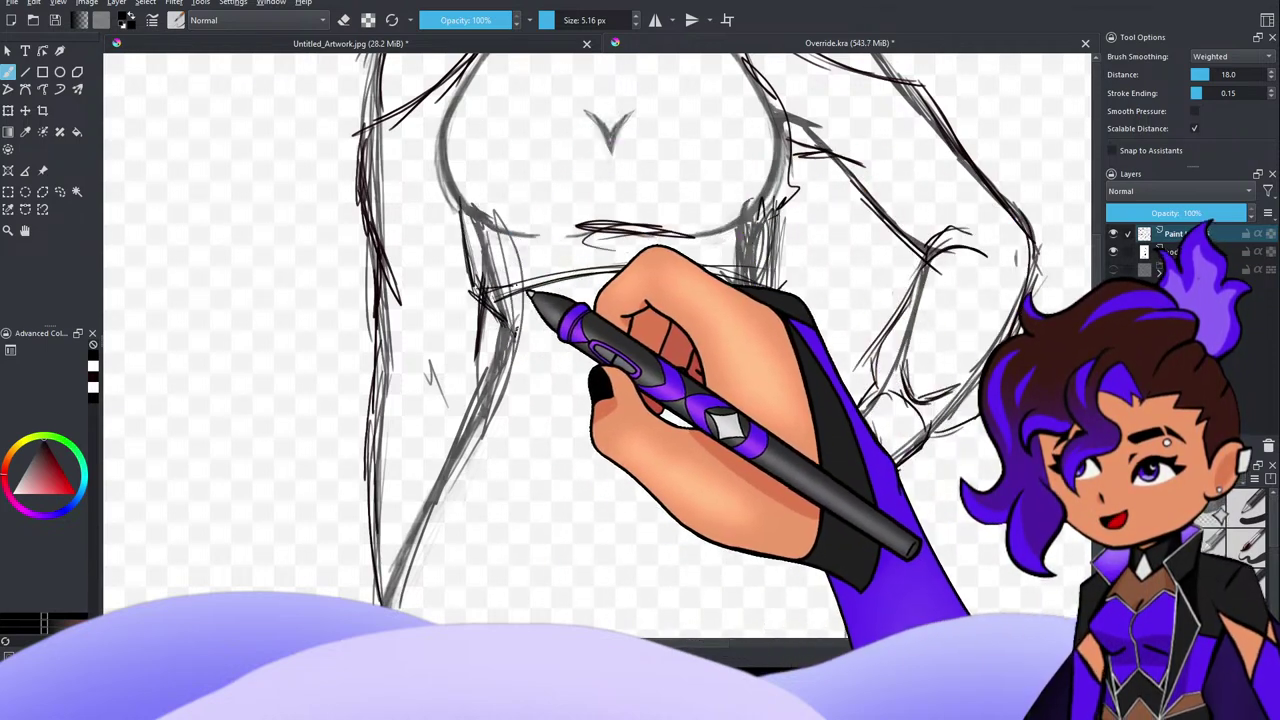
pyautogui.moveTo(769, 229); pyautogui.dragTo(772, 280)
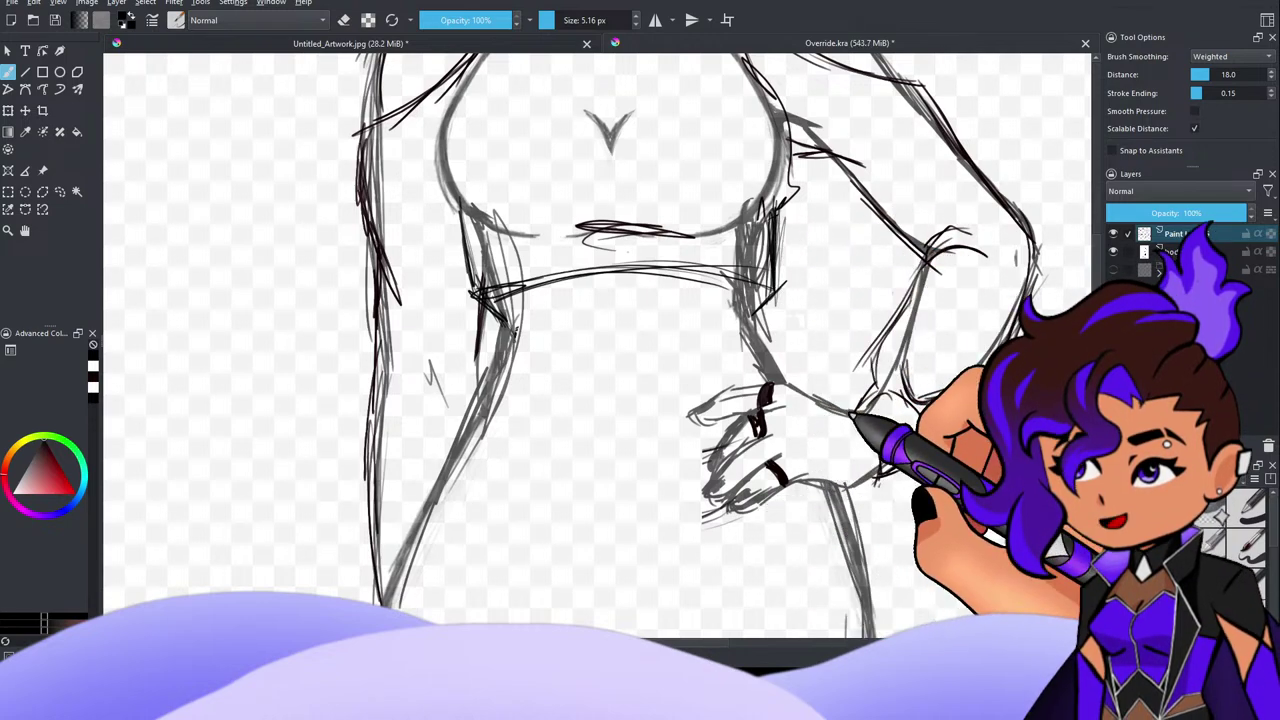
# Step: Darken the crop top's side contours around the bust and the underbust line
pyautogui.scroll(-3, 849, 412)
pyautogui.scroll(3, 871, 266)
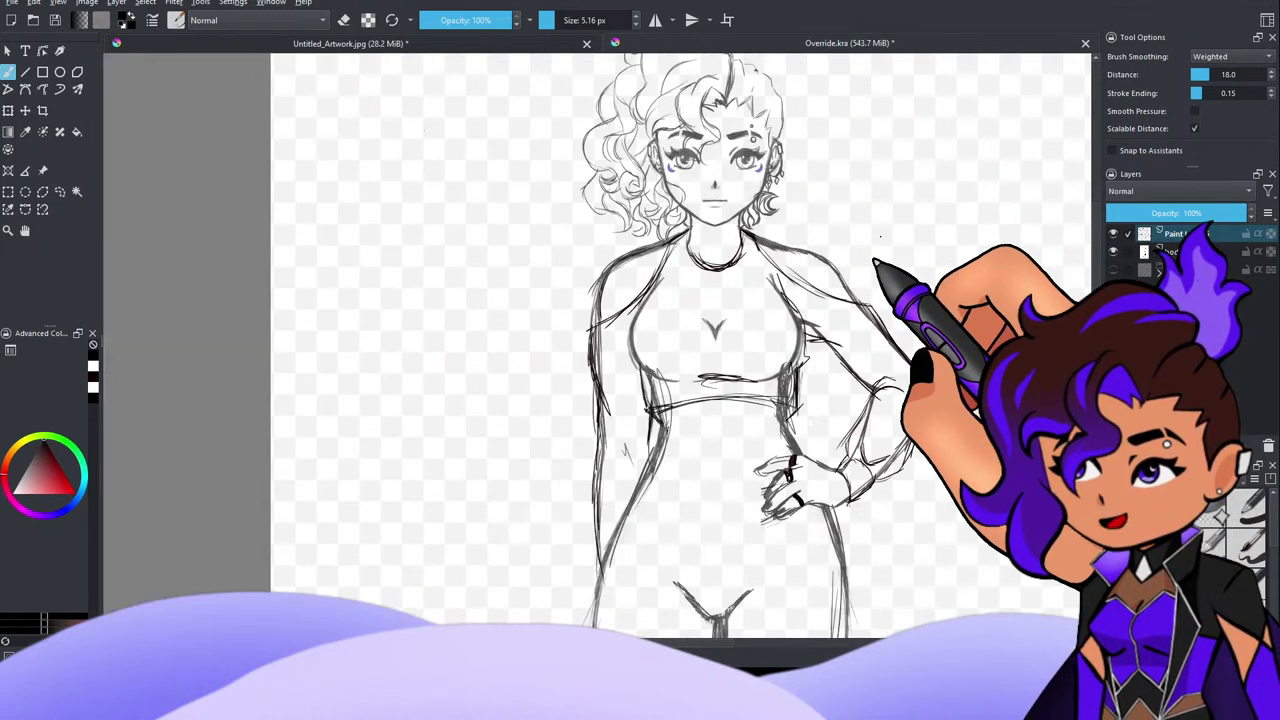
pyautogui.scroll(-1, 820, 337)
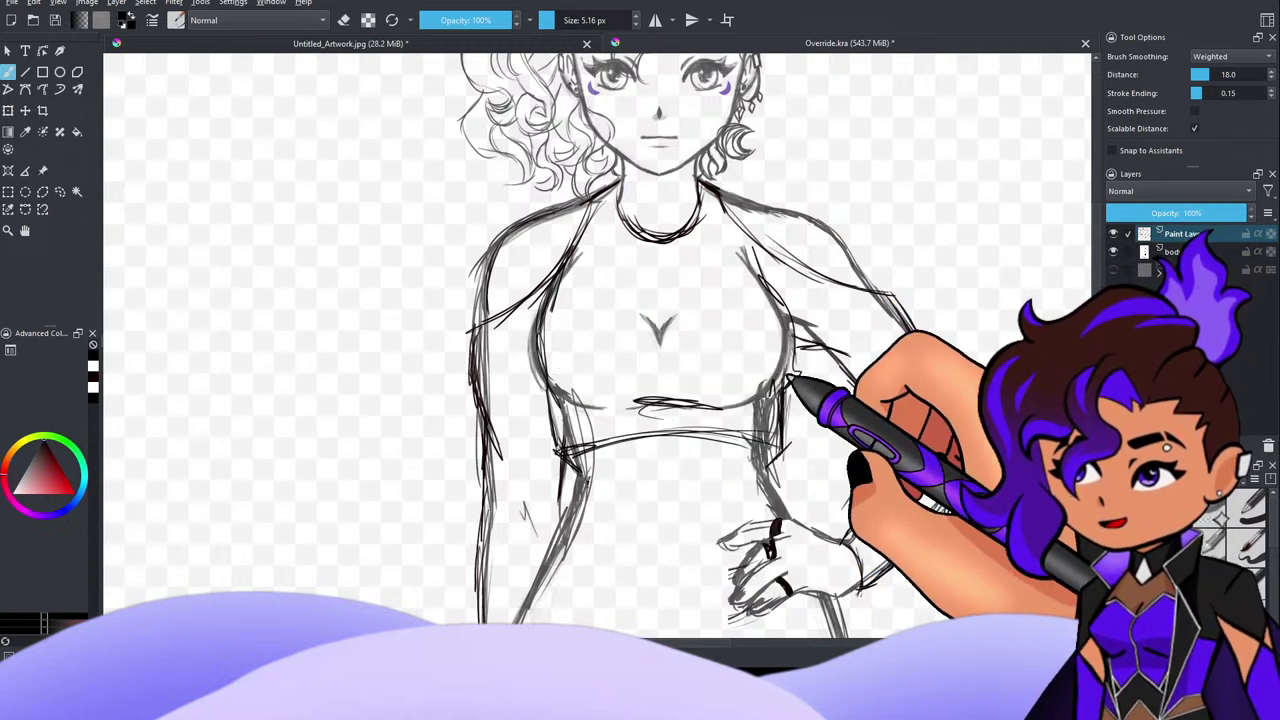
pyautogui.moveTo(777, 316)
pyautogui.mouseDown()
pyautogui.moveTo(749, 263)
pyautogui.moveTo(789, 340)
pyautogui.mouseUp()
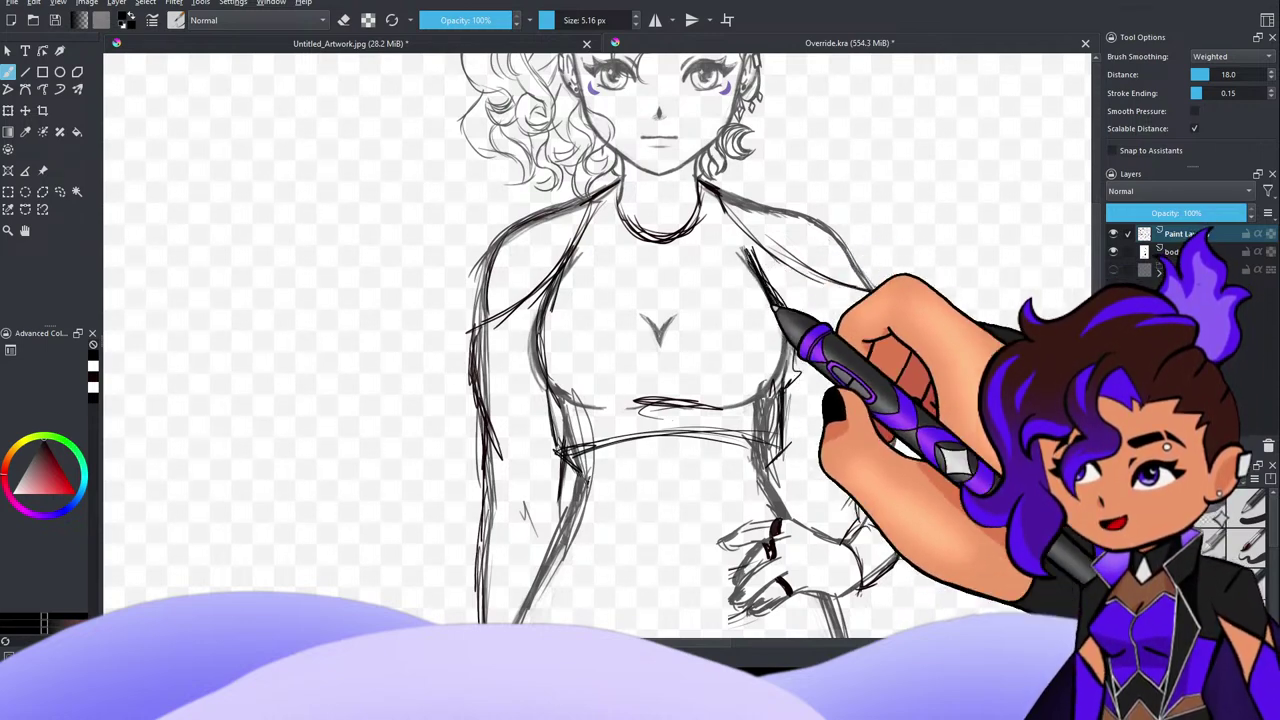
pyautogui.moveTo(718, 404)
pyautogui.mouseDown()
pyautogui.moveTo(634, 404)
pyautogui.moveTo(708, 406)
pyautogui.mouseUp()
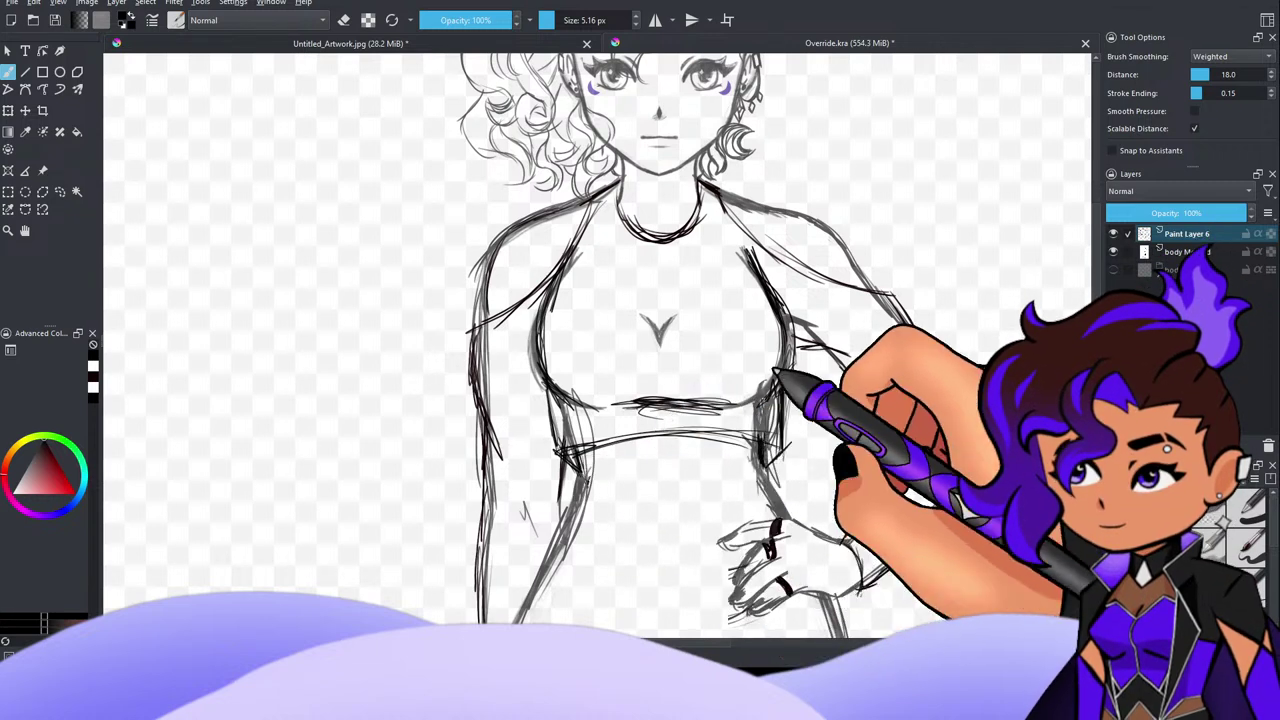
pyautogui.scroll(-6, 650, 423)
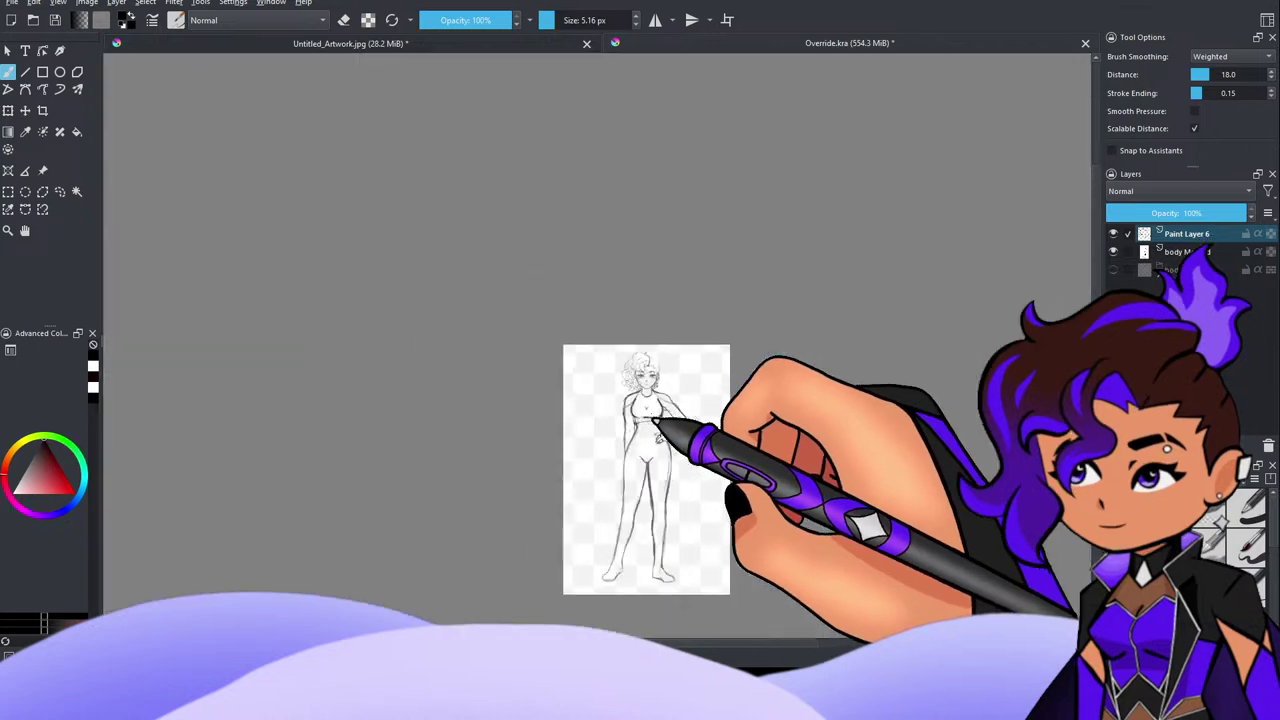
pyautogui.scroll(10, 655, 425)
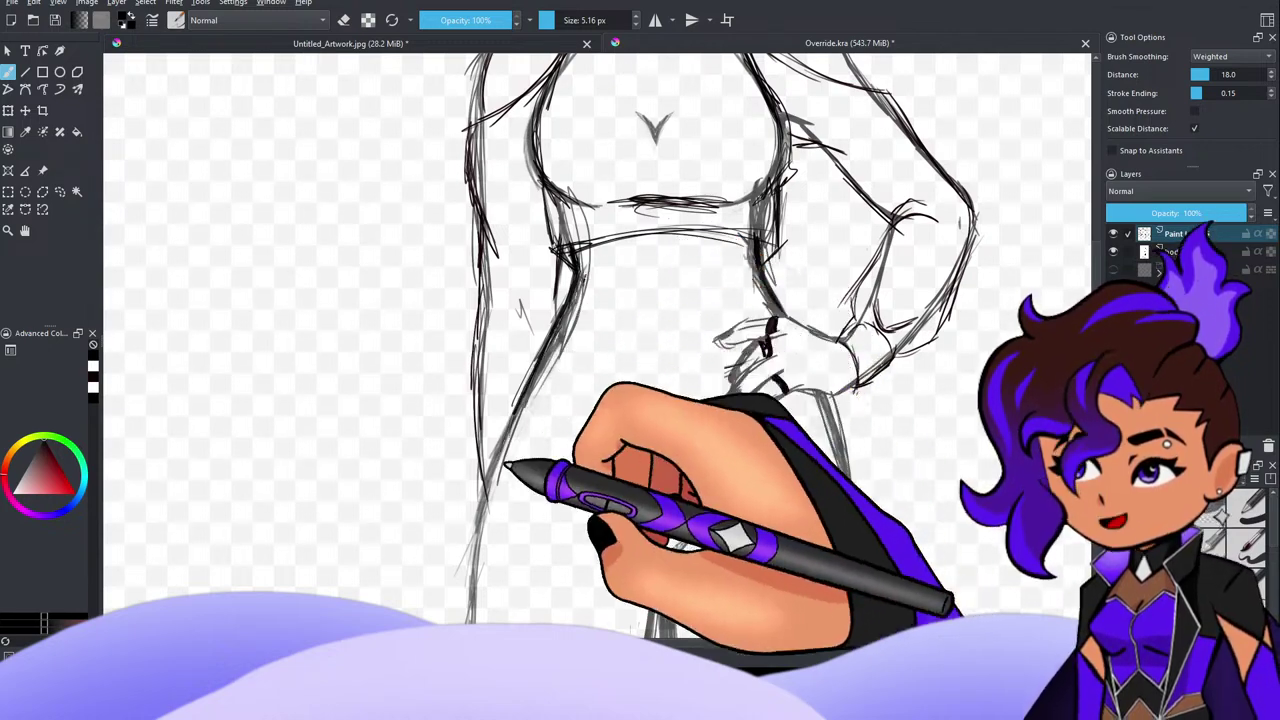
# Step: Darken the hip and thigh contour beside the hanging arm and sketch a curved waistband line across the waist
pyautogui.moveTo(540, 360); pyautogui.dragTo(484, 525)
pyautogui.moveTo(505, 442); pyautogui.dragTo(478, 532)
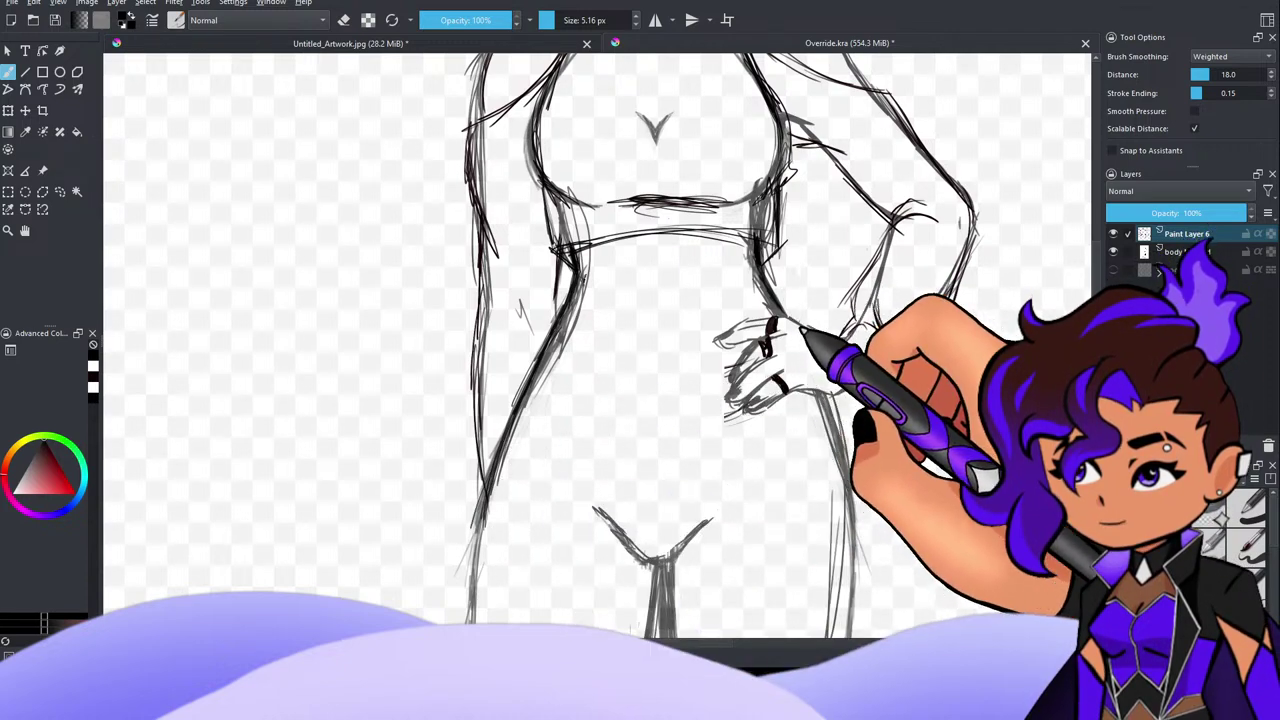
pyautogui.moveTo(797, 331); pyautogui.dragTo(782, 316)
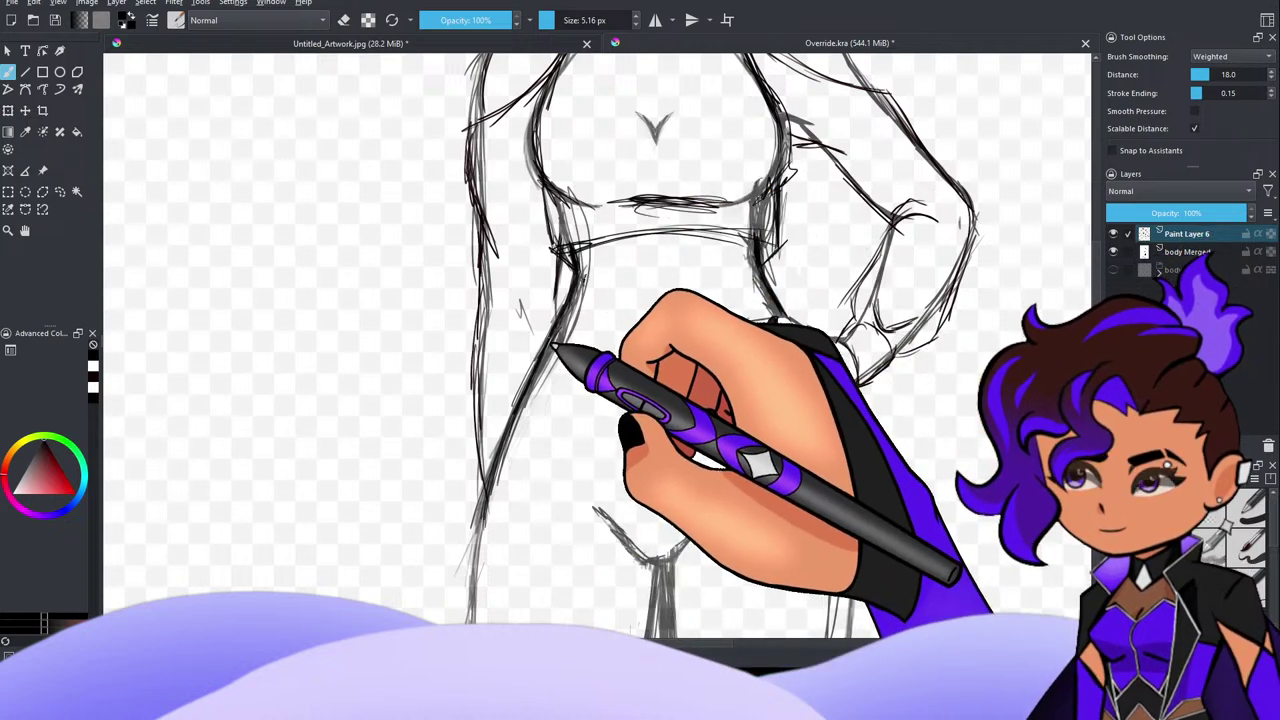
pyautogui.moveTo(556, 339); pyautogui.dragTo(712, 350)
pyautogui.moveTo(563, 346)
pyautogui.mouseDown()
pyautogui.moveTo(712, 354)
pyautogui.moveTo(588, 353)
pyautogui.moveTo(680, 355)
pyautogui.mouseUp()
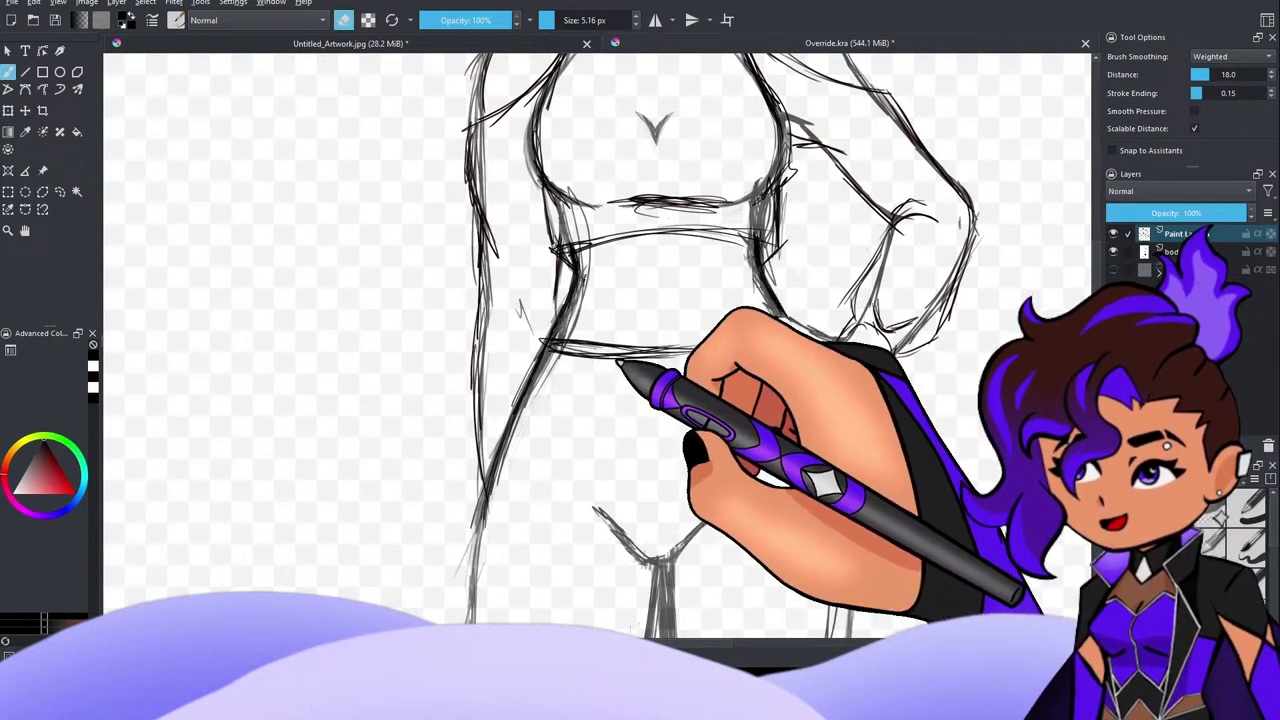
# Step: Switch to erasing and examine the outfit sketch up close and against the whole figure
pyautogui.press('e')
pyautogui.scroll(-3, 458, 272)
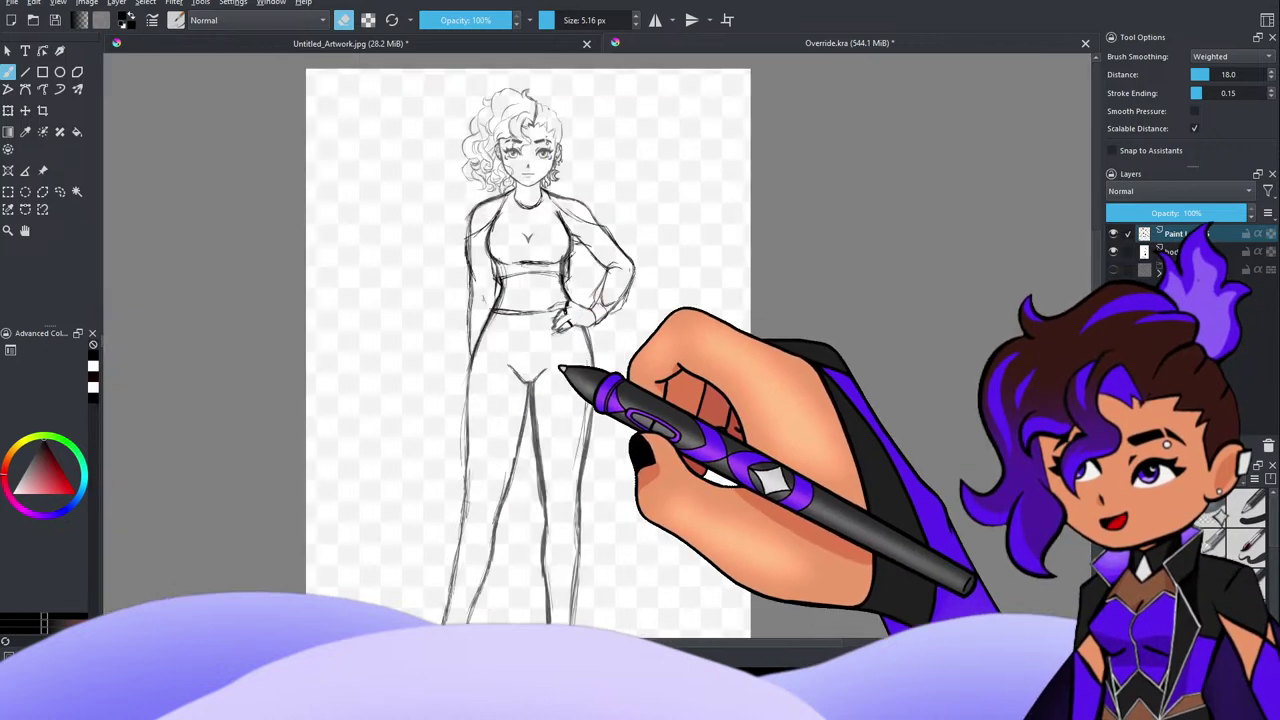
pyautogui.scroll(1, 586, 336)
pyautogui.scroll(-2, 528, 195)
pyautogui.scroll(4, 495, 178)
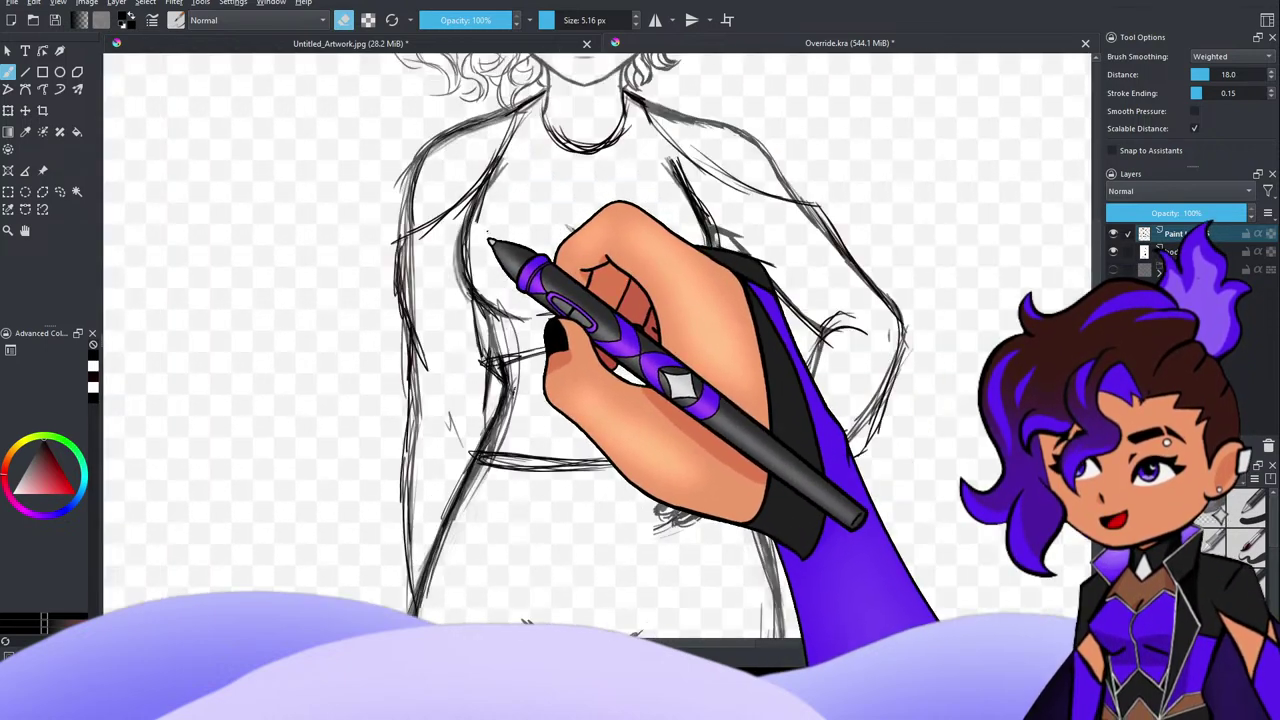
pyautogui.scroll(-5, 608, 329)
pyautogui.scroll(4, 563, 322)
pyautogui.scroll(-3, 561, 322)
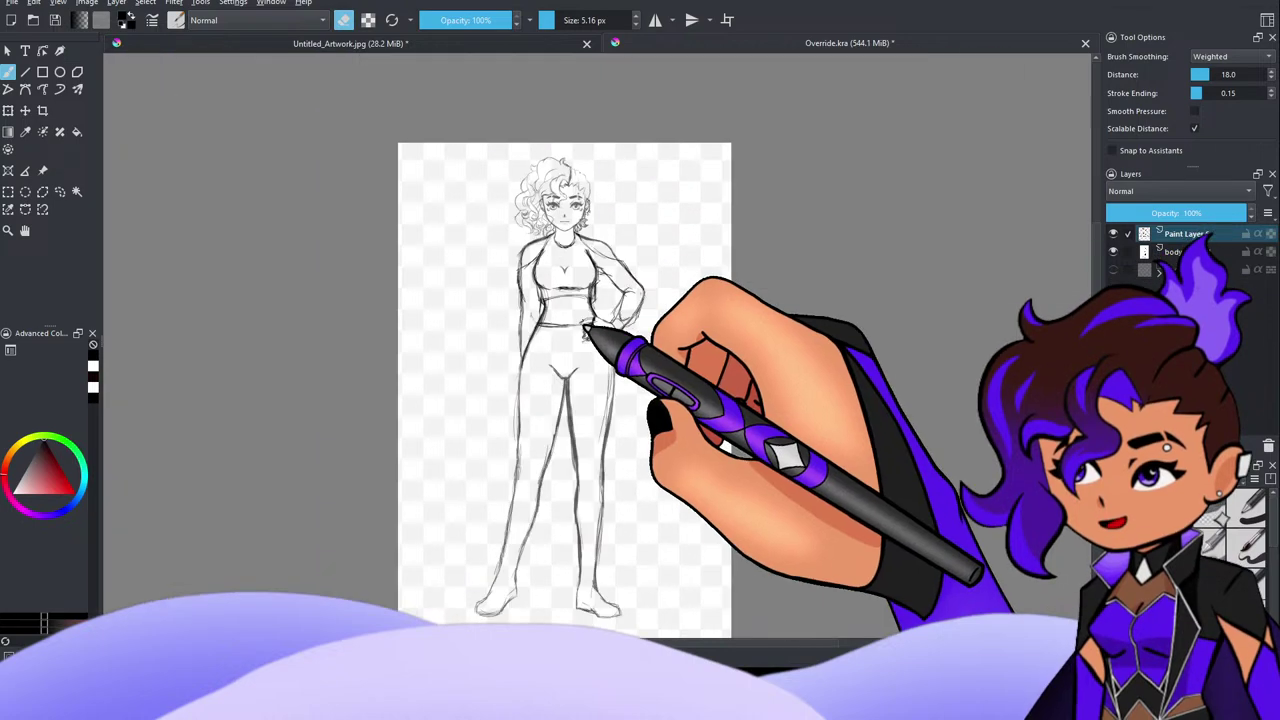
pyautogui.scroll(2, 560, 330)
pyautogui.scroll(-1, 560, 328)
pyautogui.scroll(-2, 600, 220)
pyautogui.scroll(5, 592, 210)
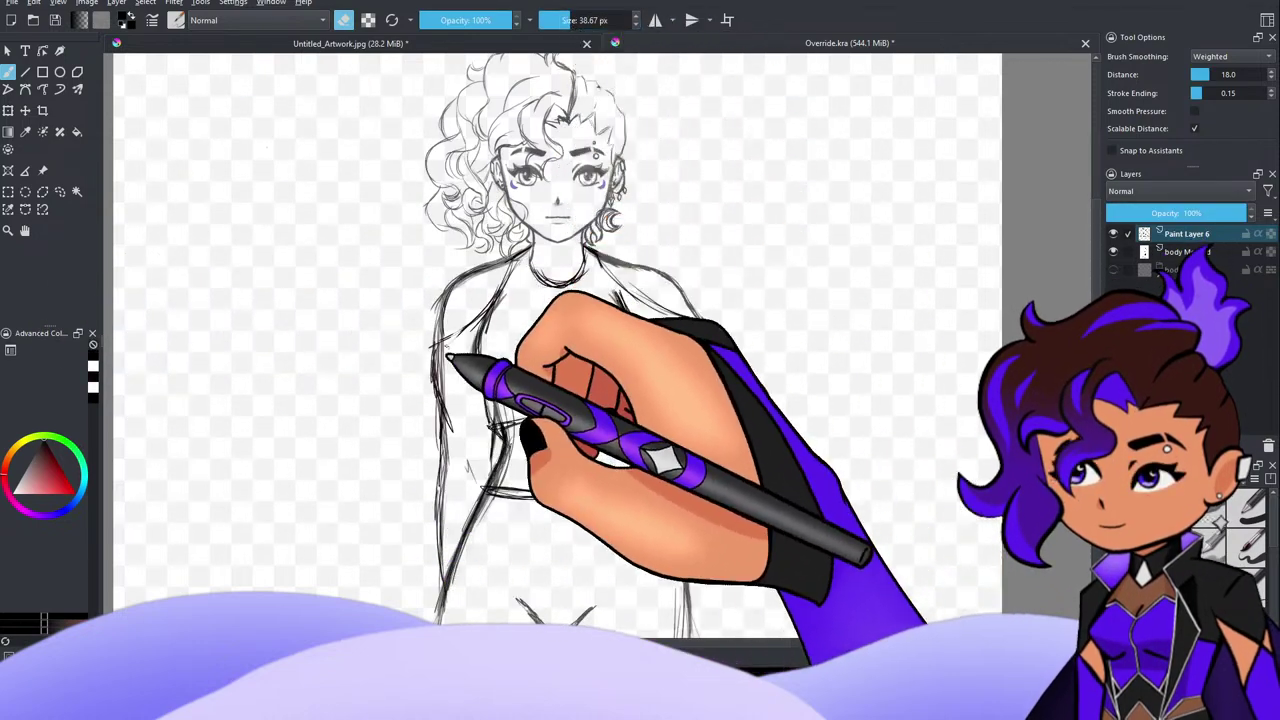
# Step: Erase the whole outfit sketch from the torso, neck and arms, enlarging the eraser to 112 px
pyautogui.moveTo(518, 253); pyautogui.dragTo(496, 296)
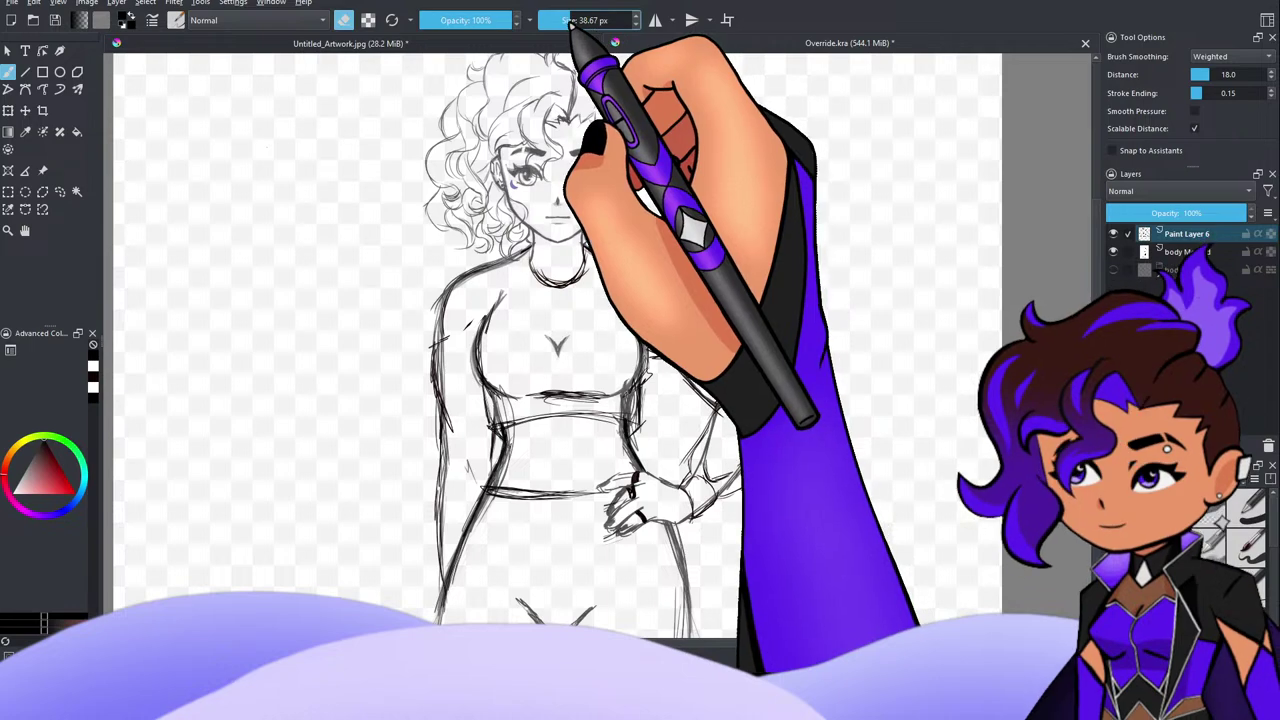
pyautogui.click(569, 21)
pyautogui.moveTo(474, 318); pyautogui.dragTo(449, 367)
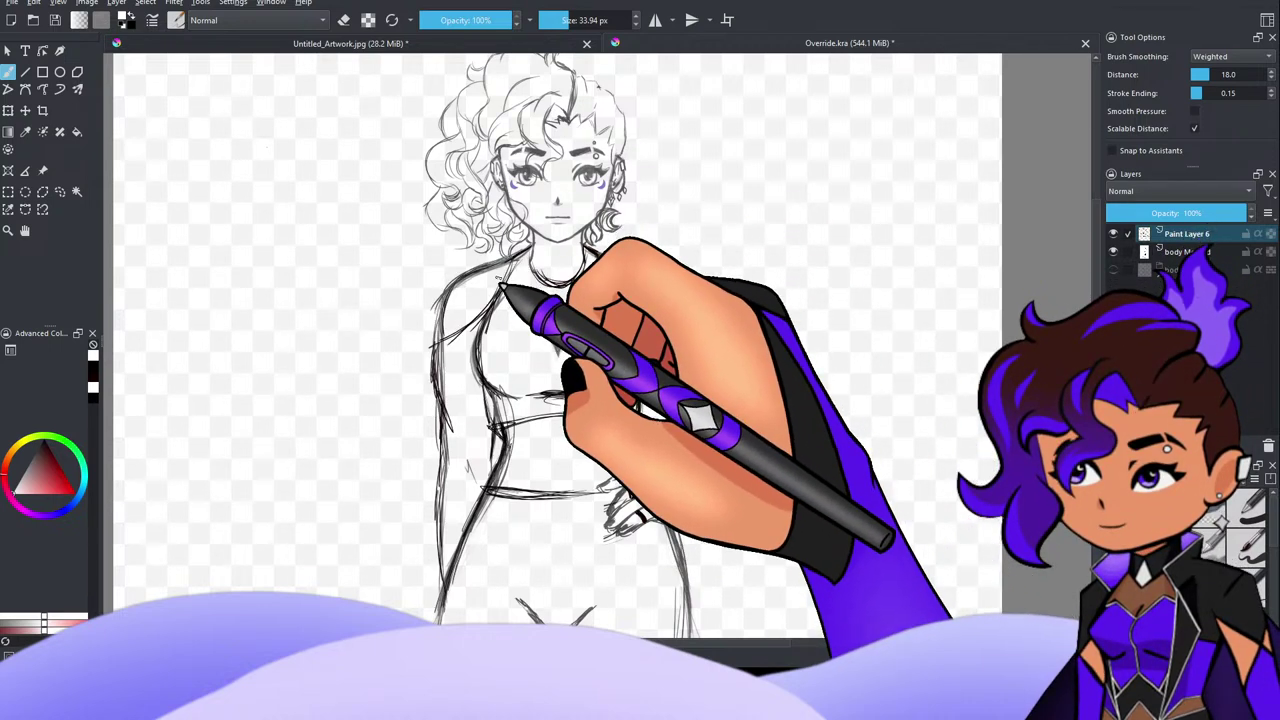
pyautogui.click(345, 20)
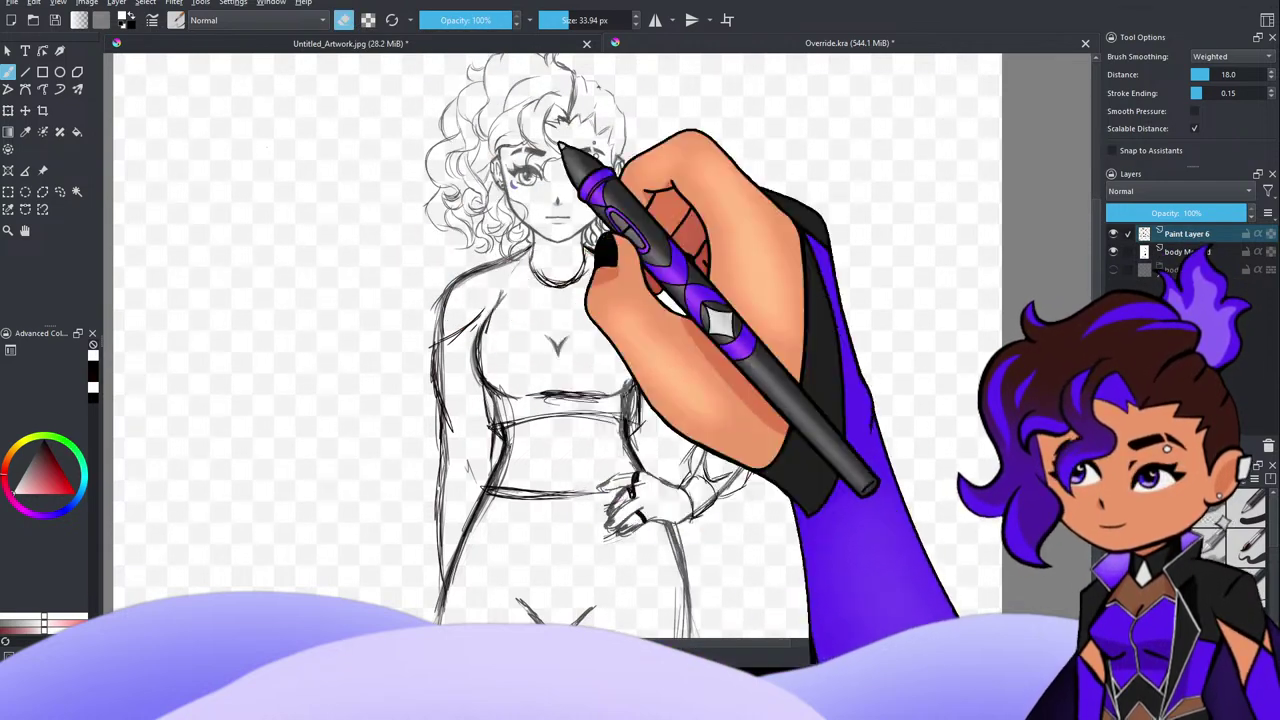
pyautogui.click(583, 20)
pyautogui.moveTo(447, 364)
pyautogui.mouseDown()
pyautogui.moveTo(513, 294)
pyautogui.moveTo(446, 418)
pyautogui.moveTo(431, 483)
pyautogui.moveTo(528, 356)
pyautogui.moveTo(457, 530)
pyautogui.moveTo(627, 358)
pyautogui.moveTo(652, 353)
pyautogui.moveTo(575, 514)
pyautogui.moveTo(679, 383)
pyautogui.moveTo(643, 436)
pyautogui.moveTo(621, 404)
pyautogui.moveTo(630, 288)
pyautogui.moveTo(597, 272)
pyautogui.moveTo(606, 255)
pyautogui.moveTo(562, 276)
pyautogui.moveTo(562, 258)
pyautogui.moveTo(587, 285)
pyautogui.moveTo(685, 264)
pyautogui.moveTo(653, 393)
pyautogui.moveTo(734, 378)
pyautogui.moveTo(722, 473)
pyautogui.moveTo(697, 483)
pyautogui.moveTo(677, 450)
pyautogui.moveTo(732, 426)
pyautogui.moveTo(704, 413)
pyautogui.moveTo(717, 348)
pyautogui.moveTo(734, 361)
pyautogui.moveTo(705, 316)
pyautogui.moveTo(768, 410)
pyautogui.moveTo(721, 511)
pyautogui.mouseUp()
pyautogui.moveTo(735, 448)
pyautogui.mouseDown()
pyautogui.moveTo(693, 497)
pyautogui.moveTo(673, 264)
pyautogui.moveTo(520, 531)
pyautogui.moveTo(508, 491)
pyautogui.mouseUp()
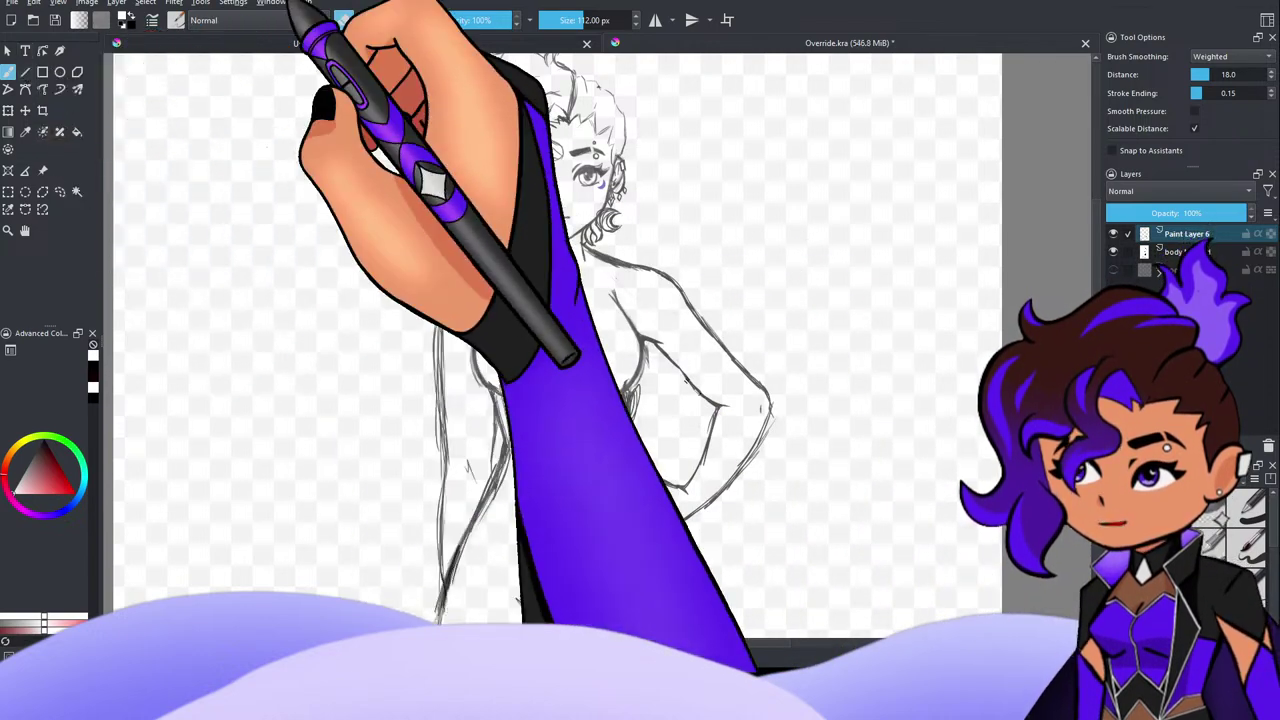
pyautogui.scroll(2, 555, 340)
# Step: Draw a cuff around the wrist of the hand on the hip with a black 7.34 px brush
pyautogui.click(346, 24)
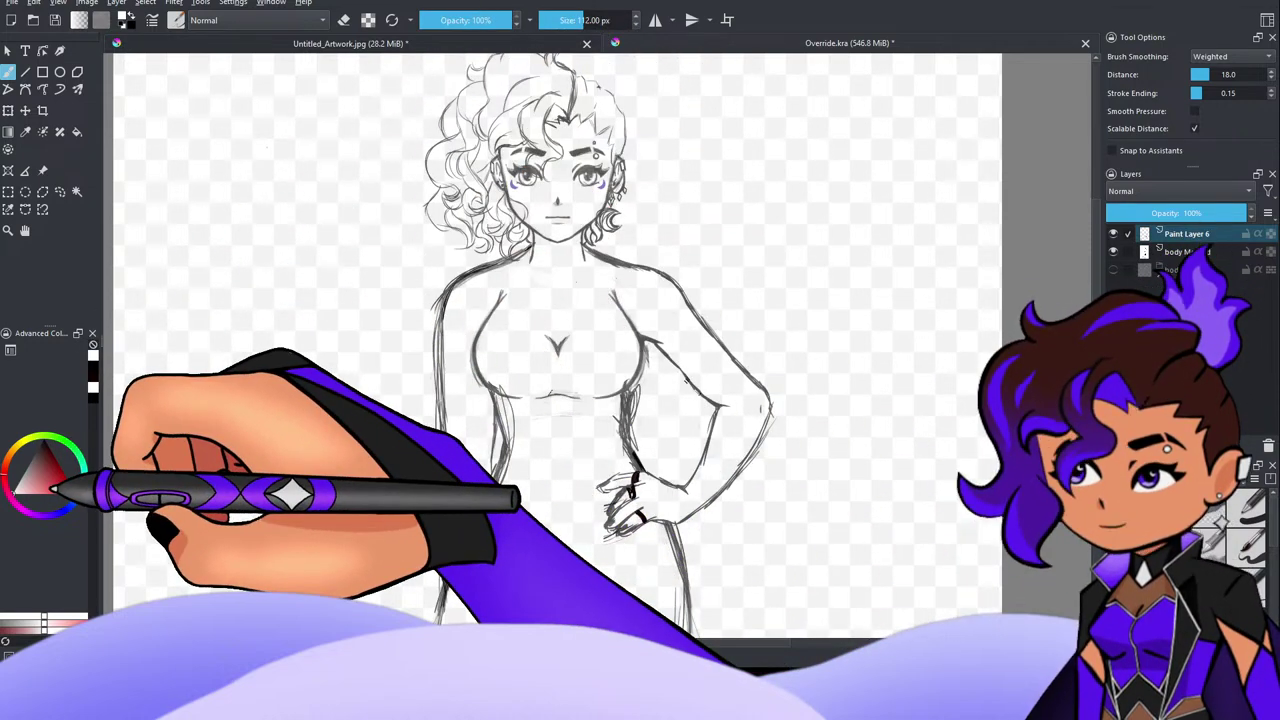
pyautogui.click(44, 441)
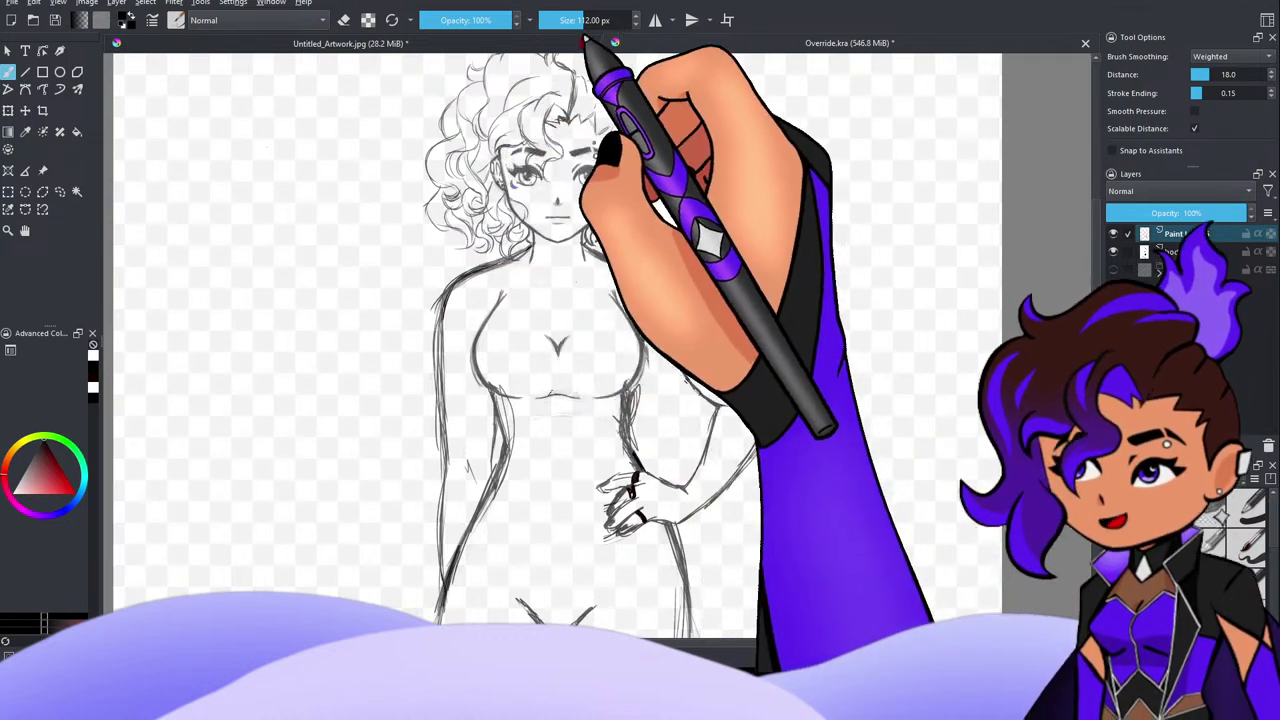
pyautogui.moveTo(585, 24); pyautogui.dragTo(559, 25)
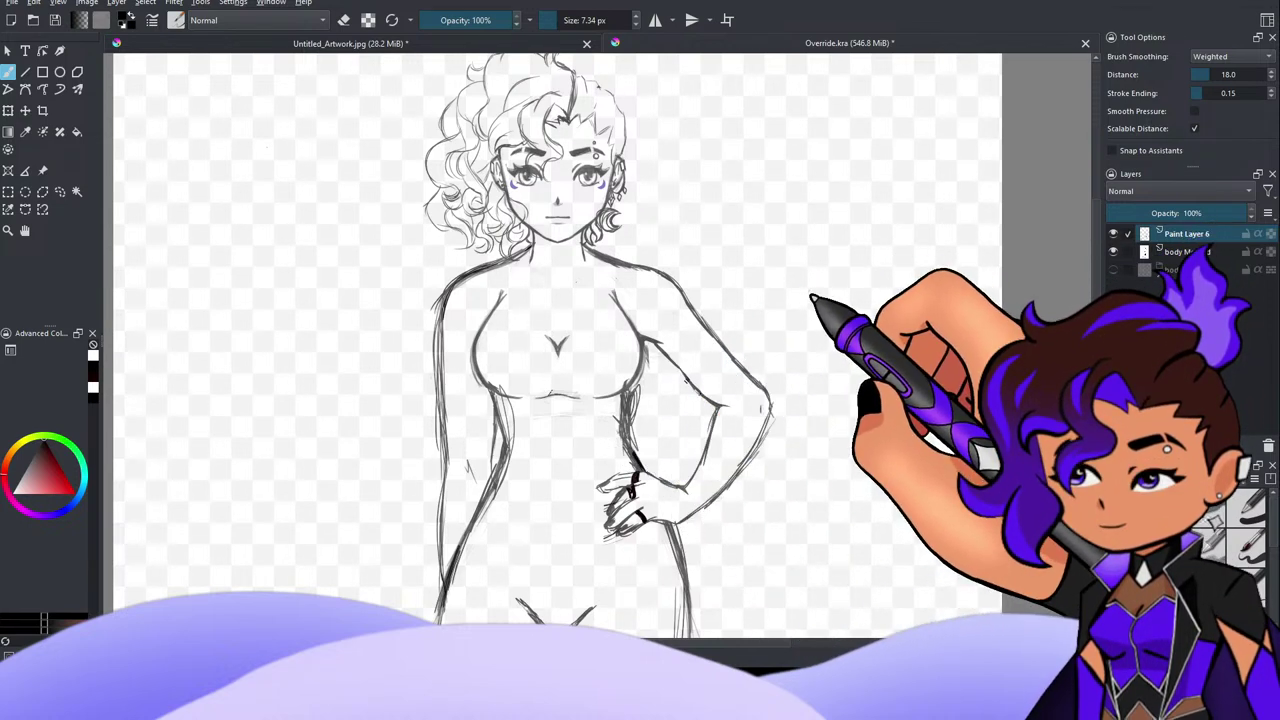
pyautogui.moveTo(659, 496); pyautogui.dragTo(654, 514)
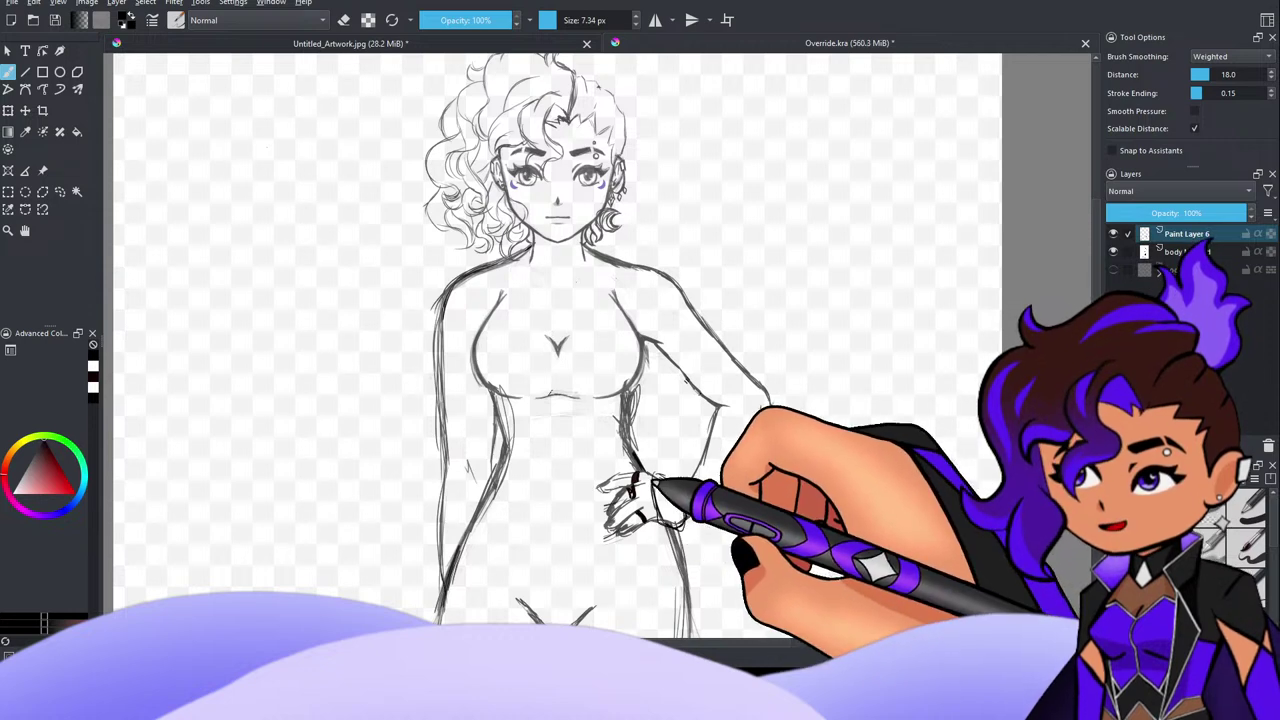
pyautogui.moveTo(646, 474); pyautogui.dragTo(656, 520)
pyautogui.moveTo(650, 474); pyautogui.dragTo(686, 503)
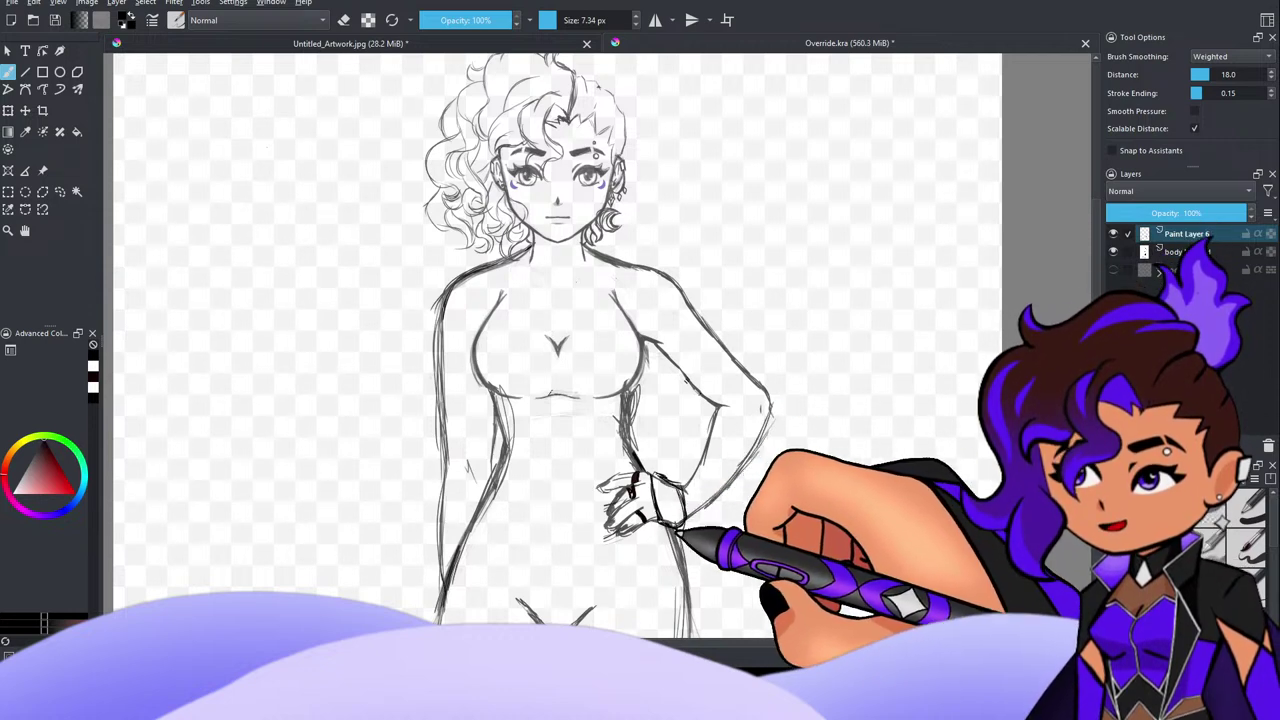
pyautogui.hotkey('ctrl', 'z')
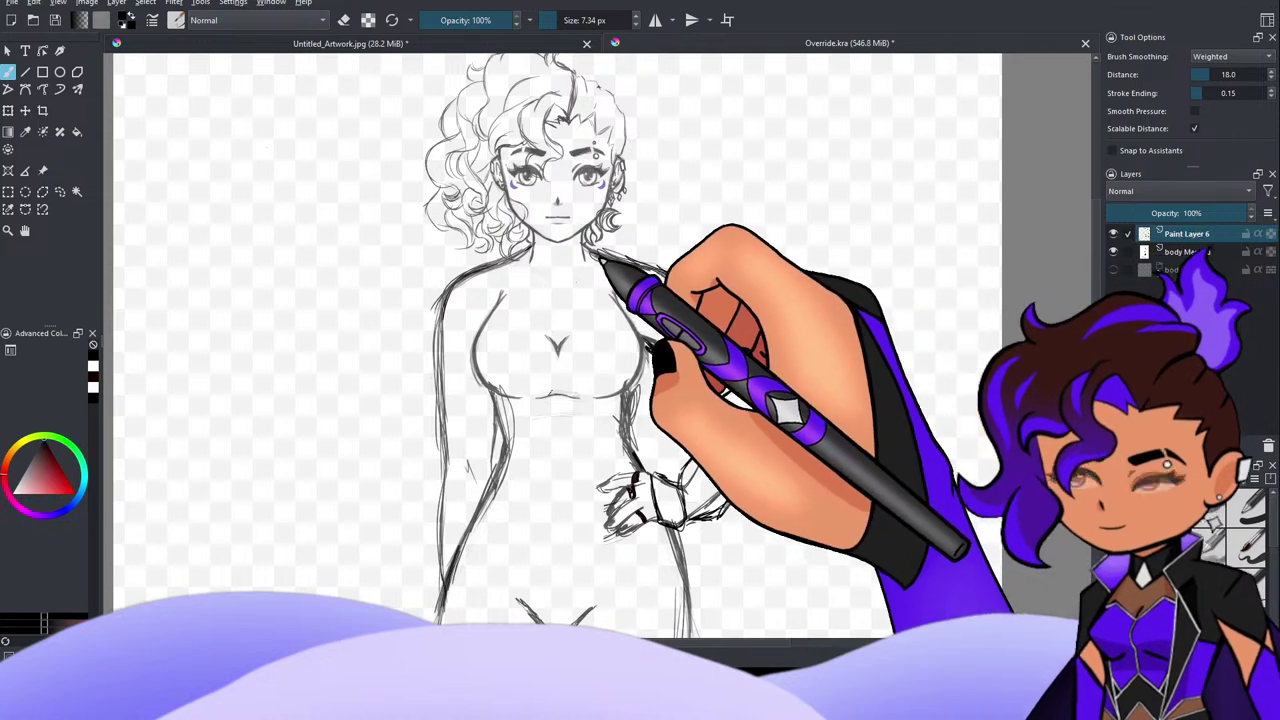
# Step: Sketch the new top's curved neckline, the arched edge above the bust and the sweetheart line below it
pyautogui.moveTo(588, 260); pyautogui.dragTo(519, 265)
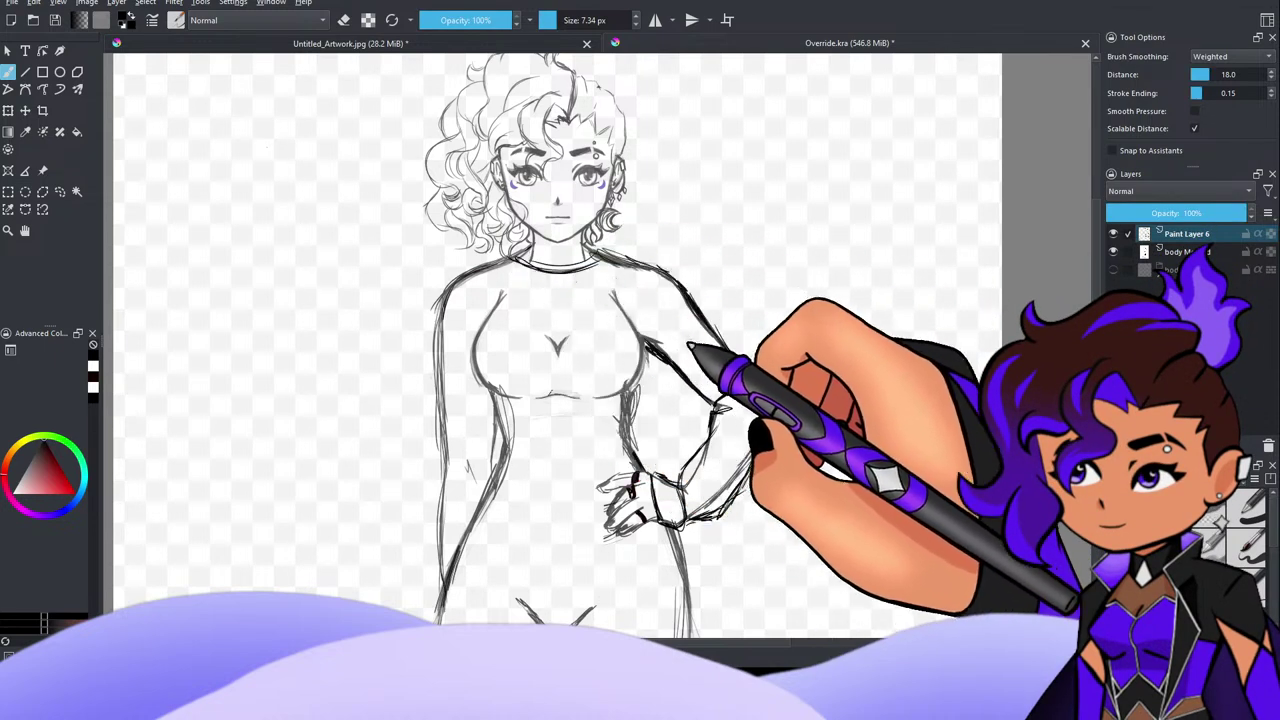
pyautogui.moveTo(601, 319); pyautogui.dragTo(476, 336)
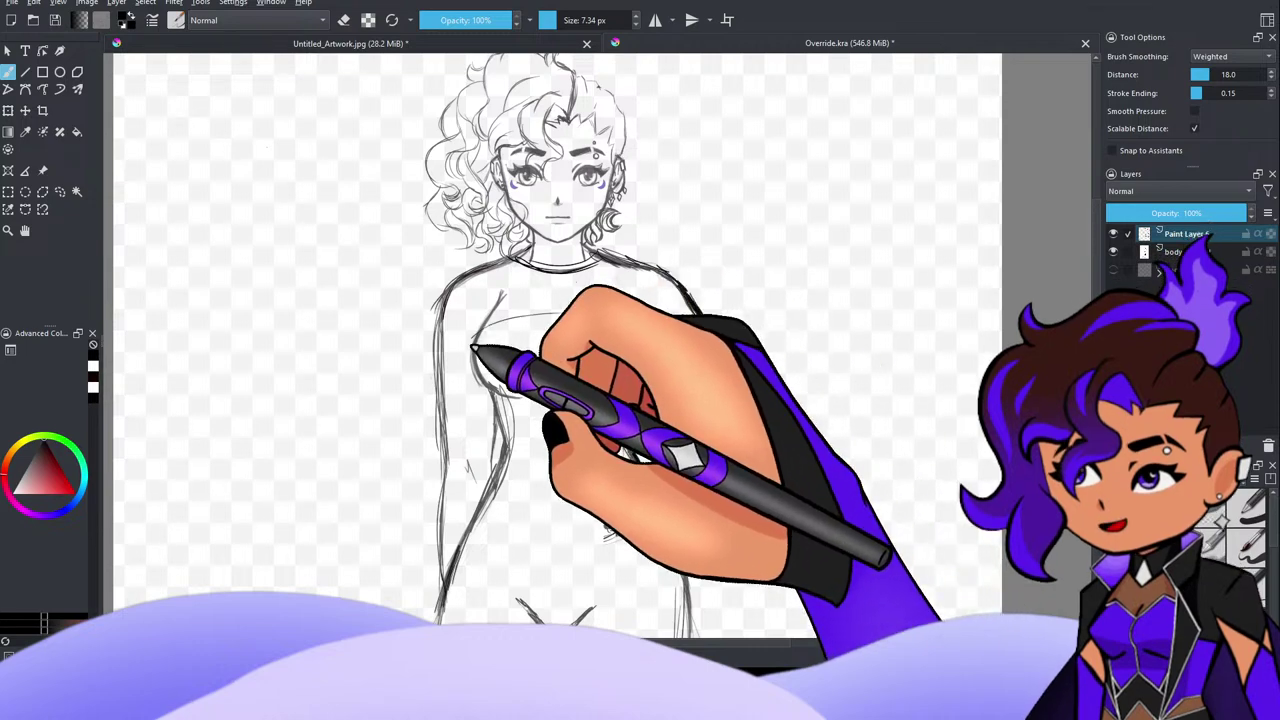
pyautogui.moveTo(636, 329); pyautogui.dragTo(488, 323)
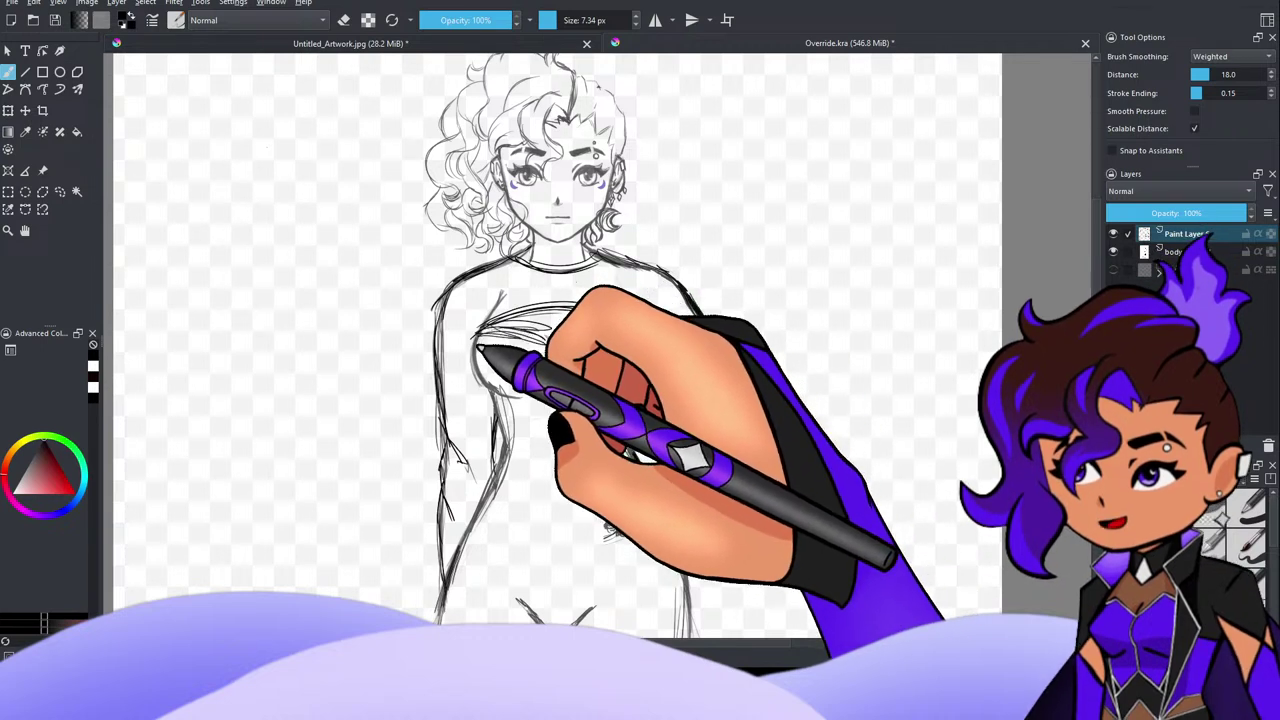
pyautogui.moveTo(536, 348); pyautogui.dragTo(586, 340)
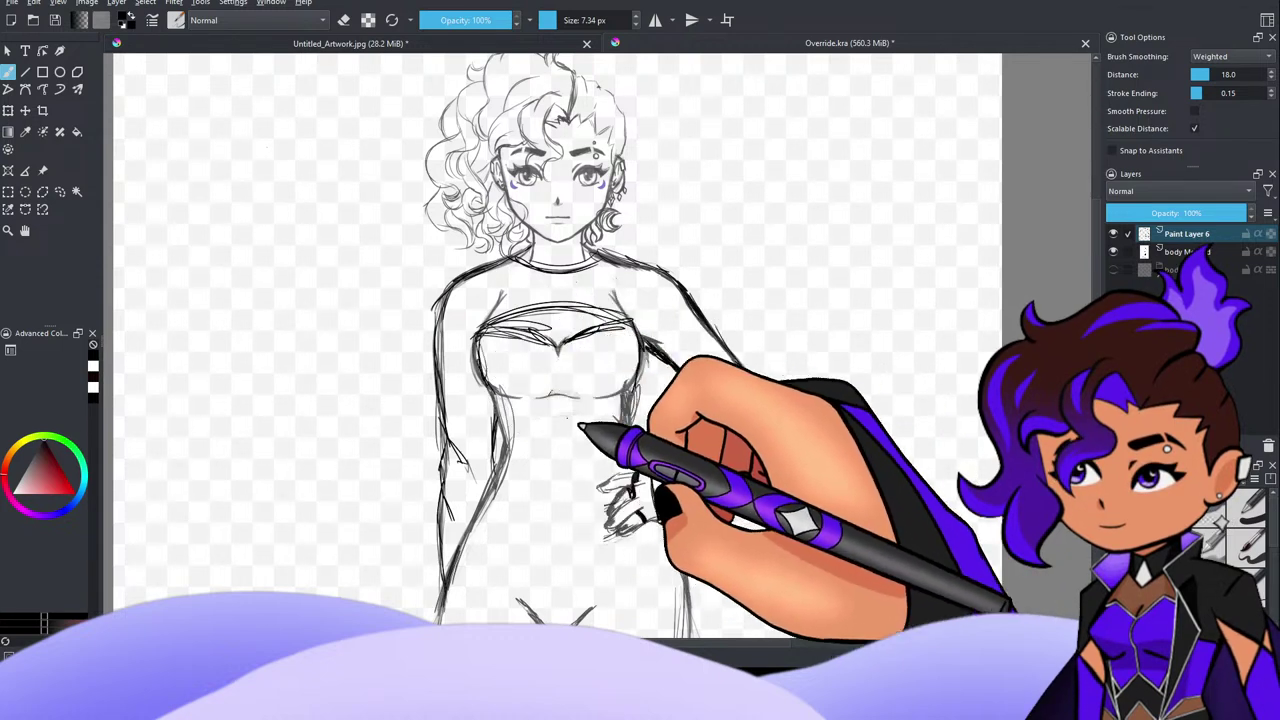
# Step: Sketch the underbust line, the top's hem and criss-crossed straps around the waist, undoing stray strokes
pyautogui.moveTo(541, 396); pyautogui.dragTo(583, 394)
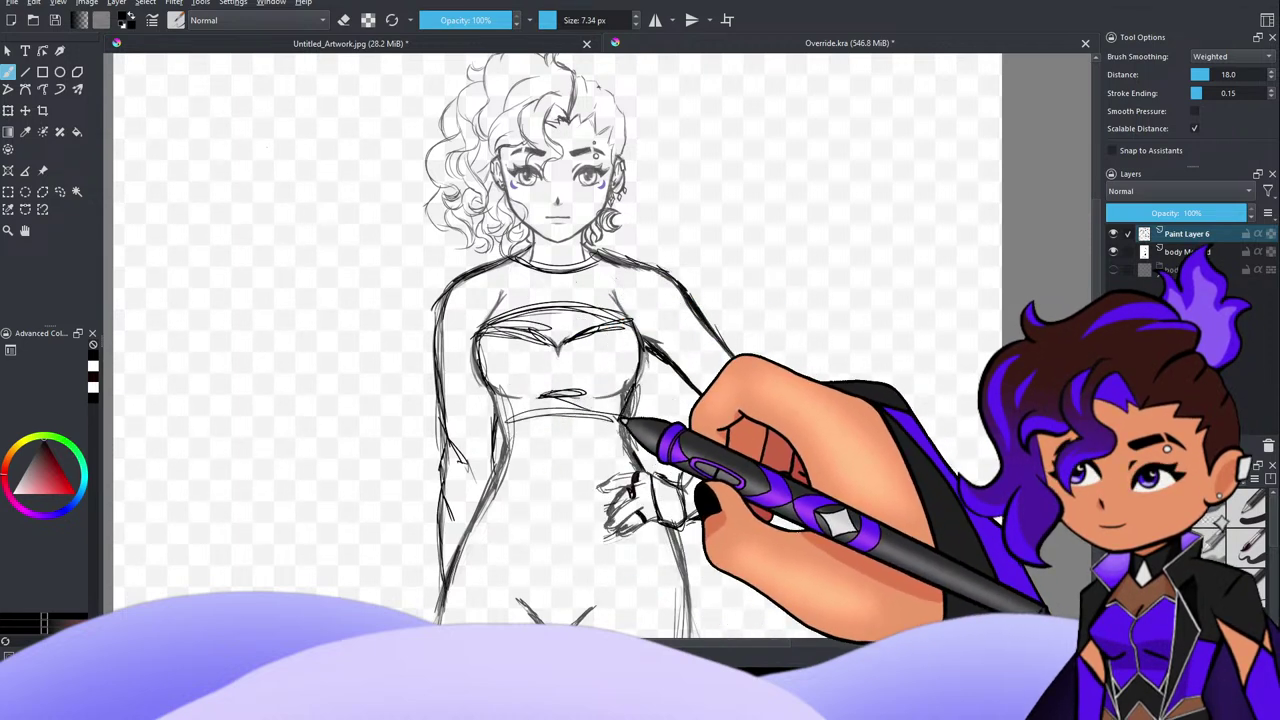
pyautogui.moveTo(508, 407); pyautogui.dragTo(503, 437)
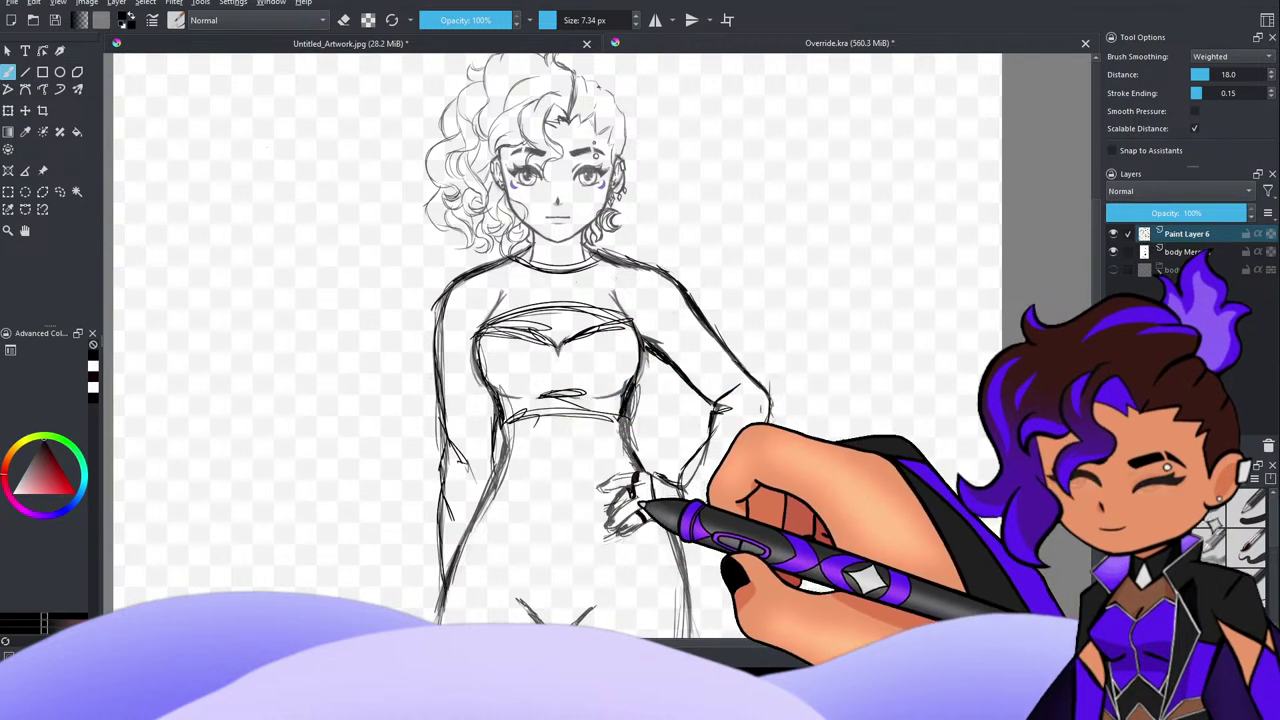
pyautogui.hotkey('ctrl', 'z')
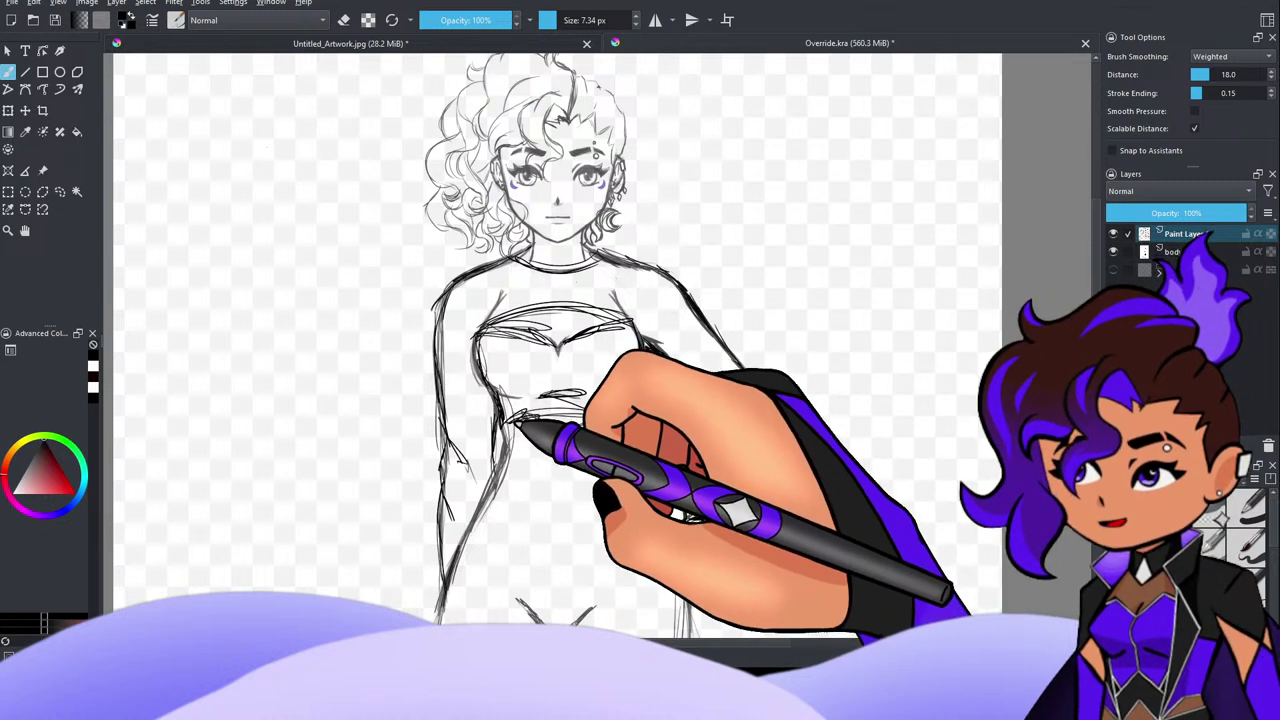
pyautogui.hotkey('ctrl', 'z')
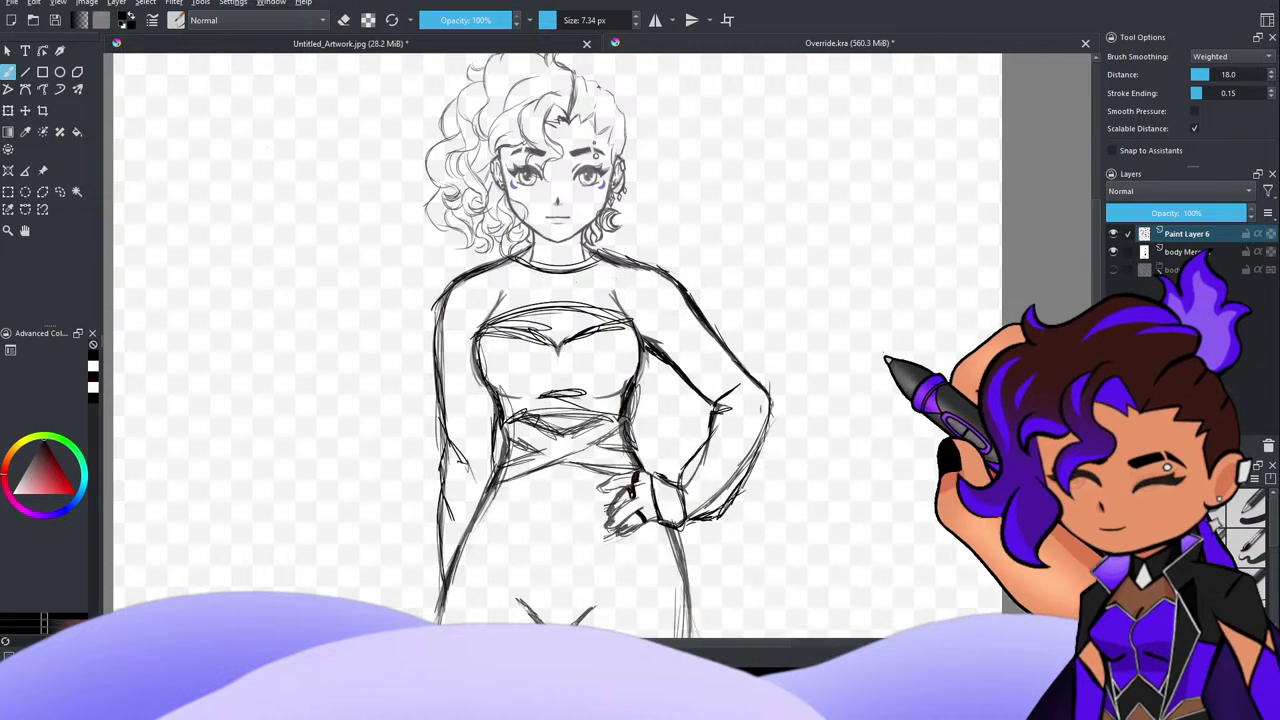
# Step: Examine the new outfit sketch up close and against the whole figure
pyautogui.scroll(-3, 927, 298)
pyautogui.scroll(2, 915, 318)
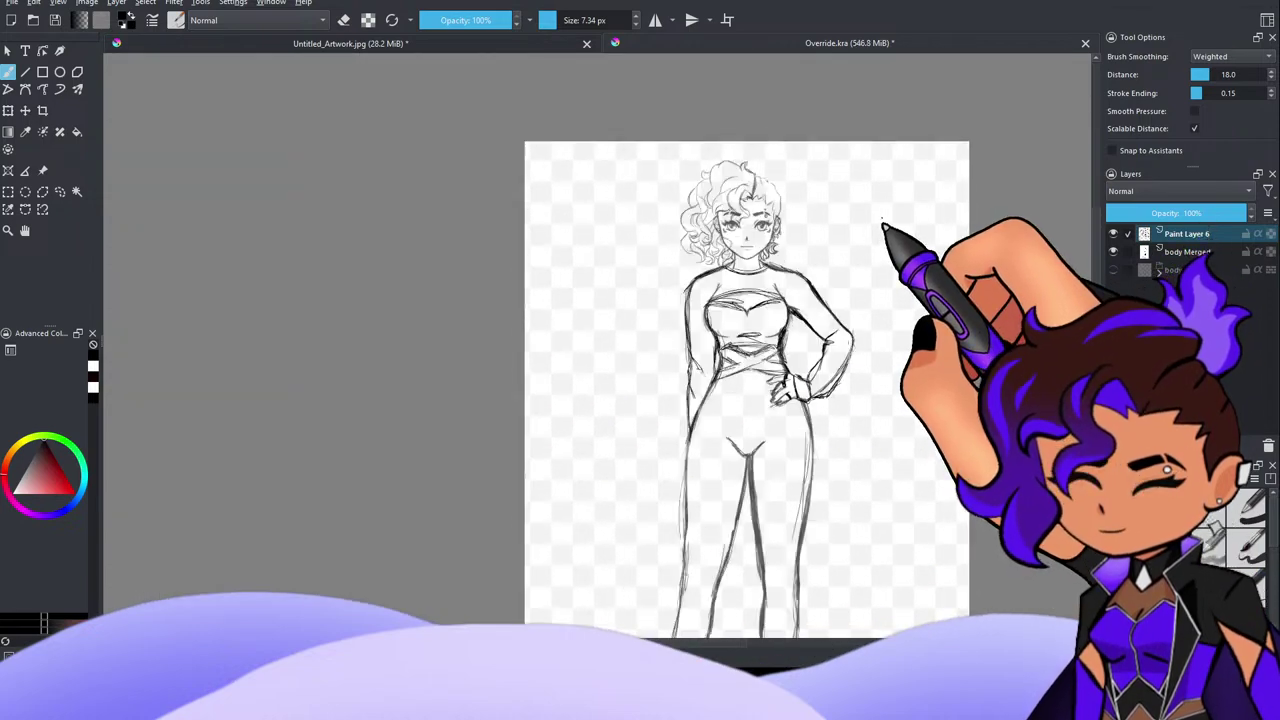
pyautogui.scroll(4, 895, 235)
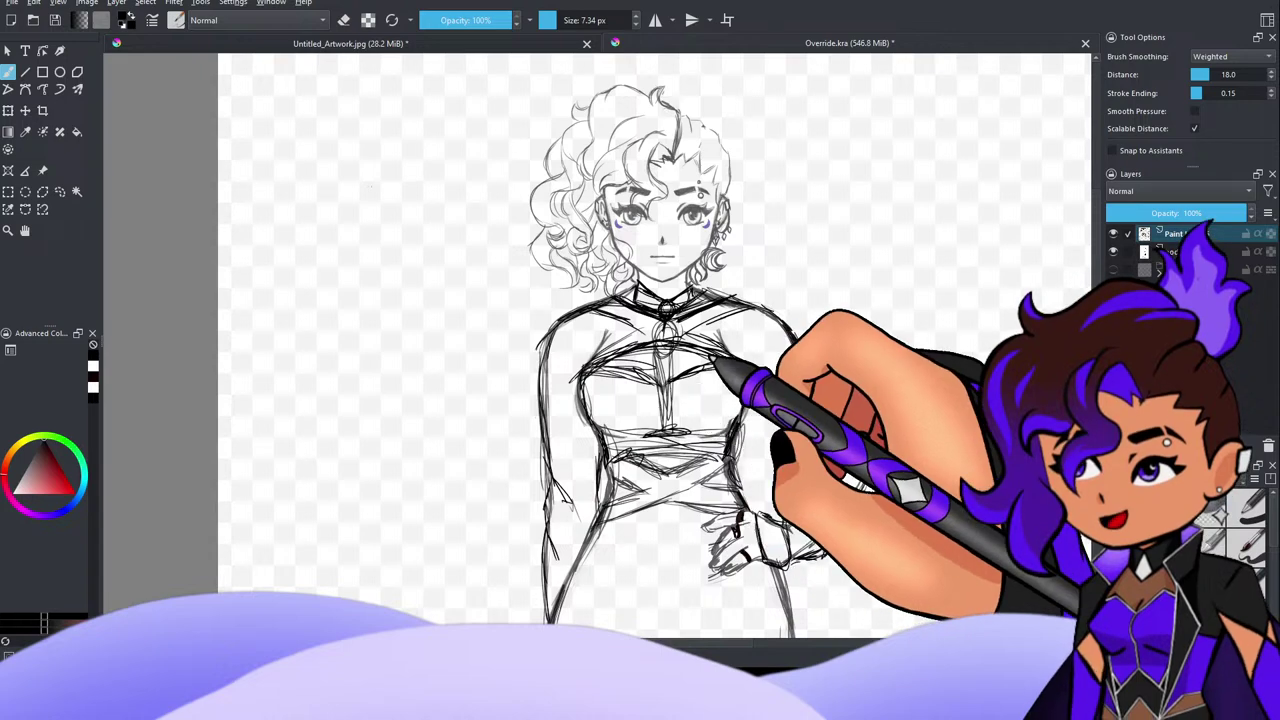
pyautogui.scroll(-2, 730, 262)
pyautogui.scroll(1, 732, 264)
pyautogui.scroll(-2, 733, 265)
pyautogui.scroll(1, 700, 330)
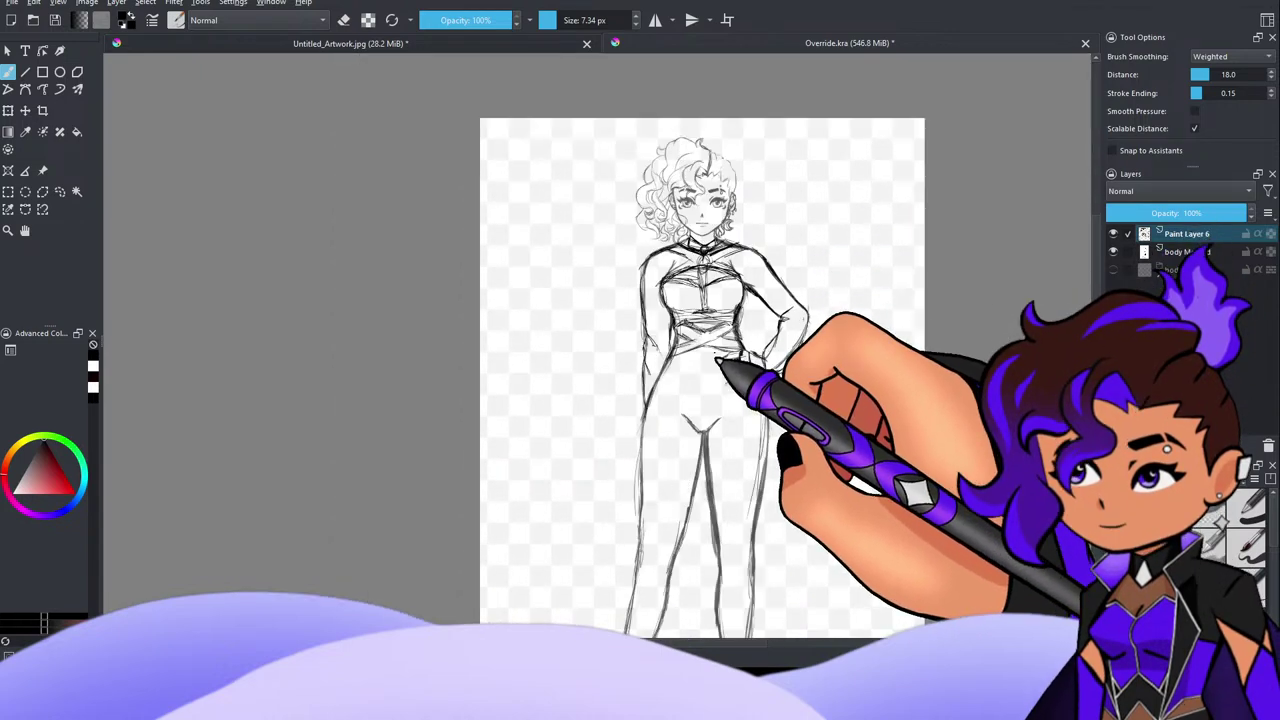
pyautogui.scroll(-1, 710, 346)
pyautogui.scroll(2, 722, 360)
pyautogui.scroll(-2, 718, 370)
pyautogui.scroll(2, 713, 372)
pyautogui.press('-')
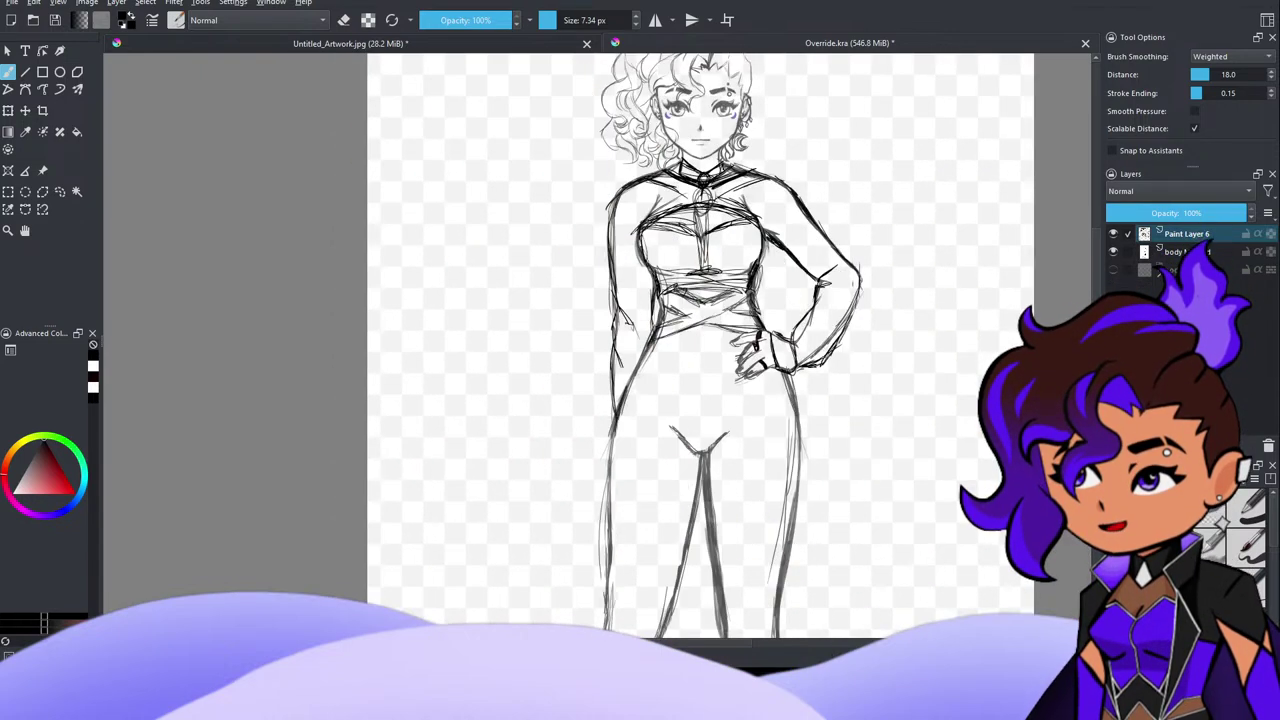
pyautogui.press('+')
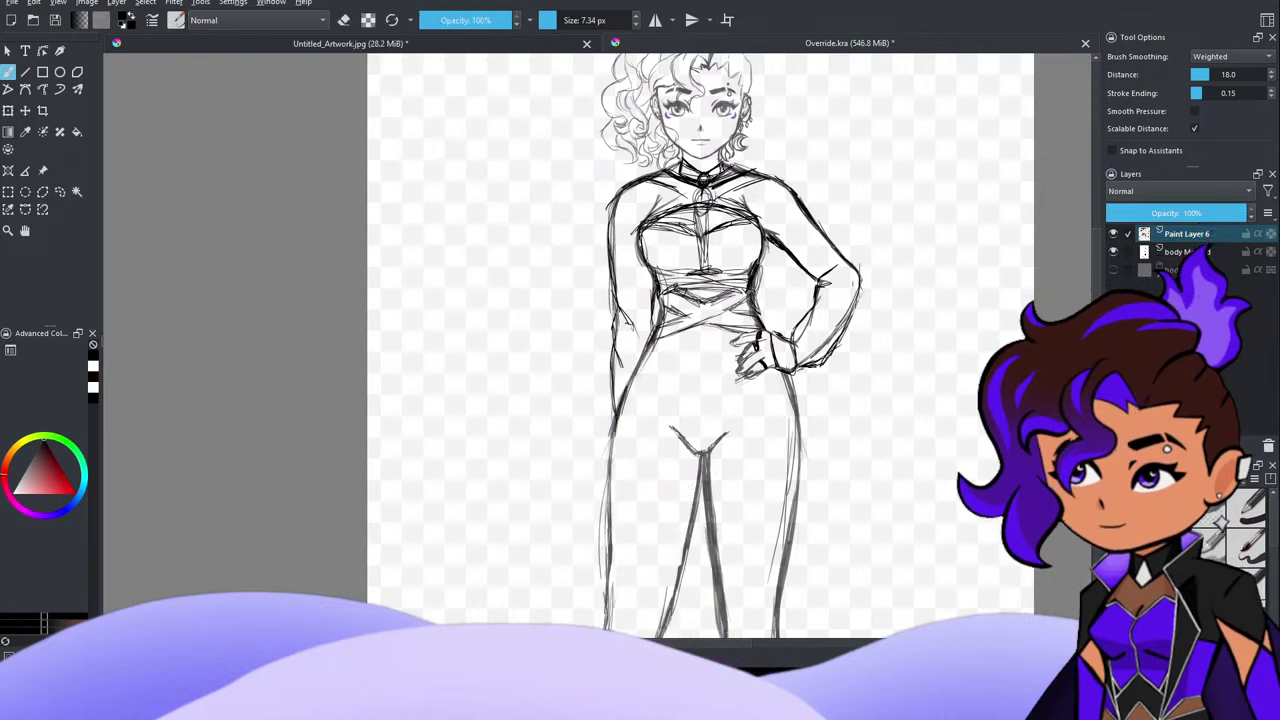
pyautogui.press('-')
pyautogui.press('+')
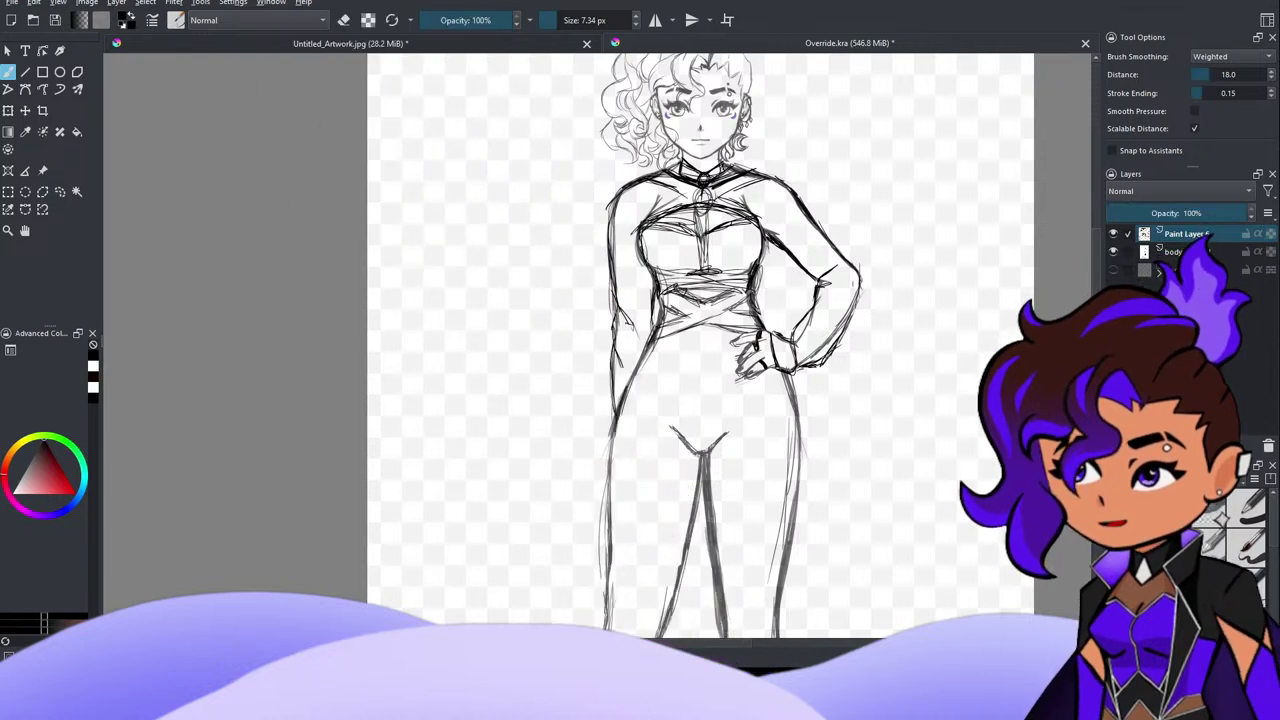
pyautogui.press('-')
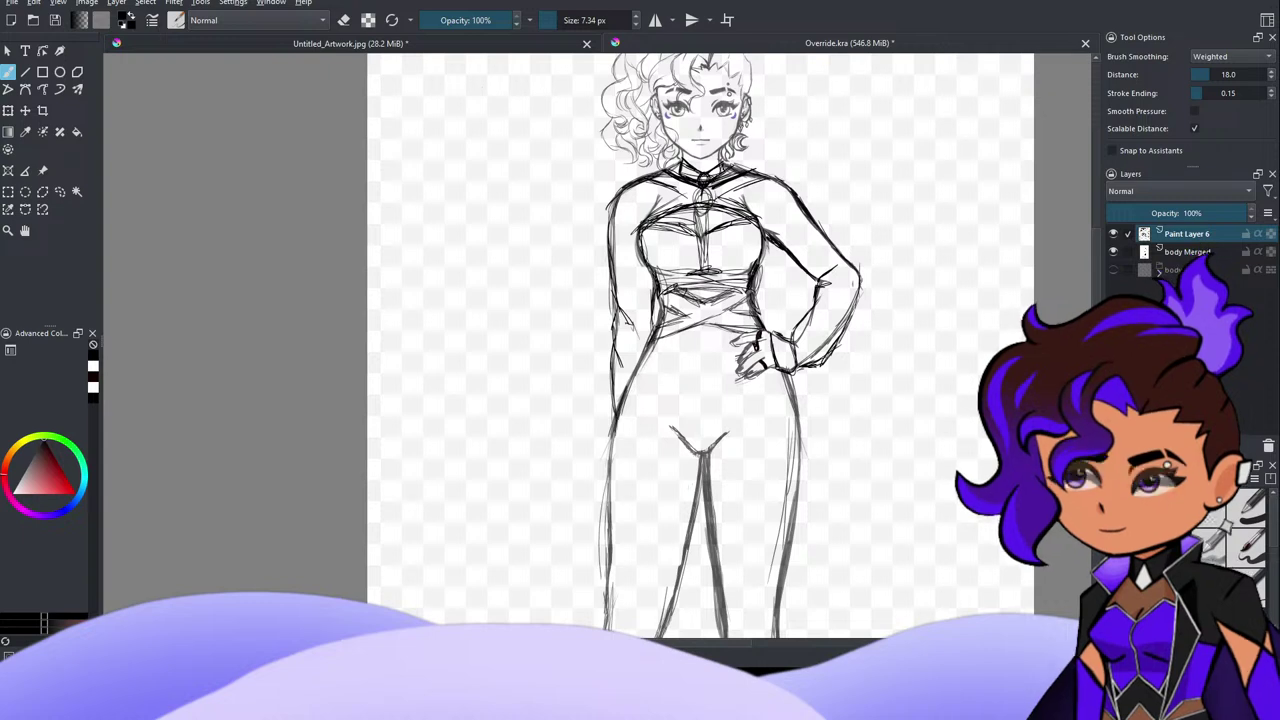
pyautogui.press('+')
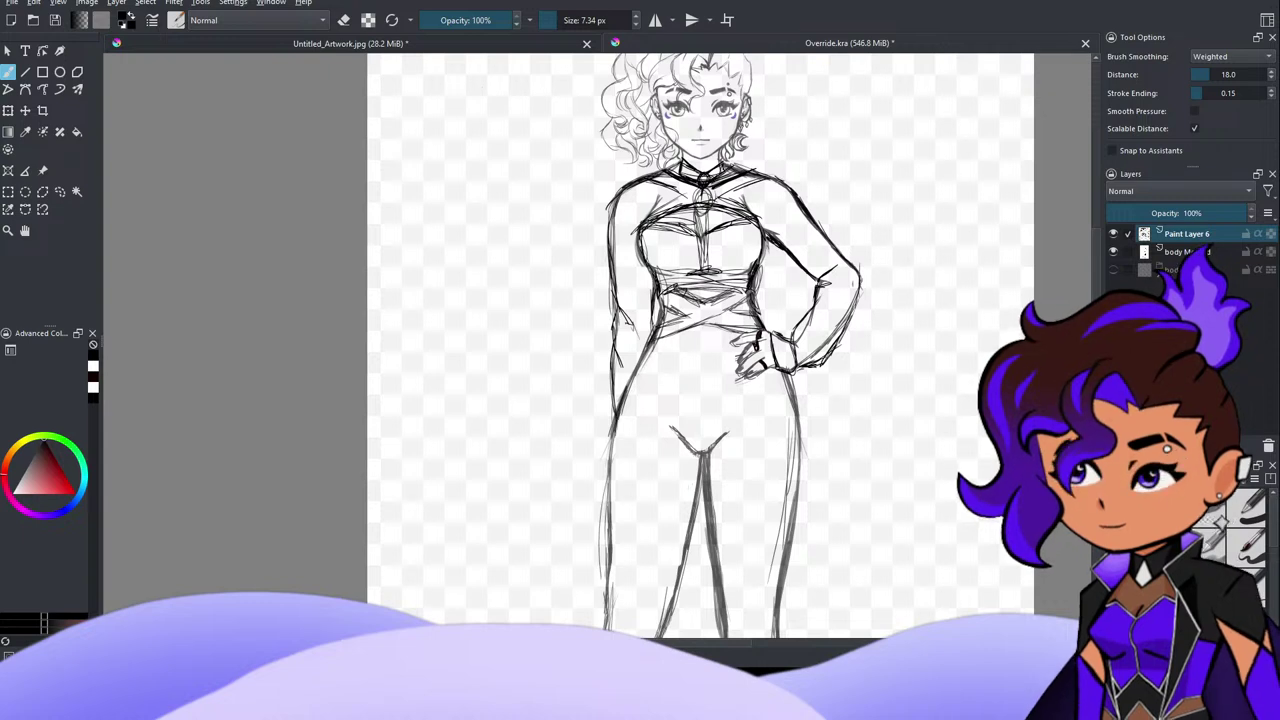
pyautogui.press('-')
pyautogui.press('+')
pyautogui.press('-')
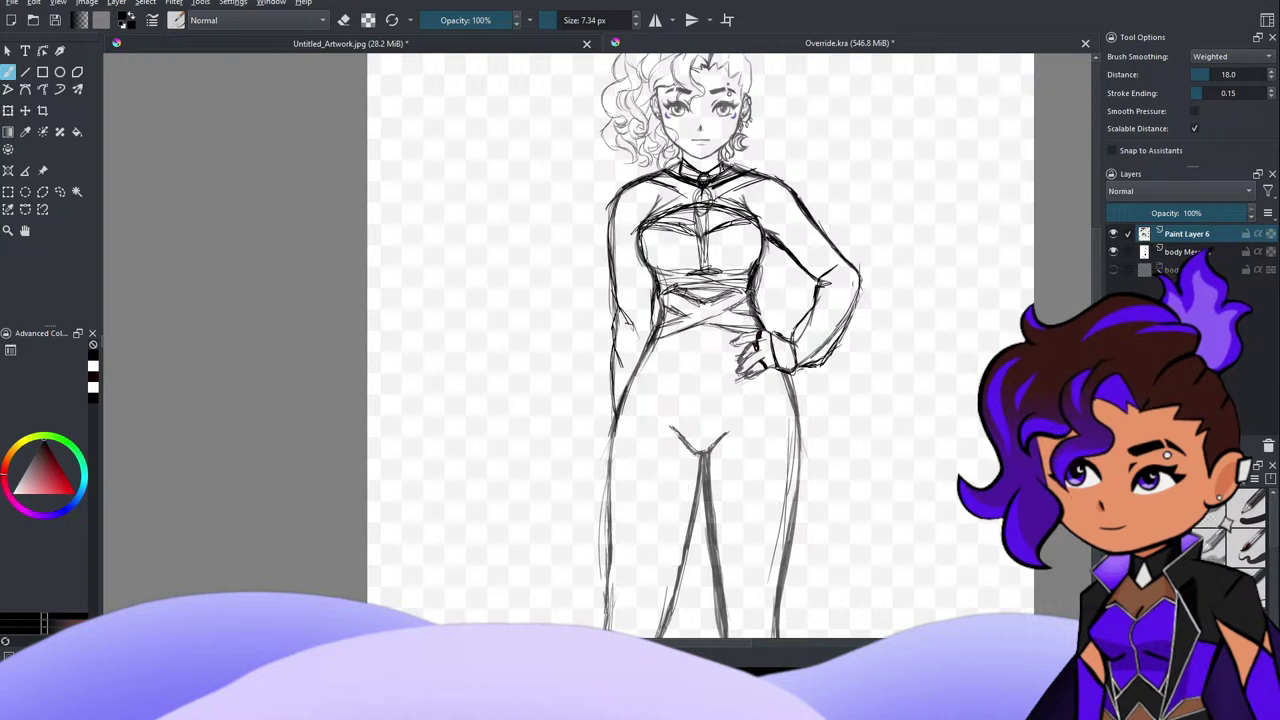
pyautogui.press('+')
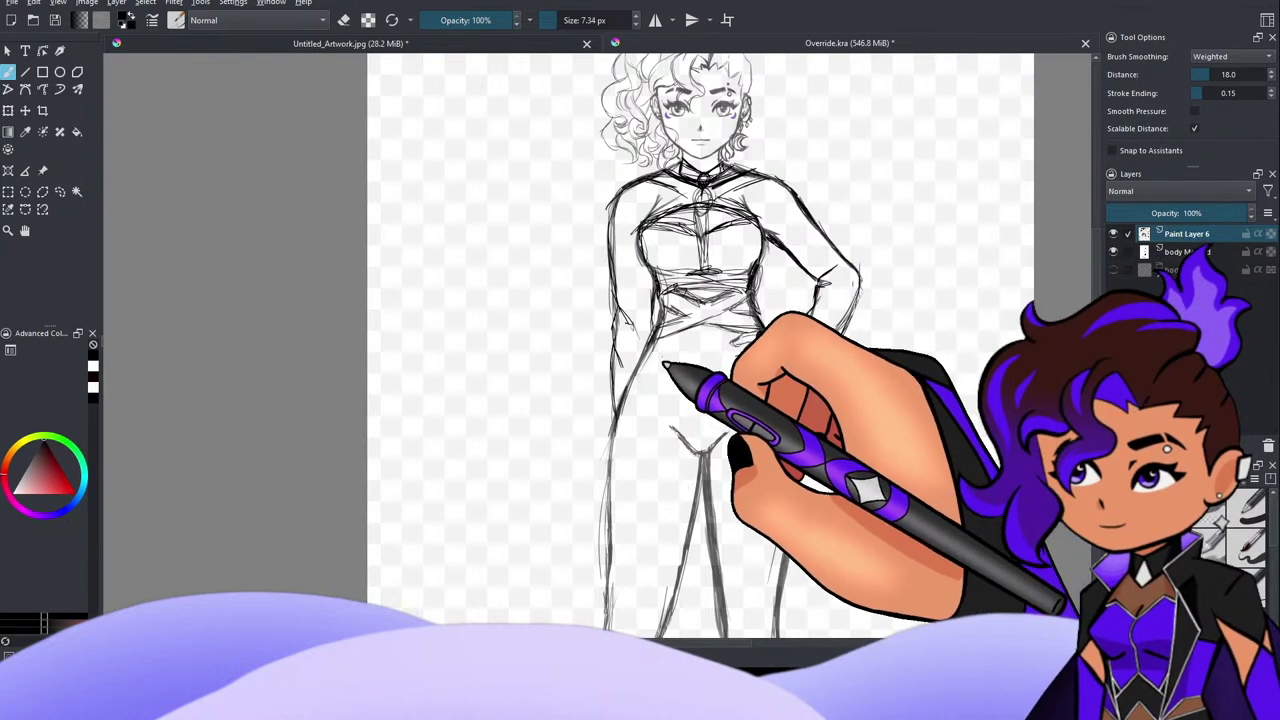
# Step: Sketch the waistband's lower line across the hips, plus notched, cropped hems across both upper thighs
pyautogui.moveTo(652, 352); pyautogui.dragTo(736, 342)
pyautogui.moveTo(647, 354)
pyautogui.mouseDown()
pyautogui.moveTo(729, 346)
pyautogui.moveTo(640, 371)
pyautogui.mouseUp()
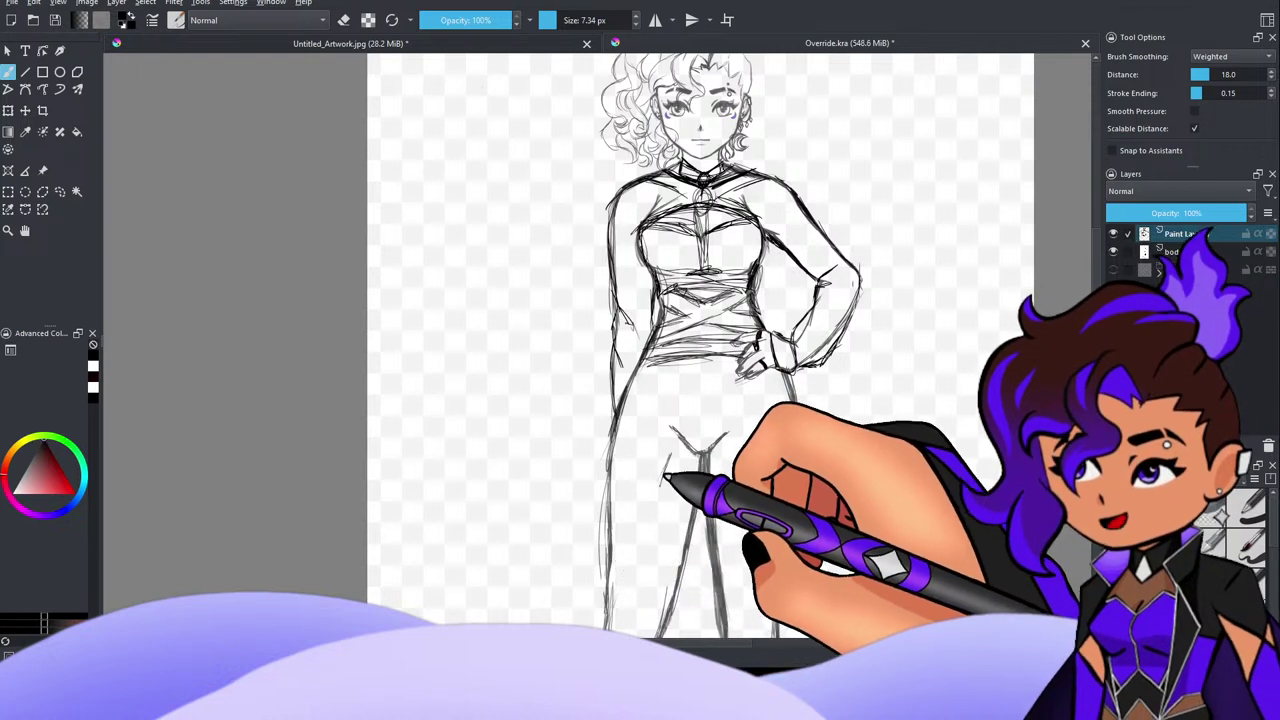
pyautogui.moveTo(666, 464); pyautogui.dragTo(654, 498)
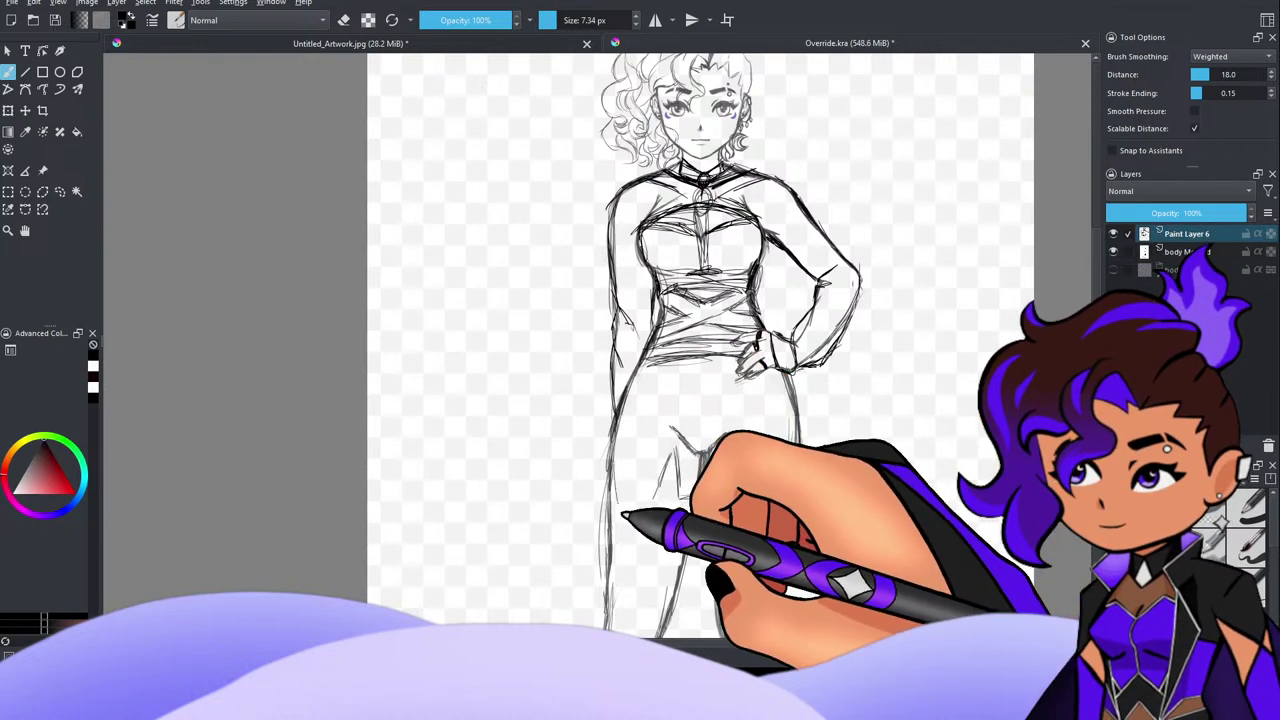
pyautogui.moveTo(611, 498); pyautogui.dragTo(730, 492)
pyautogui.moveTo(768, 487); pyautogui.dragTo(798, 480)
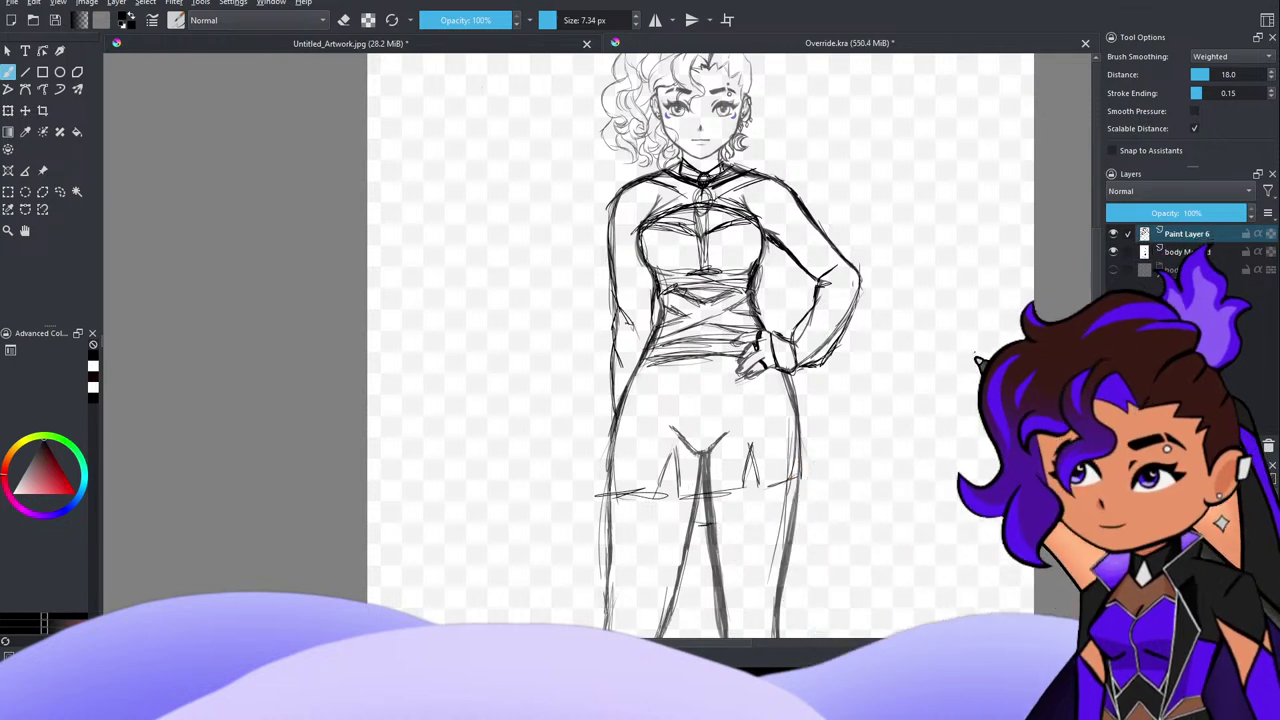
# Step: Try a rounded loop shape below the hand on the hip and check it against the whole figure
pyautogui.moveTo(758, 374); pyautogui.dragTo(812, 430)
pyautogui.scroll(1, 909, 337)
pyautogui.scroll(-4, 909, 337)
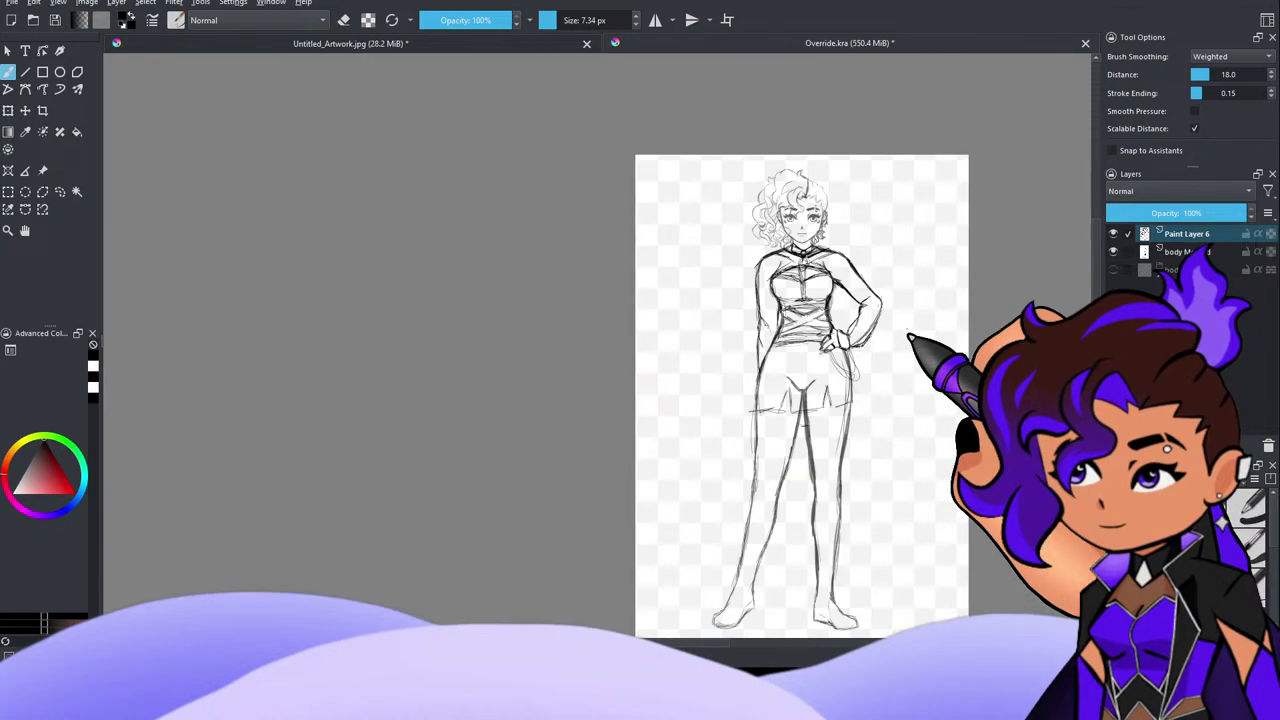
pyautogui.scroll(1, 938, 316)
pyautogui.scroll(4, 886, 330)
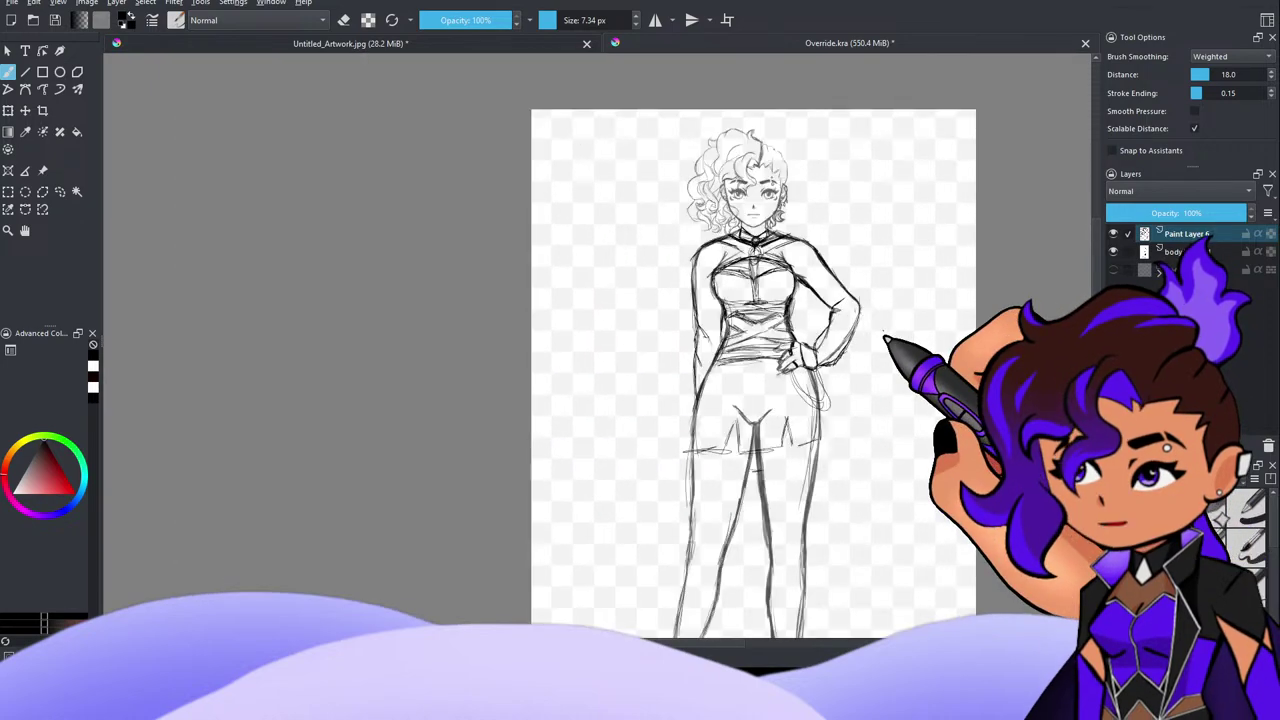
pyautogui.scroll(-3, 884, 338)
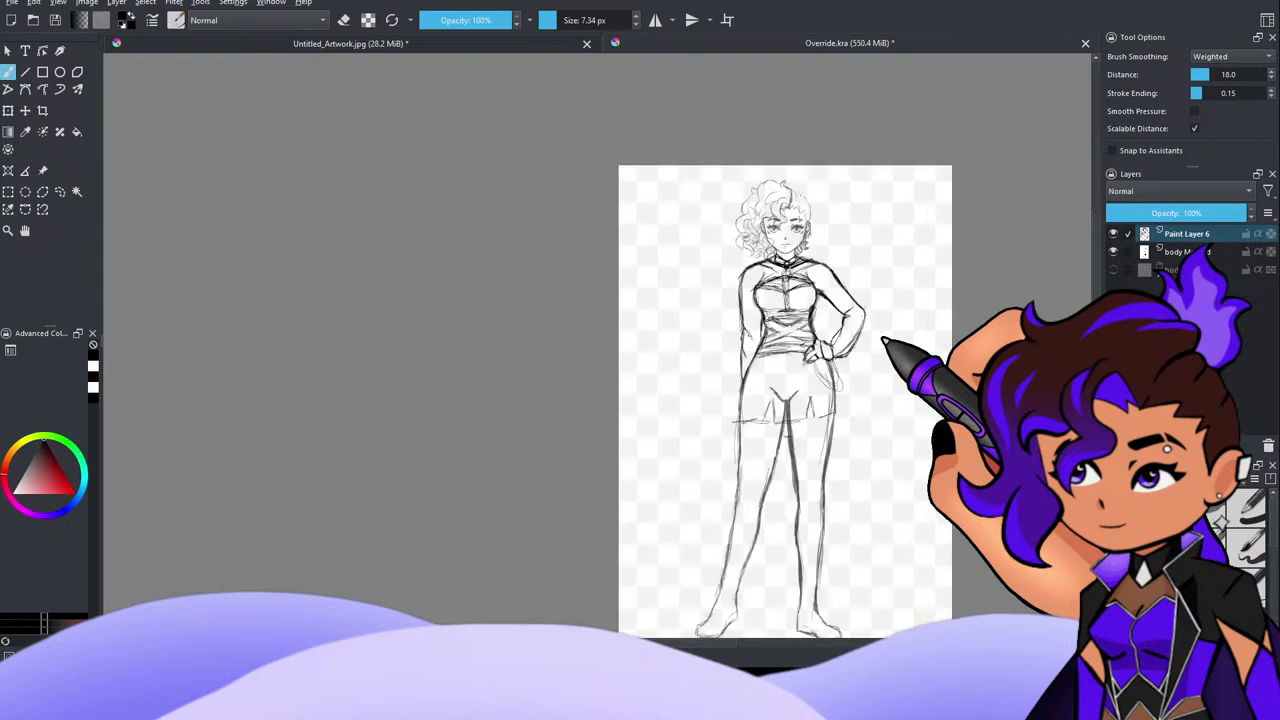
pyautogui.scroll(1, 895, 345)
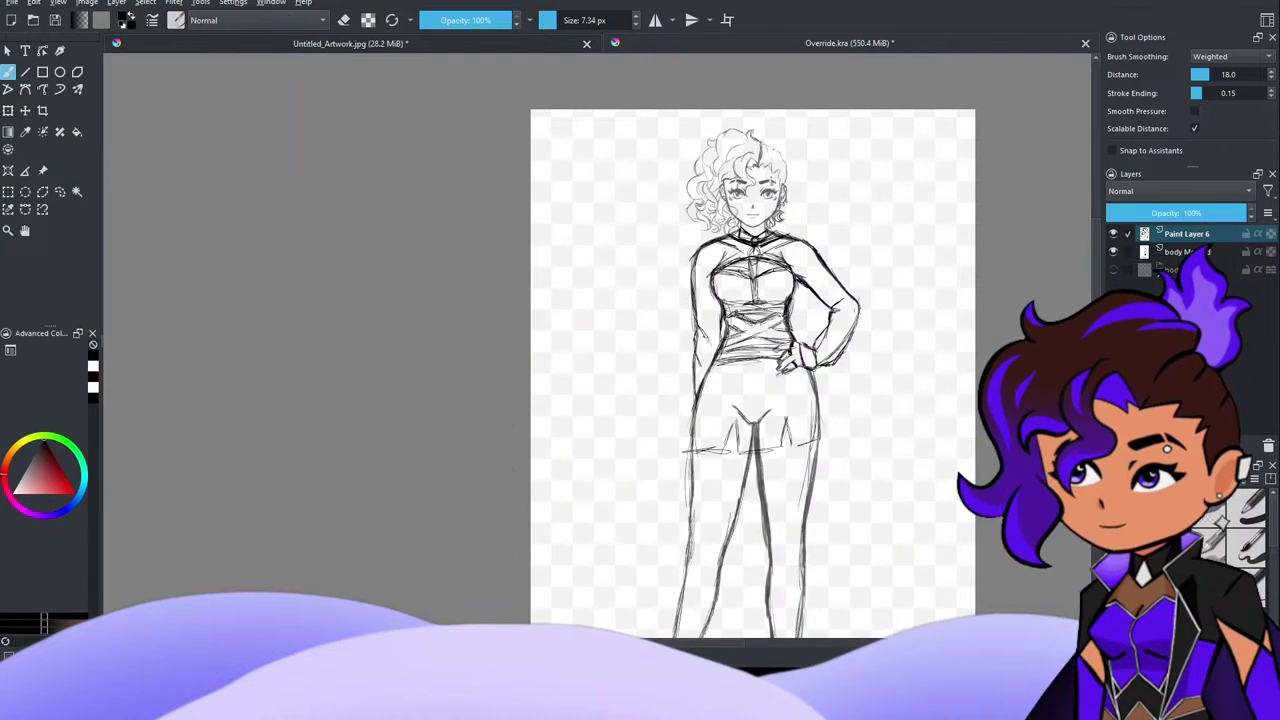
# Step: Undo the cropped hem and notch strokes on both thighs
pyautogui.hotkey('ctrl', 'z')
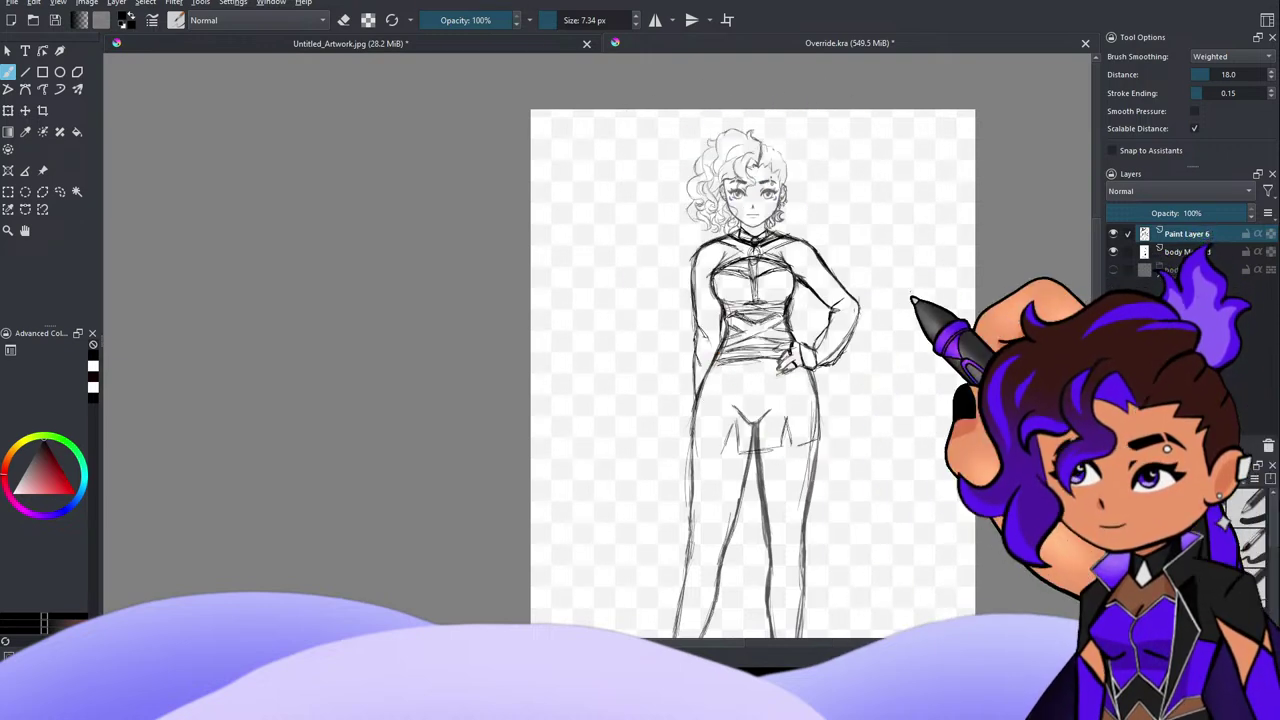
pyautogui.hotkey('ctrl', 'z')
pyautogui.hotkey('ctrl', 'z')
pyautogui.hotkey('ctrl', 'z')
pyautogui.hotkey('ctrl', 'z')
pyautogui.hotkey('ctrl', 'z')
pyautogui.hotkey('ctrl', 'z')
pyautogui.hotkey('ctrl', 'z')
pyautogui.hotkey('ctrl', 'z')
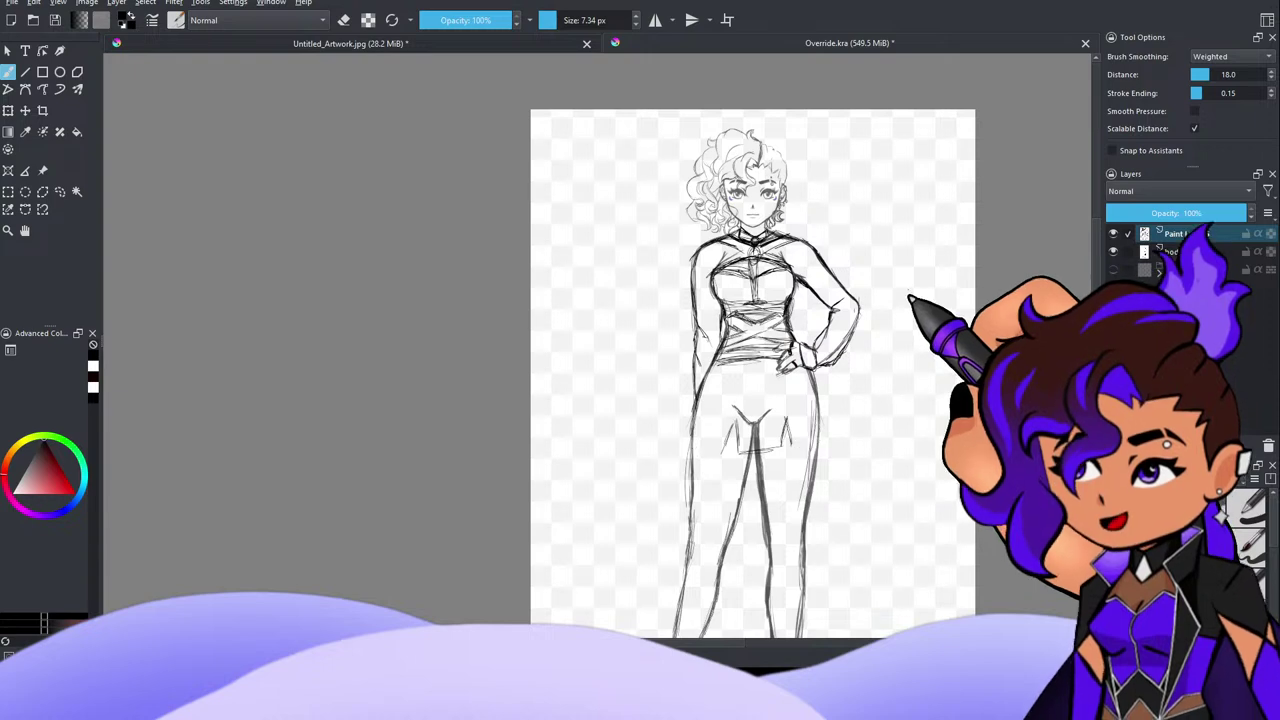
pyautogui.hotkey('ctrl', 'z')
pyautogui.hotkey('ctrl', 'z')
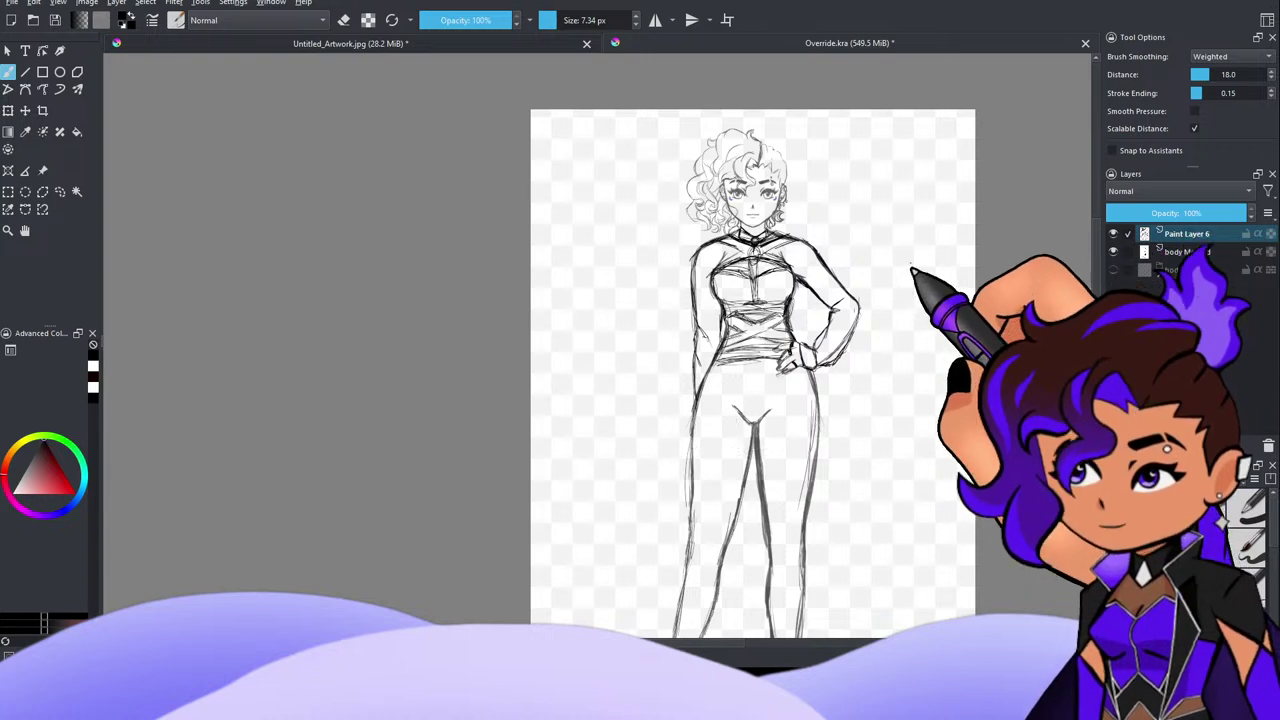
# Step: Erase the old hem and waistband lines below the criss-crossed straps with a 22.10 px eraser
pyautogui.scroll(-1, 876, 292)
pyautogui.scroll(2, 838, 330)
pyautogui.scroll(-1, 838, 338)
pyautogui.scroll(1, 830, 345)
pyautogui.scroll(-3, 817, 346)
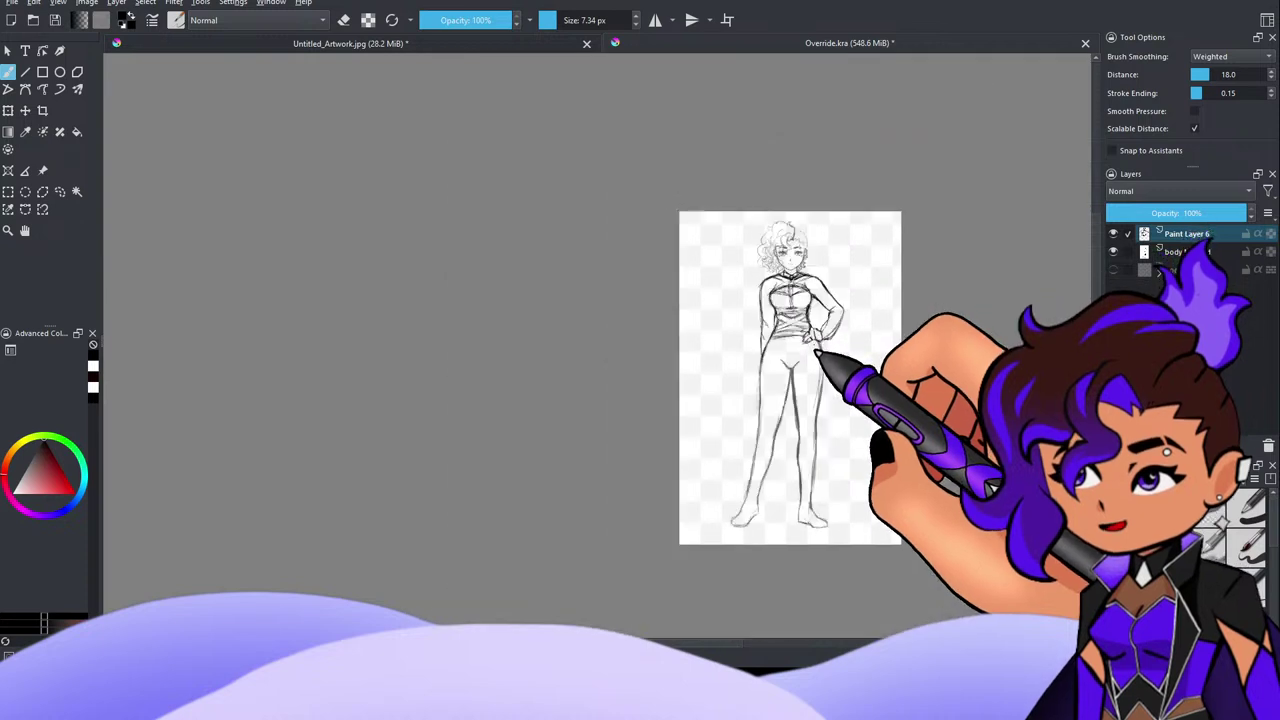
pyautogui.scroll(3, 808, 346)
pyautogui.scroll(-2, 760, 348)
pyautogui.scroll(2, 762, 355)
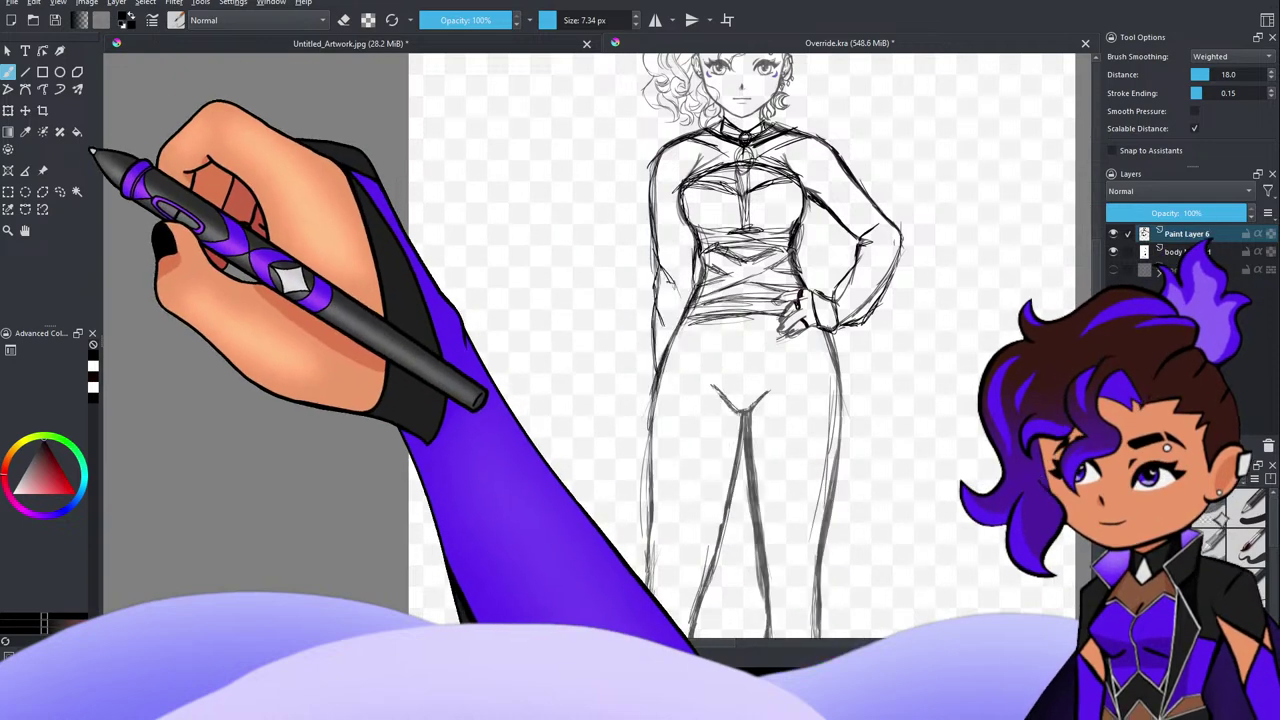
pyautogui.click(343, 20)
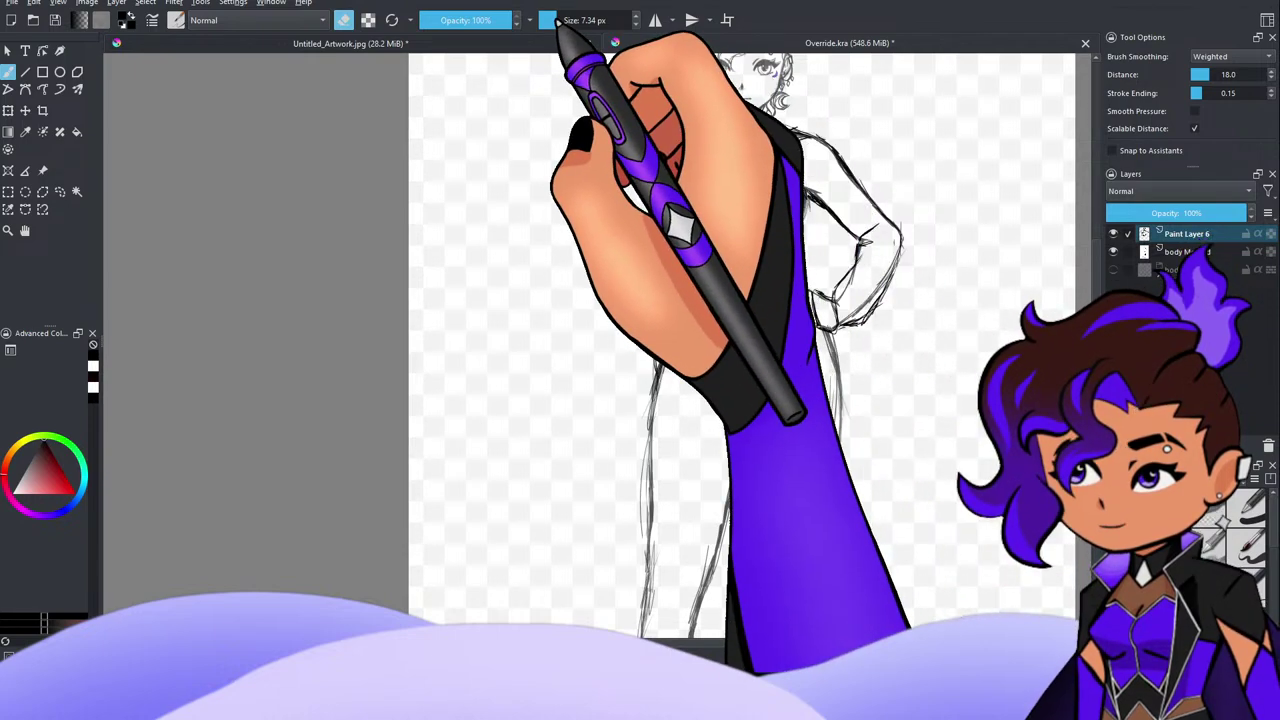
pyautogui.moveTo(556, 19); pyautogui.dragTo(566, 19)
pyautogui.moveTo(745, 323)
pyautogui.mouseDown()
pyautogui.moveTo(746, 300)
pyautogui.moveTo(696, 311)
pyautogui.moveTo(739, 307)
pyautogui.mouseUp()
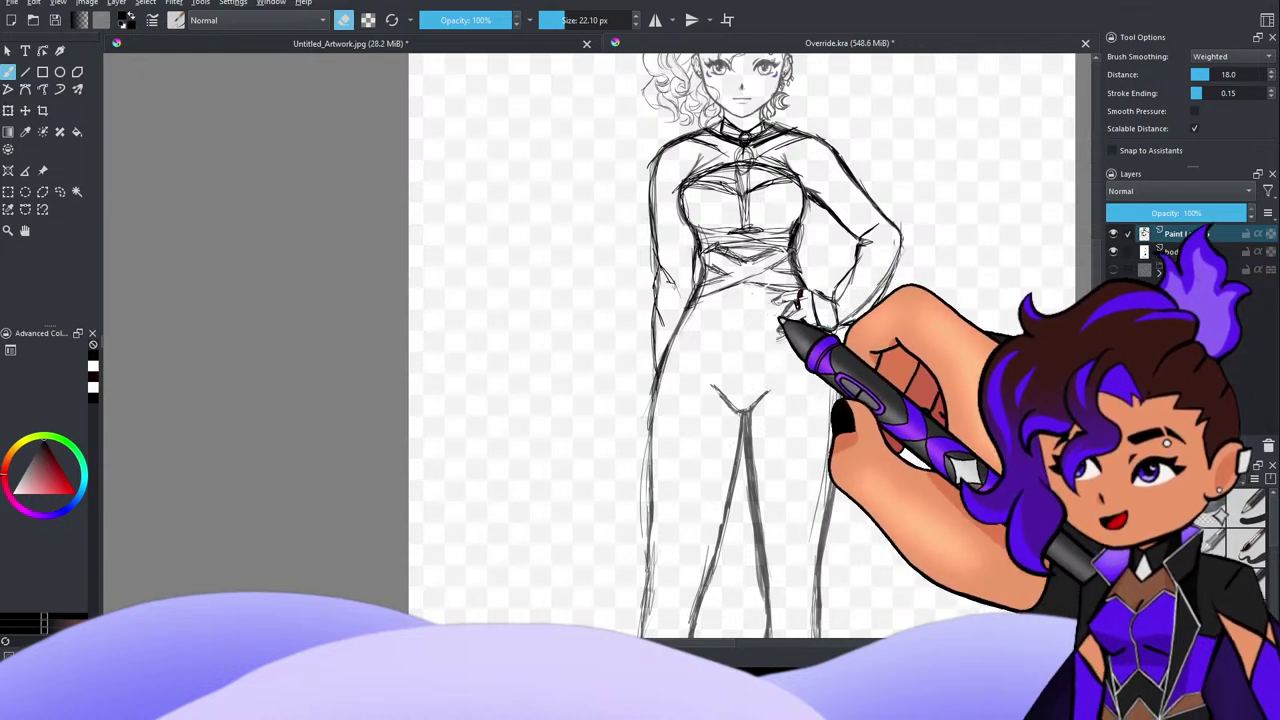
# Step: Try a thick waistband line across the hips with the 22.10 px brush
pyautogui.click(343, 20)
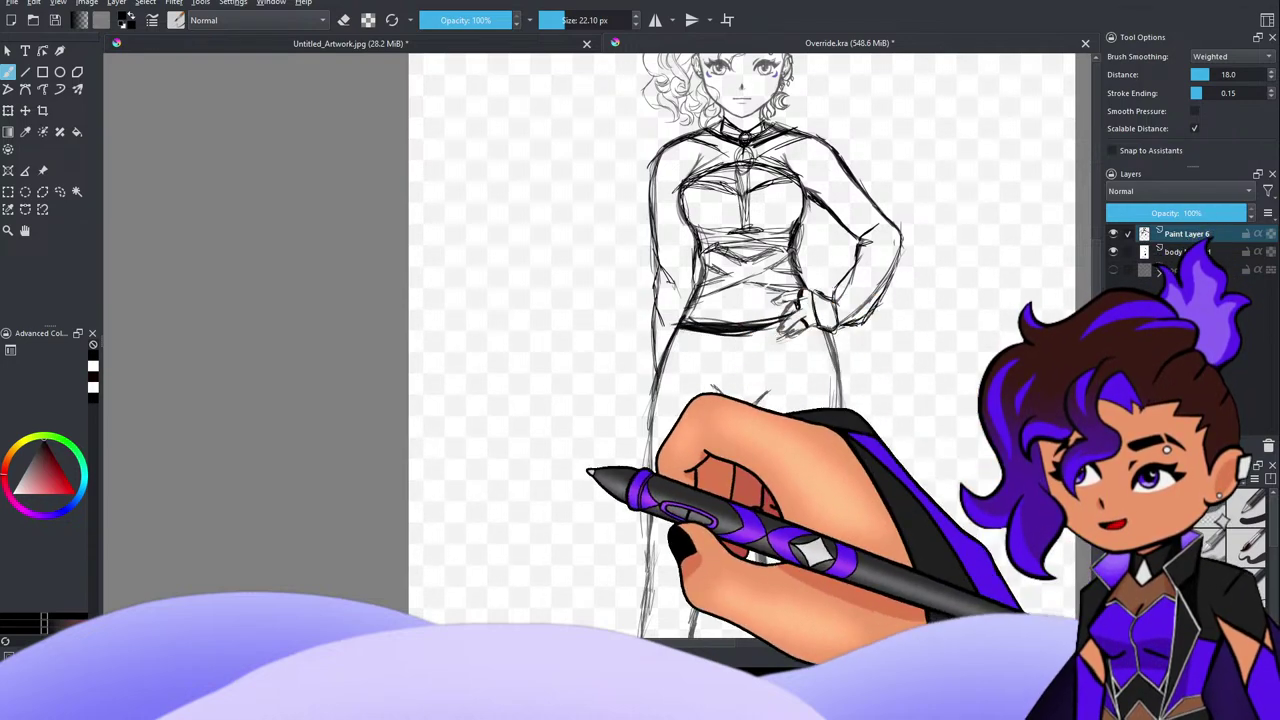
pyautogui.press('e')
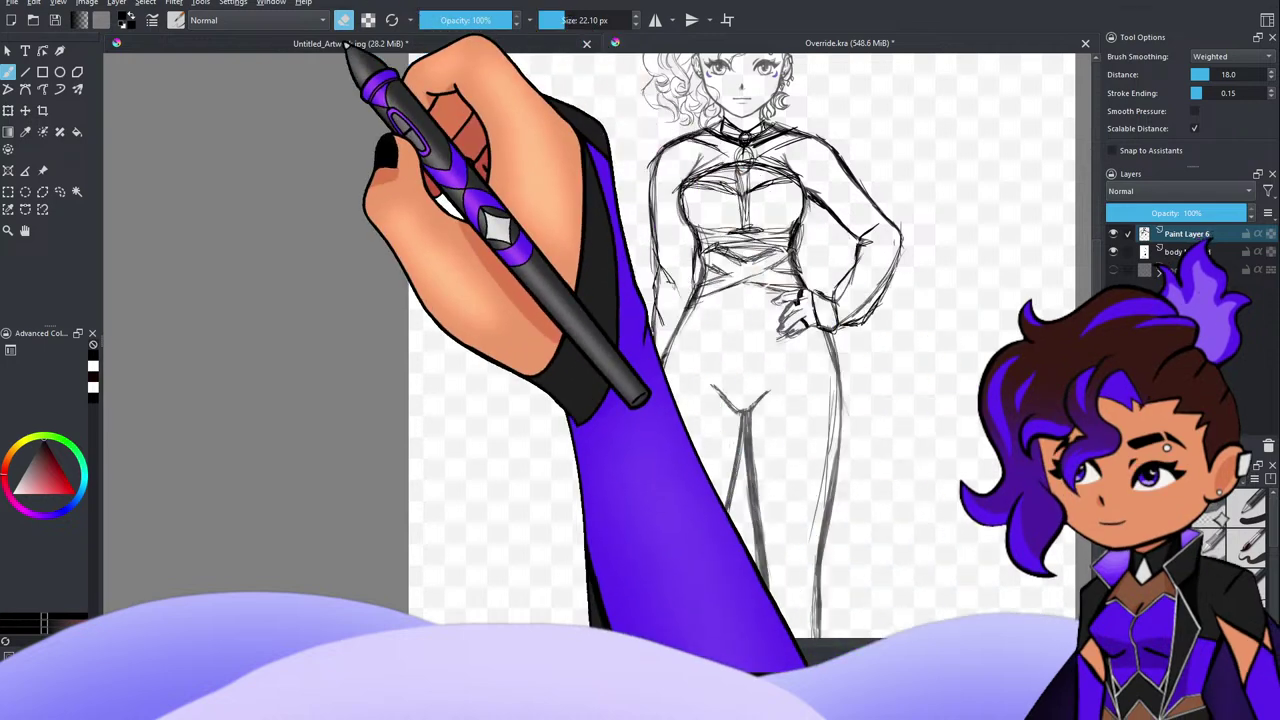
pyautogui.click(344, 20)
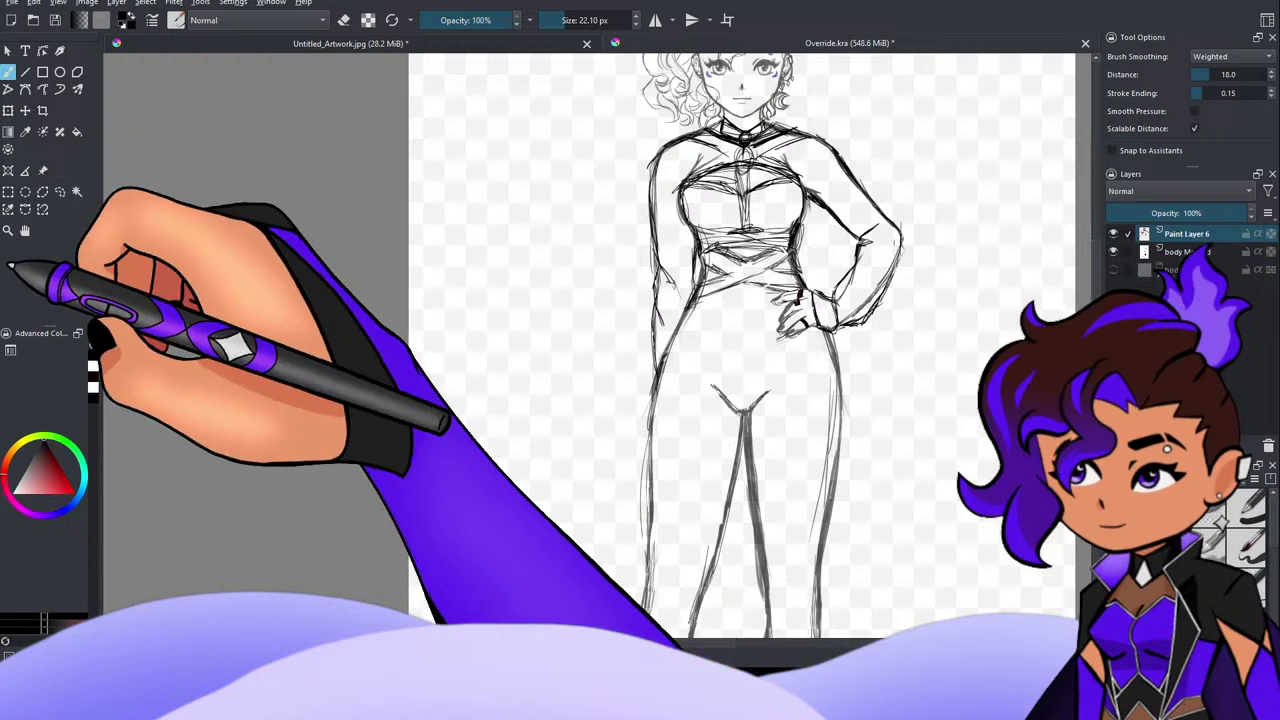
# Step: Sketch a thin curved waistband around the hips with a 3.97 px brush
pyautogui.click(569, 23)
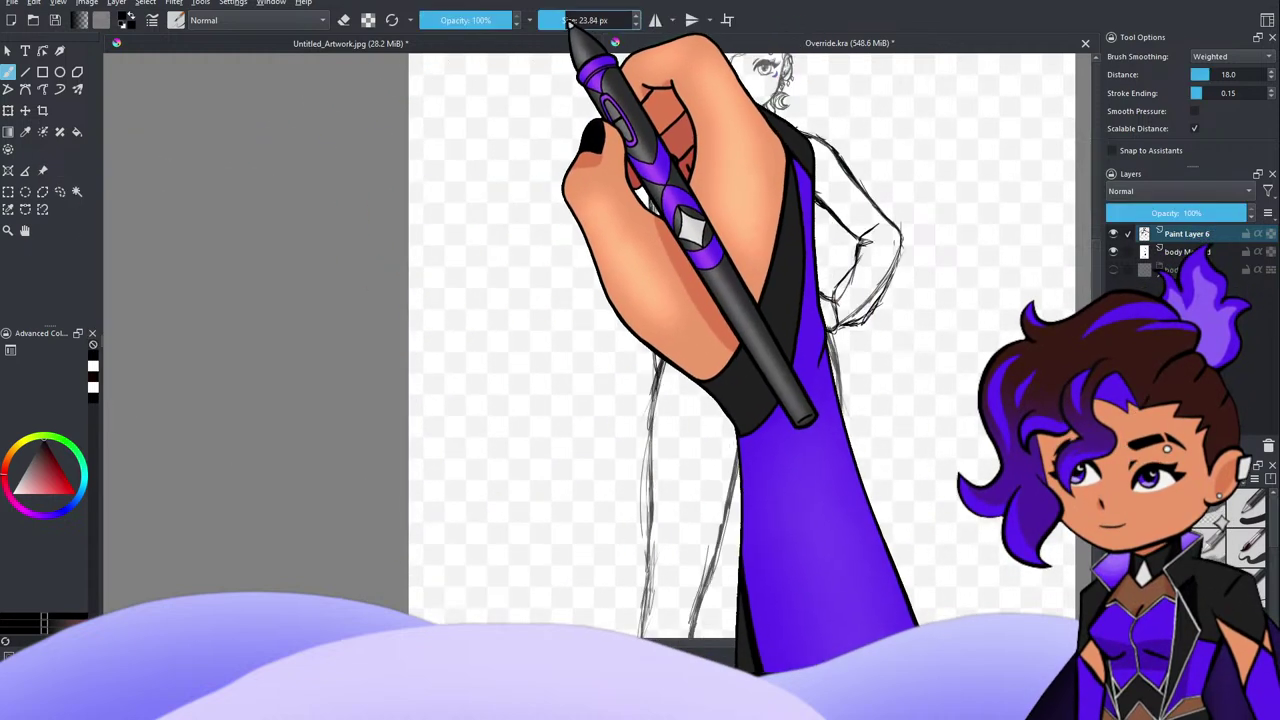
pyautogui.moveTo(569, 24); pyautogui.dragTo(565, 20)
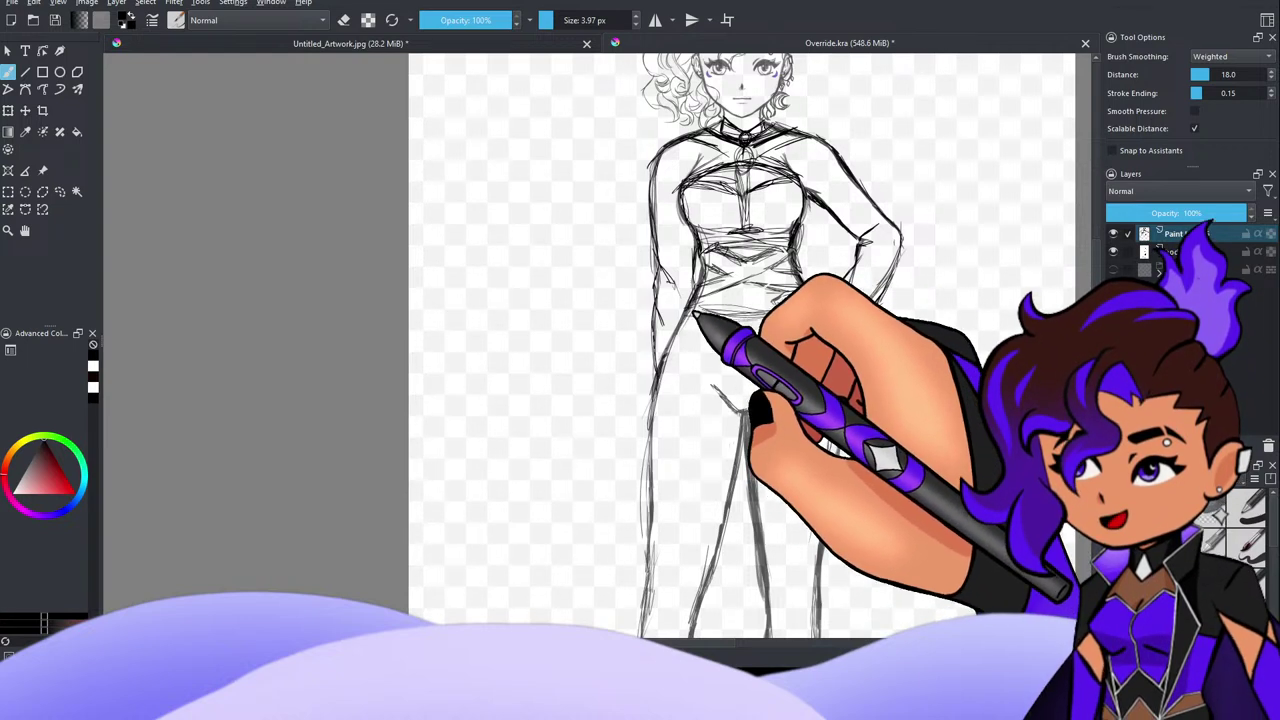
pyautogui.moveTo(672, 340); pyautogui.dragTo(700, 309)
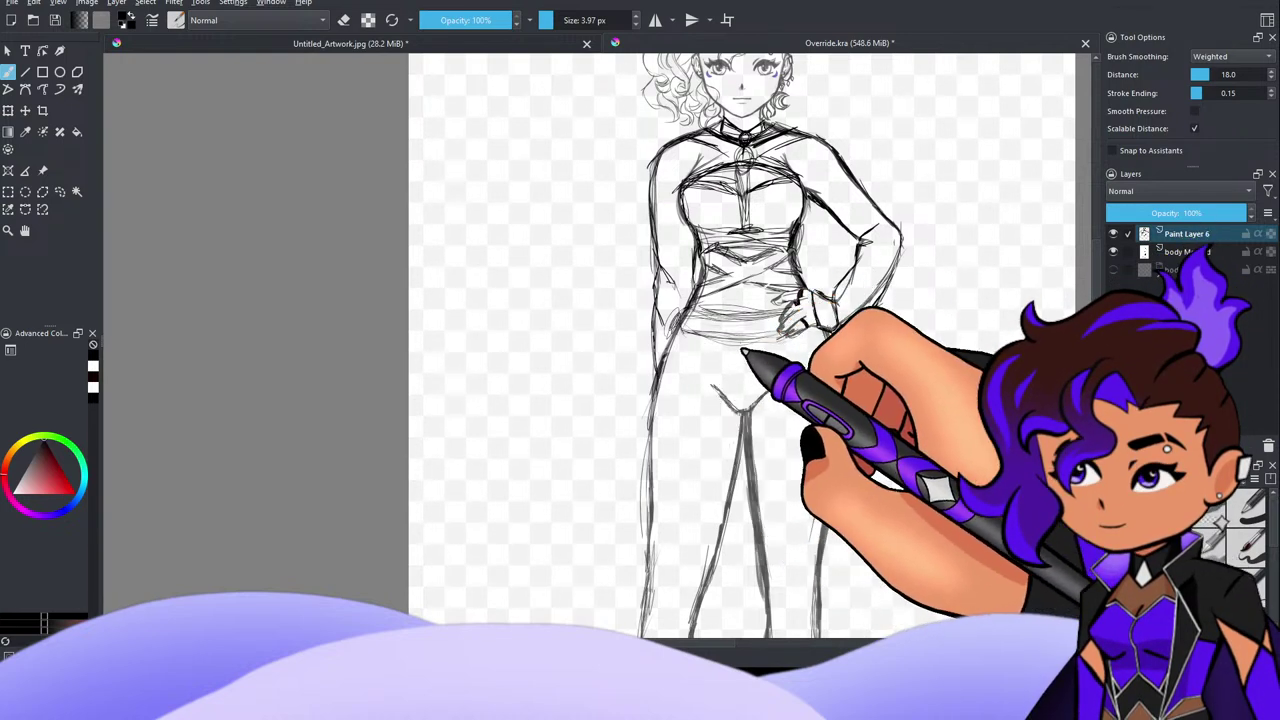
# Step: Sketch long curved lines from the waistband down the thigh and short vertical divisions on the waistband beside the hand
pyautogui.moveTo(723, 345)
pyautogui.mouseDown()
pyautogui.moveTo(695, 445)
pyautogui.moveTo(702, 500)
pyautogui.moveTo(691, 463)
pyautogui.moveTo(705, 540)
pyautogui.mouseUp()
pyautogui.moveTo(728, 358)
pyautogui.mouseDown()
pyautogui.moveTo(714, 416)
pyautogui.moveTo(723, 489)
pyautogui.mouseUp()
pyautogui.moveTo(713, 436); pyautogui.dragTo(722, 522)
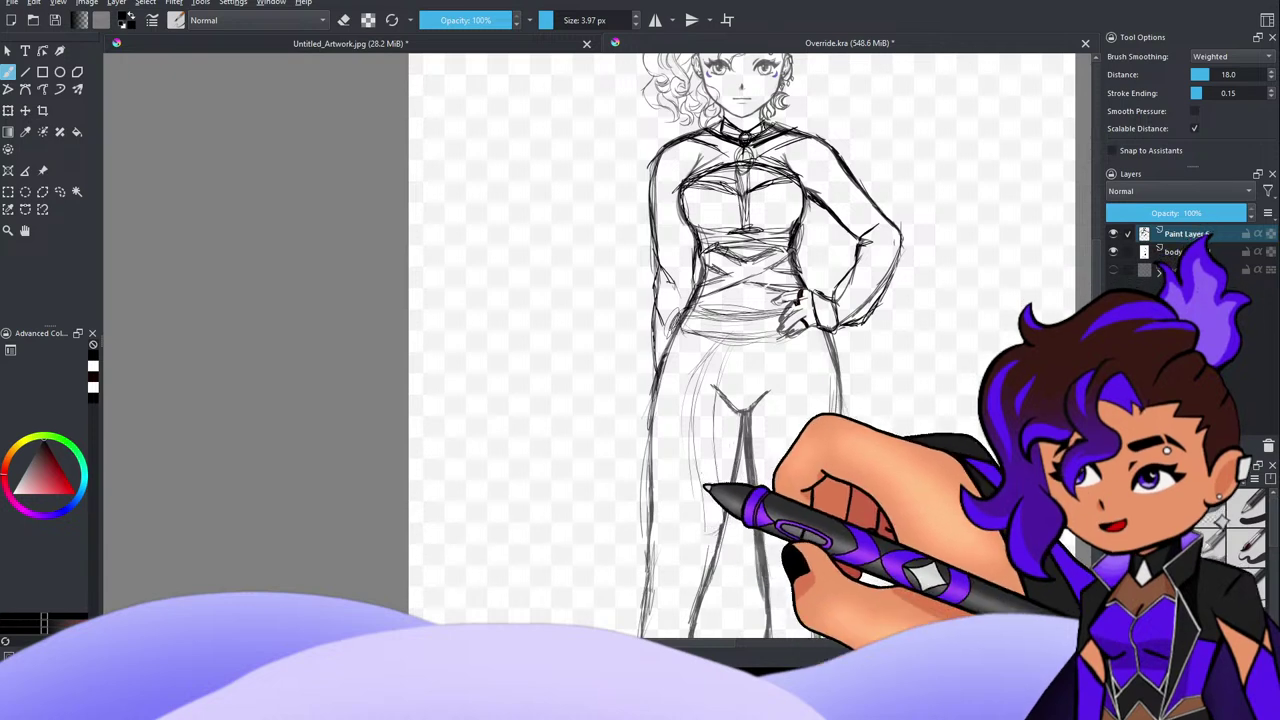
pyautogui.moveTo(704, 364); pyautogui.dragTo(698, 390)
pyautogui.moveTo(704, 356); pyautogui.dragTo(690, 396)
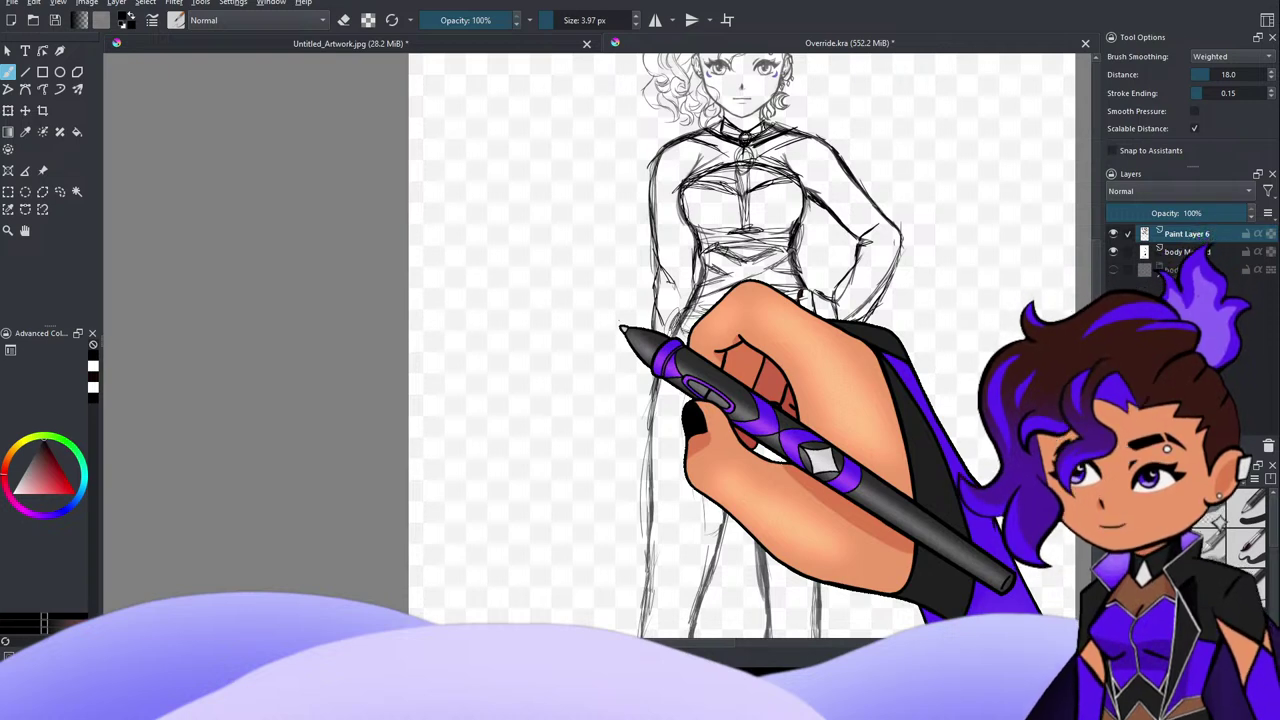
pyautogui.moveTo(749, 334)
pyautogui.mouseDown()
pyautogui.moveTo(702, 391)
pyautogui.moveTo(732, 336)
pyautogui.moveTo(718, 354)
pyautogui.moveTo(719, 429)
pyautogui.moveTo(749, 356)
pyautogui.moveTo(731, 364)
pyautogui.moveTo(722, 410)
pyautogui.moveTo(764, 341)
pyautogui.moveTo(722, 416)
pyautogui.mouseUp()
pyautogui.moveTo(752, 342); pyautogui.dragTo(717, 408)
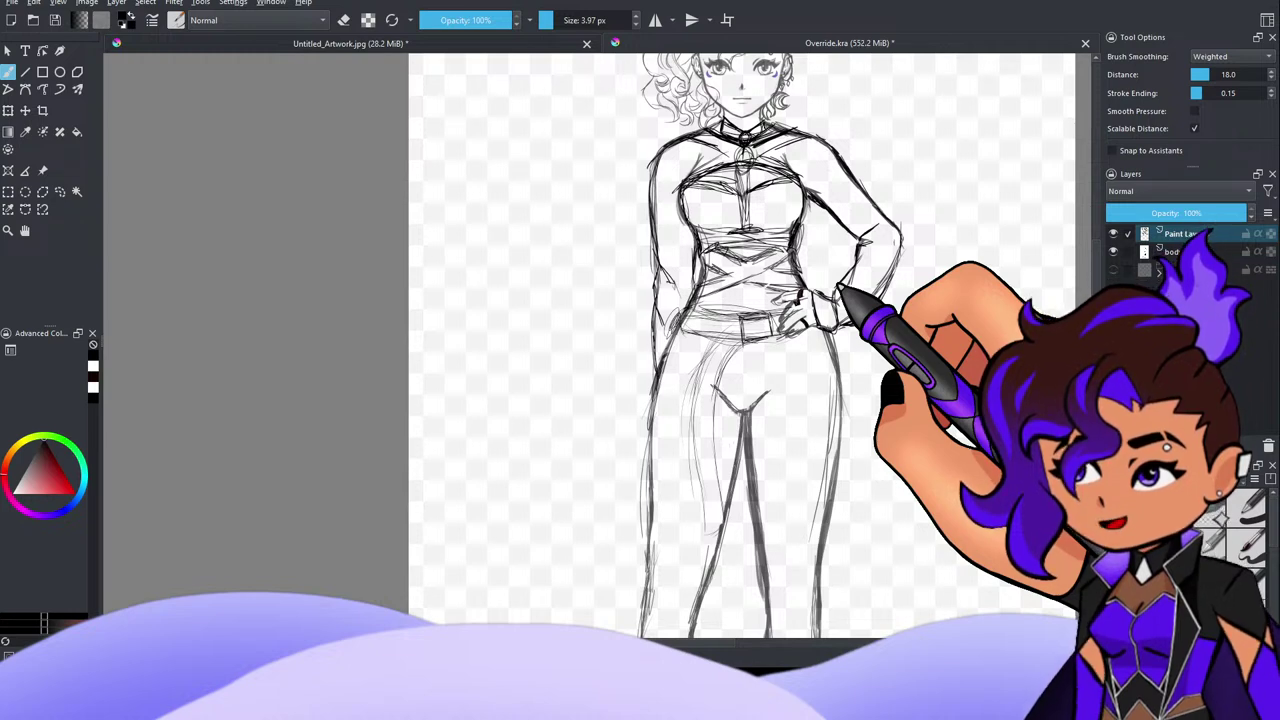
# Step: Examine the waistband and thigh lines up close and in proportion to the face, top and full figure
pyautogui.scroll(-3, 866, 468)
pyautogui.scroll(1, 850, 385)
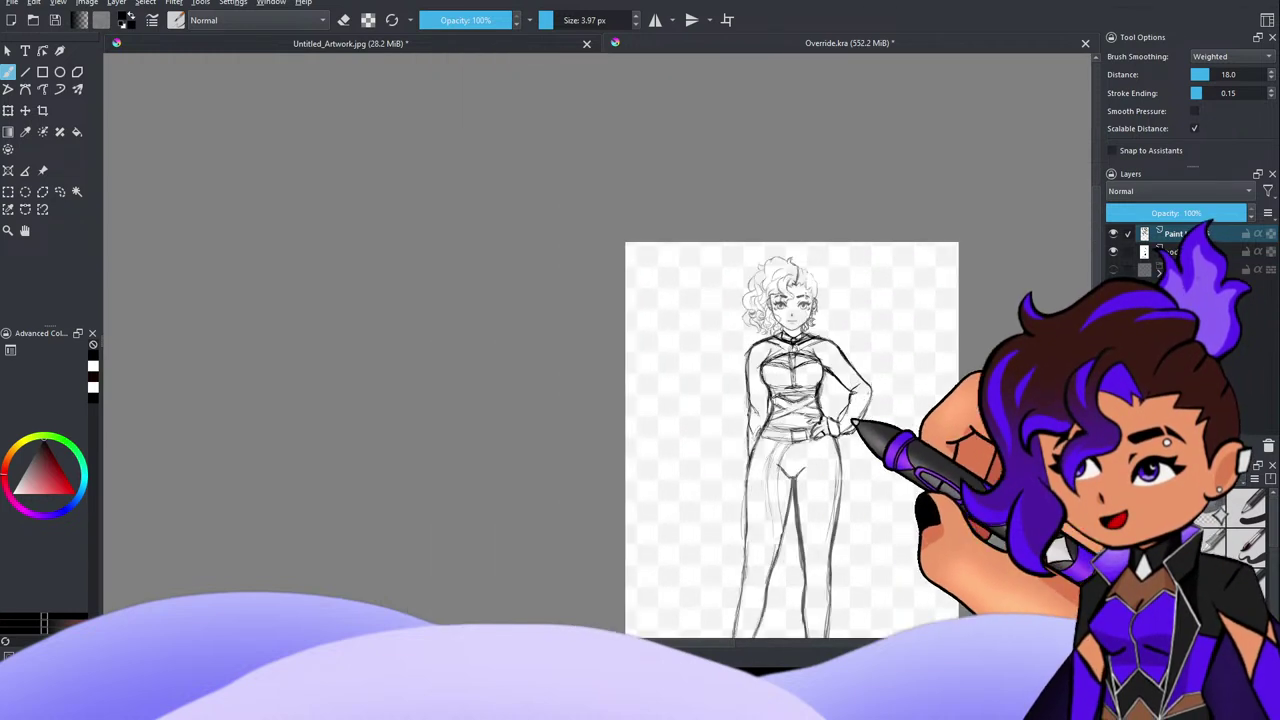
pyautogui.scroll(3, 800, 430)
pyautogui.scroll(-2, 800, 430)
pyautogui.scroll(4, 800, 430)
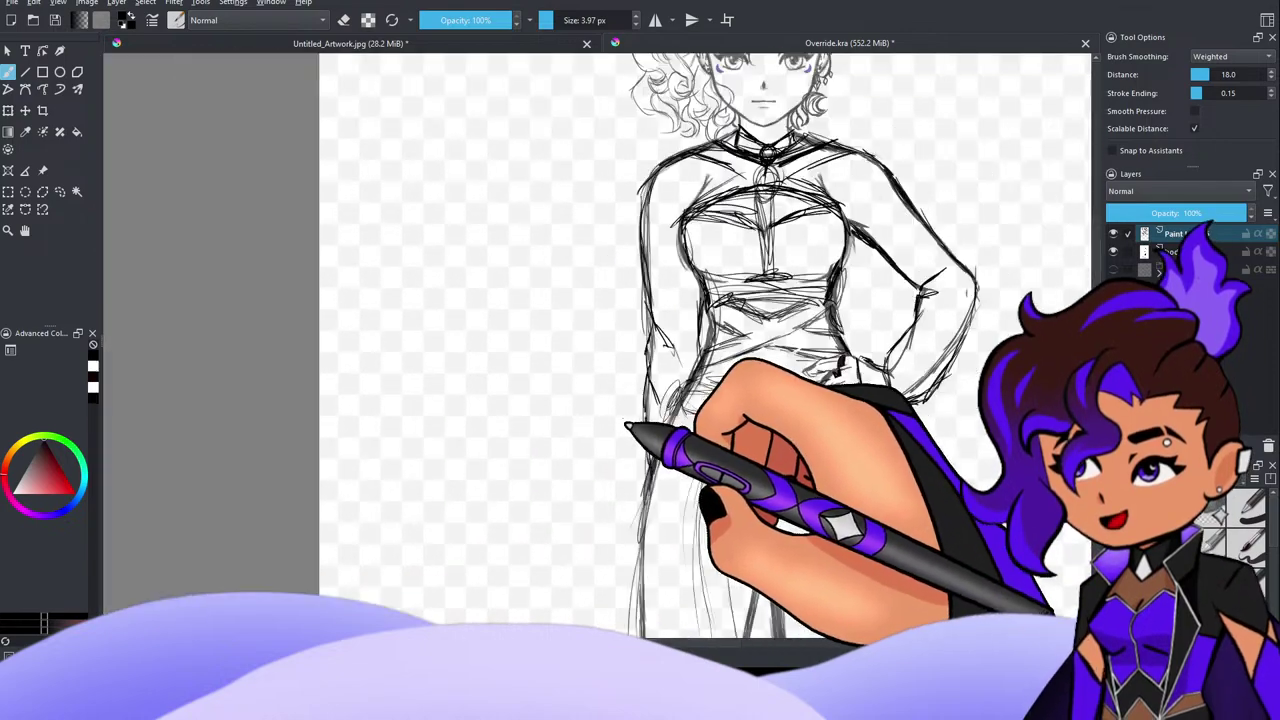
pyautogui.scroll(-1, 628, 425)
pyautogui.scroll(1, 804, 434)
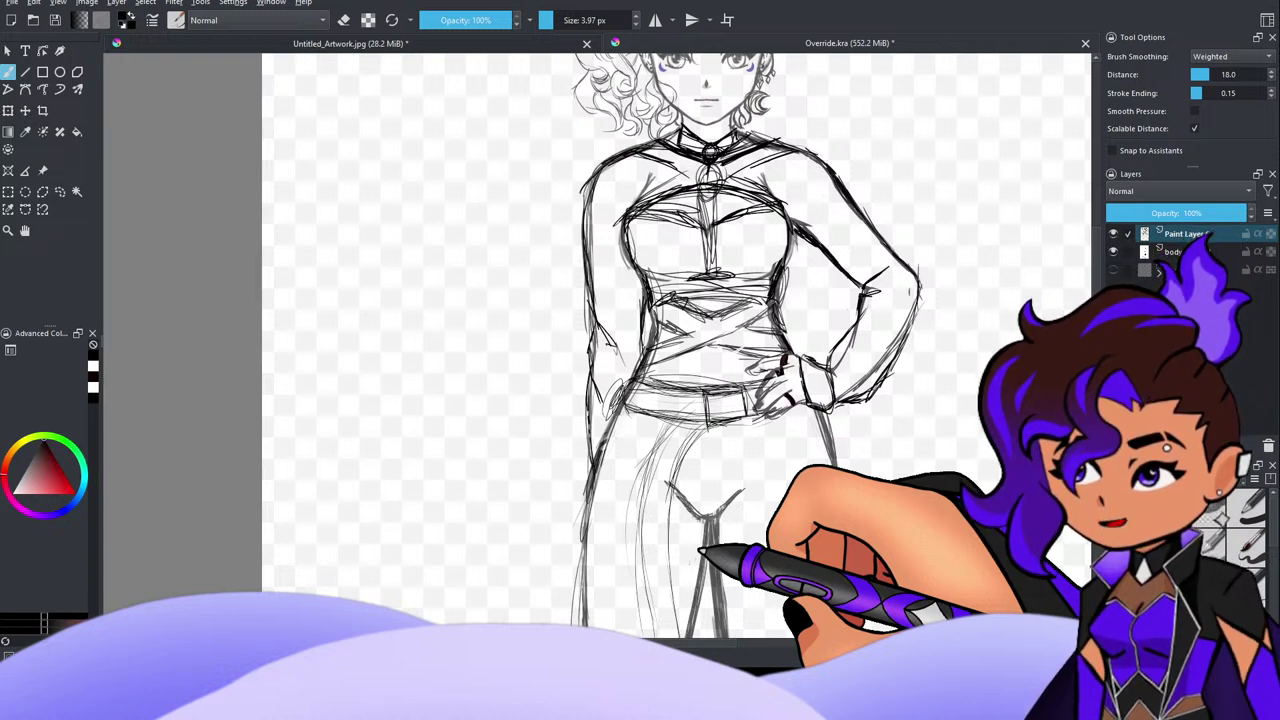
pyautogui.scroll(1, 700, 549)
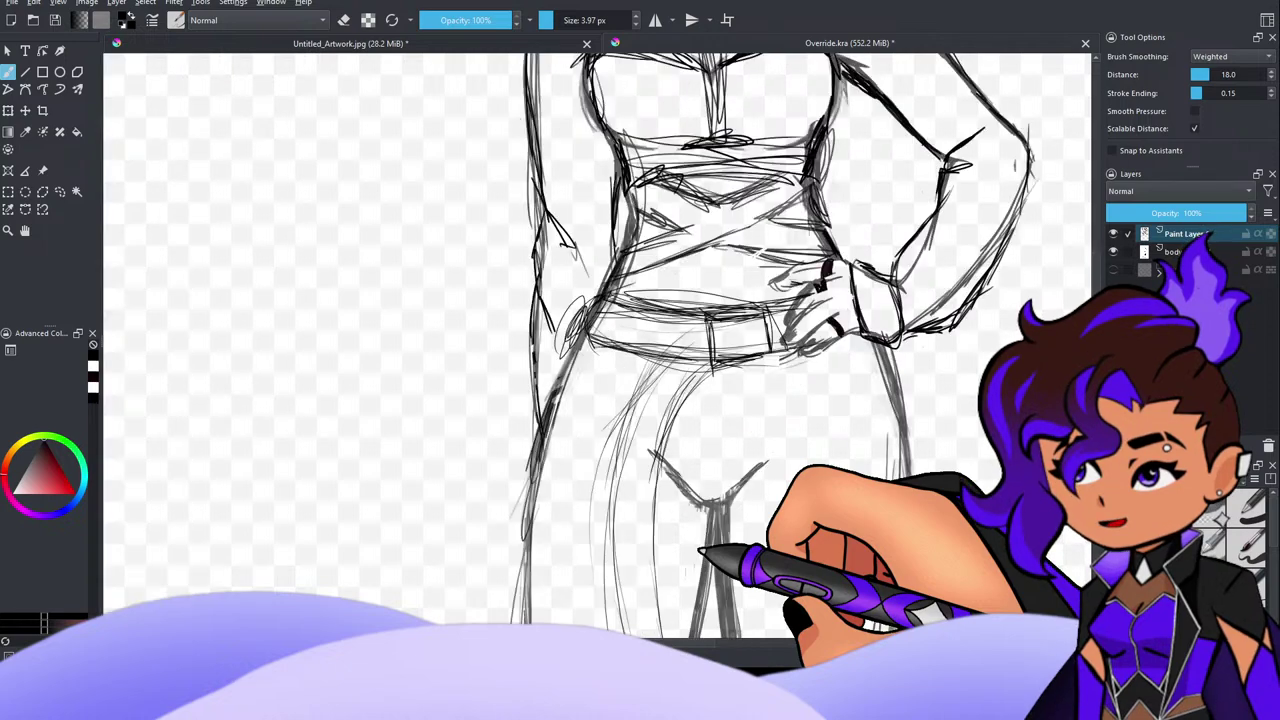
pyautogui.scroll(-5, 674, 548)
pyautogui.scroll(-2, 690, 510)
pyautogui.scroll(2, 656, 529)
pyautogui.scroll(3, 686, 515)
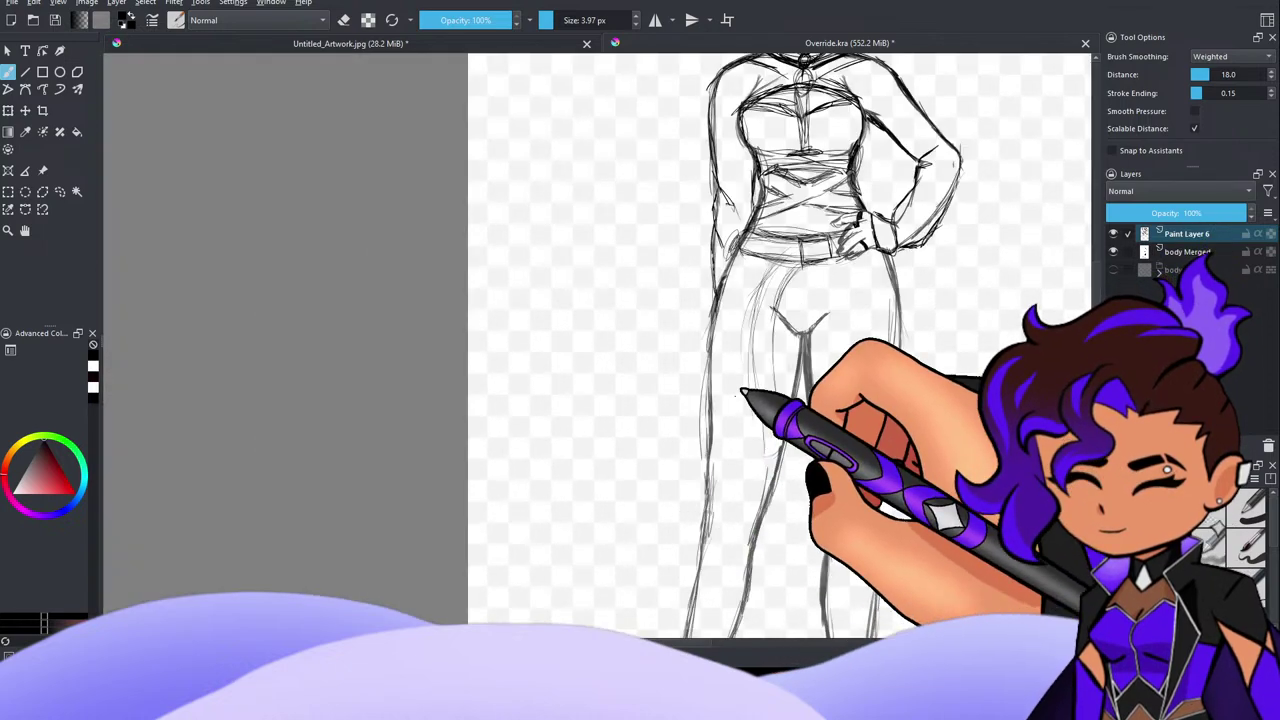
pyautogui.scroll(-3, 805, 320)
pyautogui.scroll(4, 825, 276)
pyautogui.scroll(-3, 740, 350)
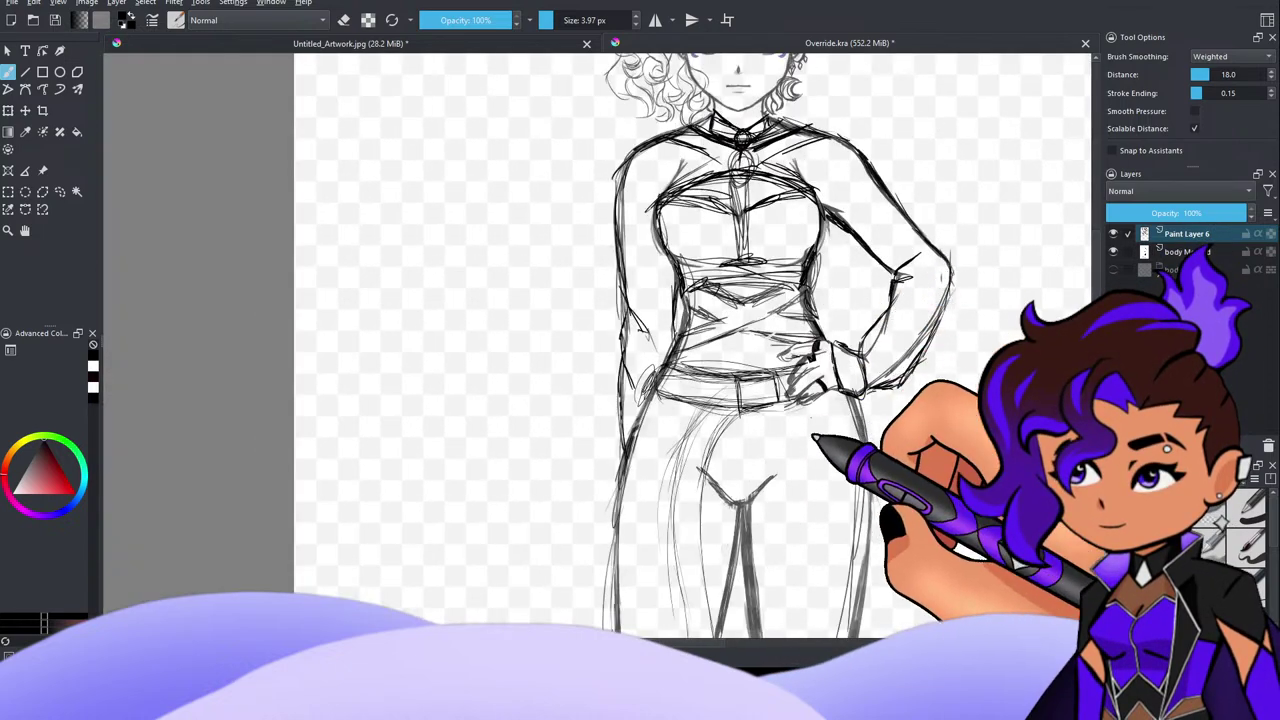
pyautogui.scroll(2, 860, 330)
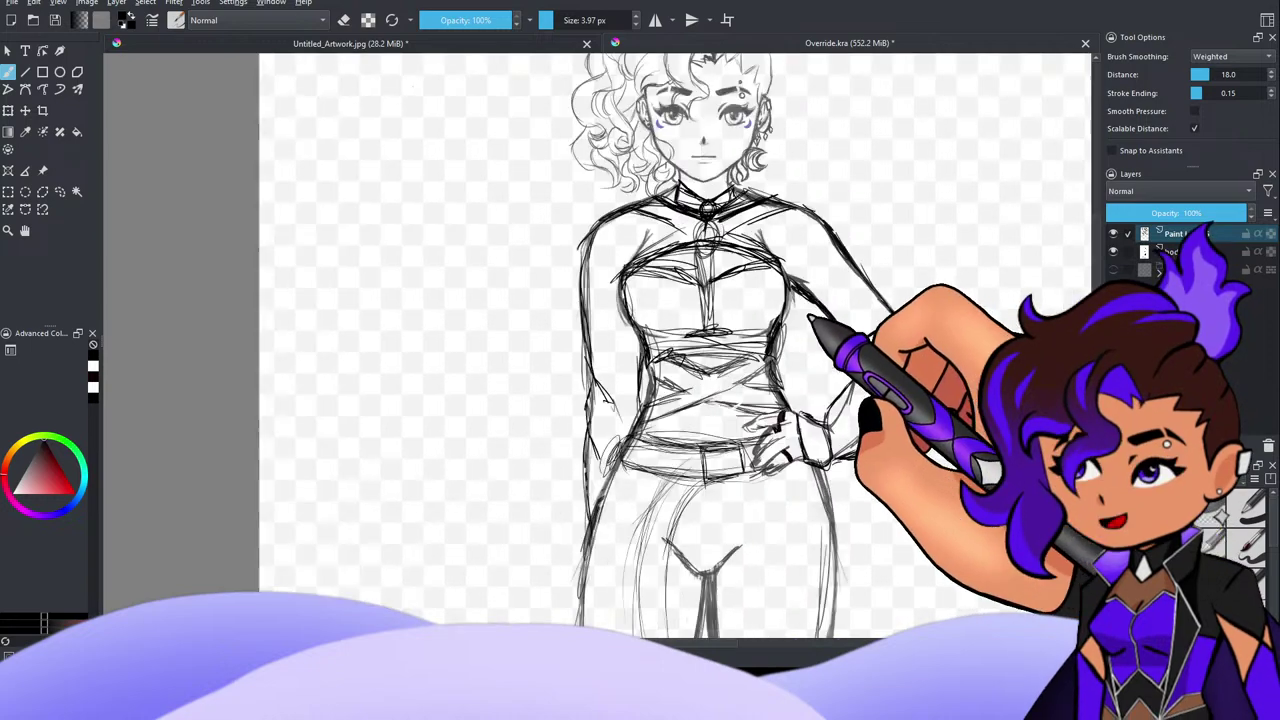
pyautogui.scroll(-3, 857, 300)
pyautogui.scroll(5, 725, 202)
pyautogui.scroll(-2, 727, 322)
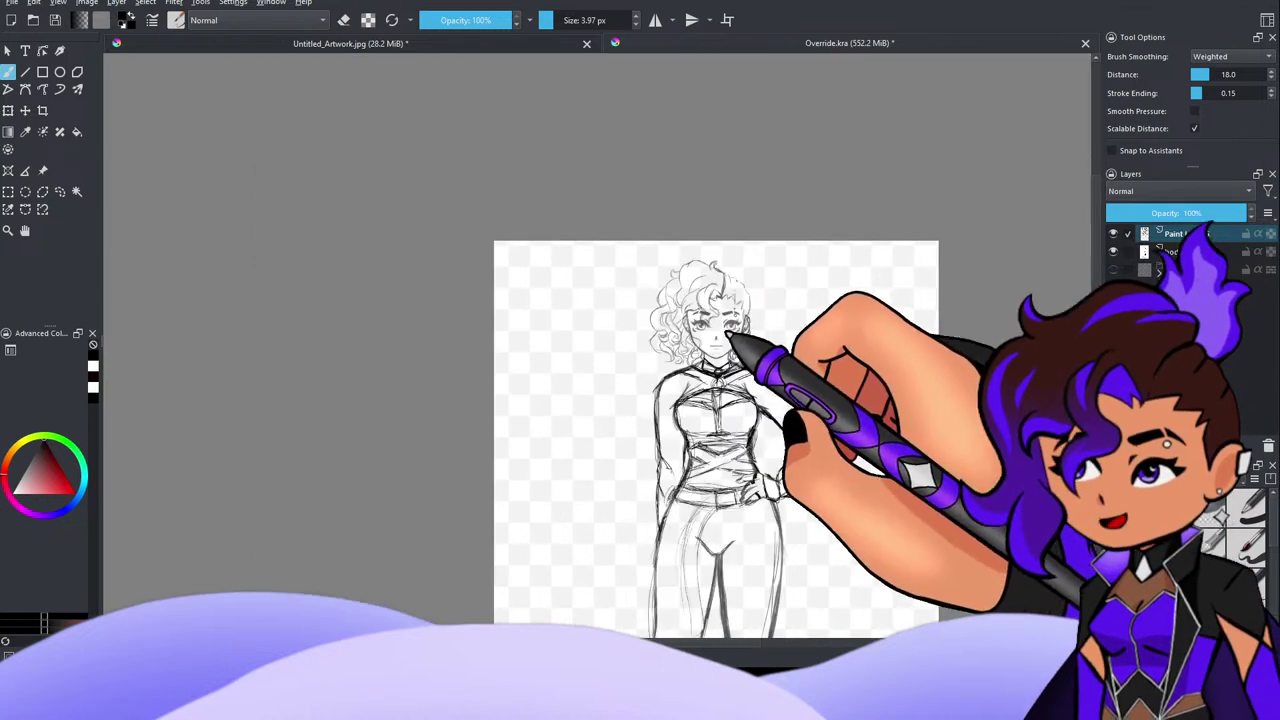
pyautogui.scroll(3, 732, 346)
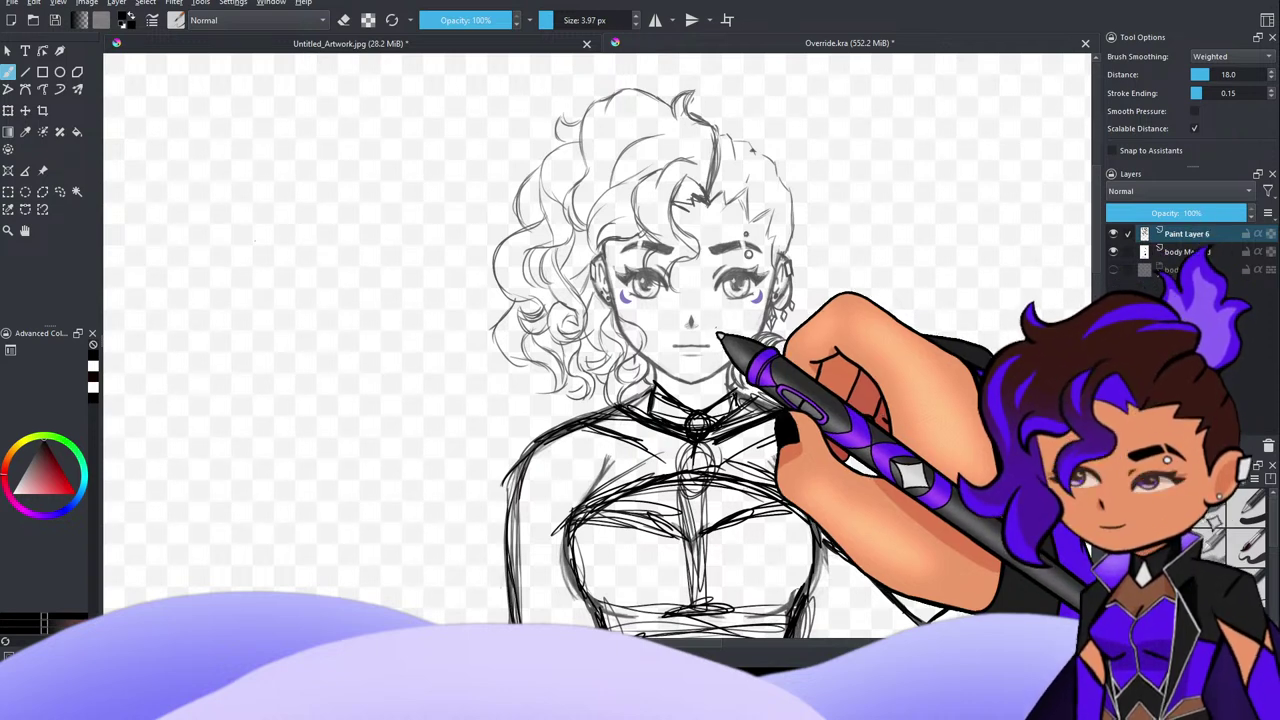
pyautogui.scroll(-5, 718, 333)
pyautogui.scroll(2, 718, 366)
pyautogui.scroll(-2, 734, 450)
pyautogui.scroll(3, 736, 468)
pyautogui.scroll(-2, 738, 477)
pyautogui.scroll(5, 737, 511)
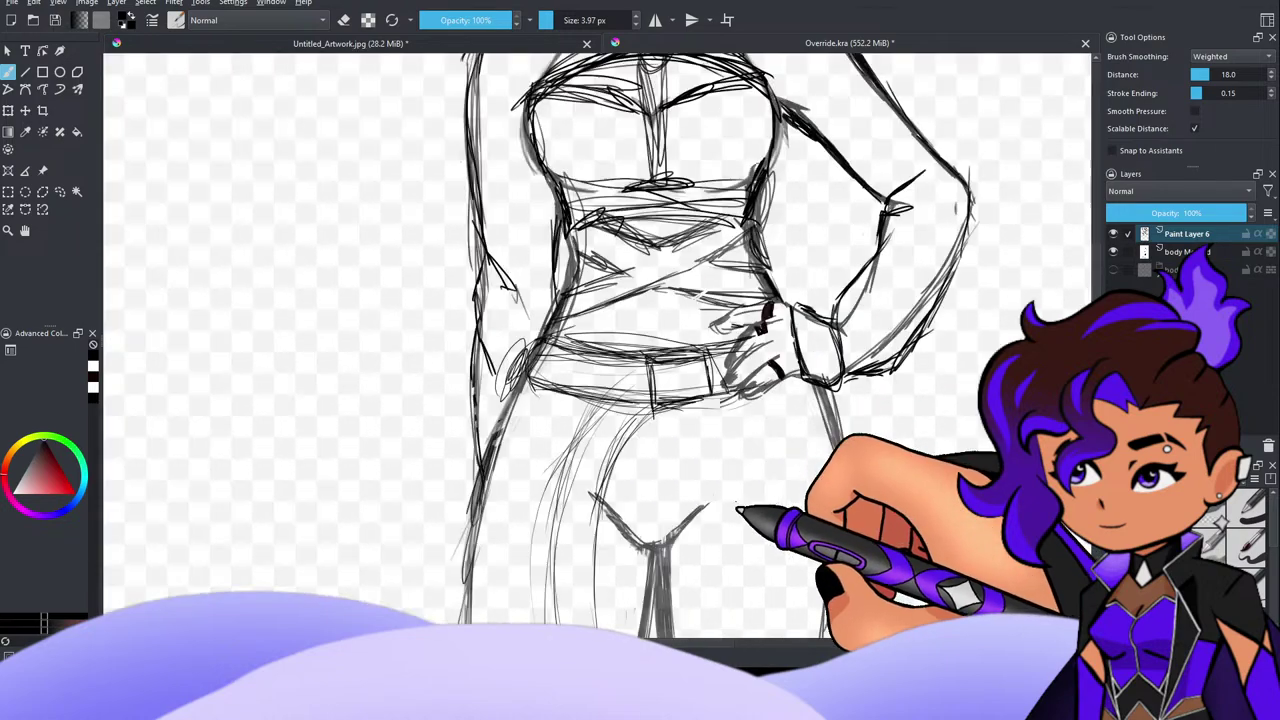
pyautogui.scroll(-3, 749, 409)
pyautogui.scroll(2, 700, 466)
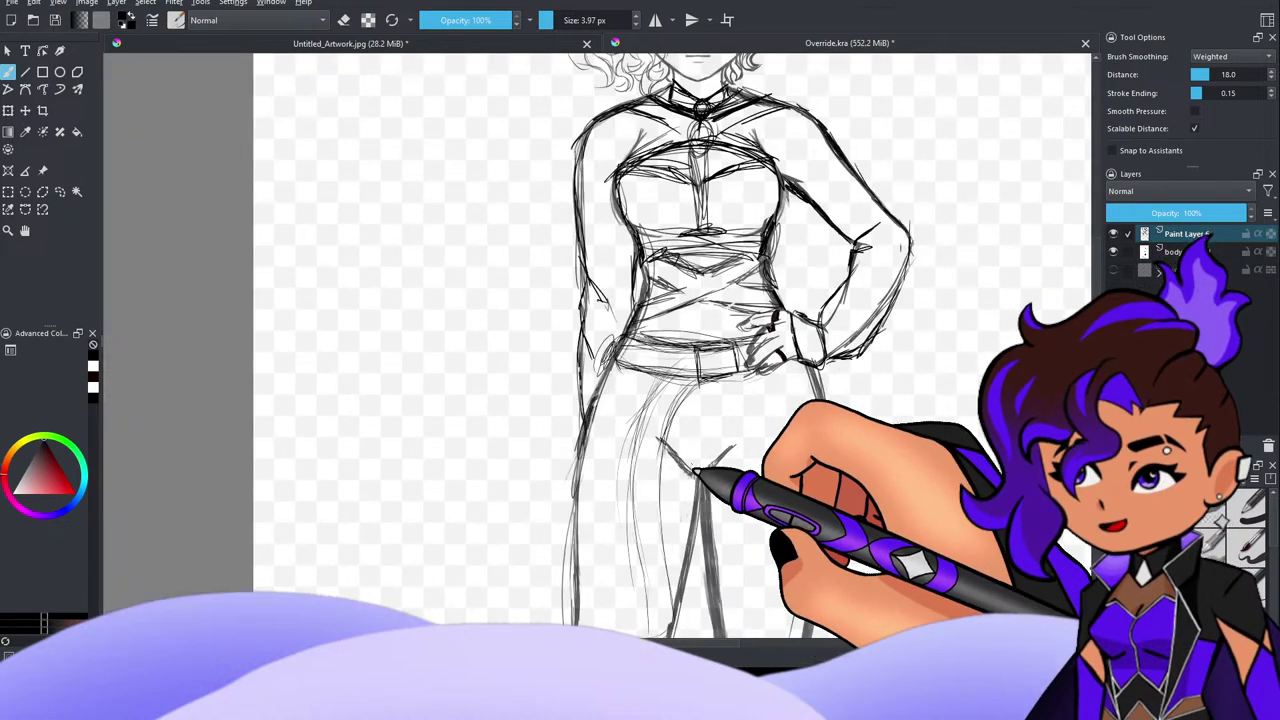
pyautogui.press('-')
pyautogui.press('=')
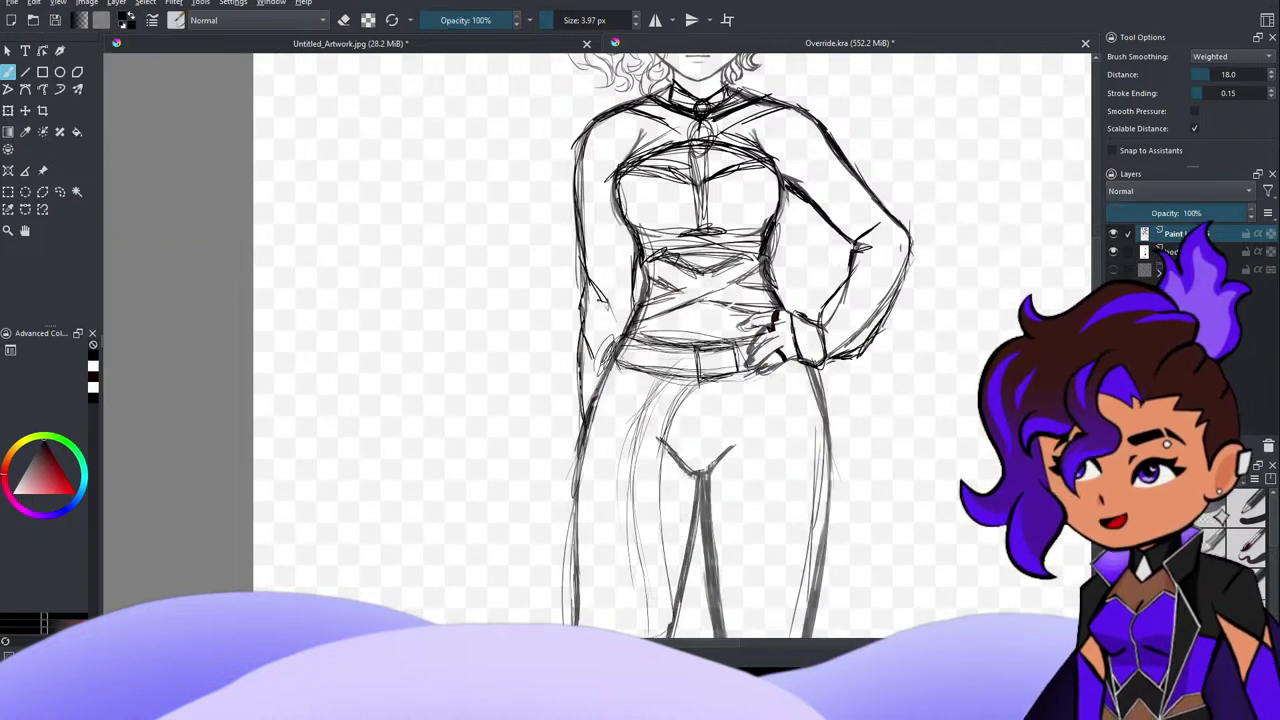
# Step: Sketch loose trouser outlines down both legs with creases at the crotch and gathered cuffs below the knees, using the 3.97 px brush
pyautogui.scroll(-4, 791, 256)
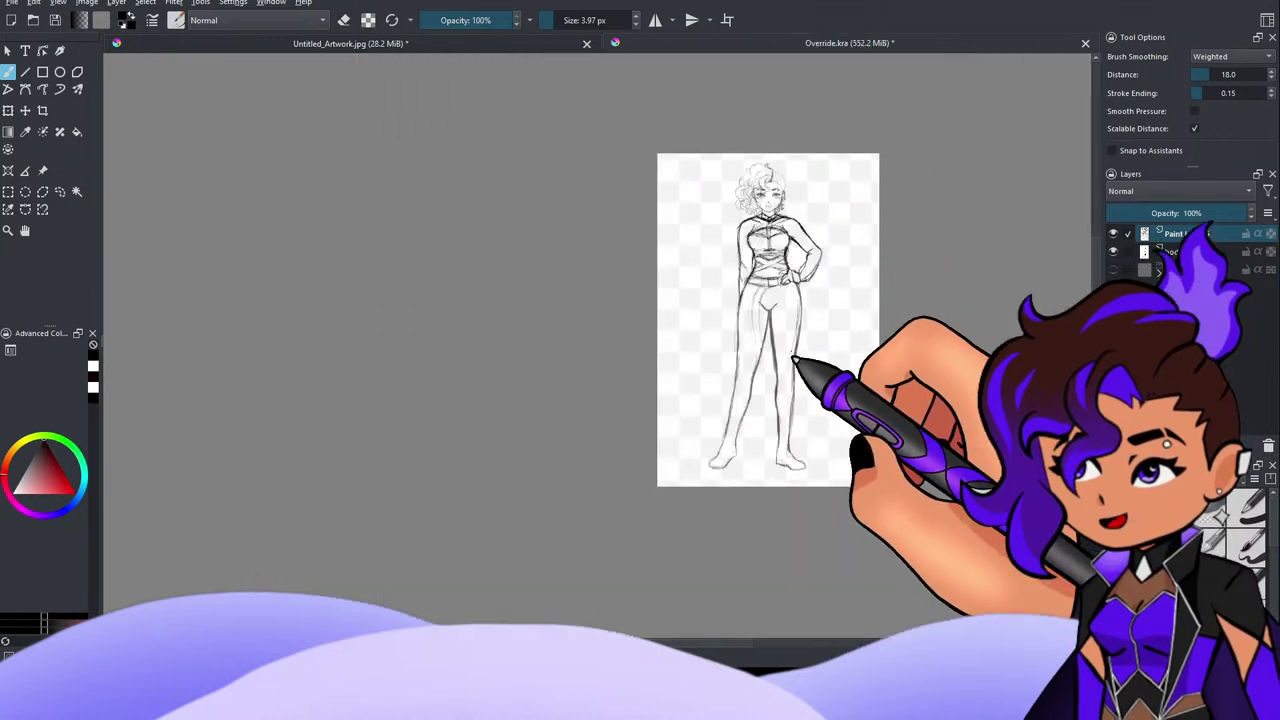
pyautogui.press('+')
pyautogui.press('+')
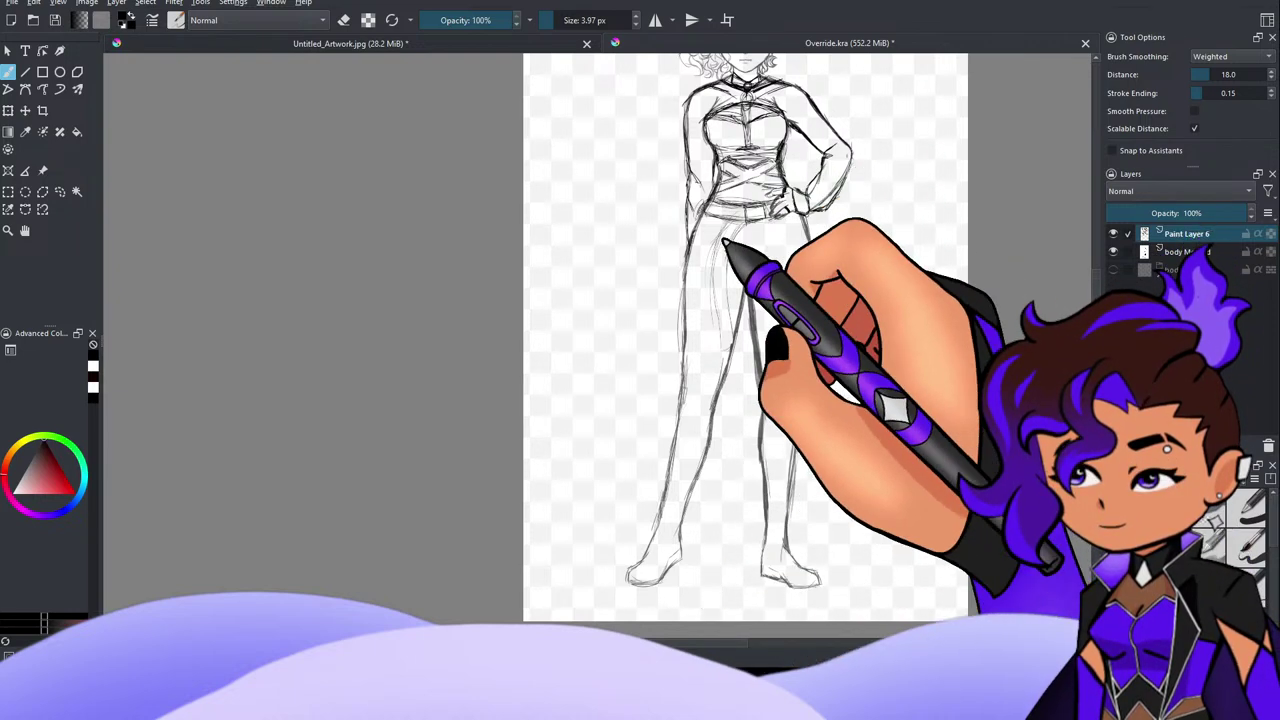
pyautogui.moveTo(674, 466); pyautogui.dragTo(670, 483)
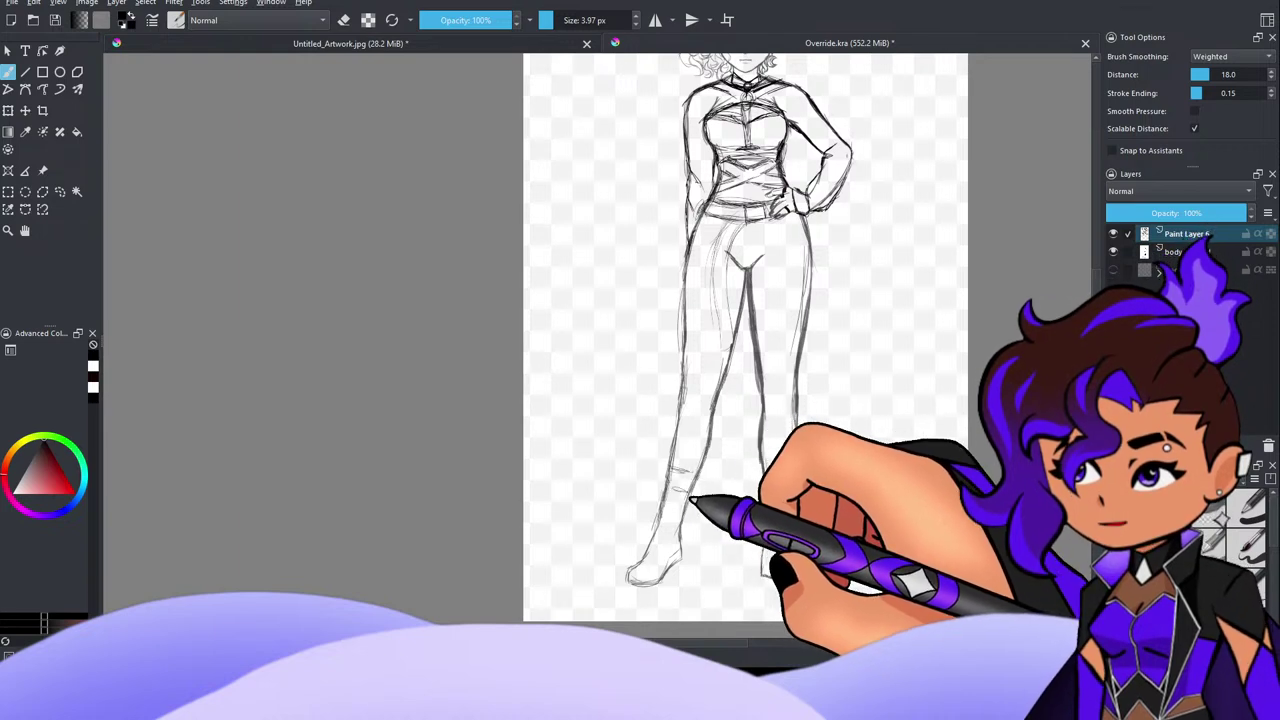
pyautogui.moveTo(671, 471); pyautogui.dragTo(692, 485)
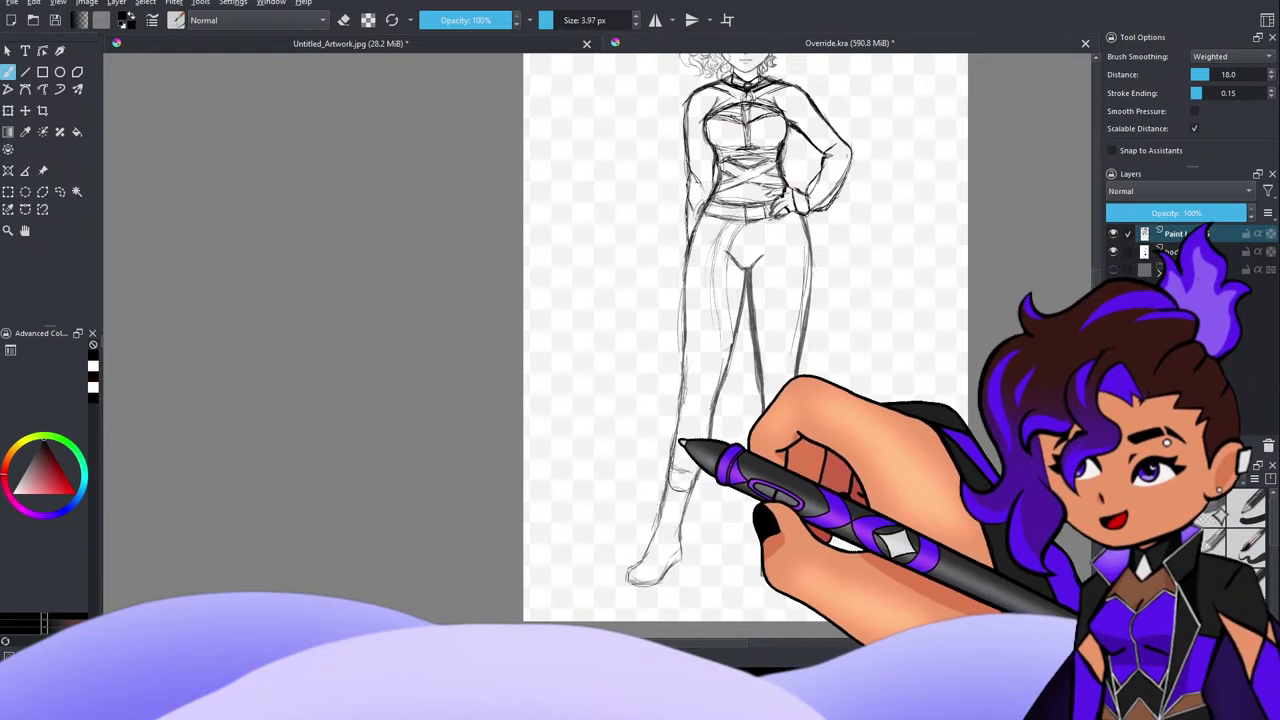
pyautogui.moveTo(678, 434)
pyautogui.mouseDown()
pyautogui.moveTo(663, 464)
pyautogui.moveTo(692, 451)
pyautogui.moveTo(697, 479)
pyautogui.moveTo(719, 450)
pyautogui.moveTo(713, 430)
pyautogui.moveTo(700, 470)
pyautogui.mouseUp()
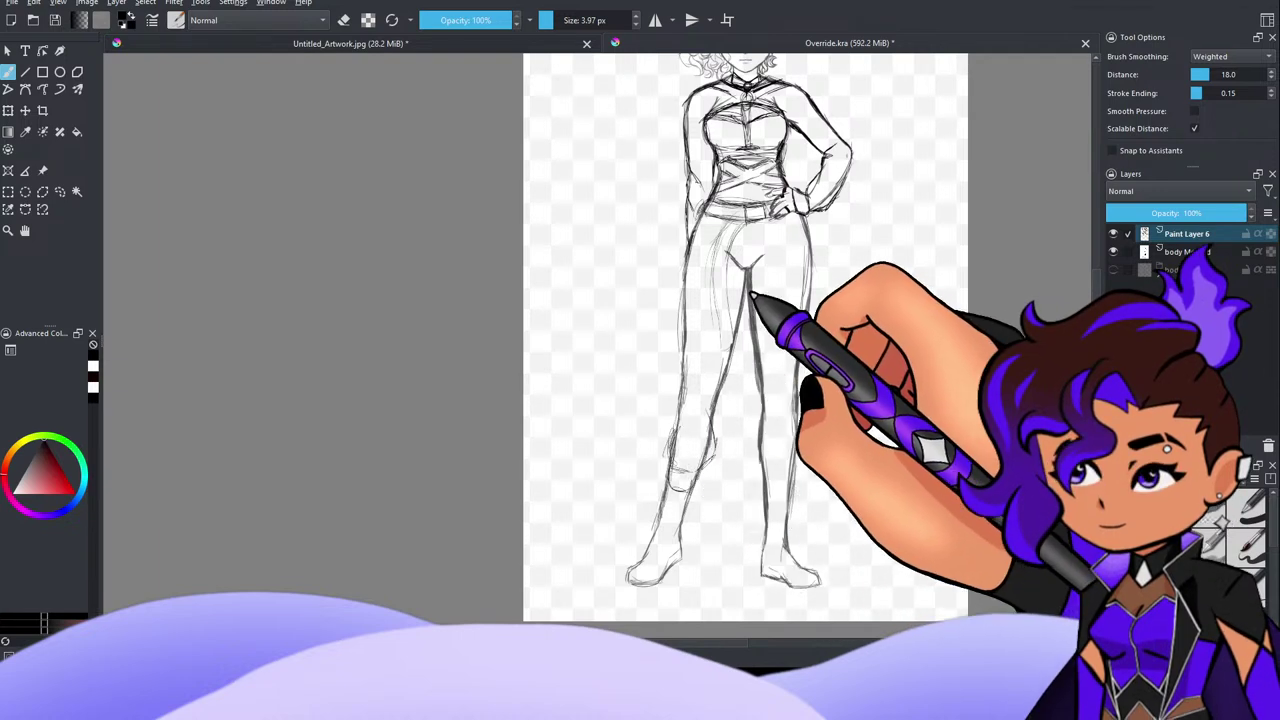
pyautogui.moveTo(765, 262); pyautogui.dragTo(748, 281)
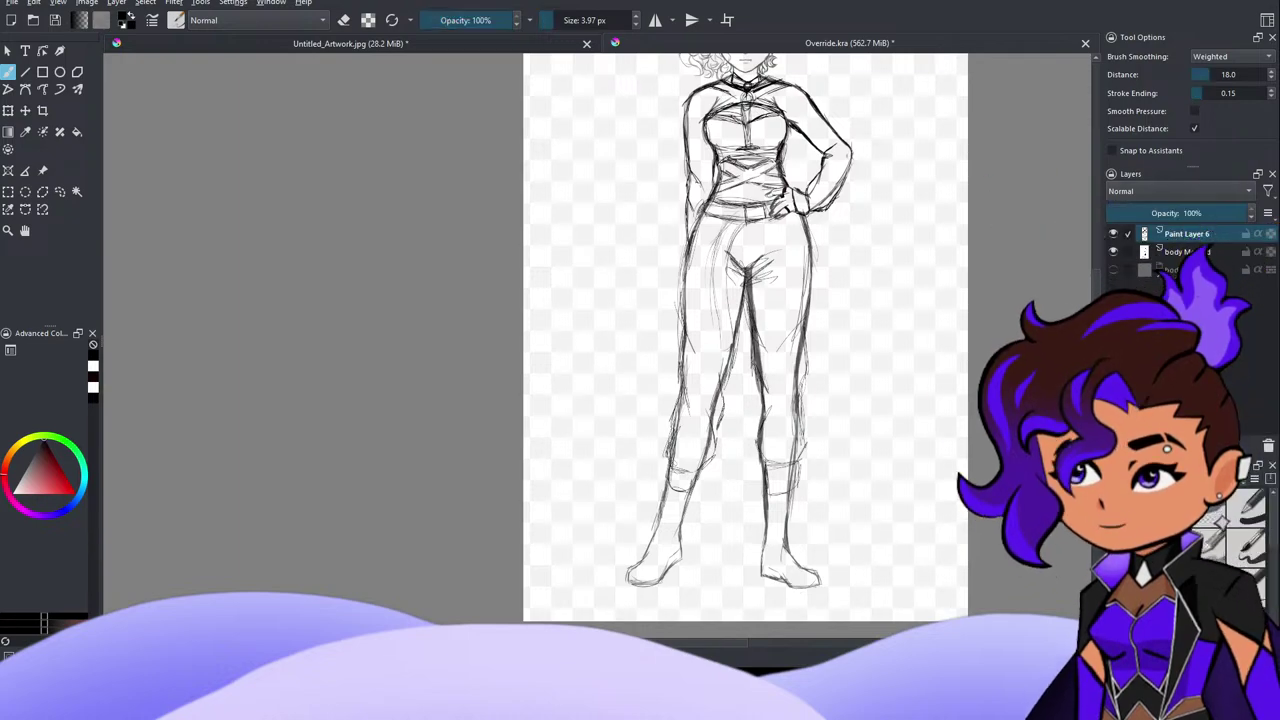
# Step: Sketch boot shafts and ankle lines from the trouser cuffs down to both feet
pyautogui.scroll(-2, 877, 407)
pyautogui.scroll(3, 907, 480)
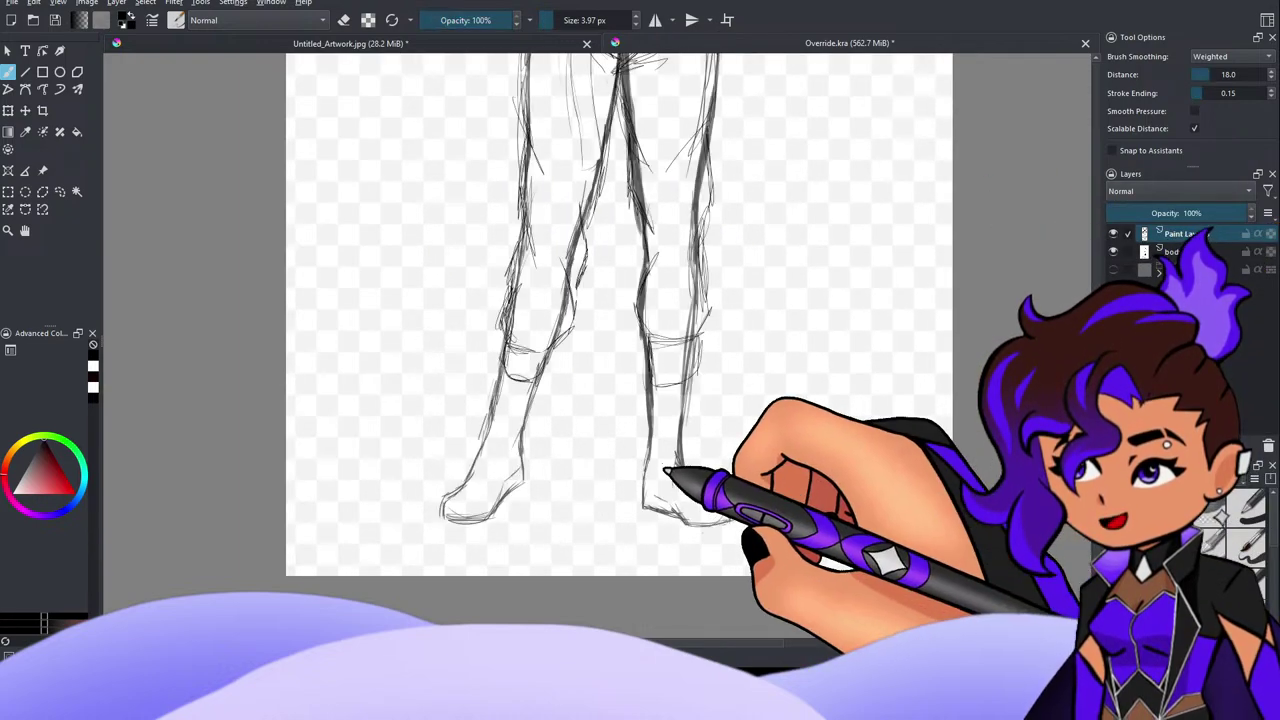
pyautogui.scroll(-3, 604, 454)
pyautogui.scroll(4, 554, 444)
pyautogui.scroll(-1, 554, 444)
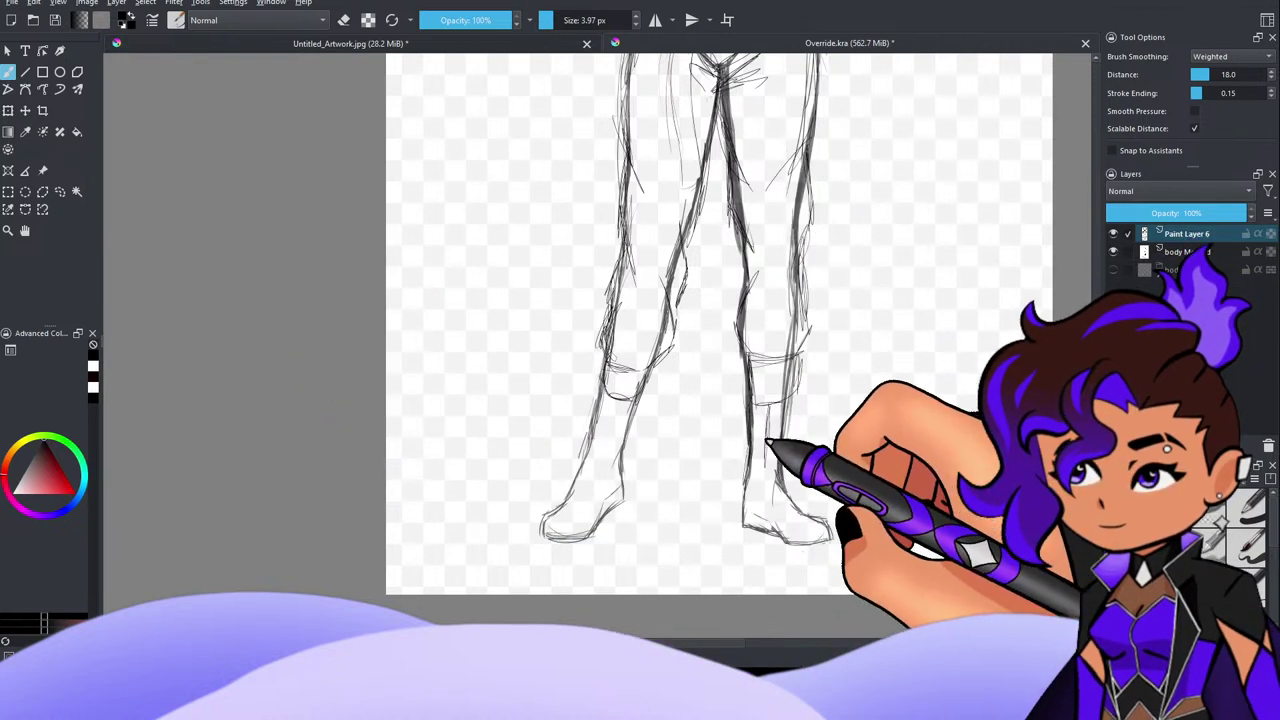
pyautogui.moveTo(620, 391)
pyautogui.mouseDown()
pyautogui.moveTo(612, 436)
pyautogui.moveTo(602, 398)
pyautogui.moveTo(615, 402)
pyautogui.moveTo(614, 452)
pyautogui.moveTo(589, 521)
pyautogui.mouseUp()
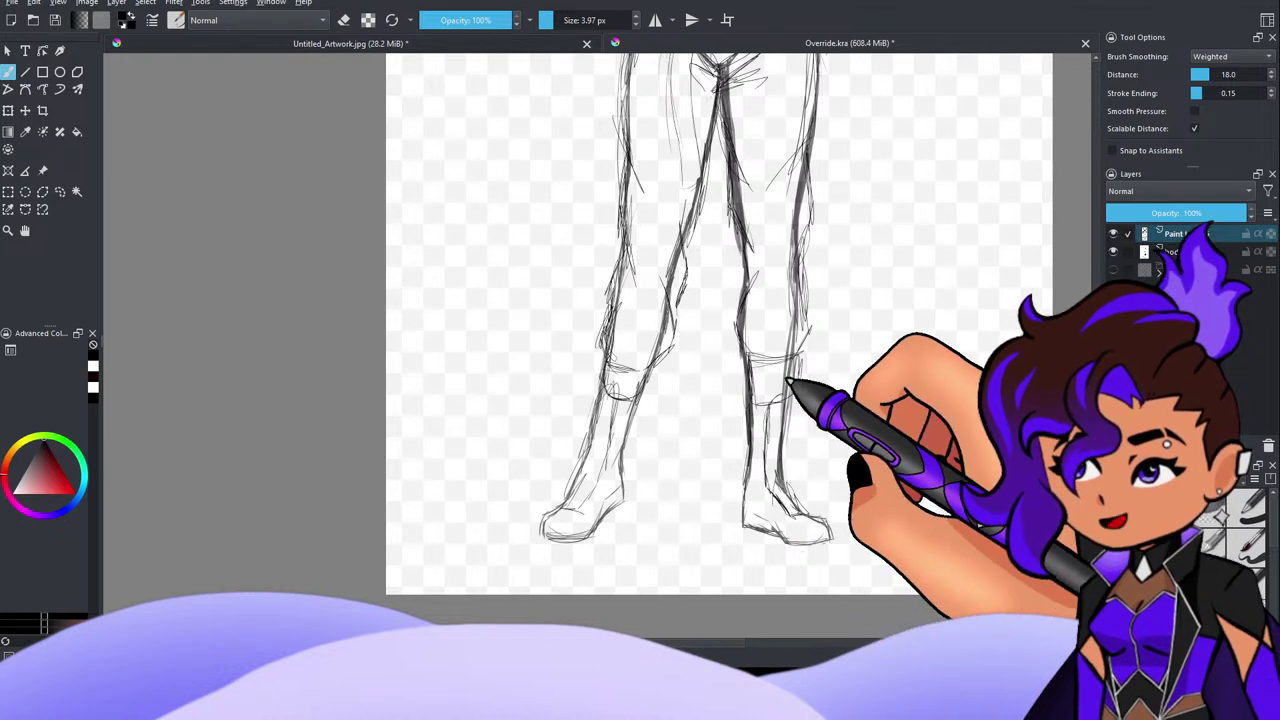
# Step: Examine the trousers and boots up close and in proportion to the full figure
pyautogui.scroll(-6, 762, 419)
pyautogui.scroll(4, 770, 334)
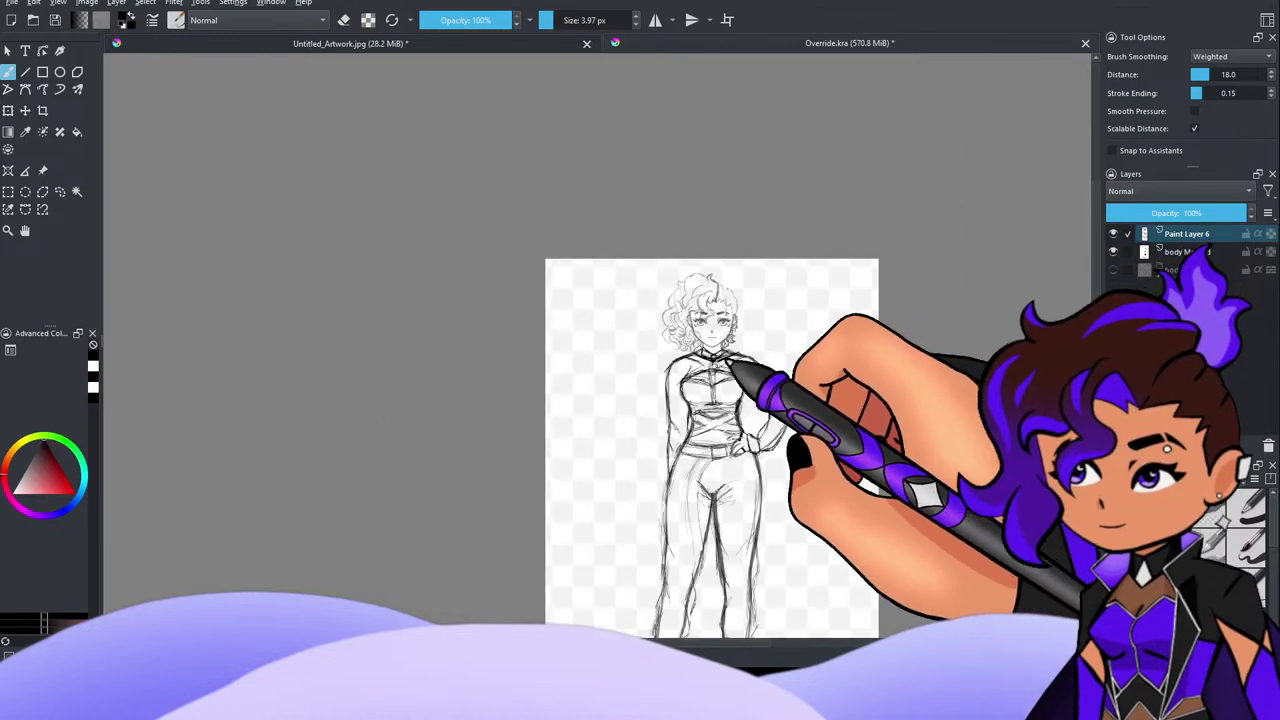
pyautogui.scroll(-4, 705, 367)
pyautogui.scroll(6, 706, 372)
pyautogui.scroll(-3, 715, 440)
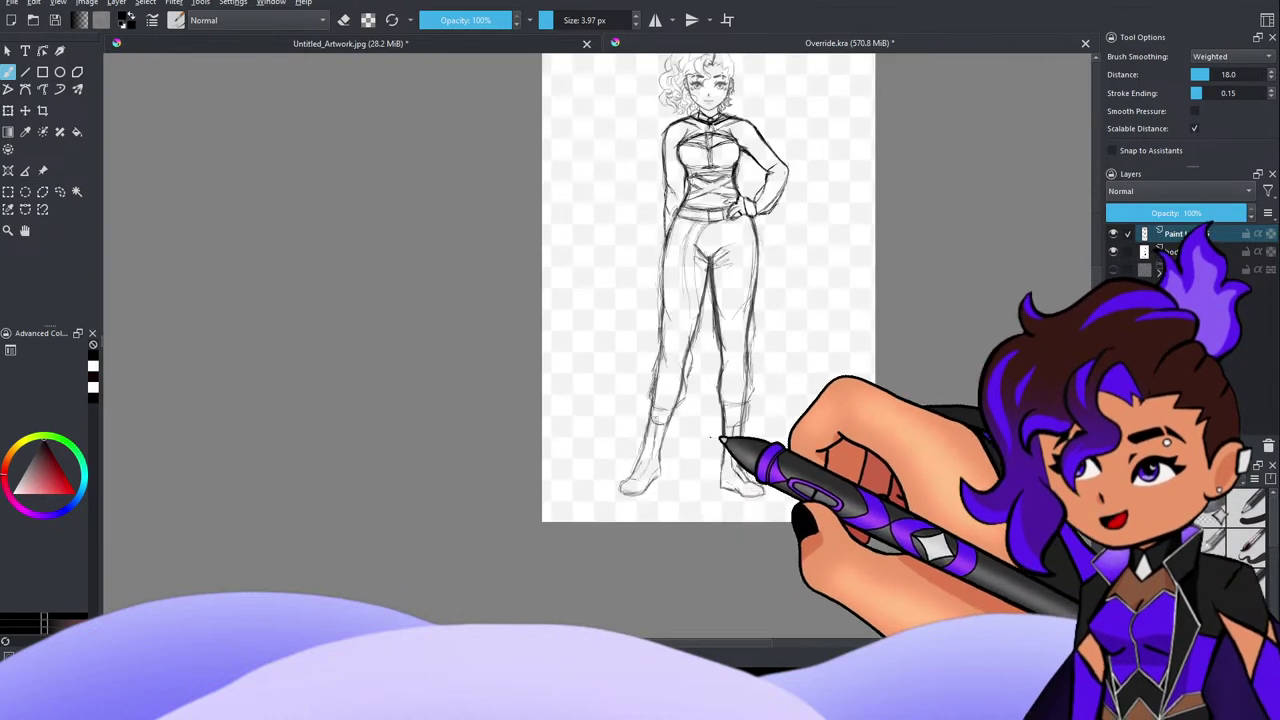
pyautogui.scroll(-3, 748, 432)
pyautogui.scroll(3, 749, 449)
pyautogui.scroll(-3, 706, 486)
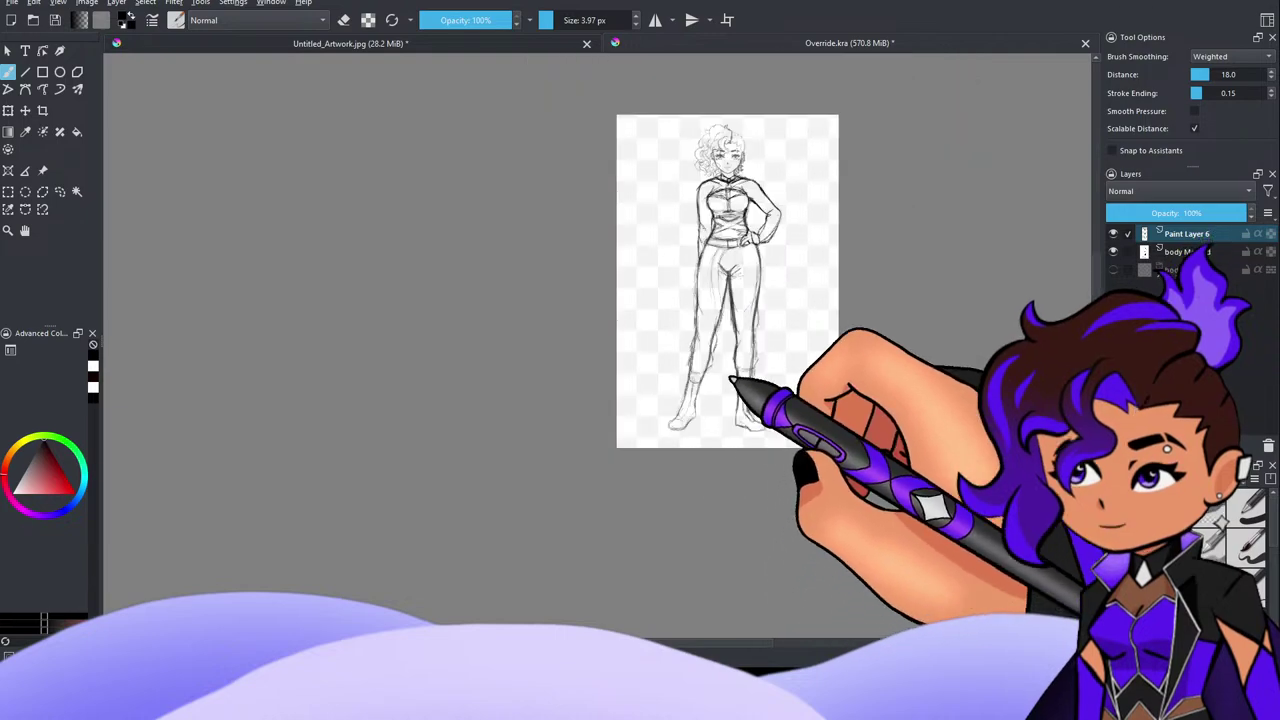
pyautogui.scroll(3, 737, 386)
pyautogui.scroll(-3, 707, 466)
pyautogui.scroll(3, 729, 380)
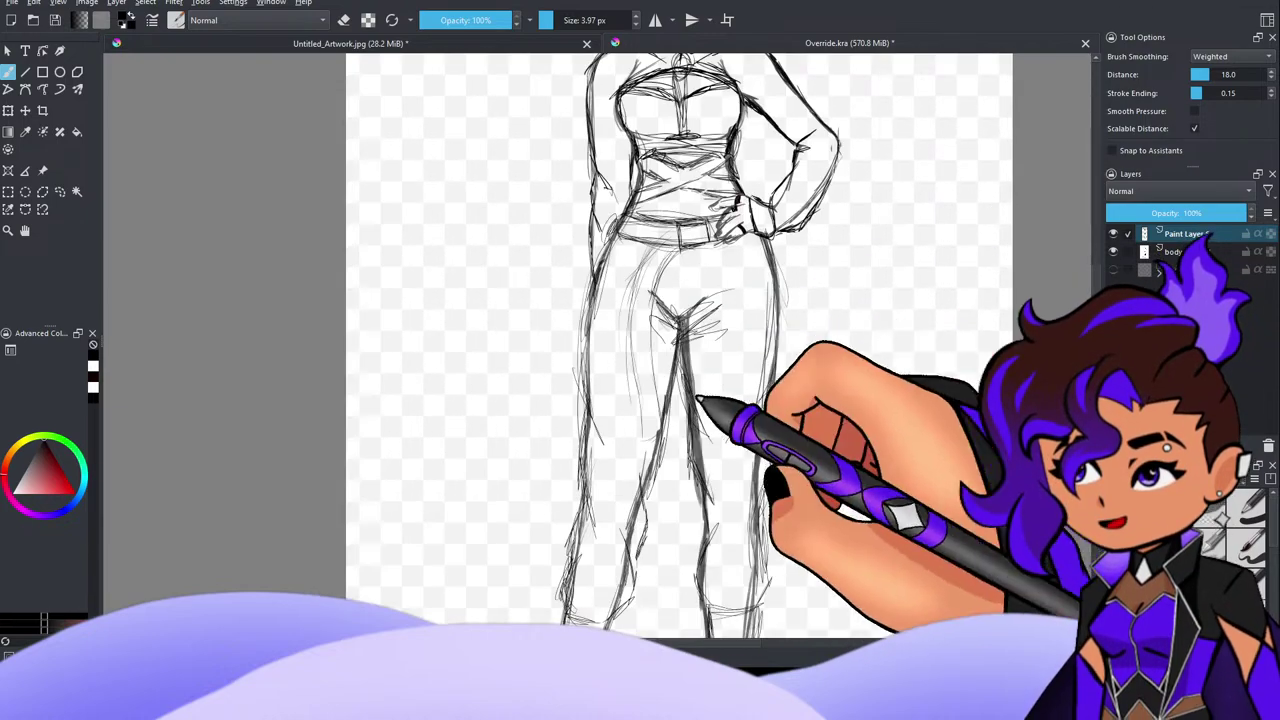
pyautogui.scroll(-3, 849, 316)
pyautogui.scroll(6, 806, 340)
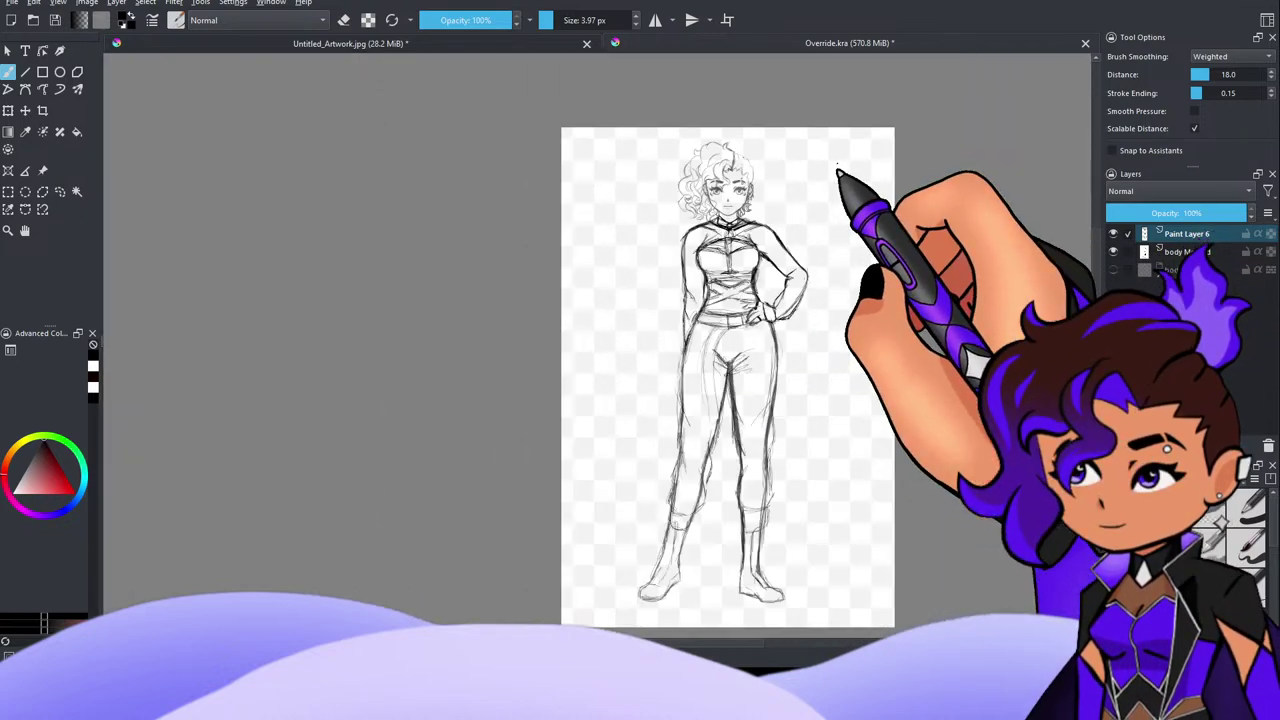
# Step: Sketch faint flame-like curls rising above the top of the character's hair
pyautogui.scroll(-2, 640, 238)
pyautogui.scroll(6, 606, 286)
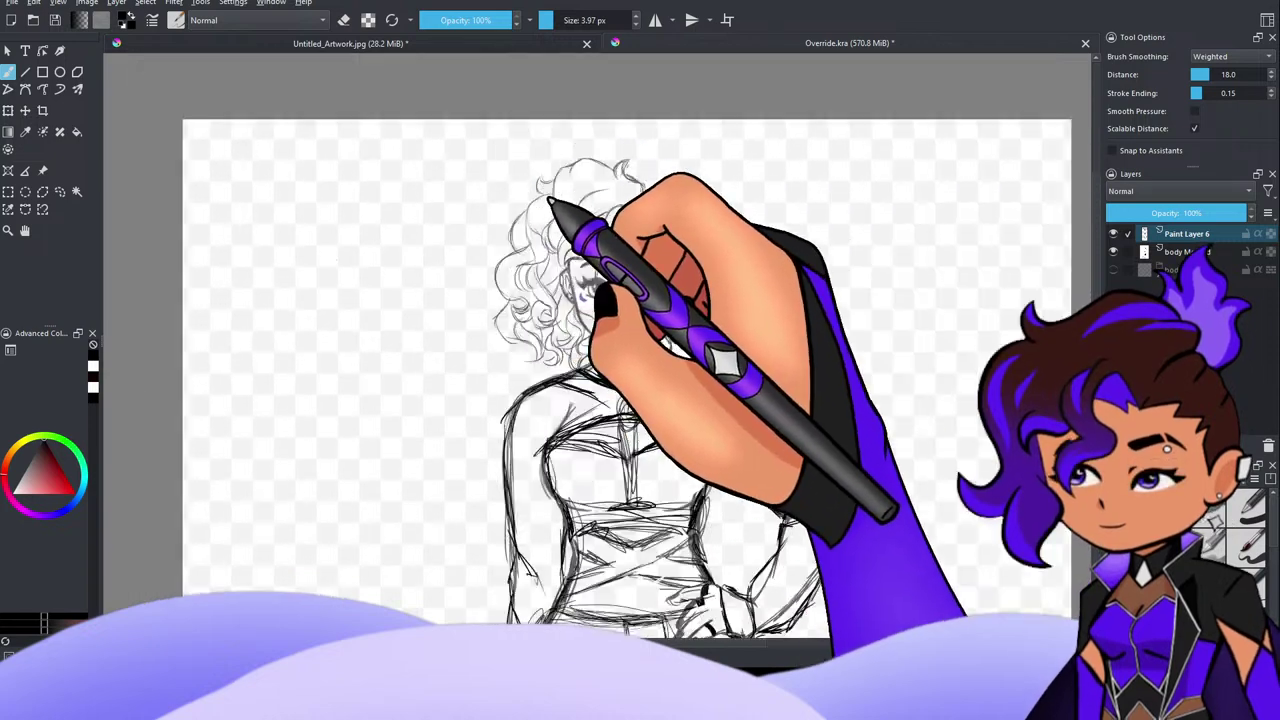
pyautogui.scroll(-3, 729, 310)
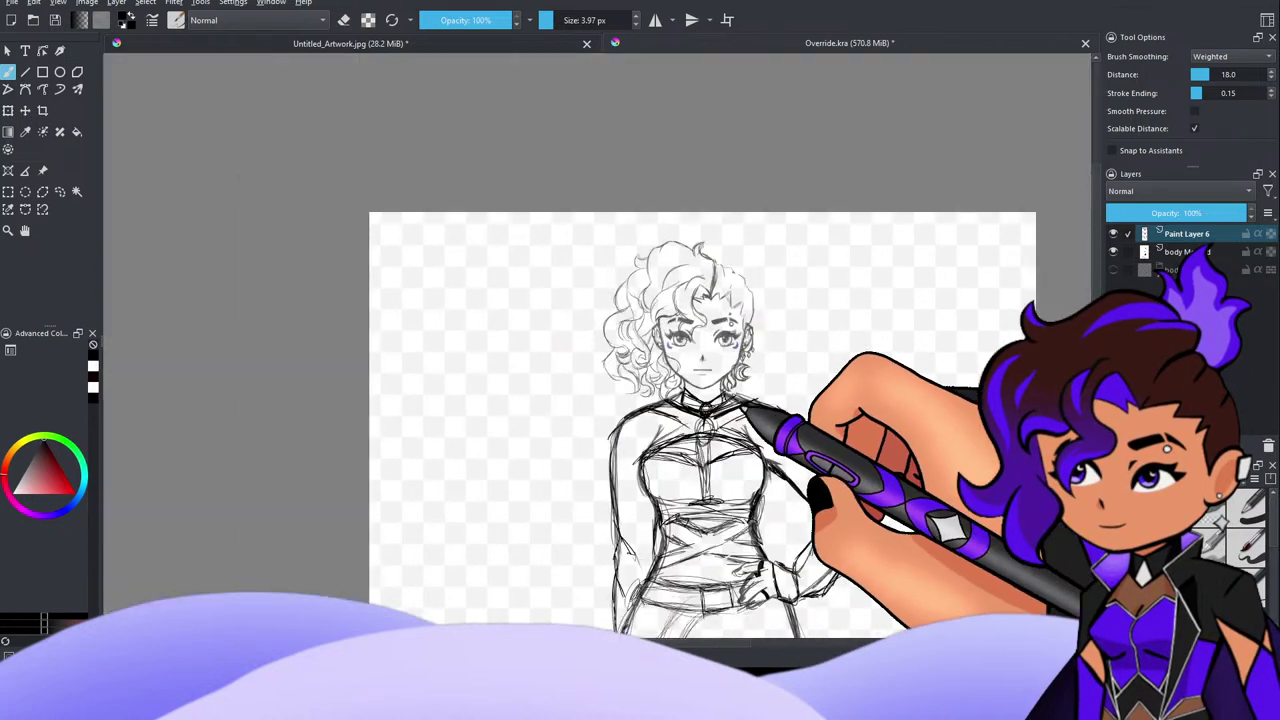
pyautogui.scroll(3, 746, 405)
pyautogui.scroll(-2, 738, 402)
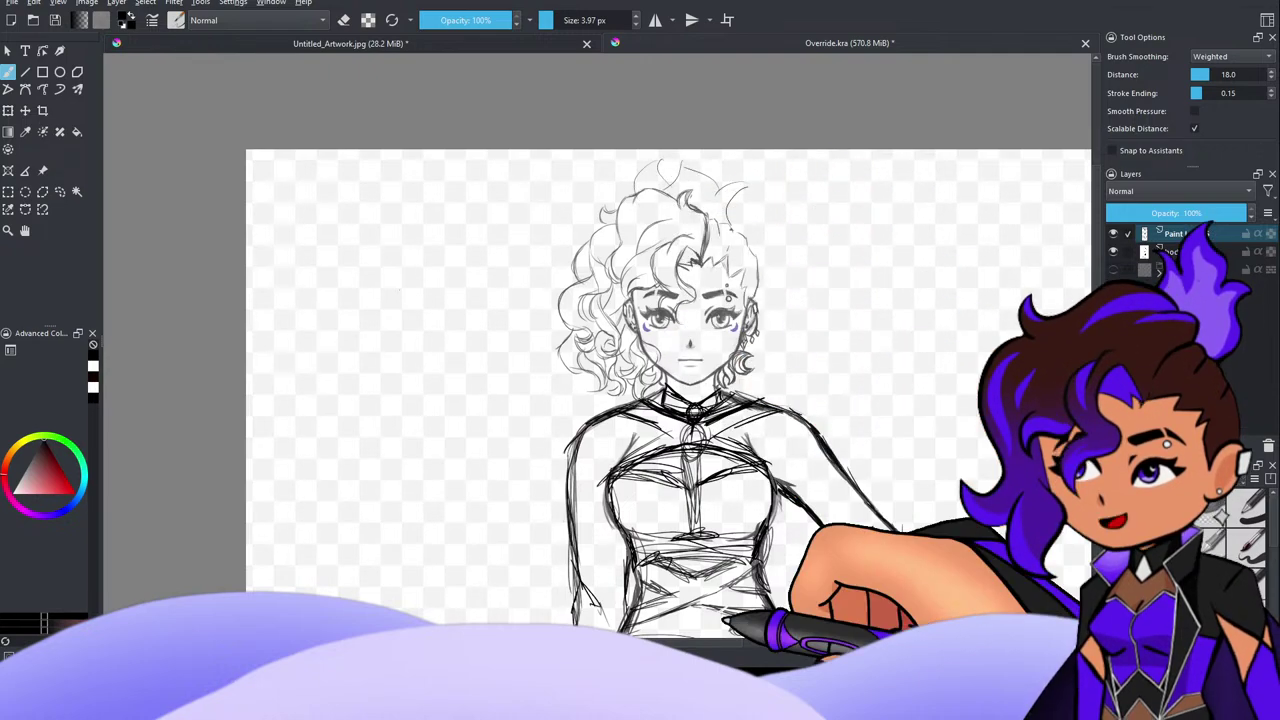
pyautogui.scroll(-5, 797, 462)
pyautogui.scroll(2, 797, 526)
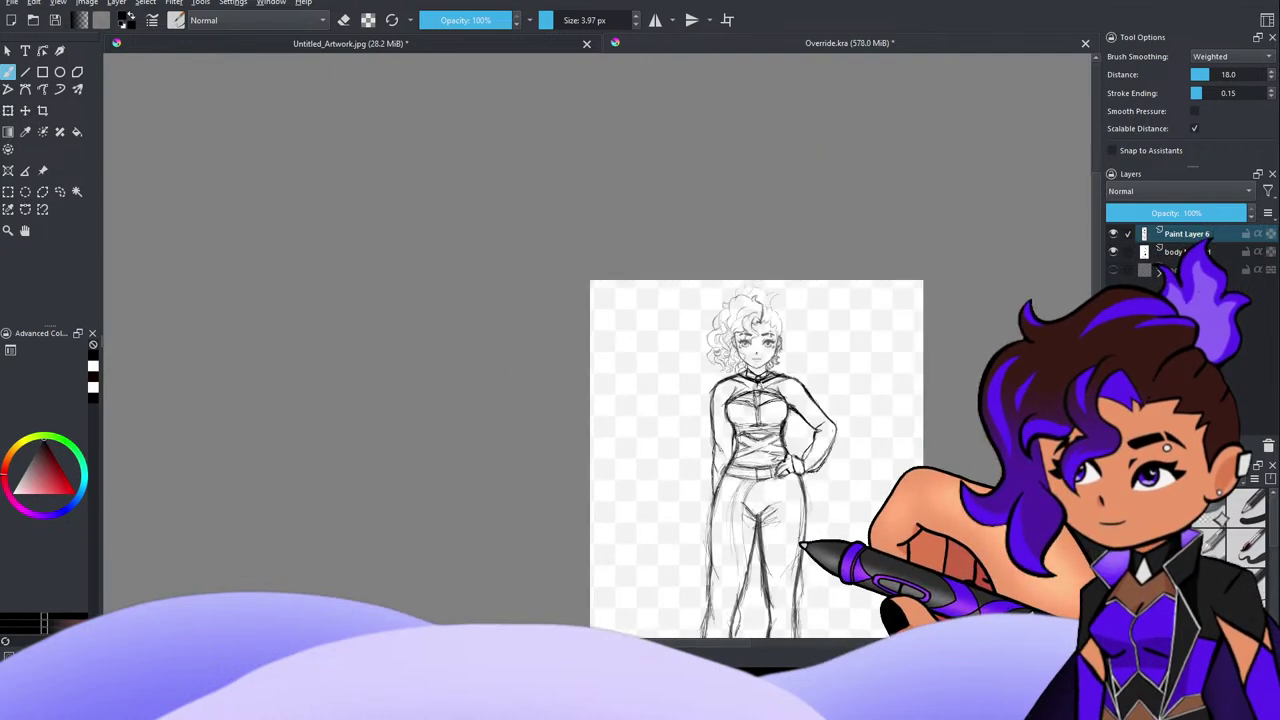
# Step: Compare the figure with and without the outfit sketch, hide Paint Layer 6, and add a new paint layer above it
pyautogui.scroll(-1, 760, 543)
pyautogui.scroll(2, 762, 620)
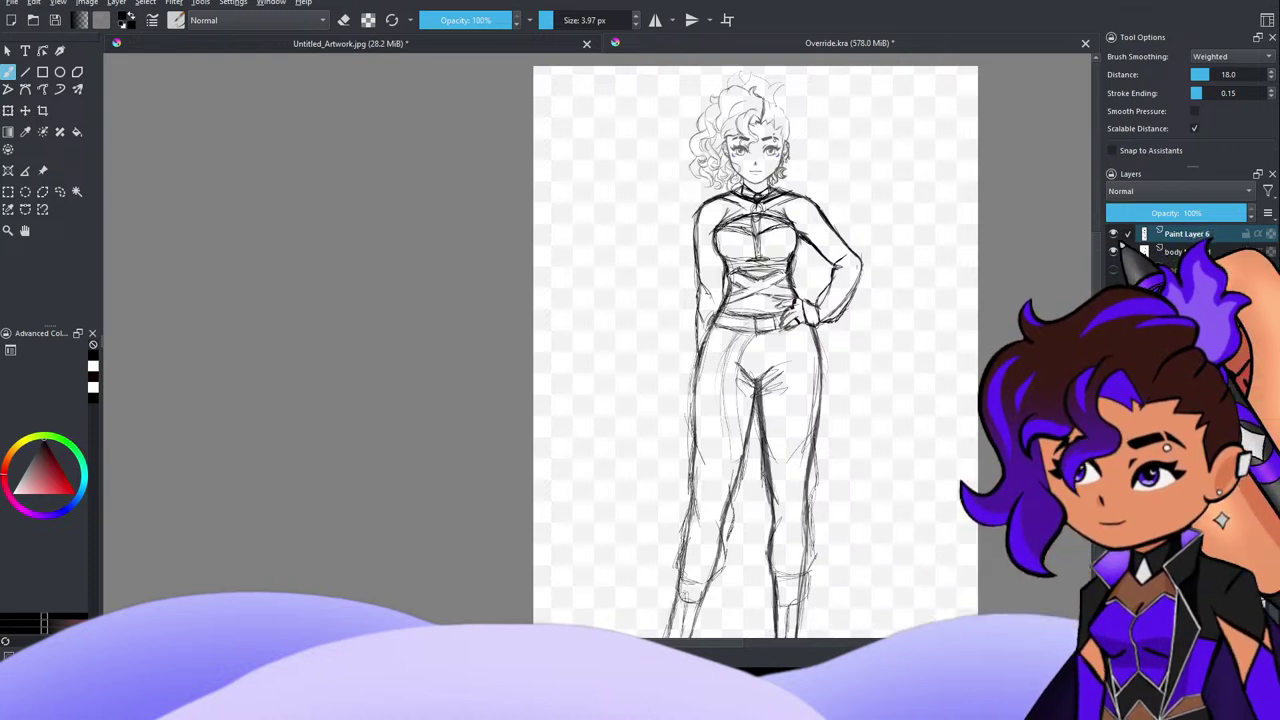
pyautogui.click(1114, 234)
pyautogui.click(1114, 234)
pyautogui.scroll(-1, 965, 255)
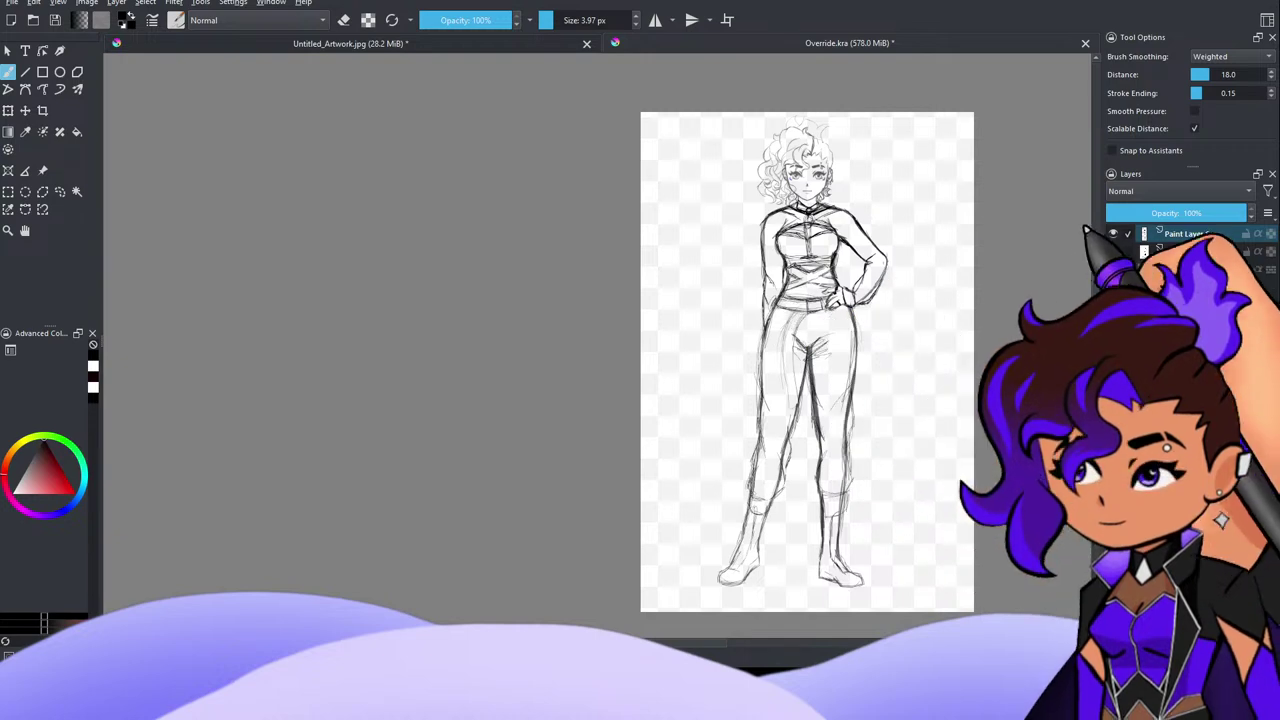
pyautogui.click(1113, 233)
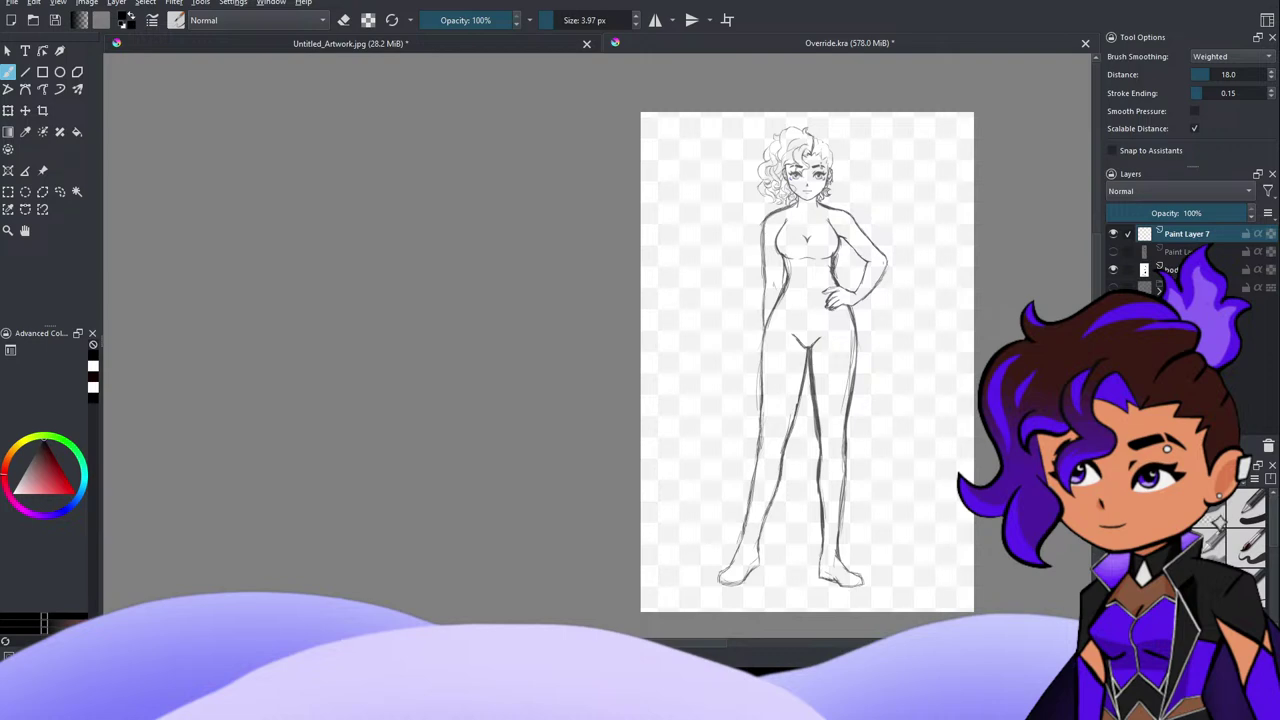
# Step: Try an alternative outfit with a short layered skirt across the hips, hatched sleeves along both arms and a neckline
pyautogui.click(766, 228)
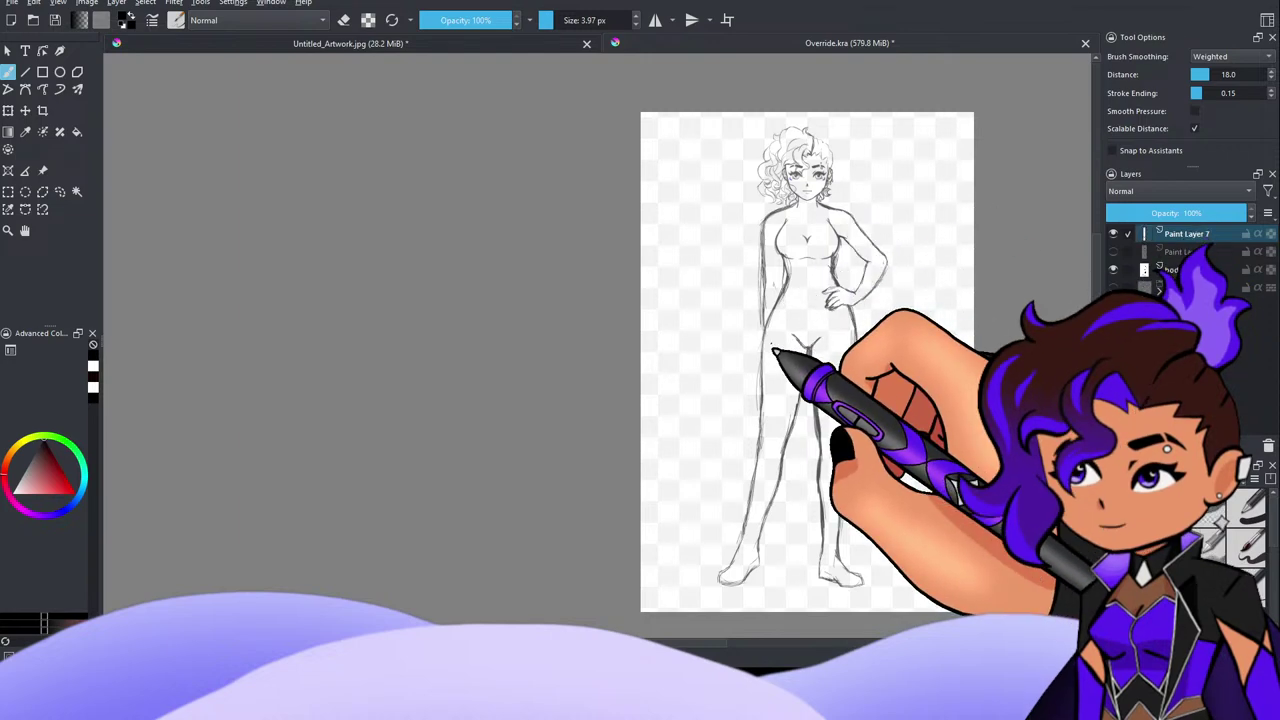
pyautogui.moveTo(764, 356)
pyautogui.mouseDown()
pyautogui.moveTo(850, 351)
pyautogui.moveTo(837, 351)
pyautogui.mouseUp()
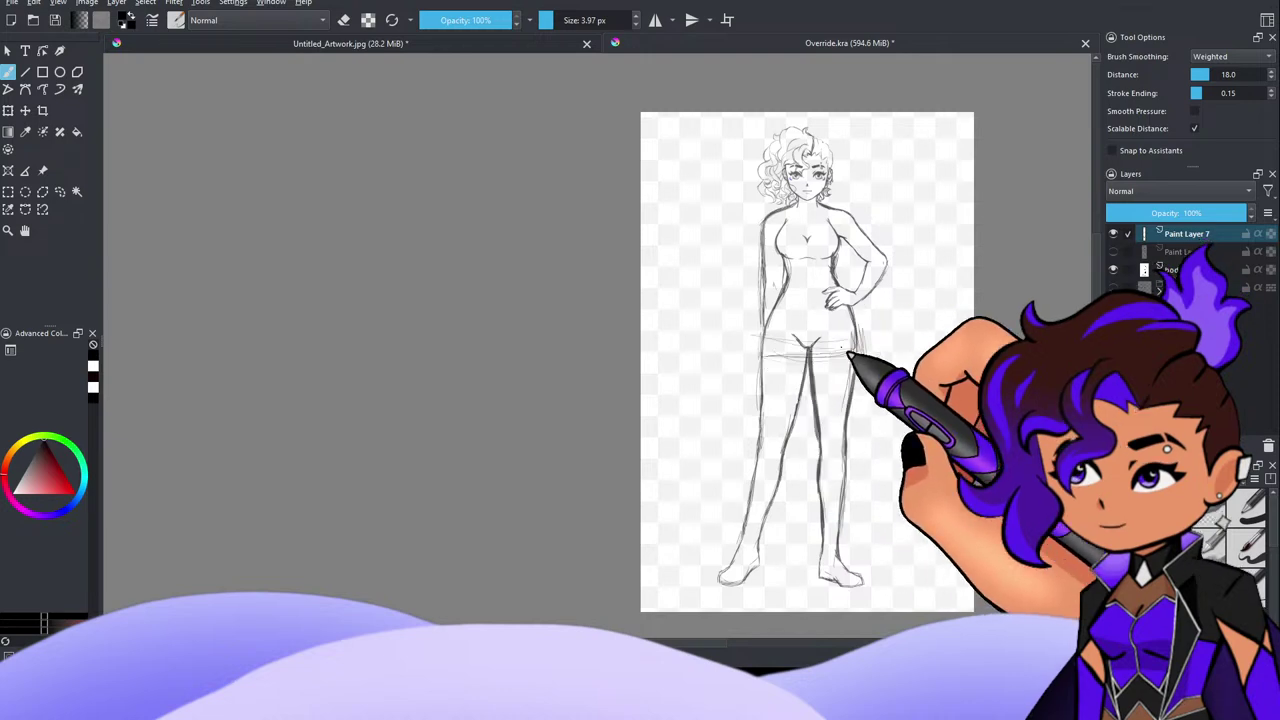
pyautogui.hotkey('ctrl', 'z')
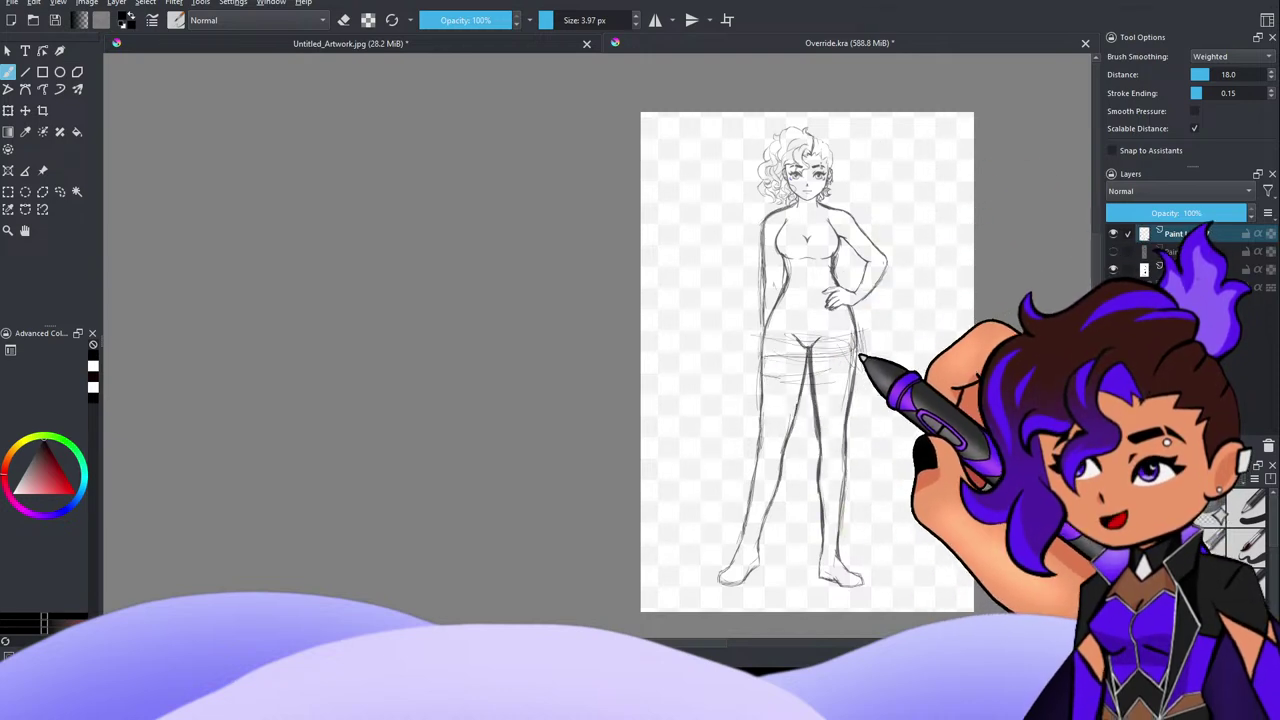
pyautogui.moveTo(786, 371); pyautogui.dragTo(808, 365)
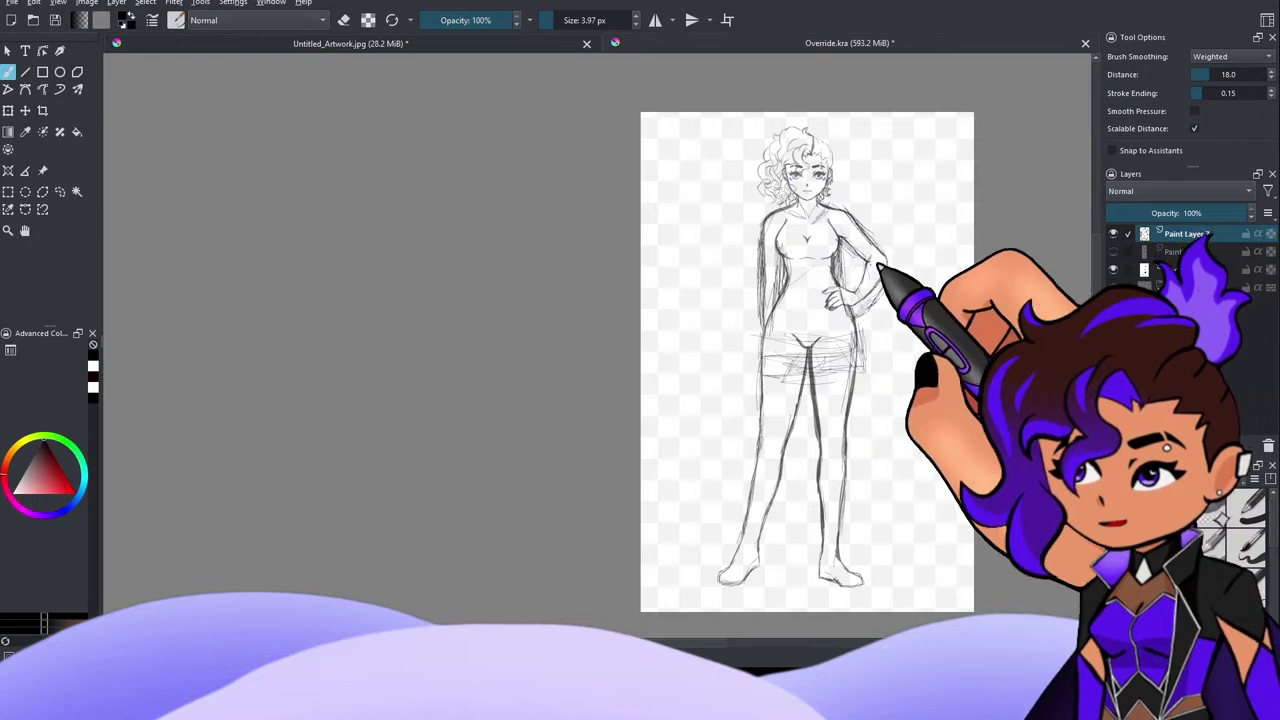
# Step: Try stockings with jagged tops at mid-thigh and boot lines around the lower legs for the alternative outfit
pyautogui.click(848, 261)
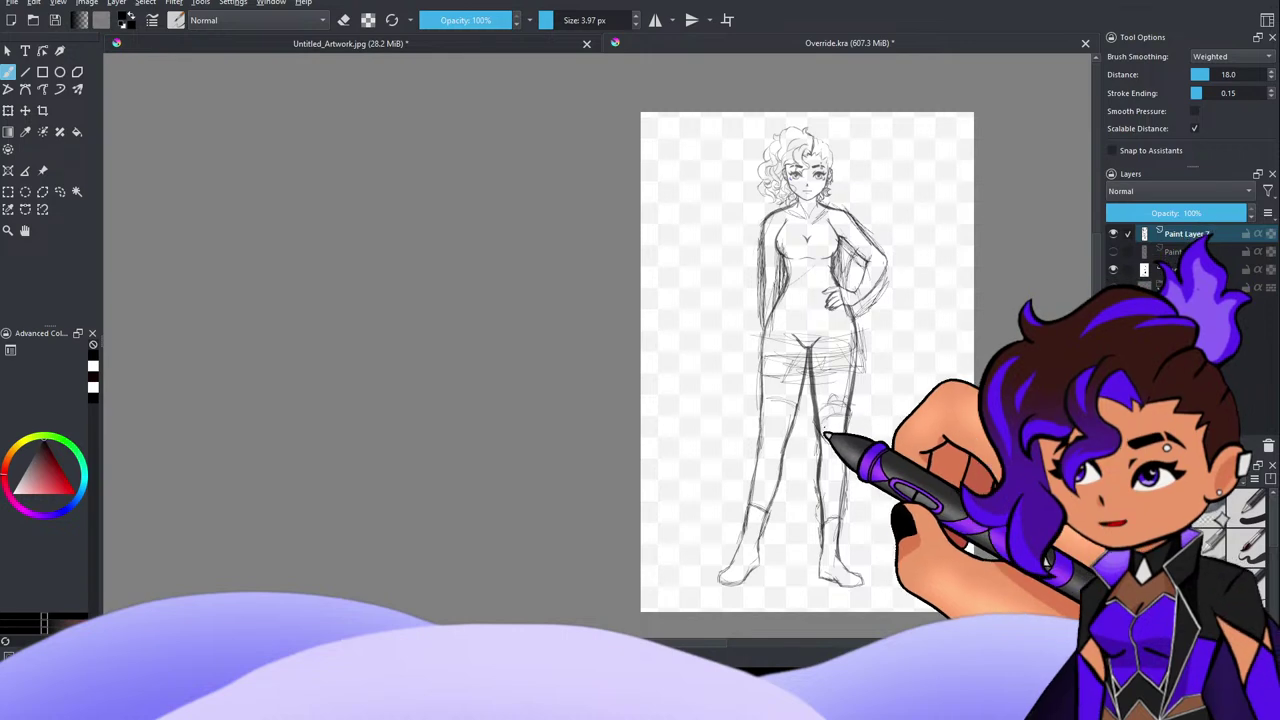
pyautogui.moveTo(833, 398); pyautogui.dragTo(843, 407)
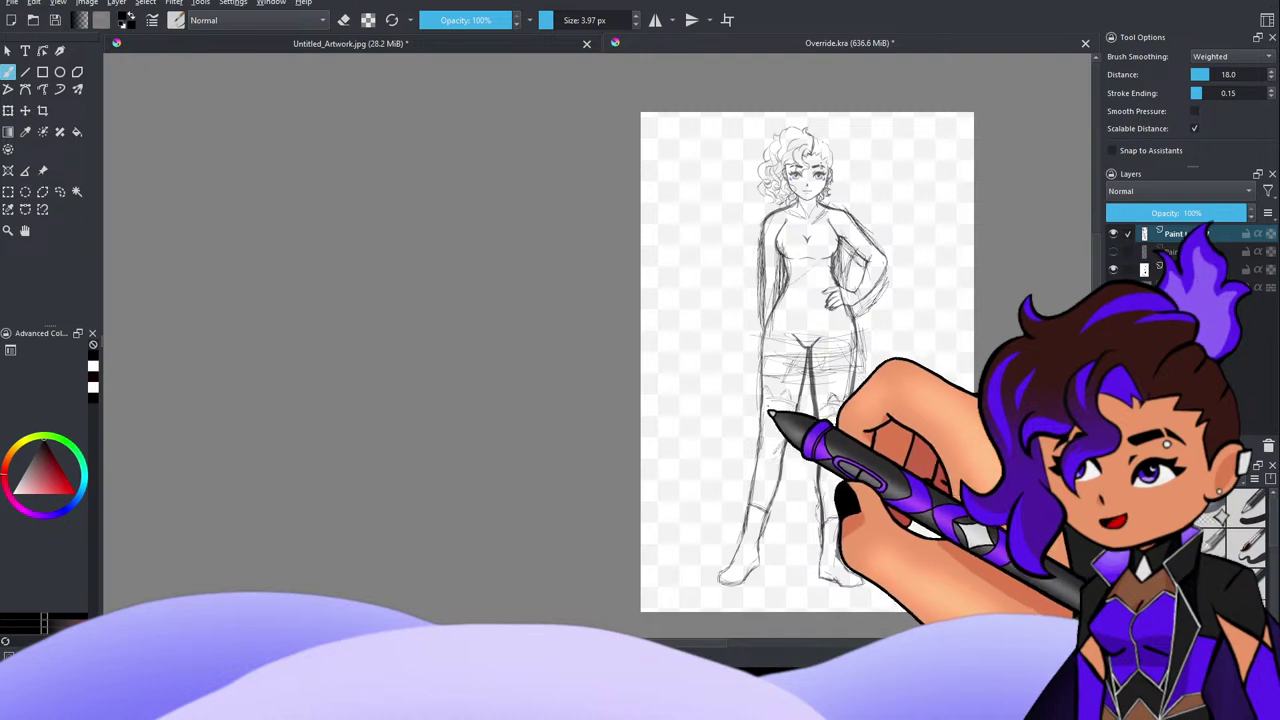
pyautogui.press('x')
pyautogui.moveTo(769, 410); pyautogui.dragTo(775, 407)
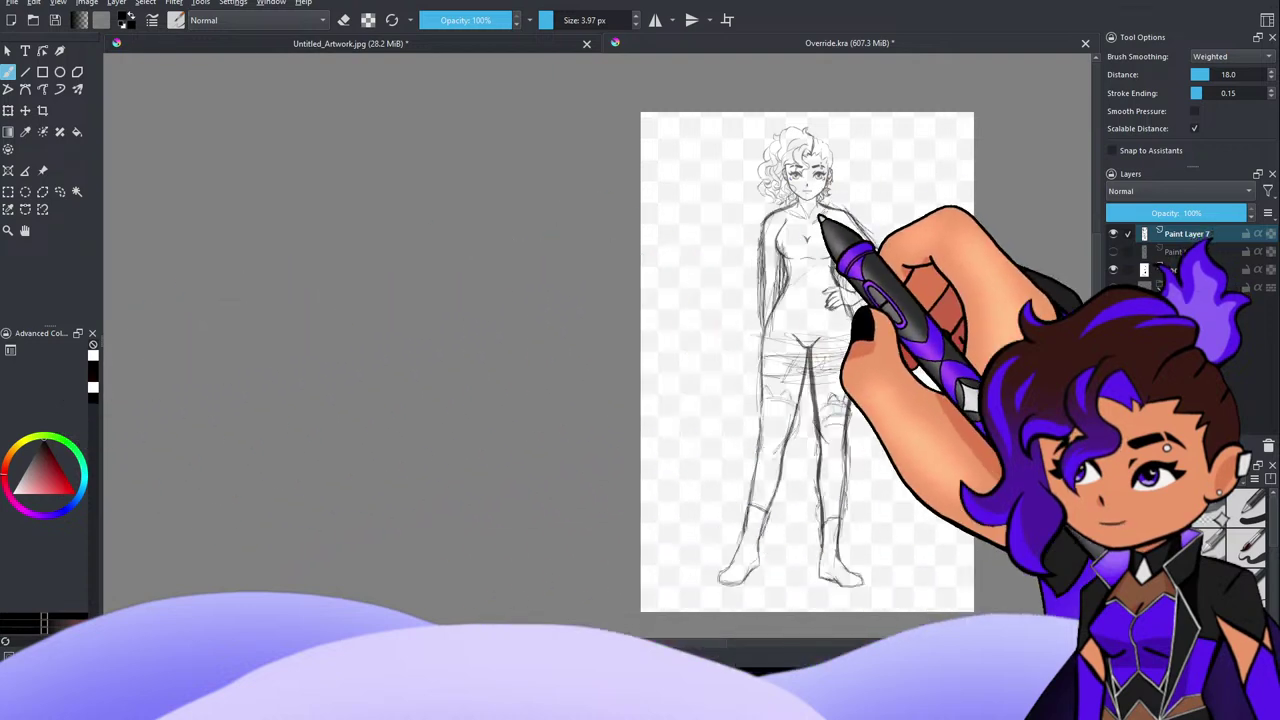
pyautogui.moveTo(766, 421); pyautogui.dragTo(770, 404)
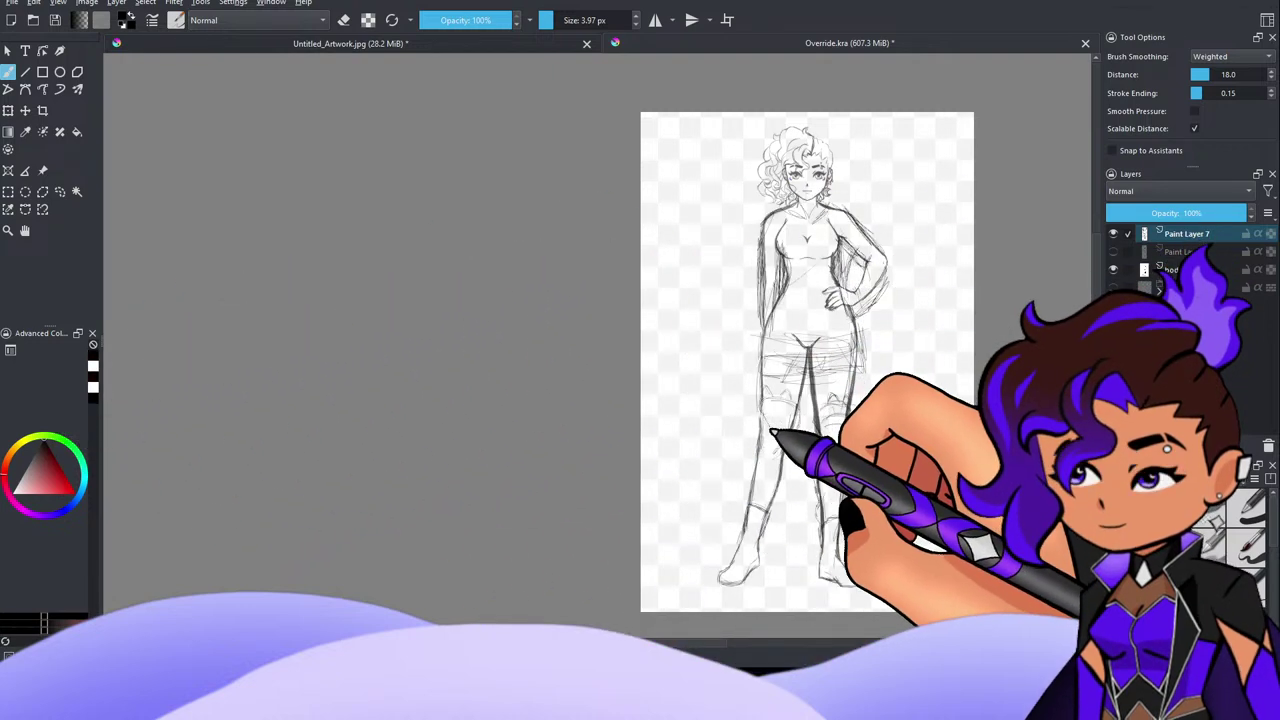
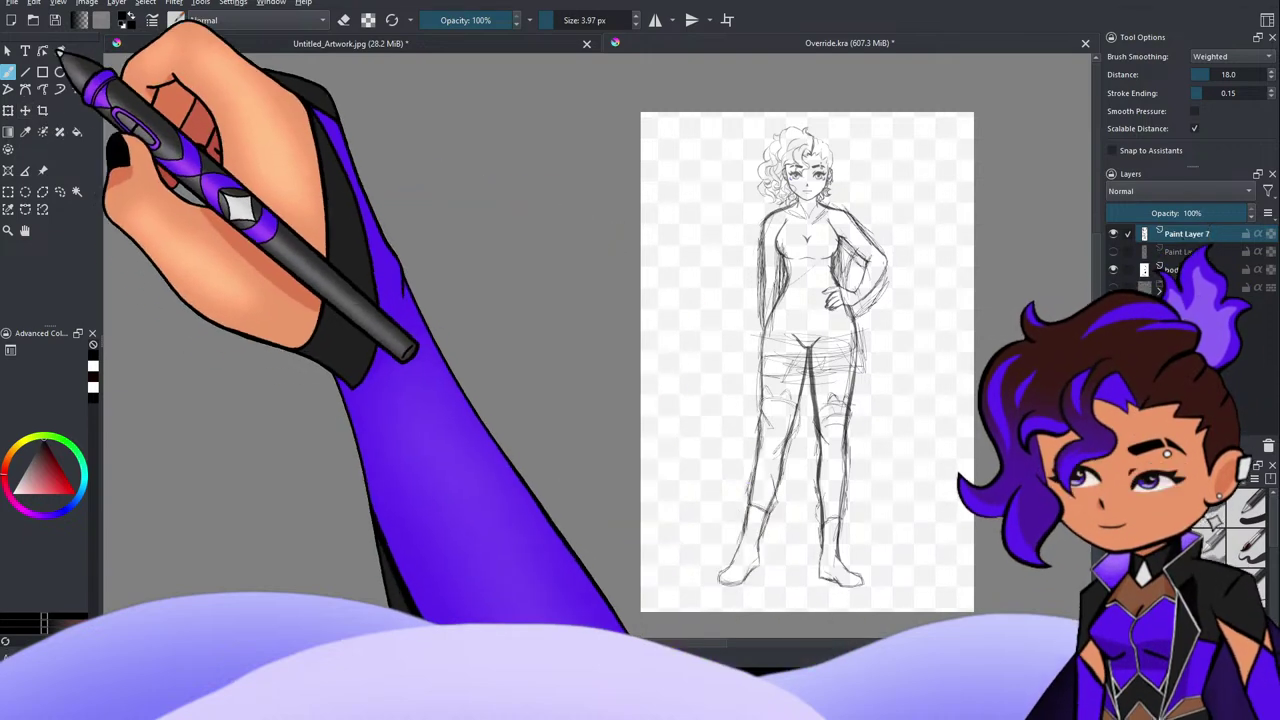
# Step: Try erasing the alternative outfit's arm, torso and skirt strokes with a 144.86 px brush
pyautogui.press('e')
pyautogui.press('e')
pyautogui.moveTo(754, 308); pyautogui.dragTo(857, 166)
pyautogui.moveTo(771, 180); pyautogui.dragTo(840, 280)
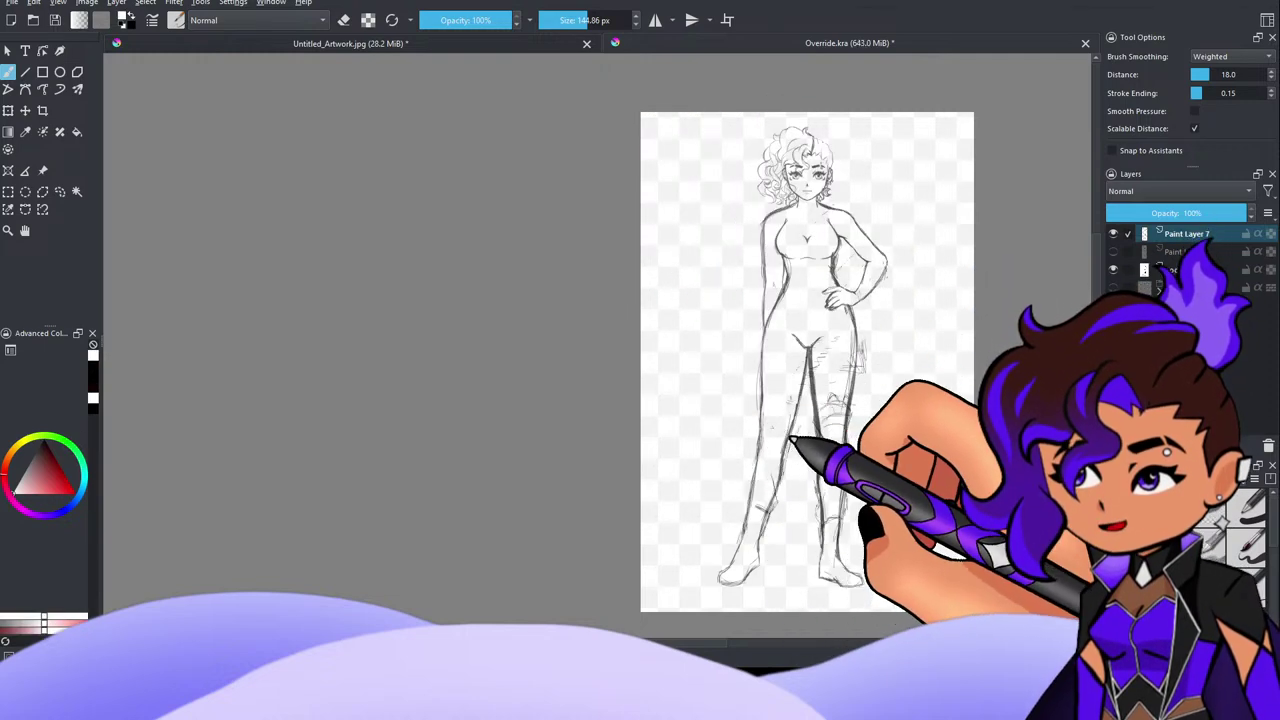
pyautogui.hotkey('ctrl', 'z')
pyautogui.hotkey('ctrl', 'z')
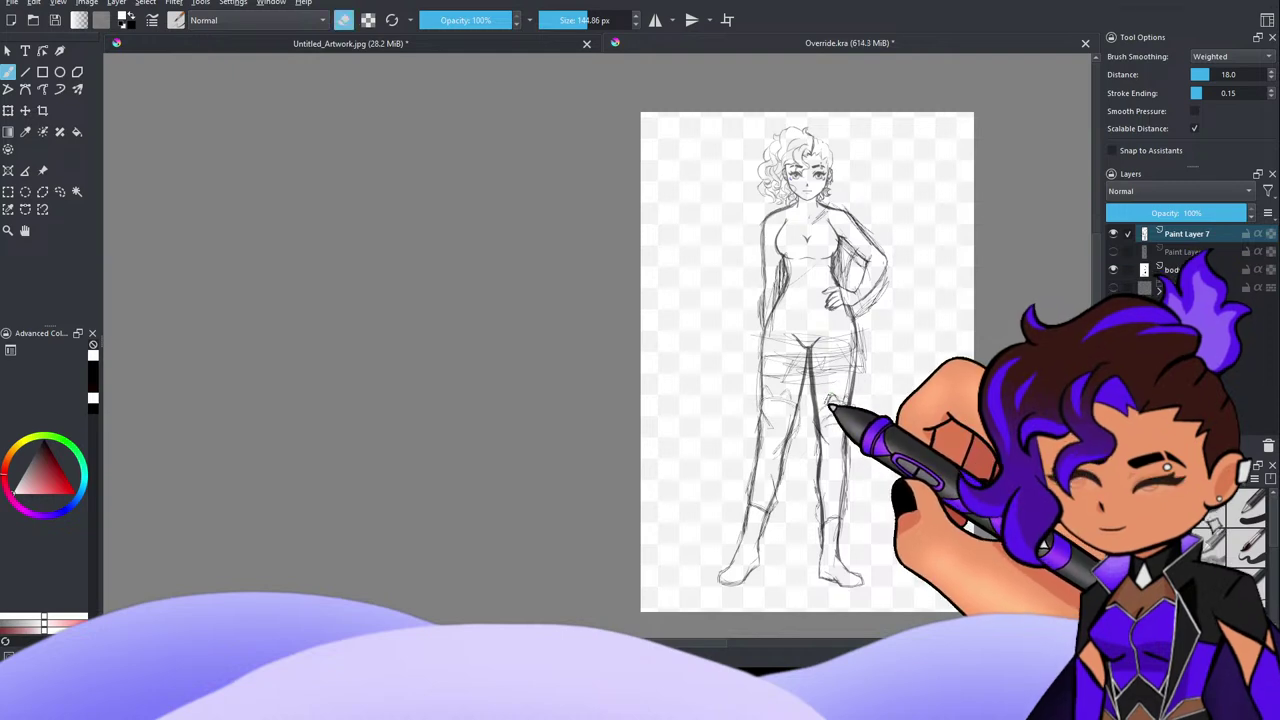
# Step: Erase the alternative outfit's arm and torso strokes with the 144.86 px eraser, and clear the rest of that sketch
pyautogui.press('e')
pyautogui.moveTo(817, 228)
pyautogui.mouseDown()
pyautogui.moveTo(760, 257)
pyautogui.moveTo(788, 224)
pyautogui.moveTo(780, 264)
pyautogui.mouseUp()
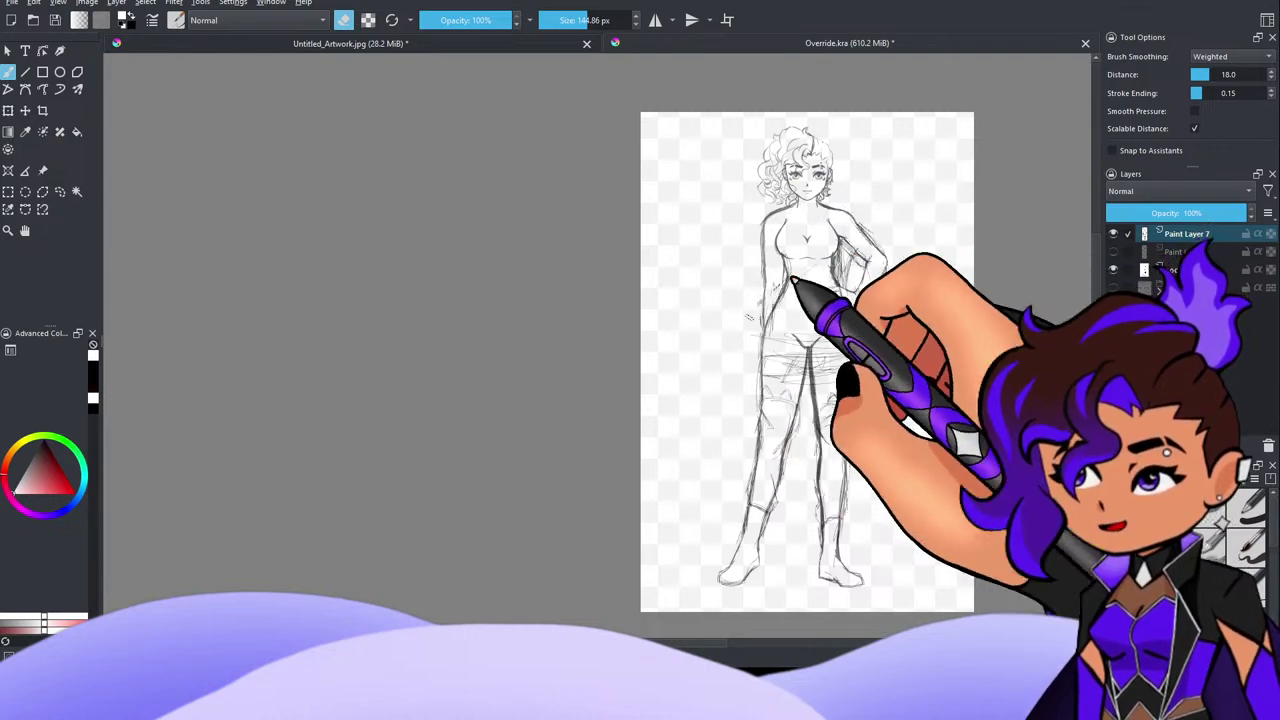
pyautogui.moveTo(860, 250)
pyautogui.mouseDown()
pyautogui.moveTo(786, 300)
pyautogui.moveTo(729, 397)
pyautogui.mouseUp()
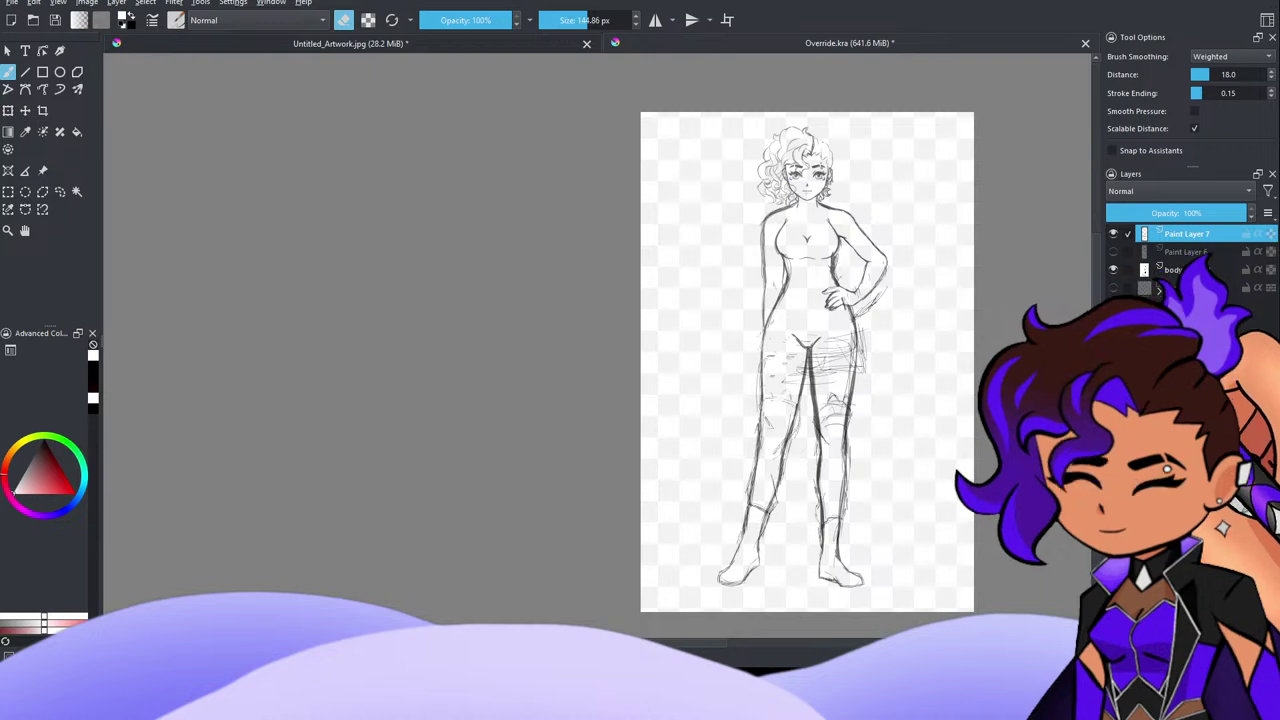
pyautogui.hotkey('shift', 'Delete')
pyautogui.click(1114, 445)
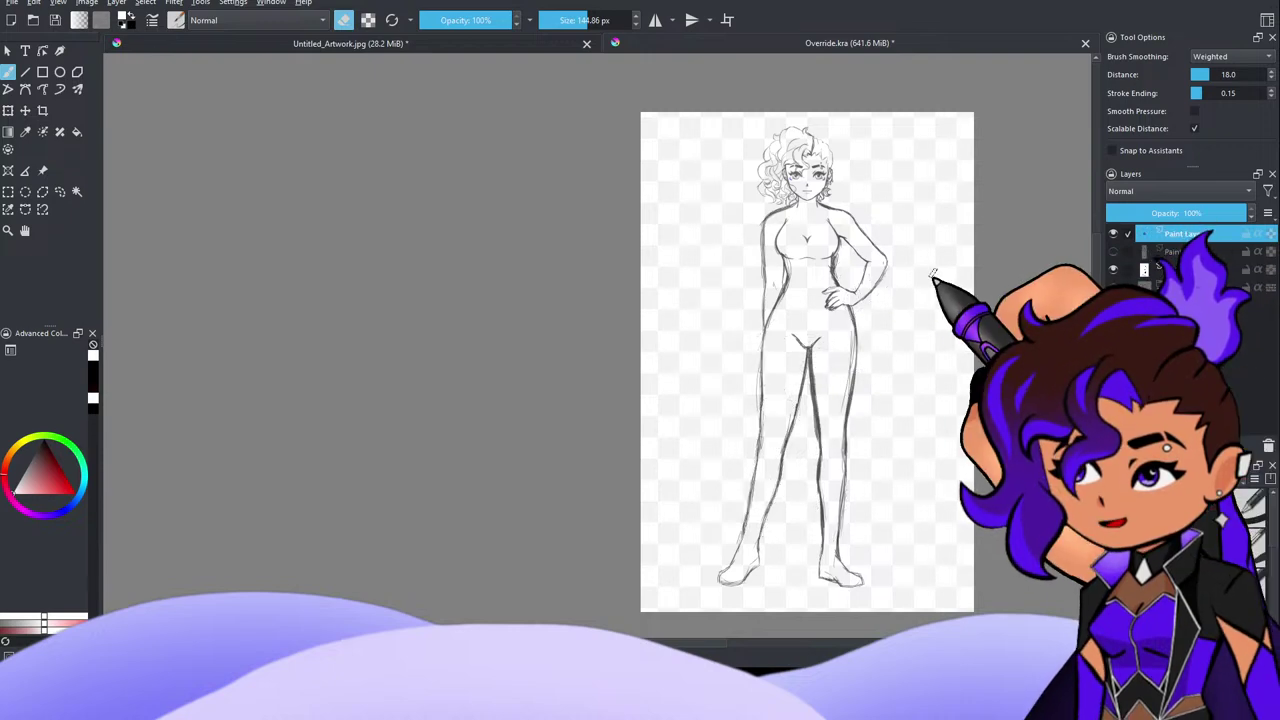
# Step: Sketch a choker with halter straps, off-shoulder bands on both upper arms and a V neckline, using a 7.34 px brush
pyautogui.scroll(3, 922, 172)
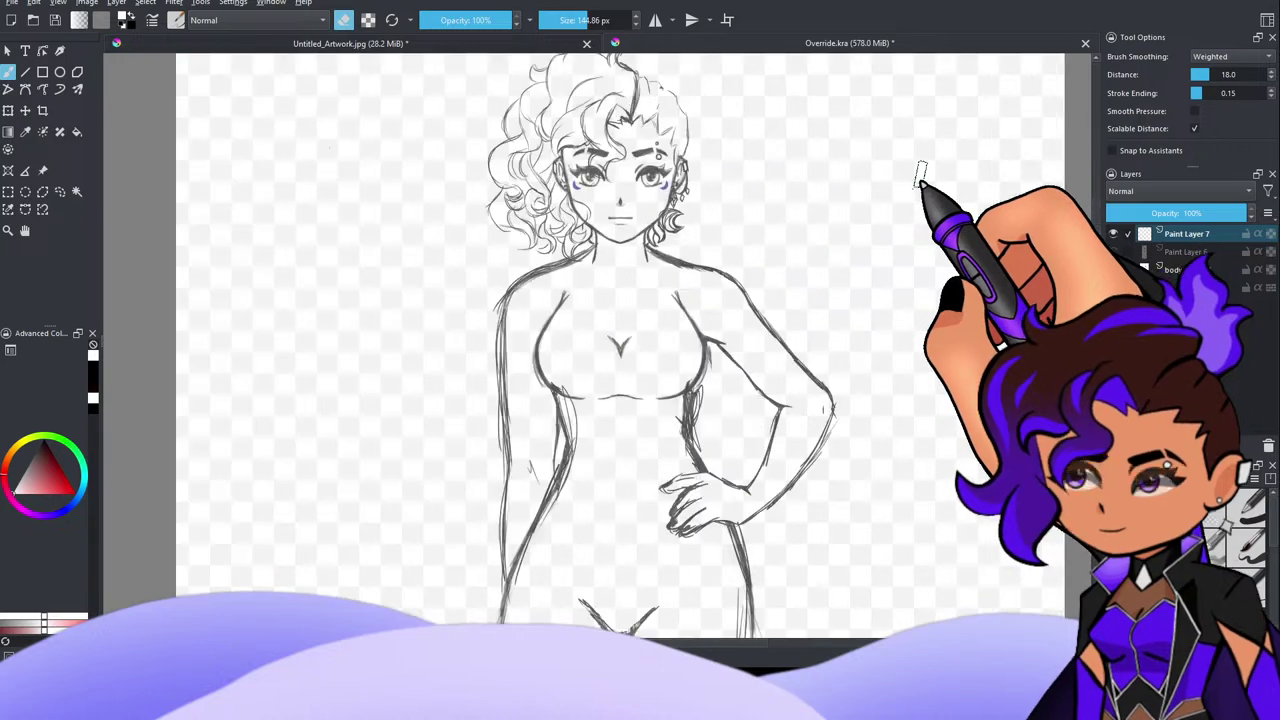
pyautogui.scroll(-2, 892, 175)
pyautogui.scroll(2, 732, 192)
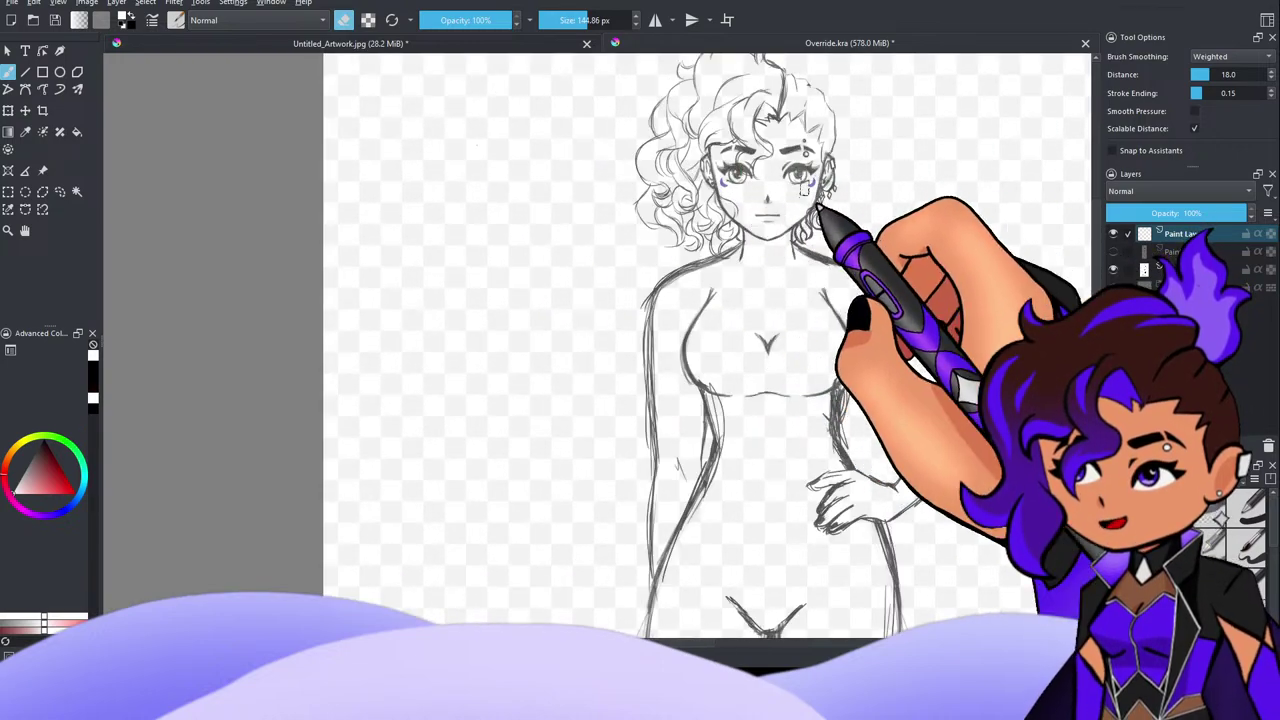
pyautogui.click(572, 24)
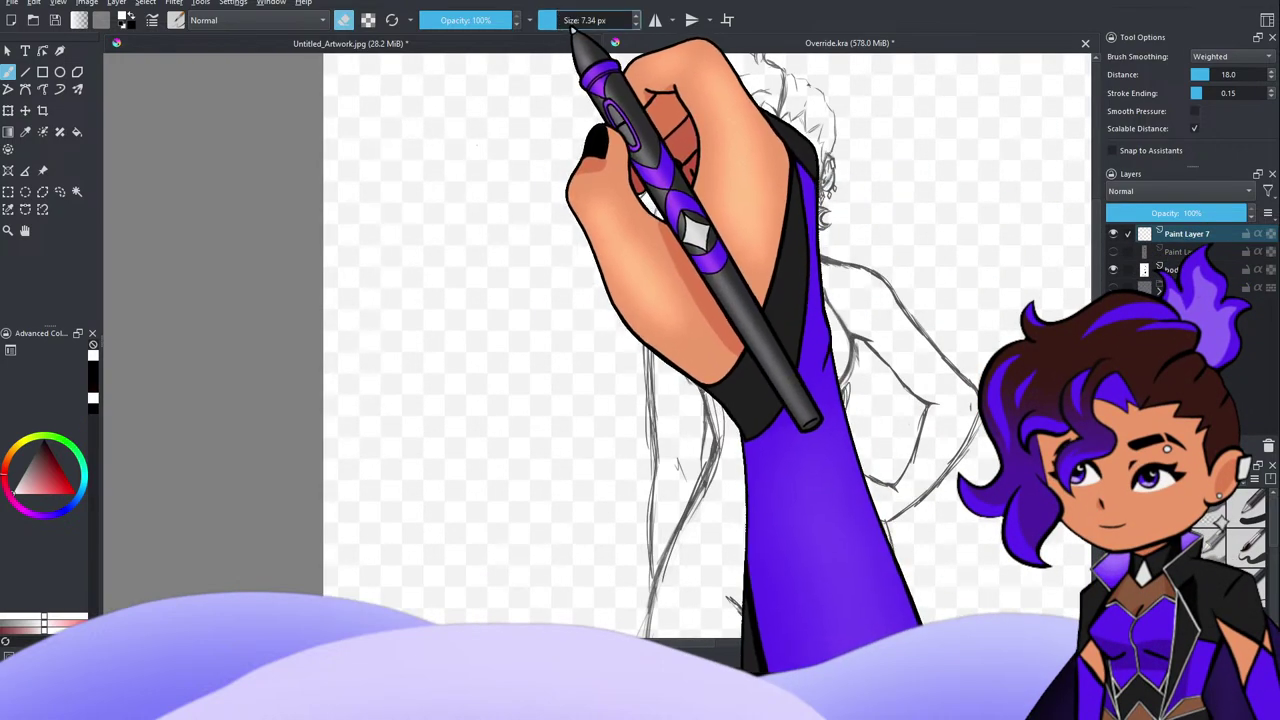
pyautogui.press('e')
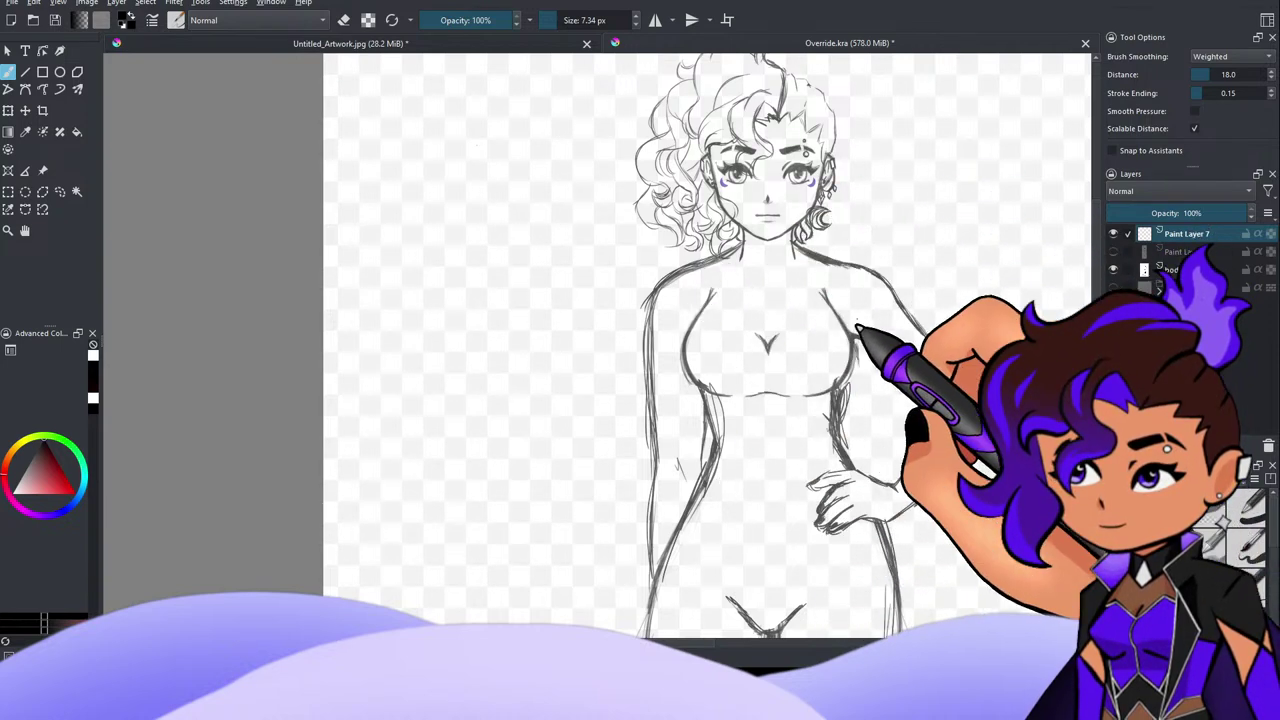
pyautogui.moveTo(843, 319); pyautogui.dragTo(893, 307)
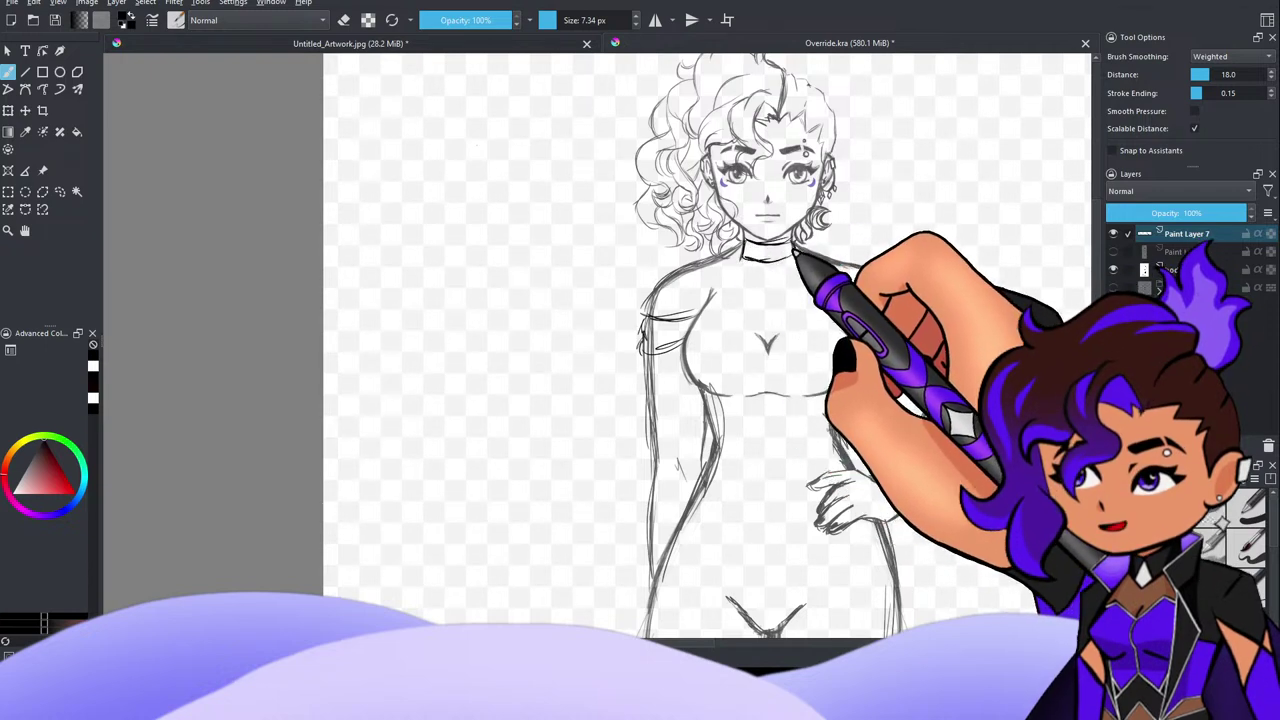
pyautogui.moveTo(744, 262); pyautogui.dragTo(708, 297)
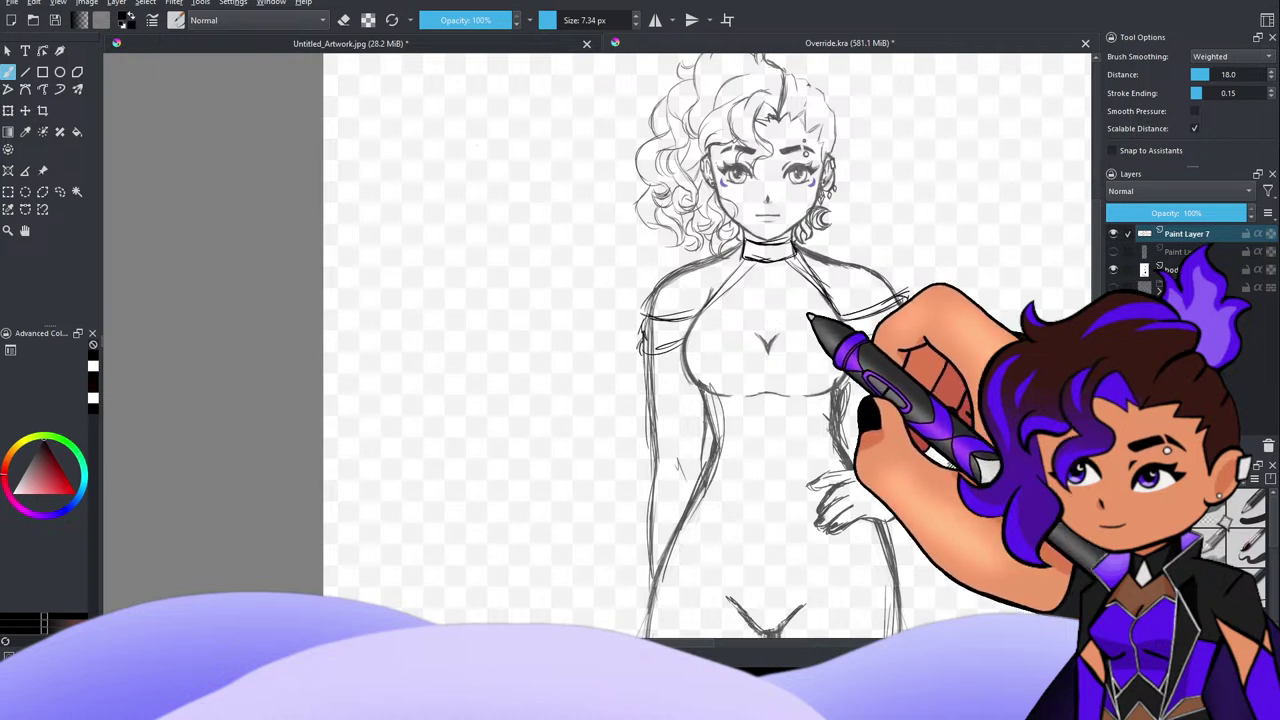
pyautogui.moveTo(729, 293); pyautogui.dragTo(774, 326)
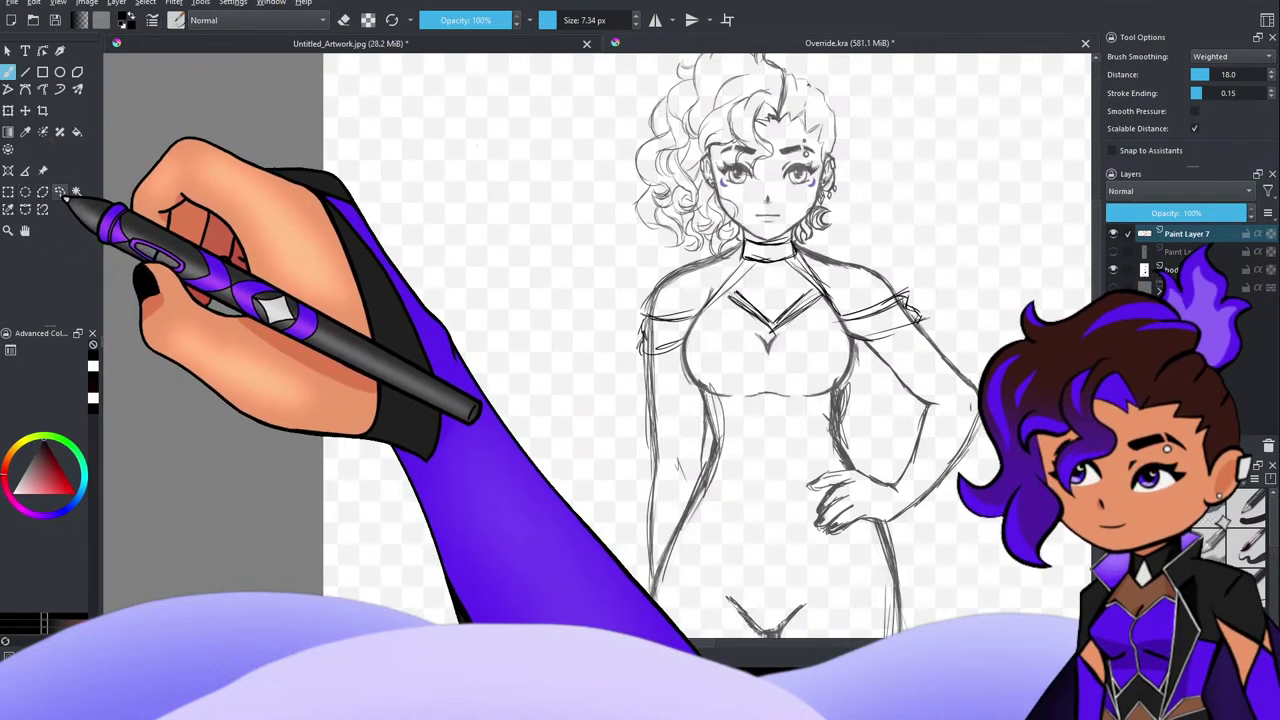
# Step: Select the V neckline strokes with a freehand outline, shift them slightly to centre them on the chest, and clear the selection
pyautogui.click(59, 191)
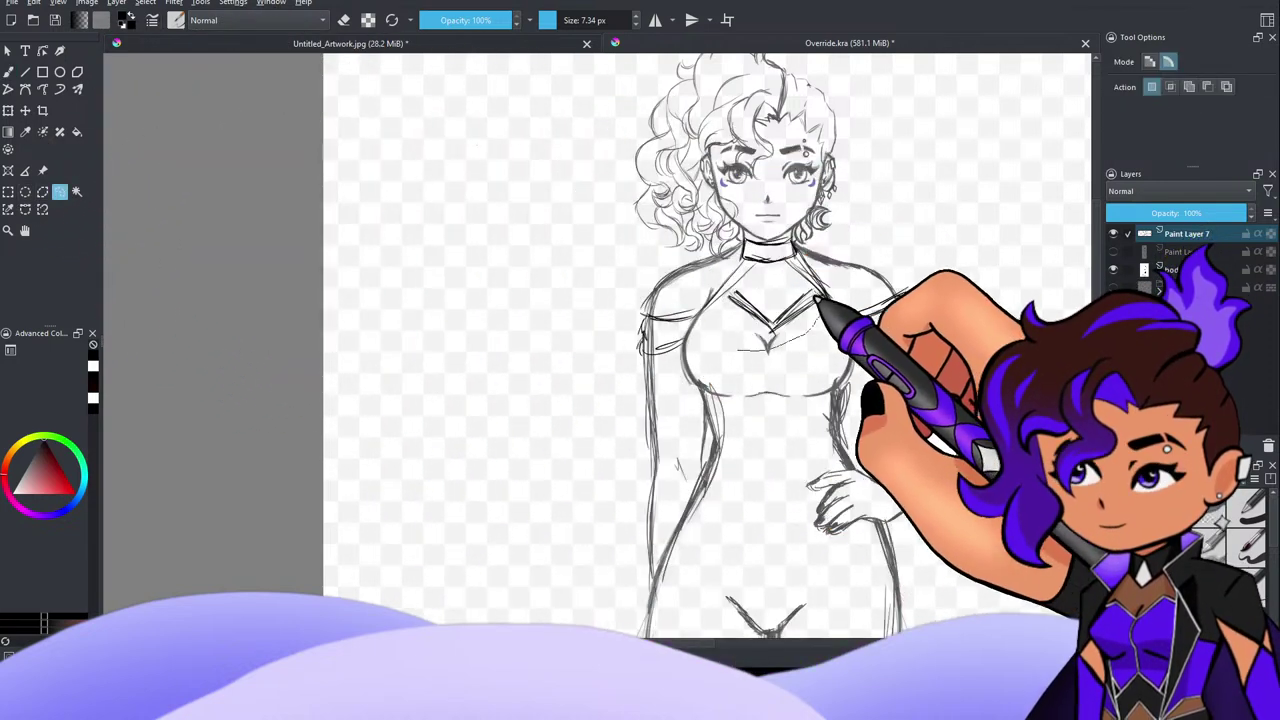
pyautogui.moveTo(816, 297)
pyautogui.mouseDown()
pyautogui.moveTo(745, 335)
pyautogui.moveTo(812, 295)
pyautogui.mouseUp()
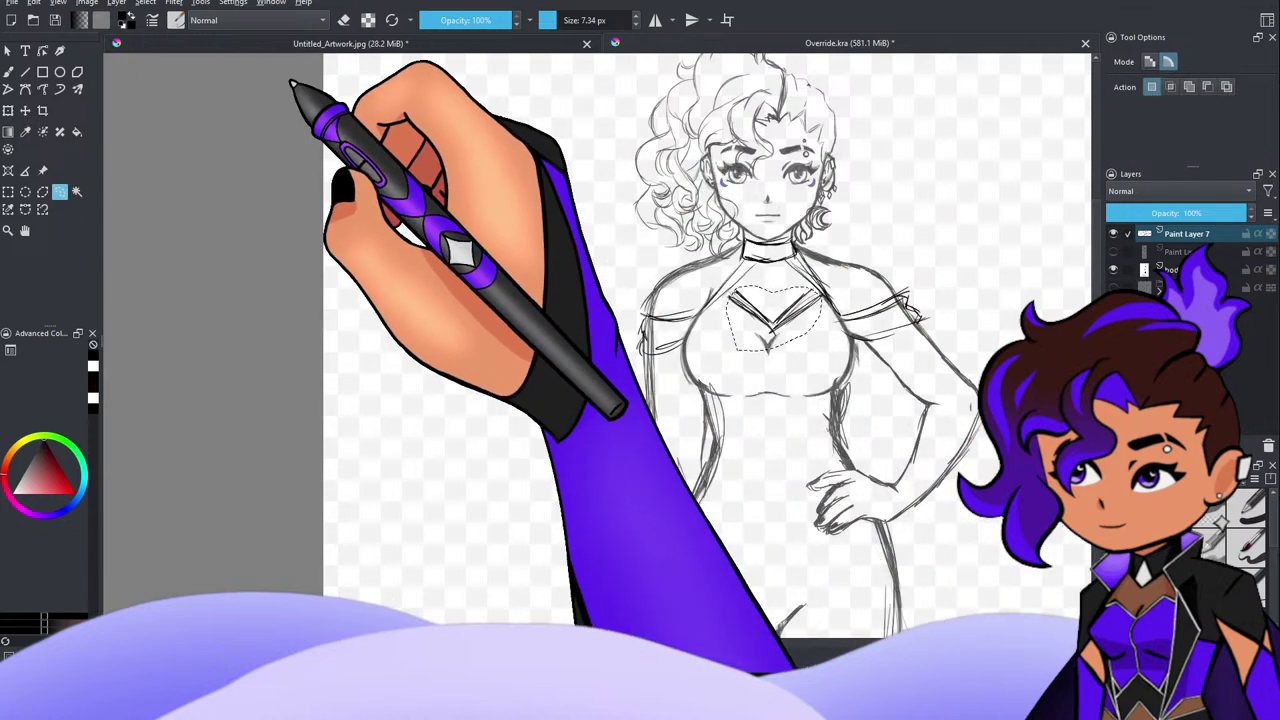
pyautogui.click(42, 110)
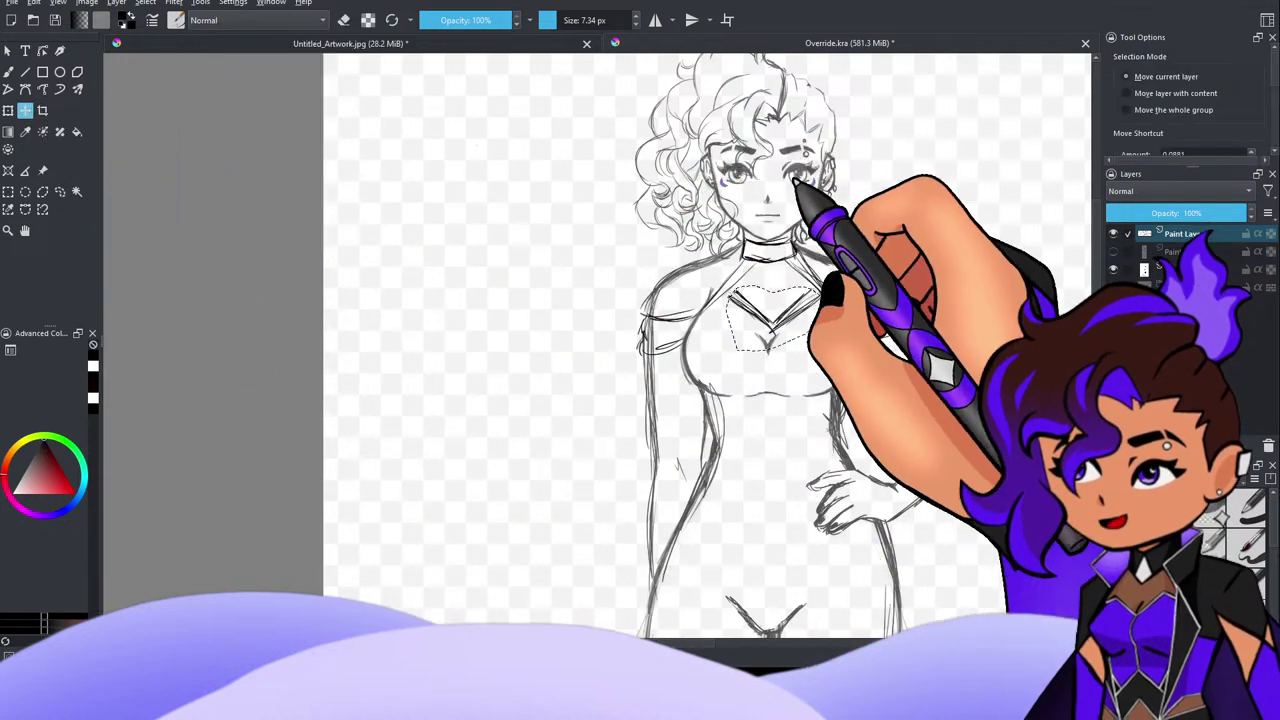
pyautogui.moveTo(808, 416); pyautogui.dragTo(804, 414)
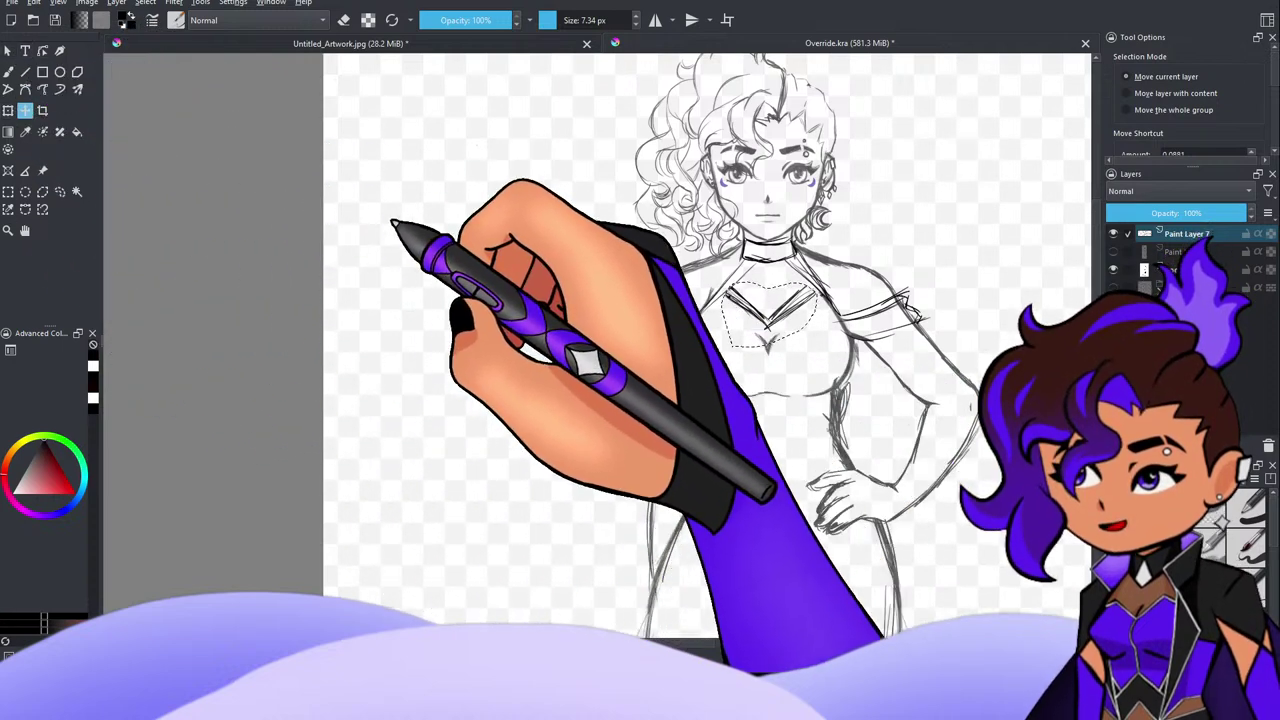
pyautogui.hotkey('ctrl', 'shift', 'a')
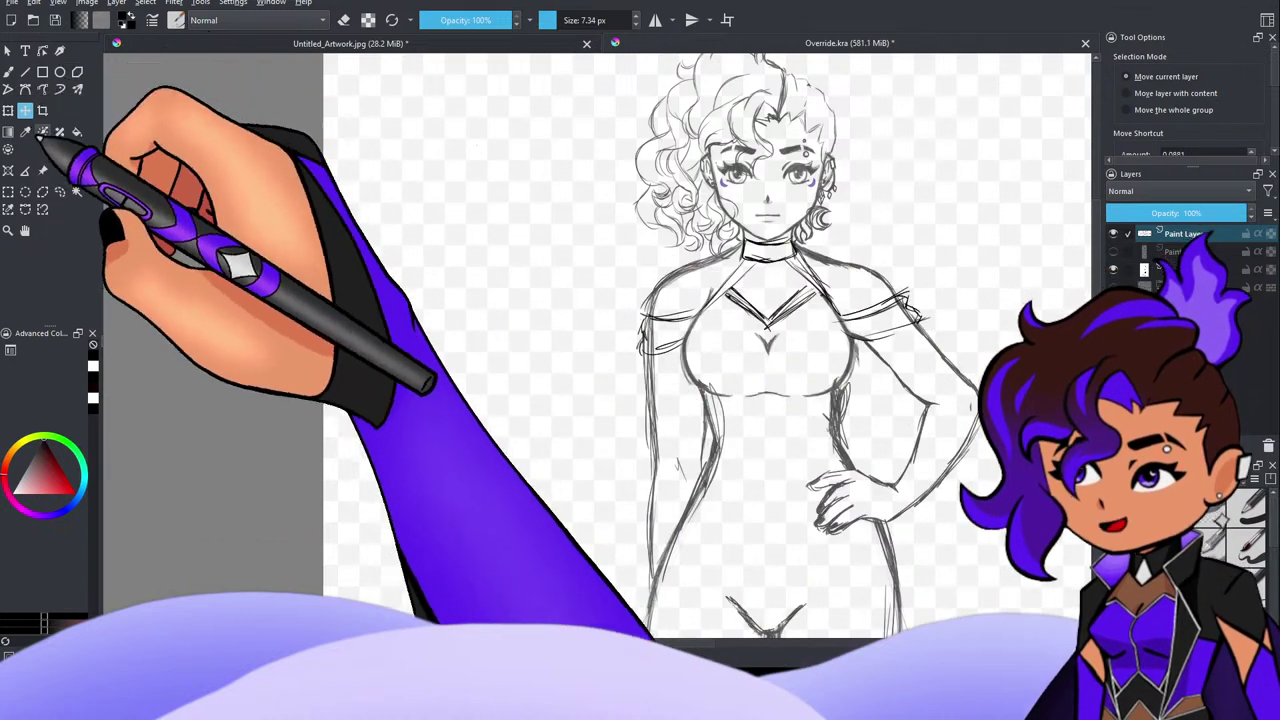
# Step: Reinforce the V neckline and sketch curved bodice edges along the top of the bust with the freehand brush
pyautogui.click(25, 72)
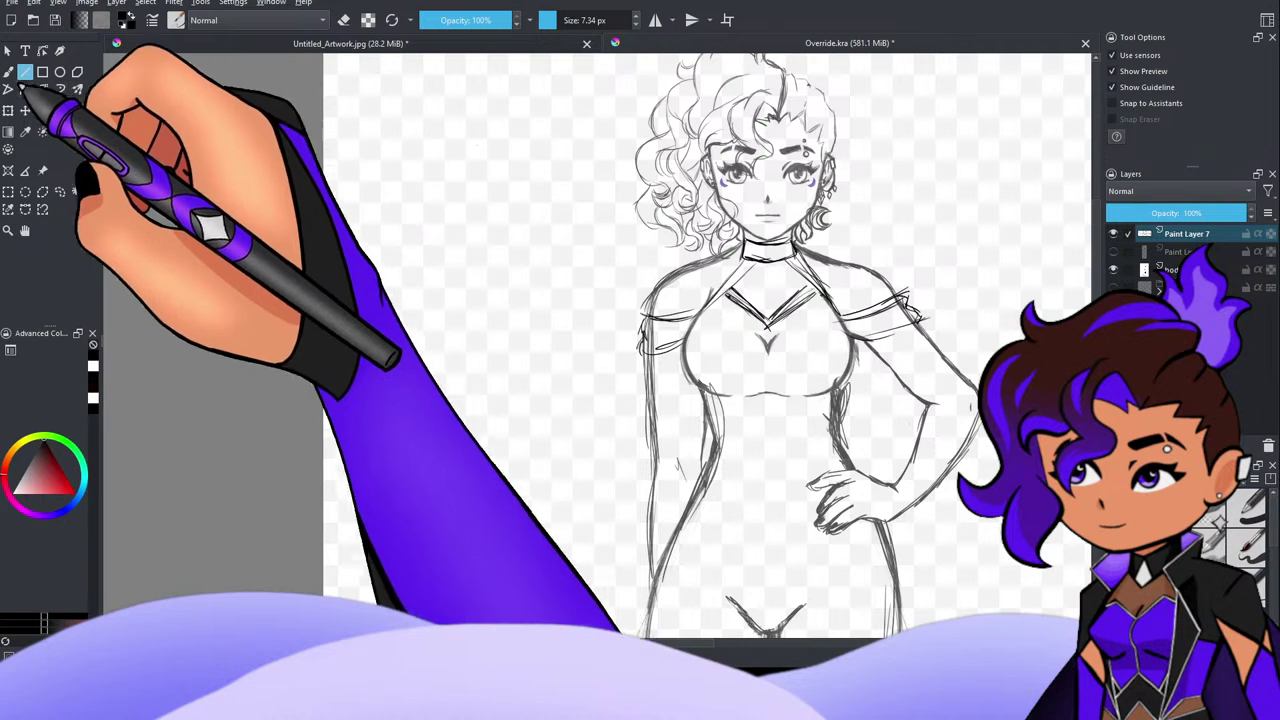
pyautogui.click(8, 72)
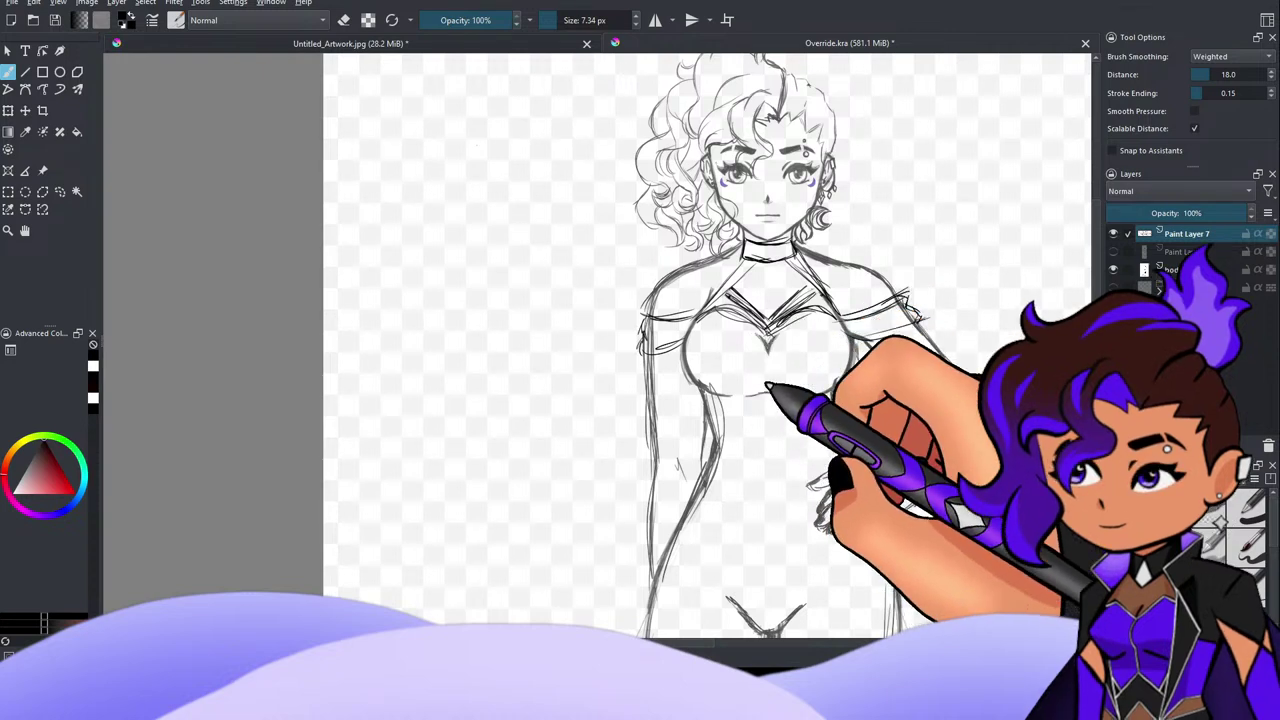
pyautogui.click(829, 383)
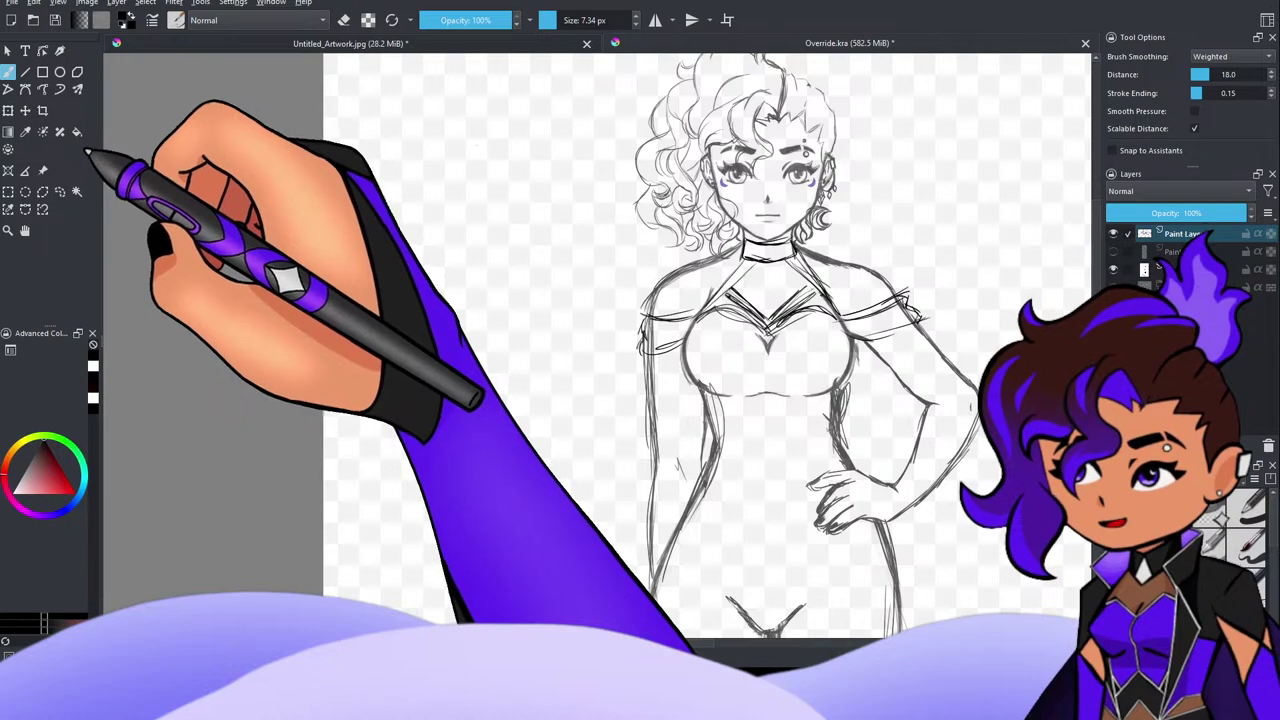
# Step: Erase the off-shoulder bands from both upper arms with a 72.66 px eraser, and reduce the size to 3.46 px
pyautogui.click(343, 20)
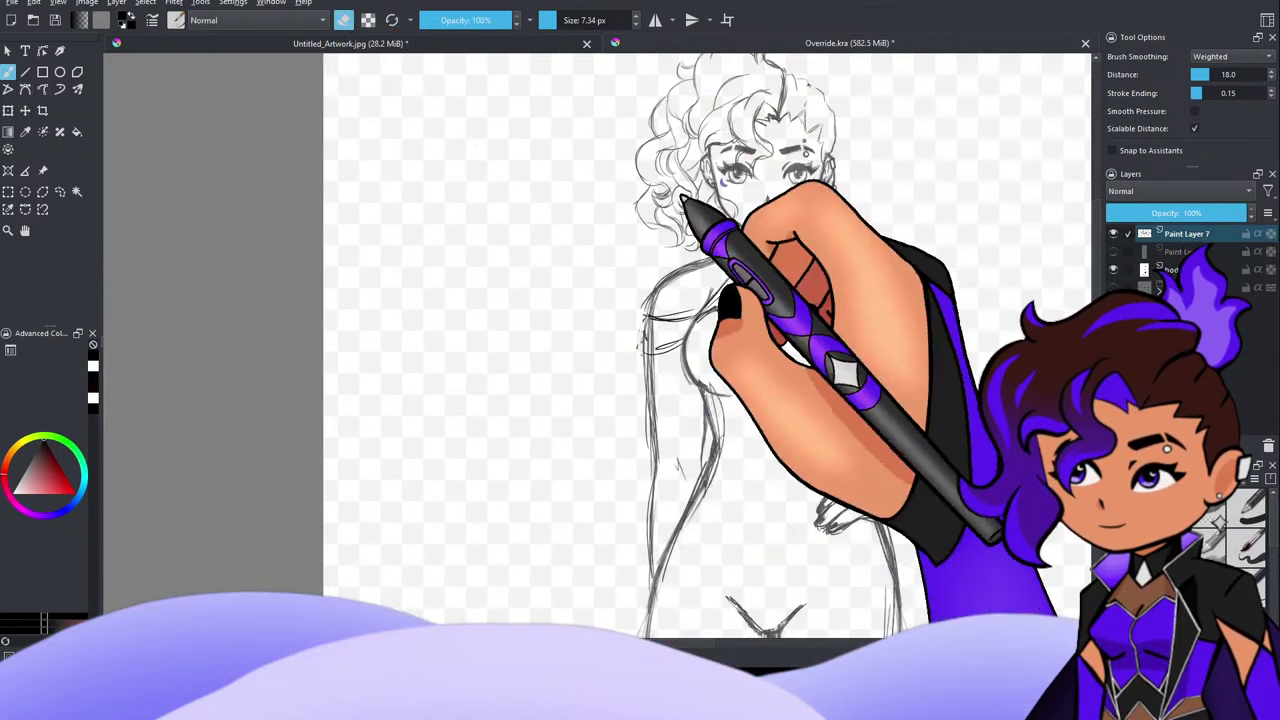
pyautogui.moveTo(569, 22); pyautogui.dragTo(582, 22)
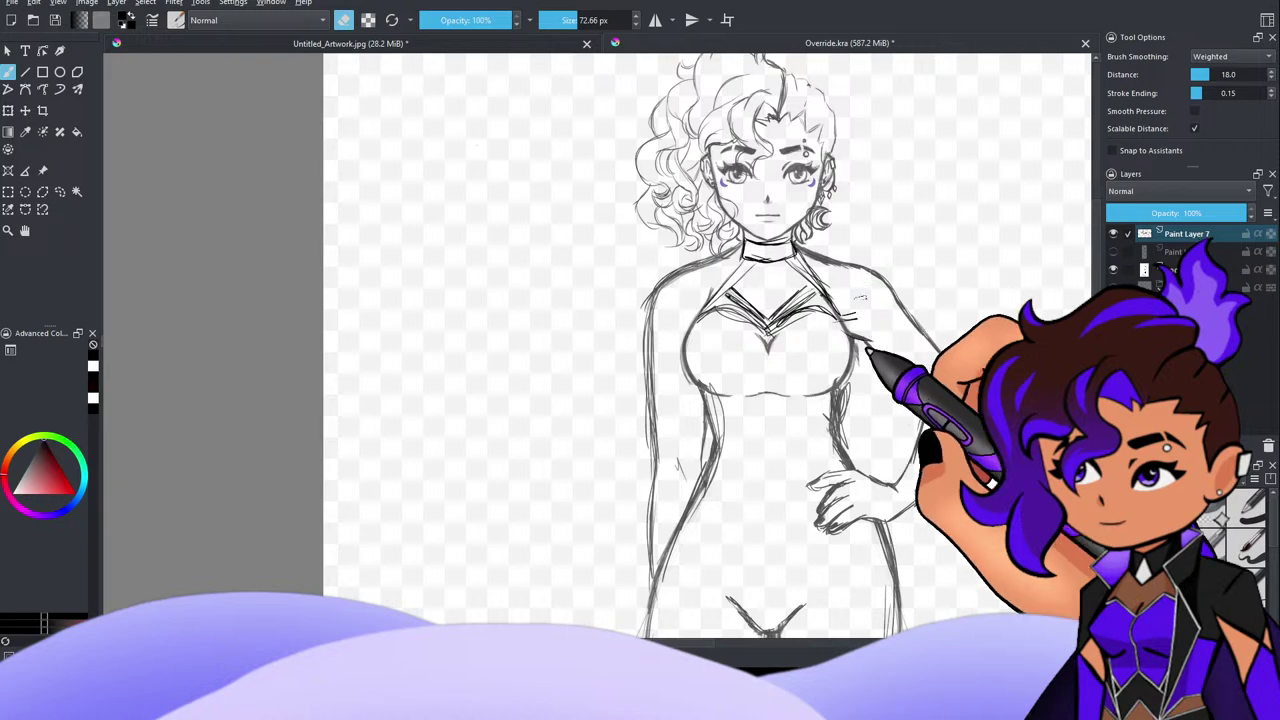
pyautogui.moveTo(580, 22); pyautogui.dragTo(554, 22)
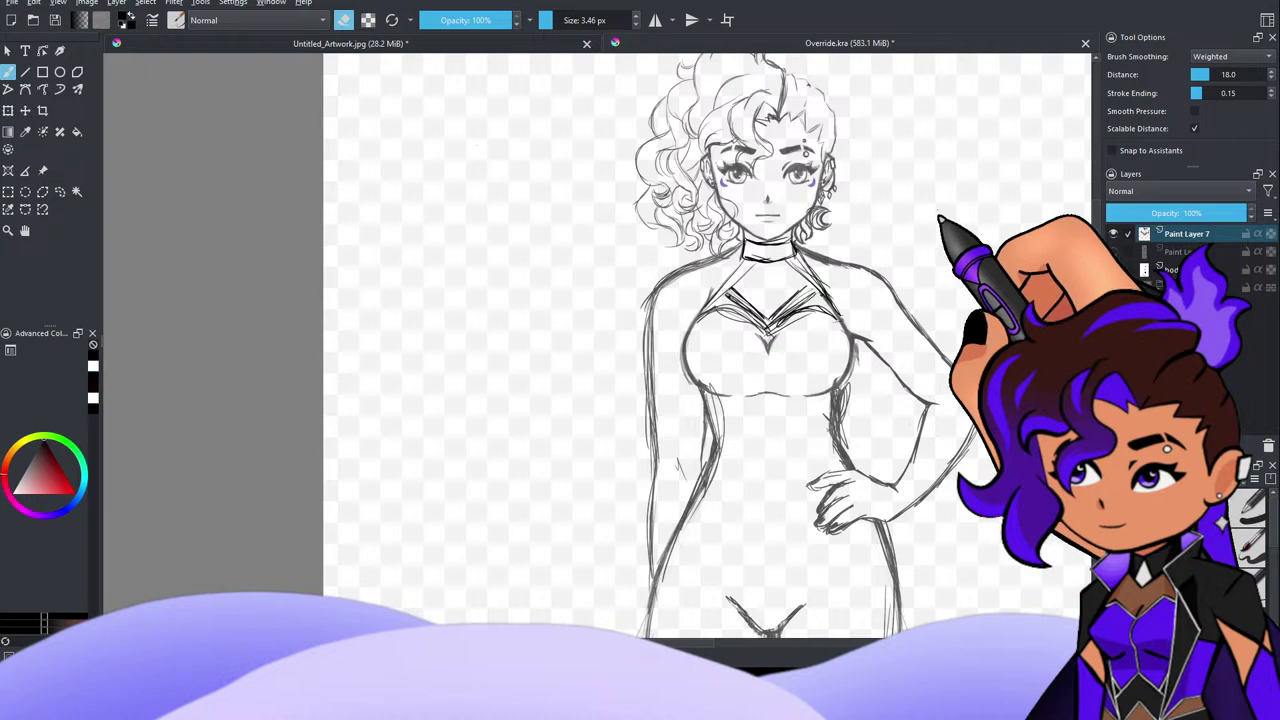
# Step: Sketch wrapped folds across the bust, darkened bodice sides, a curved waistline and light skirt folds over the hips and thighs
pyautogui.scroll(-4, 920, 240)
pyautogui.scroll(2, 926, 240)
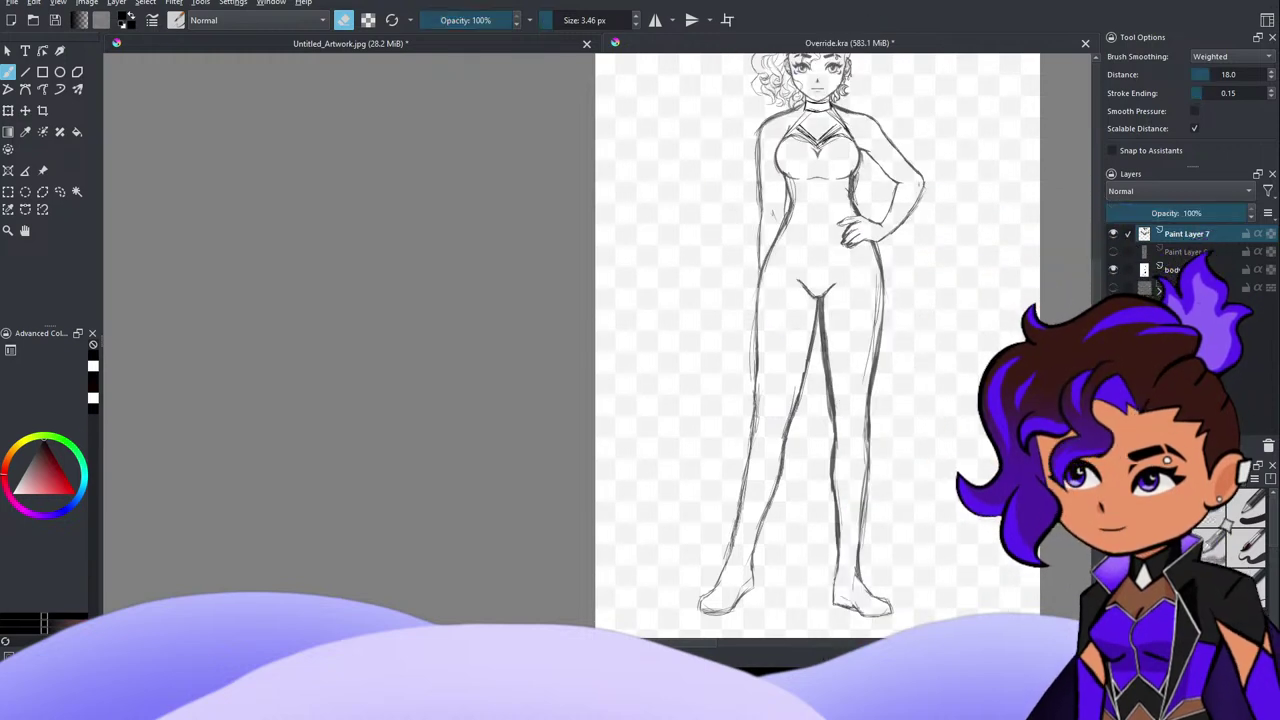
pyautogui.click(811, 229)
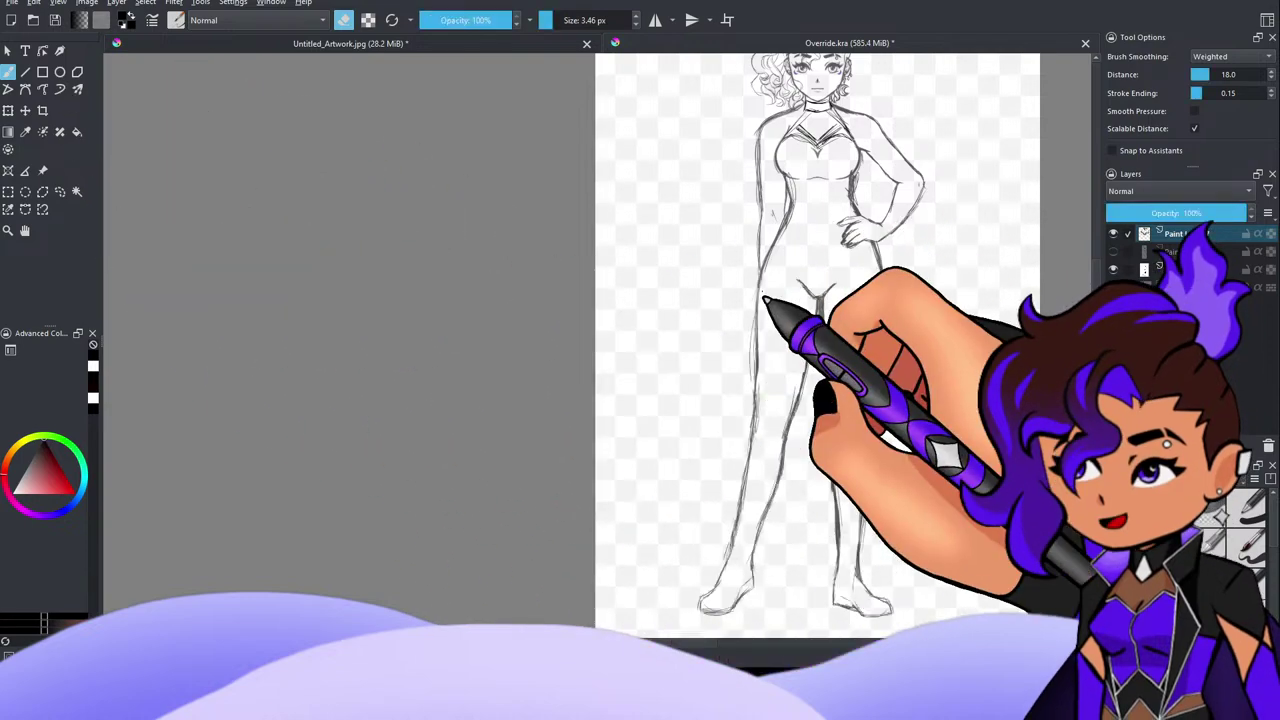
pyautogui.scroll(-2, 771, 291)
pyautogui.scroll(3, 831, 200)
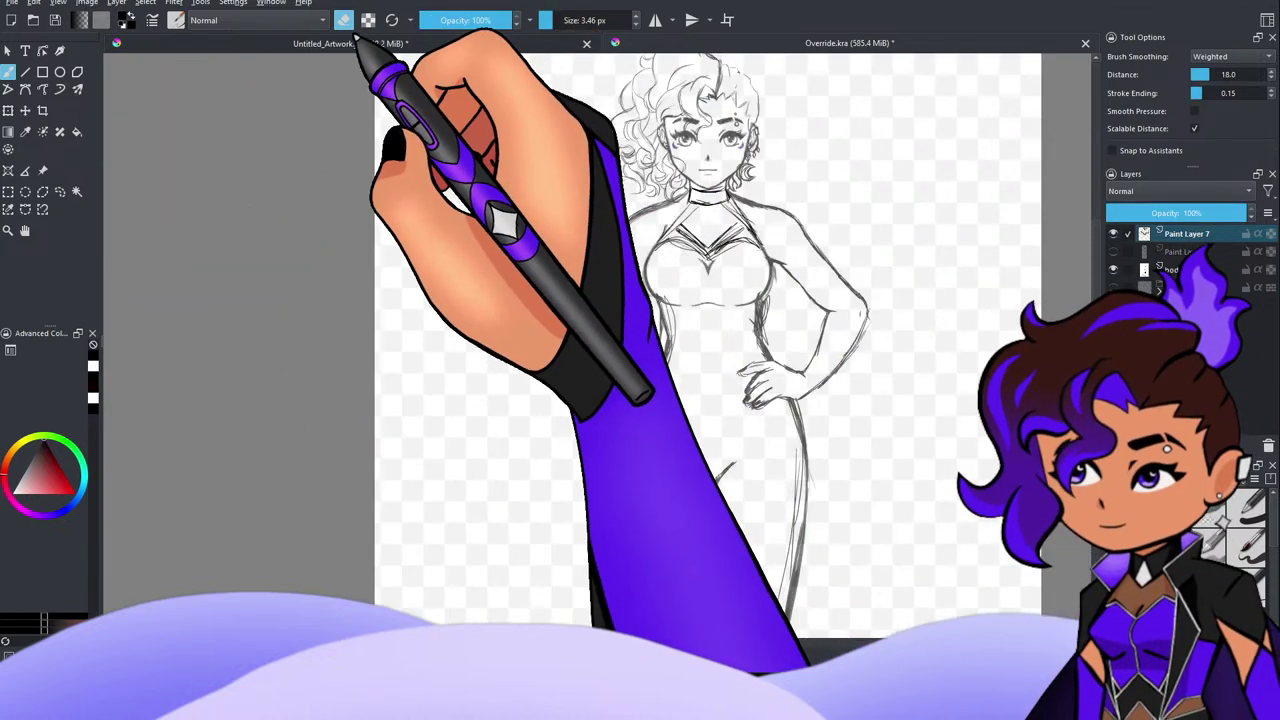
pyautogui.click(344, 20)
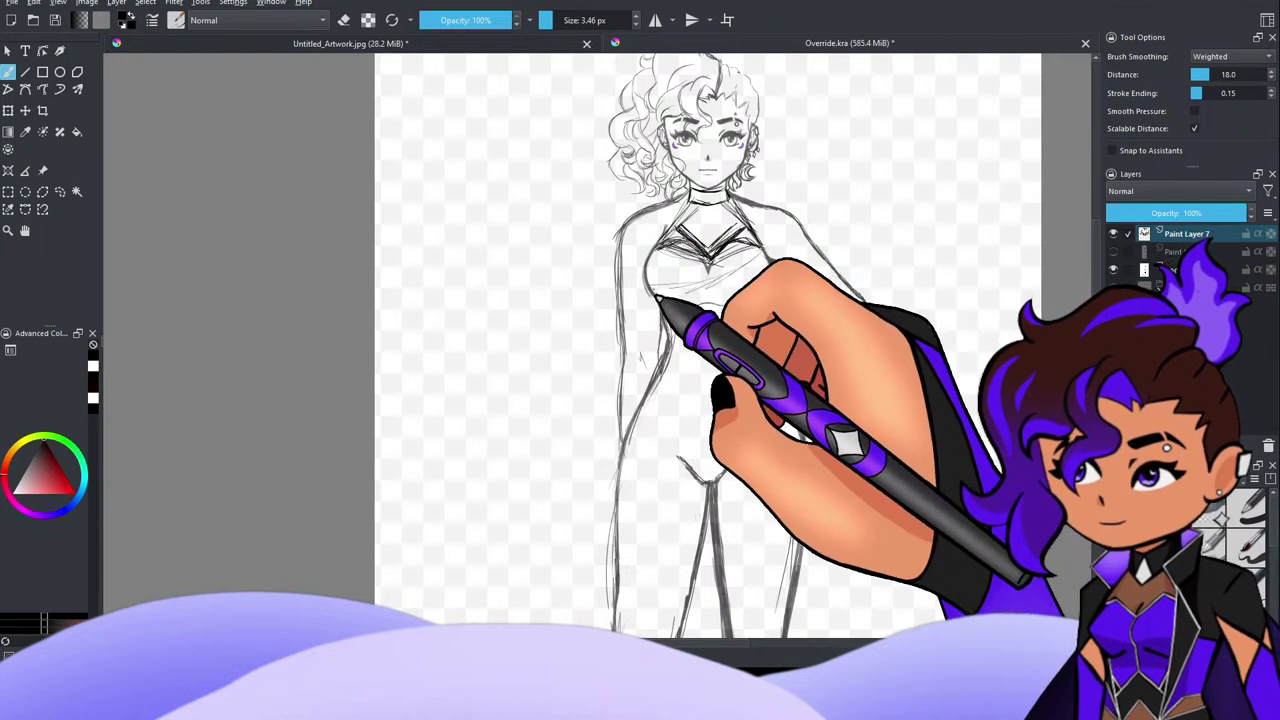
pyautogui.moveTo(655, 294); pyautogui.dragTo(664, 306)
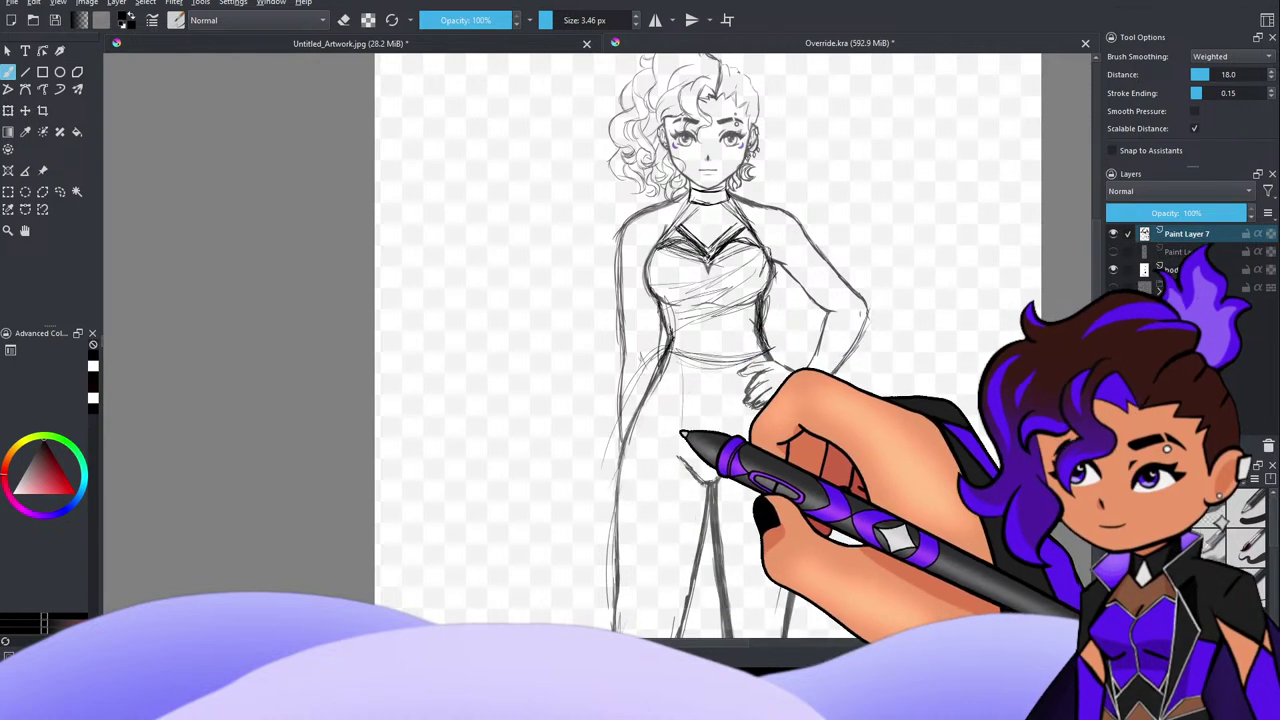
pyautogui.moveTo(666, 448); pyautogui.dragTo(628, 568)
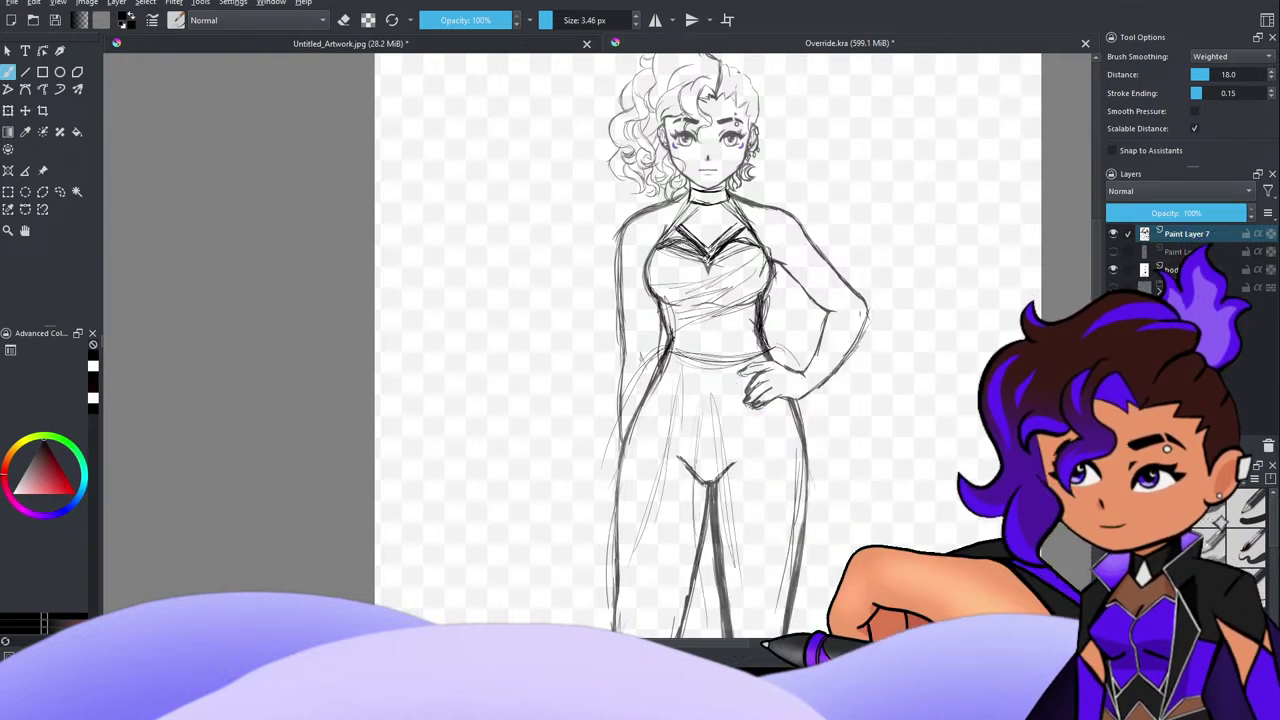
# Step: Add vertical corset seams to the bodice between the bust and the waistline
pyautogui.scroll(-3, 734, 578)
pyautogui.scroll(1, 760, 530)
pyautogui.scroll(-1, 830, 570)
pyautogui.scroll(3, 835, 568)
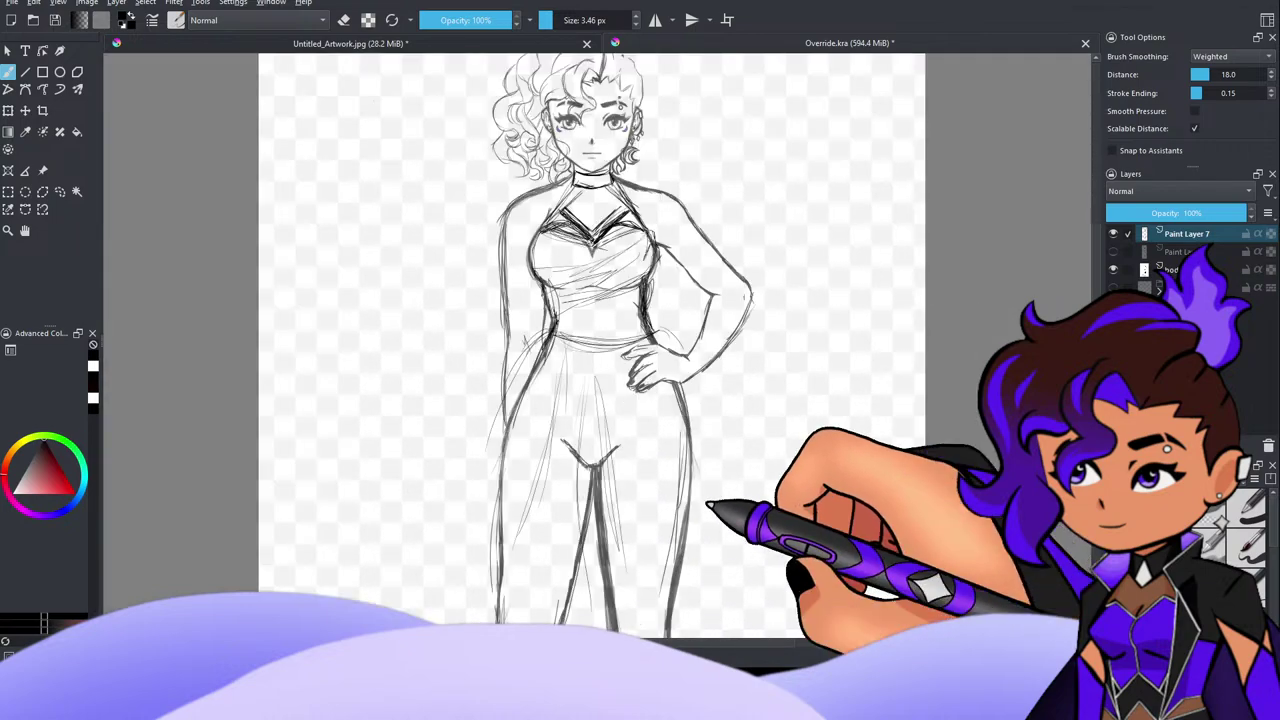
pyautogui.scroll(3, 620, 410)
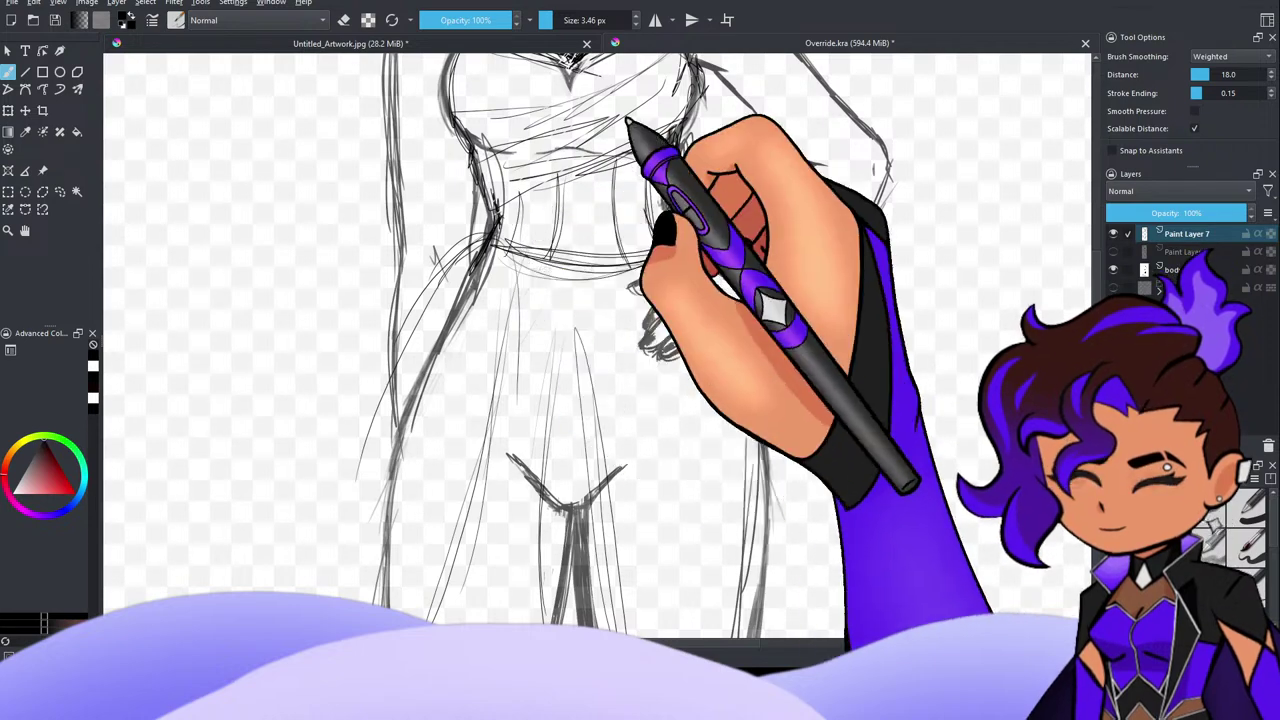
pyautogui.scroll(-8, 760, 150)
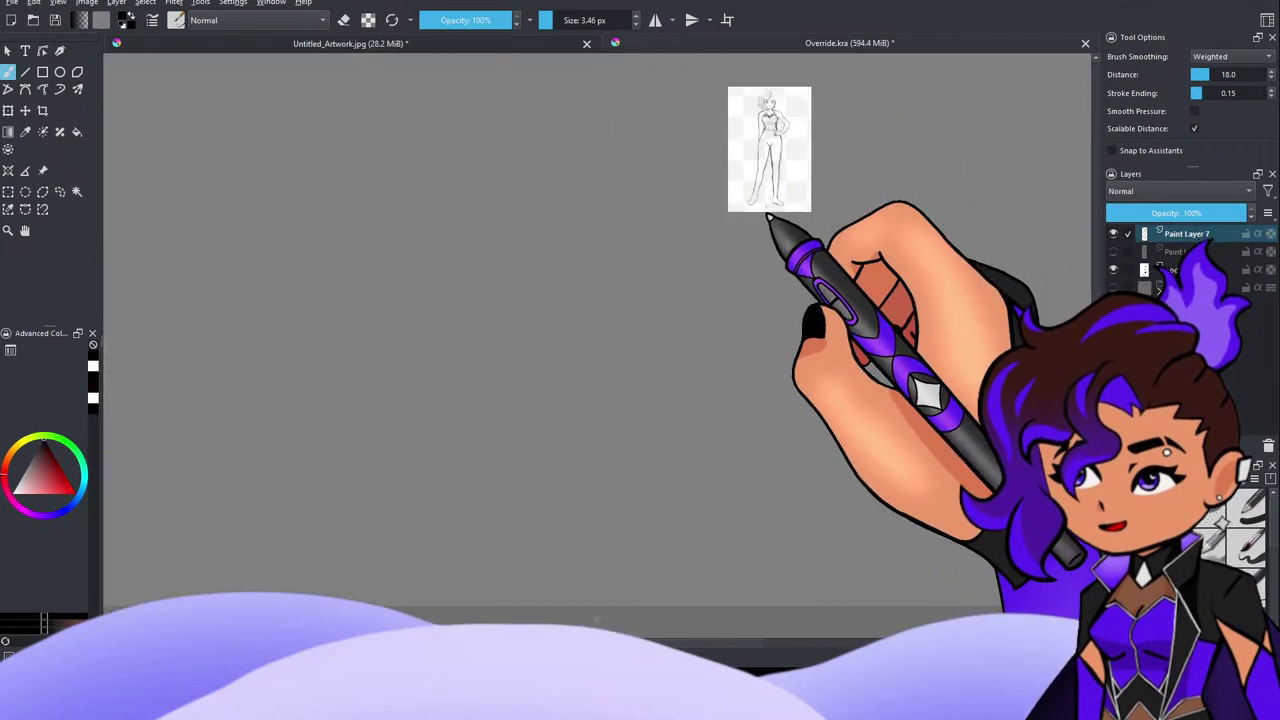
pyautogui.scroll(10, 780, 115)
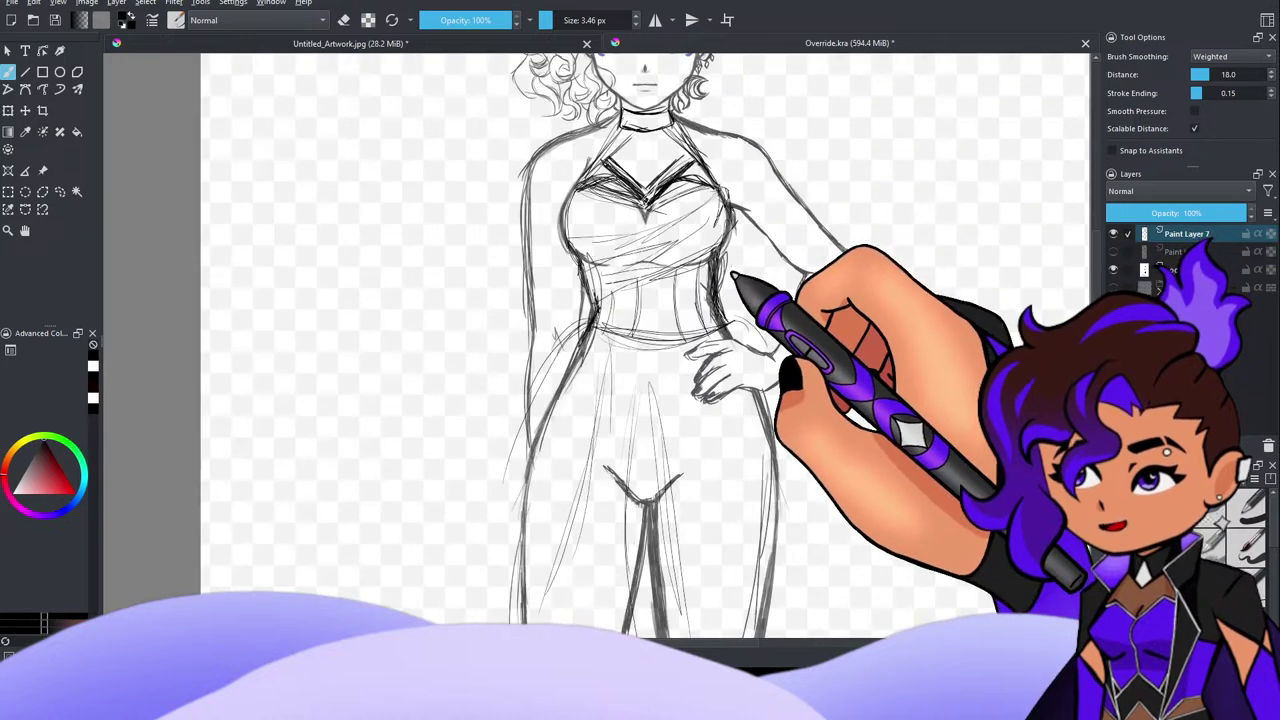
# Step: Sketch a long flared skirt sweeping outward from the hips to the lower legs, with curved front edges and hem lines
pyautogui.scroll(-4, 732, 275)
pyautogui.scroll(2, 716, 442)
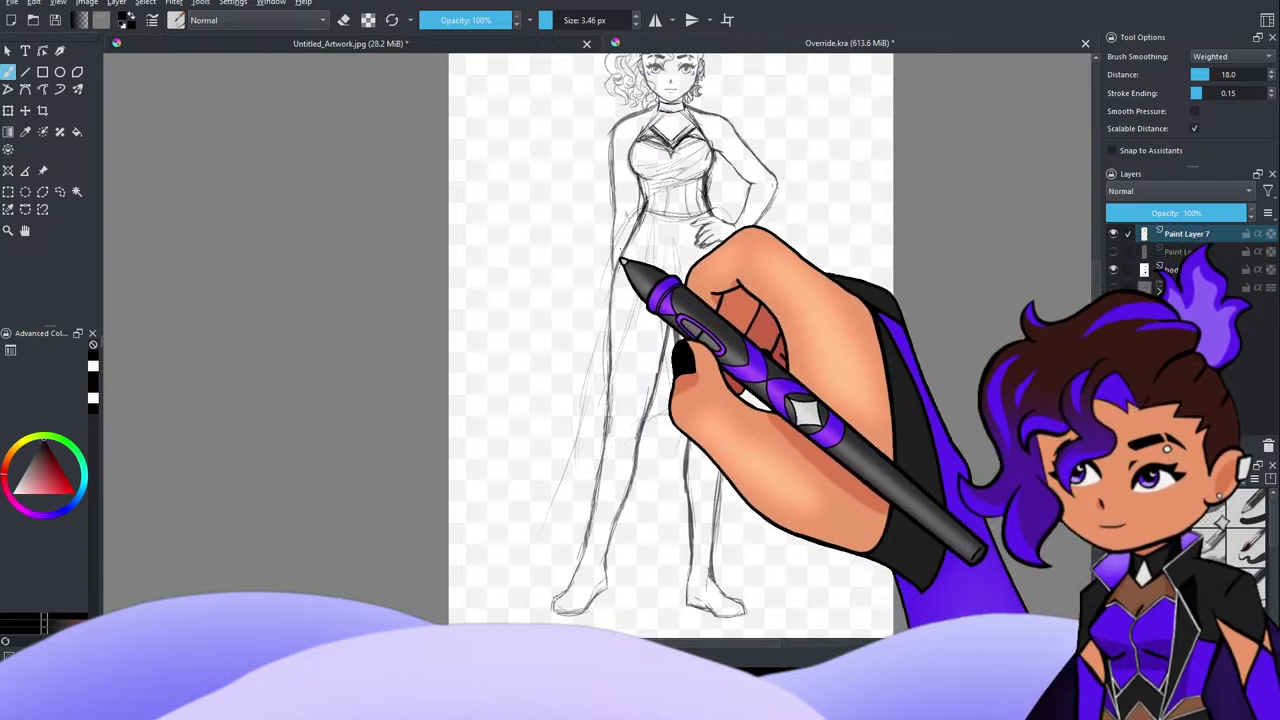
pyautogui.moveTo(621, 258); pyautogui.dragTo(532, 440)
pyautogui.moveTo(612, 292); pyautogui.dragTo(500, 475)
pyautogui.moveTo(749, 272)
pyautogui.mouseDown()
pyautogui.moveTo(849, 413)
pyautogui.moveTo(838, 531)
pyautogui.mouseUp()
pyautogui.moveTo(622, 285)
pyautogui.mouseDown()
pyautogui.moveTo(503, 460)
pyautogui.moveTo(497, 525)
pyautogui.moveTo(523, 420)
pyautogui.moveTo(490, 505)
pyautogui.mouseUp()
pyautogui.moveTo(660, 356); pyautogui.dragTo(571, 407)
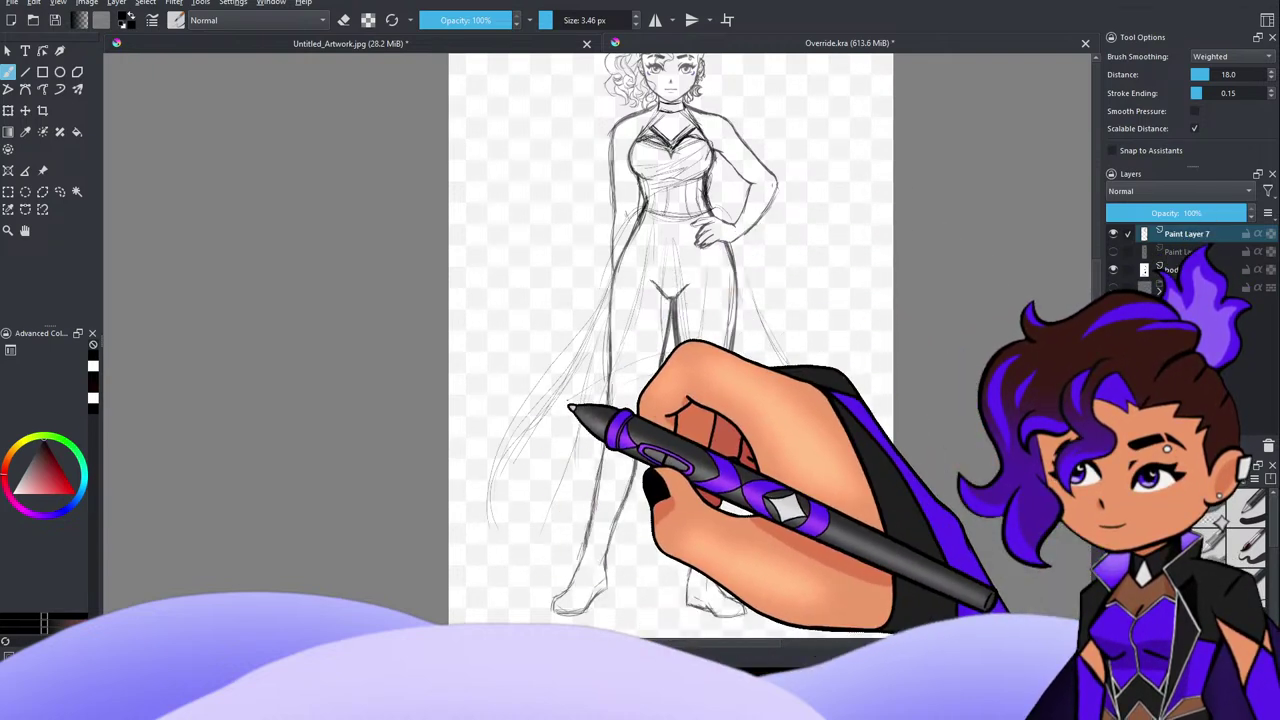
pyautogui.moveTo(640, 376); pyautogui.dragTo(563, 446)
pyautogui.moveTo(592, 398)
pyautogui.mouseDown()
pyautogui.moveTo(520, 505)
pyautogui.moveTo(792, 503)
pyautogui.mouseUp()
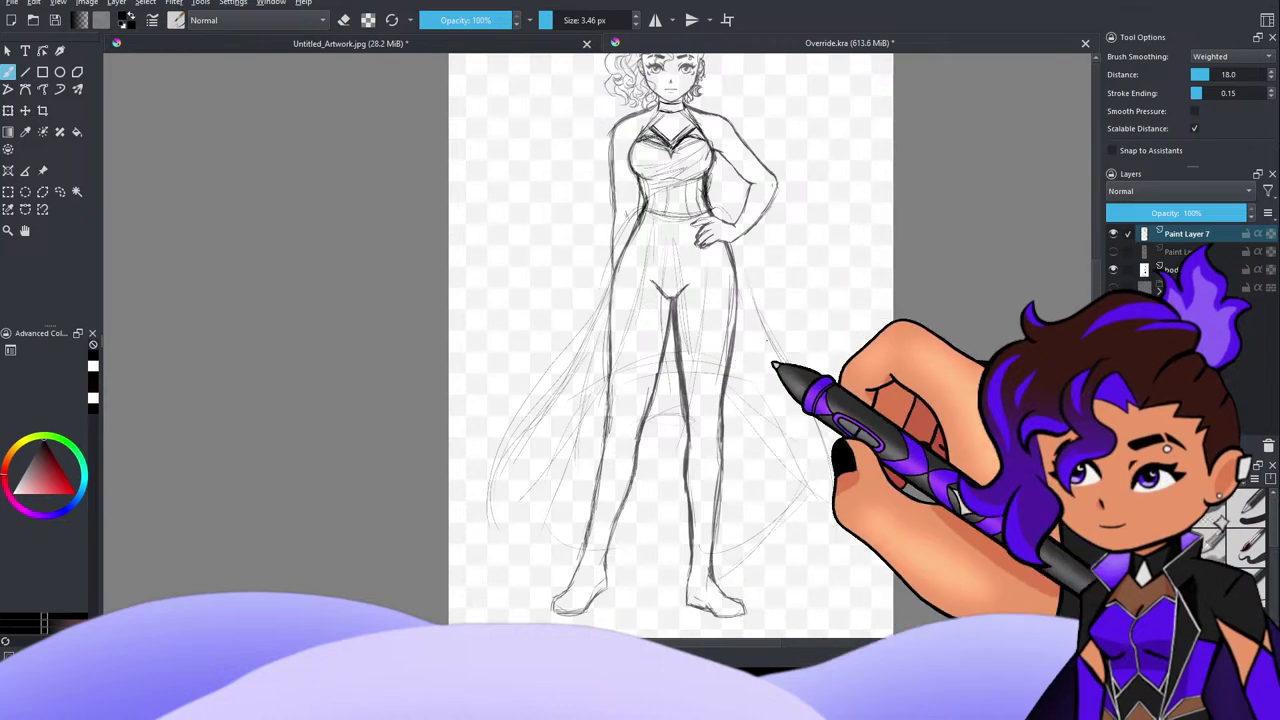
pyautogui.moveTo(775, 364)
pyautogui.mouseDown()
pyautogui.moveTo(834, 471)
pyautogui.moveTo(785, 585)
pyautogui.mouseUp()
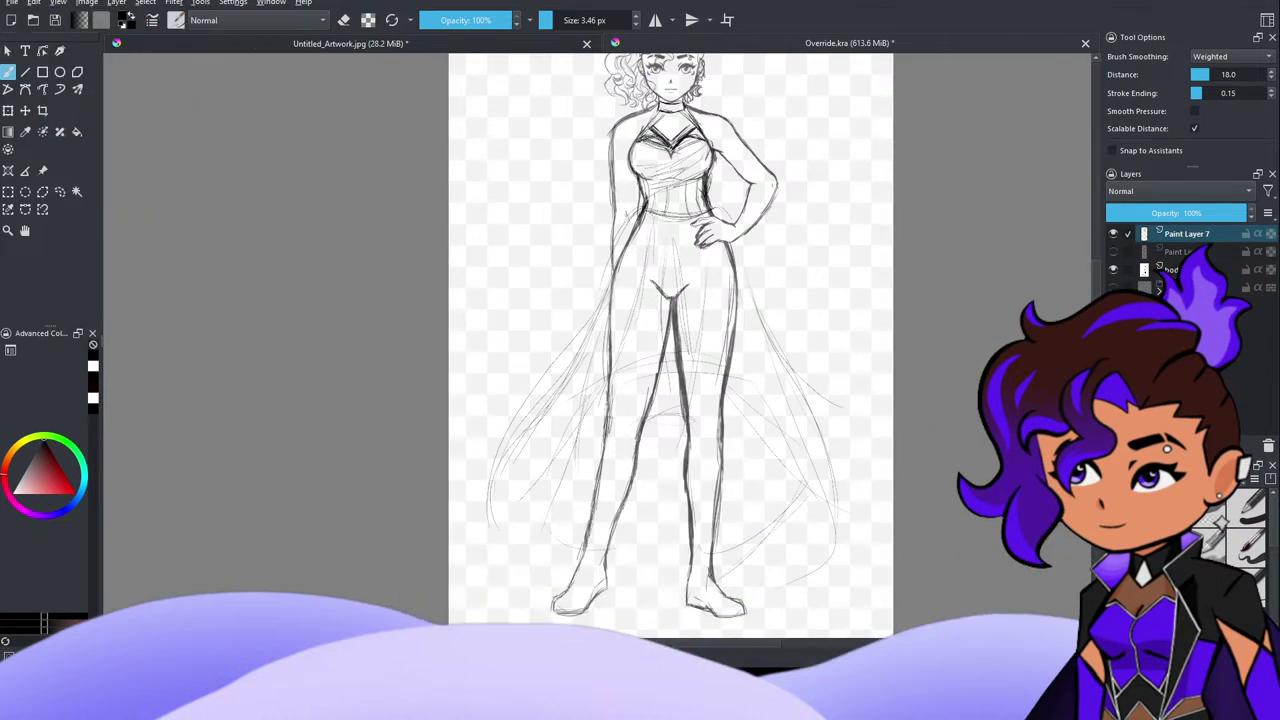
pyautogui.hotkey('ctrl', 'Tab')
pyautogui.hotkey('ctrl', 'Tab')
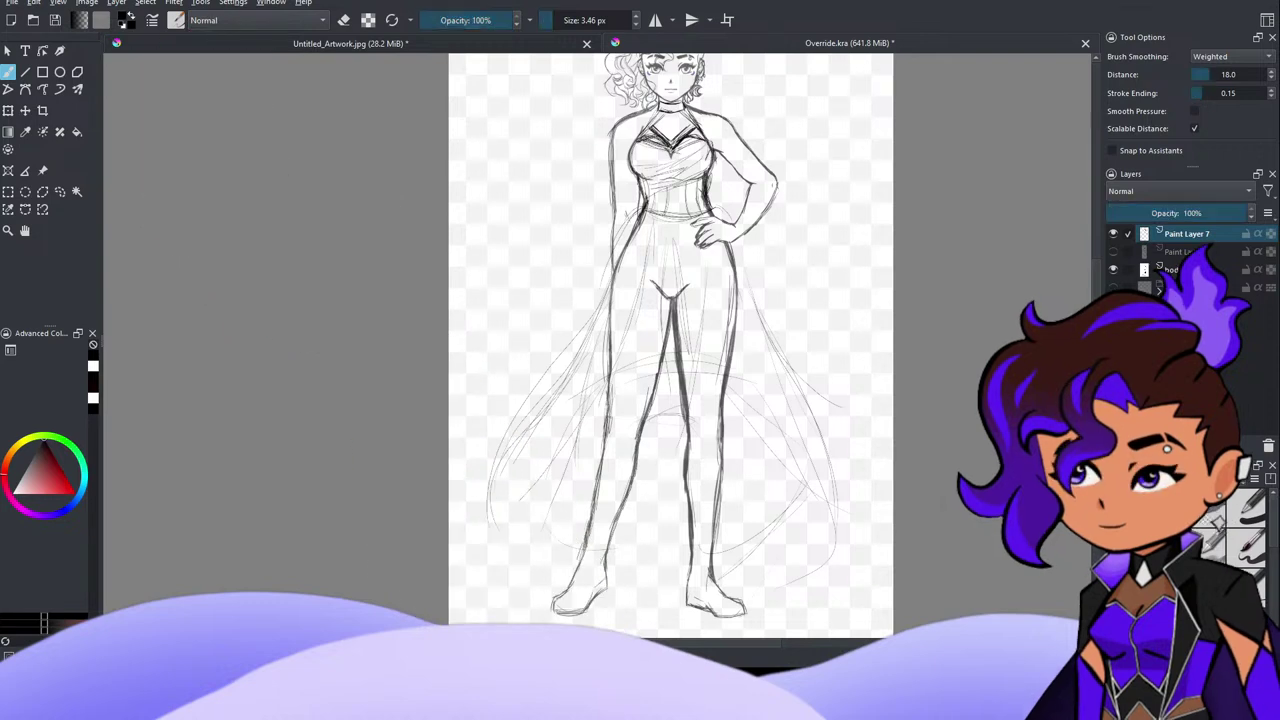
pyautogui.hotkey('ctrl', 'Tab')
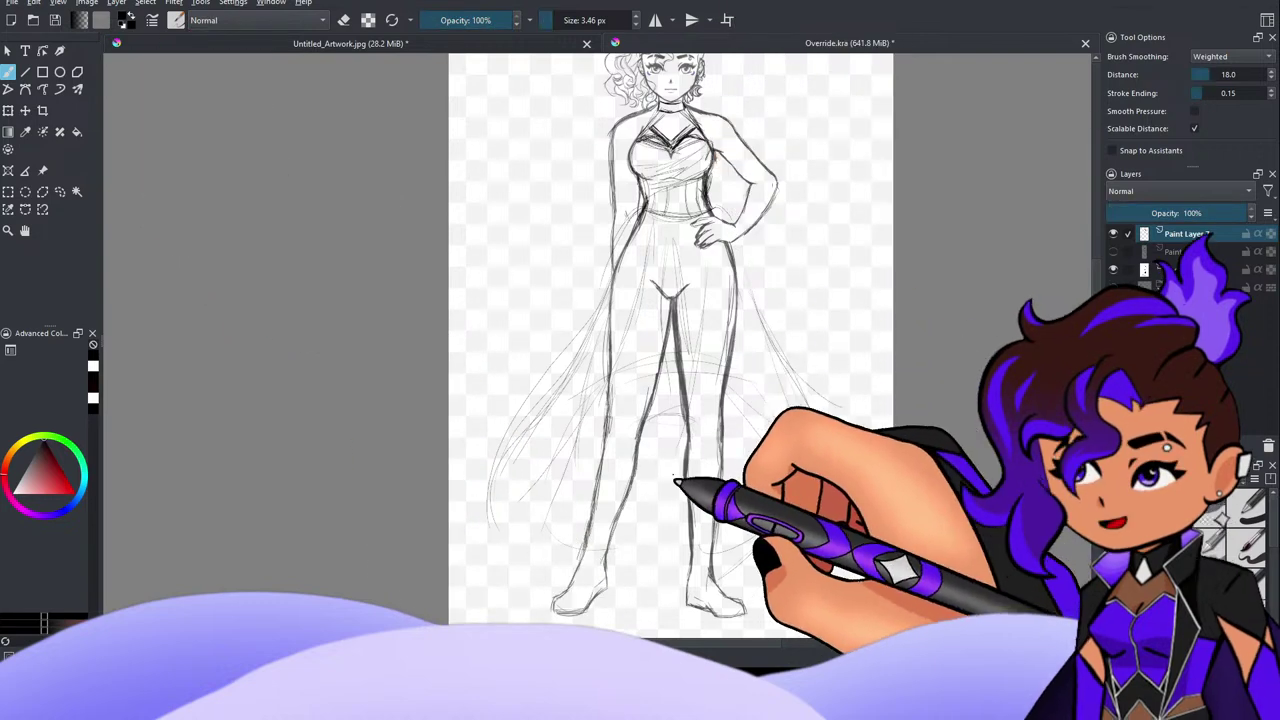
pyautogui.hotkey('ctrl', 'Tab')
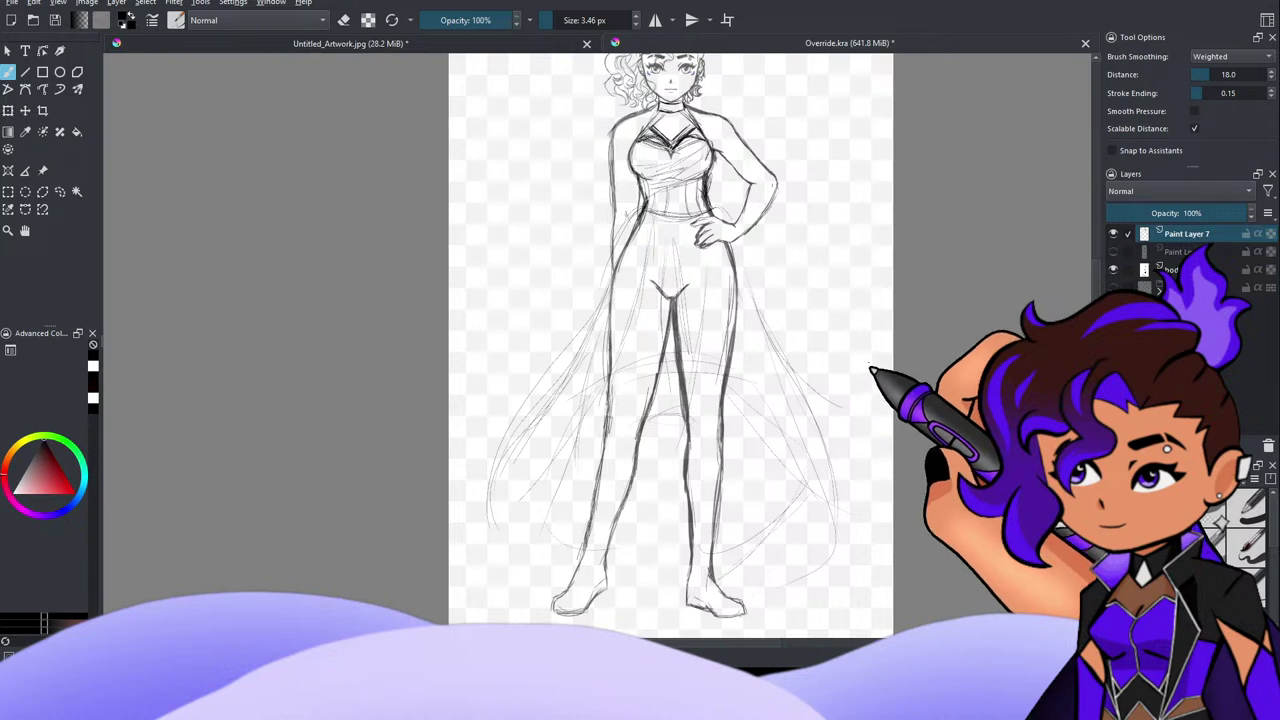
# Step: Sketch light, hatched sleeve shapes around the elbows and forearms of both arms
pyautogui.hotkey('ctrl', 'Tab')
pyautogui.hotkey('ctrl', 'Tab')
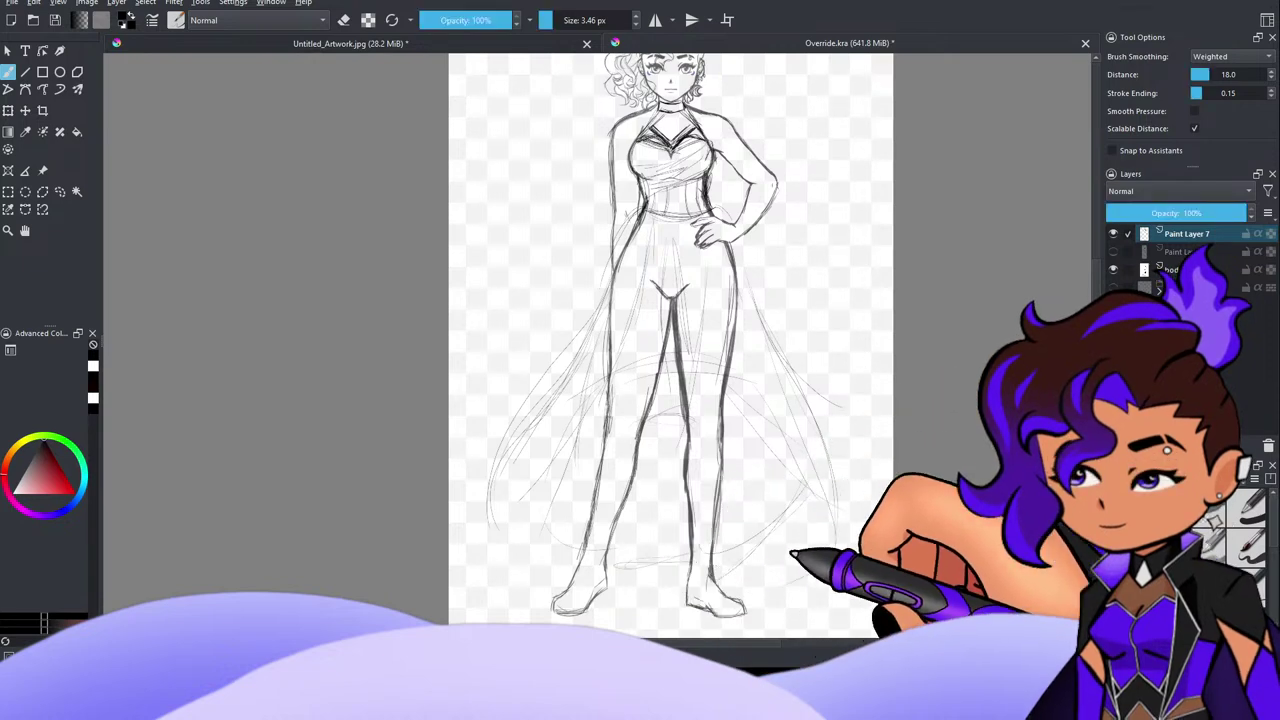
pyautogui.scroll(-3, 861, 413)
pyautogui.scroll(5, 801, 314)
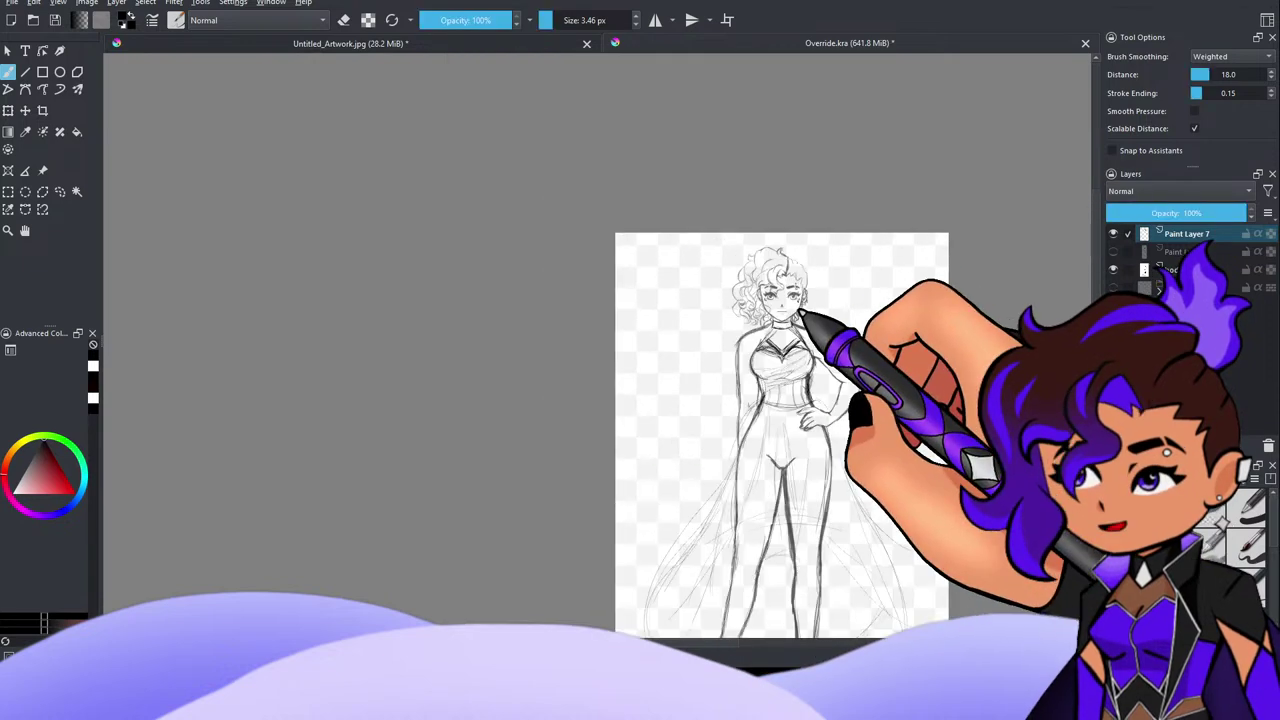
pyautogui.scroll(-4, 866, 434)
pyautogui.scroll(2, 883, 474)
pyautogui.scroll(1, 886, 482)
pyautogui.scroll(-1, 835, 449)
pyautogui.scroll(2, 835, 414)
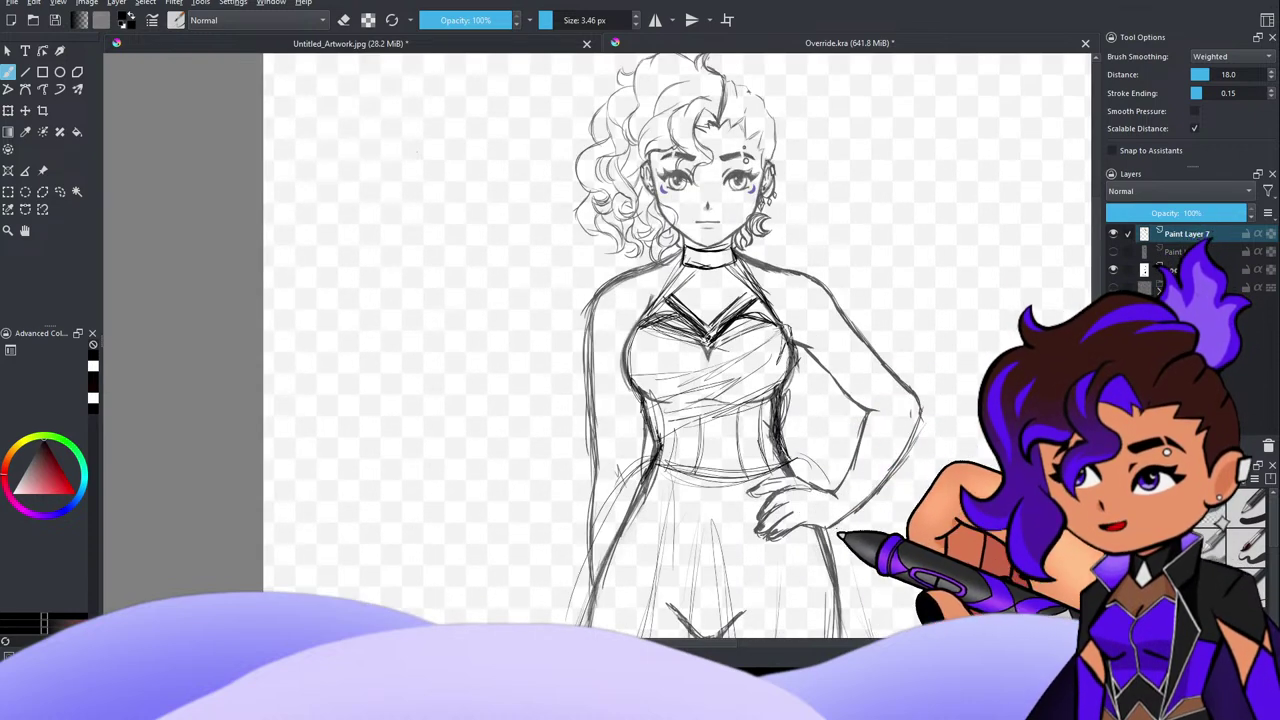
pyautogui.hotkey('ctrl', 'Tab')
pyautogui.hotkey('ctrl', 'Tab')
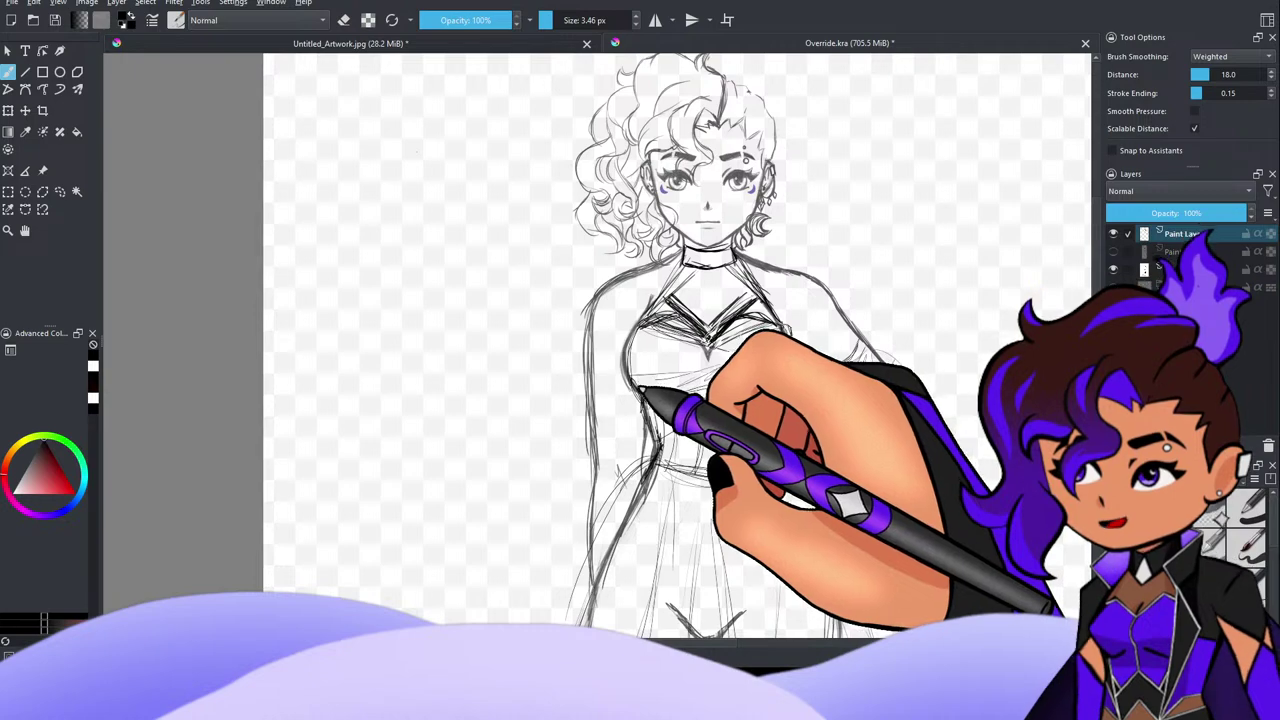
pyautogui.moveTo(628, 386)
pyautogui.mouseDown()
pyautogui.moveTo(600, 382)
pyautogui.moveTo(626, 387)
pyautogui.moveTo(582, 458)
pyautogui.moveTo(598, 454)
pyautogui.moveTo(610, 508)
pyautogui.mouseUp()
pyautogui.moveTo(636, 408); pyautogui.dragTo(582, 472)
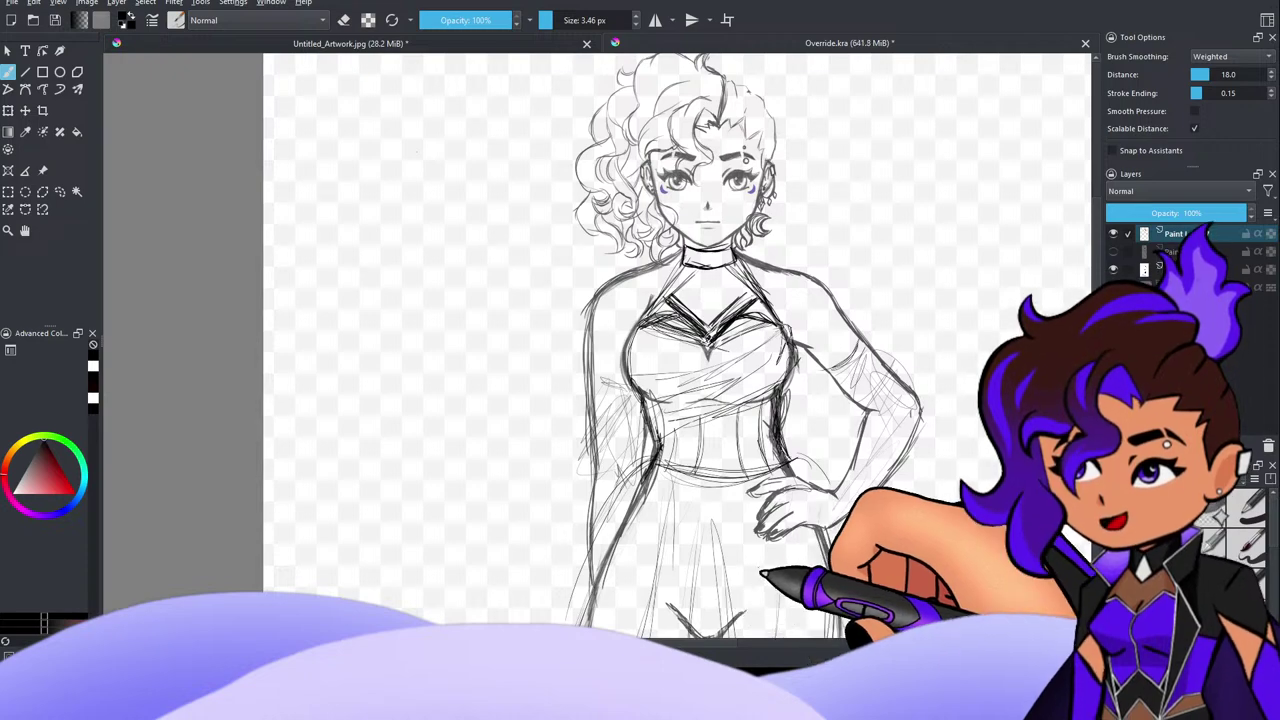
# Step: Examine the outfit sketch on the bodice and across the full figure
pyautogui.scroll(-3, 824, 362)
pyautogui.scroll(2, 824, 362)
pyautogui.scroll(2, 800, 298)
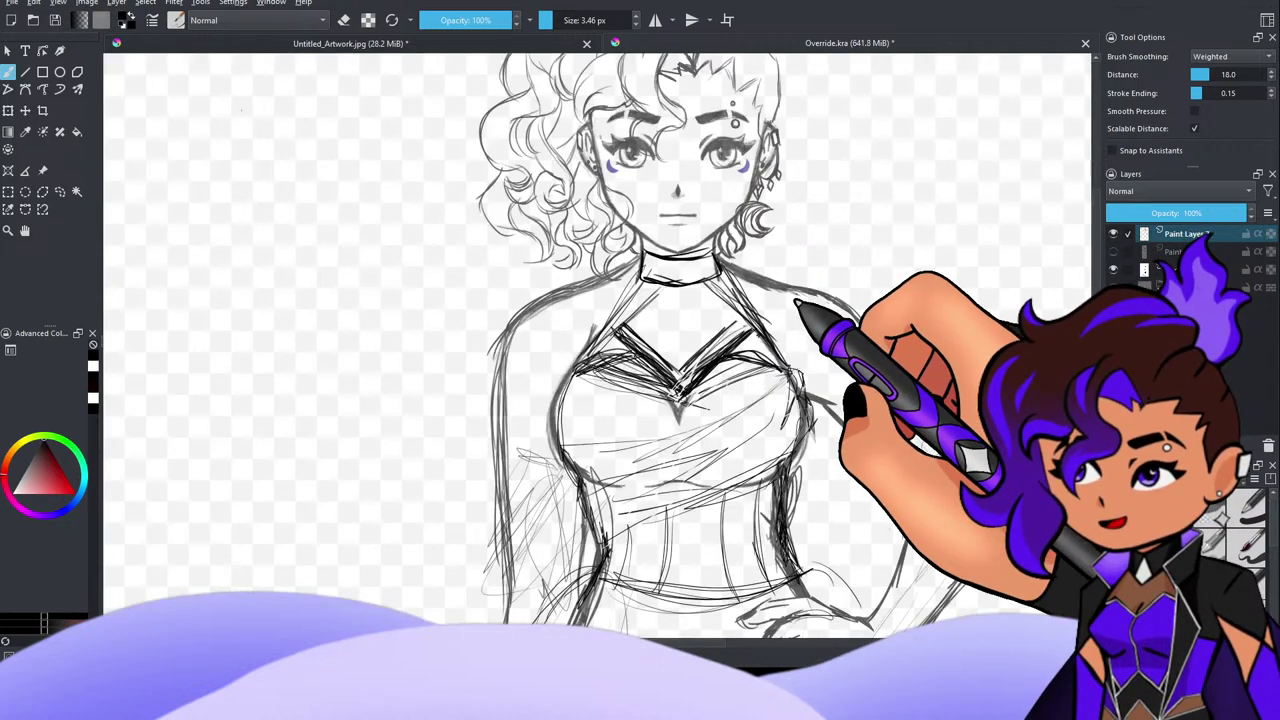
pyautogui.scroll(-3, 803, 303)
pyautogui.scroll(2, 780, 271)
pyautogui.scroll(-1, 780, 271)
pyautogui.scroll(2, 783, 275)
pyautogui.scroll(-4, 778, 268)
pyautogui.scroll(3, 780, 326)
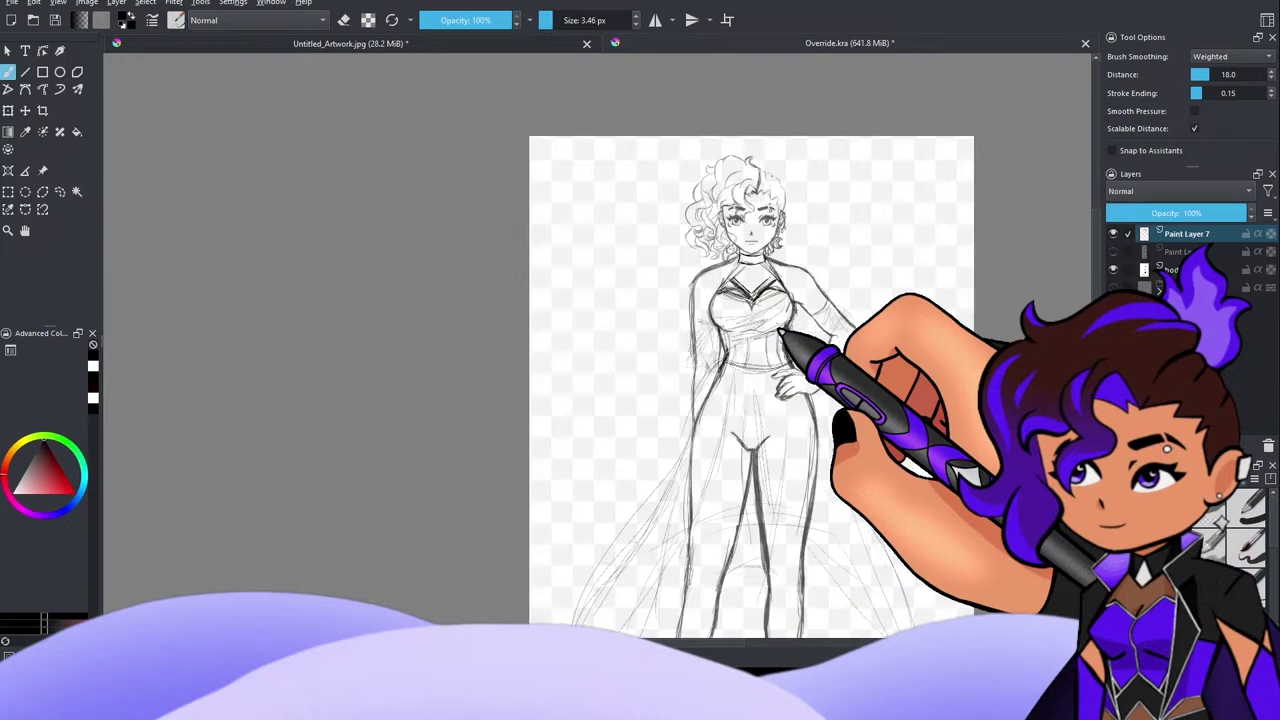
pyautogui.scroll(-4, 706, 189)
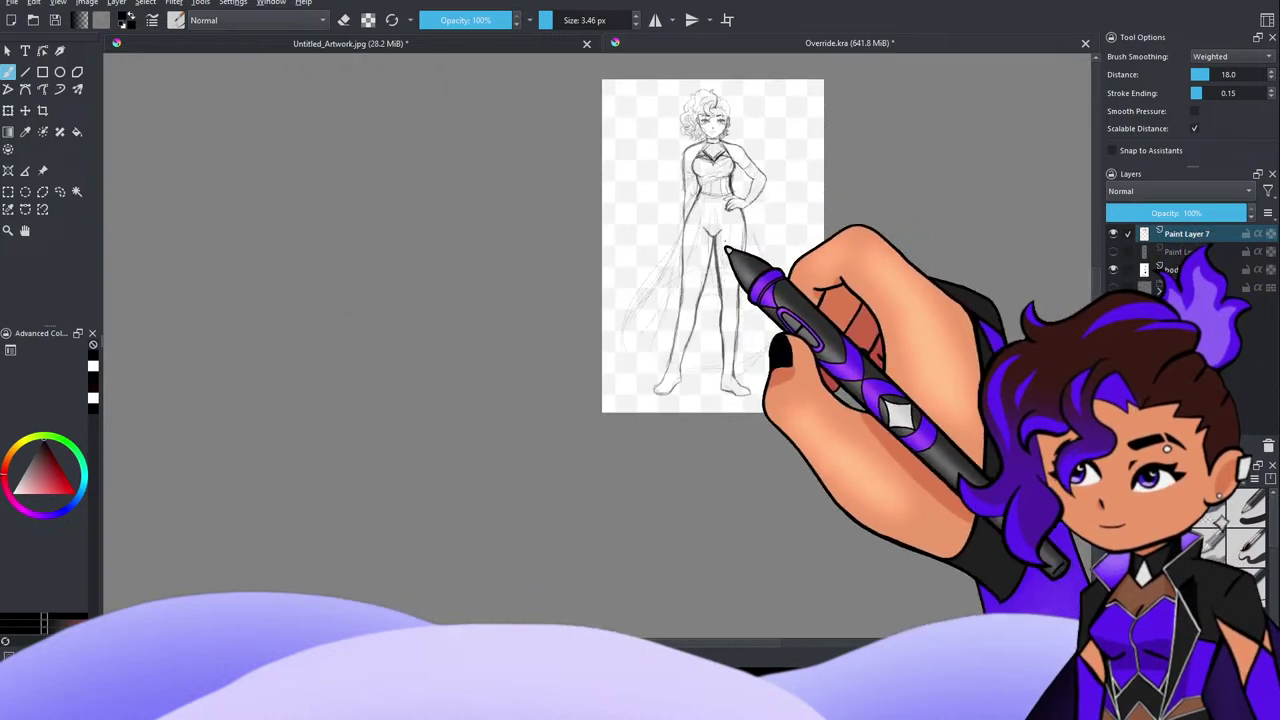
# Step: Add a new paint layer beneath Paint Layer 7, and choose a near-black colour and a 40 px brush
pyautogui.press('+')
pyautogui.press('+')
pyautogui.press('+')
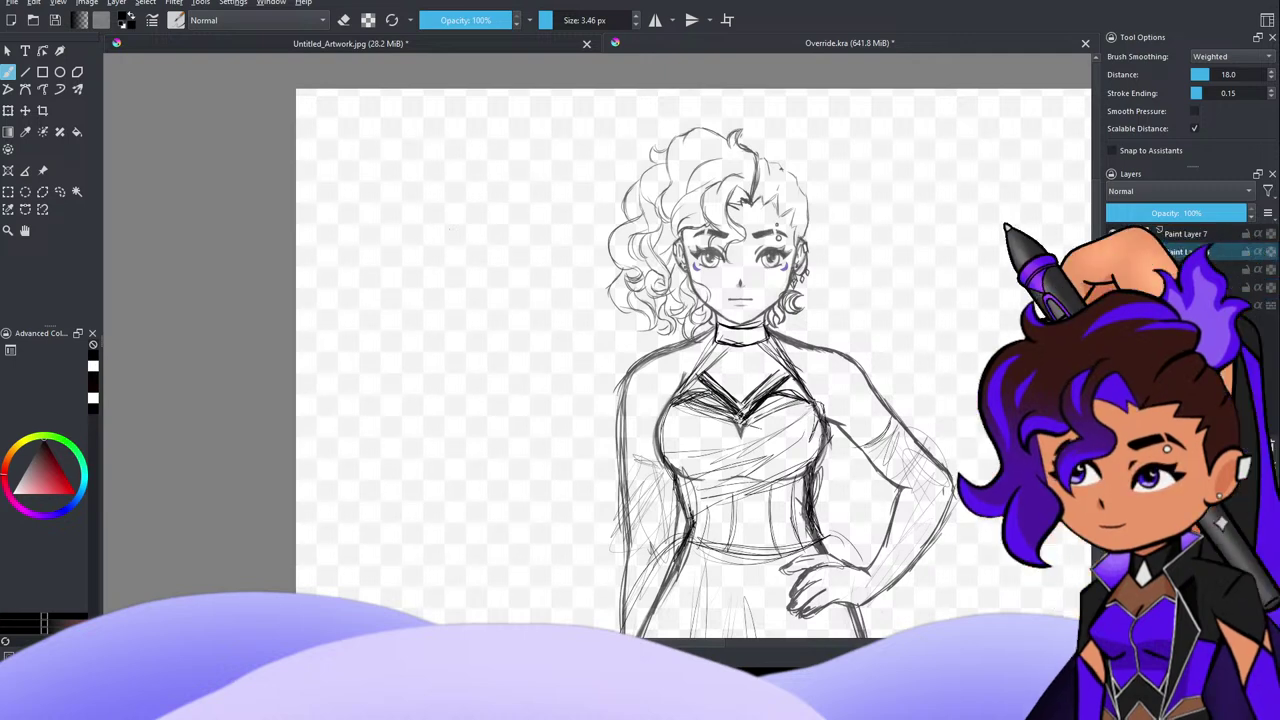
pyautogui.moveTo(40, 476); pyautogui.dragTo(38, 448)
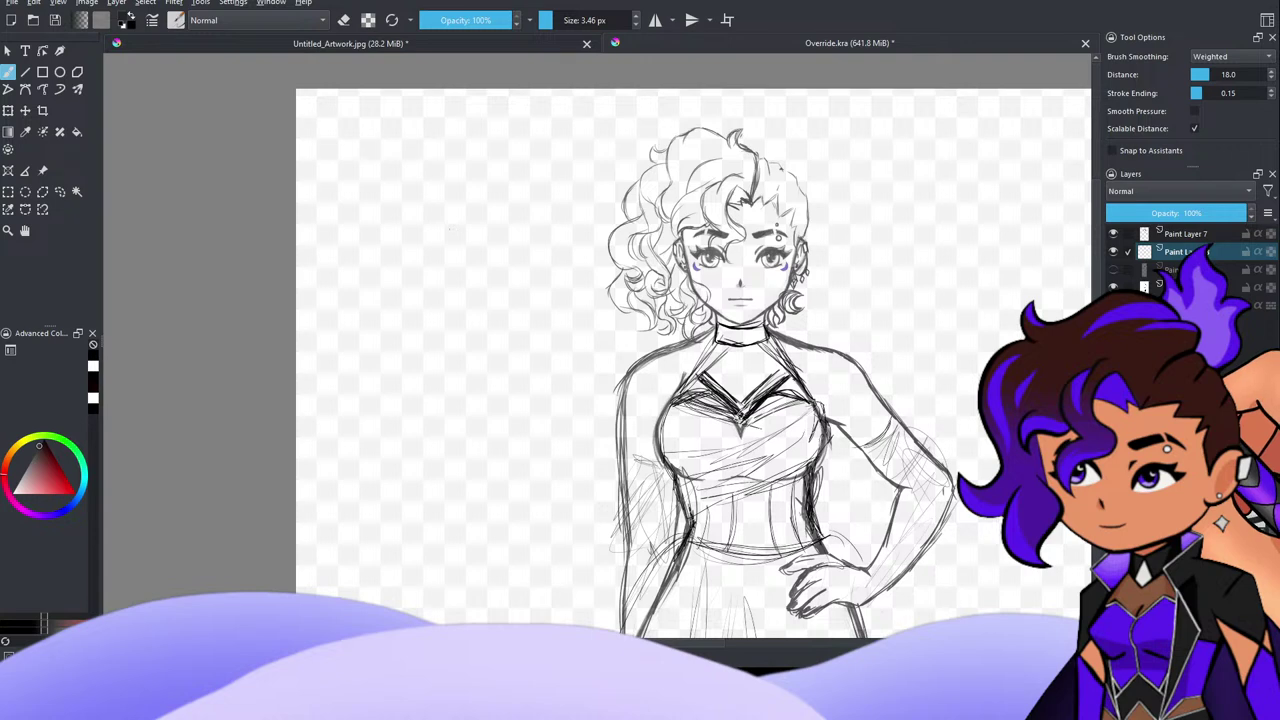
pyautogui.press('/')
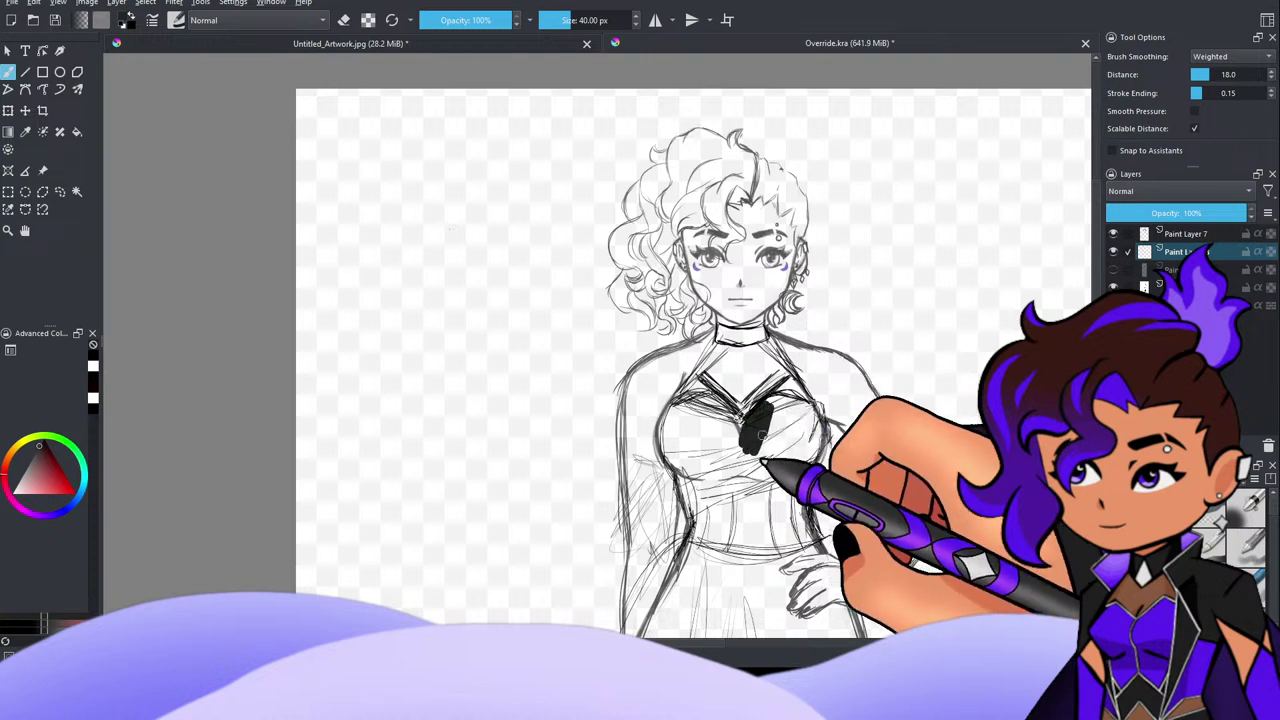
# Step: Block in the choker, halter straps, V neckline and outer bust edges in near-black
pyautogui.moveTo(762, 435)
pyautogui.mouseDown()
pyautogui.moveTo(775, 407)
pyautogui.moveTo(799, 422)
pyautogui.moveTo(768, 396)
pyautogui.mouseUp()
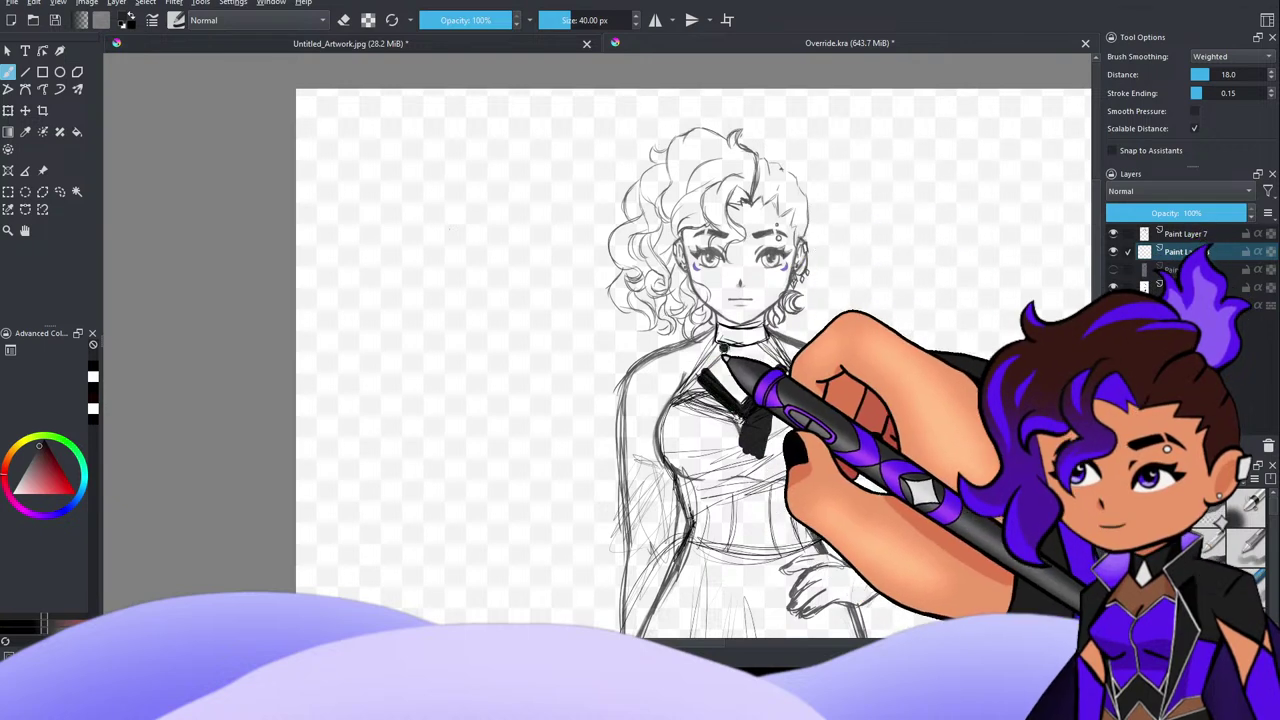
pyautogui.moveTo(720, 350)
pyautogui.mouseDown()
pyautogui.moveTo(674, 406)
pyautogui.moveTo(704, 359)
pyautogui.mouseUp()
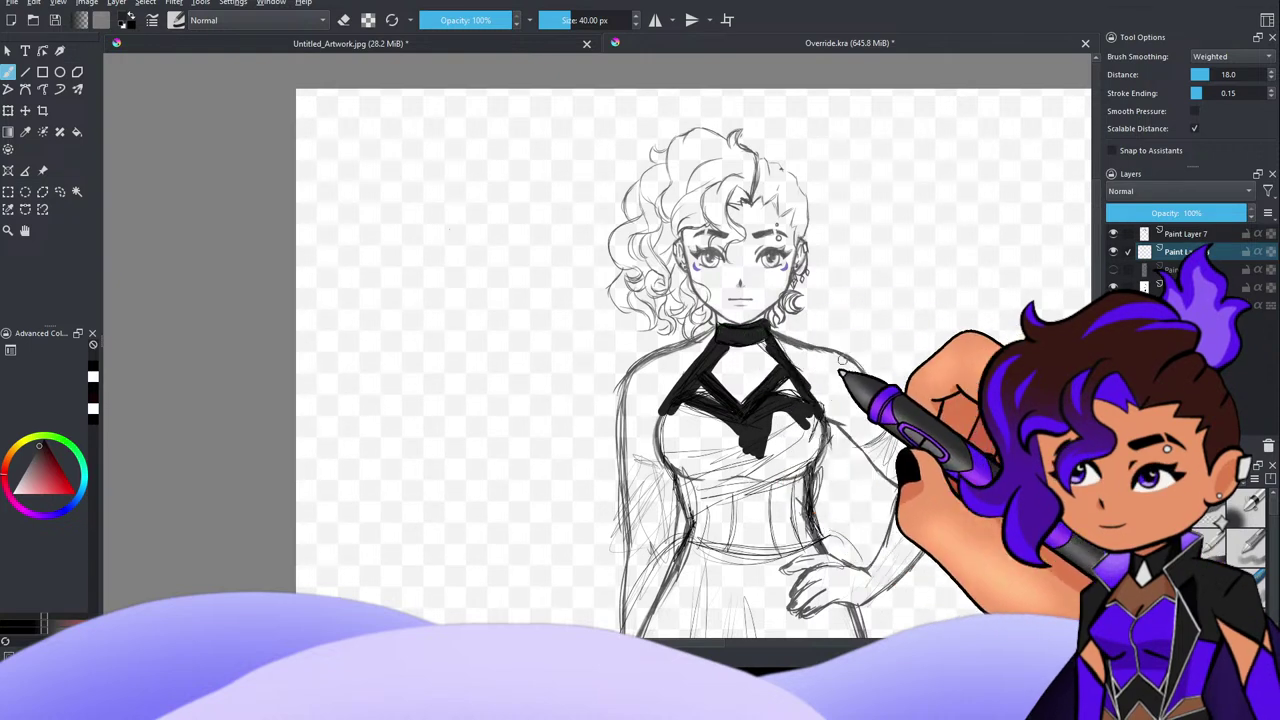
pyautogui.moveTo(668, 408); pyautogui.dragTo(676, 468)
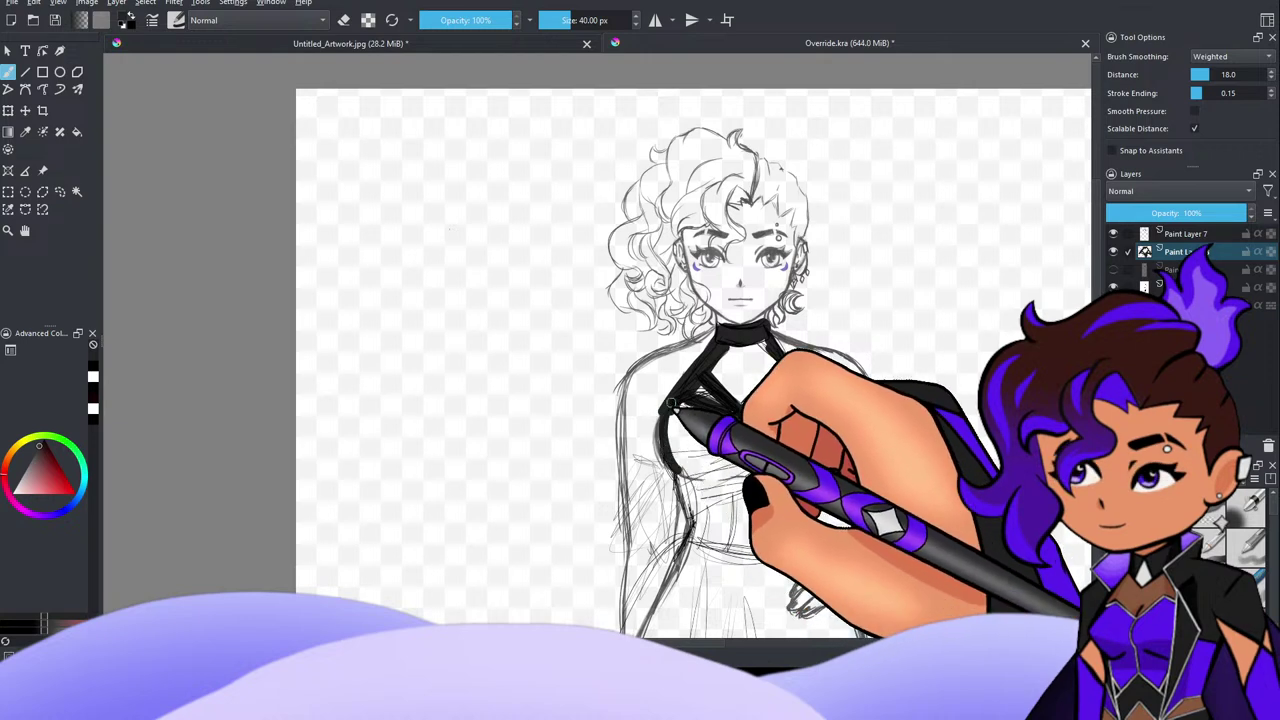
pyautogui.moveTo(671, 403)
pyautogui.mouseDown()
pyautogui.moveTo(661, 434)
pyautogui.moveTo(682, 478)
pyautogui.moveTo(672, 404)
pyautogui.moveTo(686, 470)
pyautogui.mouseUp()
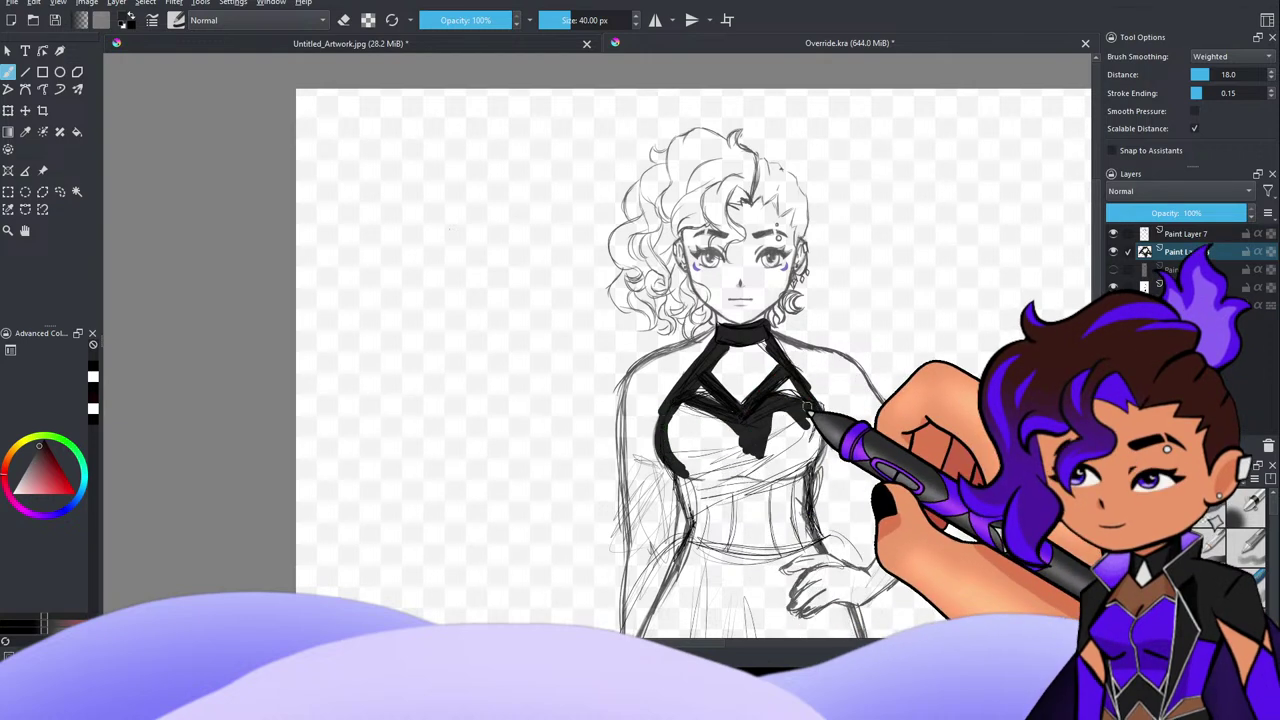
pyautogui.moveTo(807, 408); pyautogui.dragTo(818, 443)
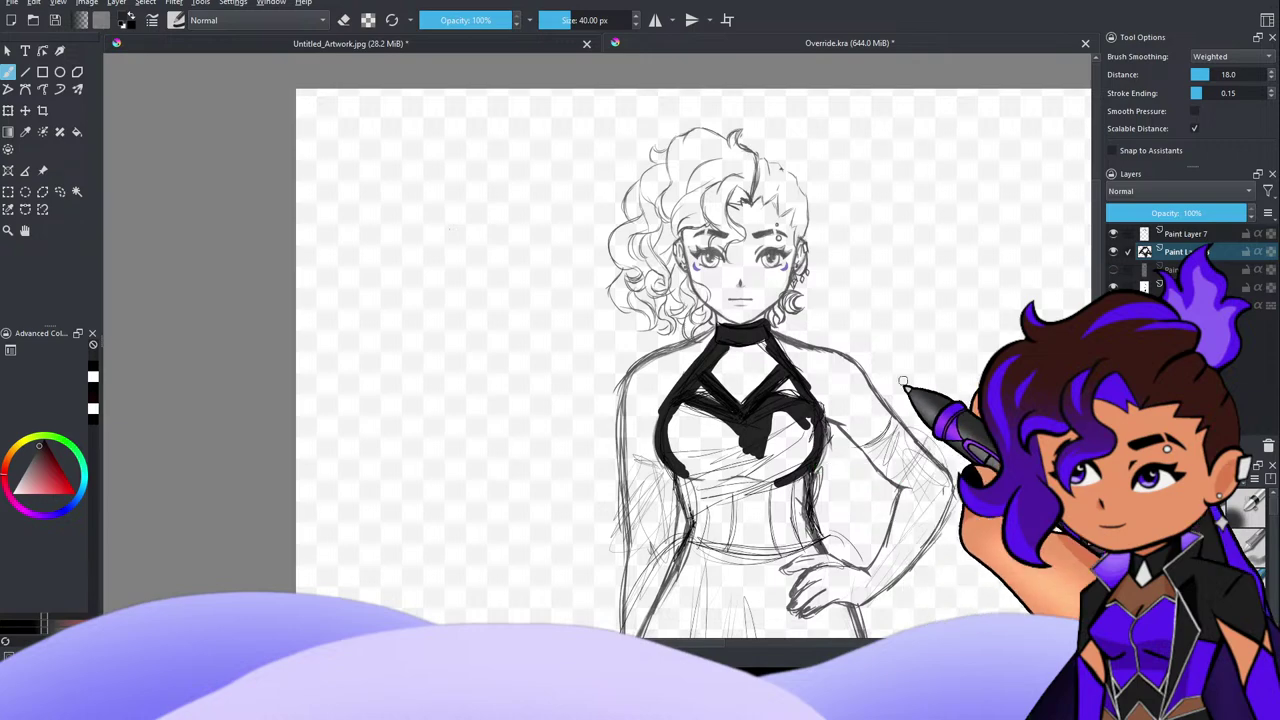
# Step: Sketch a leg study beside the head with a 2.99 px brush, using separate thigh and calf curves, a knee circle and an arrow
pyautogui.scroll(-4, 672, 314)
pyautogui.scroll(2, 697, 335)
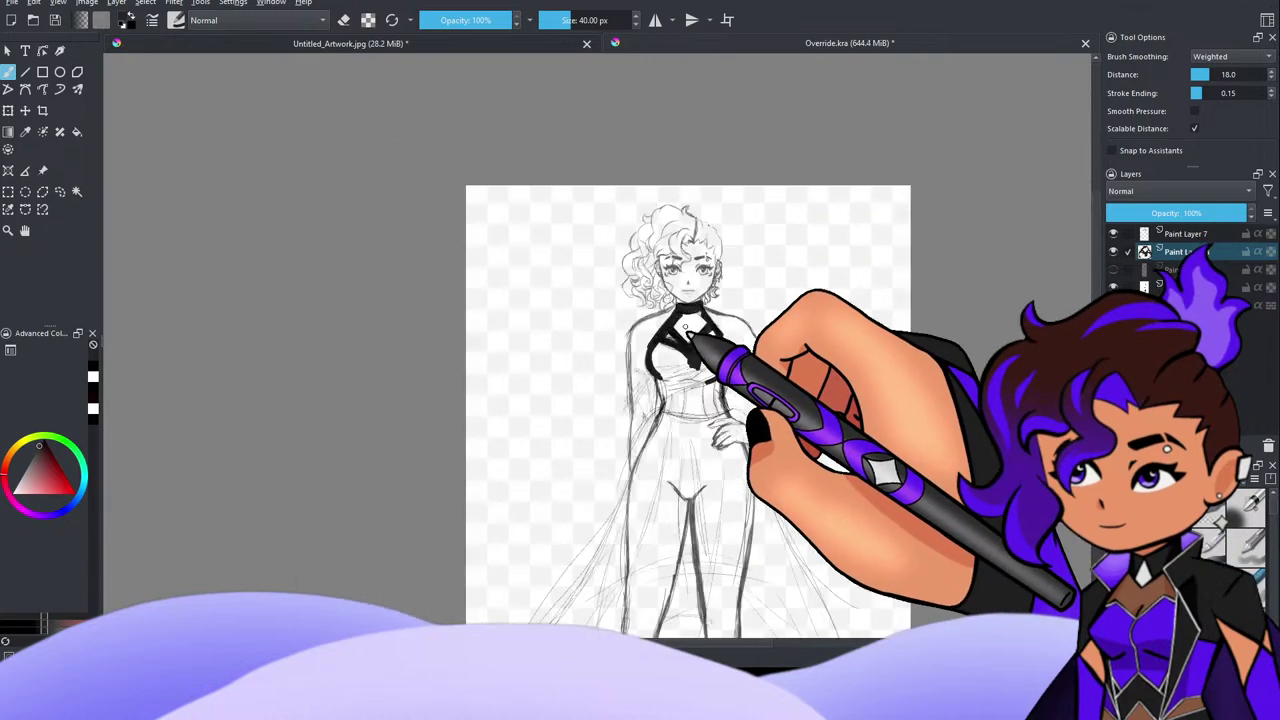
pyautogui.scroll(-3, 697, 340)
pyautogui.scroll(6, 712, 372)
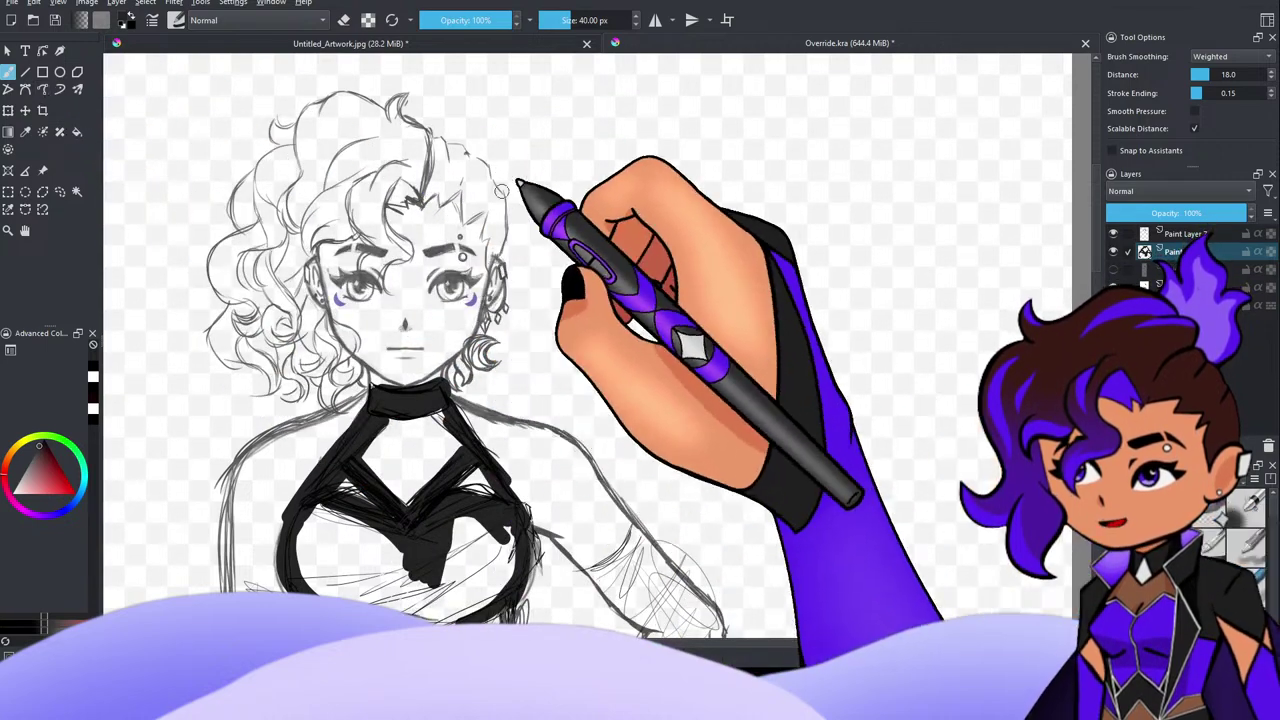
pyautogui.click(551, 20)
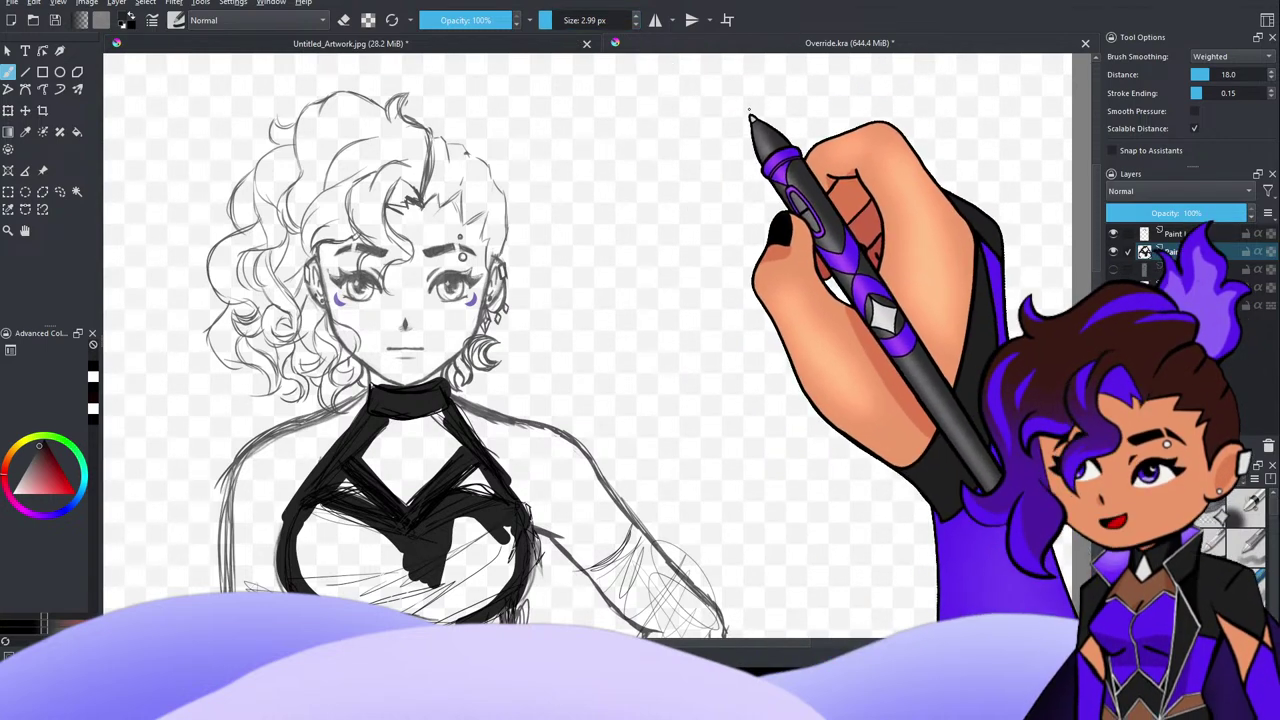
pyautogui.moveTo(750, 106); pyautogui.dragTo(771, 201)
pyautogui.moveTo(830, 92)
pyautogui.mouseDown()
pyautogui.moveTo(817, 181)
pyautogui.moveTo(762, 255)
pyautogui.moveTo(776, 322)
pyautogui.mouseUp()
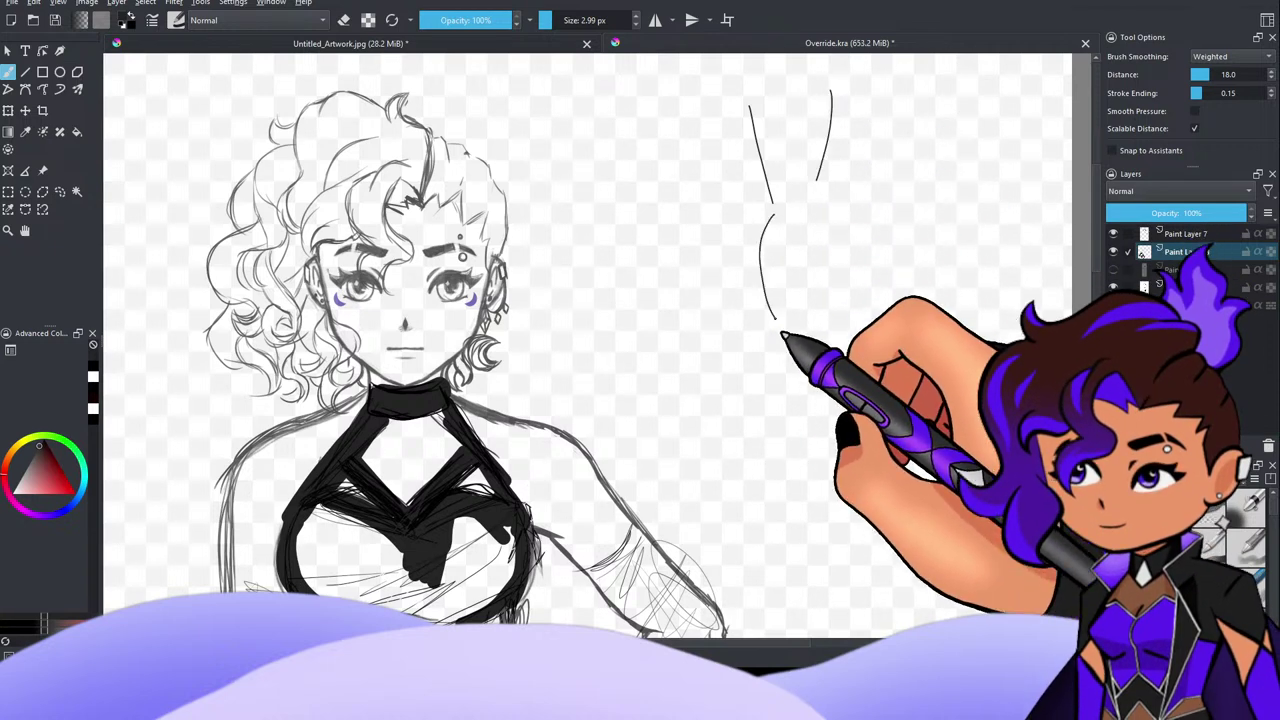
pyautogui.moveTo(806, 218); pyautogui.dragTo(808, 326)
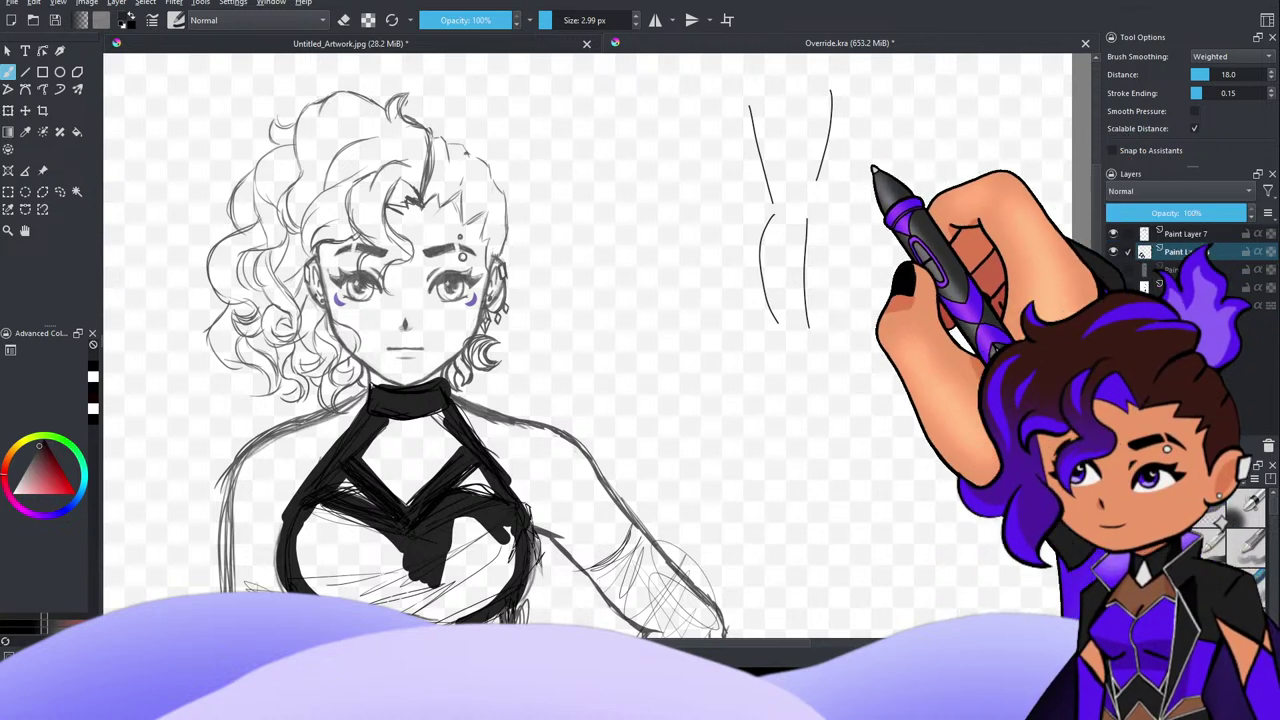
pyautogui.moveTo(800, 194)
pyautogui.mouseDown()
pyautogui.moveTo(795, 203)
pyautogui.moveTo(814, 191)
pyautogui.moveTo(800, 189)
pyautogui.mouseUp()
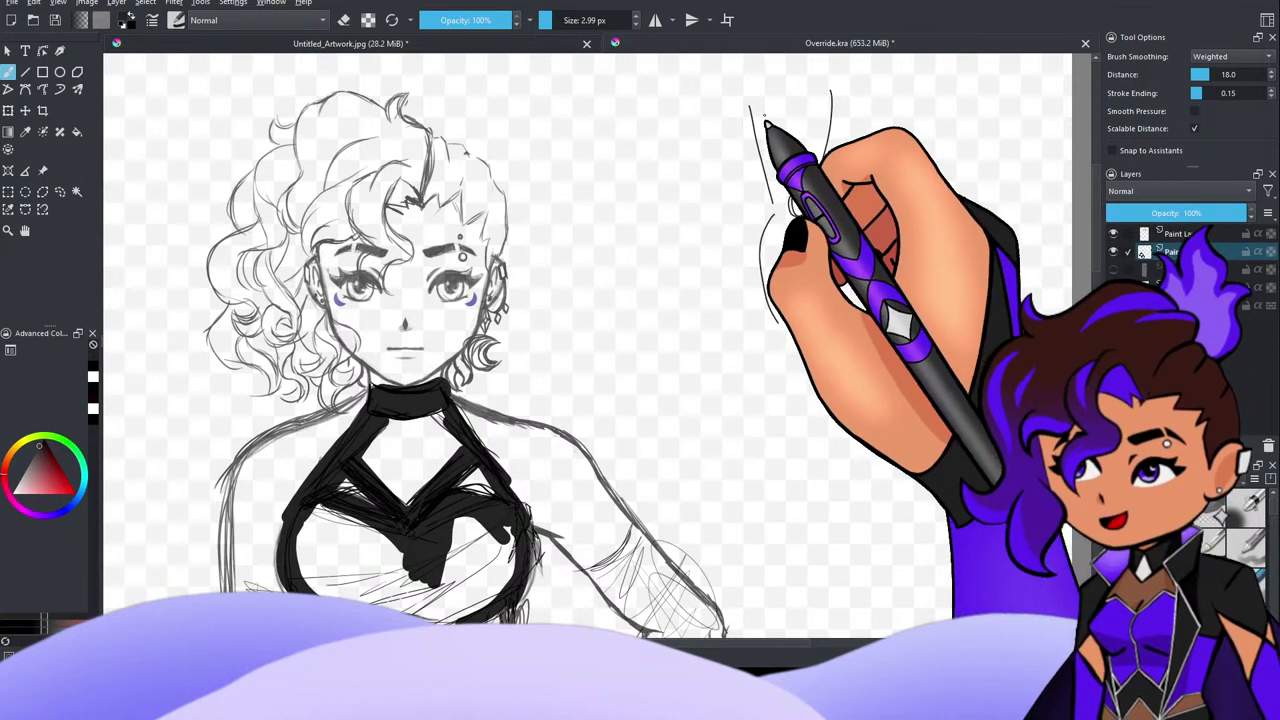
pyautogui.moveTo(884, 112); pyautogui.dragTo(842, 136)
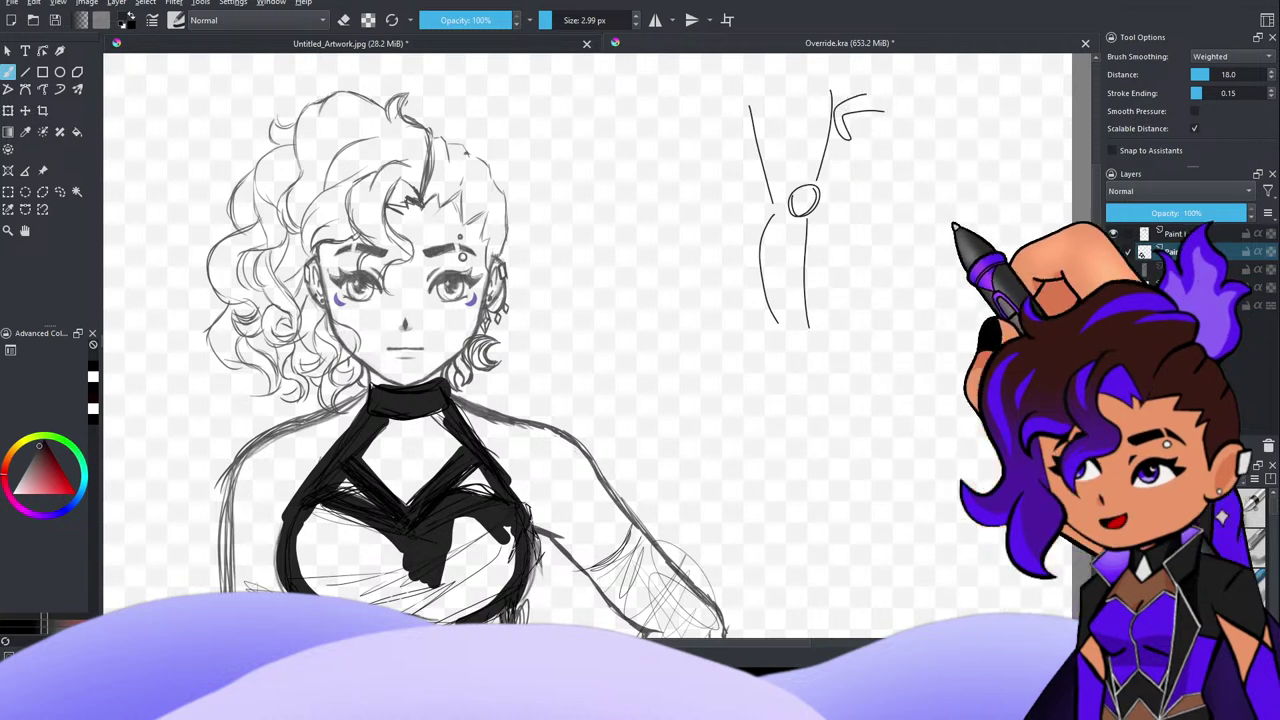
# Step: Sketch a second, heavier-lined leg study with a circled knee beside the first, and mark the first study's calf with an arrow
pyautogui.moveTo(938, 88); pyautogui.dragTo(952, 196)
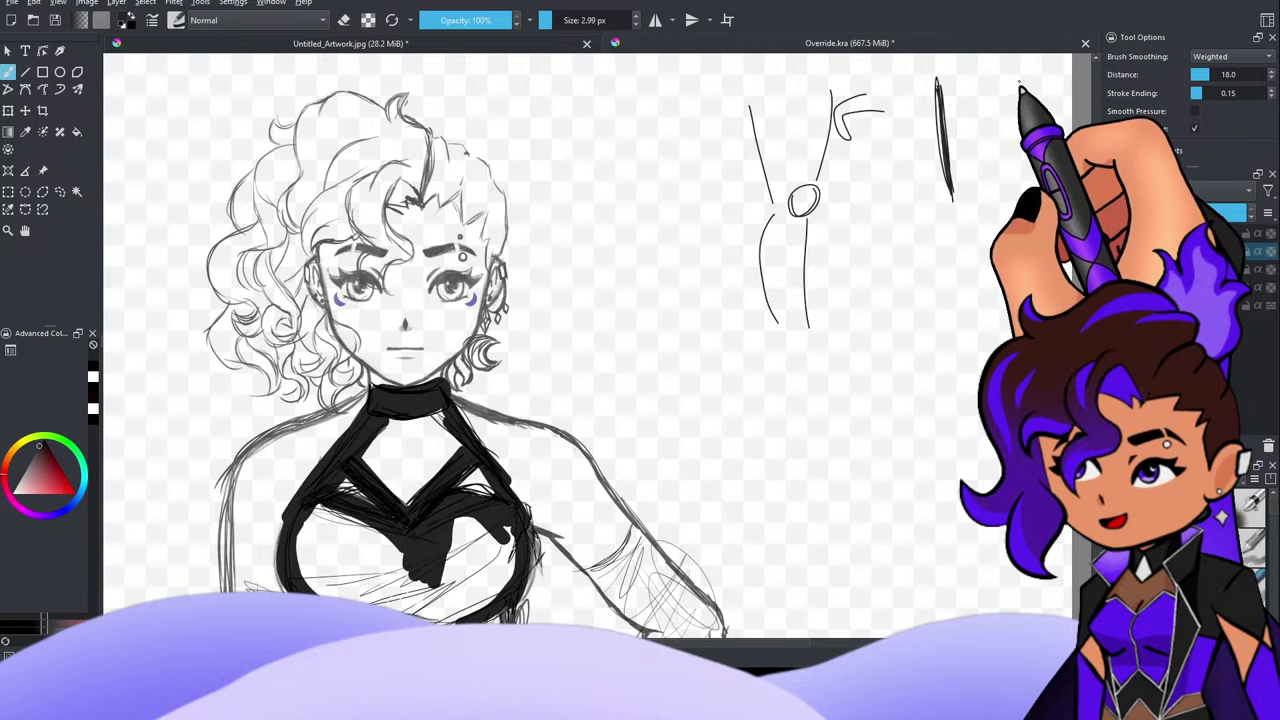
pyautogui.moveTo(1020, 82)
pyautogui.mouseDown()
pyautogui.moveTo(1018, 163)
pyautogui.moveTo(995, 202)
pyautogui.mouseUp()
pyautogui.moveTo(1016, 108); pyautogui.dragTo(995, 200)
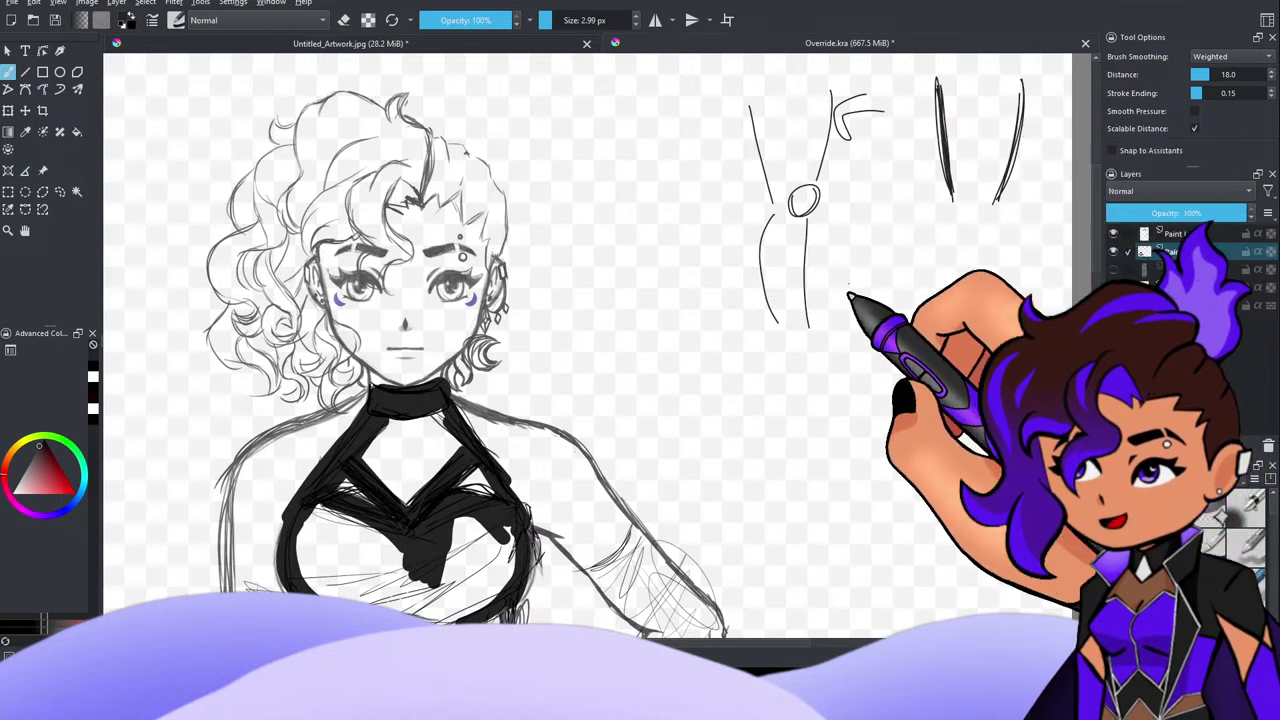
pyautogui.moveTo(836, 292)
pyautogui.mouseDown()
pyautogui.moveTo(832, 303)
pyautogui.moveTo(831, 259)
pyautogui.mouseUp()
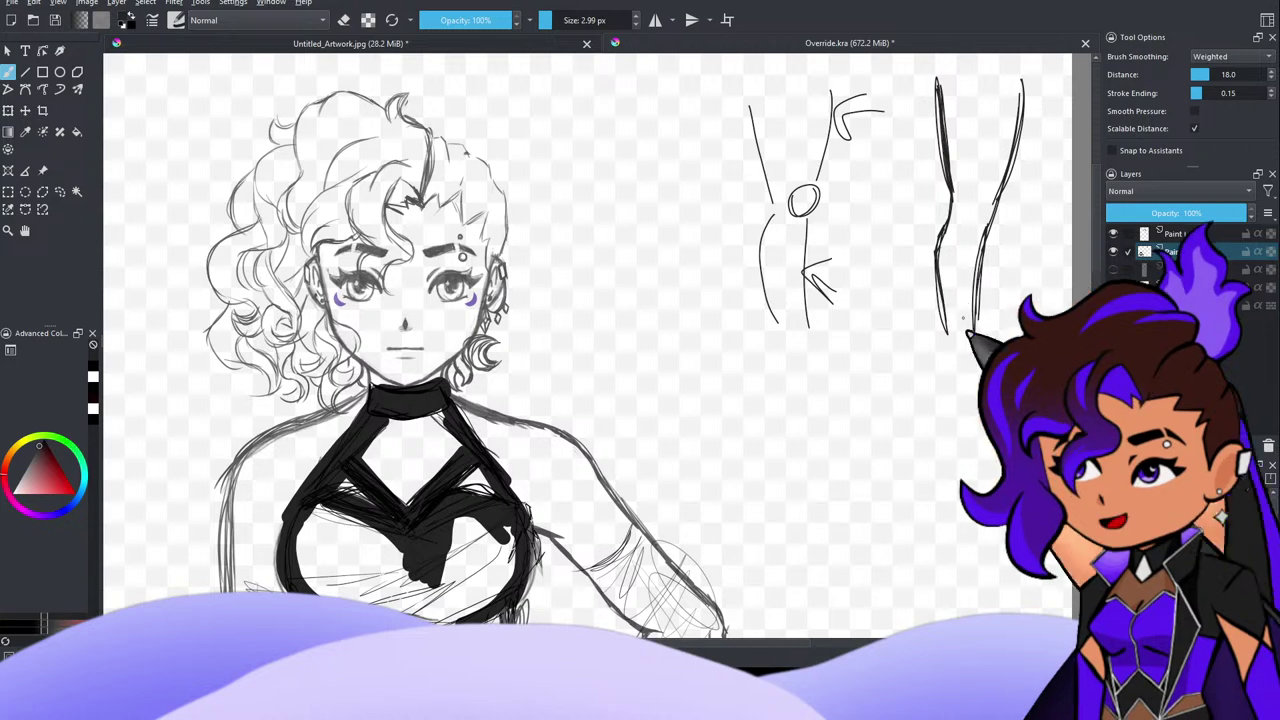
pyautogui.scroll(-1, 1035, 411)
pyautogui.scroll(1, 1035, 411)
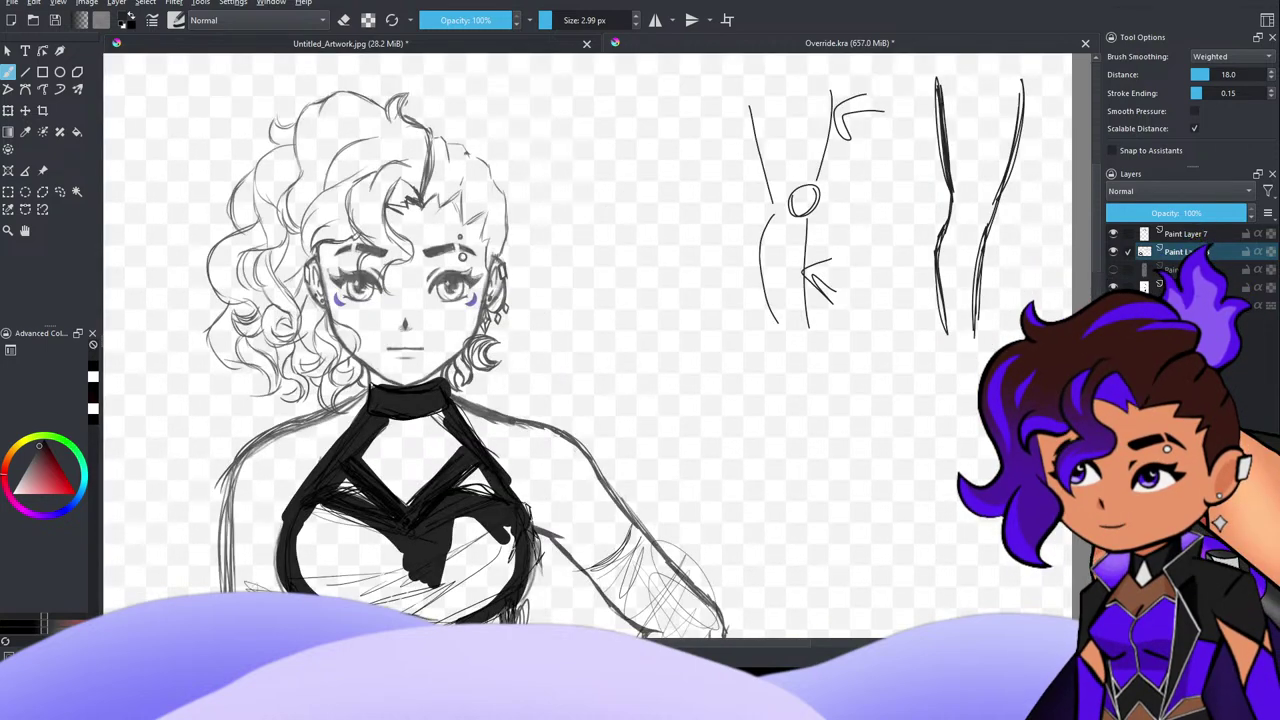
pyautogui.moveTo(985, 188)
pyautogui.mouseDown()
pyautogui.moveTo(966, 229)
pyautogui.moveTo(988, 201)
pyautogui.mouseUp()
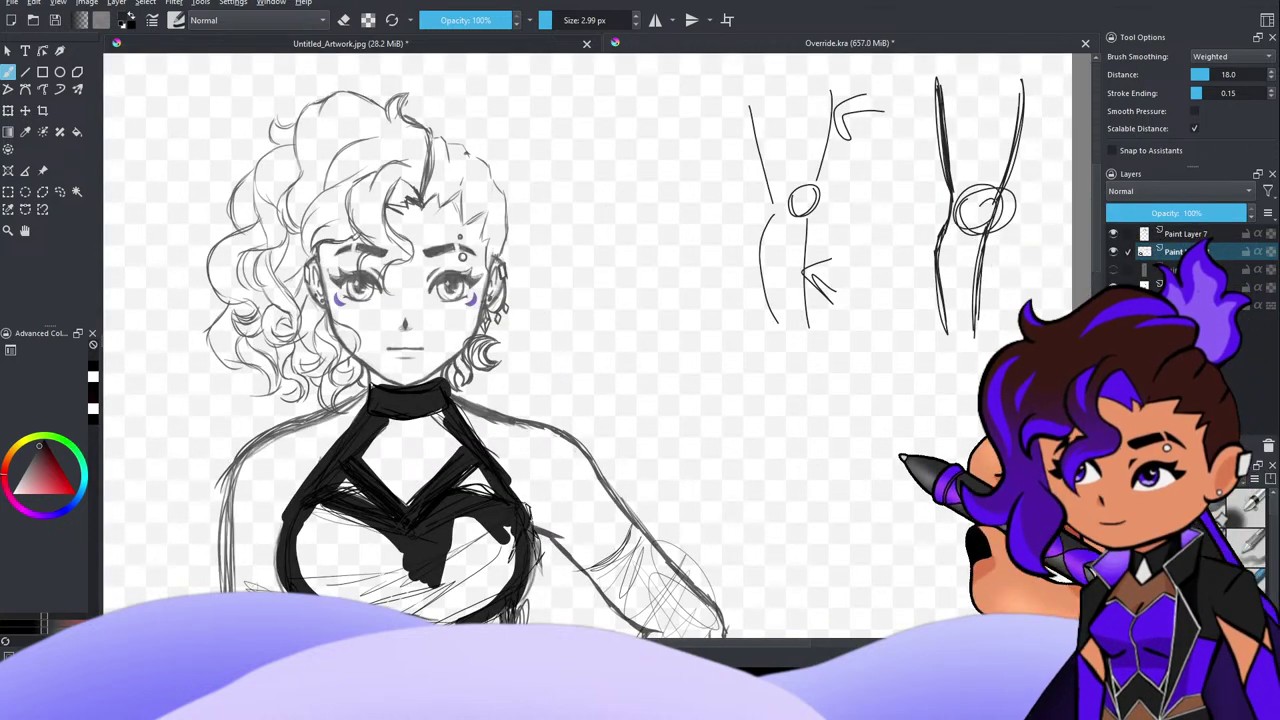
# Step: Sketch a bent leg study below the other two, with angled thigh lines, a knee circle and tapering calf lines
pyautogui.moveTo(849, 426); pyautogui.dragTo(864, 446)
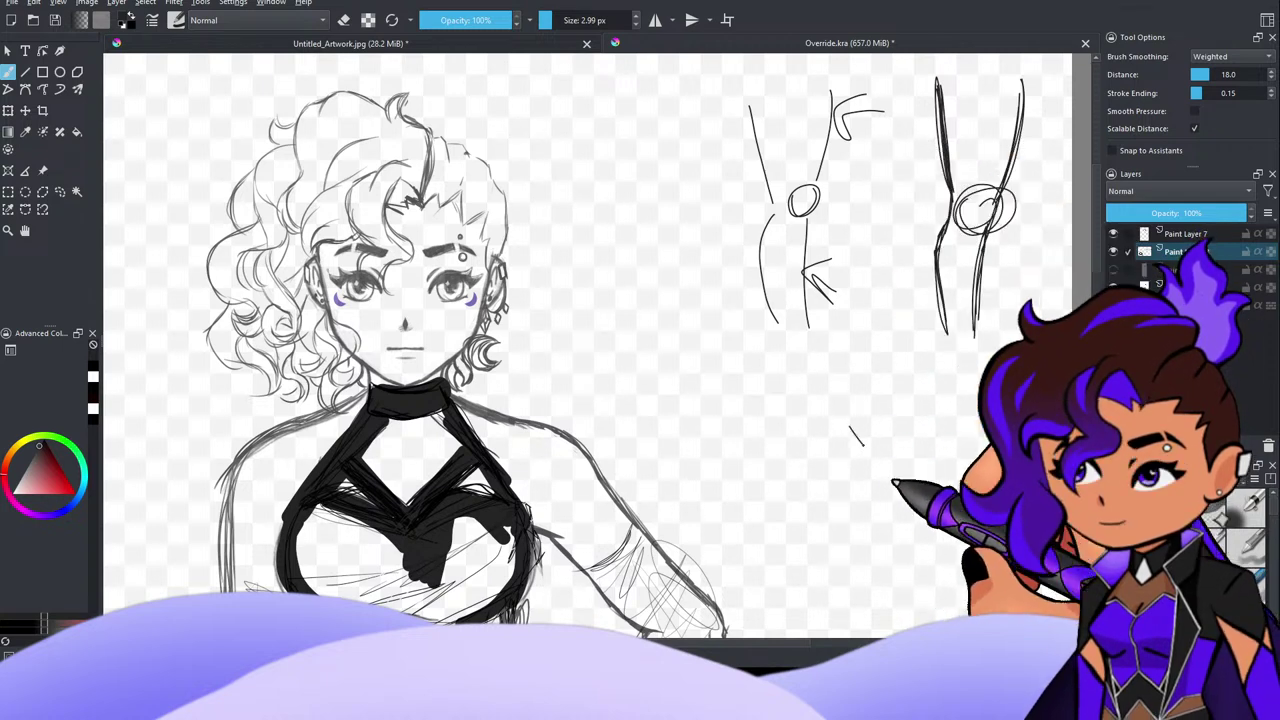
pyautogui.moveTo(830, 394); pyautogui.dragTo(885, 467)
pyautogui.moveTo(823, 382); pyautogui.dragTo(884, 470)
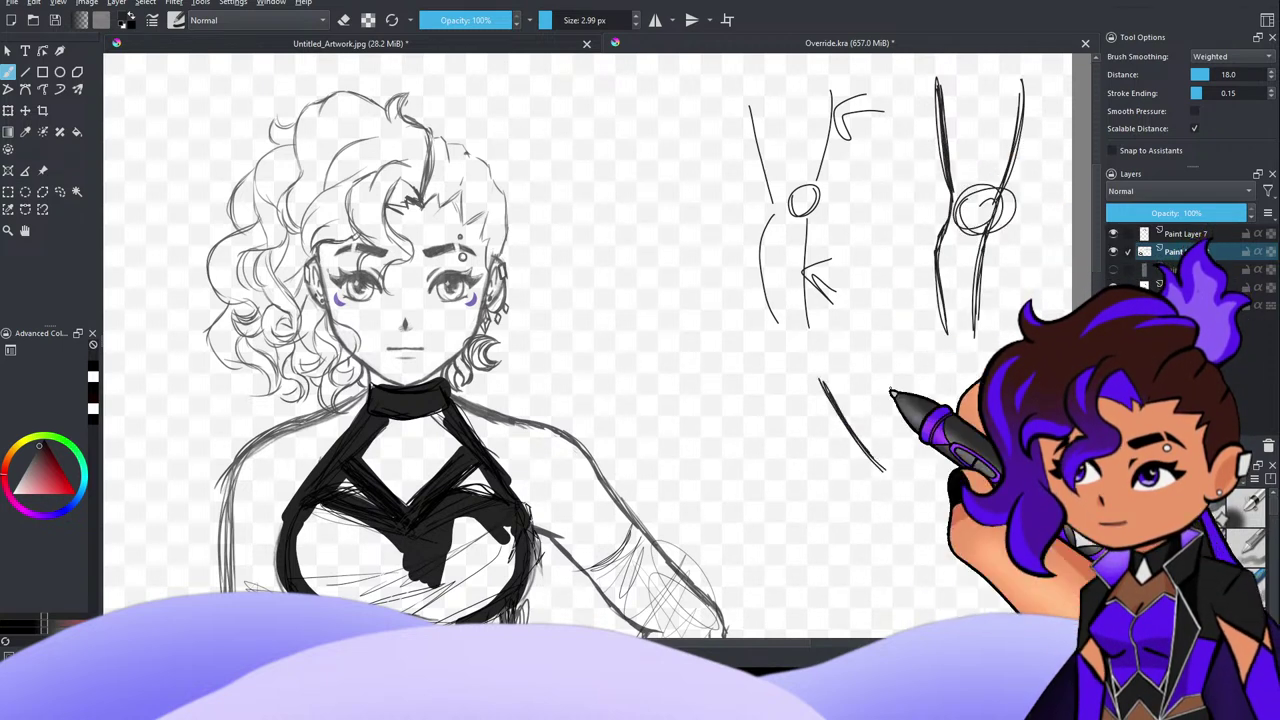
pyautogui.moveTo(878, 340); pyautogui.dragTo(912, 400)
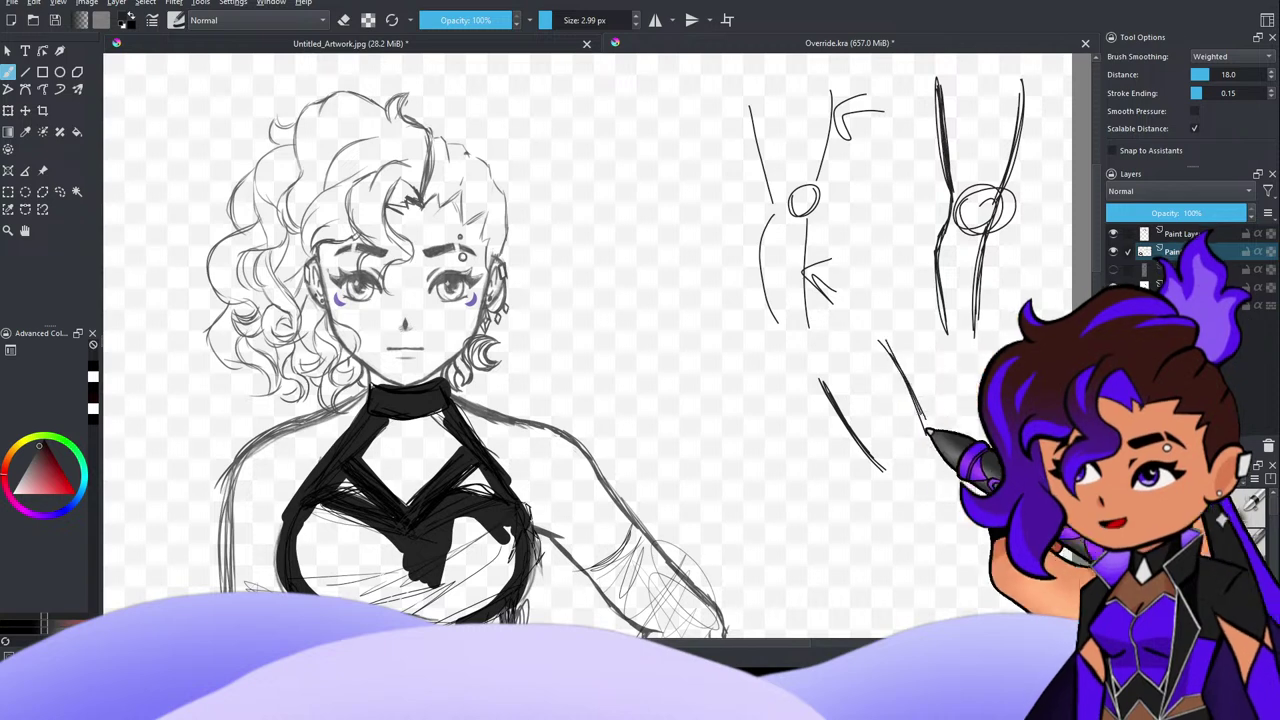
pyautogui.moveTo(880, 336); pyautogui.dragTo(931, 434)
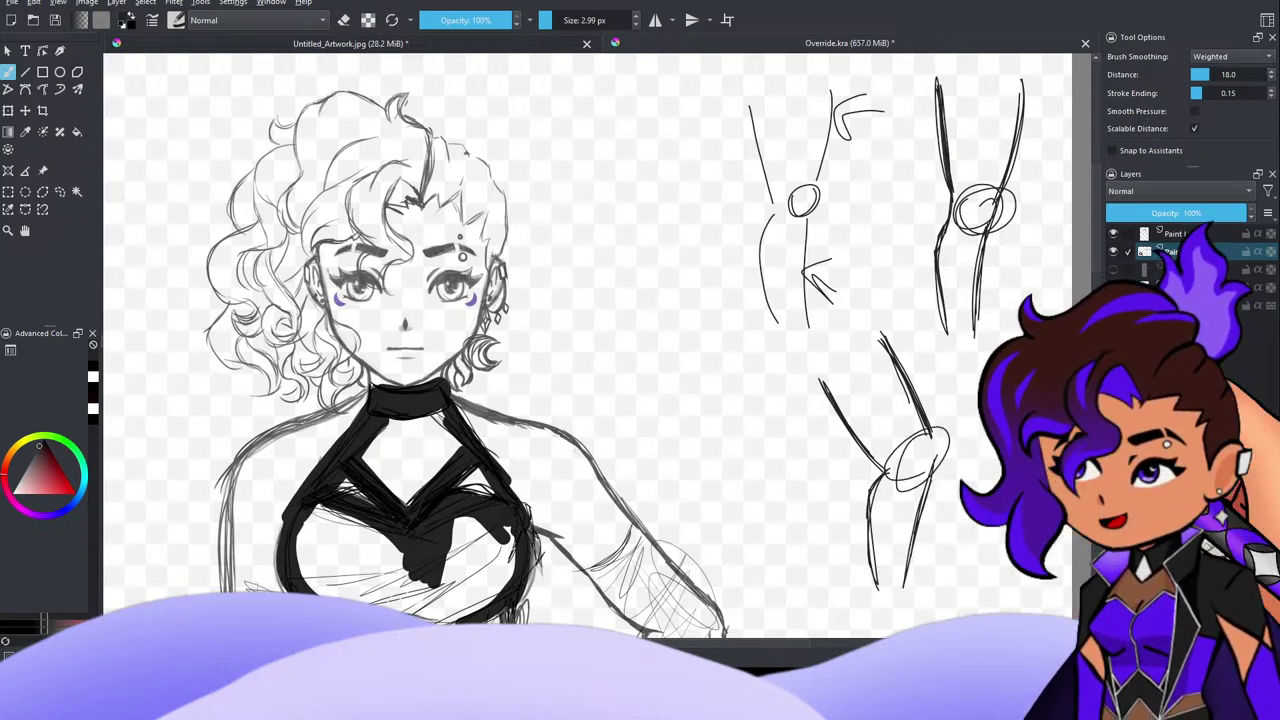
pyautogui.scroll(-3, 998, 308)
pyautogui.scroll(3, 1000, 330)
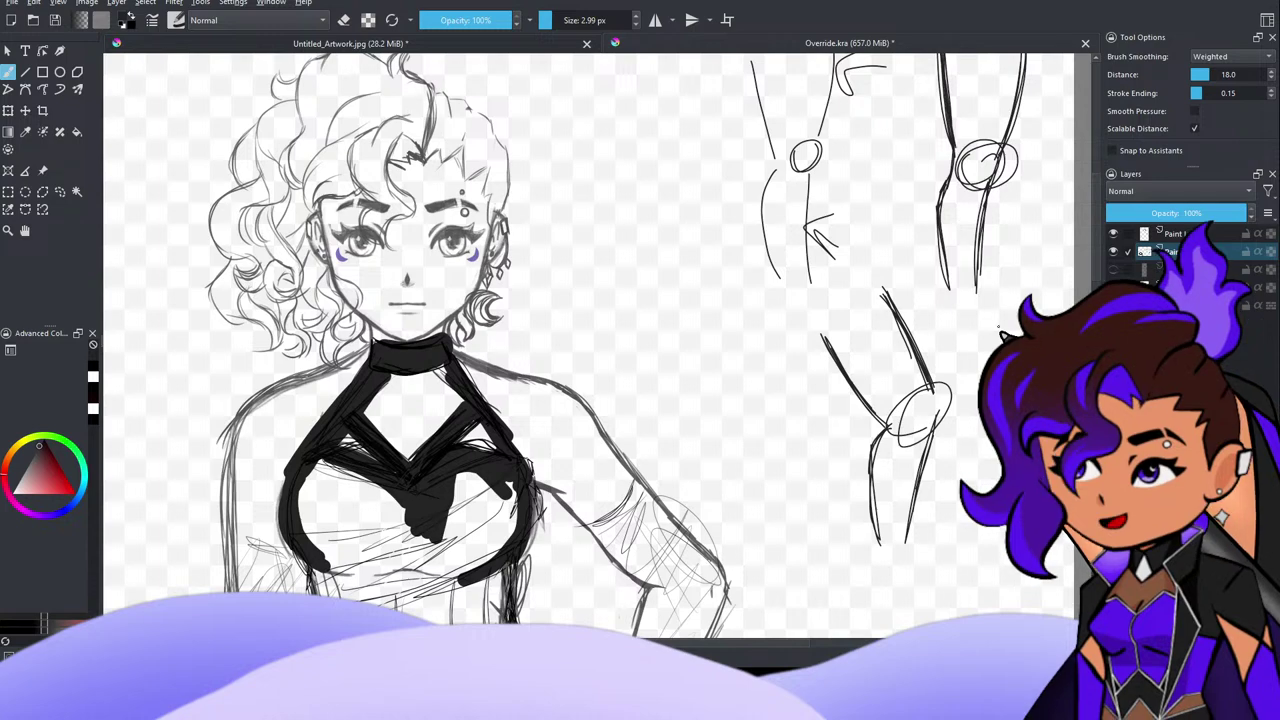
pyautogui.scroll(-5, 948, 452)
pyautogui.scroll(3, 948, 452)
pyautogui.scroll(-4, 948, 452)
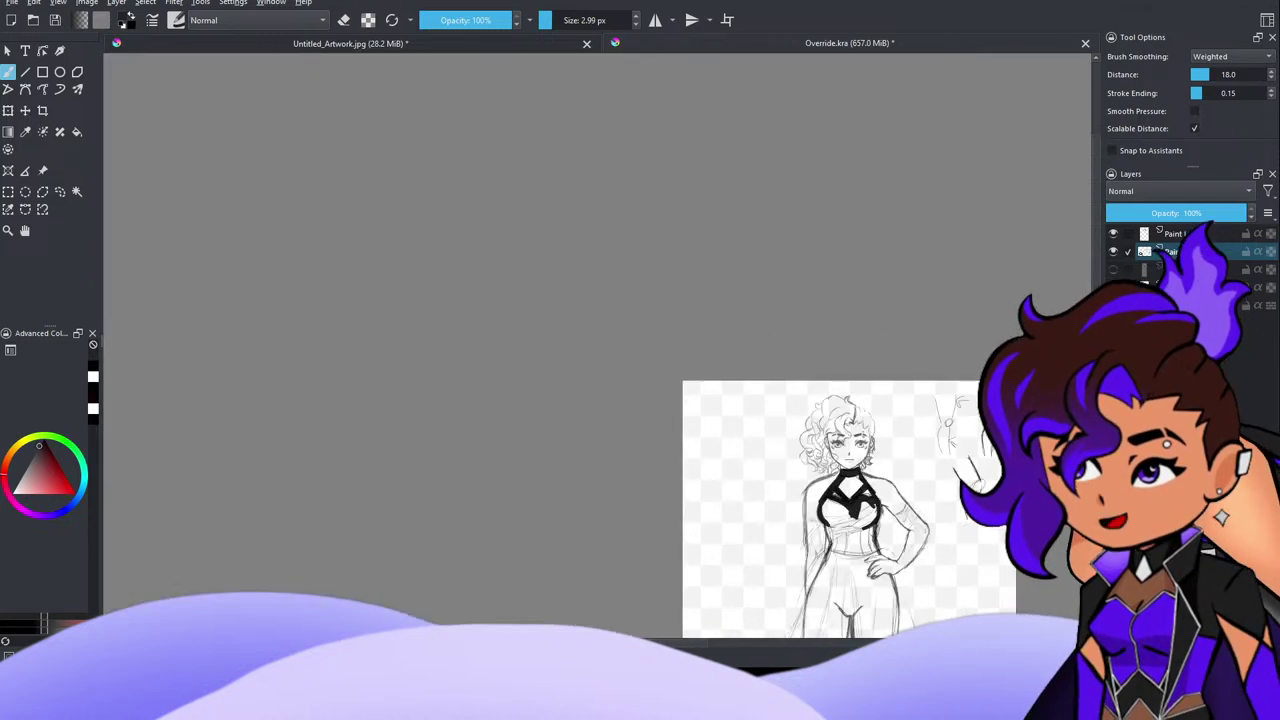
pyautogui.scroll(8, 948, 452)
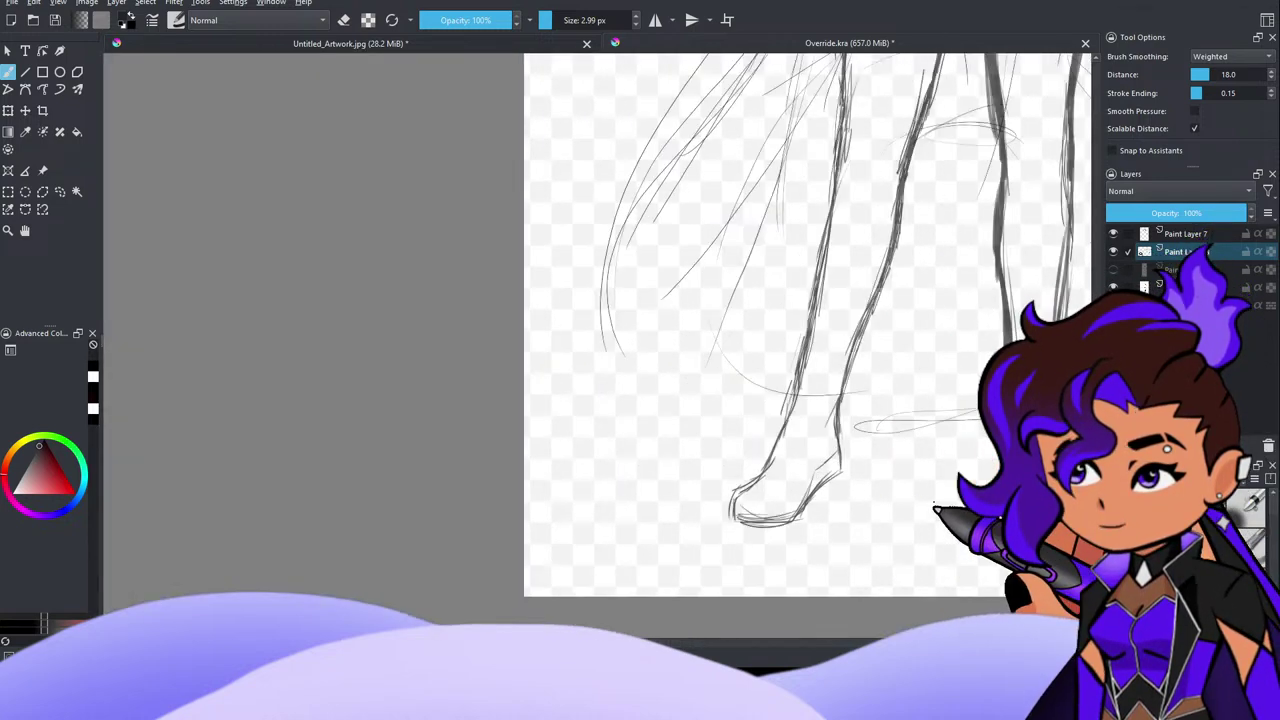
# Step: Examine the figure's lower legs and feet against the proportions of the full body
pyautogui.scroll(-4, 948, 452)
pyautogui.scroll(4, 948, 452)
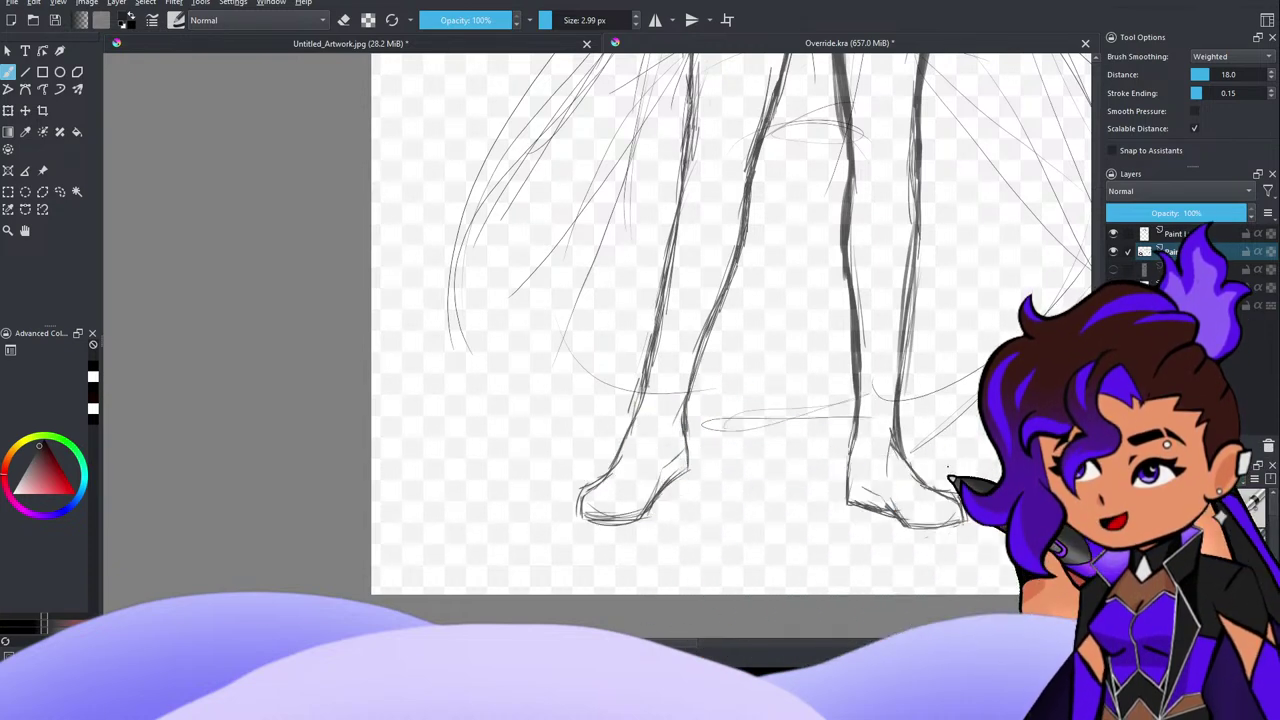
pyautogui.scroll(-3, 808, 432)
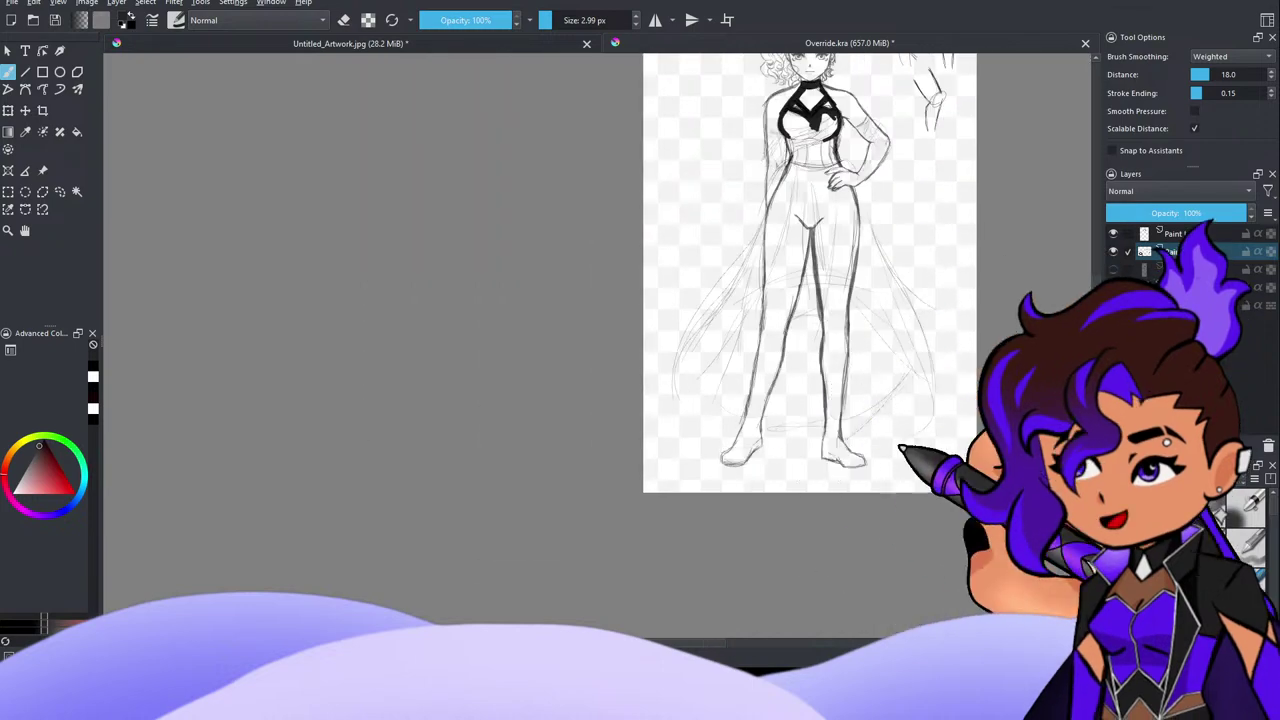
pyautogui.scroll(-2, 904, 446)
pyautogui.scroll(5, 955, 245)
pyautogui.scroll(-3, 912, 268)
pyautogui.scroll(1, 985, 360)
pyautogui.scroll(1, 752, 410)
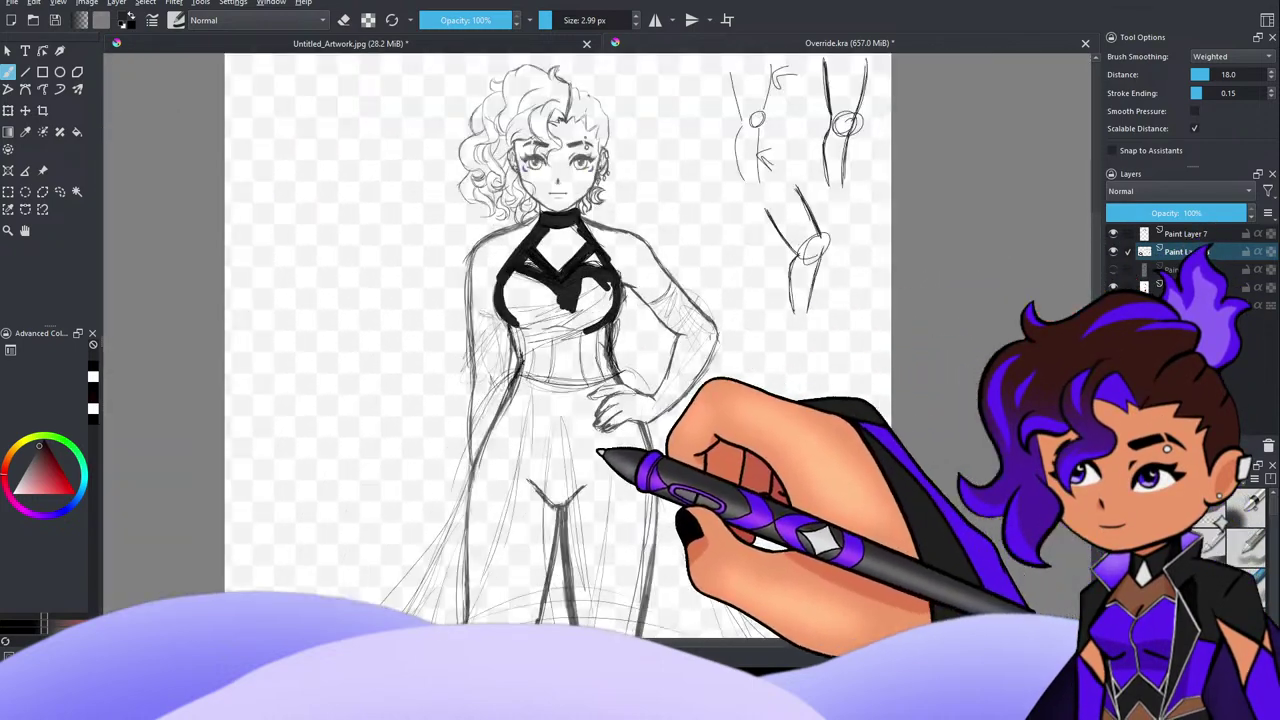
# Step: Sketch a rectangular box study below the bent leg study, with a flat oval along its upper edge and curved lines along its sides
pyautogui.scroll(1, 591, 417)
pyautogui.scroll(-3, 732, 398)
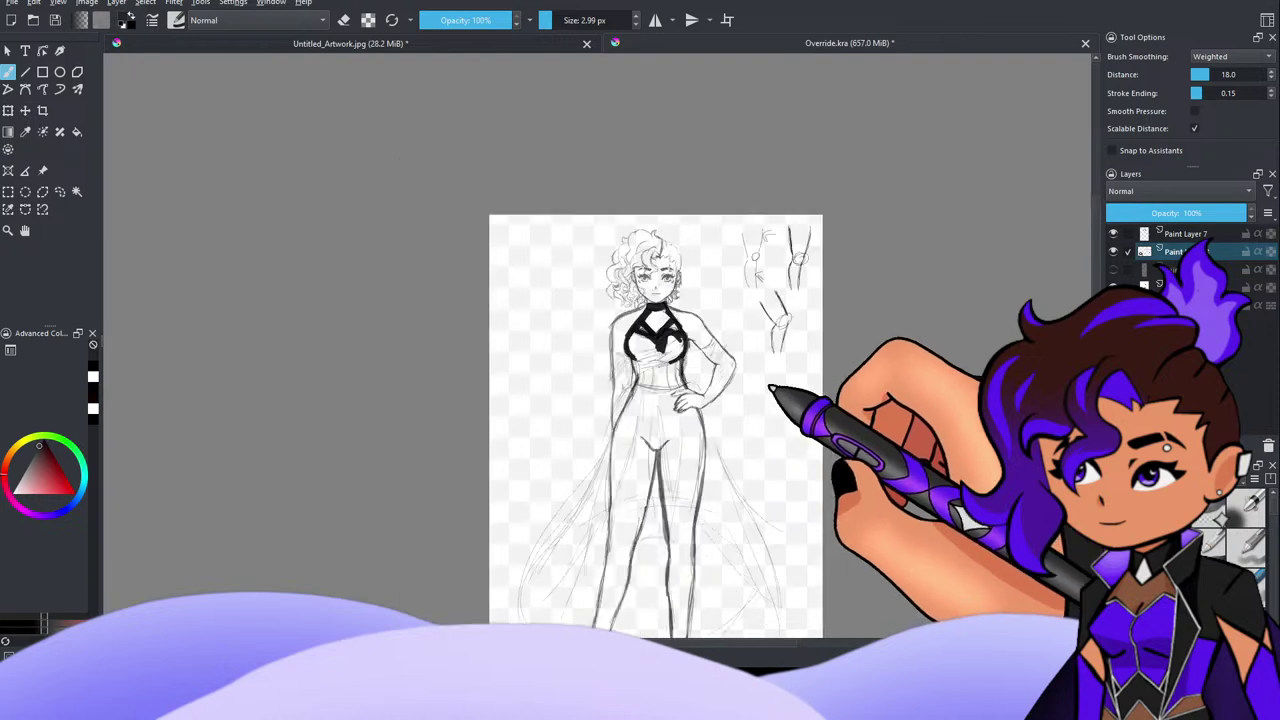
pyautogui.scroll(3, 769, 384)
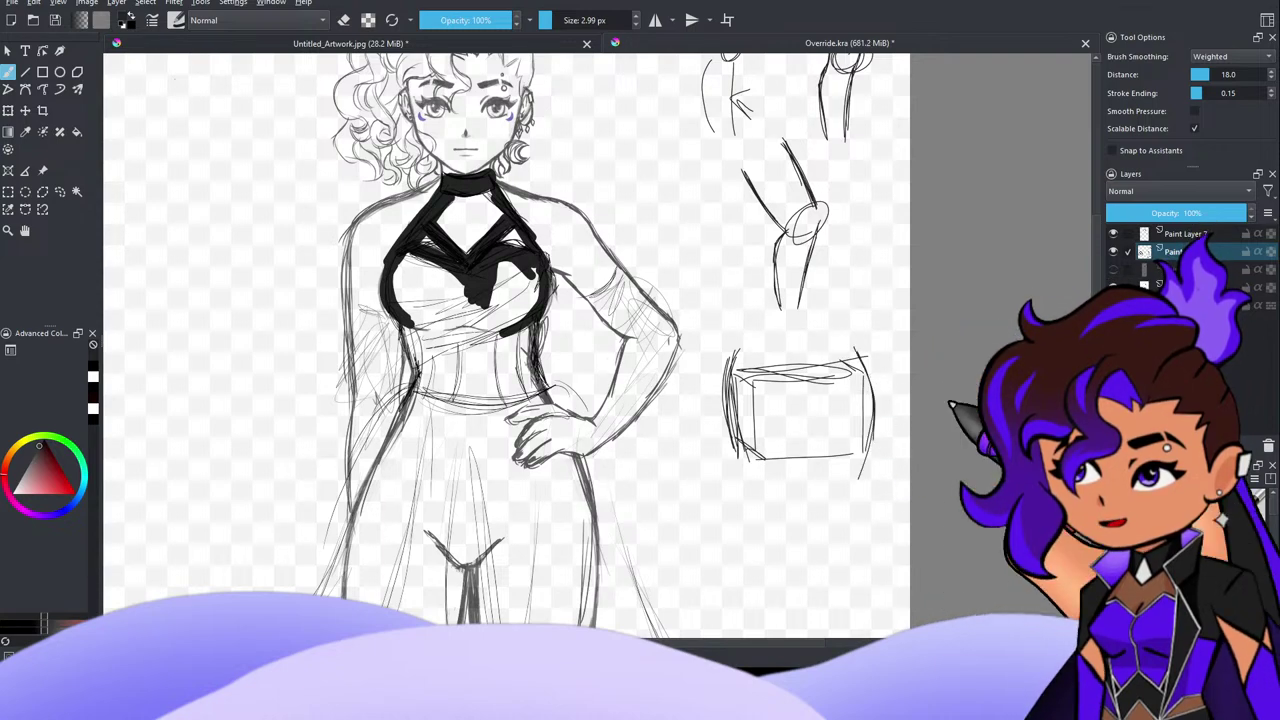
# Step: Sketch a long vertical oval over the calf of the second, heavier-lined leg study
pyautogui.scroll(-3, 677, 544)
pyautogui.scroll(2, 731, 535)
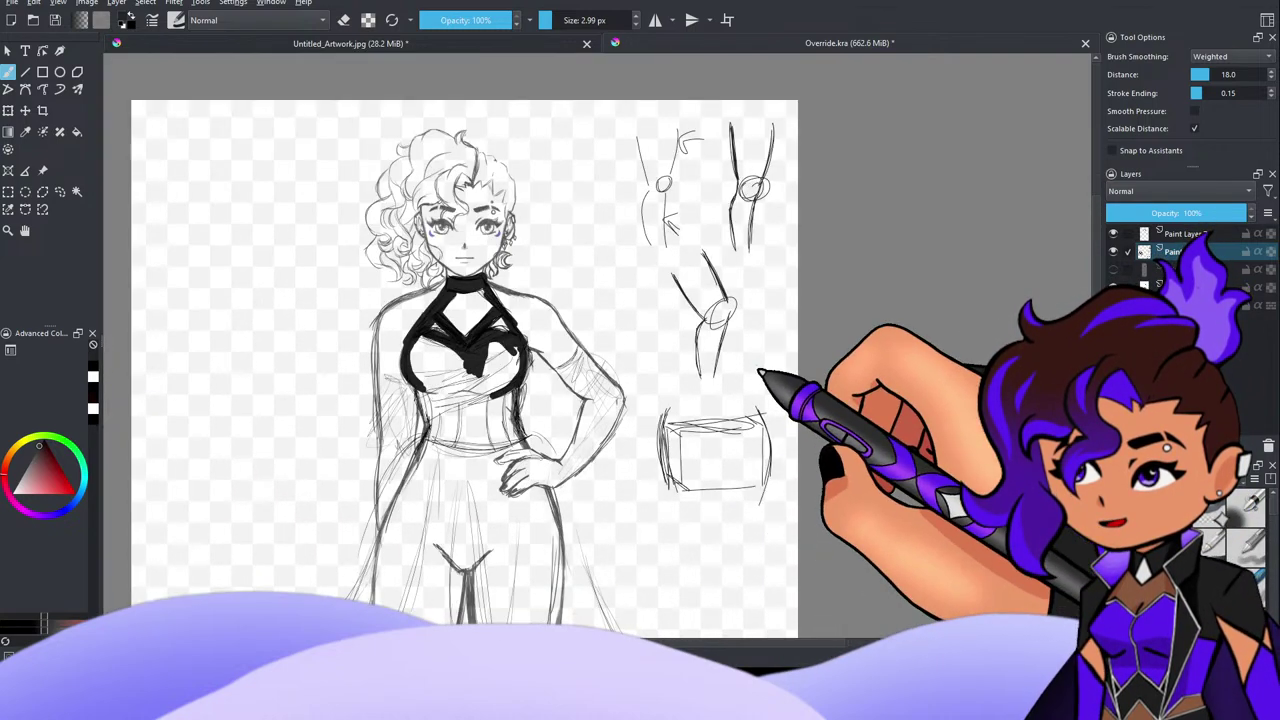
pyautogui.scroll(-2, 760, 368)
pyautogui.scroll(3, 766, 267)
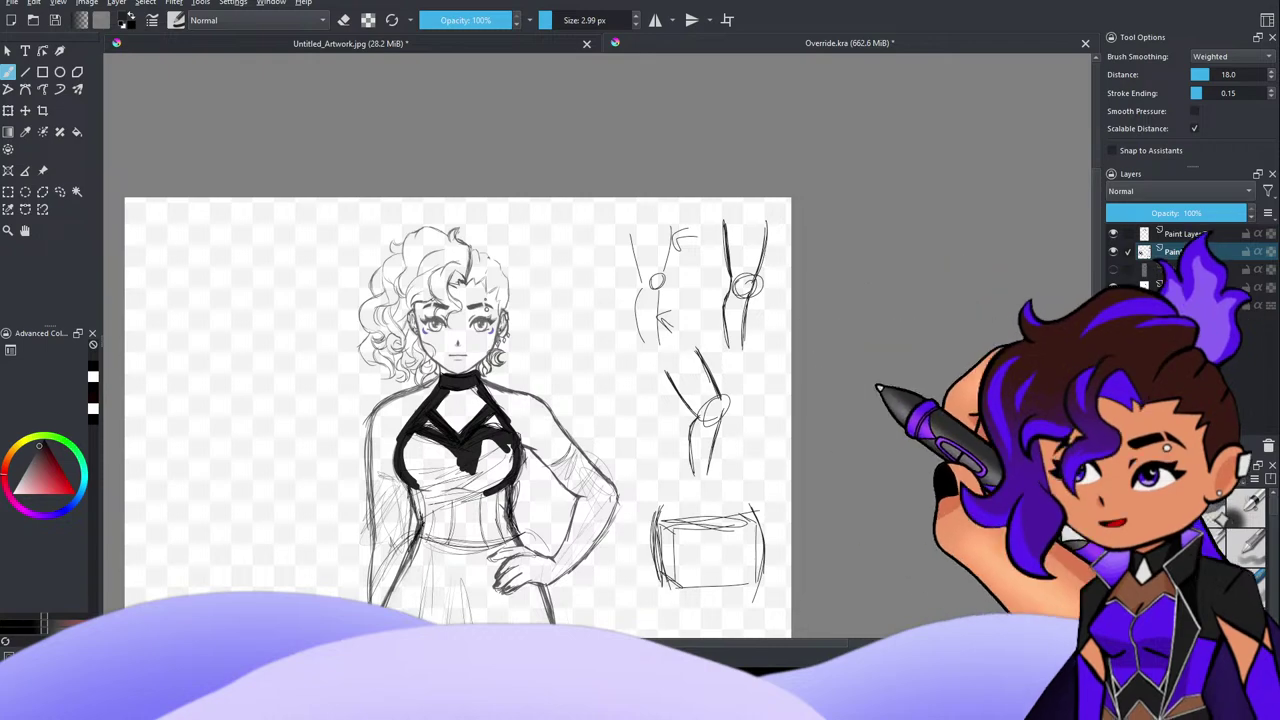
pyautogui.scroll(-3, 905, 395)
pyautogui.scroll(3, 905, 395)
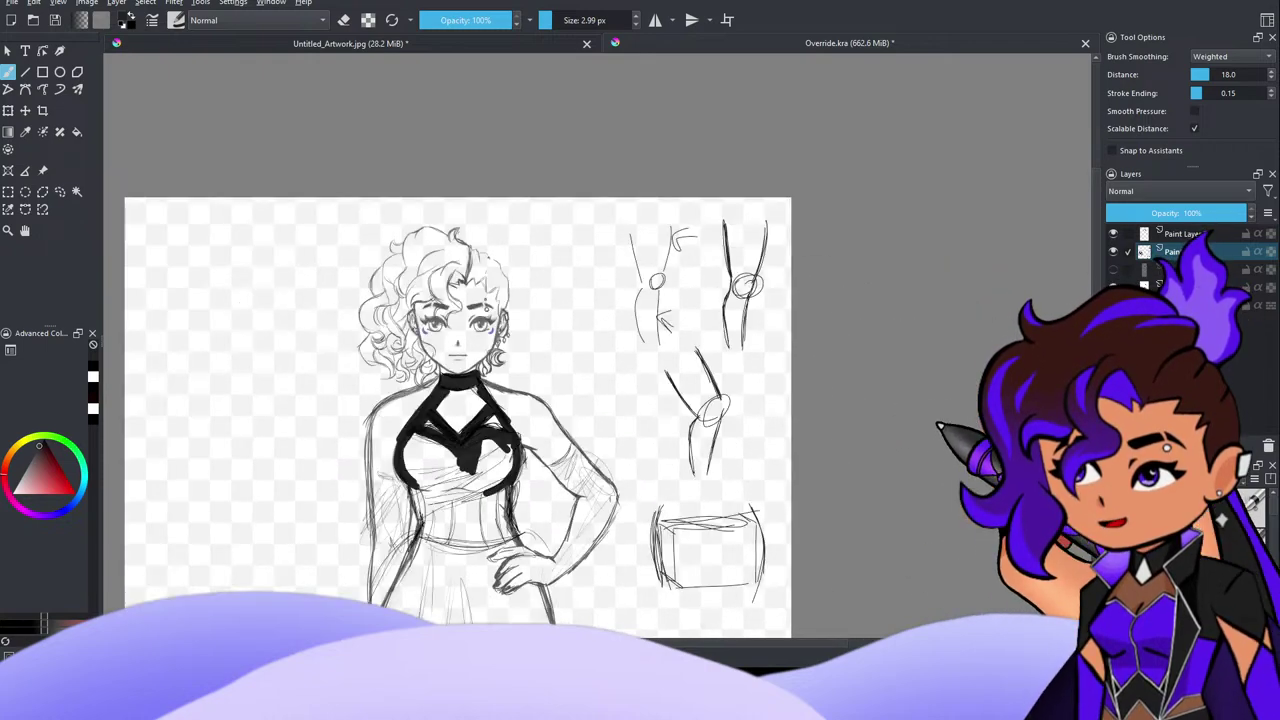
pyautogui.scroll(1, 724, 340)
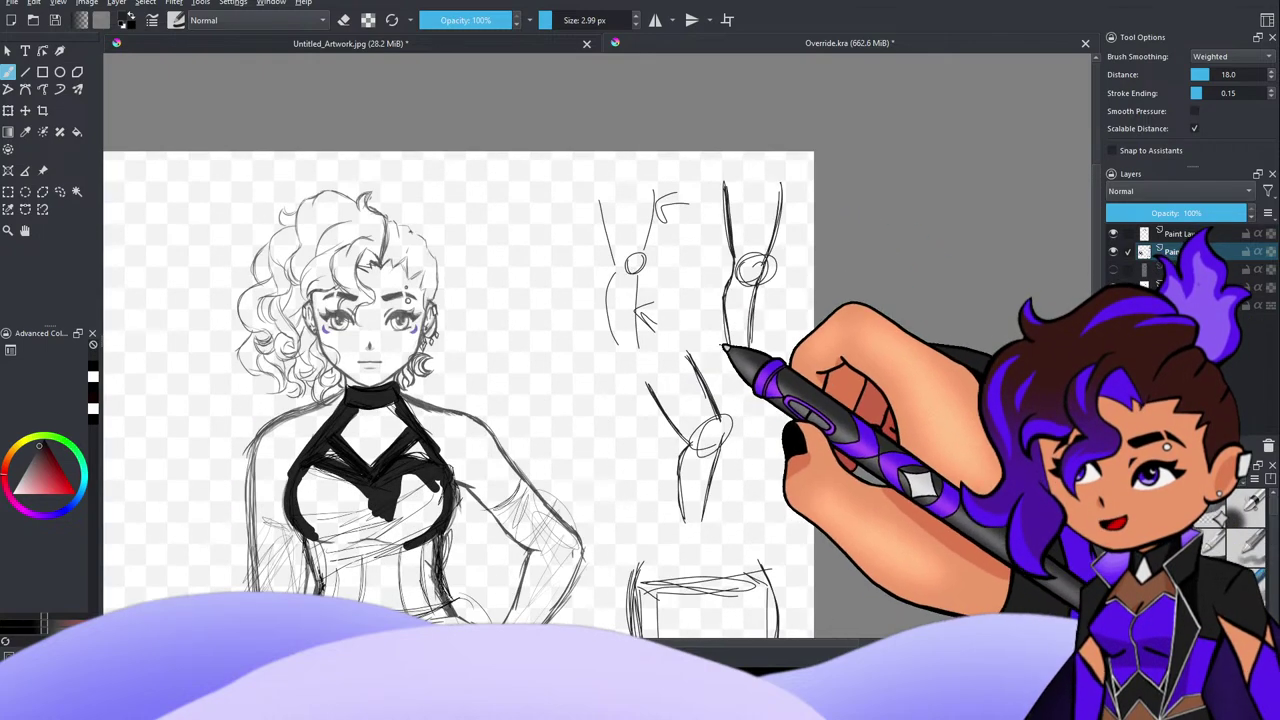
pyautogui.scroll(-1, 724, 346)
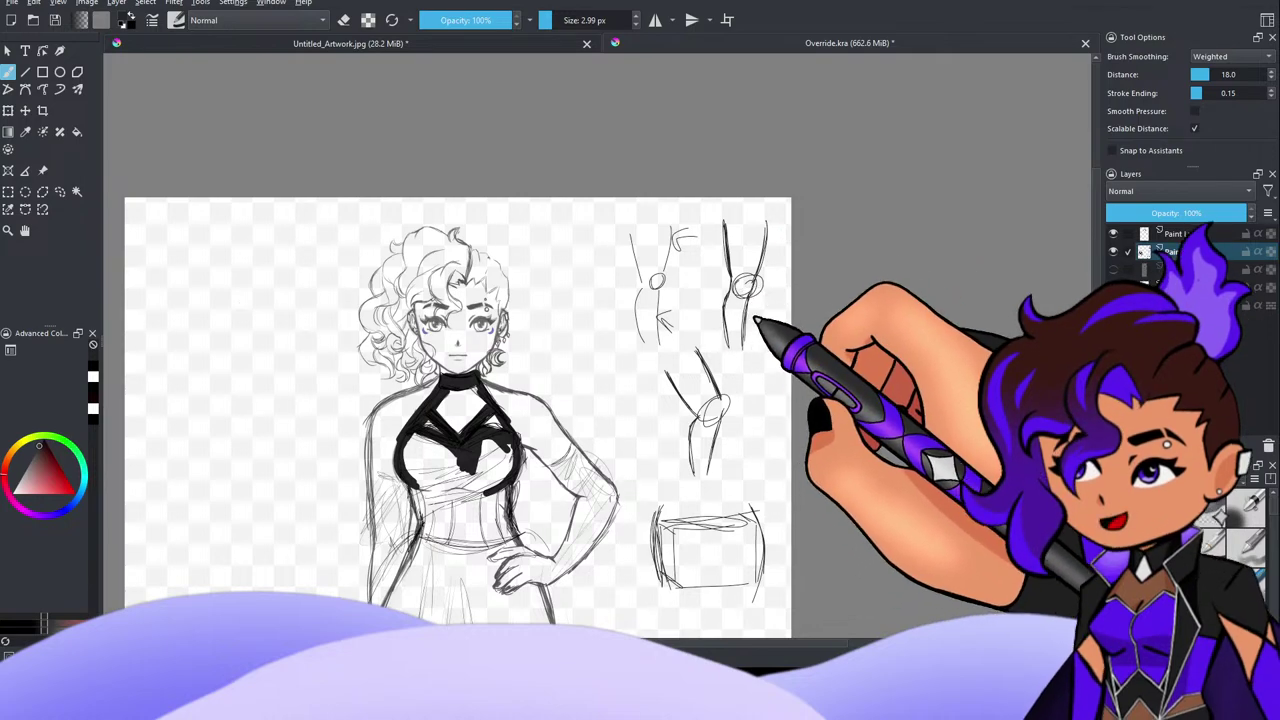
pyautogui.scroll(-3, 746, 306)
pyautogui.scroll(6, 752, 275)
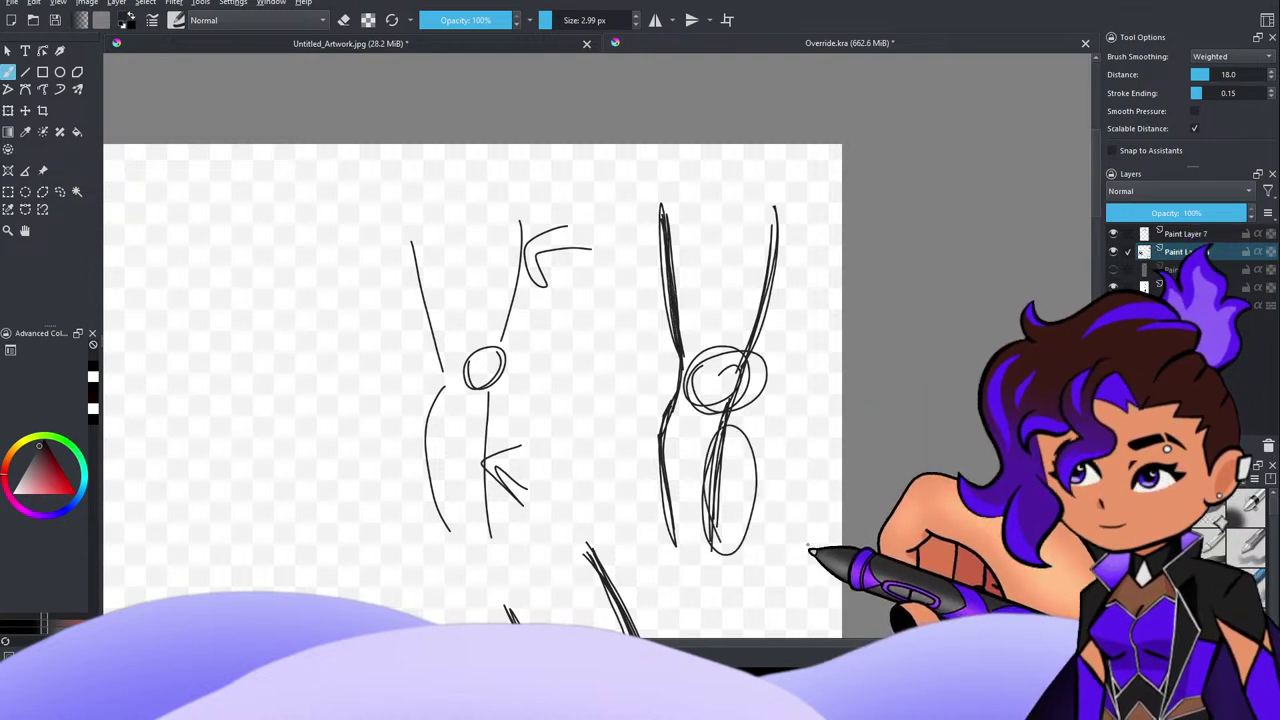
# Step: Examine the standing figure's legs and feet for shape and stance
pyautogui.scroll(-8, 908, 420)
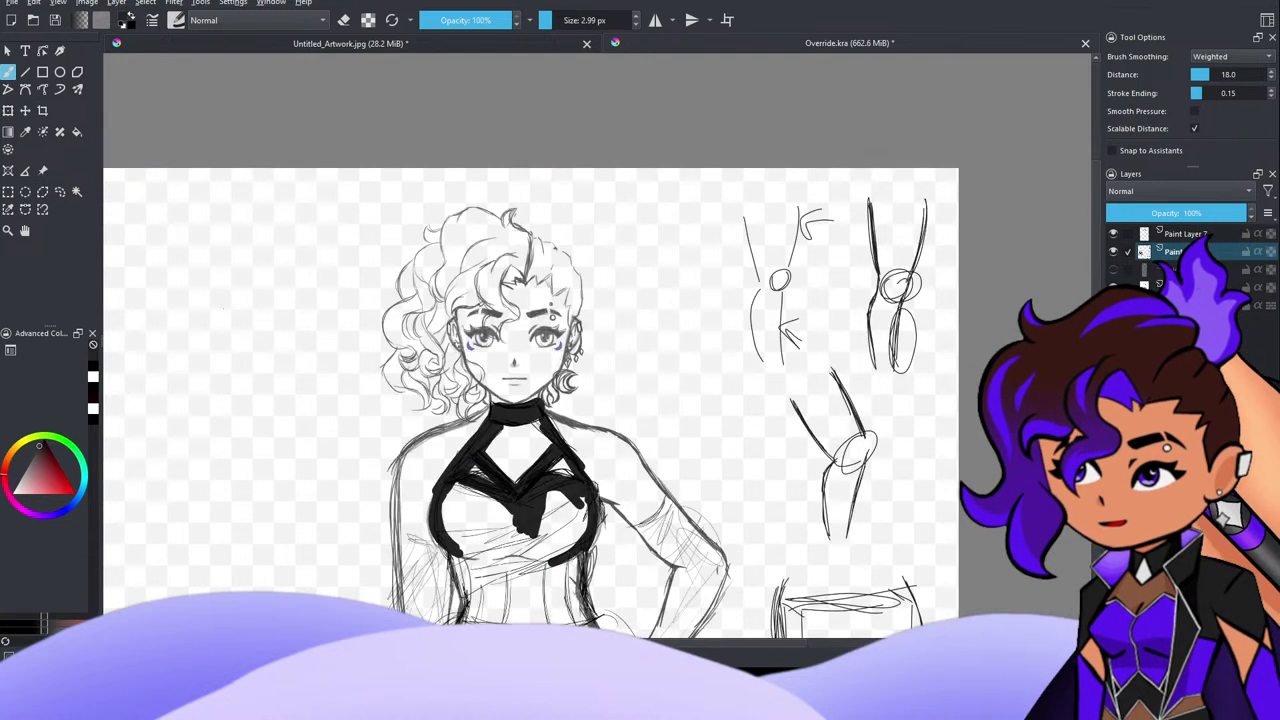
pyautogui.scroll(3, 902, 480)
pyautogui.scroll(4, 890, 500)
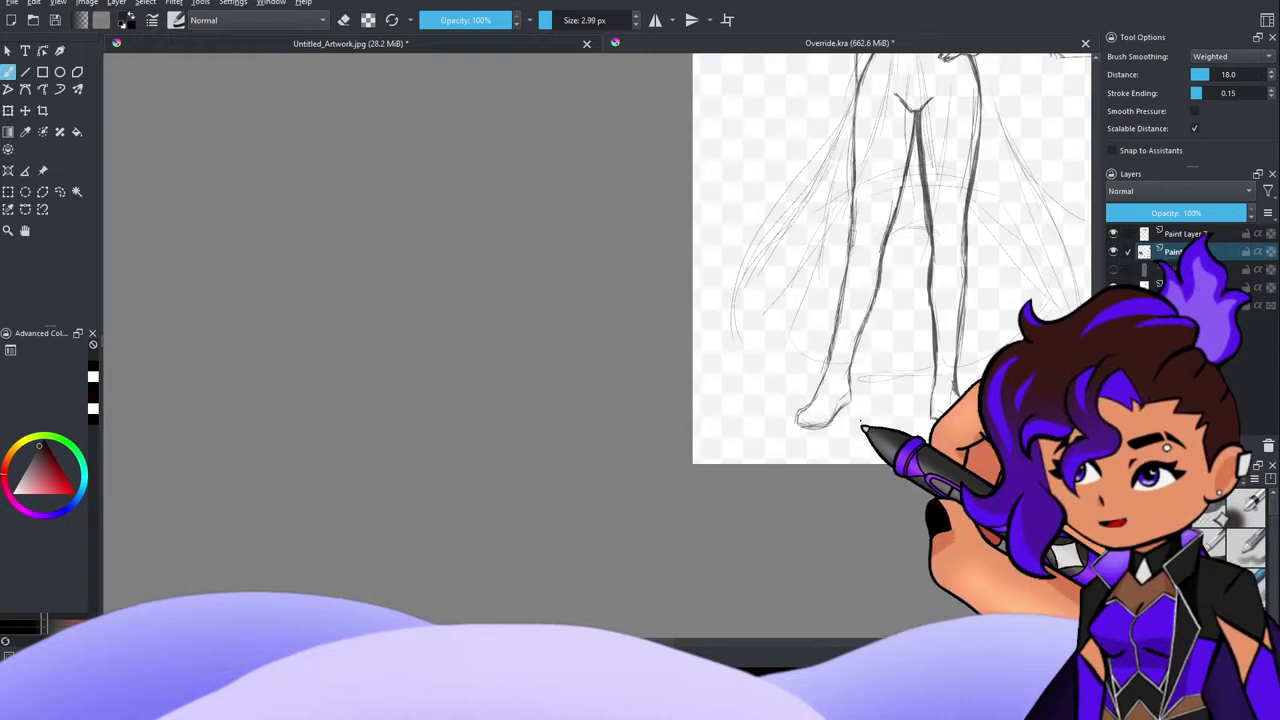
pyautogui.scroll(-4, 818, 425)
pyautogui.scroll(5, 829, 443)
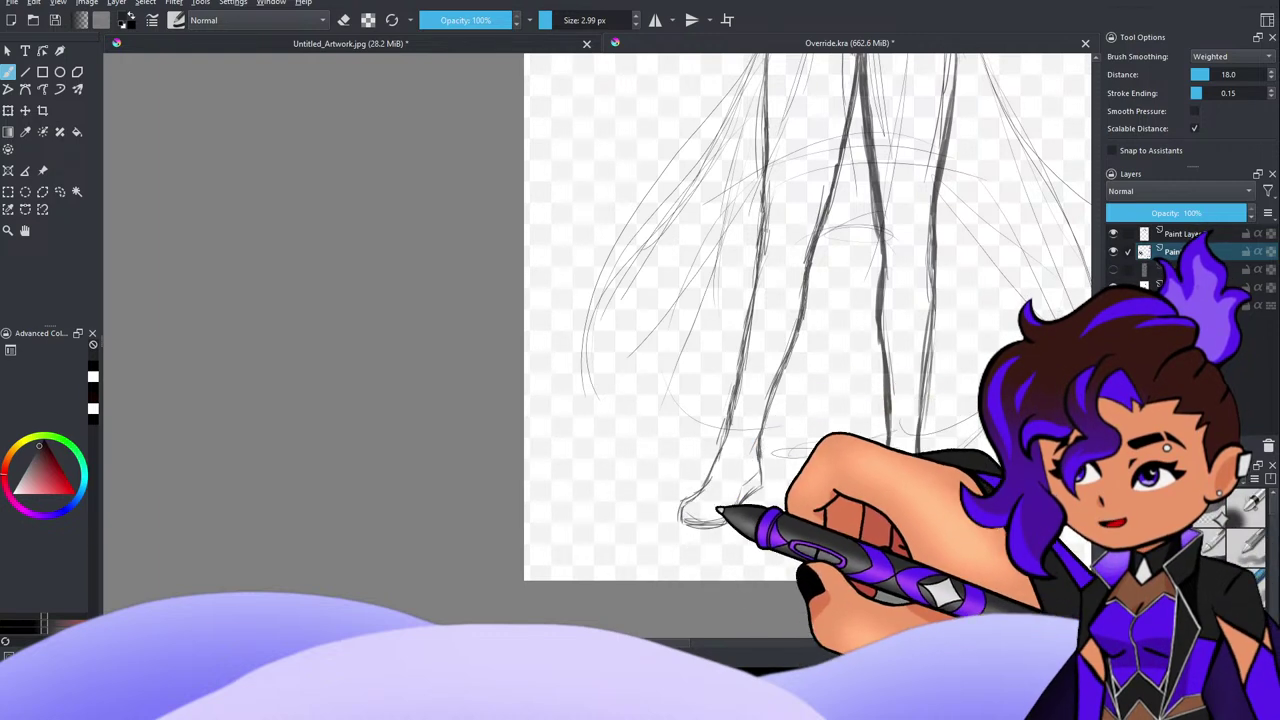
pyautogui.scroll(-4, 770, 500)
pyautogui.scroll(4, 830, 495)
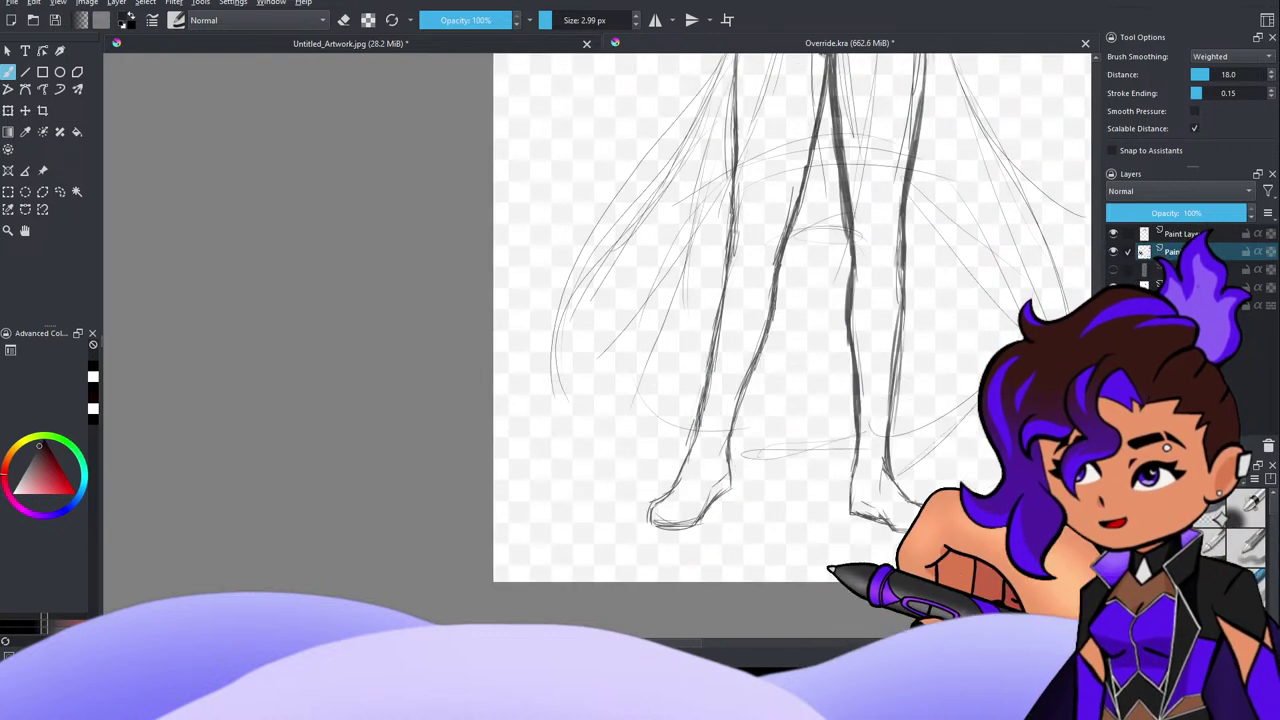
pyautogui.scroll(-3, 657, 449)
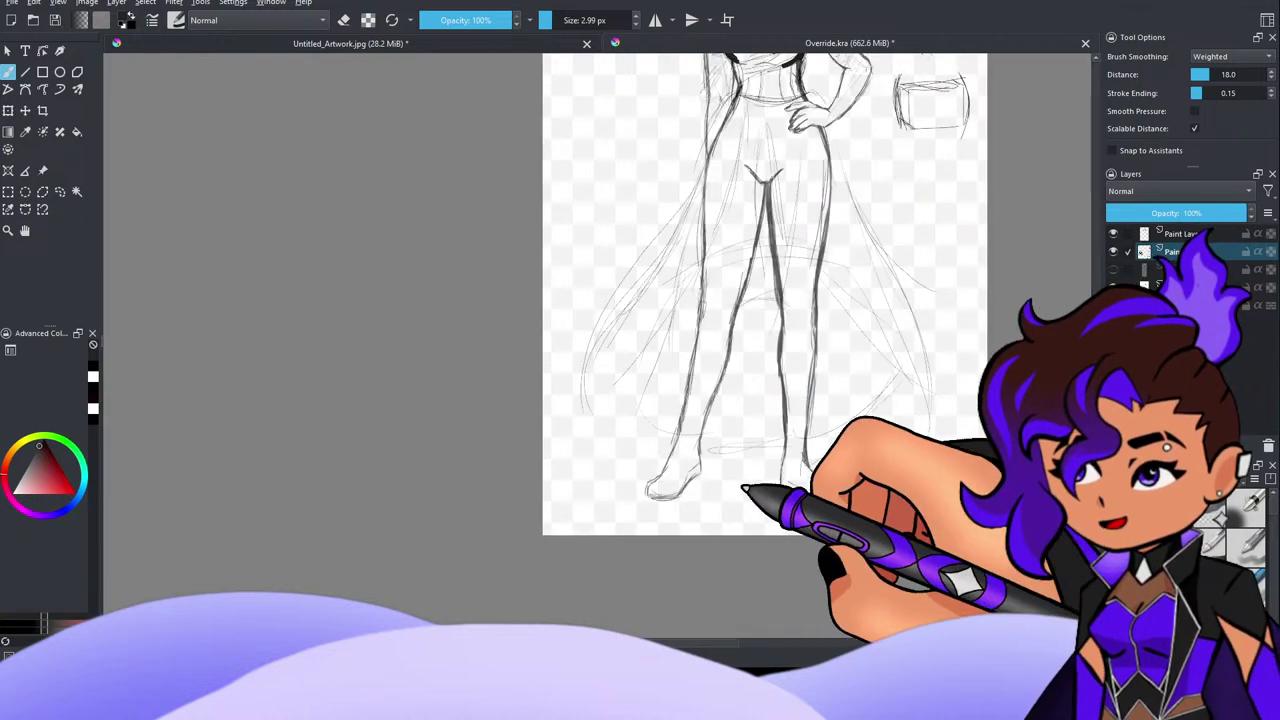
# Step: Try short dark construction strokes around the heel and ankle of the figure's outward-pointing foot
pyautogui.scroll(5, 749, 491)
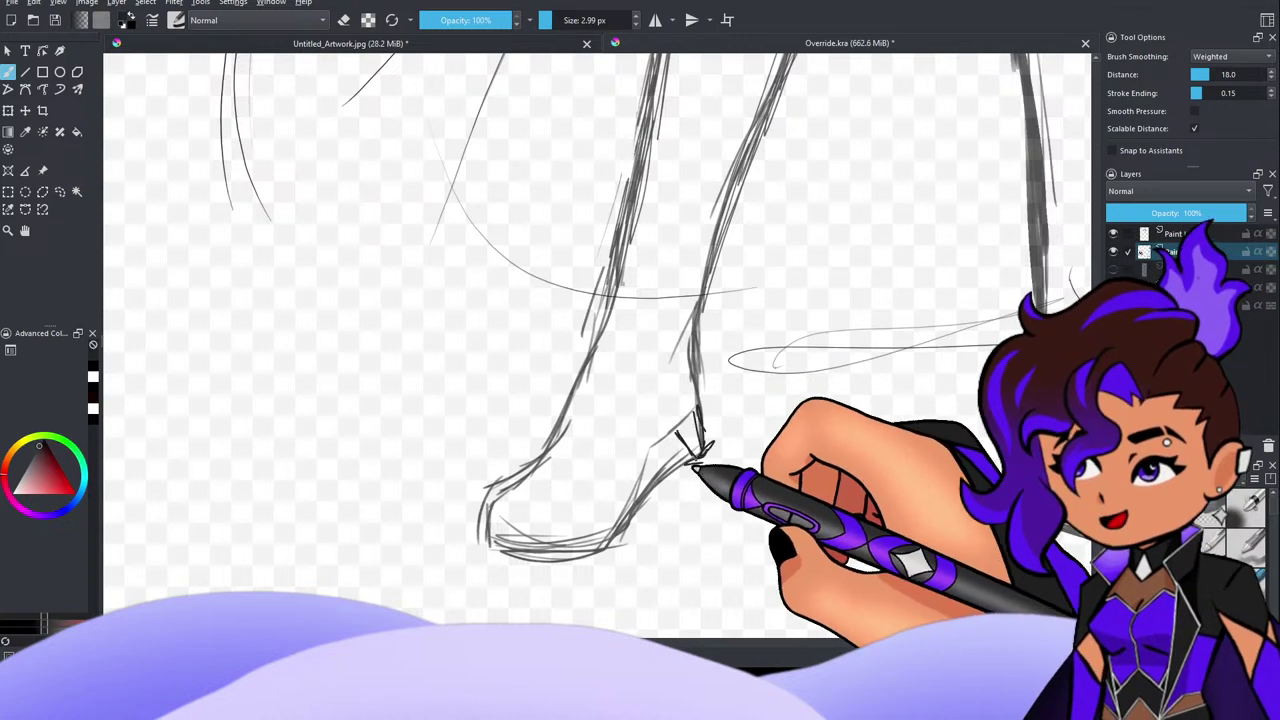
pyautogui.scroll(-3, 860, 343)
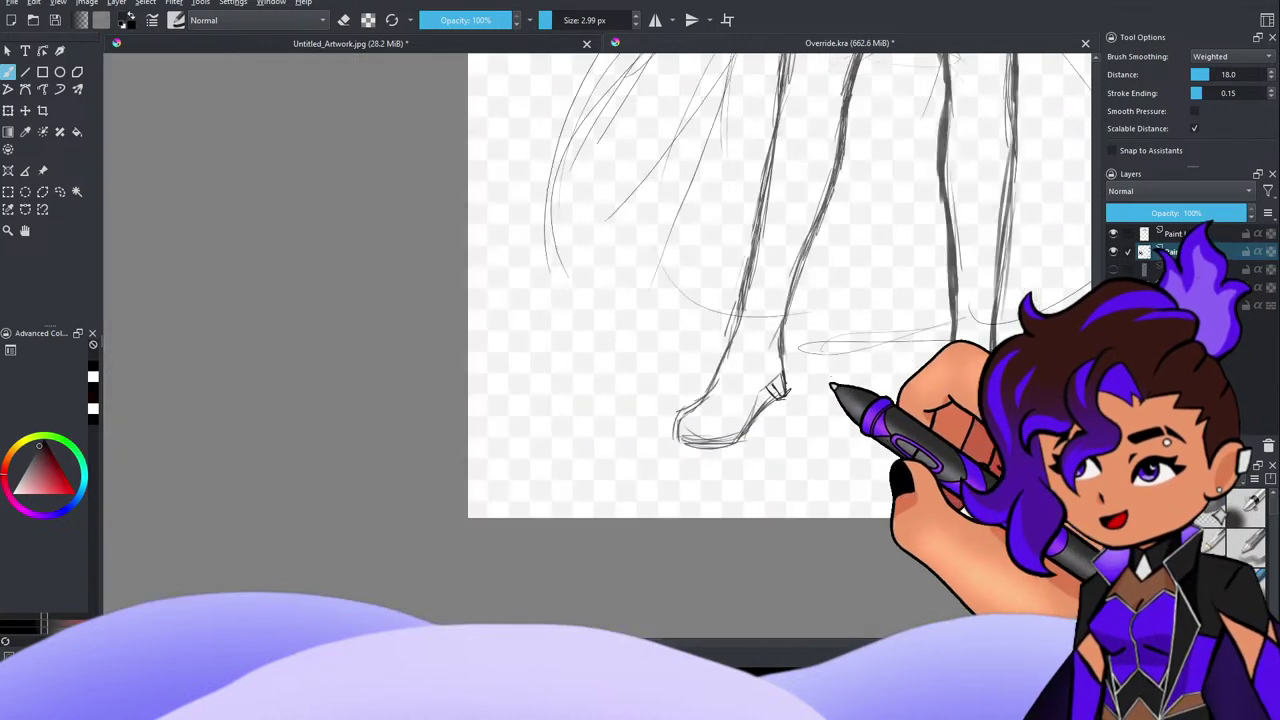
pyautogui.scroll(3, 711, 389)
pyautogui.scroll(1, 809, 406)
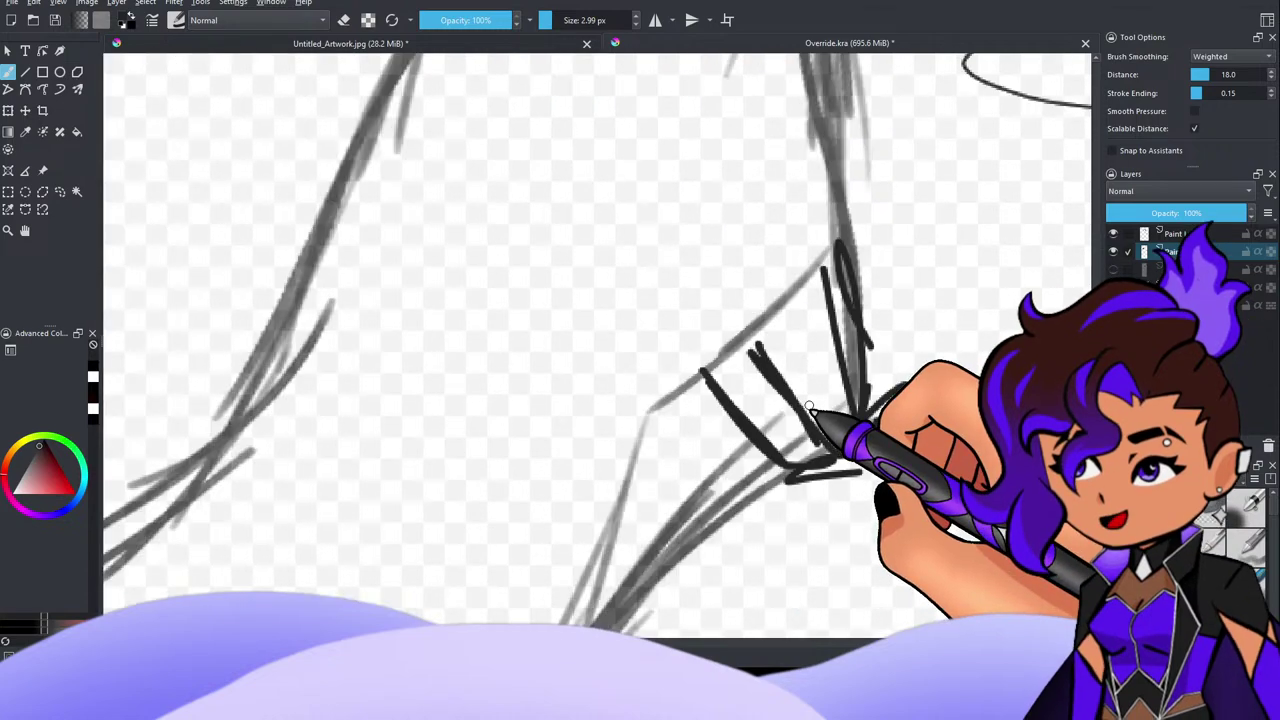
pyautogui.scroll(-4, 809, 406)
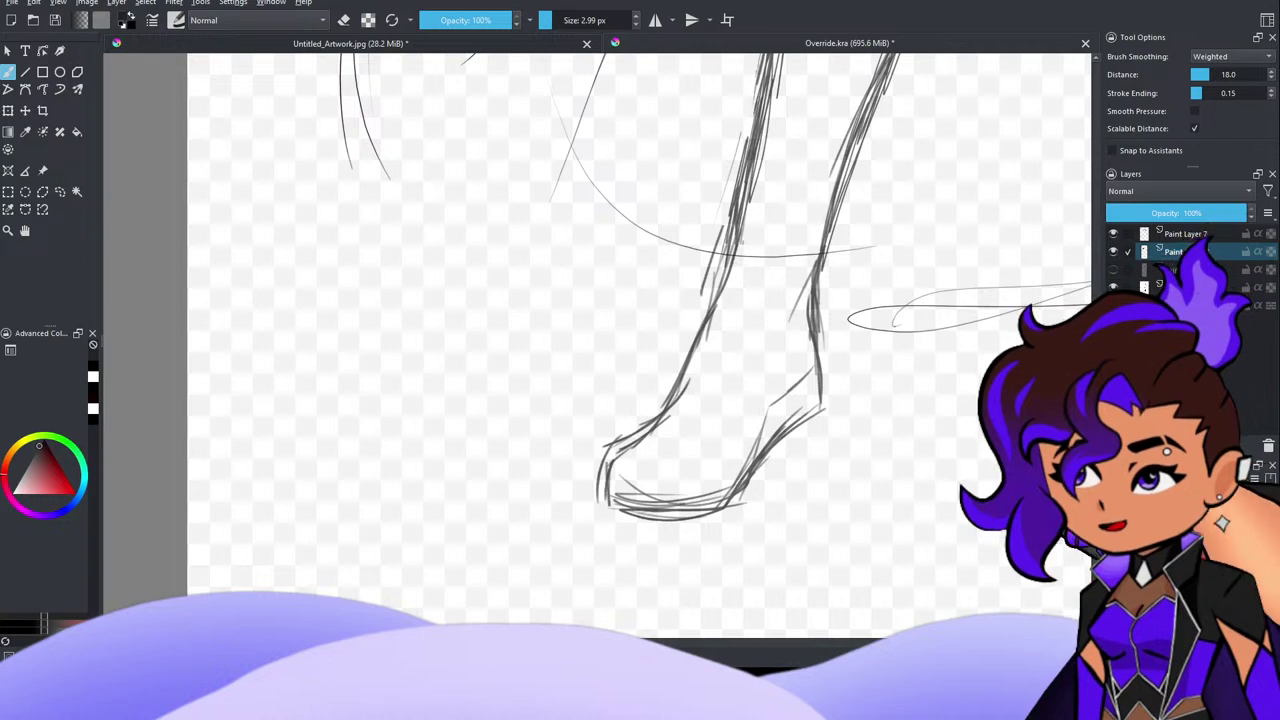
# Step: Mark the calf oval of the second leg study with a small arrow and retrace the adjoining calf line
pyautogui.scroll(-8, 950, 420)
pyautogui.scroll(3, 998, 316)
pyautogui.scroll(-1, 995, 420)
pyautogui.scroll(6, 998, 420)
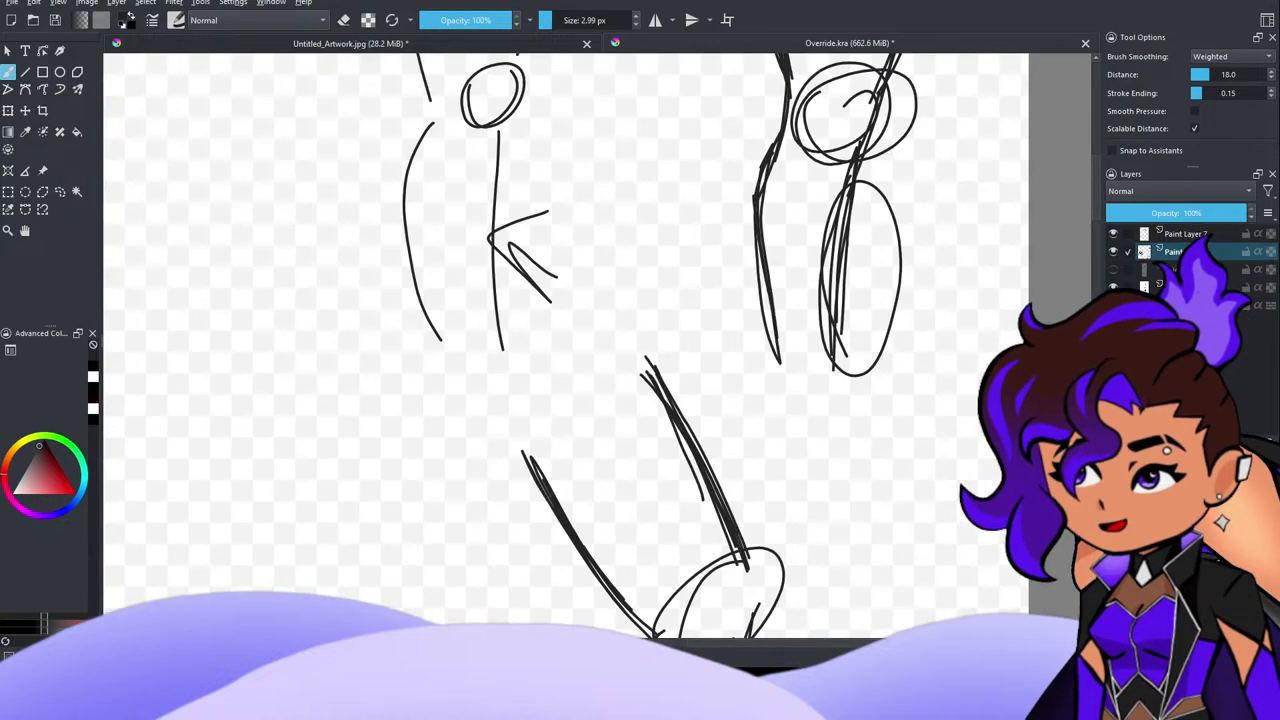
pyautogui.moveTo(941, 207); pyautogui.dragTo(916, 225)
pyautogui.moveTo(918, 202); pyautogui.dragTo(934, 225)
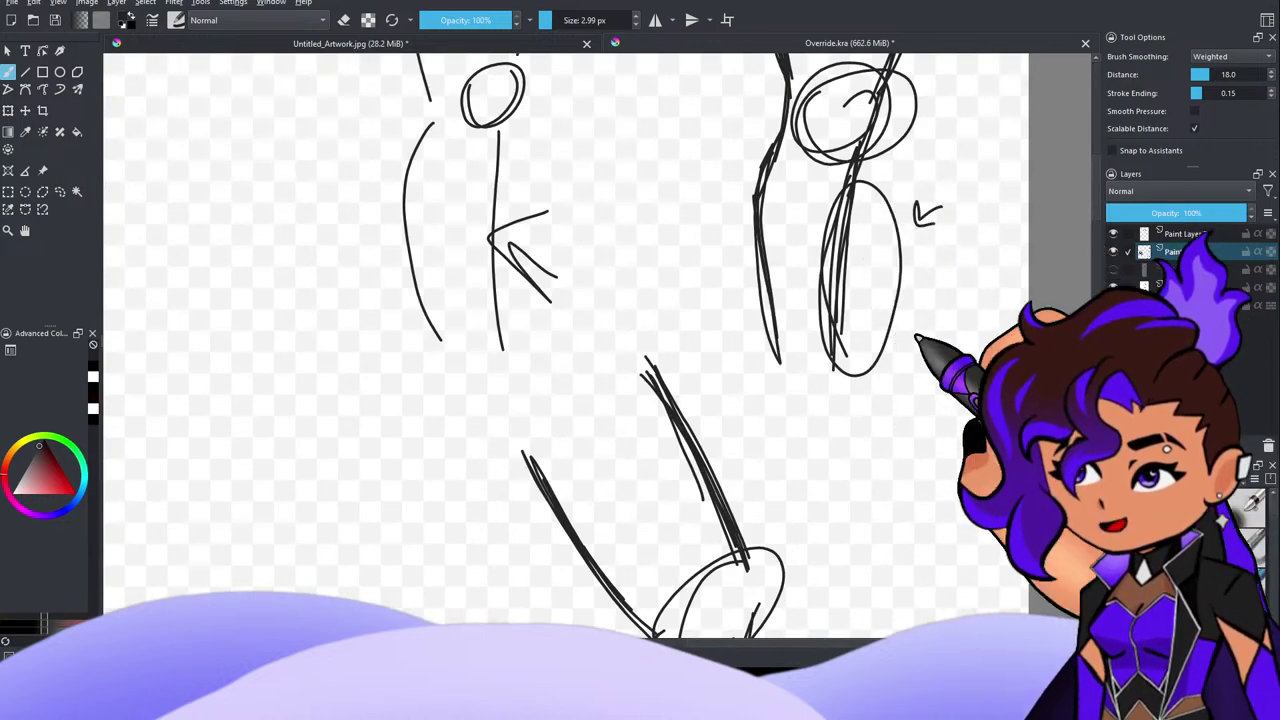
pyautogui.moveTo(856, 152); pyautogui.dragTo(839, 338)
pyautogui.moveTo(857, 182); pyautogui.dragTo(846, 349)
pyautogui.scroll(-5, 888, 350)
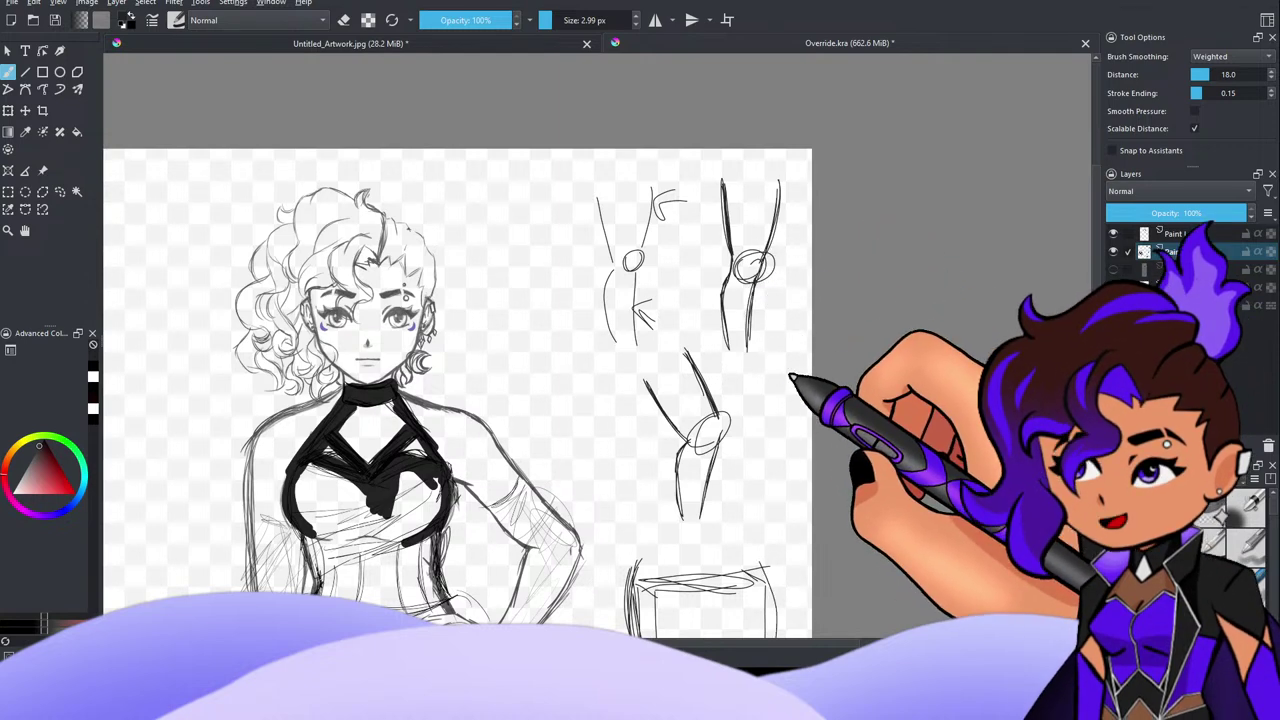
# Step: Thicken one thigh line of the second leg study and extend the other one upward
pyautogui.scroll(-3, 789, 330)
pyautogui.scroll(2, 788, 291)
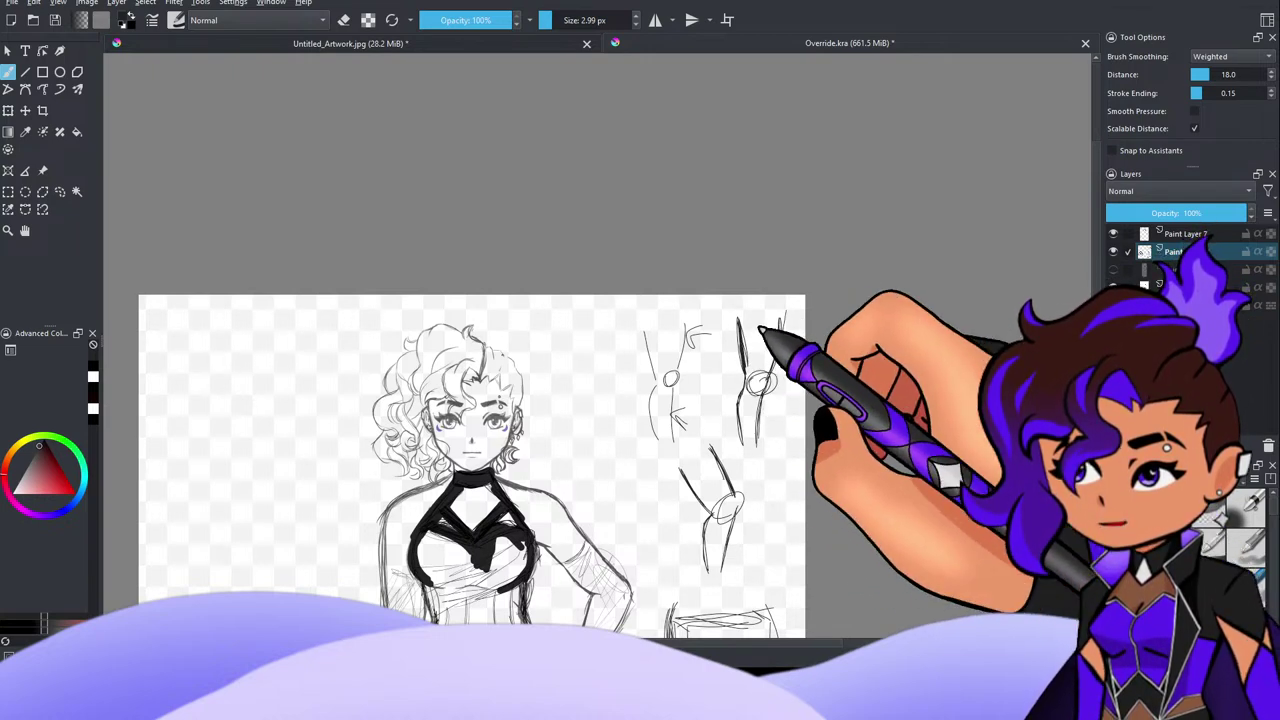
pyautogui.scroll(1, 920, 450)
pyautogui.scroll(-4, 832, 384)
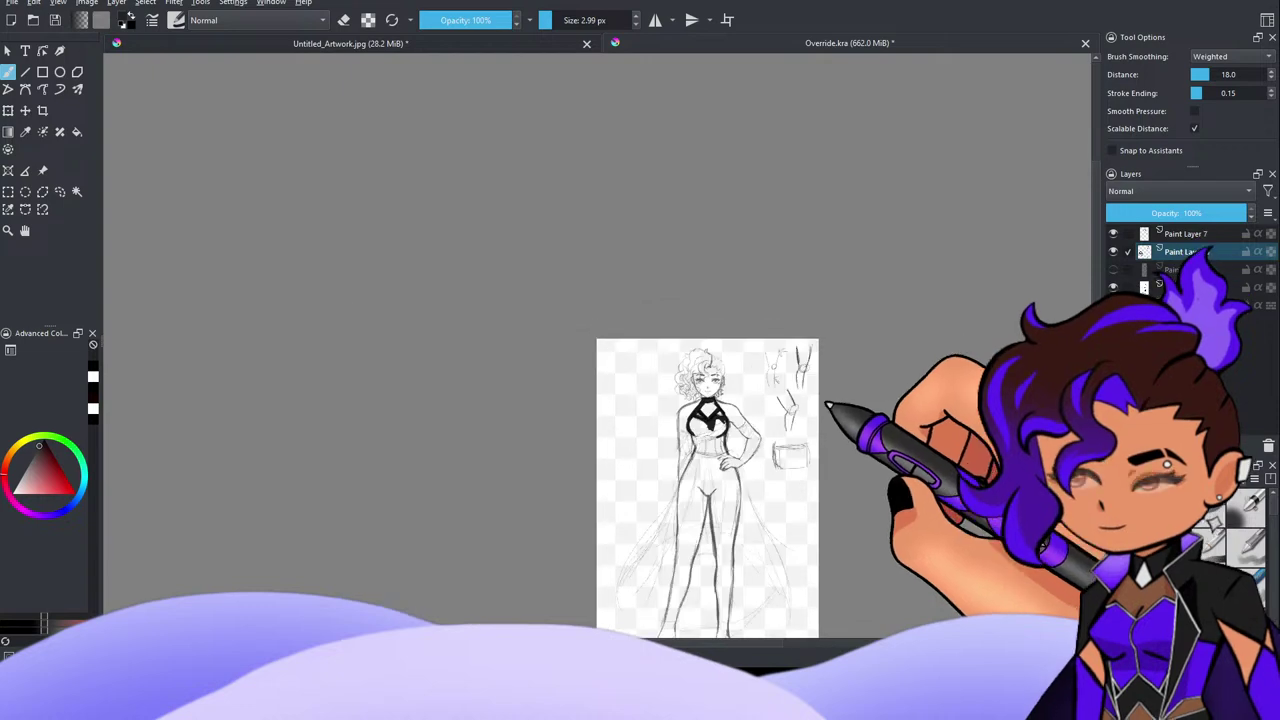
pyautogui.scroll(3, 825, 402)
pyautogui.scroll(2, 763, 290)
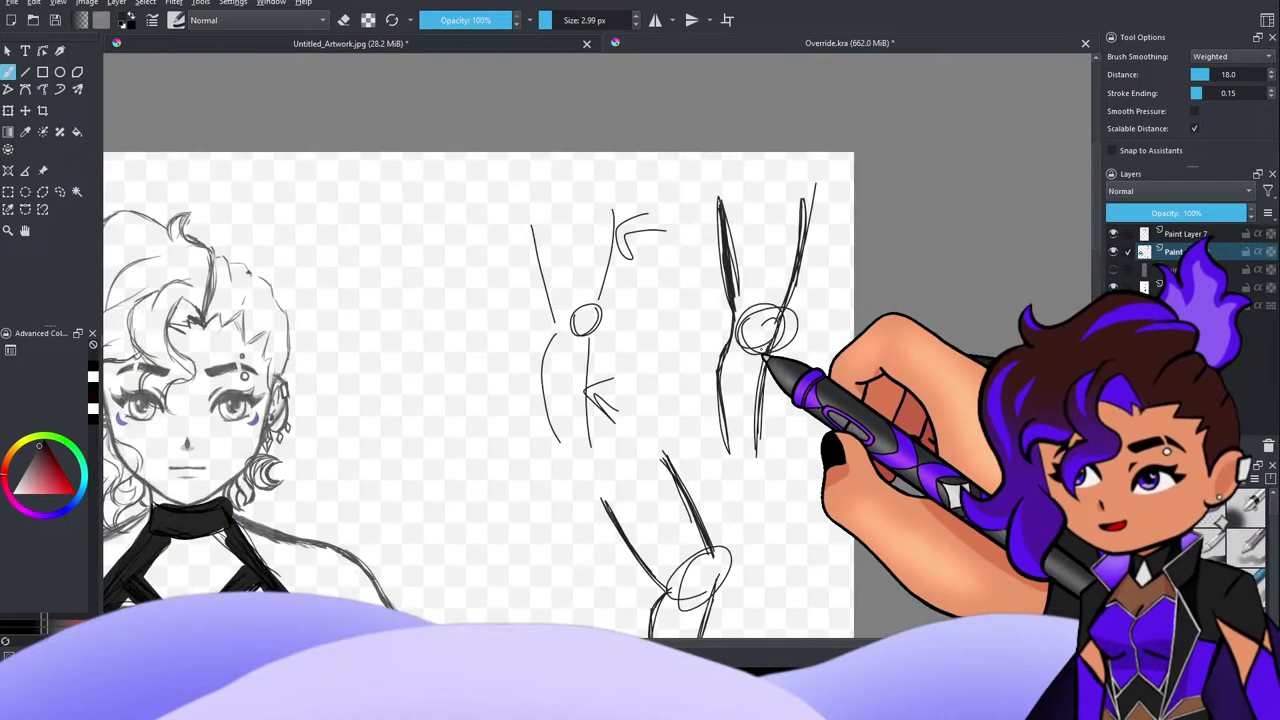
pyautogui.scroll(-3, 743, 411)
pyautogui.scroll(3, 750, 388)
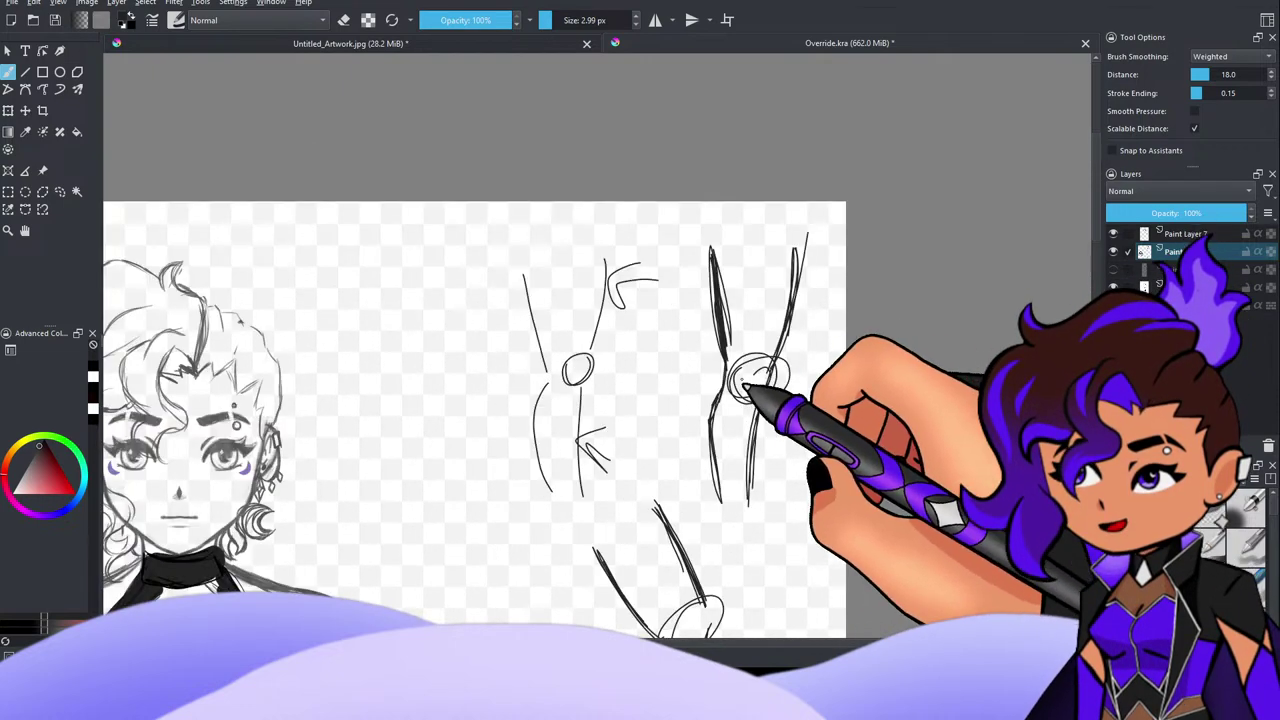
pyautogui.scroll(-5, 732, 370)
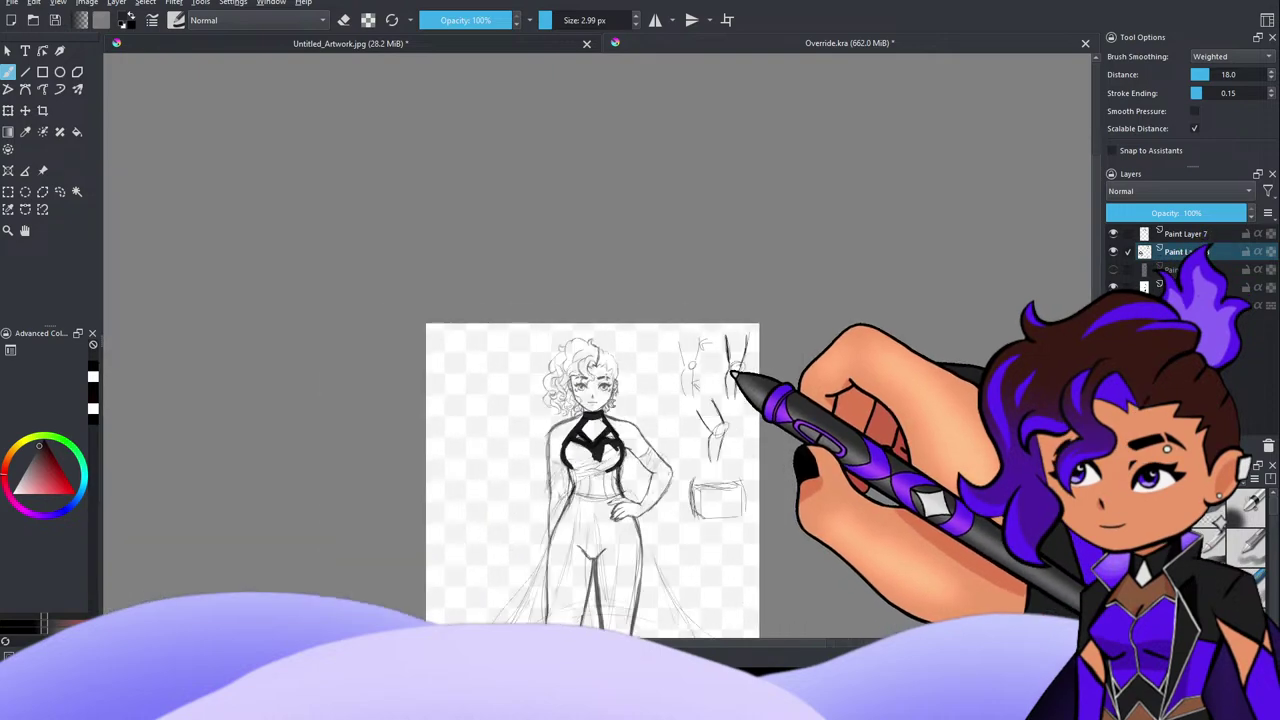
# Step: Erase the two upper leg studies and their arrows with an 18.87 px eraser
pyautogui.scroll(5, 726, 388)
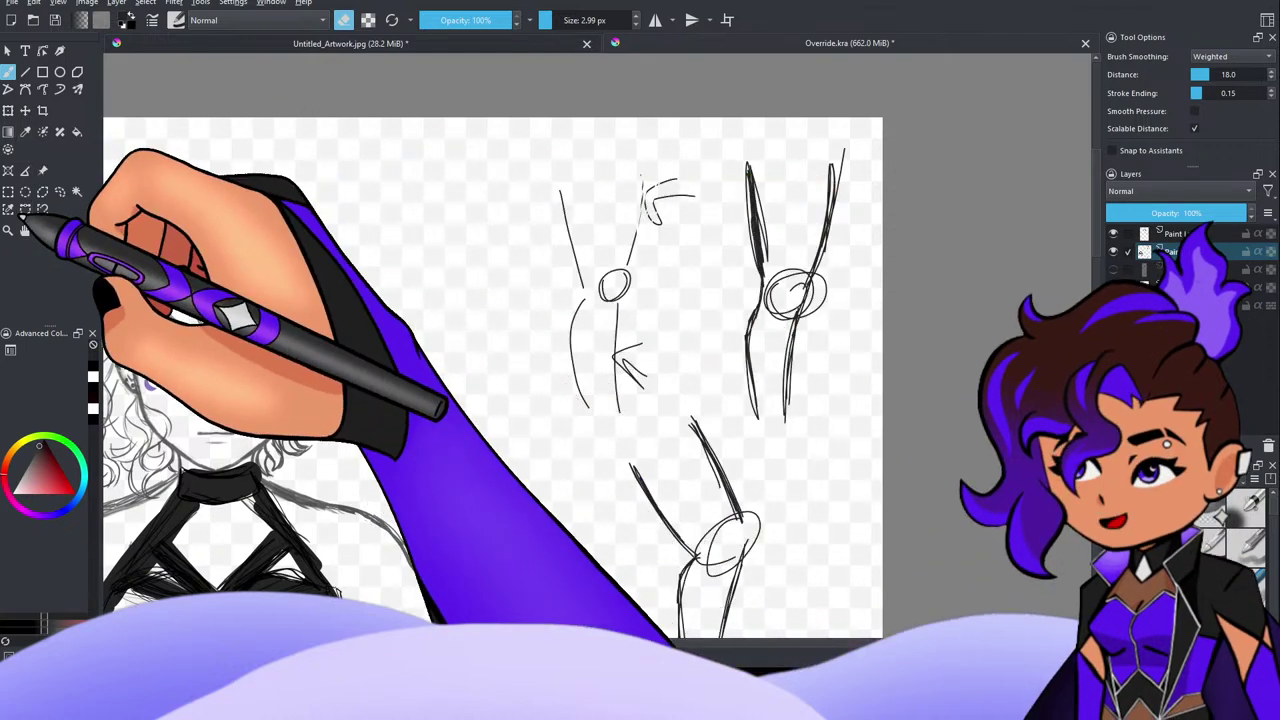
pyautogui.click(618, 20)
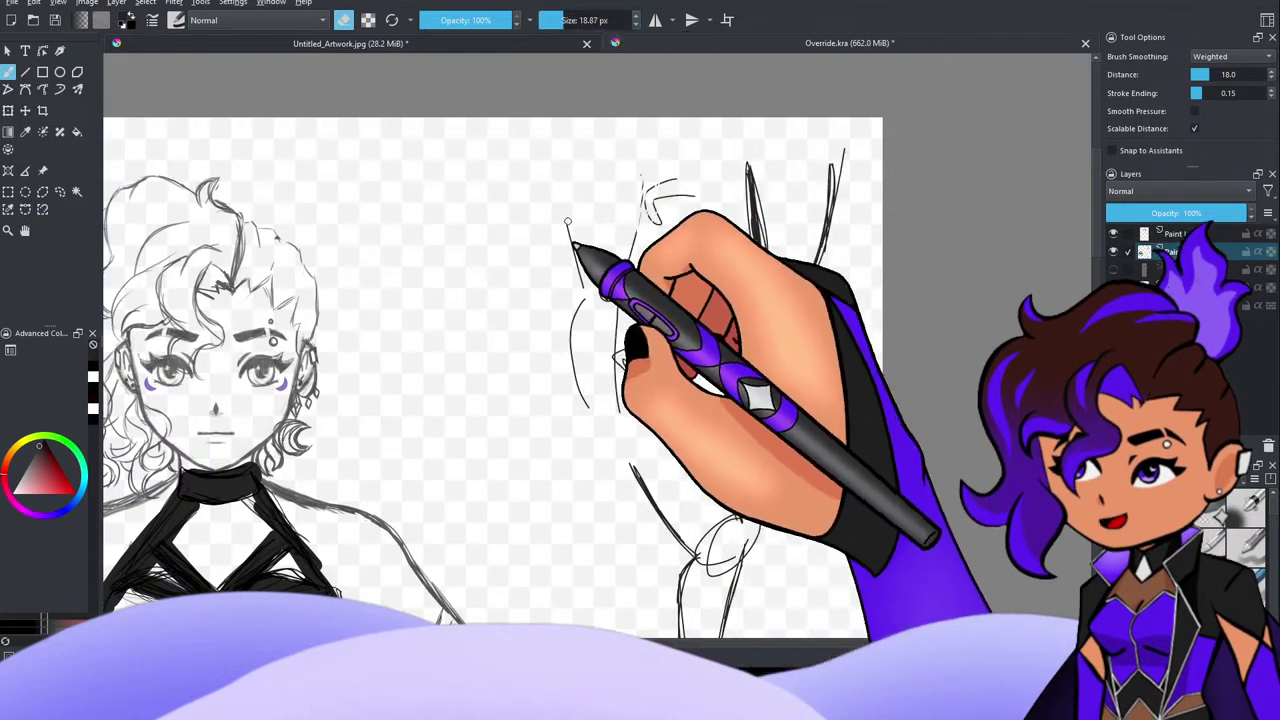
pyautogui.moveTo(576, 299)
pyautogui.mouseDown()
pyautogui.moveTo(592, 409)
pyautogui.moveTo(607, 423)
pyautogui.moveTo(604, 392)
pyautogui.moveTo(612, 430)
pyautogui.moveTo(624, 276)
pyautogui.moveTo(673, 158)
pyautogui.moveTo(657, 207)
pyautogui.moveTo(711, 161)
pyautogui.moveTo(652, 248)
pyautogui.moveTo(644, 240)
pyautogui.moveTo(572, 325)
pyautogui.moveTo(736, 175)
pyautogui.moveTo(769, 272)
pyautogui.moveTo(771, 155)
pyautogui.moveTo(769, 252)
pyautogui.moveTo(795, 290)
pyautogui.moveTo(846, 128)
pyautogui.moveTo(819, 322)
pyautogui.moveTo(797, 272)
pyautogui.mouseUp()
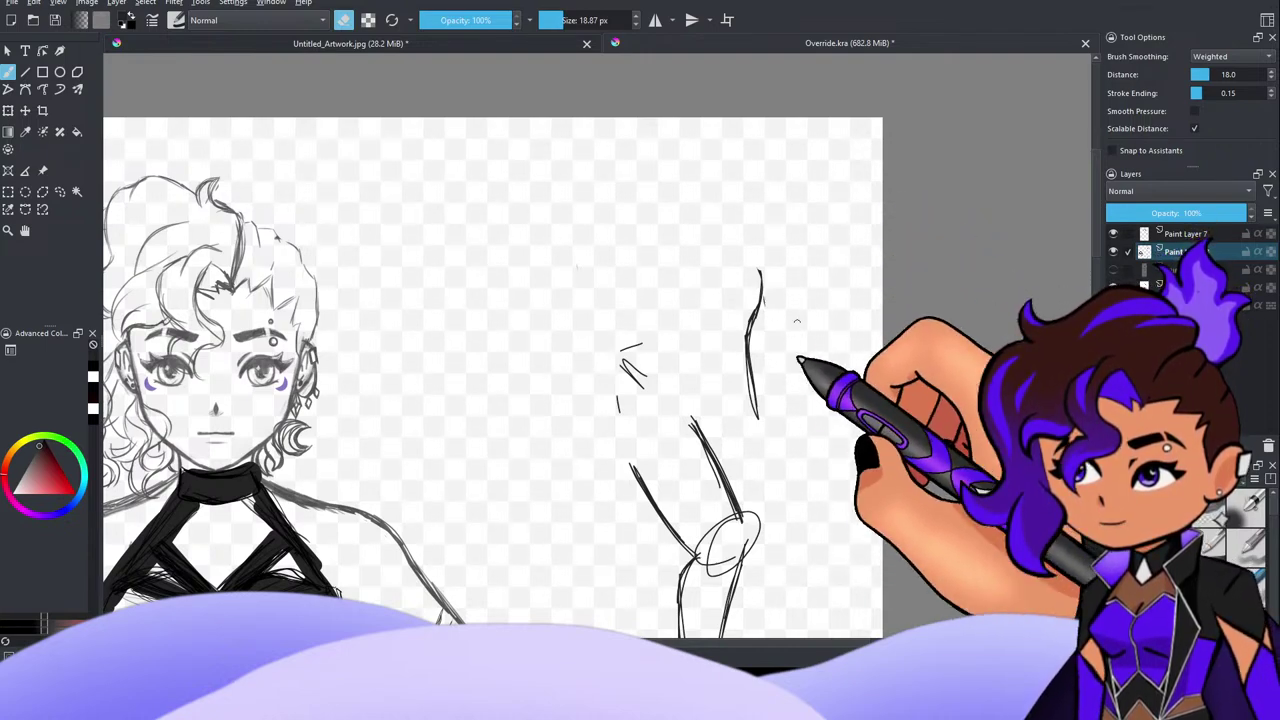
pyautogui.moveTo(797, 321)
pyautogui.mouseDown()
pyautogui.moveTo(766, 297)
pyautogui.moveTo(767, 243)
pyautogui.mouseUp()
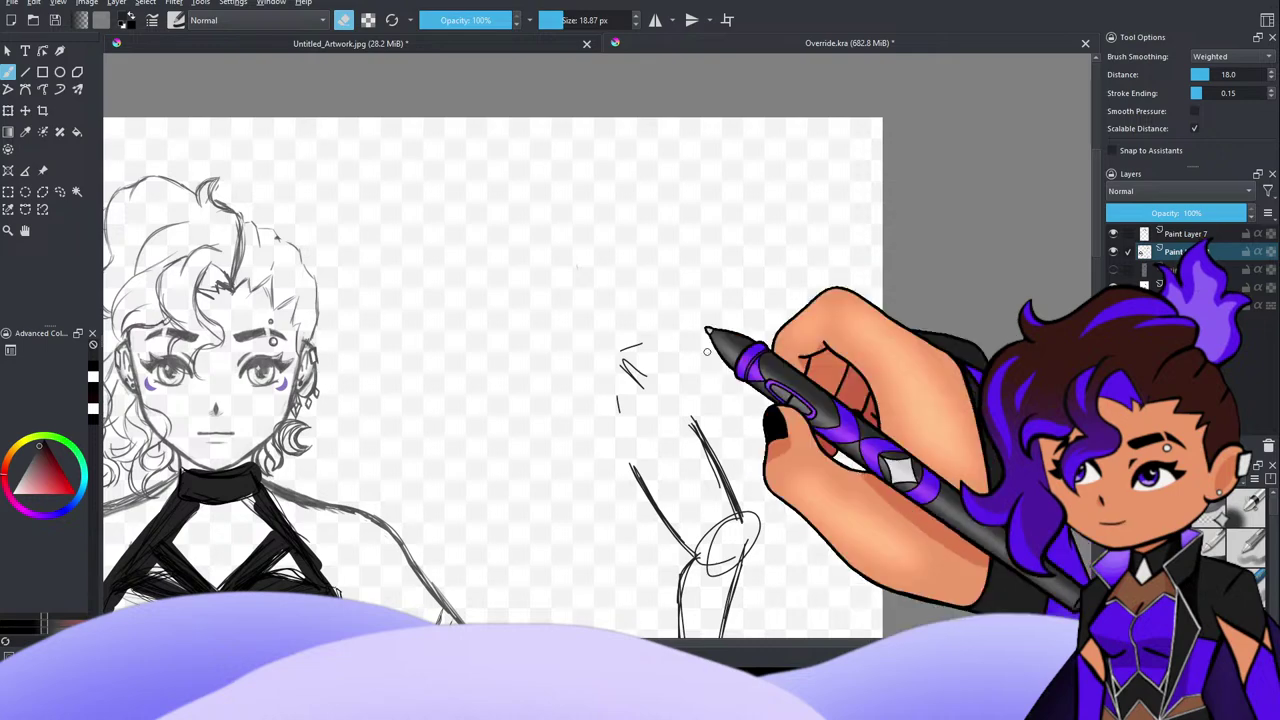
pyautogui.moveTo(650, 352)
pyautogui.mouseDown()
pyautogui.moveTo(627, 450)
pyautogui.moveTo(650, 344)
pyautogui.moveTo(623, 386)
pyautogui.moveTo(636, 345)
pyautogui.mouseUp()
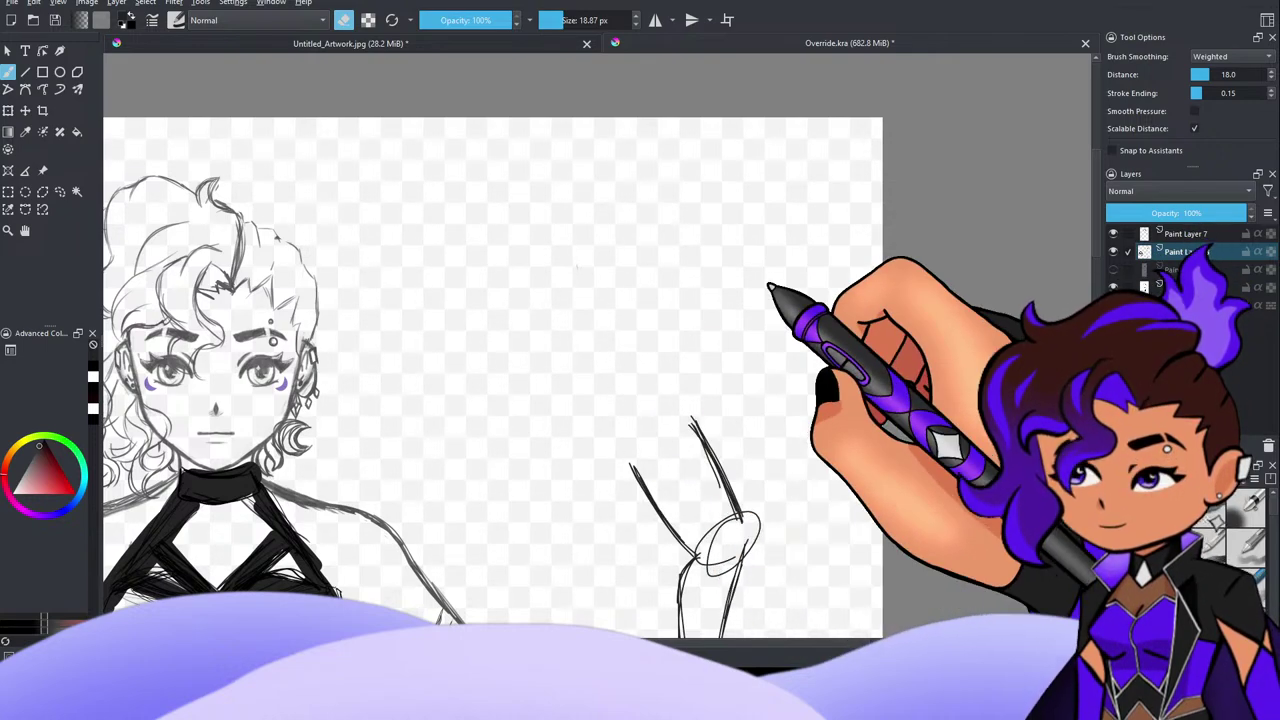
# Step: Erase the bent leg study above the box sketch
pyautogui.scroll(-5, 772, 283)
pyautogui.scroll(3, 793, 325)
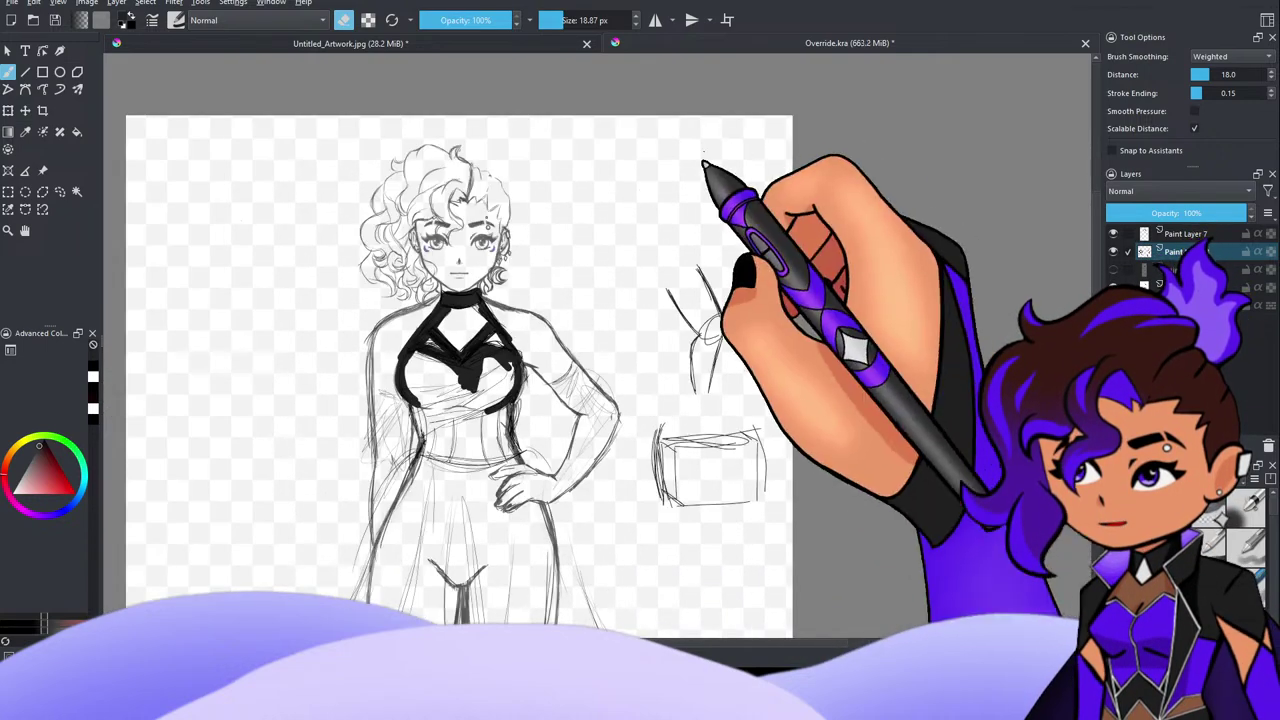
pyautogui.moveTo(705, 355)
pyautogui.mouseDown()
pyautogui.moveTo(686, 251)
pyautogui.moveTo(733, 342)
pyautogui.mouseUp()
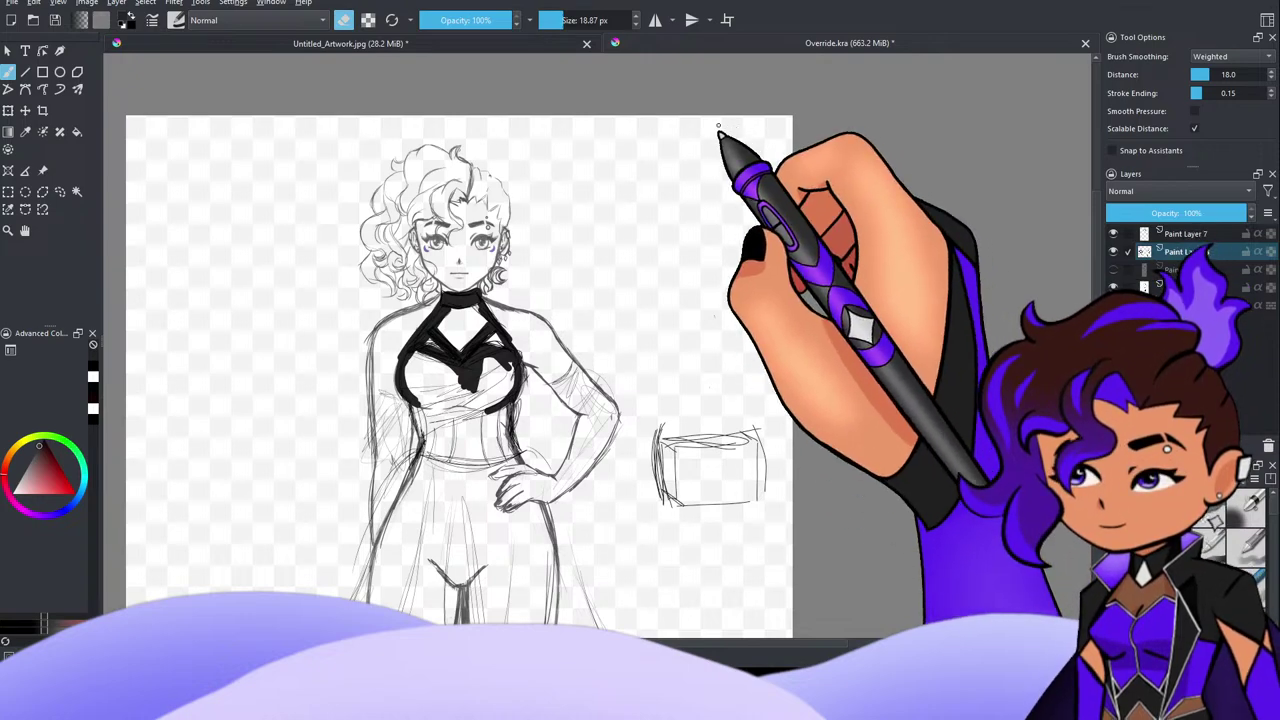
# Step: Sketch a small head study beside the figure with an 18.87 px brush: a circle, a curved centre line and an angular jaw
pyautogui.scroll(-3, 720, 132)
pyautogui.scroll(3, 660, 178)
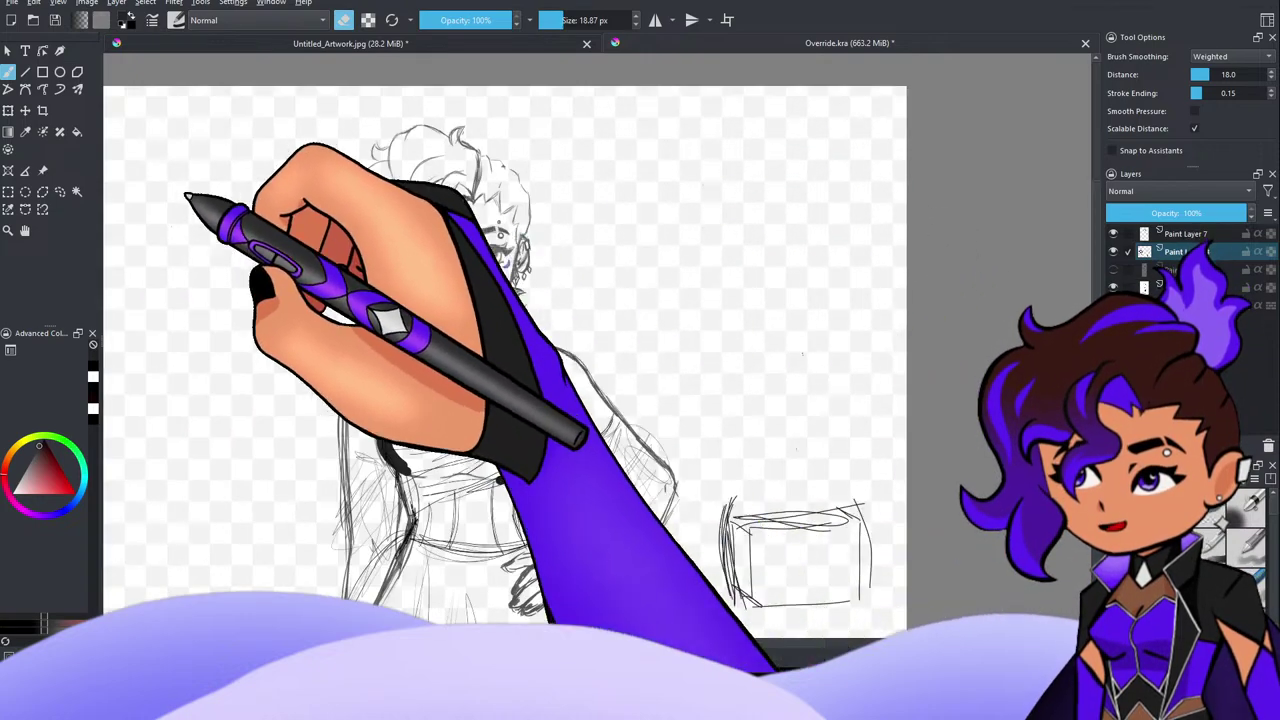
pyautogui.scroll(-2, 181, 121)
pyautogui.scroll(1, 514, 360)
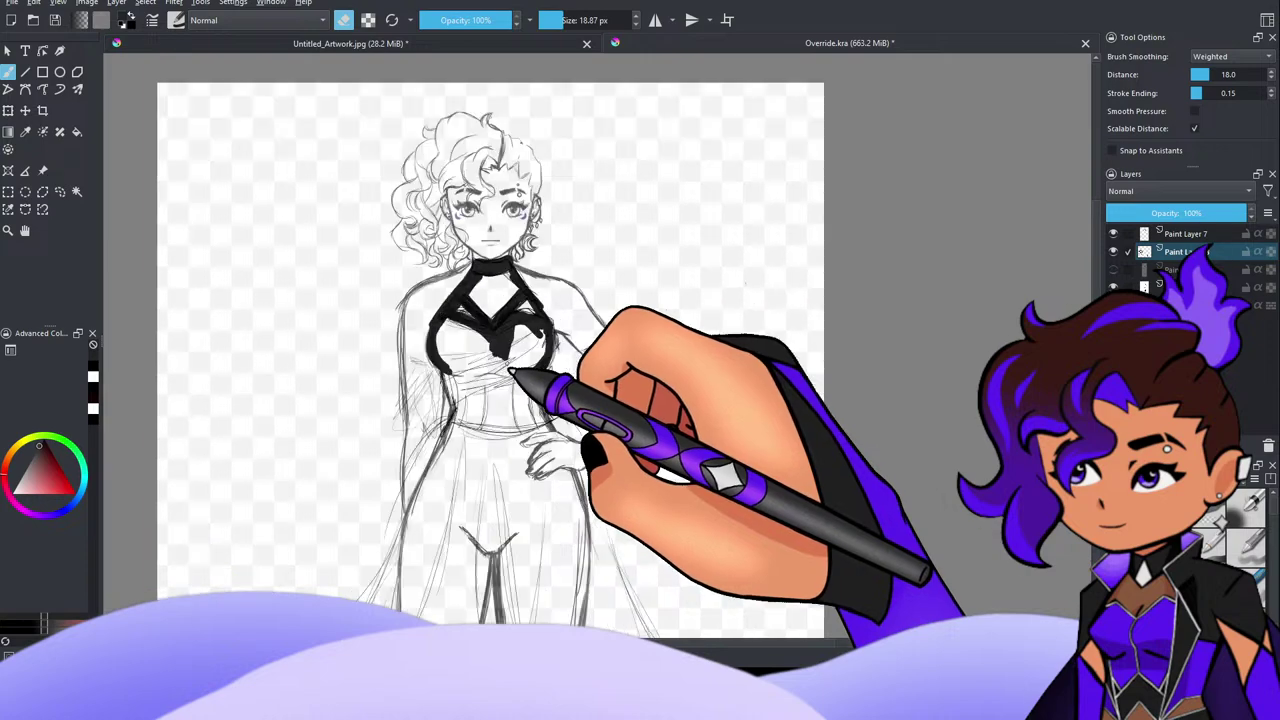
pyautogui.scroll(-5, 575, 425)
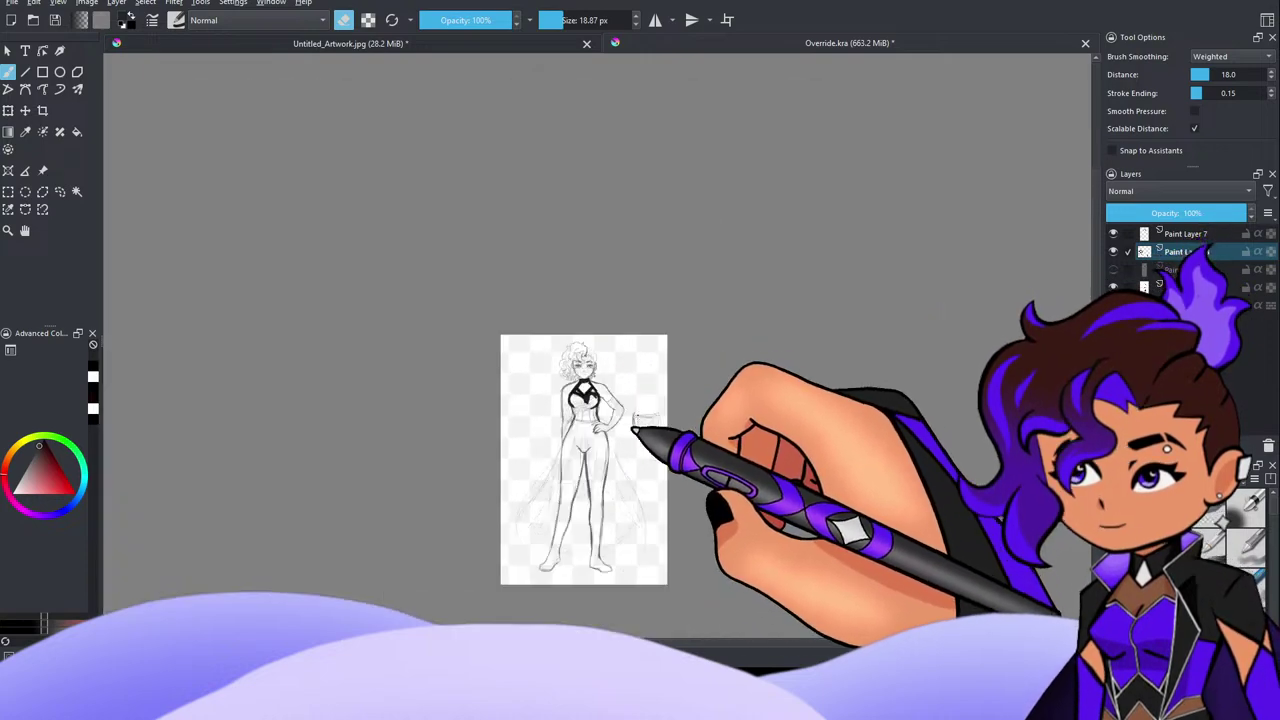
pyautogui.scroll(3, 689, 369)
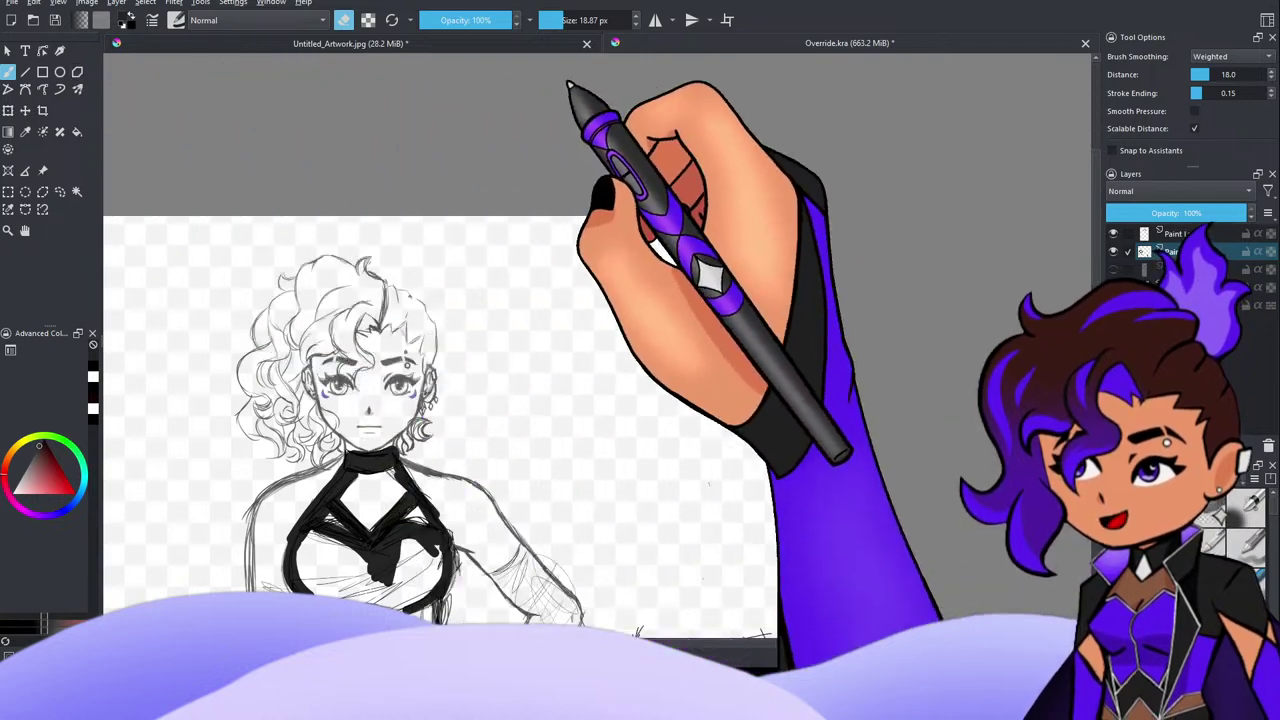
pyautogui.click(344, 20)
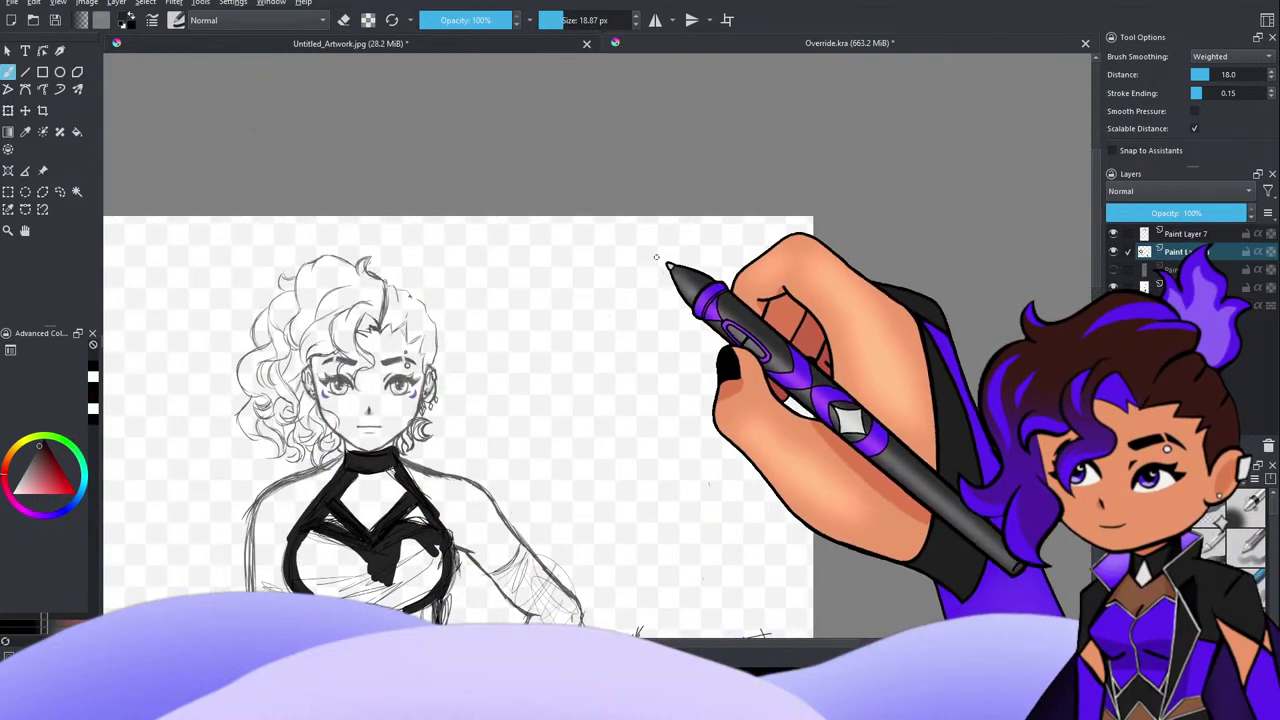
pyautogui.moveTo(663, 258)
pyautogui.mouseDown()
pyautogui.moveTo(659, 336)
pyautogui.moveTo(662, 260)
pyautogui.moveTo(694, 376)
pyautogui.mouseUp()
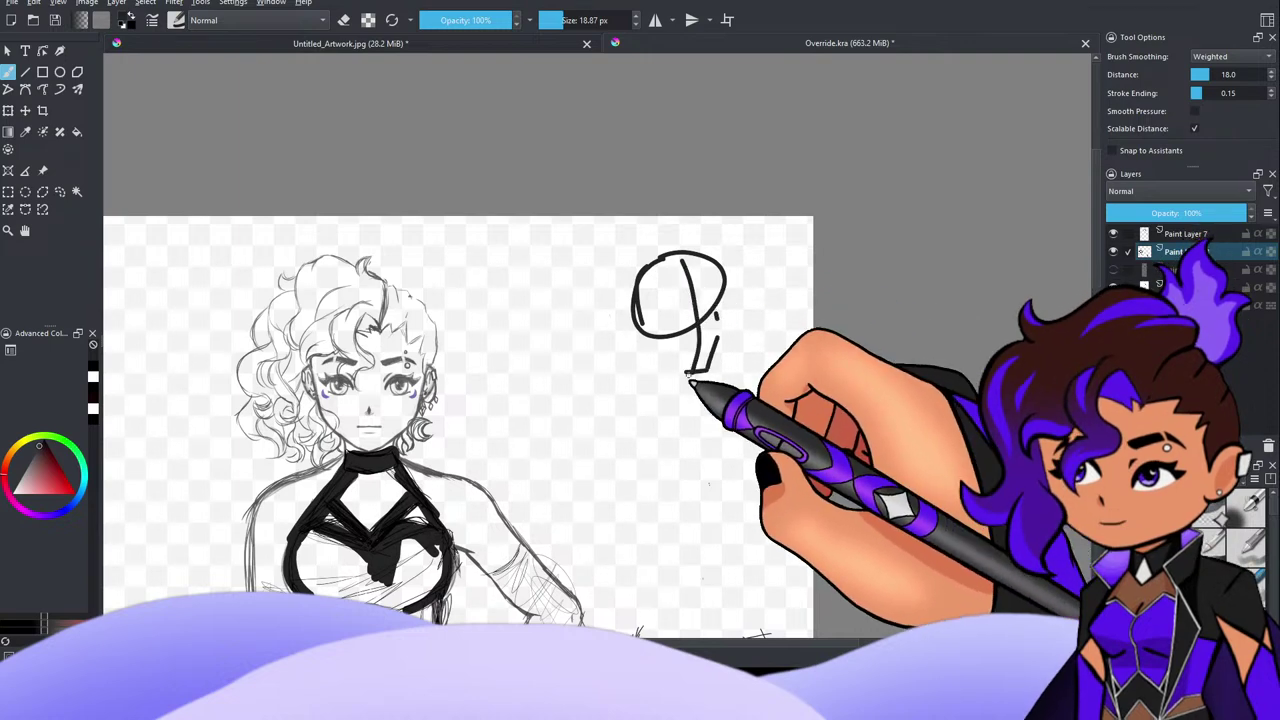
pyautogui.moveTo(650, 336); pyautogui.dragTo(688, 372)
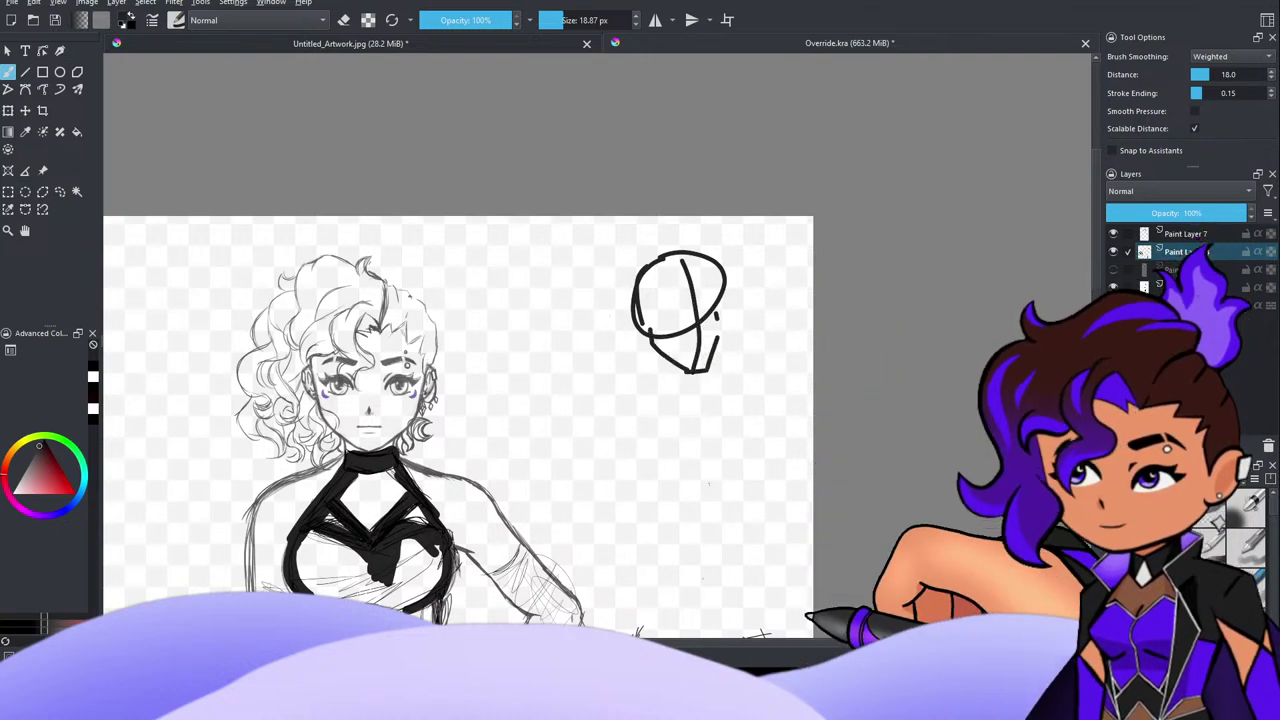
# Step: Undo the strokes of the thick-lined head study
pyautogui.hotkey('ctrl', 'z')
pyautogui.hotkey('ctrl', 'z')
pyautogui.hotkey('ctrl', 'z')
pyautogui.hotkey('ctrl', 'z')
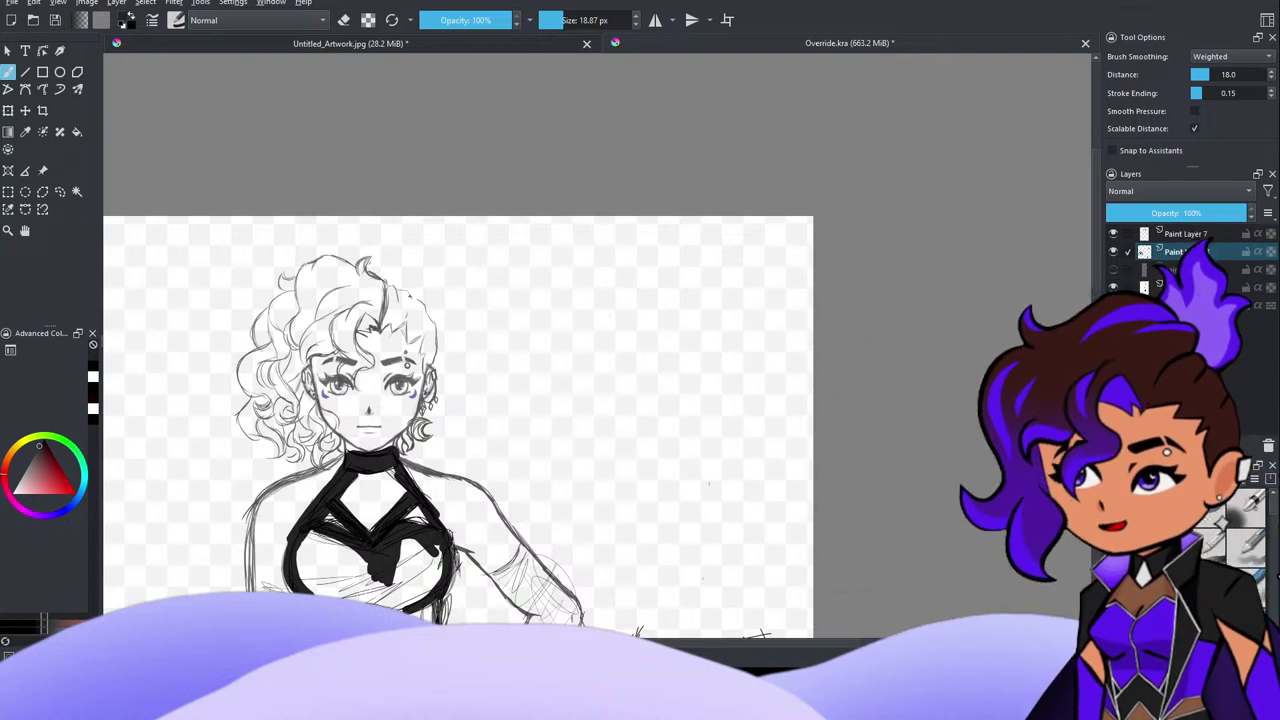
# Step: Sketch a finer head study beside the figure with a 10 px brush, adding the jaw and the brow-to-cheek contour
pyautogui.press('/')
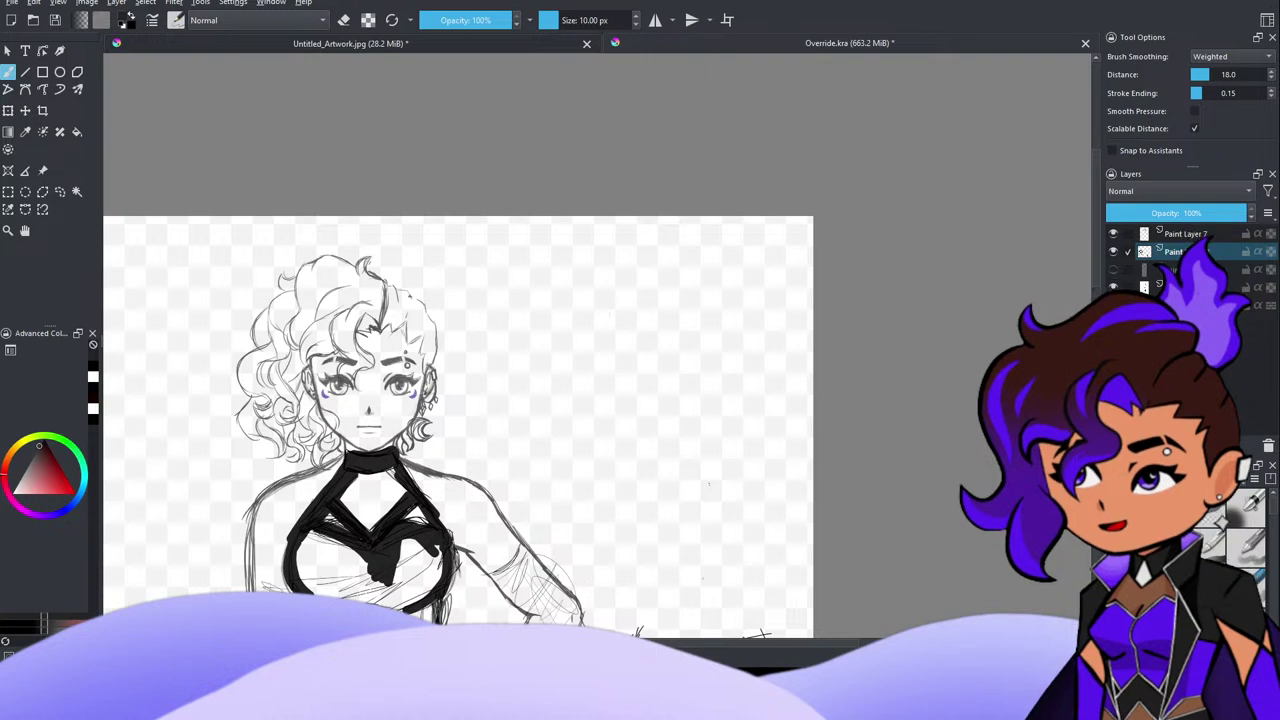
pyautogui.moveTo(712, 256)
pyautogui.mouseDown()
pyautogui.moveTo(722, 309)
pyautogui.moveTo(660, 262)
pyautogui.moveTo(718, 322)
pyautogui.moveTo(700, 252)
pyautogui.moveTo(712, 342)
pyautogui.mouseUp()
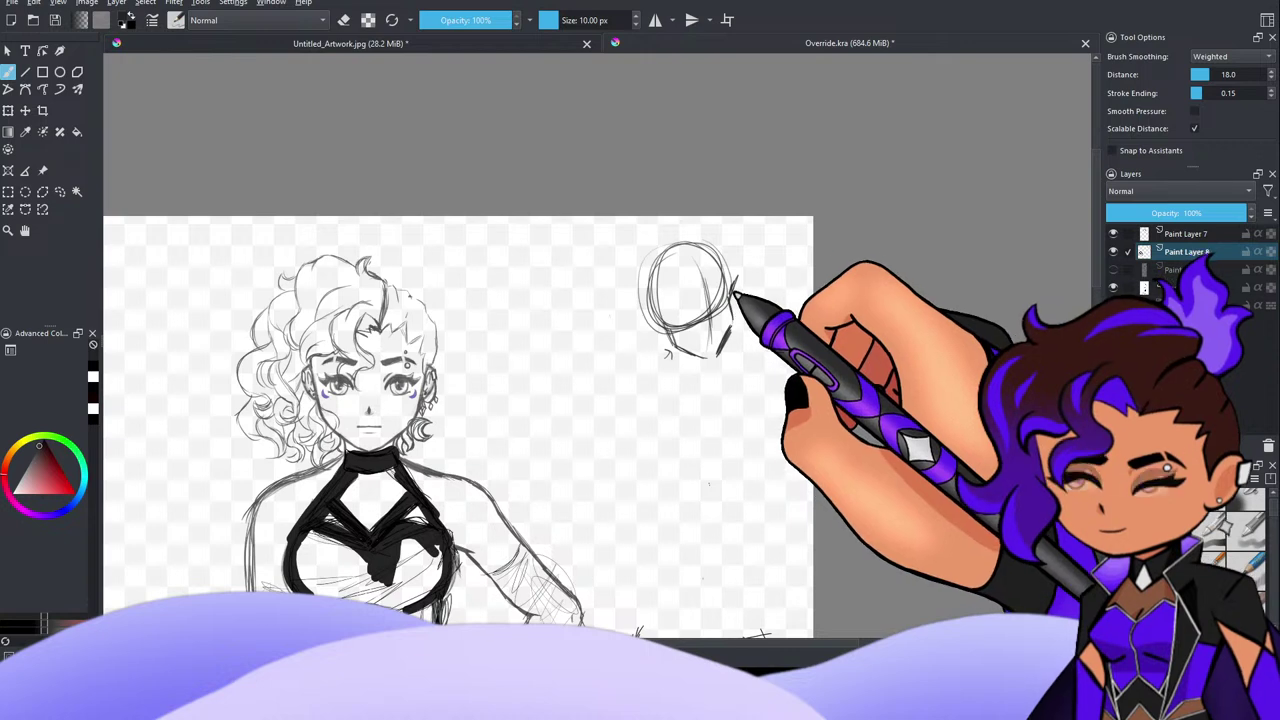
pyautogui.moveTo(737, 277); pyautogui.dragTo(729, 298)
pyautogui.moveTo(726, 266); pyautogui.dragTo(733, 284)
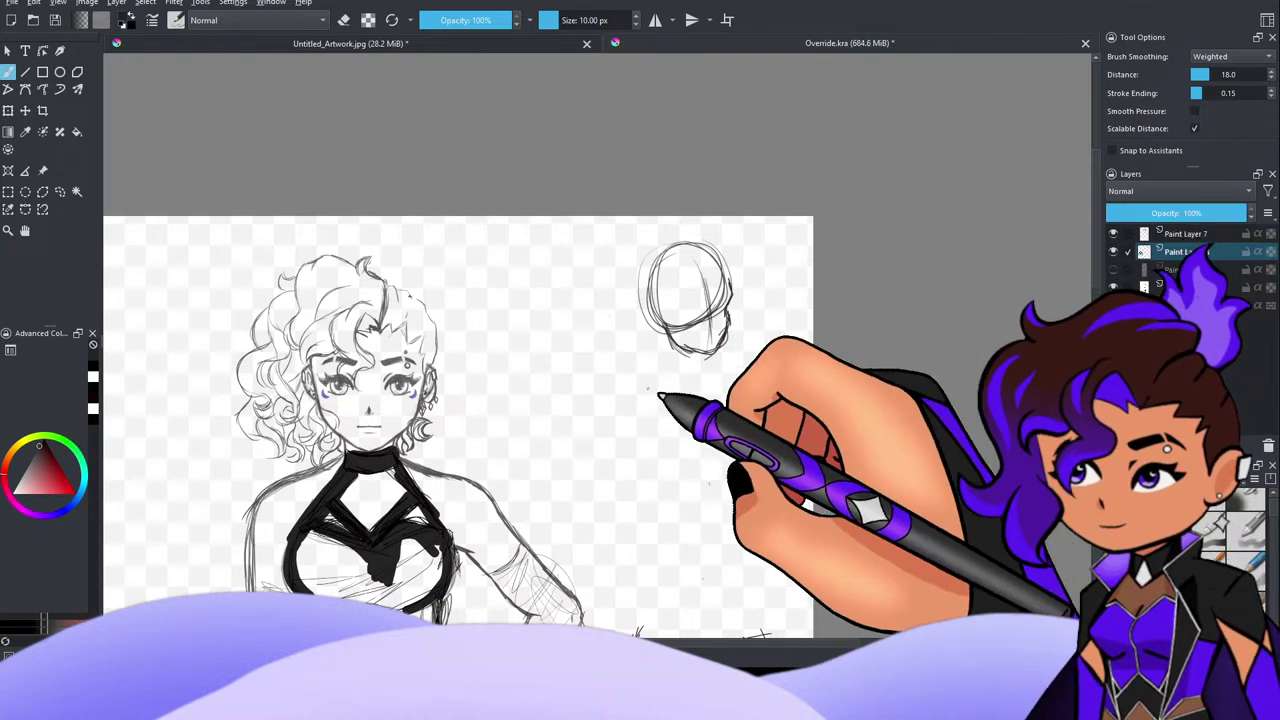
# Step: Undo the whole fine-lined head study, from the face contour back to the circle
pyautogui.hotkey('ctrl', 'z')
pyautogui.hotkey('ctrl', 'z')
pyautogui.hotkey('ctrl', 'z')
pyautogui.hotkey('ctrl', 'z')
pyautogui.hotkey('ctrl', 'z')
pyautogui.hotkey('ctrl', 'z')
pyautogui.hotkey('ctrl', 'z')
pyautogui.hotkey('ctrl', 'z')
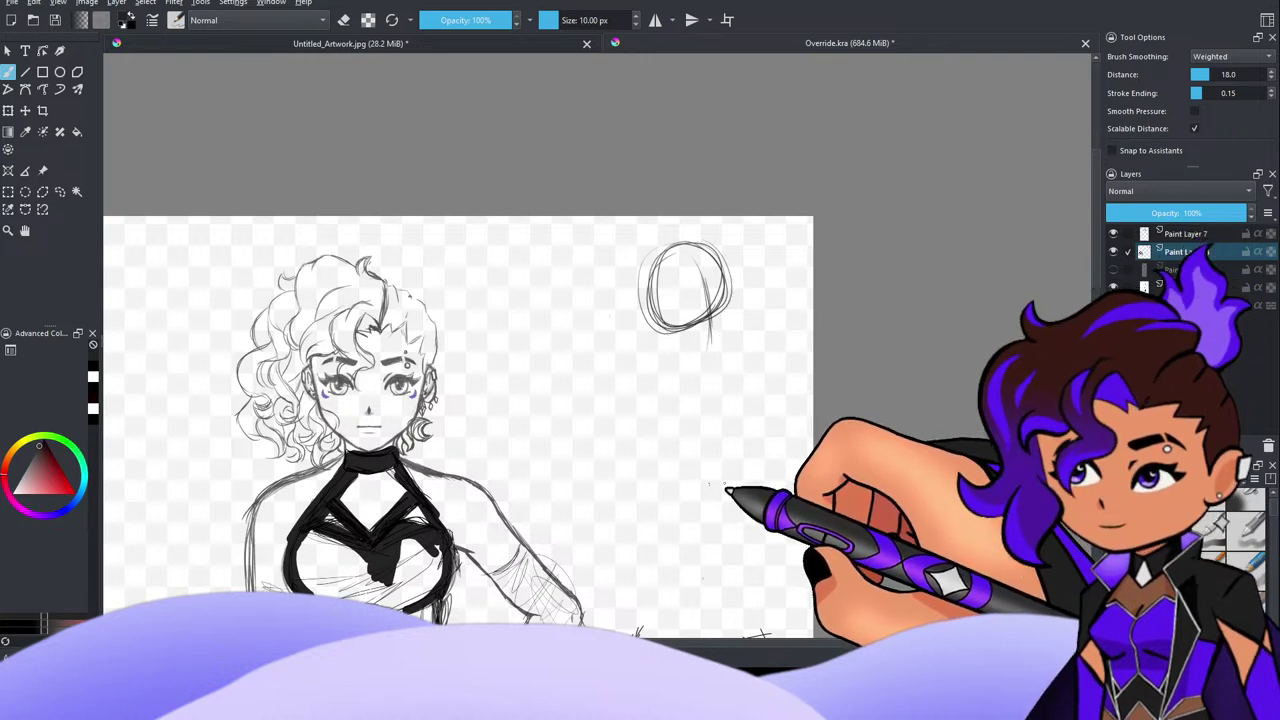
pyautogui.hotkey('ctrl', 'z')
pyautogui.hotkey('ctrl', 'z')
pyautogui.hotkey('ctrl', 'z')
pyautogui.hotkey('ctrl', 'z')
pyautogui.hotkey('ctrl', 'z')
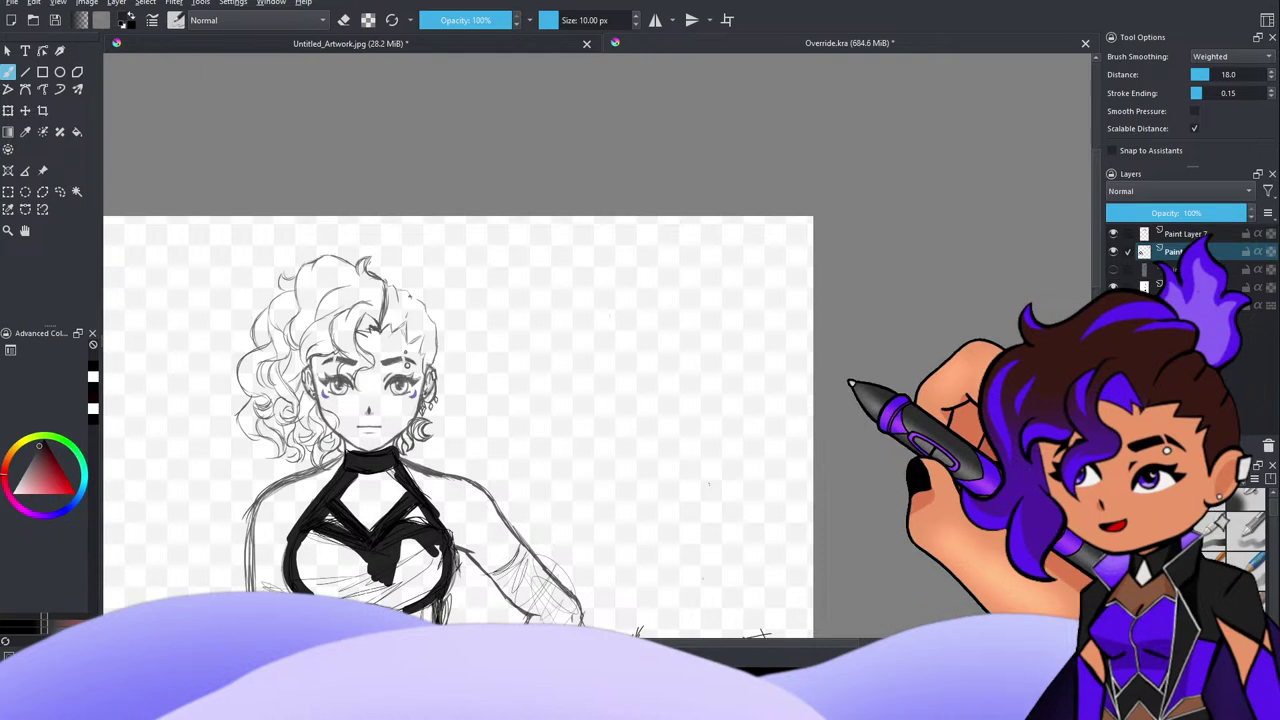
# Step: Sketch a tilted four-sided block in the empty area beside the head with the 10 px brush
pyautogui.scroll(-4, 840, 372)
pyautogui.scroll(3, 821, 401)
pyautogui.scroll(-2, 808, 408)
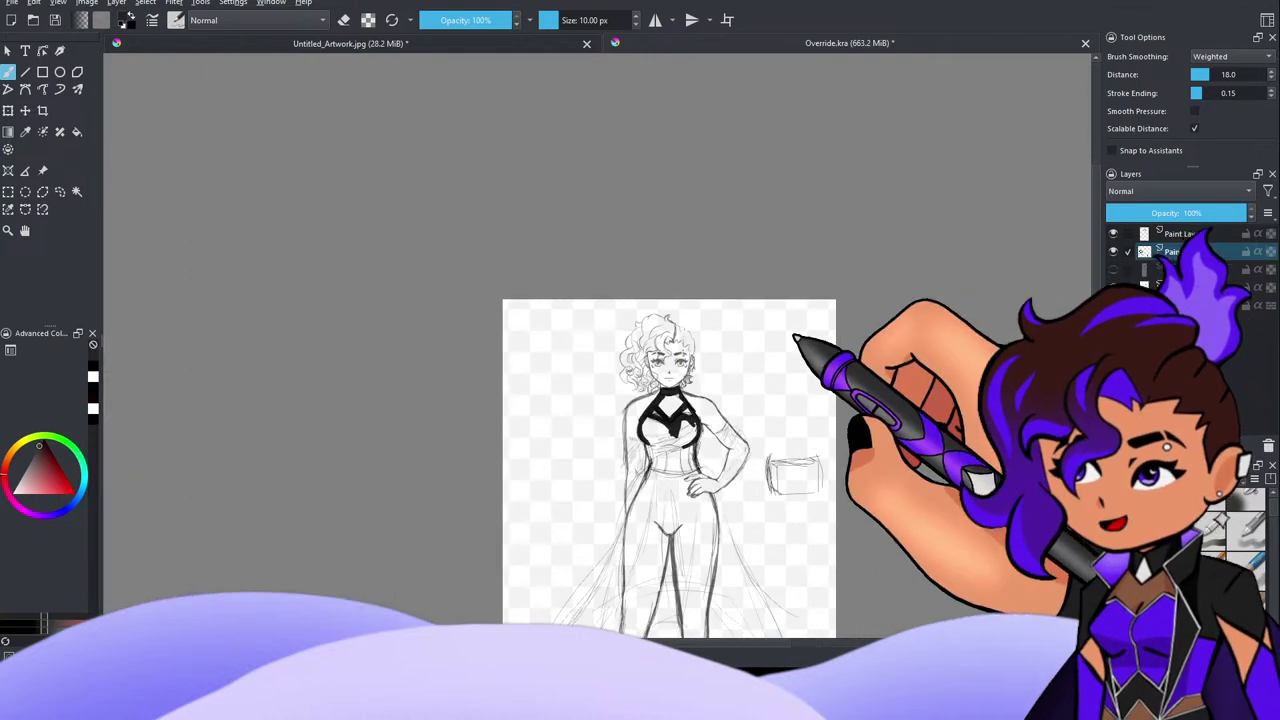
pyautogui.scroll(3, 784, 356)
pyautogui.scroll(-4, 781, 381)
pyautogui.scroll(1, 745, 388)
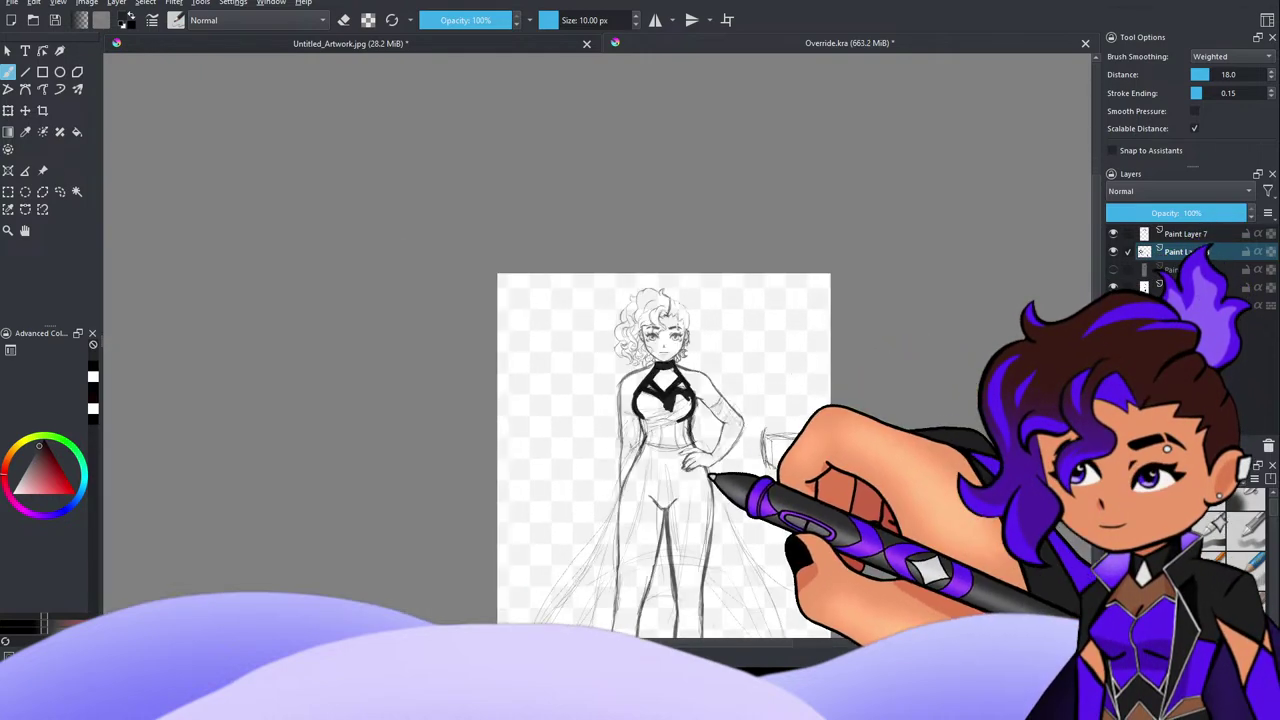
pyautogui.scroll(-1, 745, 388)
pyautogui.scroll(3, 675, 560)
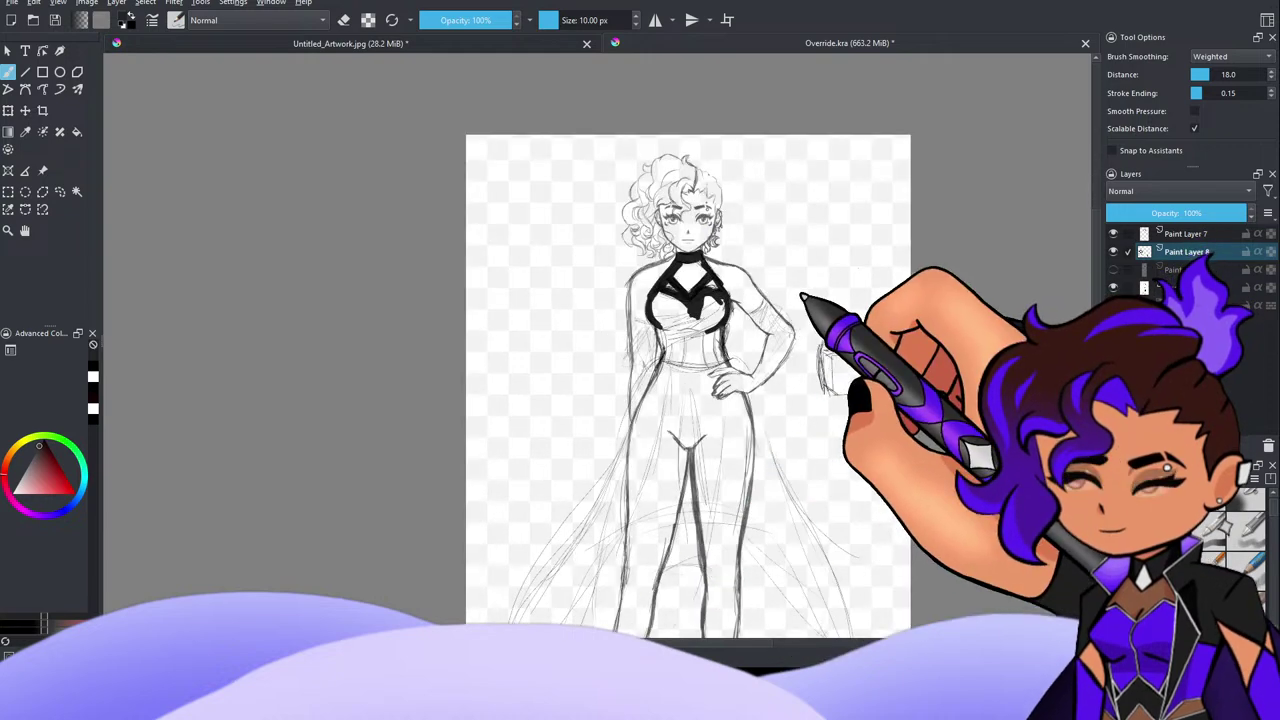
pyautogui.scroll(2, 834, 220)
pyautogui.moveTo(786, 188)
pyautogui.mouseDown()
pyautogui.moveTo(777, 260)
pyautogui.moveTo(794, 174)
pyautogui.moveTo(784, 262)
pyautogui.moveTo(832, 278)
pyautogui.mouseUp()
pyautogui.moveTo(792, 166)
pyautogui.mouseDown()
pyautogui.moveTo(880, 196)
pyautogui.moveTo(850, 272)
pyautogui.mouseUp()
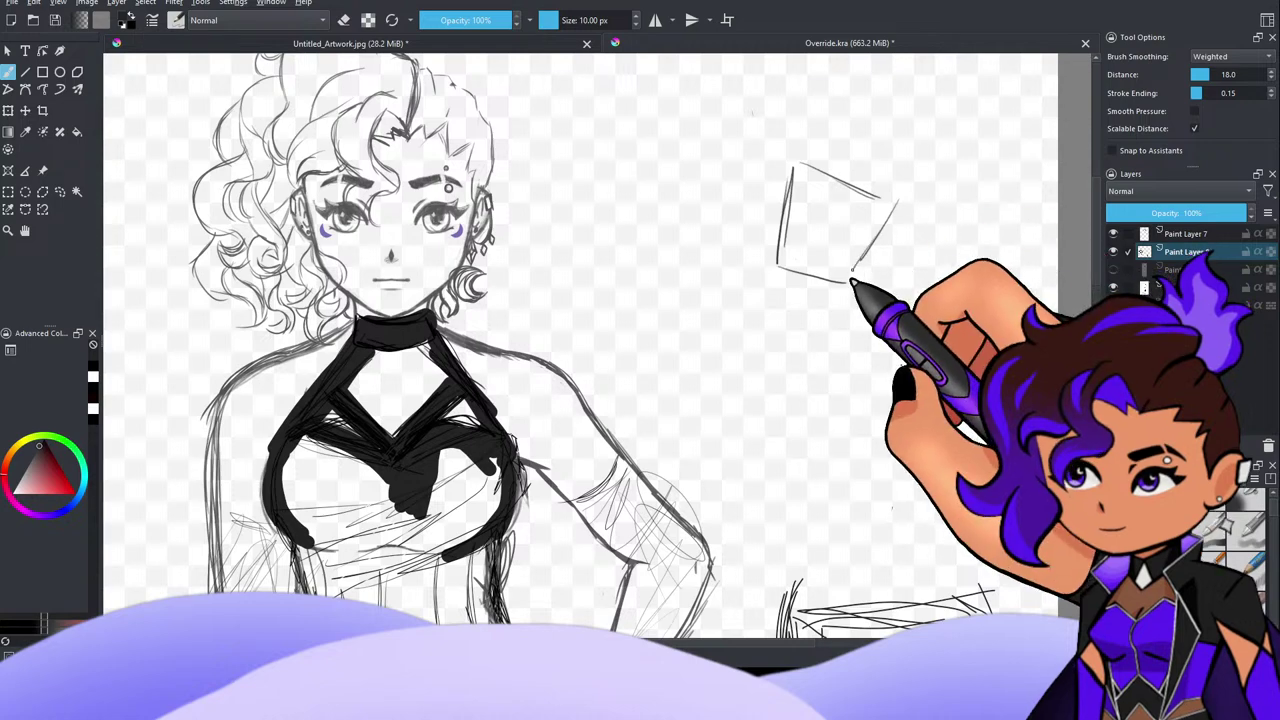
# Step: Extend a segmented finger from the block's upper corner and mark its joints with small arrows and an oval
pyautogui.scroll(-2, 1020, 178)
pyautogui.scroll(2, 1026, 110)
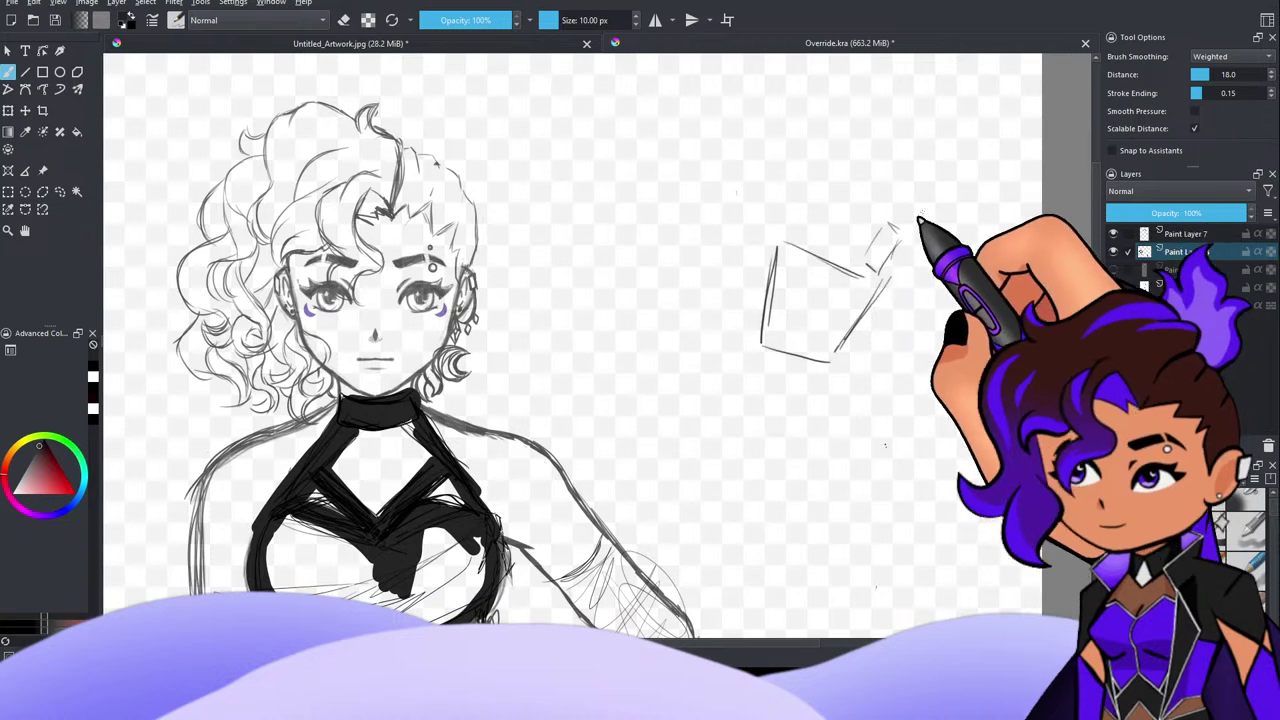
pyautogui.moveTo(909, 209)
pyautogui.mouseDown()
pyautogui.moveTo(928, 208)
pyautogui.moveTo(932, 225)
pyautogui.mouseUp()
pyautogui.moveTo(932, 225); pyautogui.dragTo(910, 228)
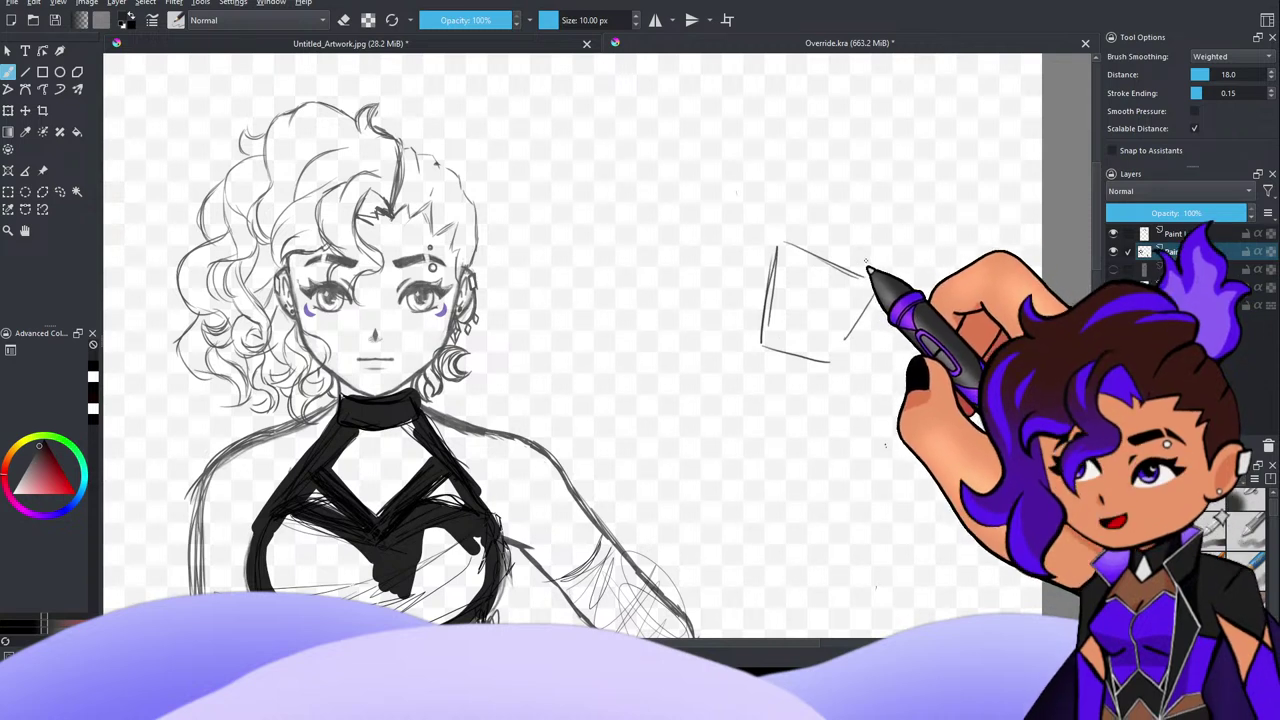
pyautogui.moveTo(858, 266)
pyautogui.mouseDown()
pyautogui.moveTo(889, 242)
pyautogui.moveTo(897, 251)
pyautogui.moveTo(902, 231)
pyautogui.moveTo(890, 228)
pyautogui.moveTo(911, 222)
pyautogui.moveTo(904, 257)
pyautogui.moveTo(928, 196)
pyautogui.moveTo(923, 228)
pyautogui.mouseUp()
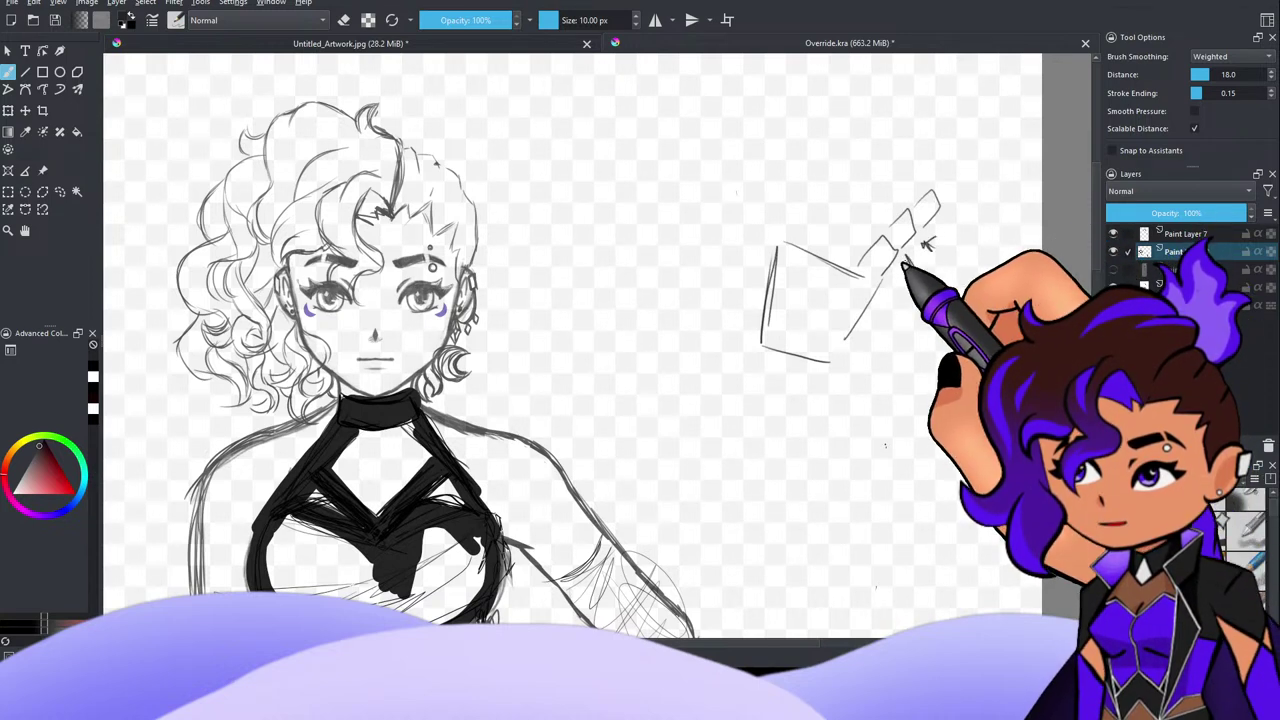
pyautogui.moveTo(885, 258); pyautogui.dragTo(870, 262)
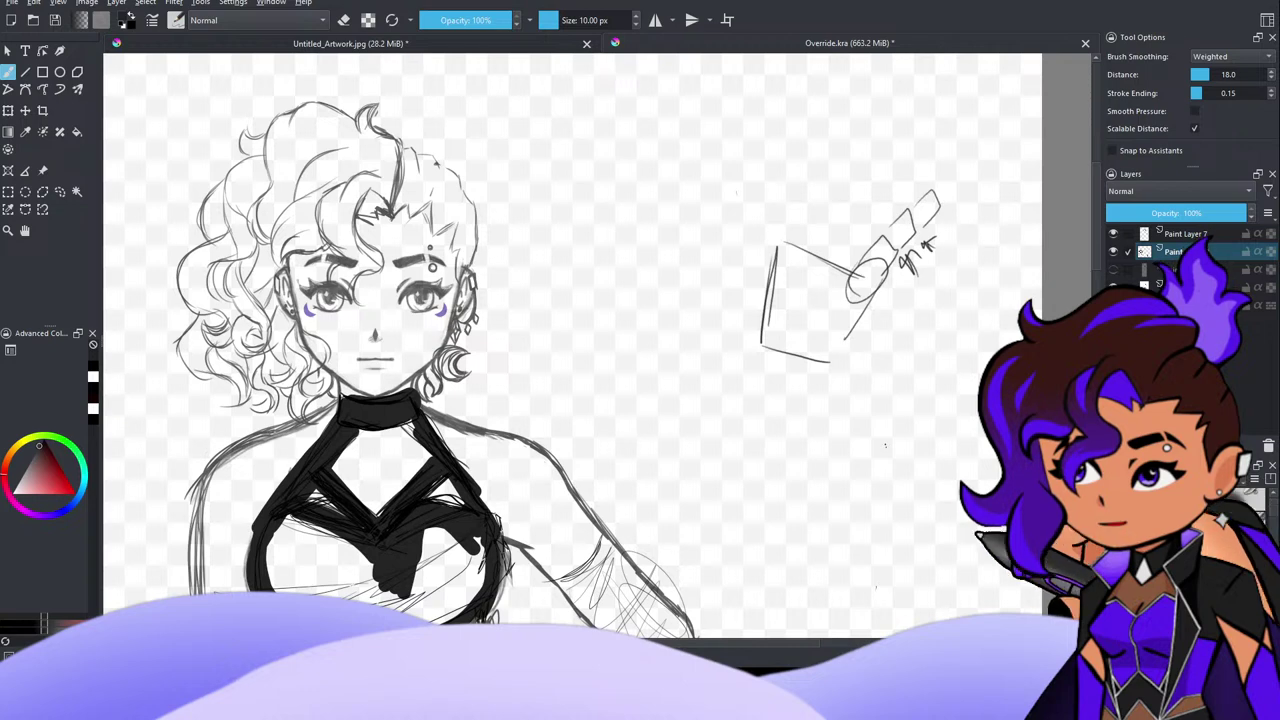
# Step: Undo the joint marks and the segmented finger on the tilted block
pyautogui.hotkey('ctrl', 'z')
pyautogui.hotkey('ctrl', 'z')
pyautogui.hotkey('ctrl', 'z')
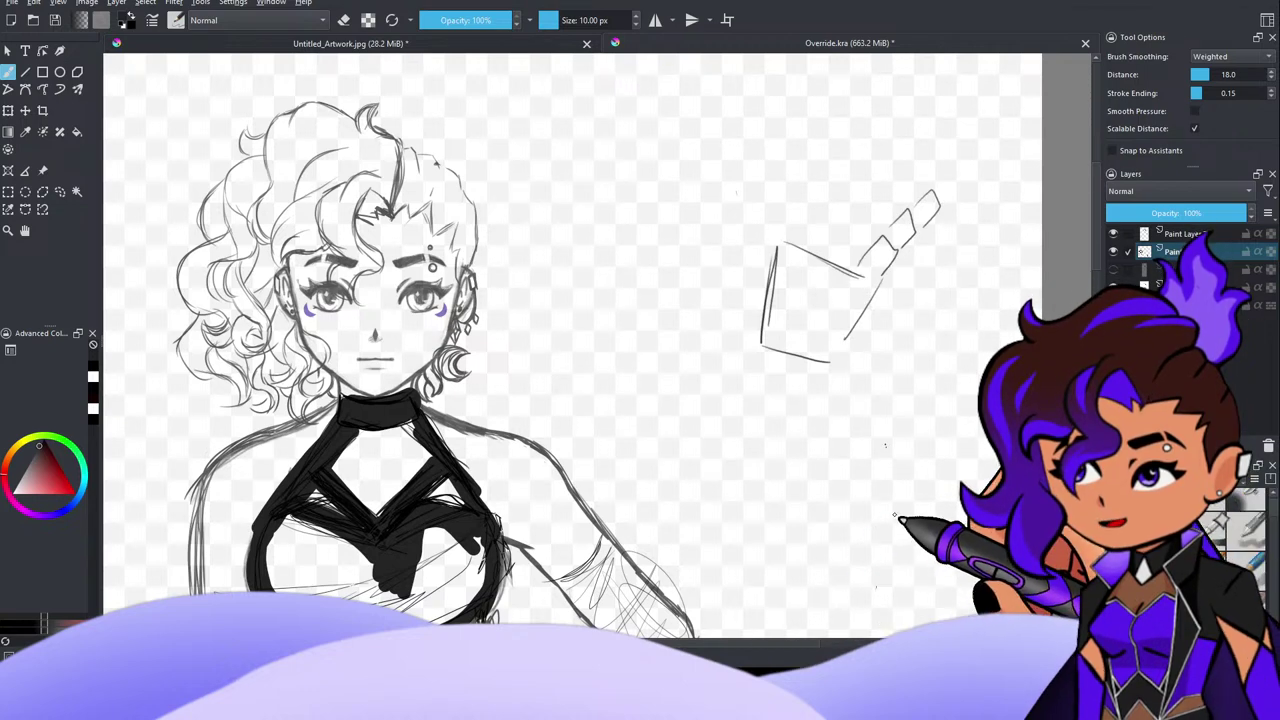
pyautogui.hotkey('ctrl', 'z')
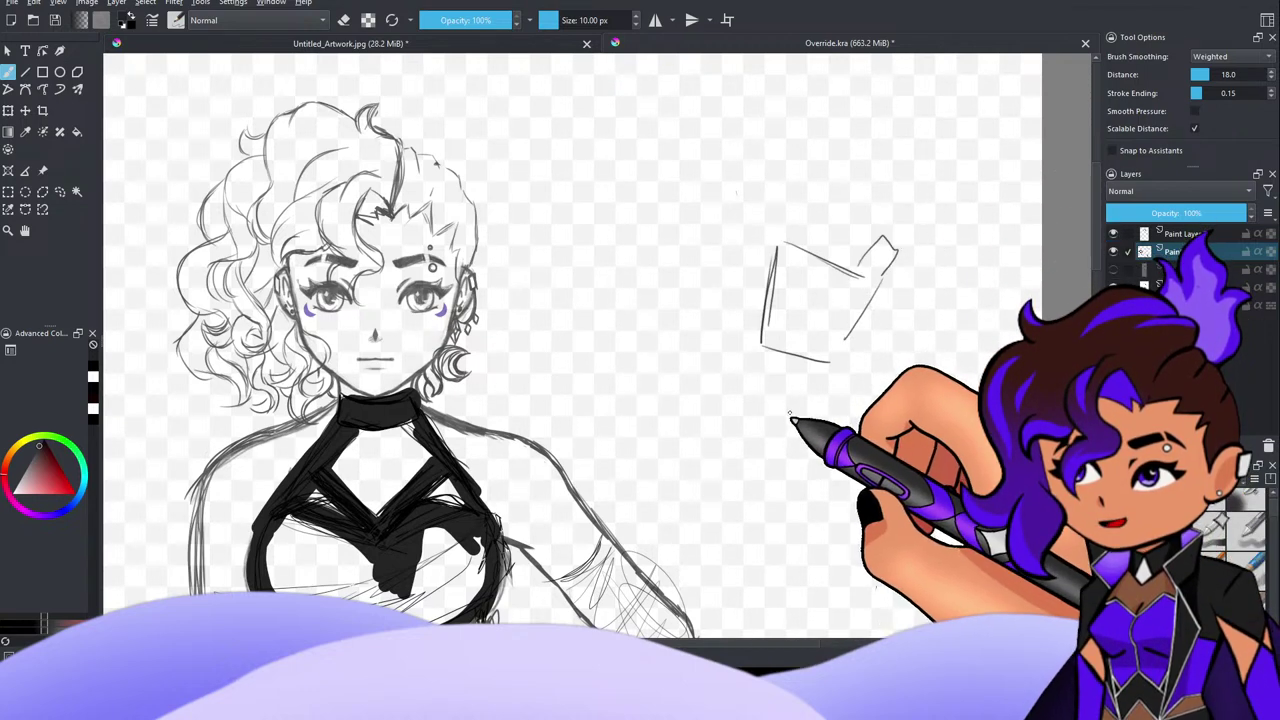
pyautogui.moveTo(931, 220); pyautogui.dragTo(900, 246)
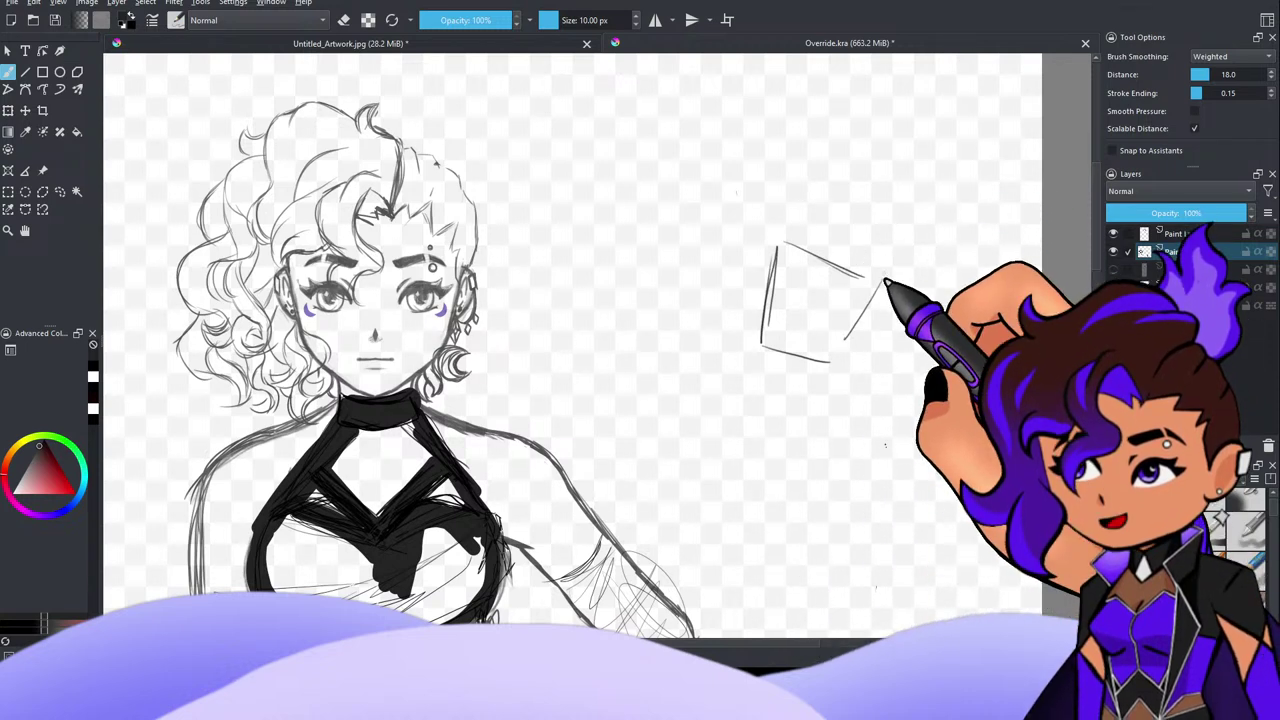
# Step: Sketch a curved, bent finger outline from the block's upper corner and redo its rounded tip
pyautogui.moveTo(857, 268); pyautogui.dragTo(891, 235)
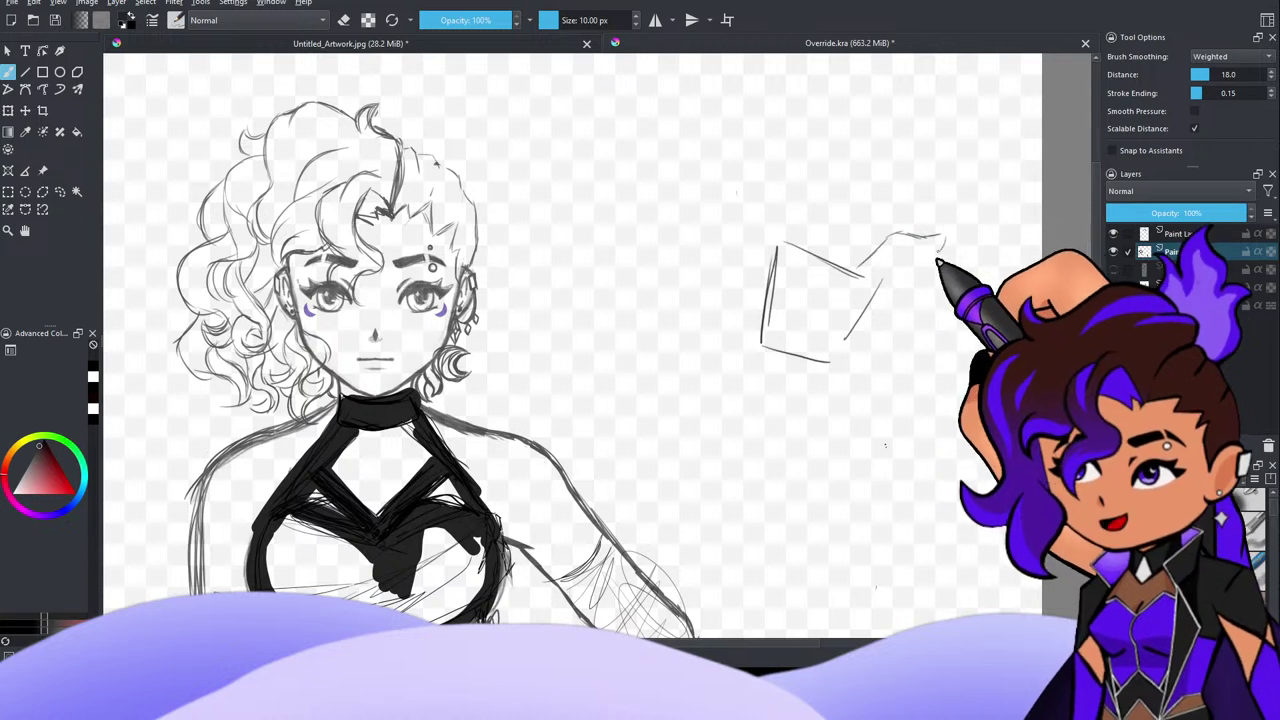
pyautogui.moveTo(938, 251)
pyautogui.mouseDown()
pyautogui.moveTo(903, 253)
pyautogui.moveTo(880, 285)
pyautogui.mouseUp()
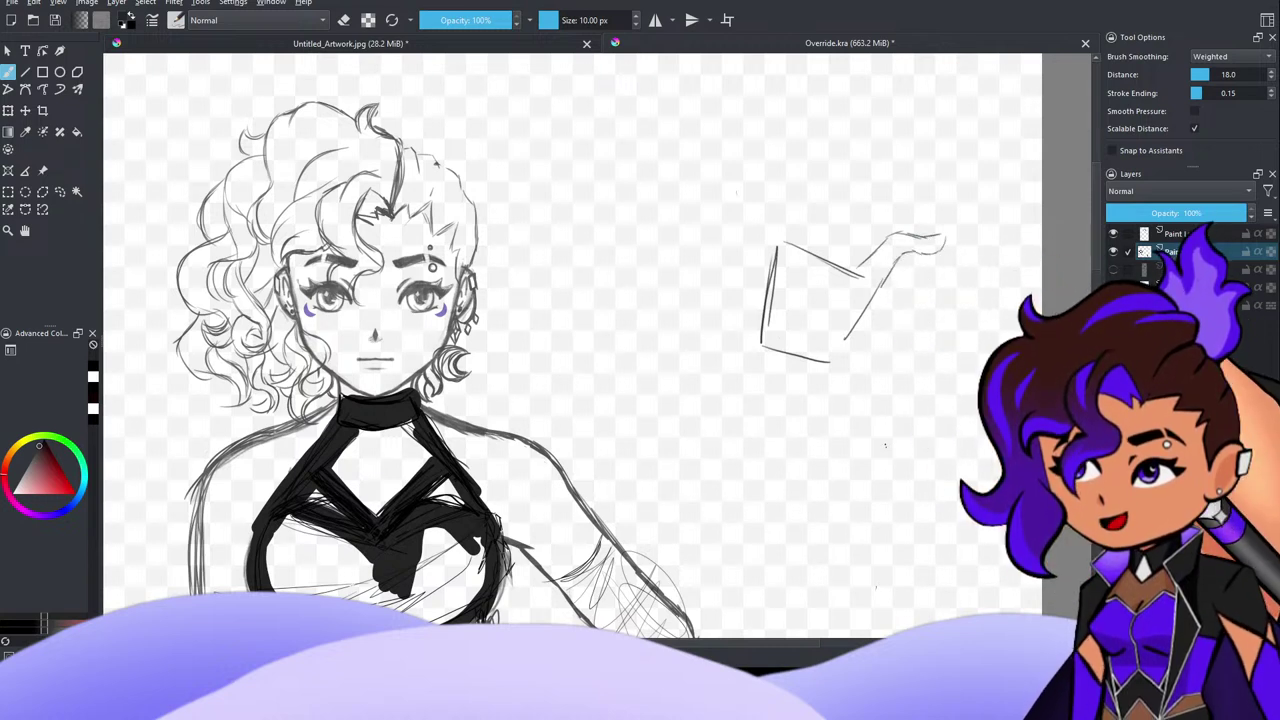
pyautogui.hotkey('ctrl', 'z')
pyautogui.hotkey('ctrl', 'z')
pyautogui.hotkey('ctrl', 'z')
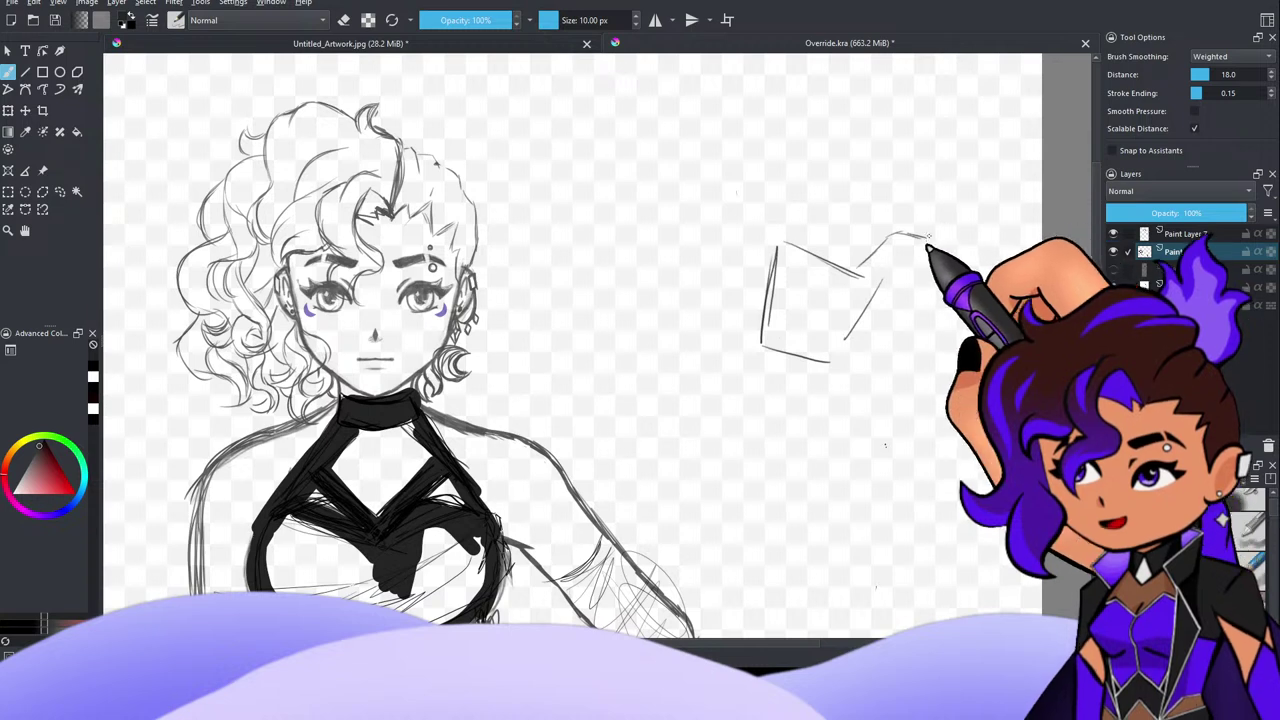
pyautogui.moveTo(922, 237)
pyautogui.mouseDown()
pyautogui.moveTo(925, 256)
pyautogui.moveTo(909, 251)
pyautogui.moveTo(882, 274)
pyautogui.mouseUp()
# Step: Undo the curved finger outline attached to the tilted block
pyautogui.hotkey('ctrl', 'z')
pyautogui.hotkey('ctrl', 'z')
pyautogui.hotkey('ctrl', 'z')
pyautogui.hotkey('ctrl', 'z')
pyautogui.hotkey('ctrl', 'z')
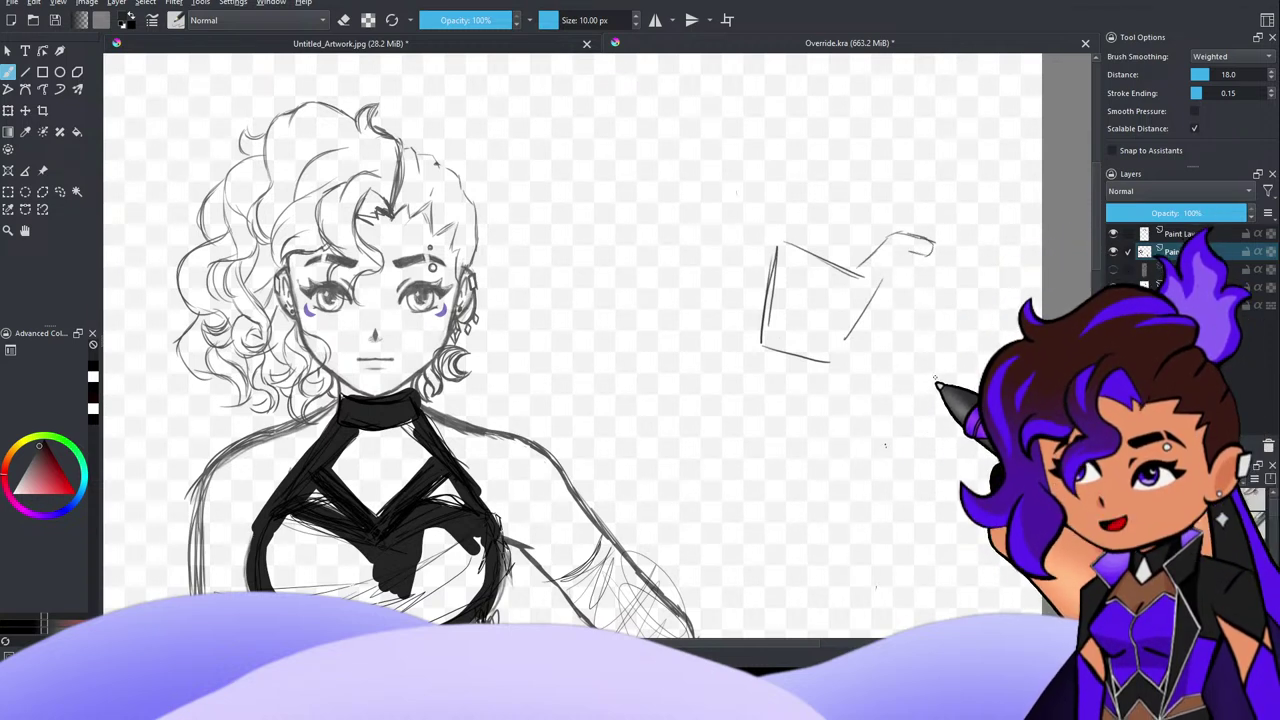
pyautogui.hotkey('ctrl', 'z')
pyautogui.hotkey('ctrl', 'z')
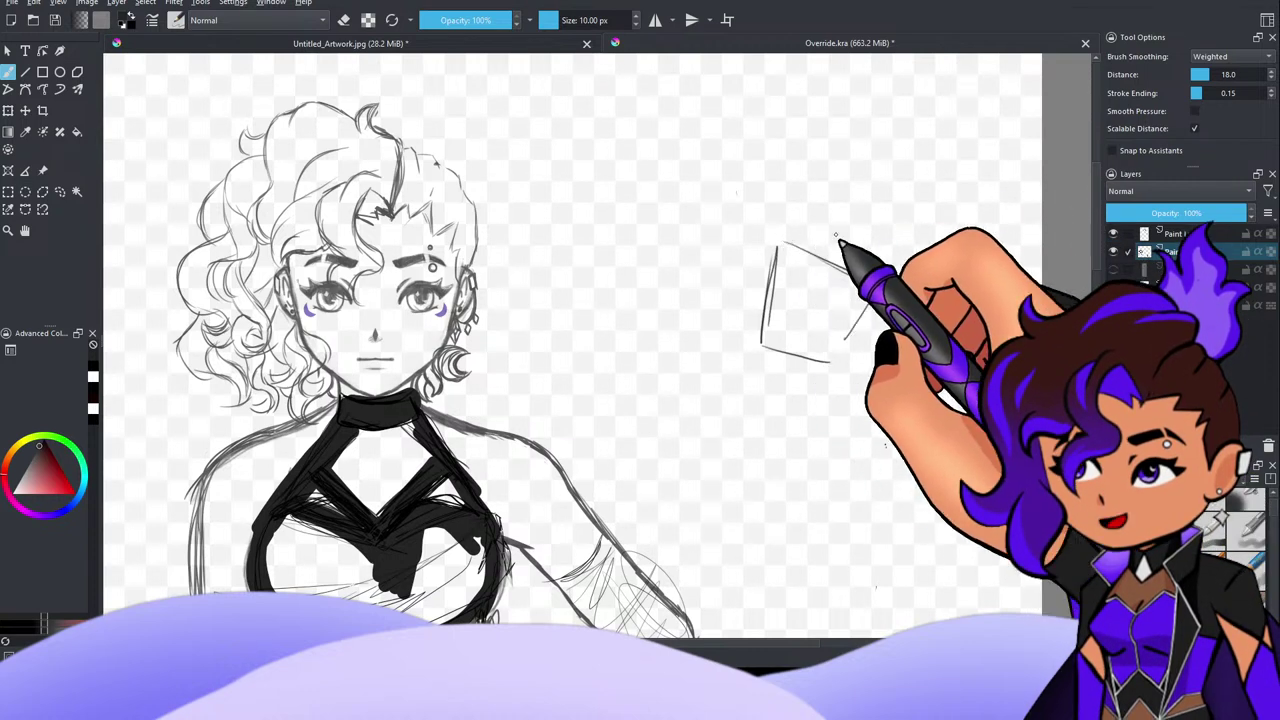
# Step: Examine the corset waist and the hand resting on the hip up close, and compare them with the whole figure
pyautogui.scroll(-3, 876, 338)
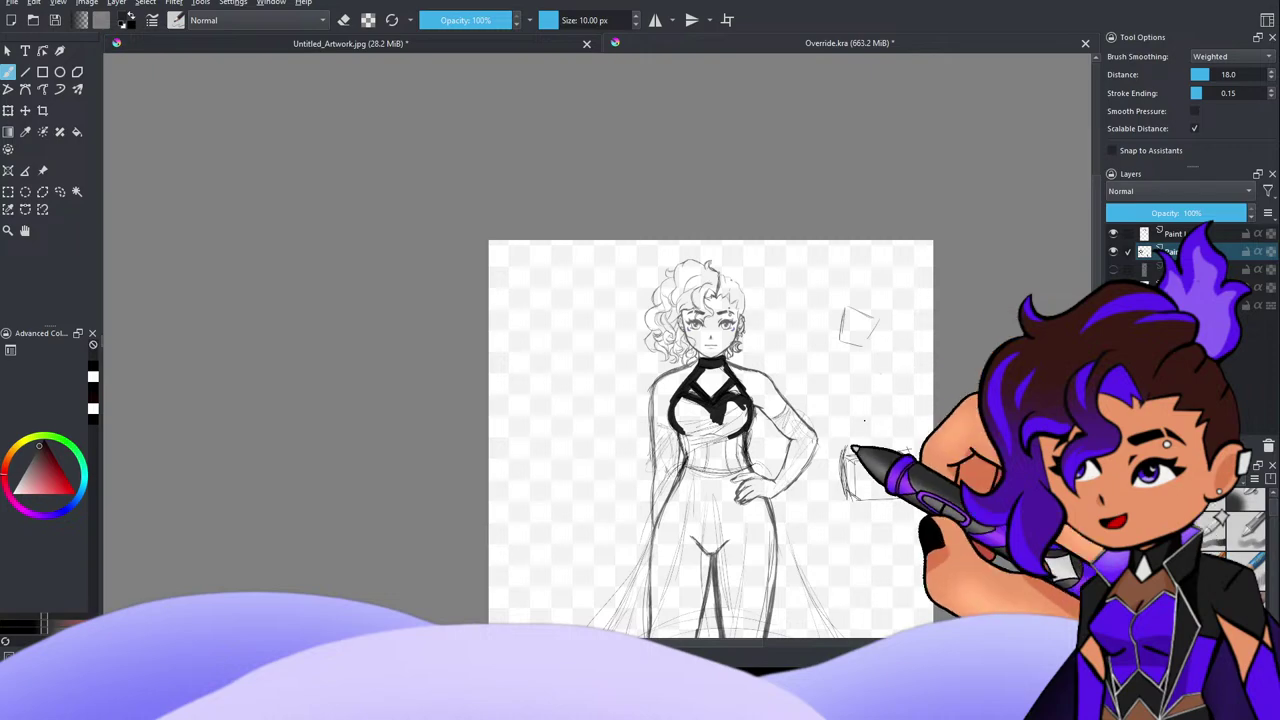
pyautogui.scroll(5, 864, 421)
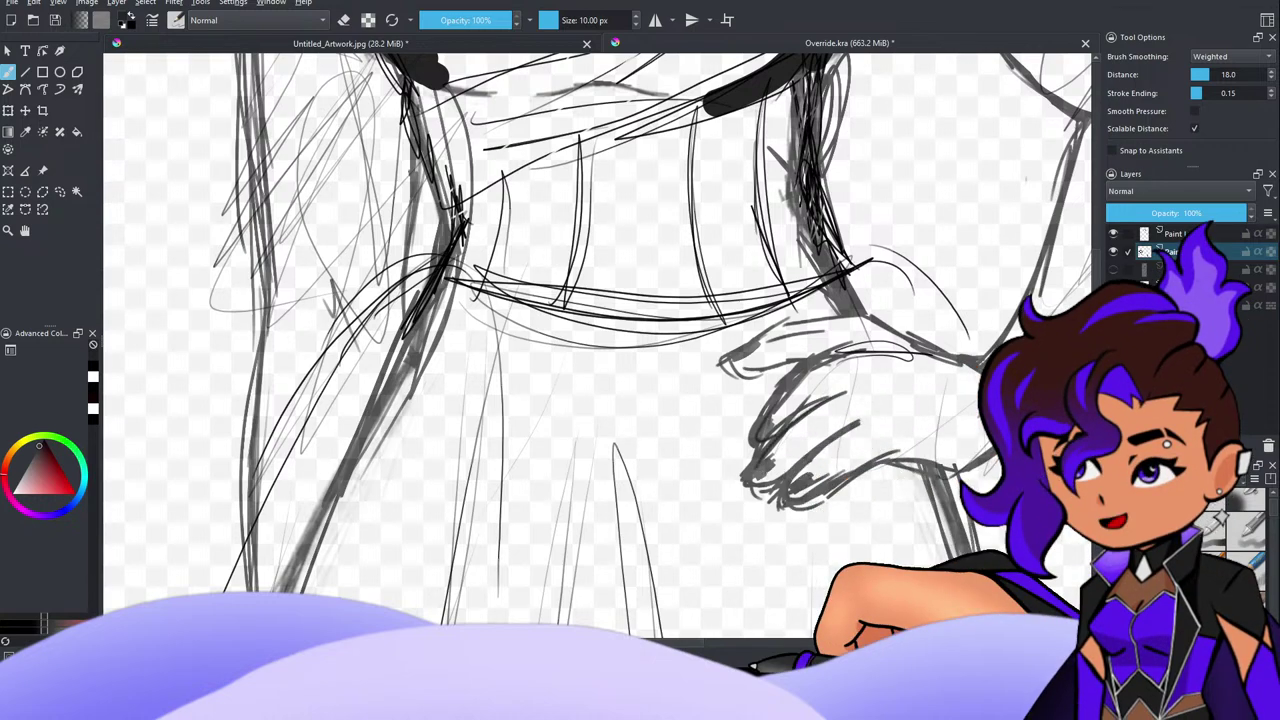
pyautogui.scroll(-5, 580, 400)
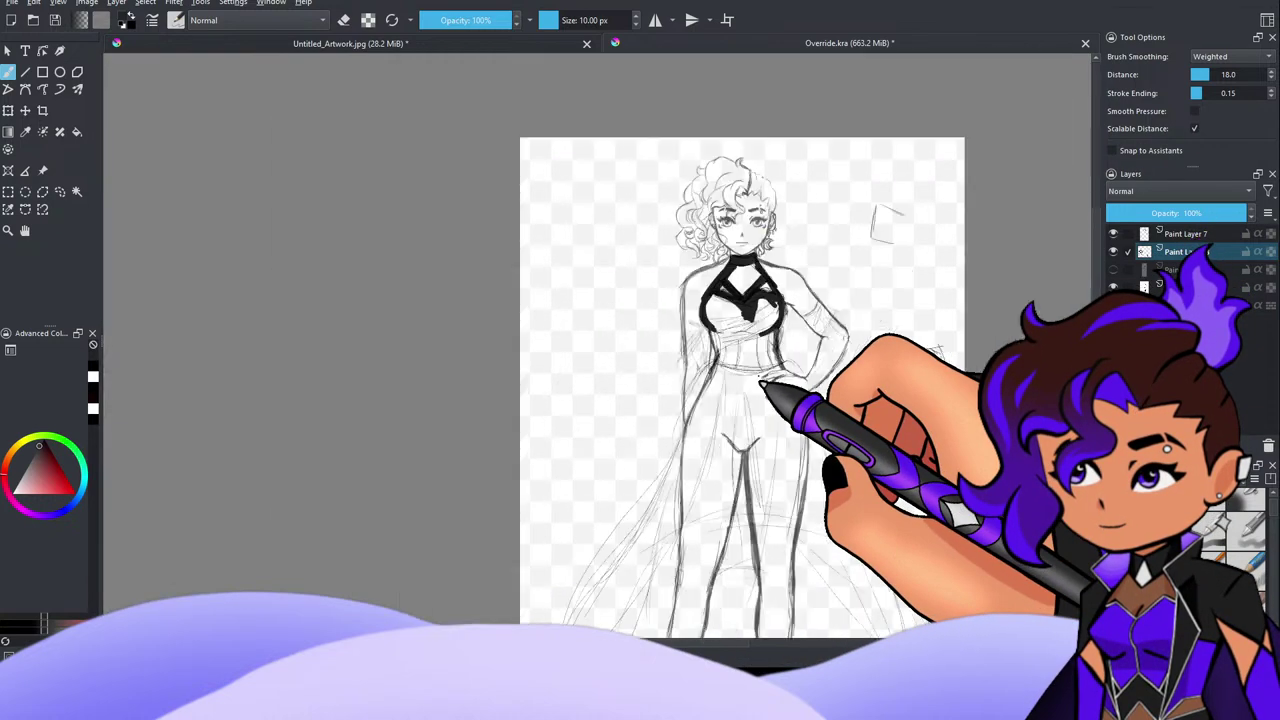
pyautogui.scroll(-2, 834, 286)
pyautogui.scroll(6, 846, 391)
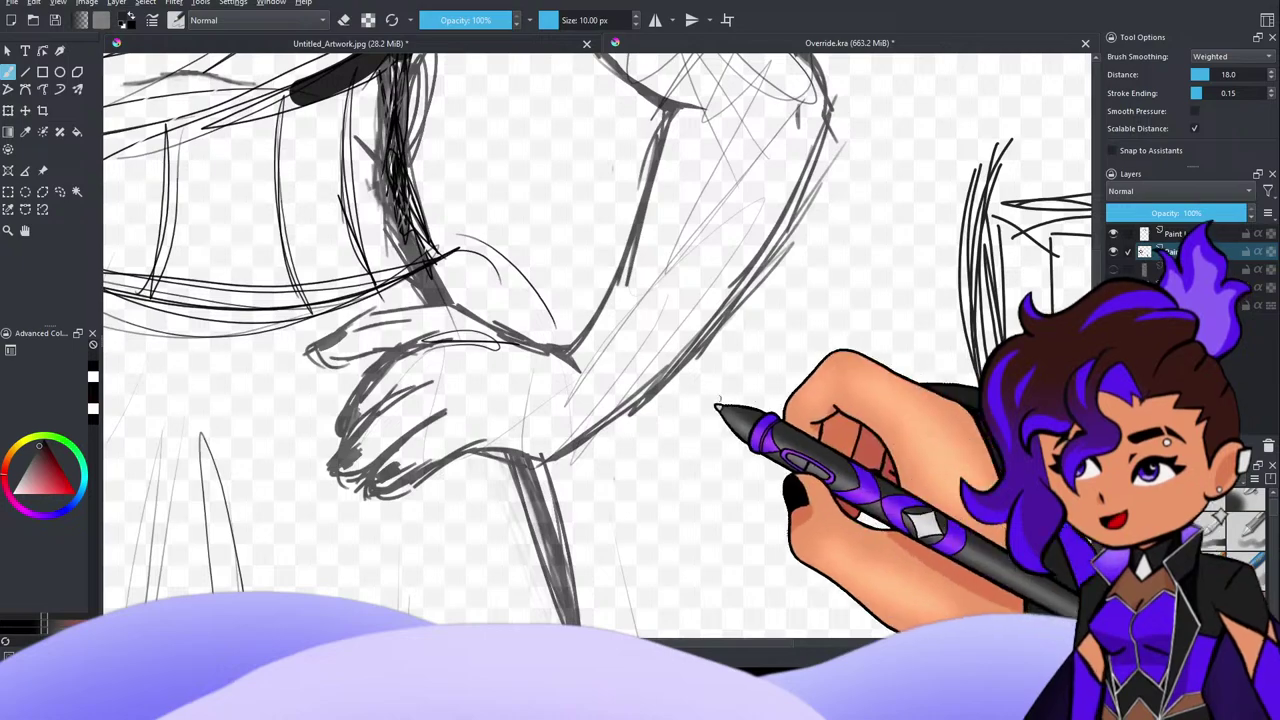
pyautogui.scroll(-3, 720, 409)
pyautogui.scroll(6, 763, 418)
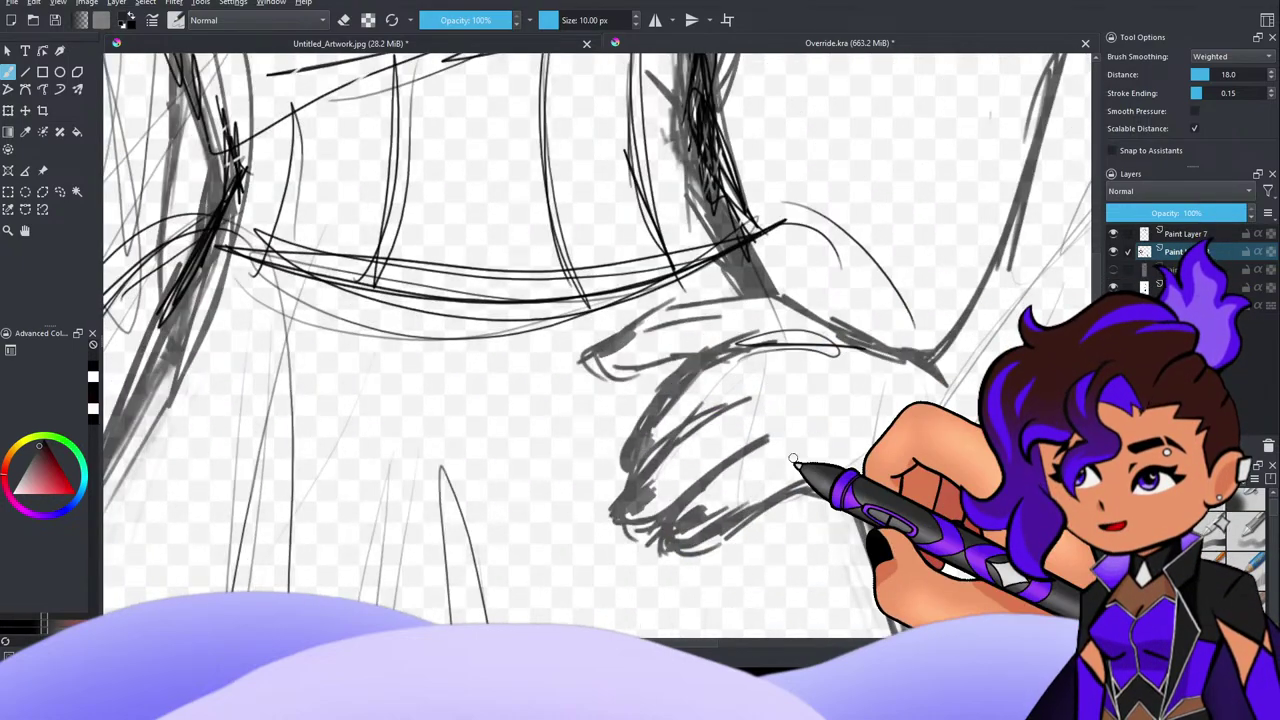
pyautogui.scroll(-8, 760, 390)
pyautogui.scroll(6, 700, 400)
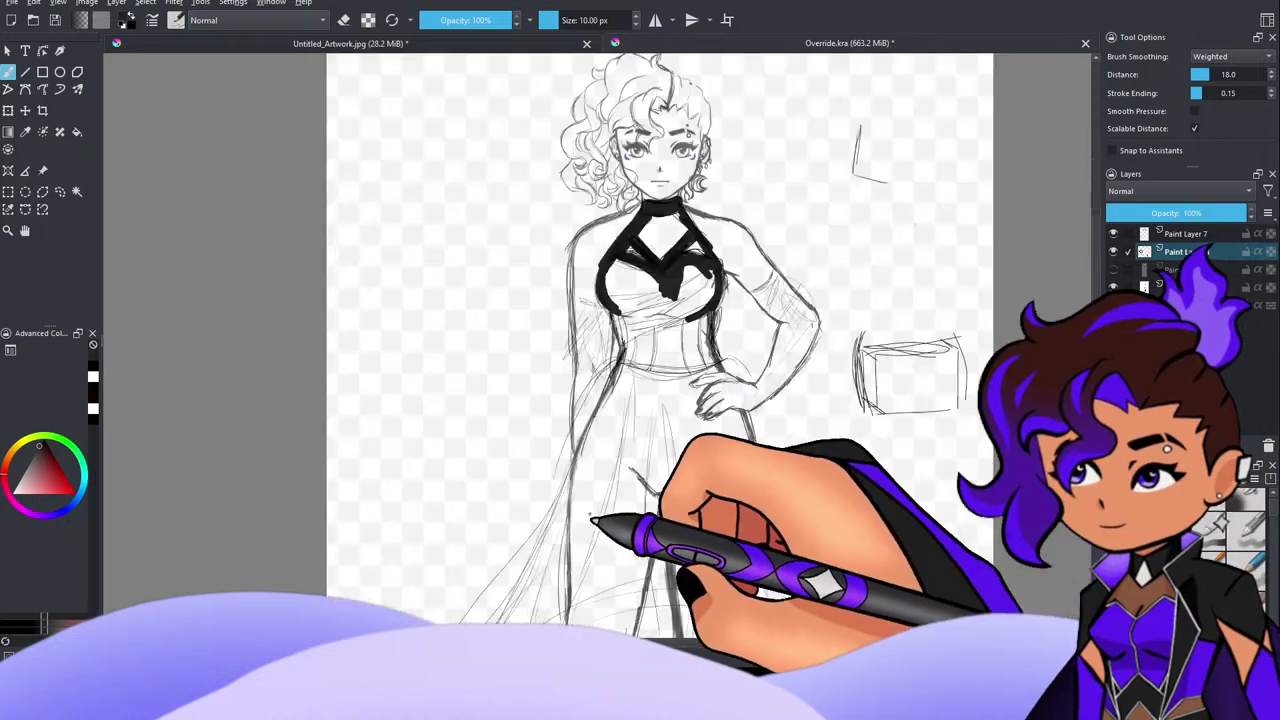
# Step: Enlarge the brush to 29.61 px and fill the halter corset solid black from the bust down to the waistline
pyautogui.scroll(-5, 800, 330)
pyautogui.scroll(4, 832, 334)
pyautogui.scroll(-3, 868, 262)
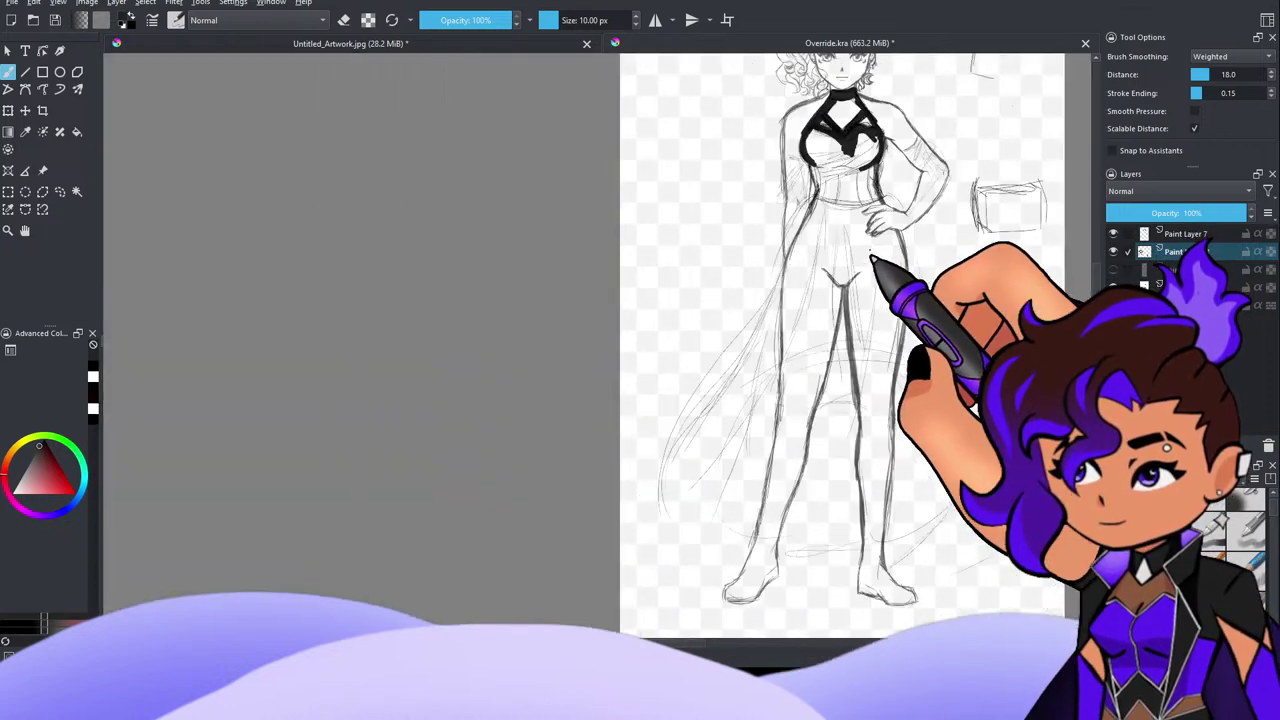
pyautogui.scroll(1, 910, 210)
pyautogui.scroll(3, 948, 112)
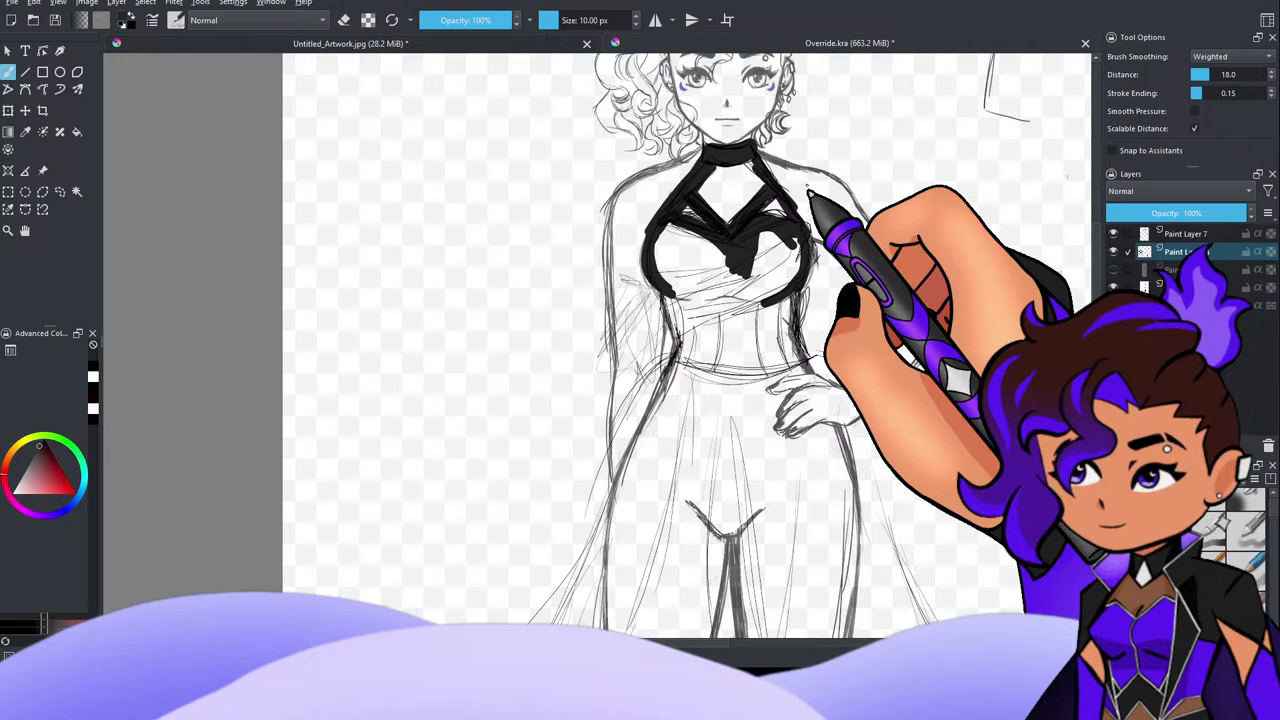
pyautogui.scroll(-5, 845, 145)
pyautogui.scroll(4, 748, 128)
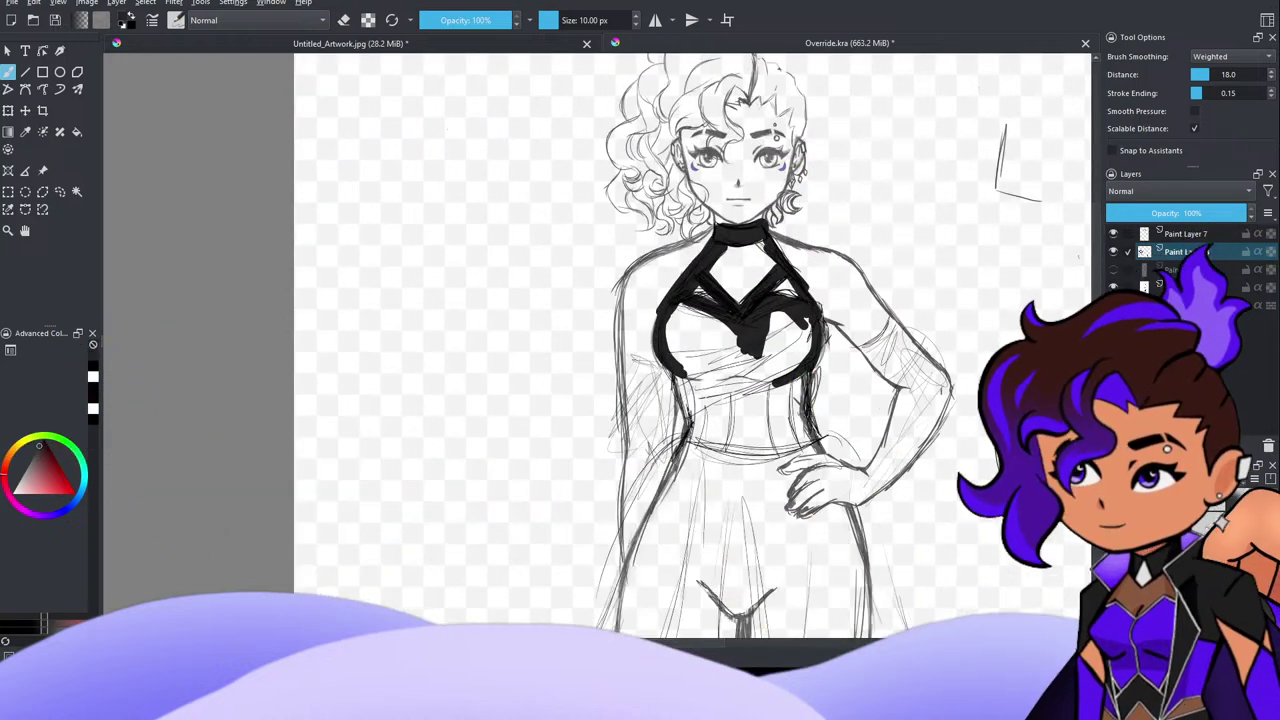
pyautogui.press('/')
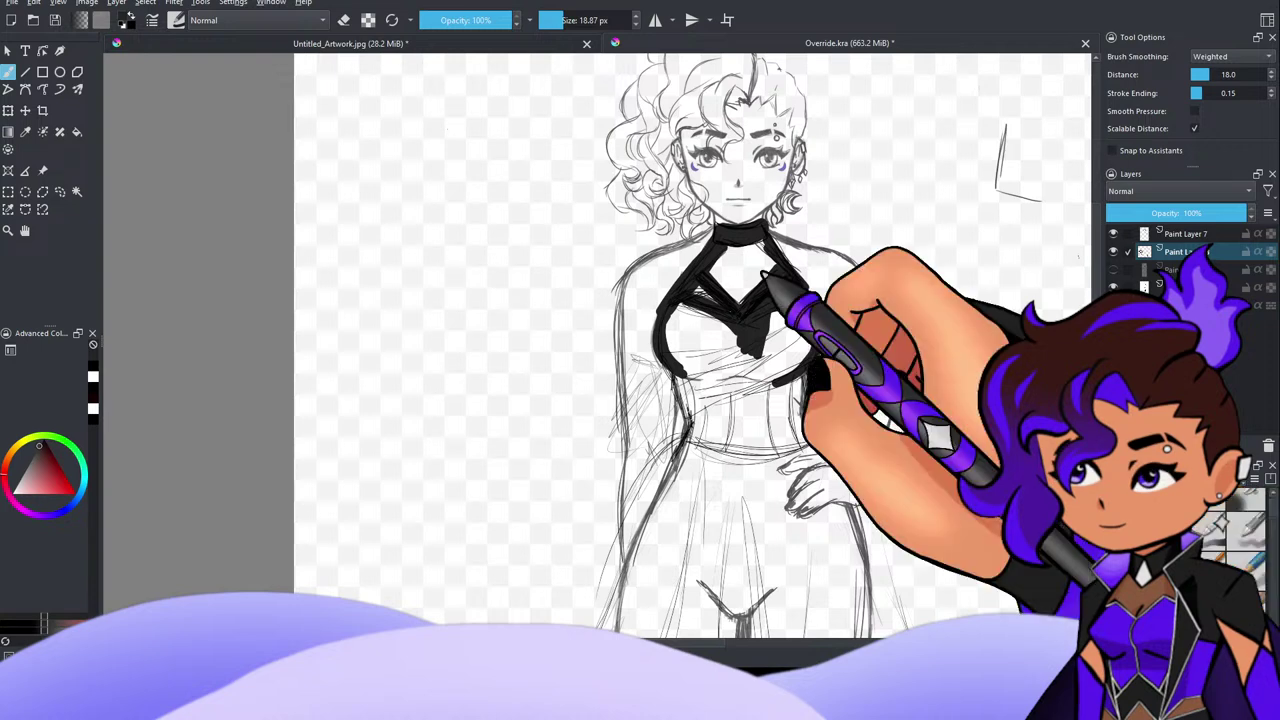
pyautogui.click(568, 21)
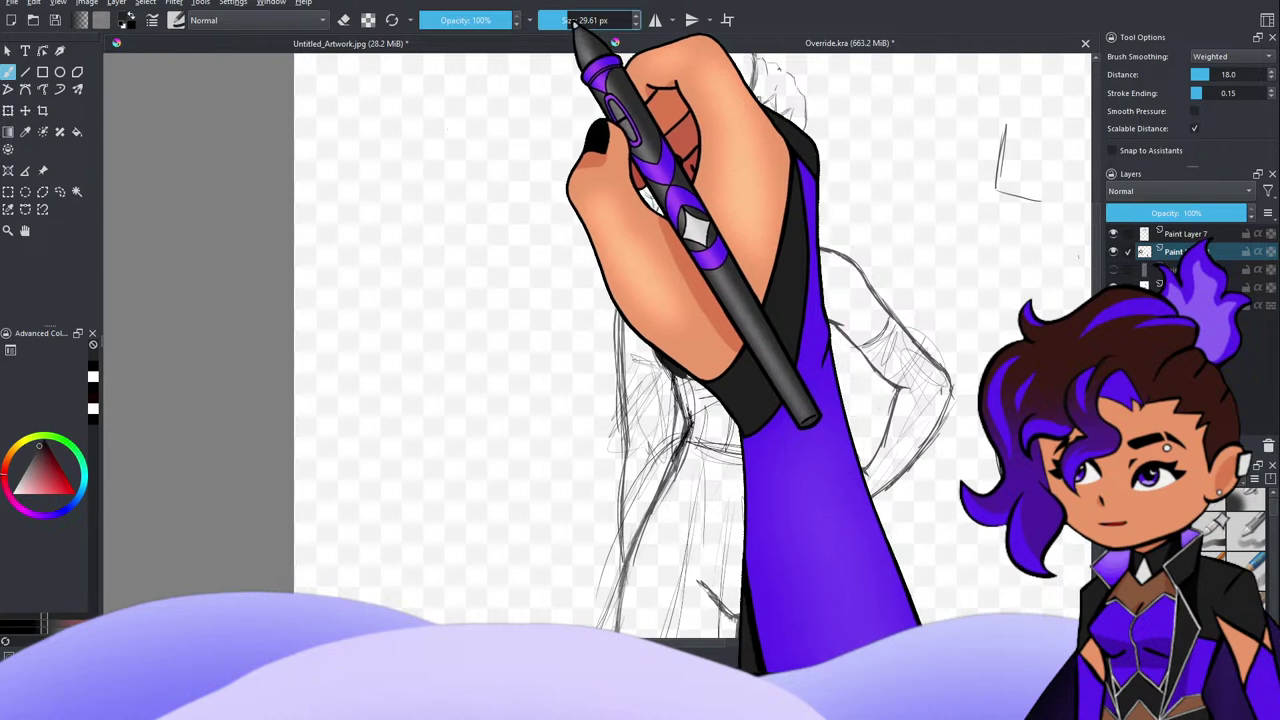
pyautogui.moveTo(672, 369)
pyautogui.mouseDown()
pyautogui.moveTo(708, 393)
pyautogui.moveTo(722, 379)
pyautogui.moveTo(730, 389)
pyautogui.moveTo(759, 312)
pyautogui.moveTo(735, 348)
pyautogui.moveTo(743, 367)
pyautogui.moveTo(776, 354)
pyautogui.moveTo(771, 317)
pyautogui.moveTo(776, 336)
pyautogui.moveTo(777, 313)
pyautogui.moveTo(791, 321)
pyautogui.moveTo(800, 303)
pyautogui.moveTo(805, 320)
pyautogui.moveTo(774, 330)
pyautogui.moveTo(739, 315)
pyautogui.moveTo(775, 276)
pyautogui.moveTo(678, 360)
pyautogui.moveTo(695, 356)
pyautogui.moveTo(699, 440)
pyautogui.moveTo(724, 350)
pyautogui.moveTo(749, 460)
pyautogui.moveTo(773, 376)
pyautogui.mouseUp()
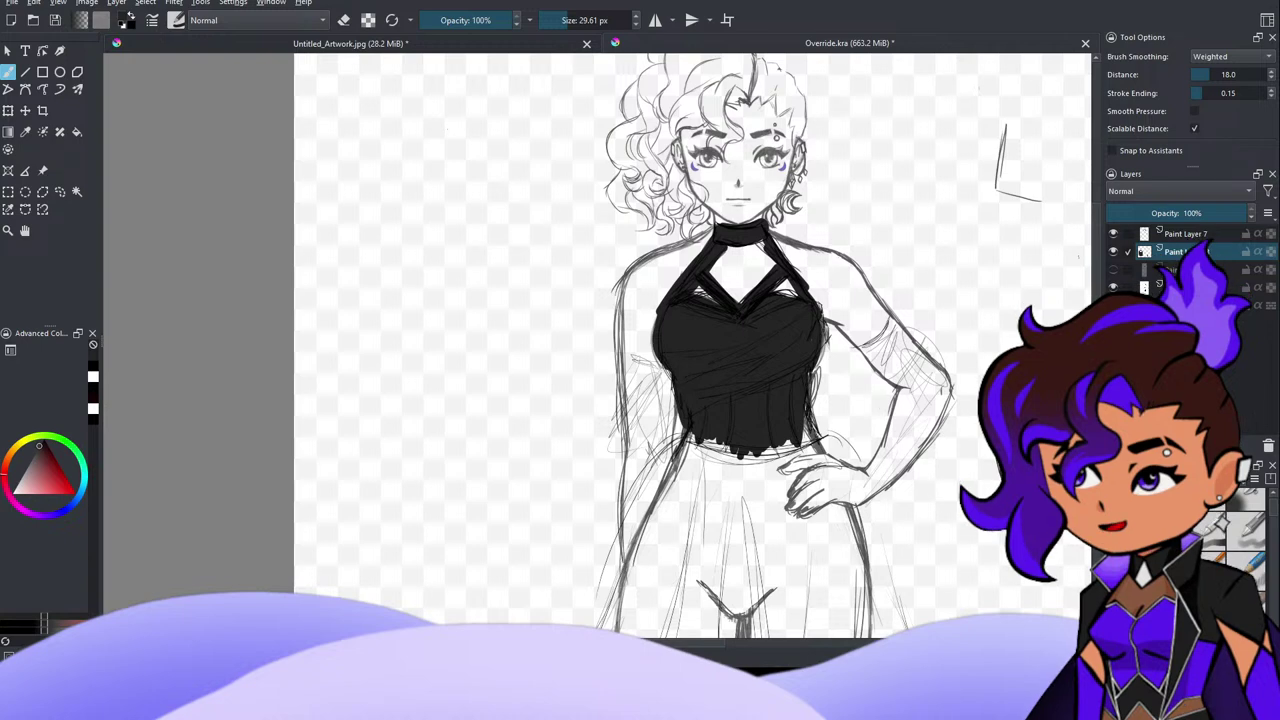
pyautogui.click(822, 324)
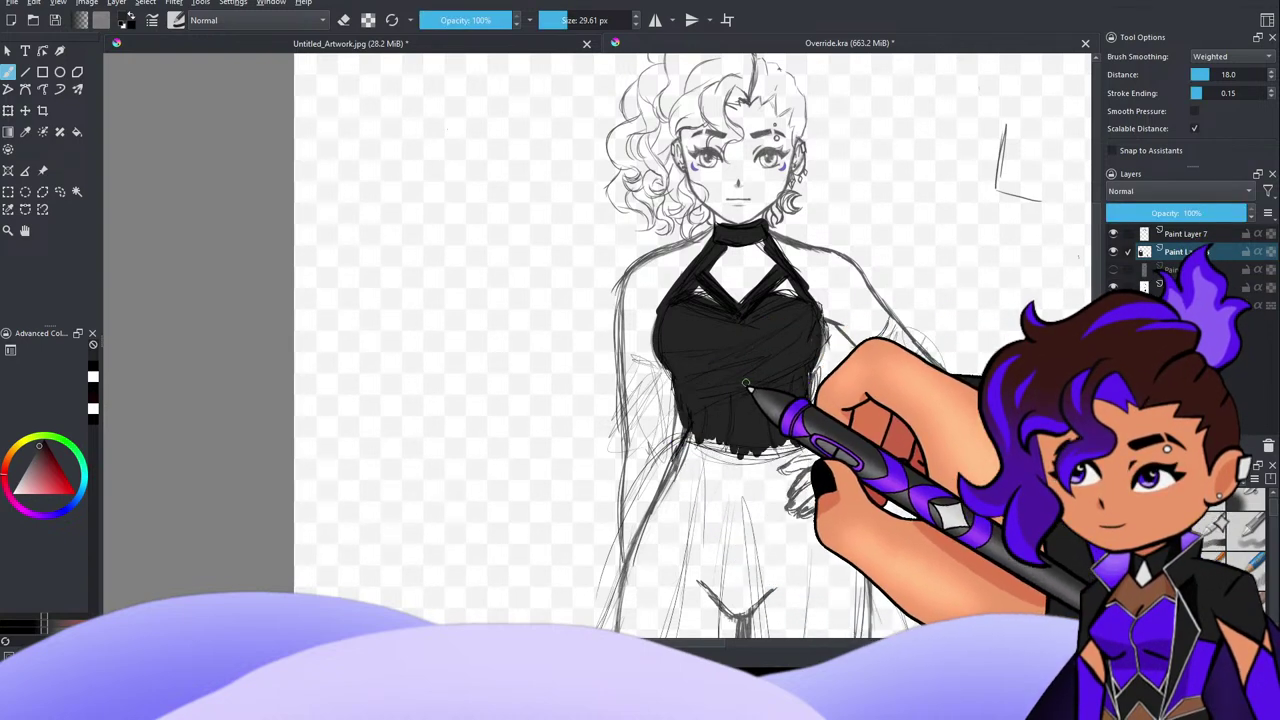
pyautogui.moveTo(824, 278); pyautogui.dragTo(822, 314)
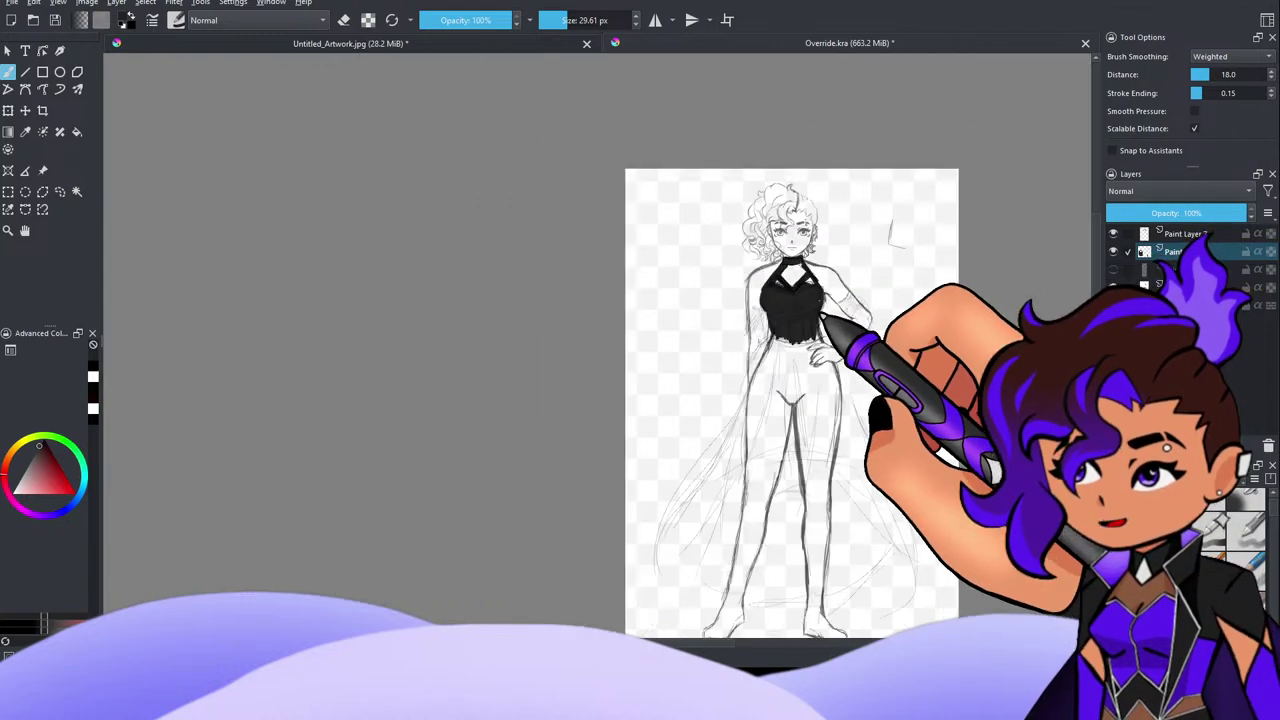
# Step: Examine the filled black corset close up and against the whole figure
pyautogui.scroll(1, 809, 364)
pyautogui.scroll(-2, 809, 364)
pyautogui.scroll(2, 809, 430)
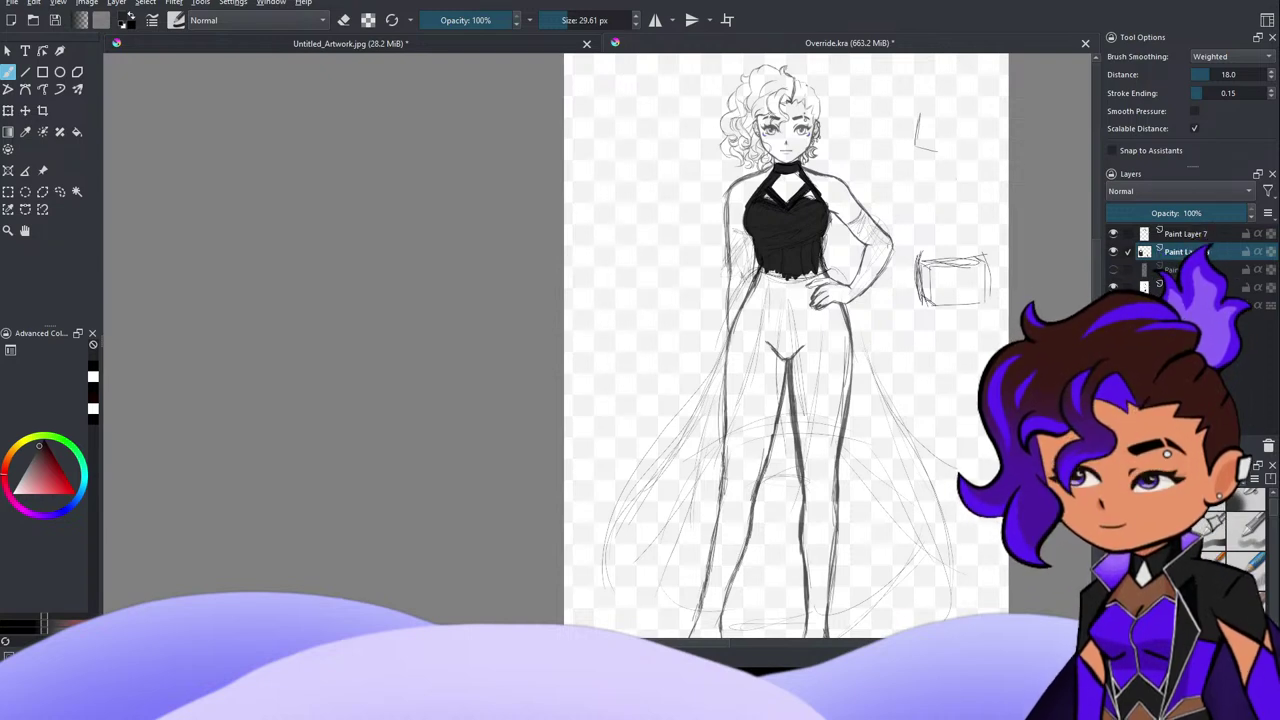
pyautogui.scroll(-2, 768, 222)
pyautogui.scroll(1, 808, 158)
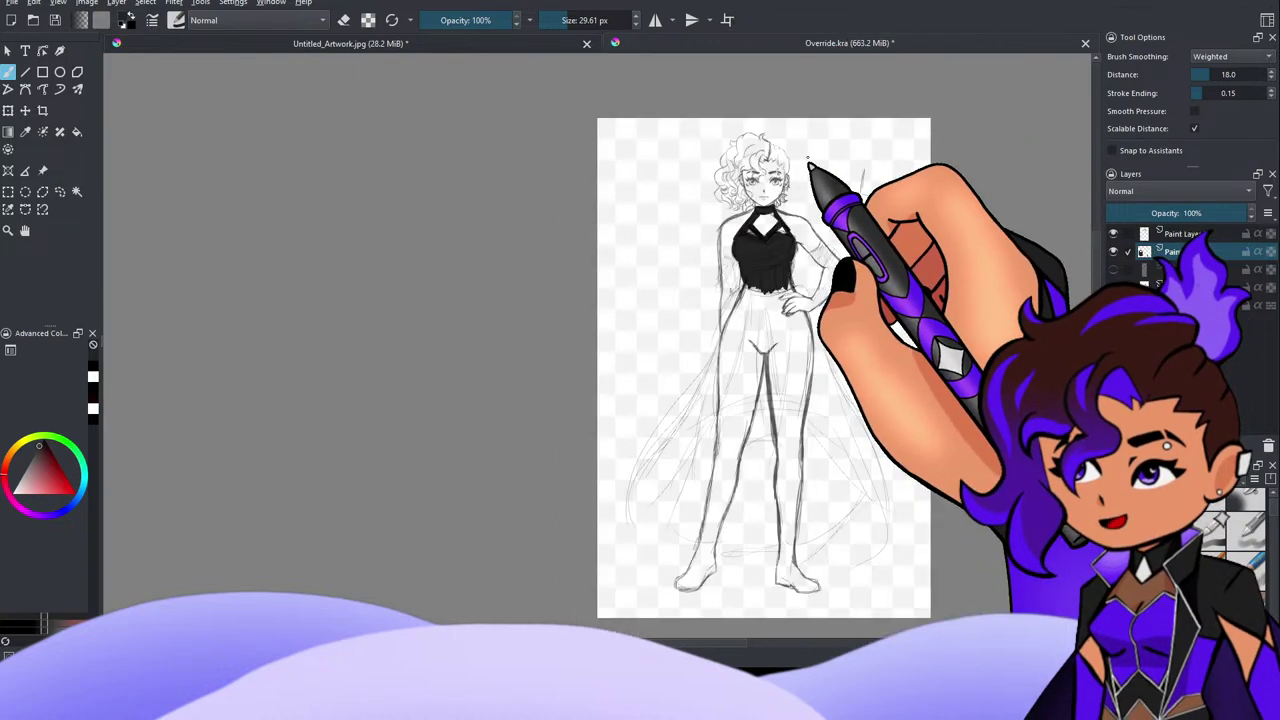
pyautogui.scroll(4, 808, 158)
pyautogui.scroll(-1, 808, 158)
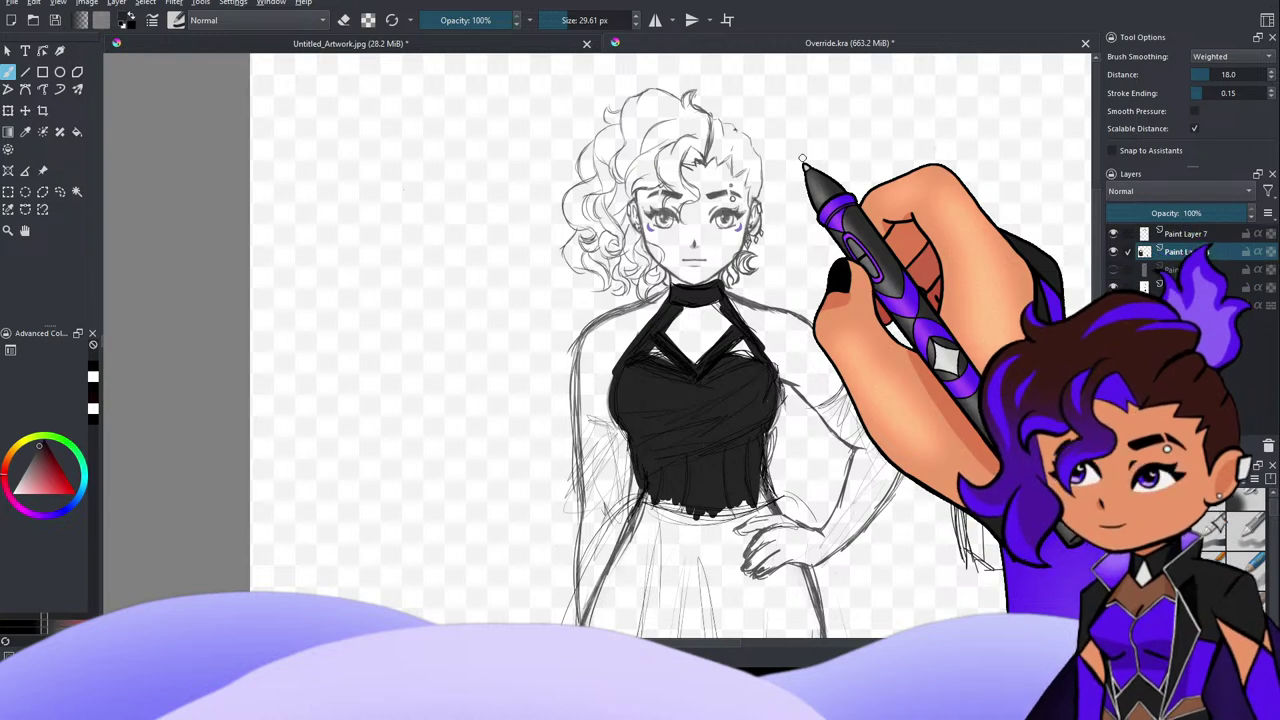
pyautogui.scroll(-5, 808, 162)
pyautogui.scroll(5, 837, 194)
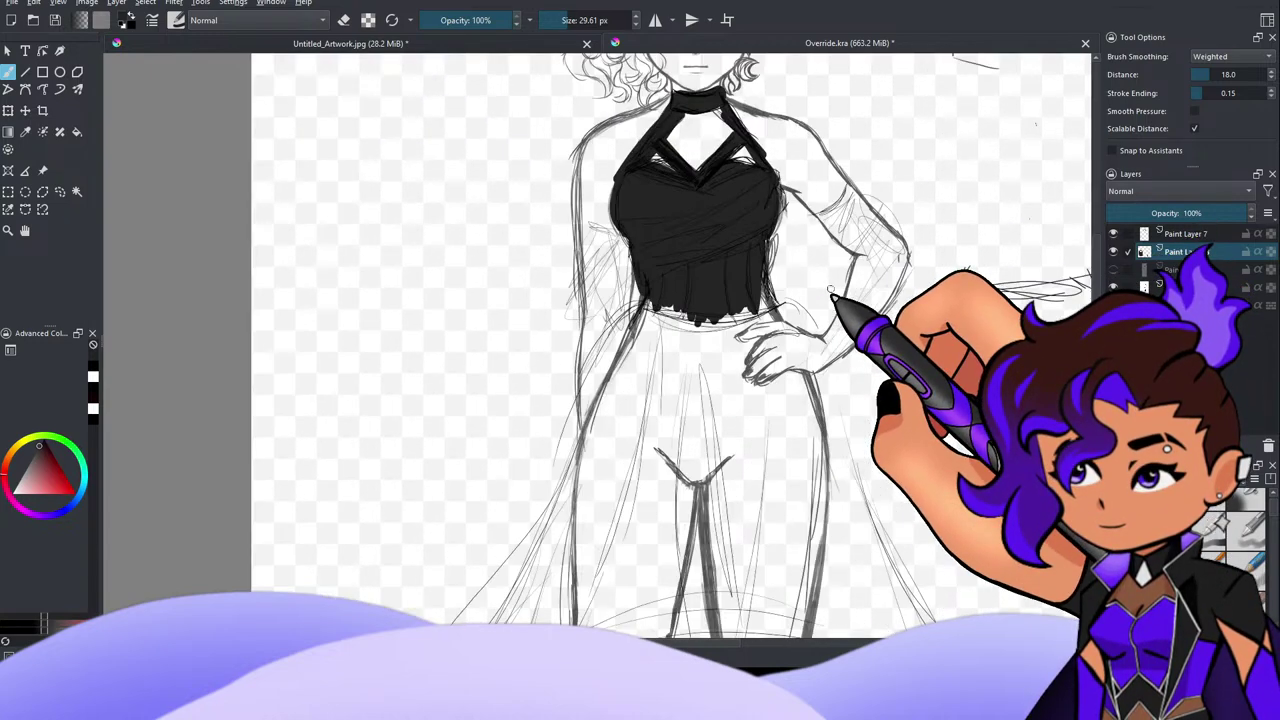
# Step: Start the skirt with short black strokes running down from the corset's waist over the hip opposite the resting hand
pyautogui.scroll(-1, 641, 263)
pyautogui.moveTo(642, 262)
pyautogui.mouseDown()
pyautogui.moveTo(636, 366)
pyautogui.moveTo(656, 309)
pyautogui.moveTo(634, 360)
pyautogui.mouseUp()
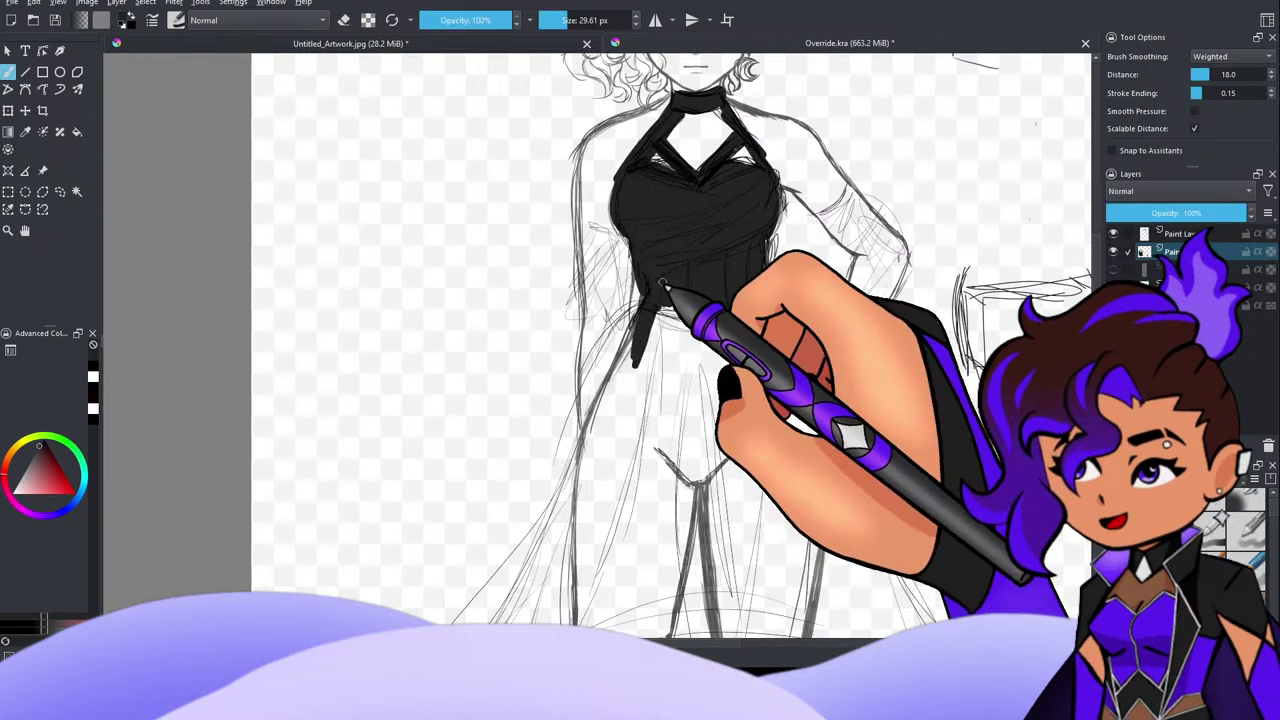
pyautogui.moveTo(666, 288)
pyautogui.mouseDown()
pyautogui.moveTo(672, 308)
pyautogui.moveTo(651, 340)
pyautogui.mouseUp()
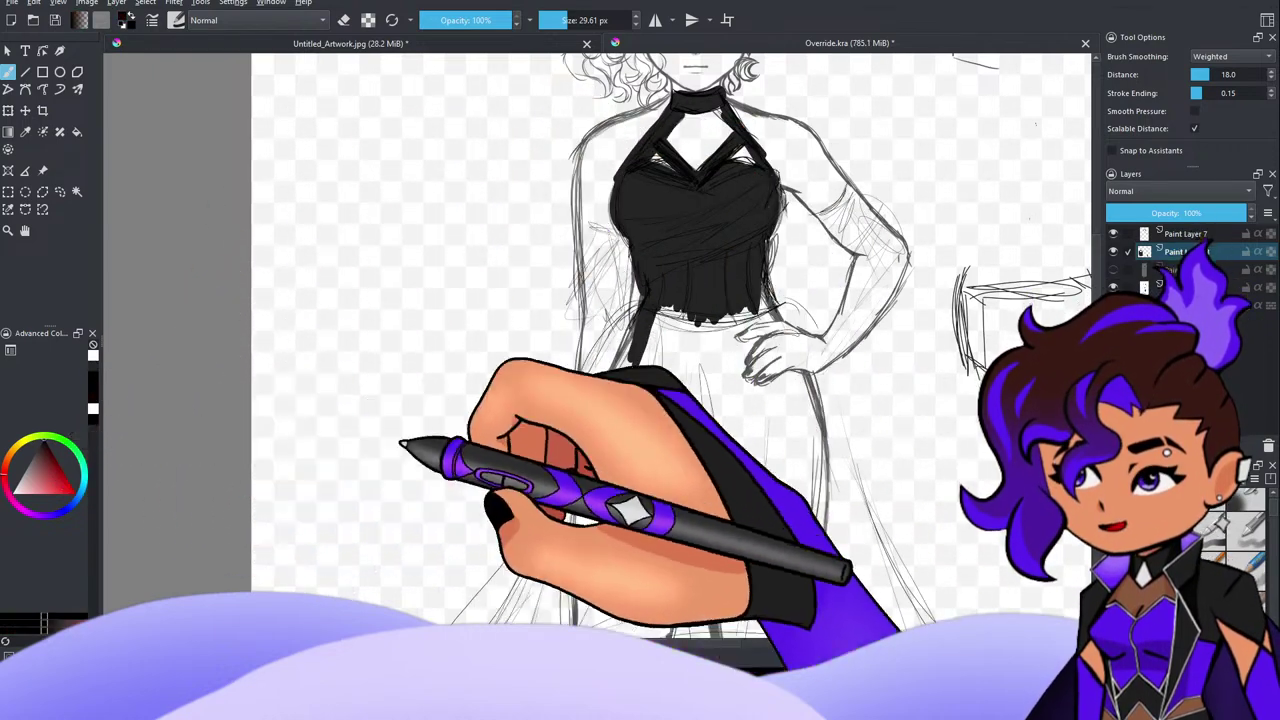
pyautogui.moveTo(657, 306); pyautogui.dragTo(655, 364)
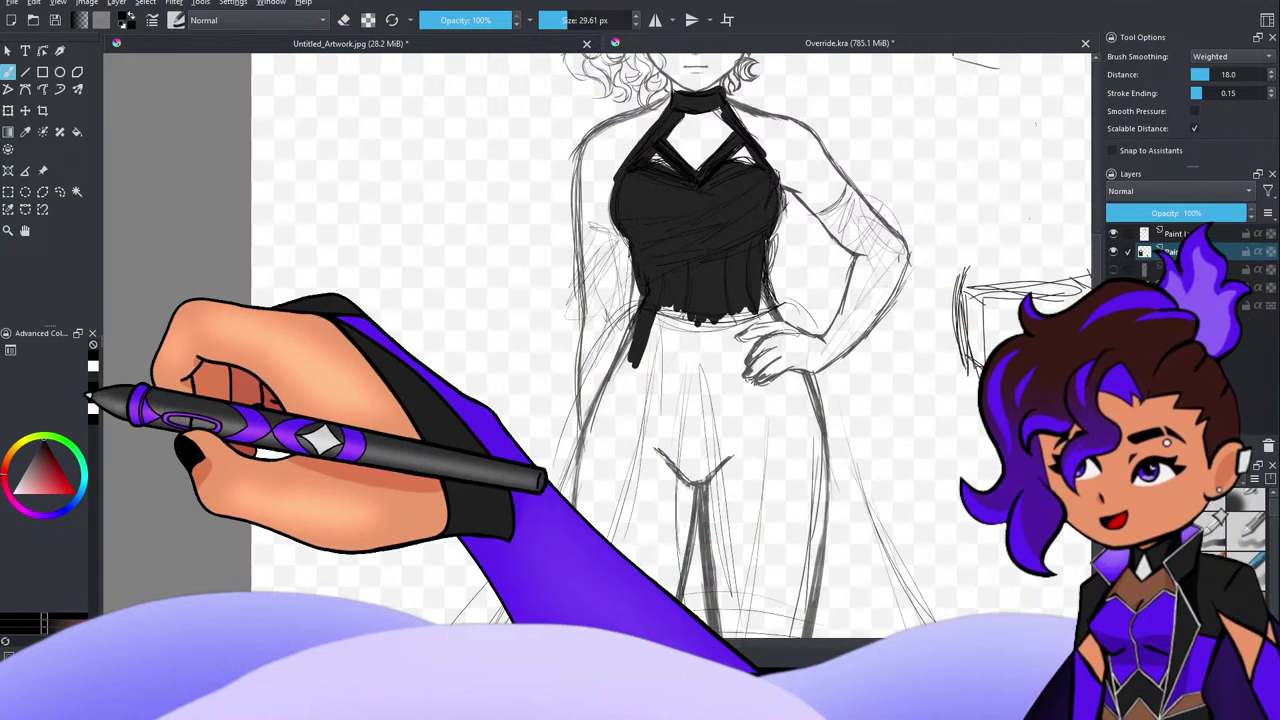
pyautogui.moveTo(652, 306)
pyautogui.mouseDown()
pyautogui.moveTo(645, 362)
pyautogui.moveTo(631, 366)
pyautogui.moveTo(656, 360)
pyautogui.mouseUp()
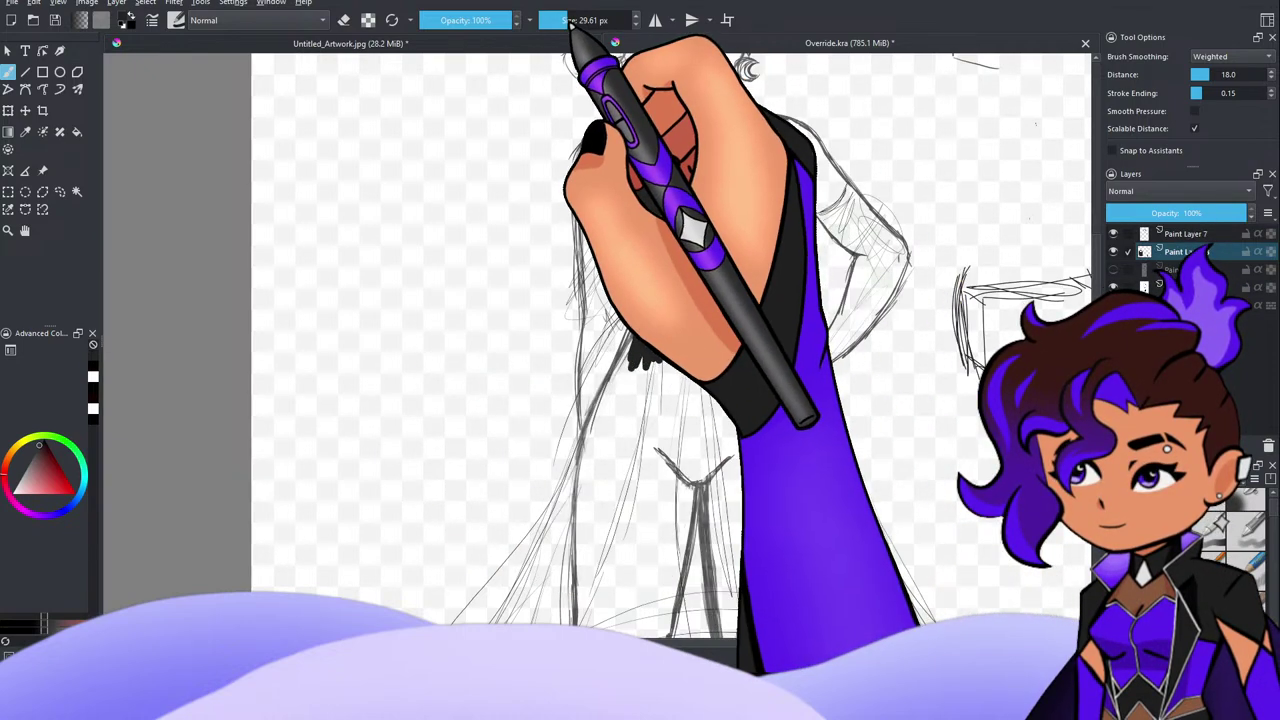
# Step: Enlarge the brush to 117.09 px and block in the upper skirt in black across the hips, painting around the resting hand
pyautogui.moveTo(570, 20); pyautogui.dragTo(584, 20)
pyautogui.moveTo(668, 336); pyautogui.dragTo(672, 438)
pyautogui.moveTo(686, 325)
pyautogui.mouseDown()
pyautogui.moveTo(690, 450)
pyautogui.moveTo(736, 465)
pyautogui.mouseUp()
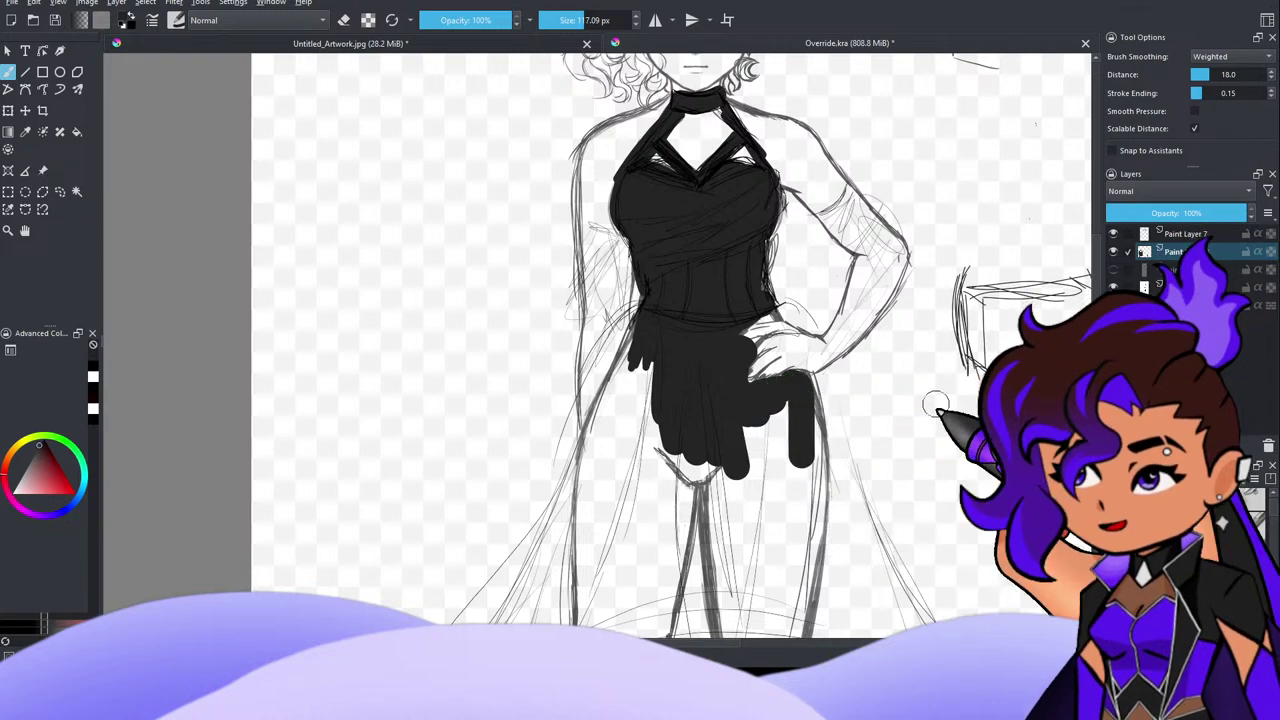
# Step: Extend the black skirt outward into a flared shape and fill it down to an even hem around knee height
pyautogui.scroll(-4, 856, 334)
pyautogui.scroll(3, 848, 388)
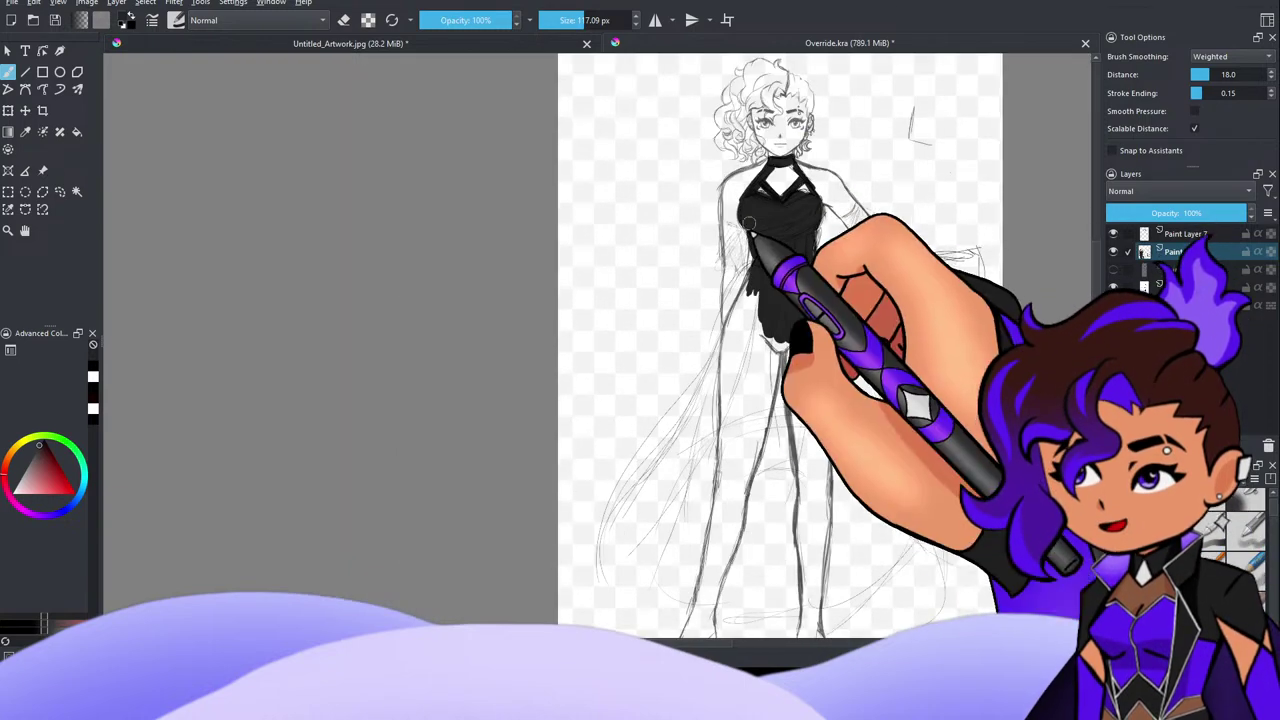
pyautogui.moveTo(760, 285)
pyautogui.mouseDown()
pyautogui.moveTo(725, 353)
pyautogui.moveTo(753, 299)
pyautogui.moveTo(698, 393)
pyautogui.moveTo(751, 292)
pyautogui.moveTo(772, 296)
pyautogui.moveTo(750, 366)
pyautogui.mouseUp()
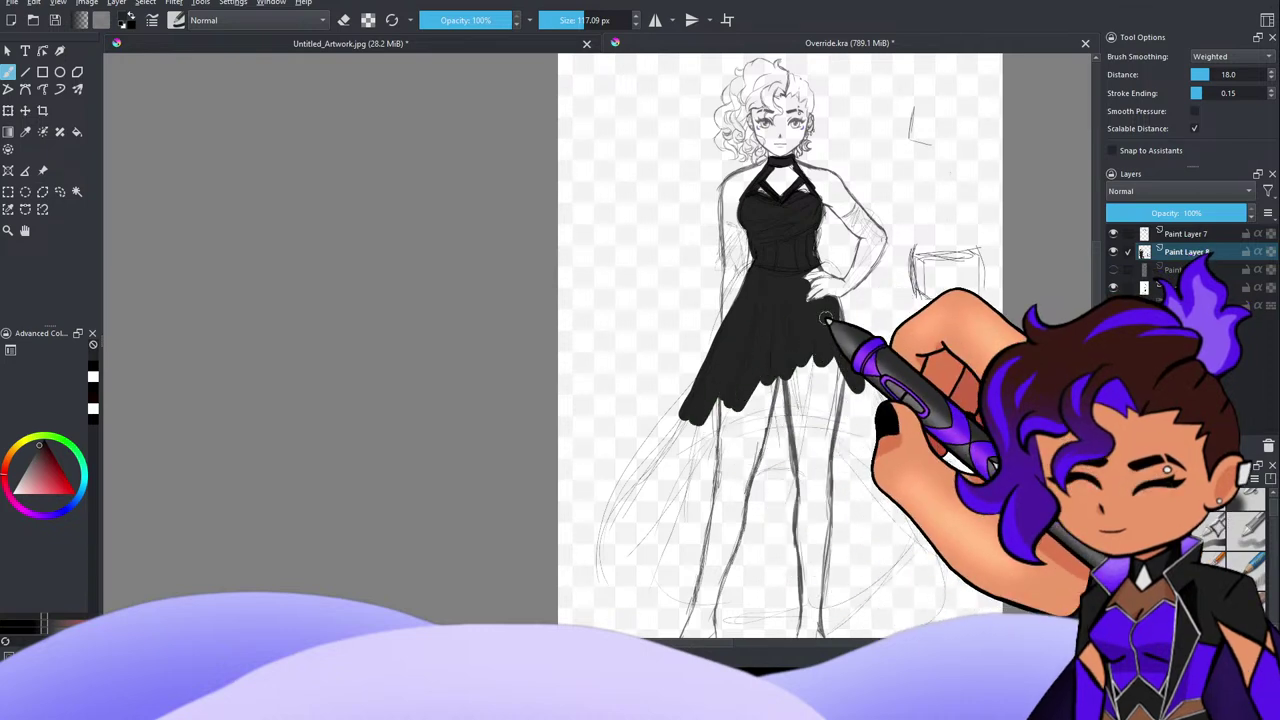
pyautogui.moveTo(692, 437); pyautogui.dragTo(745, 421)
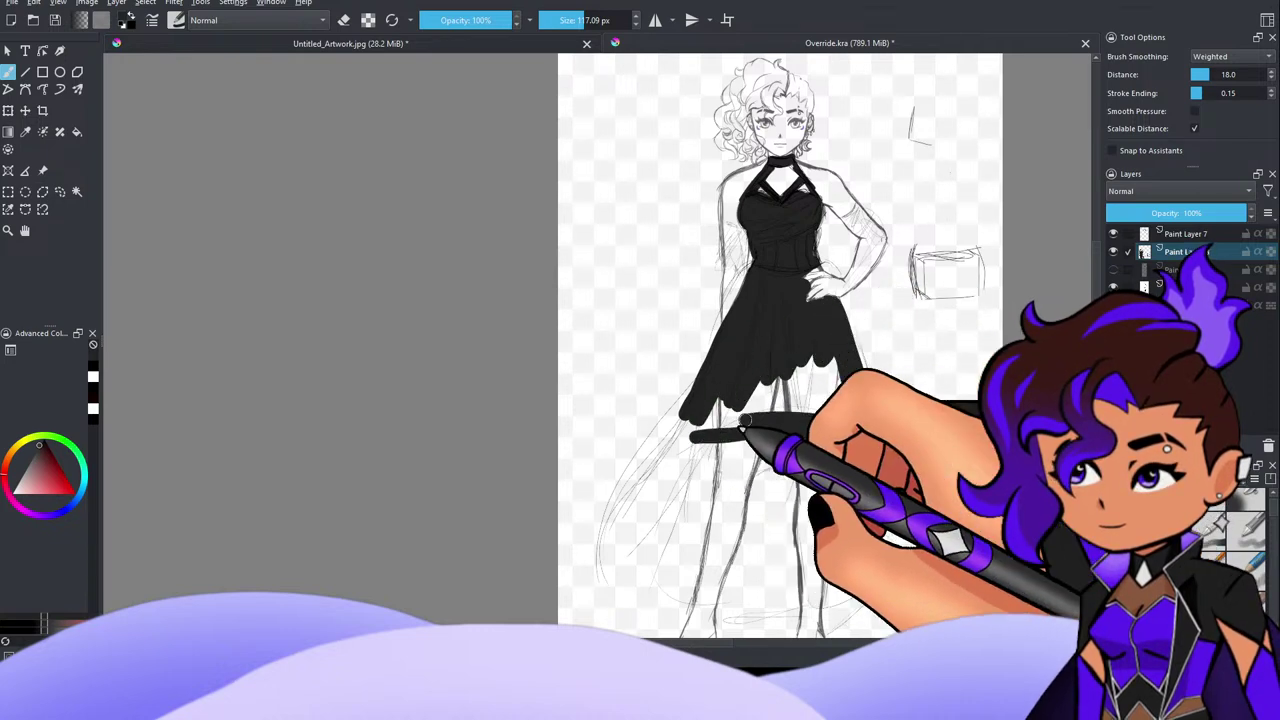
pyautogui.moveTo(850, 397)
pyautogui.mouseDown()
pyautogui.moveTo(807, 381)
pyautogui.moveTo(706, 417)
pyautogui.moveTo(801, 363)
pyautogui.moveTo(782, 399)
pyautogui.moveTo(789, 422)
pyautogui.moveTo(831, 395)
pyautogui.moveTo(850, 403)
pyautogui.moveTo(822, 391)
pyautogui.moveTo(723, 411)
pyautogui.moveTo(701, 391)
pyautogui.moveTo(684, 446)
pyautogui.mouseUp()
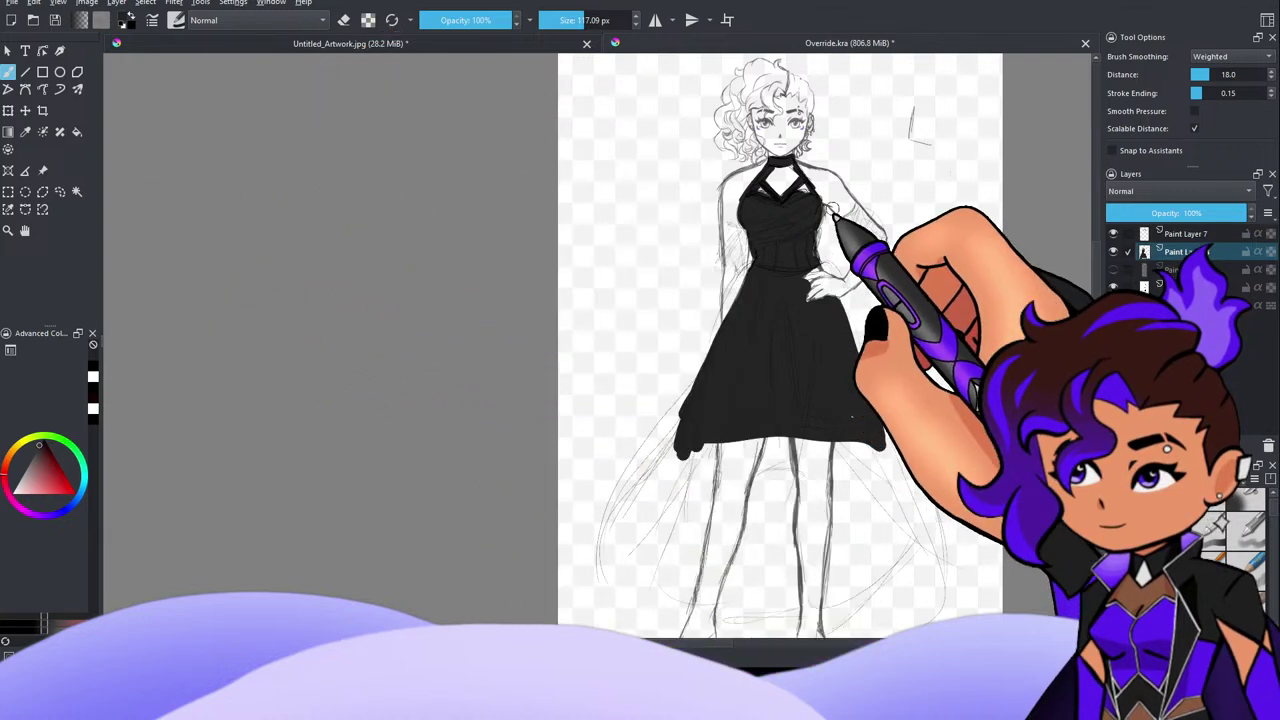
# Step: Undo the strokes of the flared lower skirt and restore them
pyautogui.hotkey('ctrl', 'z')
pyautogui.hotkey('ctrl', 'z')
pyautogui.hotkey('ctrl', 'z')
pyautogui.hotkey('ctrl', 'z')
pyautogui.hotkey('ctrl', 'z')
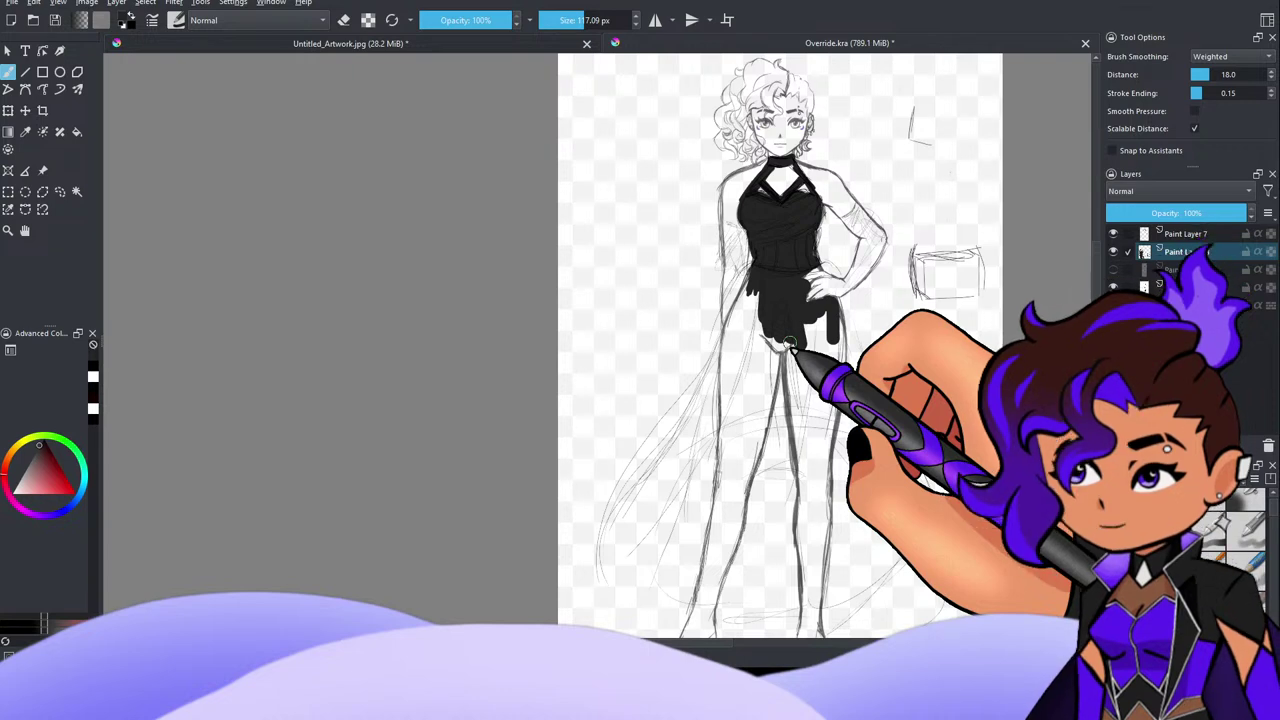
pyautogui.hotkey('ctrl', 'shift', 'z')
pyautogui.hotkey('ctrl', 'shift', 'z')
pyautogui.hotkey('ctrl', 'shift', 'z')
pyautogui.hotkey('ctrl', 'shift', 'z')
pyautogui.hotkey('ctrl', 'shift', 'z')
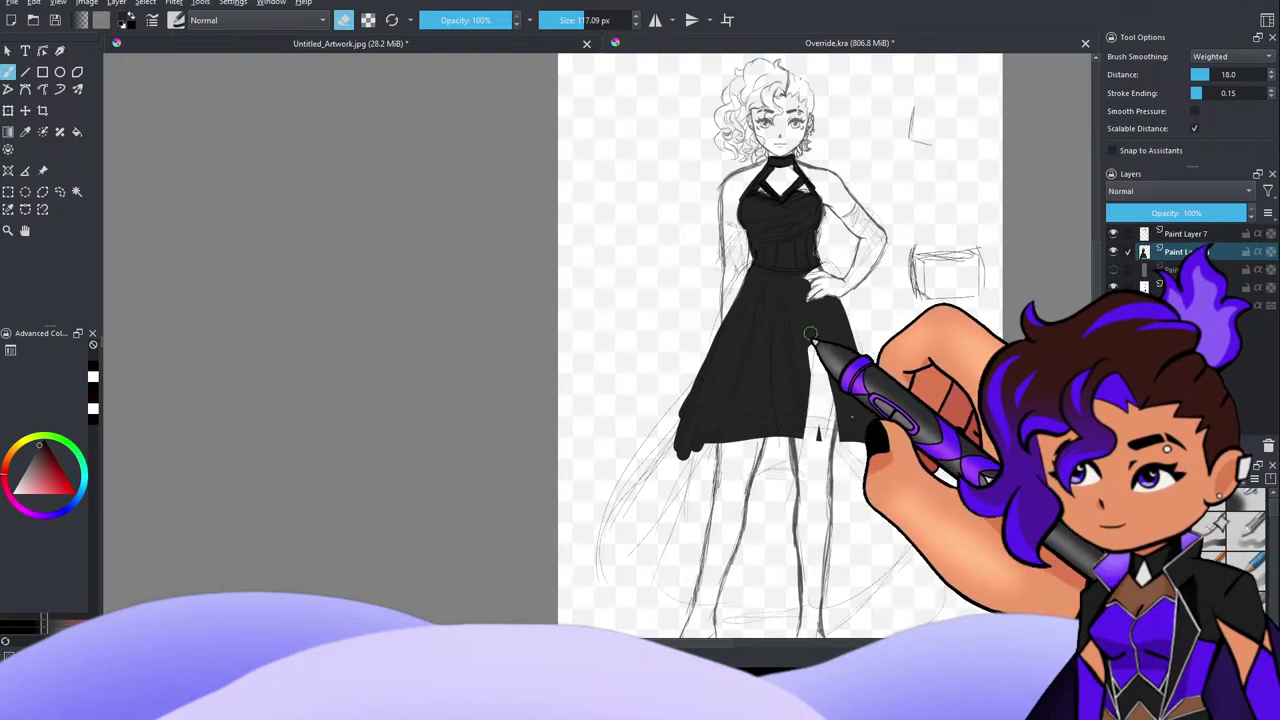
# Step: Erase a tall tapering slit into the skirt over the thigh beneath the resting hand
pyautogui.moveTo(814, 341); pyautogui.dragTo(794, 483)
pyautogui.hotkey('ctrl', 'z')
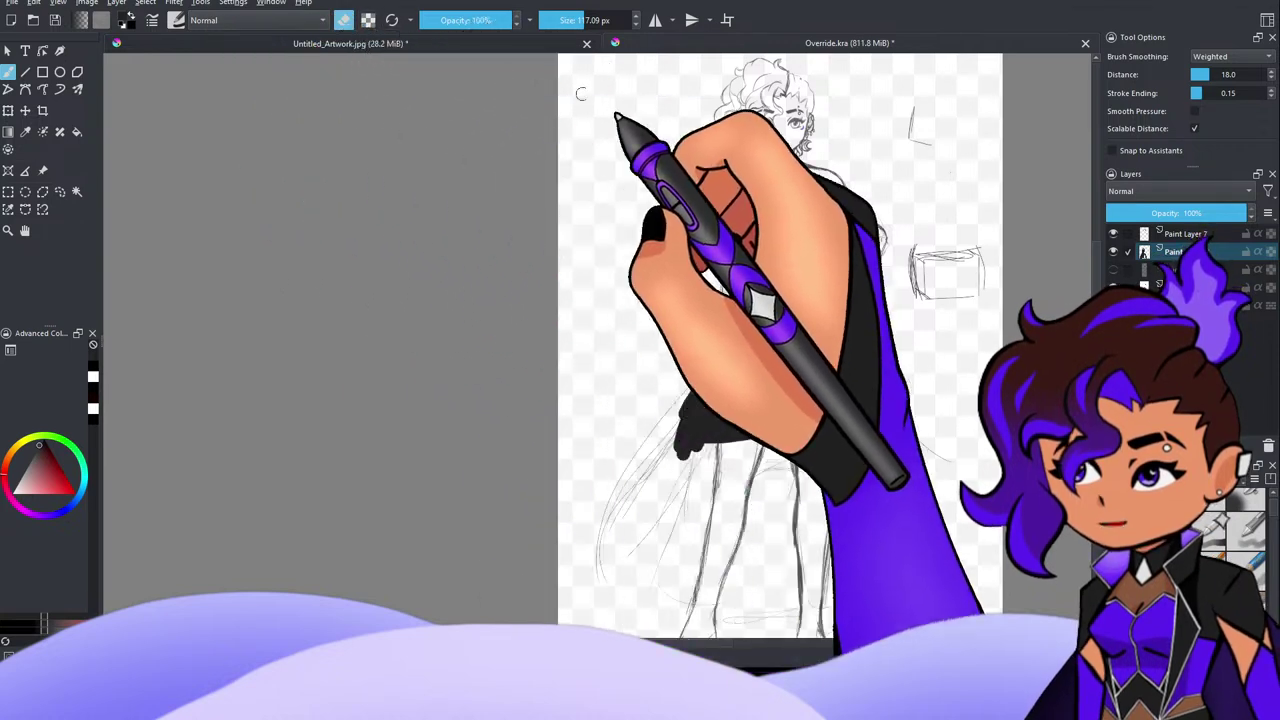
pyautogui.hotkey('ctrl', 'shift', 'z')
# Step: Switch back to painting and add a curved black point hanging inward from each outer corner of the hem
pyautogui.click(343, 20)
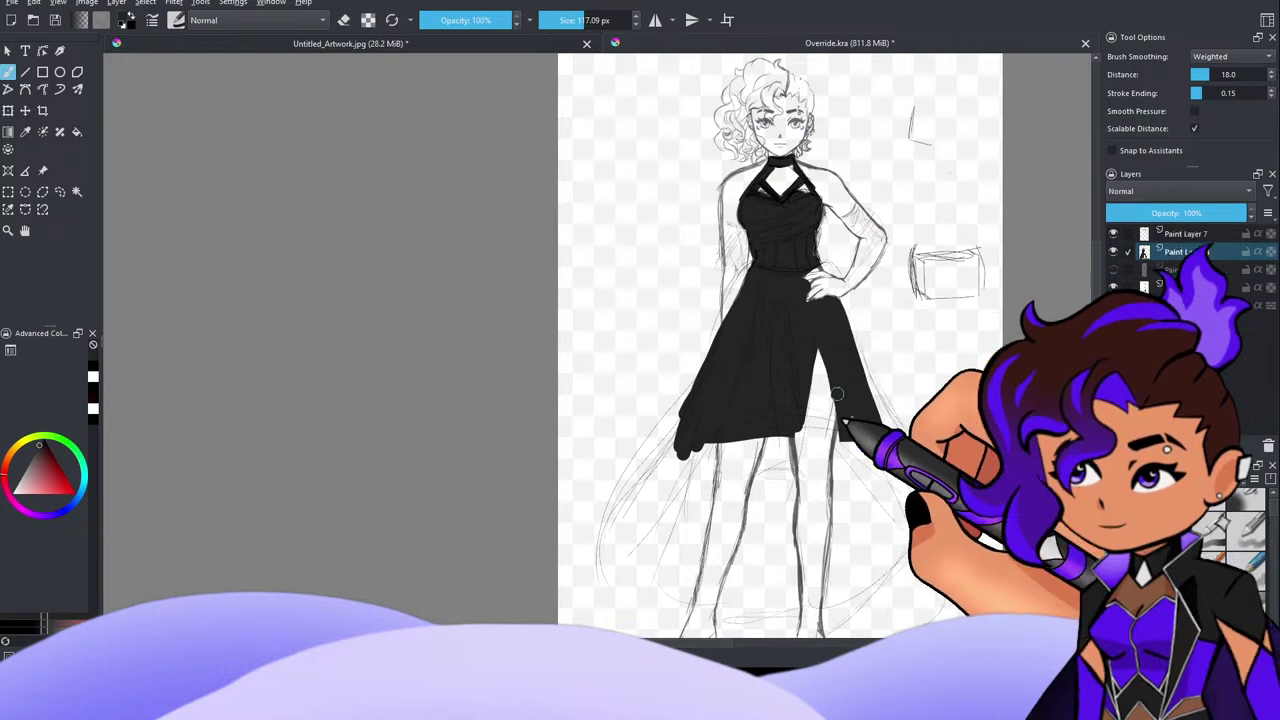
pyautogui.moveTo(705, 391)
pyautogui.mouseDown()
pyautogui.moveTo(681, 444)
pyautogui.moveTo(733, 416)
pyautogui.moveTo(689, 451)
pyautogui.moveTo(687, 408)
pyautogui.moveTo(704, 495)
pyautogui.mouseUp()
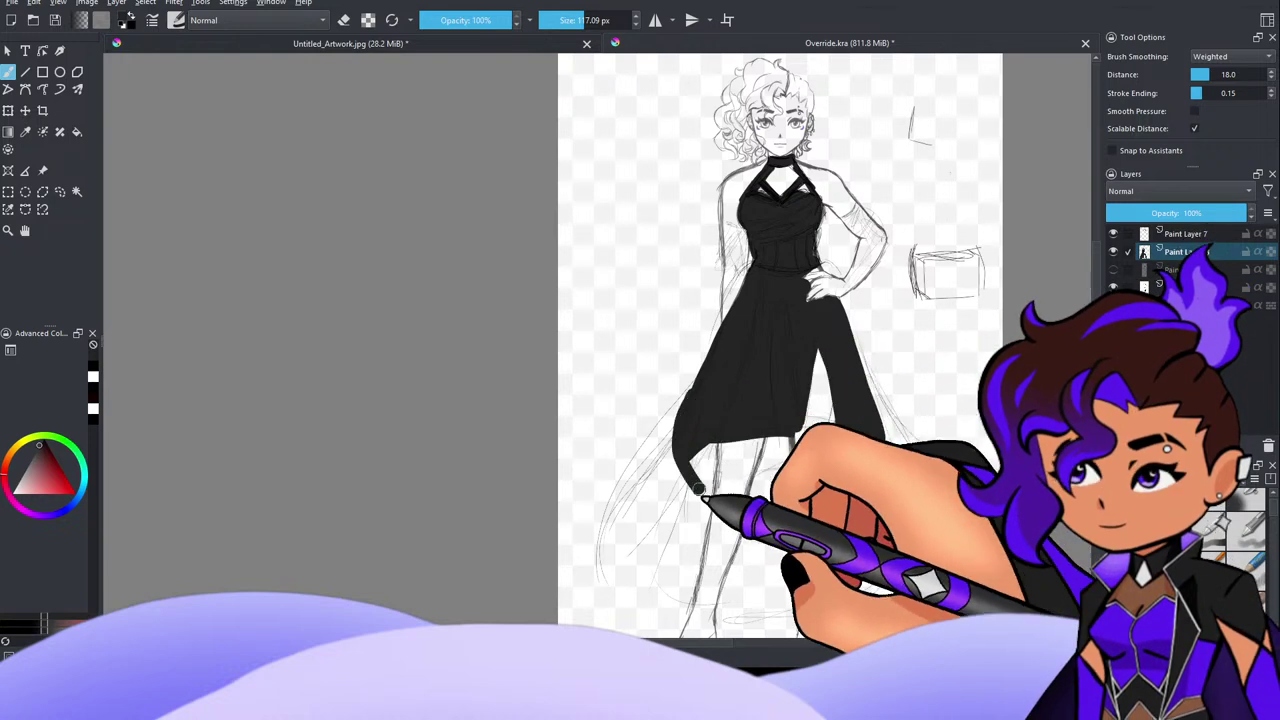
pyautogui.moveTo(886, 448)
pyautogui.mouseDown()
pyautogui.moveTo(875, 480)
pyautogui.moveTo(838, 500)
pyautogui.mouseUp()
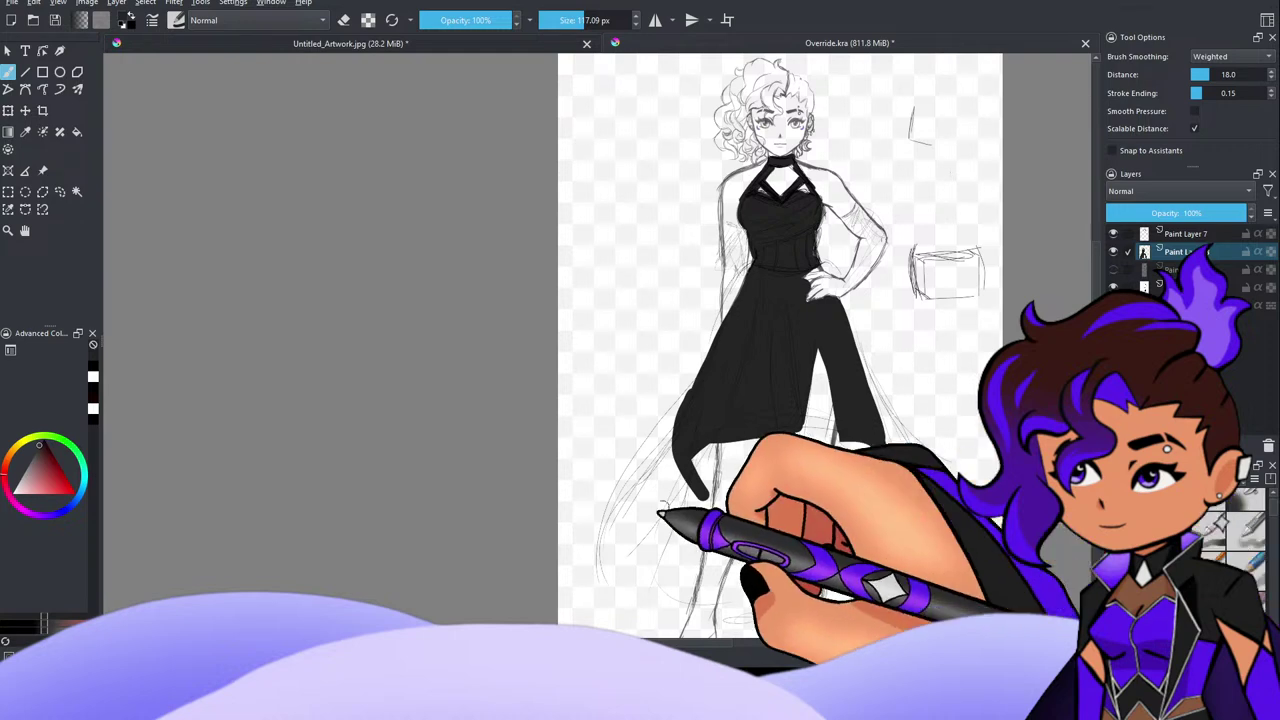
# Step: Choose a deep blue-violet colour and paint the skirt's lining below the hem, between the legs and inside both side points
pyautogui.click(34, 513)
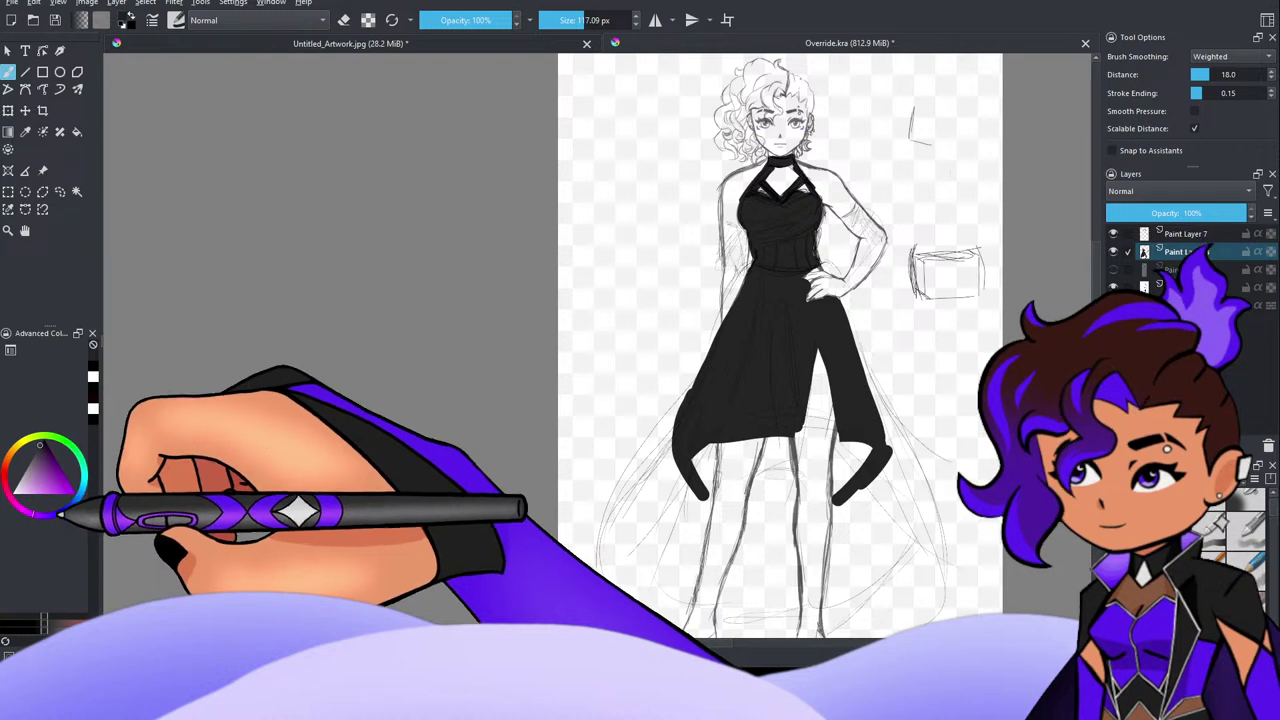
pyautogui.click(56, 476)
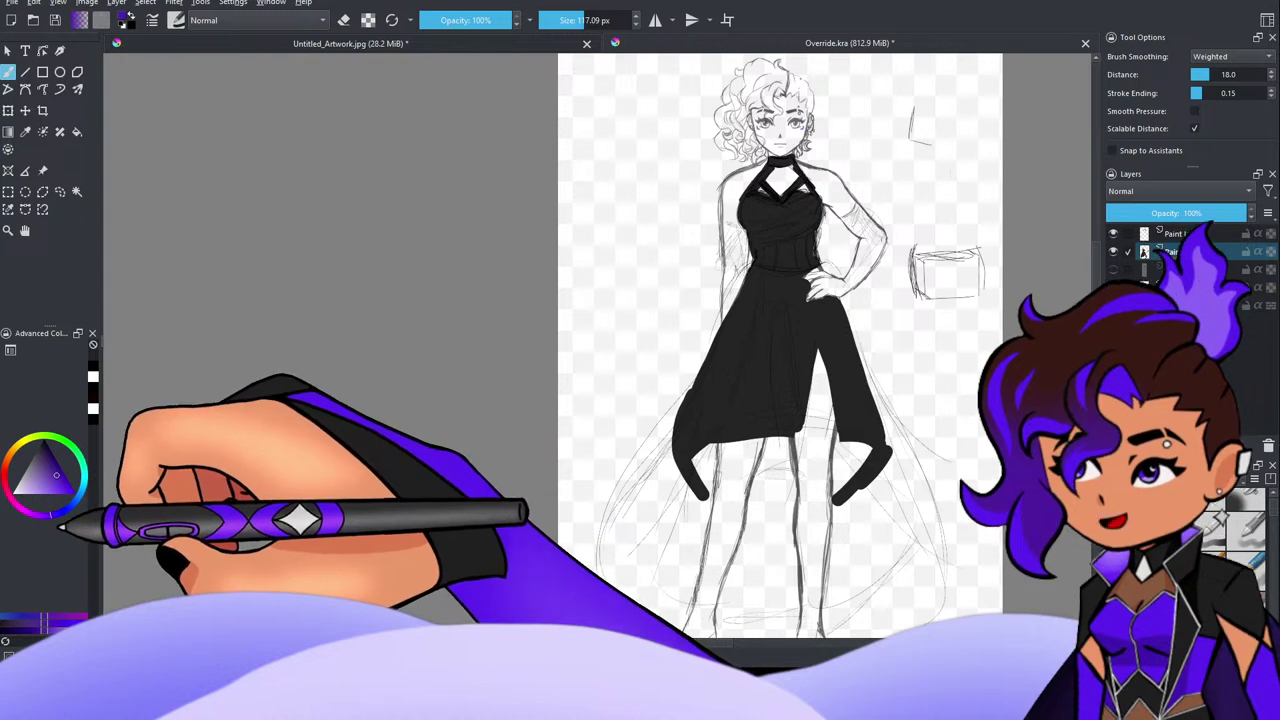
pyautogui.click(52, 482)
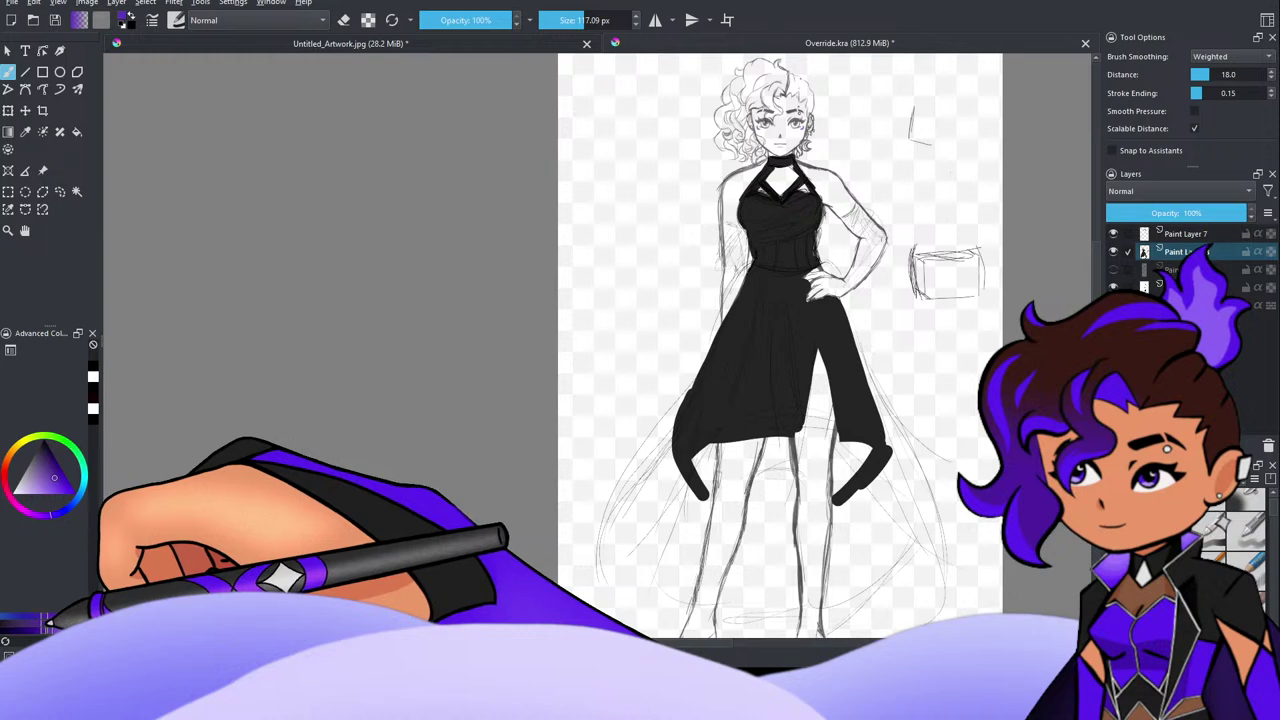
pyautogui.moveTo(56, 475); pyautogui.dragTo(64, 523)
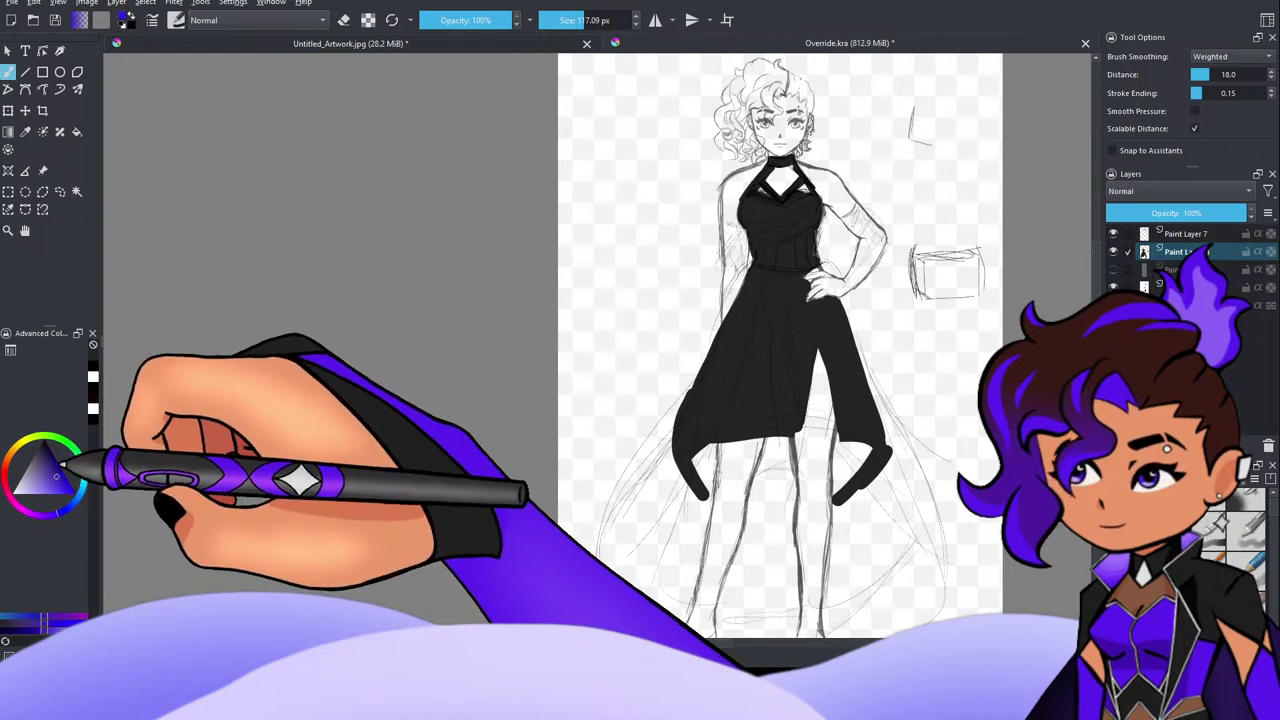
pyautogui.moveTo(716, 468)
pyautogui.mouseDown()
pyautogui.moveTo(702, 480)
pyautogui.moveTo(711, 448)
pyautogui.moveTo(699, 466)
pyautogui.moveTo(713, 448)
pyautogui.moveTo(766, 480)
pyautogui.moveTo(786, 466)
pyautogui.moveTo(774, 466)
pyautogui.moveTo(786, 491)
pyautogui.mouseUp()
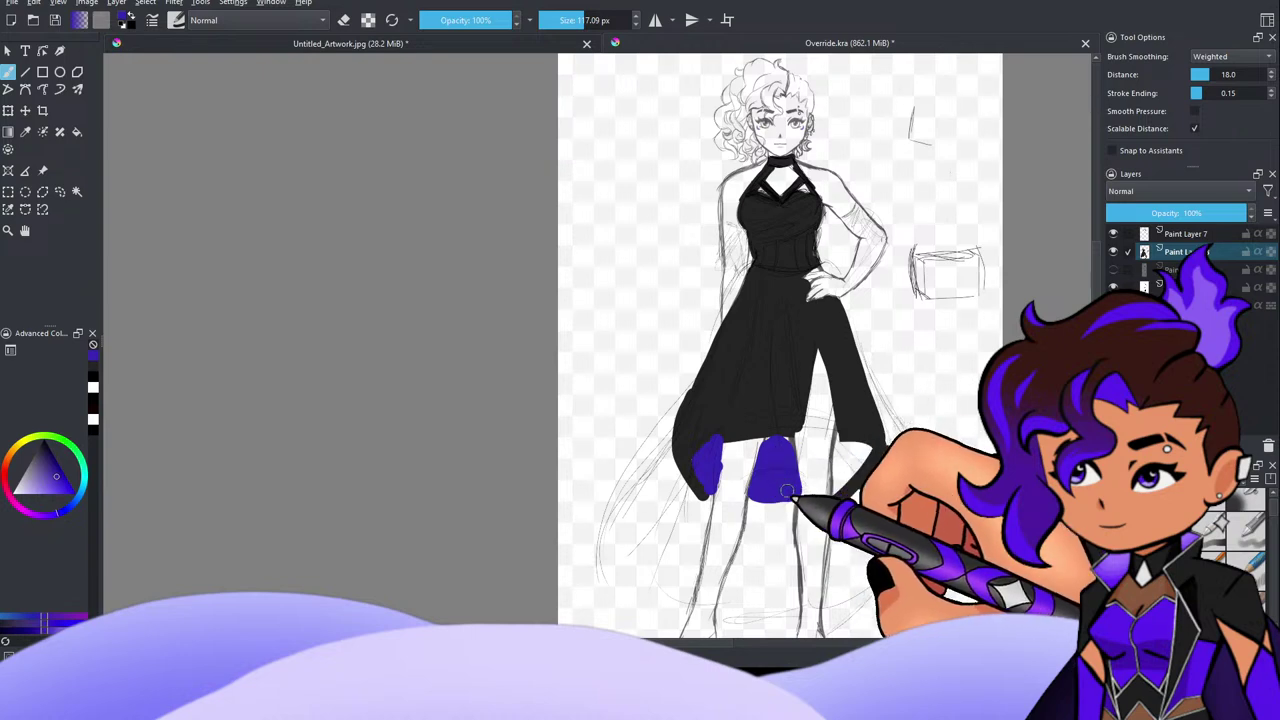
pyautogui.moveTo(838, 442); pyautogui.dragTo(837, 490)
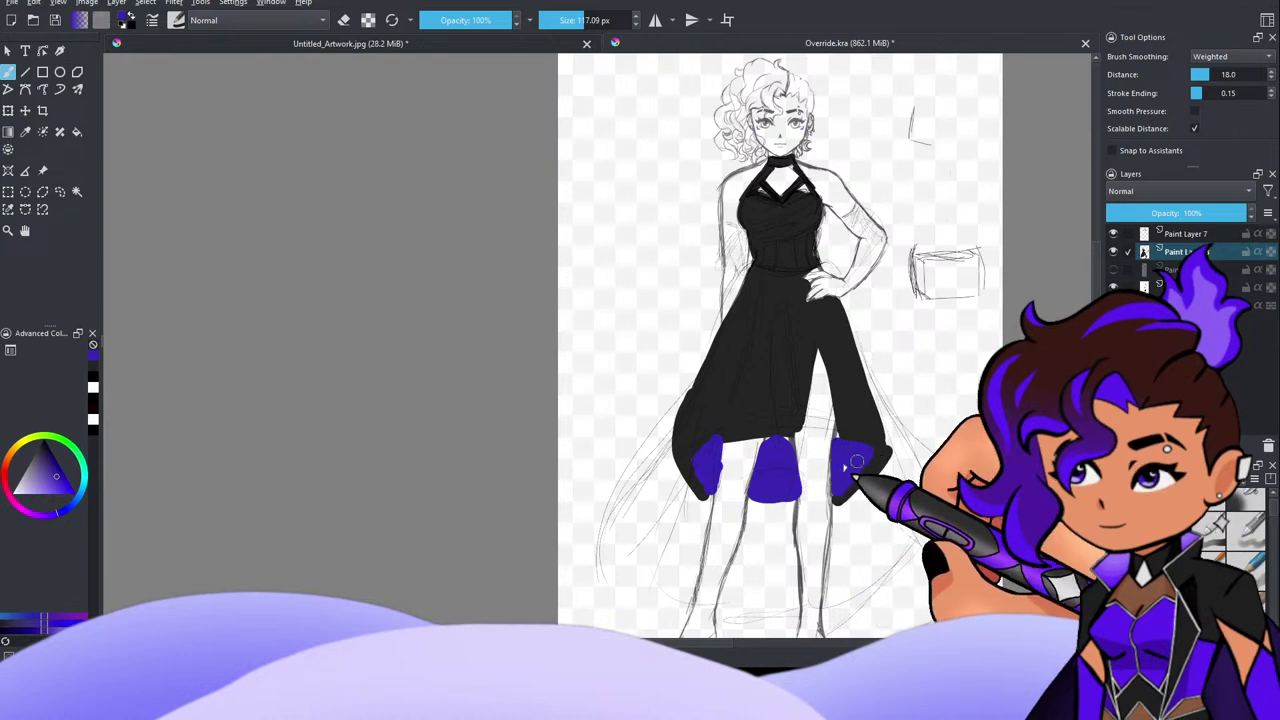
pyautogui.scroll(-4, 920, 428)
pyautogui.scroll(6, 920, 418)
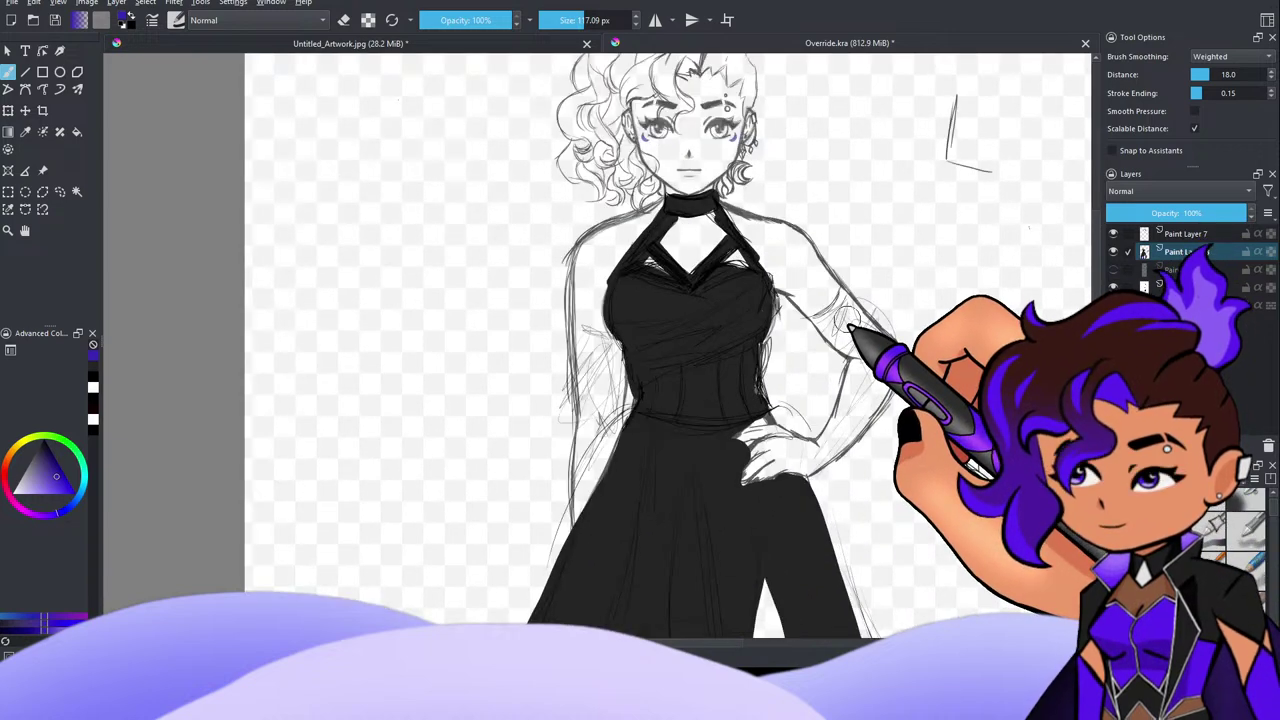
pyautogui.scroll(-4, 849, 328)
pyautogui.scroll(3, 878, 305)
pyautogui.scroll(-3, 854, 361)
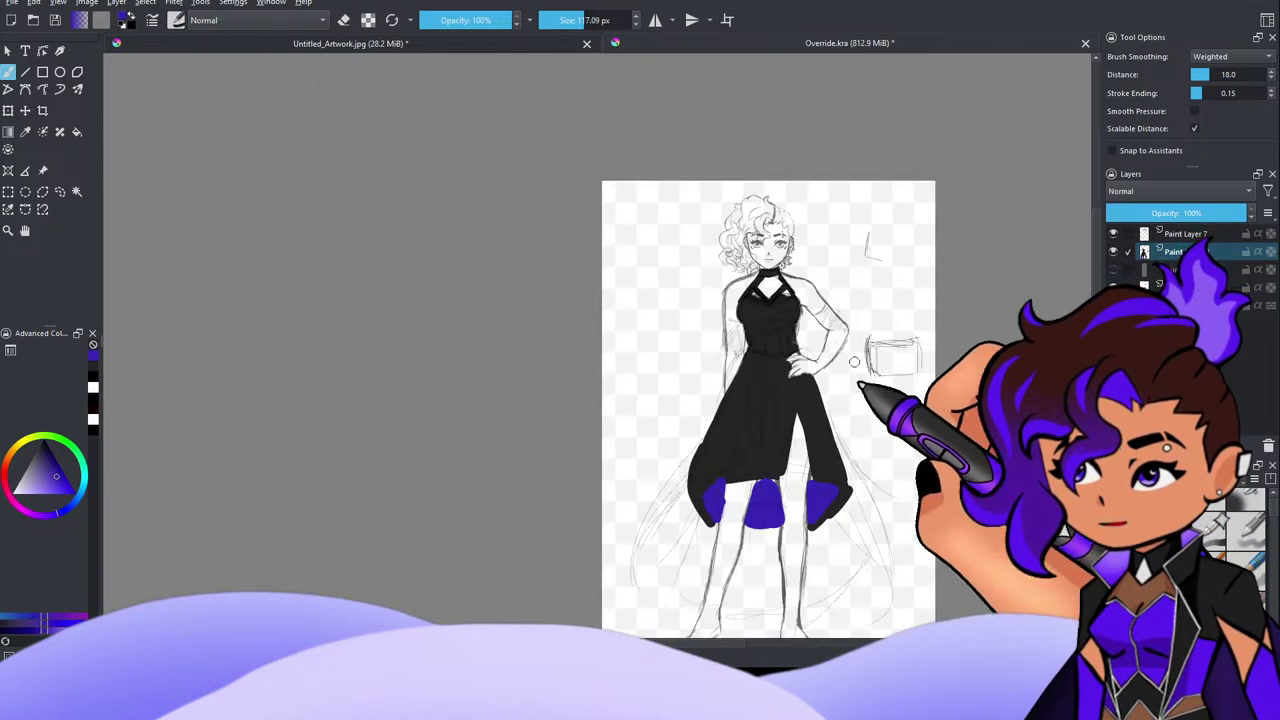
# Step: Examine the whole outfit from a distance and up close, comparing the halter corset, slit skirt and blue-violet lining against the figure
pyautogui.scroll(-2, 817, 457)
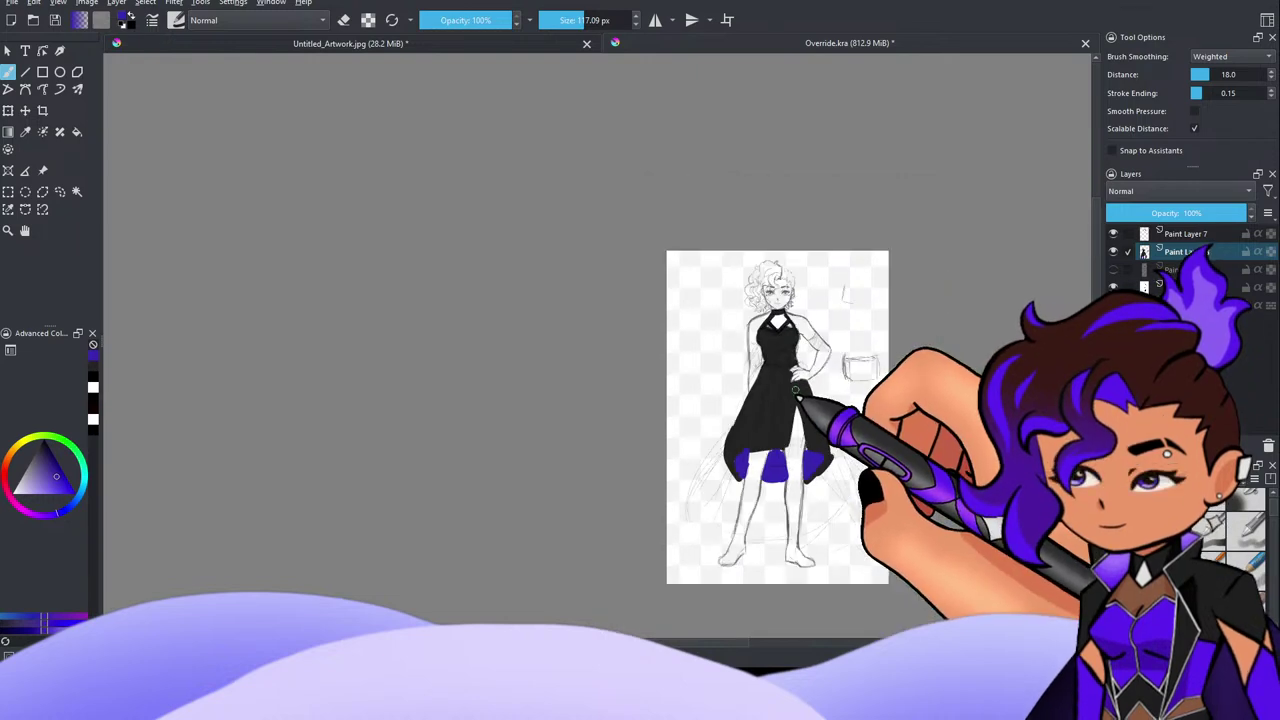
pyautogui.scroll(2, 815, 462)
pyautogui.scroll(3, 815, 462)
pyautogui.scroll(-2, 786, 378)
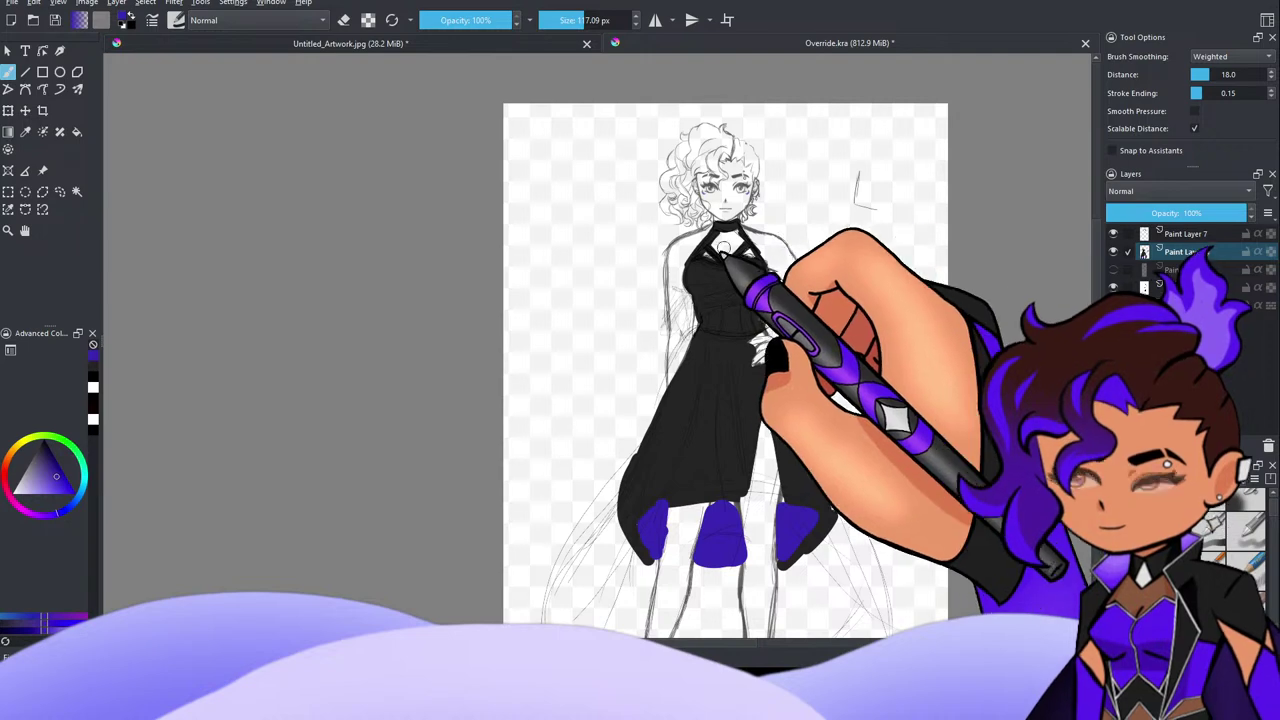
pyautogui.scroll(-1, 925, 484)
pyautogui.scroll(-2, 784, 467)
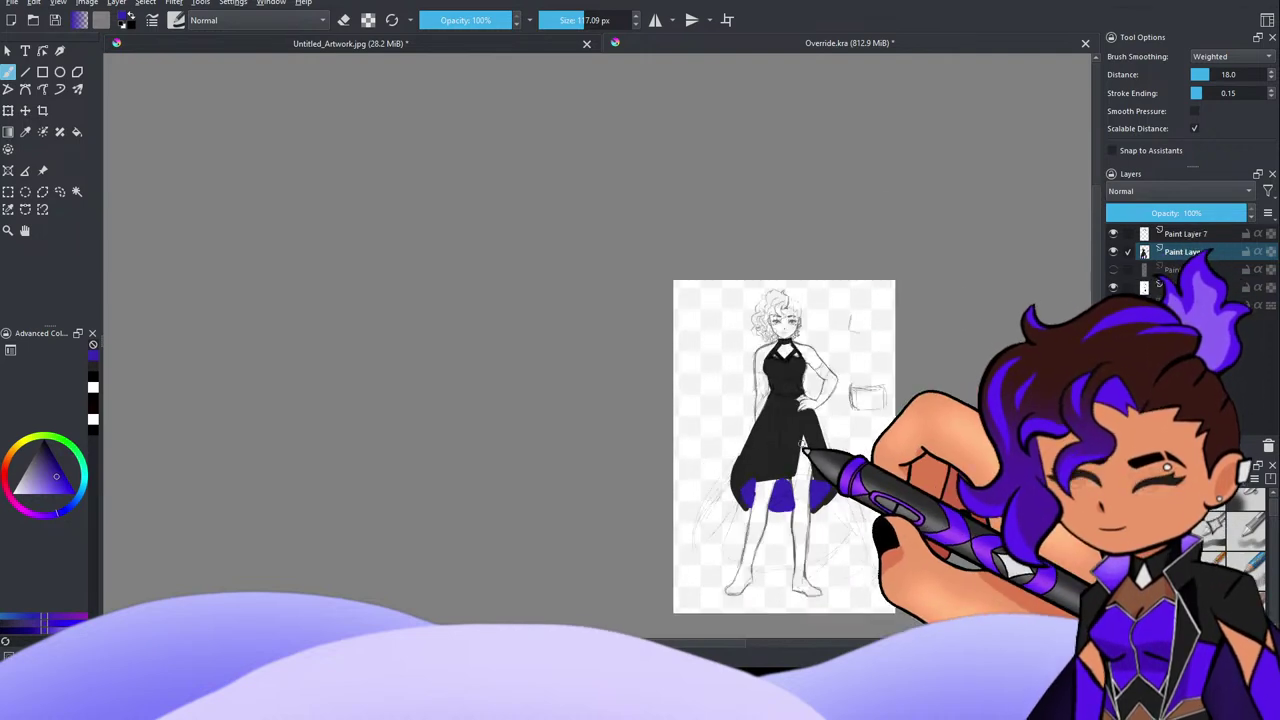
pyautogui.scroll(2, 785, 528)
pyautogui.scroll(-2, 785, 528)
pyautogui.scroll(3, 785, 361)
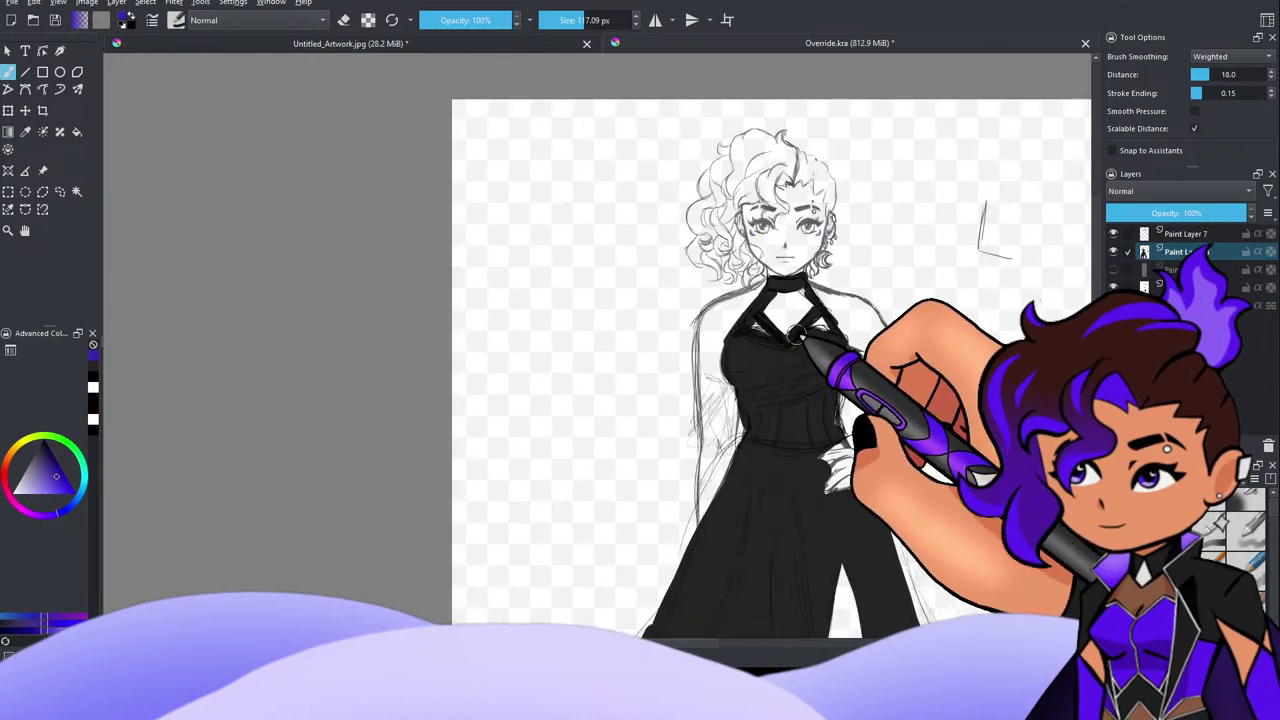
pyautogui.scroll(-2, 820, 355)
pyautogui.scroll(2, 820, 350)
pyautogui.scroll(1, 846, 262)
pyautogui.scroll(-1, 829, 265)
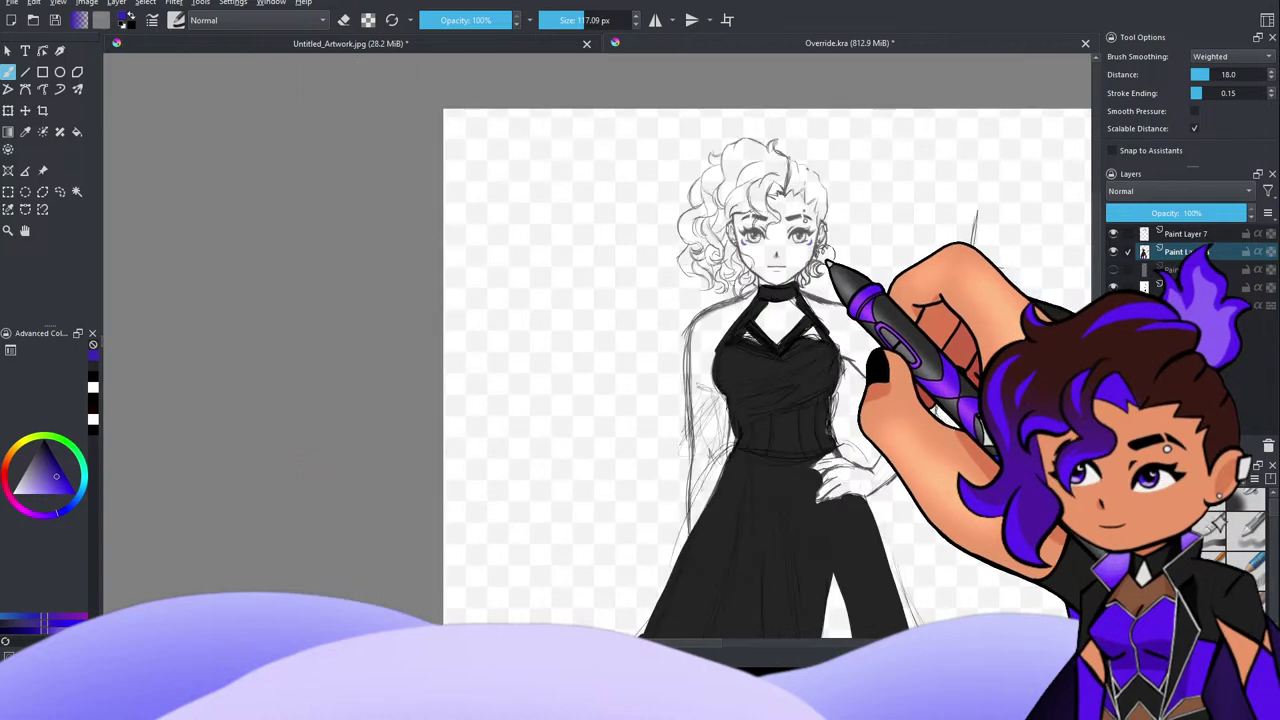
pyautogui.scroll(-3, 843, 377)
pyautogui.scroll(2, 824, 514)
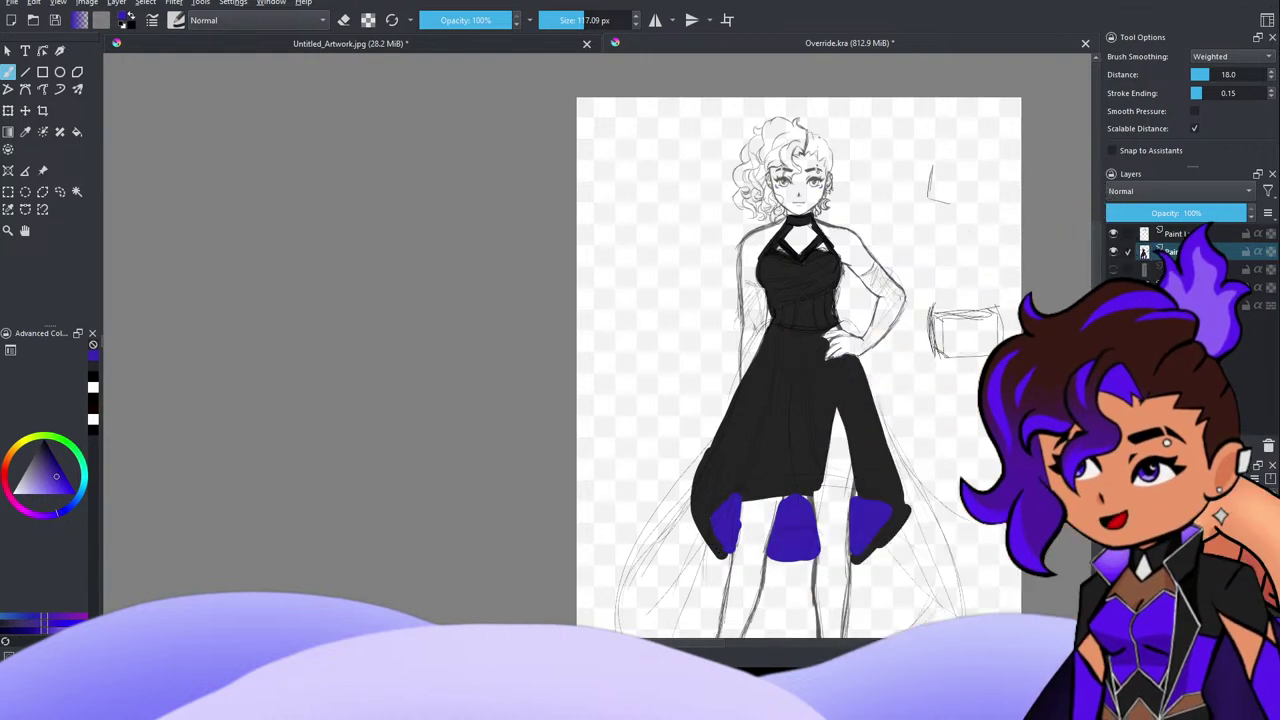
pyautogui.scroll(-1, 774, 316)
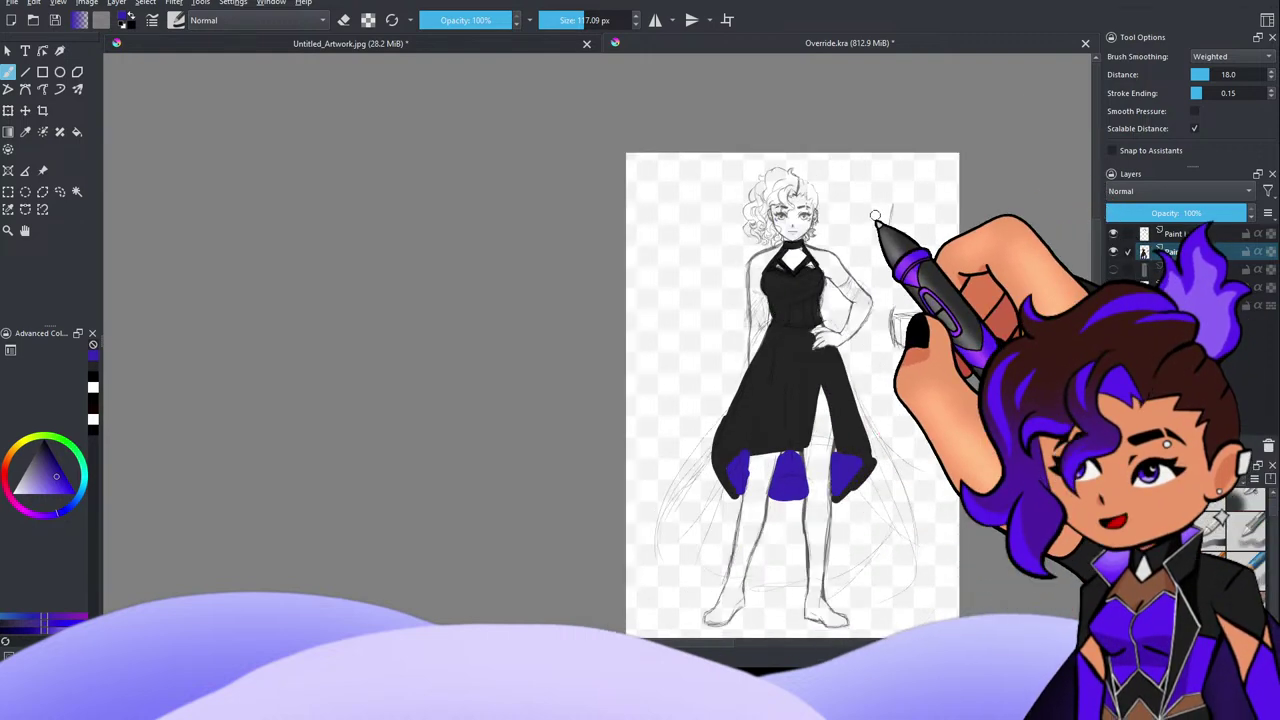
pyautogui.scroll(-1, 873, 214)
pyautogui.scroll(1, 898, 175)
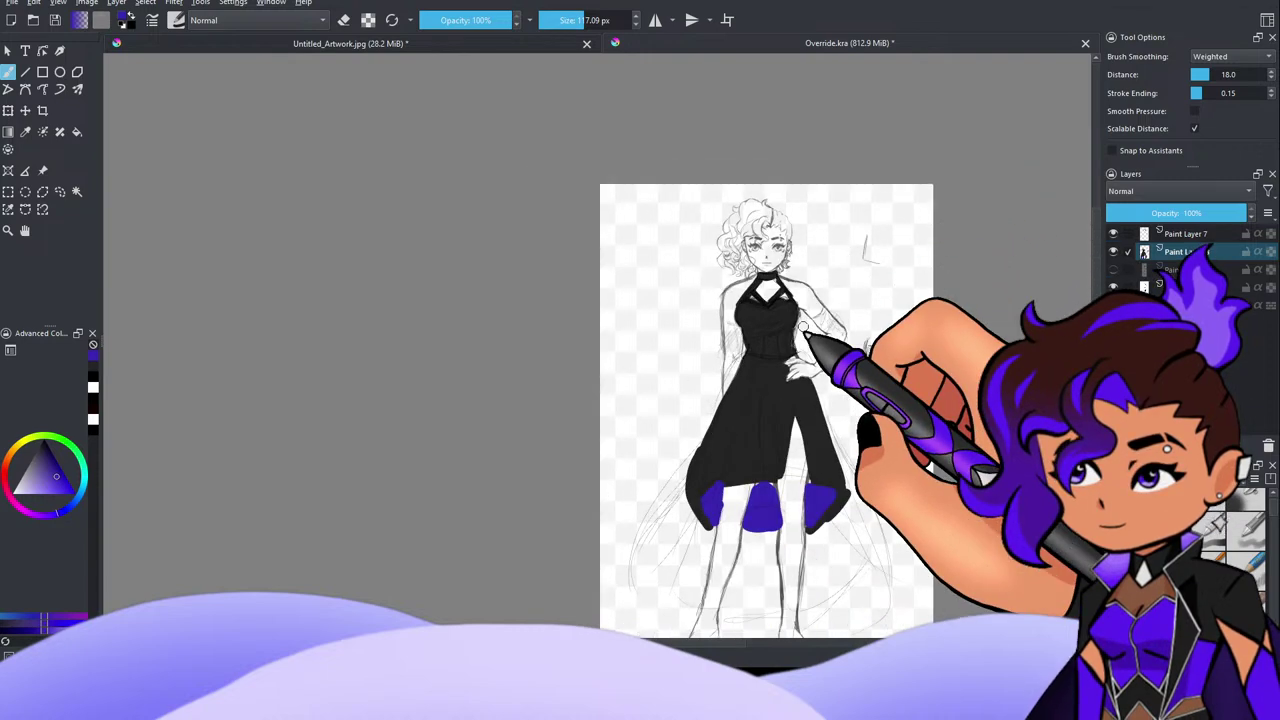
# Step: Examine the face, hair and earrings together with the halter collar, checking them against the full figure
pyautogui.scroll(1, 805, 325)
pyautogui.scroll(4, 805, 207)
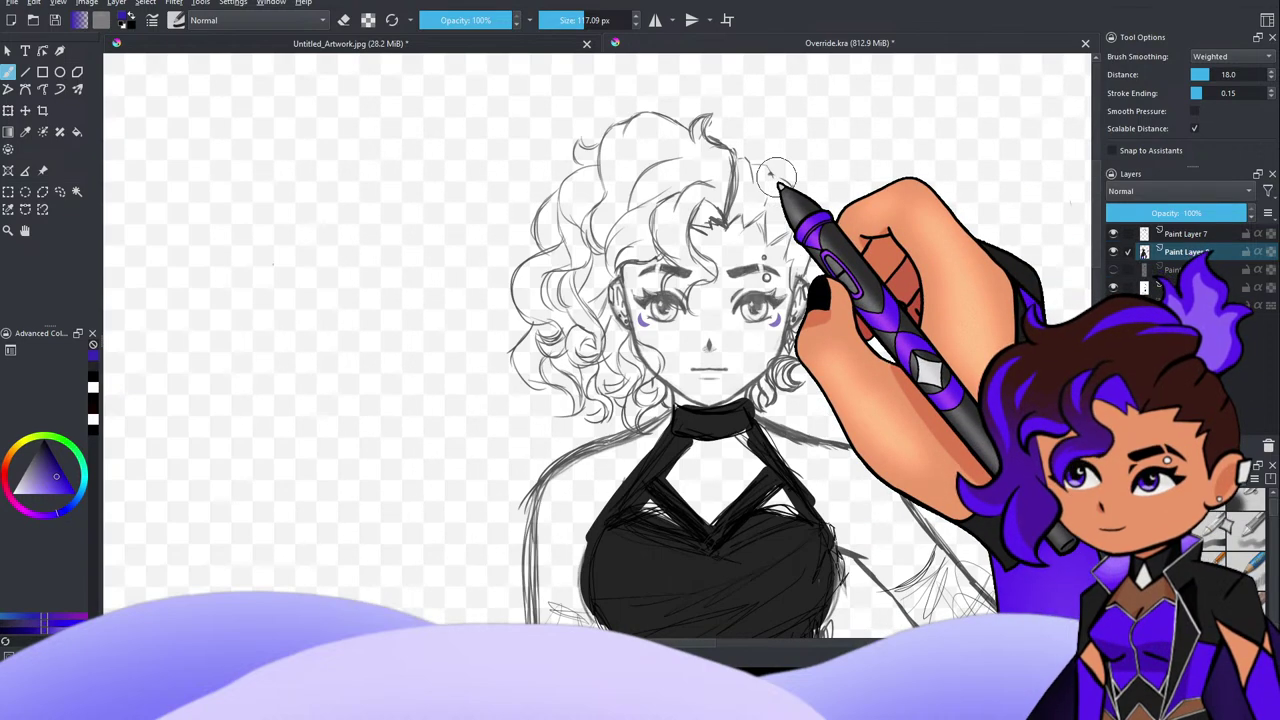
pyautogui.scroll(-5, 777, 174)
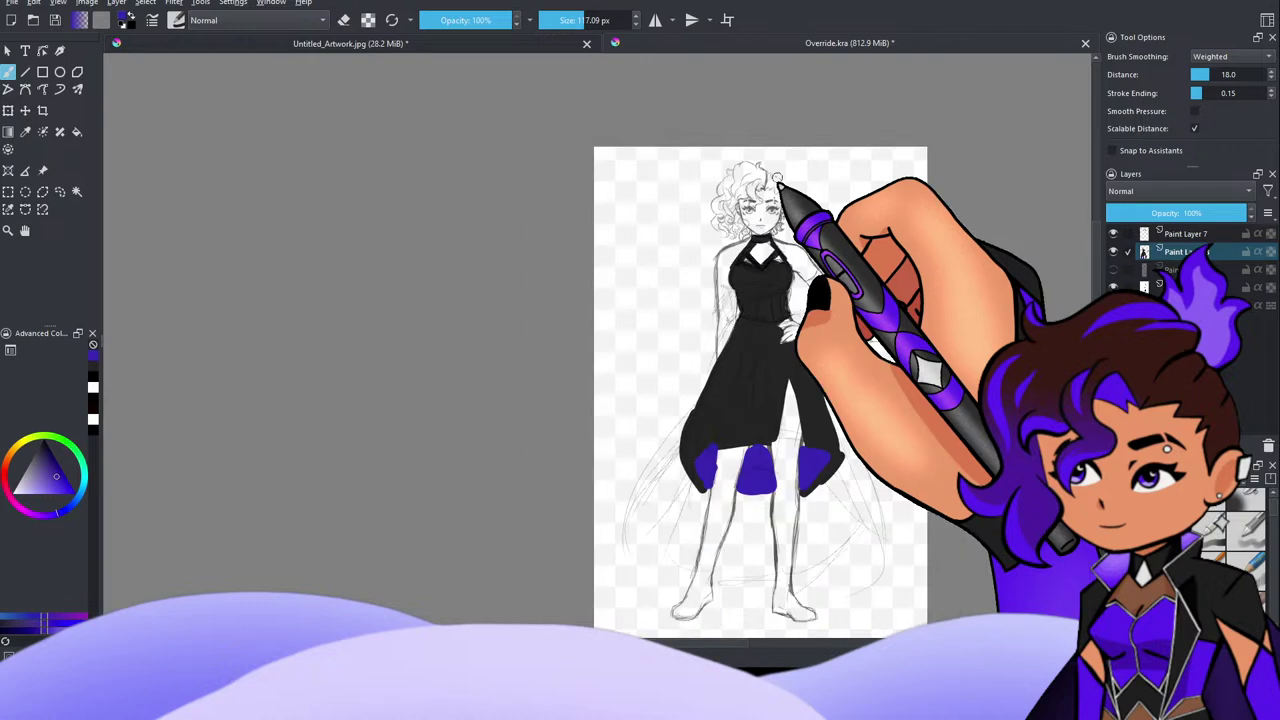
pyautogui.scroll(-2, 745, 255)
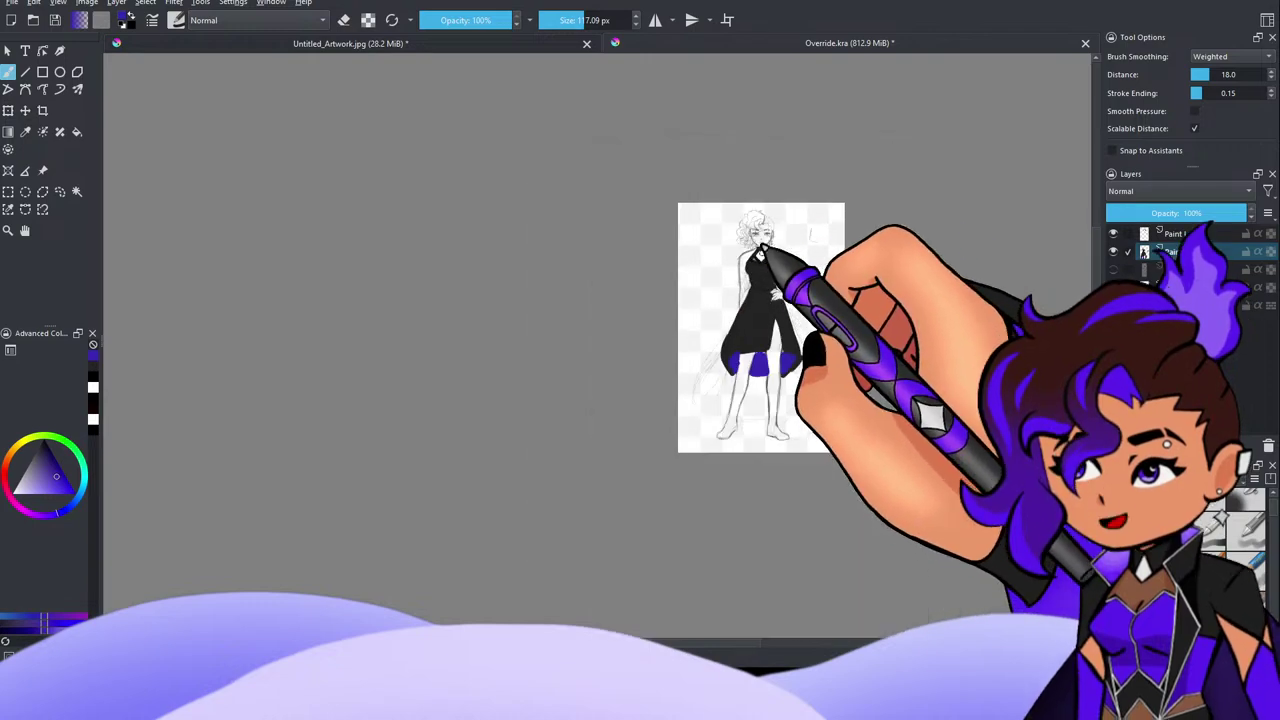
pyautogui.scroll(5, 768, 215)
pyautogui.scroll(4, 829, 171)
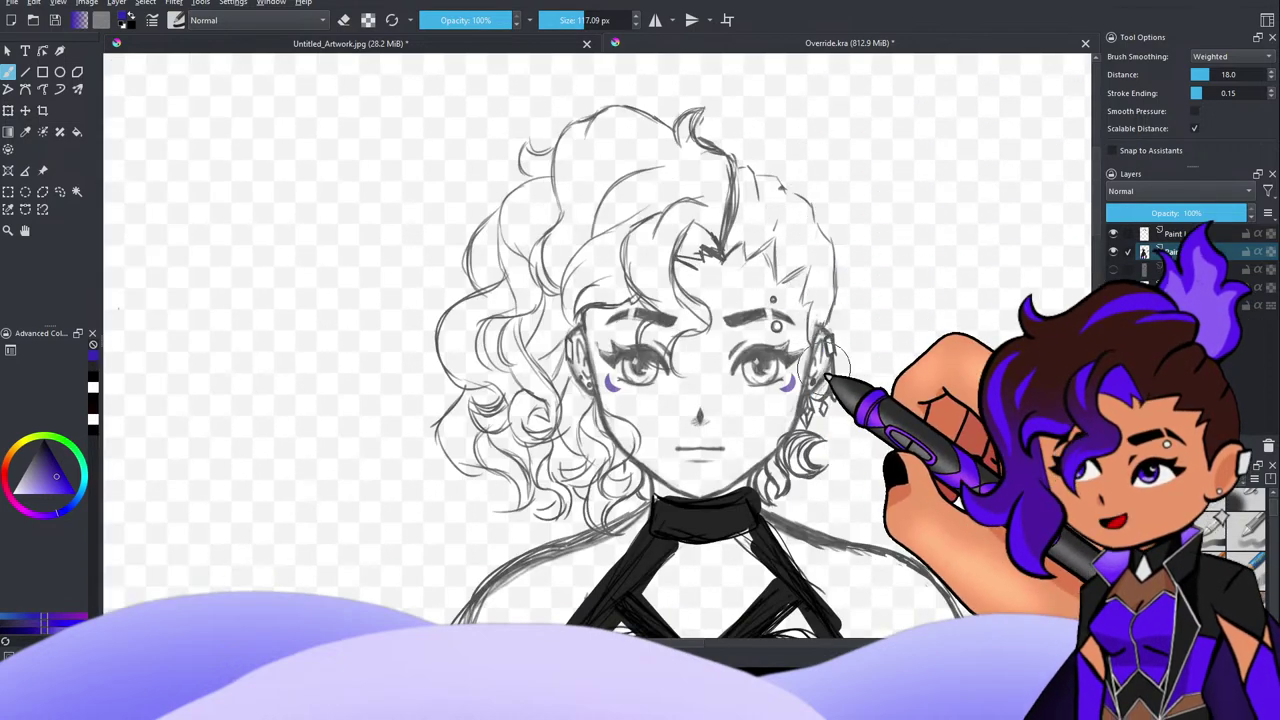
pyautogui.scroll(-1, 868, 350)
pyautogui.scroll(3, 868, 350)
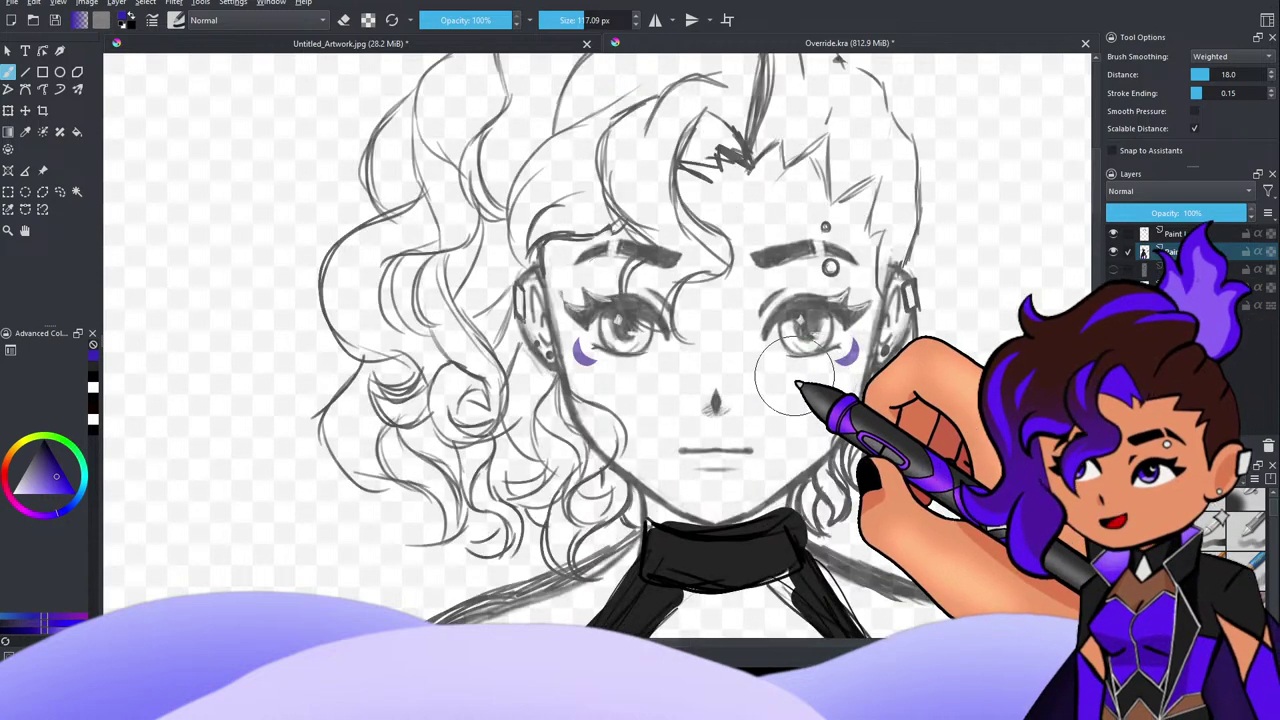
pyautogui.scroll(-4, 796, 380)
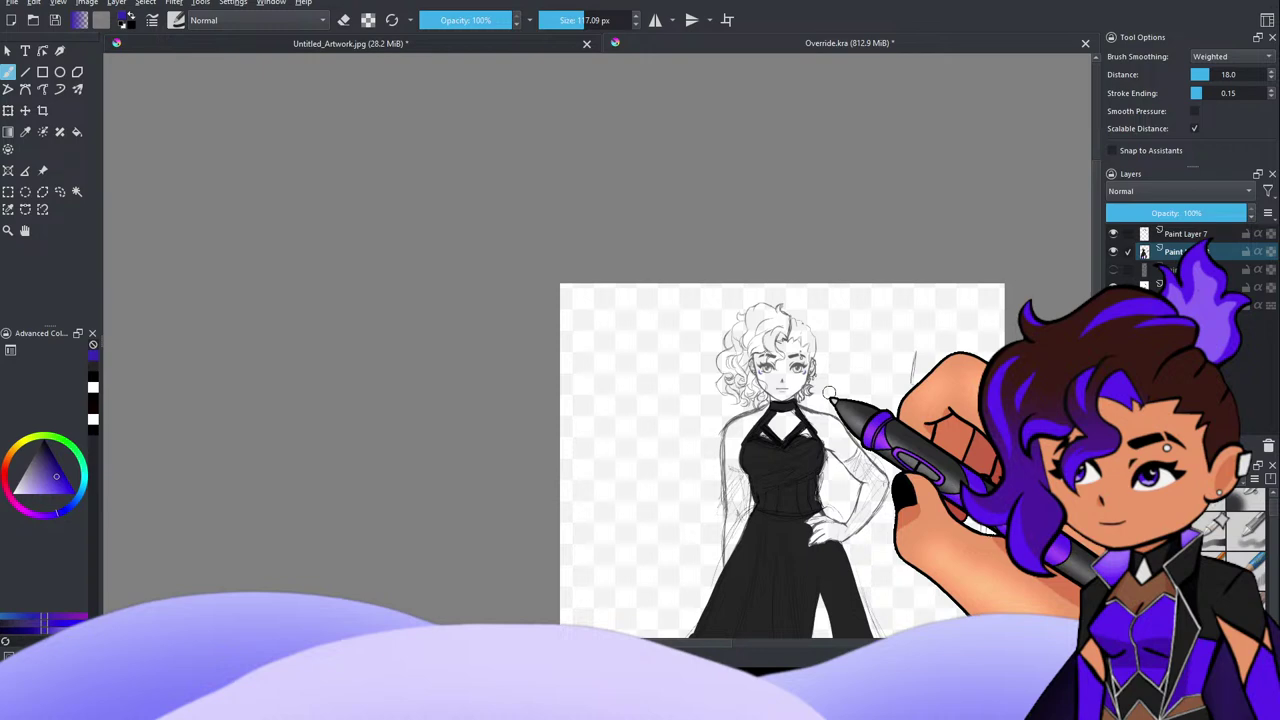
# Step: Paint long black gloves over both forearms on a new layer, and lower that layer's opacity to about 61% for a sheer look
pyautogui.scroll(-2, 928, 292)
pyautogui.scroll(1, 914, 303)
pyautogui.scroll(3, 866, 390)
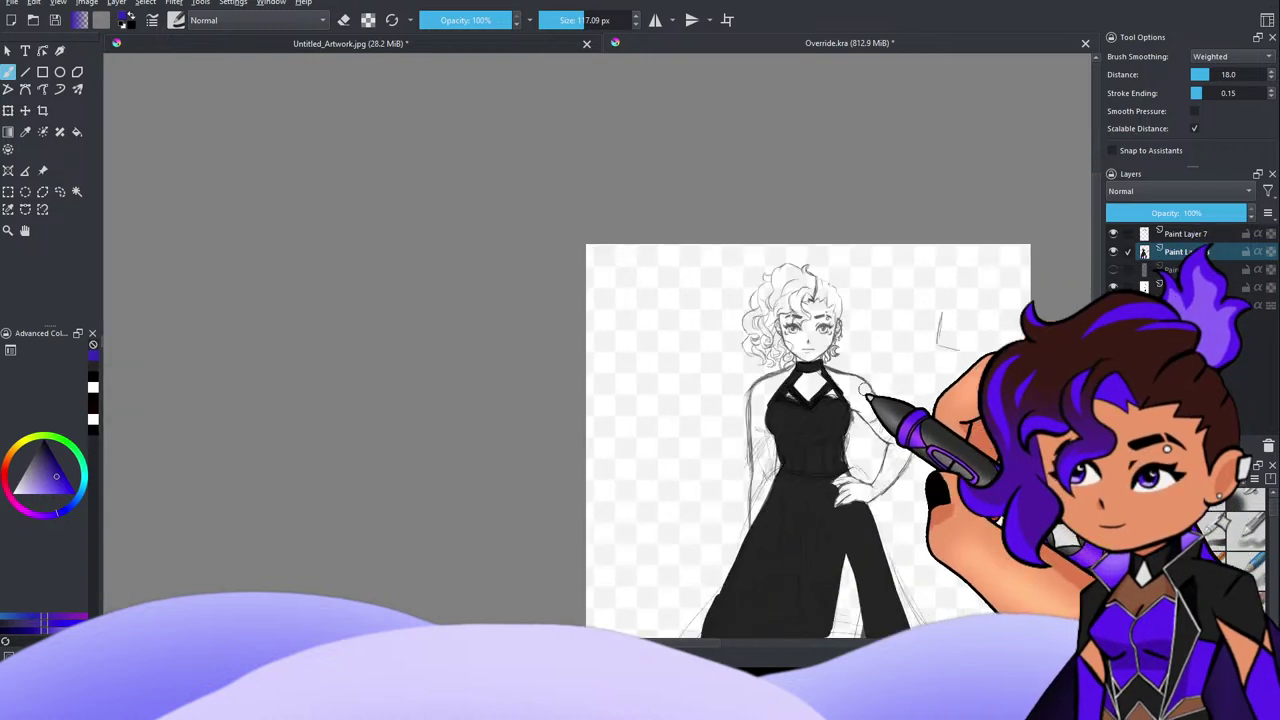
pyautogui.scroll(-2, 866, 390)
pyautogui.scroll(2, 866, 398)
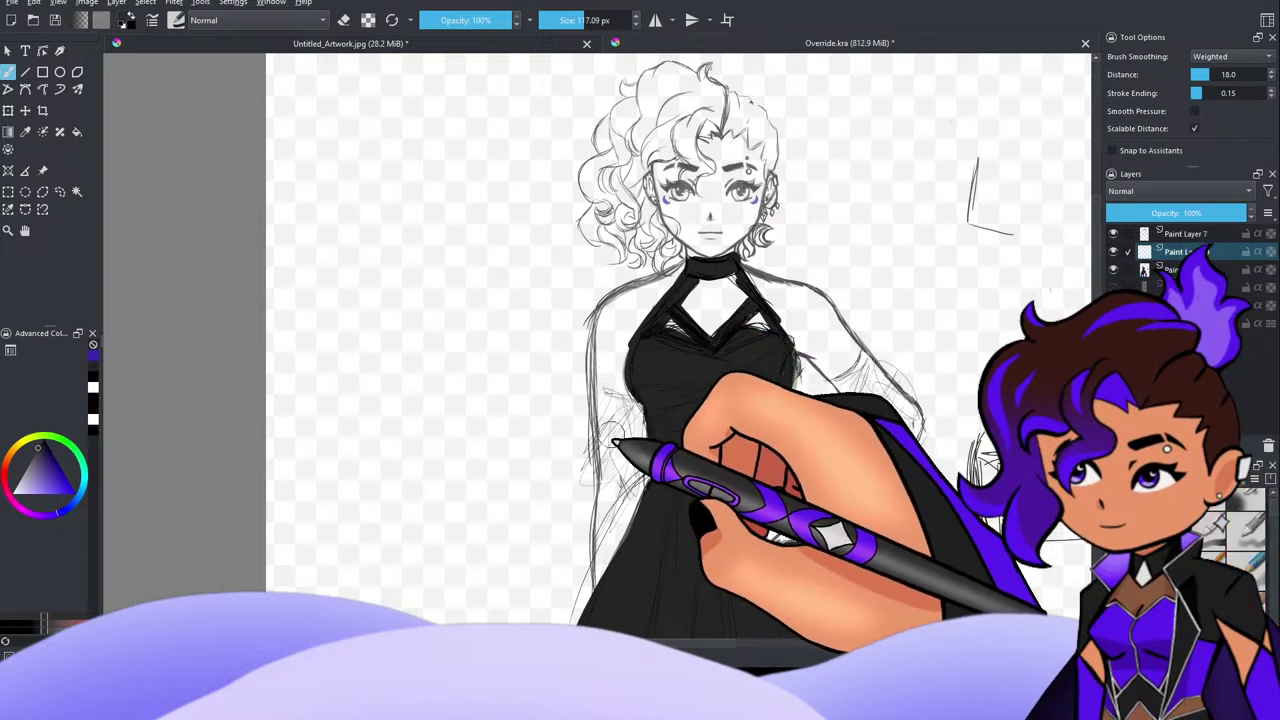
pyautogui.moveTo(603, 406)
pyautogui.mouseDown()
pyautogui.moveTo(628, 462)
pyautogui.moveTo(620, 409)
pyautogui.moveTo(626, 521)
pyautogui.moveTo(615, 545)
pyautogui.moveTo(617, 451)
pyautogui.moveTo(607, 542)
pyautogui.moveTo(608, 452)
pyautogui.moveTo(606, 572)
pyautogui.mouseUp()
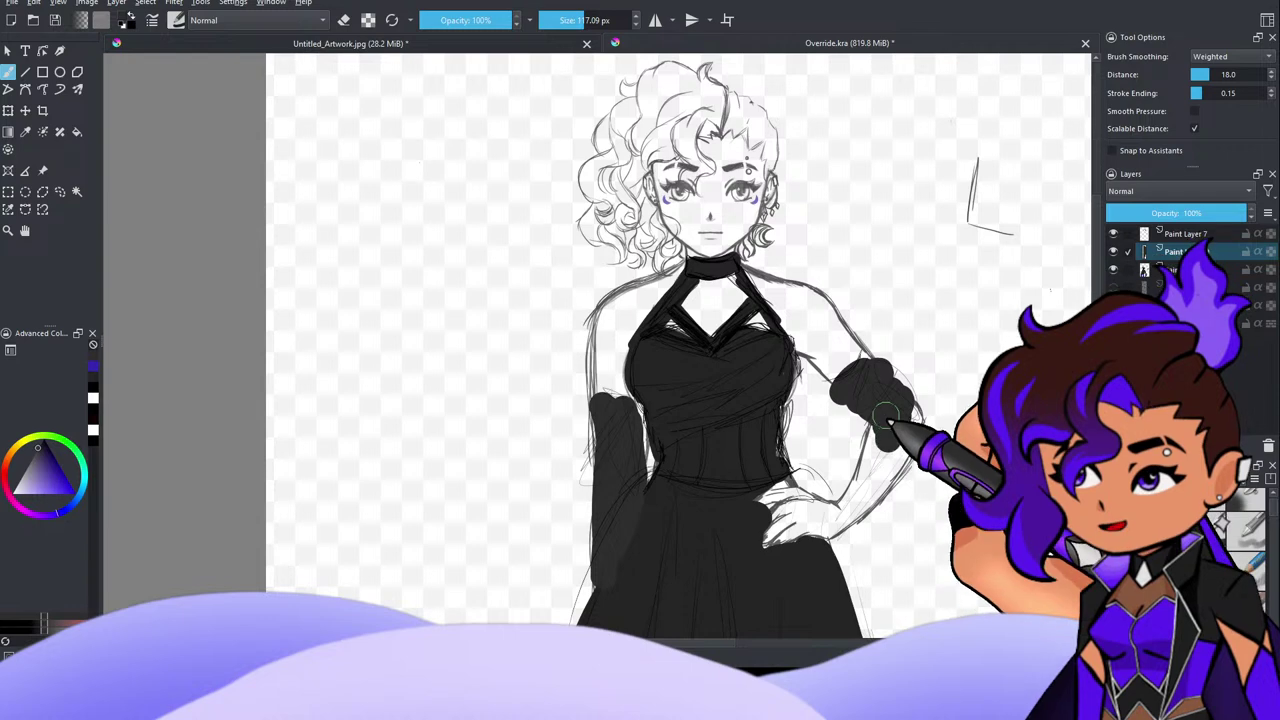
pyautogui.moveTo(886, 416)
pyautogui.mouseDown()
pyautogui.moveTo(851, 511)
pyautogui.moveTo(811, 521)
pyautogui.moveTo(807, 506)
pyautogui.moveTo(775, 534)
pyautogui.moveTo(879, 493)
pyautogui.mouseUp()
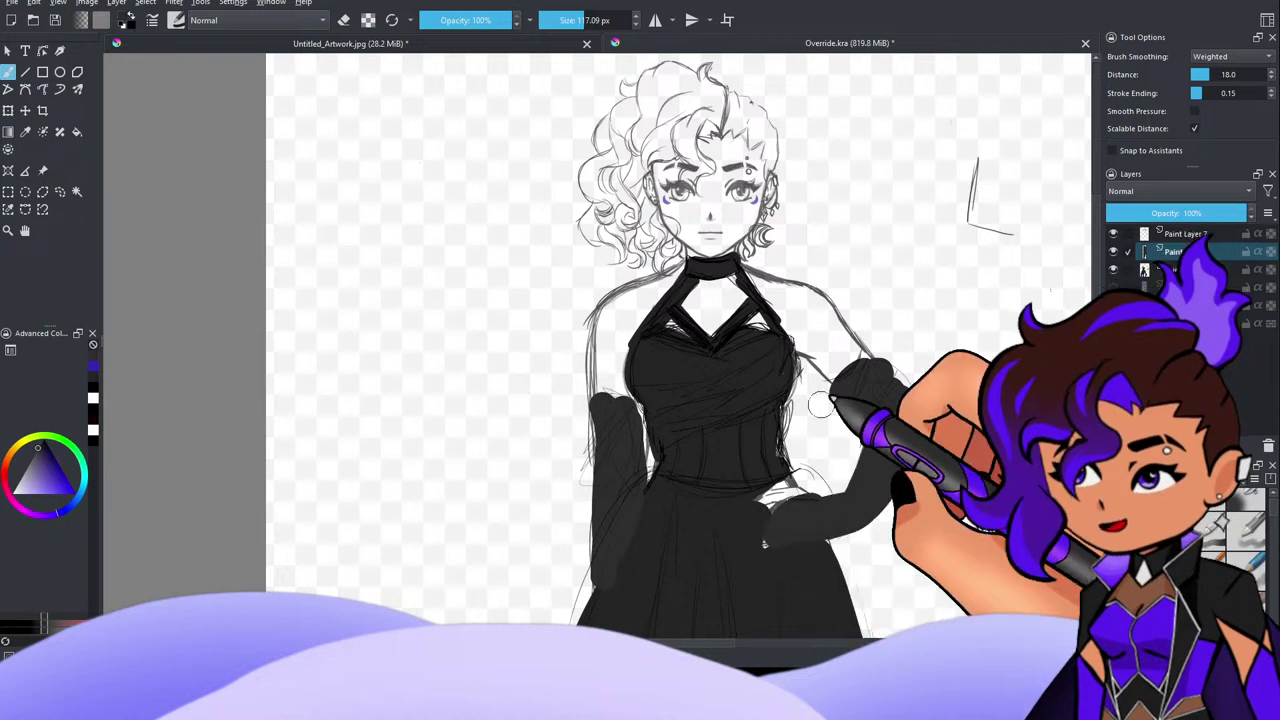
pyautogui.moveTo(1222, 220); pyautogui.dragTo(1193, 230)
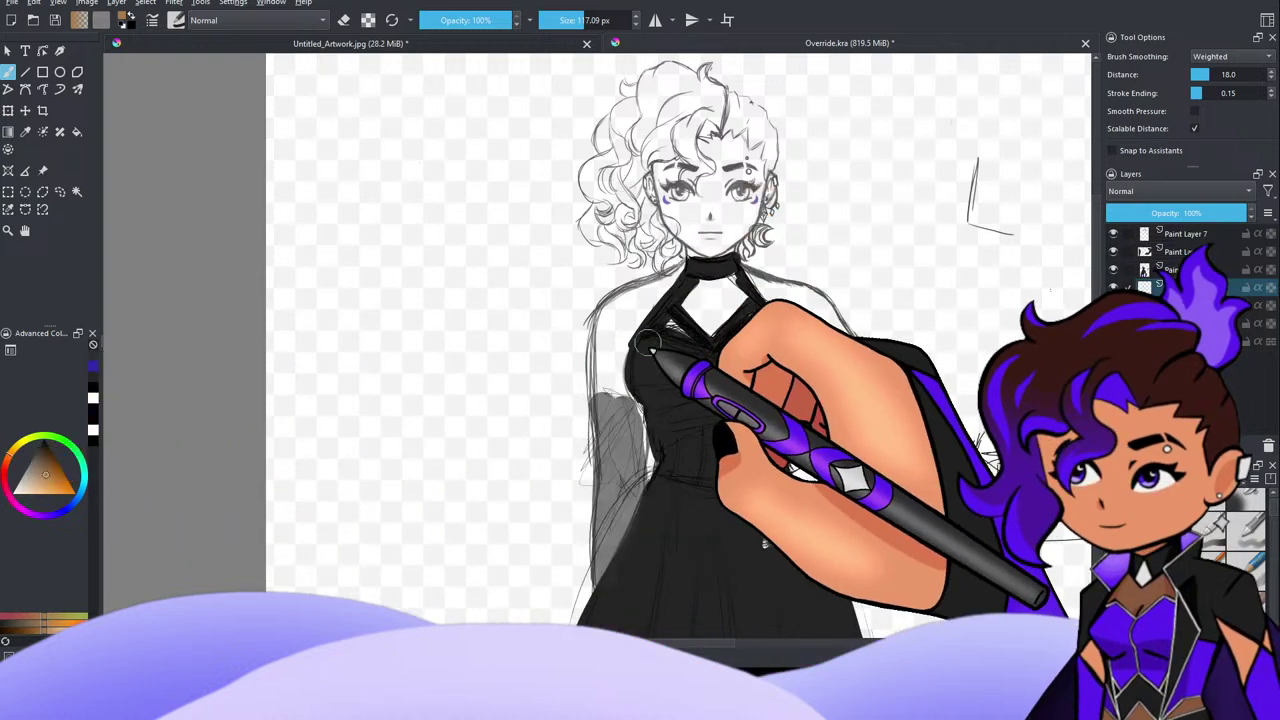
# Step: Paint warm brown skin over the shoulders, chest, arms and upper legs on a new layer beneath the clothing
pyautogui.moveTo(616, 334)
pyautogui.mouseDown()
pyautogui.moveTo(614, 400)
pyautogui.moveTo(619, 320)
pyautogui.moveTo(678, 285)
pyautogui.moveTo(630, 366)
pyautogui.moveTo(638, 472)
pyautogui.moveTo(616, 556)
pyautogui.moveTo(608, 386)
pyautogui.moveTo(602, 570)
pyautogui.mouseUp()
pyautogui.moveTo(715, 345)
pyautogui.mouseDown()
pyautogui.moveTo(675, 302)
pyautogui.moveTo(708, 278)
pyautogui.moveTo(696, 332)
pyautogui.moveTo(775, 330)
pyautogui.moveTo(750, 290)
pyautogui.moveTo(803, 320)
pyautogui.moveTo(782, 300)
pyautogui.moveTo(828, 317)
pyautogui.moveTo(850, 377)
pyautogui.moveTo(778, 330)
pyautogui.moveTo(852, 398)
pyautogui.moveTo(840, 355)
pyautogui.moveTo(880, 420)
pyautogui.moveTo(872, 370)
pyautogui.moveTo(896, 422)
pyautogui.moveTo(874, 397)
pyautogui.moveTo(905, 420)
pyautogui.moveTo(892, 464)
pyautogui.moveTo(885, 422)
pyautogui.moveTo(867, 472)
pyautogui.moveTo(888, 440)
pyautogui.moveTo(848, 502)
pyautogui.moveTo(875, 450)
pyautogui.moveTo(813, 508)
pyautogui.mouseUp()
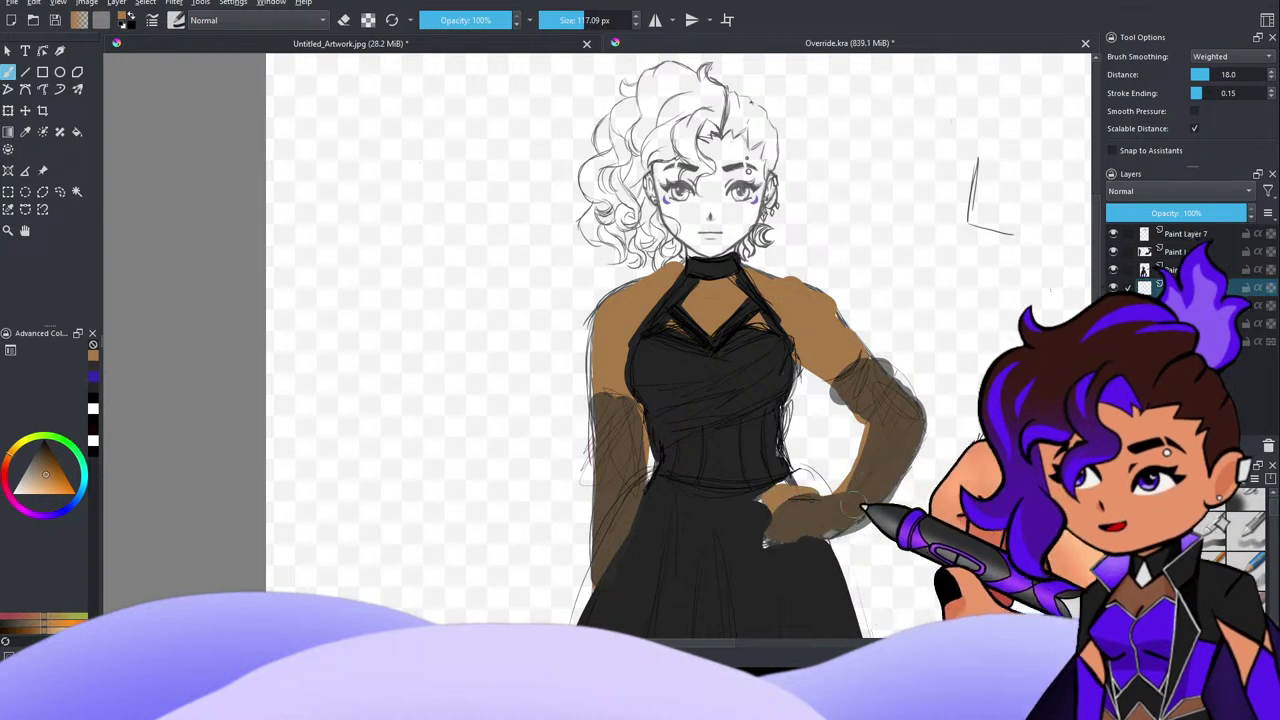
pyautogui.scroll(-5, 738, 239)
pyautogui.scroll(3, 752, 300)
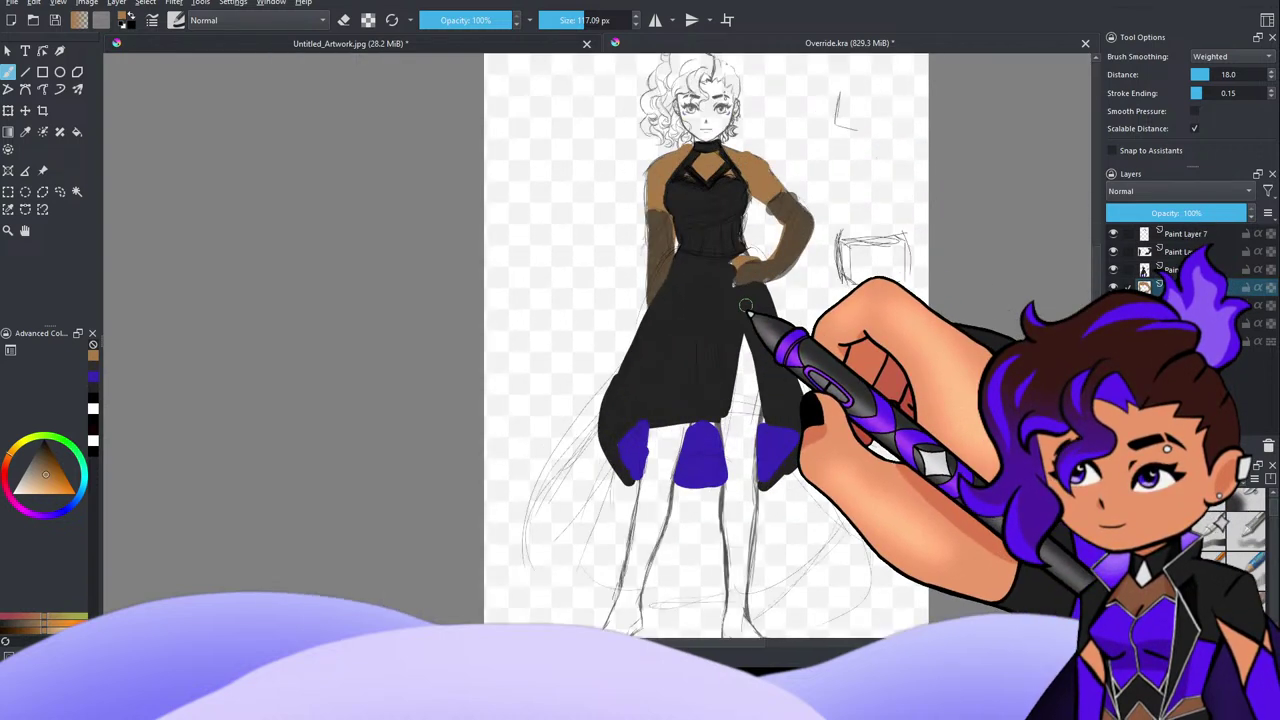
pyautogui.moveTo(745, 356); pyautogui.dragTo(743, 342)
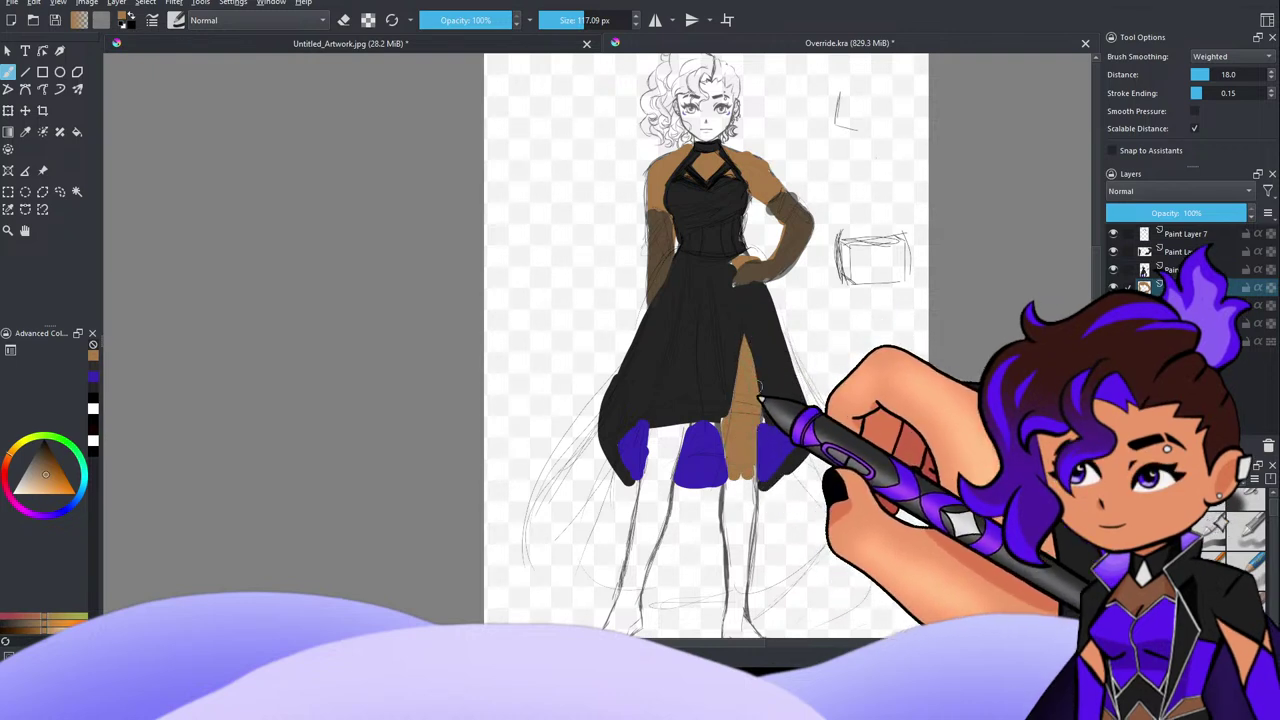
pyautogui.moveTo(742, 500); pyautogui.dragTo(730, 545)
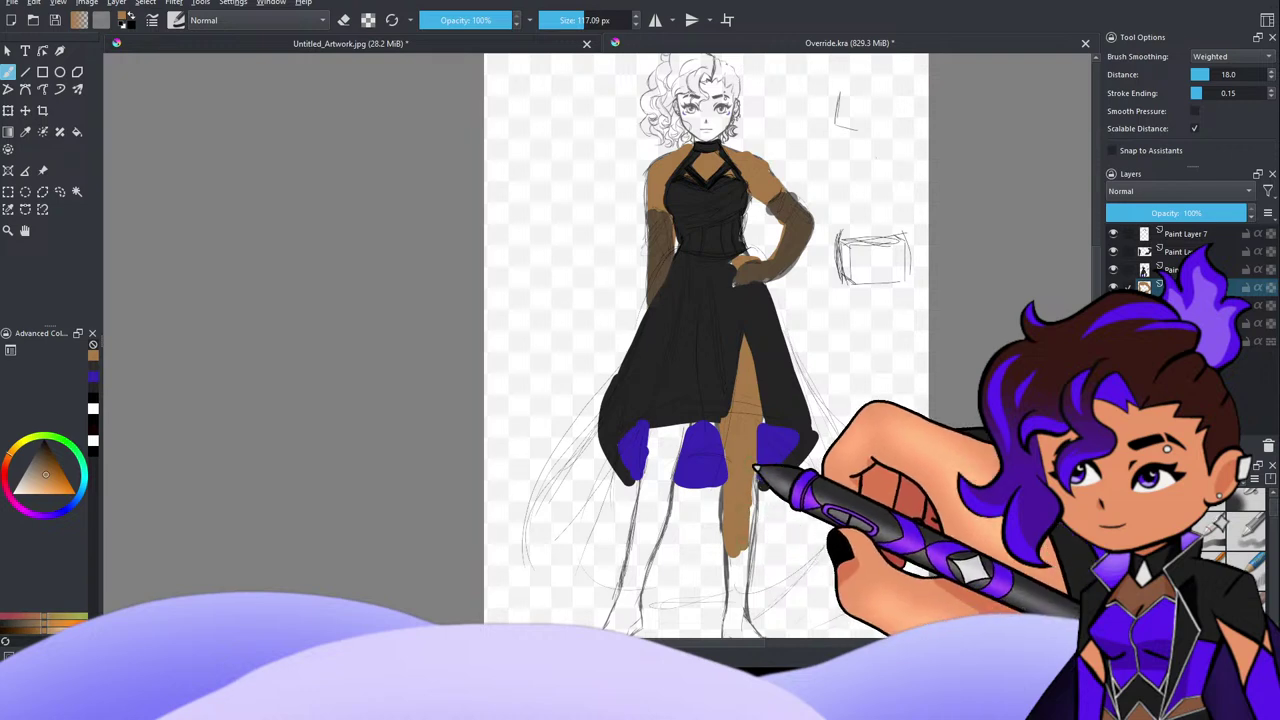
pyautogui.moveTo(680, 428)
pyautogui.mouseDown()
pyautogui.moveTo(669, 506)
pyautogui.moveTo(657, 502)
pyautogui.moveTo(660, 469)
pyautogui.moveTo(652, 505)
pyautogui.mouseUp()
# Step: Examine the blocked-in skin, sheer gloves and dress on the whole figure and around the torso
pyautogui.scroll(-3, 678, 454)
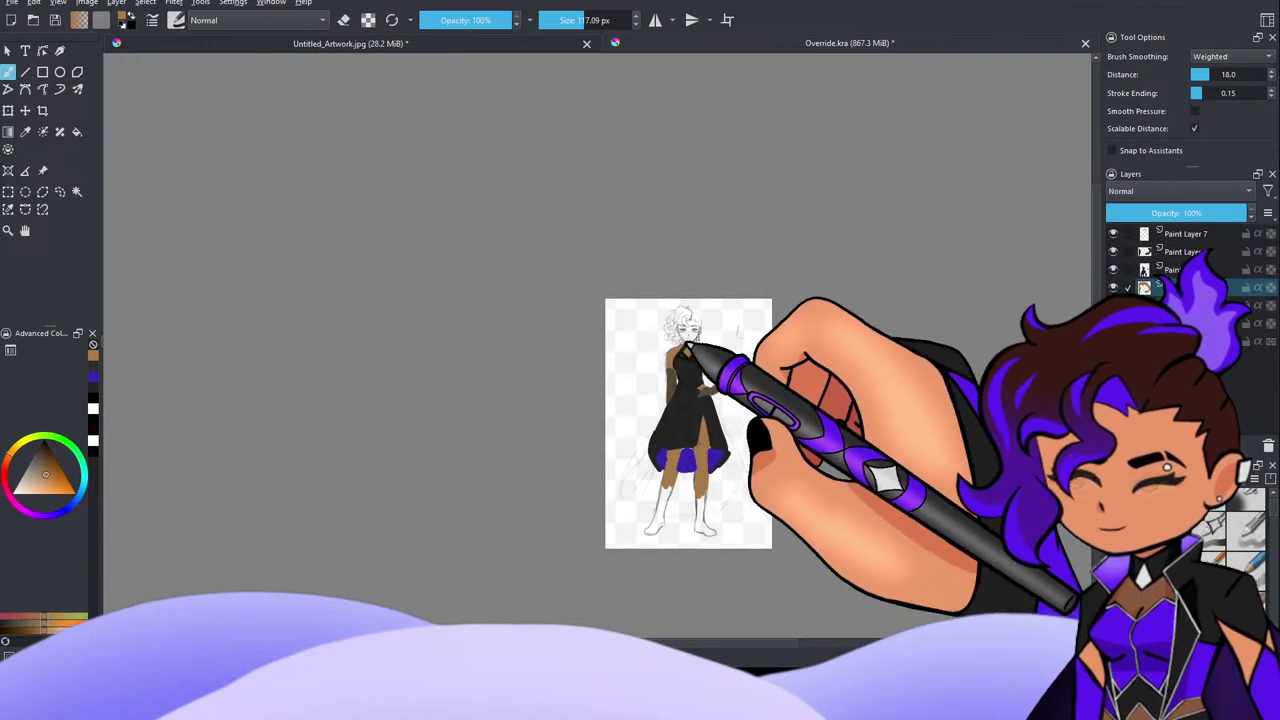
pyautogui.press('+')
pyautogui.press('+')
pyautogui.press('+')
pyautogui.press('+')
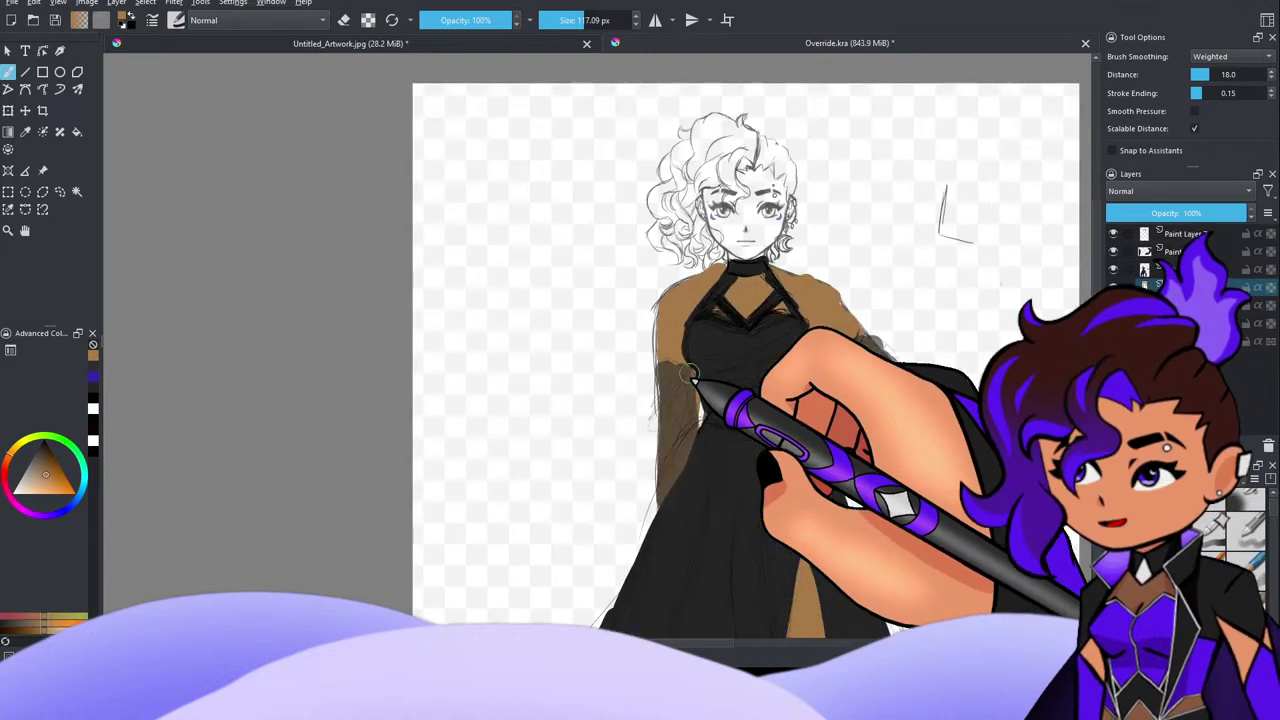
pyautogui.press('-')
pyautogui.press('-')
pyautogui.press('-')
pyautogui.press('-')
pyautogui.press('+')
pyautogui.press('+')
pyautogui.press('+')
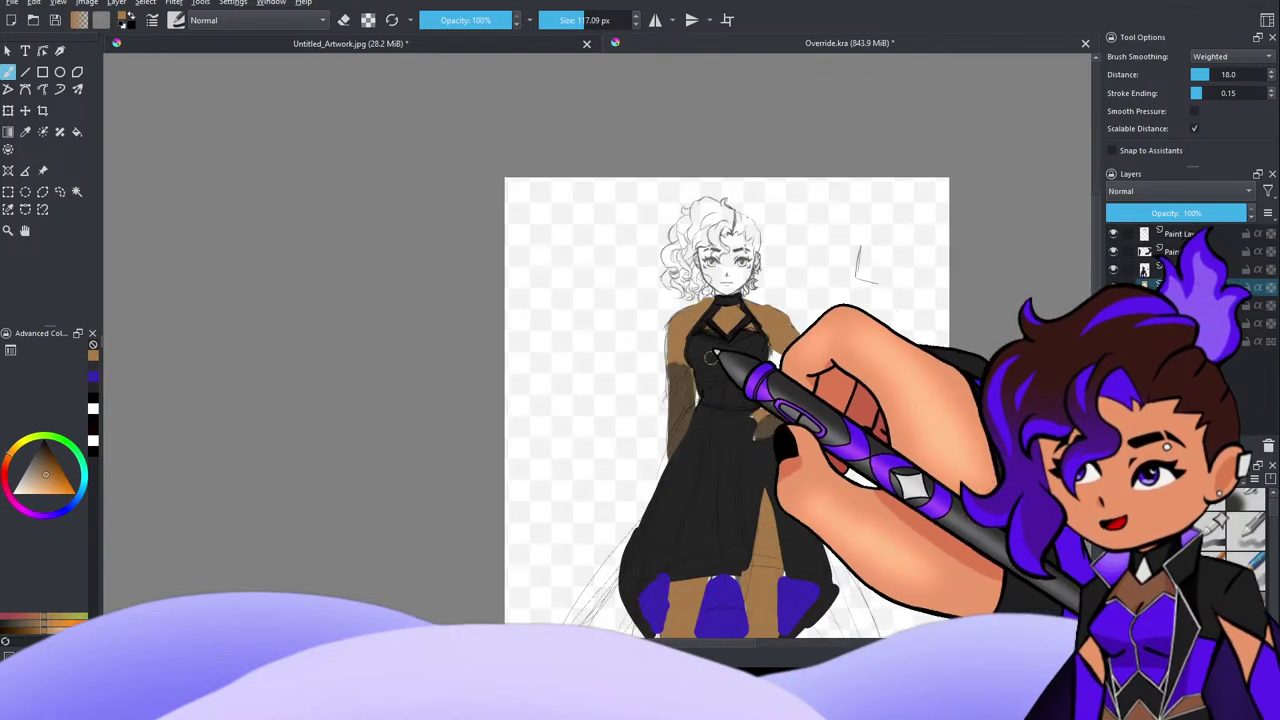
pyautogui.scroll(2, 728, 362)
pyautogui.scroll(-2, 738, 350)
pyautogui.scroll(3, 743, 367)
pyautogui.press('-')
pyautogui.press('-')
pyautogui.press('-')
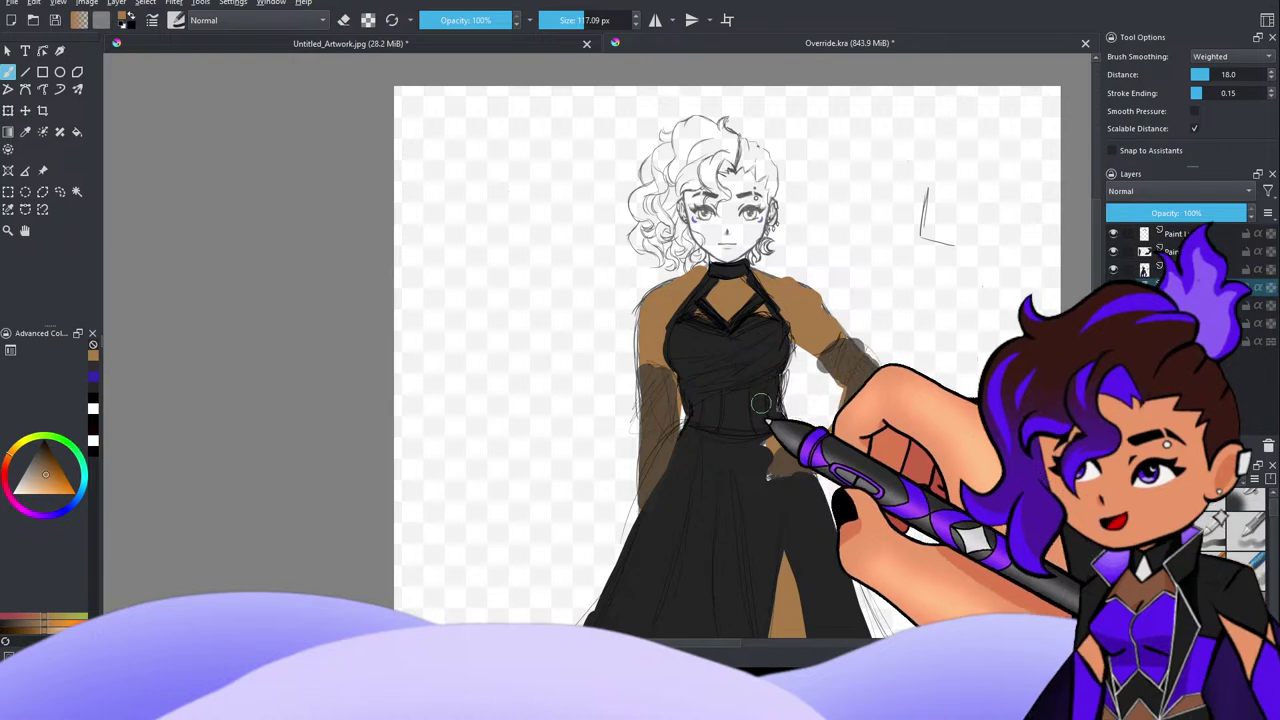
pyautogui.press('+')
pyautogui.press('+')
pyautogui.press('+')
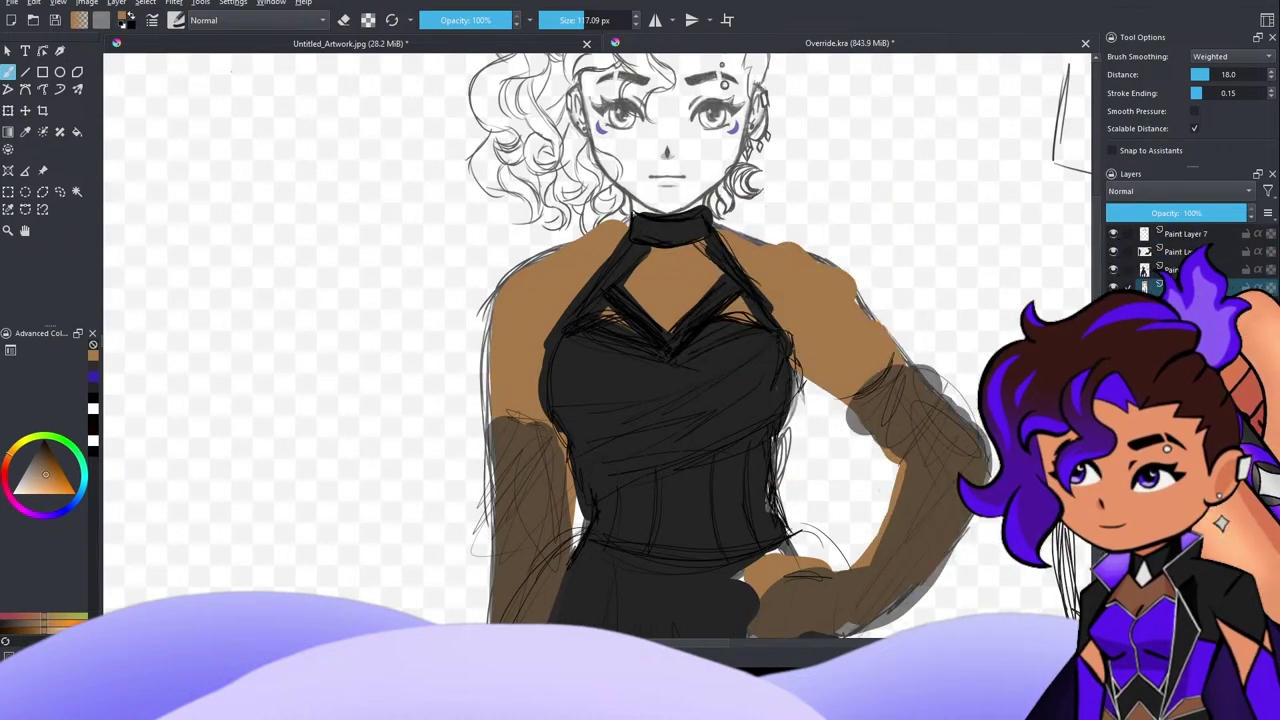
# Step: Hide and show the body sketch, and try moving its layer above the clothing and skin colours
pyautogui.click(1113, 305)
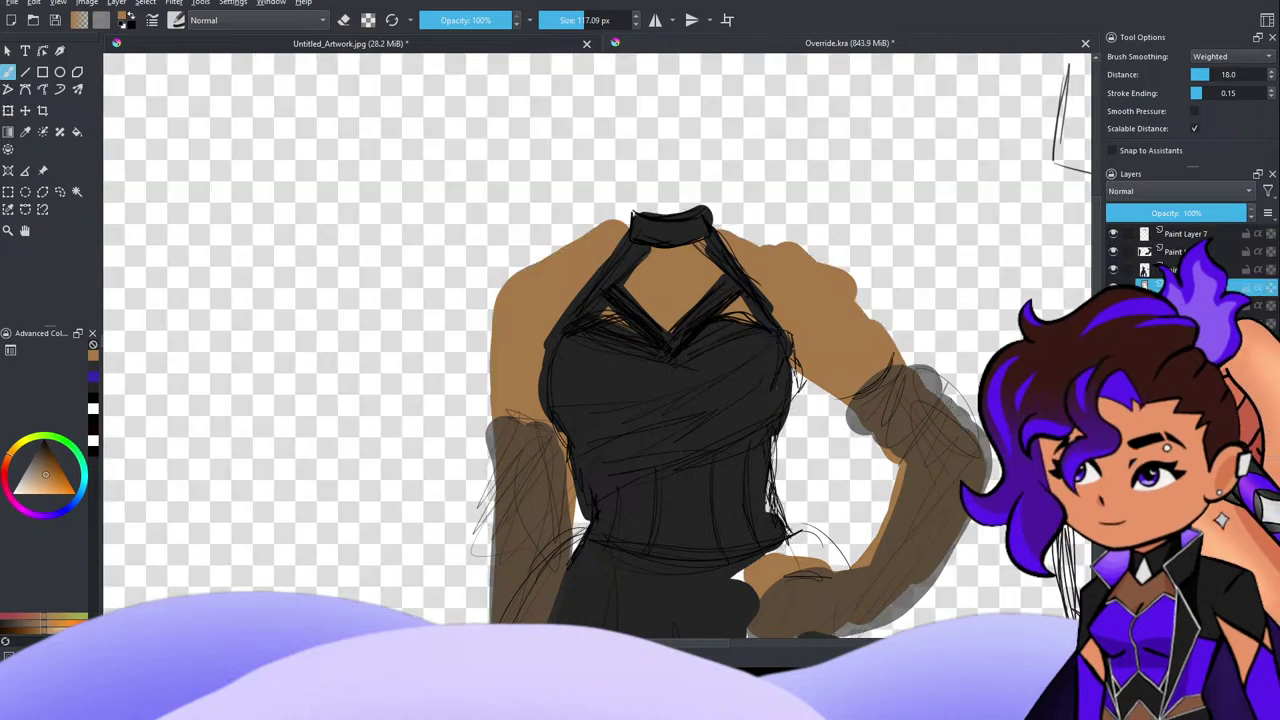
pyautogui.click(1113, 305)
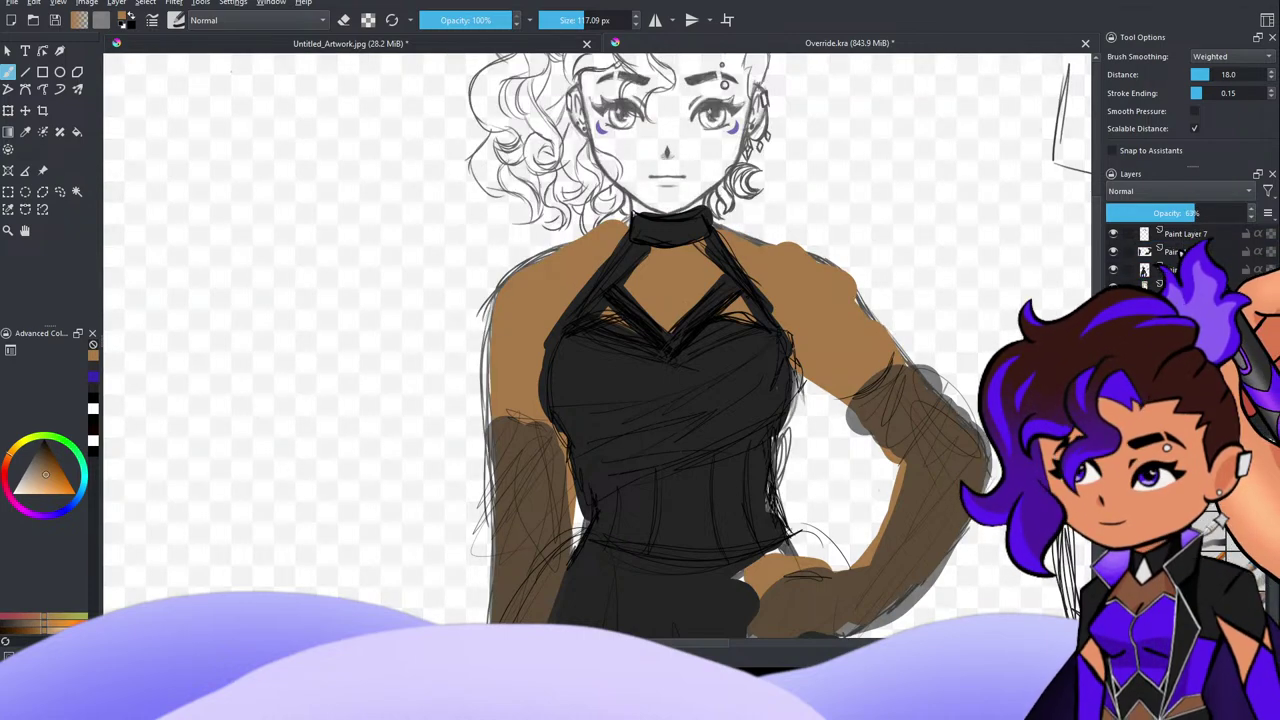
pyautogui.moveTo(1181, 252); pyautogui.dragTo(1185, 243)
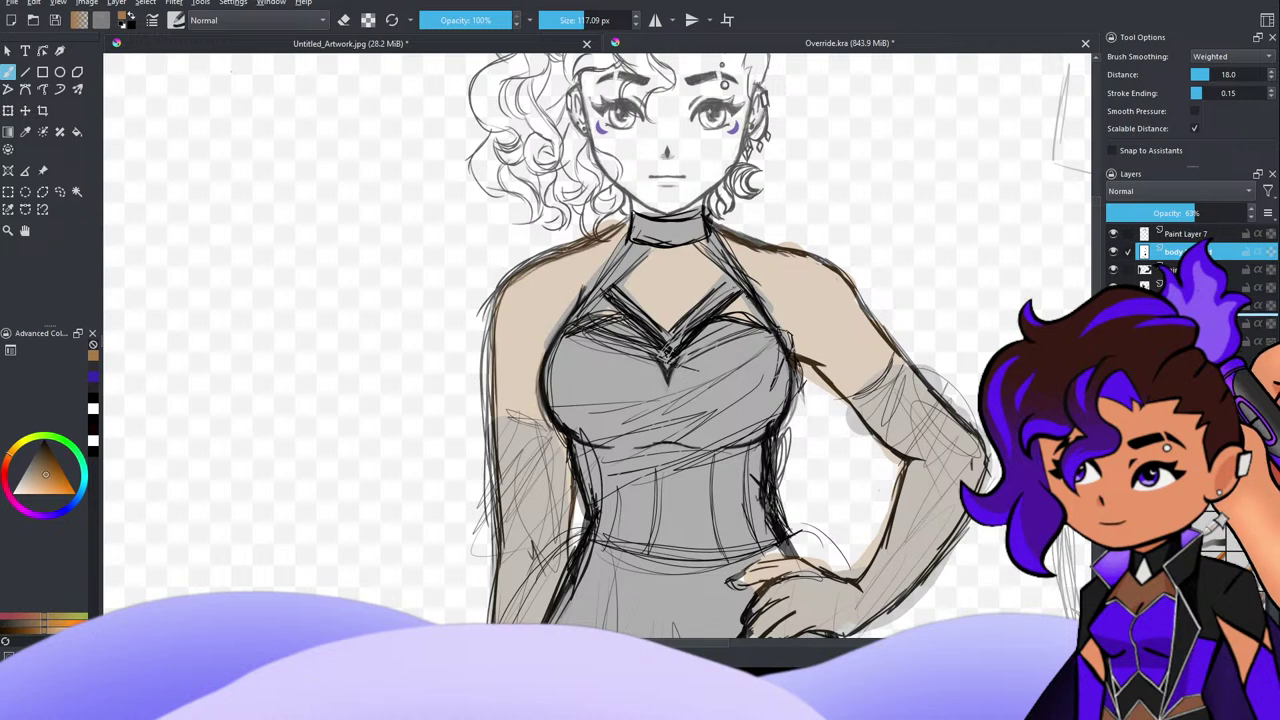
pyautogui.moveTo(1185, 314); pyautogui.dragTo(1185, 330)
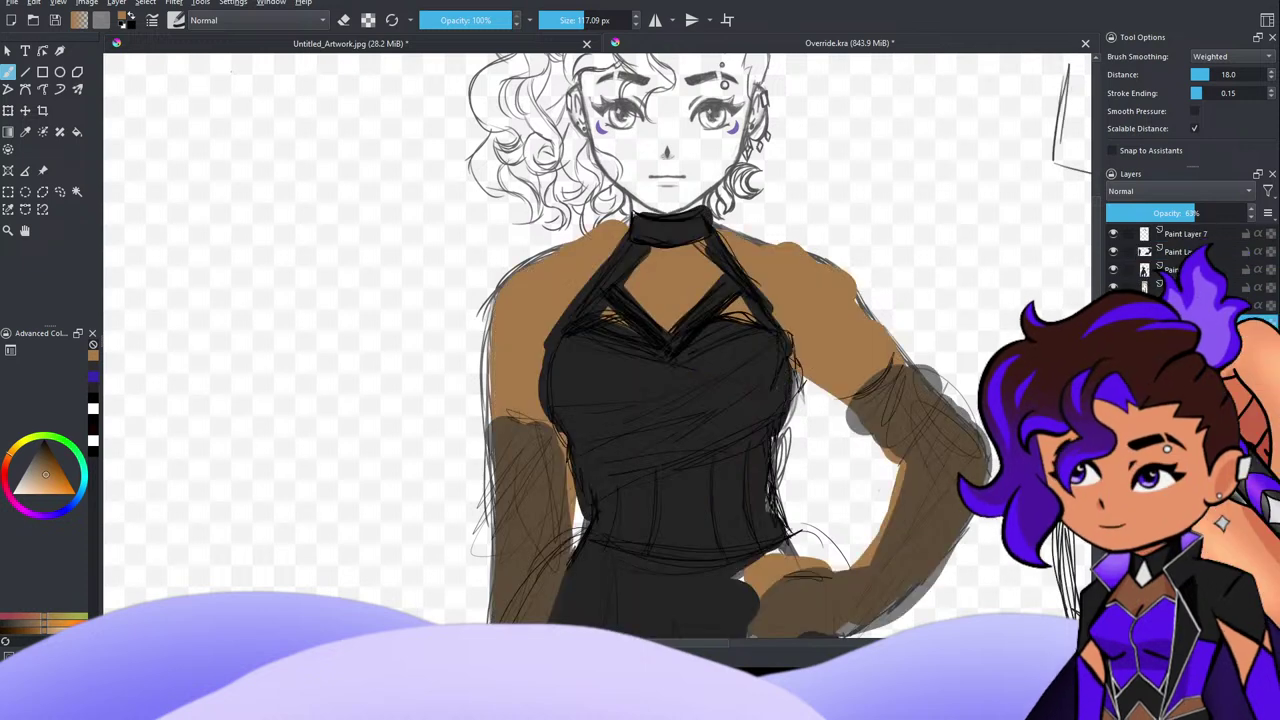
# Step: Toggle the body sketch layer's visibility to compare the figure with and without it, and select the glove layer
pyautogui.click(1113, 323)
pyautogui.click(1113, 323)
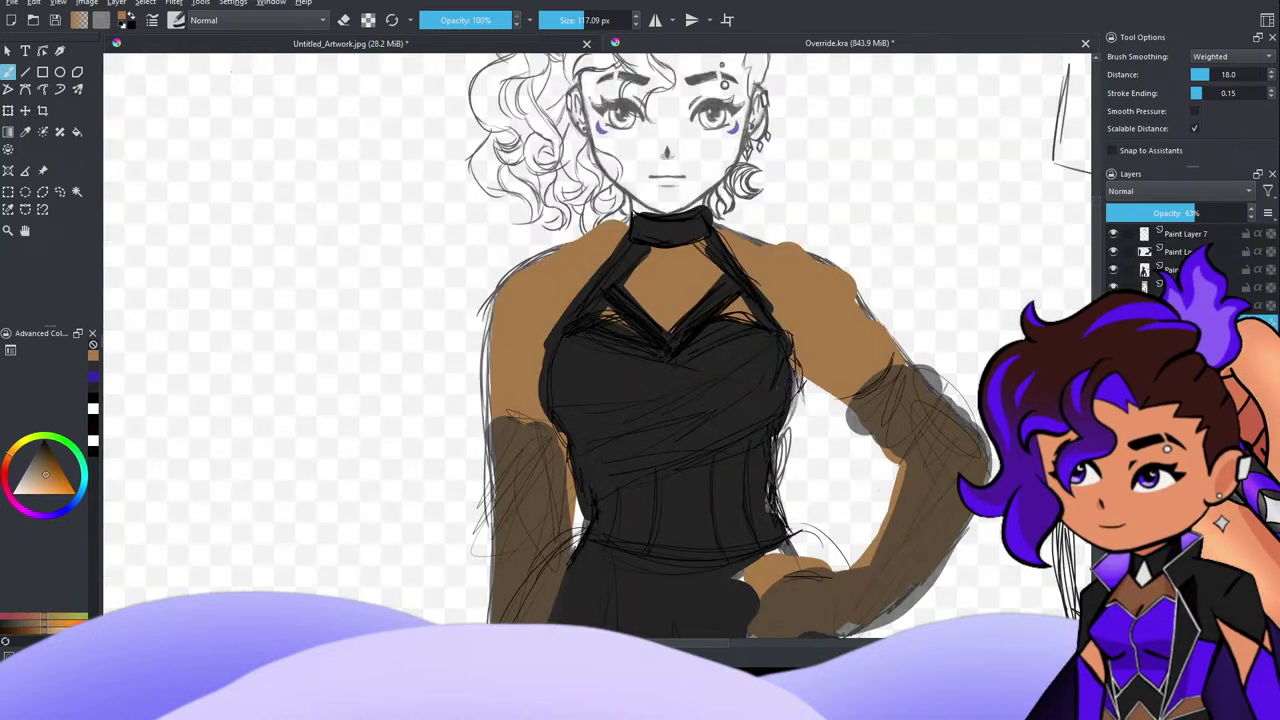
pyautogui.click(1113, 323)
pyautogui.click(1113, 323)
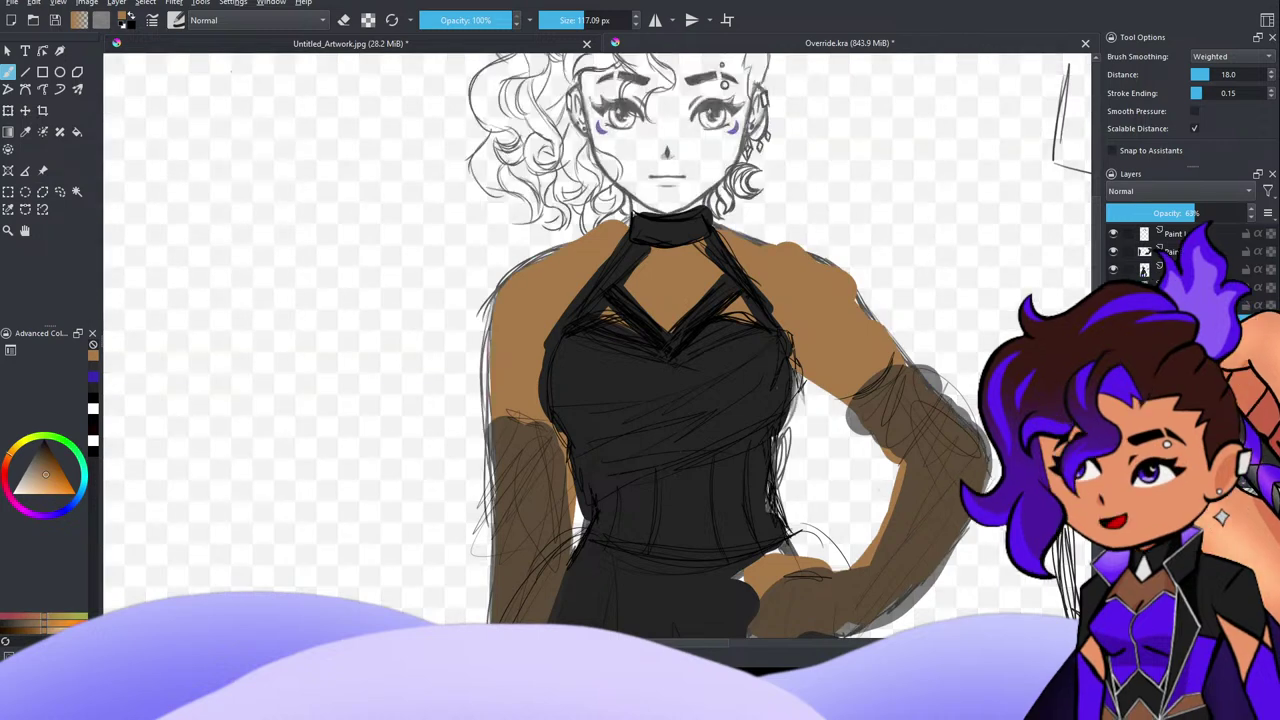
pyautogui.click(1156, 272)
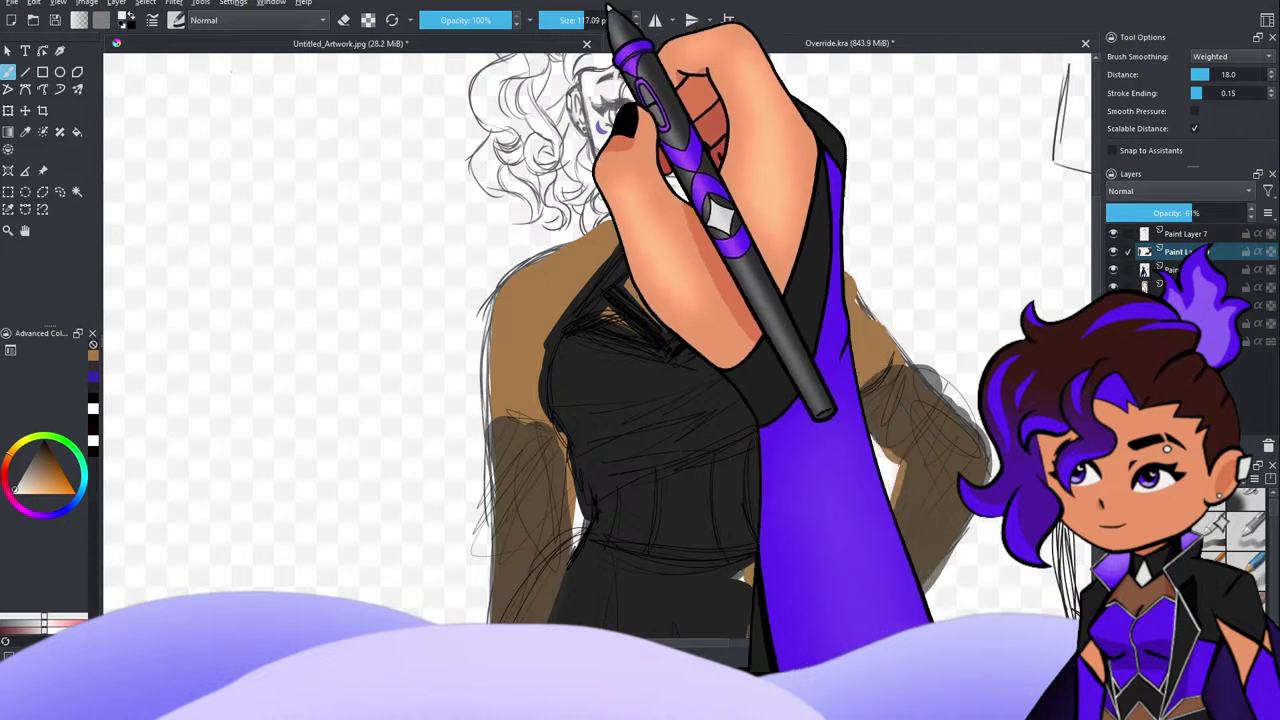
# Step: Paint a small light grey crescent pendant below the black collar with a 12.21 px brush, reworking it on the clothing layer
pyautogui.moveTo(584, 20); pyautogui.dragTo(559, 20)
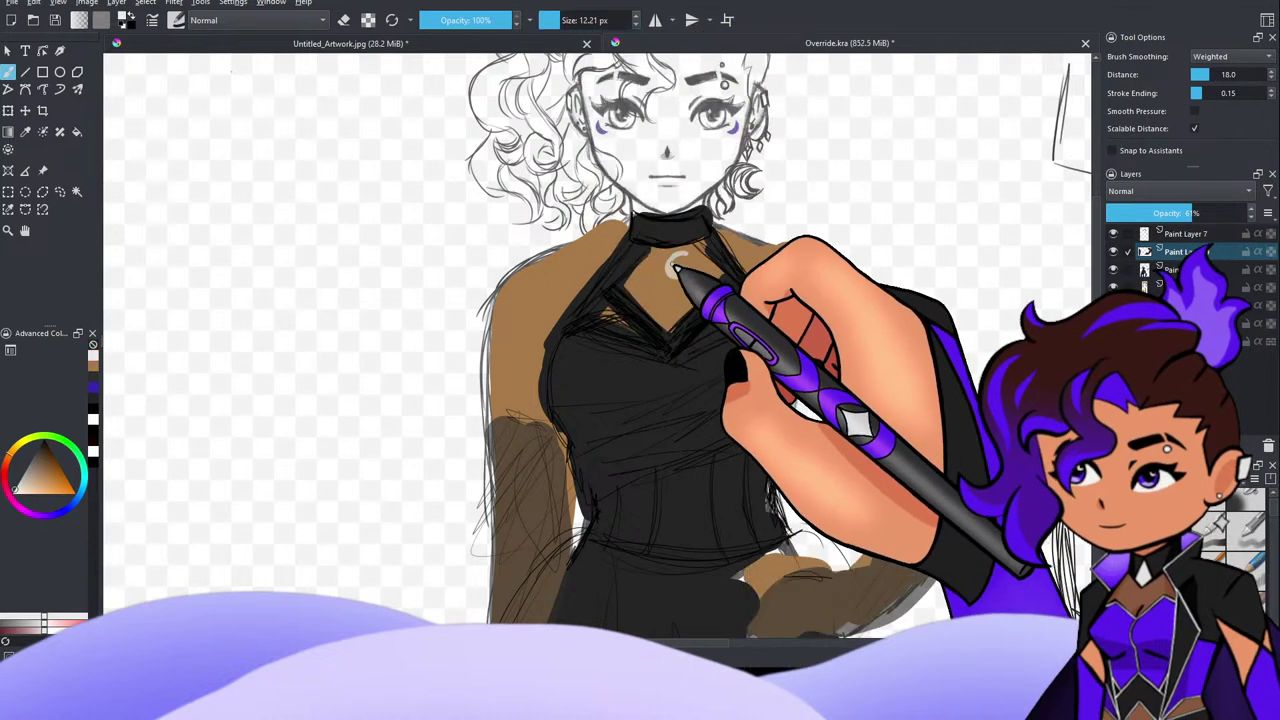
pyautogui.moveTo(684, 254); pyautogui.dragTo(684, 274)
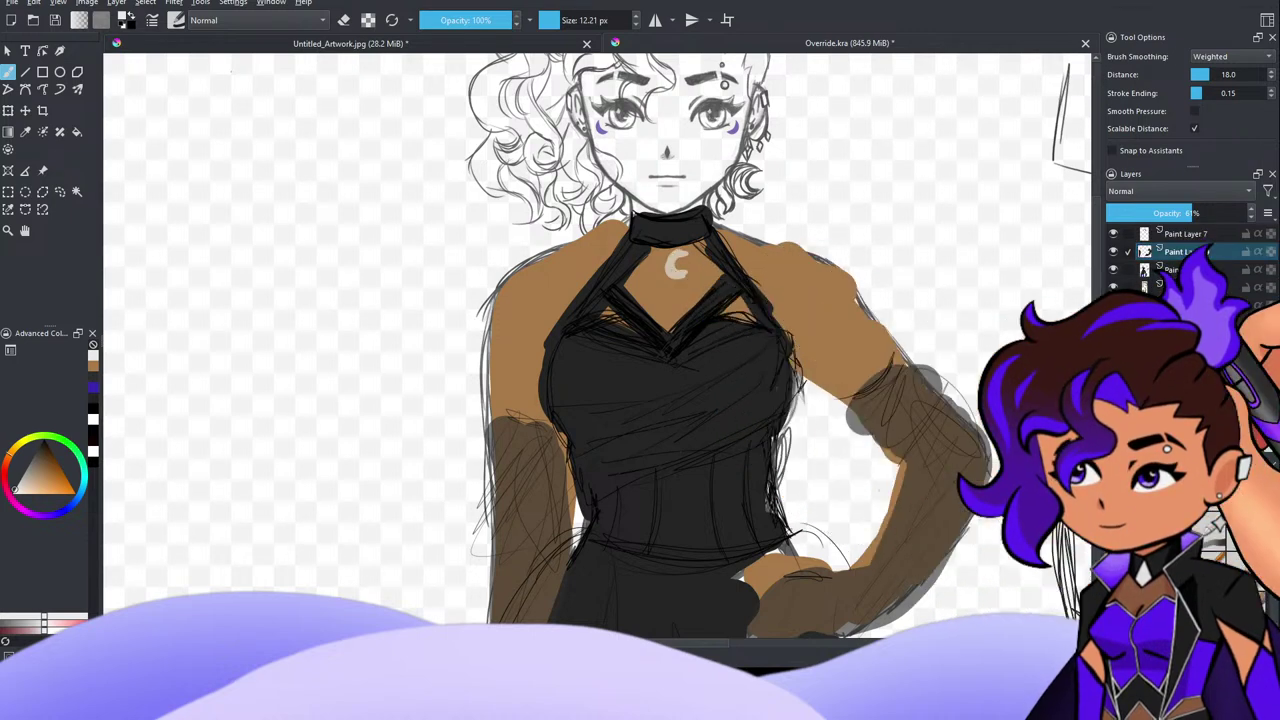
pyautogui.click(1180, 269)
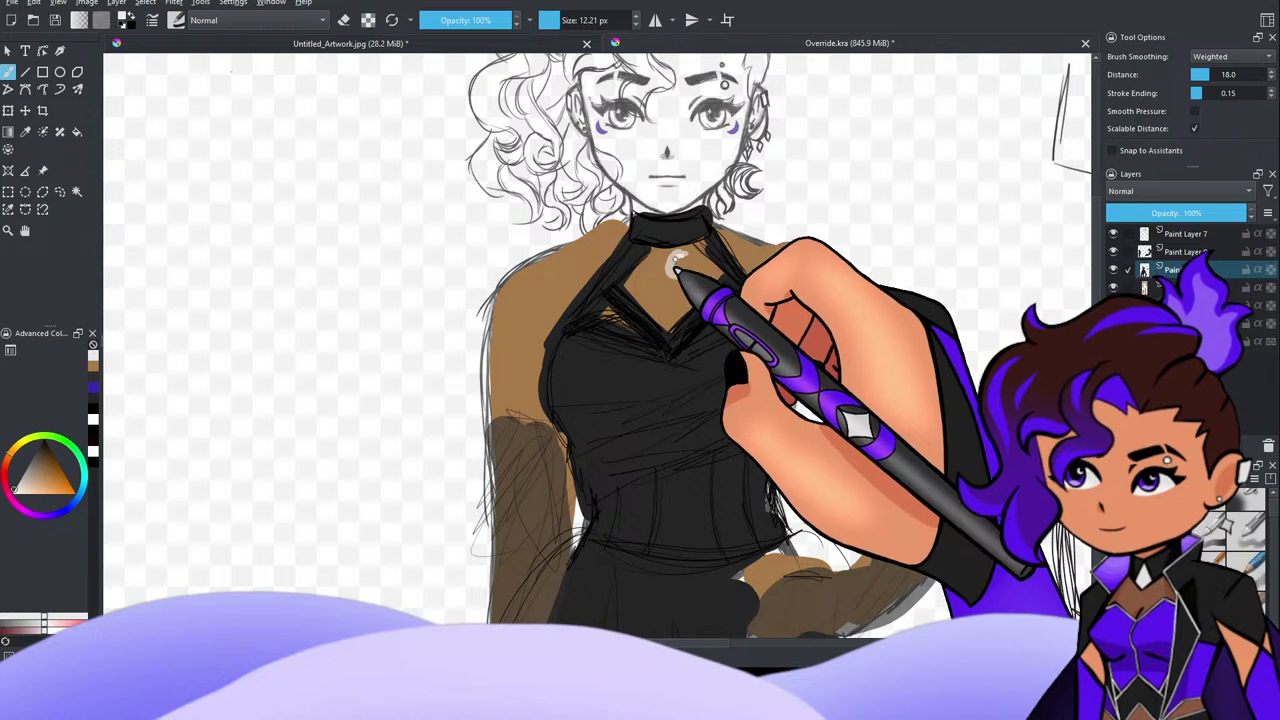
pyautogui.moveTo(683, 255)
pyautogui.mouseDown()
pyautogui.moveTo(678, 273)
pyautogui.moveTo(675, 258)
pyautogui.mouseUp()
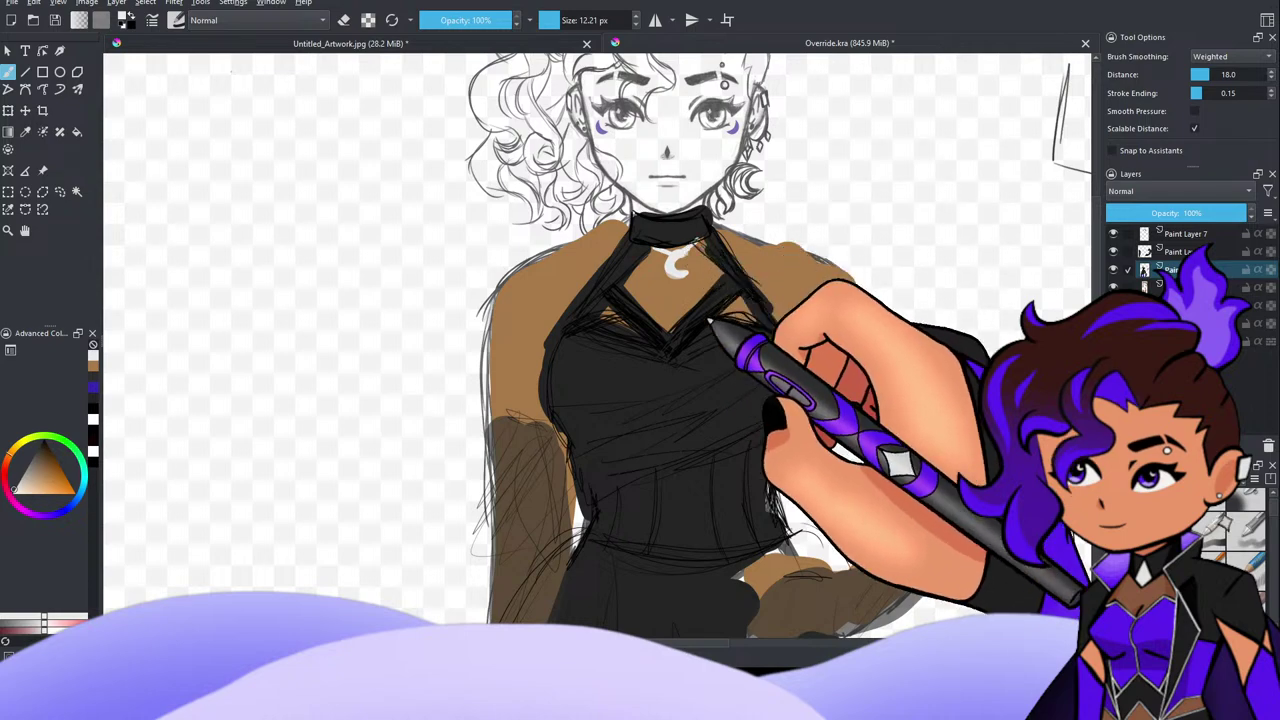
# Step: Add an empty paint layer directly beneath Paint Layer 7, above the gloves and clothing
pyautogui.press('-')
pyautogui.press('pageup')
pyautogui.press('=')
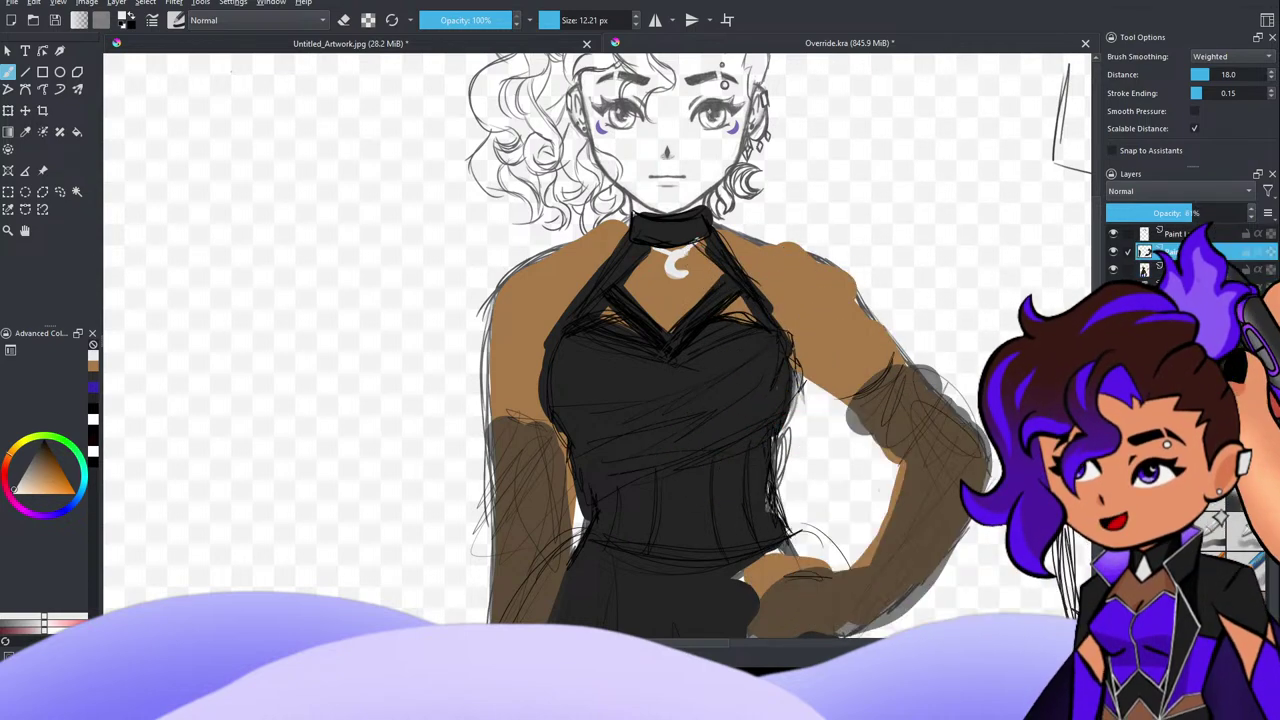
pyautogui.press('-')
pyautogui.press('=')
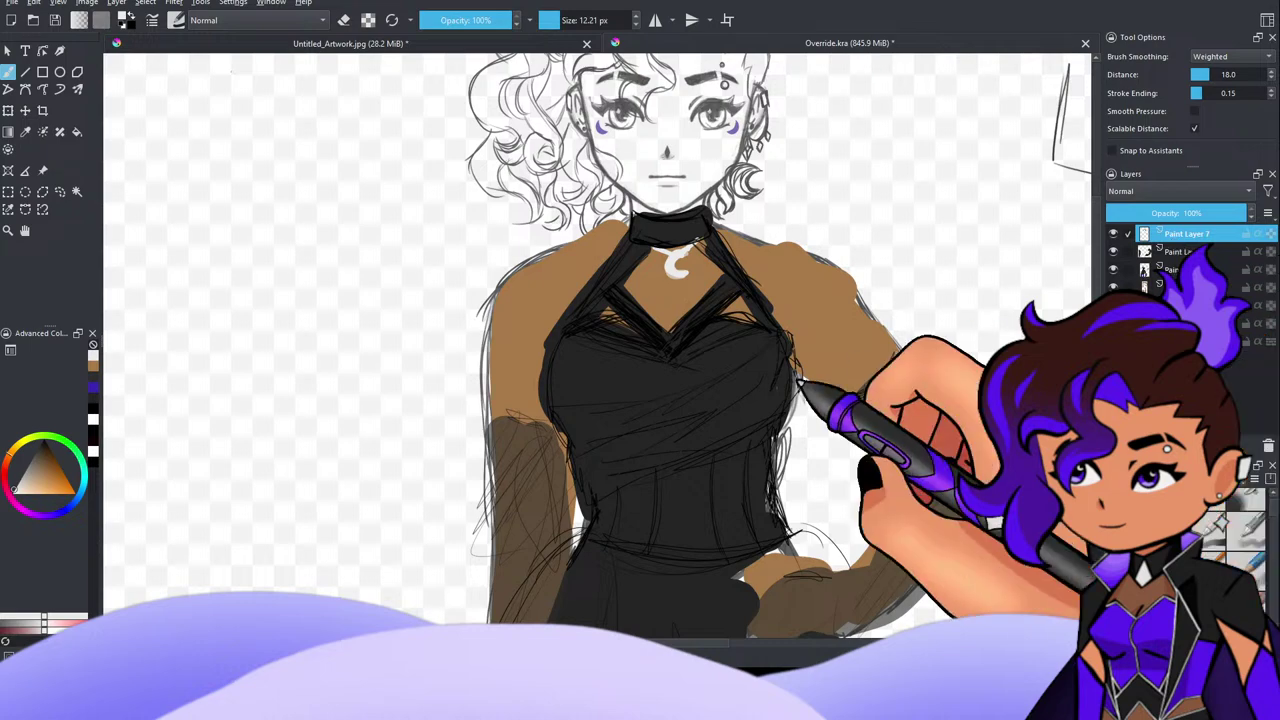
pyautogui.press('-')
pyautogui.press('pagedown')
pyautogui.press('=')
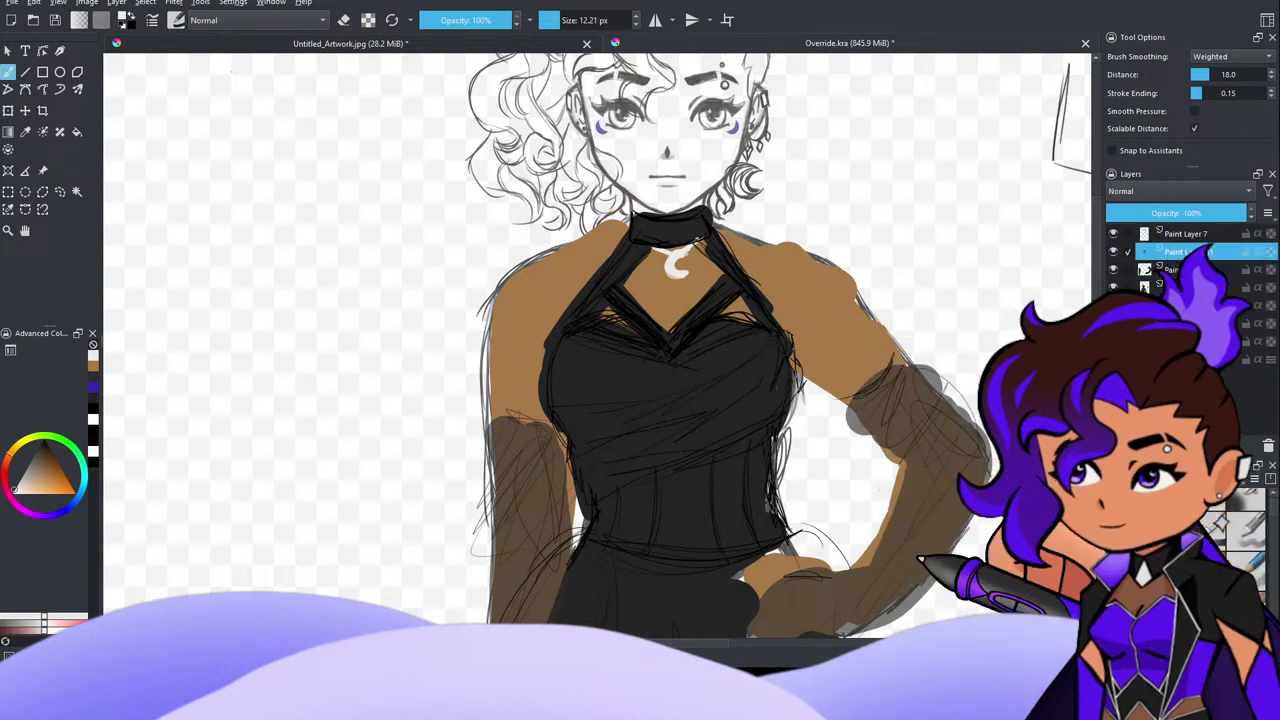
# Step: Paint white trim lines along the edges of the halter straps and the chest cutouts
pyautogui.press('-')
pyautogui.press('-')
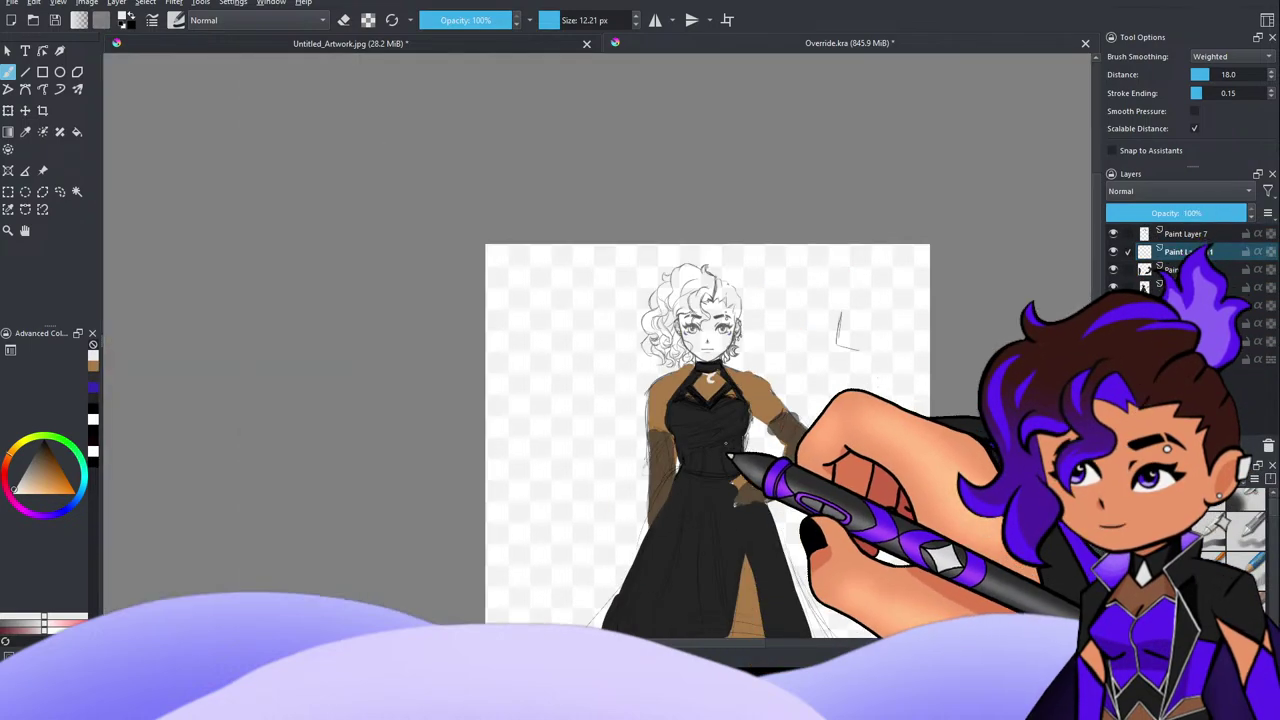
pyautogui.press('=')
pyautogui.press('=')
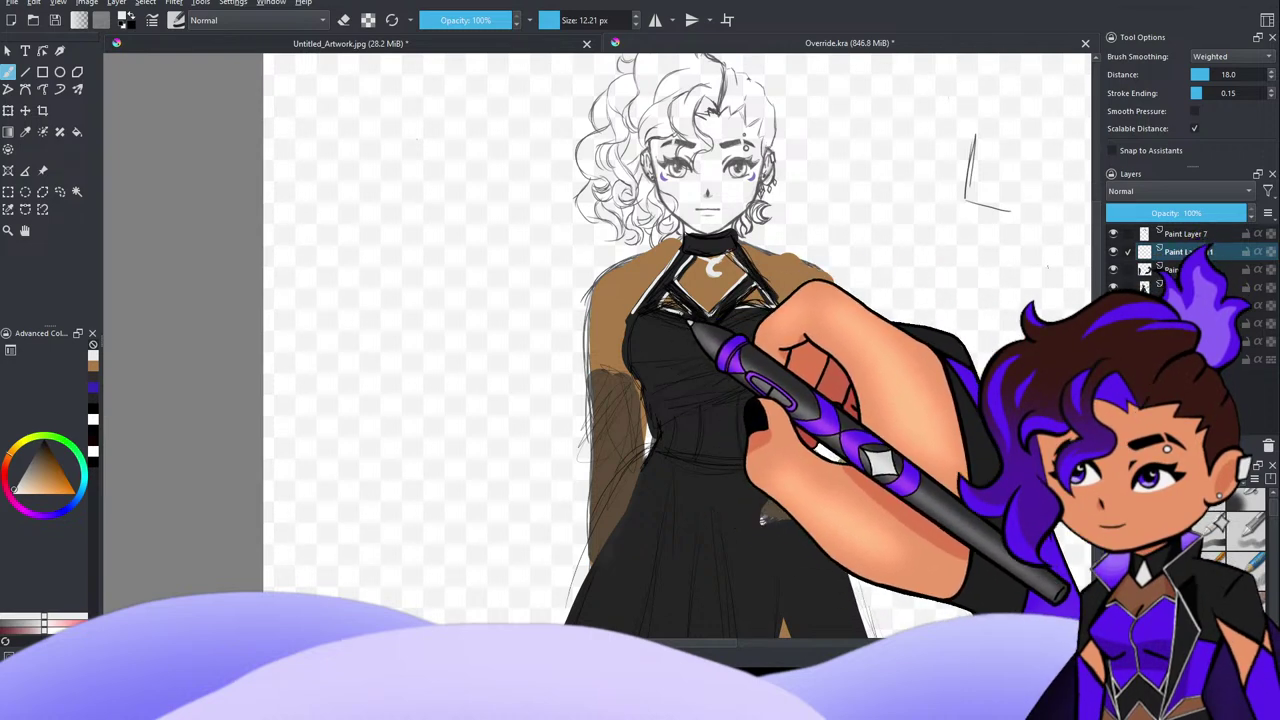
pyautogui.scroll(-3, 989, 415)
pyautogui.scroll(2, 992, 430)
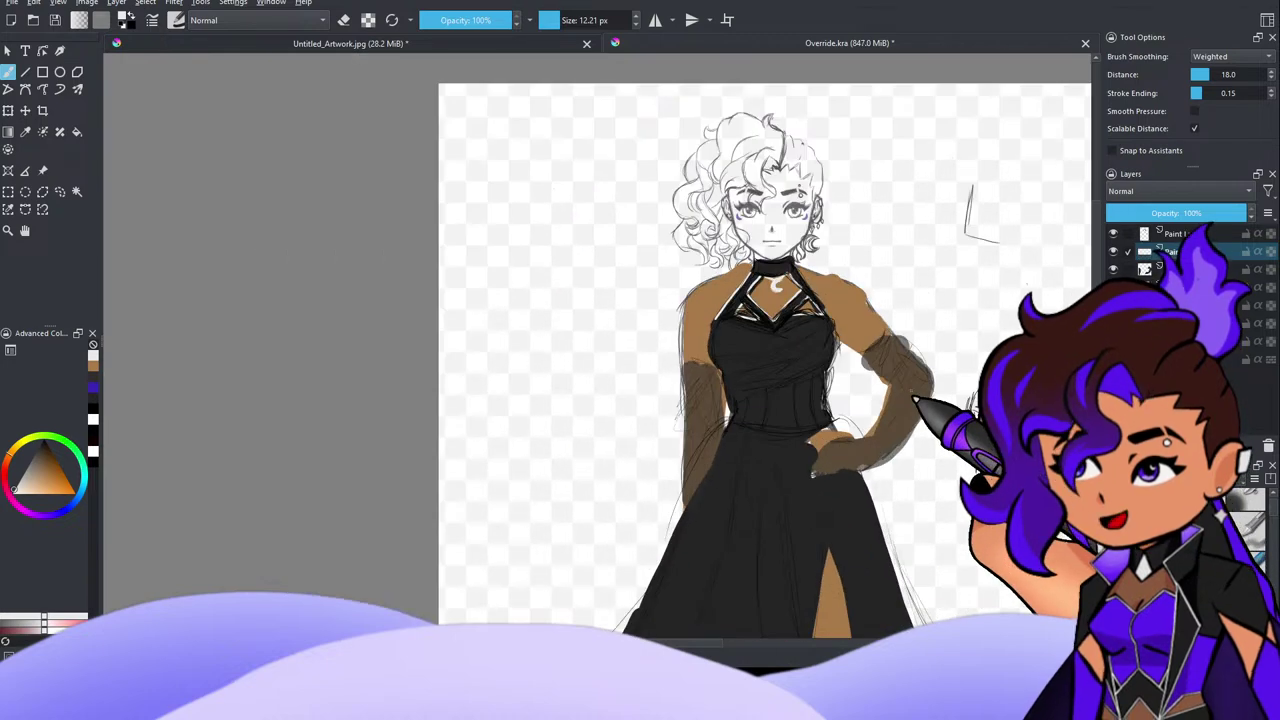
# Step: Draw white diagonal fold lines across the bust and curved vertical boning lines down the corset
pyautogui.moveTo(826, 327); pyautogui.dragTo(722, 360)
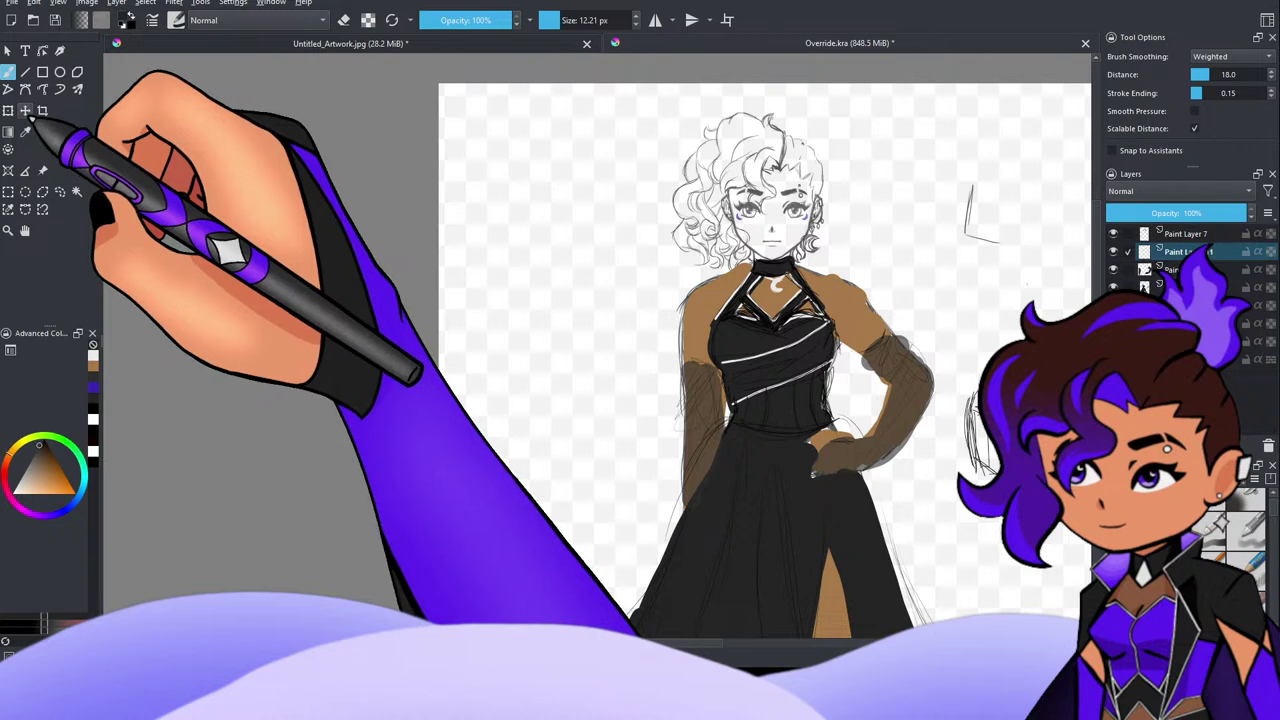
pyautogui.press('p')
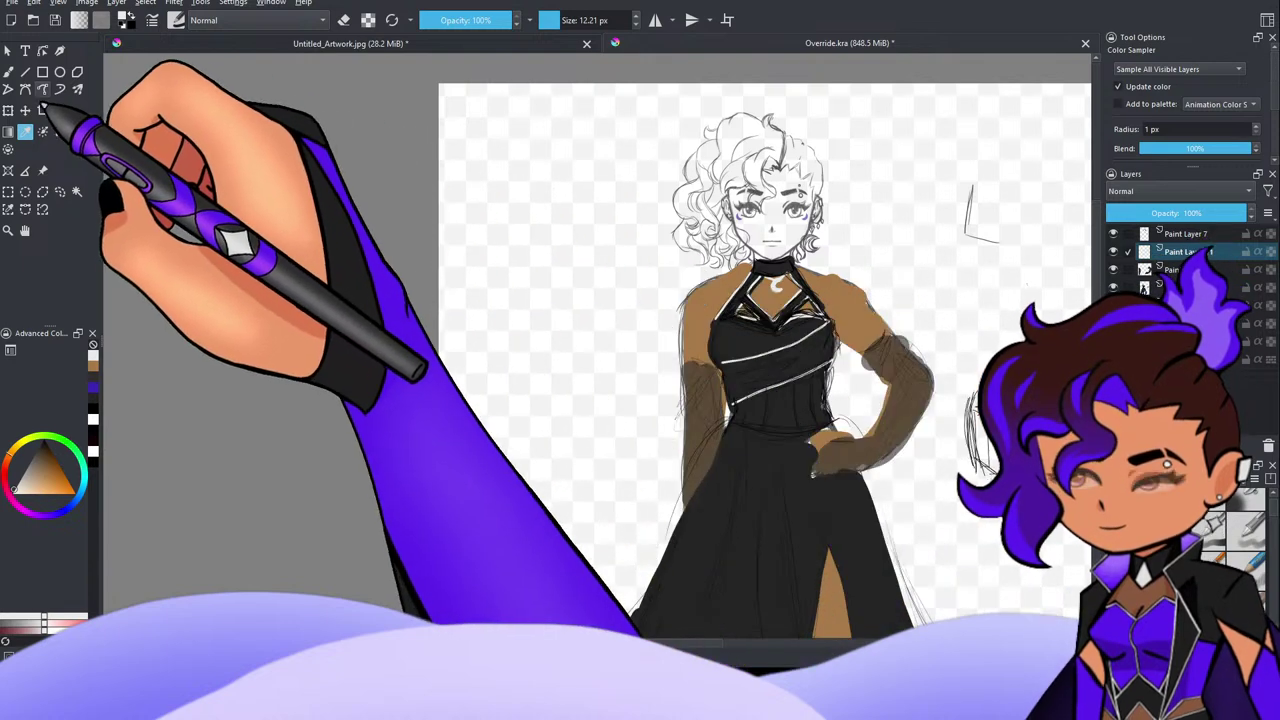
pyautogui.click(8, 71)
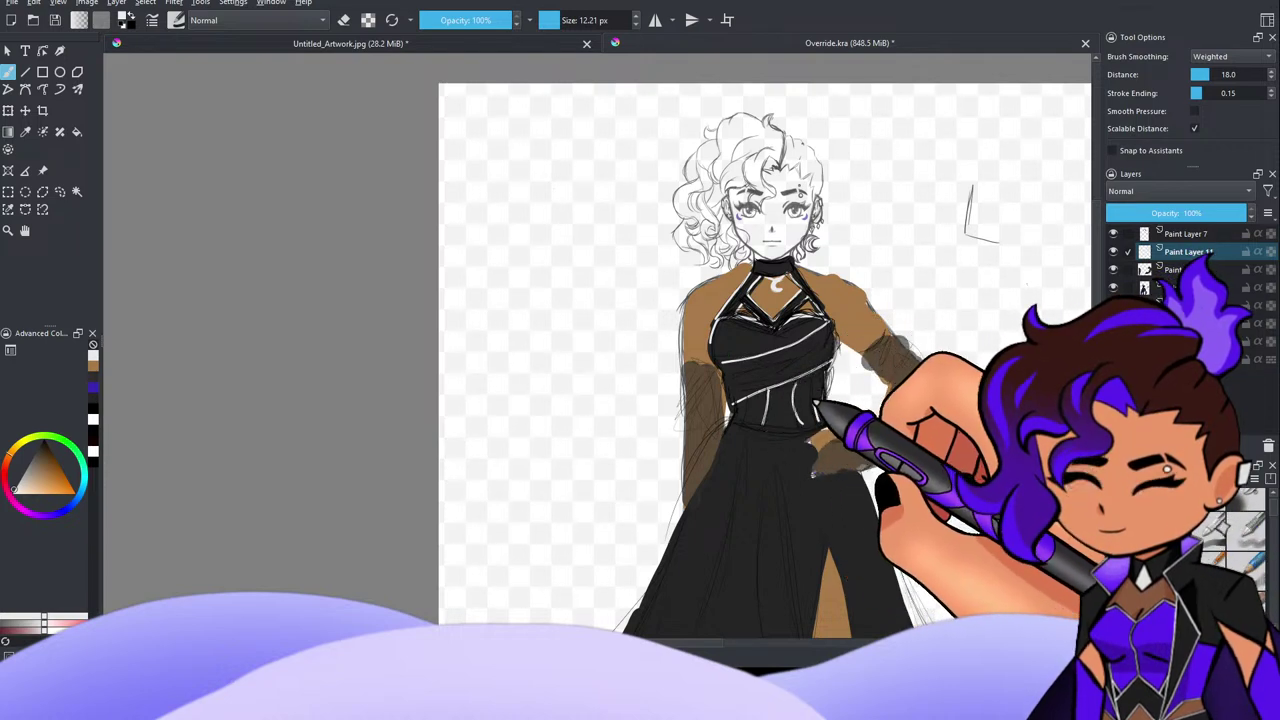
# Step: Trace a white trim line along the skirt's front hem and up both edges of the slit
pyautogui.scroll(-3, 778, 371)
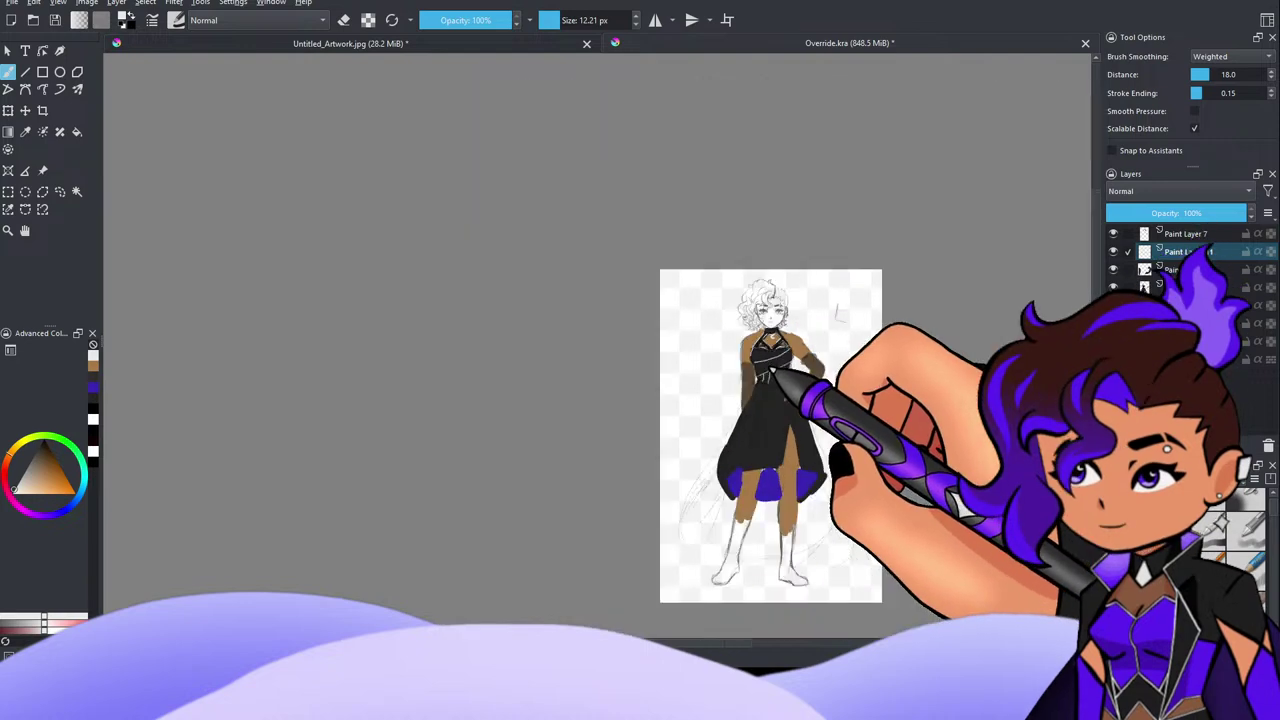
pyautogui.scroll(3, 771, 394)
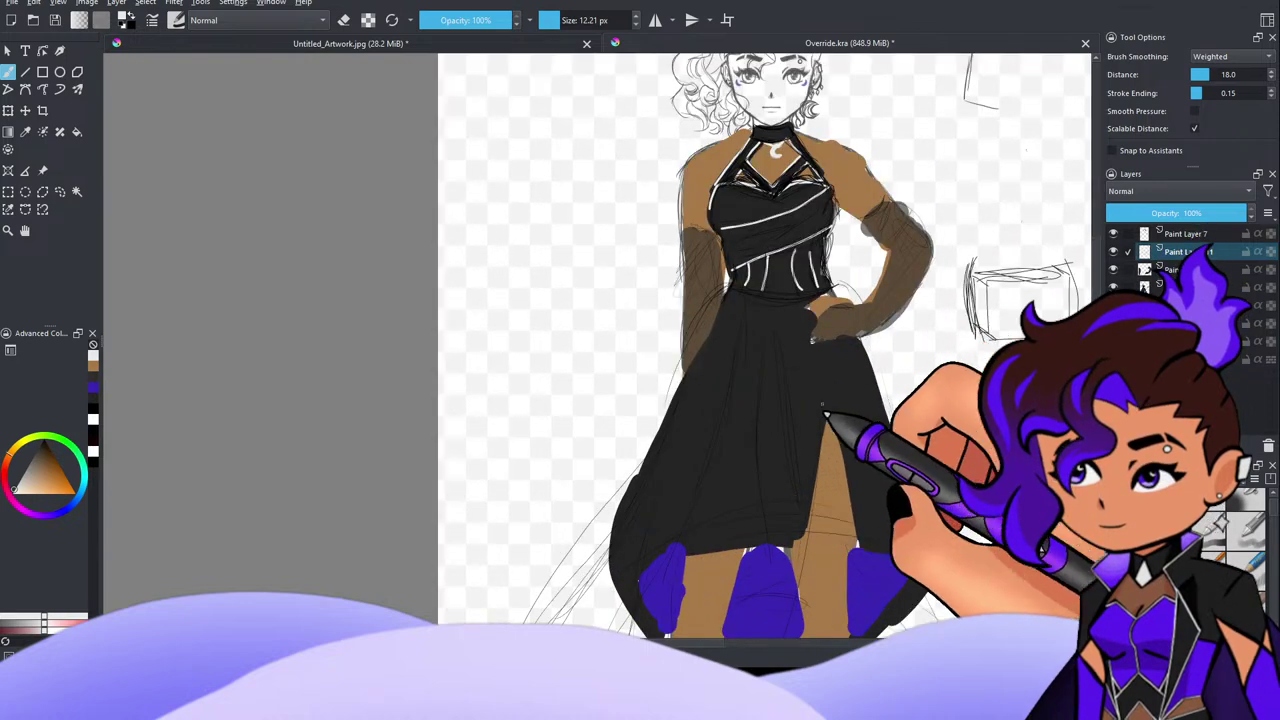
pyautogui.moveTo(791, 532)
pyautogui.mouseDown()
pyautogui.moveTo(713, 531)
pyautogui.moveTo(632, 585)
pyautogui.mouseUp()
pyautogui.moveTo(833, 408); pyautogui.dragTo(860, 497)
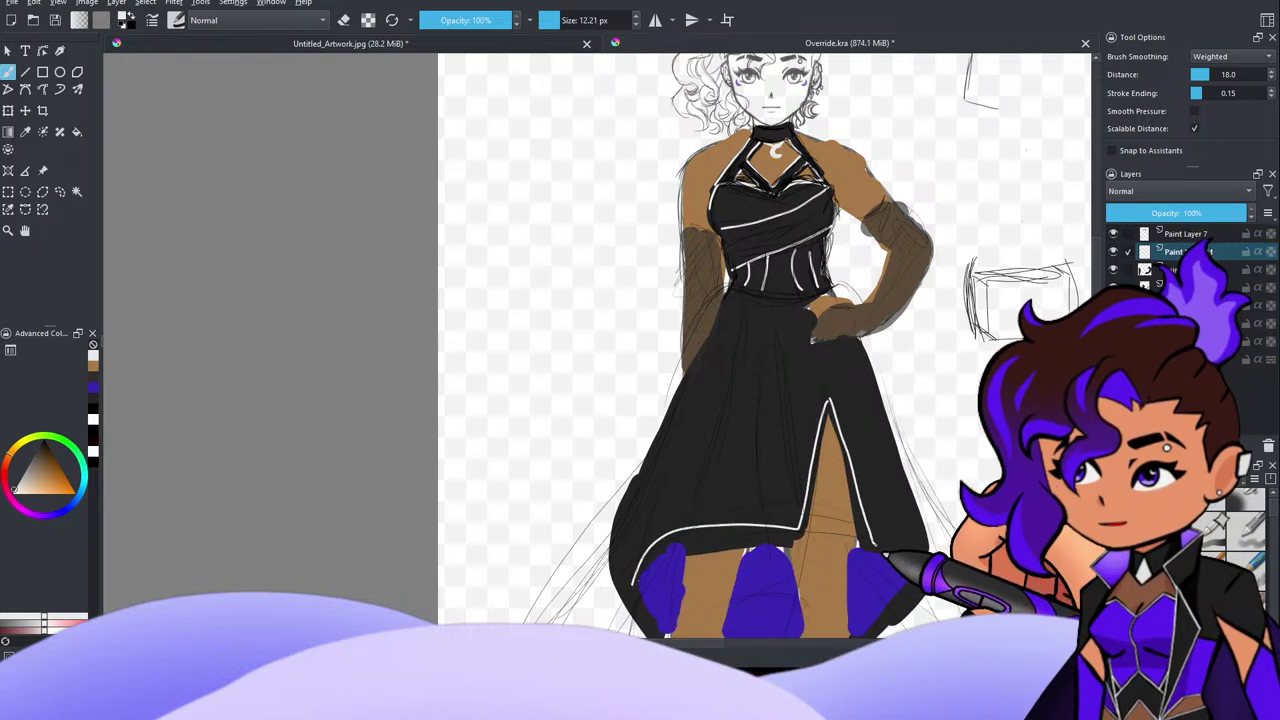
# Step: Draw a white line along the corset's waist seam and erase the white diagonal lines across the bust
pyautogui.scroll(-2, 957, 505)
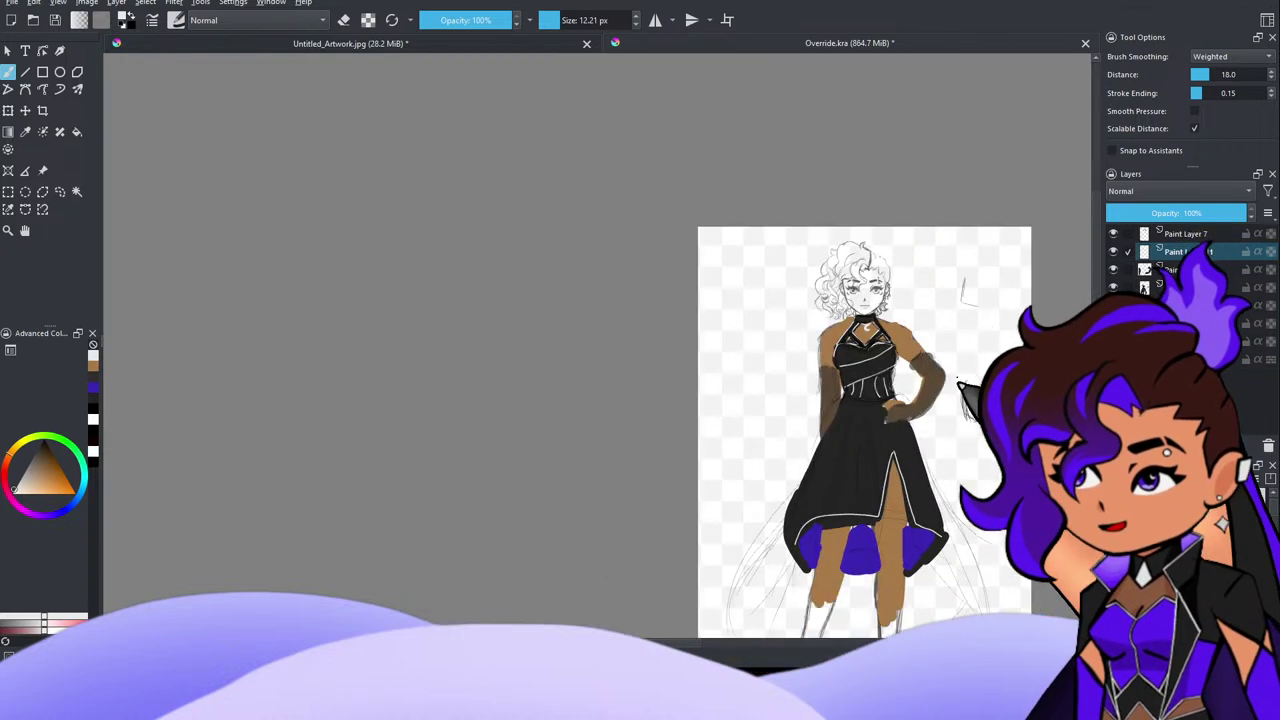
pyautogui.scroll(-1, 950, 384)
pyautogui.scroll(2, 950, 384)
pyautogui.scroll(1, 891, 384)
pyautogui.scroll(-1, 891, 390)
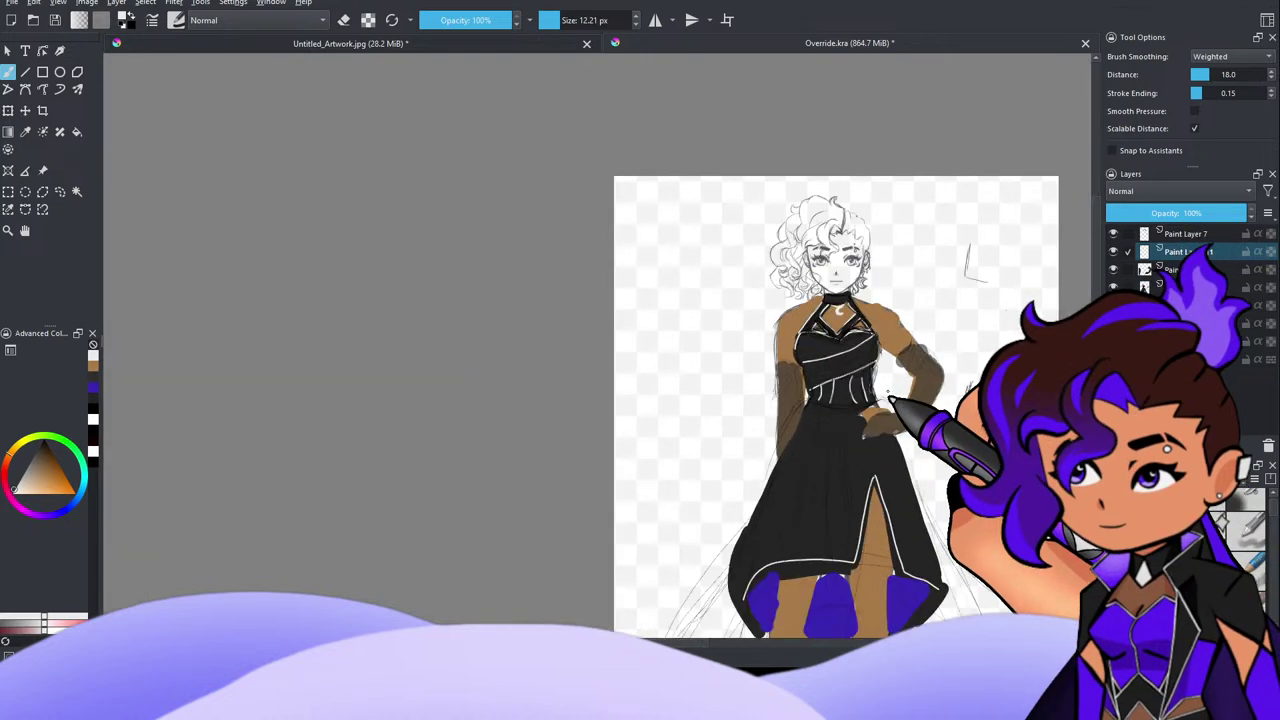
pyautogui.scroll(2, 891, 424)
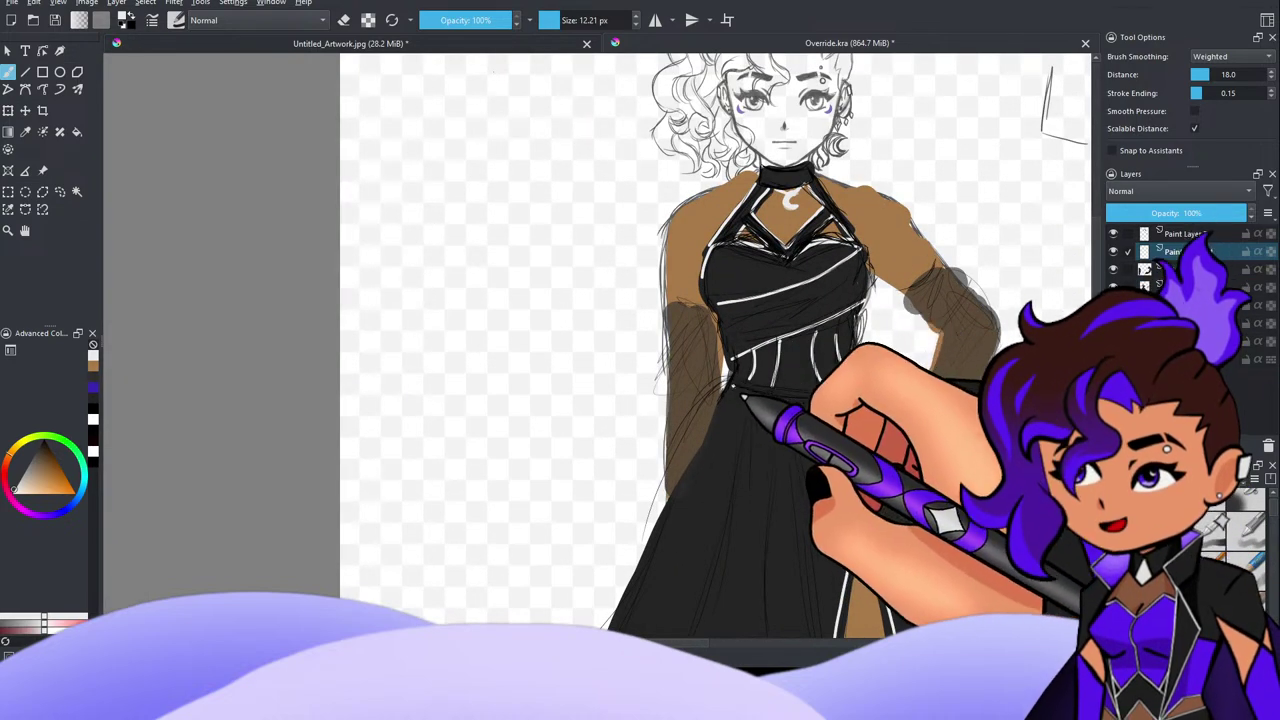
pyautogui.scroll(-5, 862, 385)
pyautogui.scroll(8, 884, 360)
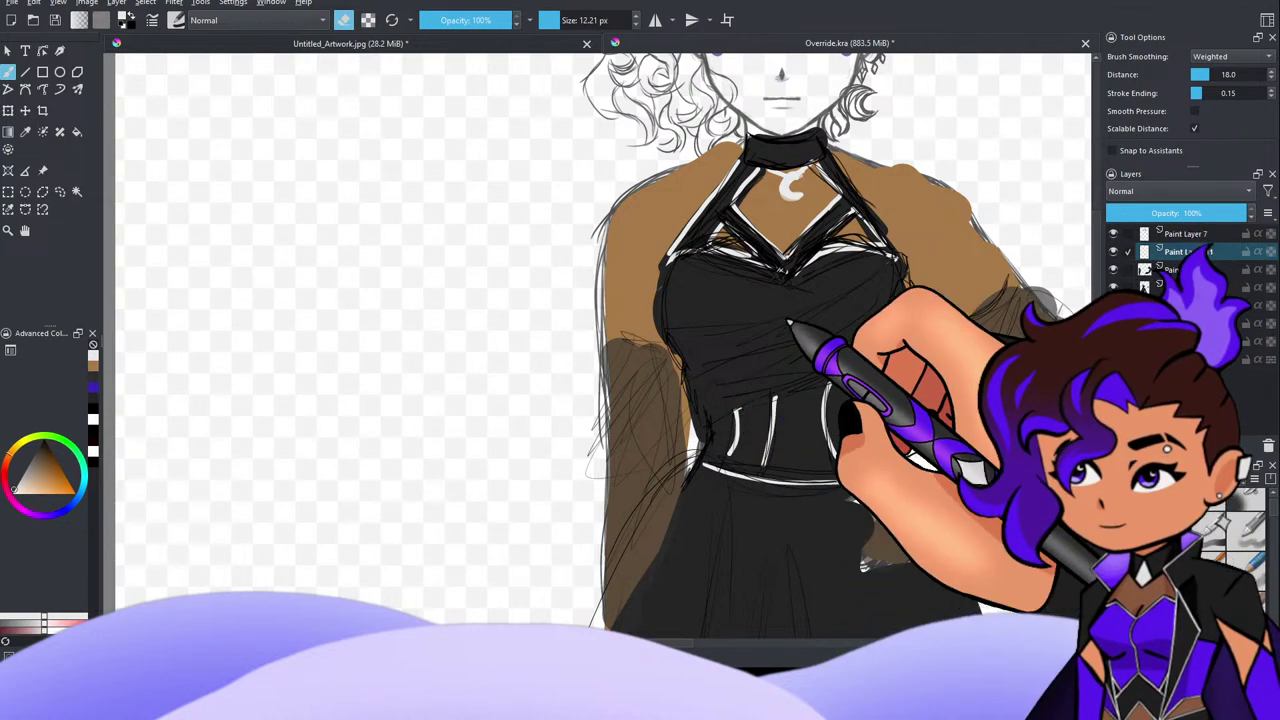
# Step: Erase parts of the white boning and waist lines, leaving short, thin highlights on the corset
pyautogui.scroll(-5, 815, 276)
pyautogui.scroll(2, 815, 276)
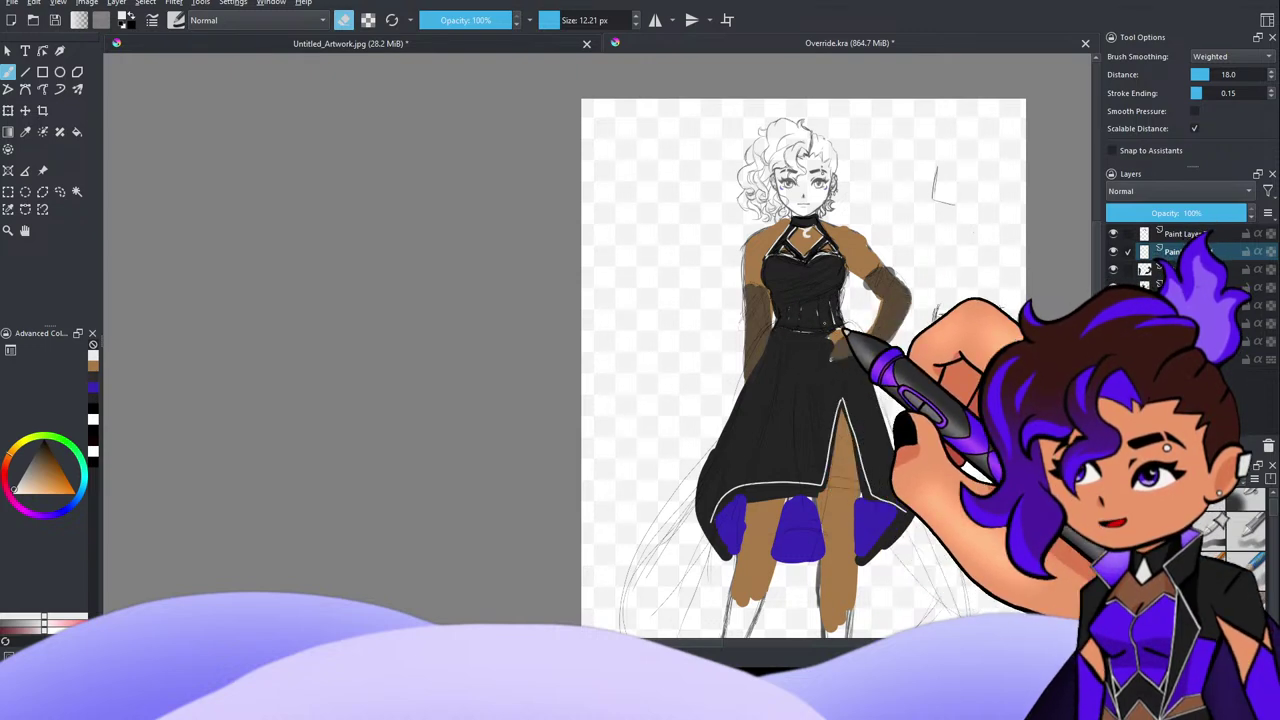
pyautogui.scroll(-2, 772, 328)
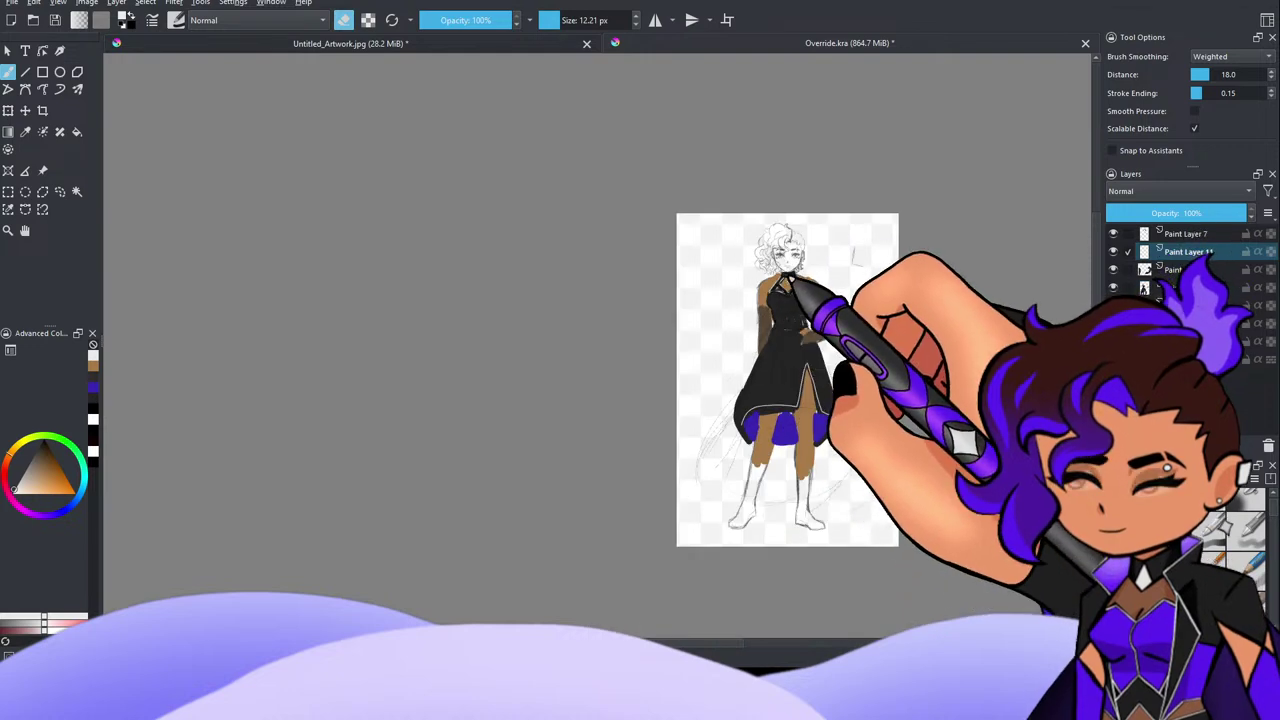
pyautogui.scroll(3, 798, 249)
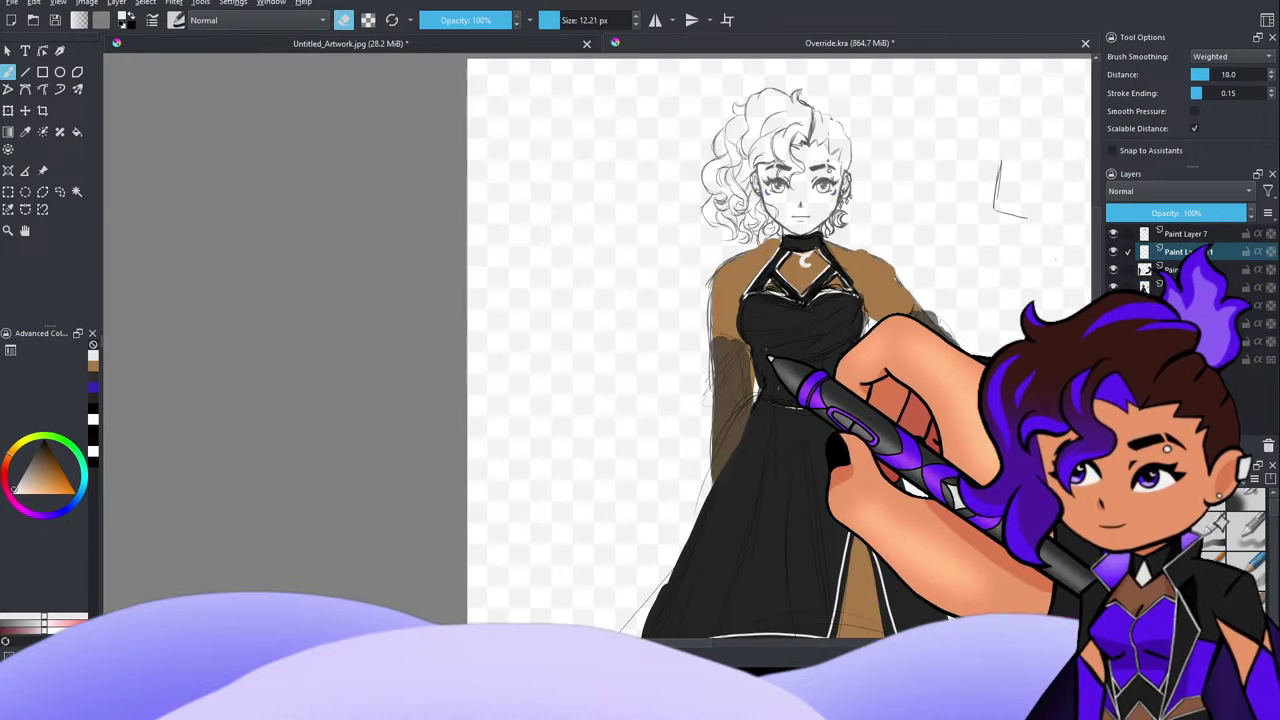
pyautogui.scroll(-1, 769, 357)
pyautogui.scroll(2, 769, 357)
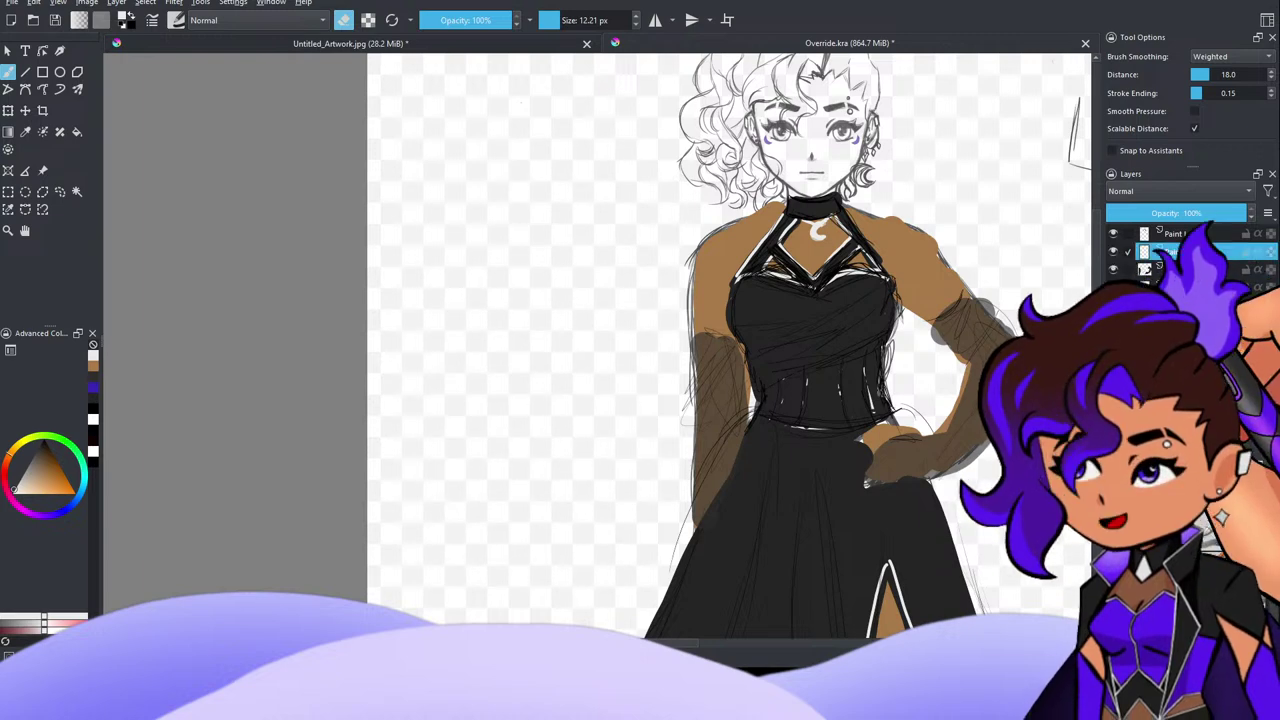
# Step: Isolate the glove layer and the white trim layer in turn, and select the trim, glove and clothing layers together
pyautogui.keyDown('alt'); pyautogui.click(1146, 270); pyautogui.keyUp('alt')
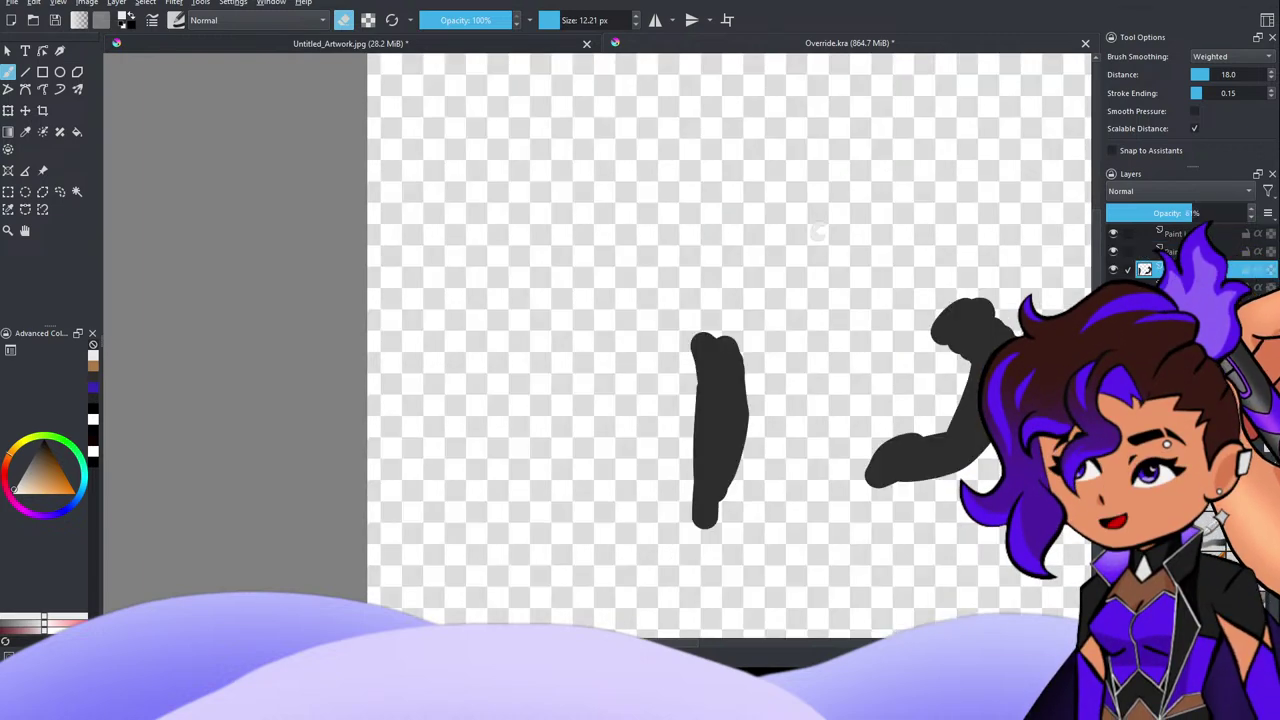
pyautogui.keyDown('alt'); pyautogui.click(1145, 252); pyautogui.keyUp('alt')
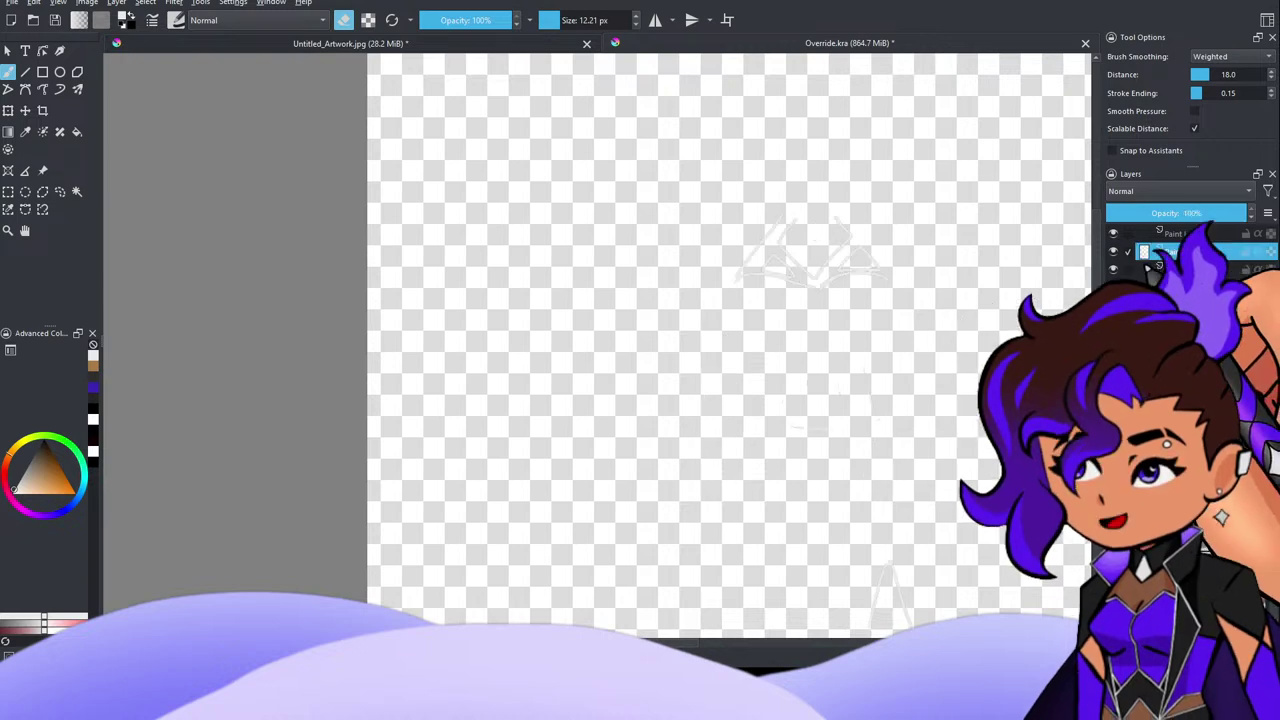
pyautogui.keyDown('alt'); pyautogui.click(1145, 252); pyautogui.keyUp('alt')
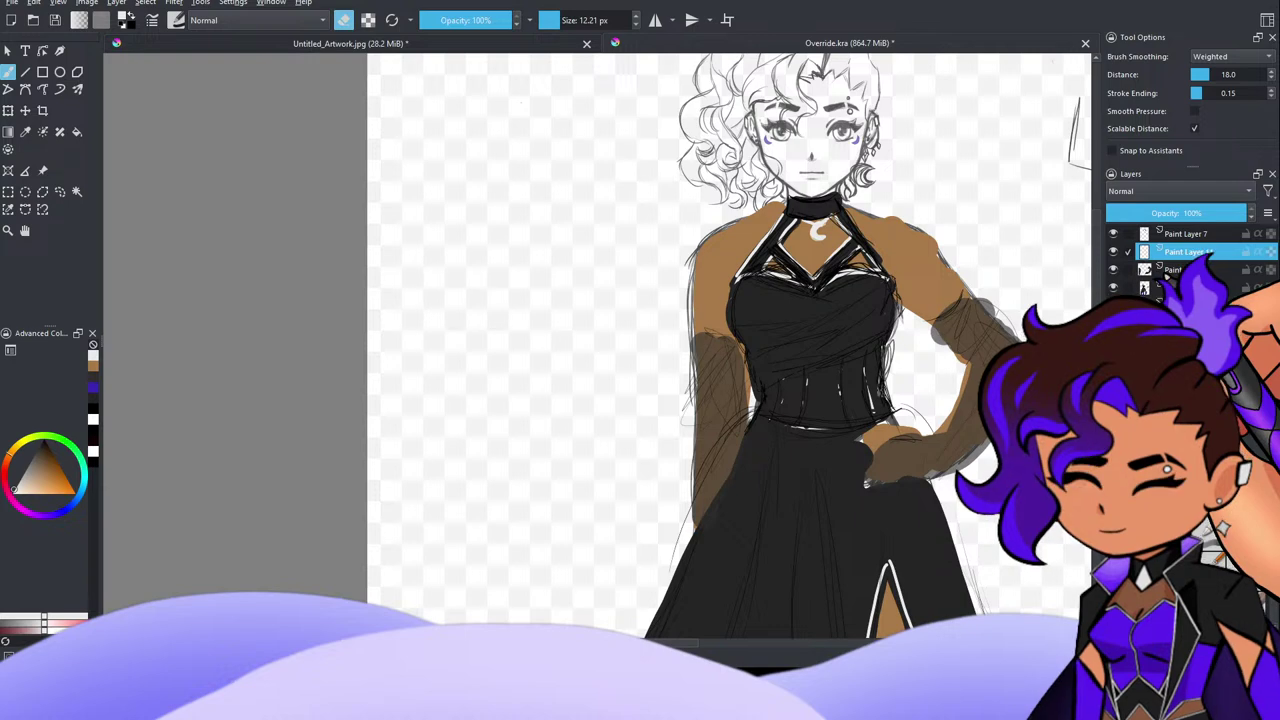
pyautogui.keyDown('ctrl'); pyautogui.click(1175, 270); pyautogui.keyUp('ctrl')
pyautogui.keyDown('ctrl'); pyautogui.click(1175, 287); pyautogui.keyUp('ctrl')
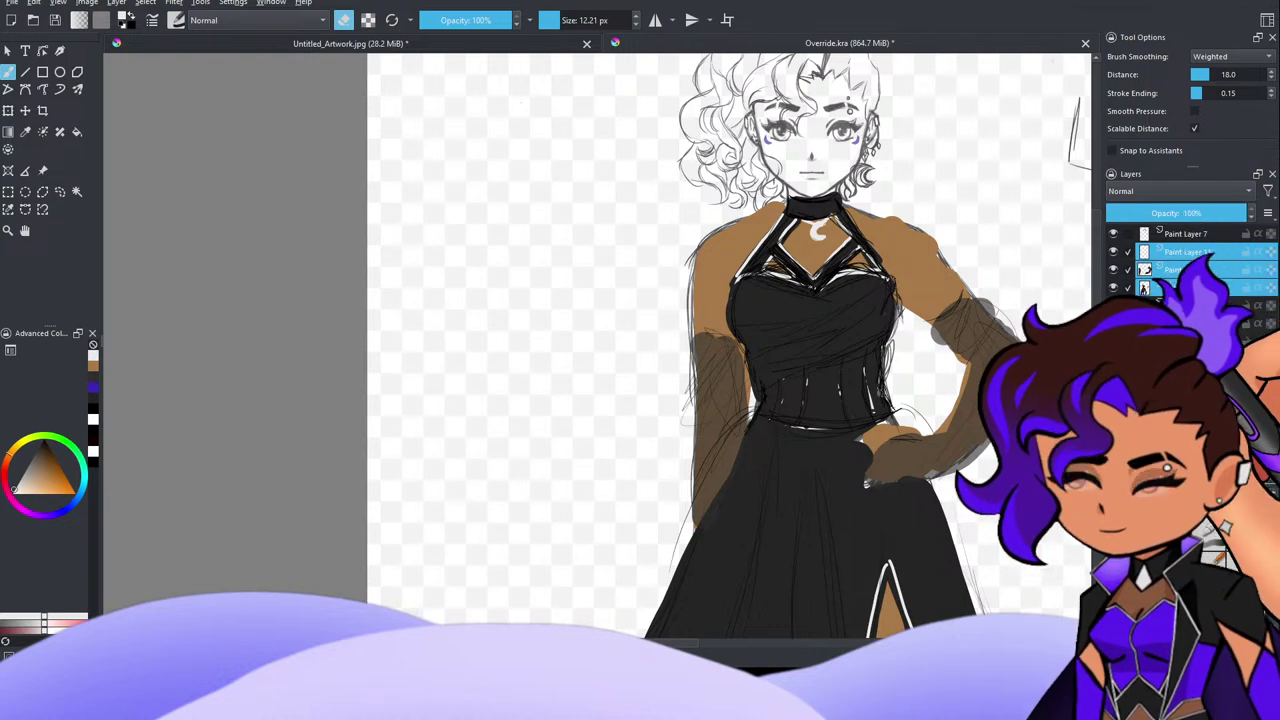
pyautogui.moveTo(1113, 233); pyautogui.dragTo(1113, 395)
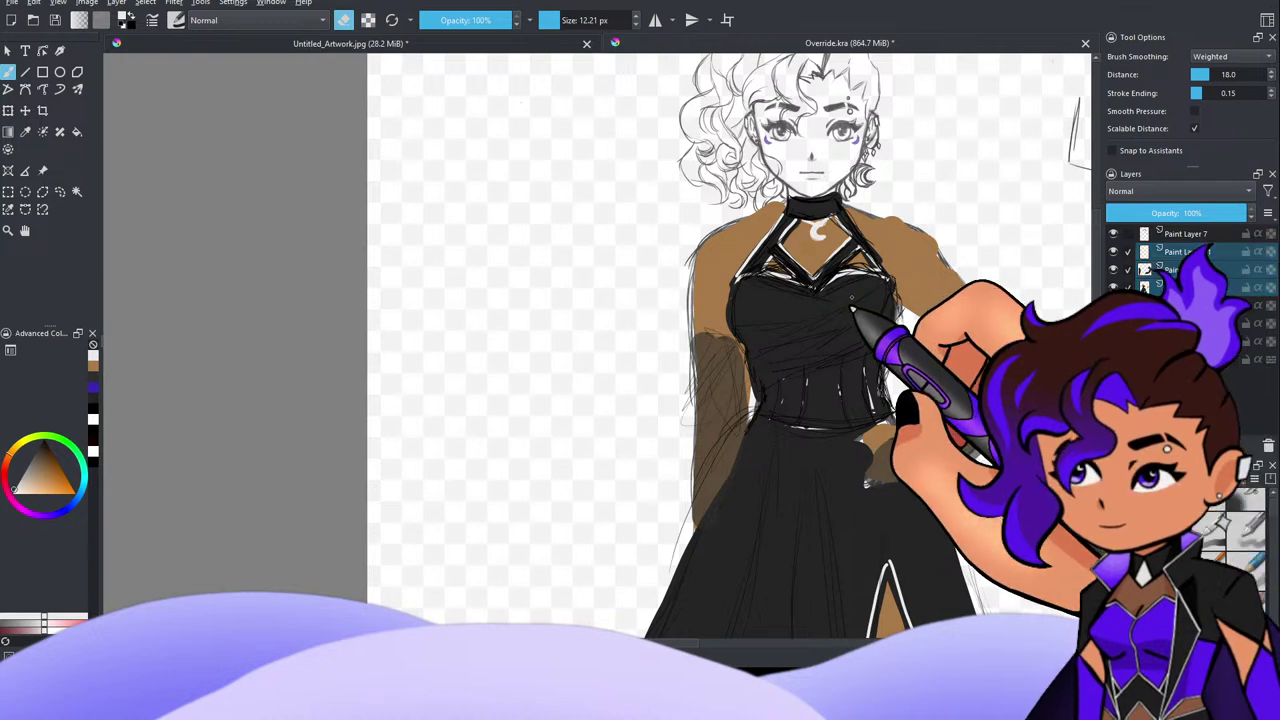
# Step: Hide the clothing, glove, white trim and skin layers to examine the outfit sketch without colour
pyautogui.scroll(-3, 848, 311)
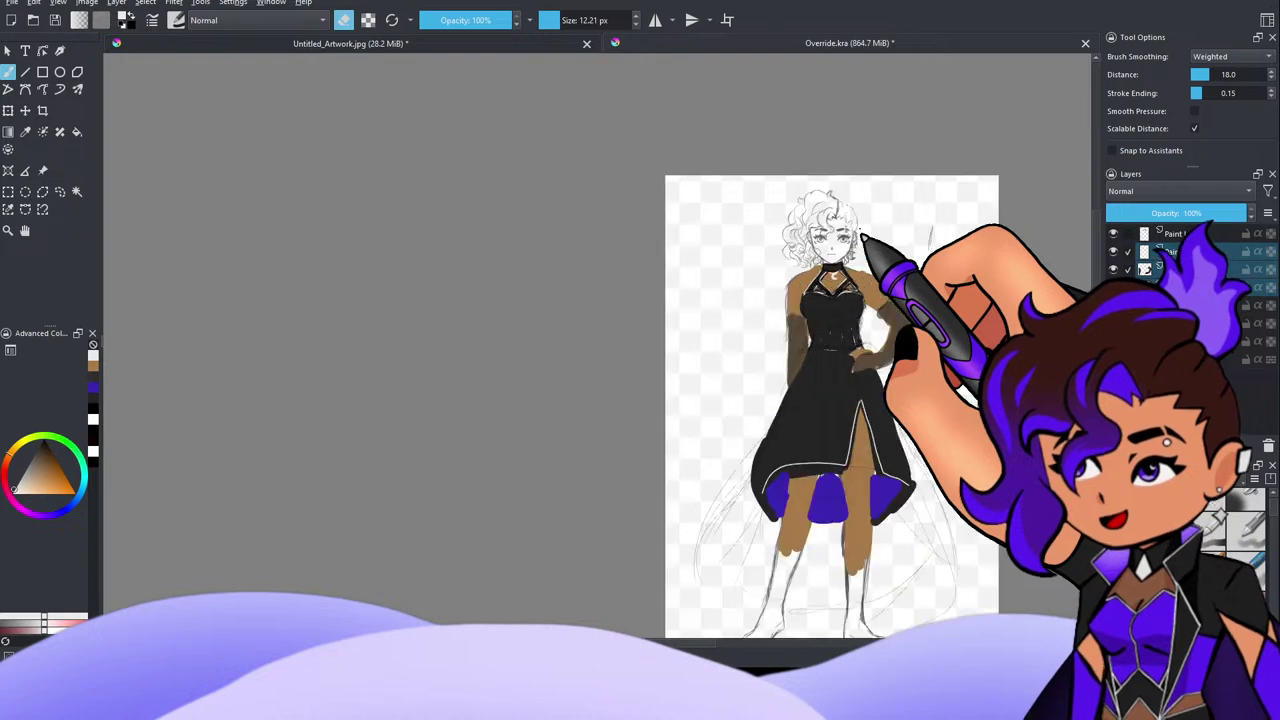
pyautogui.scroll(2, 860, 231)
pyautogui.moveTo(1003, 226); pyautogui.dragTo(1030, 281)
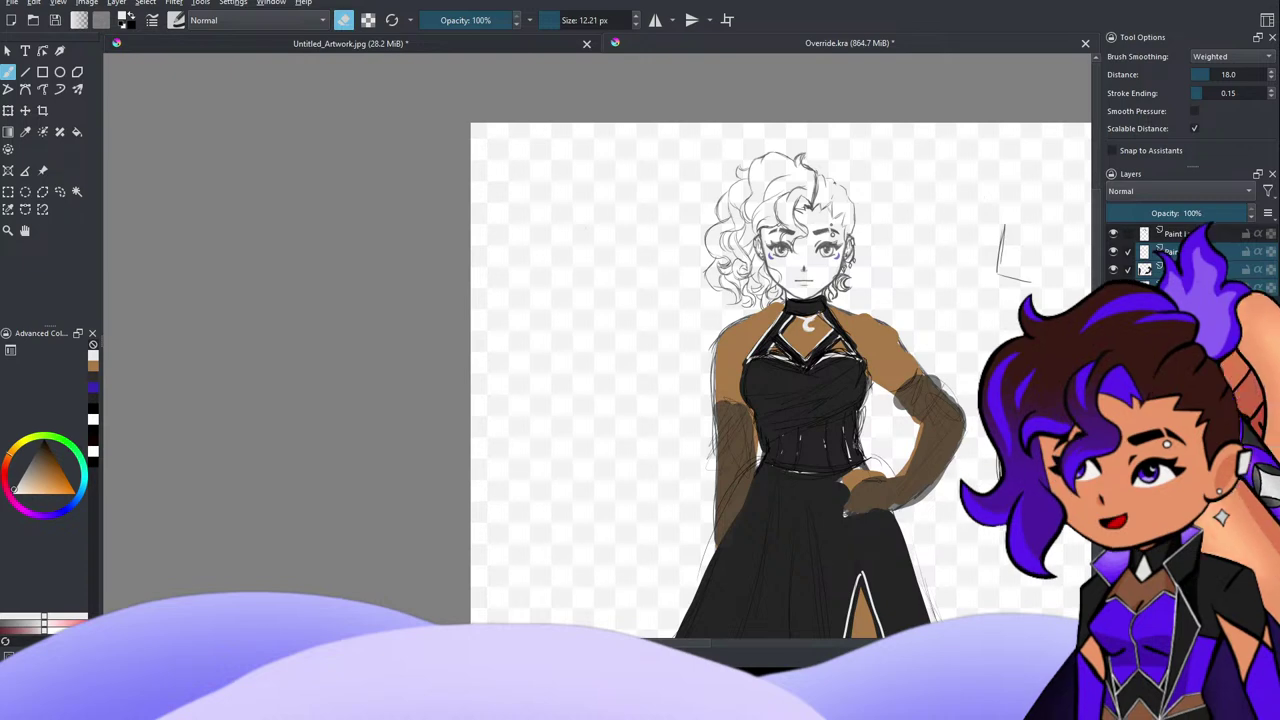
pyautogui.hotkey('ctrl', 'z')
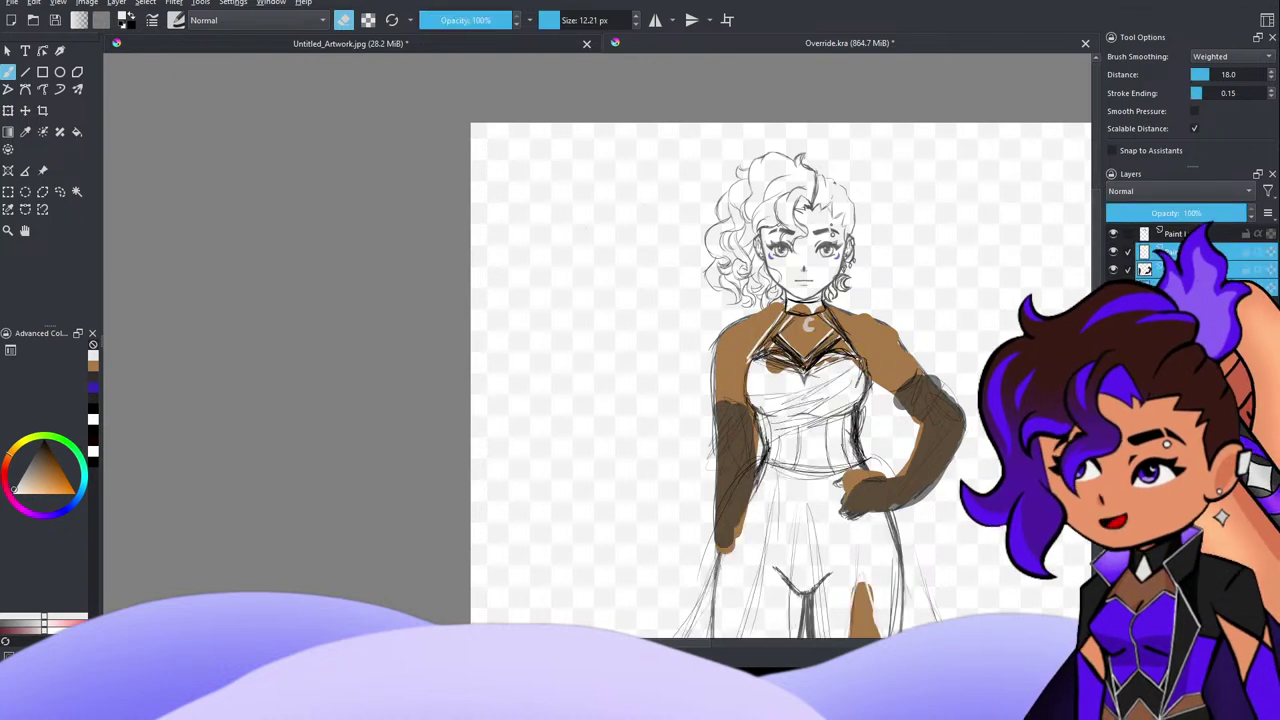
pyautogui.click(1113, 269)
pyautogui.click(1113, 251)
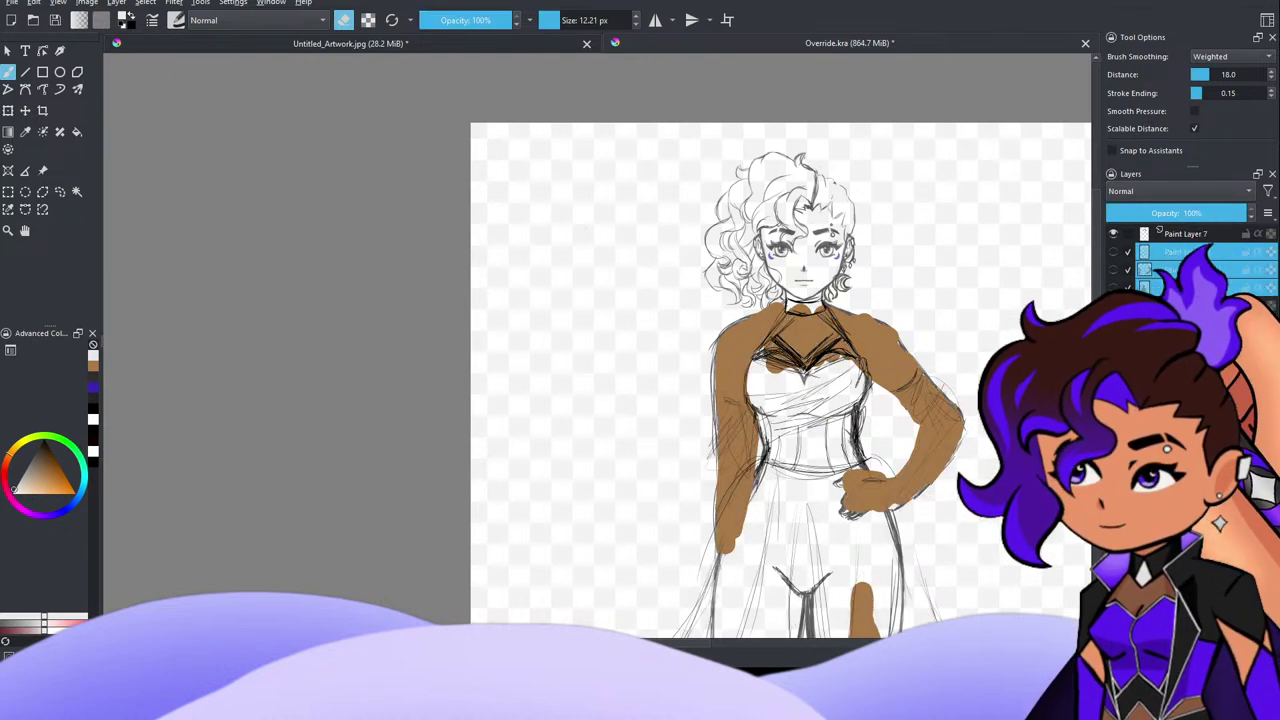
pyautogui.click(1113, 305)
pyautogui.scroll(-3, 890, 334)
pyautogui.scroll(4, 915, 335)
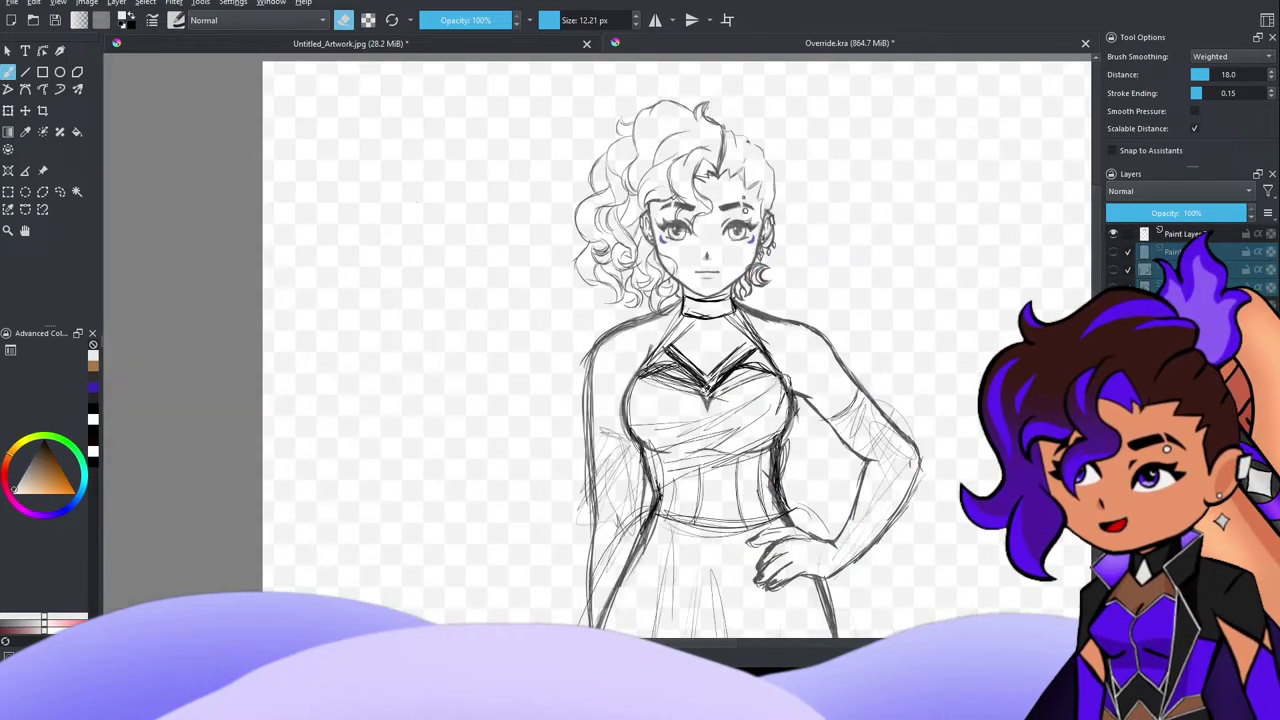
# Step: Show the clothing layer over the uncoloured body sketch and toggle the glove layer's visibility to compare the outfit
pyautogui.click(1113, 287)
pyautogui.click(1113, 287)
pyautogui.click(1113, 287)
pyautogui.scroll(-3, 898, 253)
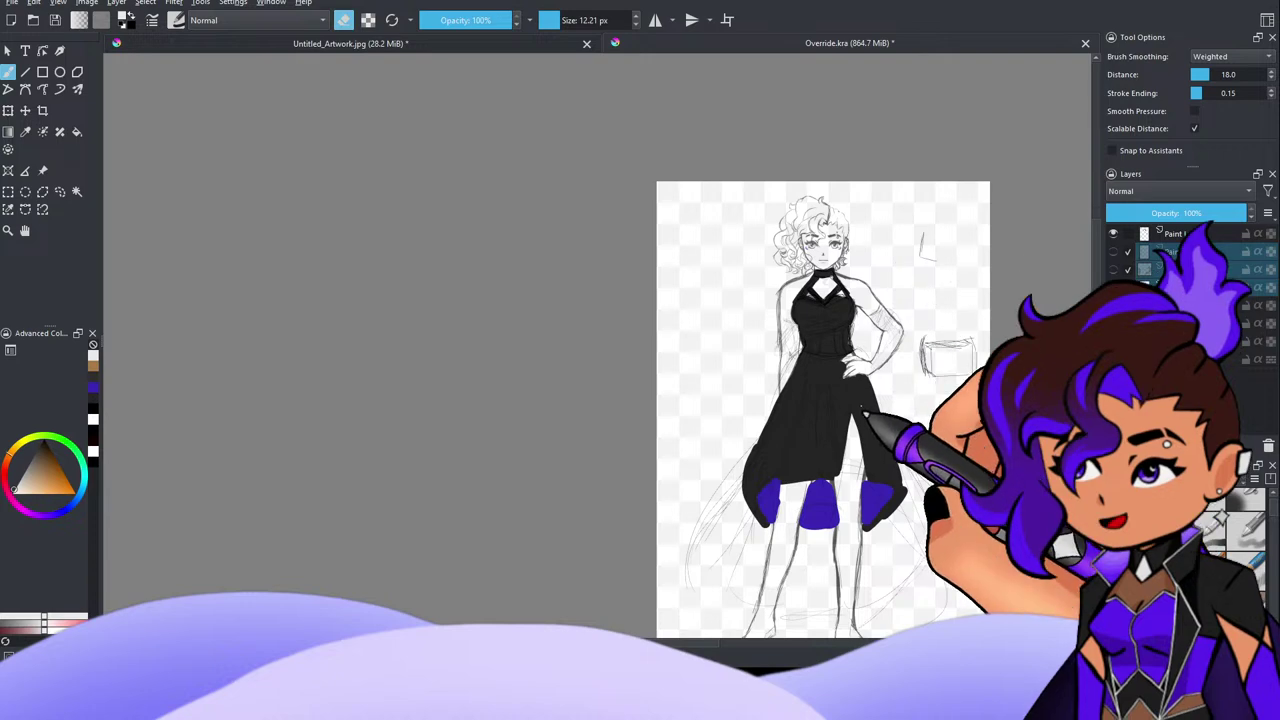
pyautogui.scroll(2, 862, 407)
pyautogui.click(1113, 269)
pyautogui.click(1113, 269)
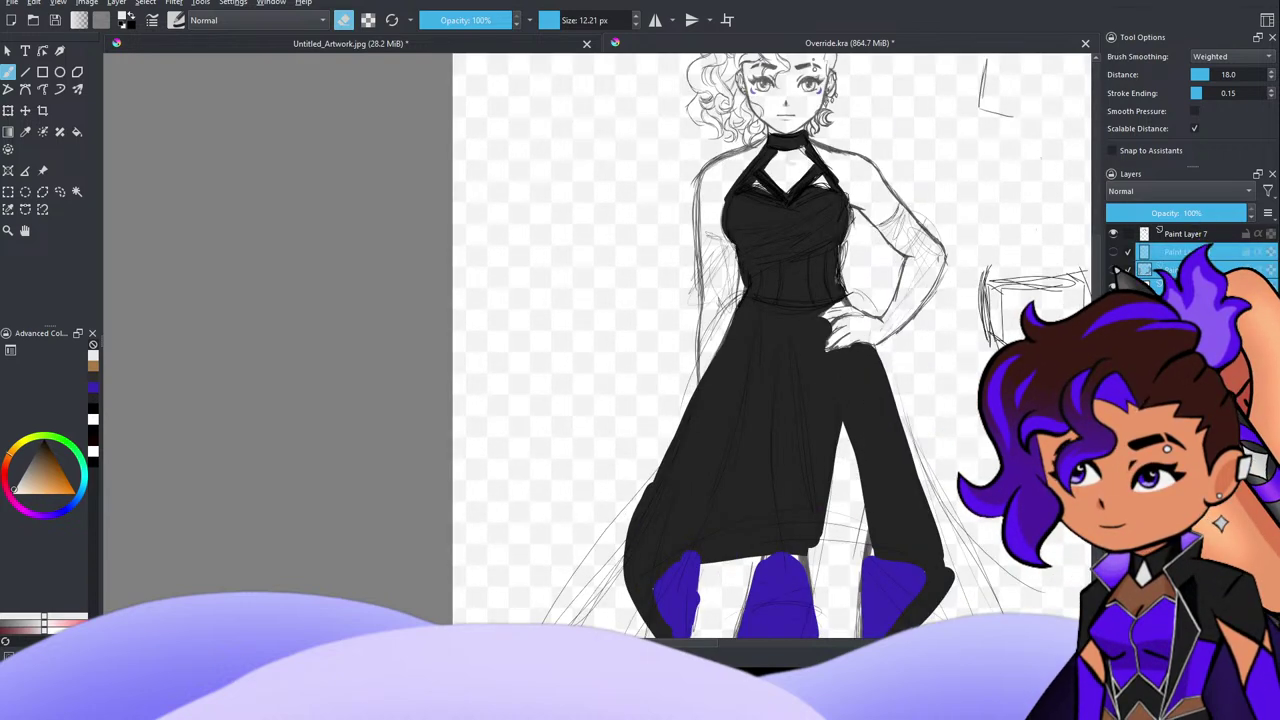
pyautogui.click(1113, 269)
pyautogui.scroll(-3, 884, 224)
pyautogui.scroll(2, 878, 184)
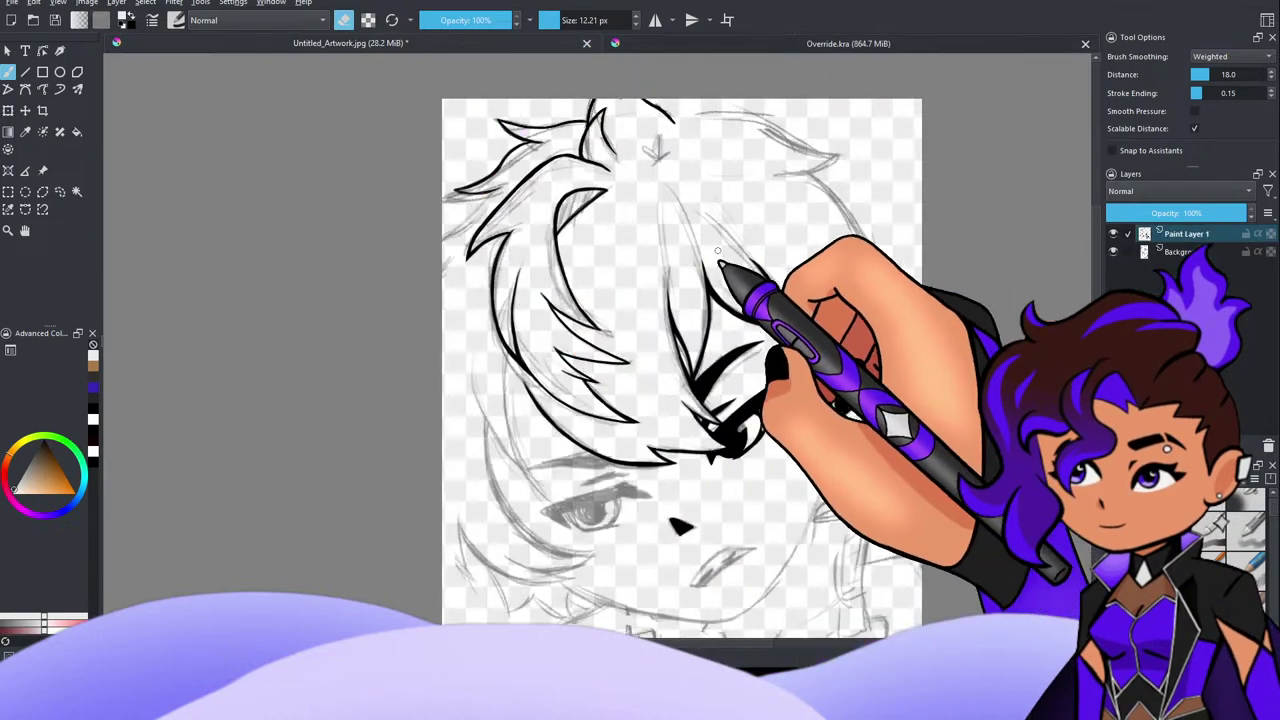
# Step: Examine the inked hair and facial features of the portrait in Untitled_Artwork.jpg, close up and as a whole
pyautogui.press('-')
pyautogui.press('-')
pyautogui.press('-')
pyautogui.scroll(6, 772, 398)
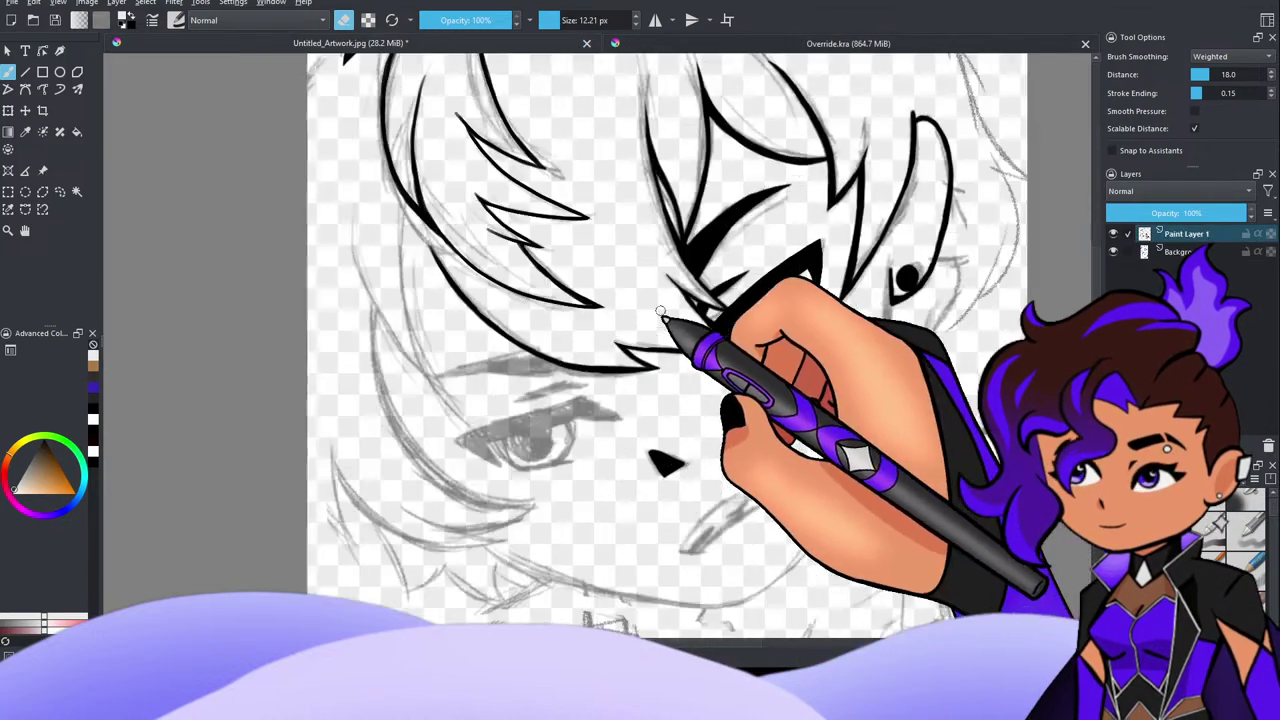
pyautogui.scroll(-5, 661, 311)
pyautogui.scroll(-3, 661, 311)
pyautogui.scroll(3, 671, 310)
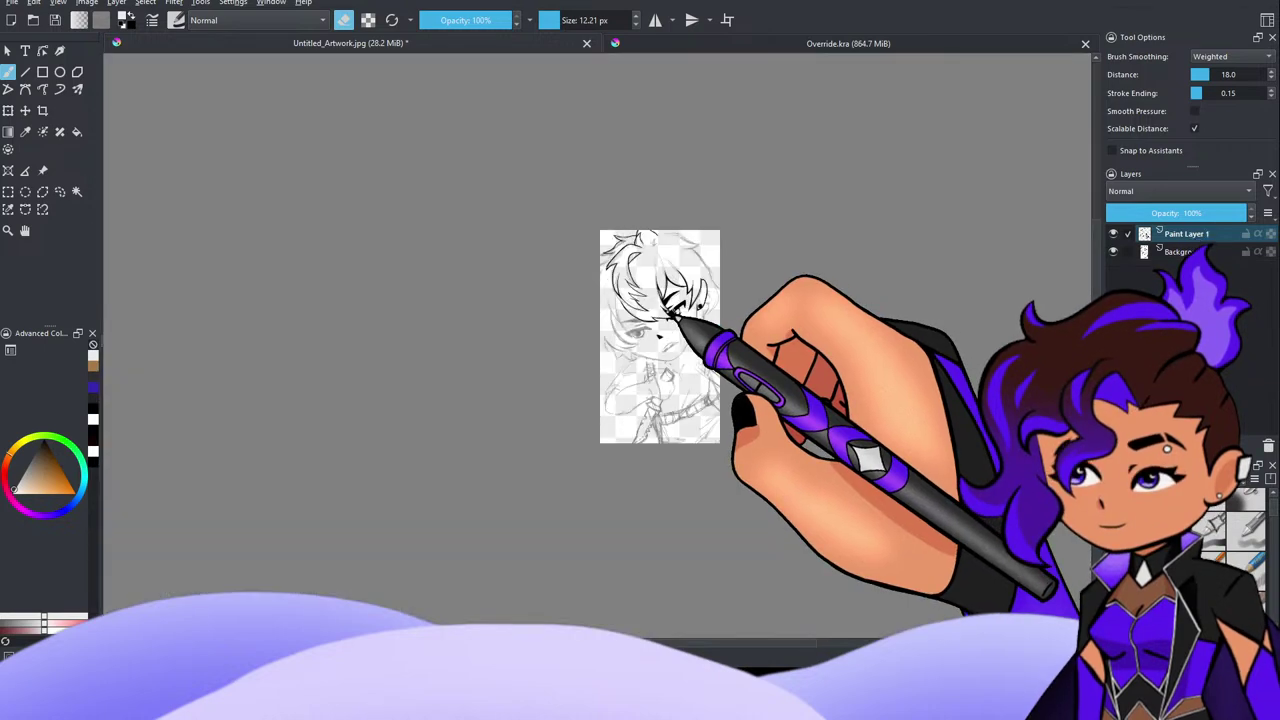